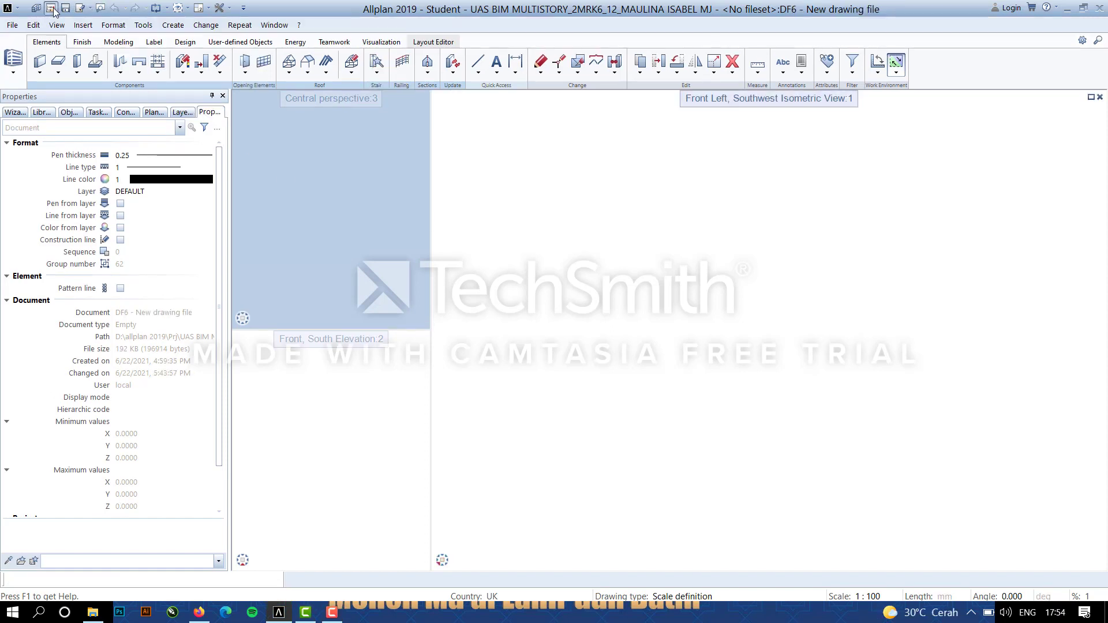
Open the project's building structure and remove drawing files 1 to 7 from it.
{"action": "left_click", "coordinate": [52, 9]}
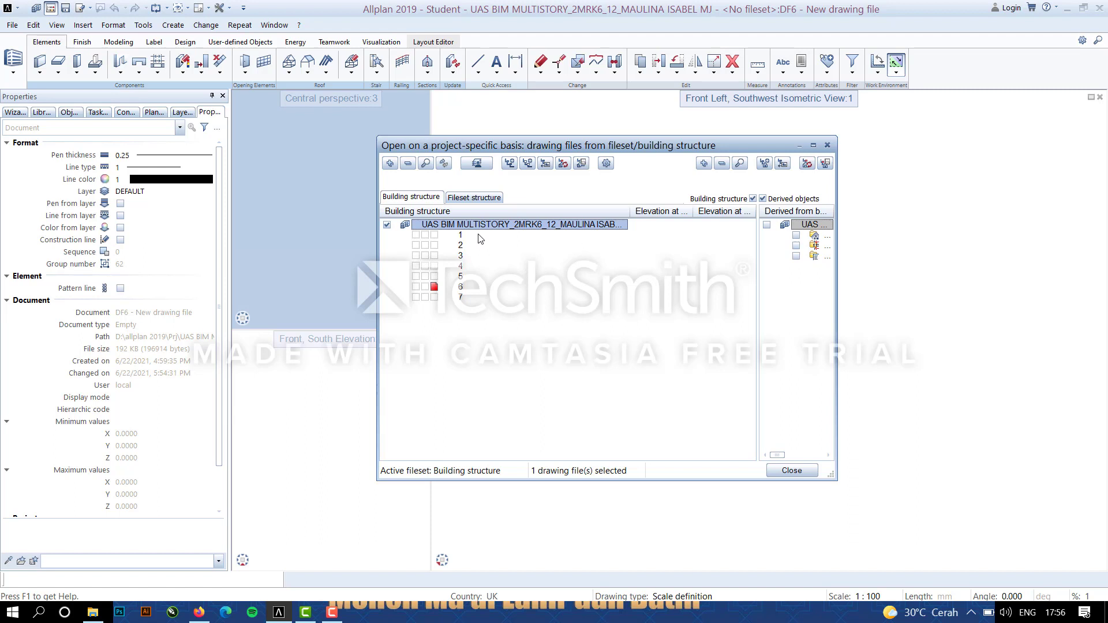
{"action": "left_click_drag", "start_coordinate": [479, 237], "coordinate": [483, 286]}
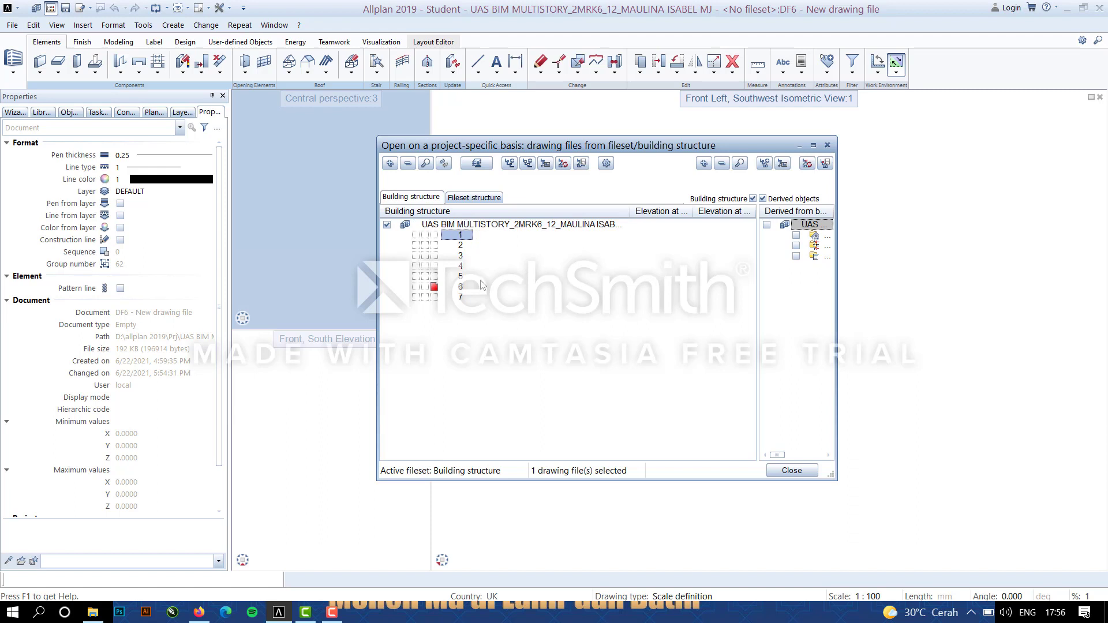
{"action": "left_click_drag", "start_coordinate": [479, 237], "coordinate": [485, 301]}
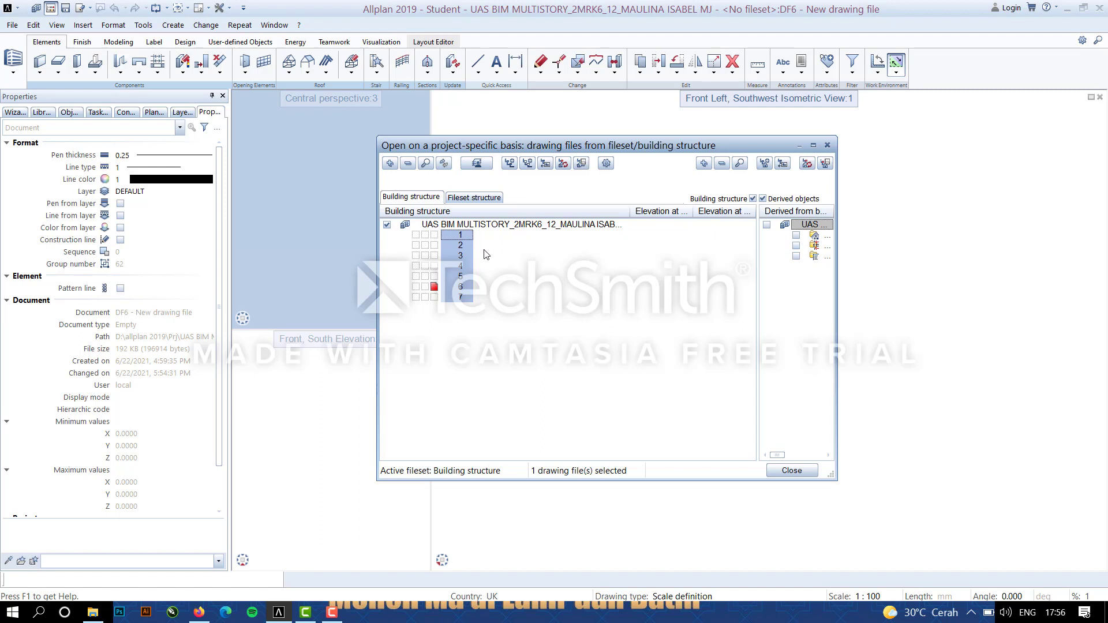
{"action": "key", "text": "Delete"}
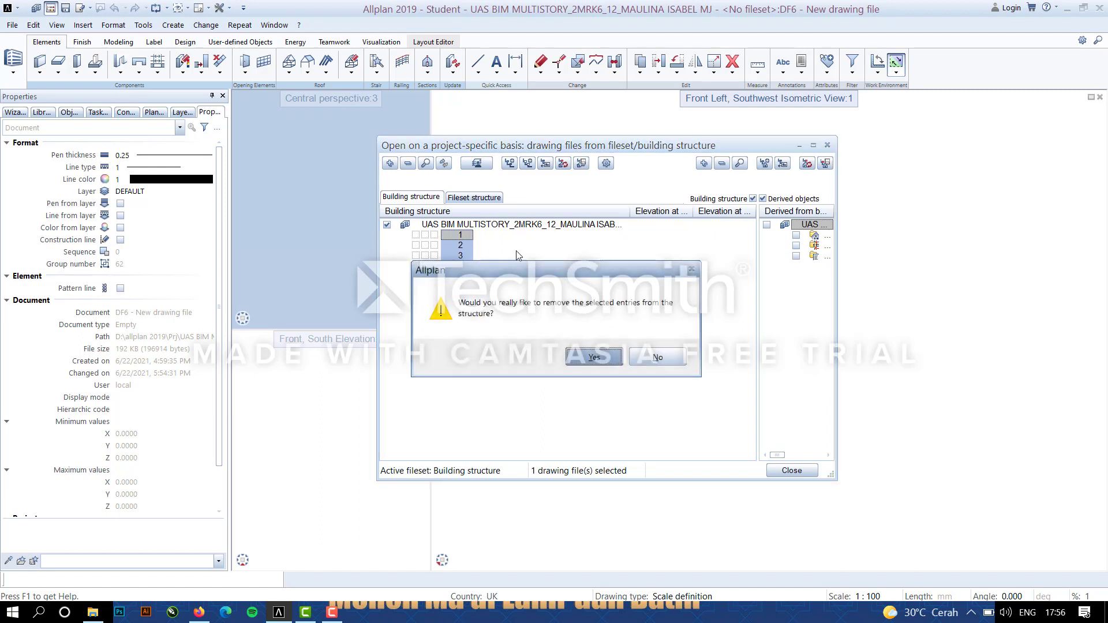
{"action": "left_click", "coordinate": [594, 357]}
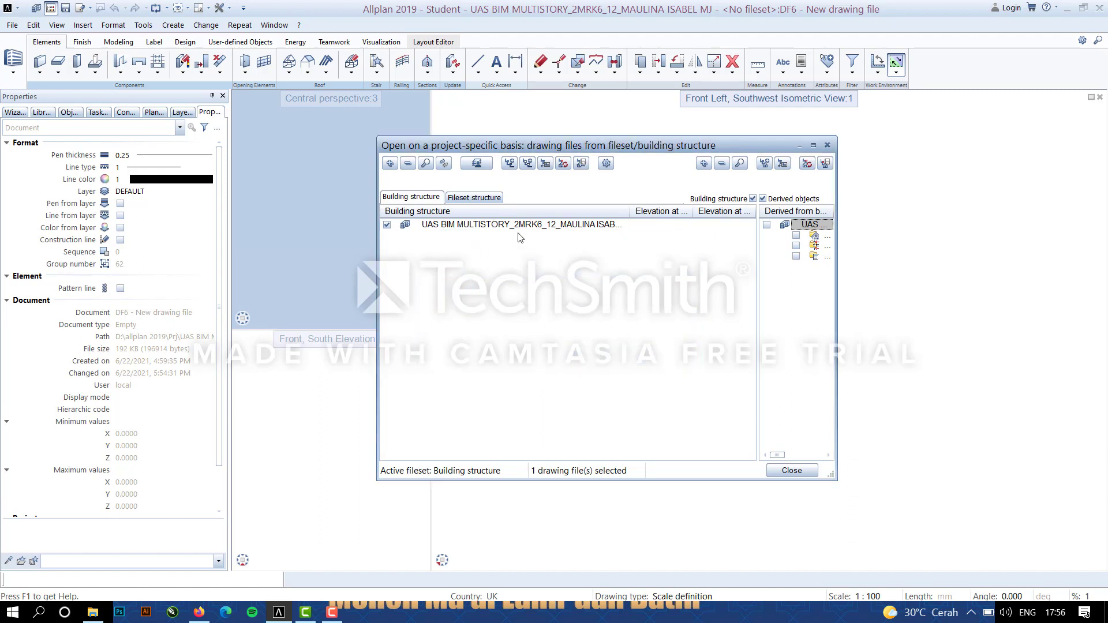
Create a new model in the Floor Manager with 3 stories above and 1 below ±0.00, keeping the default heights.
{"action": "left_click", "coordinate": [476, 164]}
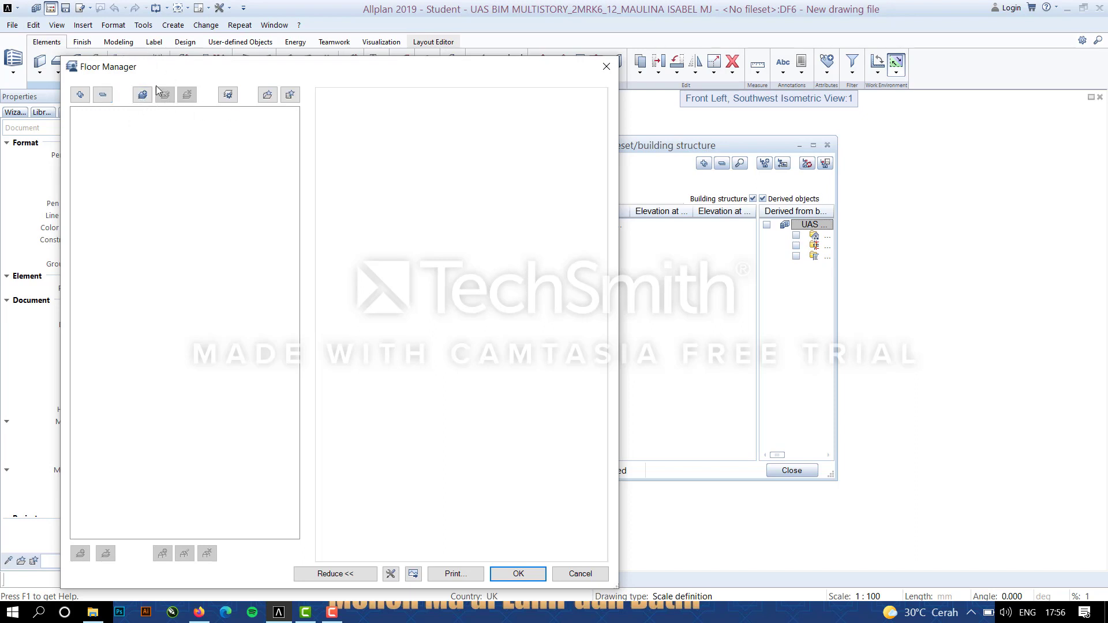
{"action": "left_click", "coordinate": [142, 94]}
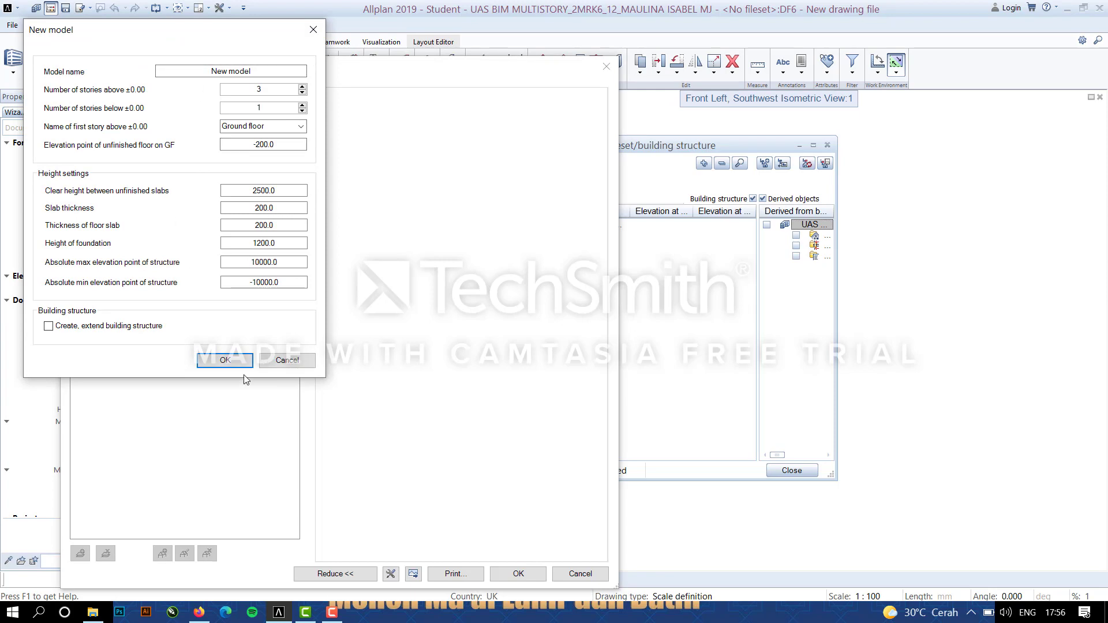
{"action": "left_click", "coordinate": [225, 359]}
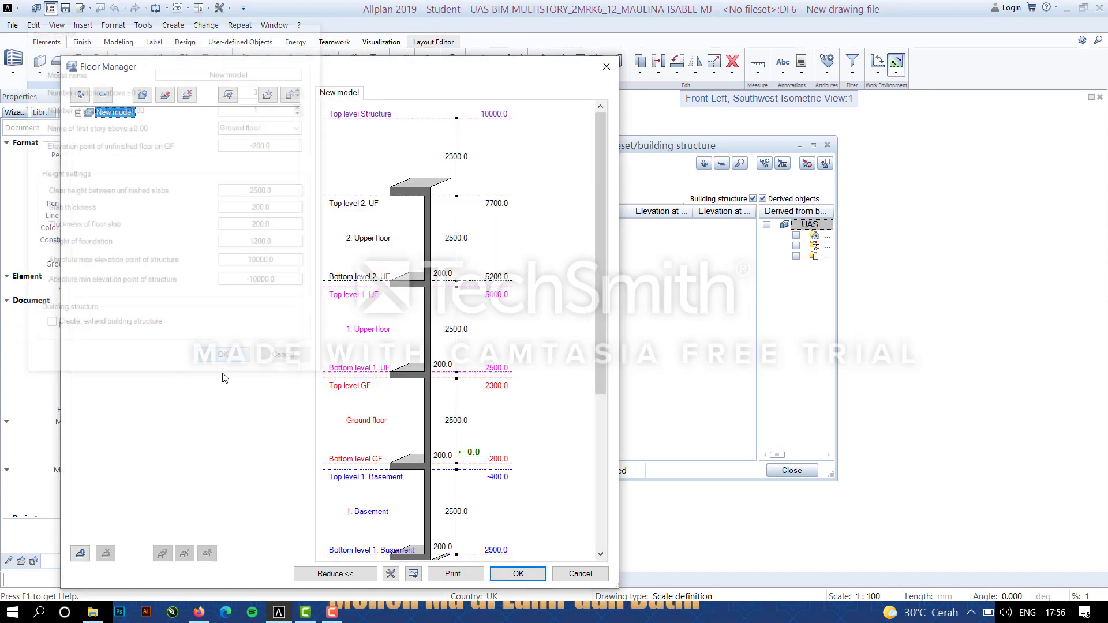
Expand all levels of the new model and delete the 1. Basement, moving planes above down and planes below up.
{"action": "left_click", "coordinate": [78, 114]}
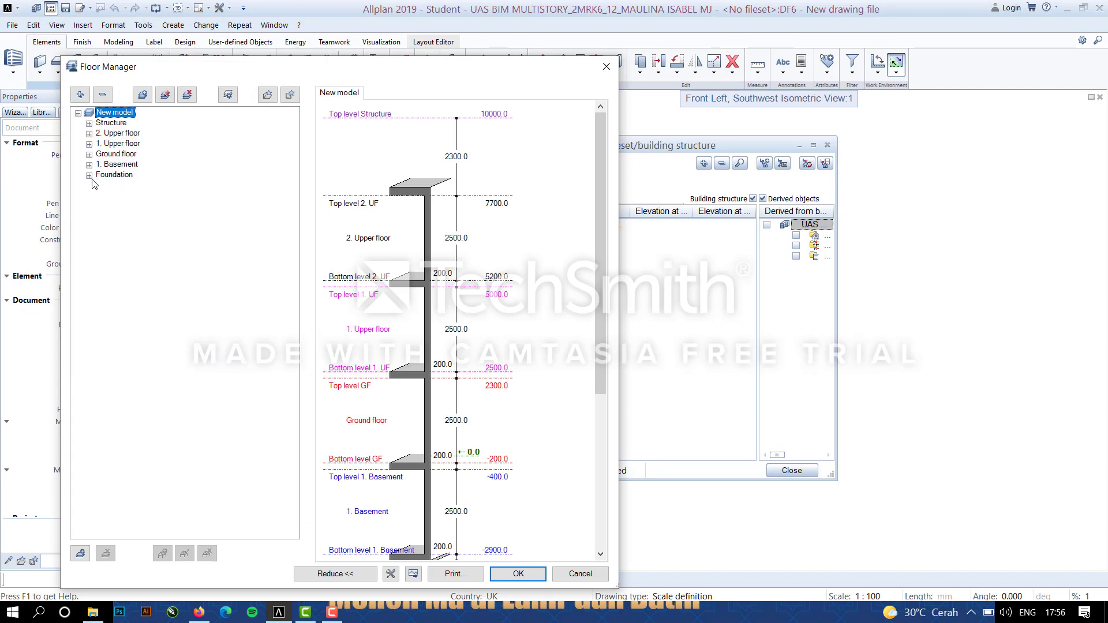
{"action": "left_click", "coordinate": [89, 175]}
{"action": "left_click", "coordinate": [89, 164]}
{"action": "left_click", "coordinate": [89, 154]}
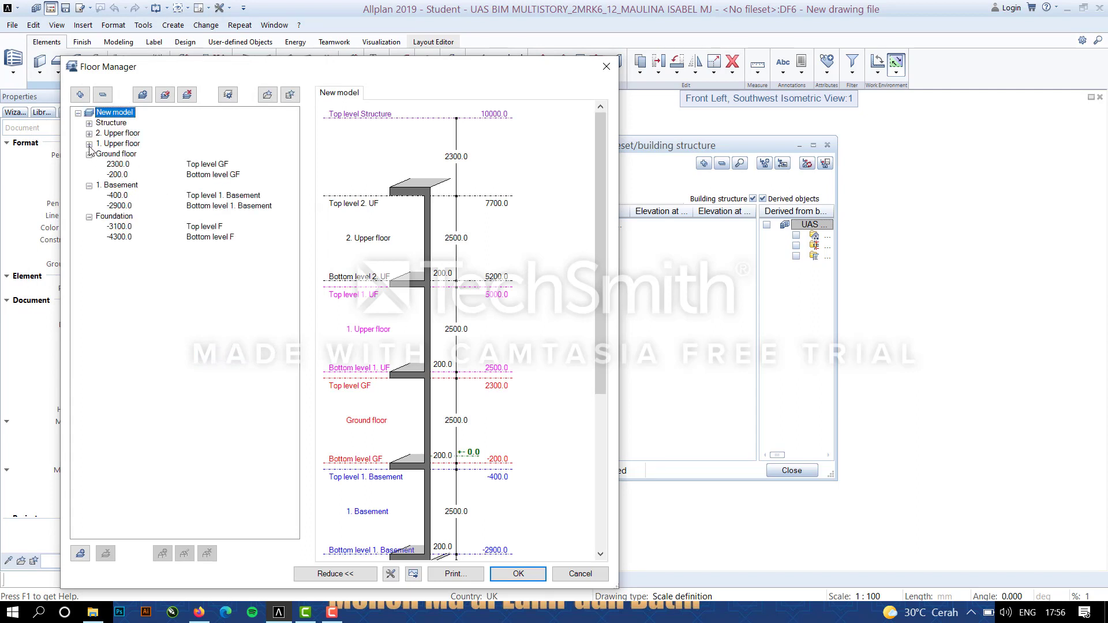
{"action": "left_click", "coordinate": [89, 143]}
{"action": "left_click", "coordinate": [89, 133]}
{"action": "left_click", "coordinate": [89, 123]}
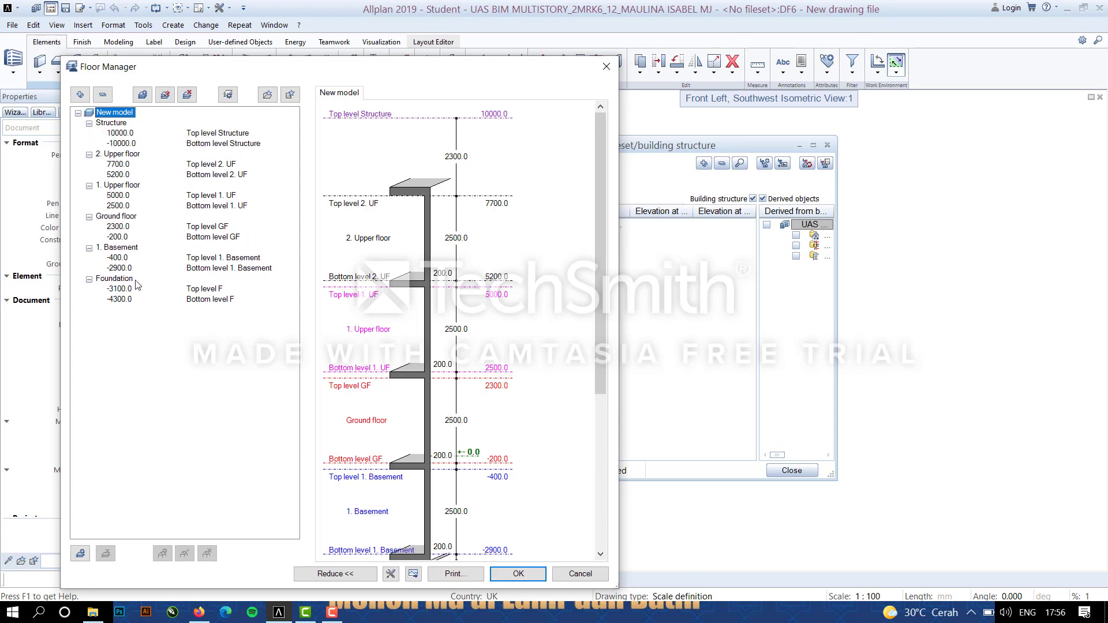
{"action": "right_click", "coordinate": [121, 251]}
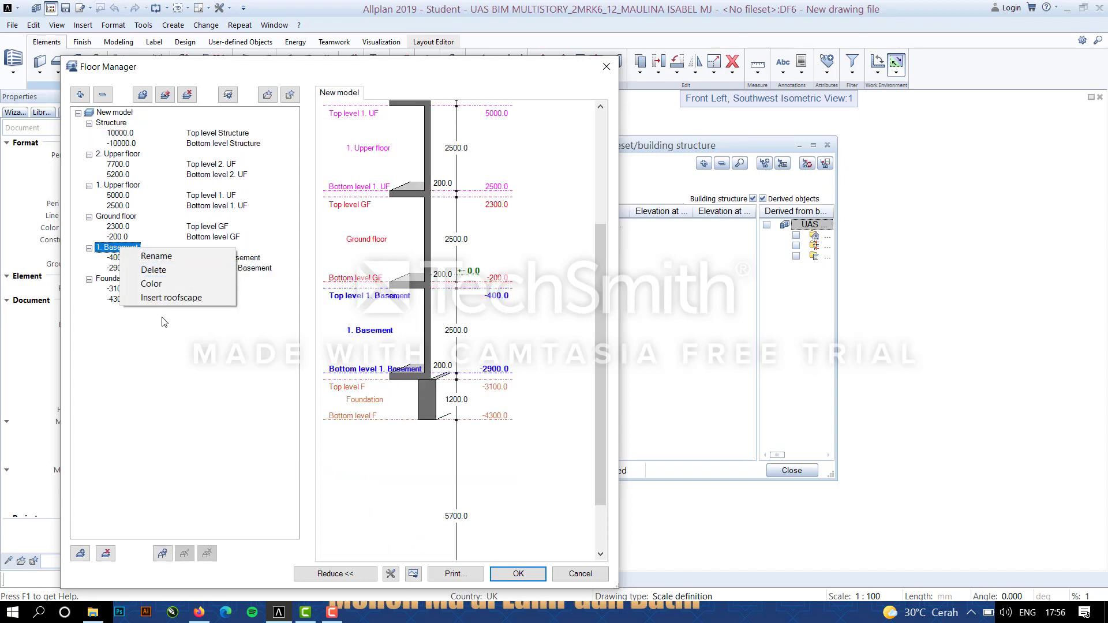
{"action": "left_click", "coordinate": [163, 271]}
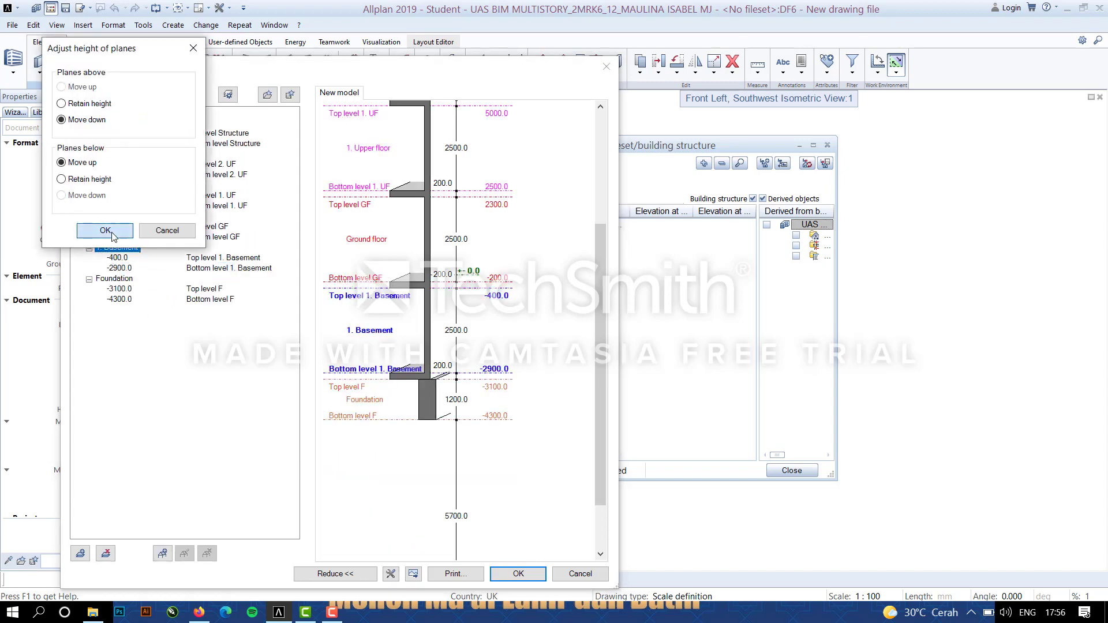
{"action": "left_click", "coordinate": [98, 228]}
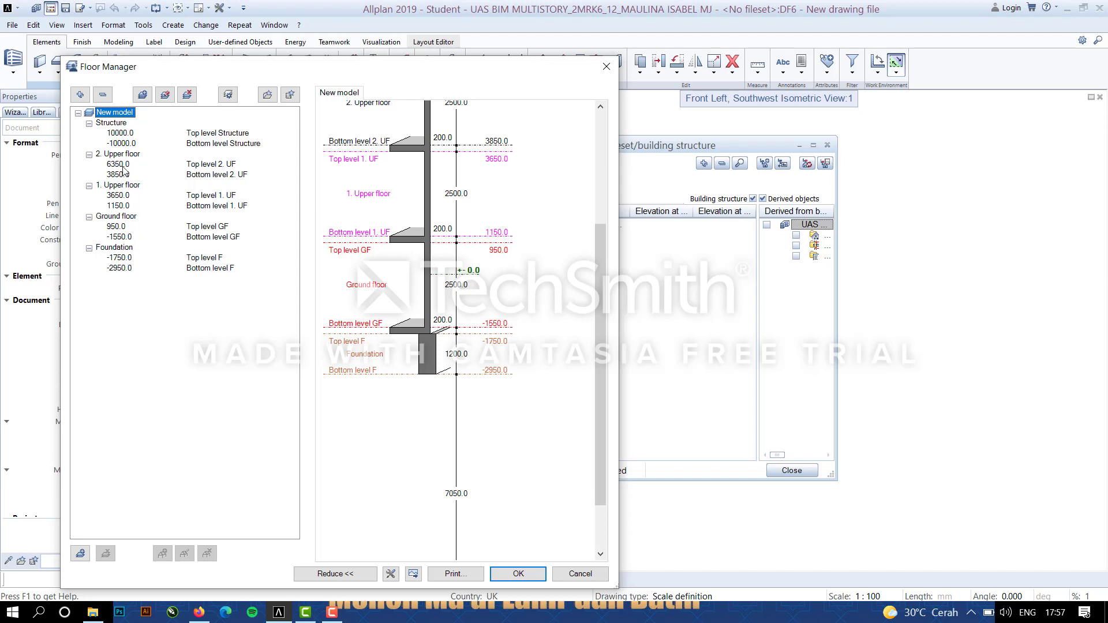
Insert a pair of planes into the model with top level 7000 and bottom level 6500.
{"action": "right_click", "coordinate": [113, 118]}
{"action": "left_click", "coordinate": [173, 166]}
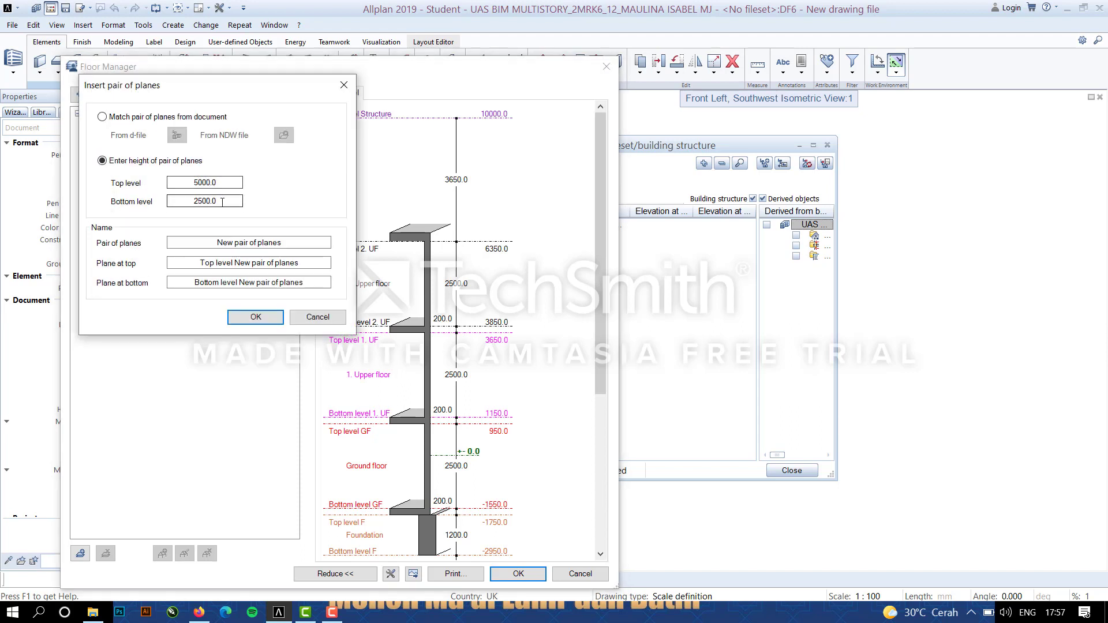
{"action": "double_click", "coordinate": [206, 202]}
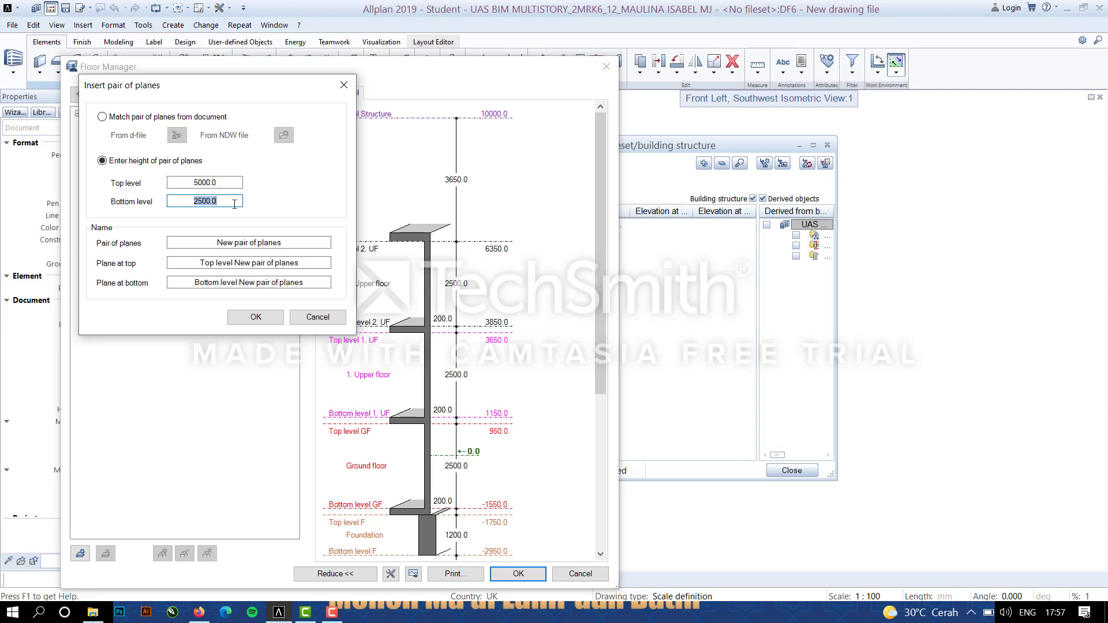
{"action": "type", "text": "6"}
{"action": "double_click", "coordinate": [206, 183]}
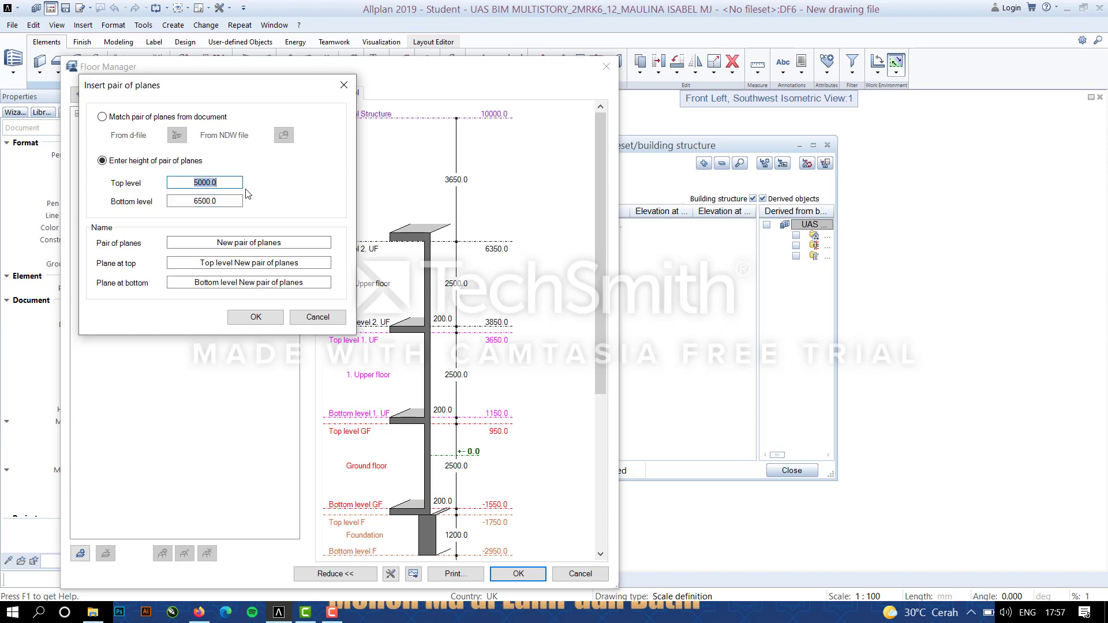
{"action": "type", "text": "7000"}
{"action": "left_click", "coordinate": [256, 317]}
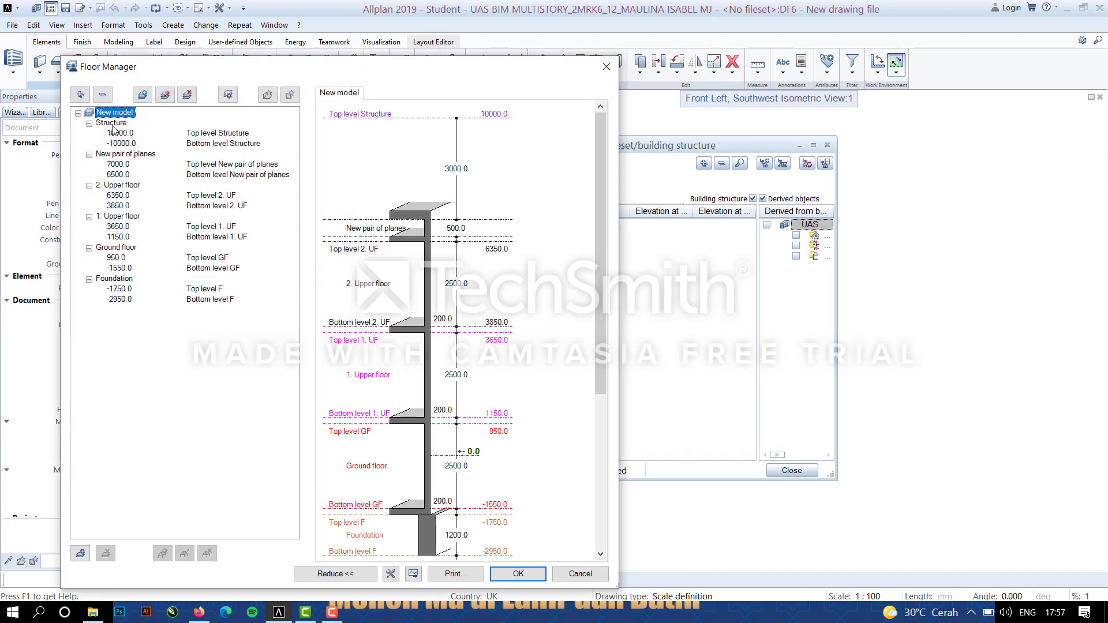
Insert another pair of planes into the model with top level 7500 and bottom level 7250.
{"action": "right_click", "coordinate": [115, 115]}
{"action": "left_click", "coordinate": [169, 165]}
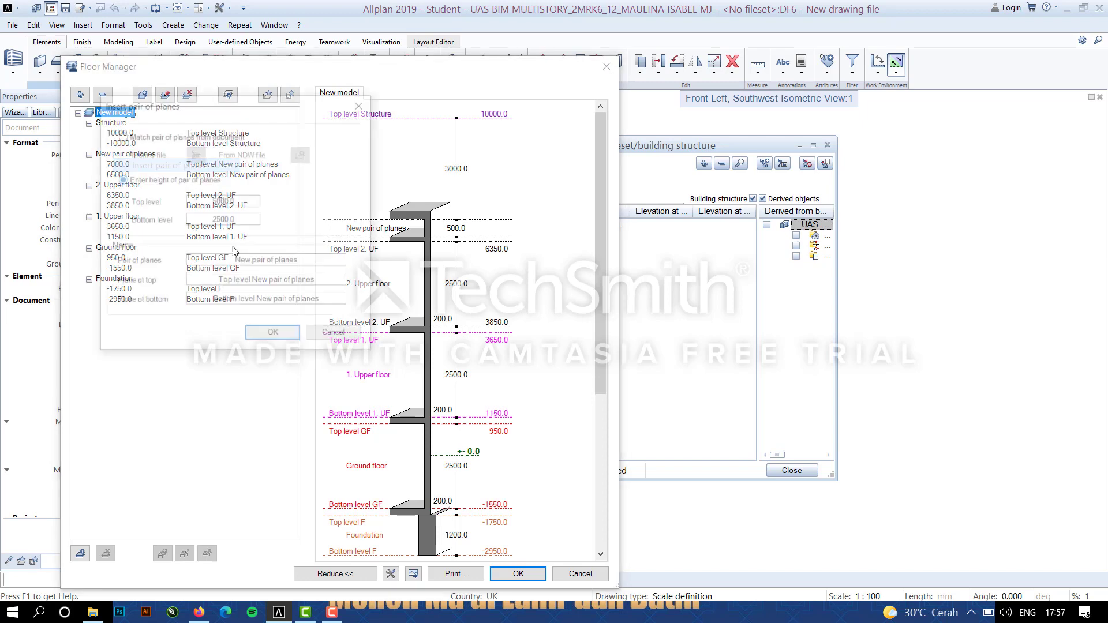
{"action": "left_click", "coordinate": [241, 200]}
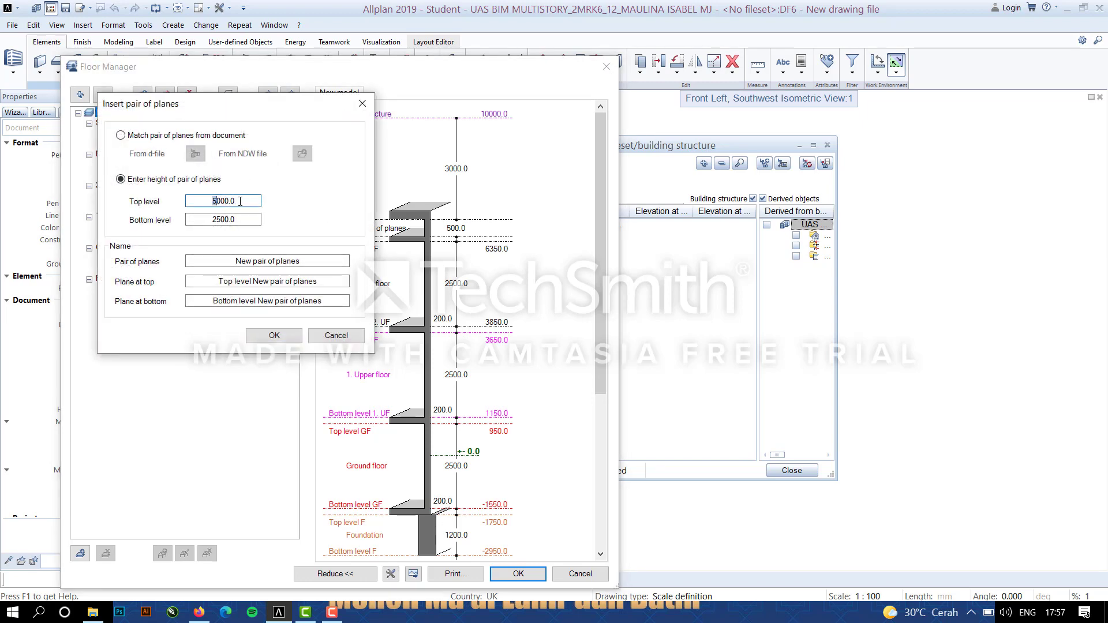
{"action": "left_click", "coordinate": [242, 220]}
{"action": "left_click_drag", "start_coordinate": [243, 231], "coordinate": [262, 230]}
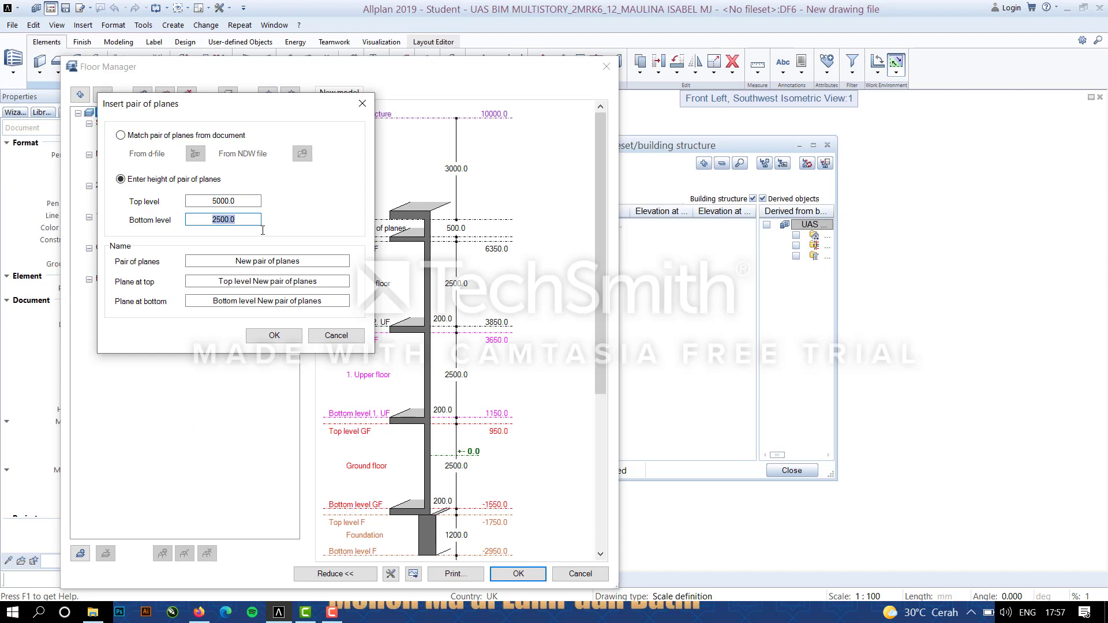
{"action": "type", "text": "72500"}
{"action": "key", "text": "BackSpace"}
{"action": "double_click", "coordinate": [235, 196]}
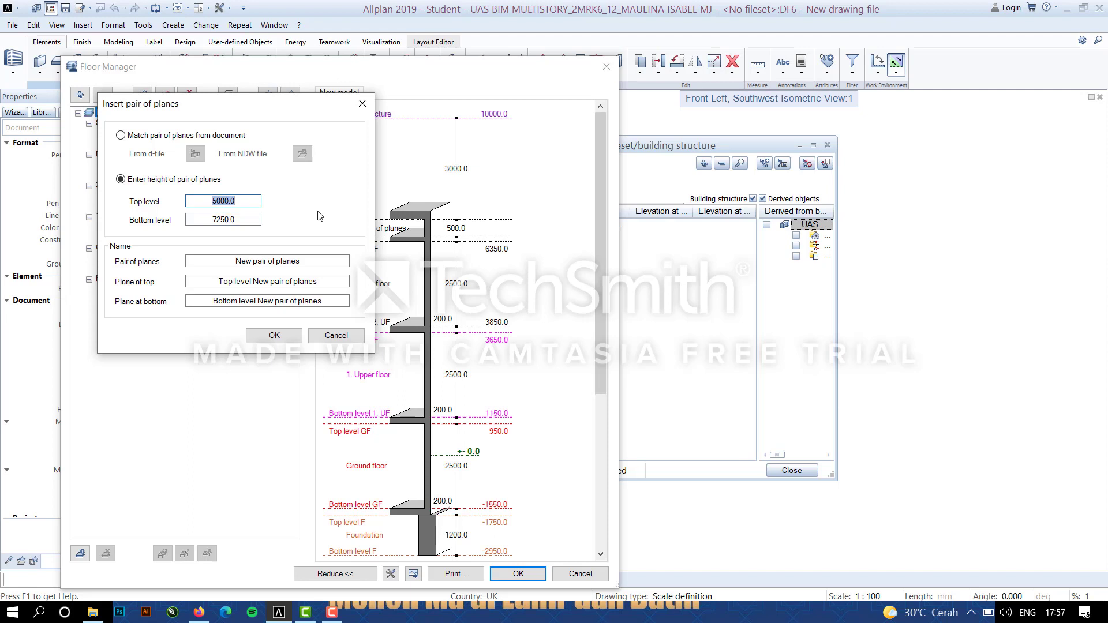
{"action": "type", "text": "7500"}
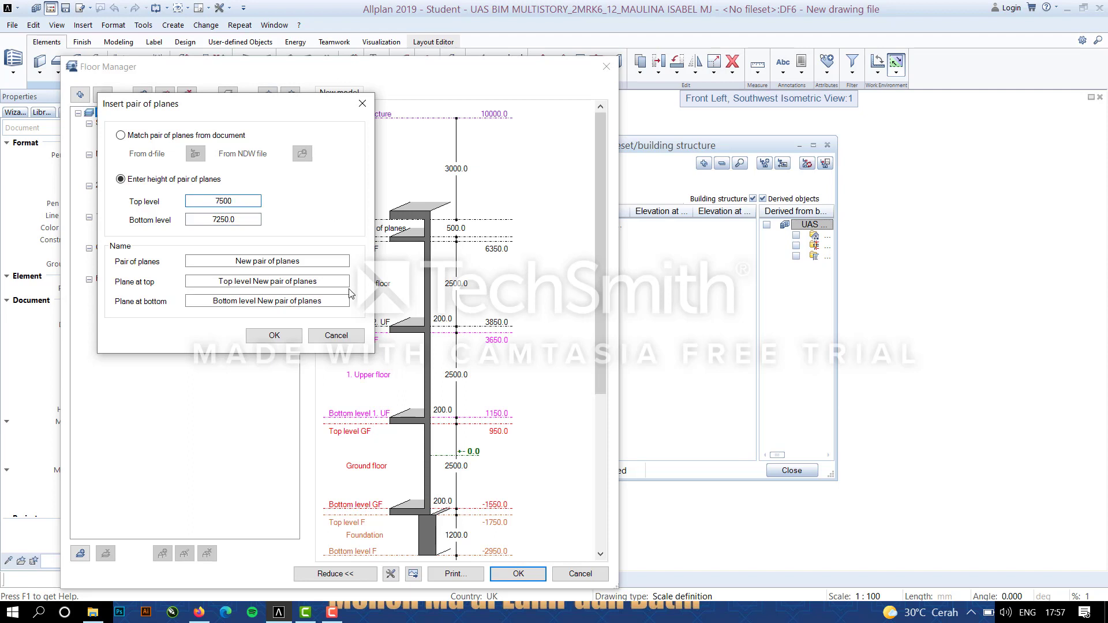
{"action": "left_click", "coordinate": [274, 335]}
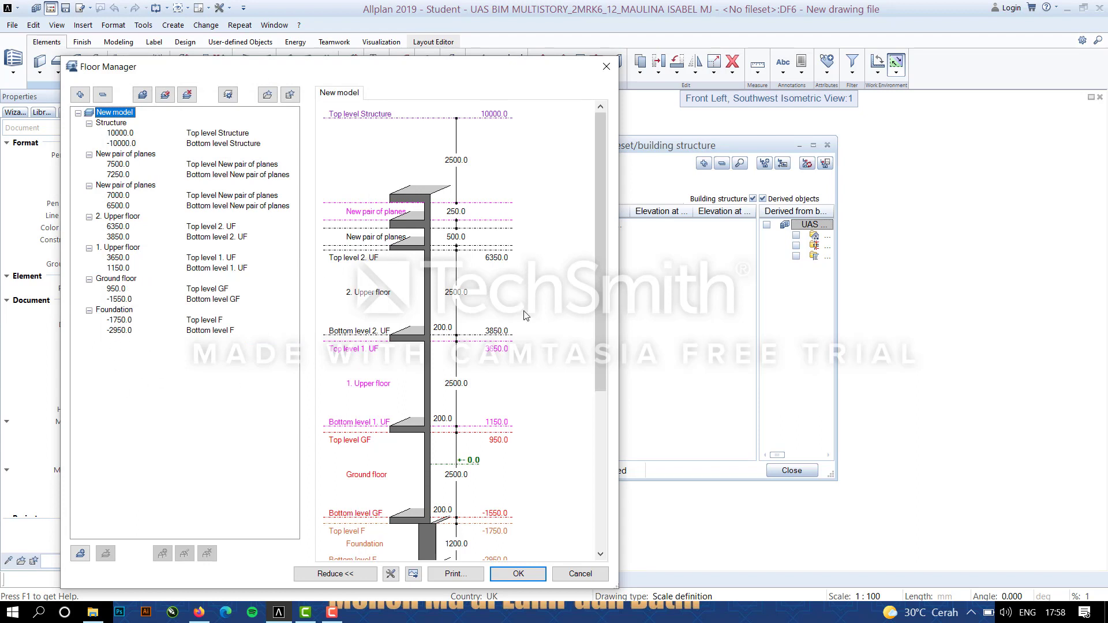
Set the foundation's bottom level to -2100, moving the planes above up.
{"action": "left_click_drag", "start_coordinate": [596, 274], "coordinate": [584, 369]}
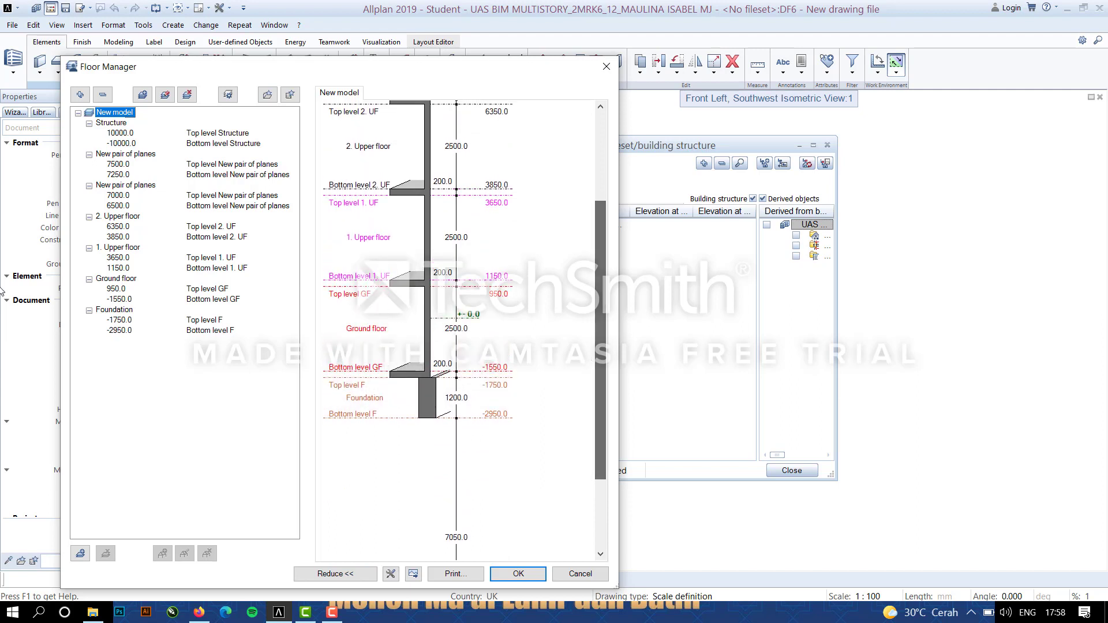
{"action": "left_click", "coordinate": [115, 334]}
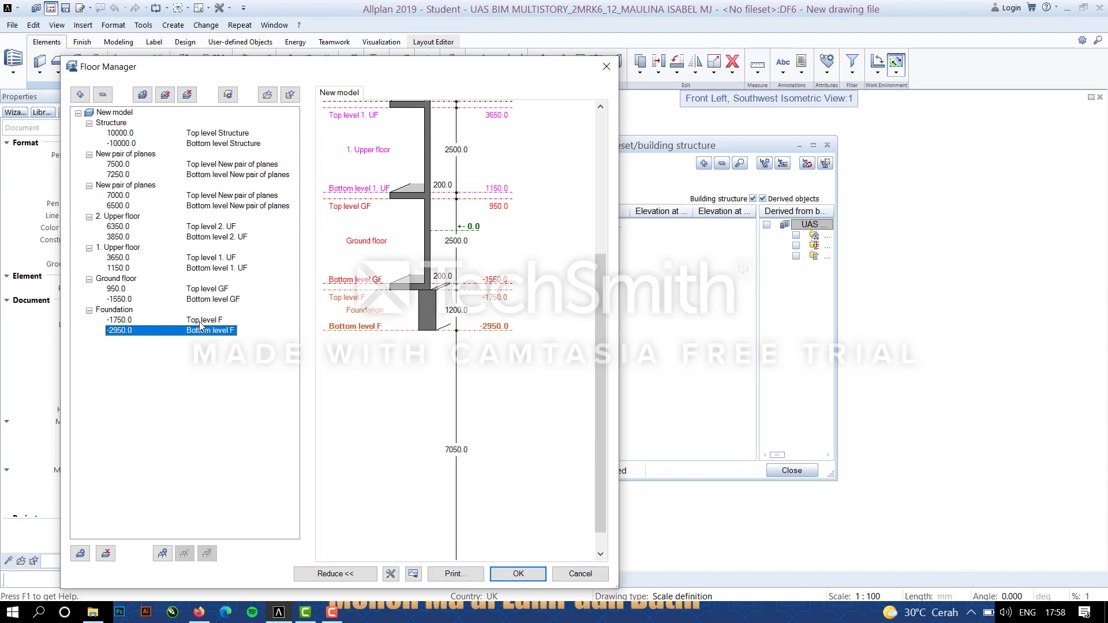
{"action": "left_click", "coordinate": [116, 333]}
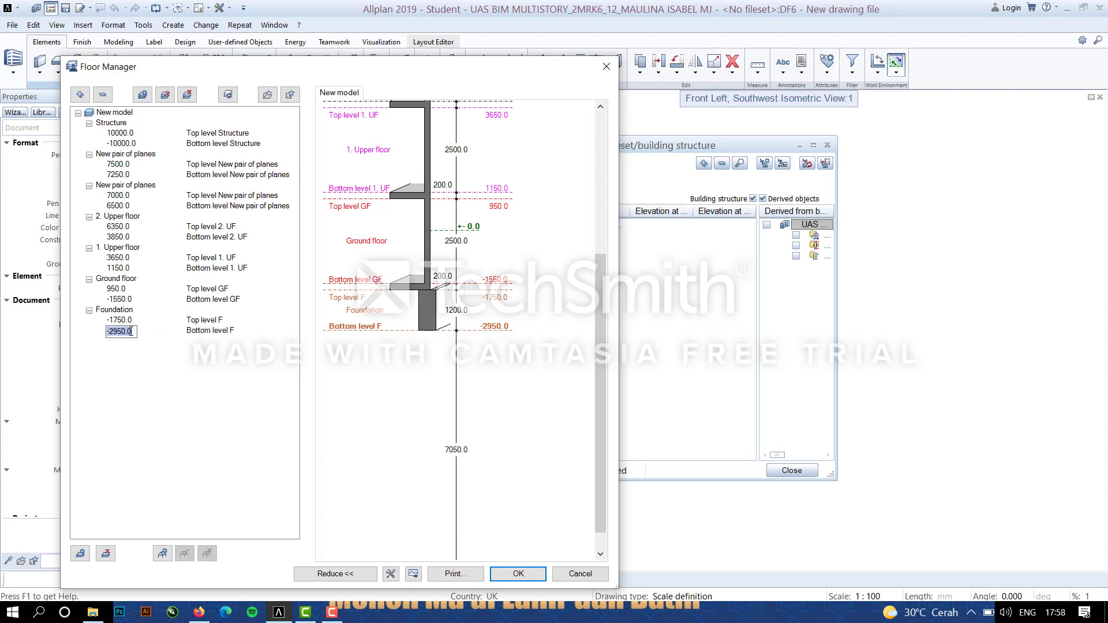
{"action": "key", "text": "BackSpace"}
{"action": "left_click", "coordinate": [117, 352]}
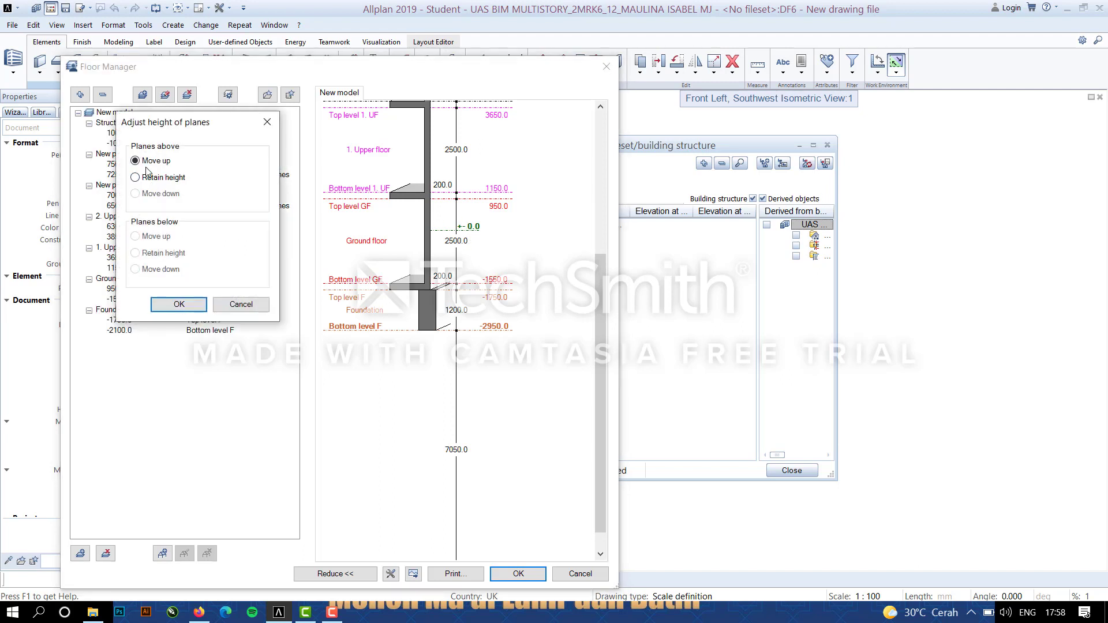
{"action": "left_click", "coordinate": [182, 306]}
Set the foundation's top level to -150, moving planes above up and retaining the height of planes below.
{"action": "left_click", "coordinate": [117, 322]}
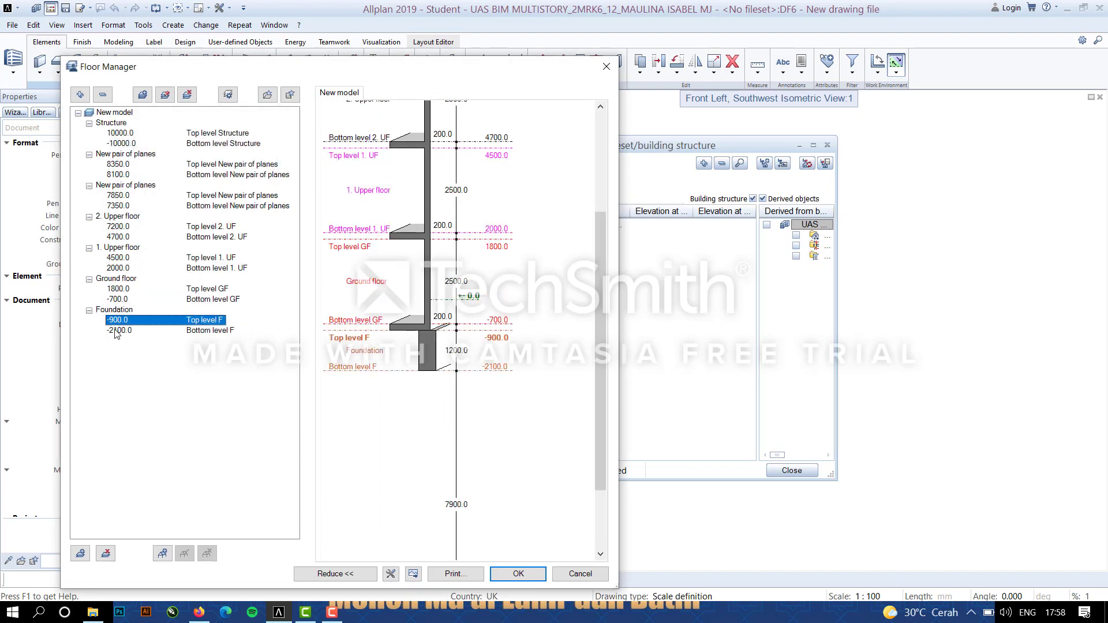
{"action": "left_click", "coordinate": [118, 322]}
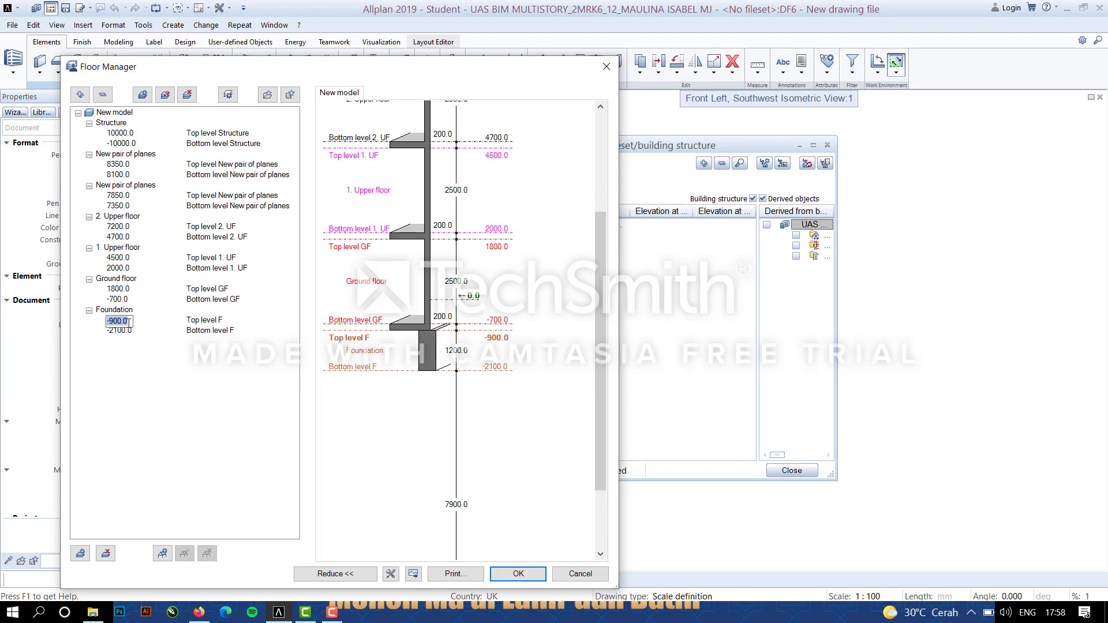
{"action": "key", "text": "BackSpace"}
{"action": "key", "text": "Return"}
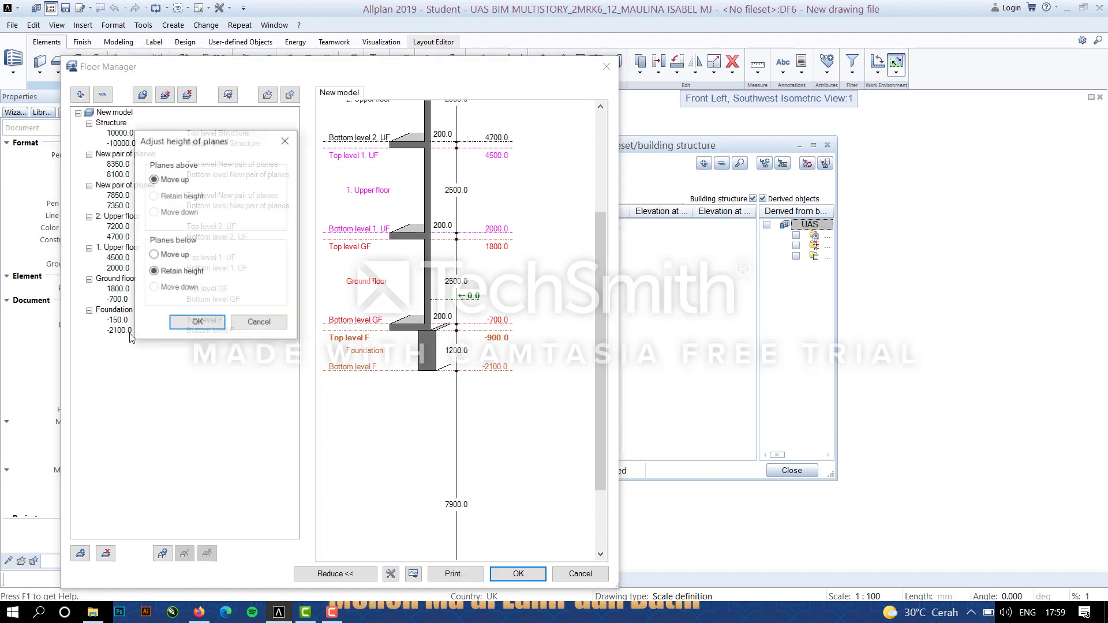
{"action": "left_click", "coordinate": [193, 323]}
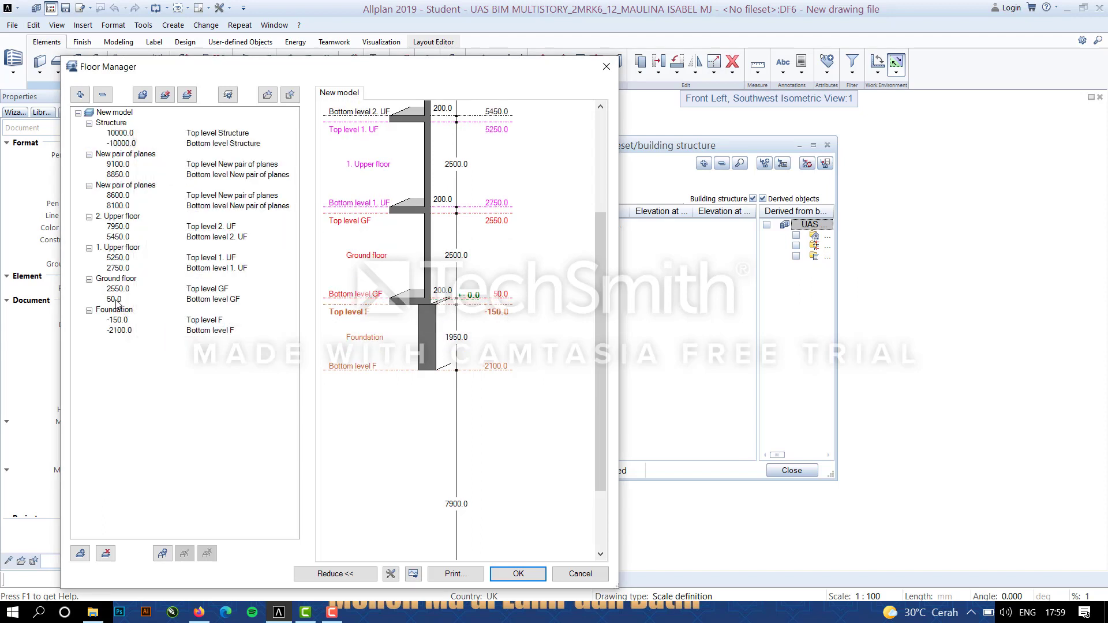
Set the ground floor's bottom level to 0.
{"action": "left_click", "coordinate": [116, 302]}
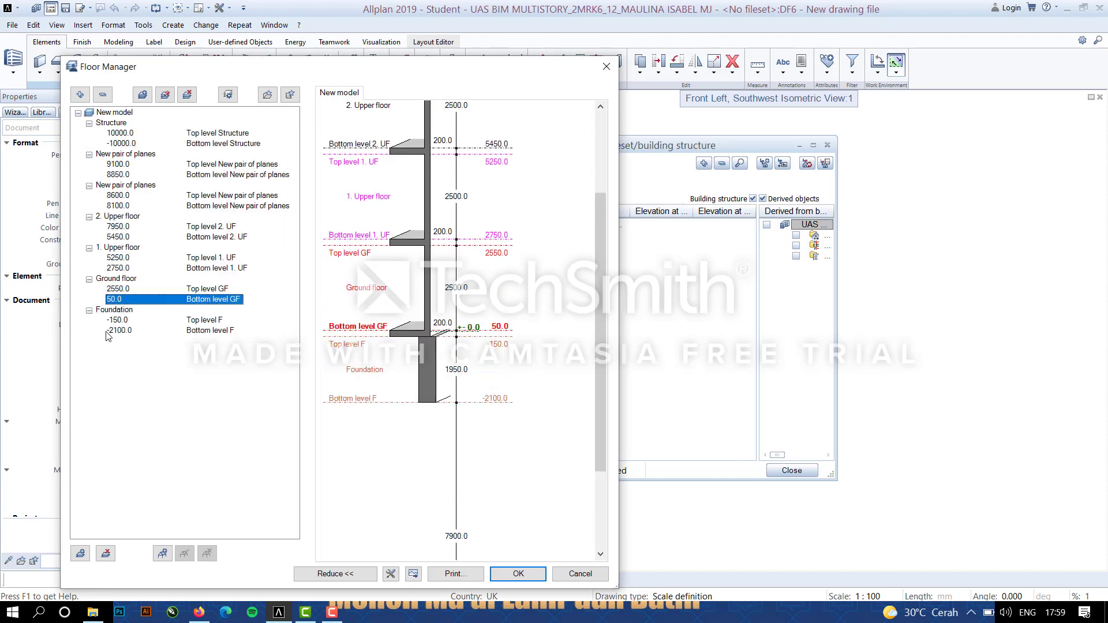
{"action": "left_click", "coordinate": [117, 301]}
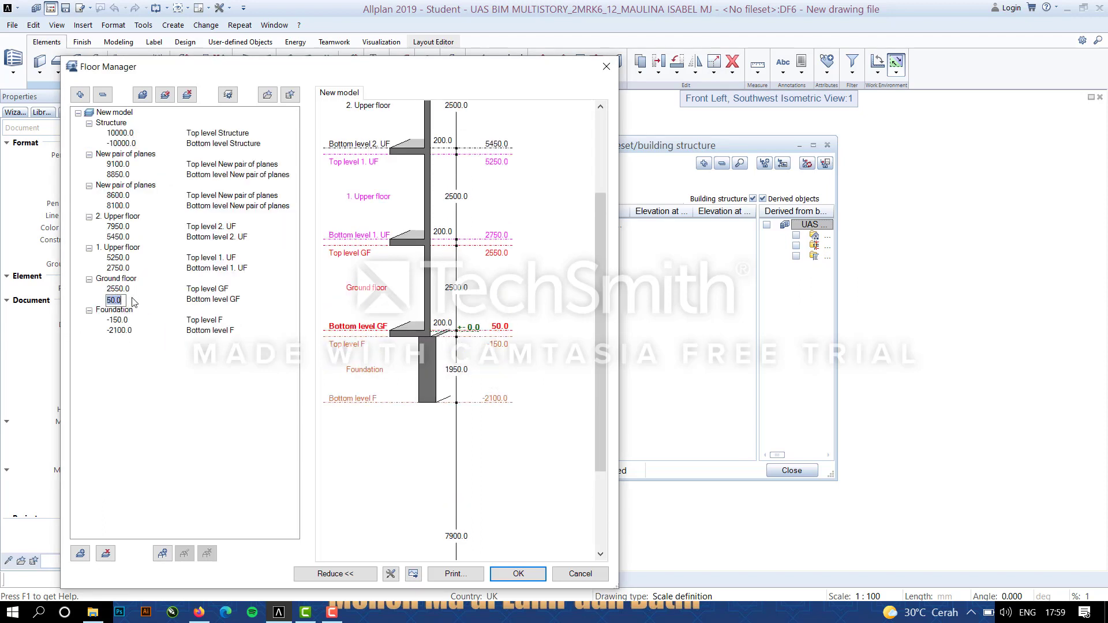
{"action": "key", "text": "BackSpace"}
{"action": "type", "text": "0"}
{"action": "key", "text": "Return"}
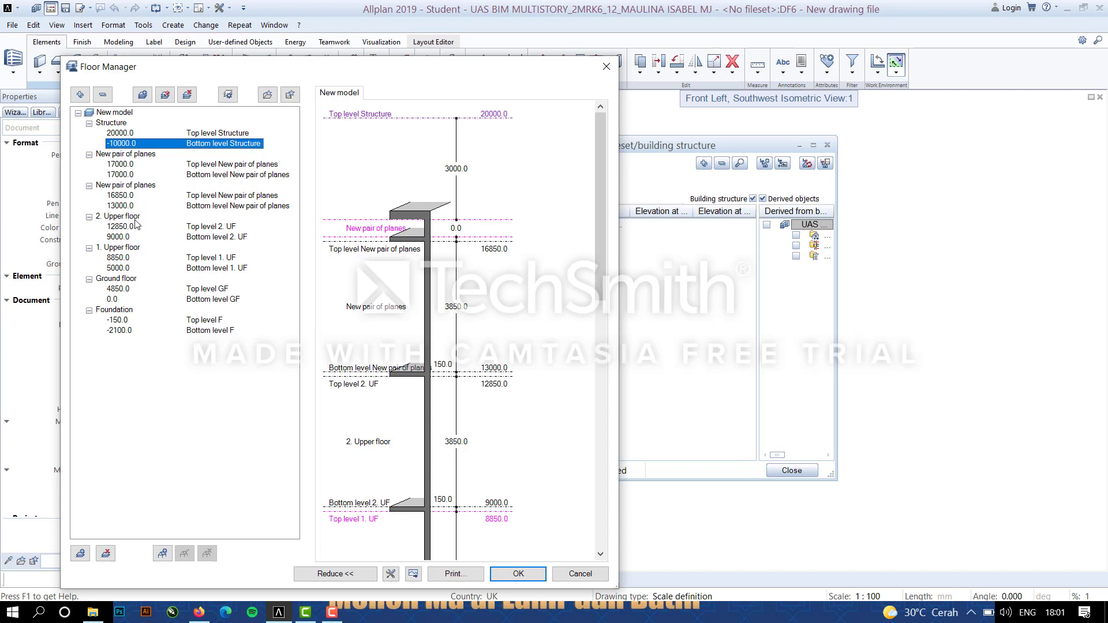
Rename the pair of planes between 13000 and 16850 as "3. Upper Floor".
{"action": "left_click", "coordinate": [109, 186]}
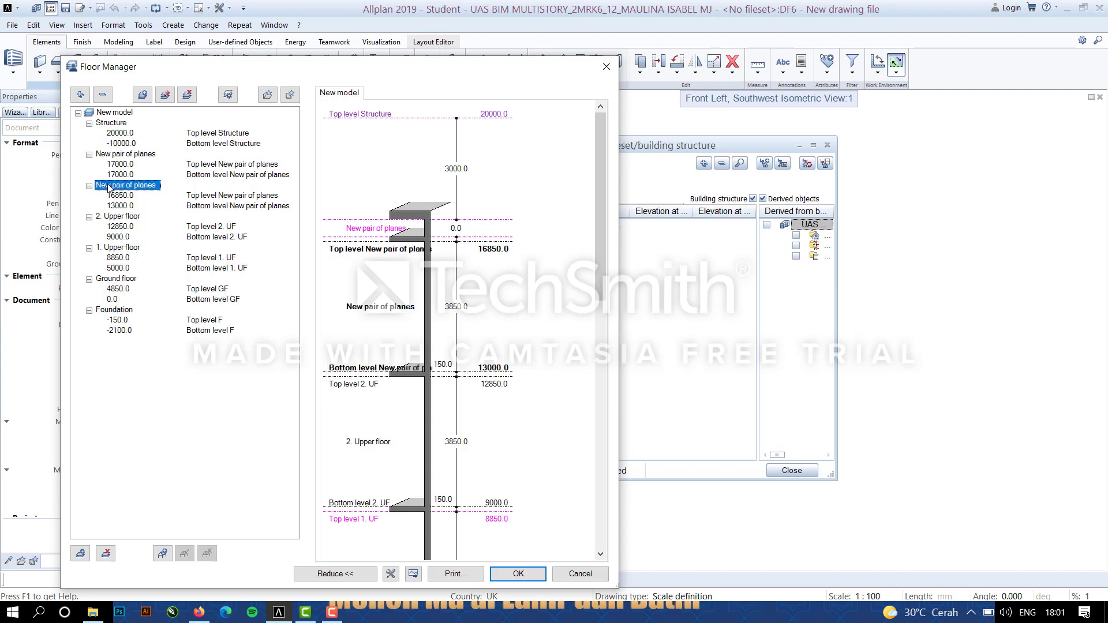
{"action": "right_click", "coordinate": [110, 186]}
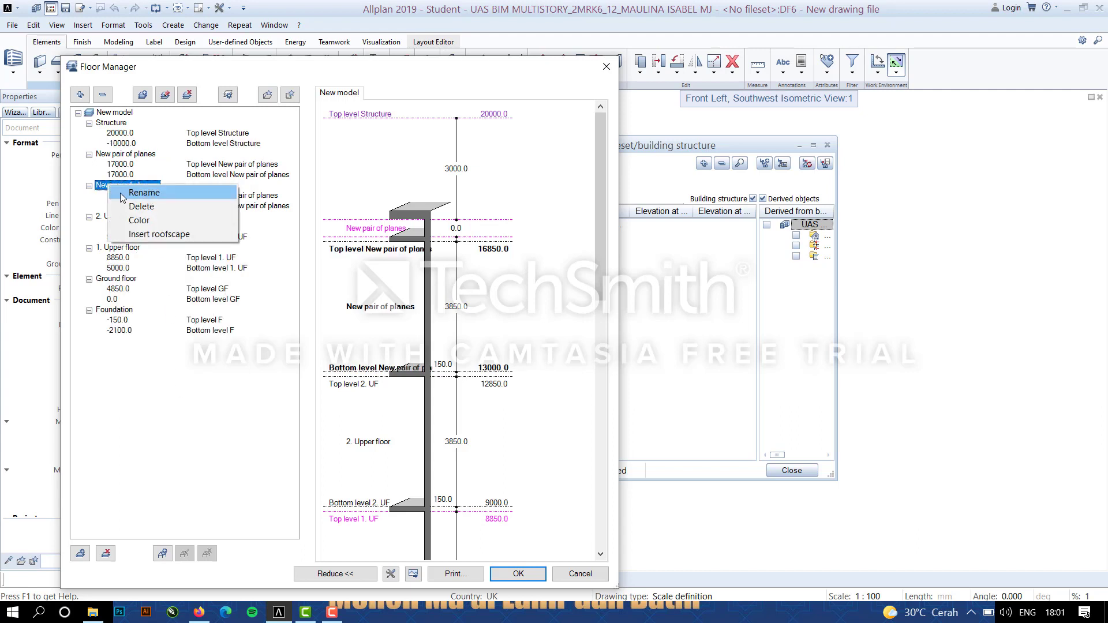
{"action": "left_click", "coordinate": [145, 194]}
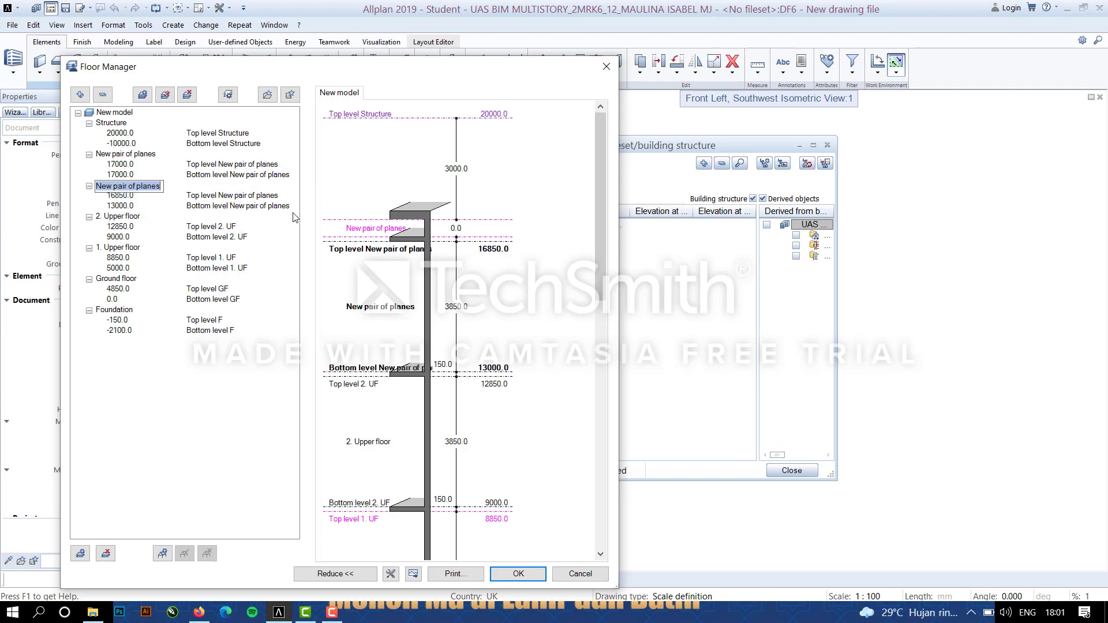
{"action": "type", "text": "3"}
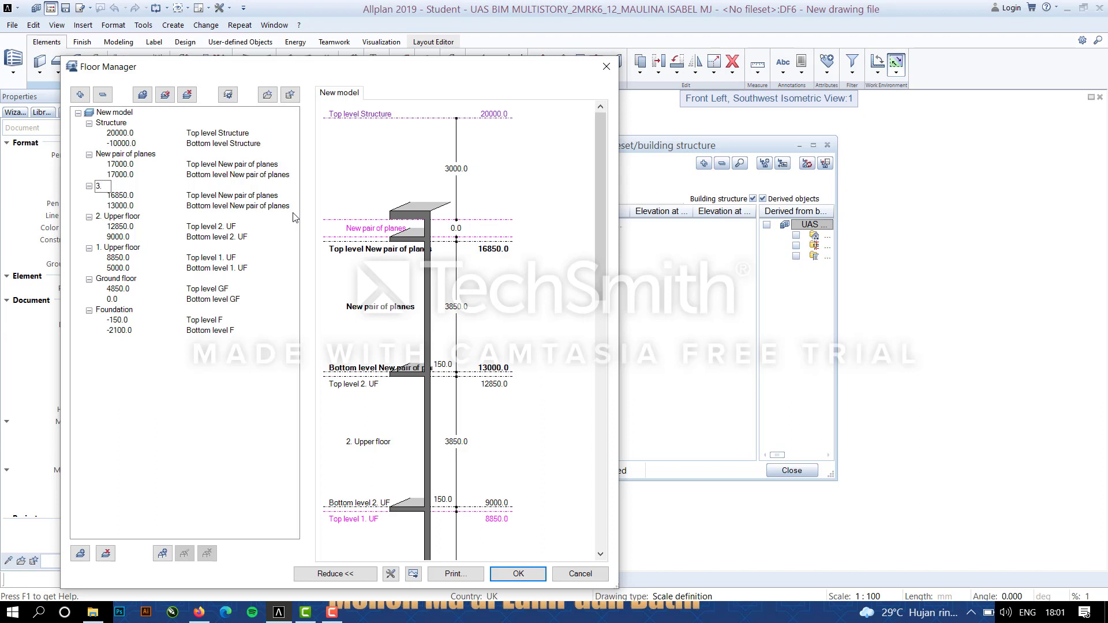
{"action": "type", "text": ". Upper Floor"}
Rename the pair of planes at level 17000 as "roof".
{"action": "left_click", "coordinate": [117, 155]}
{"action": "left_click", "coordinate": [123, 154]}
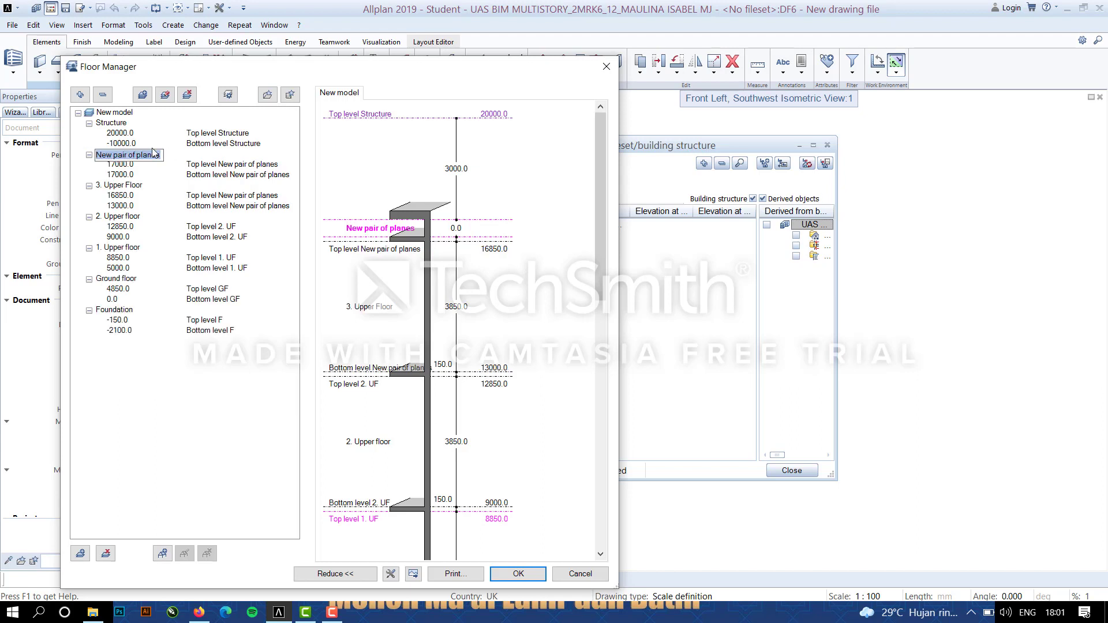
{"action": "type", "text": "roof"}
{"action": "left_click", "coordinate": [184, 387]}
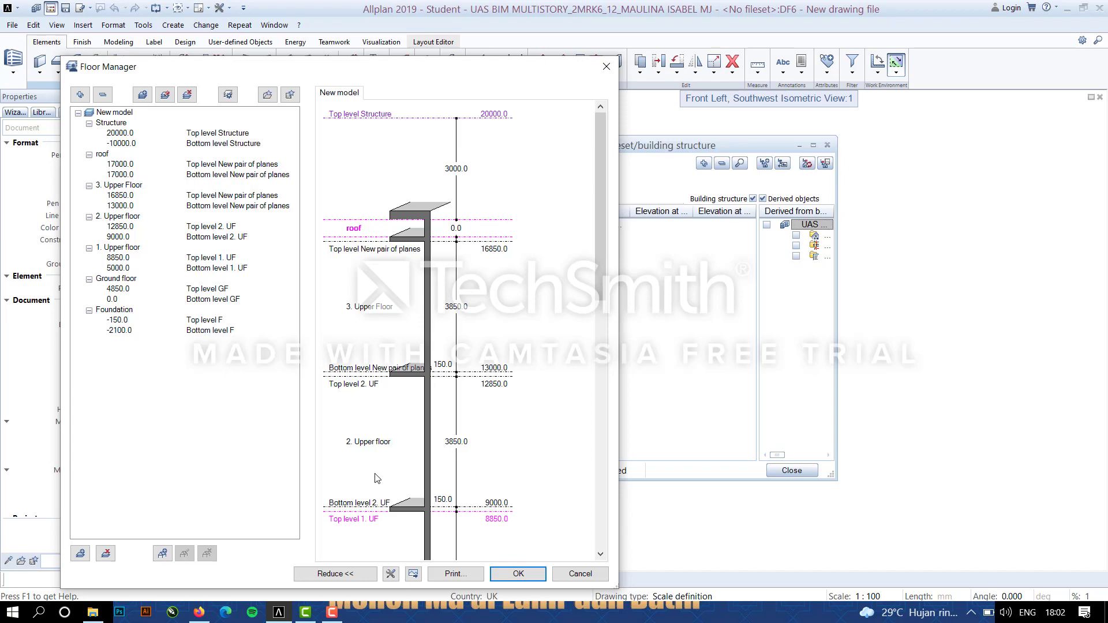
{"action": "scroll", "coordinate": [467, 354], "scroll_direction": "down", "scroll_amount": 5}
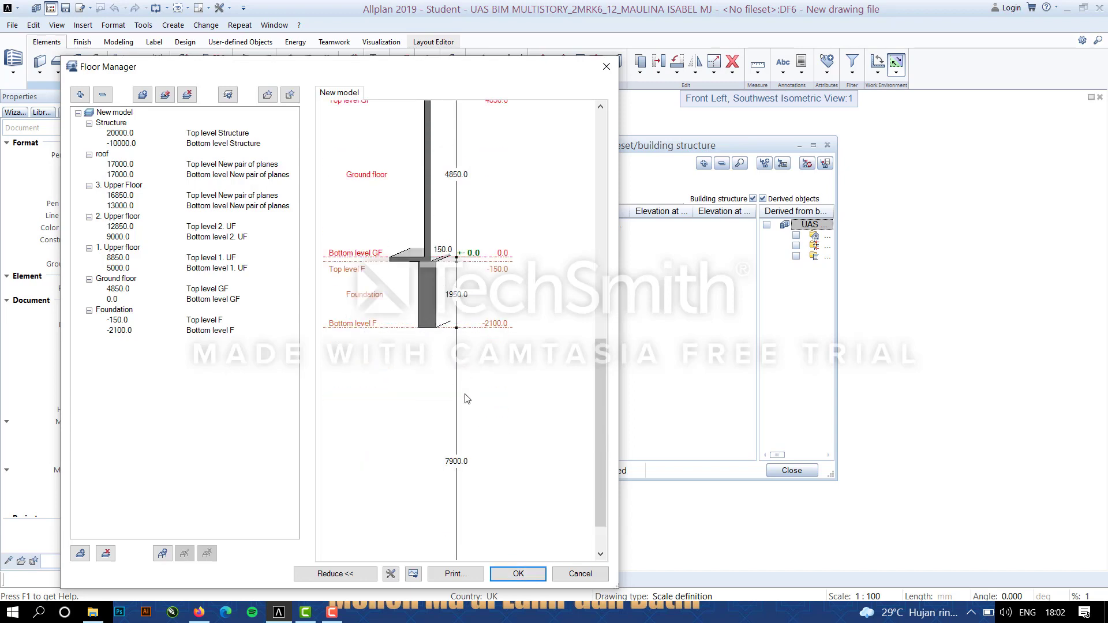
{"action": "scroll", "coordinate": [467, 354], "scroll_direction": "up", "scroll_amount": 5}
{"action": "scroll", "coordinate": [468, 354], "scroll_direction": "down", "scroll_amount": 8}
{"action": "scroll", "coordinate": [467, 264], "scroll_direction": "up", "scroll_amount": 3}
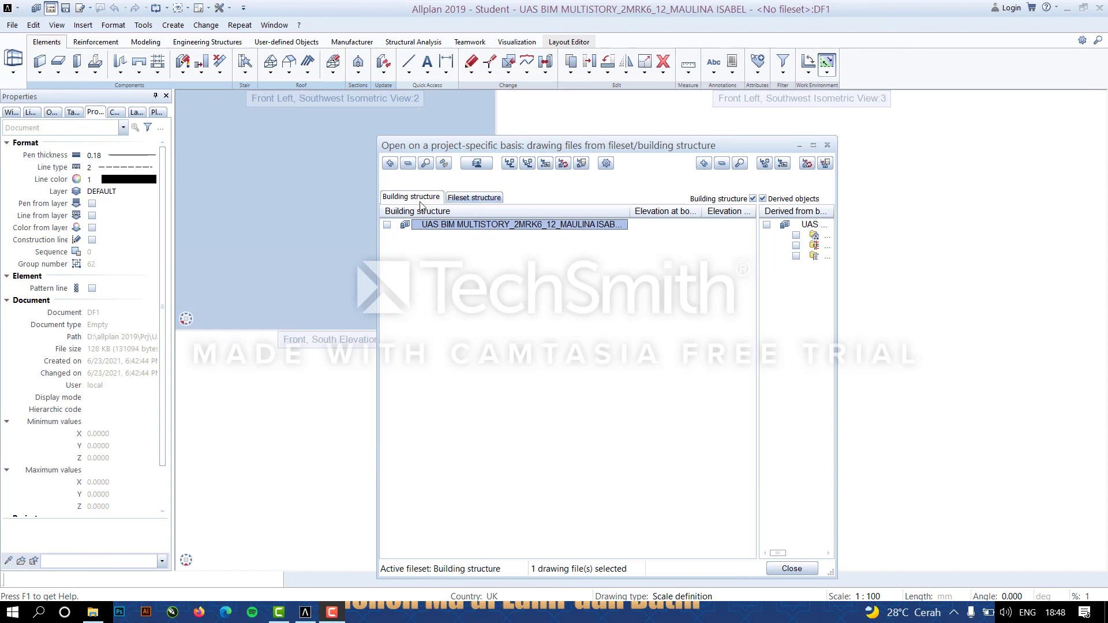
Insert a Buildings structural level under the project in the building structure.
{"action": "right_click", "coordinate": [454, 224]}
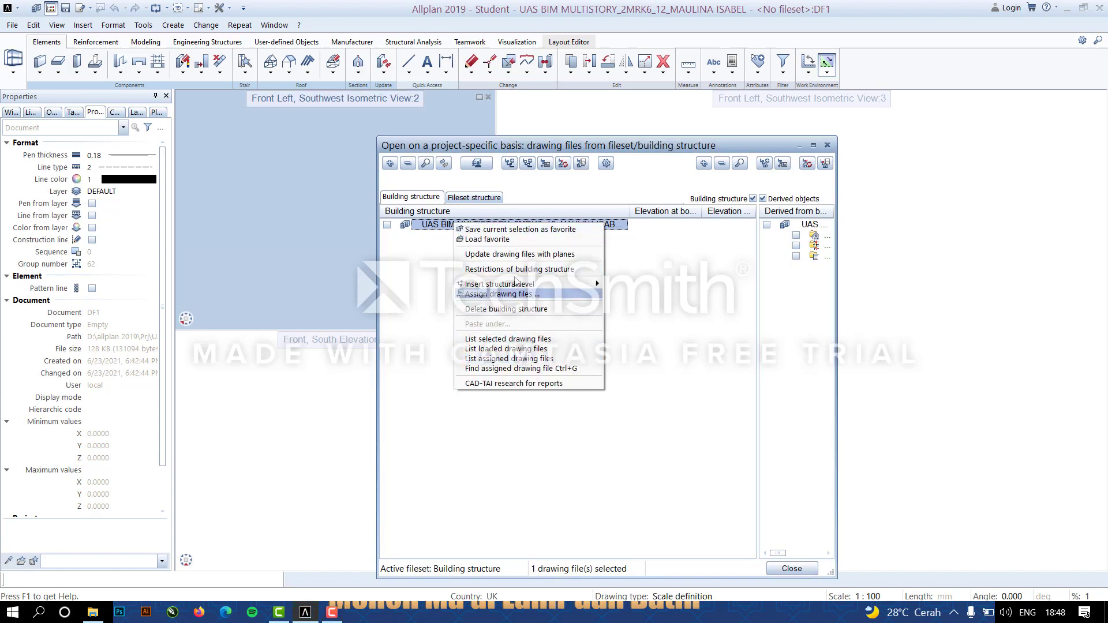
{"action": "mouse_move", "coordinate": [514, 287]}
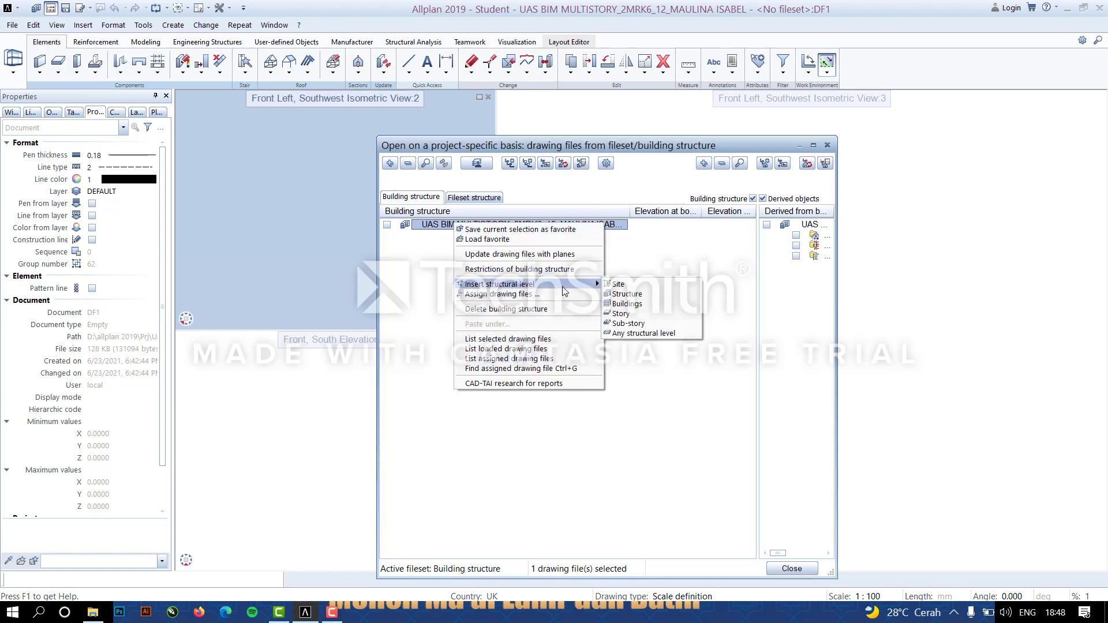
{"action": "left_click", "coordinate": [653, 307]}
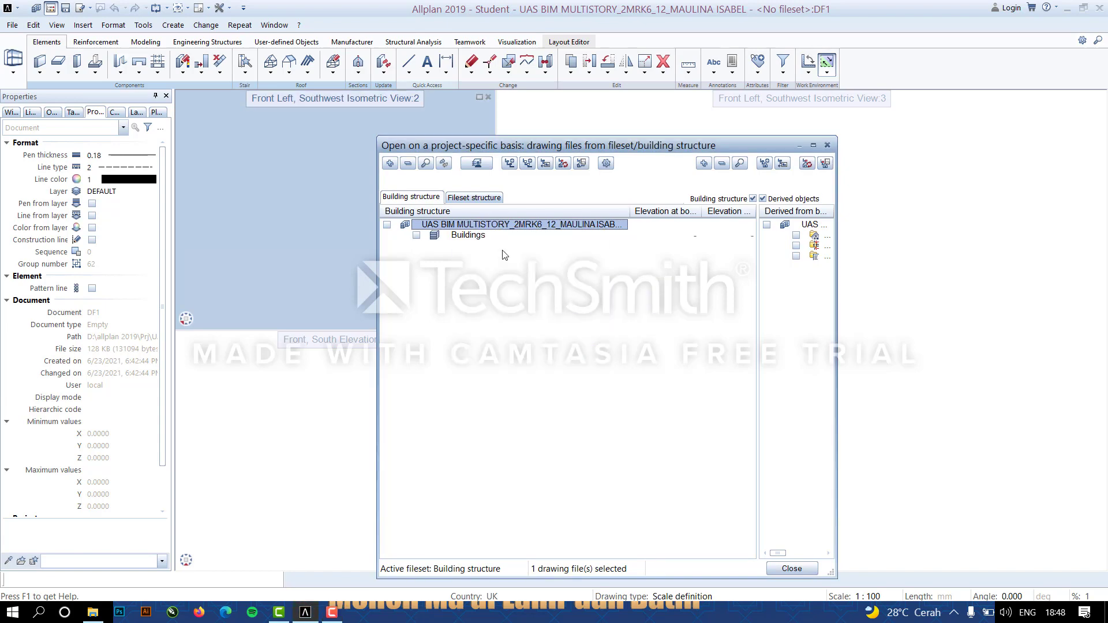
Insert five Story structural levels under the Buildings level.
{"action": "right_click", "coordinate": [468, 238]}
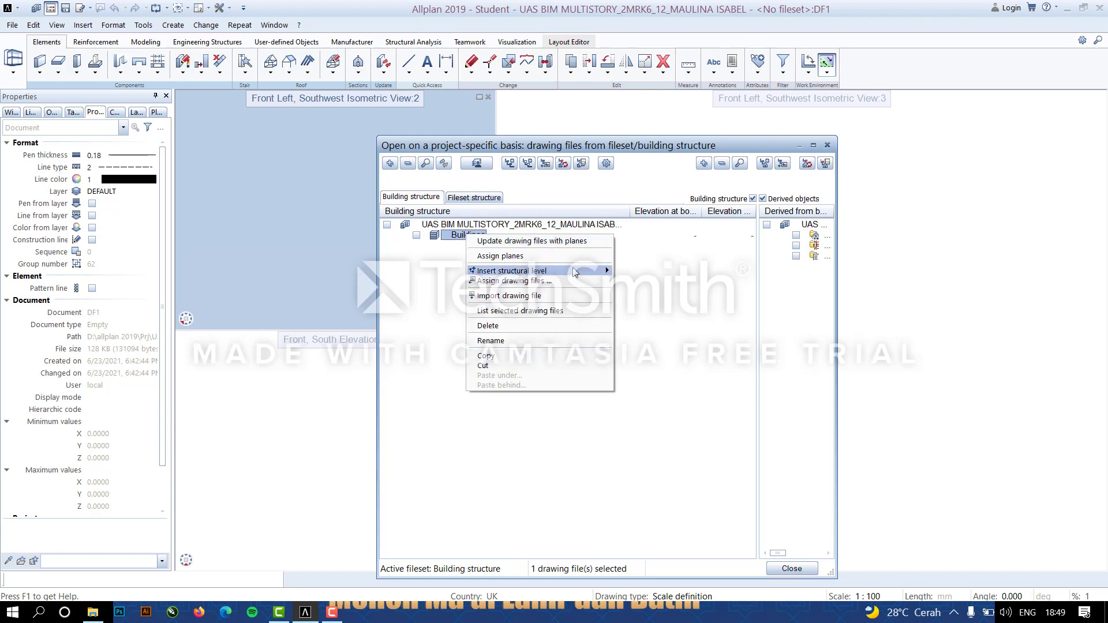
{"action": "mouse_move", "coordinate": [574, 272]}
{"action": "left_click", "coordinate": [632, 276]}
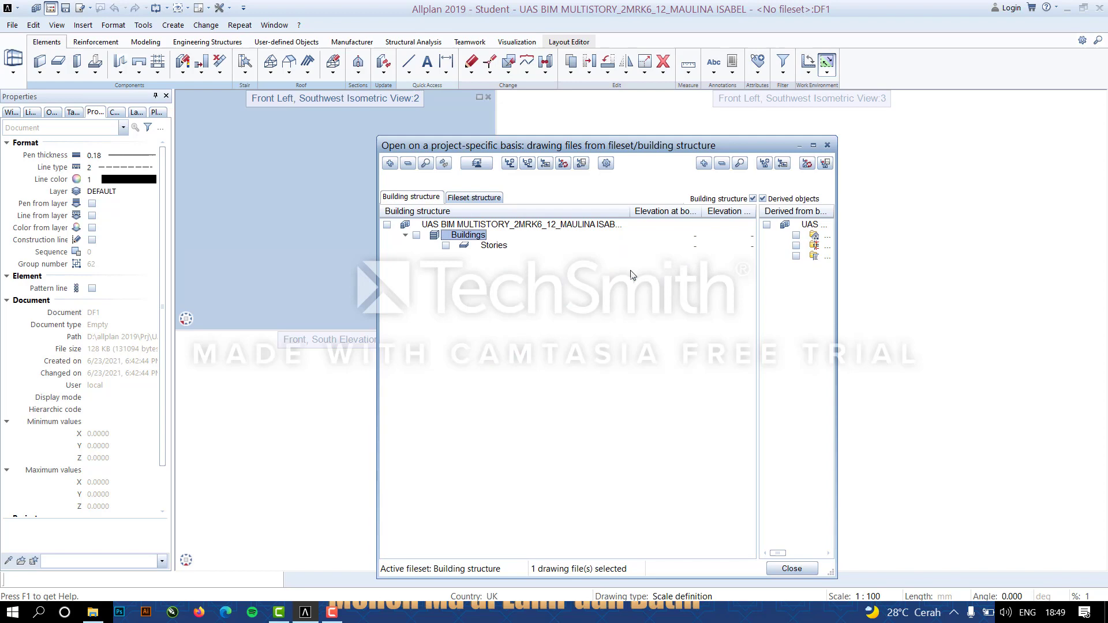
{"action": "right_click", "coordinate": [474, 234]}
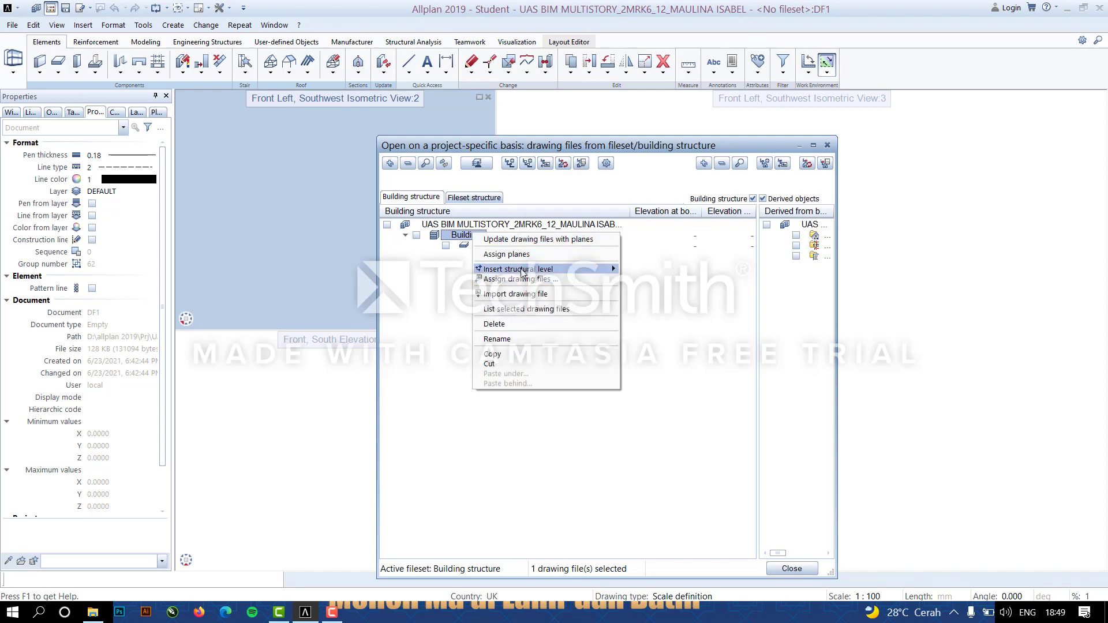
{"action": "mouse_move", "coordinate": [580, 273]}
{"action": "left_click", "coordinate": [637, 275]}
{"action": "right_click", "coordinate": [488, 246]}
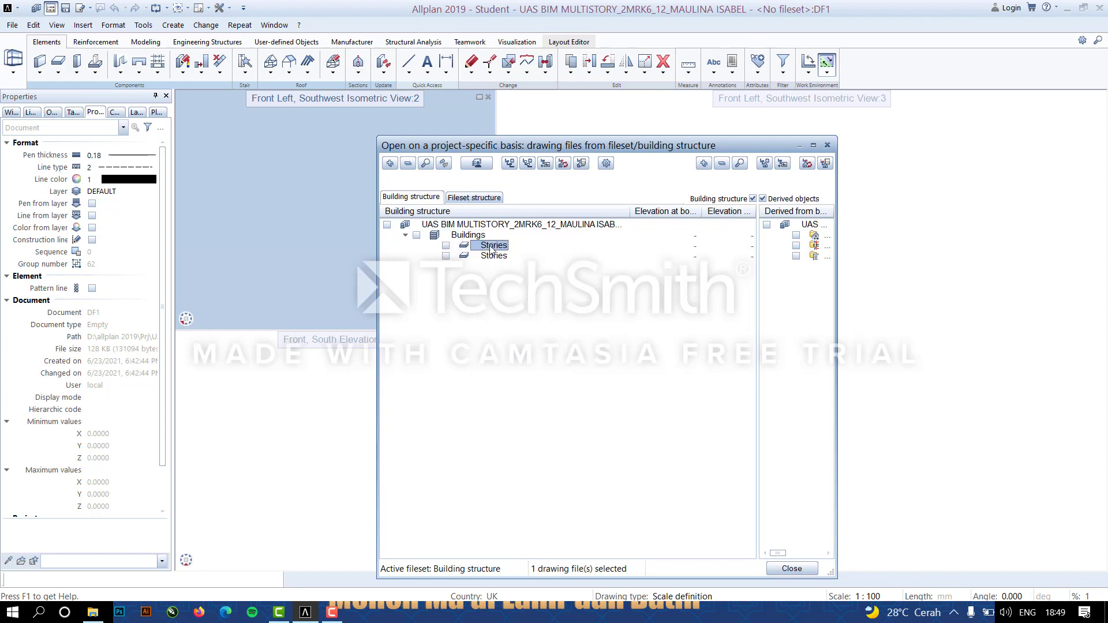
{"action": "right_click", "coordinate": [464, 233]}
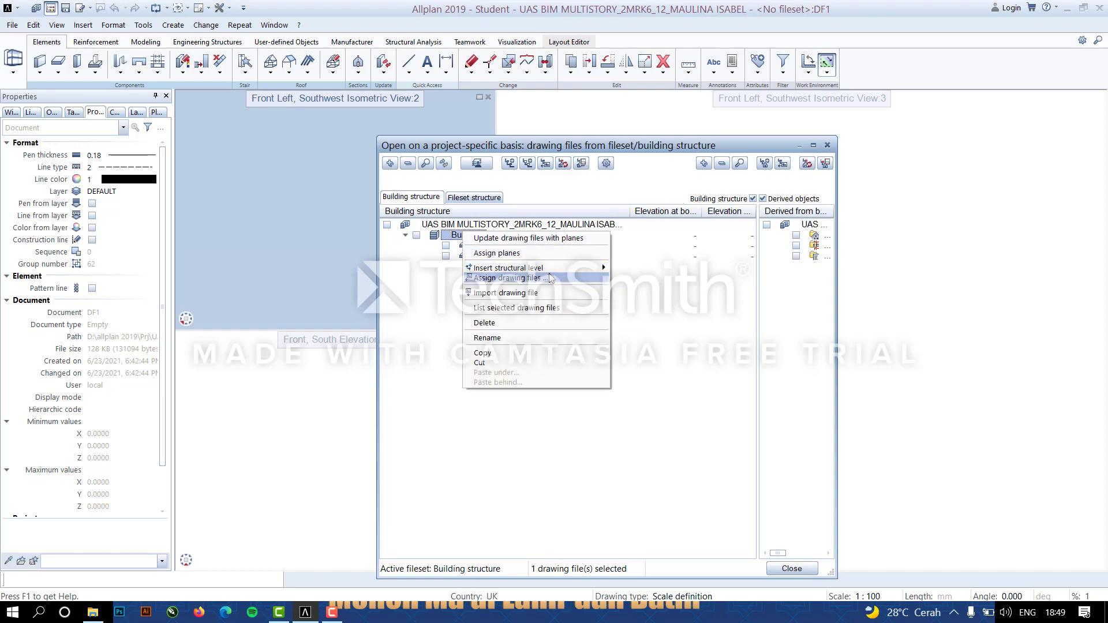
{"action": "mouse_move", "coordinate": [603, 271]}
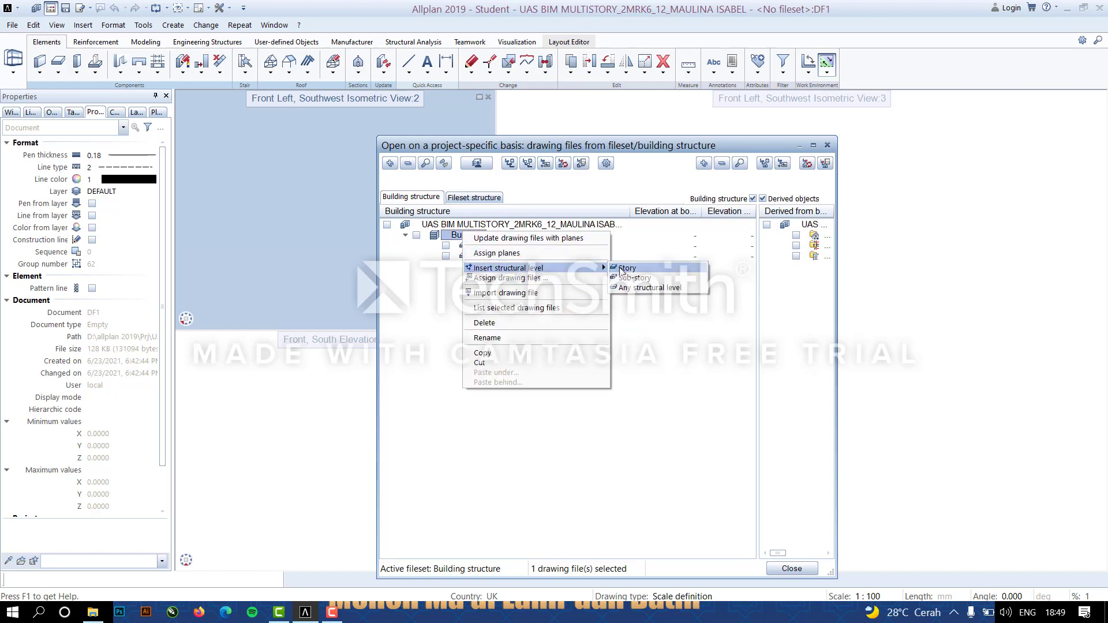
{"action": "left_click", "coordinate": [637, 272]}
{"action": "right_click", "coordinate": [462, 236]}
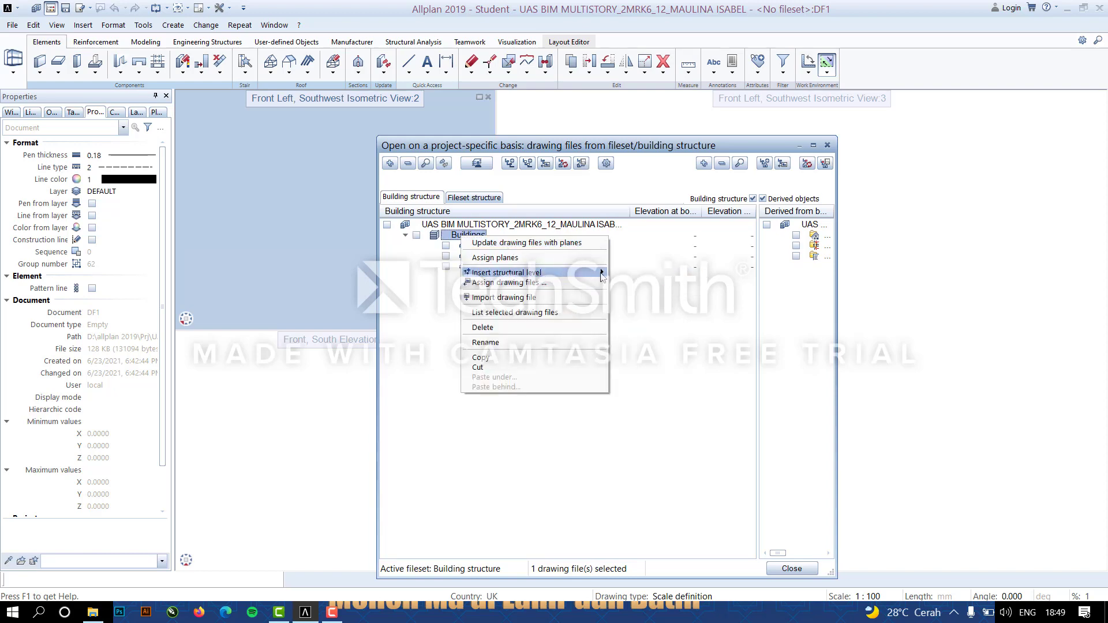
{"action": "mouse_move", "coordinate": [540, 272]}
{"action": "left_click", "coordinate": [637, 273]}
{"action": "right_click", "coordinate": [466, 239]}
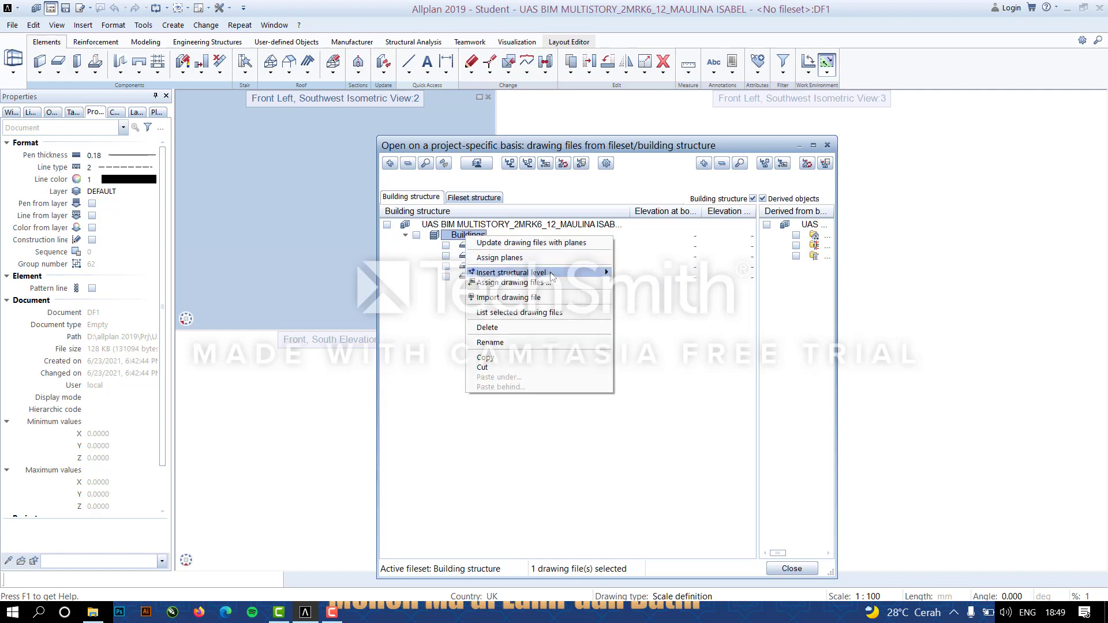
{"action": "left_click", "coordinate": [622, 272]}
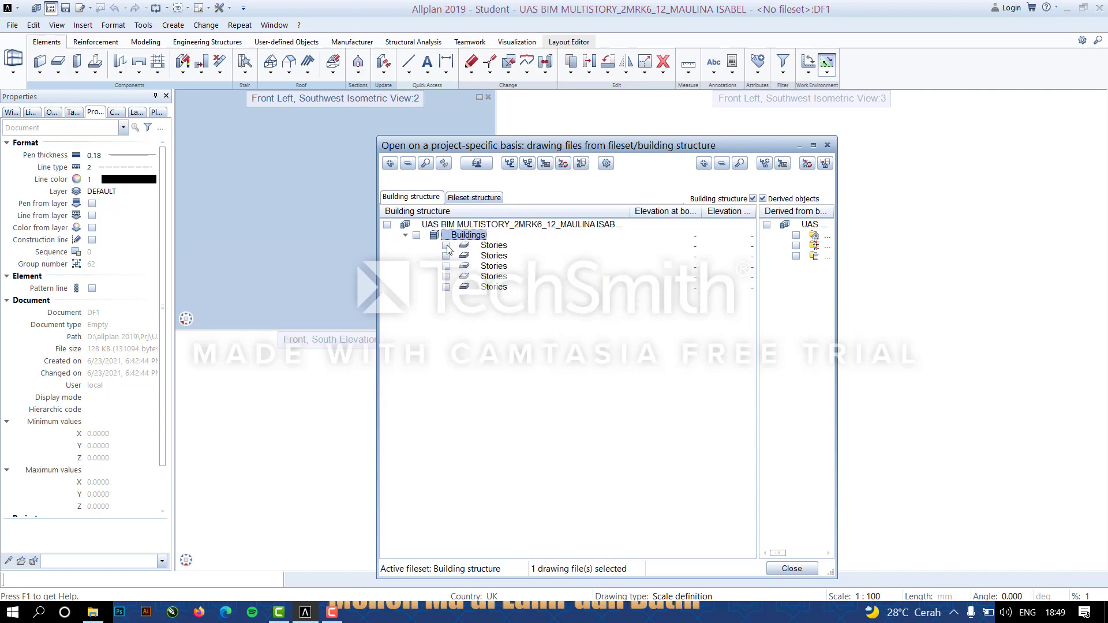
Assign drawing files 2-6 to the first story.
{"action": "right_click", "coordinate": [494, 245]}
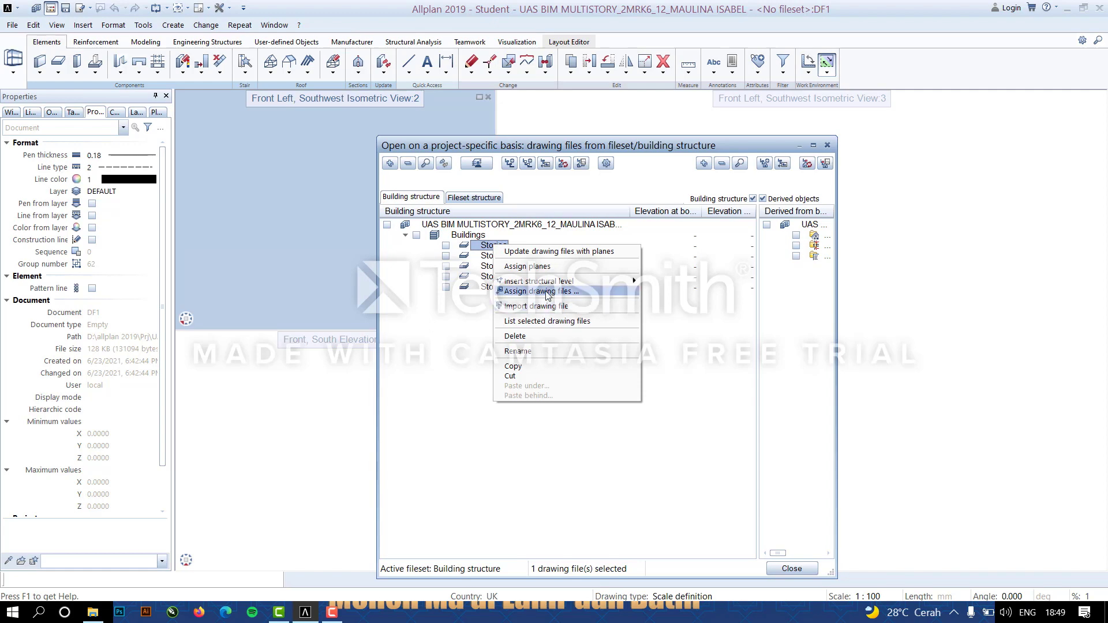
{"action": "left_click", "coordinate": [546, 292]}
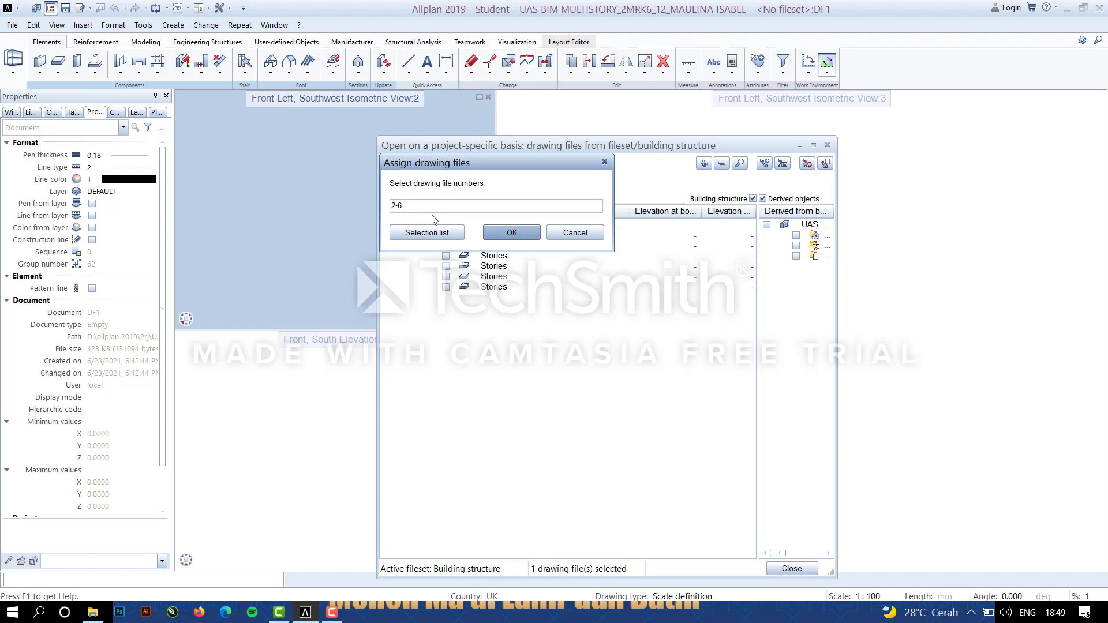
{"action": "left_click", "coordinate": [517, 232]}
Assign drawing files 7-11 to the second story.
{"action": "right_click", "coordinate": [494, 307]}
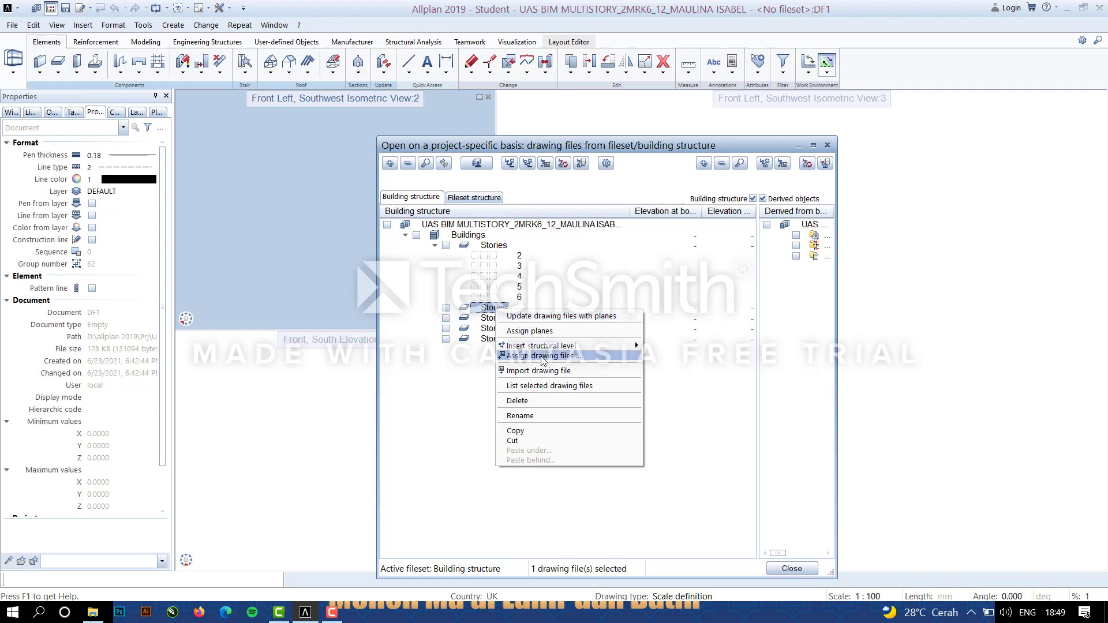
{"action": "left_click", "coordinate": [596, 362]}
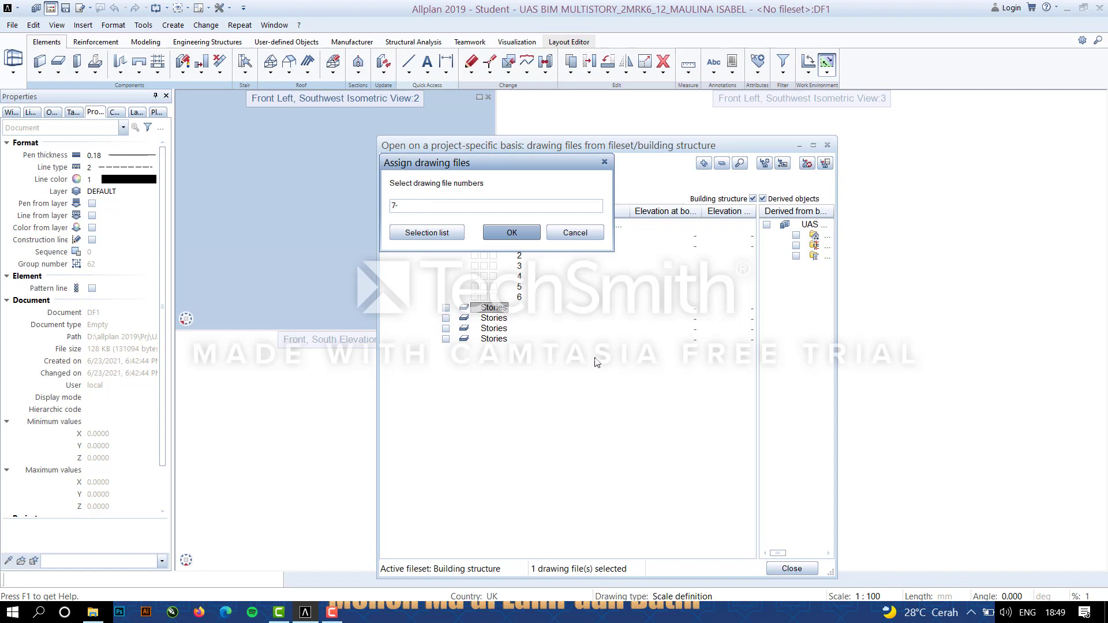
{"action": "left_click", "coordinate": [511, 233]}
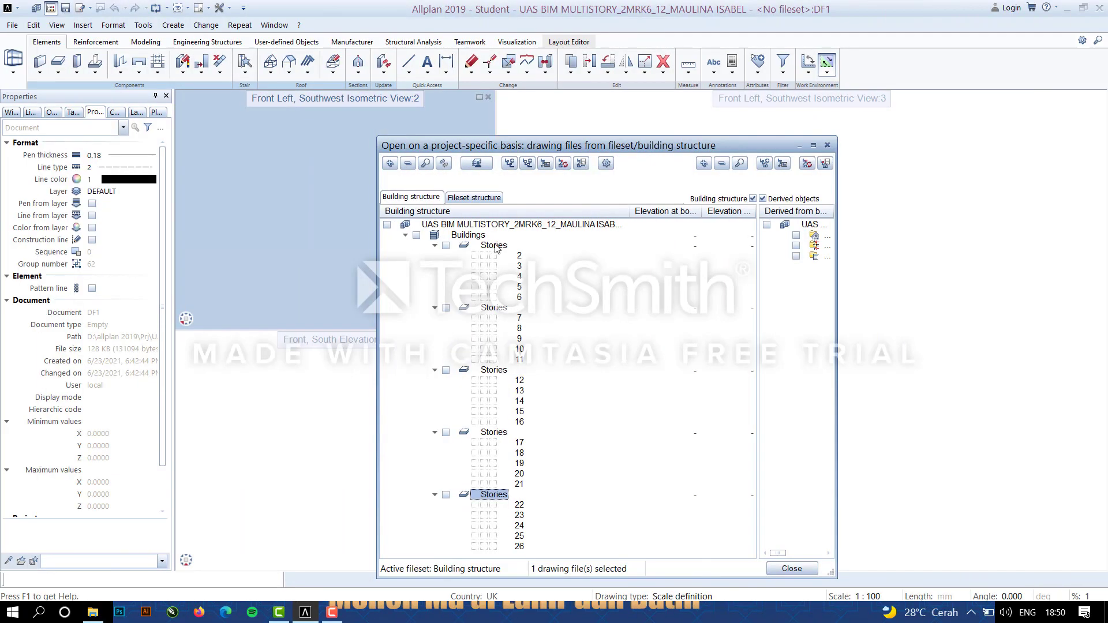
{"action": "right_click", "coordinate": [495, 247]}
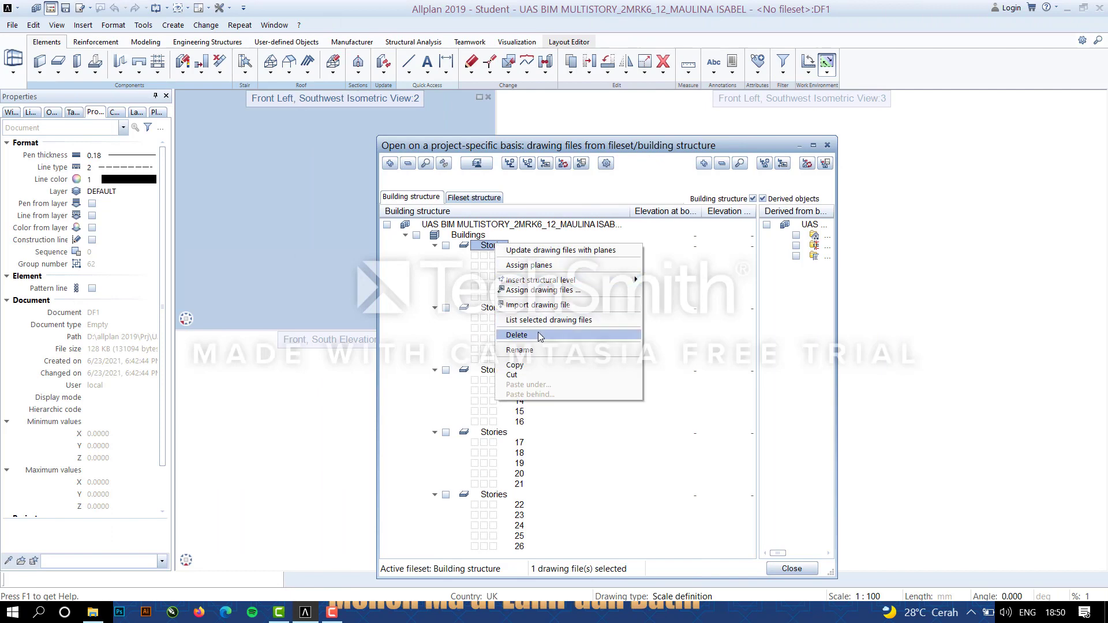
{"action": "left_click", "coordinate": [520, 350]}
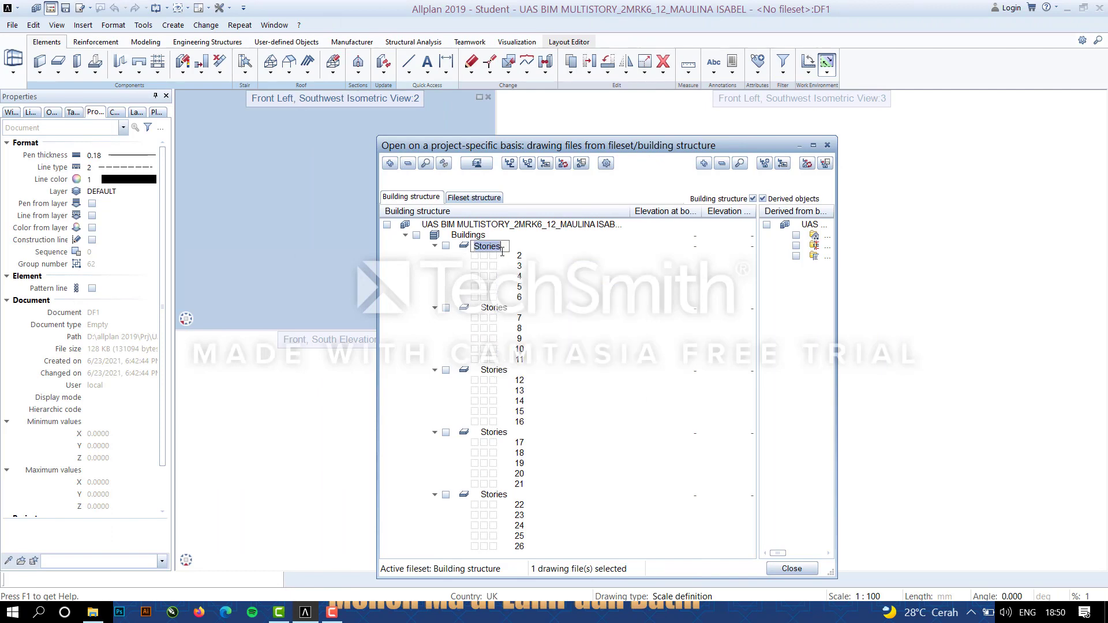
{"action": "right_click", "coordinate": [480, 227]}
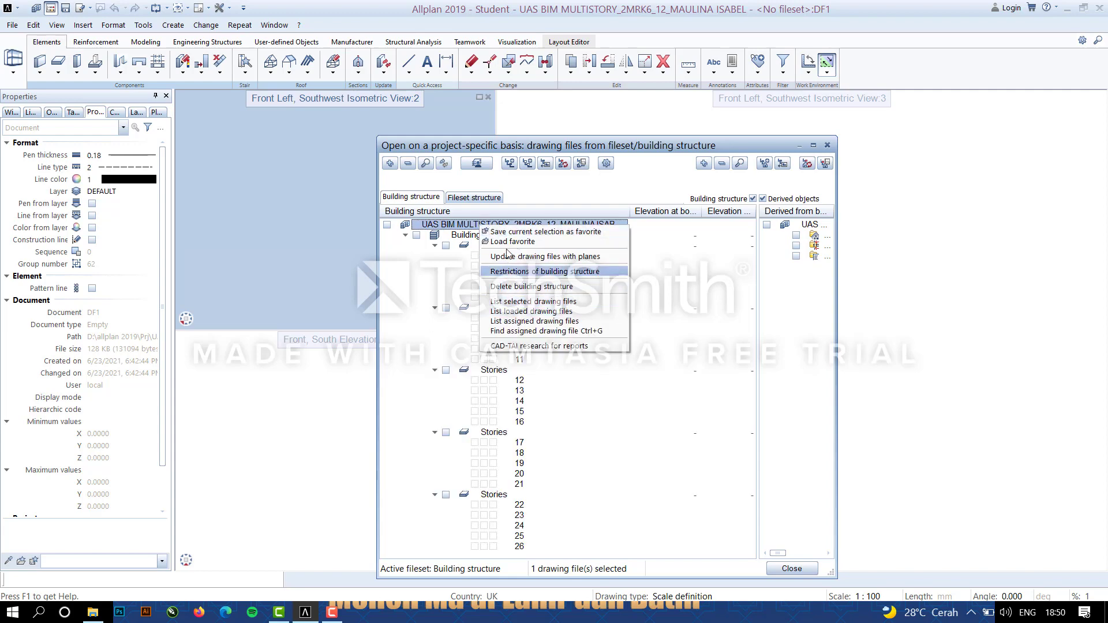
Assign drawing file 1 directly to the project node of the building structure.
{"action": "right_click", "coordinate": [459, 227]}
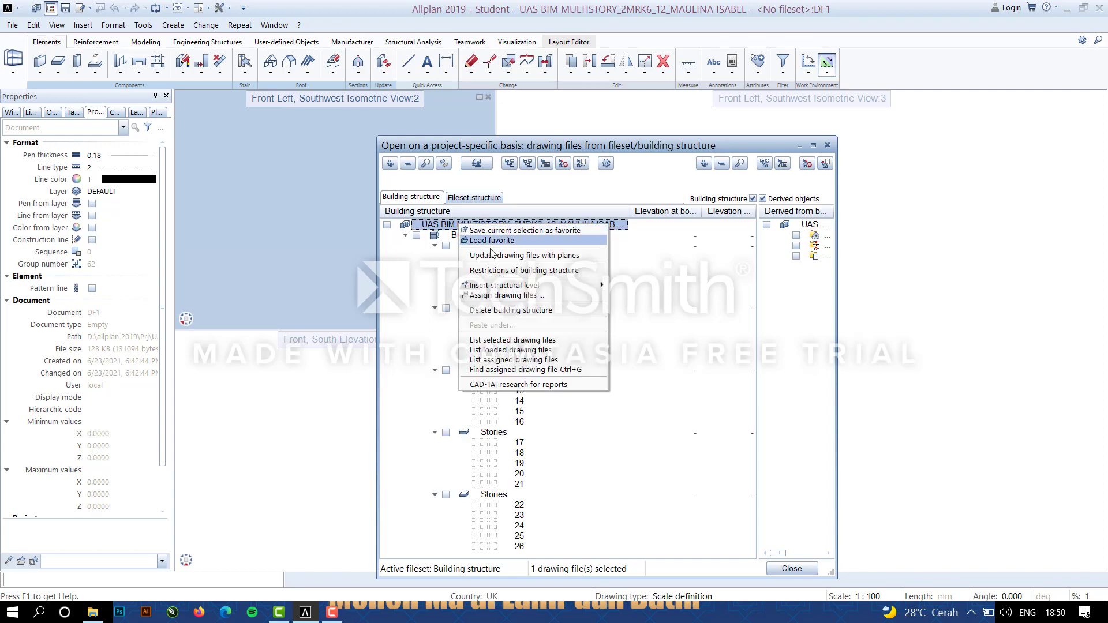
{"action": "left_click", "coordinate": [500, 294]}
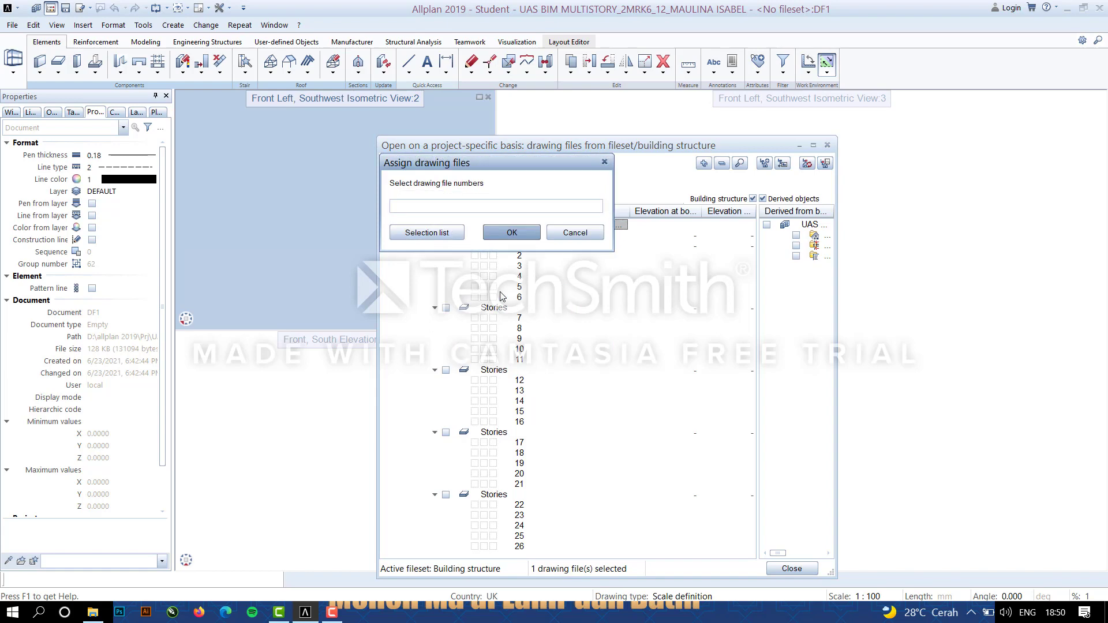
{"action": "type", "text": "1"}
{"action": "left_click", "coordinate": [511, 232]}
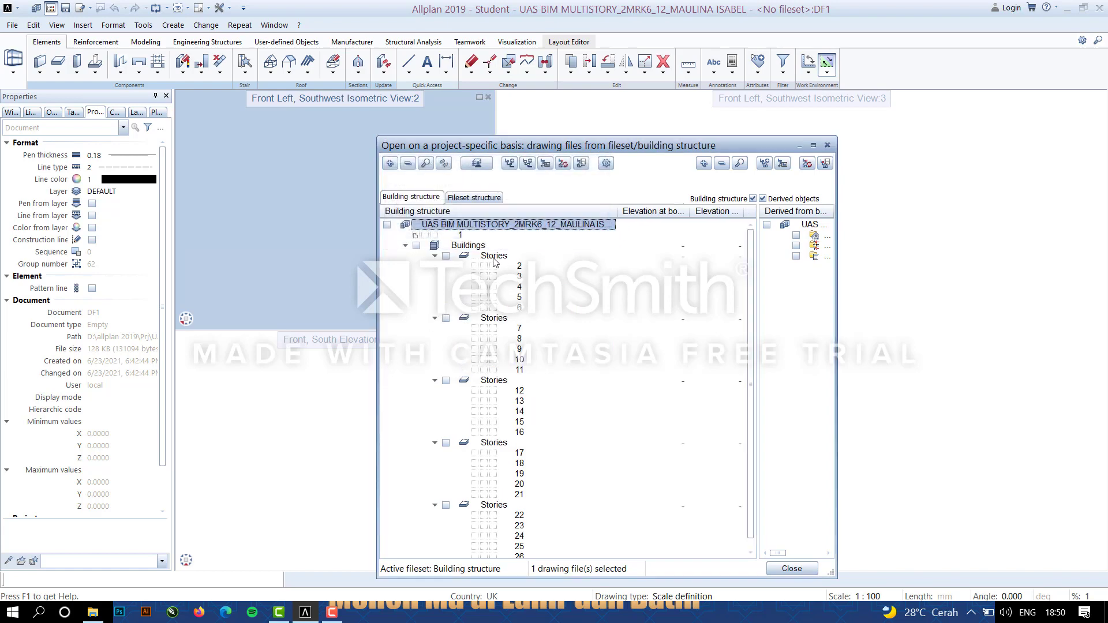
Name drawing file 1 "GRID".
{"action": "left_click", "coordinate": [467, 238]}
{"action": "right_click", "coordinate": [467, 239]}
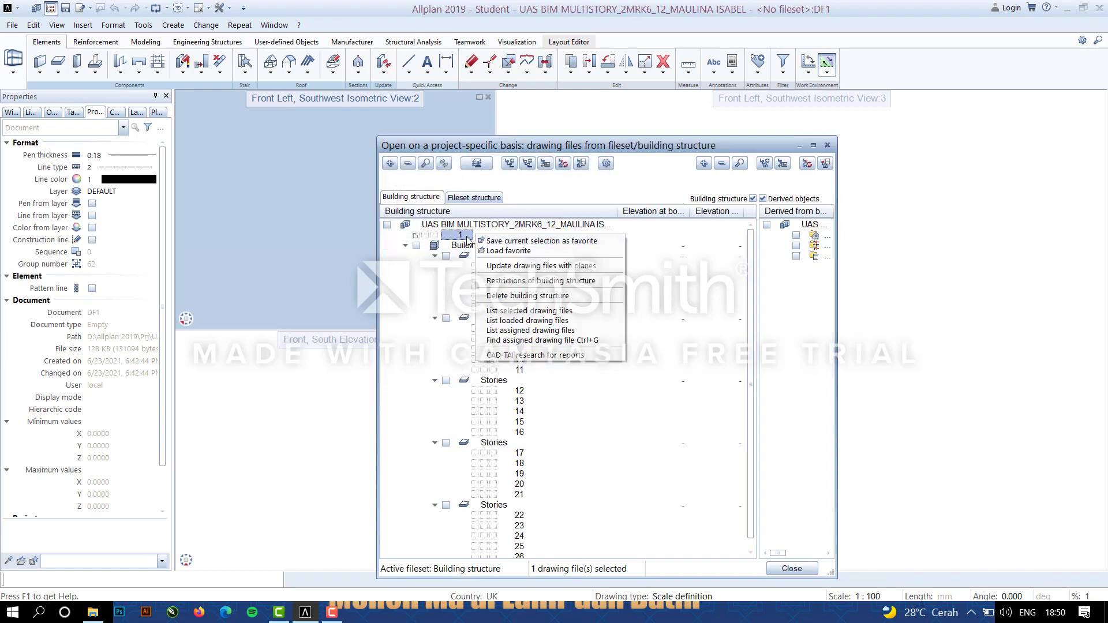
{"action": "right_click", "coordinate": [468, 236]}
{"action": "left_click", "coordinate": [466, 236]}
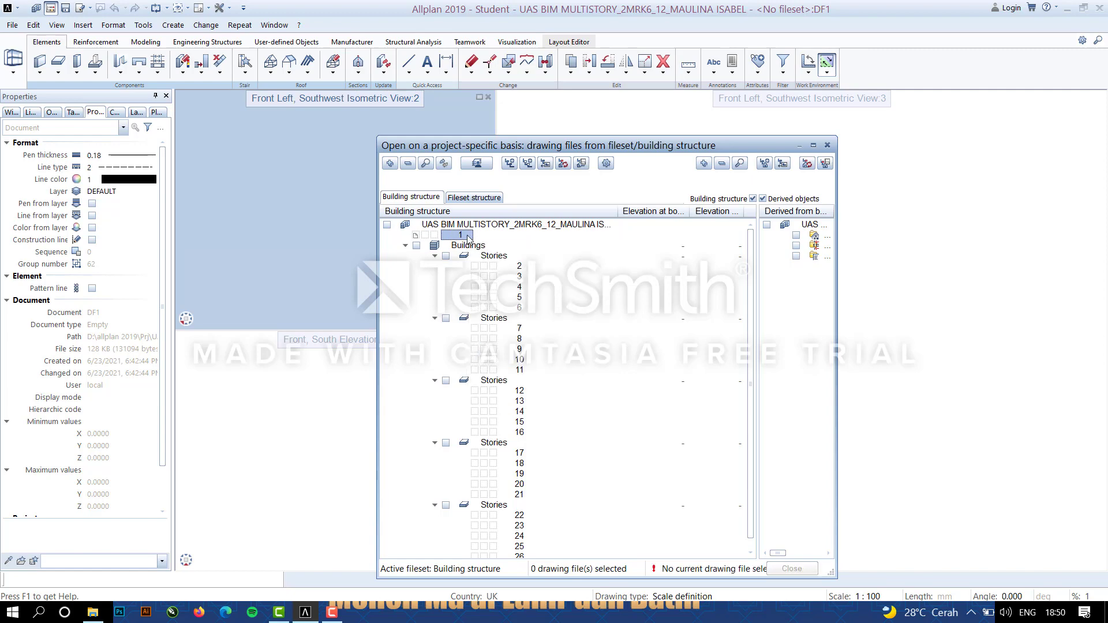
{"action": "left_click", "coordinate": [481, 237]}
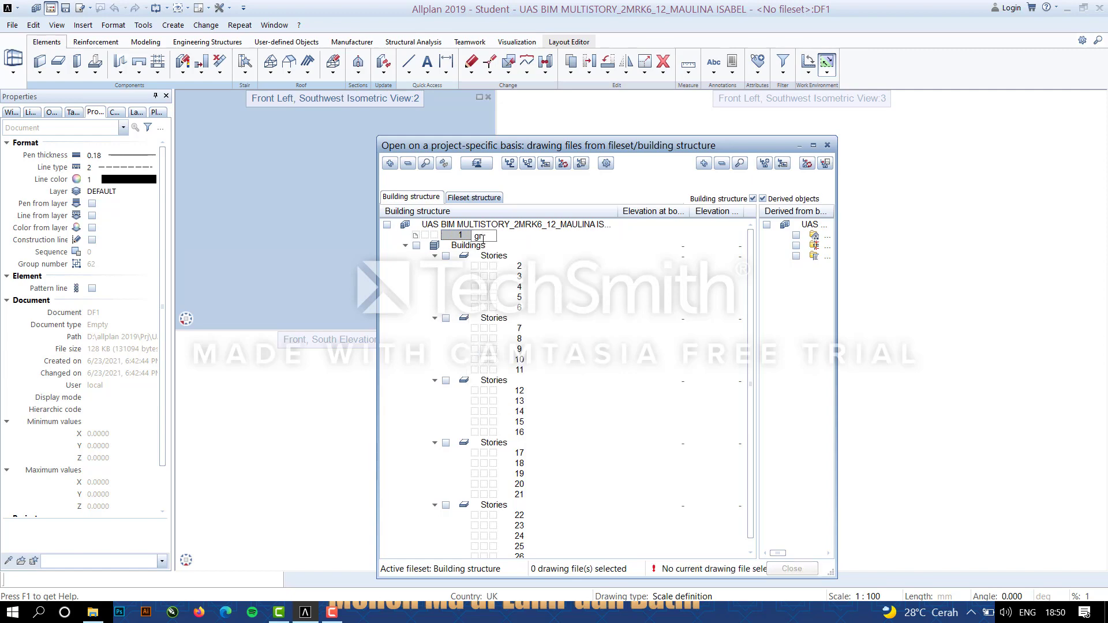
{"action": "type", "text": "GRID"}
{"action": "key", "text": "Return"}
{"action": "left_click", "coordinate": [498, 256]}
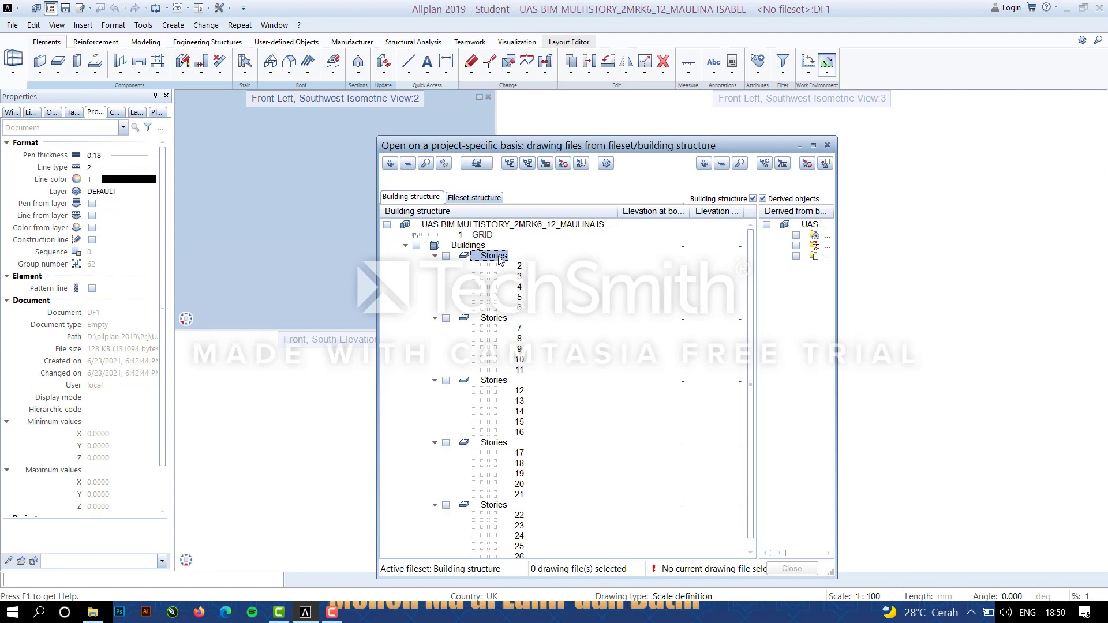
Rename the first story in the building structure as "FOUNDATION".
{"action": "left_click", "coordinate": [506, 258]}
{"action": "key", "text": "BackSpace"}
{"action": "type", "text": "FOUNDATION"}
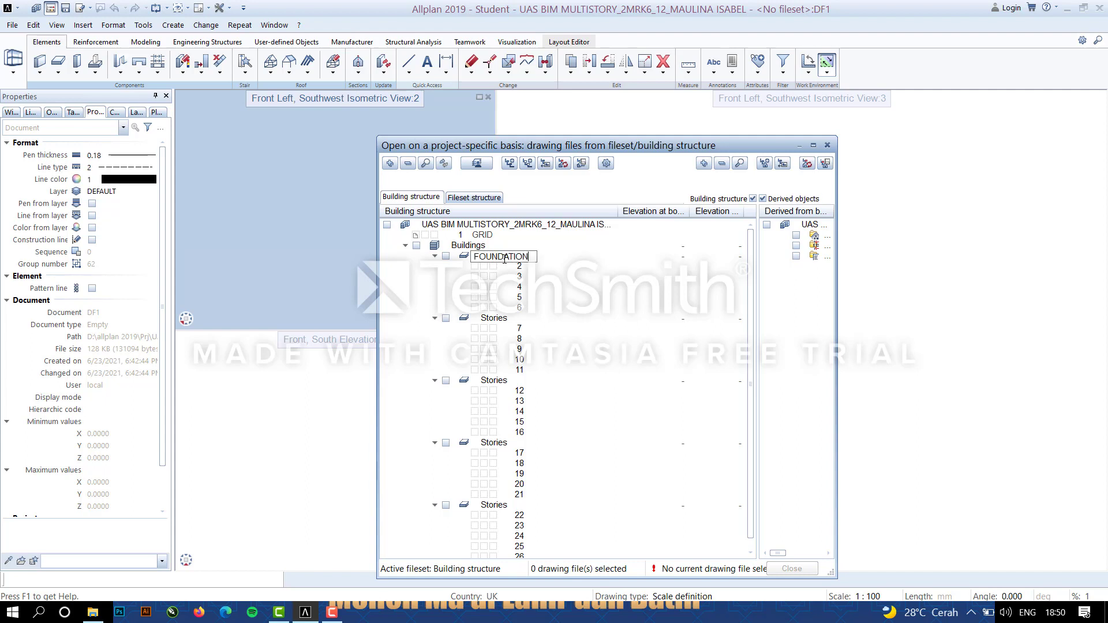
Rename the second story, containing drawing files 7-11, as "GROUND FLOOR".
{"action": "right_click", "coordinate": [499, 319]}
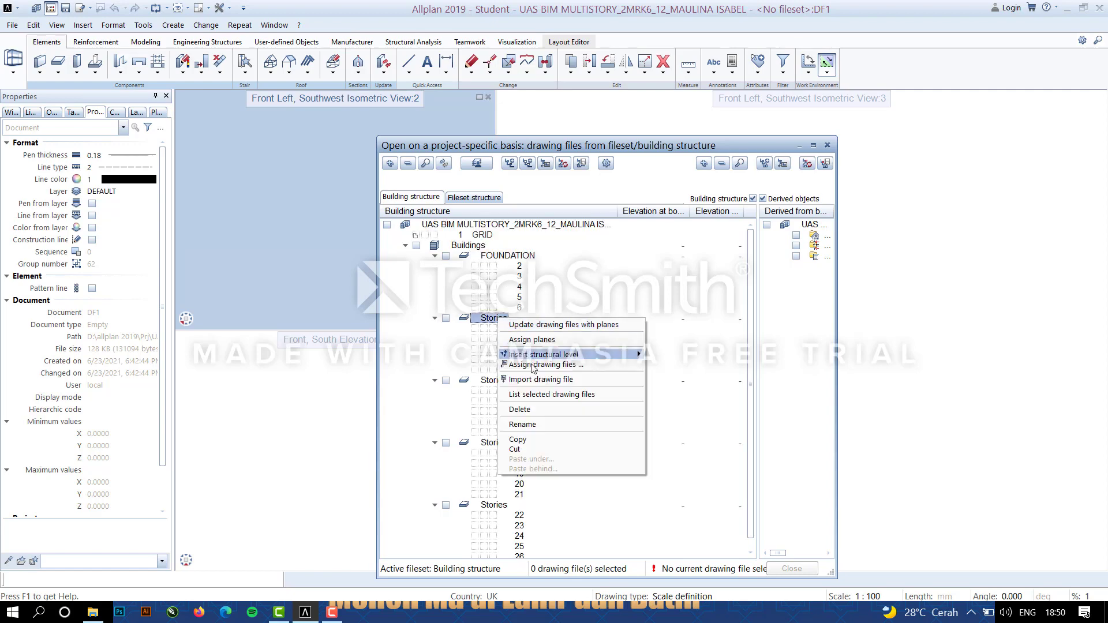
{"action": "left_click", "coordinate": [524, 425]}
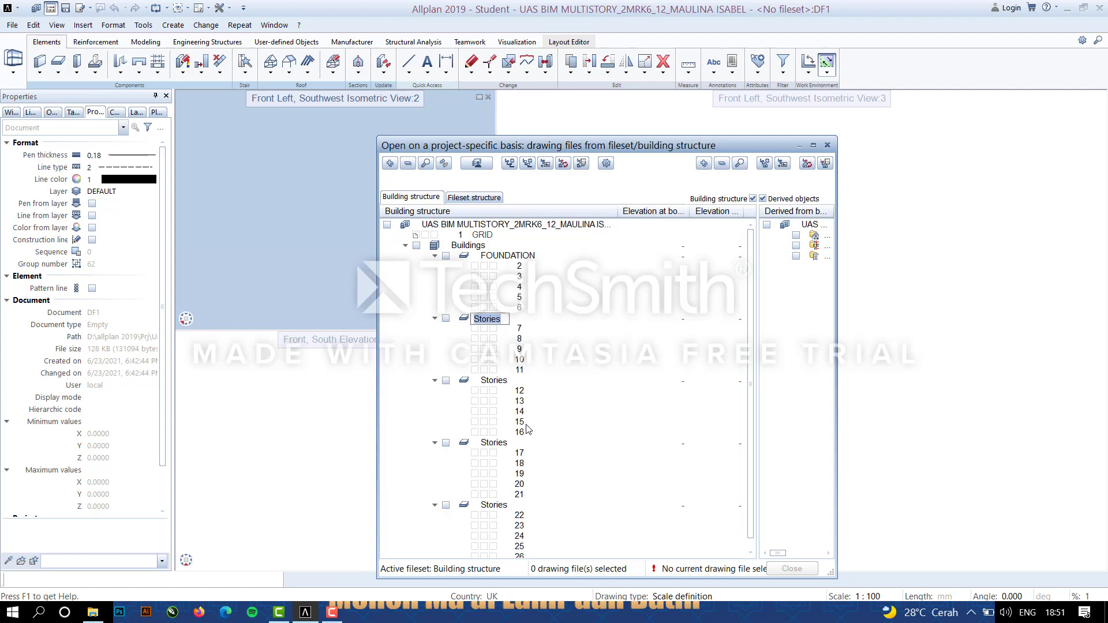
{"action": "type", "text": "GROUND FLOOR"}
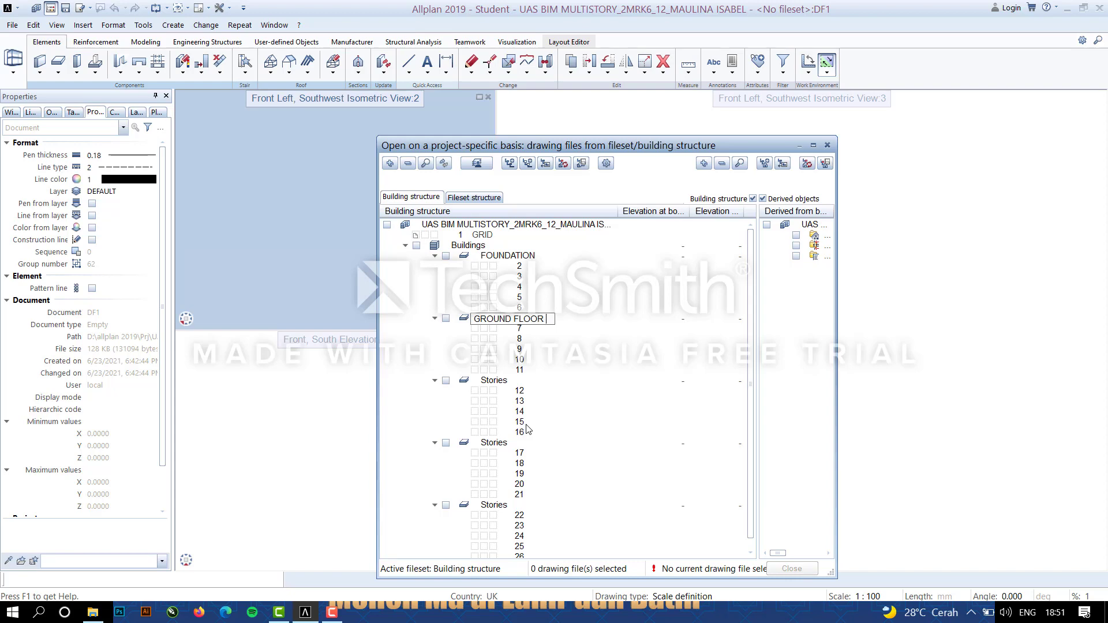
{"action": "key", "text": "Return"}
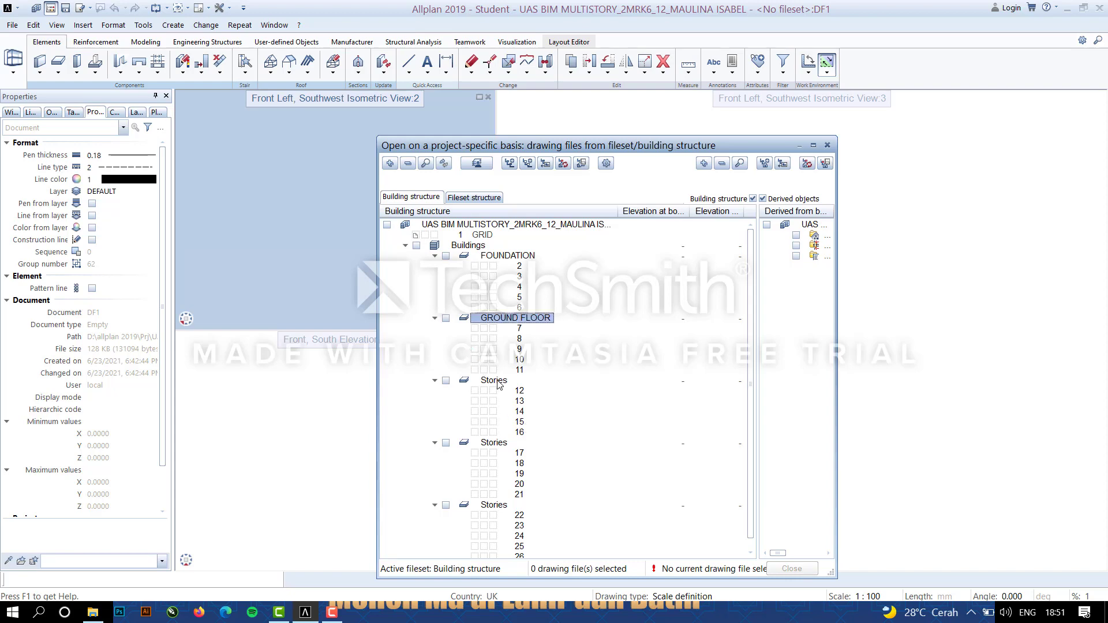
Rename the third story, containing drawing files 12-16, as "UPPER FLOOR 1".
{"action": "double_click", "coordinate": [497, 381]}
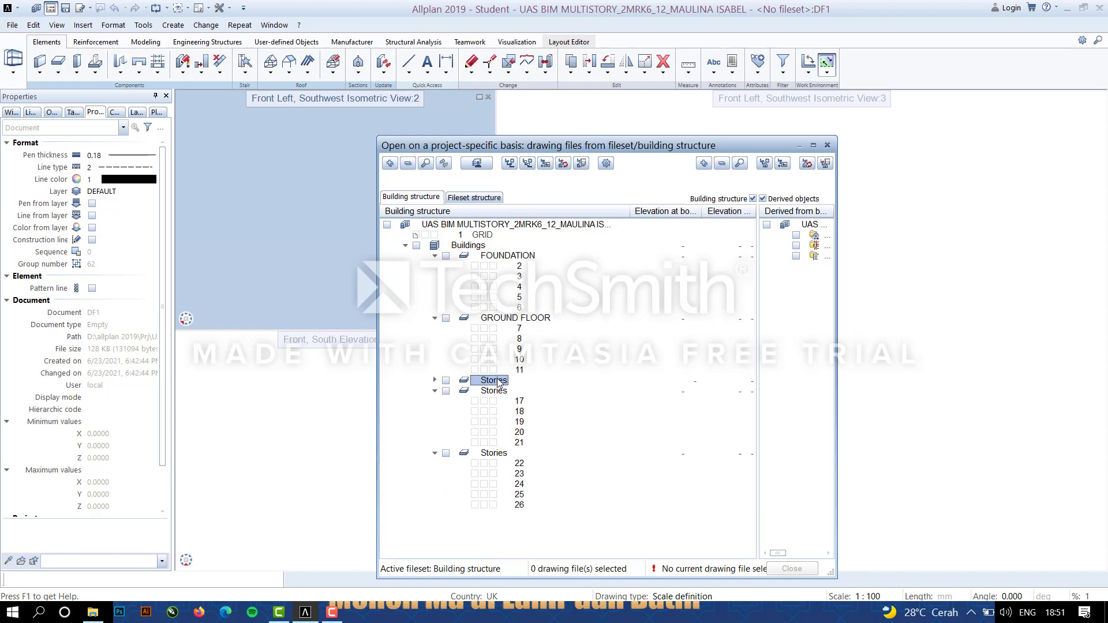
{"action": "right_click", "coordinate": [497, 382]}
{"action": "left_click", "coordinate": [531, 488]}
{"action": "key", "text": "BackSpace"}
{"action": "type", "text": "UPPER FLOOR 1"}
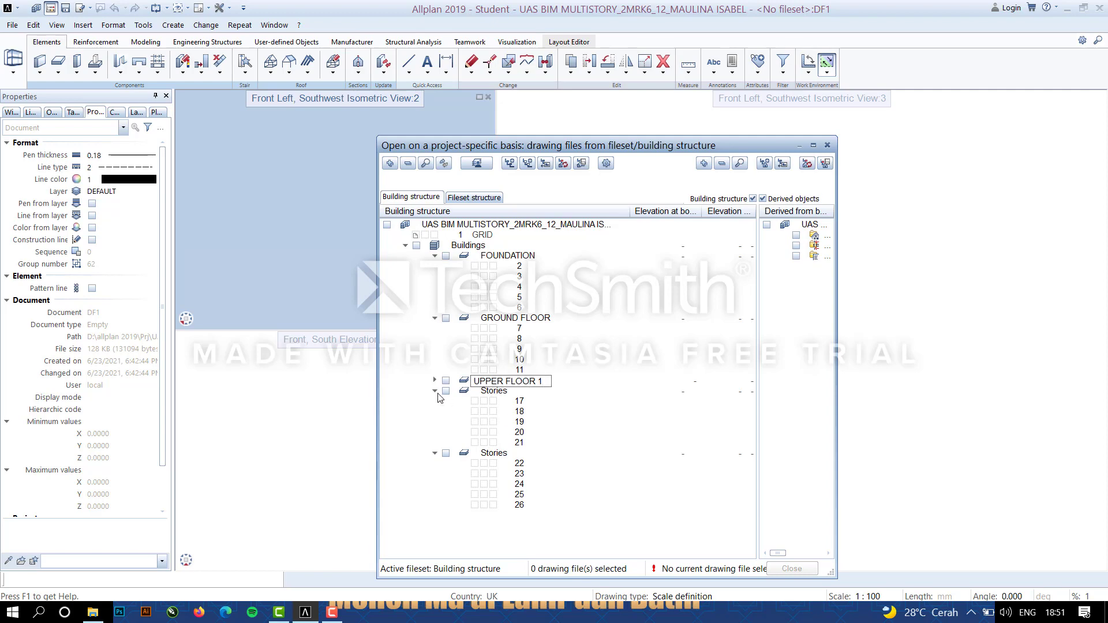
{"action": "key", "text": "Return"}
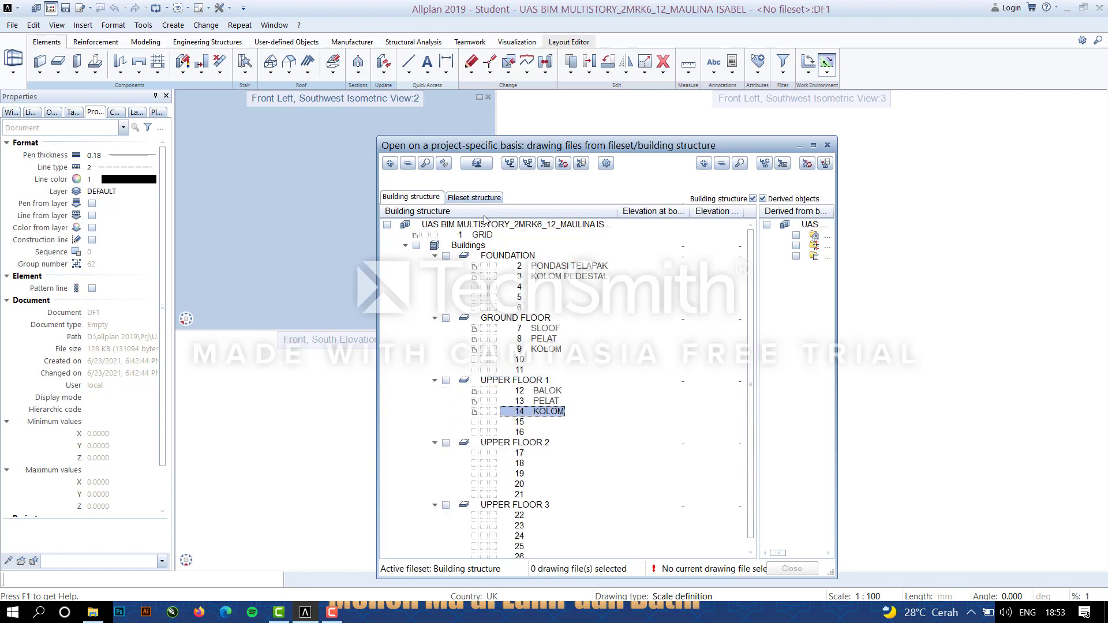
Make drawing file 1 GRID the current drawing file and close the building structure.
{"action": "left_click", "coordinate": [434, 234]}
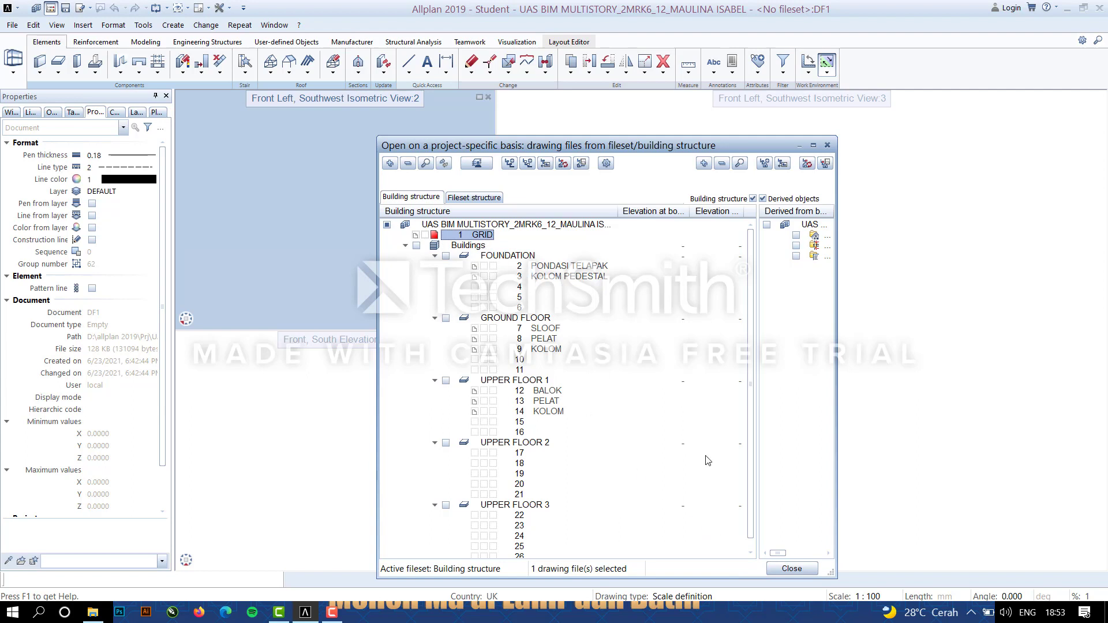
{"action": "left_click", "coordinate": [799, 570]}
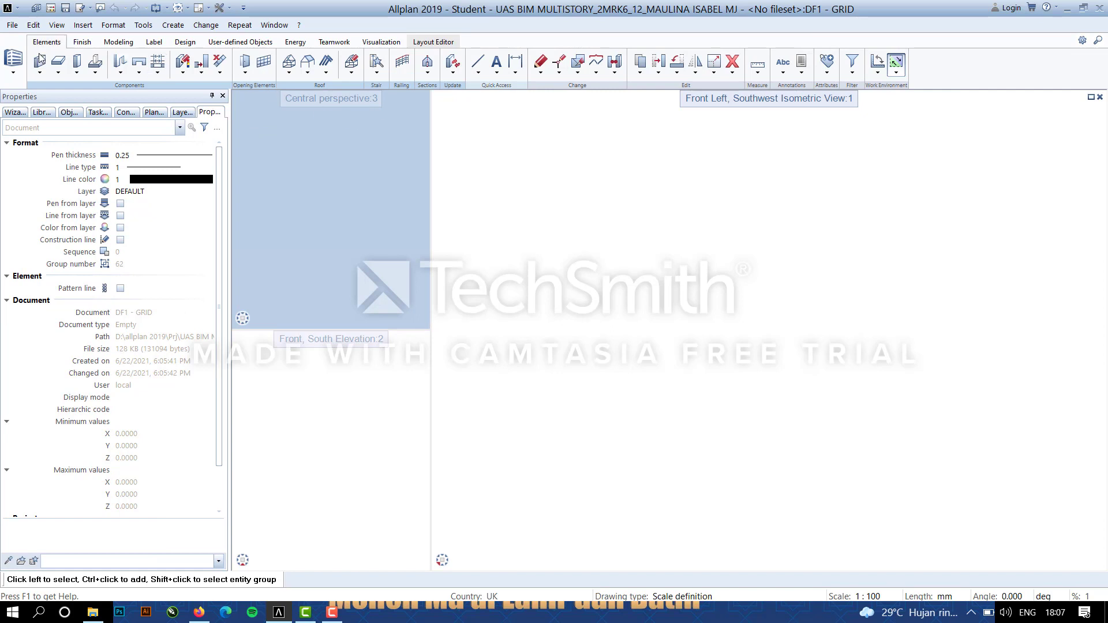
Place an axis grid in plan view with x-direction spacings of 5000;6000;2*7000;6000;5000.
{"action": "left_click", "coordinate": [16, 72]}
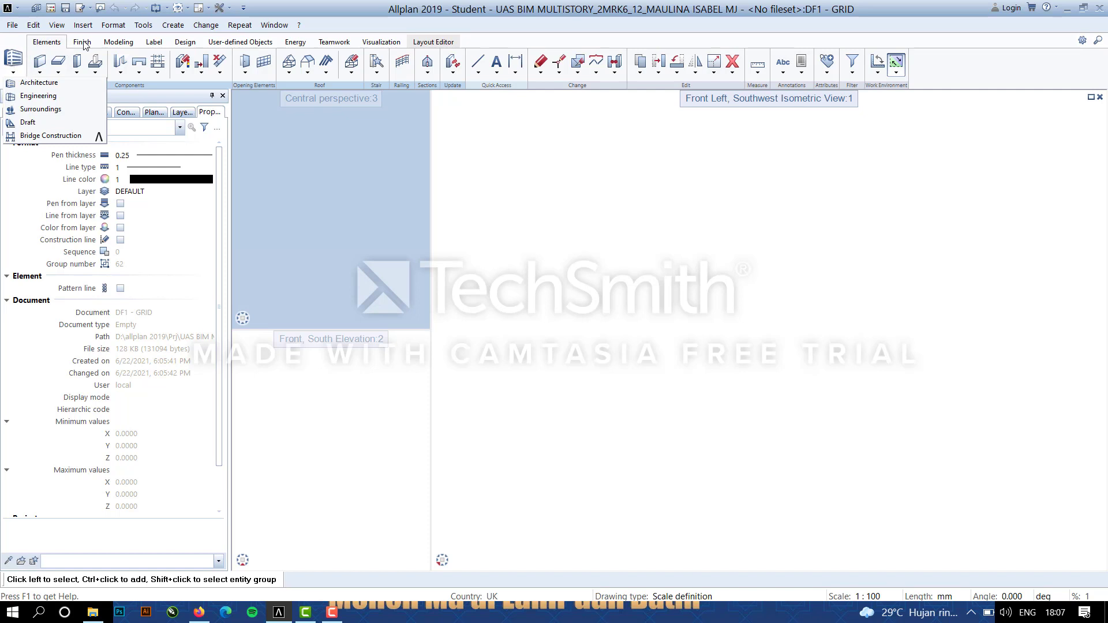
{"action": "left_click", "coordinate": [188, 44]}
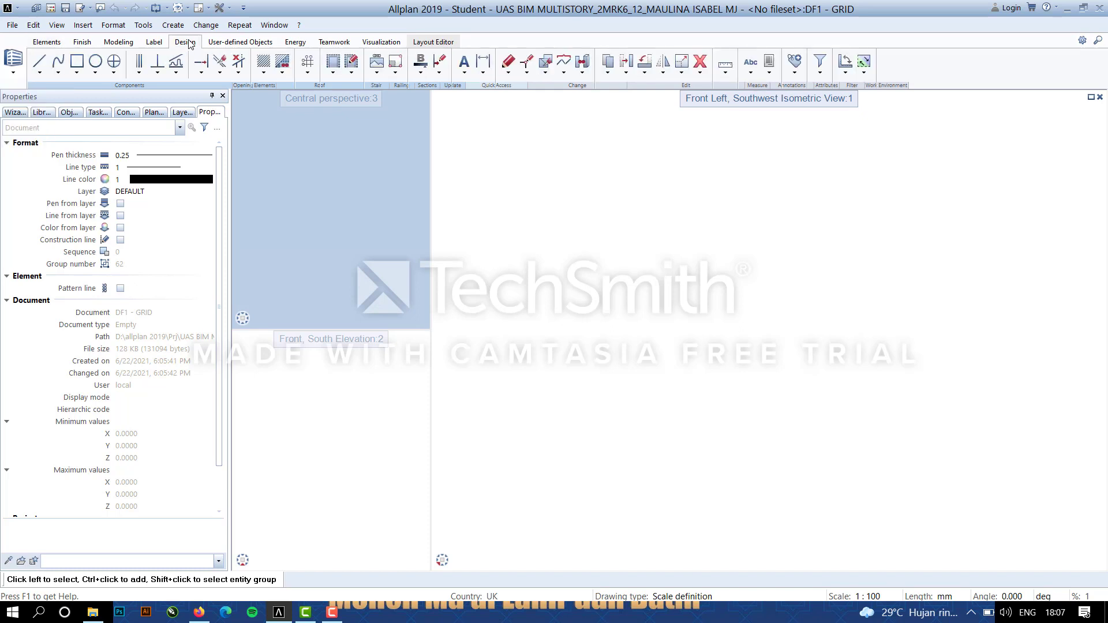
{"action": "left_click", "coordinate": [307, 65]}
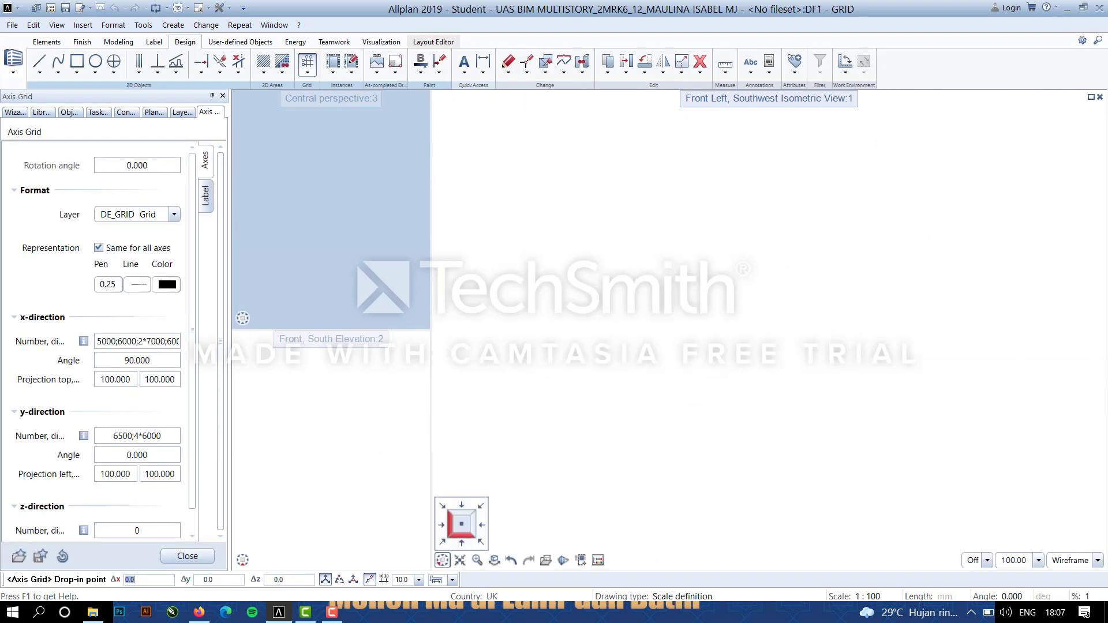
{"action": "left_click", "coordinate": [462, 528]}
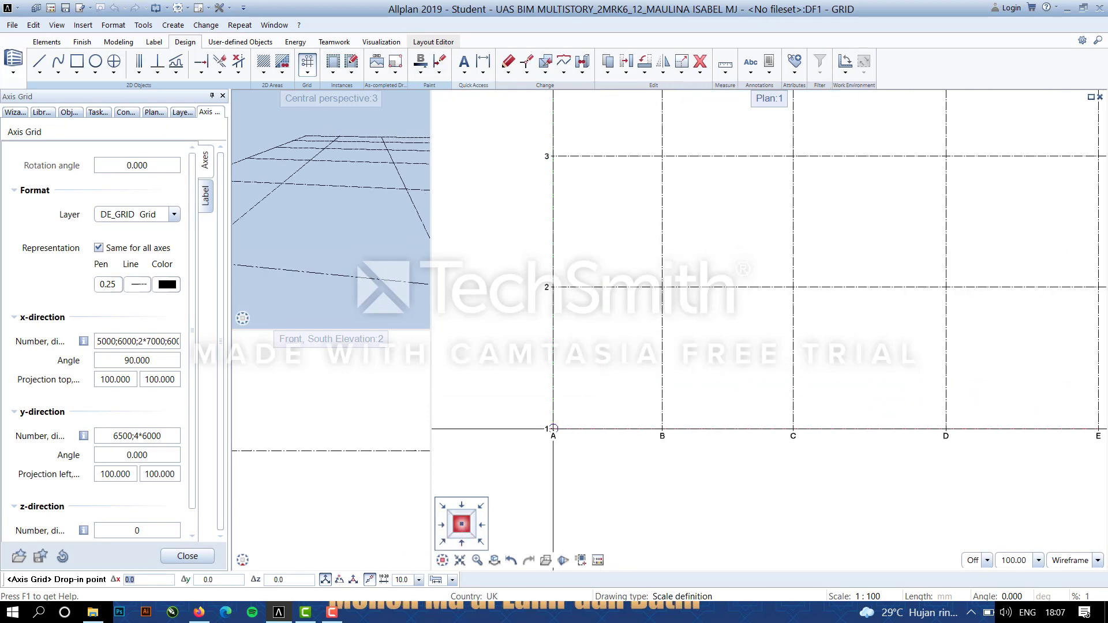
{"action": "double_click", "coordinate": [119, 342]}
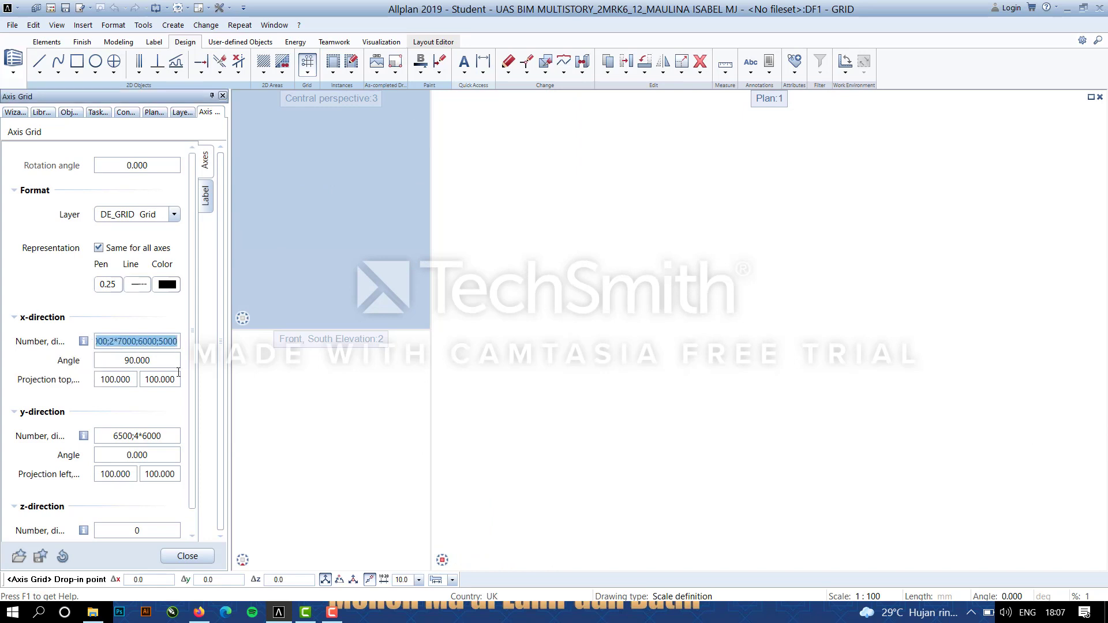
{"action": "scroll", "coordinate": [169, 321], "scroll_direction": "down", "scroll_amount": 1}
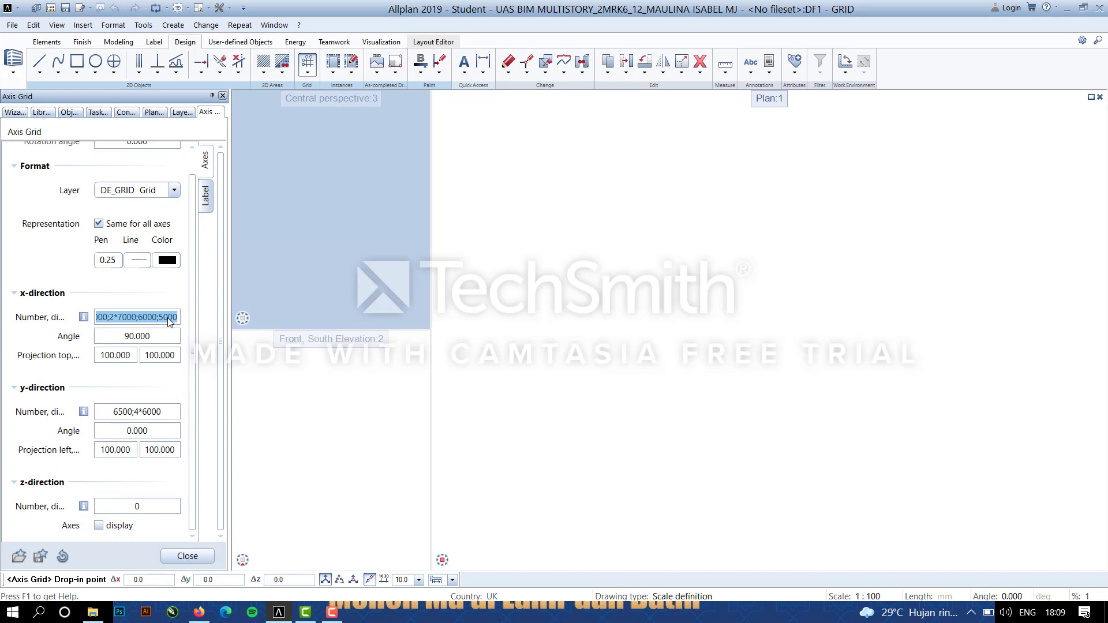
{"action": "type", "text": "5000"}
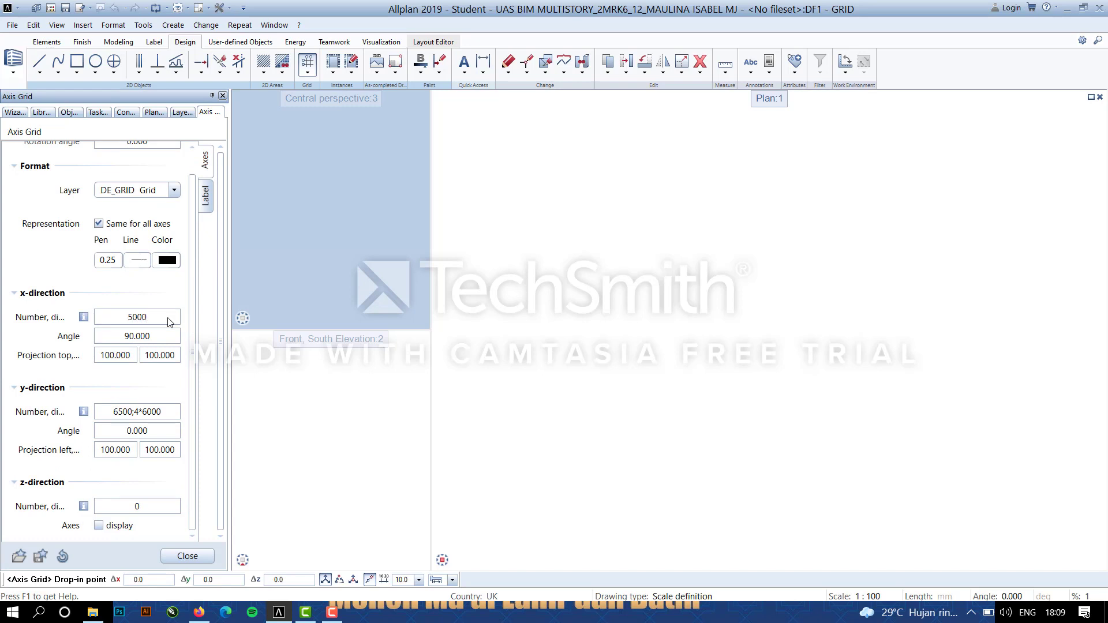
{"action": "type", "text": ";6000;2*"}
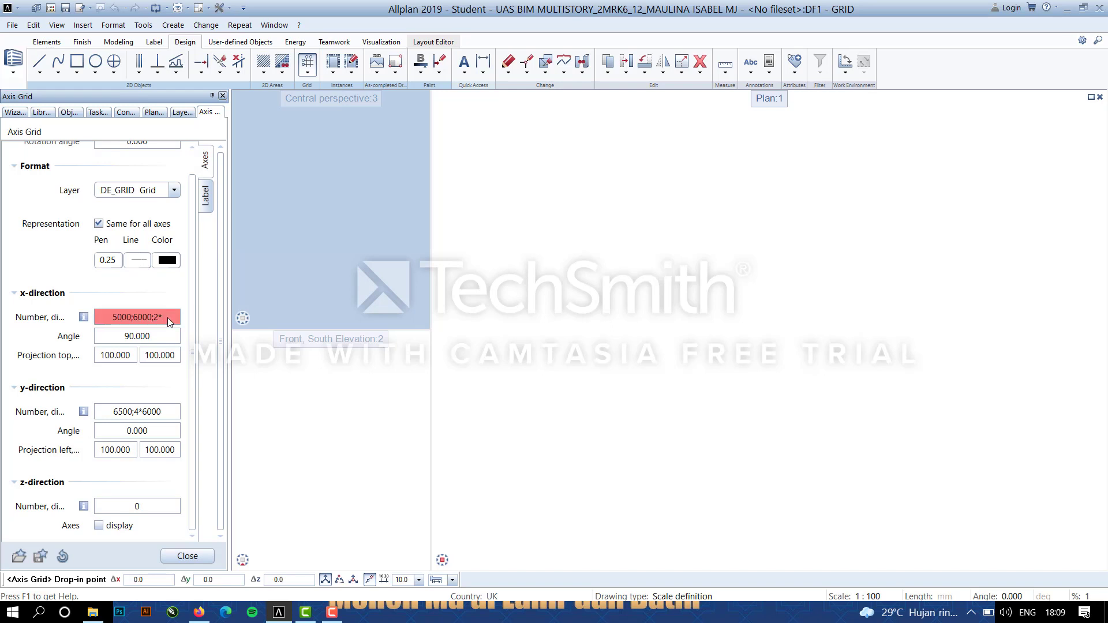
{"action": "type", "text": "7000"}
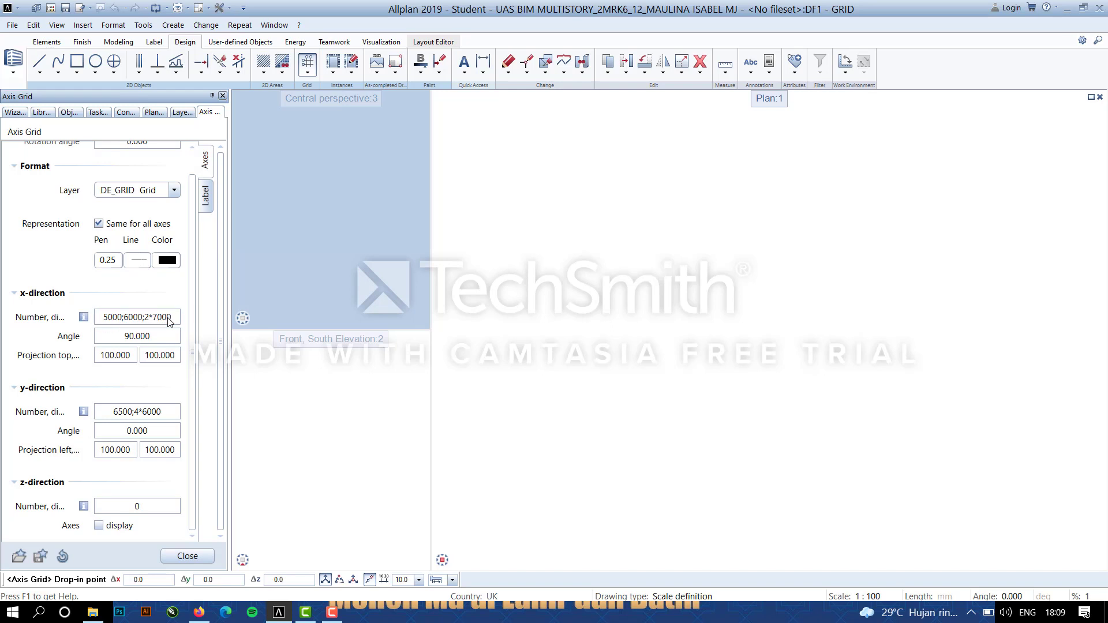
{"action": "type", "text": ";6000;5000"}
{"action": "key", "text": "Return"}
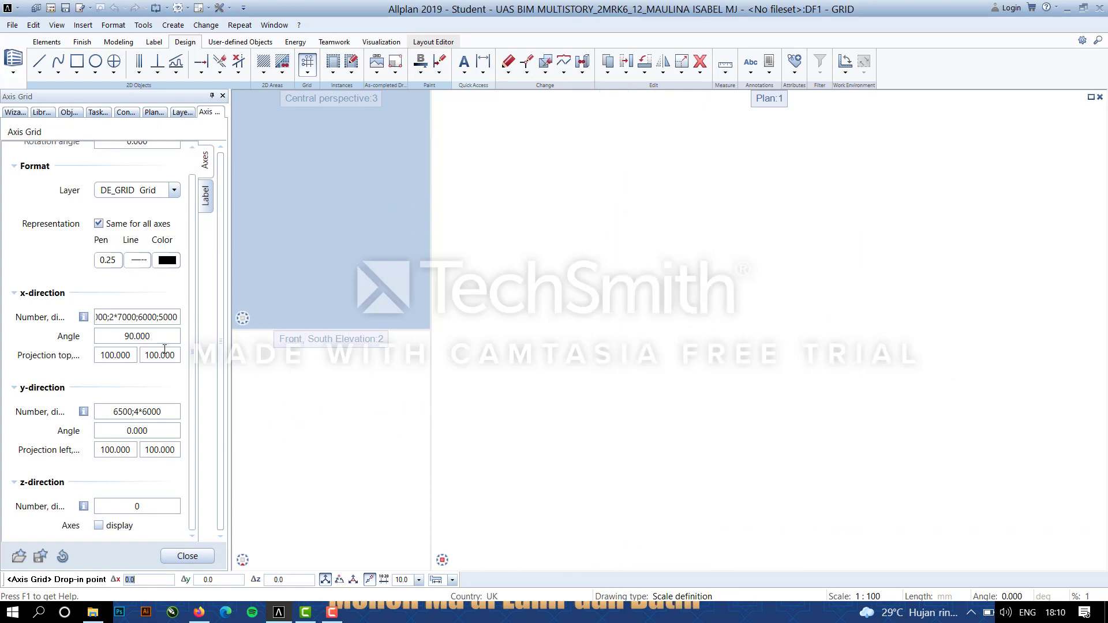
{"action": "left_click", "coordinate": [636, 451]}
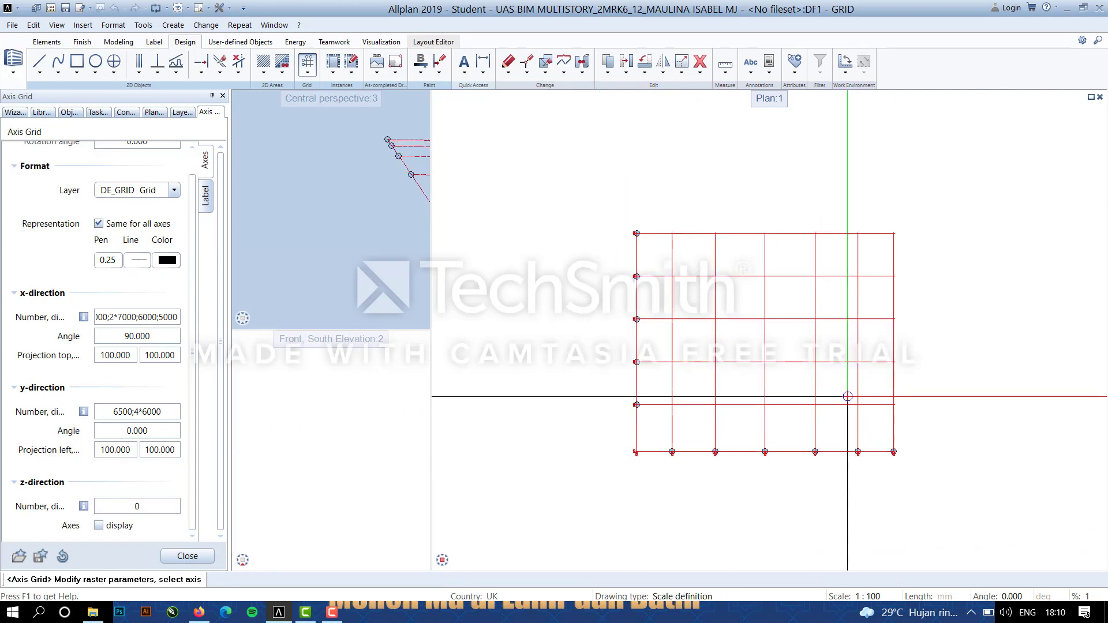
{"action": "key", "text": "Escape"}
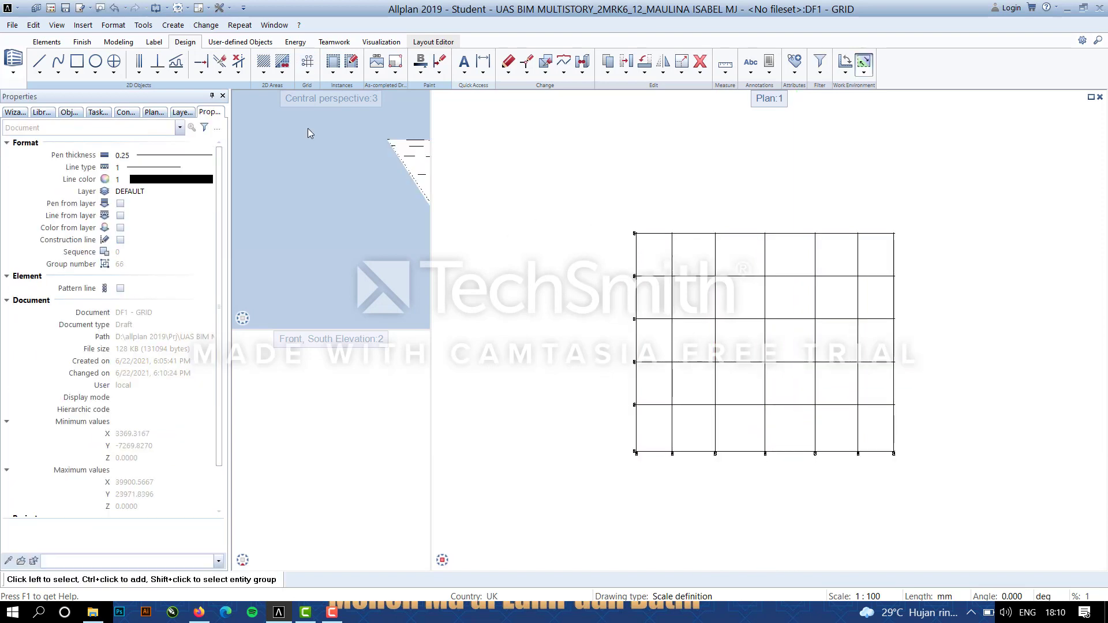
Change the central perspective viewport to the front left isometric view, showing the entire axis grid.
{"action": "scroll", "coordinate": [377, 222], "scroll_direction": "down", "scroll_amount": 3}
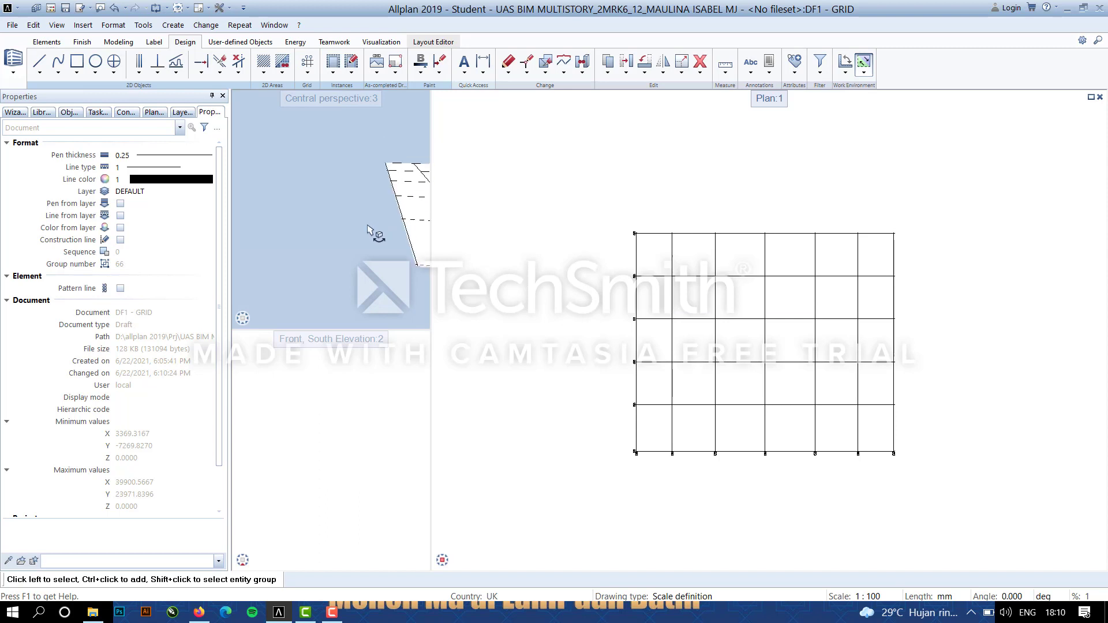
{"action": "middle_click_drag", "start_coordinate": [367, 225], "coordinate": [329, 208]}
{"action": "scroll", "coordinate": [329, 210], "scroll_direction": "down", "scroll_amount": 2}
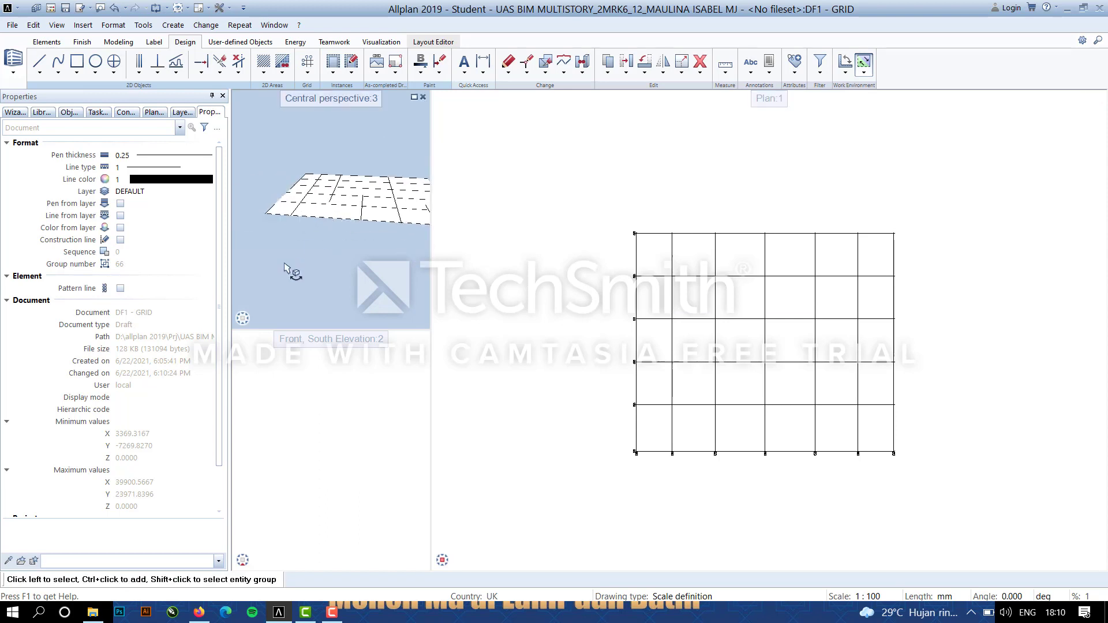
{"action": "middle_click_drag", "start_coordinate": [284, 263], "coordinate": [324, 281]}
{"action": "left_click", "coordinate": [261, 319]}
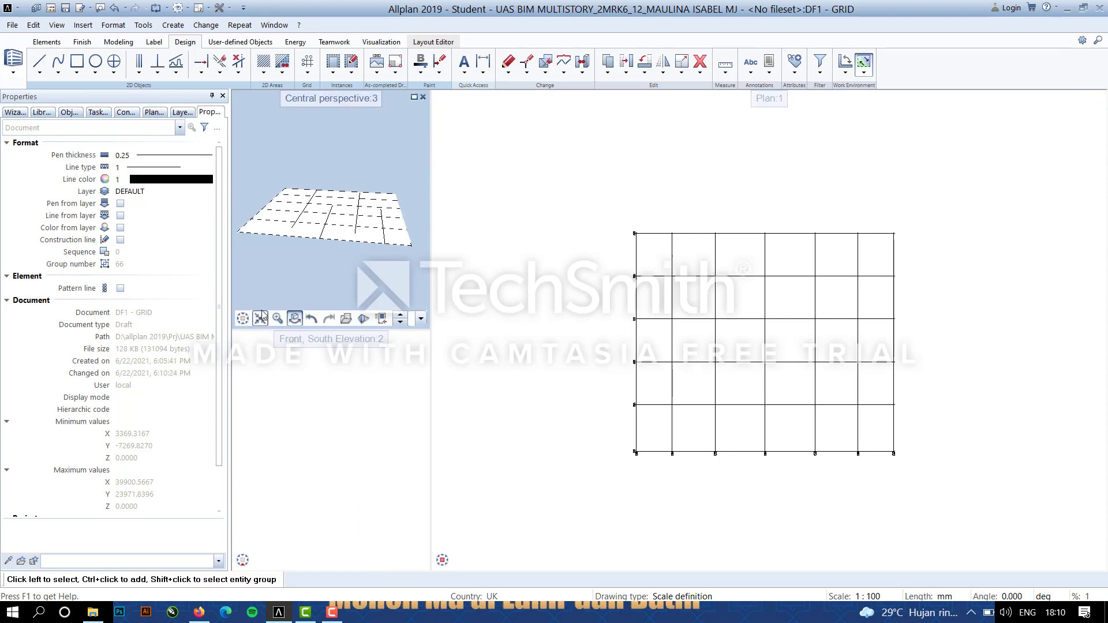
{"action": "left_click", "coordinate": [243, 301]}
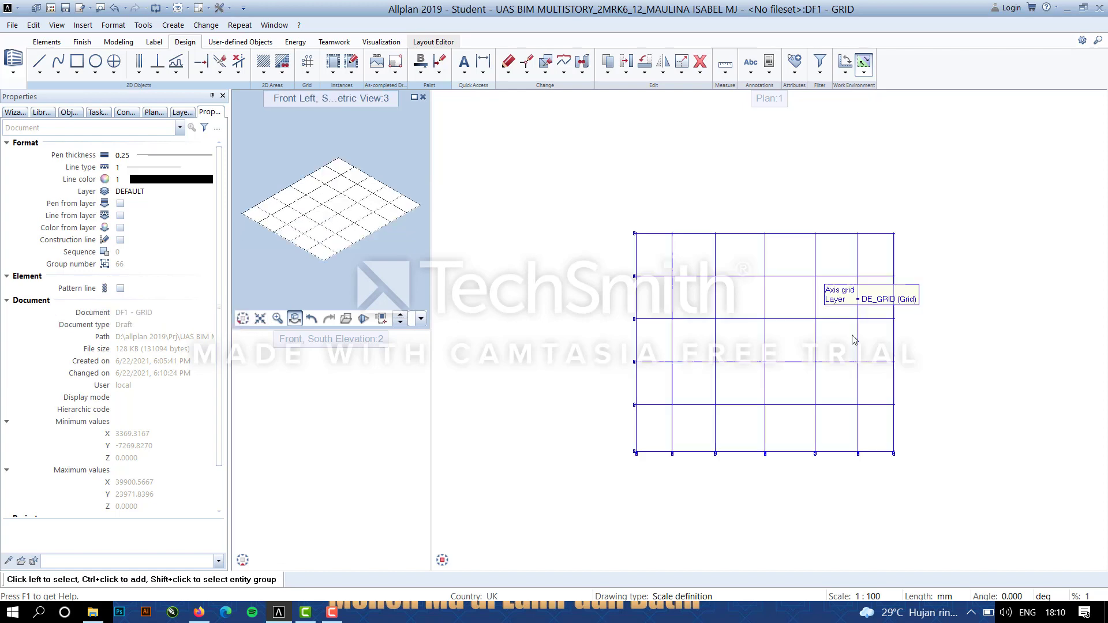
Examine the axis grid's lines and labels in the plan view.
{"action": "scroll", "coordinate": [674, 281], "scroll_direction": "up", "scroll_amount": 1}
{"action": "scroll", "coordinate": [673, 280], "scroll_direction": "down", "scroll_amount": 1}
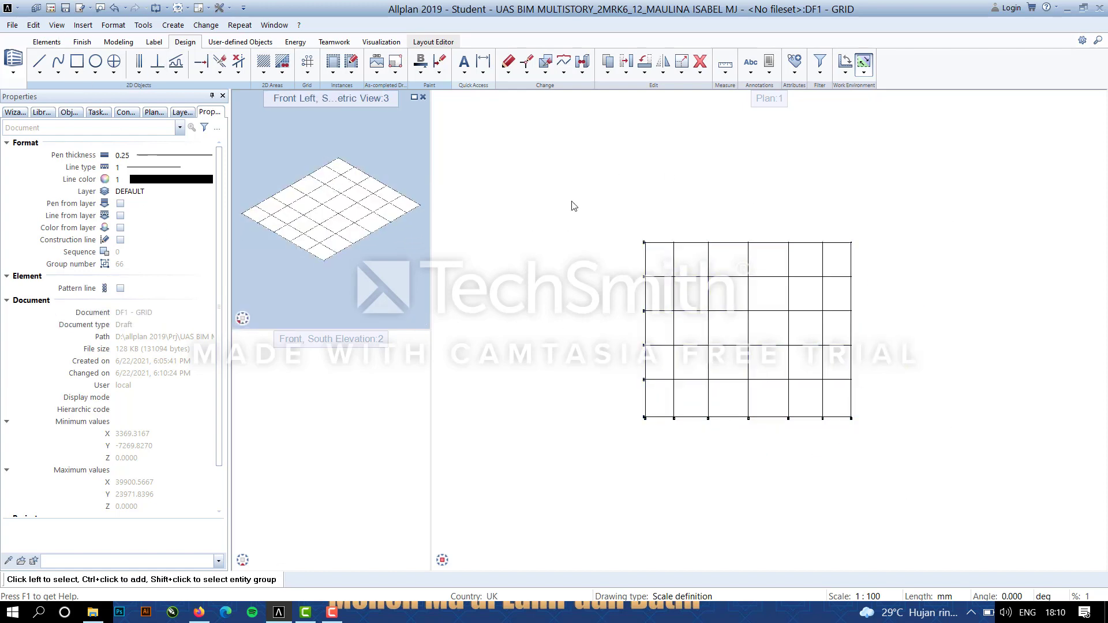
{"action": "scroll", "coordinate": [780, 333], "scroll_direction": "up", "scroll_amount": 2}
{"action": "scroll", "coordinate": [486, 319], "scroll_direction": "up", "scroll_amount": 3}
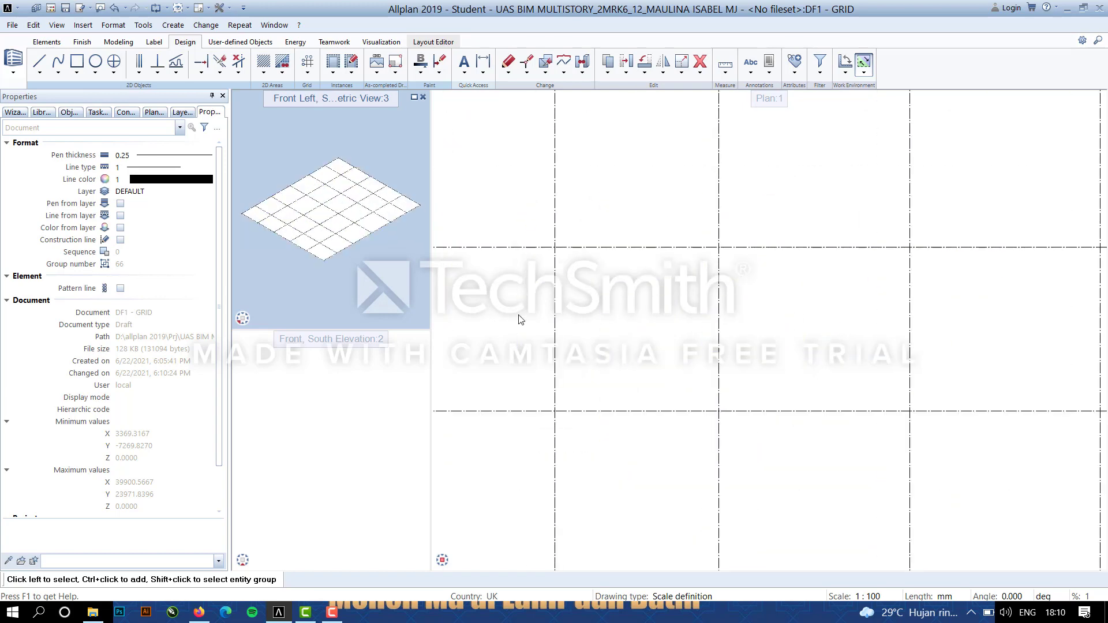
{"action": "scroll", "coordinate": [515, 314], "scroll_direction": "down", "scroll_amount": 3}
{"action": "middle_click_drag", "start_coordinate": [580, 317], "coordinate": [651, 287]}
{"action": "scroll", "coordinate": [580, 278], "scroll_direction": "up", "scroll_amount": 4}
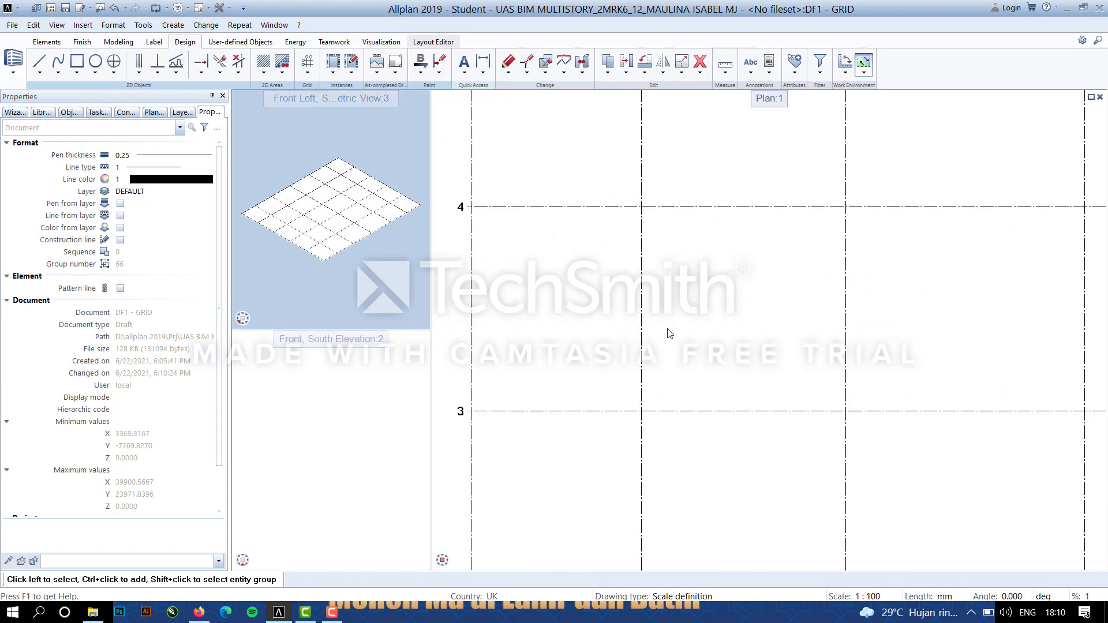
{"action": "scroll", "coordinate": [672, 335], "scroll_direction": "down", "scroll_amount": 3}
{"action": "middle_click_drag", "start_coordinate": [831, 371], "coordinate": [716, 368]}
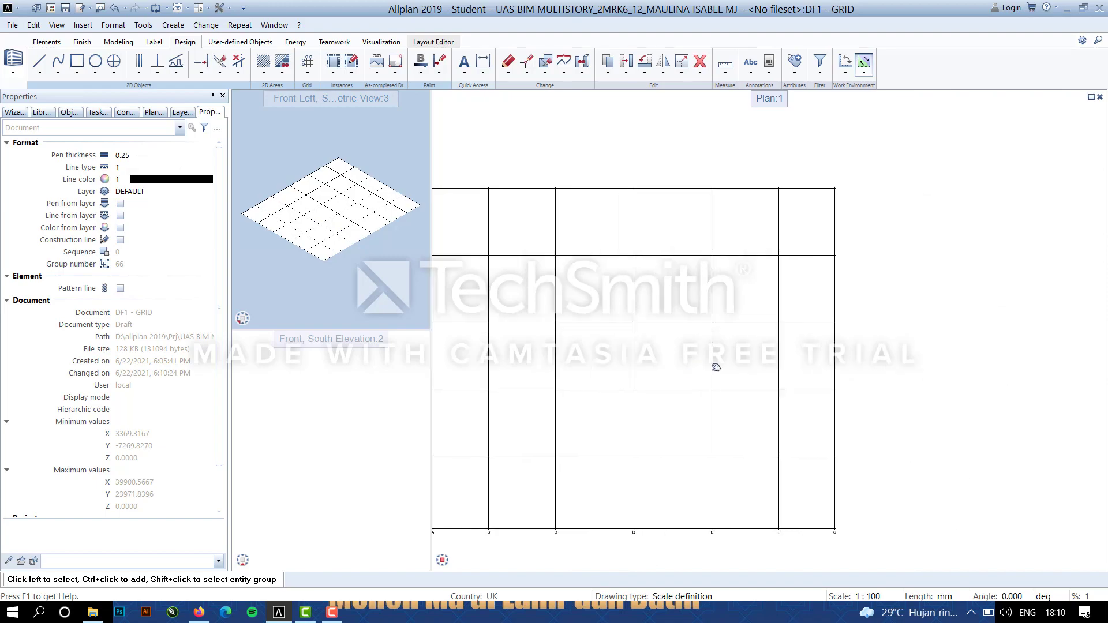
{"action": "scroll", "coordinate": [716, 368], "scroll_direction": "down", "scroll_amount": 1}
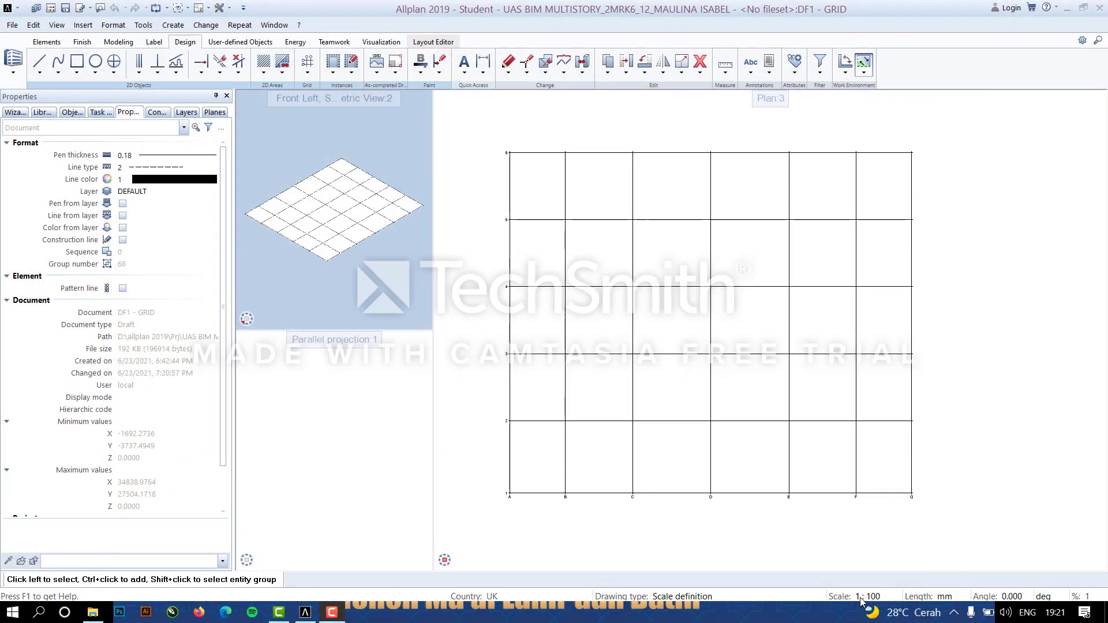
Assign the Foundation top and bottom planes to the FOUNDATION structural level and make drawing file 2 PONDASI TELAPAK current.
{"action": "left_click", "coordinate": [51, 8]}
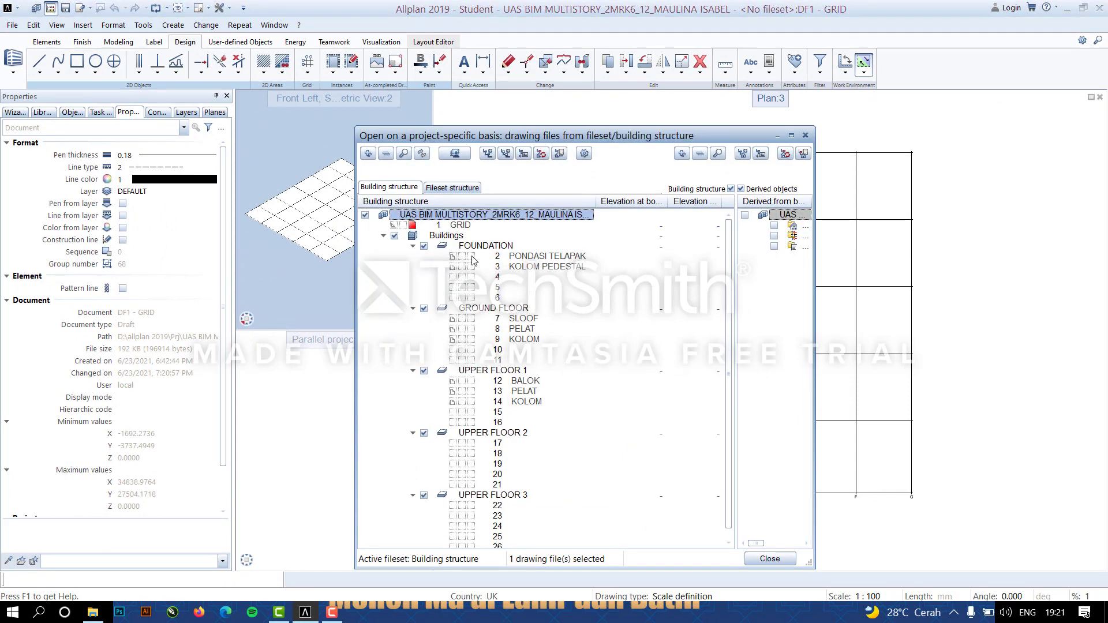
{"action": "right_click", "coordinate": [476, 248]}
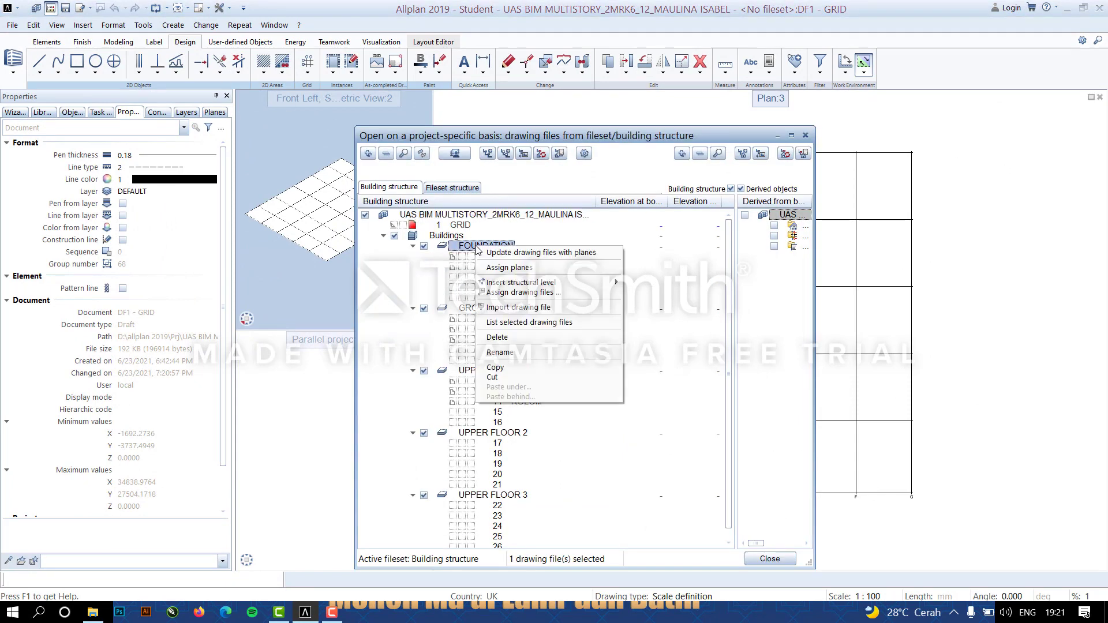
{"action": "left_click", "coordinate": [517, 268]}
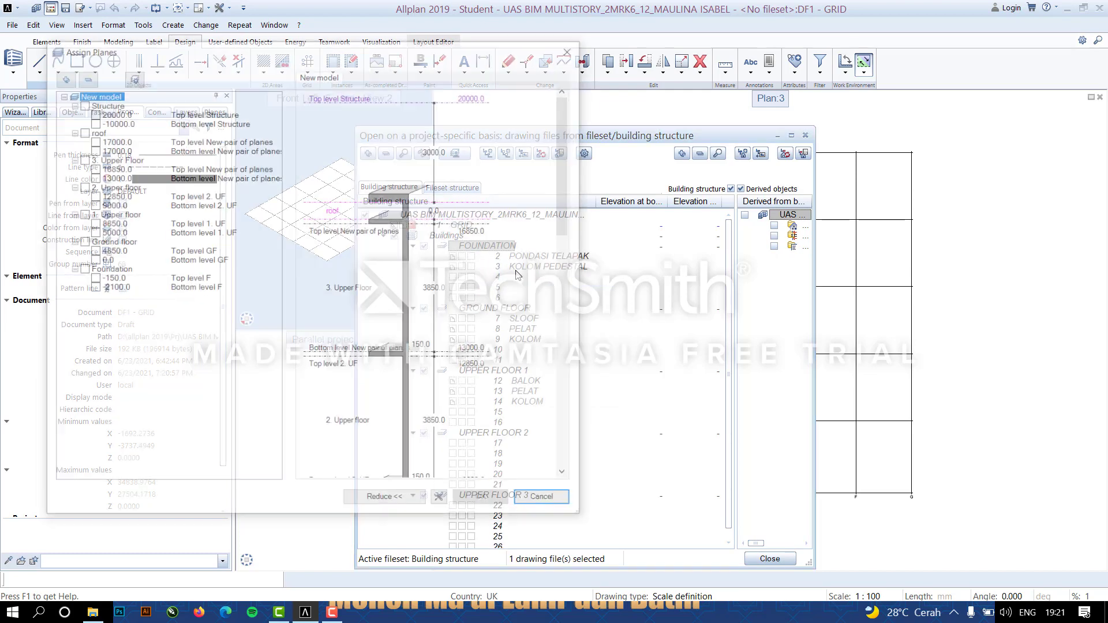
{"action": "left_click", "coordinate": [82, 270]}
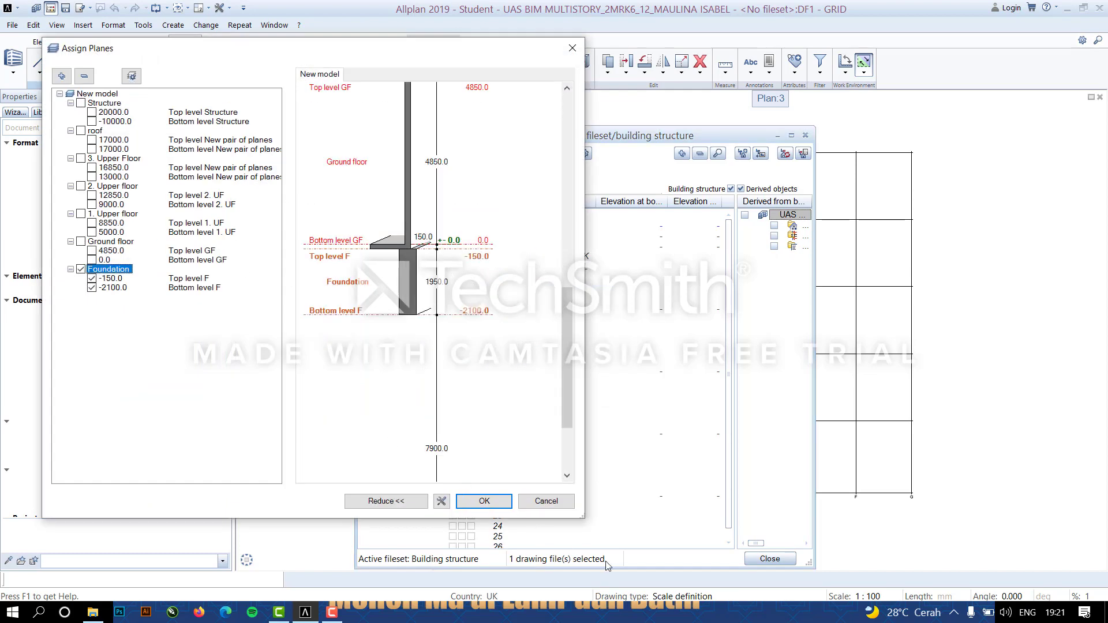
{"action": "left_click", "coordinate": [488, 502]}
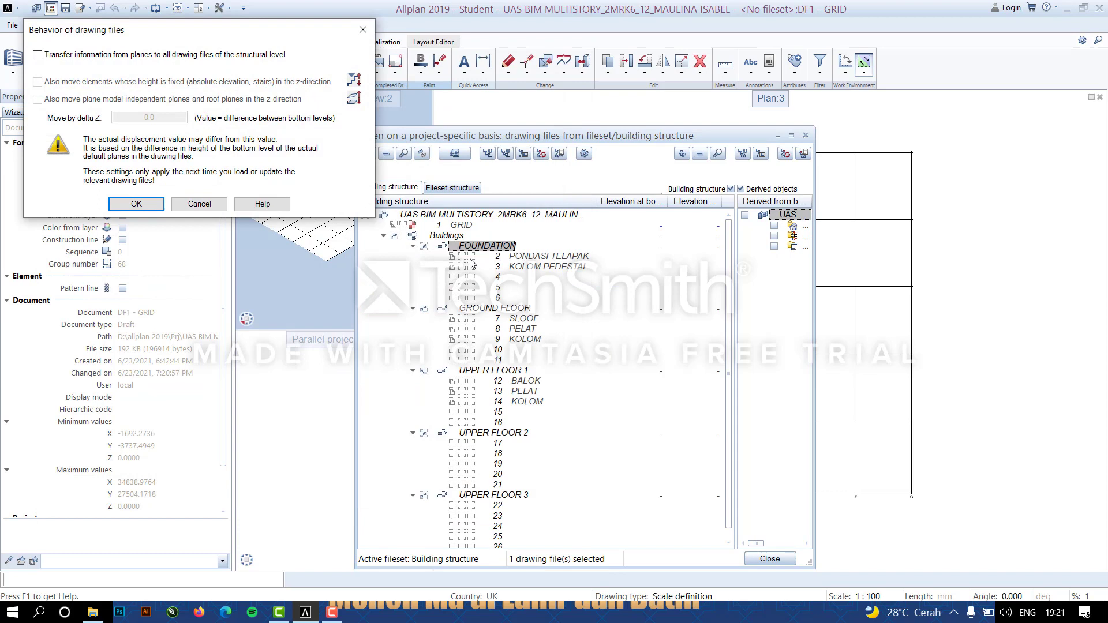
{"action": "left_click", "coordinate": [136, 204]}
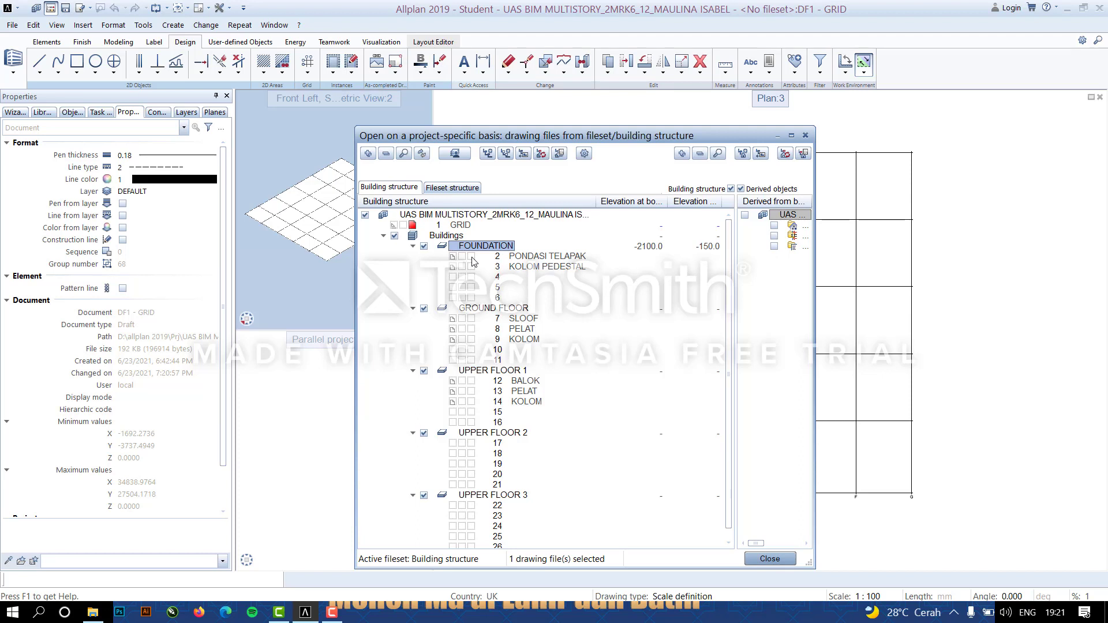
{"action": "left_click", "coordinate": [472, 257]}
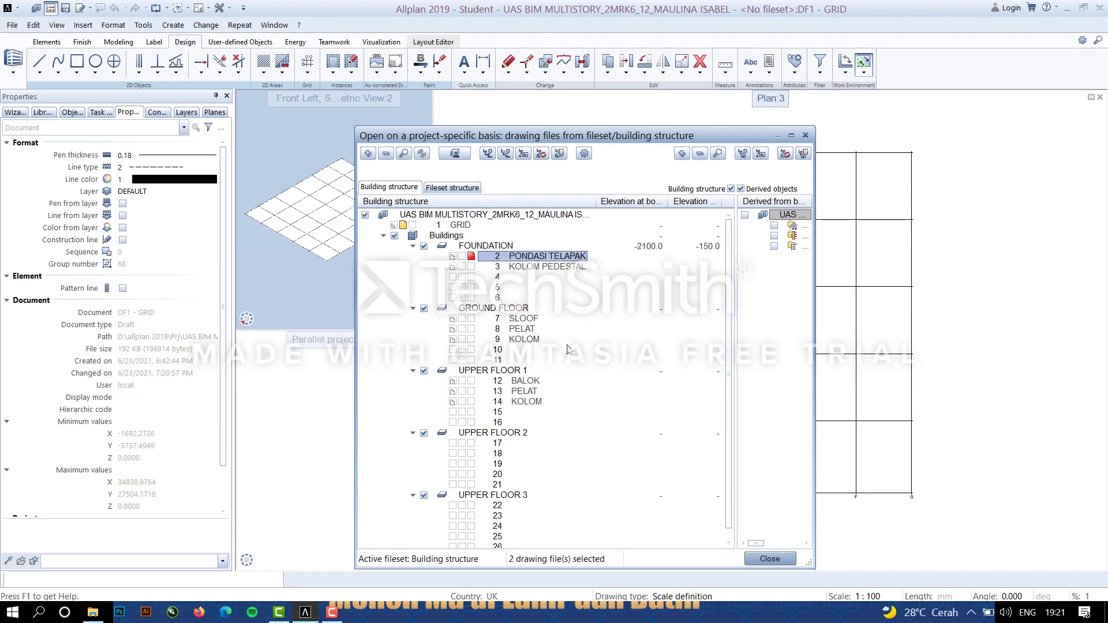
{"action": "left_click", "coordinate": [772, 560]}
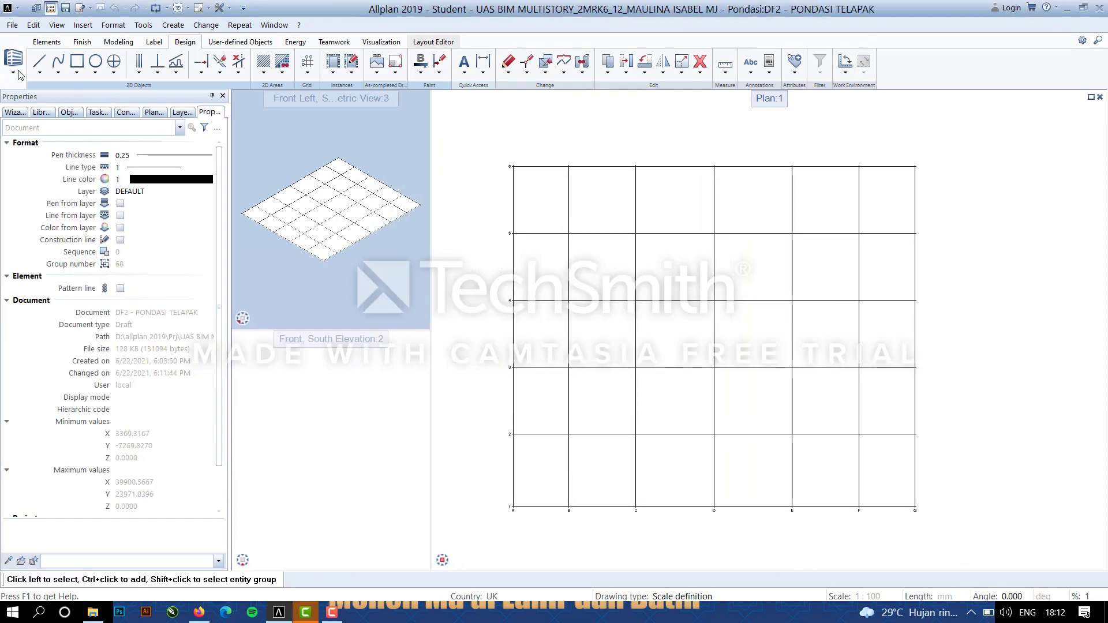
Switch to the Engineering role and open the properties of a new square block foundation with a 1500 mm side.
{"action": "left_click", "coordinate": [10, 74]}
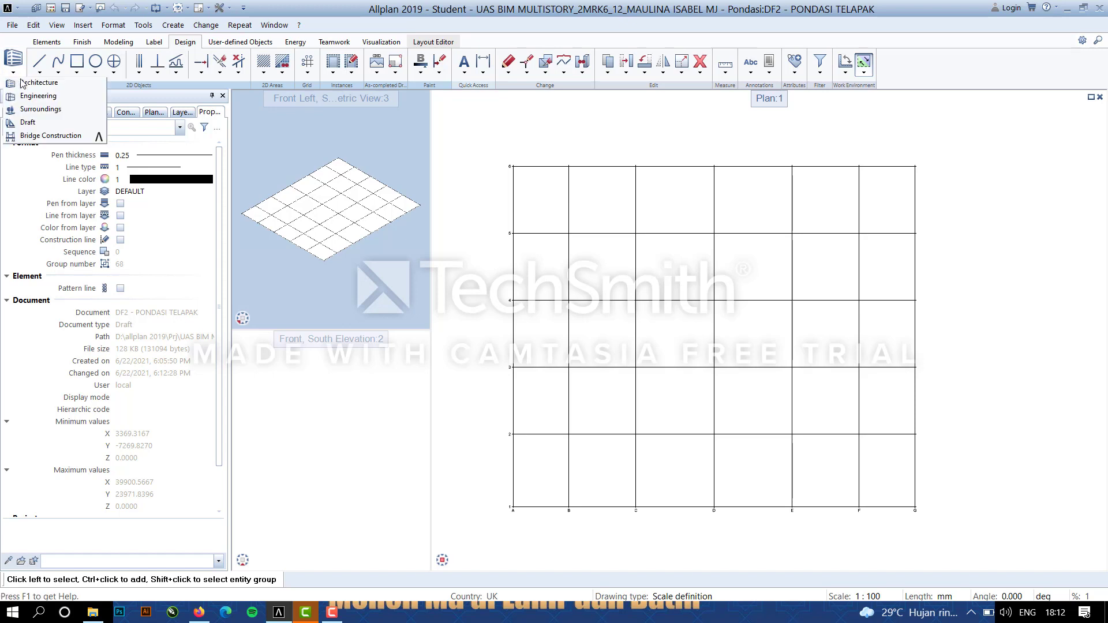
{"action": "left_click", "coordinate": [31, 84]}
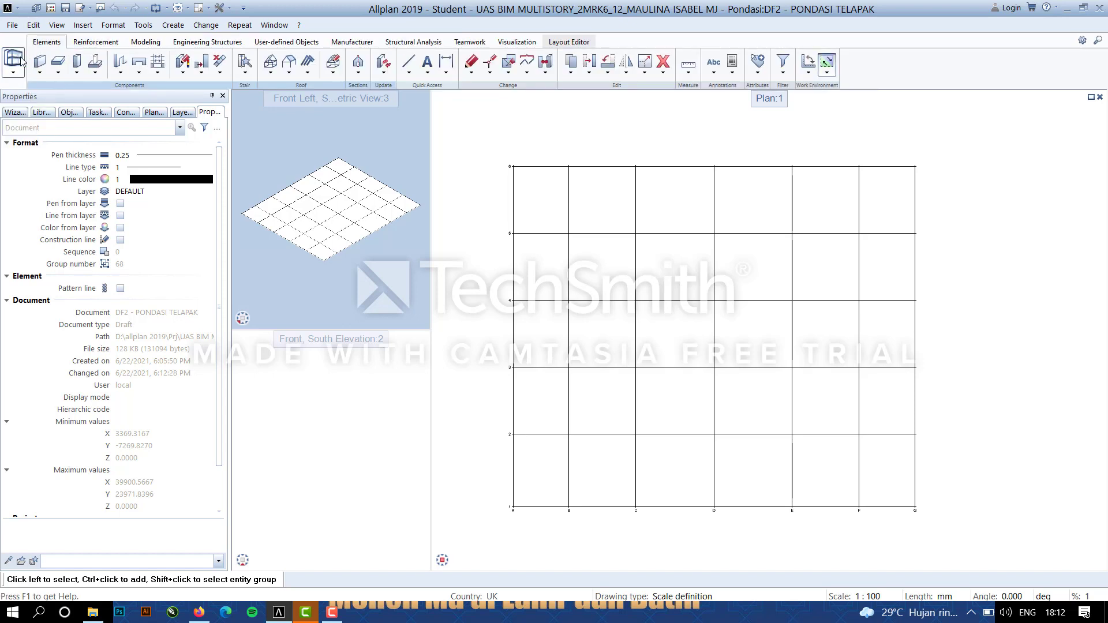
{"action": "left_click", "coordinate": [96, 63]}
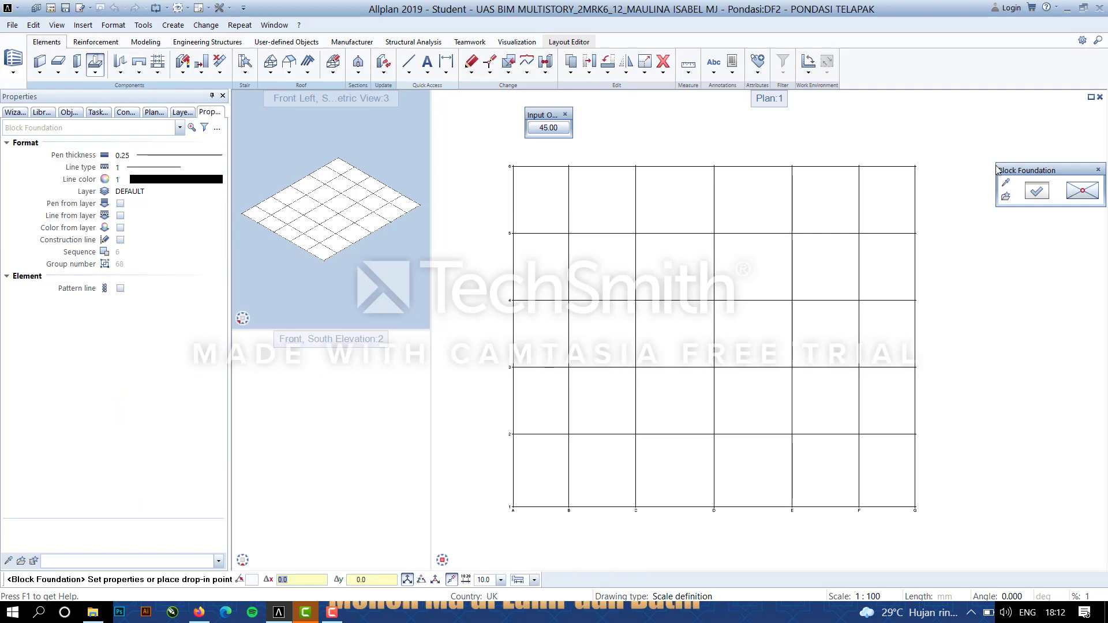
{"action": "left_click_drag", "start_coordinate": [1033, 174], "coordinate": [974, 158]}
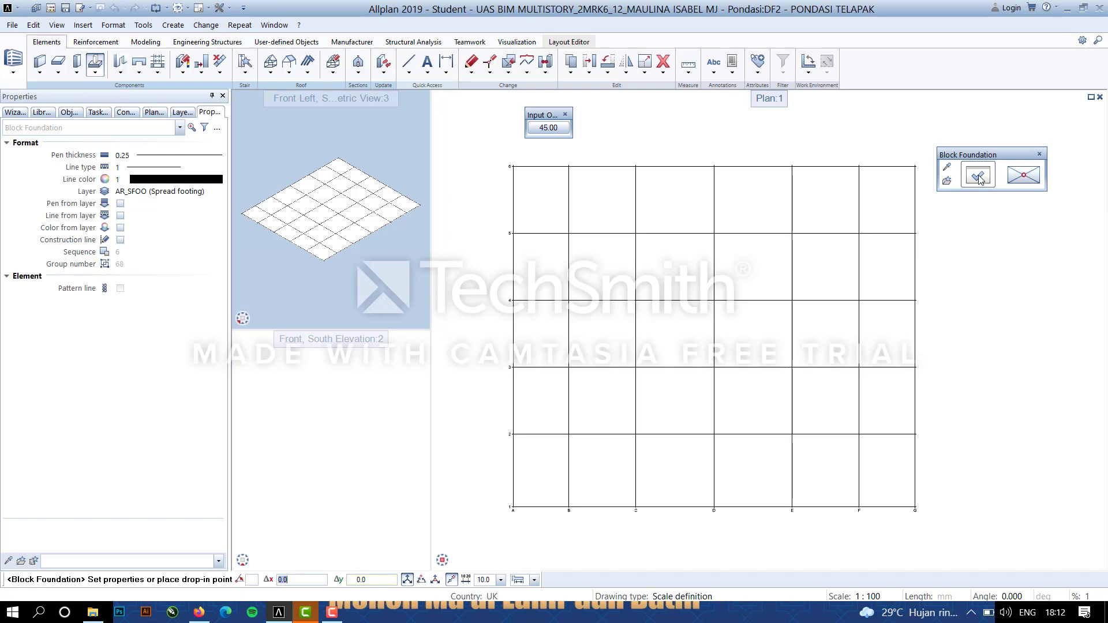
{"action": "left_click", "coordinate": [979, 177]}
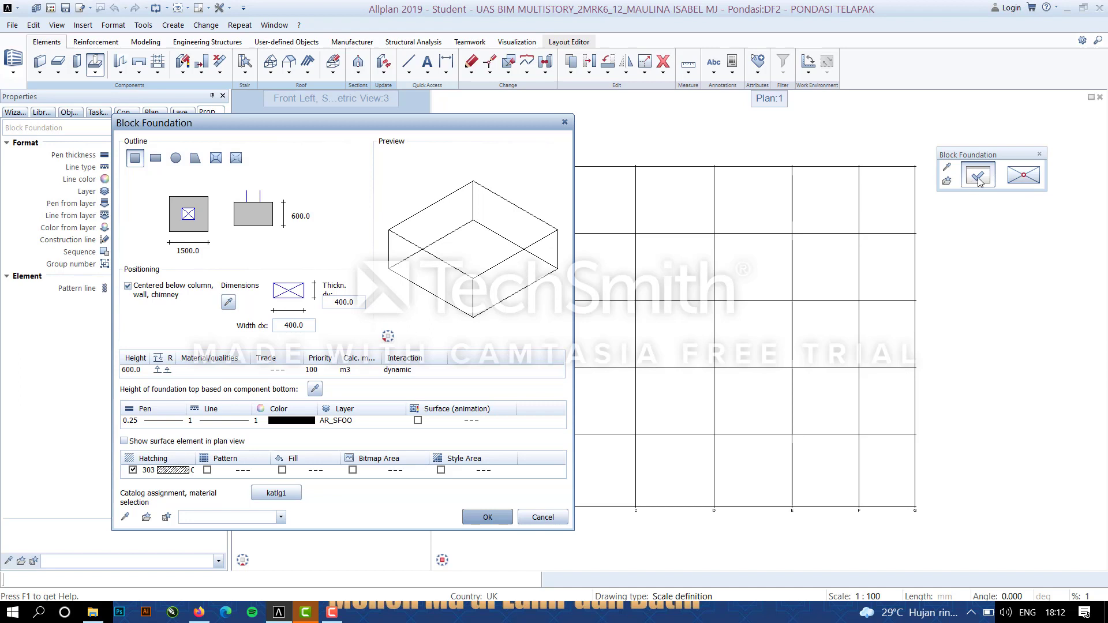
{"action": "left_click", "coordinate": [186, 251]}
{"action": "left_click", "coordinate": [199, 250]}
Reference the block foundation's top level to the plane Top level F and its bottom level to Bottom level F.
{"action": "left_click", "coordinate": [166, 371]}
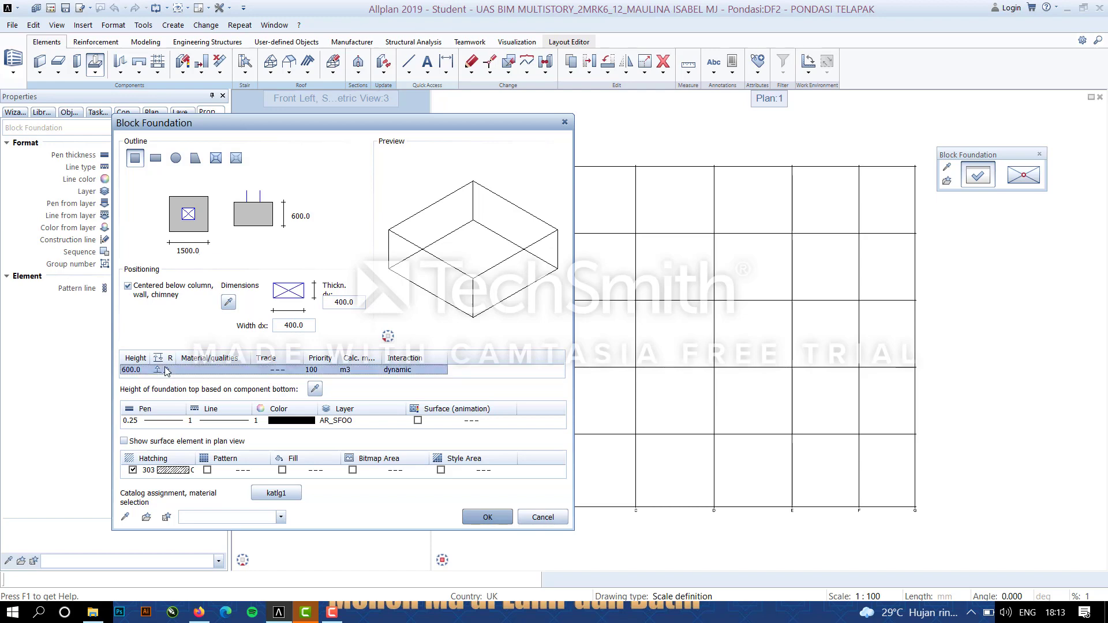
{"action": "left_click", "coordinate": [166, 371]}
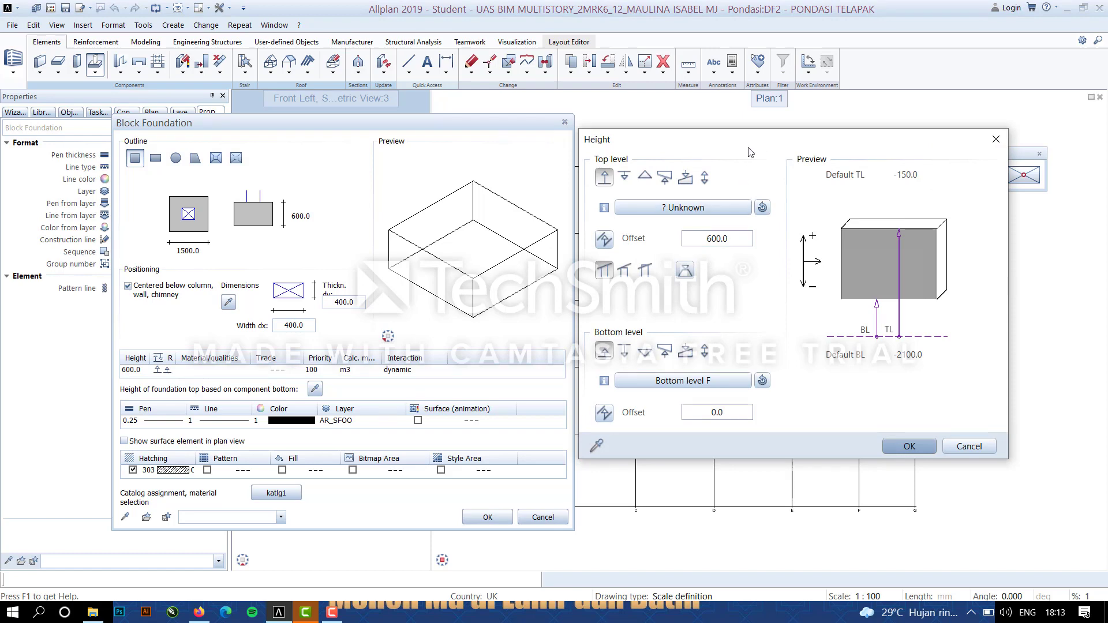
{"action": "left_click", "coordinate": [675, 209]}
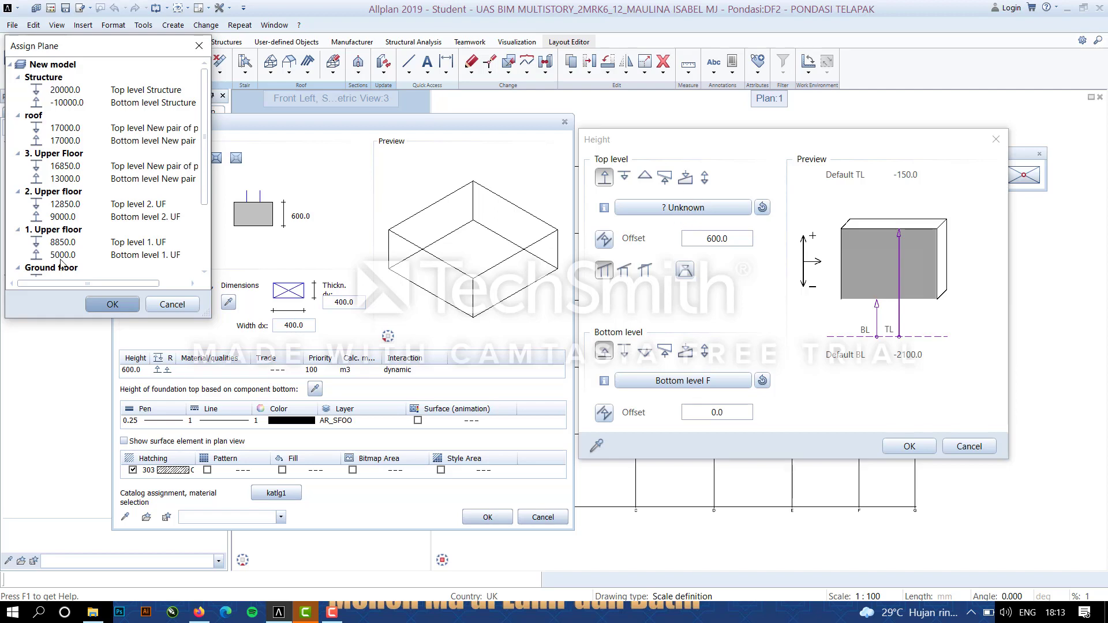
{"action": "scroll", "coordinate": [180, 211], "scroll_direction": "down", "scroll_amount": 3}
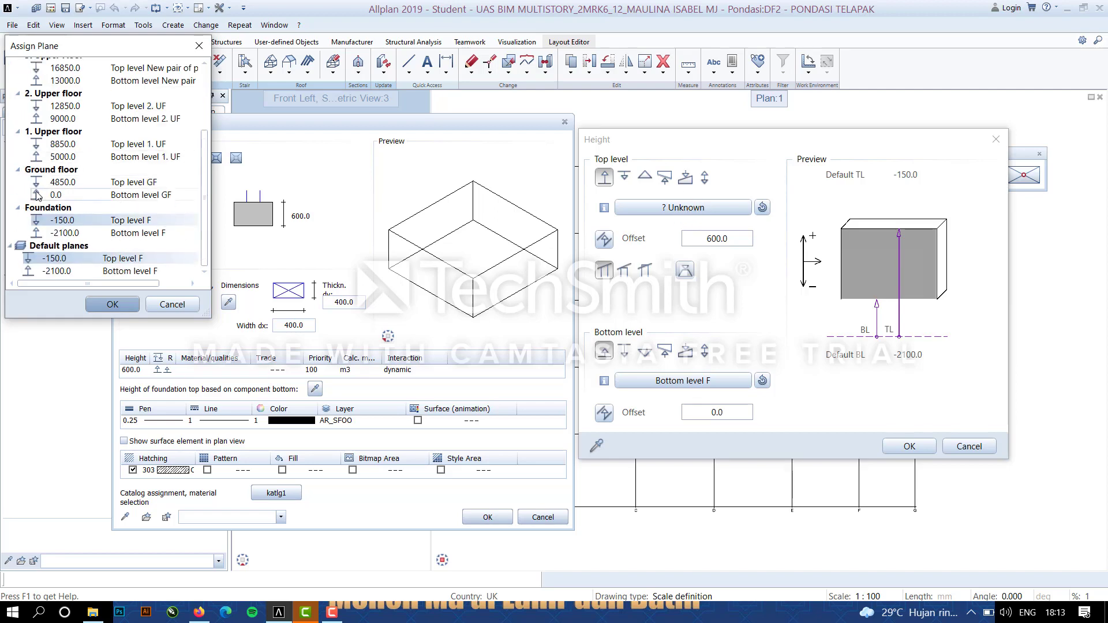
{"action": "scroll", "coordinate": [86, 173], "scroll_direction": "up", "scroll_amount": 3}
{"action": "scroll", "coordinate": [81, 132], "scroll_direction": "down", "scroll_amount": 3}
{"action": "left_click", "coordinate": [64, 233]}
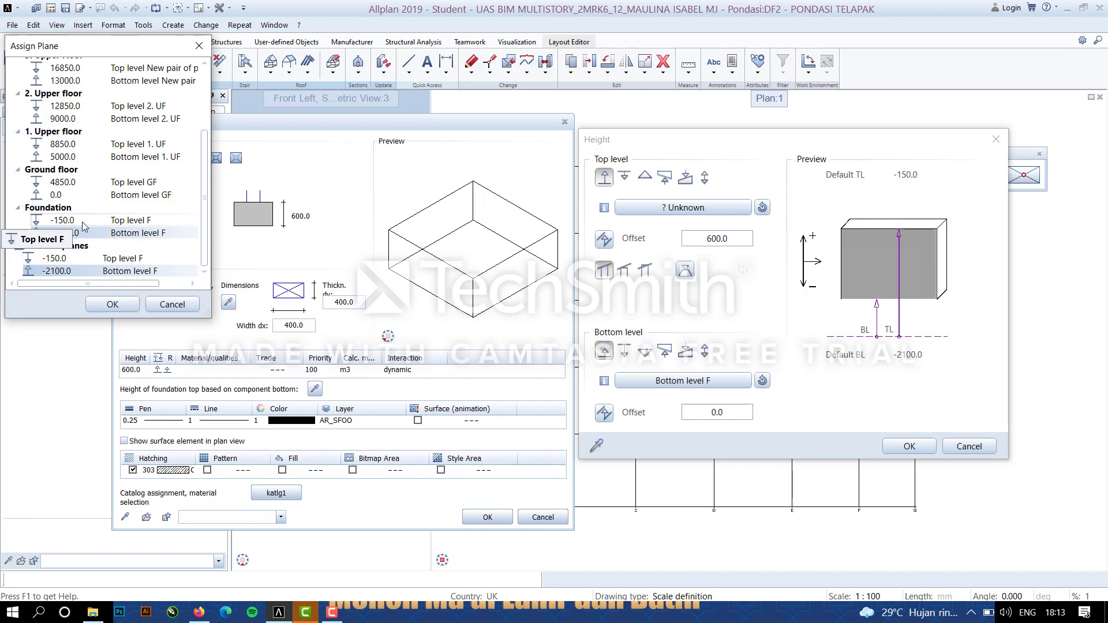
{"action": "left_click", "coordinate": [64, 223]}
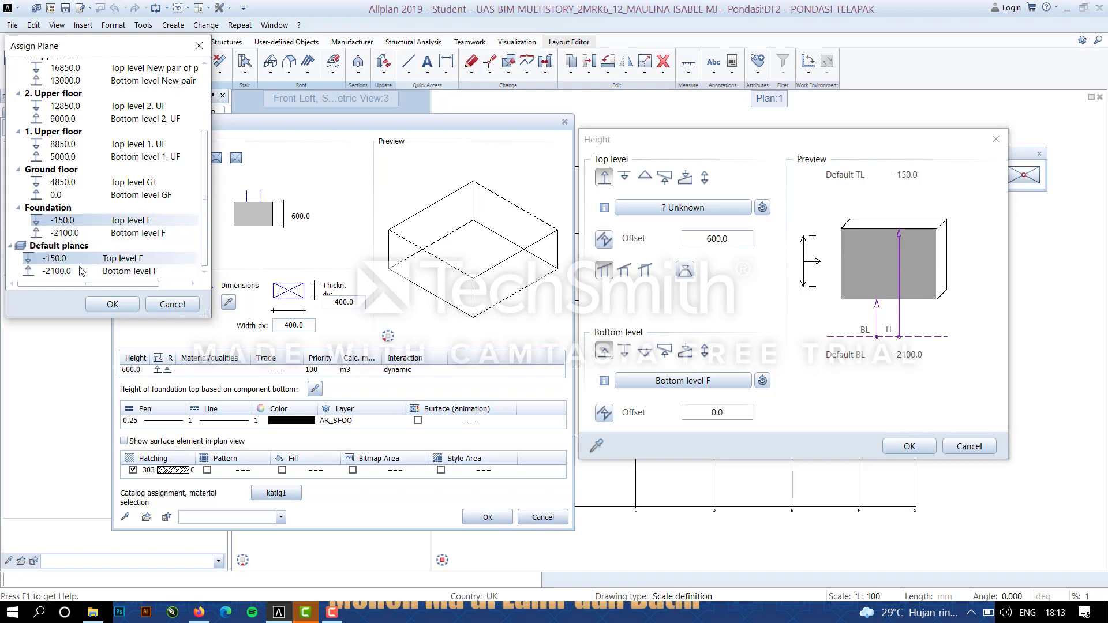
{"action": "left_click", "coordinate": [112, 304]}
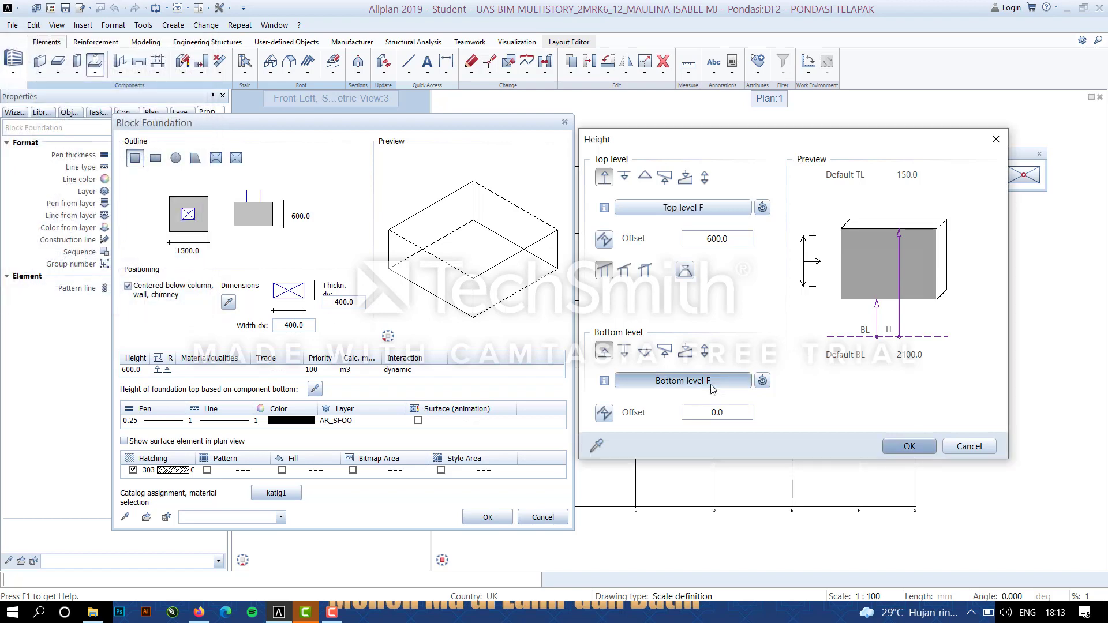
{"action": "left_click", "coordinate": [680, 384]}
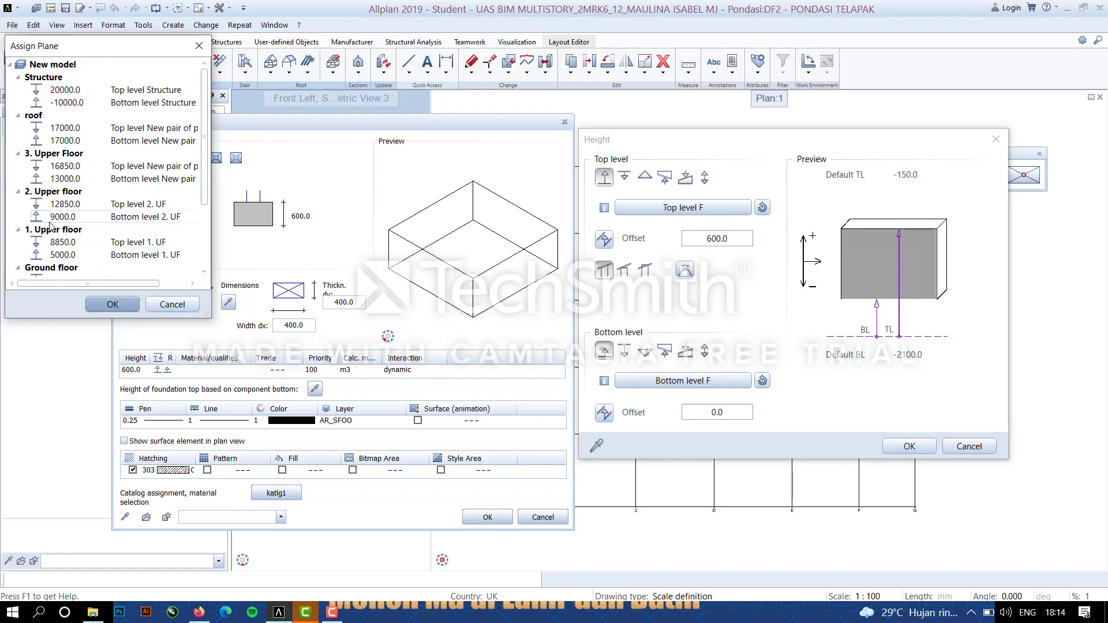
{"action": "scroll", "coordinate": [35, 248], "scroll_direction": "down", "scroll_amount": 3}
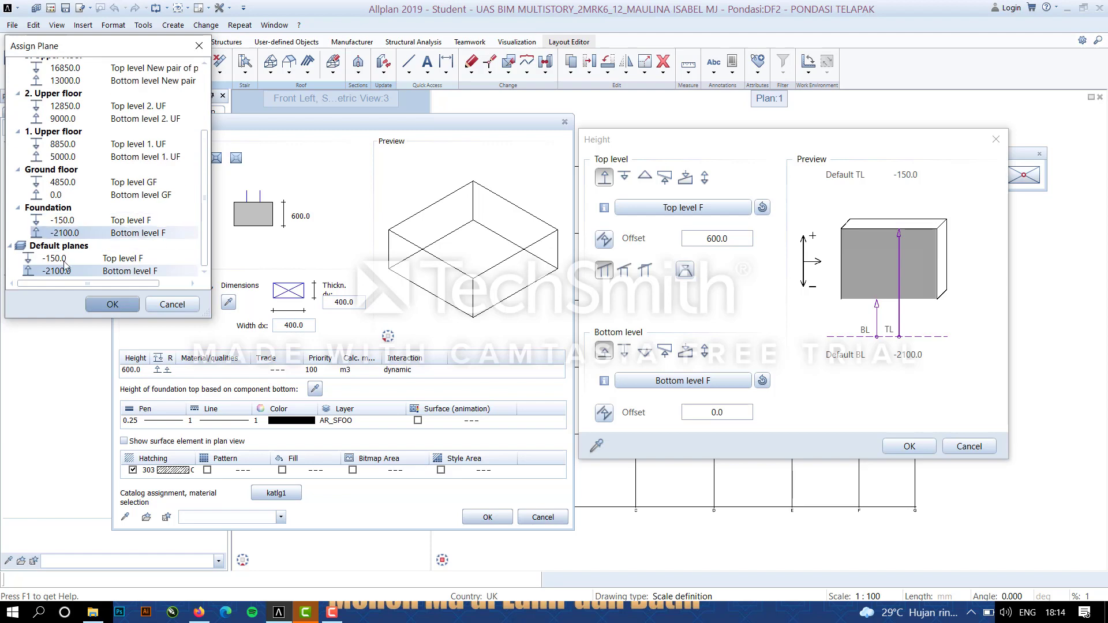
{"action": "left_click", "coordinate": [112, 305]}
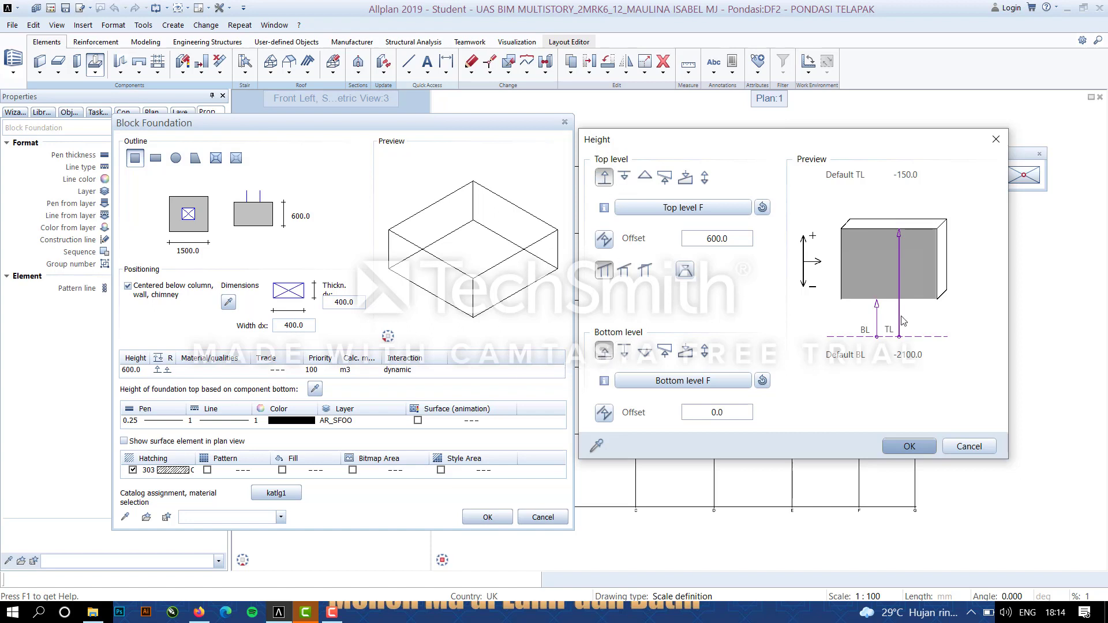
Set the block foundation's top level offset to 0 and its bottom level offset to 600 mm.
{"action": "double_click", "coordinate": [713, 236]}
{"action": "type", "text": "0"}
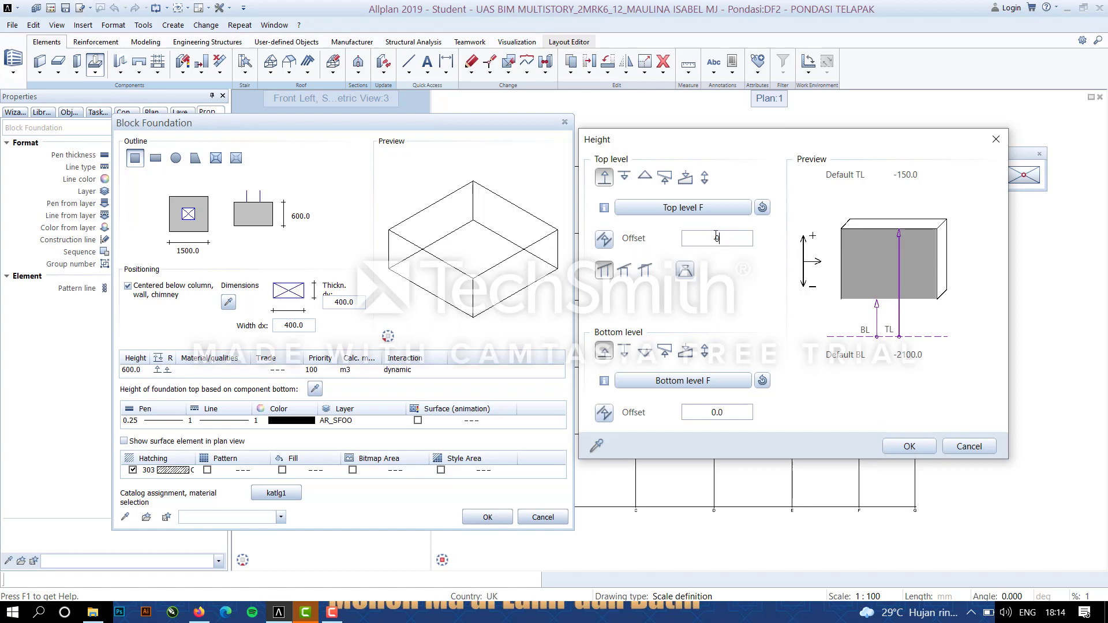
{"action": "double_click", "coordinate": [714, 412]}
{"action": "type", "text": "600"}
{"action": "left_click", "coordinate": [908, 446]}
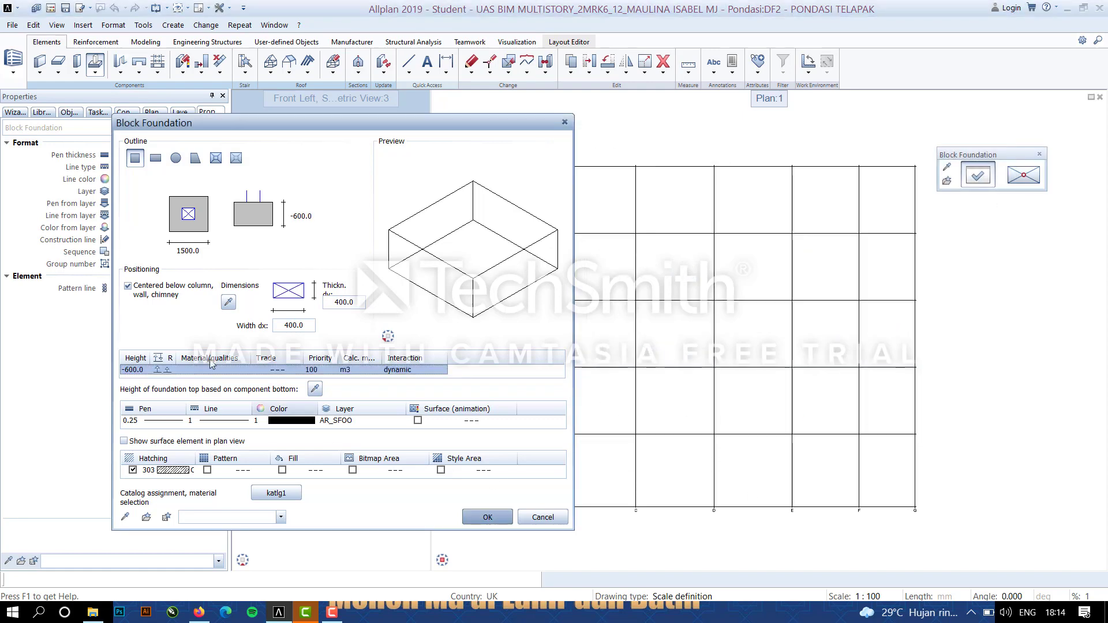
Change the block foundation's bottom level offset to -600 mm and accept the foundation properties.
{"action": "left_click", "coordinate": [165, 372]}
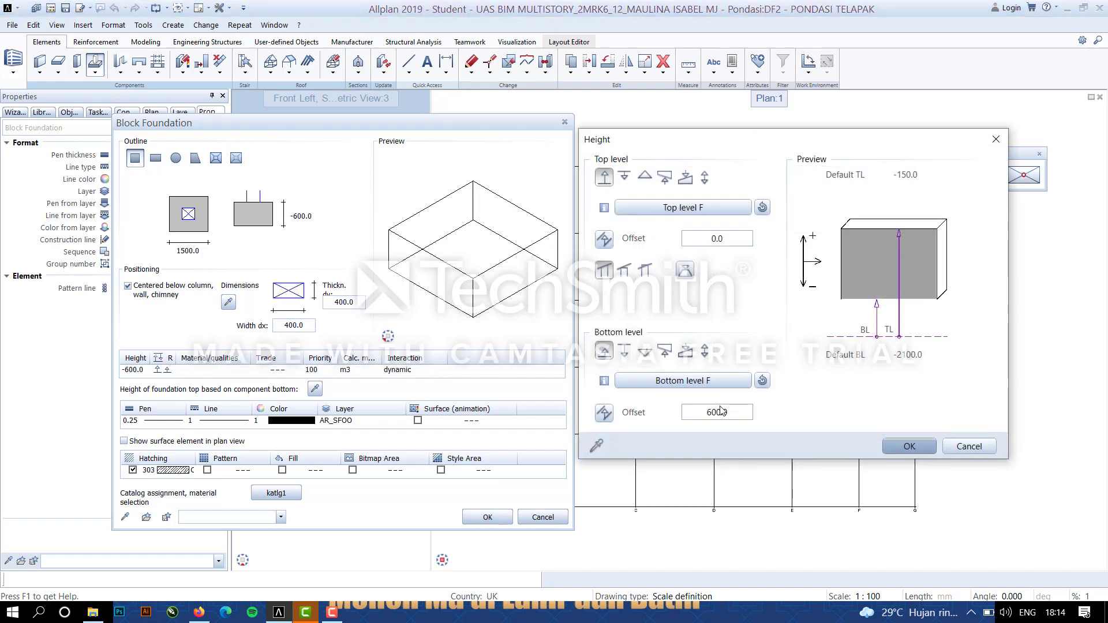
{"action": "left_click", "coordinate": [720, 413]}
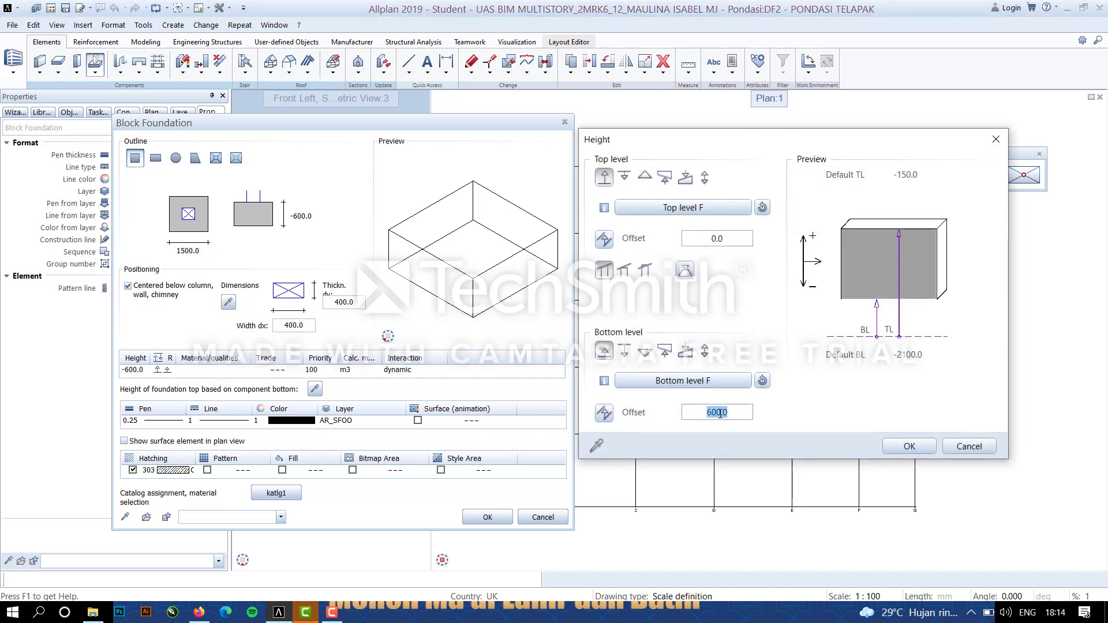
{"action": "type", "text": "-6"}
{"action": "left_click", "coordinate": [917, 452]}
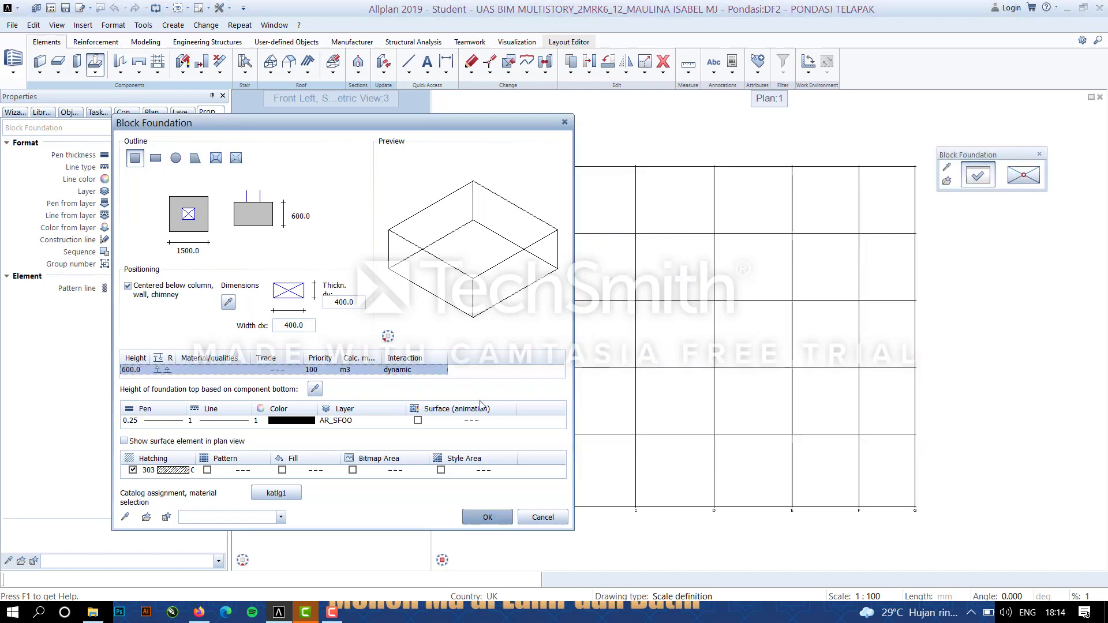
{"action": "left_click", "coordinate": [495, 518]}
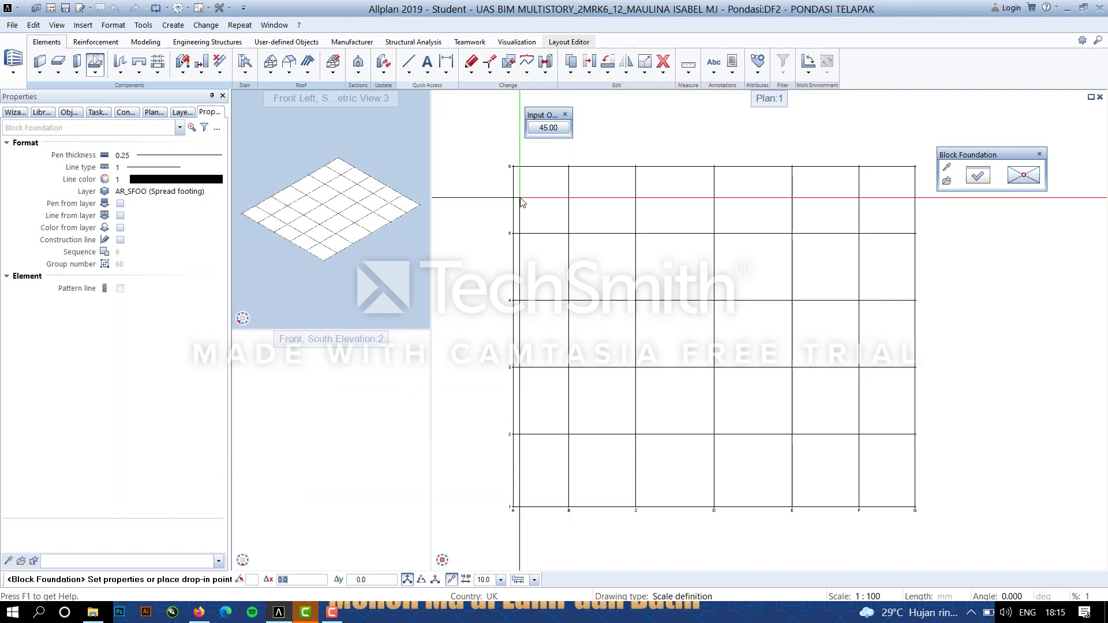
Place the block foundation in plan view at the intersection of grid axes A and 6.
{"action": "scroll", "coordinate": [517, 199], "scroll_direction": "up", "scroll_amount": 5}
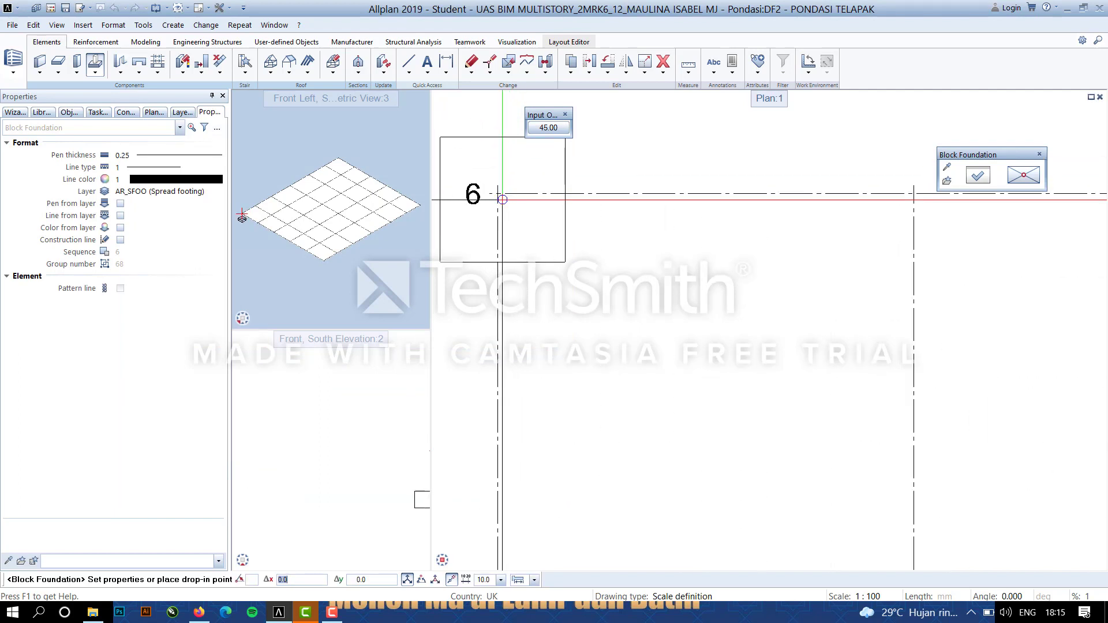
{"action": "scroll", "coordinate": [502, 199], "scroll_direction": "up", "scroll_amount": 4}
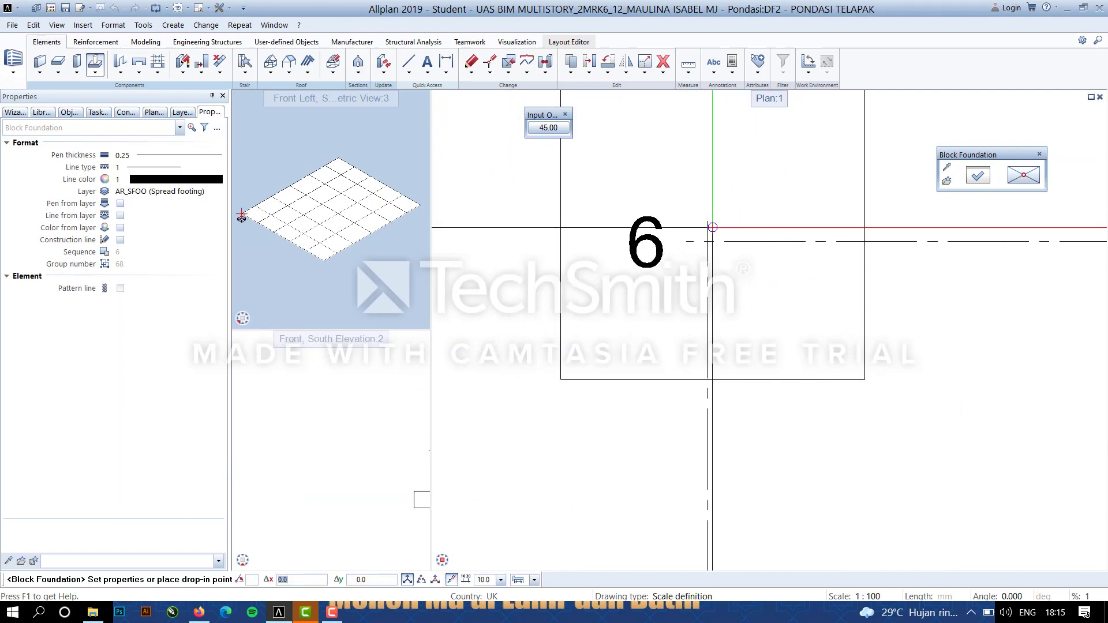
{"action": "left_click", "coordinate": [708, 241]}
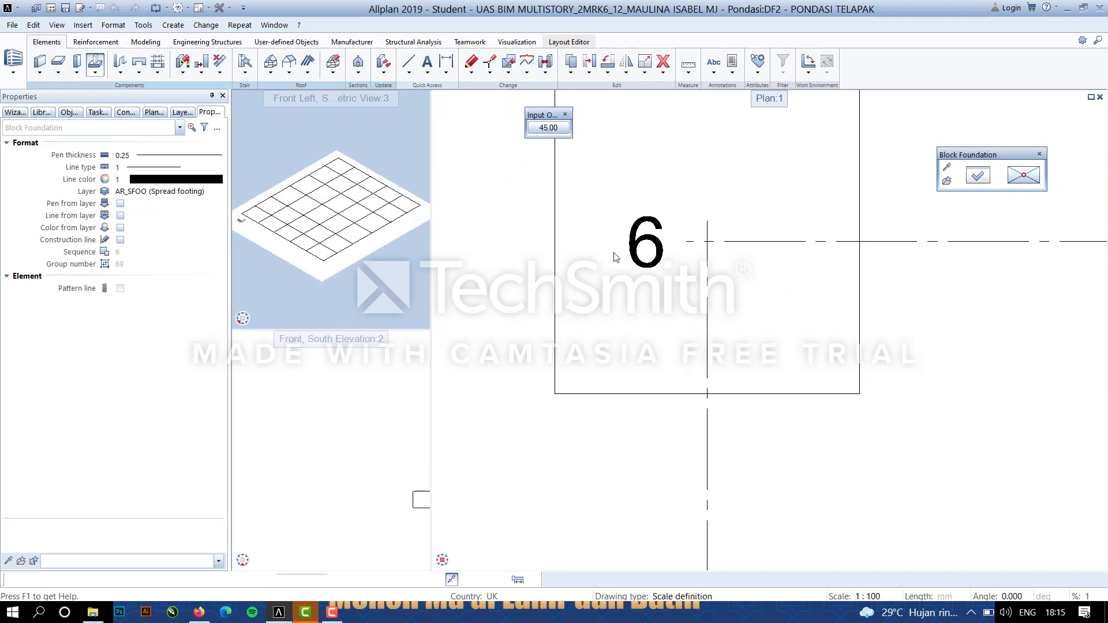
Examine the placed foundation in the isometric viewport and switch that viewport to the front, south elevation.
{"action": "scroll", "coordinate": [242, 224], "scroll_direction": "up", "scroll_amount": 4}
{"action": "scroll", "coordinate": [265, 235], "scroll_direction": "up", "scroll_amount": 3}
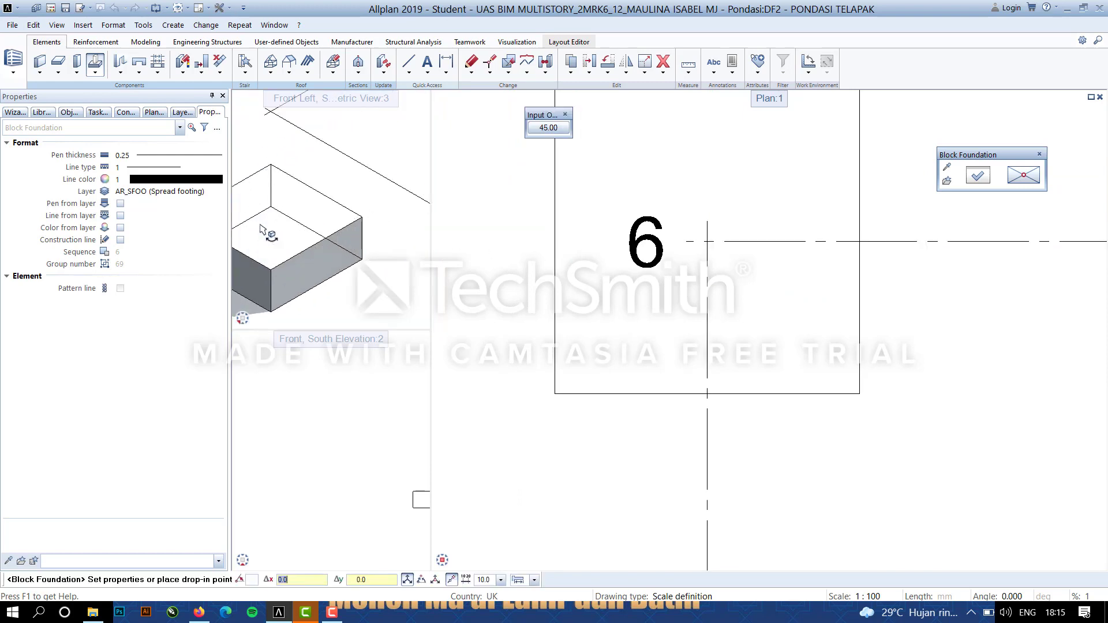
{"action": "scroll", "coordinate": [297, 227], "scroll_direction": "down", "scroll_amount": 1}
{"action": "middle_click_drag", "start_coordinate": [295, 259], "coordinate": [313, 191]}
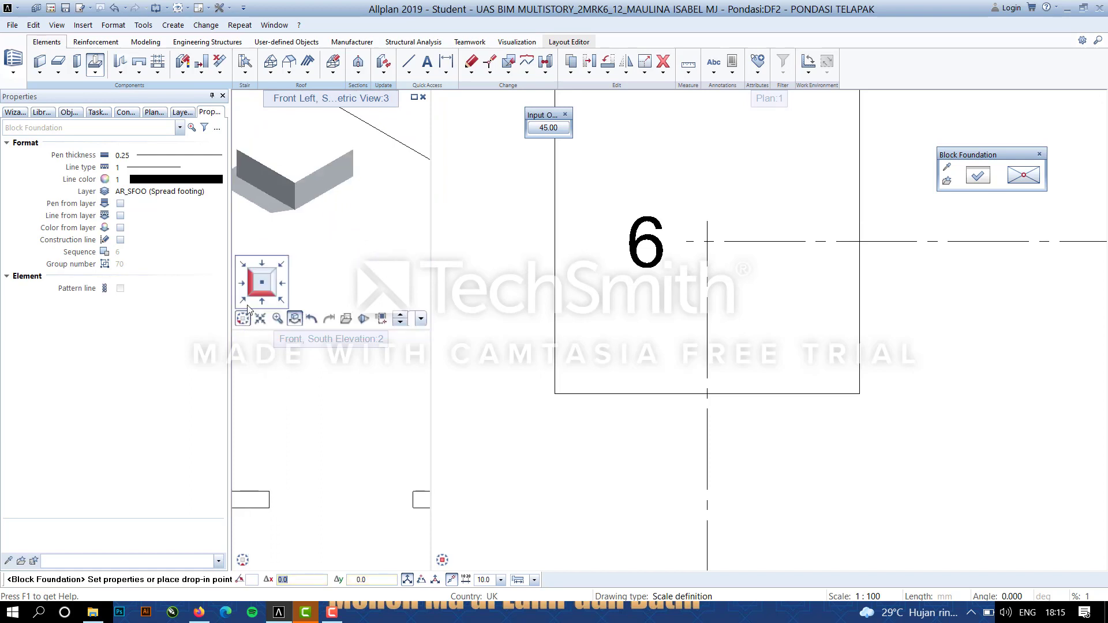
{"action": "left_click", "coordinate": [263, 302]}
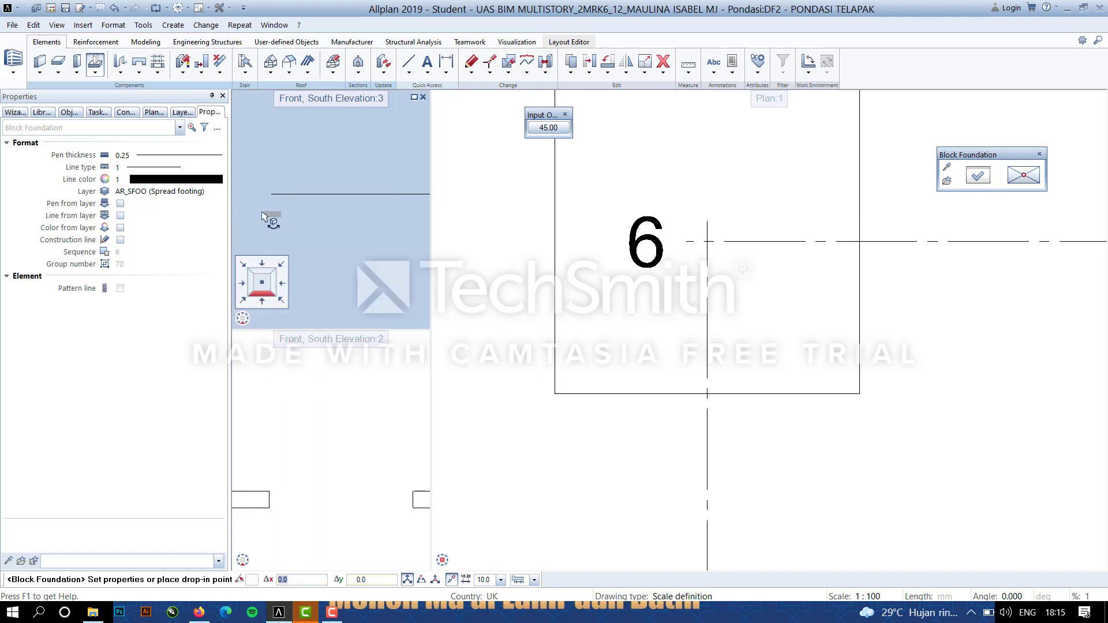
Place a block foundation in plan view at the intersection of grid axes B and 6.
{"action": "scroll", "coordinate": [659, 392], "scroll_direction": "down", "scroll_amount": 6}
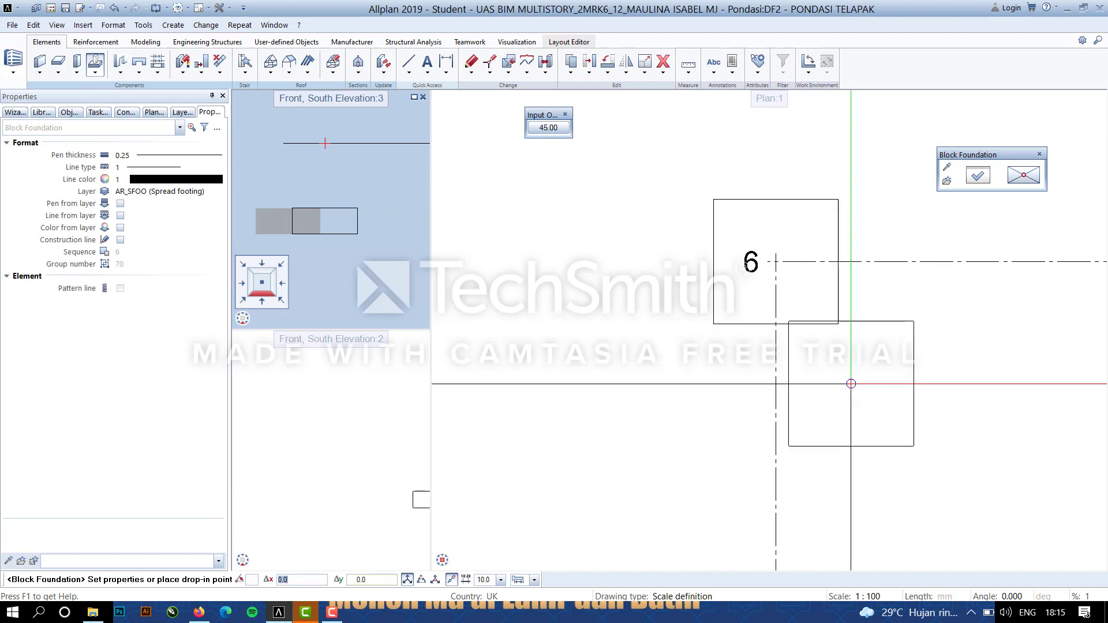
{"action": "middle_click_drag", "start_coordinate": [658, 392], "coordinate": [523, 381]}
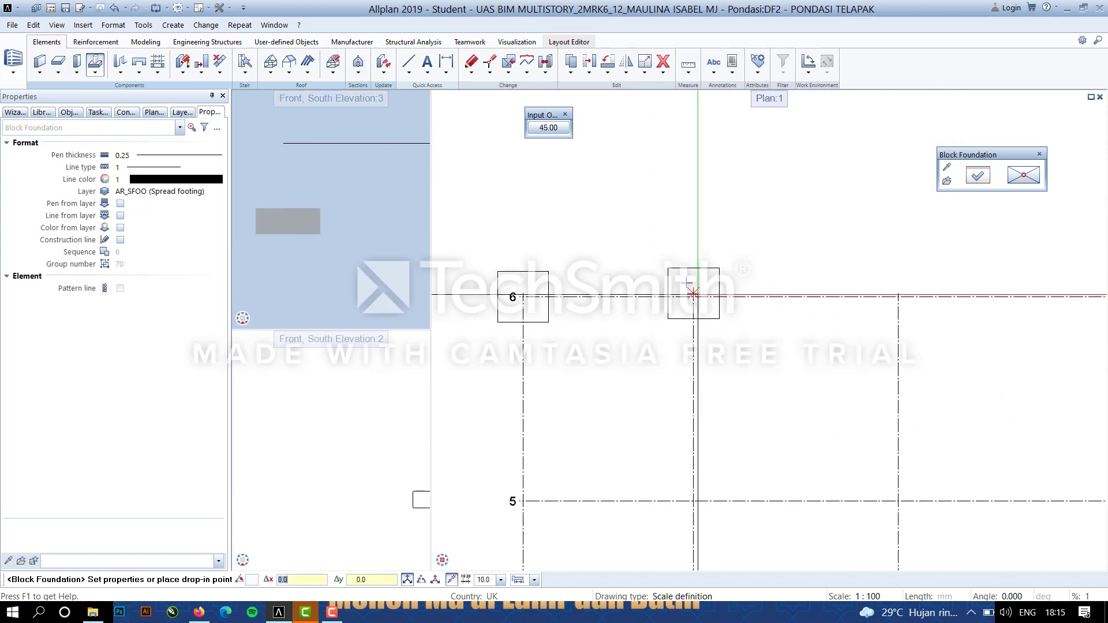
{"action": "scroll", "coordinate": [692, 293], "scroll_direction": "up", "scroll_amount": 5}
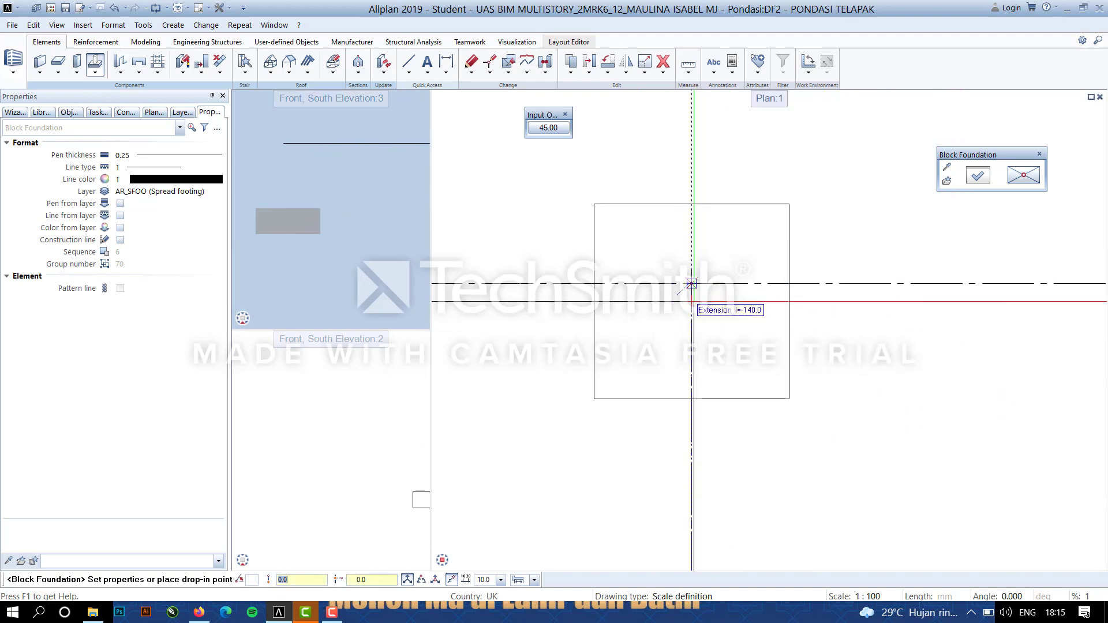
{"action": "left_click", "coordinate": [688, 258]}
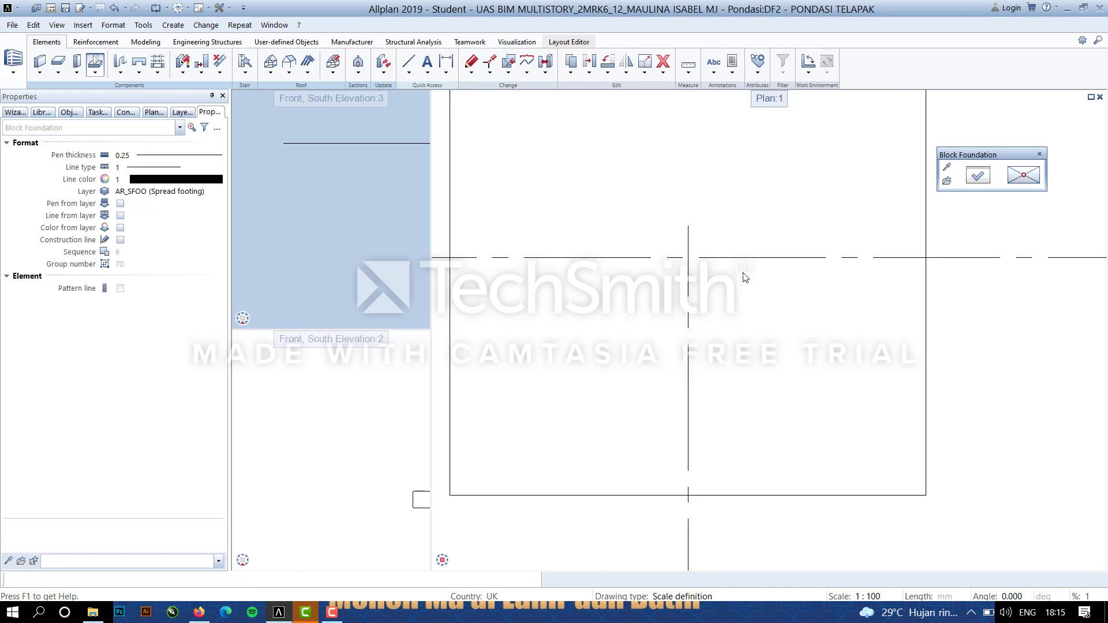
Place block foundations at the intersections of axis 6 with grid axes C and D.
{"action": "scroll", "coordinate": [979, 407], "scroll_direction": "down", "scroll_amount": 9}
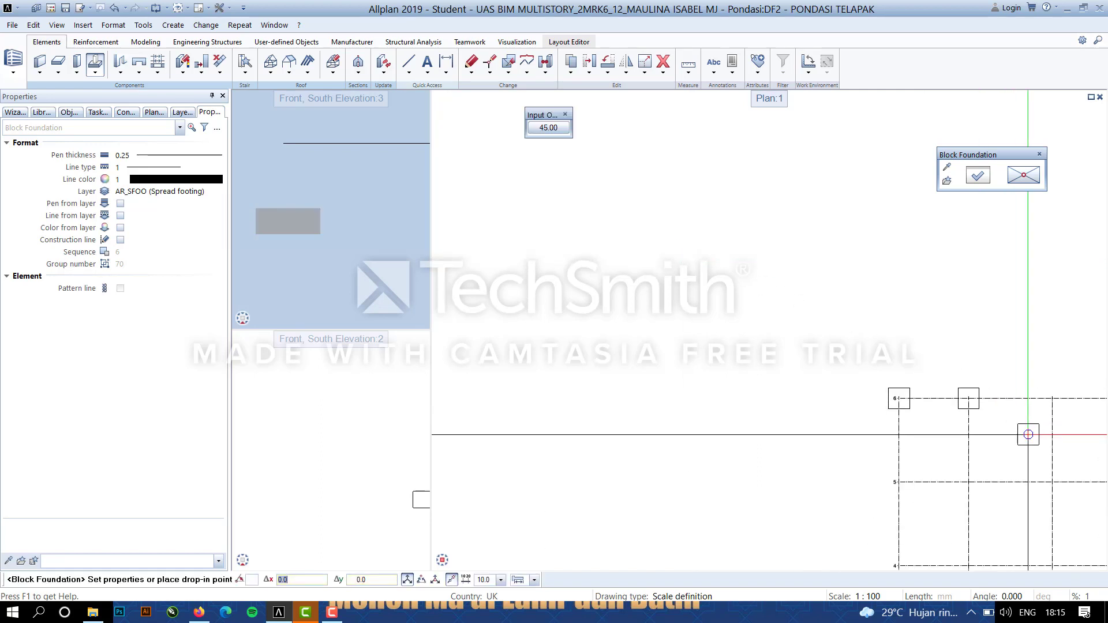
{"action": "middle_click_drag", "start_coordinate": [920, 438], "coordinate": [458, 429]}
{"action": "scroll", "coordinate": [589, 378], "scroll_direction": "up", "scroll_amount": 4}
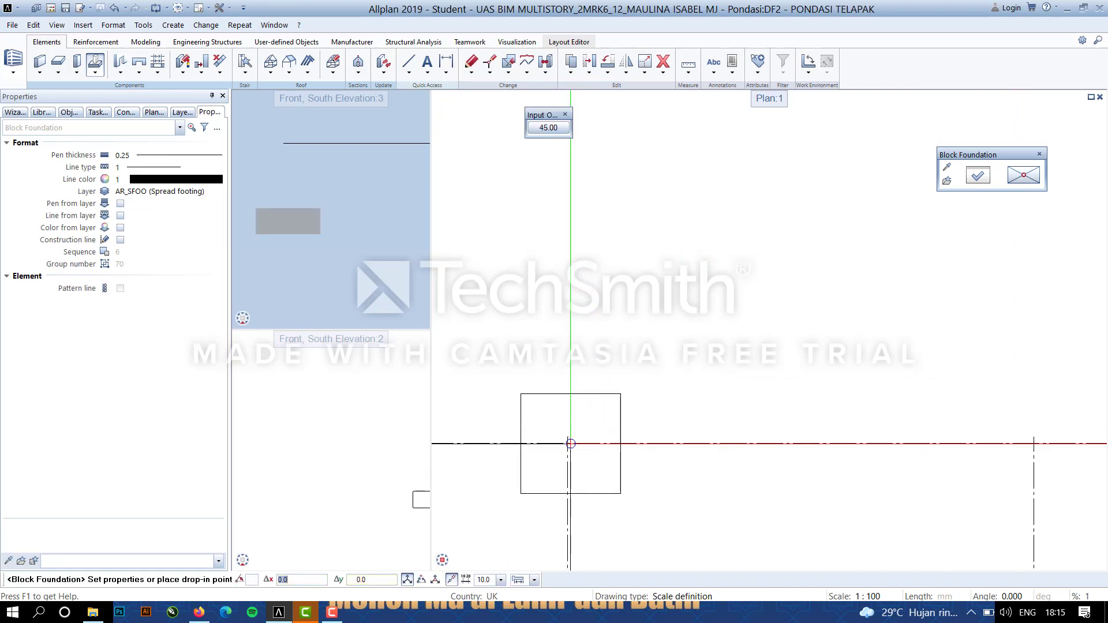
{"action": "left_click", "coordinate": [568, 443]}
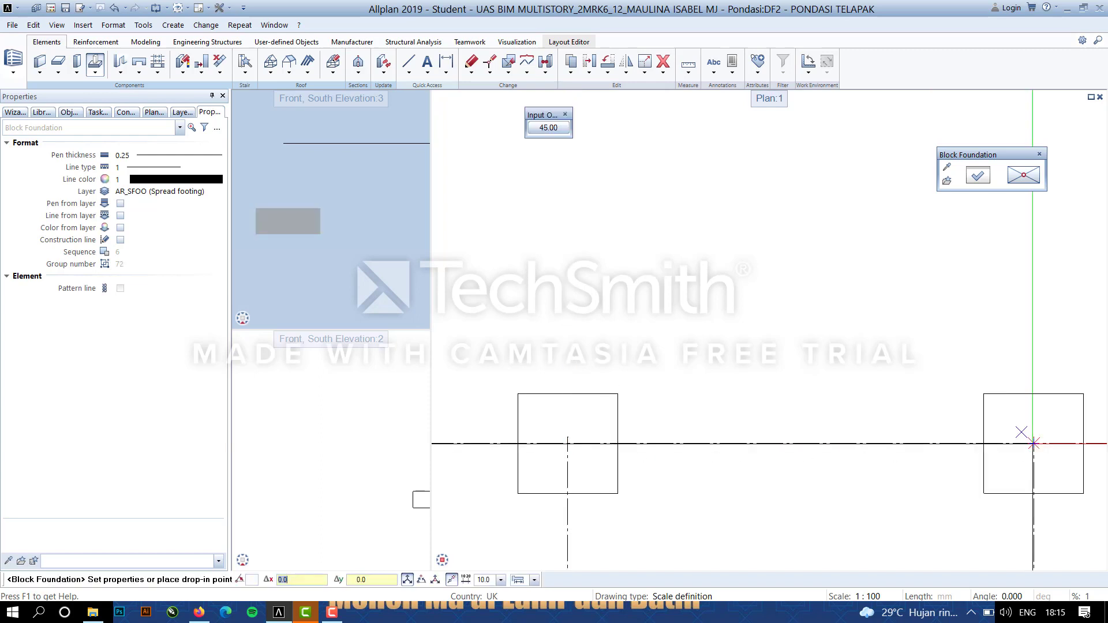
{"action": "left_click", "coordinate": [1034, 443]}
Add block foundations at the intersections of axis 6 with grid axes E and F.
{"action": "scroll", "coordinate": [796, 489], "scroll_direction": "down", "scroll_amount": 4}
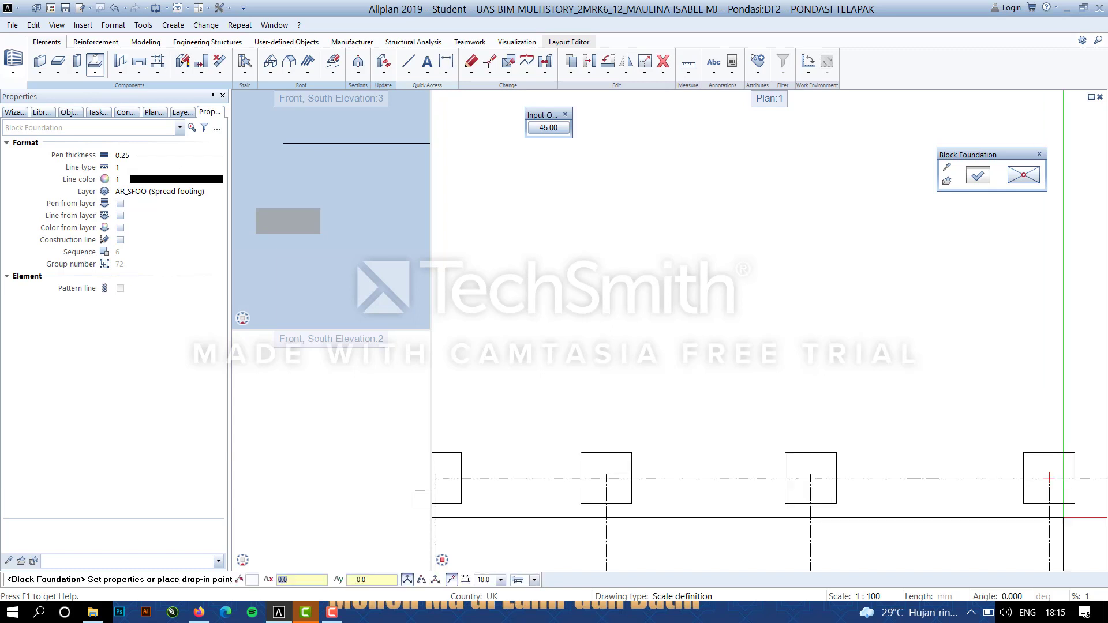
{"action": "scroll", "coordinate": [630, 433], "scroll_direction": "up", "scroll_amount": 5}
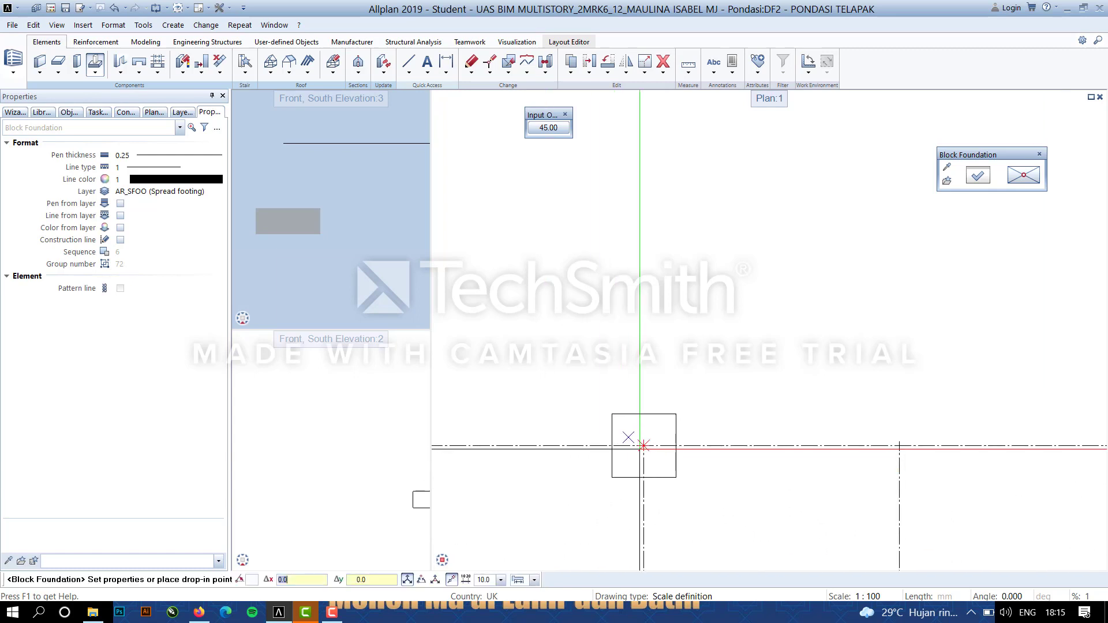
{"action": "left_click", "coordinate": [632, 435]}
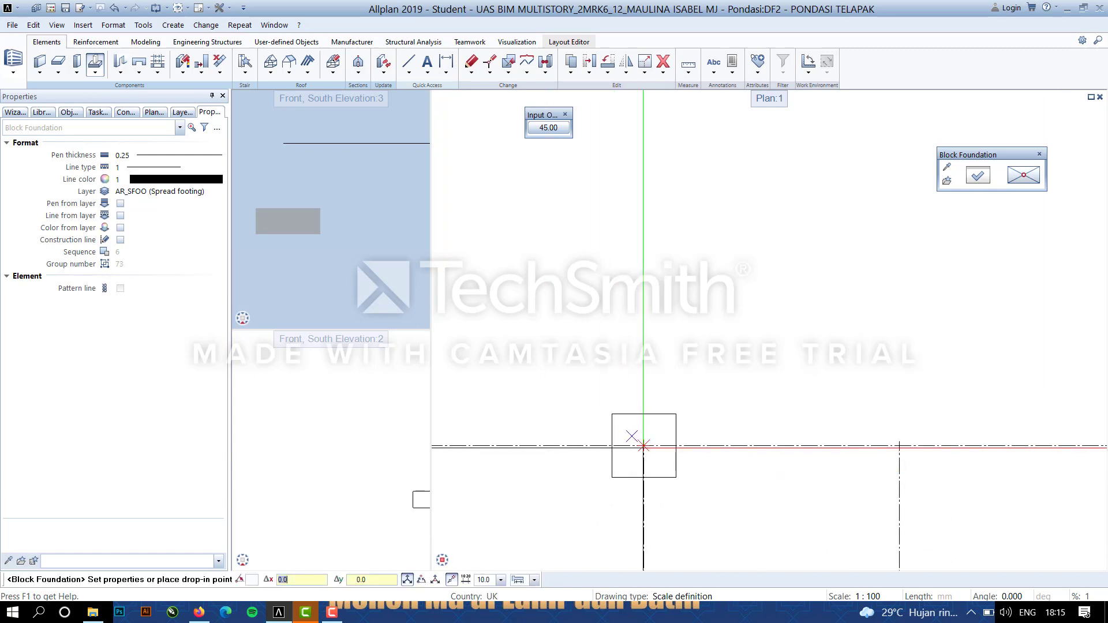
{"action": "key", "text": "Escape"}
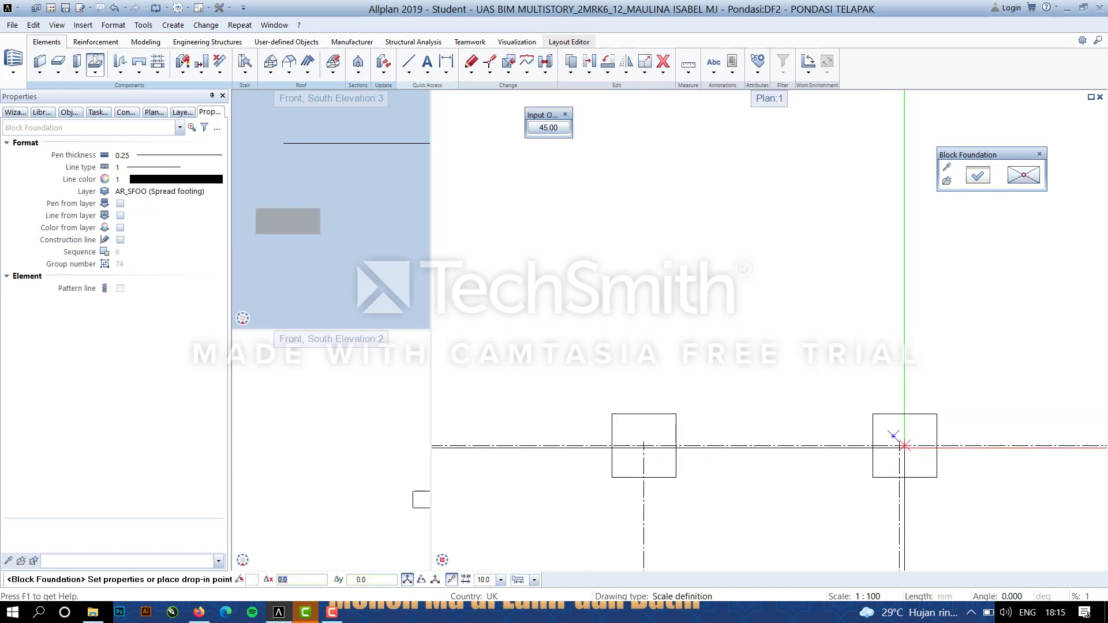
{"action": "left_click", "coordinate": [888, 435]}
{"action": "key", "text": "Escape"}
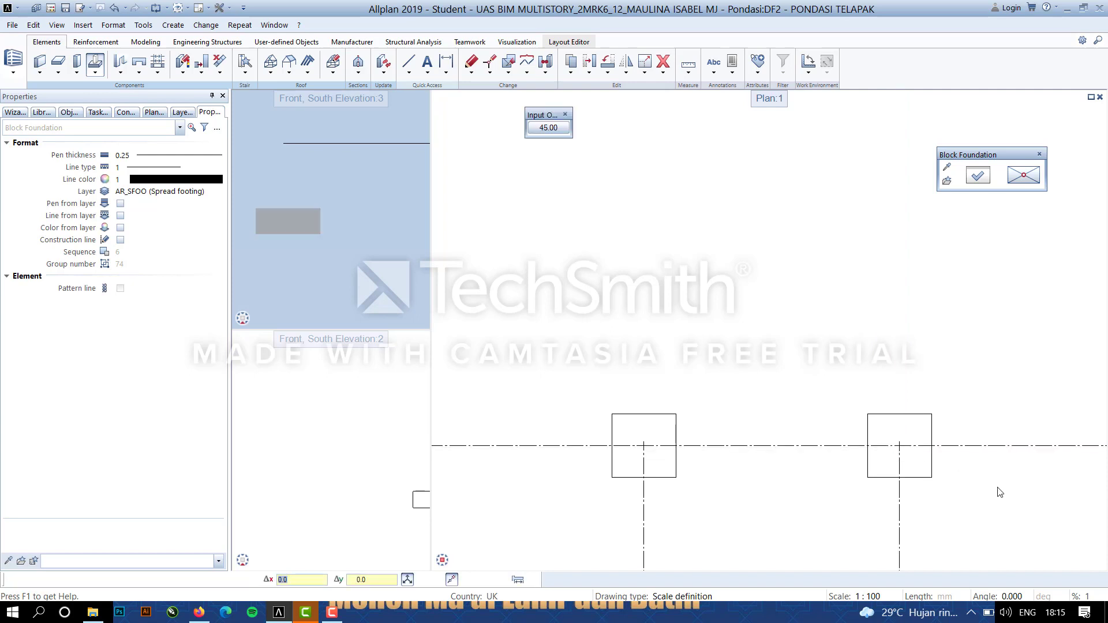
Place the last block foundation of the axis 6 row at axis G and end the Block Foundation command.
{"action": "scroll", "coordinate": [1003, 493], "scroll_direction": "down", "scroll_amount": 5}
{"action": "scroll", "coordinate": [1041, 473], "scroll_direction": "up", "scroll_amount": 7}
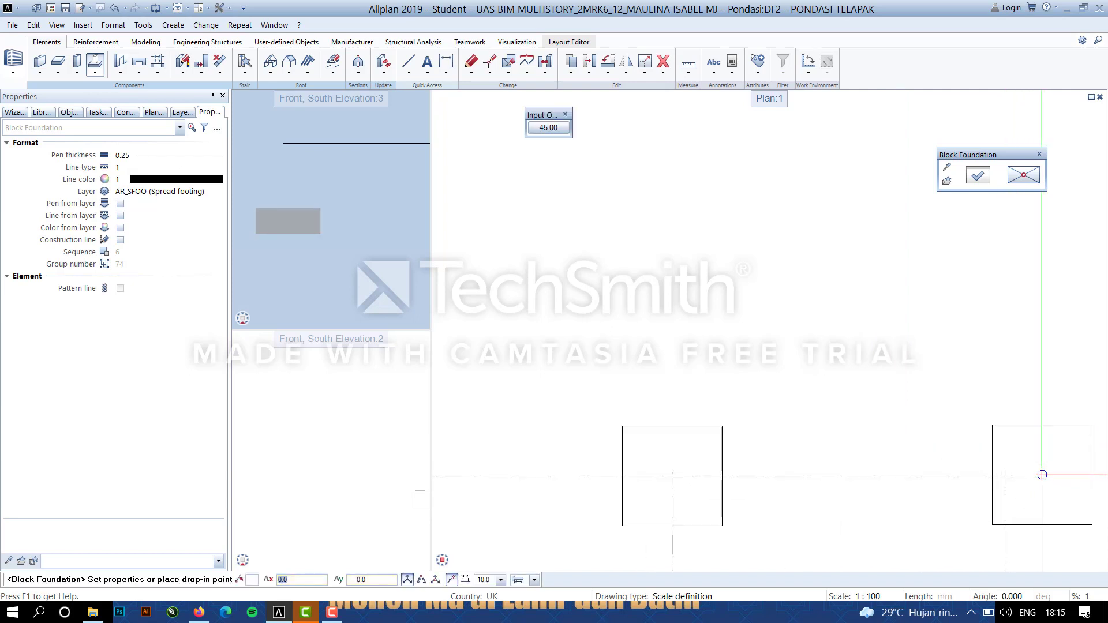
{"action": "scroll", "coordinate": [1001, 474], "scroll_direction": "up", "scroll_amount": 5}
{"action": "left_click", "coordinate": [1019, 475]}
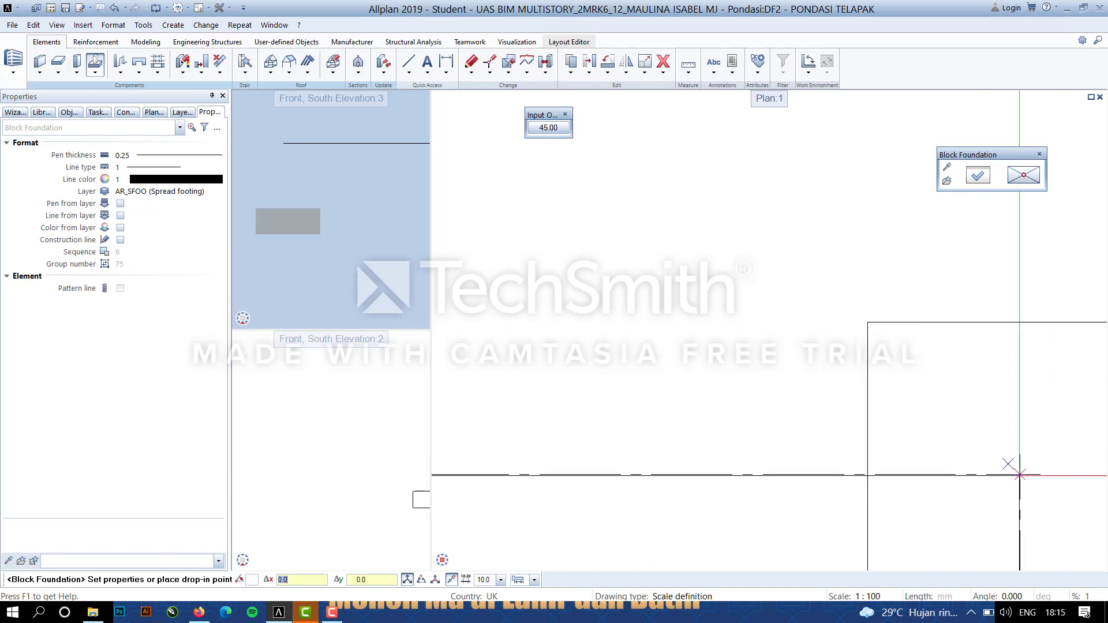
{"action": "key", "text": "Escape"}
{"action": "scroll", "coordinate": [629, 392], "scroll_direction": "down", "scroll_amount": 12}
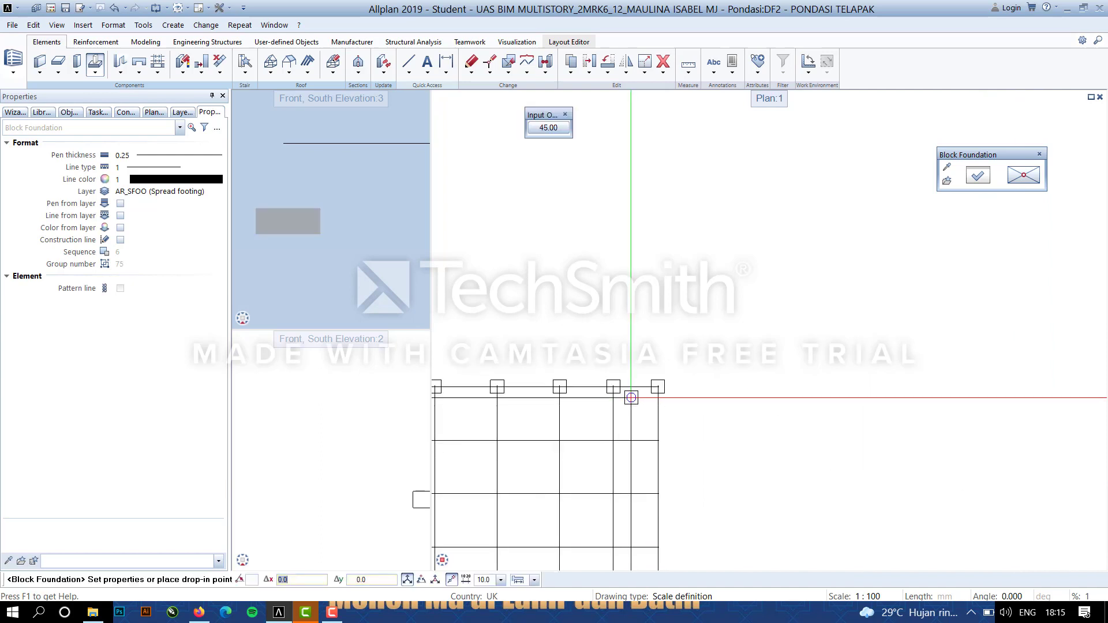
{"action": "scroll", "coordinate": [584, 415], "scroll_direction": "down", "scroll_amount": 1}
{"action": "middle_click_drag", "start_coordinate": [623, 423], "coordinate": [850, 386]}
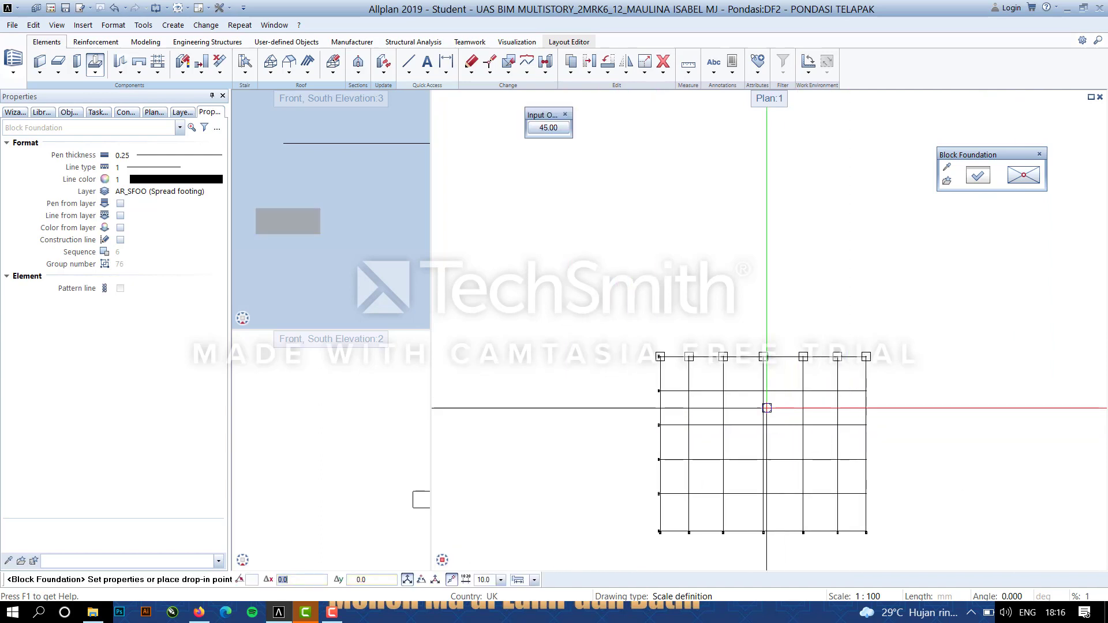
{"action": "key", "text": "Escape"}
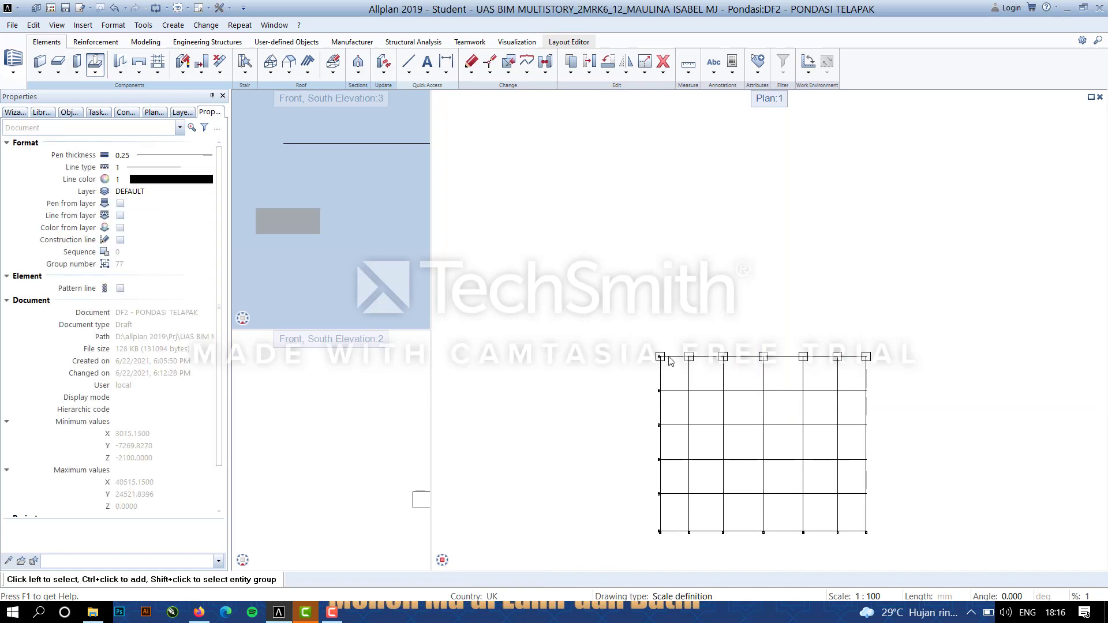
Copy the seven block foundations on axis 6 with 4 copies, using intersection A-6 as the base point and A-5 as the target point.
{"action": "scroll", "coordinate": [666, 363], "scroll_direction": "up", "scroll_amount": 5}
{"action": "left_click", "coordinate": [759, 355]}
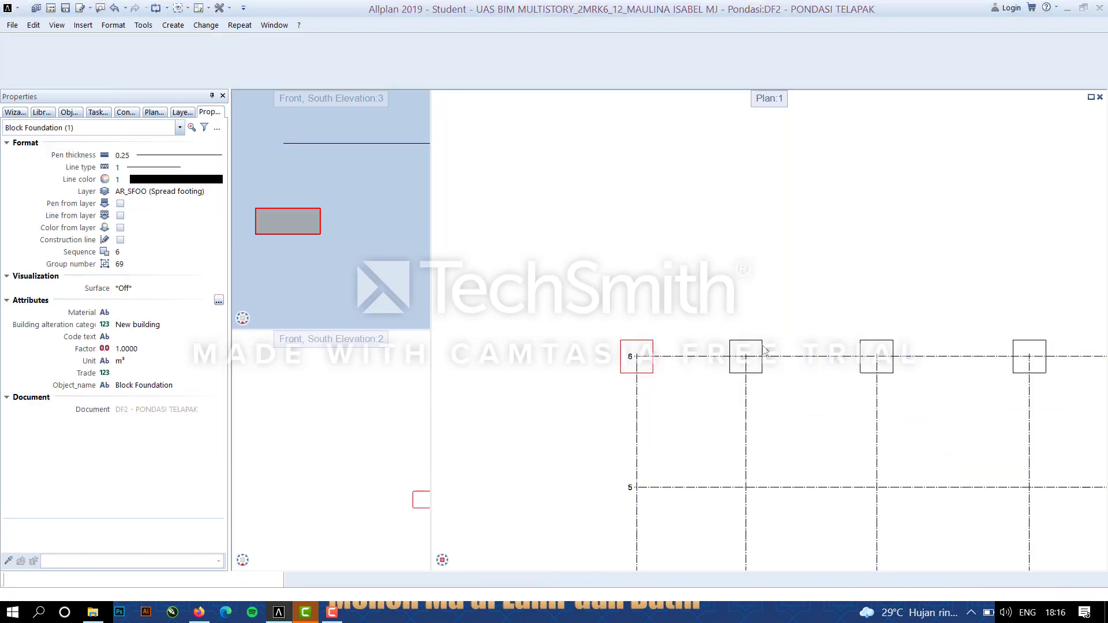
{"action": "left_click", "coordinate": [652, 350], "text": "ctrl"}
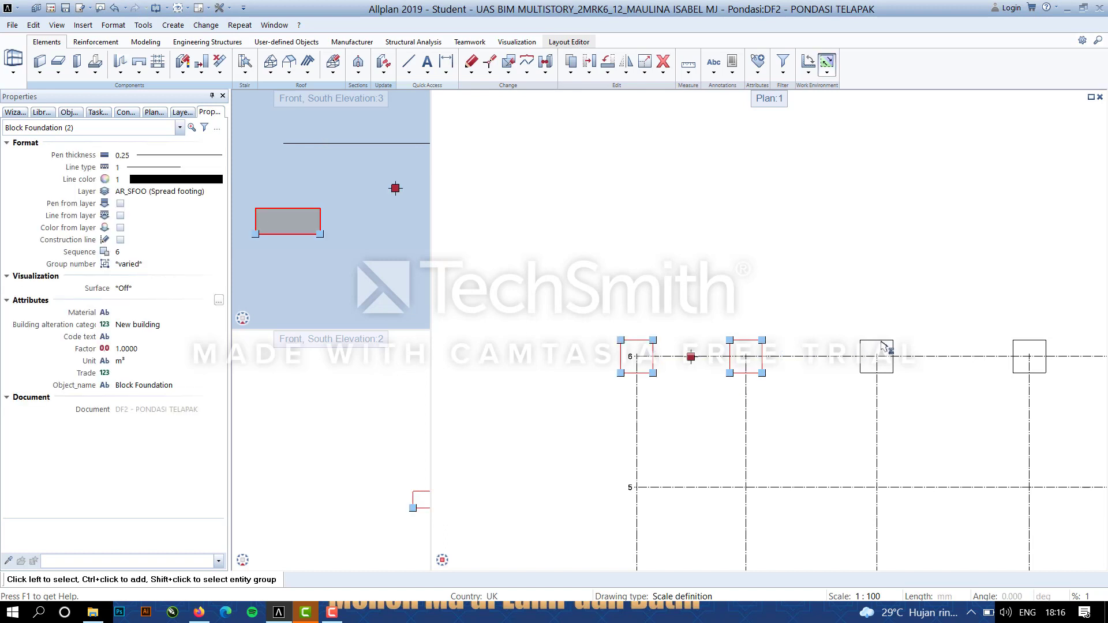
{"action": "left_click", "coordinate": [883, 346], "text": "ctrl"}
{"action": "left_click", "coordinate": [1019, 346], "text": "ctrl"}
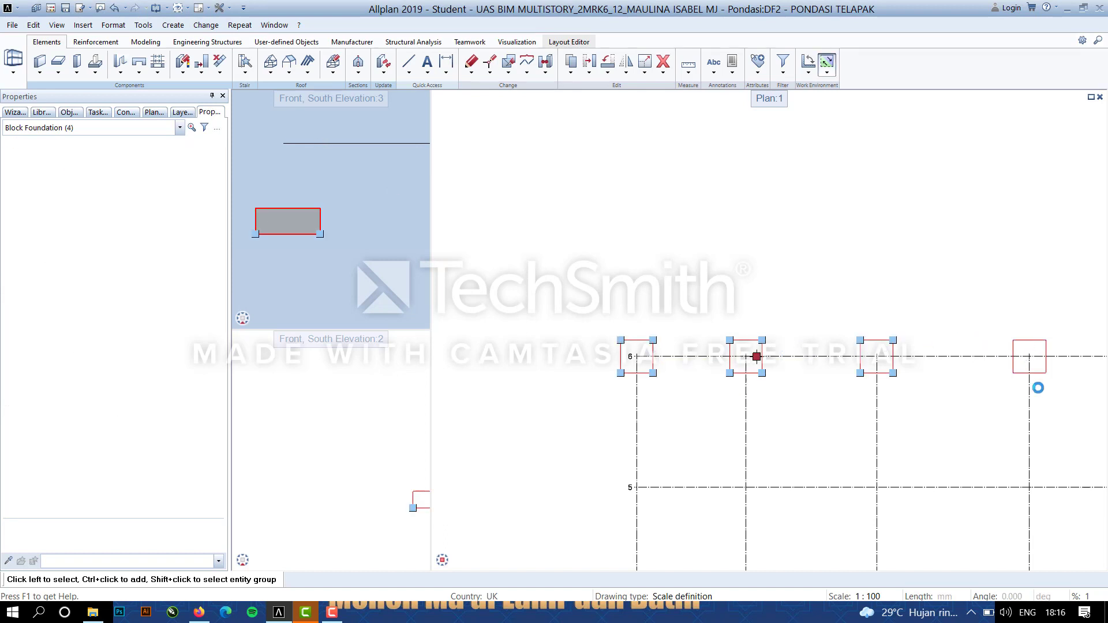
{"action": "middle_click_drag", "start_coordinate": [972, 452], "coordinate": [650, 448]}
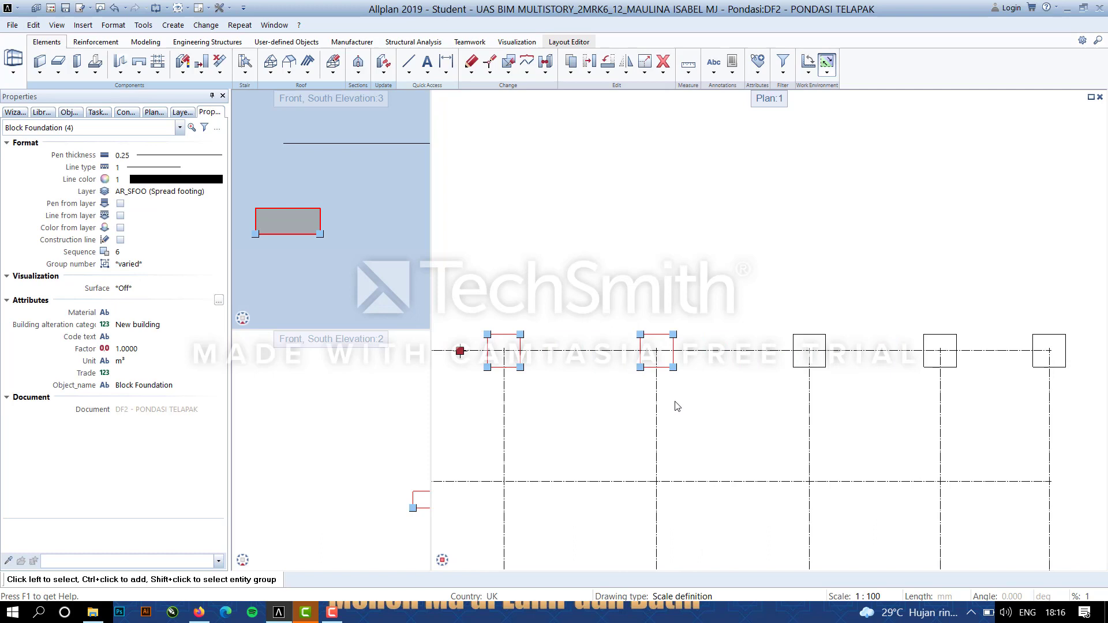
{"action": "left_click", "coordinate": [808, 346], "text": "ctrl"}
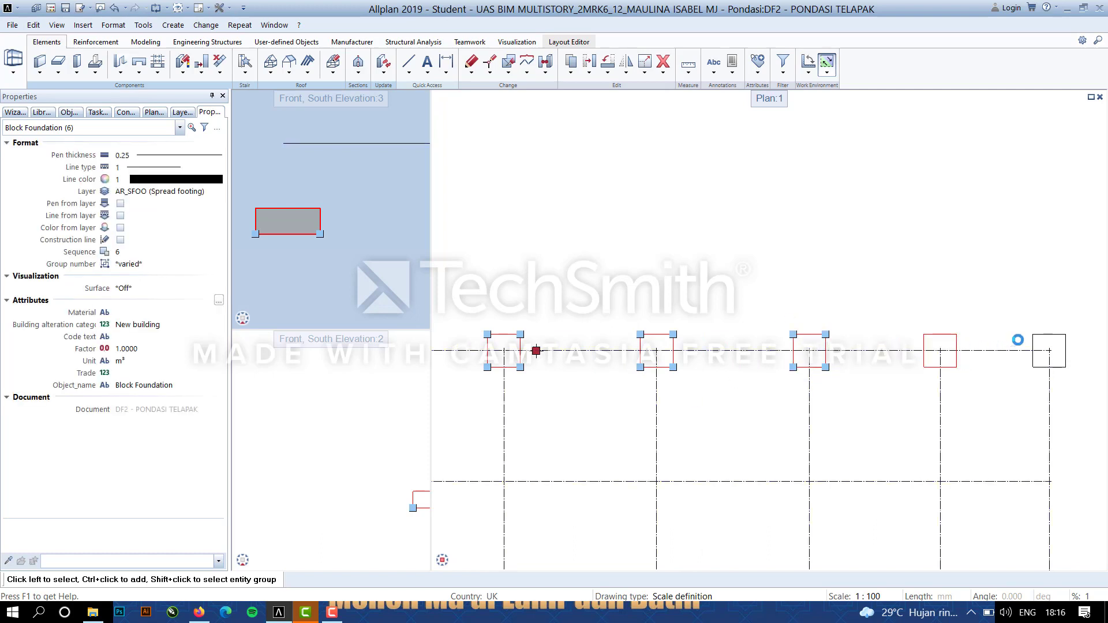
{"action": "left_click", "coordinate": [1034, 346], "text": "ctrl"}
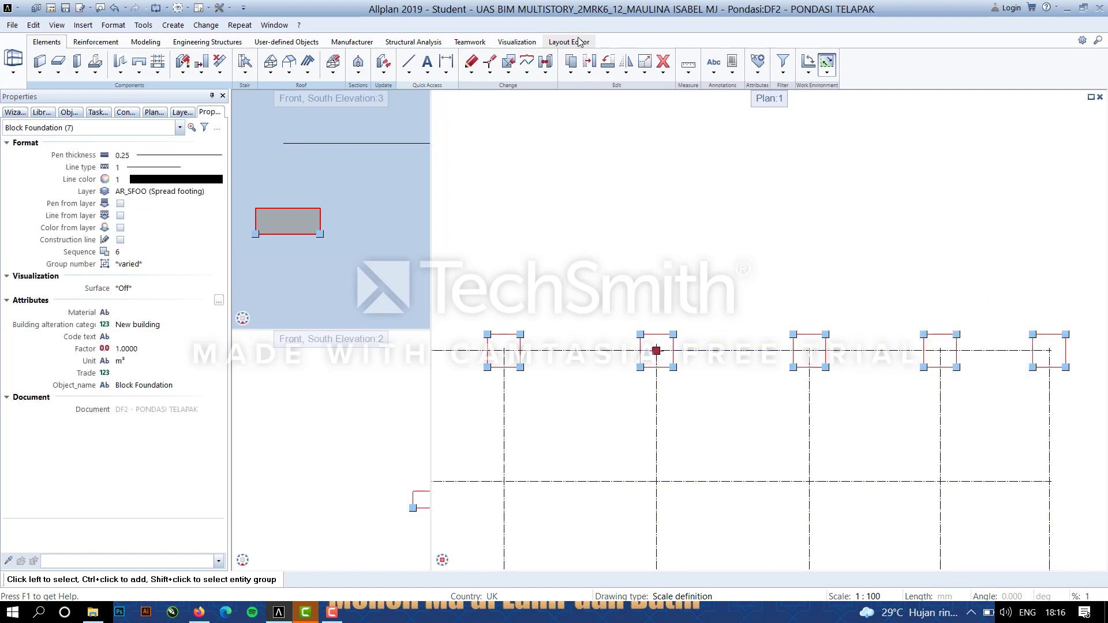
{"action": "left_click", "coordinate": [571, 63]}
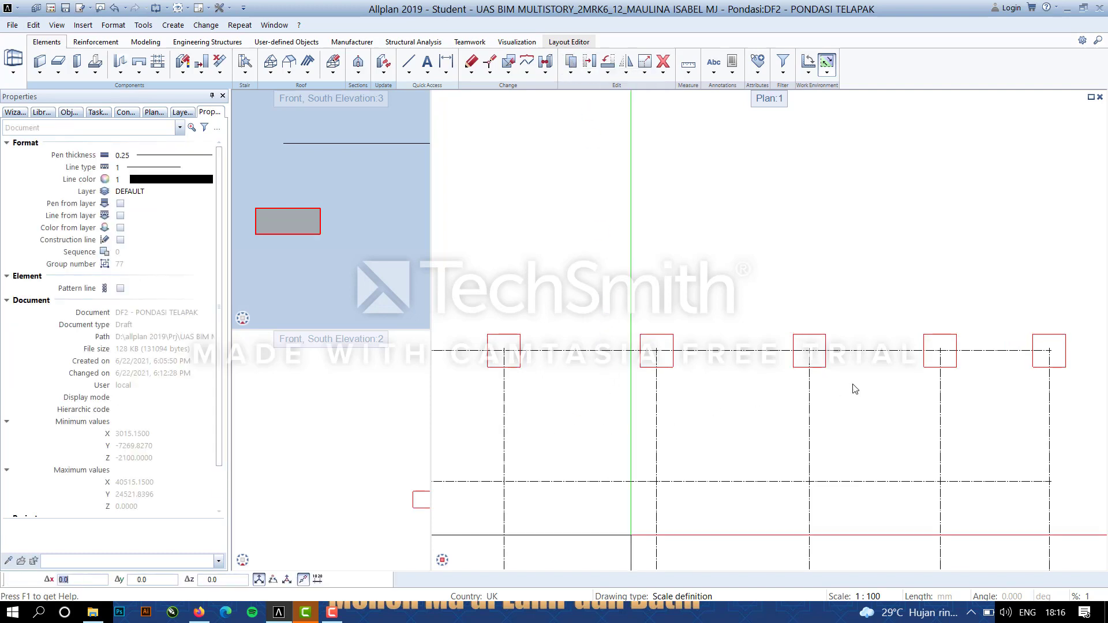
{"action": "scroll", "coordinate": [940, 351], "scroll_direction": "up", "scroll_amount": 5}
{"action": "scroll", "coordinate": [605, 302], "scroll_direction": "up", "scroll_amount": 2}
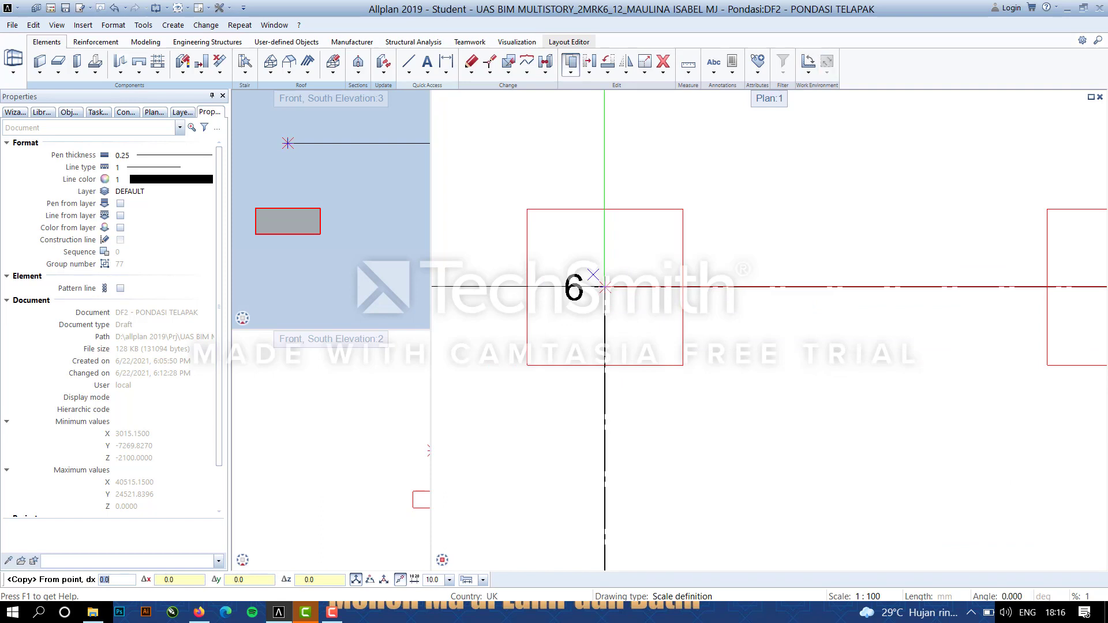
{"action": "left_click", "coordinate": [604, 287]}
{"action": "scroll", "coordinate": [599, 522], "scroll_direction": "down", "scroll_amount": 4}
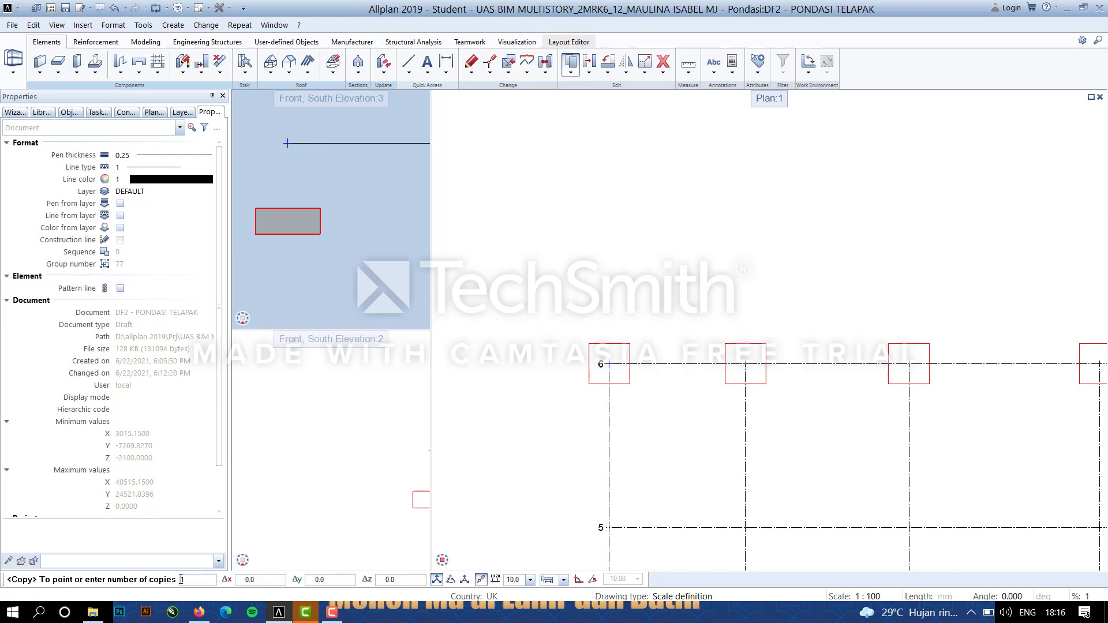
{"action": "type", "text": "4"}
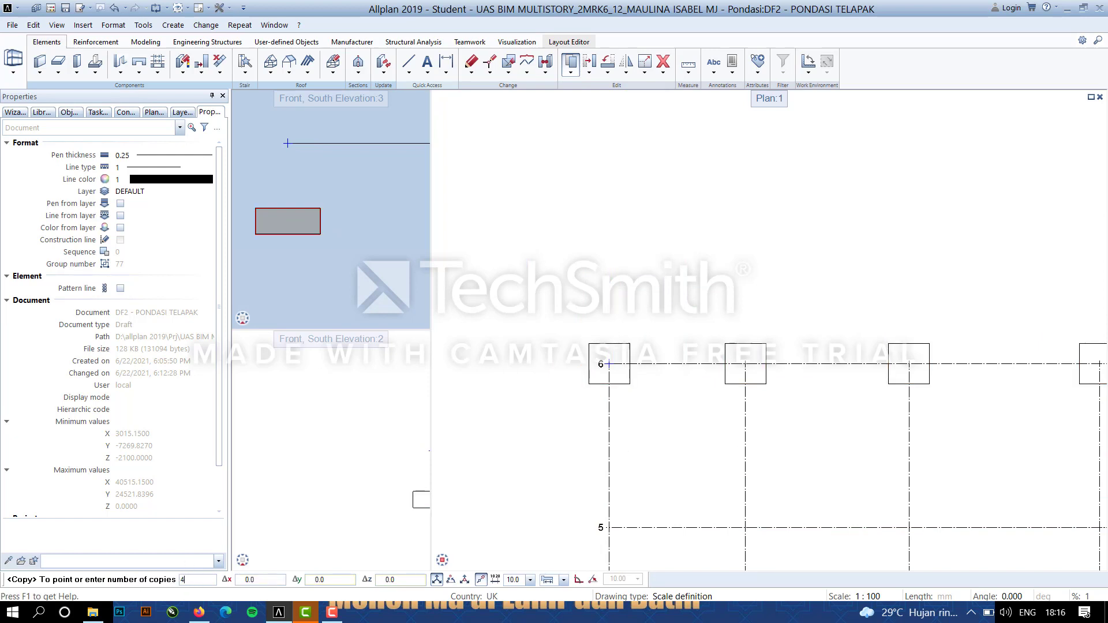
{"action": "key", "text": "Return"}
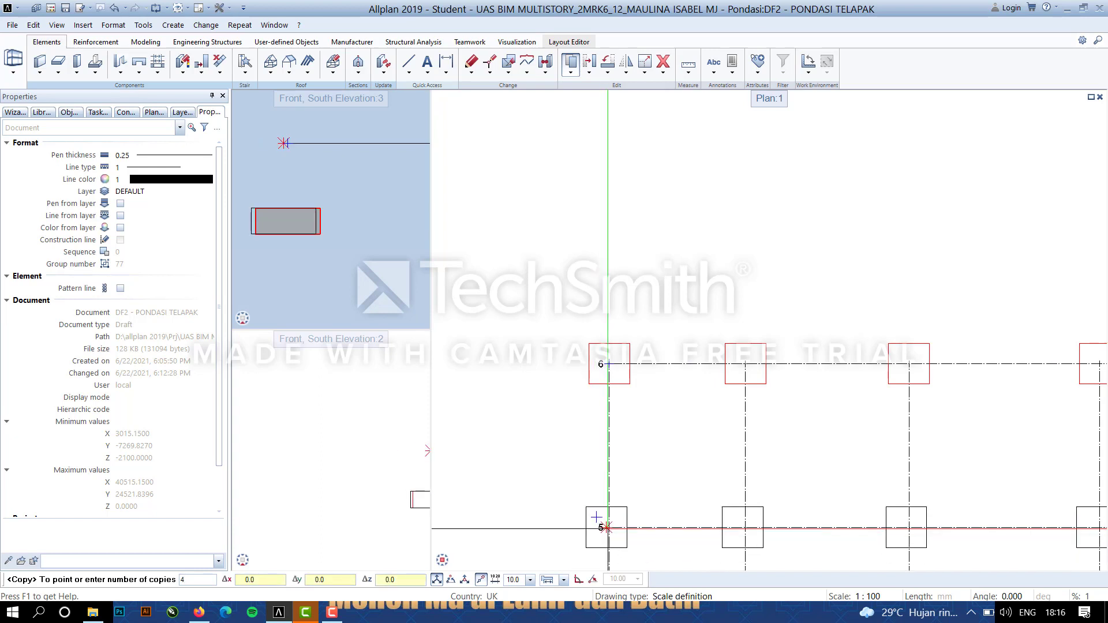
{"action": "scroll", "coordinate": [607, 527], "scroll_direction": "up", "scroll_amount": 4}
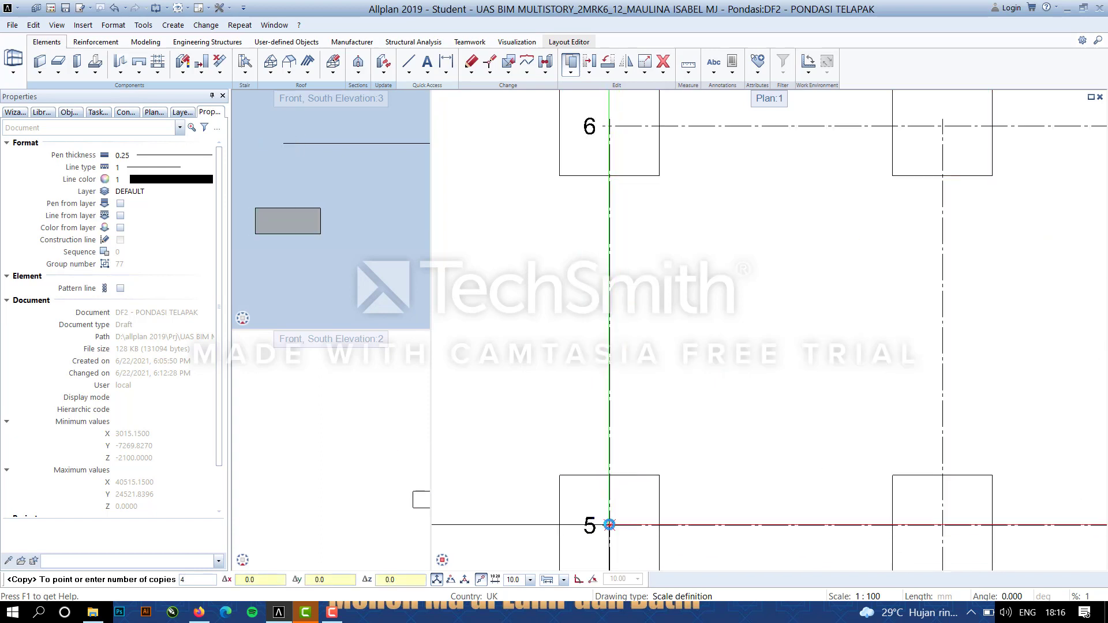
{"action": "key", "text": "Escape"}
Review the copied block foundation rows on axes 5 to 2 and clear the selection.
{"action": "scroll", "coordinate": [835, 339], "scroll_direction": "down", "scroll_amount": 6}
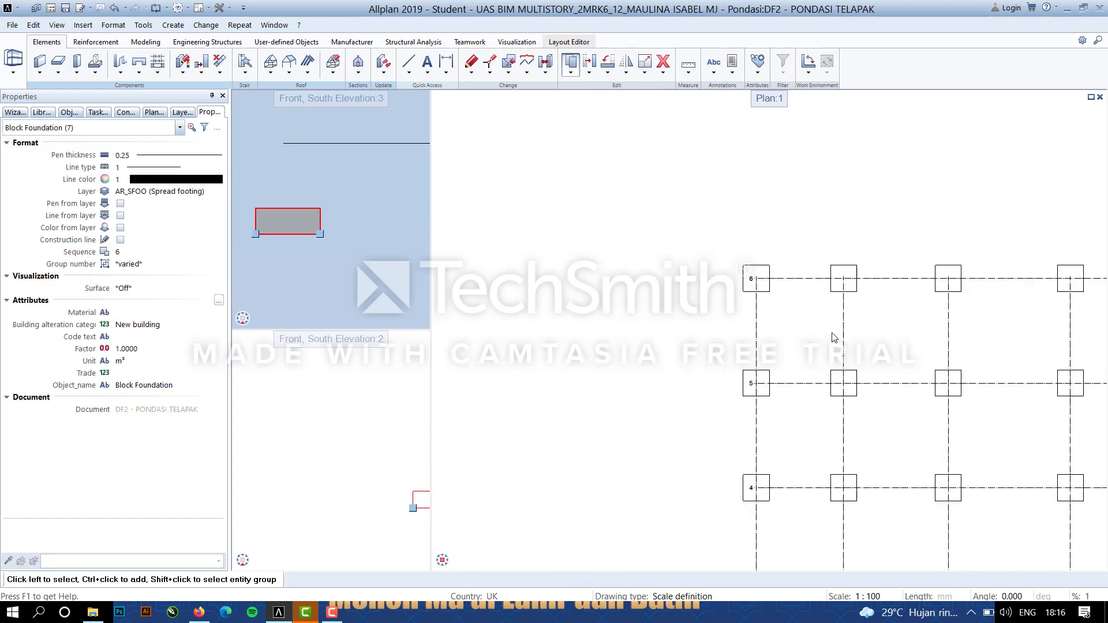
{"action": "scroll", "coordinate": [835, 338], "scroll_direction": "down", "scroll_amount": 6}
{"action": "middle_click_drag", "start_coordinate": [936, 420], "coordinate": [721, 364]}
{"action": "scroll", "coordinate": [663, 346], "scroll_direction": "up", "scroll_amount": 5}
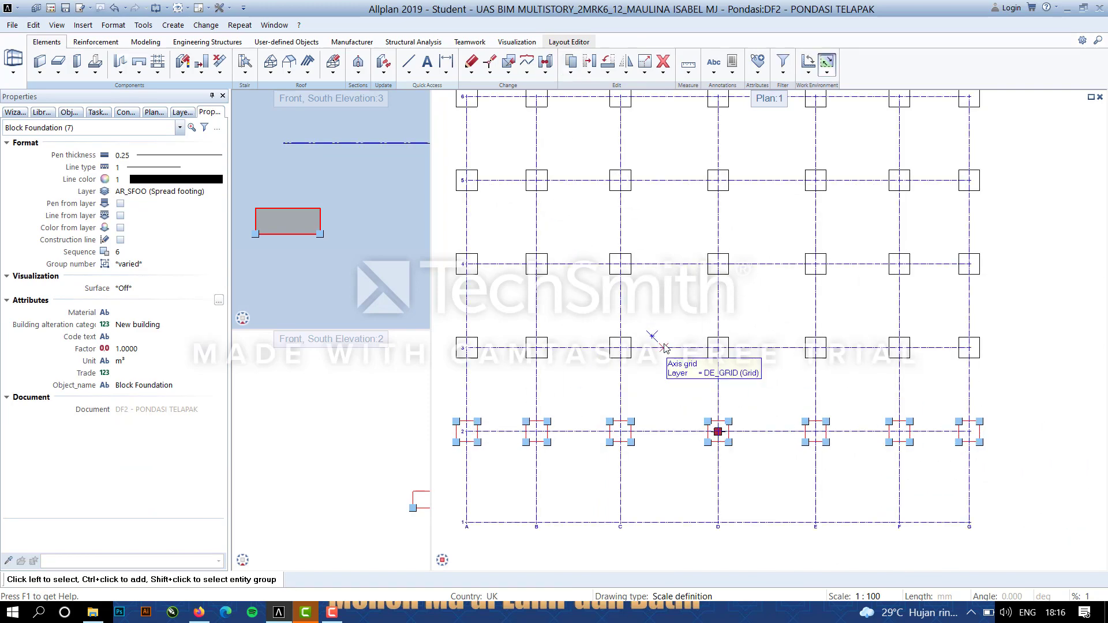
{"action": "scroll", "coordinate": [664, 346], "scroll_direction": "down", "scroll_amount": 3}
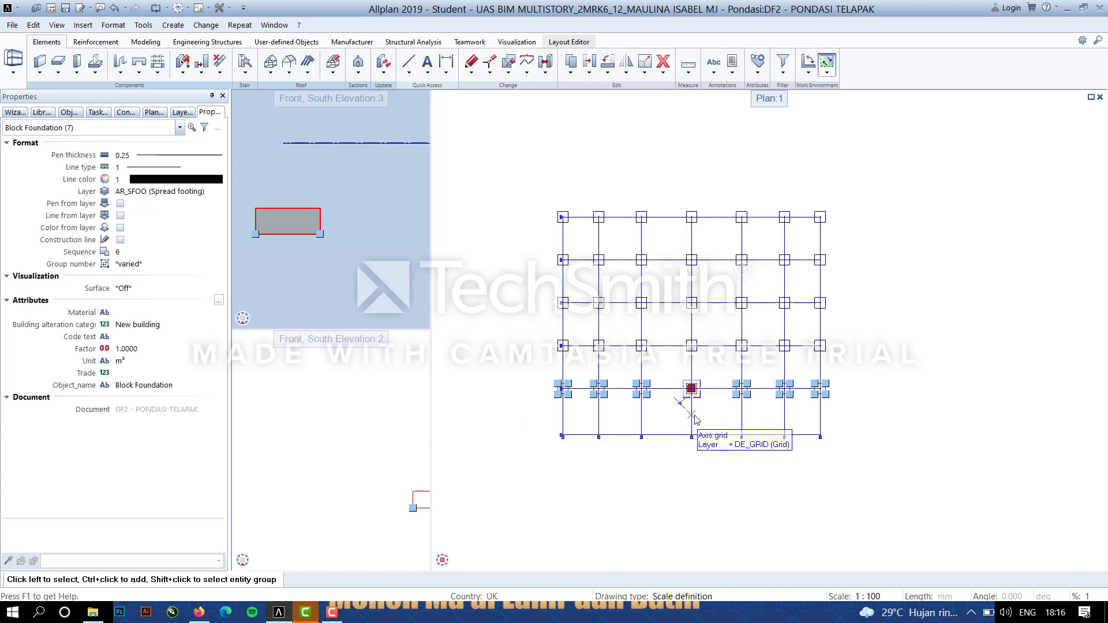
{"action": "key", "text": "Escape"}
Copy the axis 2 block foundations at C, D and E onto axis 1, from intersection C-2 to C-1.
{"action": "scroll", "coordinate": [652, 391], "scroll_direction": "up", "scroll_amount": 6}
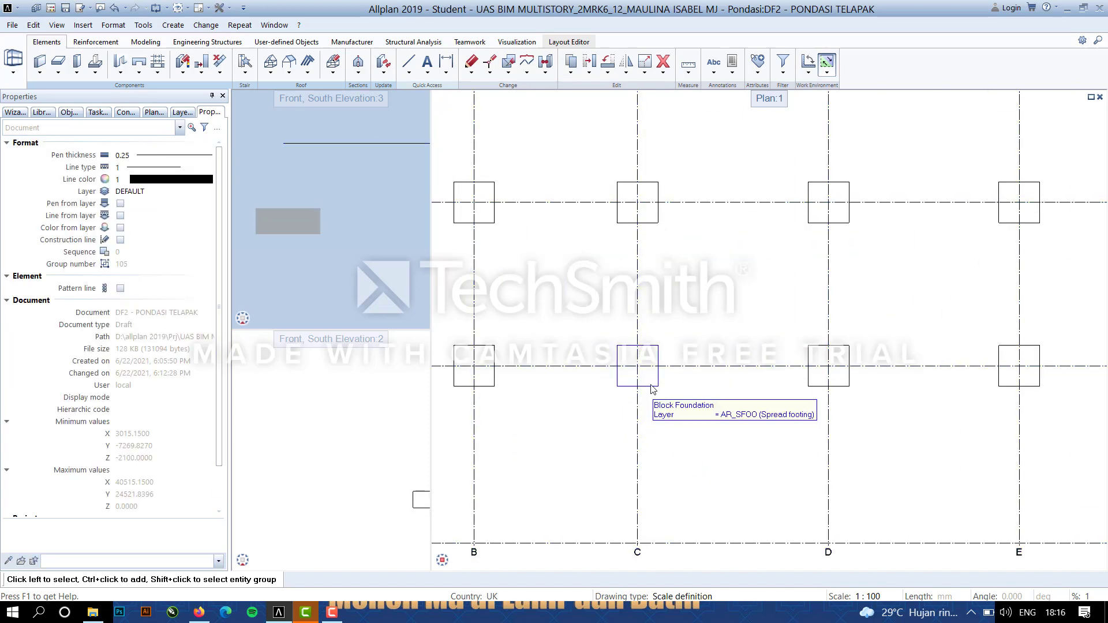
{"action": "left_click", "coordinate": [654, 386]}
{"action": "left_click", "coordinate": [848, 386], "text": "ctrl"}
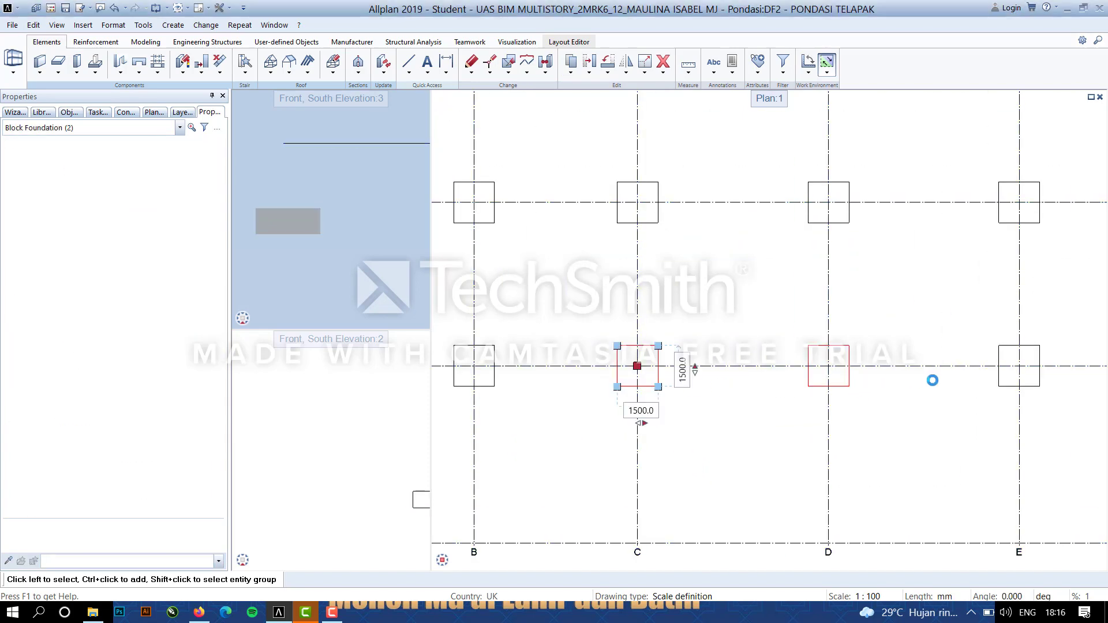
{"action": "left_click", "coordinate": [1039, 390], "text": "ctrl"}
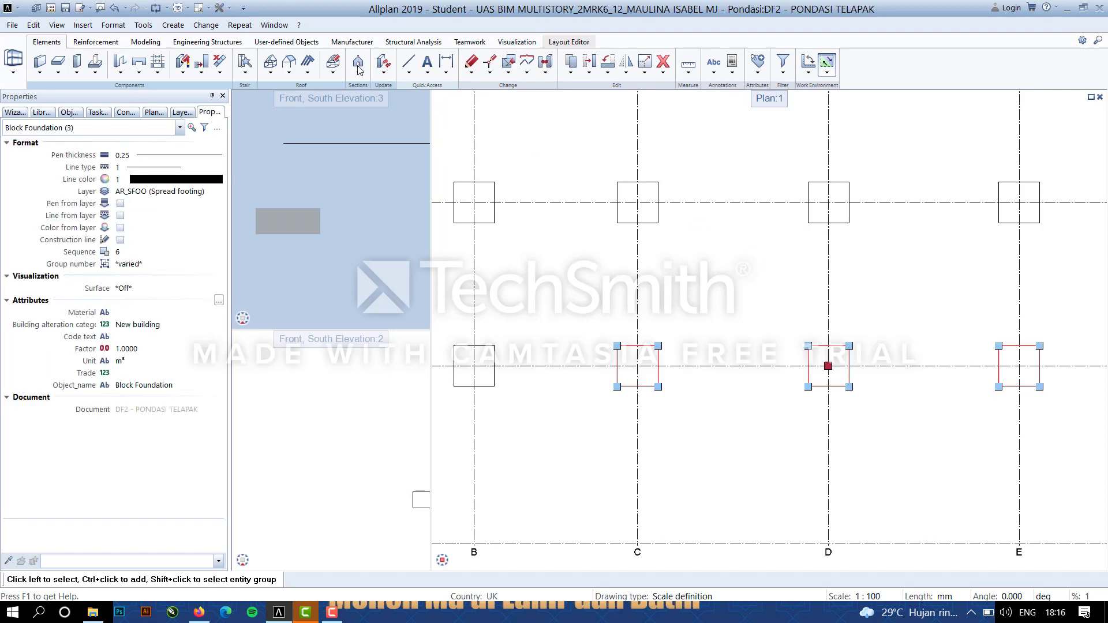
{"action": "left_click", "coordinate": [573, 62]}
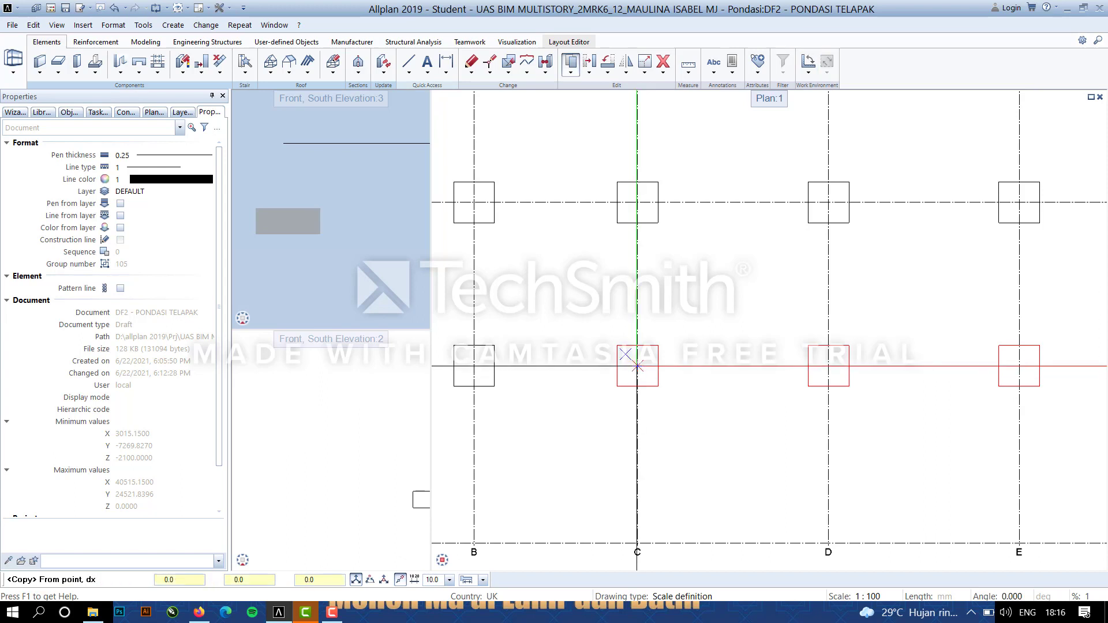
{"action": "left_click", "coordinate": [637, 366]}
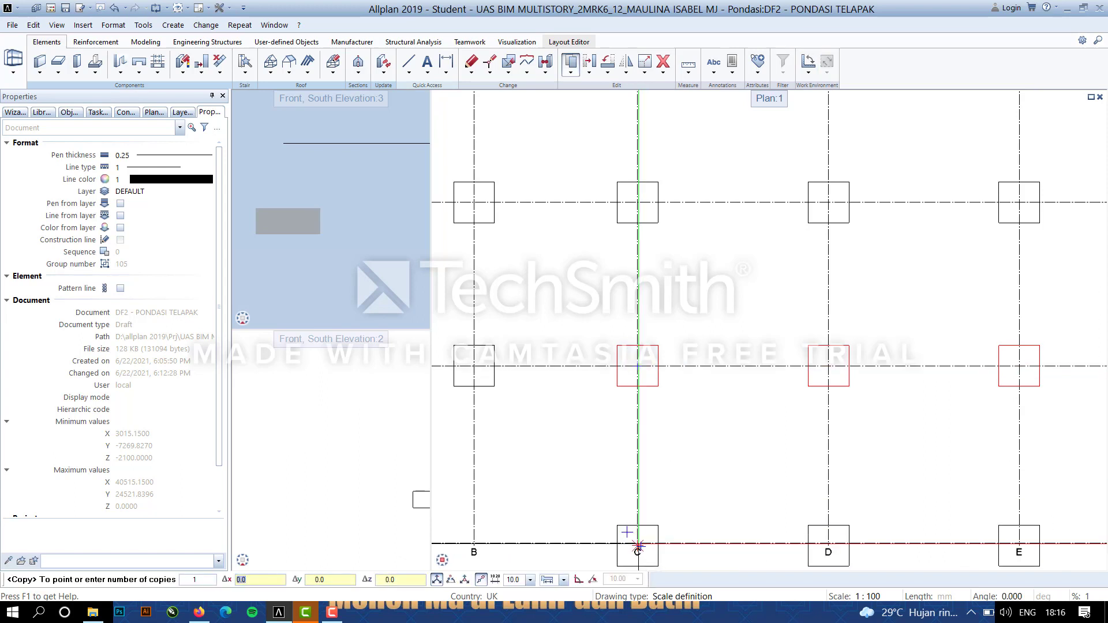
{"action": "scroll", "coordinate": [641, 546], "scroll_direction": "up", "scroll_amount": 5}
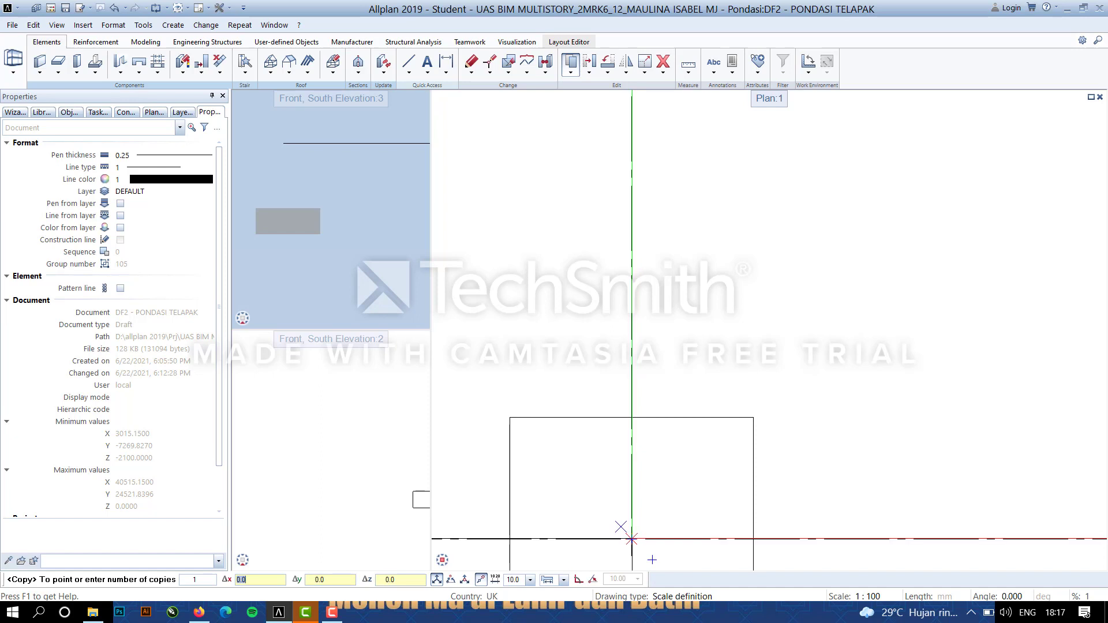
{"action": "left_click", "coordinate": [632, 539]}
{"action": "scroll", "coordinate": [779, 362], "scroll_direction": "down", "scroll_amount": 5}
{"action": "scroll", "coordinate": [814, 336], "scroll_direction": "down", "scroll_amount": 6}
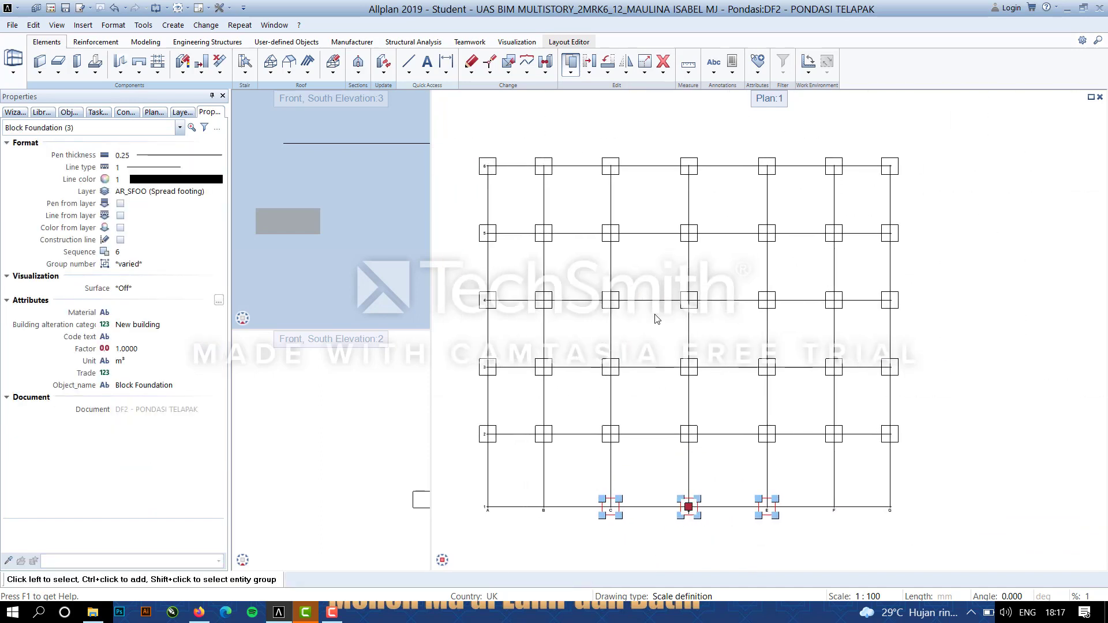
{"action": "scroll", "coordinate": [664, 300], "scroll_direction": "down", "scroll_amount": 1}
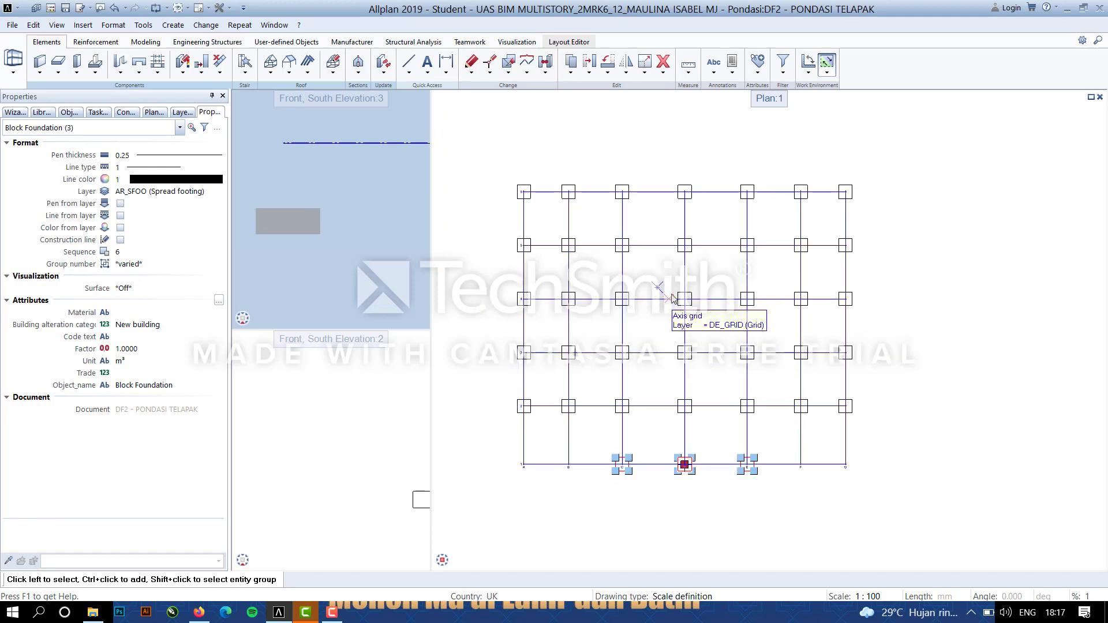
Make drawing file 3, KOLOM PEDESTAL, the current file under FOUNDATION in the building structure.
{"action": "left_click", "coordinate": [531, 146]}
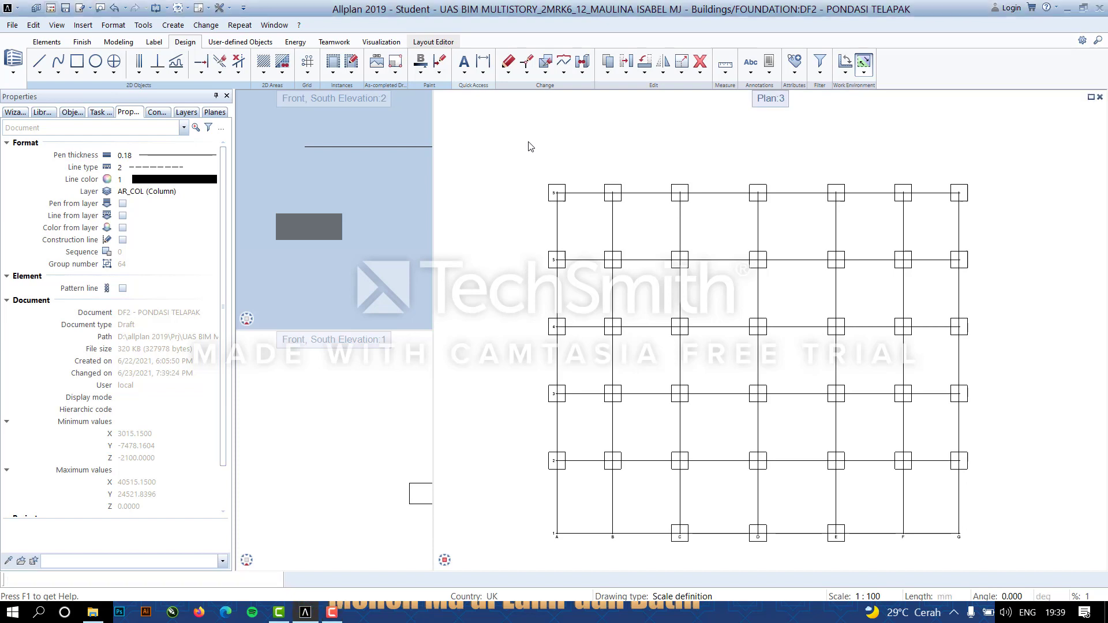
{"action": "key", "text": "F2"}
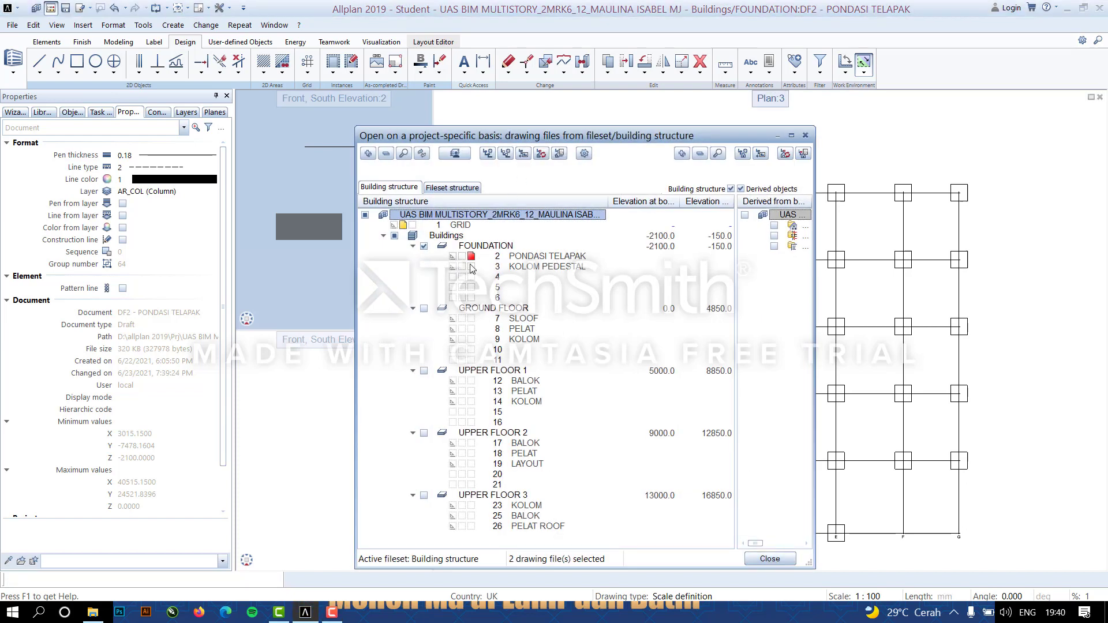
{"action": "left_click", "coordinate": [471, 267]}
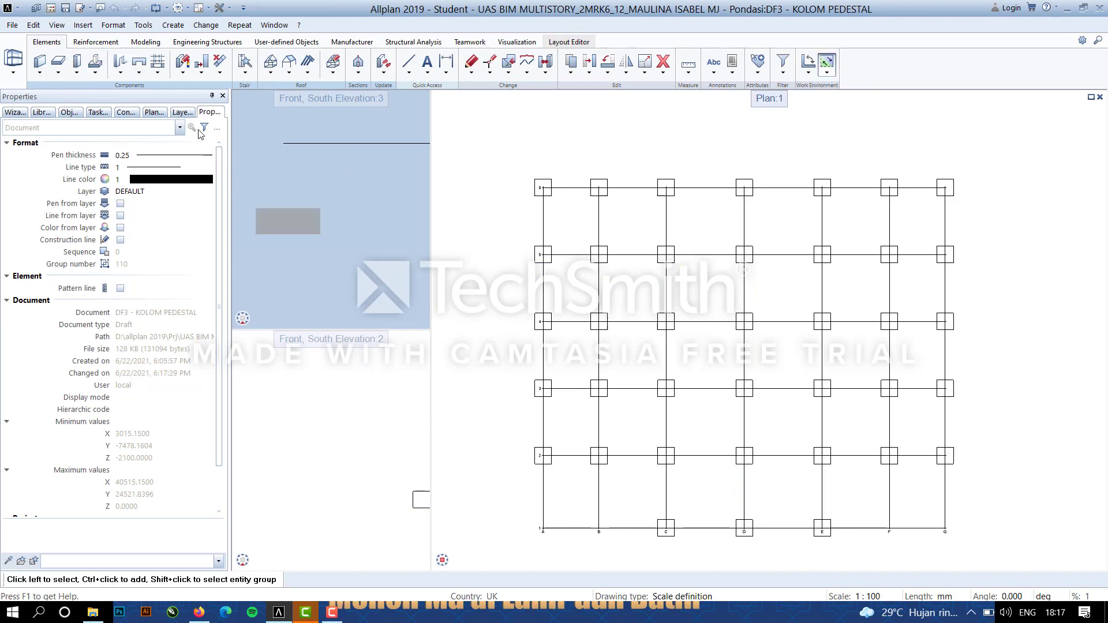
Start a Column and assign its height to the planes Top level F and Bottom level F.
{"action": "left_click", "coordinate": [78, 62]}
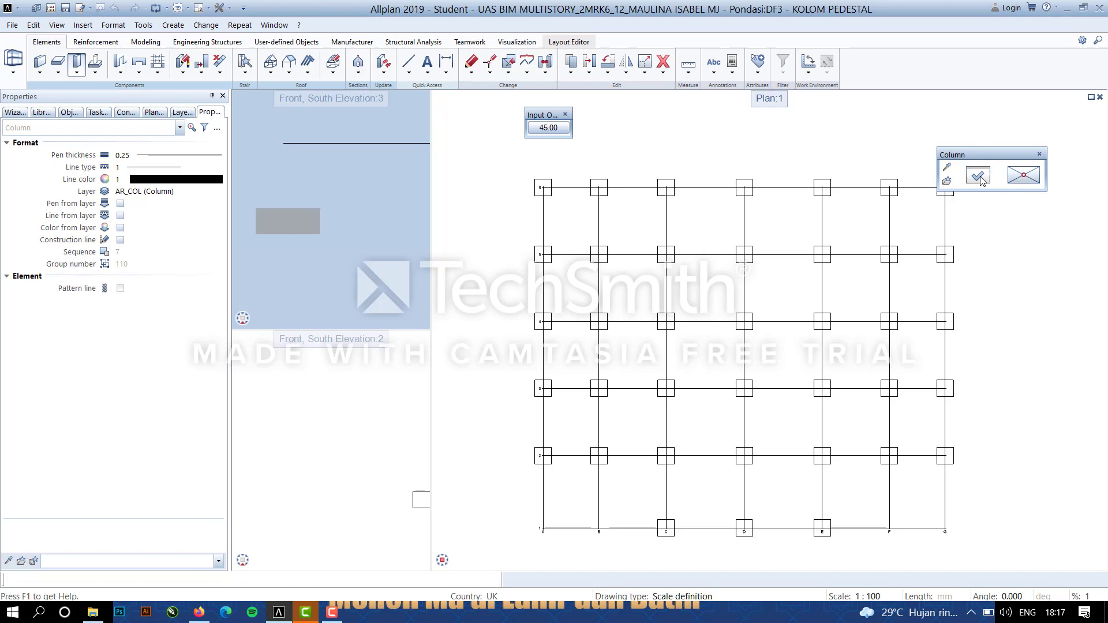
{"action": "left_click", "coordinate": [977, 177]}
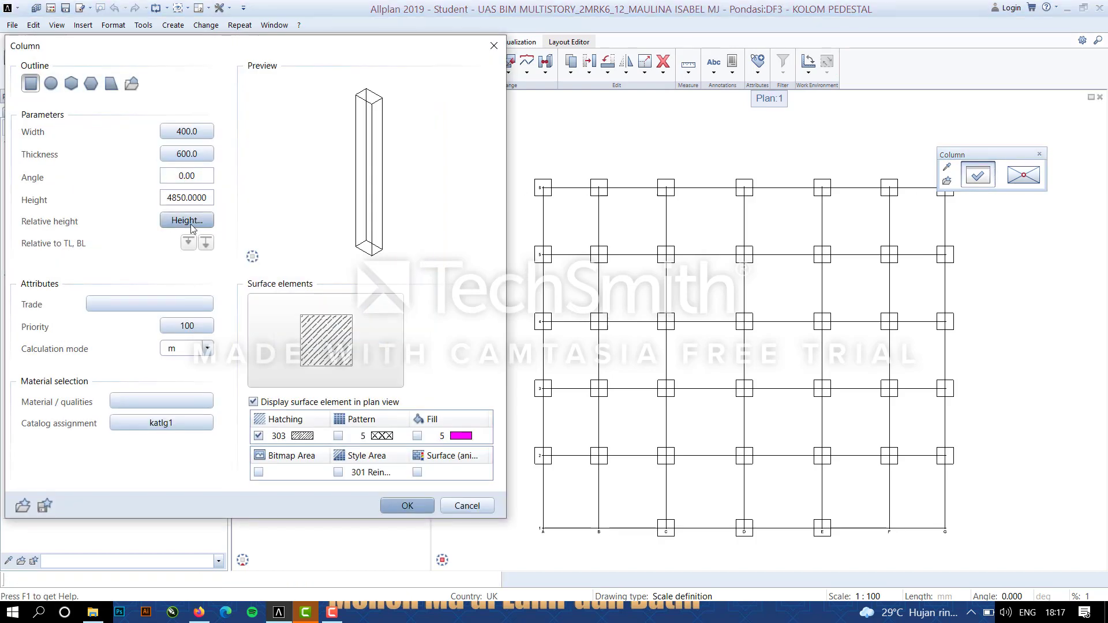
{"action": "left_click", "coordinate": [187, 221]}
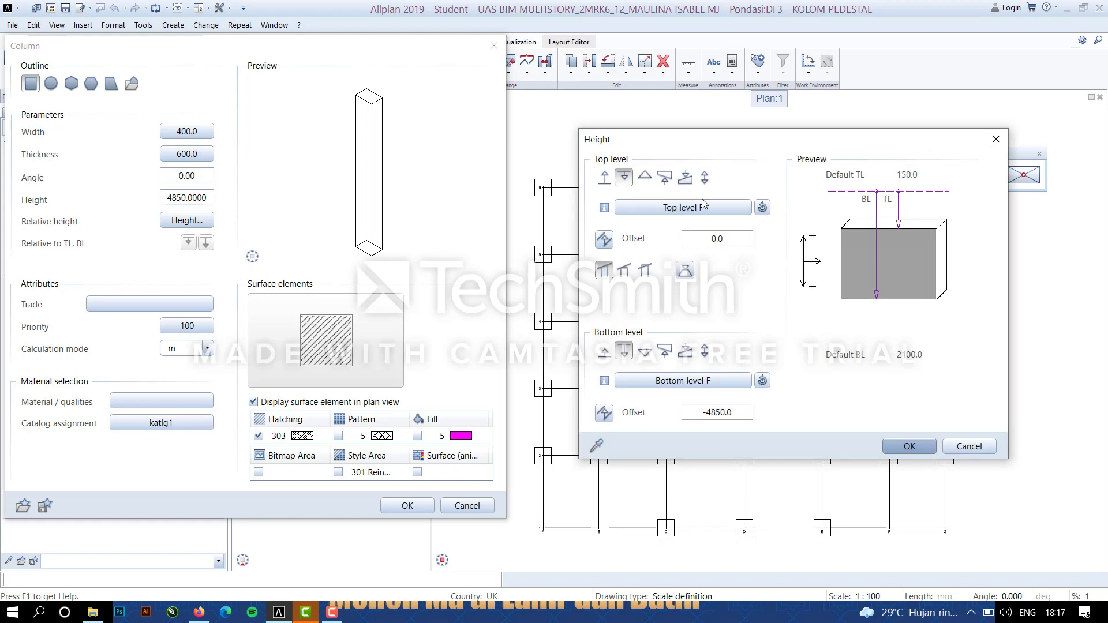
{"action": "left_click", "coordinate": [693, 213]}
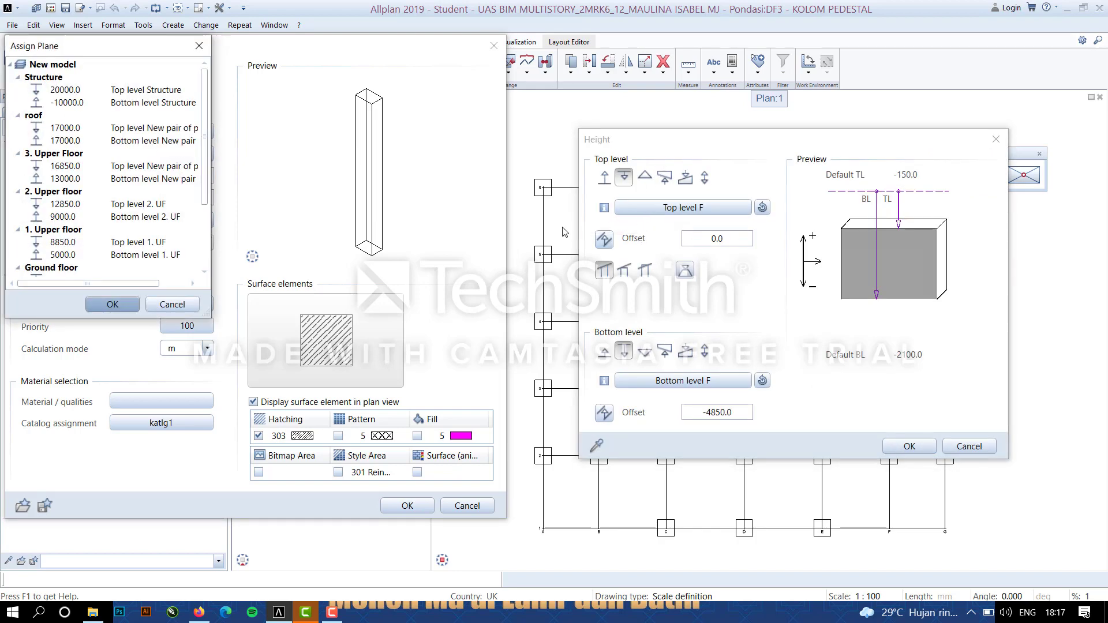
{"action": "scroll", "coordinate": [93, 225], "scroll_direction": "down", "scroll_amount": 3}
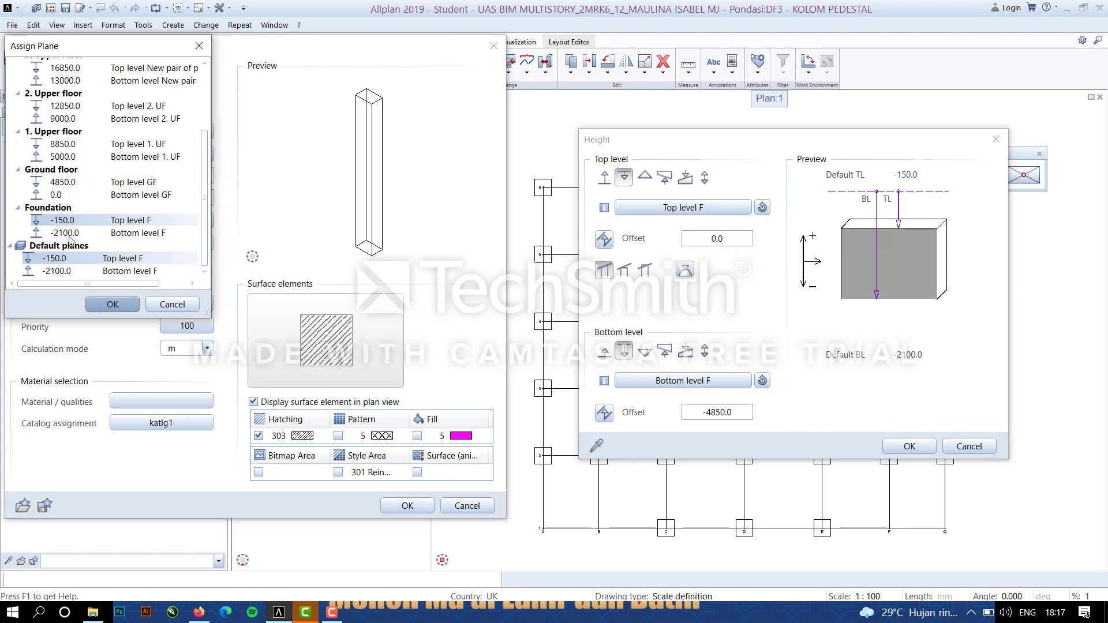
{"action": "left_click", "coordinate": [111, 304]}
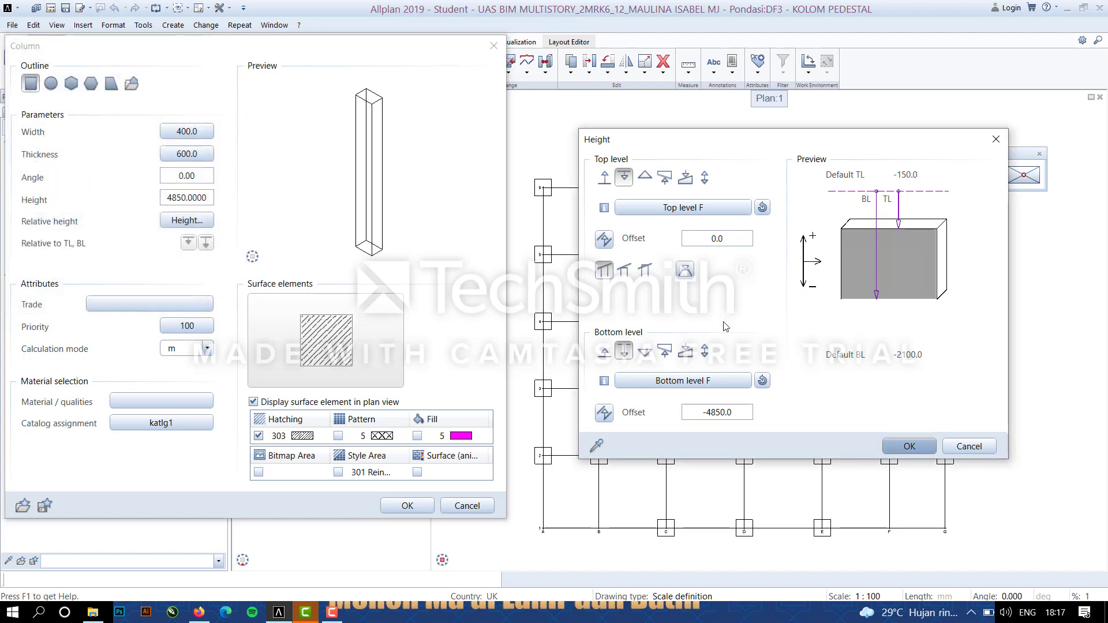
{"action": "left_click", "coordinate": [694, 382]}
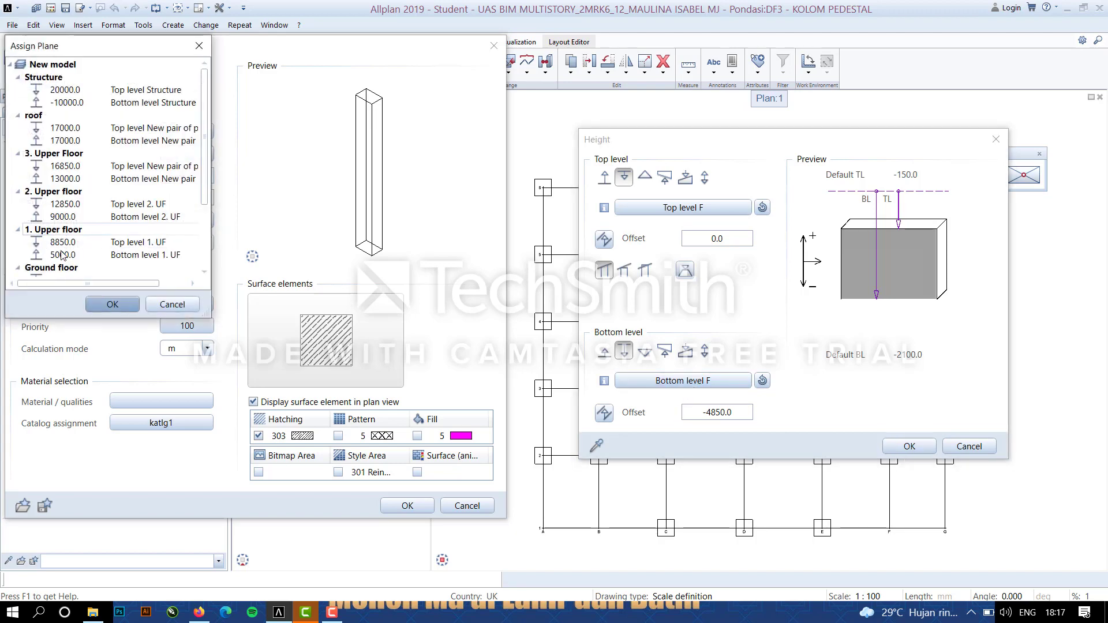
{"action": "scroll", "coordinate": [71, 247], "scroll_direction": "down", "scroll_amount": 3}
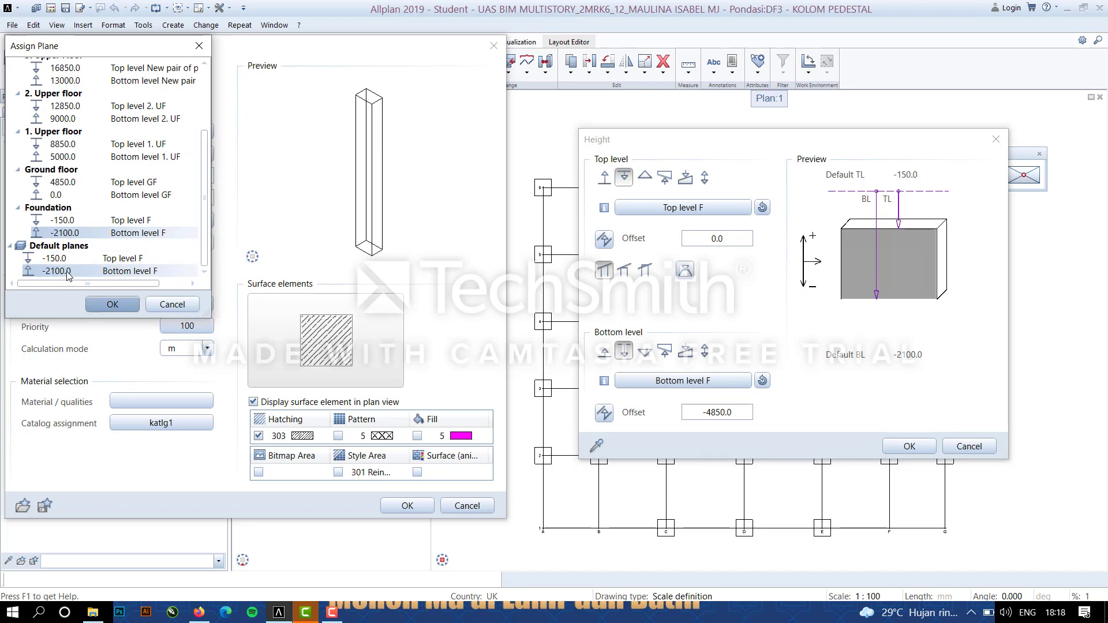
{"action": "left_click", "coordinate": [112, 304]}
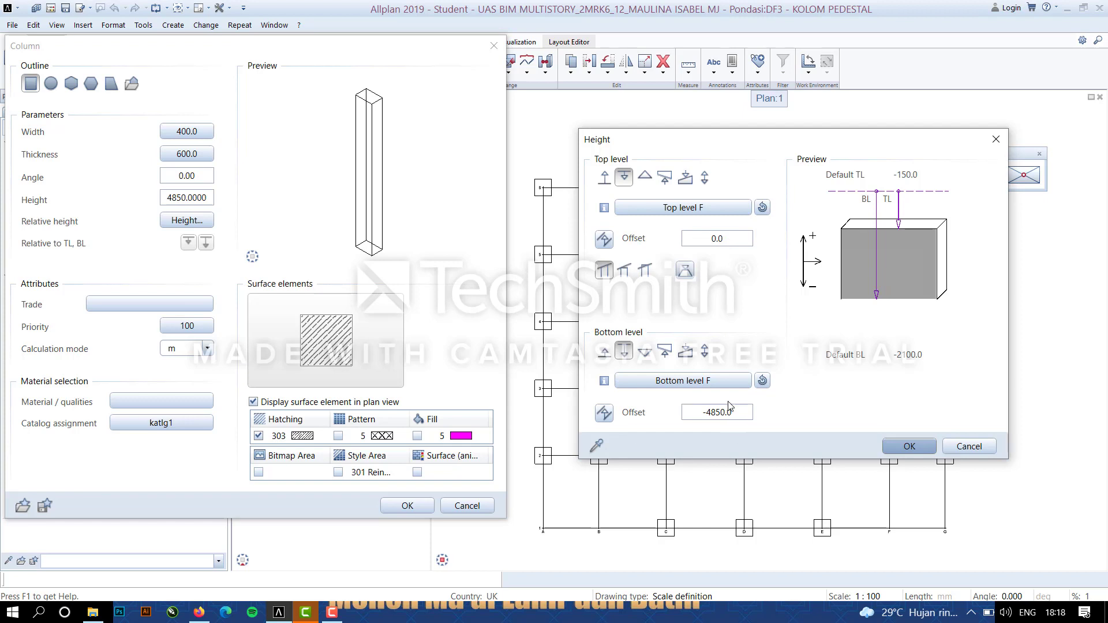
Set the column's top level offset to 1350 and bottom level offset to 0, and accept the column properties.
{"action": "left_click", "coordinate": [730, 237]}
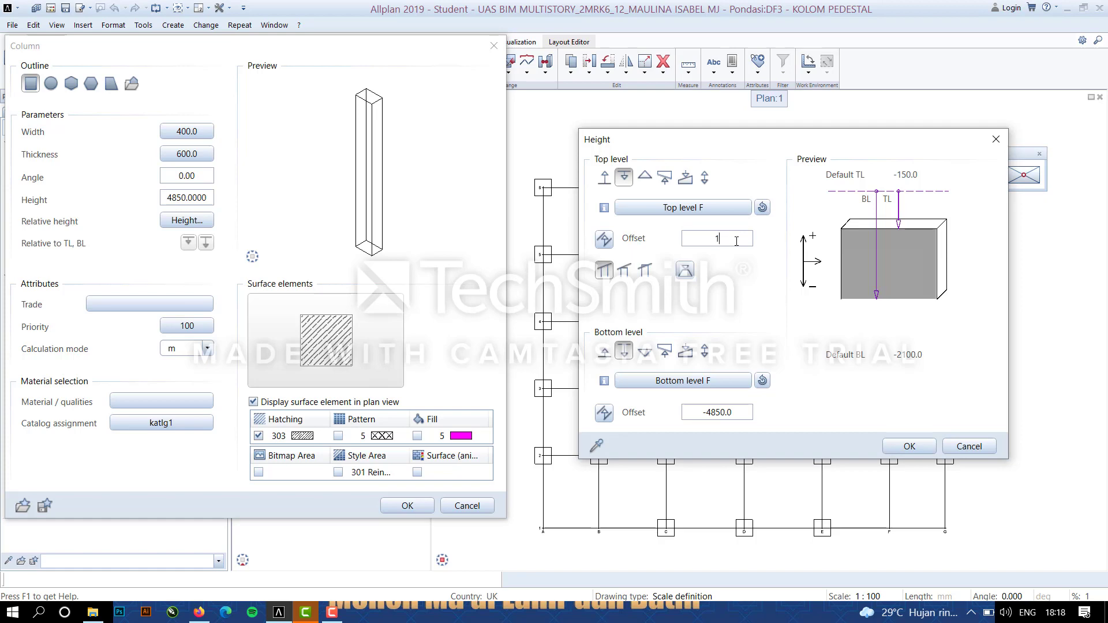
{"action": "left_click", "coordinate": [909, 448]}
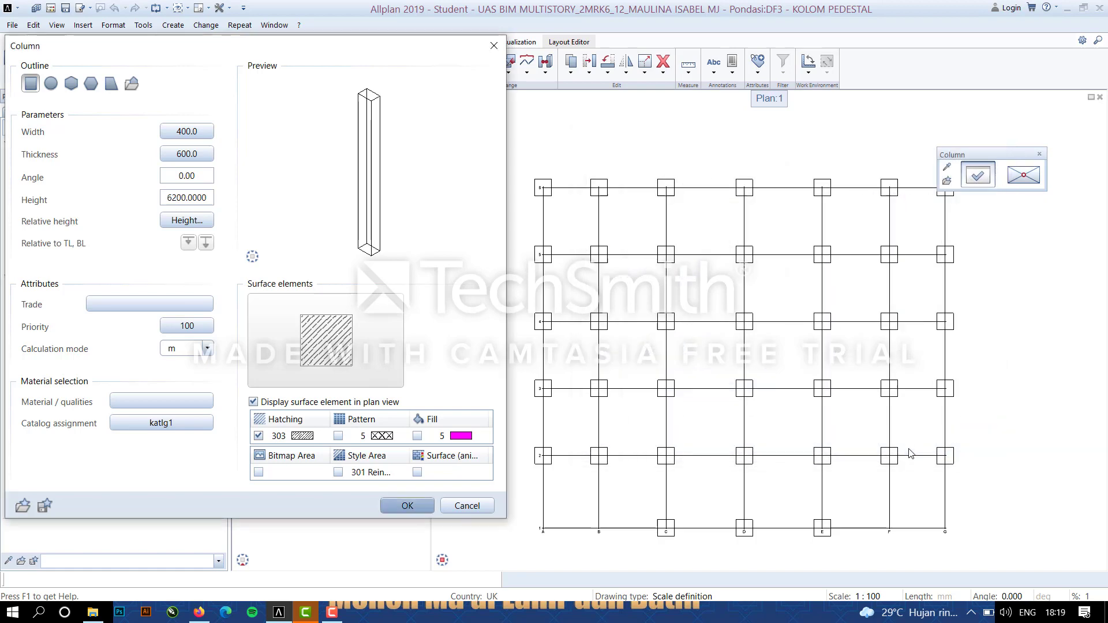
{"action": "double_click", "coordinate": [179, 198]}
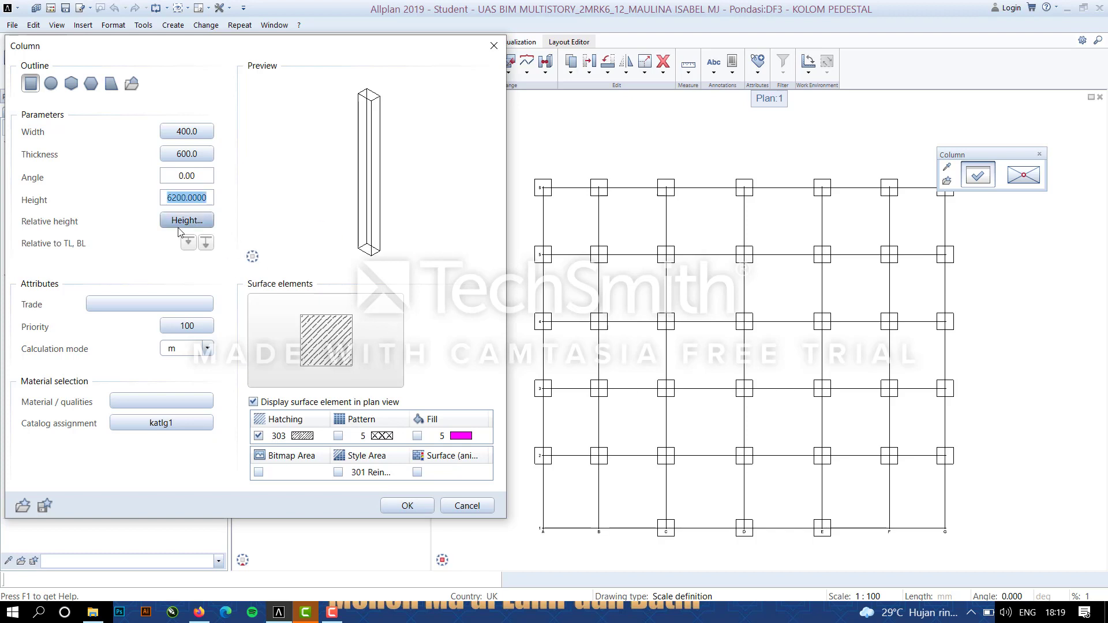
{"action": "double_click", "coordinate": [713, 413]}
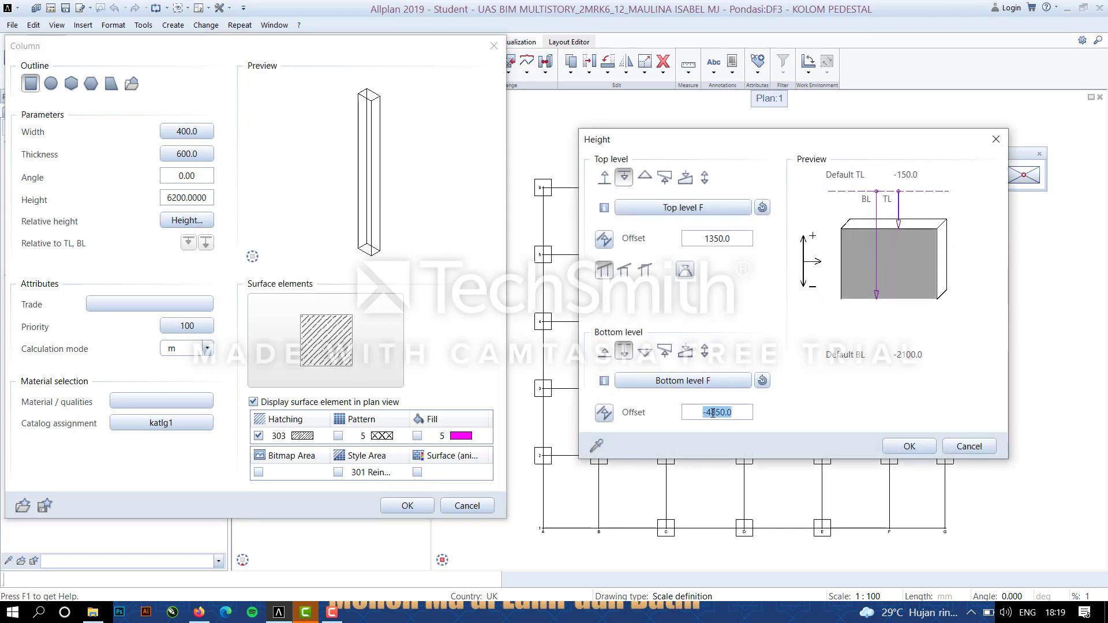
{"action": "left_click", "coordinate": [909, 447]}
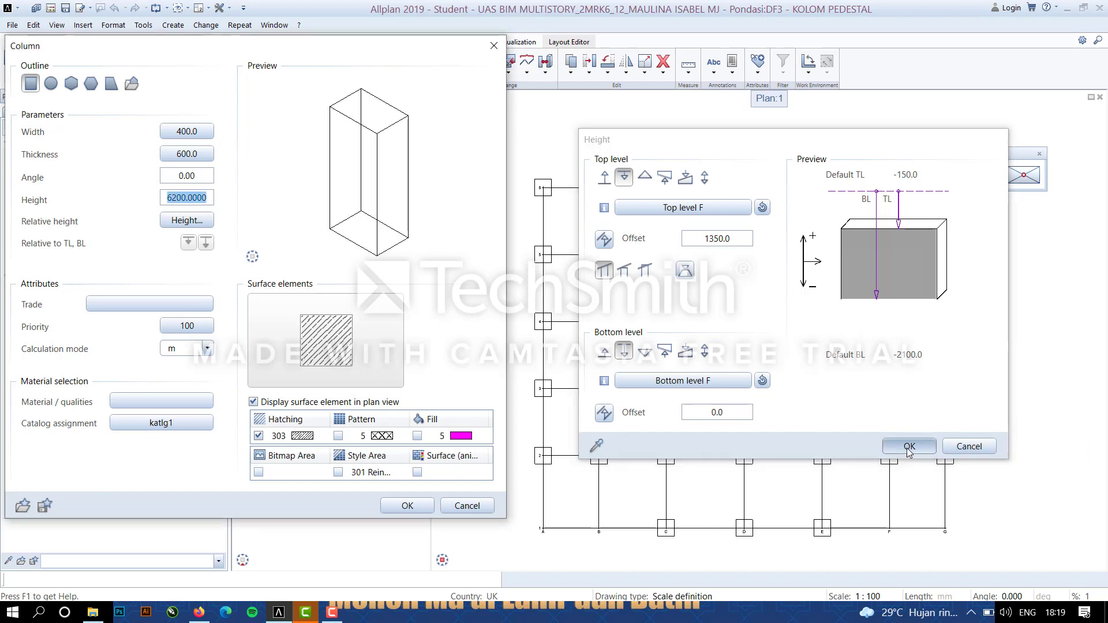
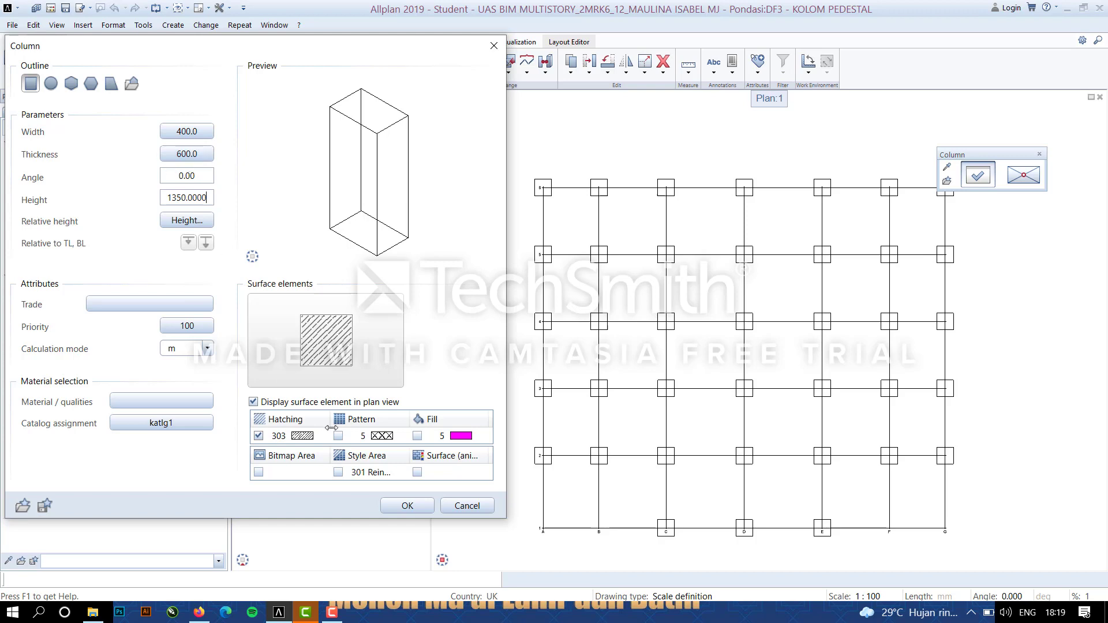
{"action": "left_click", "coordinate": [407, 506]}
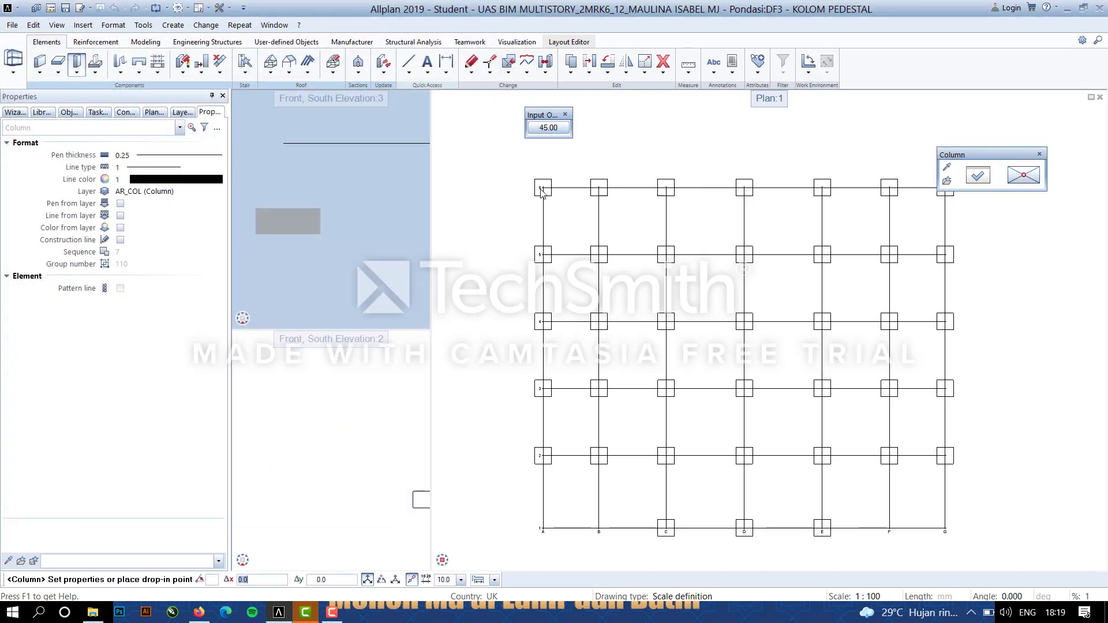
Place the pedestal column centred on grid intersection A-6 and end the Column command.
{"action": "scroll", "coordinate": [541, 191], "scroll_direction": "up", "scroll_amount": 5}
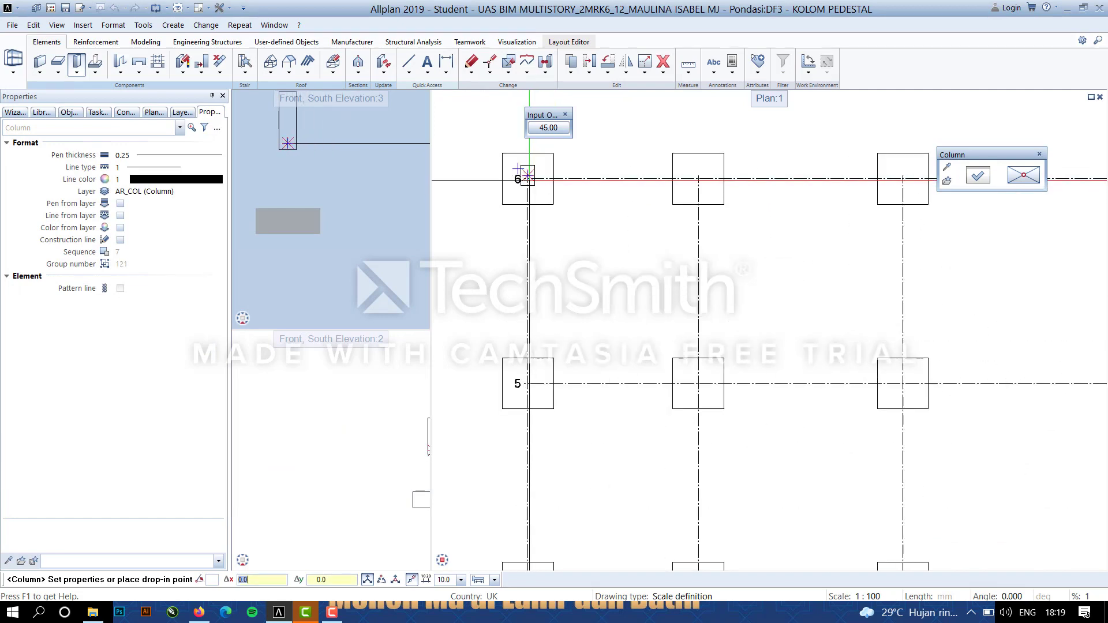
{"action": "scroll", "coordinate": [526, 171], "scroll_direction": "up", "scroll_amount": 6}
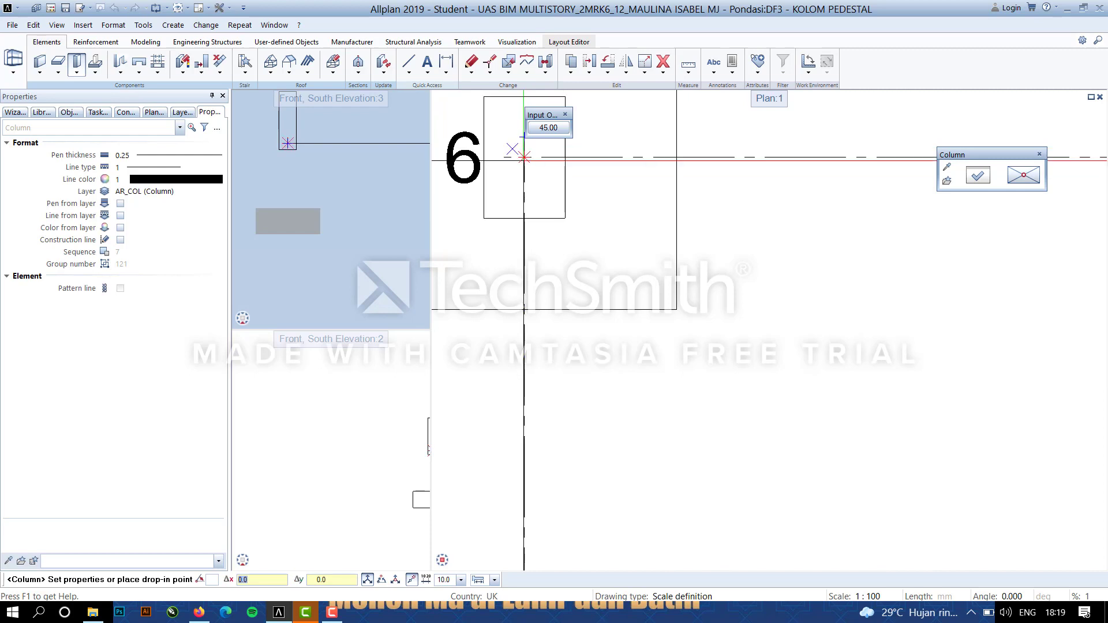
{"action": "left_click", "coordinate": [524, 157]}
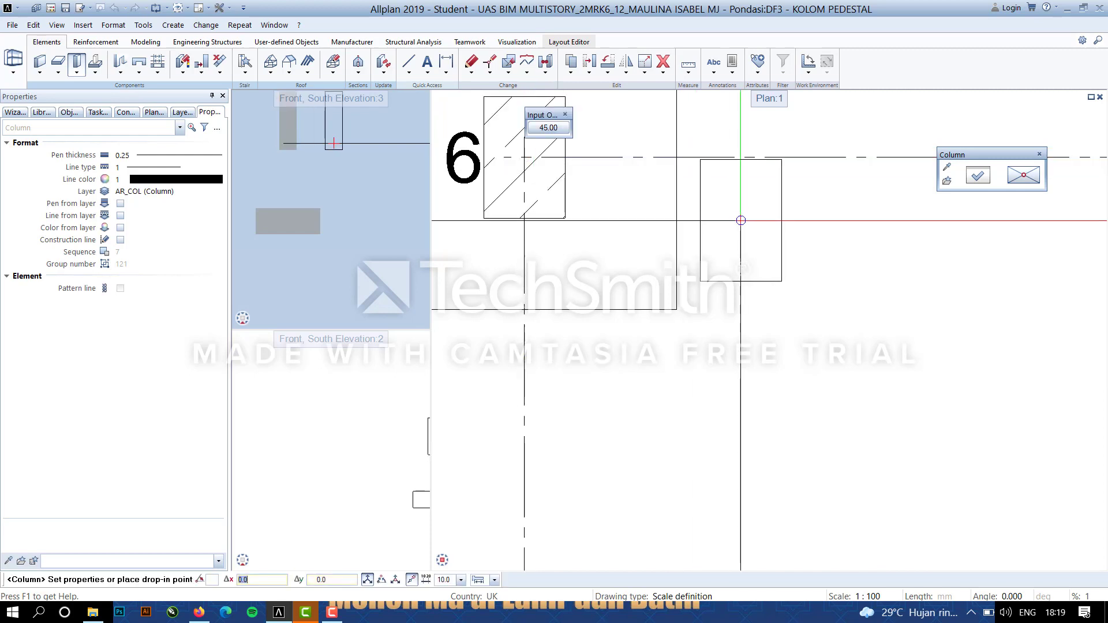
{"action": "key", "text": "Escape"}
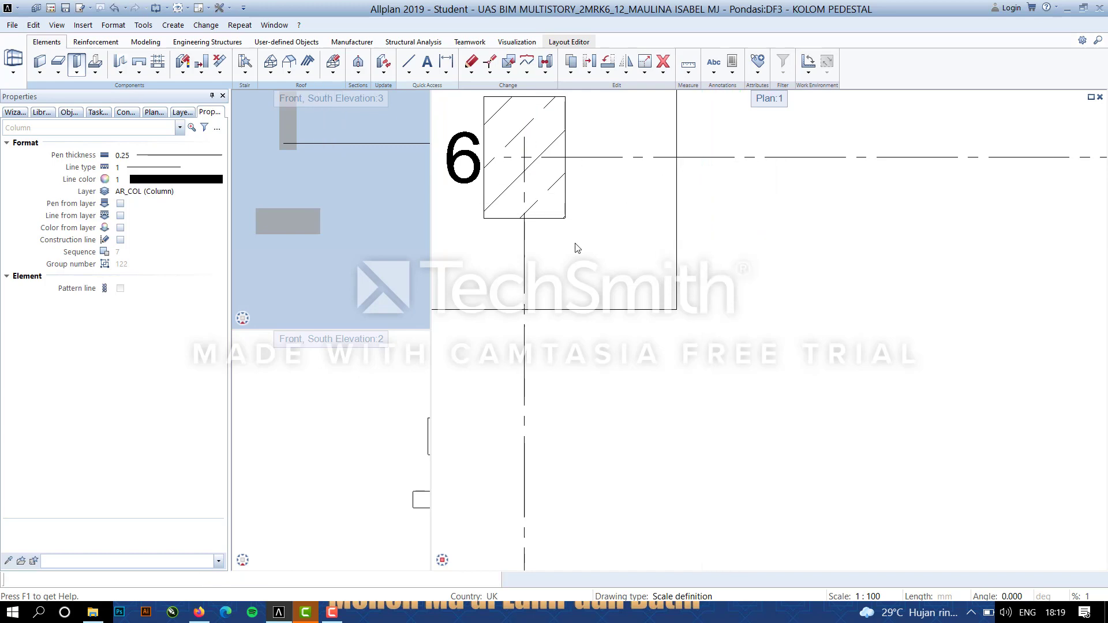
Edit the pedestal column at grid intersection A-6 and set its top level offset to -1350.
{"action": "left_click", "coordinate": [566, 215]}
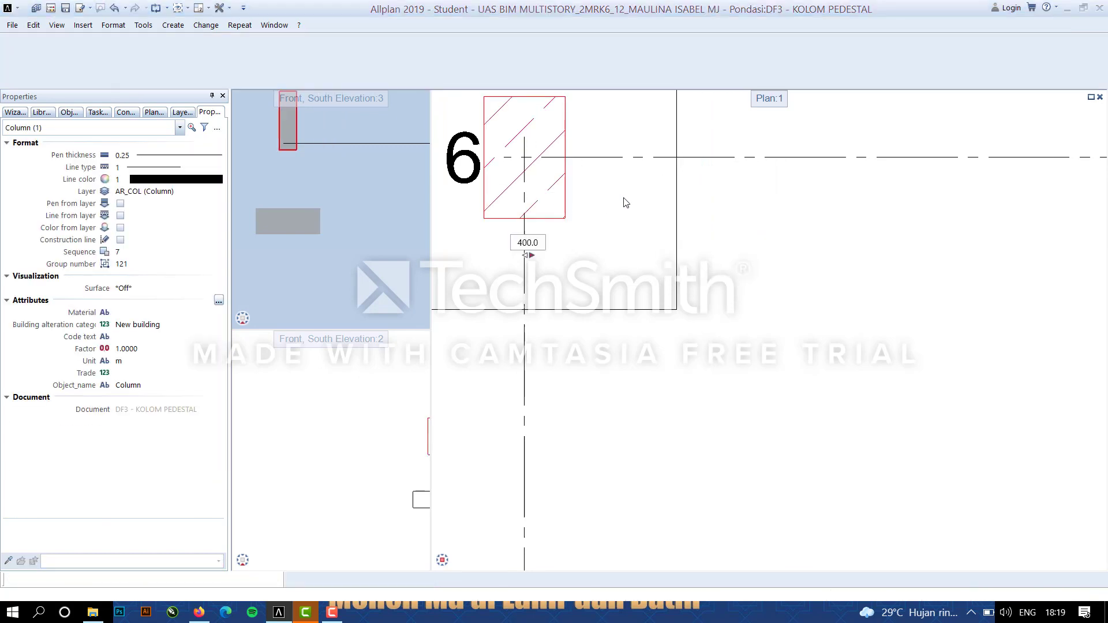
{"action": "key", "text": "Escape"}
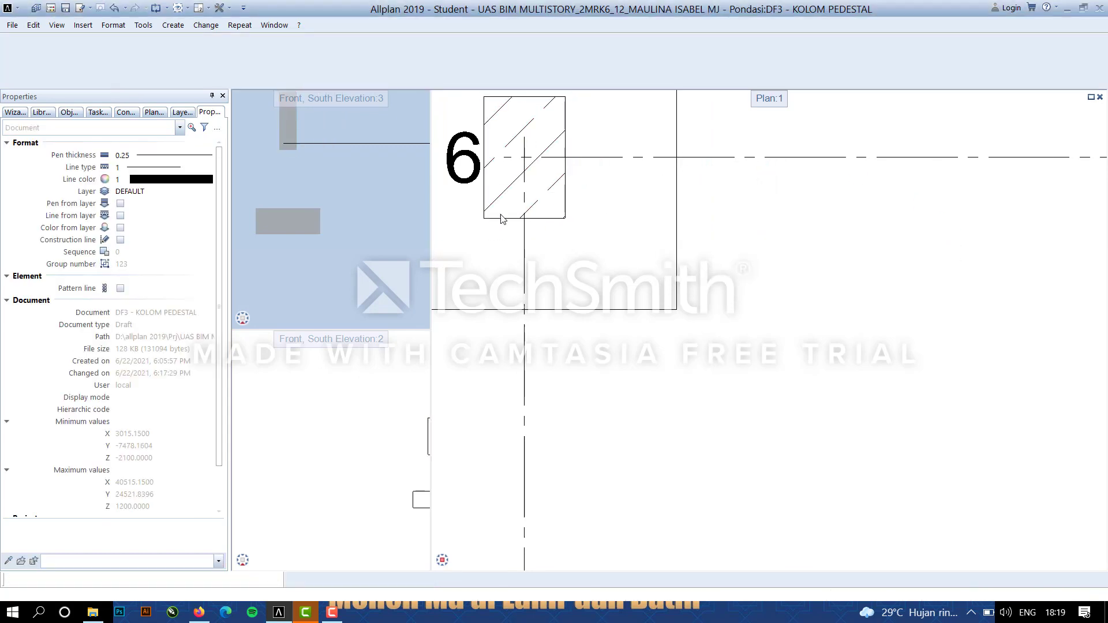
{"action": "double_click", "coordinate": [549, 217]}
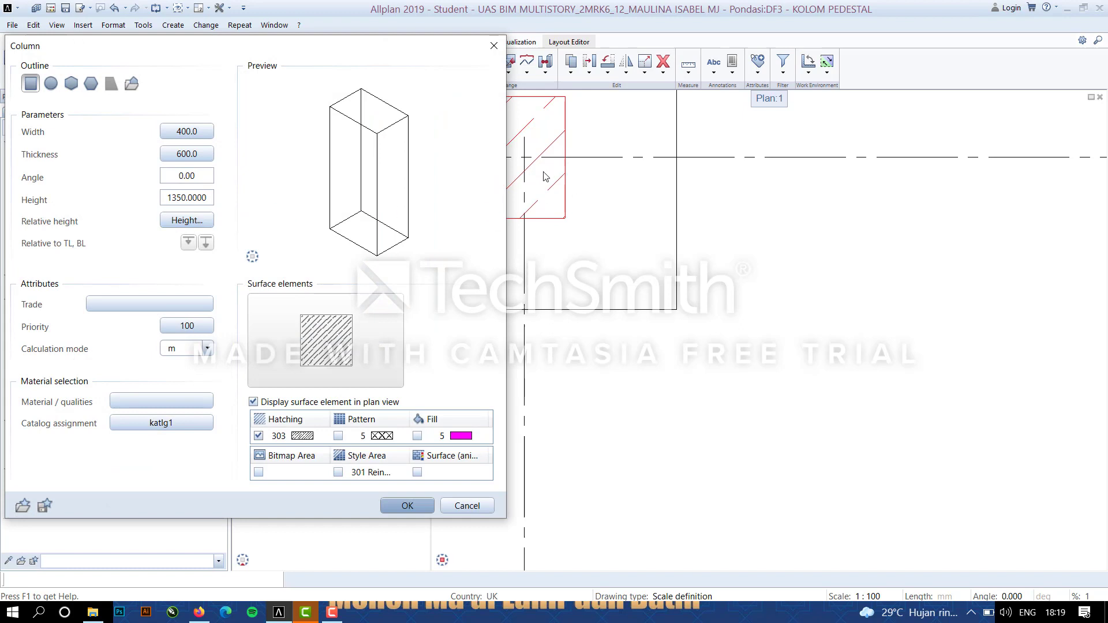
{"action": "left_click", "coordinate": [184, 220]}
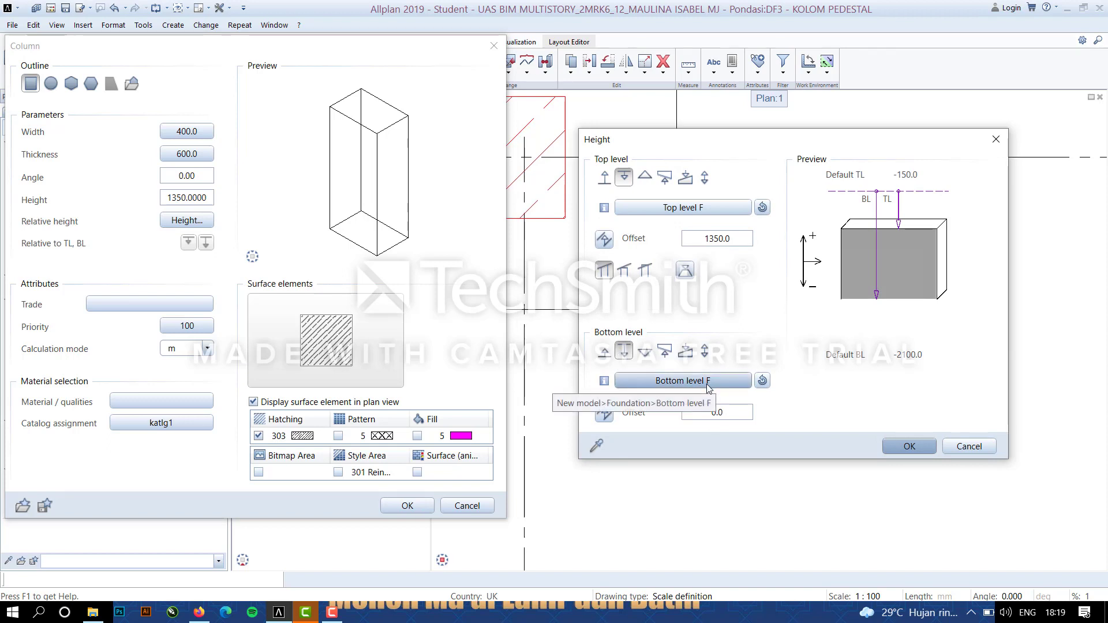
{"action": "left_click", "coordinate": [705, 238]}
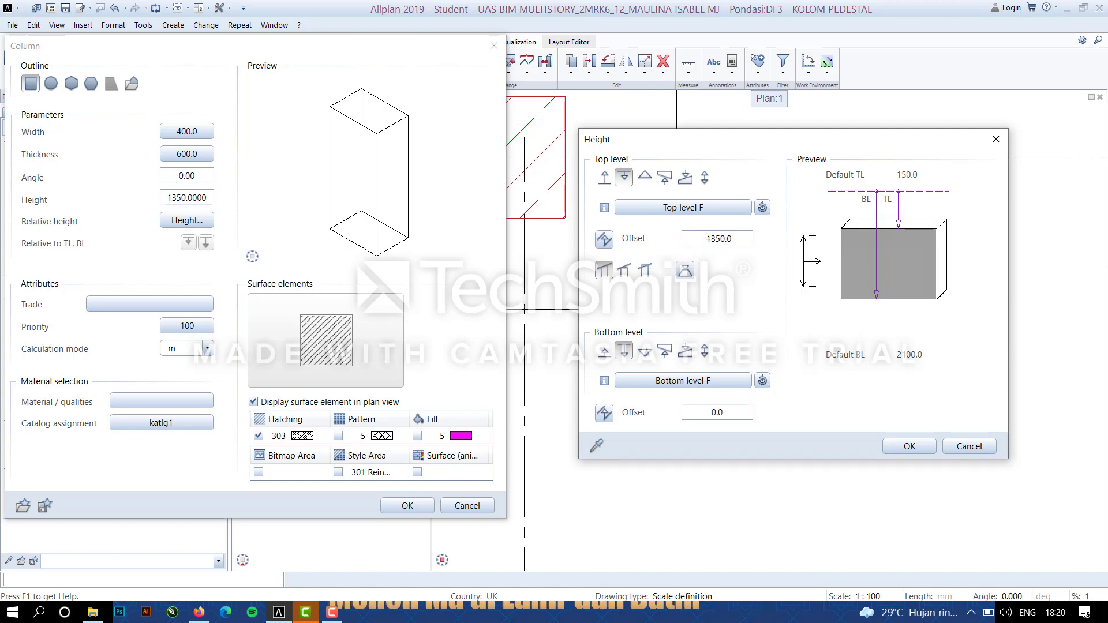
{"action": "left_click", "coordinate": [915, 449]}
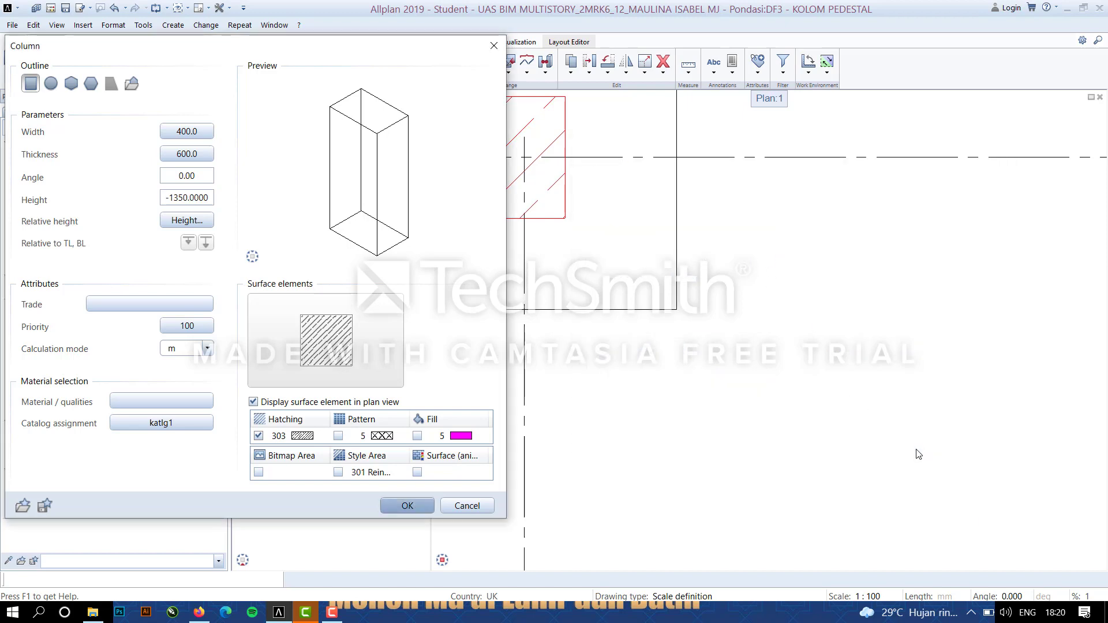
{"action": "left_click", "coordinate": [413, 507]}
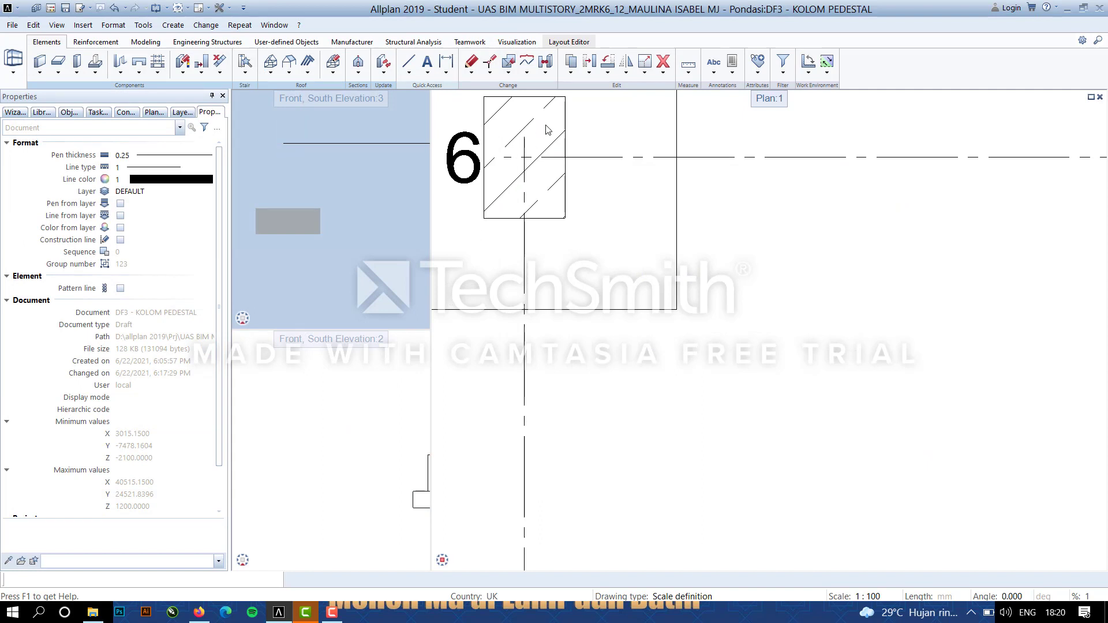
{"action": "left_click", "coordinate": [536, 166]}
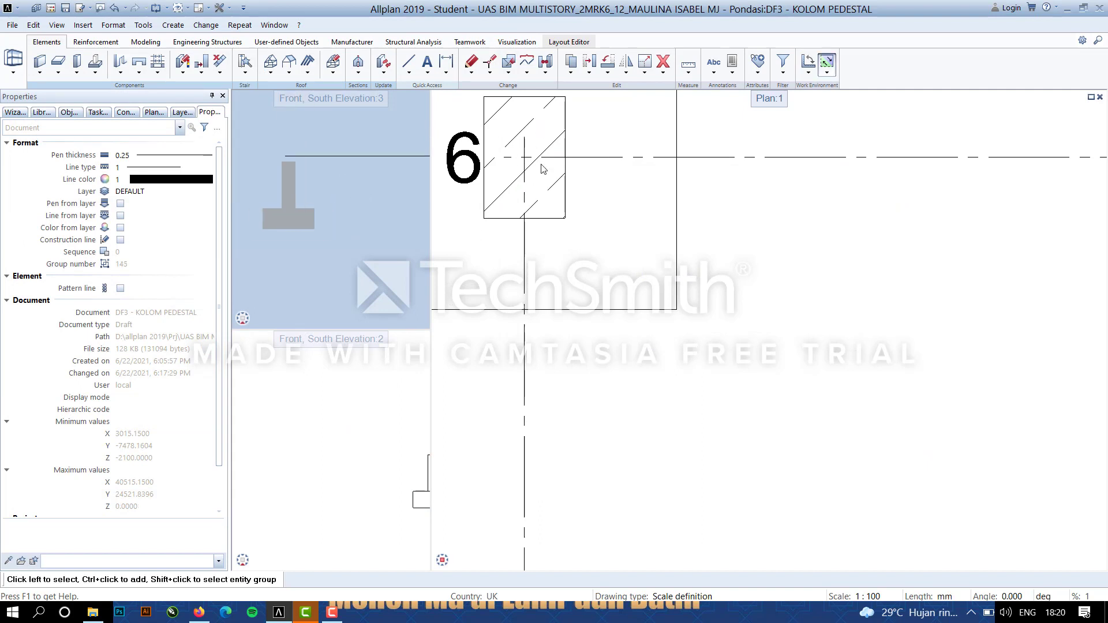
Place pedestal columns with the Column command, centred on grid intersections B-6, C-6 and D-6.
{"action": "scroll", "coordinate": [543, 169], "scroll_direction": "down", "scroll_amount": 5}
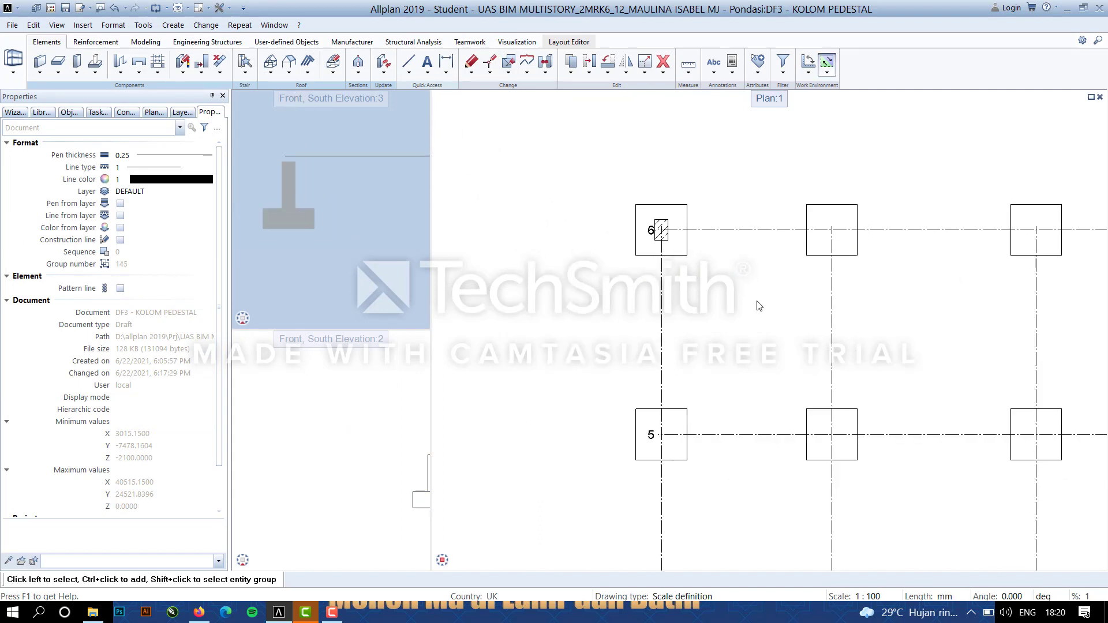
{"action": "middle_click_drag", "start_coordinate": [544, 273], "coordinate": [557, 273]}
{"action": "middle_click_drag", "start_coordinate": [650, 276], "coordinate": [563, 274]}
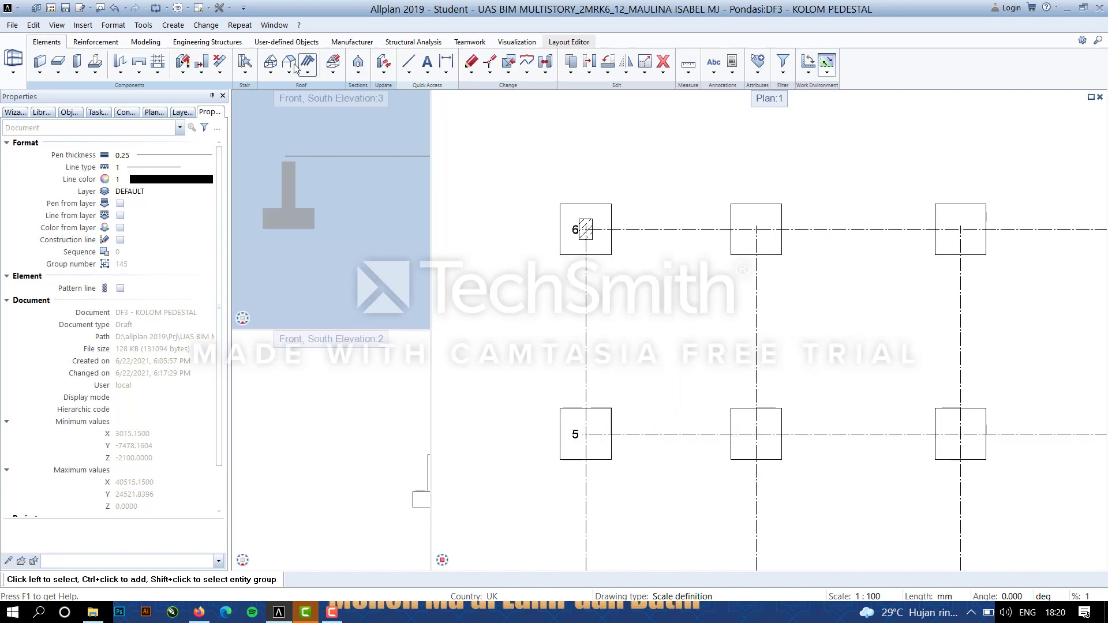
{"action": "left_click", "coordinate": [76, 72]}
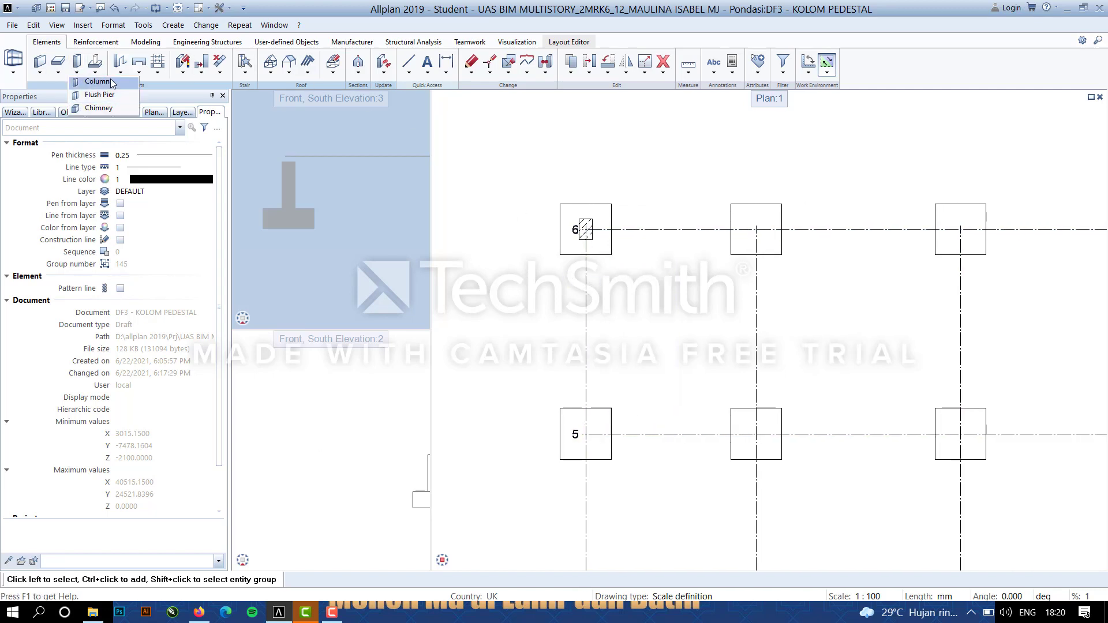
{"action": "left_click", "coordinate": [93, 77]}
{"action": "scroll", "coordinate": [751, 200], "scroll_direction": "up", "scroll_amount": 5}
{"action": "left_click", "coordinate": [764, 203]}
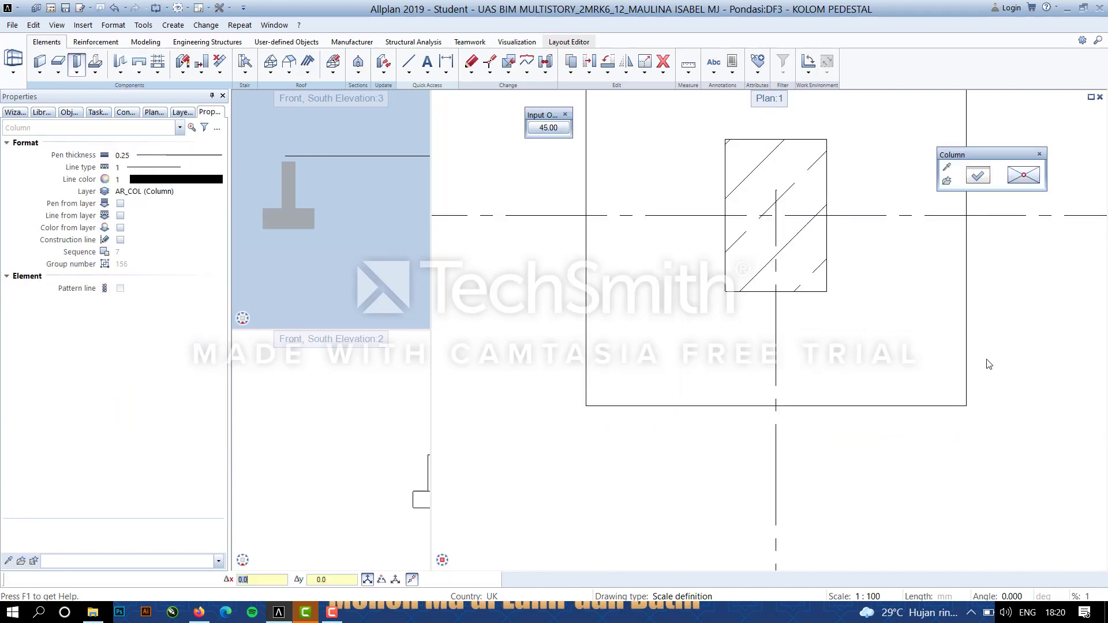
{"action": "scroll", "coordinate": [989, 362], "scroll_direction": "down", "scroll_amount": 4}
{"action": "middle_click_drag", "start_coordinate": [946, 401], "coordinate": [467, 390]}
{"action": "scroll", "coordinate": [703, 309], "scroll_direction": "up", "scroll_amount": 2}
{"action": "left_click", "coordinate": [701, 319]}
{"action": "scroll", "coordinate": [1003, 403], "scroll_direction": "down", "scroll_amount": 6}
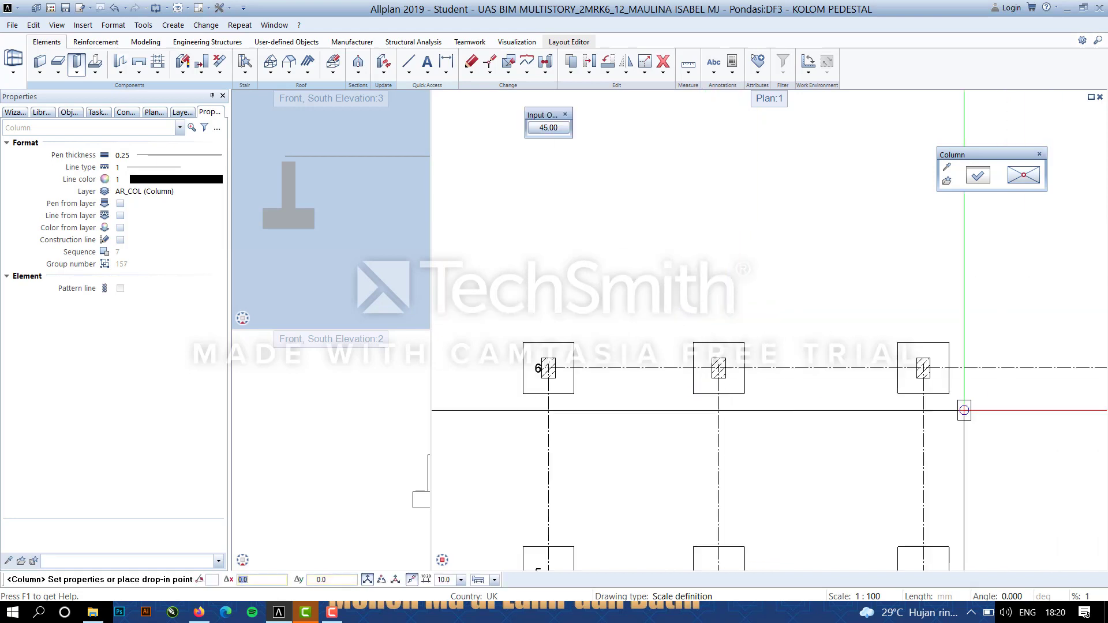
{"action": "middle_click_drag", "start_coordinate": [964, 410], "coordinate": [581, 409]}
{"action": "scroll", "coordinate": [769, 370], "scroll_direction": "up", "scroll_amount": 3}
{"action": "left_click", "coordinate": [785, 366]}
{"action": "scroll", "coordinate": [990, 438], "scroll_direction": "down", "scroll_amount": 7}
{"action": "middle_click_drag", "start_coordinate": [1011, 428], "coordinate": [807, 424]}
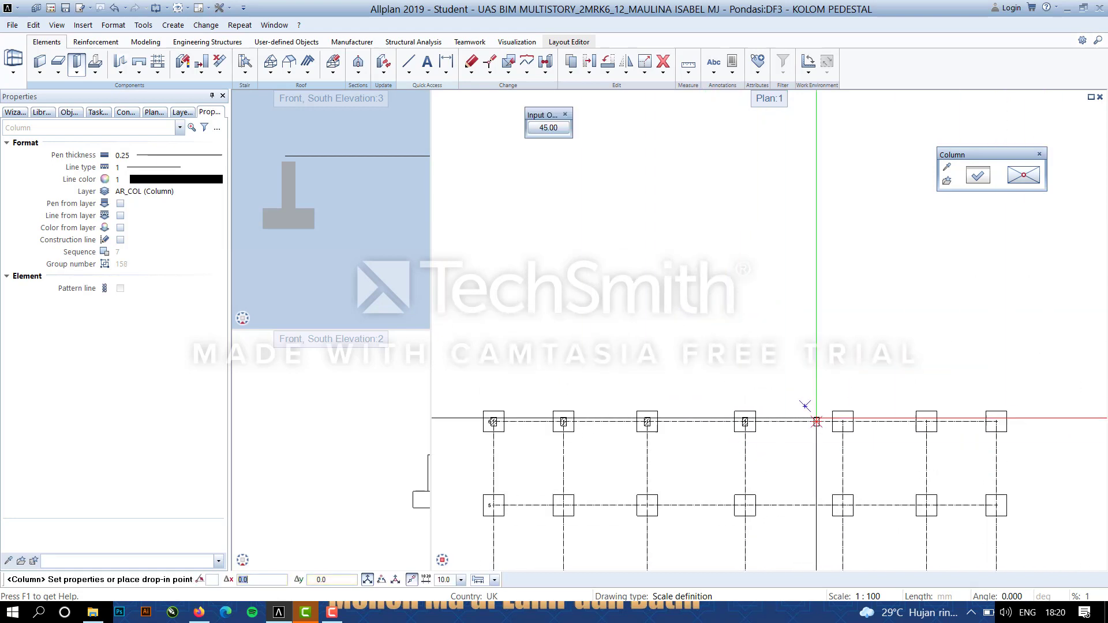
Place pedestal columns centred on grid intersections E-6, F-6 and G-6, and end the Column command.
{"action": "scroll", "coordinate": [823, 414], "scroll_direction": "up", "scroll_amount": 7}
{"action": "left_click", "coordinate": [906, 447]}
{"action": "scroll", "coordinate": [992, 455], "scroll_direction": "down", "scroll_amount": 4}
{"action": "middle_click_drag", "start_coordinate": [1067, 477], "coordinate": [741, 459]}
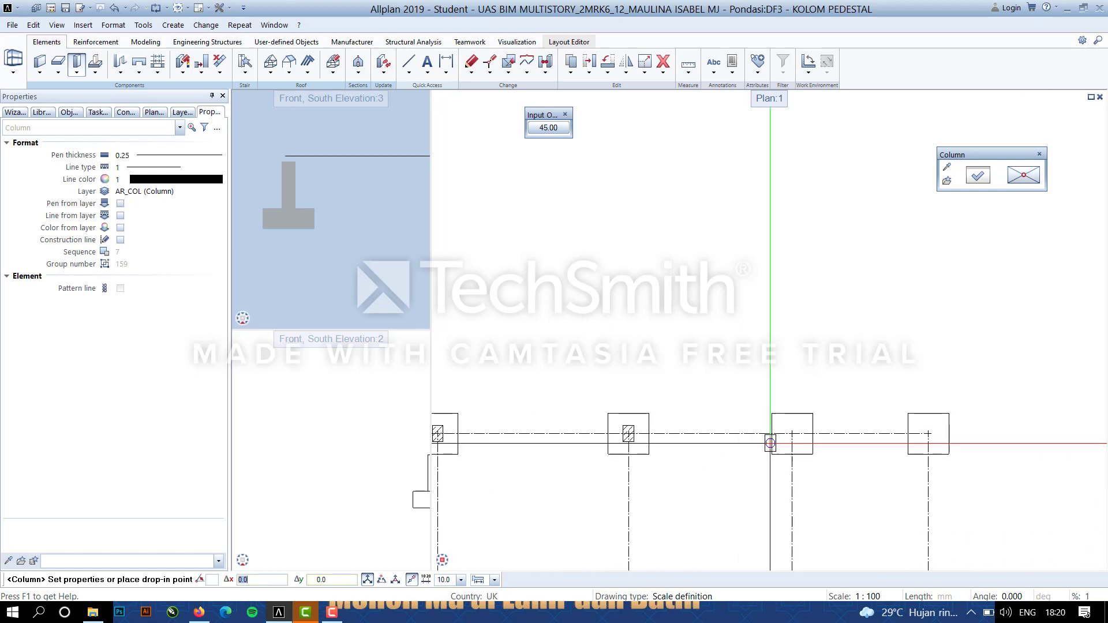
{"action": "scroll", "coordinate": [788, 436], "scroll_direction": "up", "scroll_amount": 5}
{"action": "left_click", "coordinate": [796, 427]}
{"action": "scroll", "coordinate": [1033, 498], "scroll_direction": "down", "scroll_amount": 4}
{"action": "middle_click_drag", "start_coordinate": [1079, 468], "coordinate": [891, 466]}
{"action": "scroll", "coordinate": [897, 462], "scroll_direction": "up", "scroll_amount": 4}
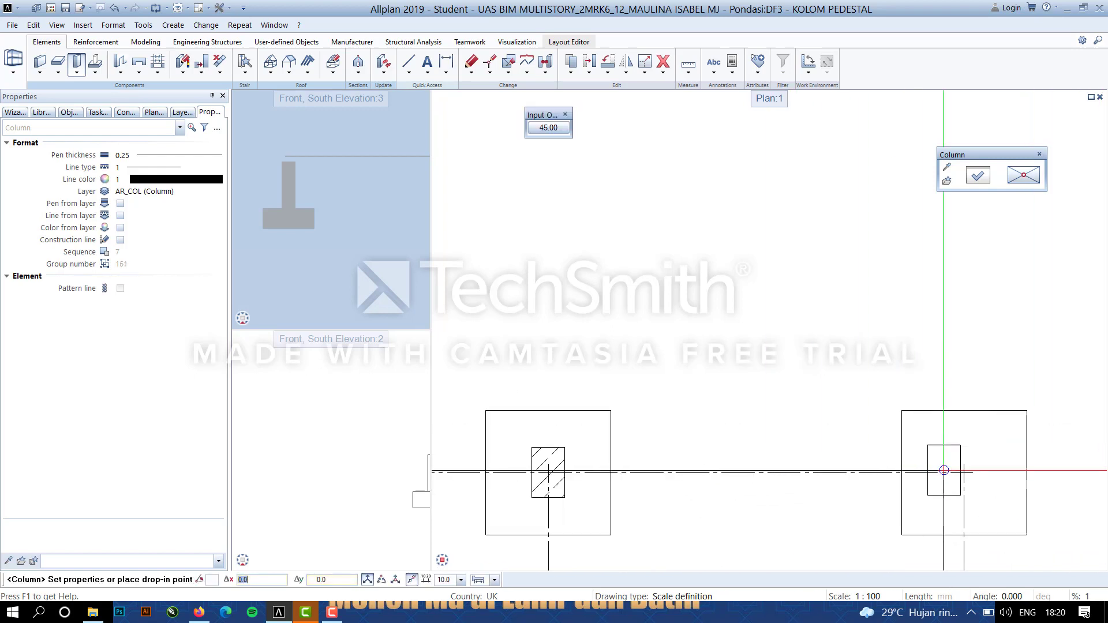
{"action": "left_click", "coordinate": [964, 472]}
{"action": "scroll", "coordinate": [647, 338], "scroll_direction": "down", "scroll_amount": 6}
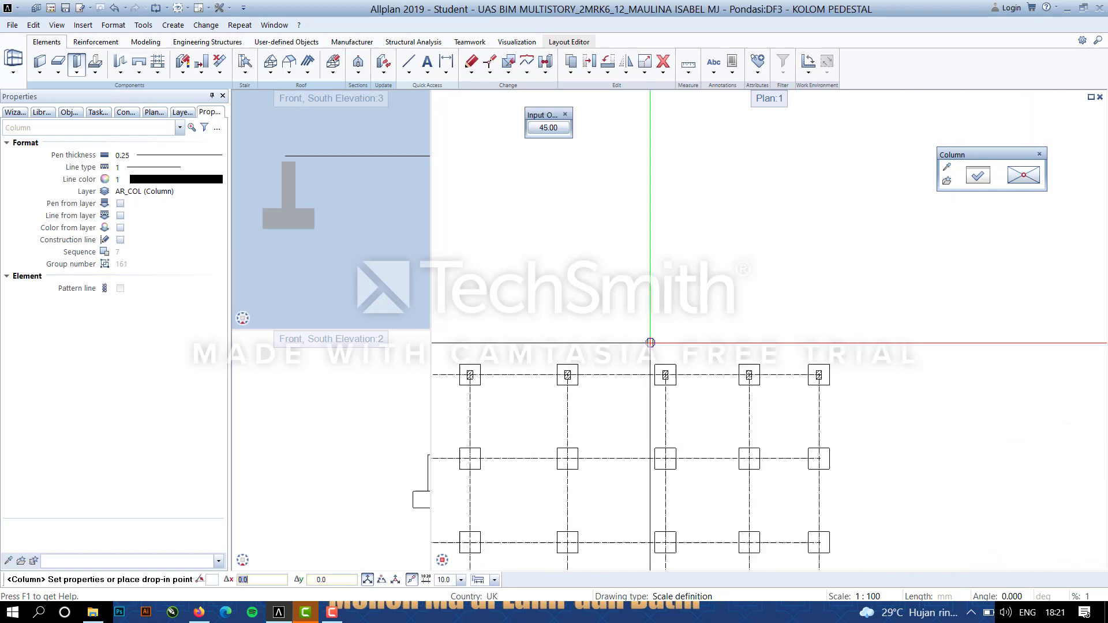
{"action": "key", "text": "Escape"}
Copy all seven pedestal columns of row 6 with 4 copies, using A-6 as the base point and A-5 as the target.
{"action": "scroll", "coordinate": [514, 360], "scroll_direction": "up", "scroll_amount": 6}
{"action": "left_click", "coordinate": [502, 365], "text": "ctrl"}
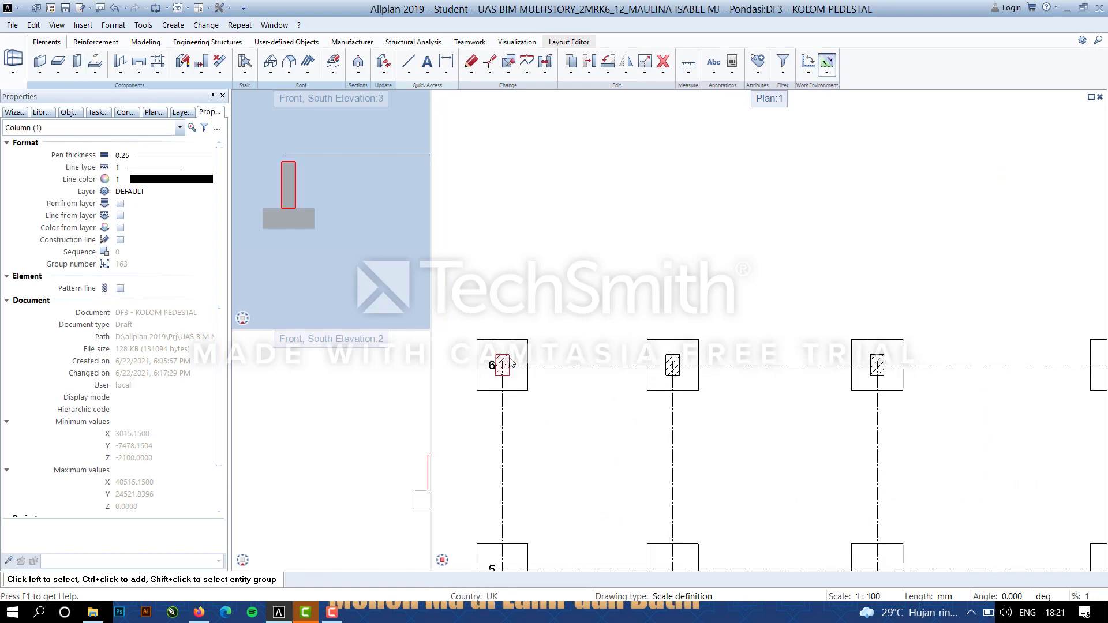
{"action": "left_click", "coordinate": [674, 365], "text": "ctrl"}
{"action": "left_click", "coordinate": [876, 364], "text": "ctrl"}
{"action": "middle_click_drag", "start_coordinate": [1059, 370], "coordinate": [708, 366]}
{"action": "left_click", "coordinate": [762, 360], "text": "ctrl"}
{"action": "left_click", "coordinate": [1002, 360], "text": "ctrl"}
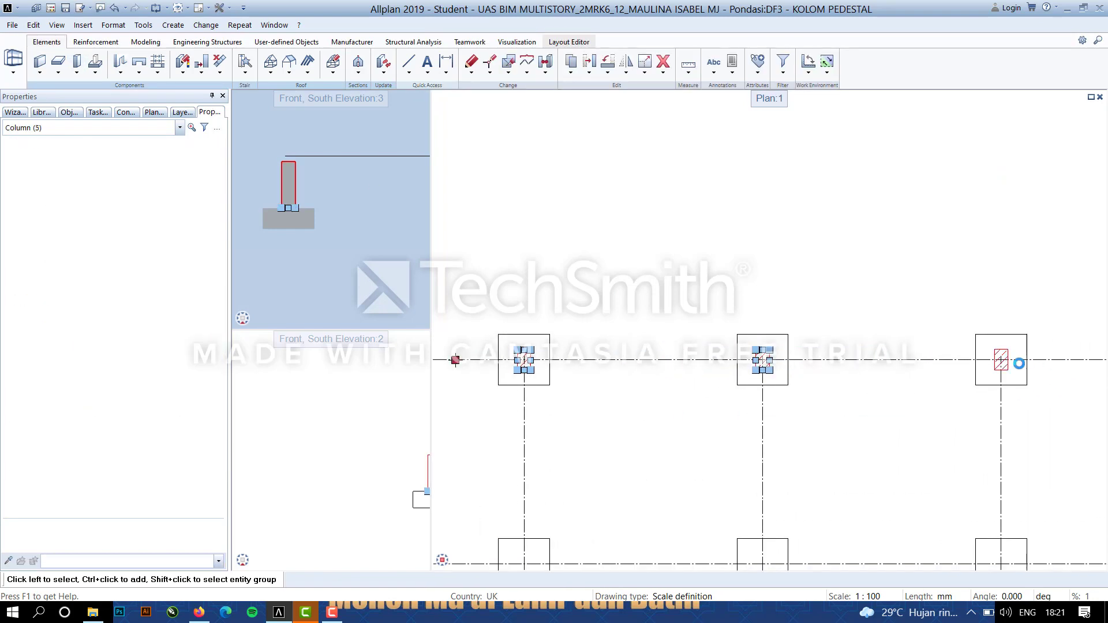
{"action": "scroll", "coordinate": [639, 448], "scroll_direction": "down", "scroll_amount": 1}
{"action": "scroll", "coordinate": [783, 398], "scroll_direction": "up", "scroll_amount": 2}
{"action": "left_click", "coordinate": [779, 396], "text": "ctrl"}
{"action": "left_click", "coordinate": [992, 398], "text": "ctrl"}
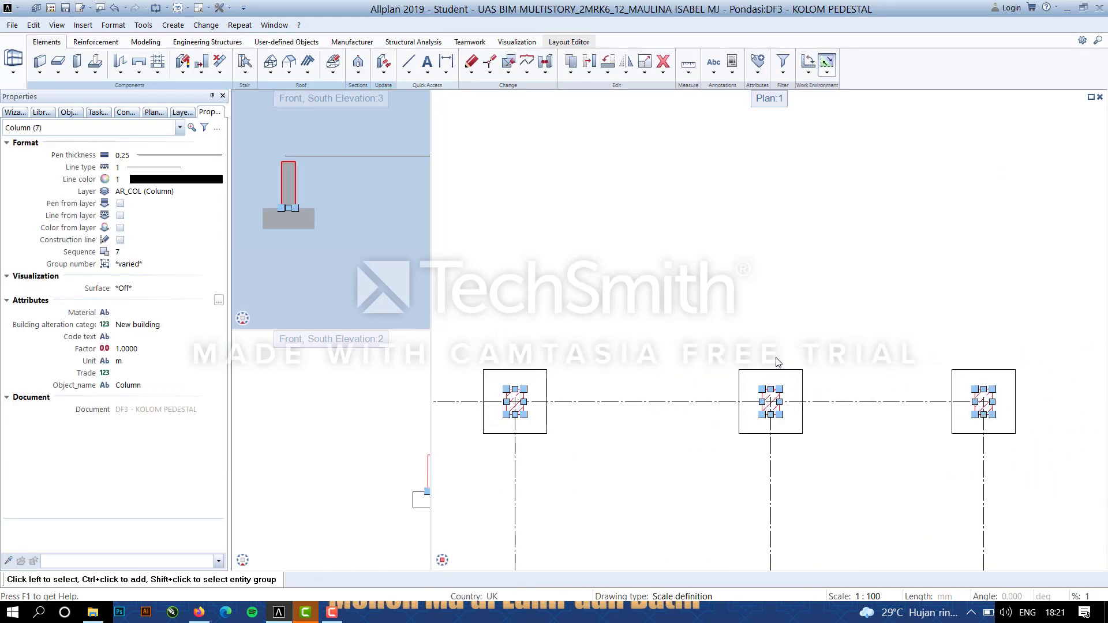
{"action": "scroll", "coordinate": [757, 342], "scroll_direction": "down", "scroll_amount": 7}
{"action": "left_click", "coordinate": [571, 62]}
{"action": "scroll", "coordinate": [579, 352], "scroll_direction": "up", "scroll_amount": 8}
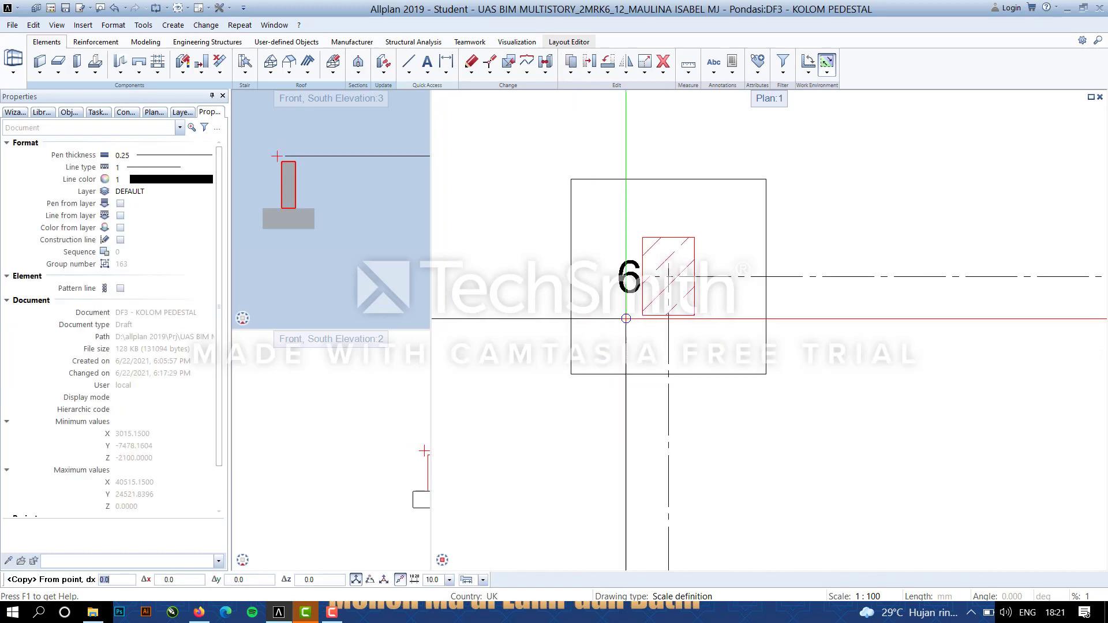
{"action": "left_click", "coordinate": [668, 277]}
{"action": "left_click_drag", "start_coordinate": [199, 579], "coordinate": [177, 579]}
{"action": "type", "text": "4"}
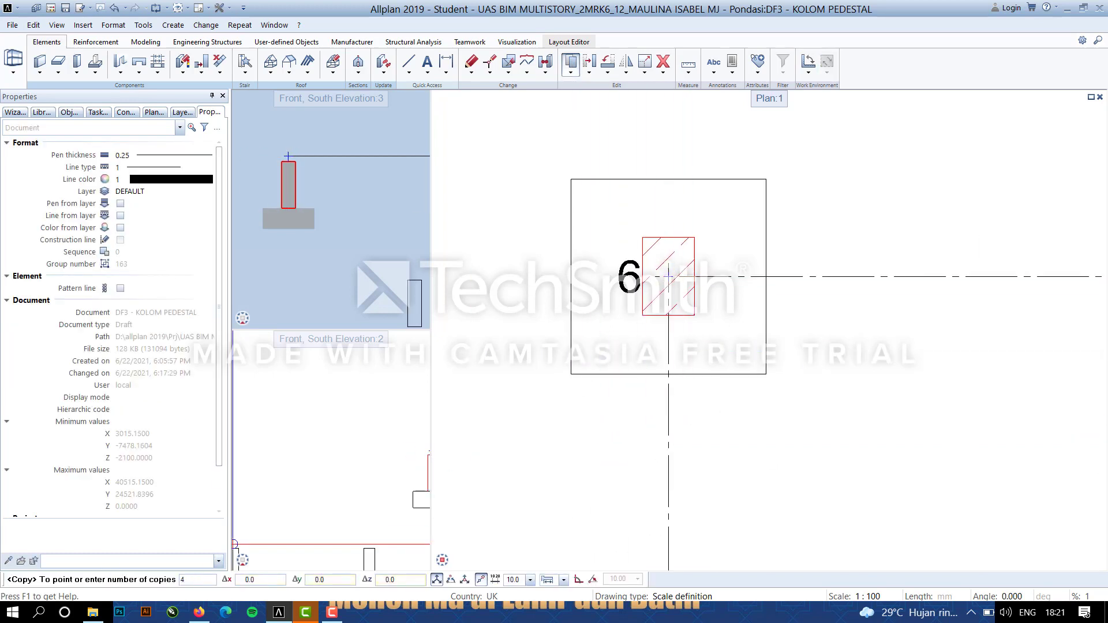
{"action": "scroll", "coordinate": [988, 371], "scroll_direction": "down", "scroll_amount": 6}
{"action": "middle_click_drag", "start_coordinate": [923, 399], "coordinate": [698, 273]}
{"action": "scroll", "coordinate": [718, 421], "scroll_direction": "up", "scroll_amount": 5}
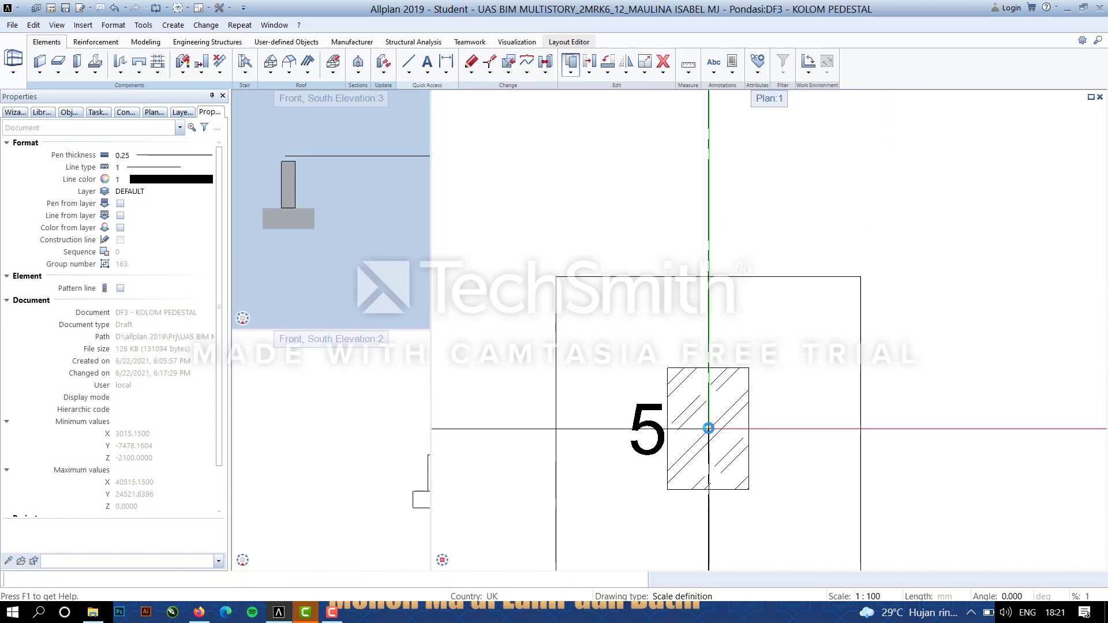
{"action": "left_click", "coordinate": [707, 426]}
Copy the row 2 pedestal columns on axes C, D and E once onto the row 1 foundations, and clear the selection.
{"action": "scroll", "coordinate": [716, 404], "scroll_direction": "down", "scroll_amount": 8}
{"action": "middle_click_drag", "start_coordinate": [721, 371], "coordinate": [540, 282]}
{"action": "scroll", "coordinate": [626, 355], "scroll_direction": "up", "scroll_amount": 8}
{"action": "middle_click_drag", "start_coordinate": [615, 416], "coordinate": [574, 353]}
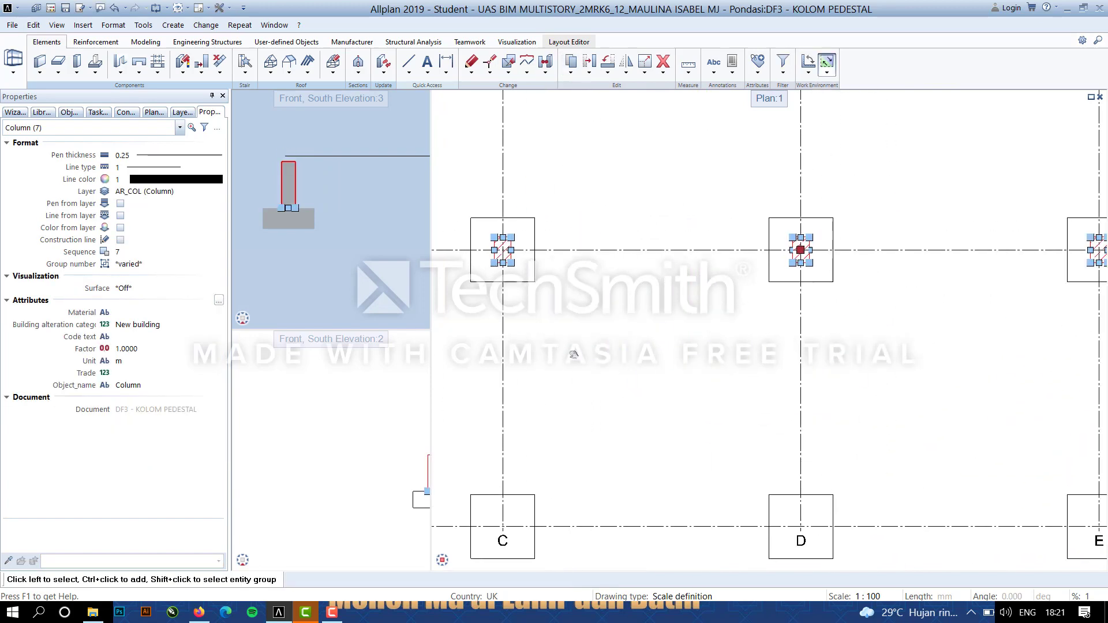
{"action": "scroll", "coordinate": [502, 265], "scroll_direction": "up", "scroll_amount": 1}
{"action": "key", "text": "Escape"}
{"action": "left_click", "coordinate": [491, 246]}
{"action": "left_click", "coordinate": [880, 254], "text": "ctrl"}
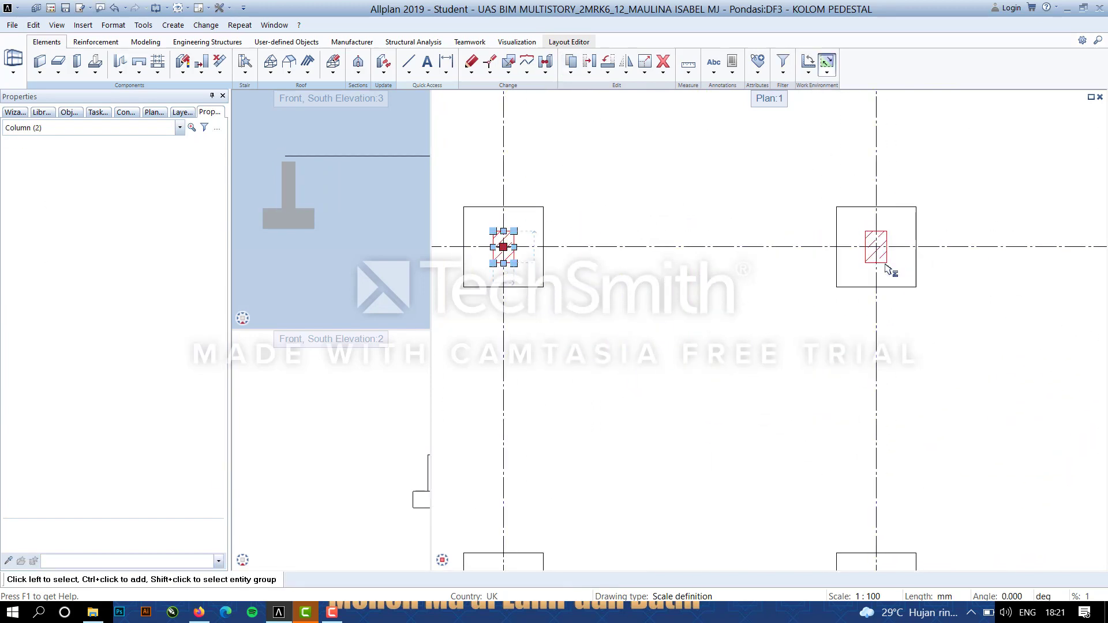
{"action": "middle_click_drag", "start_coordinate": [823, 339], "coordinate": [826, 300]}
{"action": "key", "text": "c"}
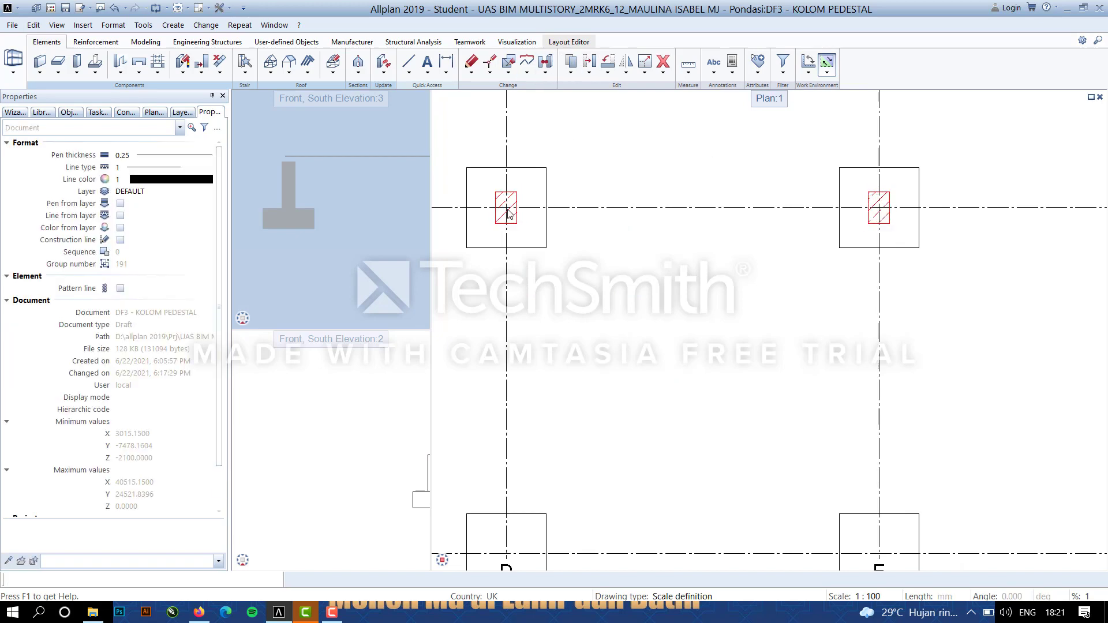
{"action": "scroll", "coordinate": [505, 207], "scroll_direction": "up", "scroll_amount": 4}
{"action": "left_click", "coordinate": [506, 207]}
{"action": "scroll", "coordinate": [547, 391], "scroll_direction": "down", "scroll_amount": 5}
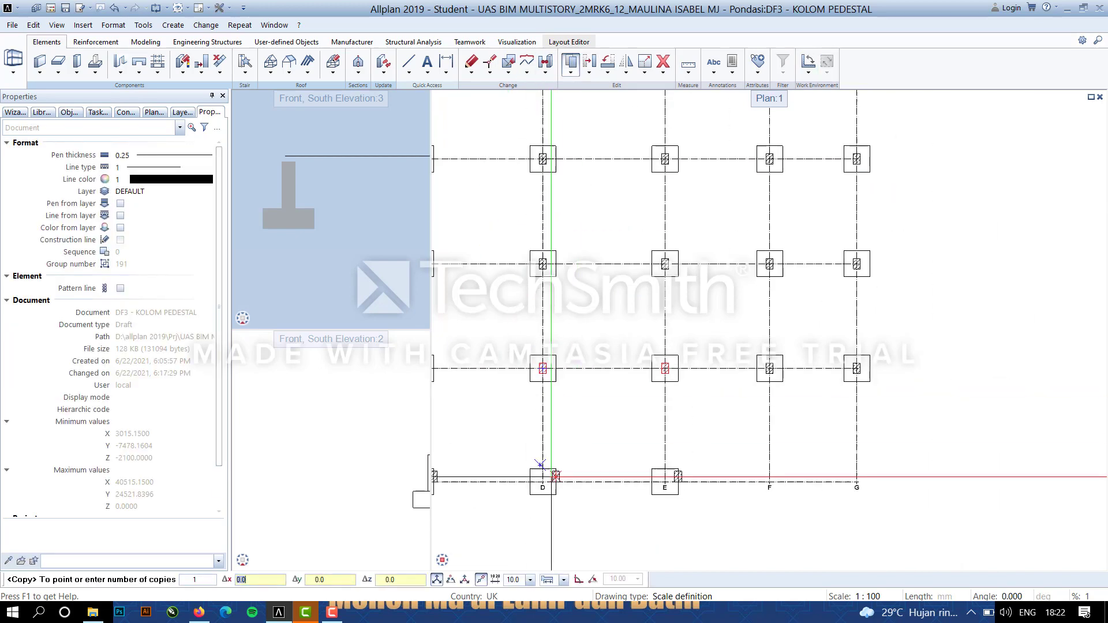
{"action": "scroll", "coordinate": [541, 473], "scroll_direction": "up", "scroll_amount": 5}
{"action": "left_click", "coordinate": [578, 512]}
{"action": "scroll", "coordinate": [734, 275], "scroll_direction": "down", "scroll_amount": 5}
{"action": "middle_click_drag", "start_coordinate": [745, 253], "coordinate": [737, 321]}
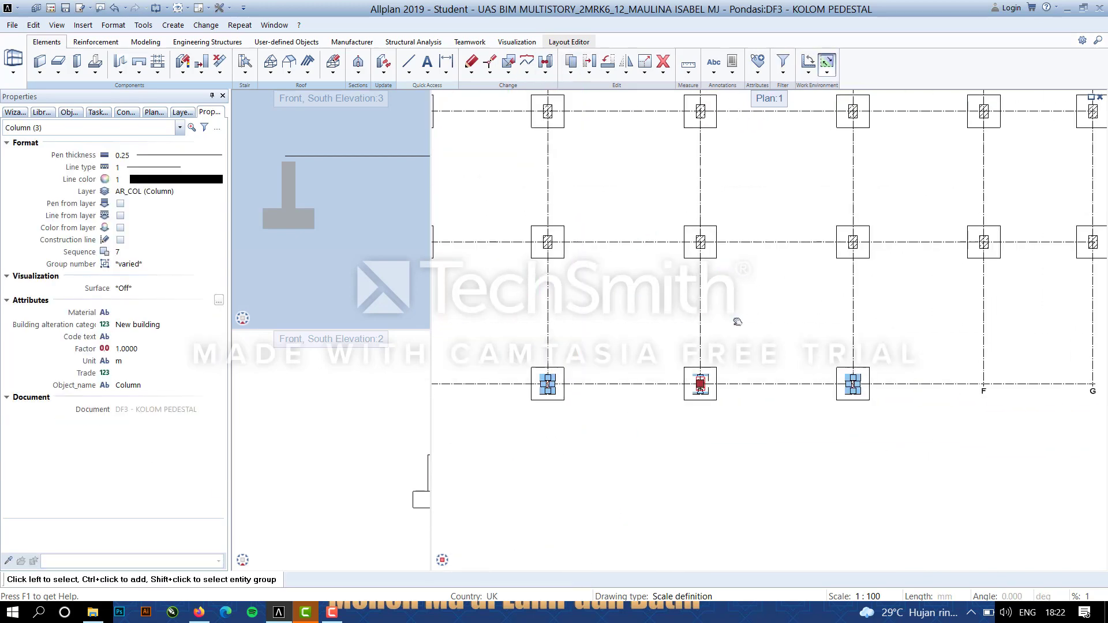
{"action": "scroll", "coordinate": [779, 340], "scroll_direction": "down", "scroll_amount": 3}
{"action": "middle_click_drag", "start_coordinate": [777, 285], "coordinate": [694, 405]}
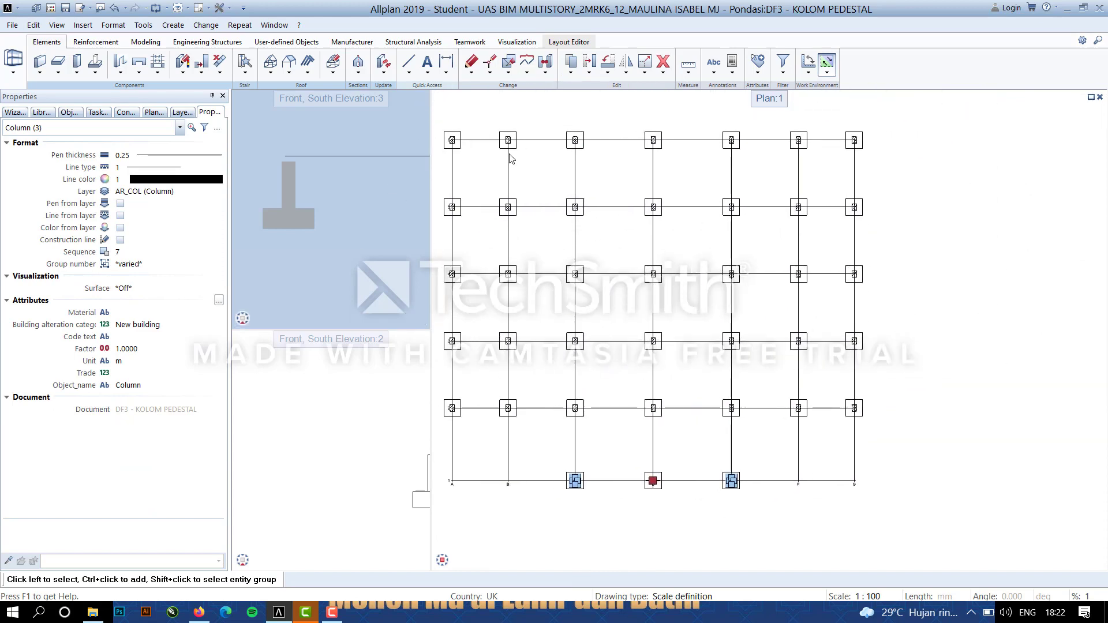
{"action": "middle_click_drag", "start_coordinate": [701, 474], "coordinate": [723, 481]}
{"action": "left_click", "coordinate": [1087, 417]}
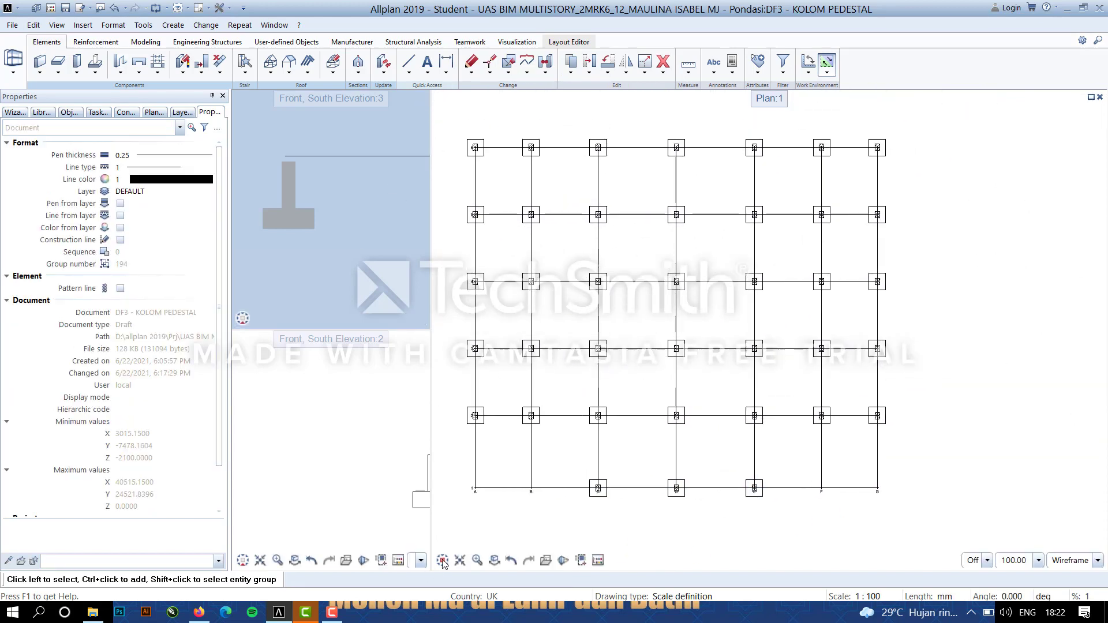
Switch the front elevation in viewport 3 to the front left isometric view and examine the pedestal columns.
{"action": "left_click", "coordinate": [243, 318]}
{"action": "left_click", "coordinate": [248, 296]}
{"action": "scroll", "coordinate": [357, 245], "scroll_direction": "up", "scroll_amount": 8}
{"action": "scroll", "coordinate": [341, 176], "scroll_direction": "down", "scroll_amount": 6}
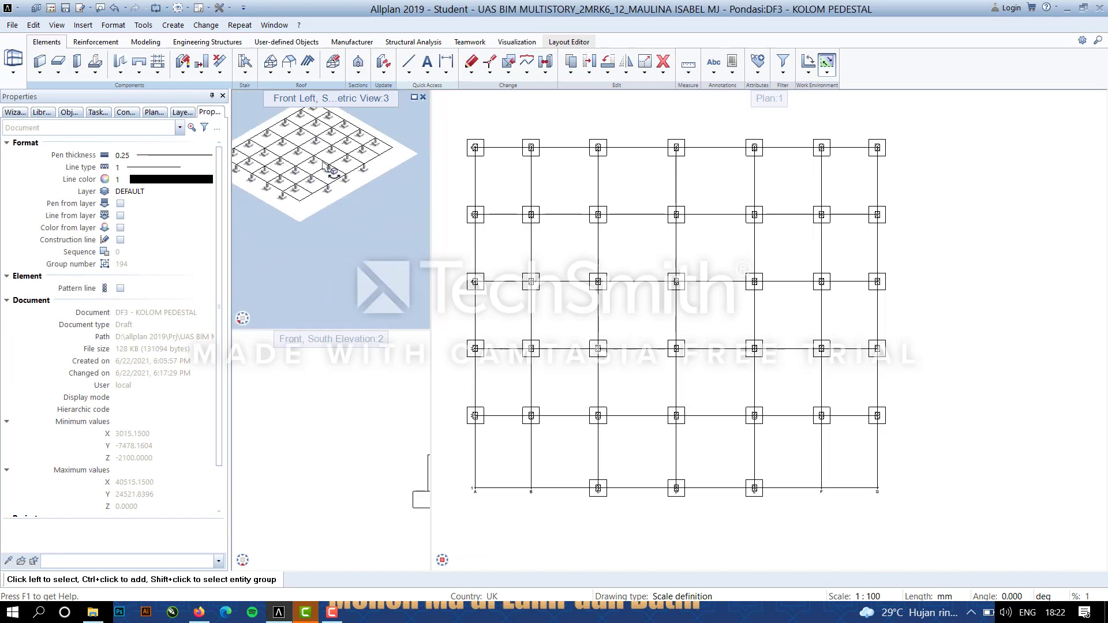
{"action": "middle_click_drag", "start_coordinate": [338, 161], "coordinate": [341, 234]}
{"action": "scroll", "coordinate": [555, 264], "scroll_direction": "down", "scroll_amount": 2}
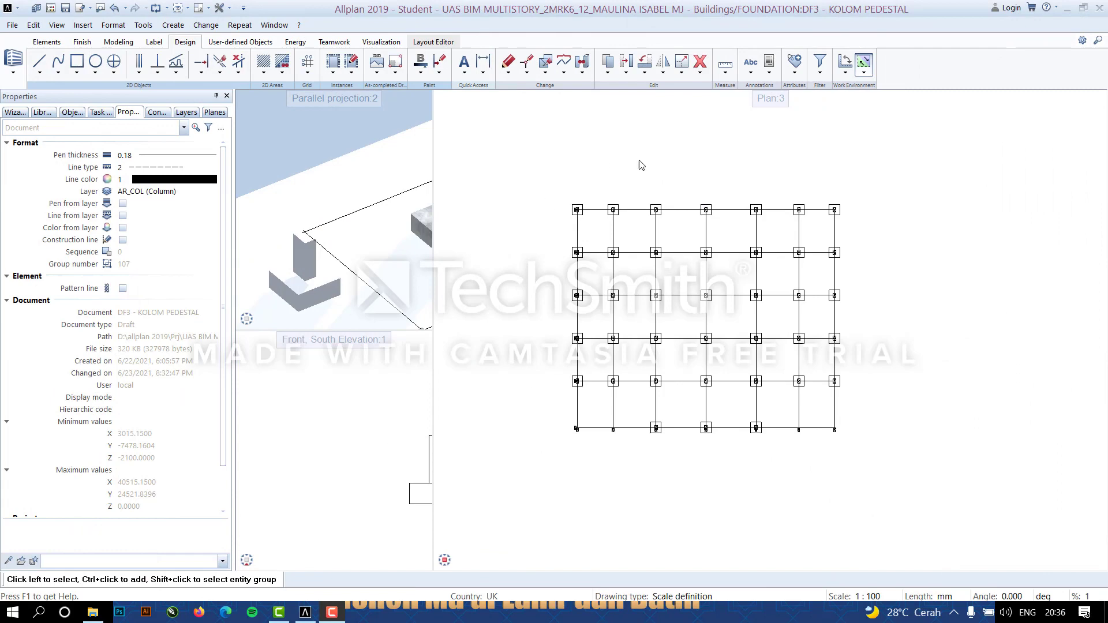
Make drawing file 7, SLOOF, the current file under GROUND FLOOR in the building structure.
{"action": "key", "text": "ctrl+o"}
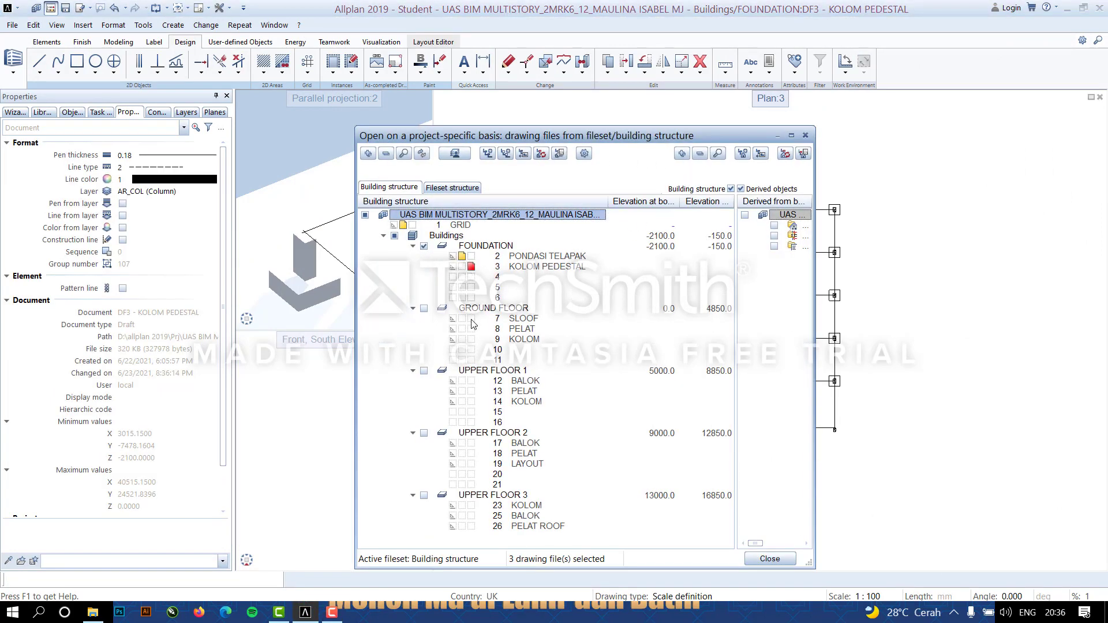
{"action": "left_click", "coordinate": [471, 320]}
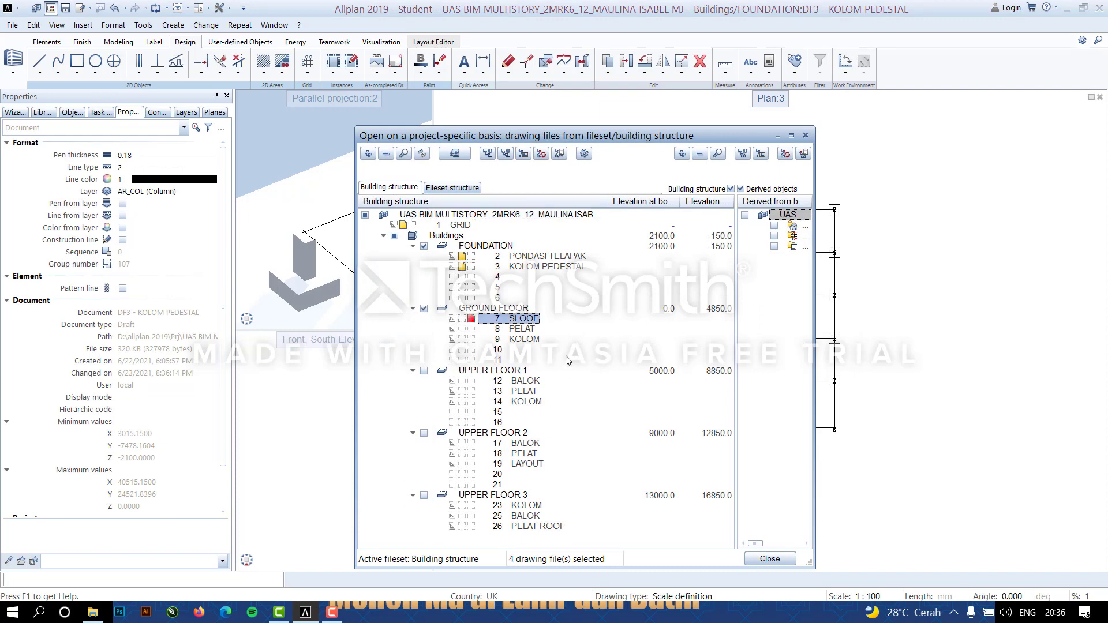
{"action": "left_click", "coordinate": [769, 559]}
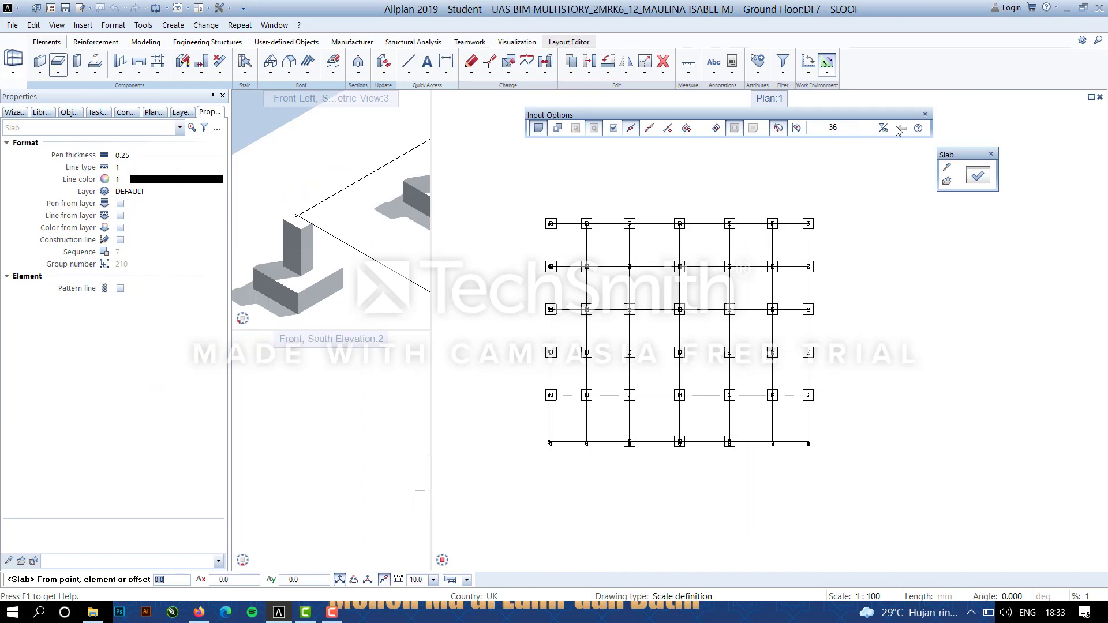
Start a downstand beam and assign Bottom level GF as the reference plane for its top level.
{"action": "key", "text": "Escape"}
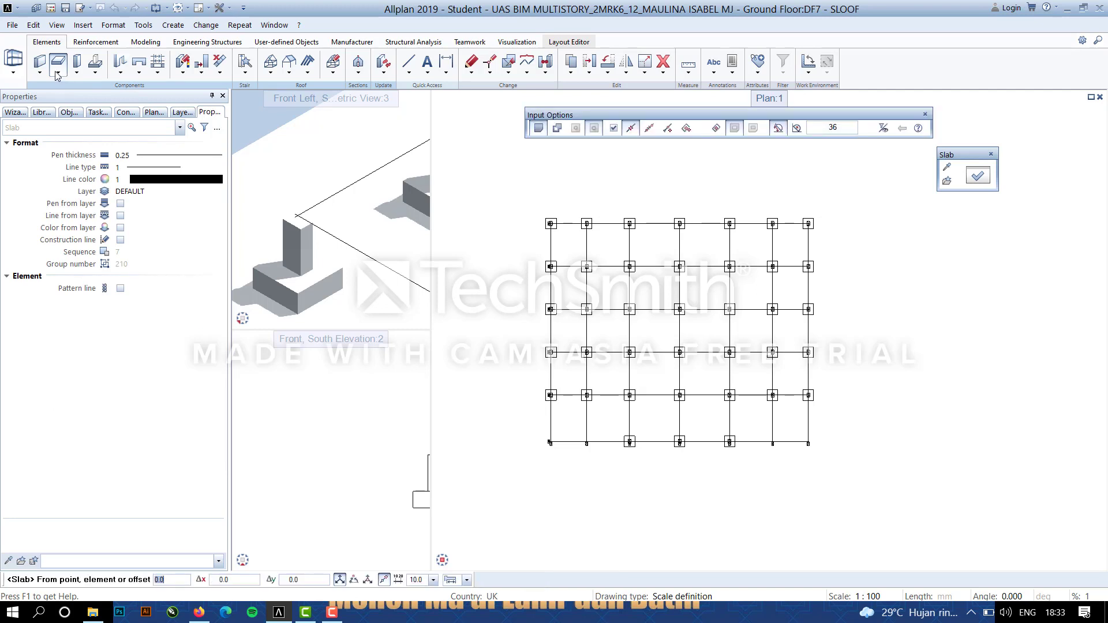
{"action": "left_click", "coordinate": [57, 74]}
{"action": "left_click", "coordinate": [83, 108]}
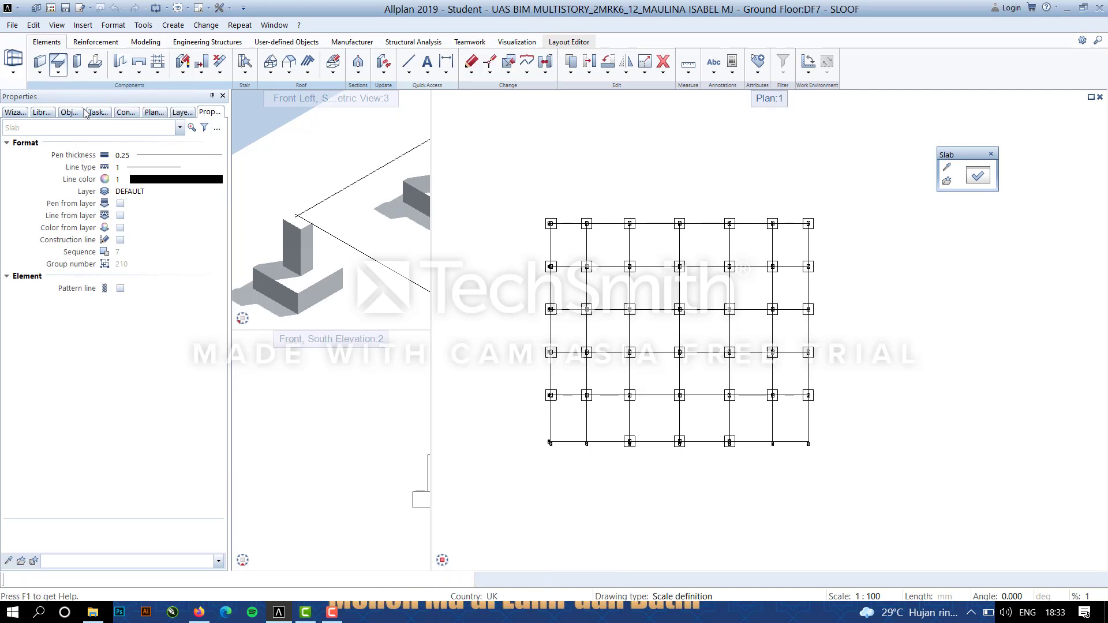
{"action": "left_click", "coordinate": [978, 176]}
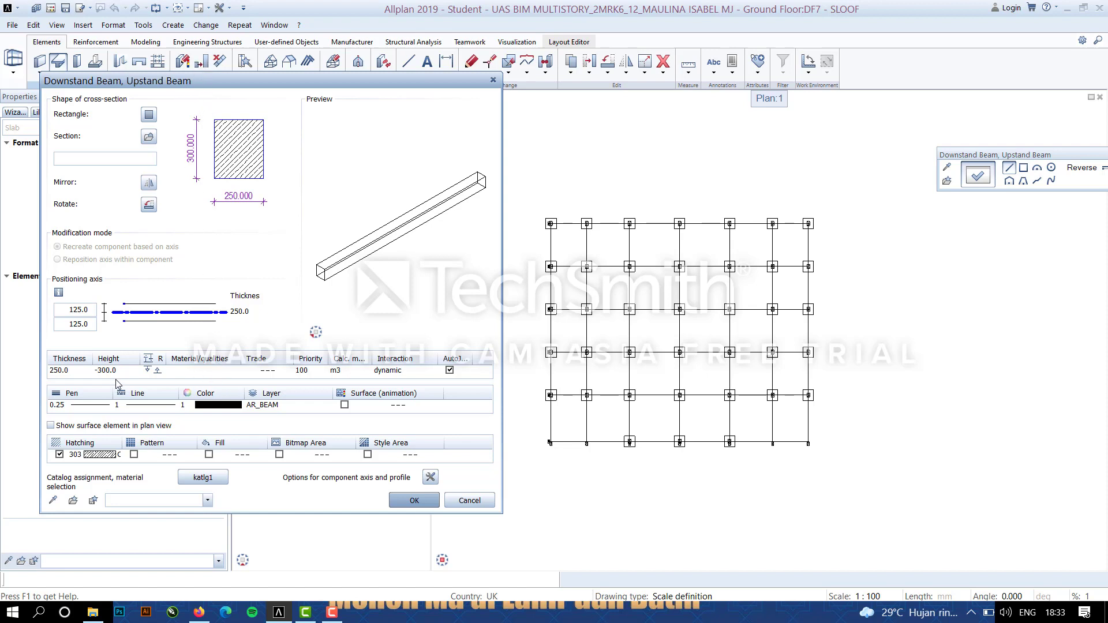
{"action": "left_click", "coordinate": [154, 372]}
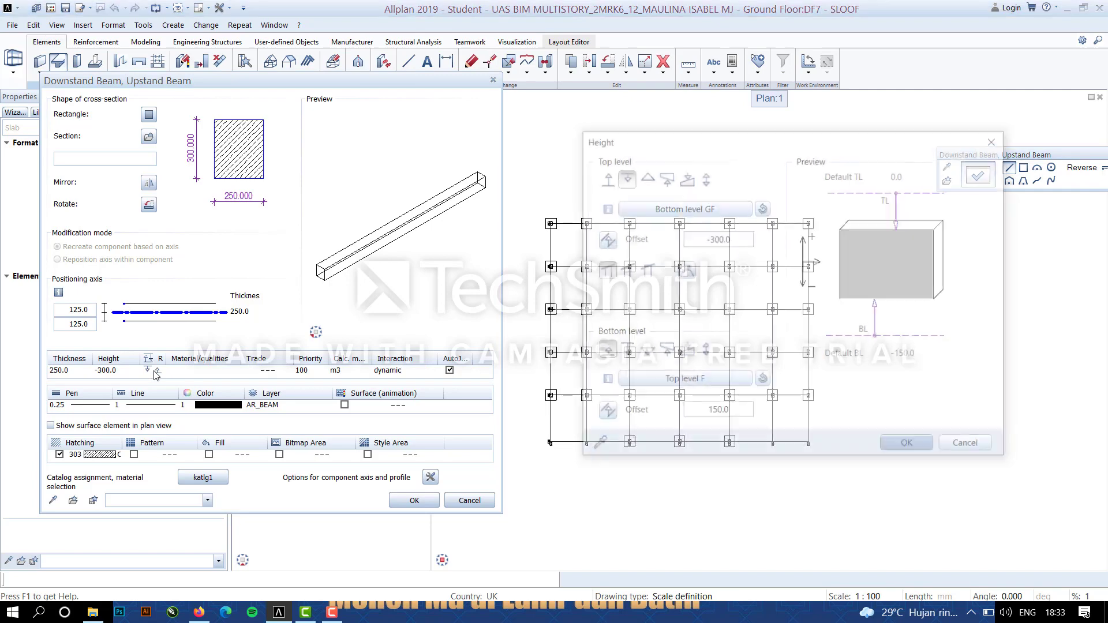
{"action": "left_click", "coordinate": [710, 211]}
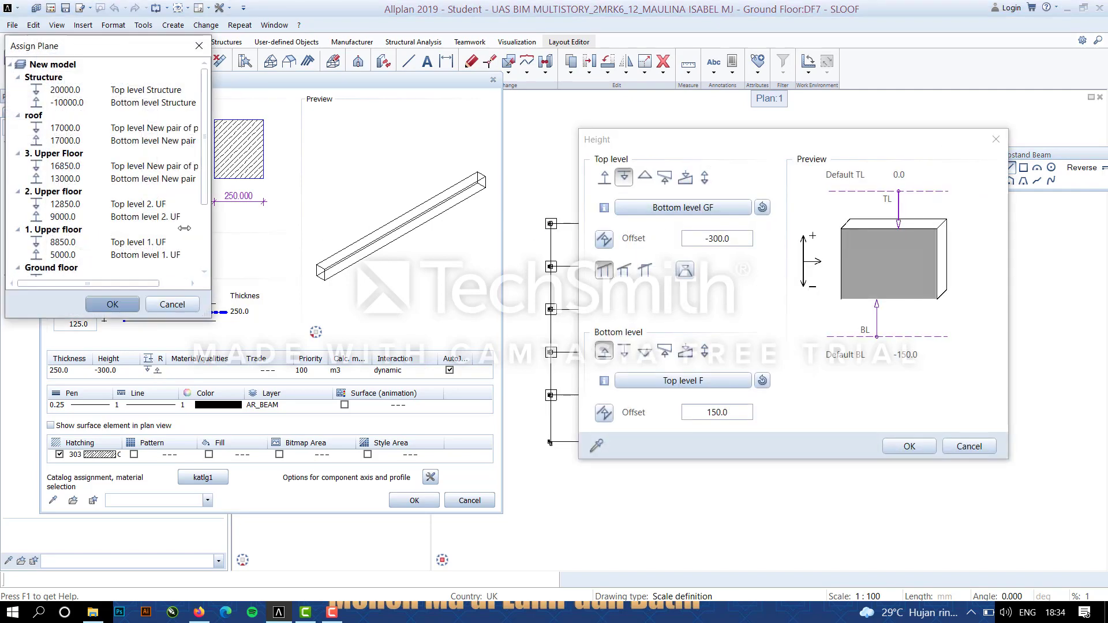
{"action": "scroll", "coordinate": [23, 272], "scroll_direction": "down", "scroll_amount": 3}
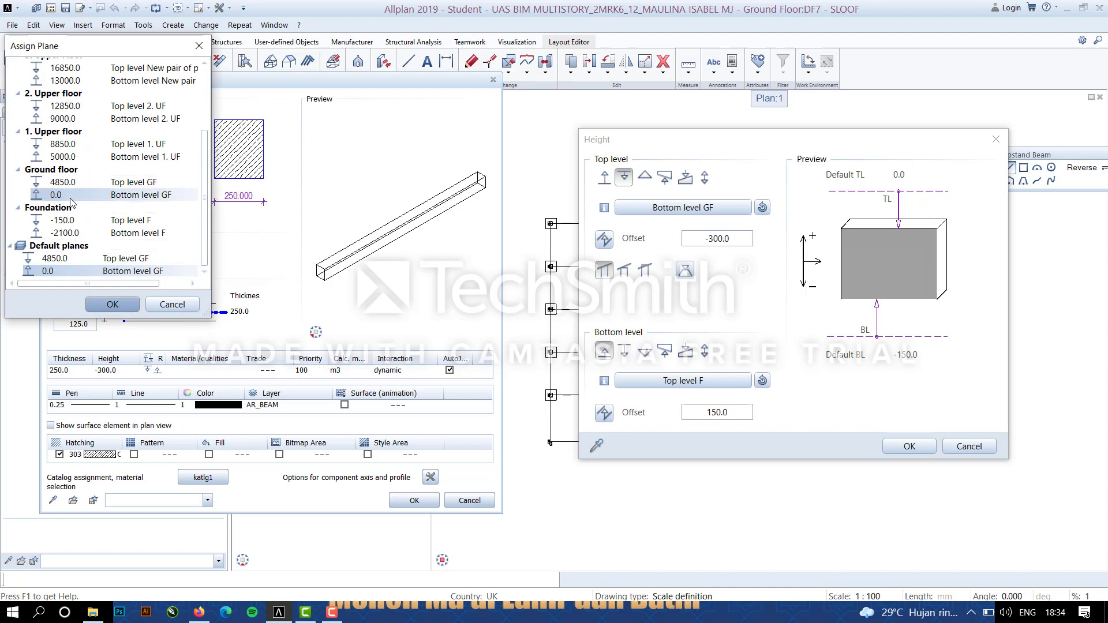
{"action": "left_click", "coordinate": [113, 304]}
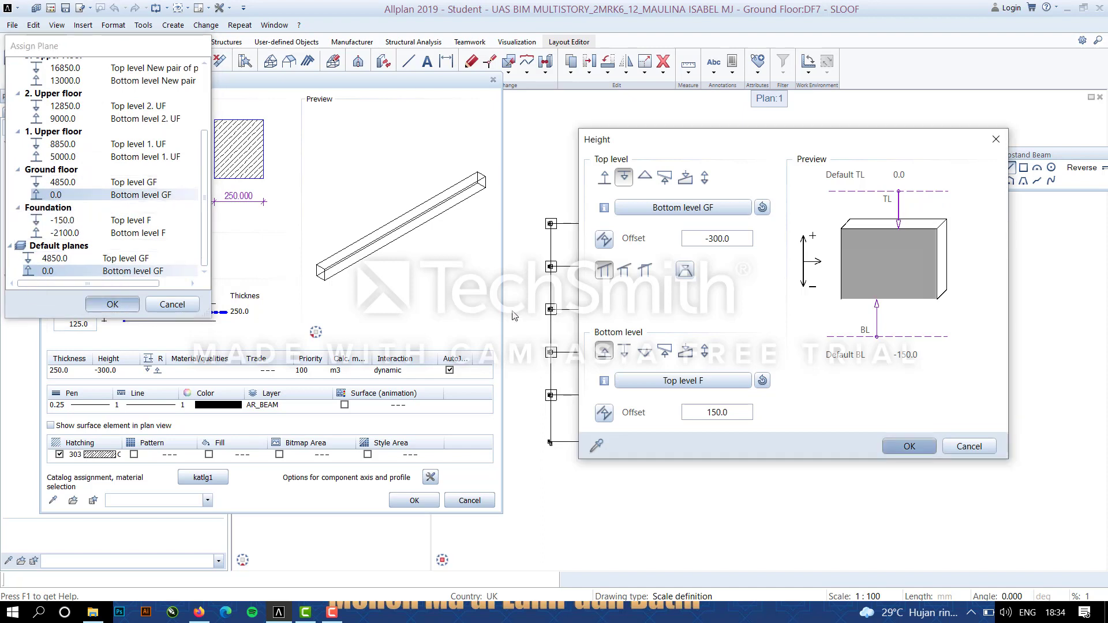
Assign Top level F as the beam's bottom level plane and accept the height and beam properties.
{"action": "left_click", "coordinate": [691, 381]}
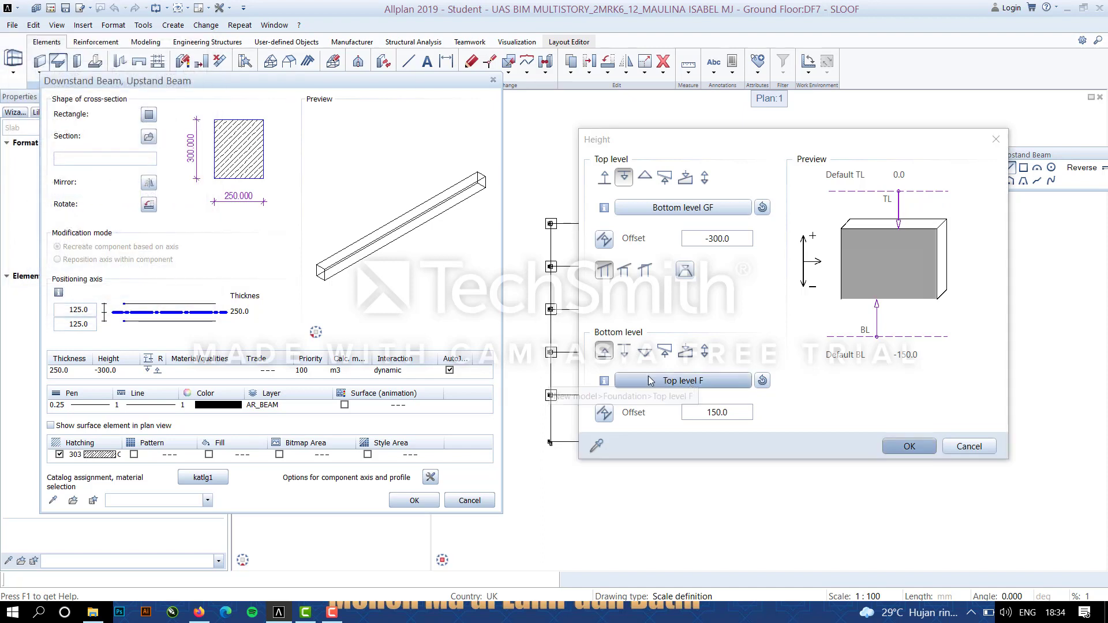
{"action": "scroll", "coordinate": [59, 263], "scroll_direction": "down", "scroll_amount": 3}
{"action": "scroll", "coordinate": [59, 263], "scroll_direction": "down", "scroll_amount": 2}
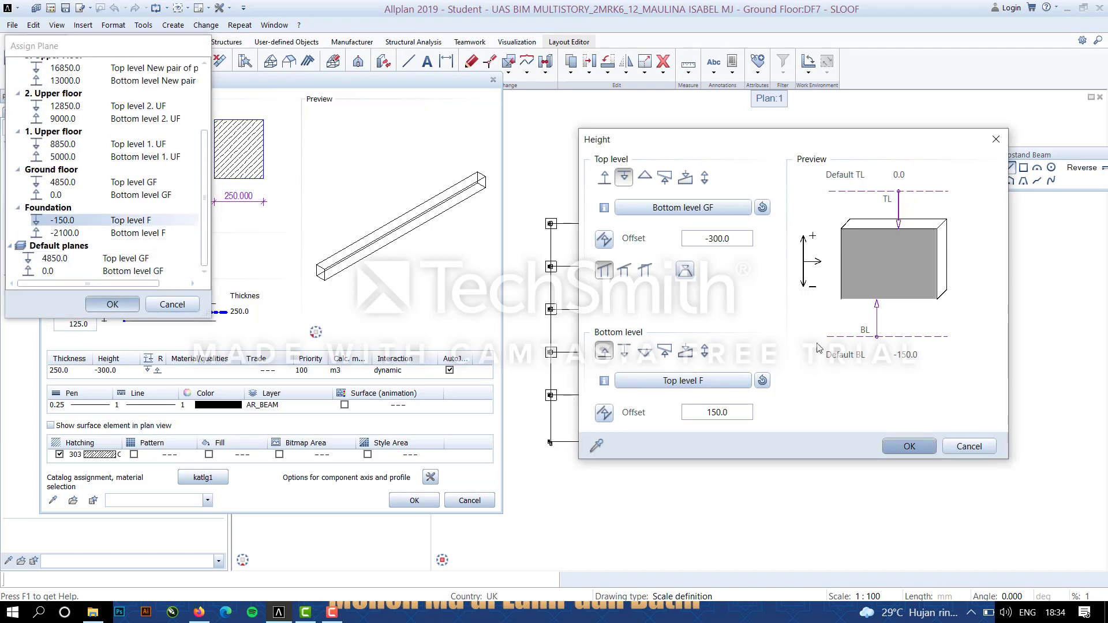
{"action": "left_click", "coordinate": [113, 306]}
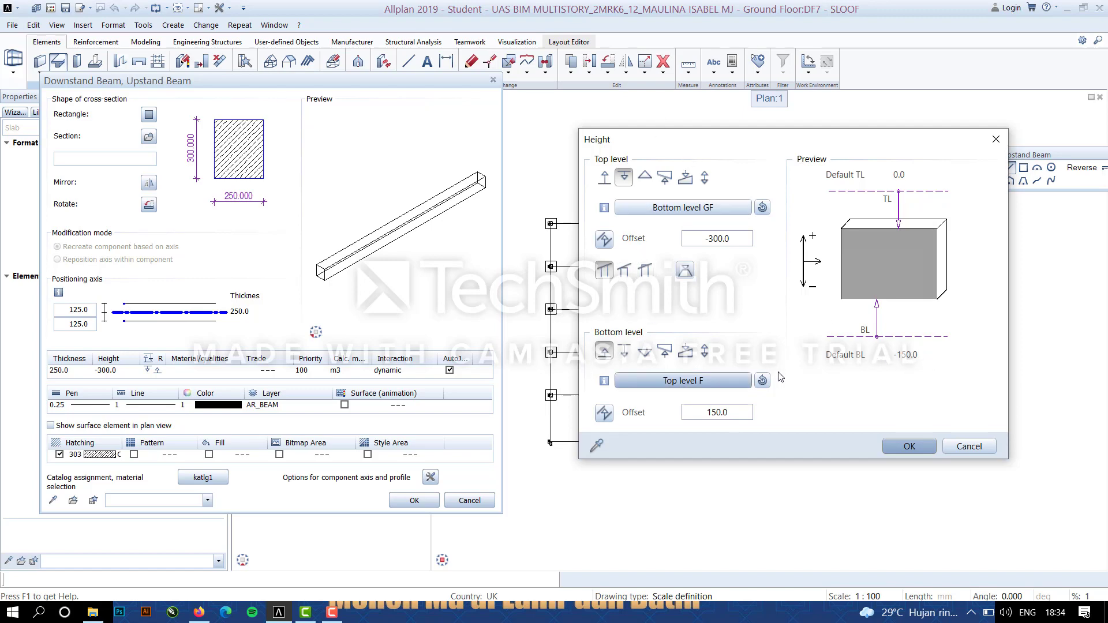
{"action": "left_click", "coordinate": [912, 448]}
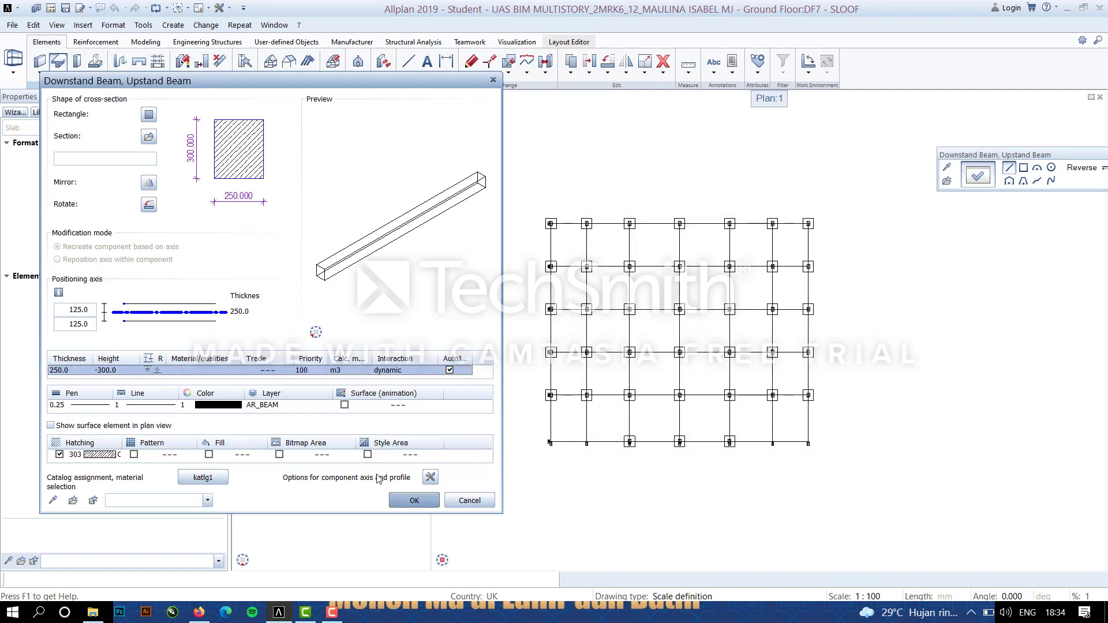
{"action": "left_click", "coordinate": [413, 501]}
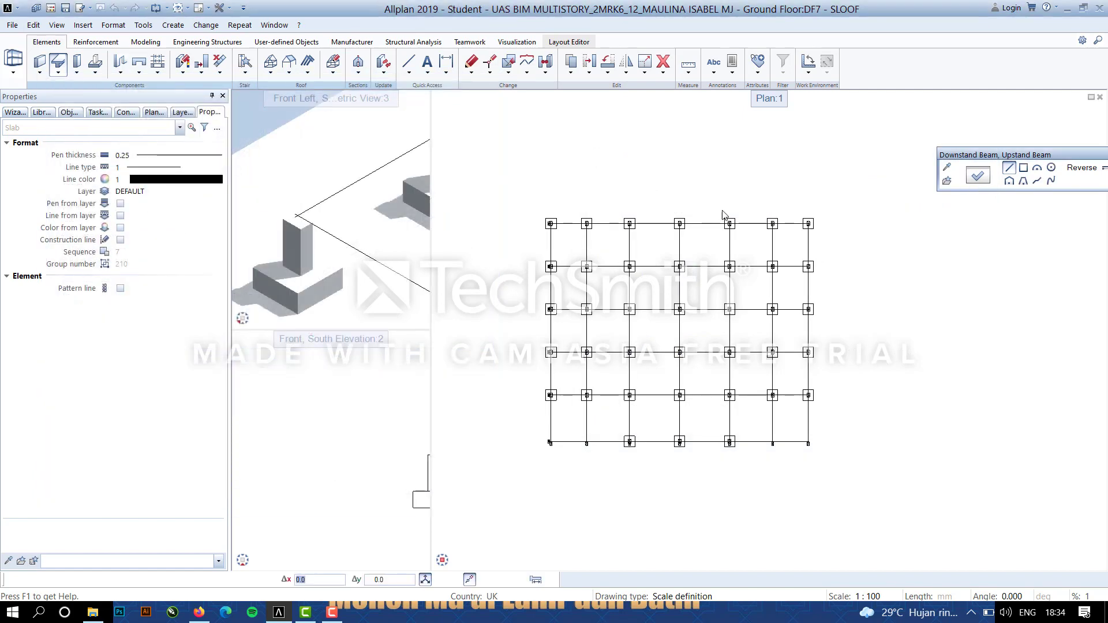
Draw a sloof beam on row 6 from the column face at axis A to the facing column side at axis B.
{"action": "scroll", "coordinate": [725, 246], "scroll_direction": "up", "scroll_amount": 10}
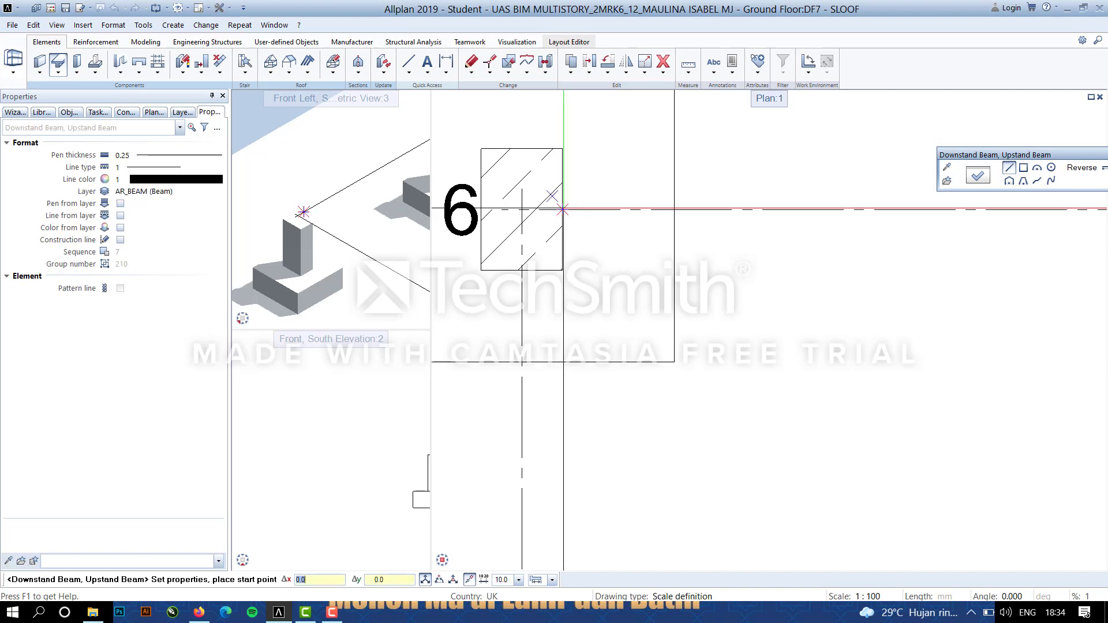
{"action": "key", "text": "Escape"}
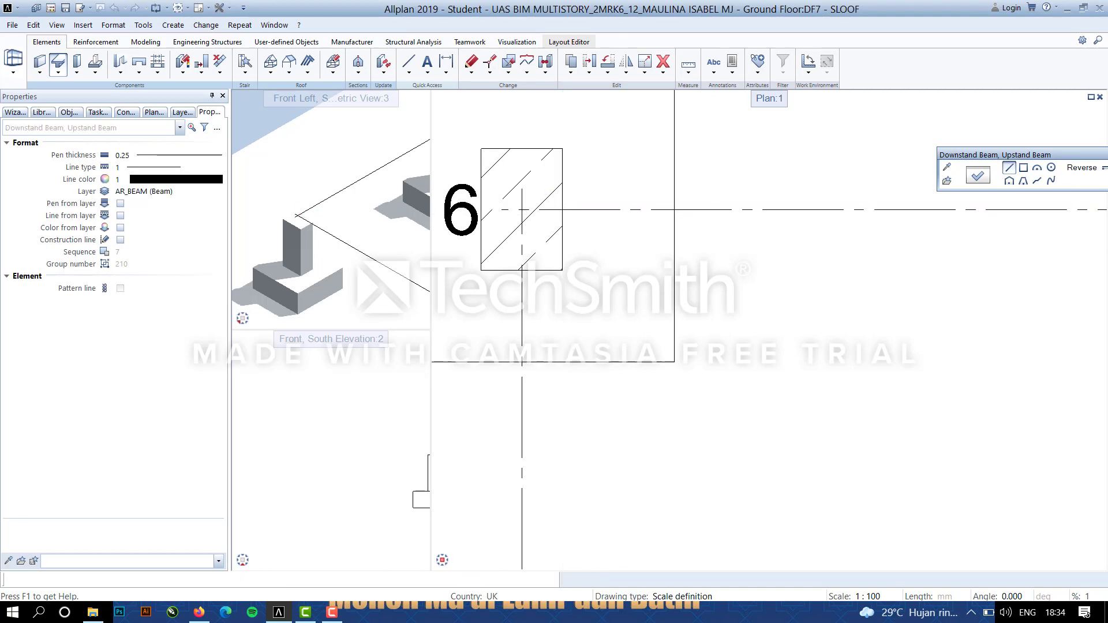
{"action": "left_click", "coordinate": [563, 209]}
{"action": "scroll", "coordinate": [854, 272], "scroll_direction": "down", "scroll_amount": 5}
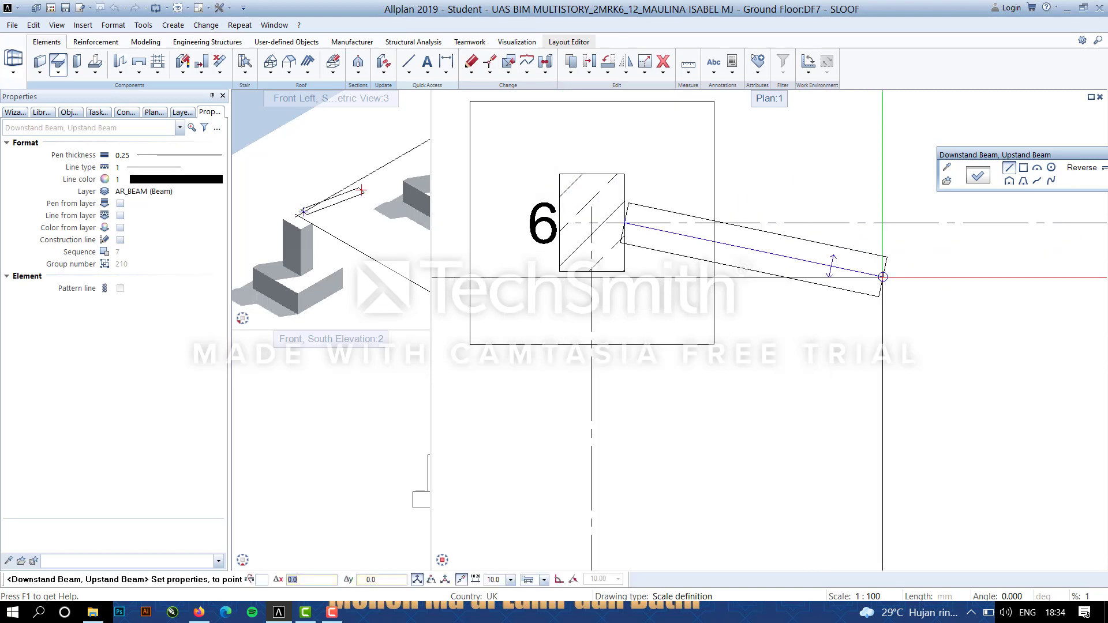
{"action": "middle_click_drag", "start_coordinate": [797, 277], "coordinate": [802, 277]}
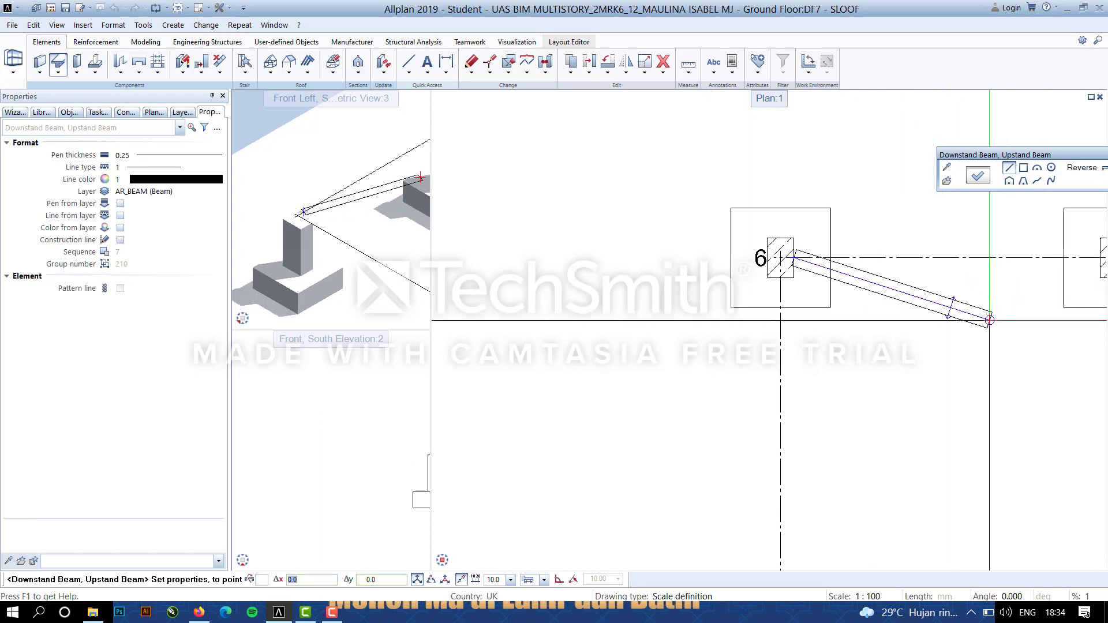
{"action": "middle_click_drag", "start_coordinate": [989, 319], "coordinate": [681, 320]}
{"action": "scroll", "coordinate": [785, 257], "scroll_direction": "up", "scroll_amount": 3}
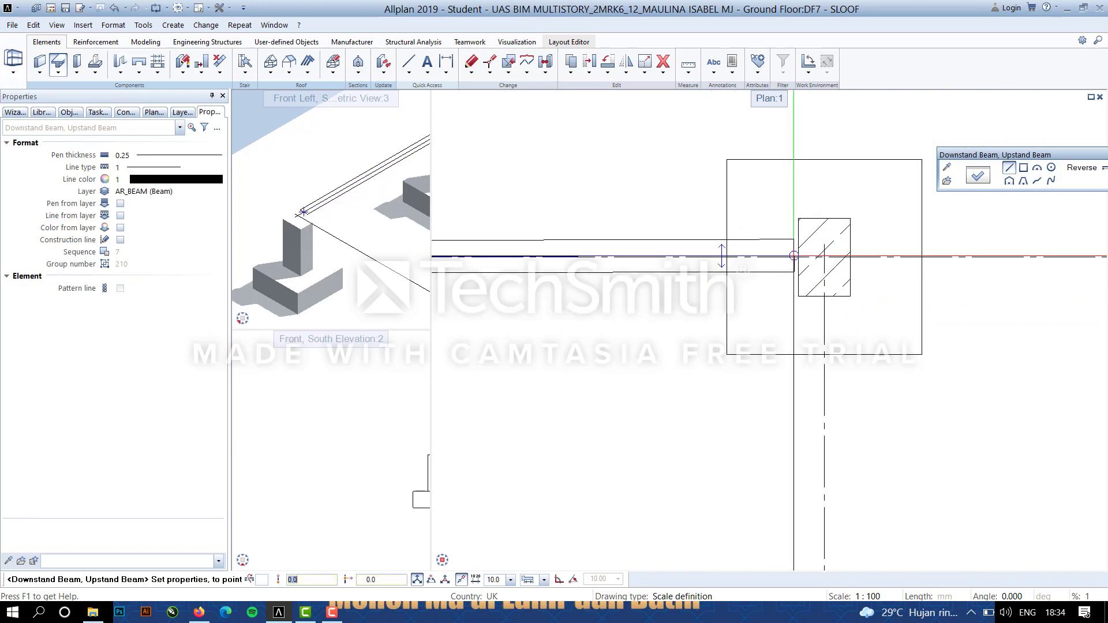
{"action": "left_click", "coordinate": [800, 253]}
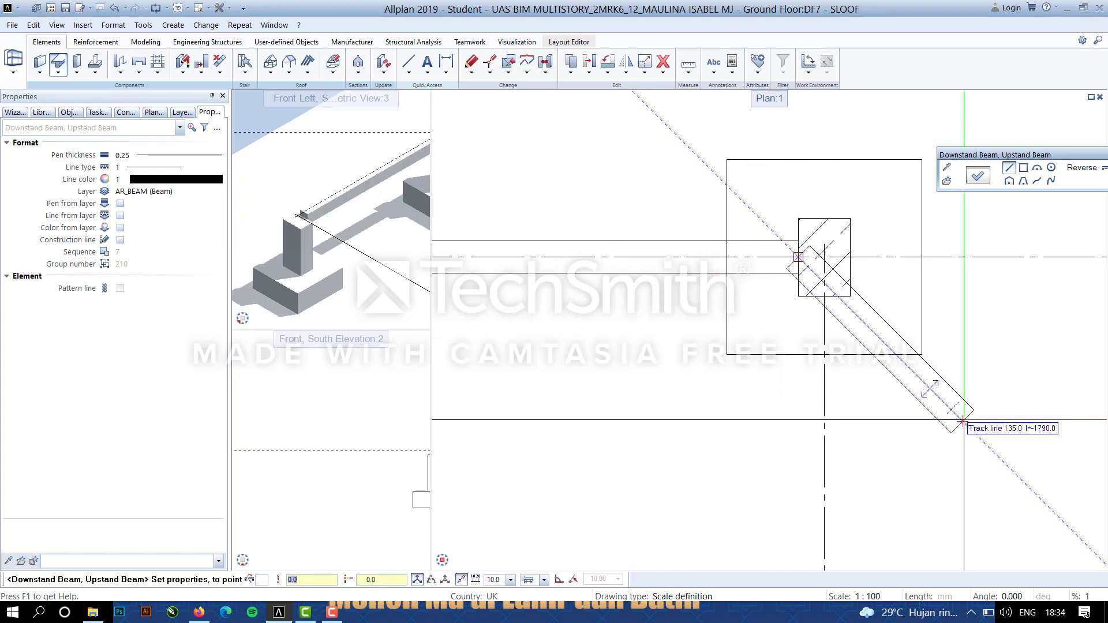
{"action": "key", "text": "Escape"}
Draw the row 6 sloof beam between the facing column sides at axes B and C.
{"action": "scroll", "coordinate": [823, 230], "scroll_direction": "down", "scroll_amount": 5}
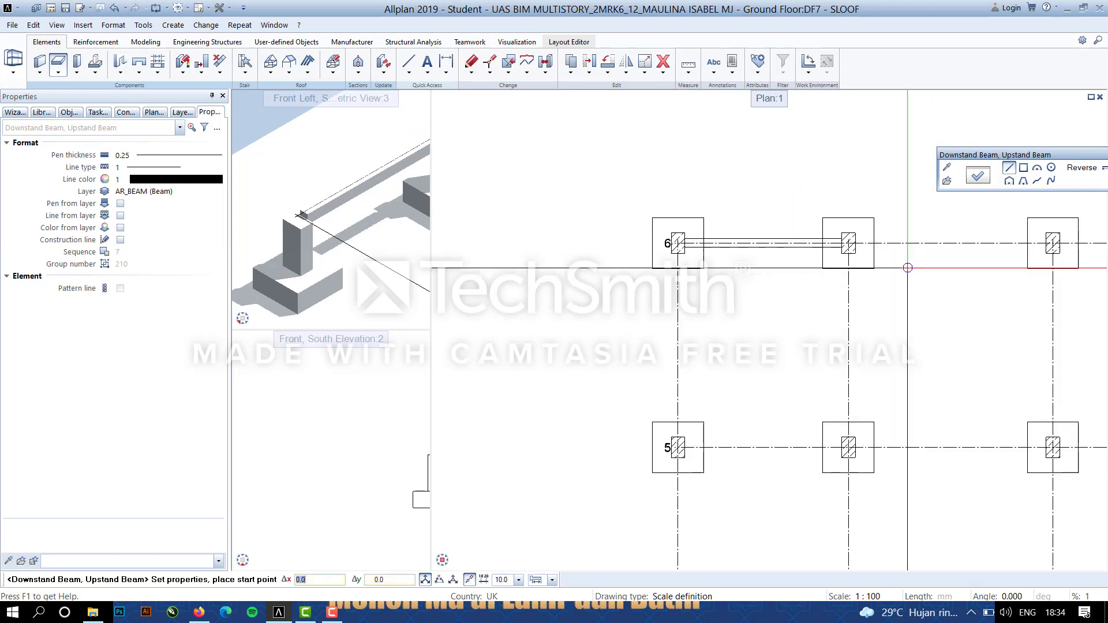
{"action": "scroll", "coordinate": [573, 267], "scroll_direction": "up", "scroll_amount": 3}
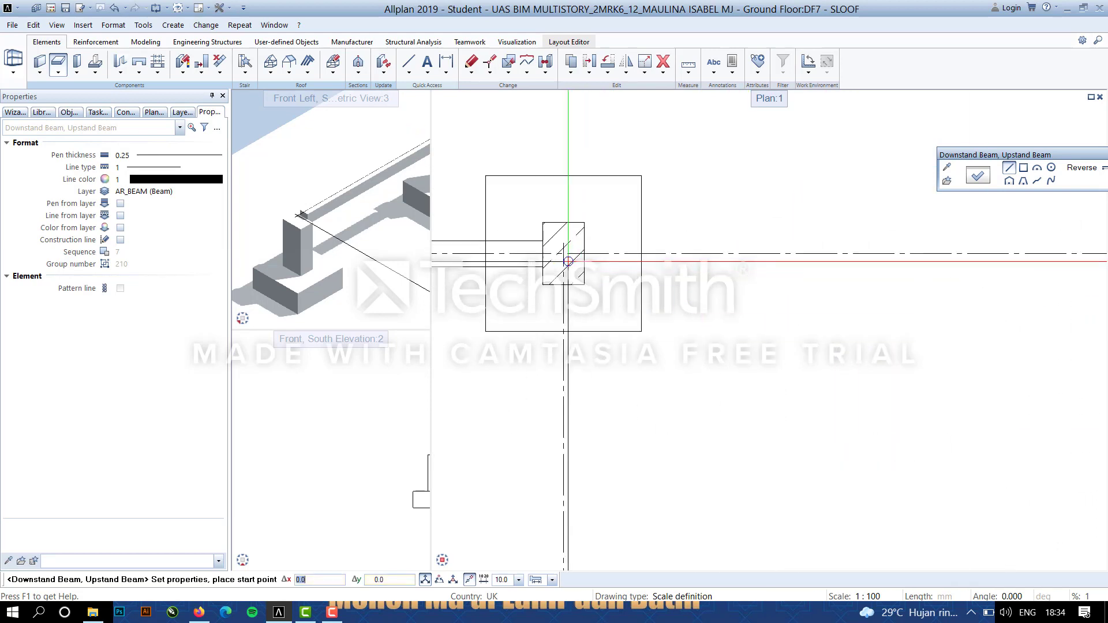
{"action": "left_click", "coordinate": [584, 254]}
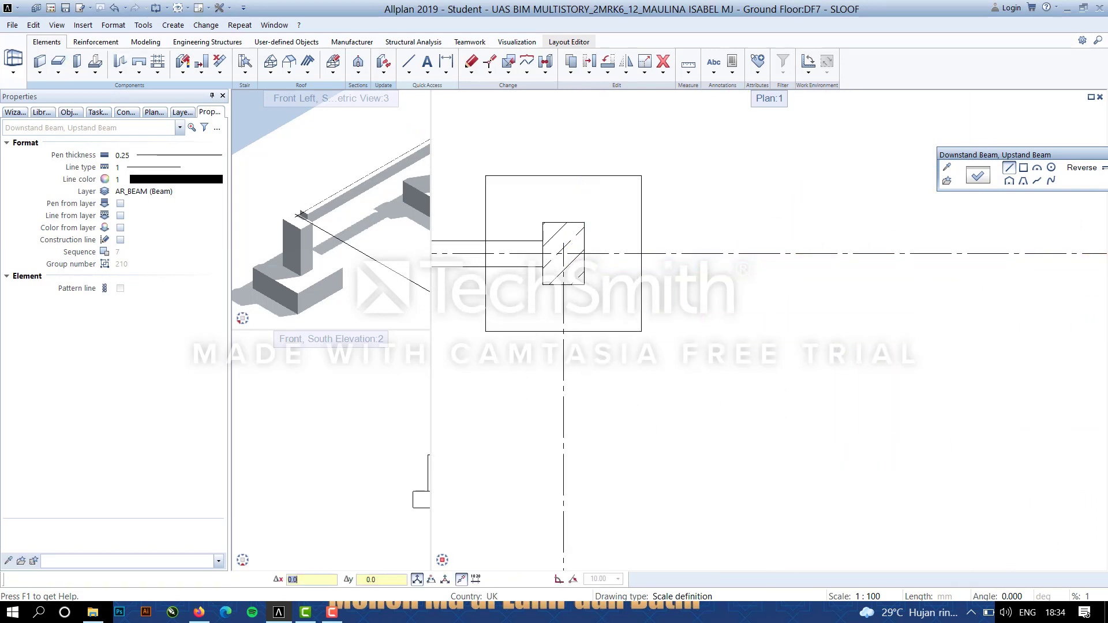
{"action": "middle_click_drag", "start_coordinate": [1054, 371], "coordinate": [646, 390]}
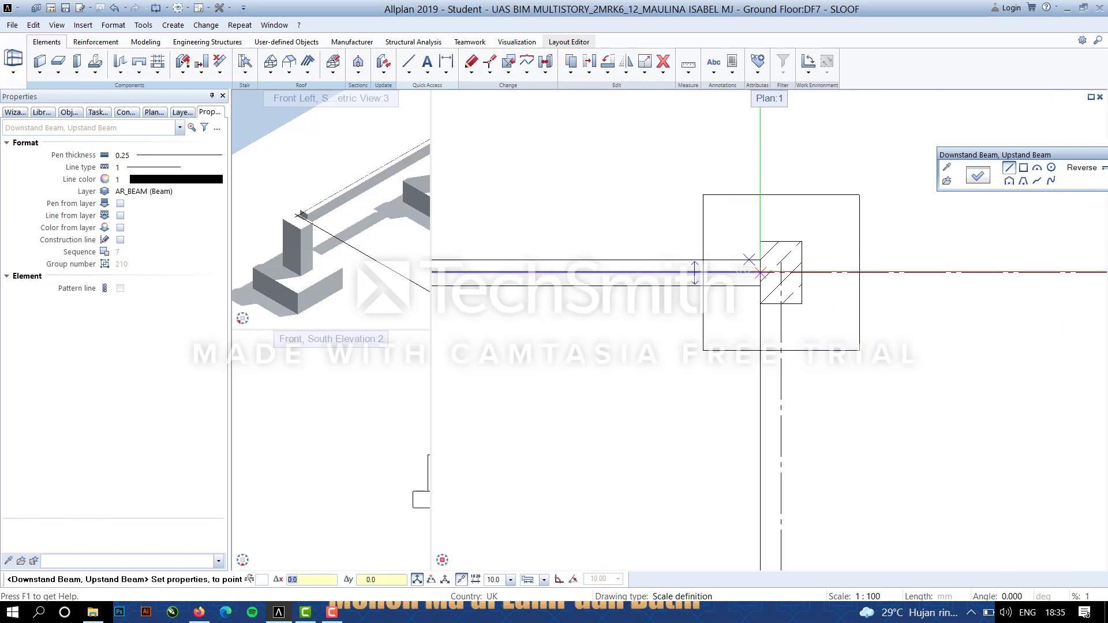
{"action": "left_click", "coordinate": [761, 272]}
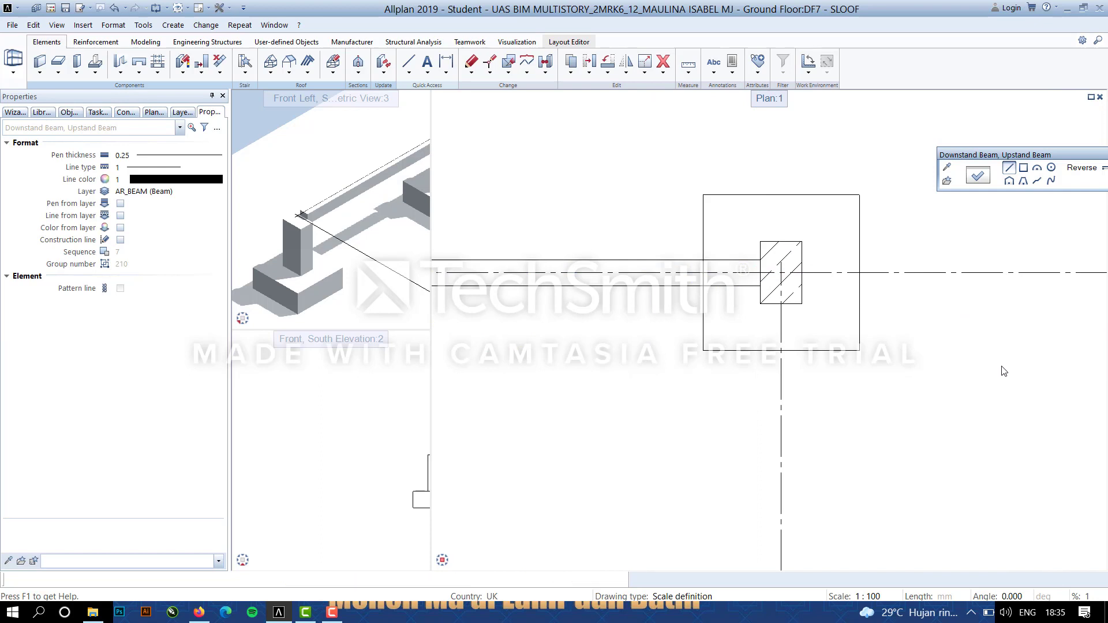
Draw the row 6 sloof beam between the facing column sides at axes C and D.
{"action": "scroll", "coordinate": [980, 371], "scroll_direction": "down", "scroll_amount": 3}
{"action": "scroll", "coordinate": [438, 320], "scroll_direction": "up", "scroll_amount": 1}
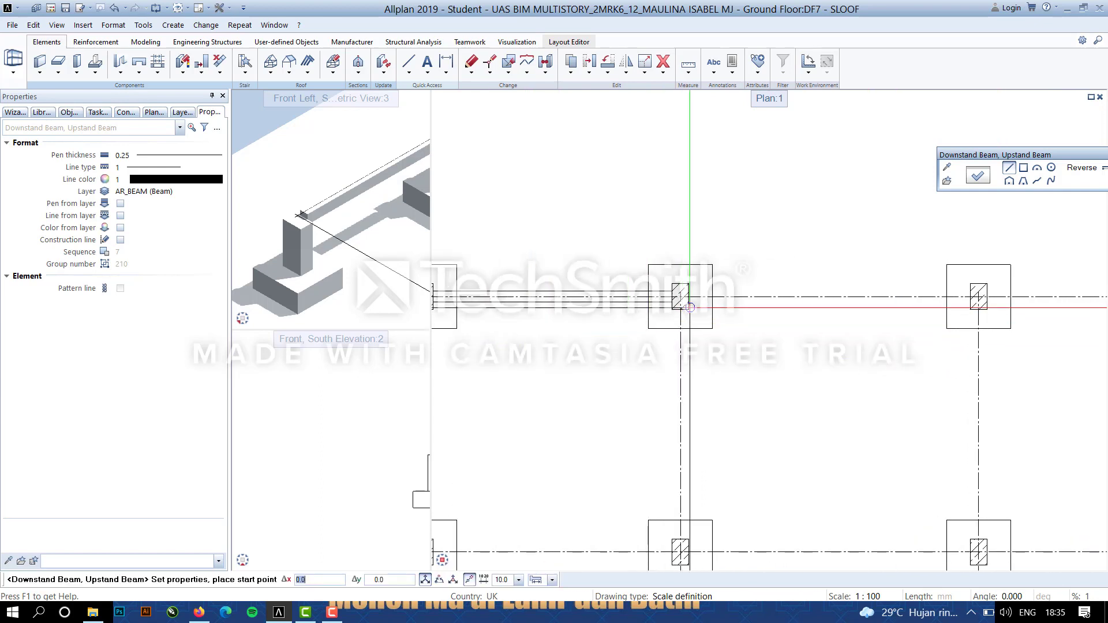
{"action": "scroll", "coordinate": [693, 295], "scroll_direction": "up", "scroll_amount": 3}
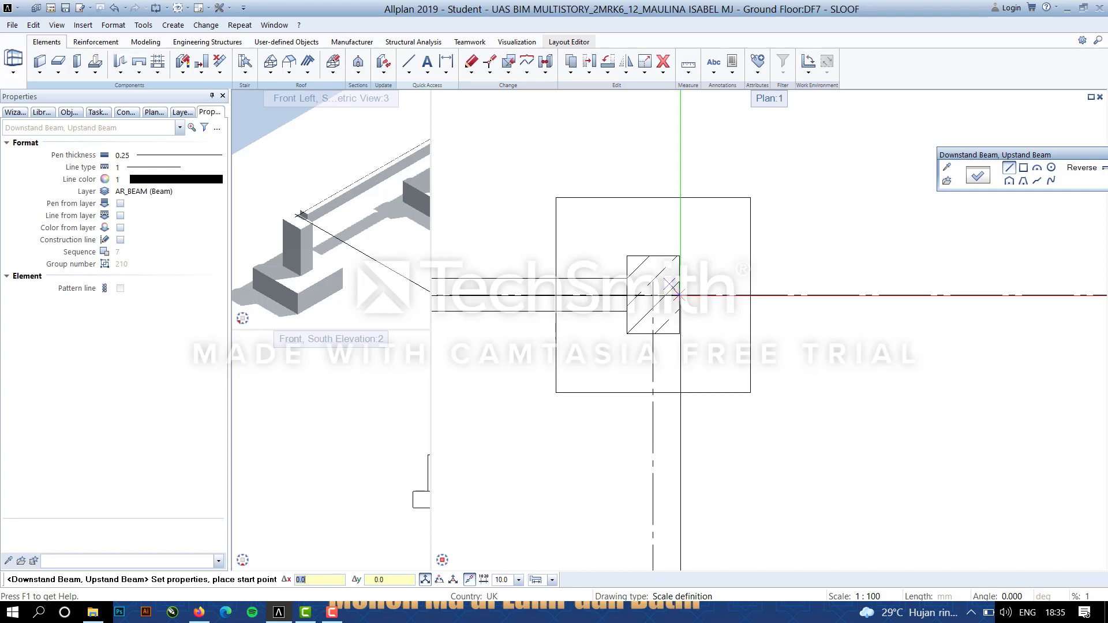
{"action": "left_click", "coordinate": [681, 295]}
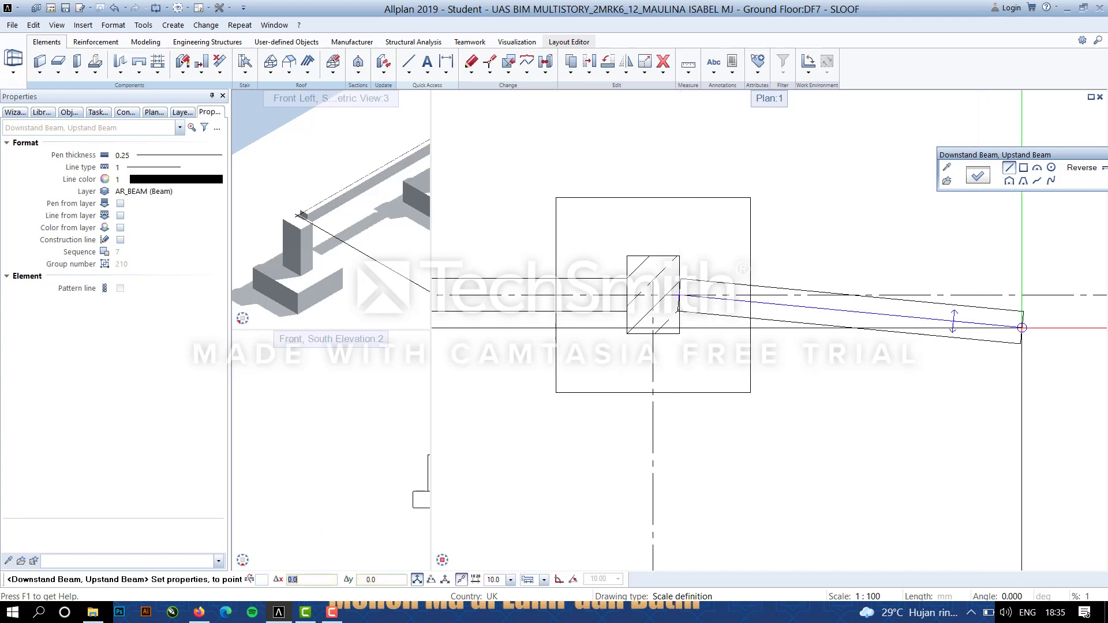
{"action": "scroll", "coordinate": [1026, 331], "scroll_direction": "down", "scroll_amount": 5}
{"action": "middle_click_drag", "start_coordinate": [924, 383], "coordinate": [511, 395]}
{"action": "scroll", "coordinate": [793, 329], "scroll_direction": "up", "scroll_amount": 5}
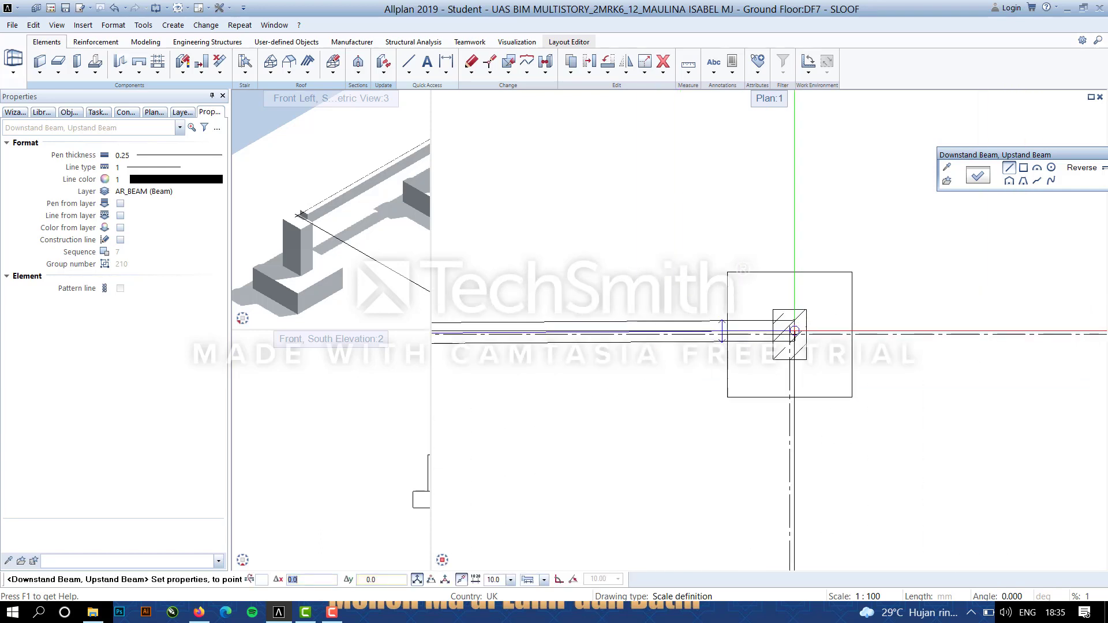
{"action": "left_click", "coordinate": [762, 336]}
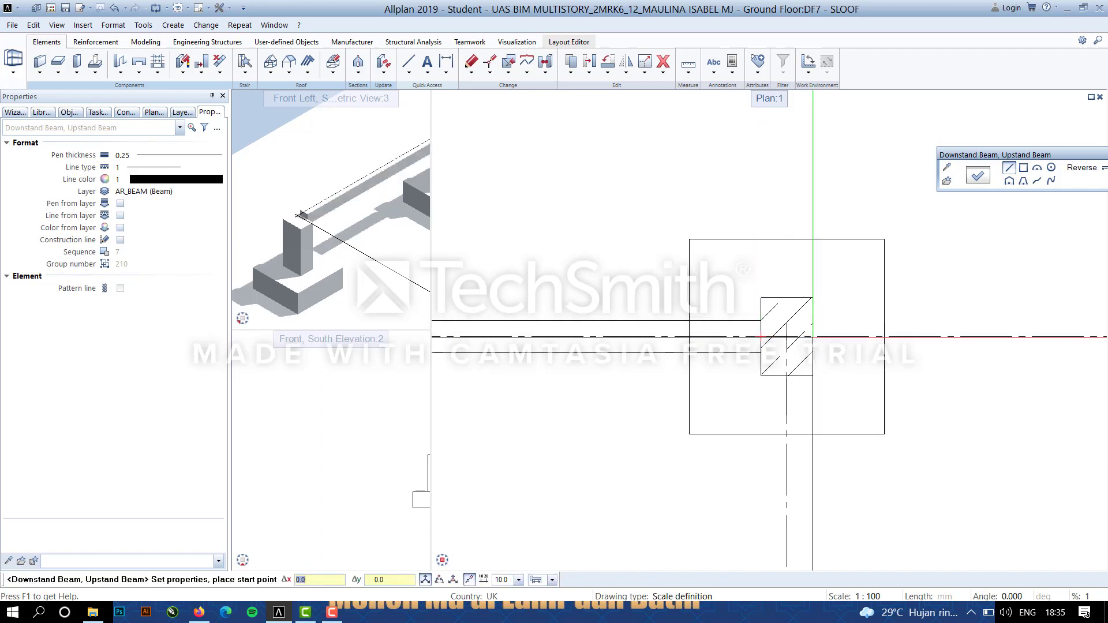
Draw the row 6 sloof beam between the facing column sides at axes D and E.
{"action": "left_click", "coordinate": [812, 336]}
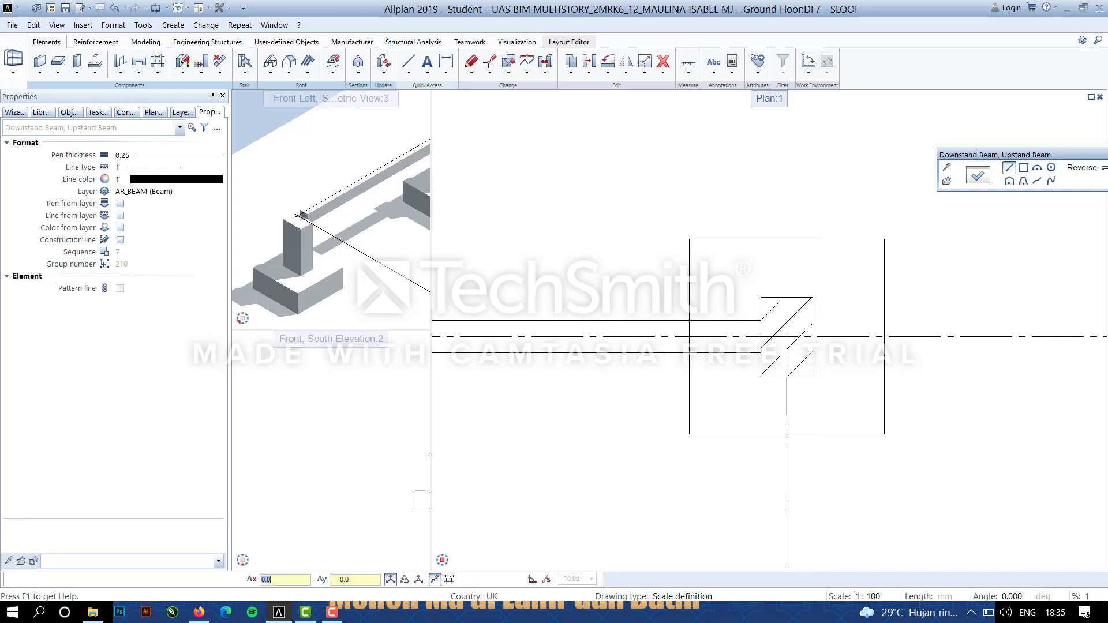
{"action": "scroll", "coordinate": [1071, 366], "scroll_direction": "down", "scroll_amount": 4}
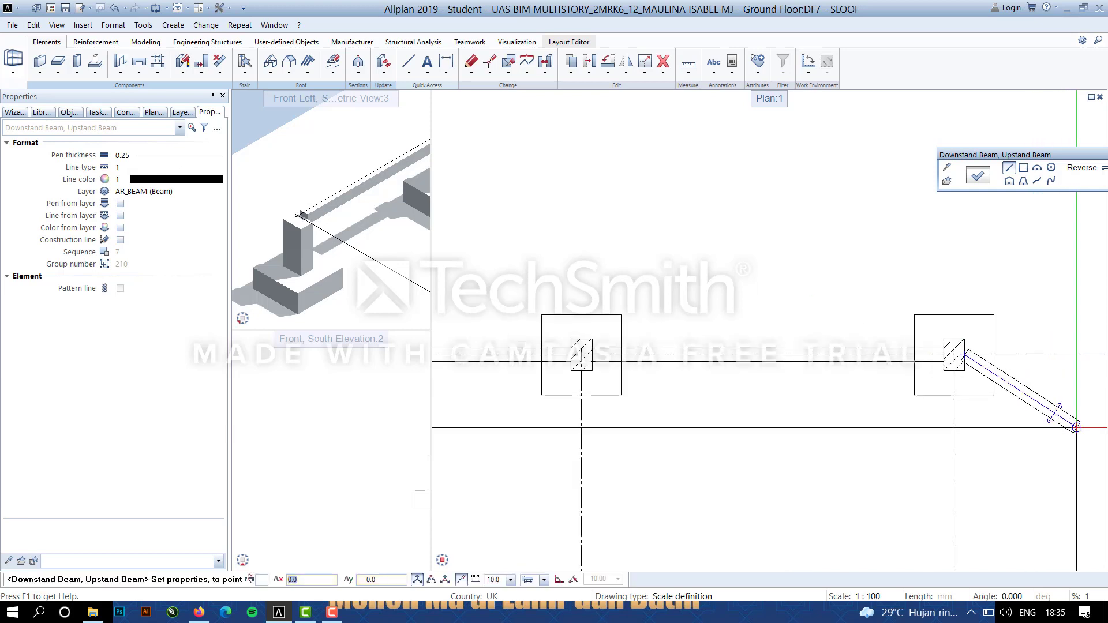
{"action": "middle_click_drag", "start_coordinate": [949, 437], "coordinate": [566, 437]}
{"action": "scroll", "coordinate": [928, 359], "scroll_direction": "up", "scroll_amount": 4}
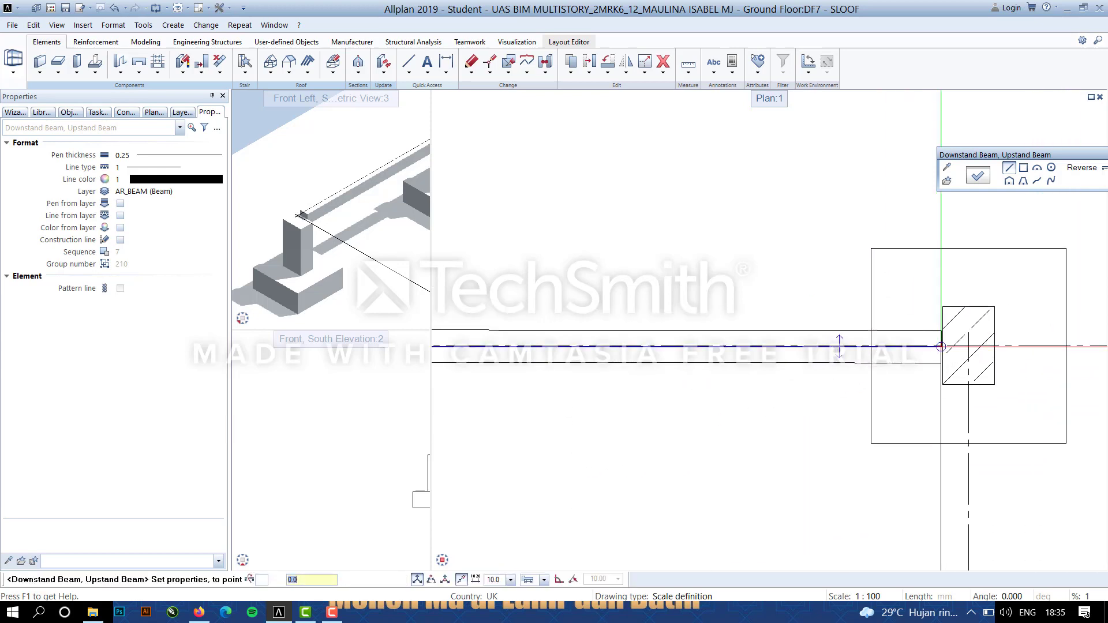
{"action": "left_click", "coordinate": [942, 346]}
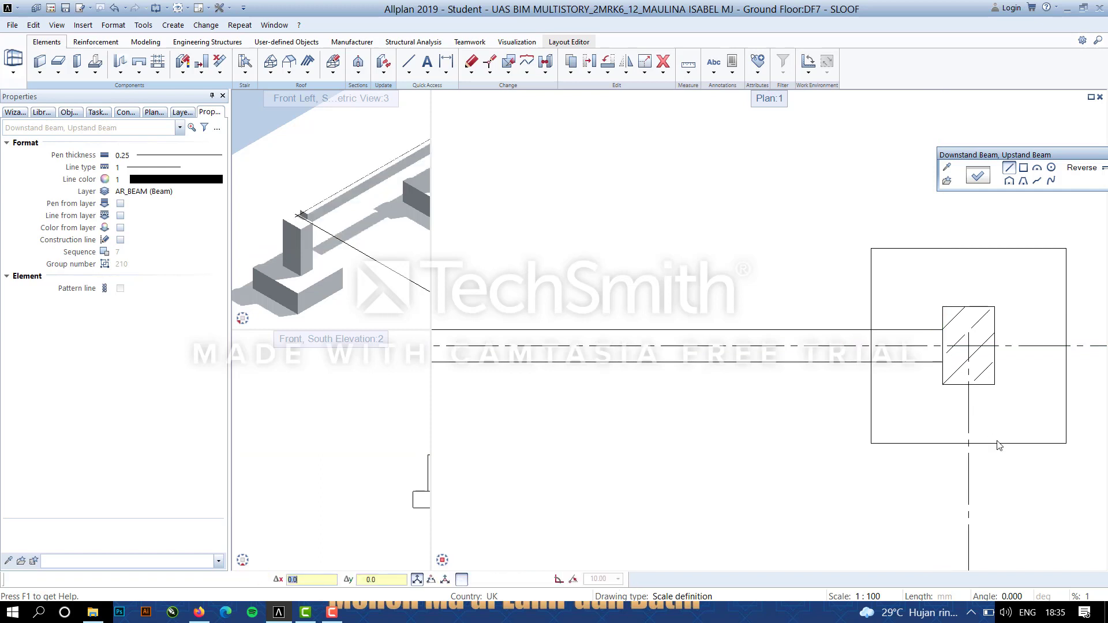
Draw the row 6 sloof beam between the facing column sides at axes E and F.
{"action": "scroll", "coordinate": [1039, 483], "scroll_direction": "down", "scroll_amount": 3}
{"action": "middle_click_drag", "start_coordinate": [936, 462], "coordinate": [618, 421]}
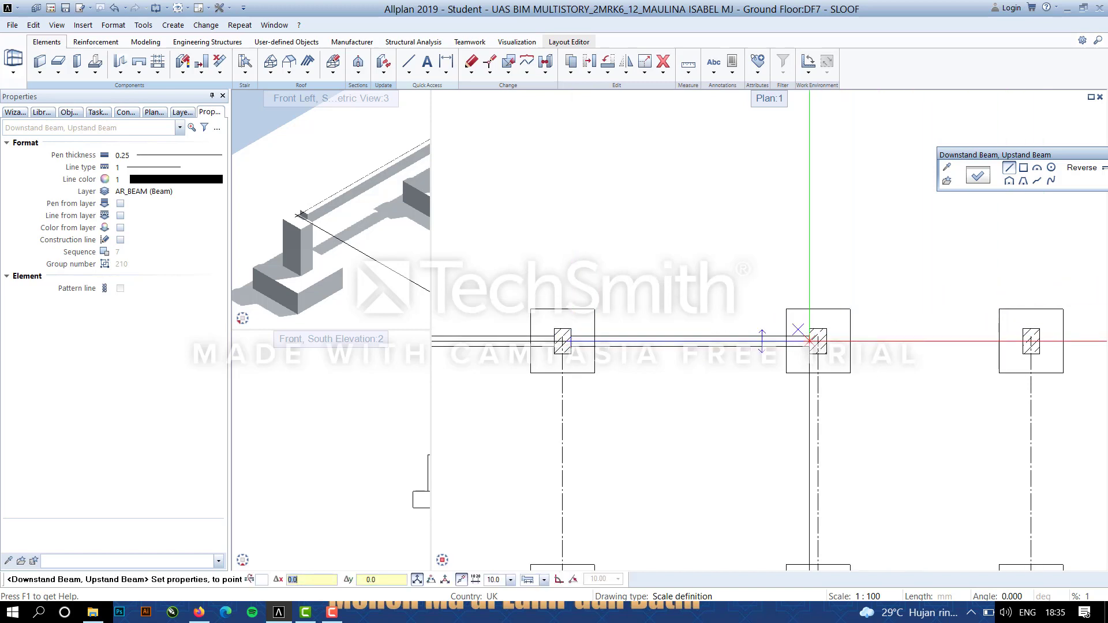
{"action": "left_click", "coordinate": [810, 341]}
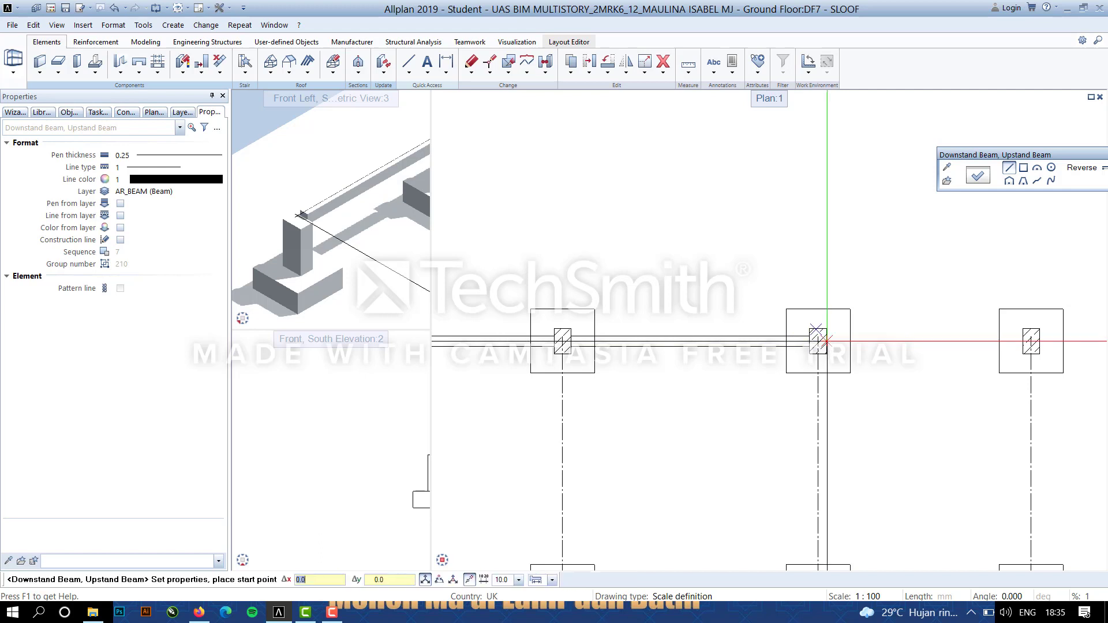
Draw the row 6 sloof beam between the facing column sides at axes F and G.
{"action": "left_click", "coordinate": [827, 341]}
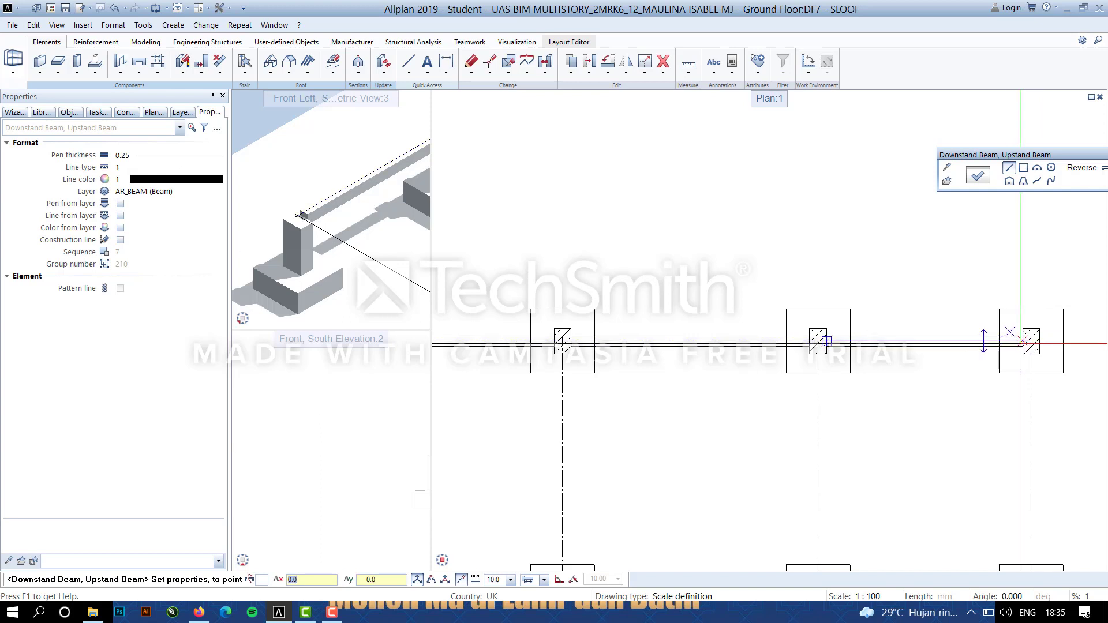
{"action": "left_click", "coordinate": [1023, 342]}
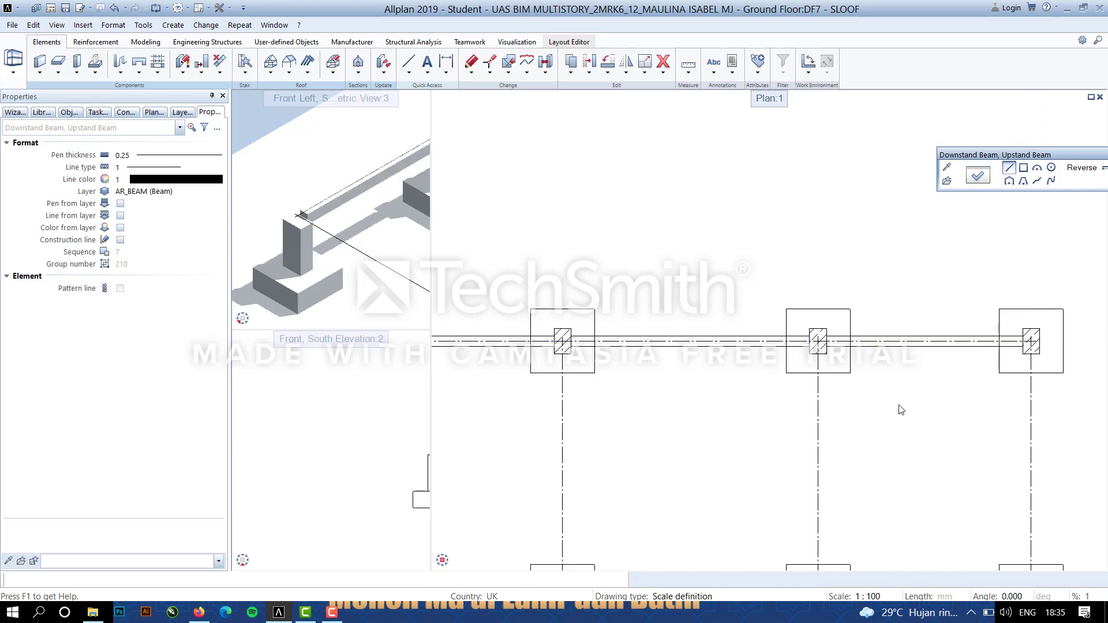
{"action": "scroll", "coordinate": [899, 408], "scroll_direction": "down", "scroll_amount": 4}
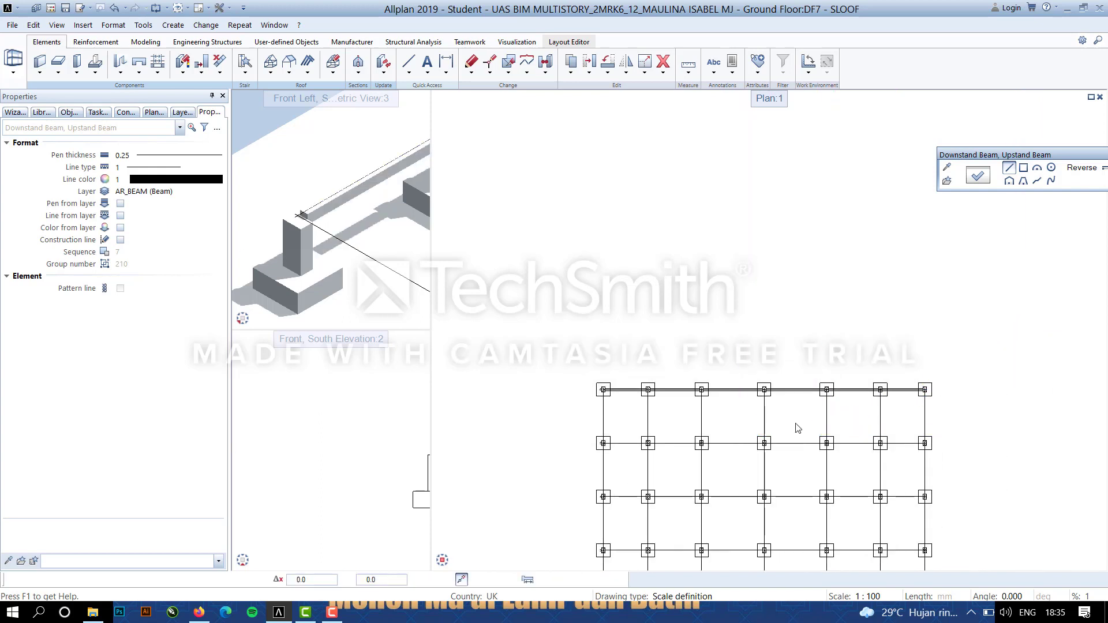
Draw the axis A and axis B sloof beams from the row 6 column faces to the near edges of the row 5 footings.
{"action": "scroll", "coordinate": [655, 405], "scroll_direction": "up", "scroll_amount": 4}
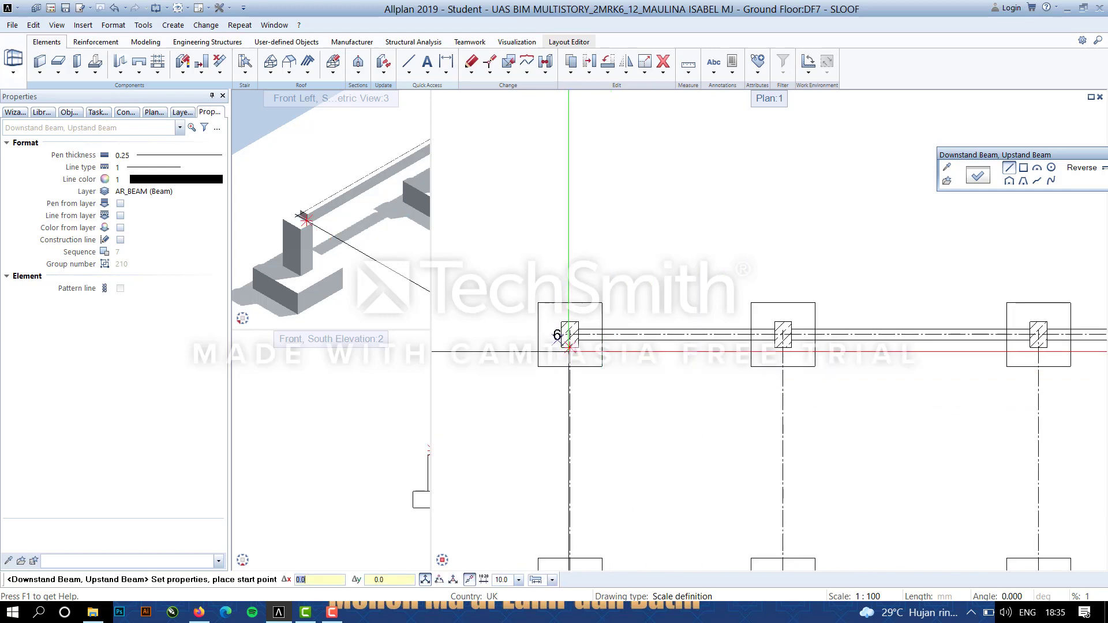
{"action": "left_click", "coordinate": [569, 347]}
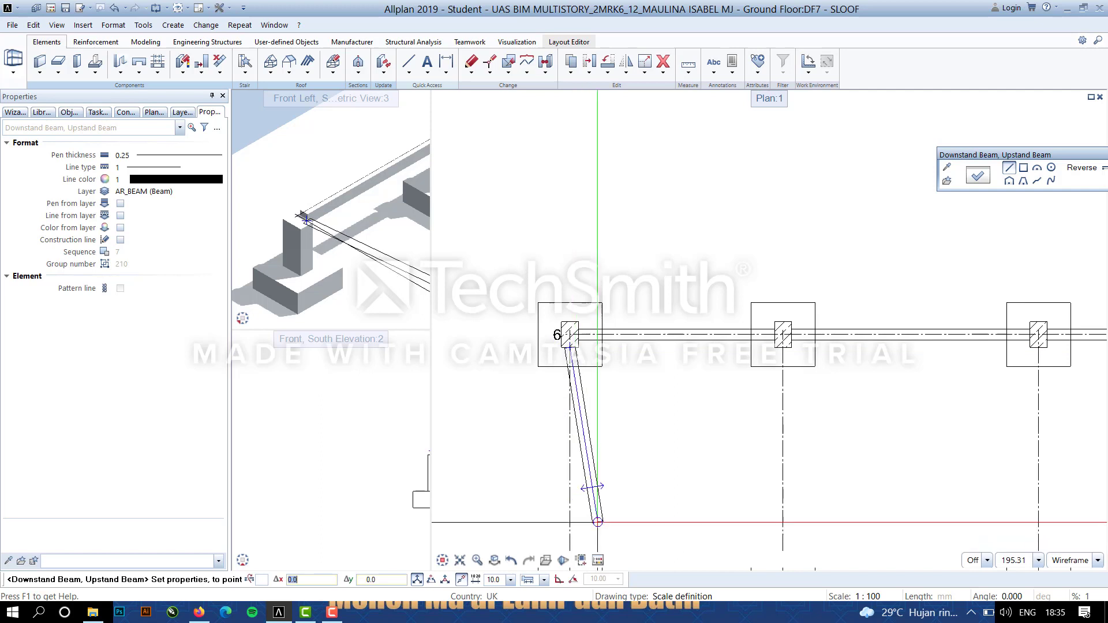
{"action": "middle_click_drag", "start_coordinate": [638, 490], "coordinate": [727, 345]}
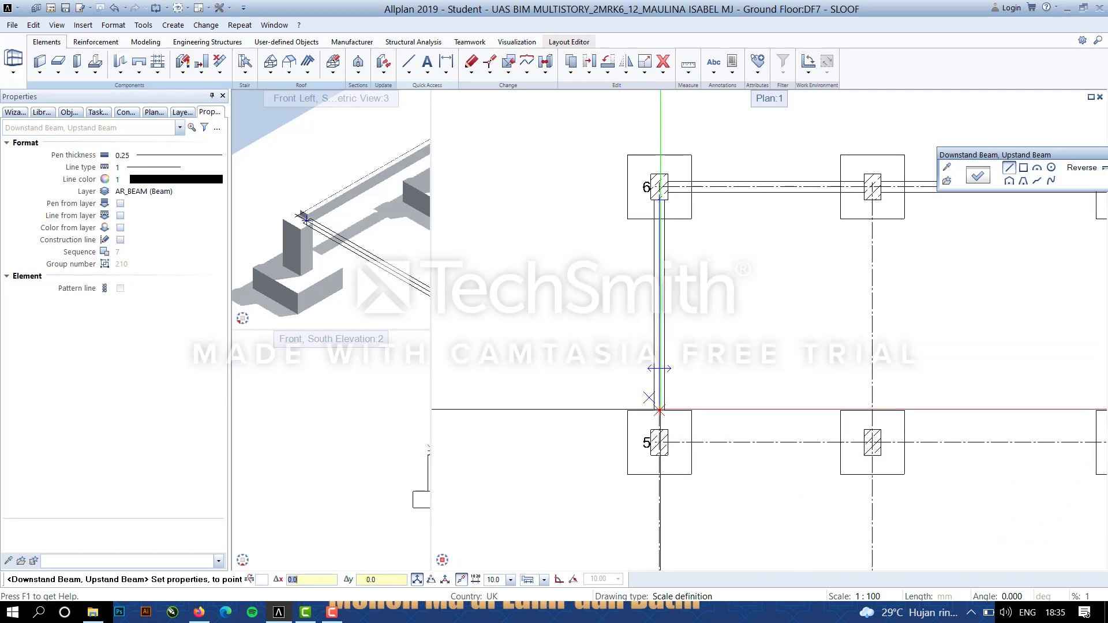
{"action": "left_click", "coordinate": [659, 410]}
{"action": "key", "text": "Escape"}
{"action": "left_click", "coordinate": [872, 200]}
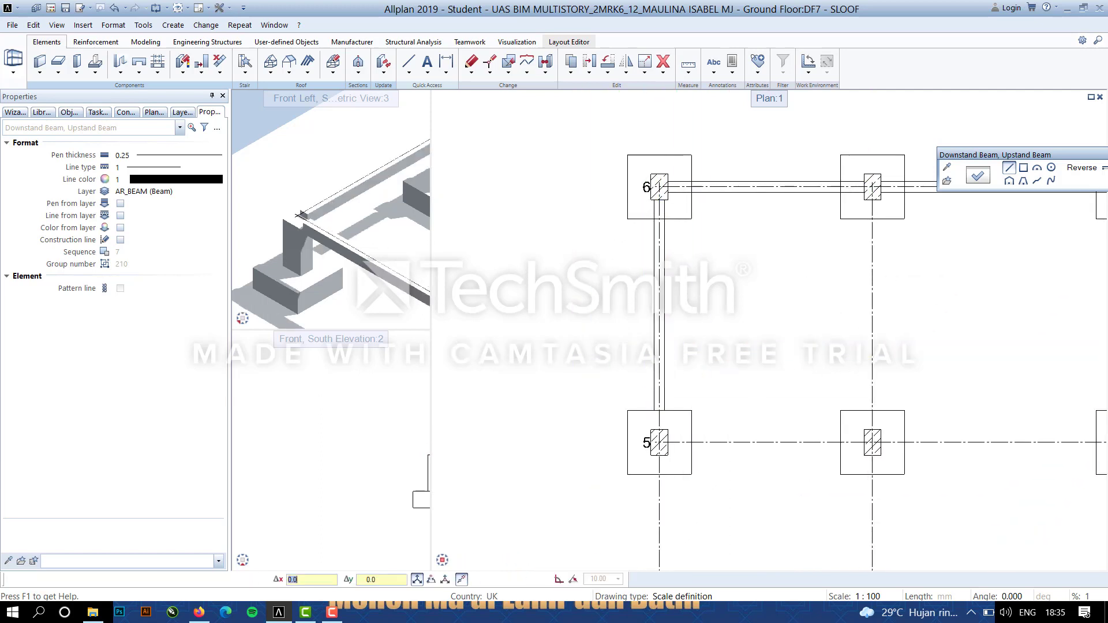
{"action": "left_click", "coordinate": [873, 410]}
{"action": "scroll", "coordinate": [1040, 407], "scroll_direction": "down", "scroll_amount": 4}
{"action": "middle_click_drag", "start_coordinate": [1040, 407], "coordinate": [639, 407]}
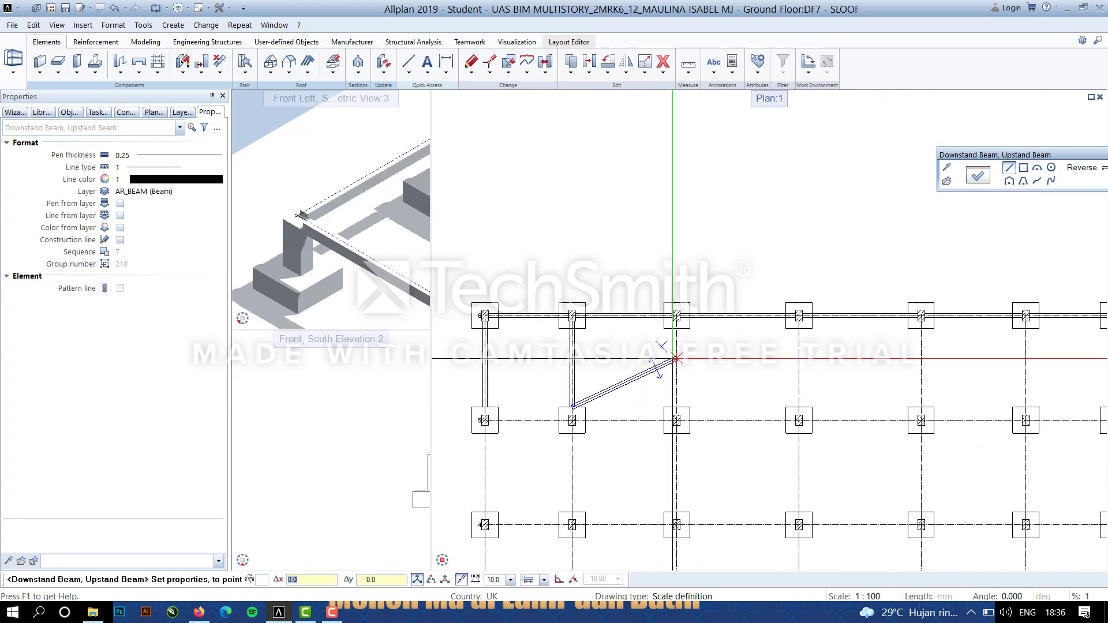
{"action": "key", "text": "Escape"}
Draw the axis C and axis D sloof beams from the row 6 column faces to the near edges of the row 5 footings.
{"action": "scroll", "coordinate": [677, 330], "scroll_direction": "up", "scroll_amount": 3}
{"action": "left_click", "coordinate": [678, 315]}
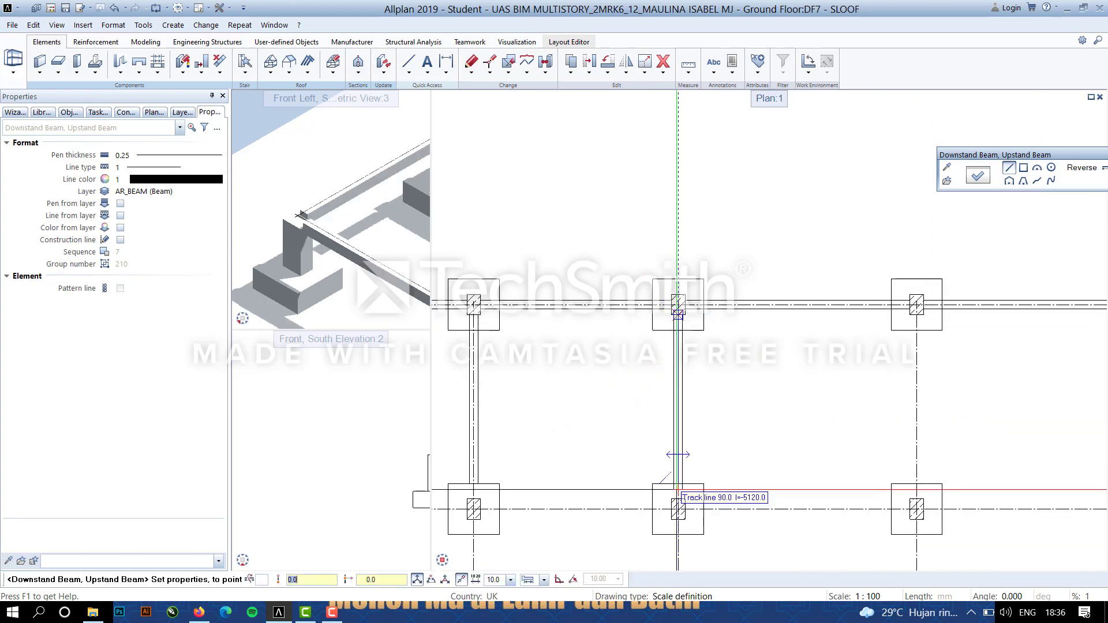
{"action": "left_click", "coordinate": [678, 485]}
{"action": "key", "text": "Escape"}
{"action": "left_click", "coordinate": [917, 317]}
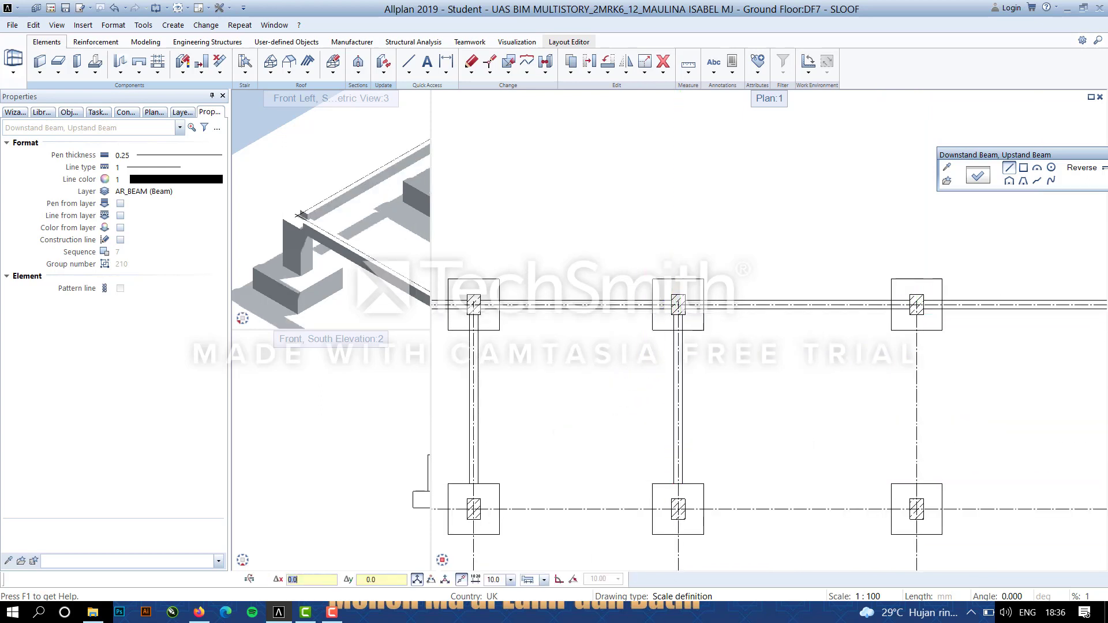
{"action": "scroll", "coordinate": [854, 462], "scroll_direction": "down", "scroll_amount": 3}
{"action": "middle_click_drag", "start_coordinate": [874, 464], "coordinate": [558, 464]}
{"action": "key", "text": "Escape"}
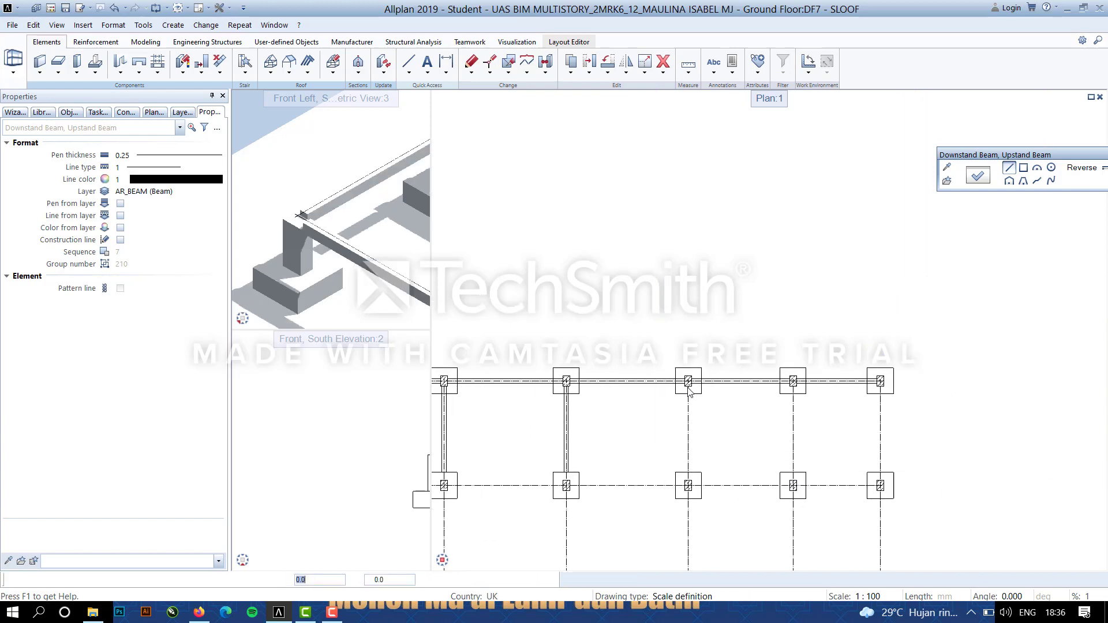
Draw the axis E sloof beam from the row 6 column face to the near edge of the row 5 footing.
{"action": "scroll", "coordinate": [689, 387], "scroll_direction": "up", "scroll_amount": 5}
{"action": "left_click", "coordinate": [691, 383]}
{"action": "scroll", "coordinate": [719, 496], "scroll_direction": "down", "scroll_amount": 3}
{"action": "middle_click_drag", "start_coordinate": [718, 508], "coordinate": [748, 367]}
{"action": "scroll", "coordinate": [732, 420], "scroll_direction": "up", "scroll_amount": 4}
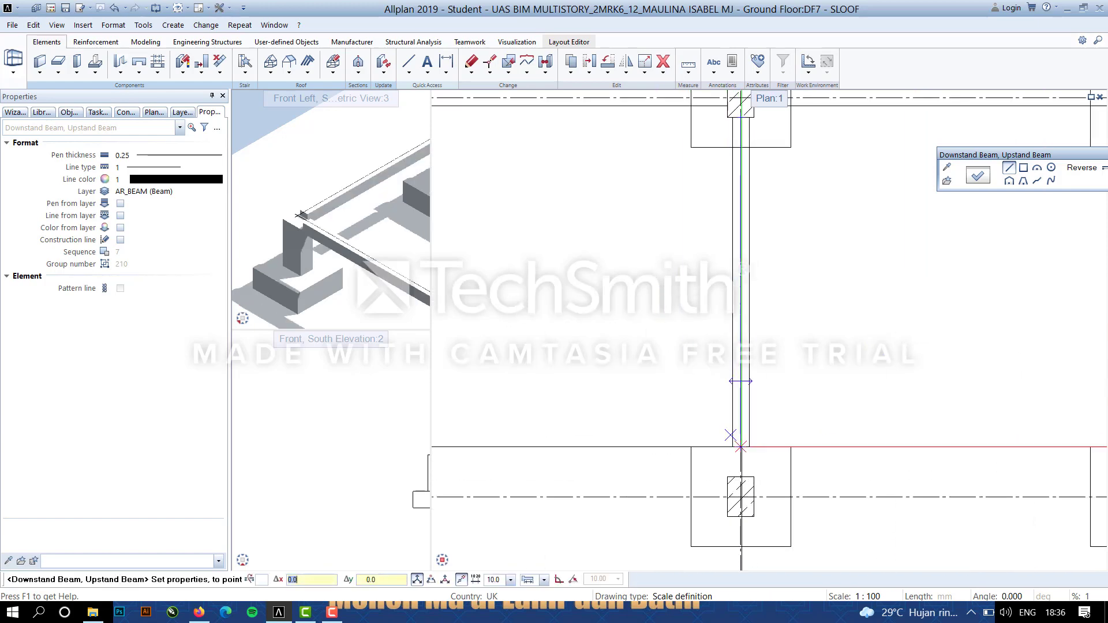
{"action": "left_click", "coordinate": [741, 447]}
{"action": "scroll", "coordinate": [954, 388], "scroll_direction": "down", "scroll_amount": 5}
{"action": "key", "text": "Escape"}
Draw the axis F sloof beam from the row 6 column face to the near edge of the row 5 footing.
{"action": "middle_click_drag", "start_coordinate": [1034, 351], "coordinate": [696, 340]}
{"action": "scroll", "coordinate": [661, 278], "scroll_direction": "up", "scroll_amount": 5}
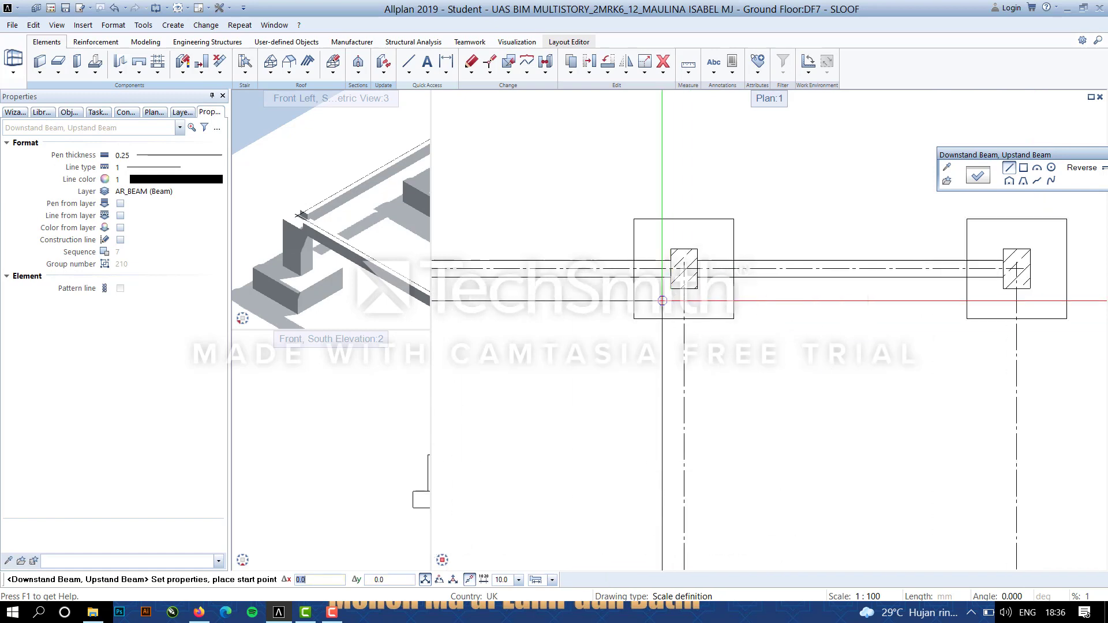
{"action": "left_click", "coordinate": [683, 289]}
{"action": "scroll", "coordinate": [683, 290], "scroll_direction": "down", "scroll_amount": 4}
{"action": "scroll", "coordinate": [685, 392], "scroll_direction": "up", "scroll_amount": 5}
{"action": "left_click", "coordinate": [699, 487]}
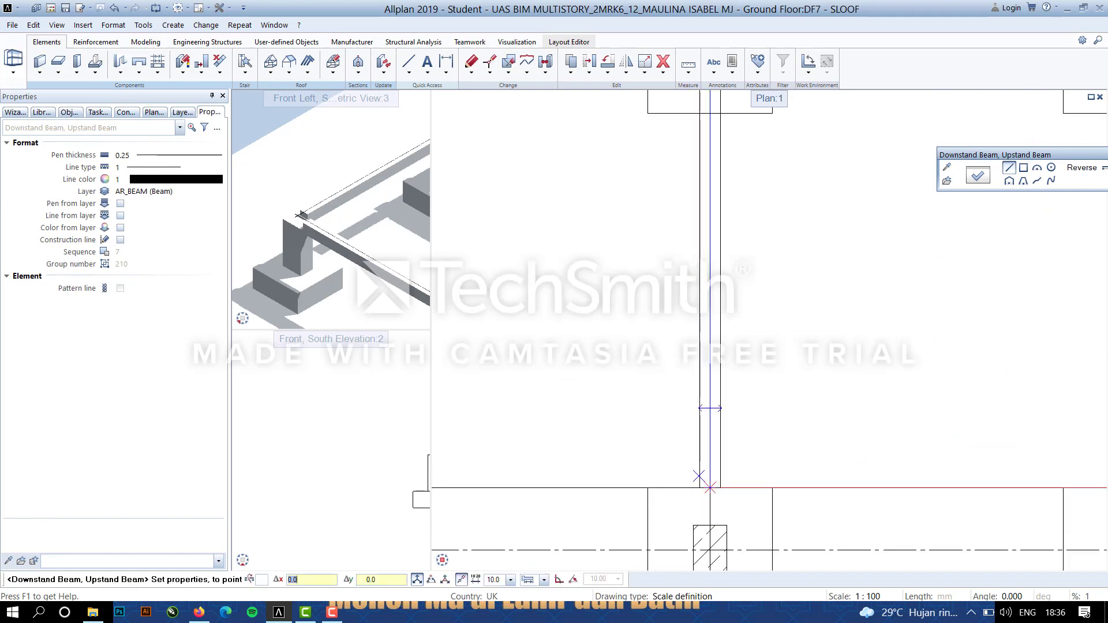
{"action": "key", "text": "Escape"}
Draw the axis G sloof beam between the facing column sides at rows 6 and 5 and end the beam command.
{"action": "scroll", "coordinate": [851, 411], "scroll_direction": "down", "scroll_amount": 6}
{"action": "scroll", "coordinate": [921, 331], "scroll_direction": "up", "scroll_amount": 6}
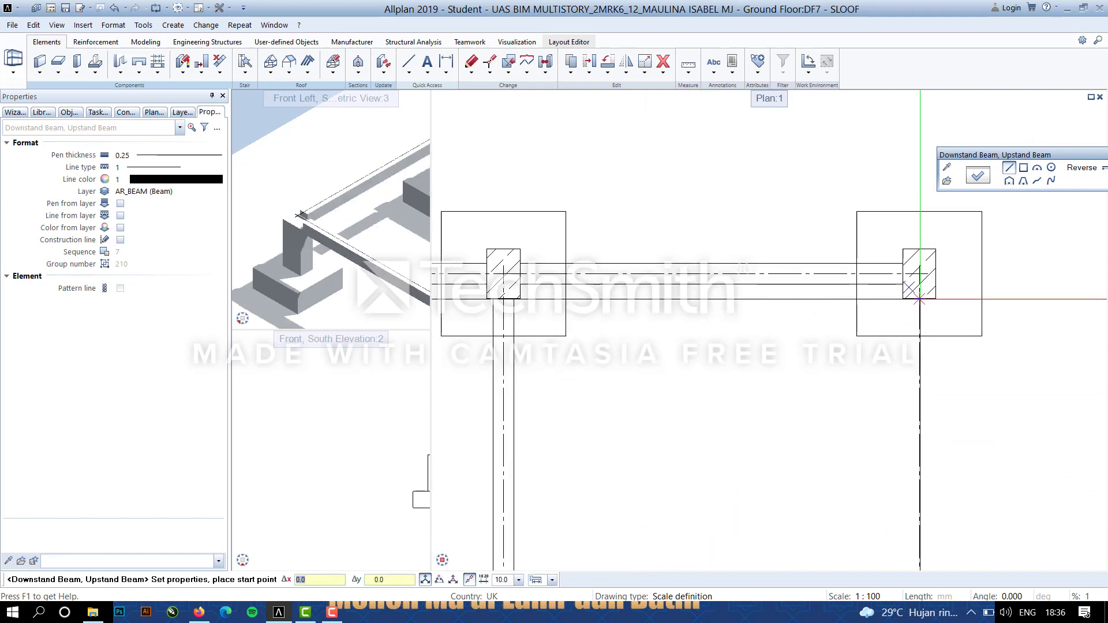
{"action": "left_click", "coordinate": [919, 300]}
{"action": "scroll", "coordinate": [923, 512], "scroll_direction": "down", "scroll_amount": 6}
{"action": "scroll", "coordinate": [921, 559], "scroll_direction": "down", "scroll_amount": 2}
{"action": "scroll", "coordinate": [925, 437], "scroll_direction": "up", "scroll_amount": 5}
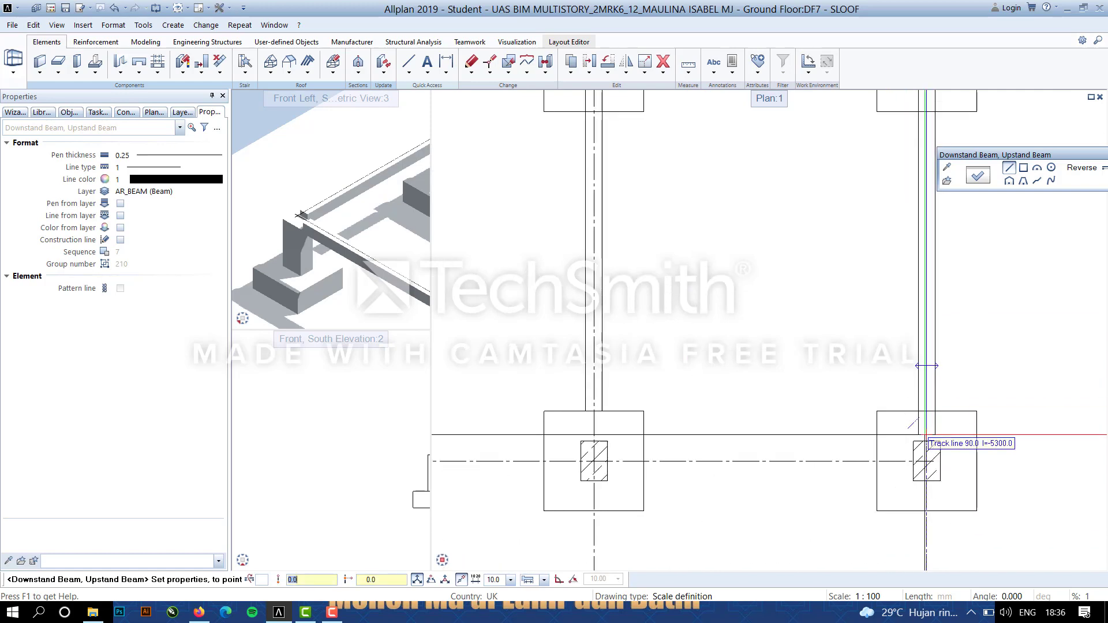
{"action": "left_click", "coordinate": [926, 439]}
{"action": "scroll", "coordinate": [660, 314], "scroll_direction": "down", "scroll_amount": 5}
{"action": "scroll", "coordinate": [779, 326], "scroll_direction": "up", "scroll_amount": 2}
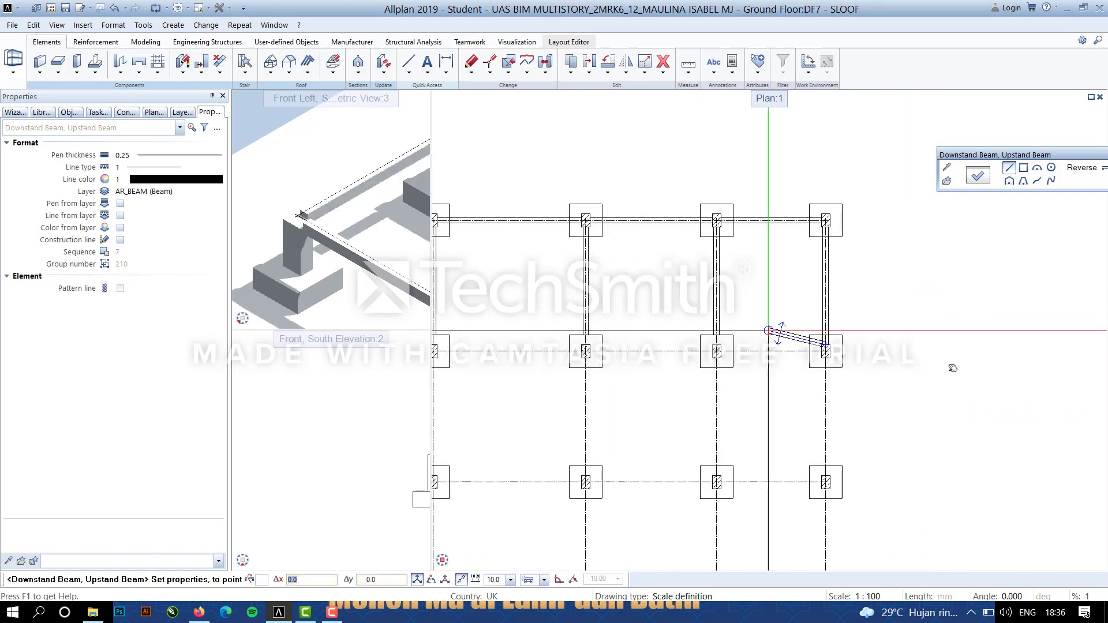
{"action": "middle_click_drag", "start_coordinate": [994, 363], "coordinate": [474, 357]}
{"action": "key", "text": "Escape"}
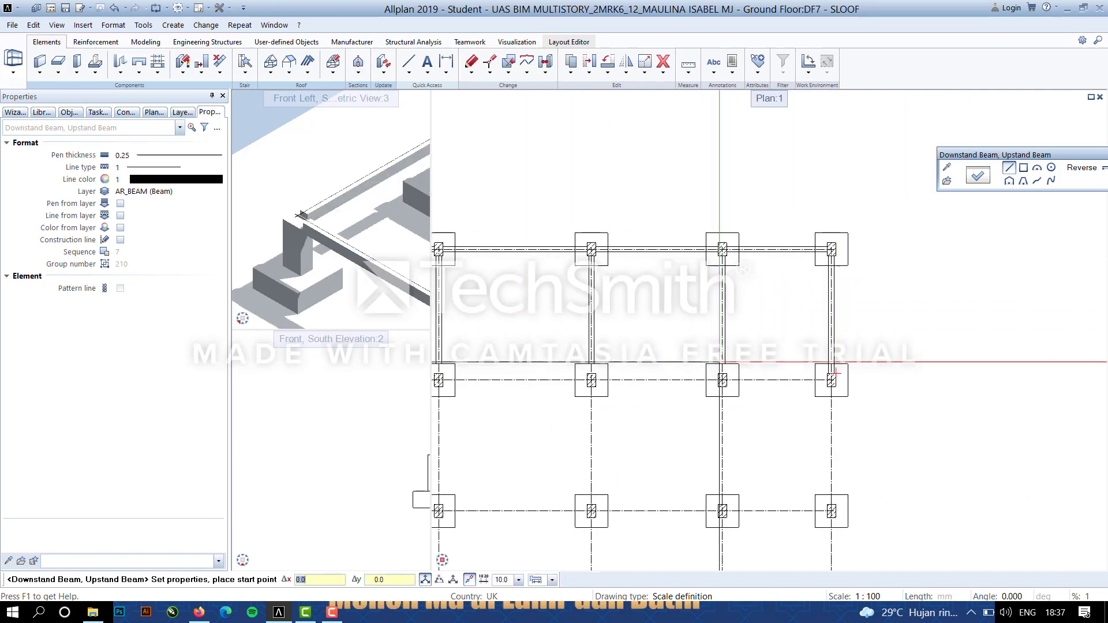
{"action": "key", "text": "Escape"}
Extend the axis F sloof beam from the row 5 footing edge to the facing side of the row 5 column.
{"action": "left_click", "coordinate": [723, 349]}
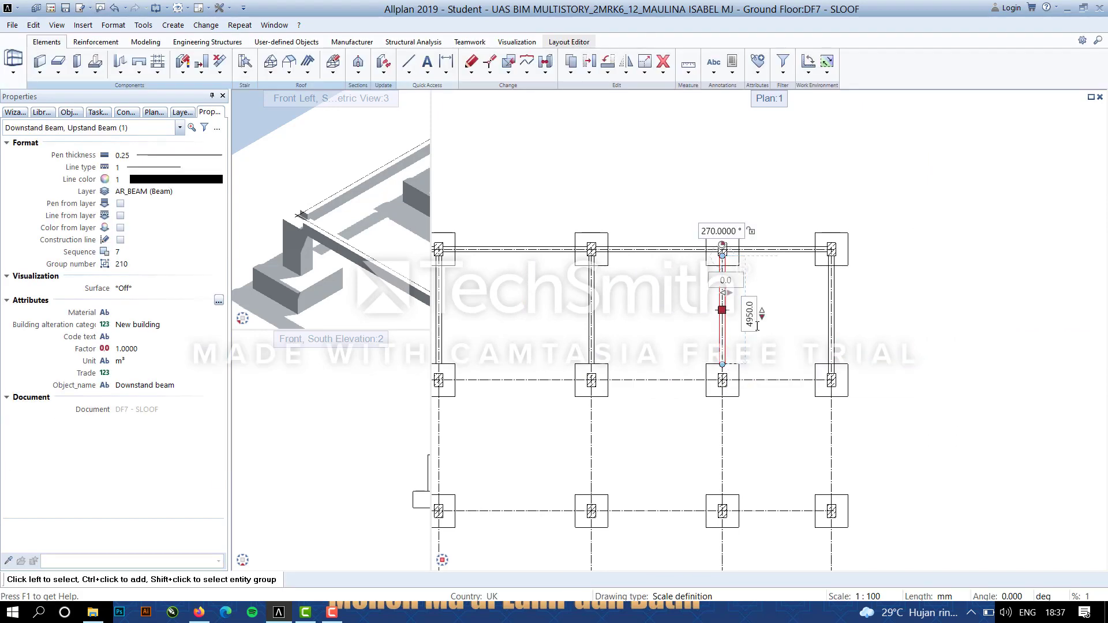
{"action": "left_click", "coordinate": [722, 365]}
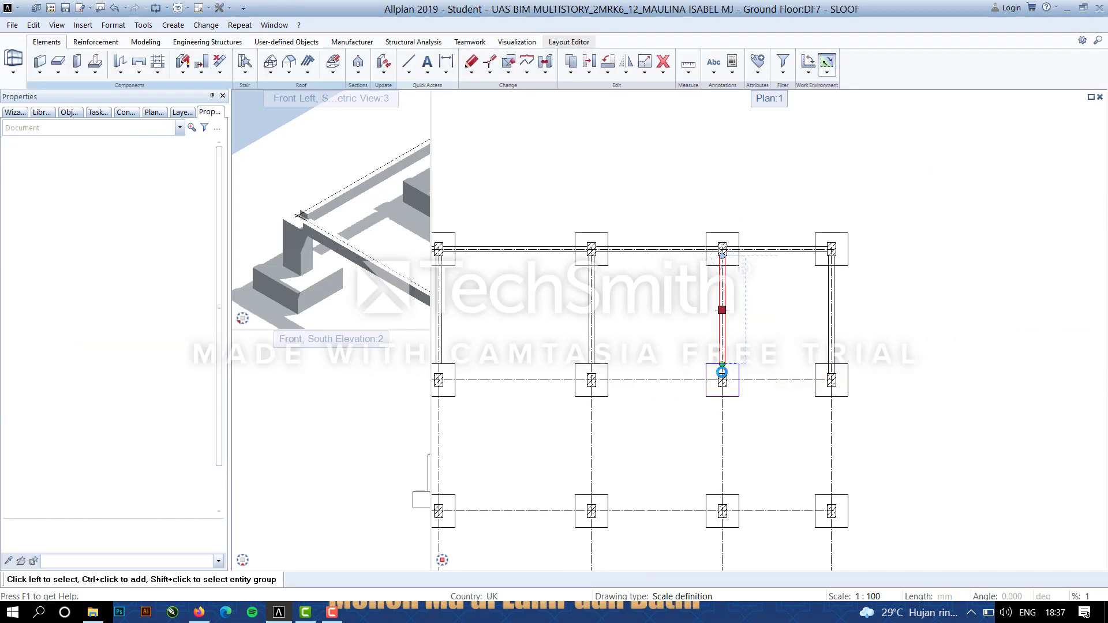
{"action": "scroll", "coordinate": [722, 354], "scroll_direction": "up", "scroll_amount": 4}
{"action": "left_click", "coordinate": [729, 398]}
{"action": "scroll", "coordinate": [550, 337], "scroll_direction": "down", "scroll_amount": 7}
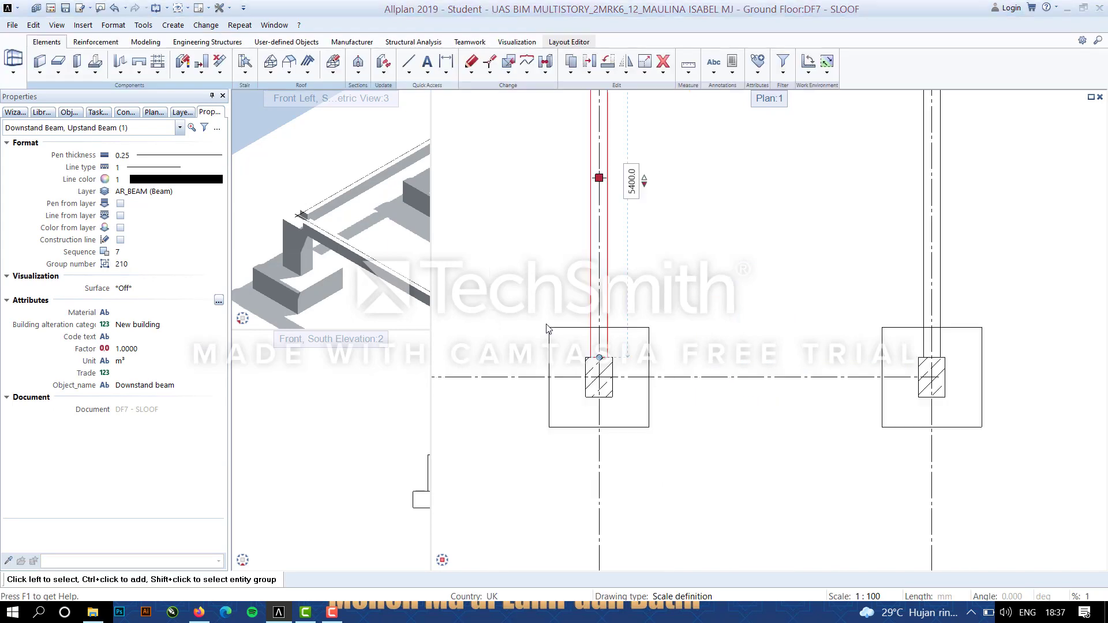
{"action": "middle_click_drag", "start_coordinate": [795, 368], "coordinate": [836, 349]}
{"action": "key", "text": "Escape"}
Extend the axis A to E sloof beams together so they end at the facing sides of the row 5 columns.
{"action": "left_click", "coordinate": [781, 336]}
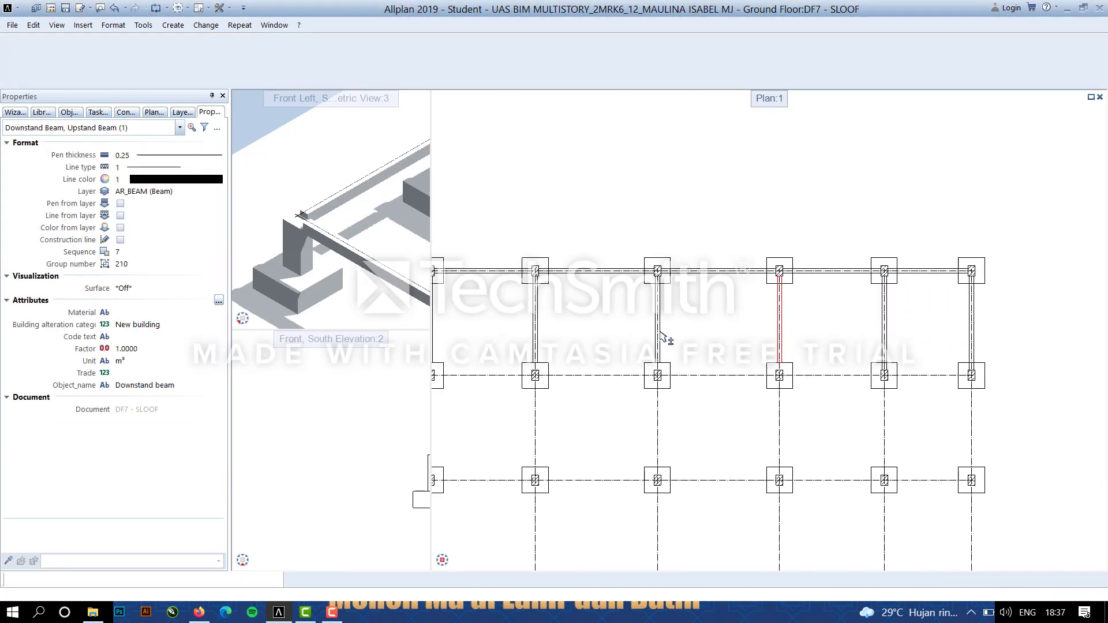
{"action": "left_click", "coordinate": [534, 340], "text": "ctrl"}
{"action": "left_click", "coordinate": [435, 339], "text": "ctrl"}
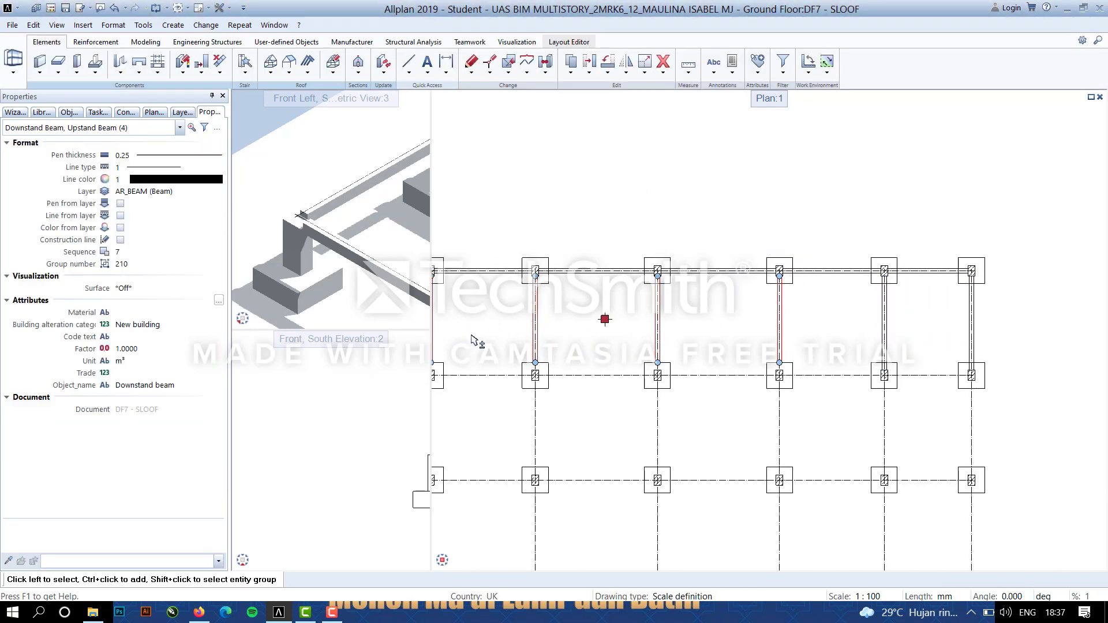
{"action": "scroll", "coordinate": [476, 340], "scroll_direction": "down", "scroll_amount": 4}
{"action": "middle_click_drag", "start_coordinate": [476, 340], "coordinate": [831, 341]}
{"action": "scroll", "coordinate": [830, 340], "scroll_direction": "up", "scroll_amount": 3}
{"action": "left_click", "coordinate": [773, 340], "text": "ctrl"}
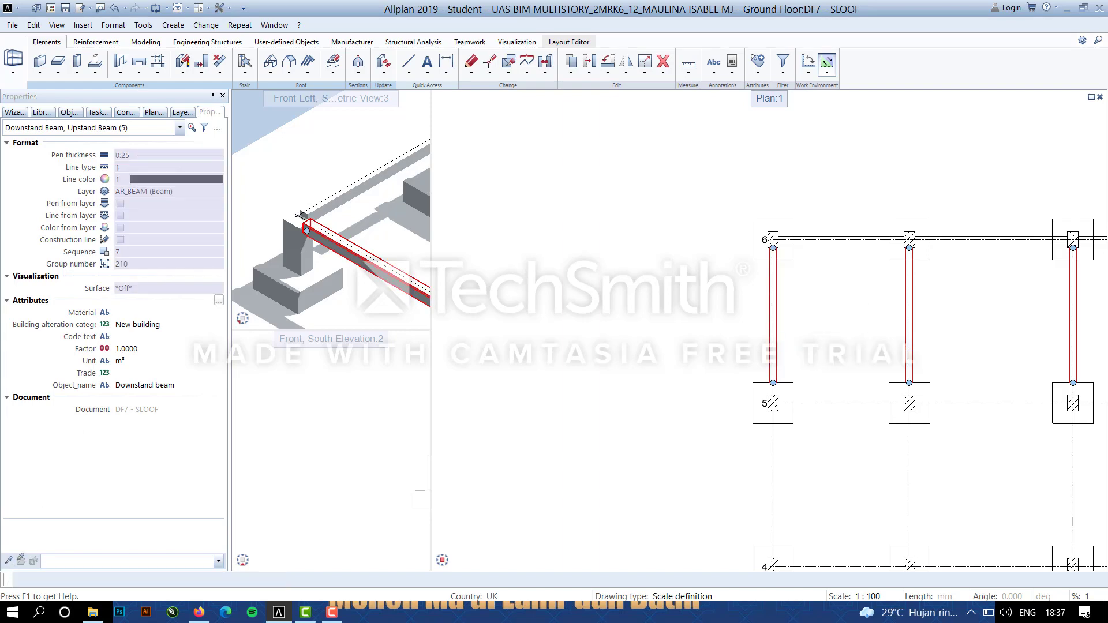
{"action": "scroll", "coordinate": [923, 430], "scroll_direction": "down", "scroll_amount": 3}
{"action": "middle_click_drag", "start_coordinate": [900, 448], "coordinate": [460, 449]}
{"action": "scroll", "coordinate": [831, 384], "scroll_direction": "up", "scroll_amount": 6}
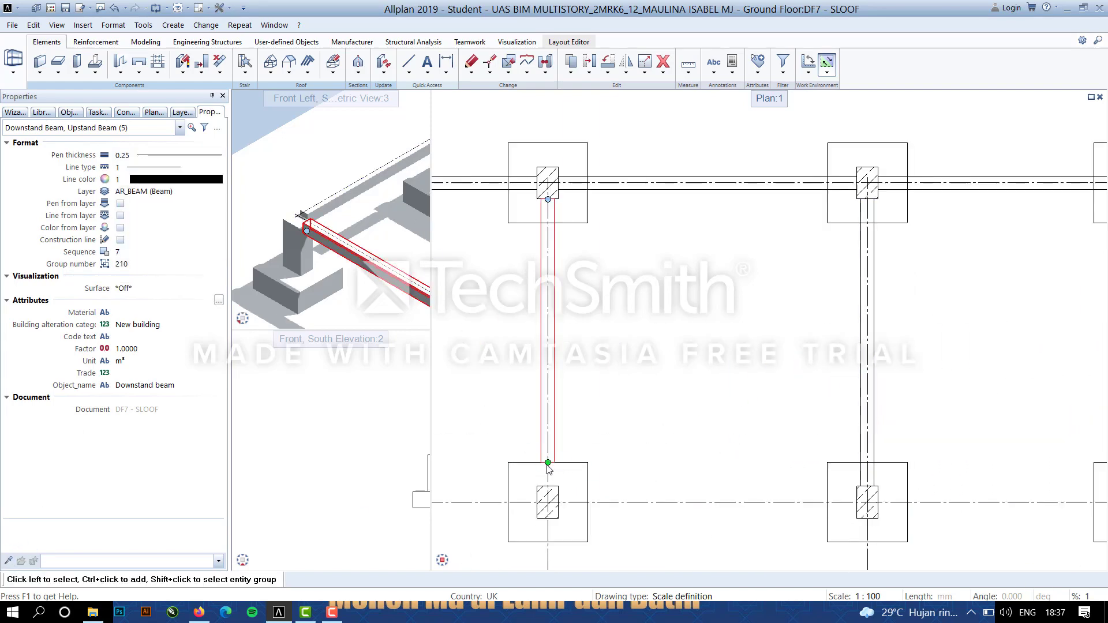
{"action": "left_click", "coordinate": [547, 463]}
{"action": "left_click", "coordinate": [547, 486]}
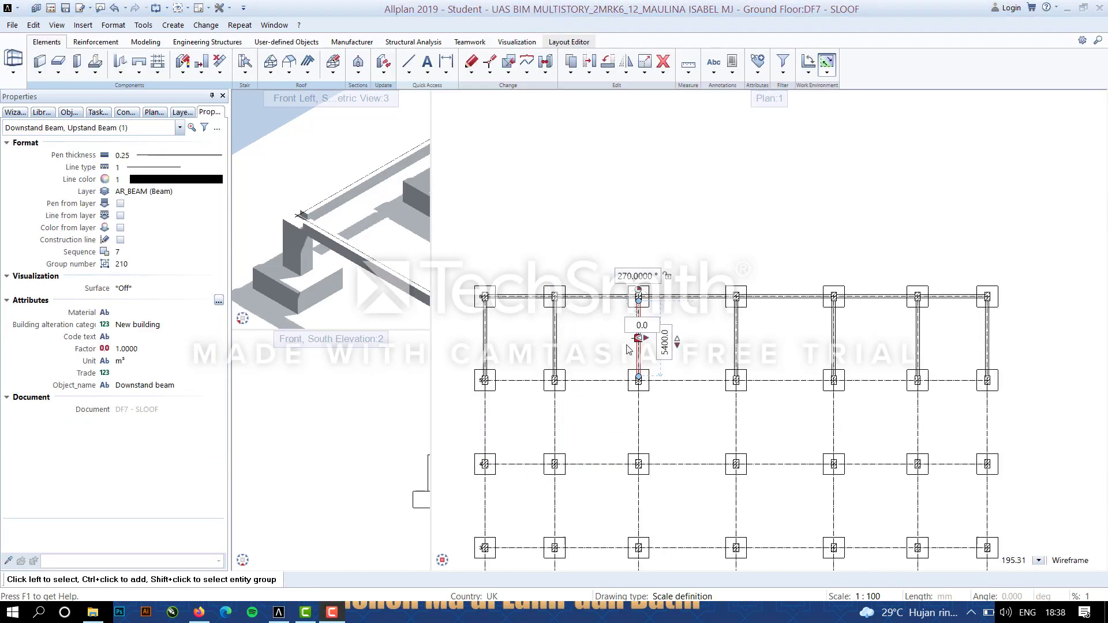
{"action": "left_click", "coordinate": [715, 360]}
{"action": "scroll", "coordinate": [981, 372], "scroll_direction": "up", "scroll_amount": 7}
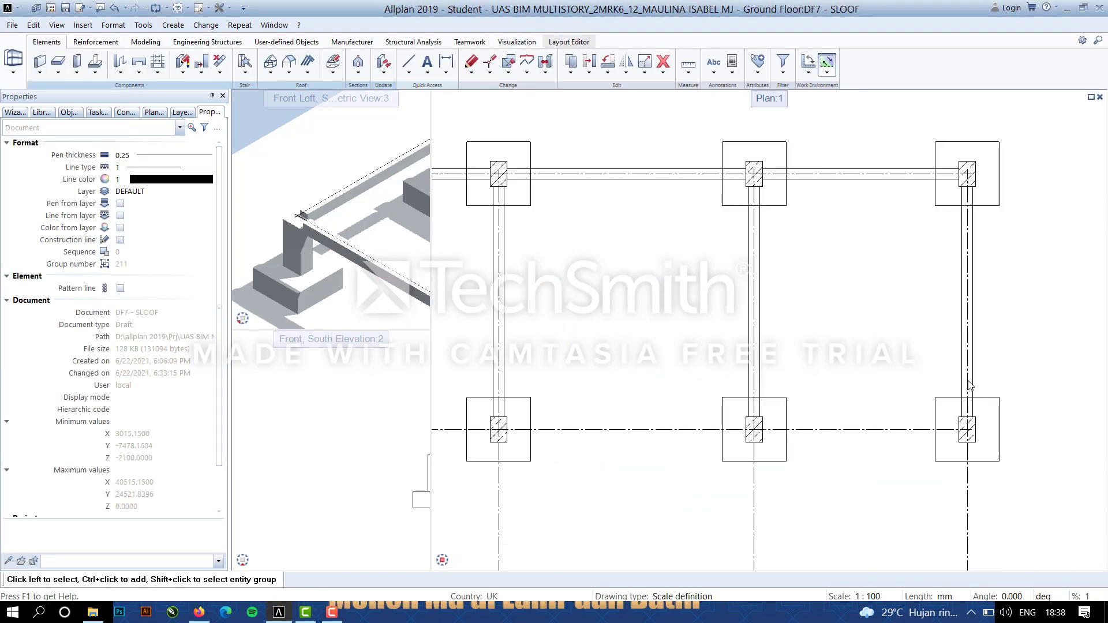
{"action": "scroll", "coordinate": [956, 422], "scroll_direction": "down", "scroll_amount": 5}
{"action": "scroll", "coordinate": [794, 272], "scroll_direction": "up", "scroll_amount": 1}
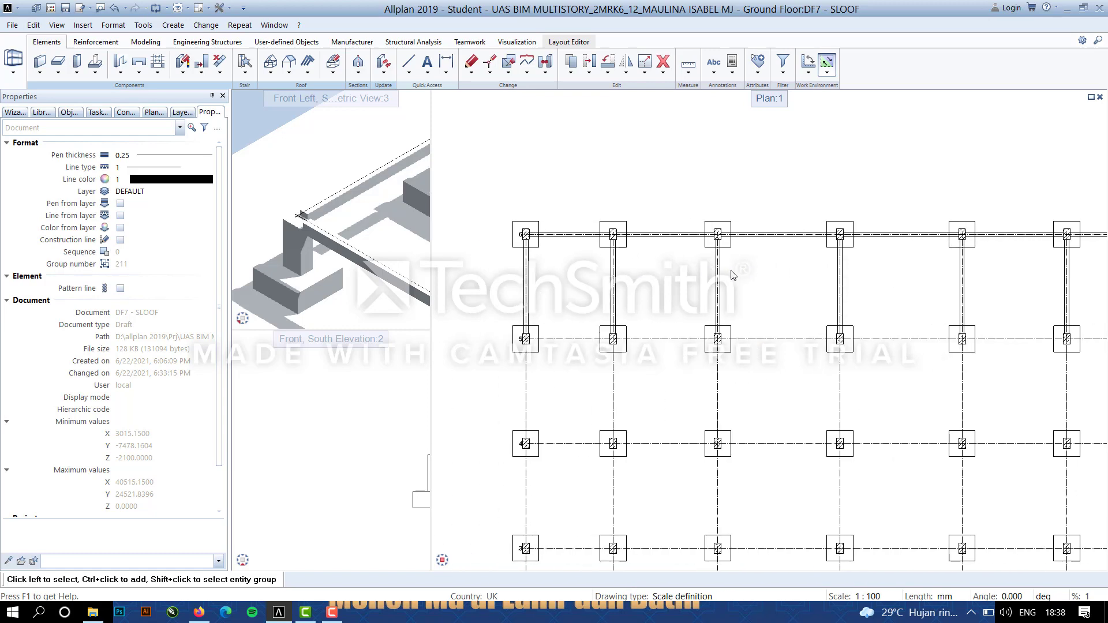
{"action": "left_click", "coordinate": [526, 279]}
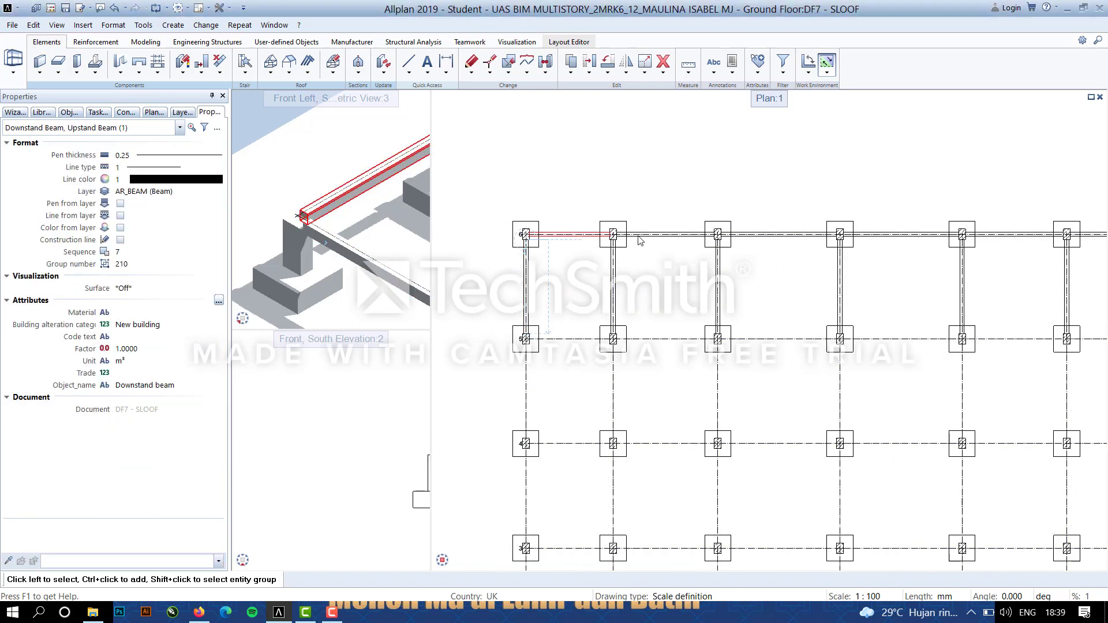
{"action": "left_click", "coordinate": [613, 276]}
{"action": "left_click", "coordinate": [678, 234]}
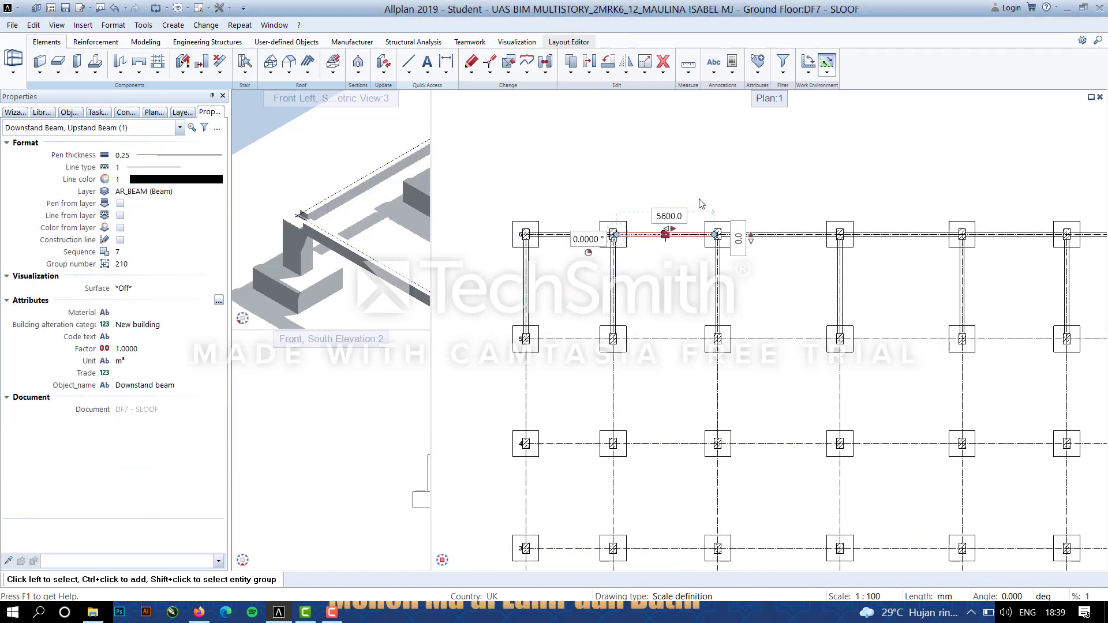
Copy the row 6 sloof beams and the axis A to G beams between rows 6 and 5 four times at the row 6 to 5 spacing.
{"action": "left_click", "coordinate": [533, 199]}
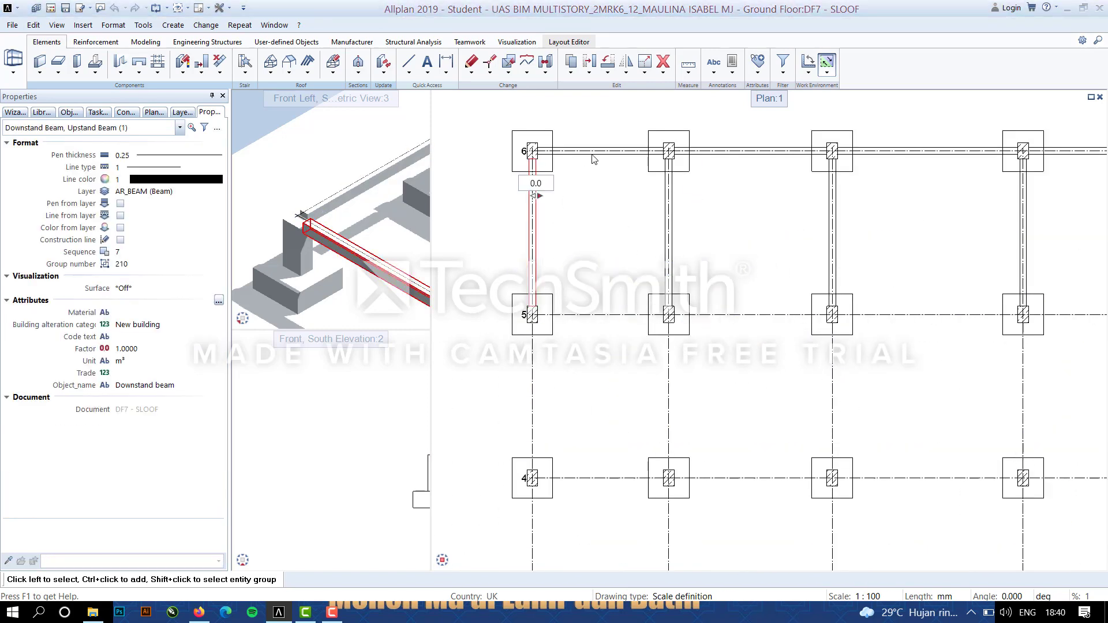
{"action": "left_click", "coordinate": [594, 153], "text": "ctrl"}
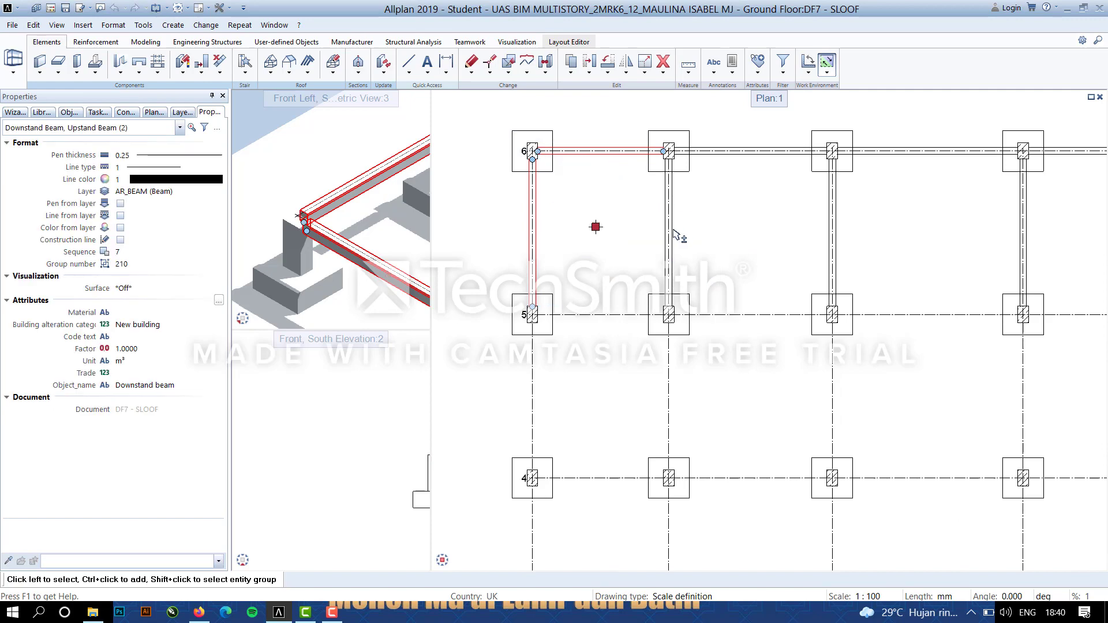
{"action": "left_click", "coordinate": [829, 230], "text": "ctrl"}
{"action": "left_click", "coordinate": [869, 154], "text": "ctrl"}
{"action": "left_click", "coordinate": [1021, 229], "text": "ctrl"}
{"action": "left_click", "coordinate": [1060, 154], "text": "ctrl"}
{"action": "middle_click_drag", "start_coordinate": [905, 275], "coordinate": [403, 275]}
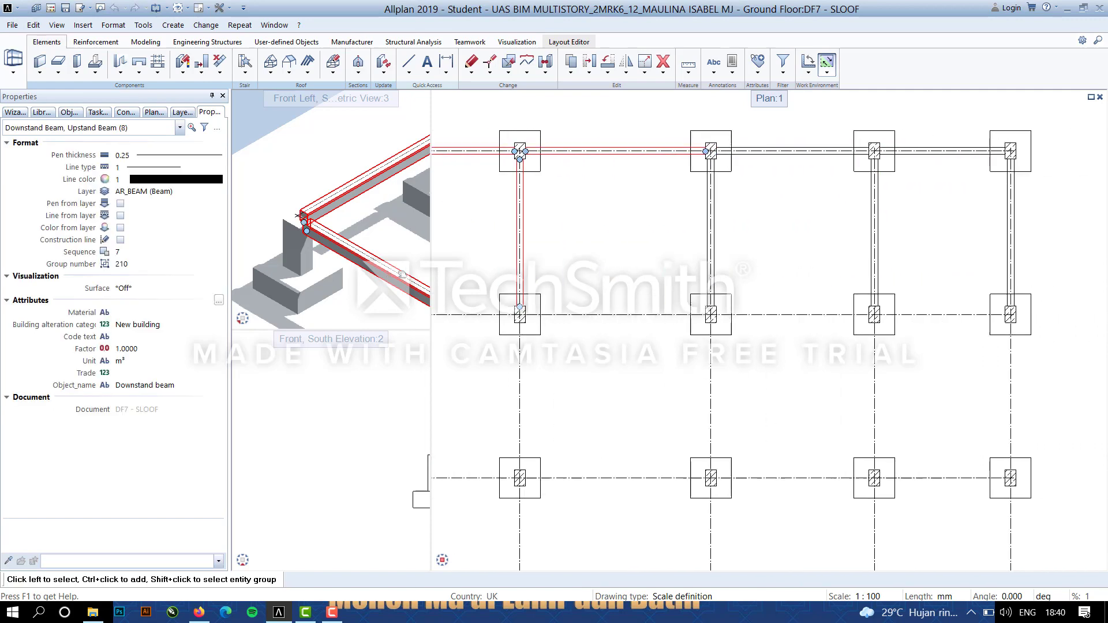
{"action": "left_click", "coordinate": [870, 185], "text": "ctrl"}
{"action": "left_click", "coordinate": [935, 153], "text": "ctrl"}
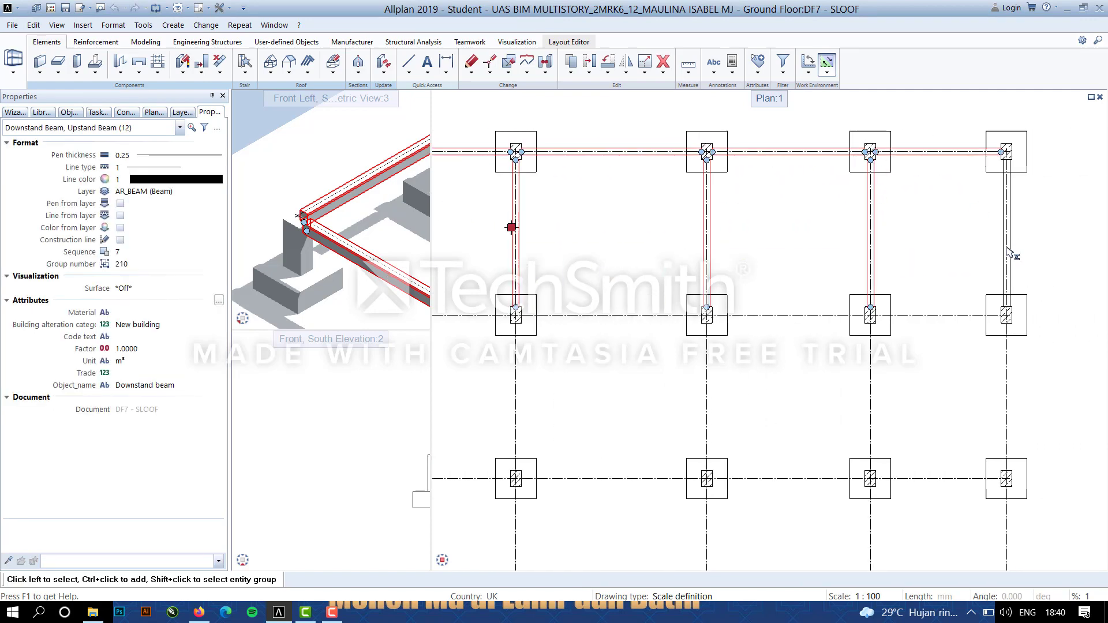
{"action": "left_click", "coordinate": [570, 62]}
{"action": "scroll", "coordinate": [1010, 153], "scroll_direction": "up", "scroll_amount": 1}
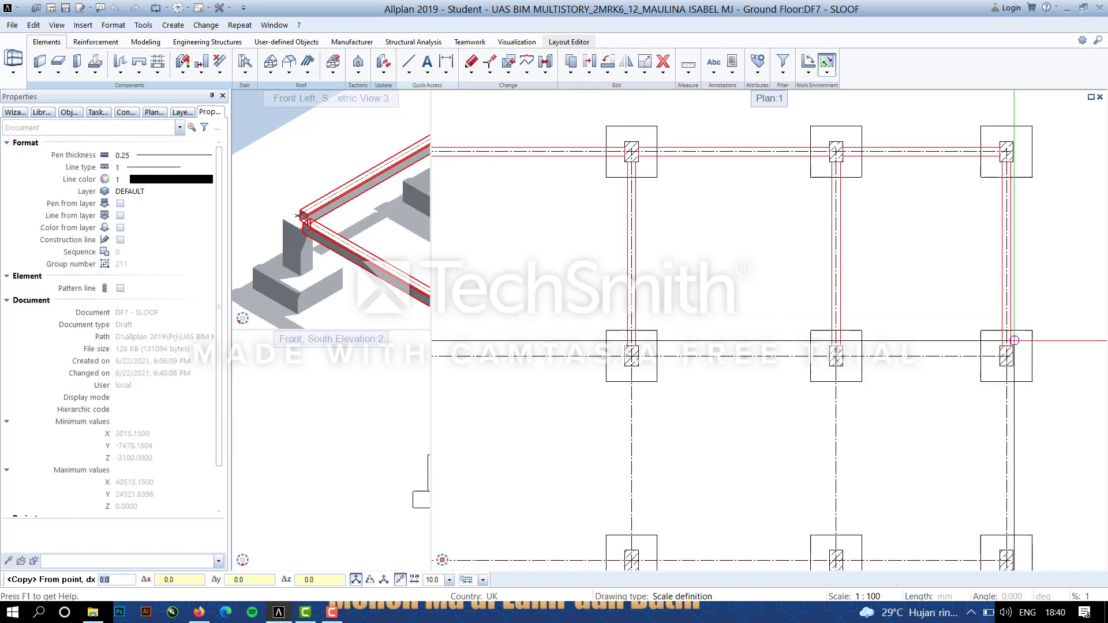
{"action": "scroll", "coordinate": [1008, 151], "scroll_direction": "up", "scroll_amount": 2}
{"action": "left_click", "coordinate": [1008, 151]}
{"action": "scroll", "coordinate": [1006, 364], "scroll_direction": "down", "scroll_amount": 3}
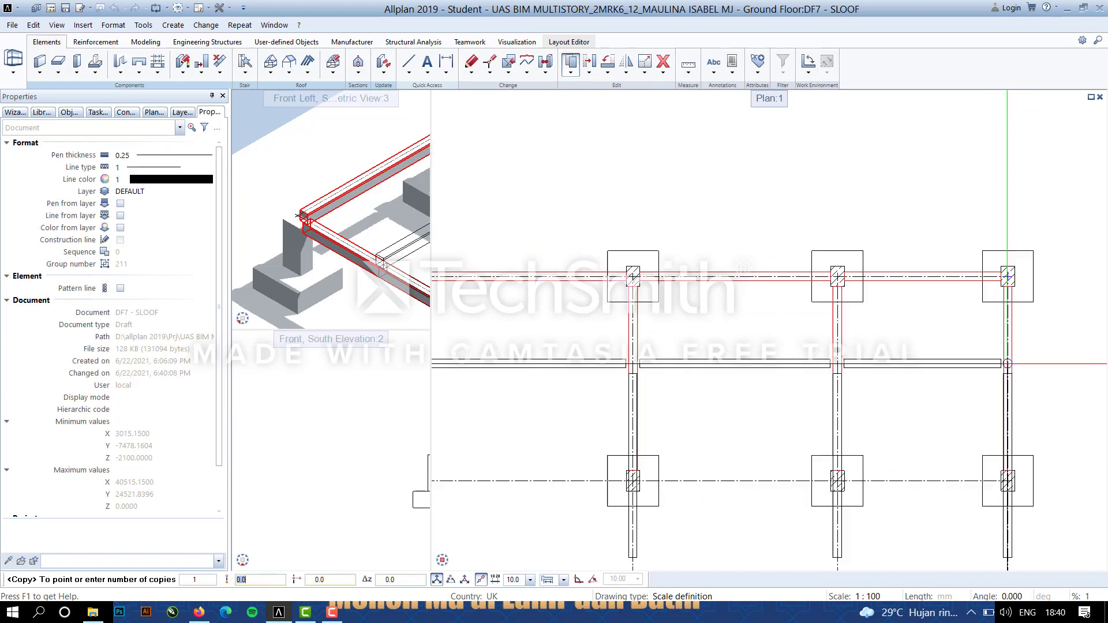
{"action": "scroll", "coordinate": [1018, 470], "scroll_direction": "up", "scroll_amount": 2}
{"action": "left_click", "coordinate": [983, 419]}
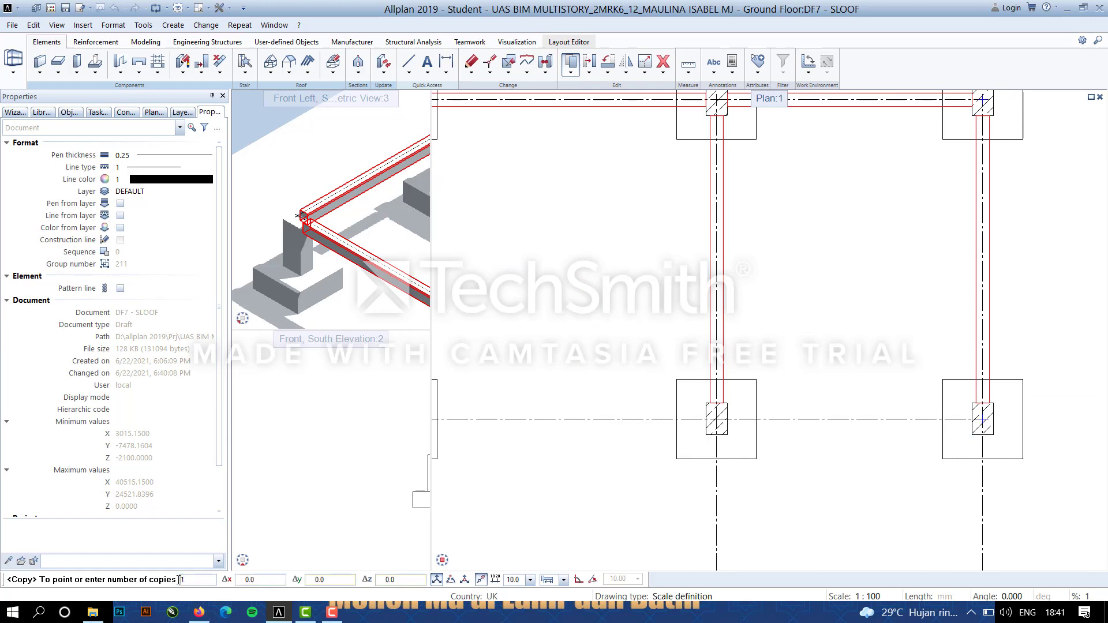
{"action": "type", "text": "4"}
{"action": "scroll", "coordinate": [984, 418], "scroll_direction": "up", "scroll_amount": 3}
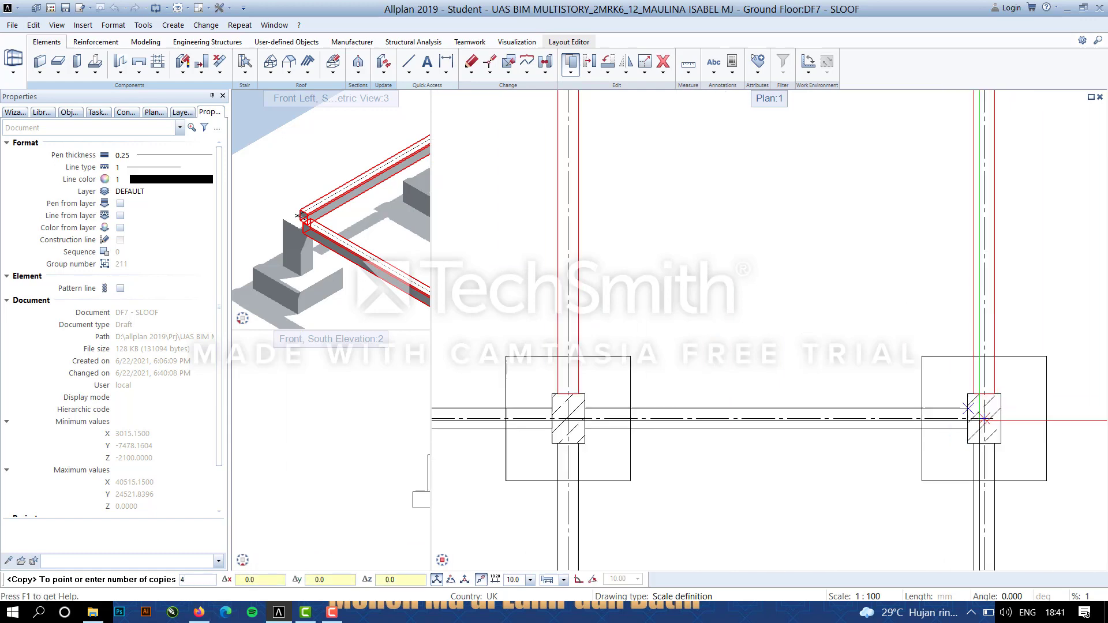
{"action": "left_click", "coordinate": [988, 416]}
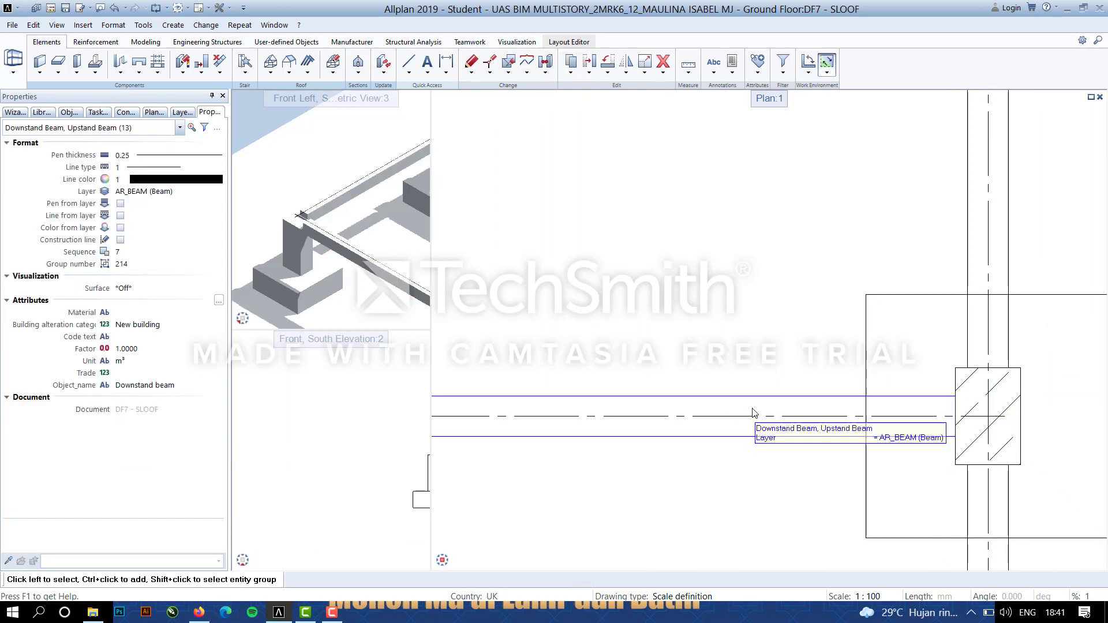
Delete the axis A, B, F and G sloof beams between rows 2 and 1, keeping those on axes C, D and E.
{"action": "scroll", "coordinate": [750, 409], "scroll_direction": "down", "scroll_amount": 10}
{"action": "middle_click_drag", "start_coordinate": [747, 416], "coordinate": [974, 202]}
{"action": "scroll", "coordinate": [692, 404], "scroll_direction": "up", "scroll_amount": 3}
{"action": "left_click", "coordinate": [686, 420]}
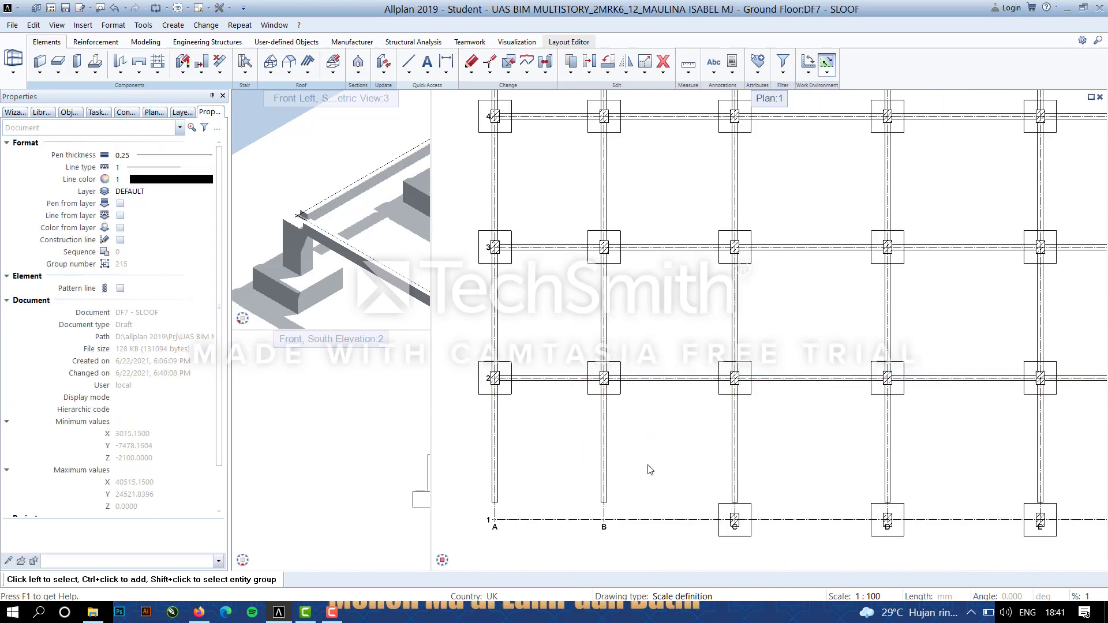
{"action": "left_click", "coordinate": [603, 454]}
{"action": "left_click", "coordinate": [737, 453], "text": "ctrl"}
{"action": "left_click", "coordinate": [890, 459], "text": "ctrl"}
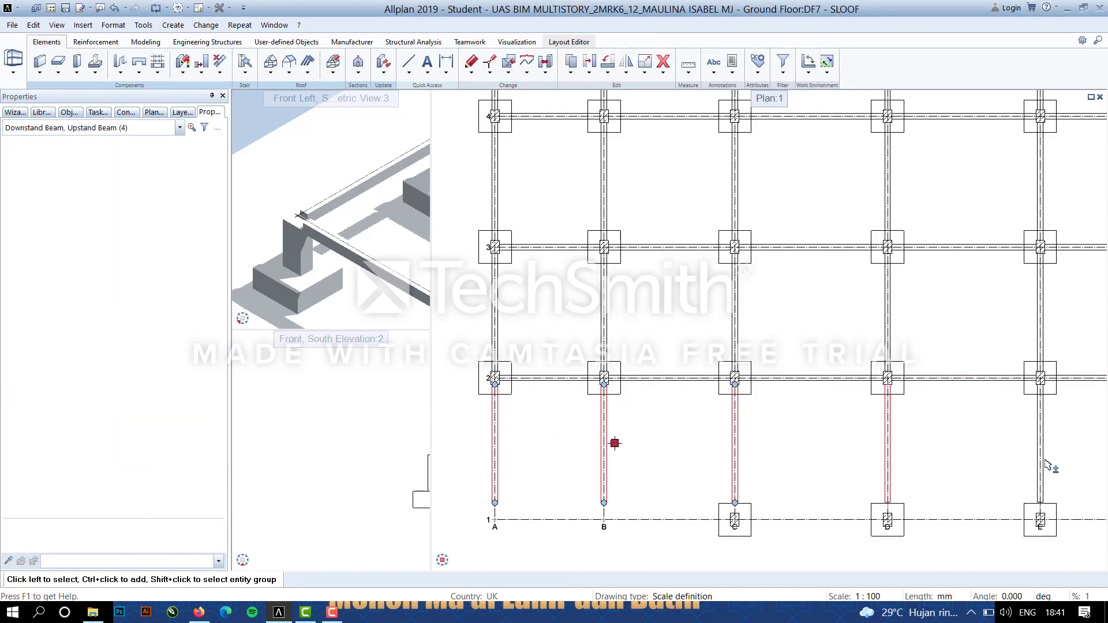
{"action": "left_click", "coordinate": [1042, 461], "text": "ctrl"}
{"action": "middle_click_drag", "start_coordinate": [1028, 482], "coordinate": [523, 483]}
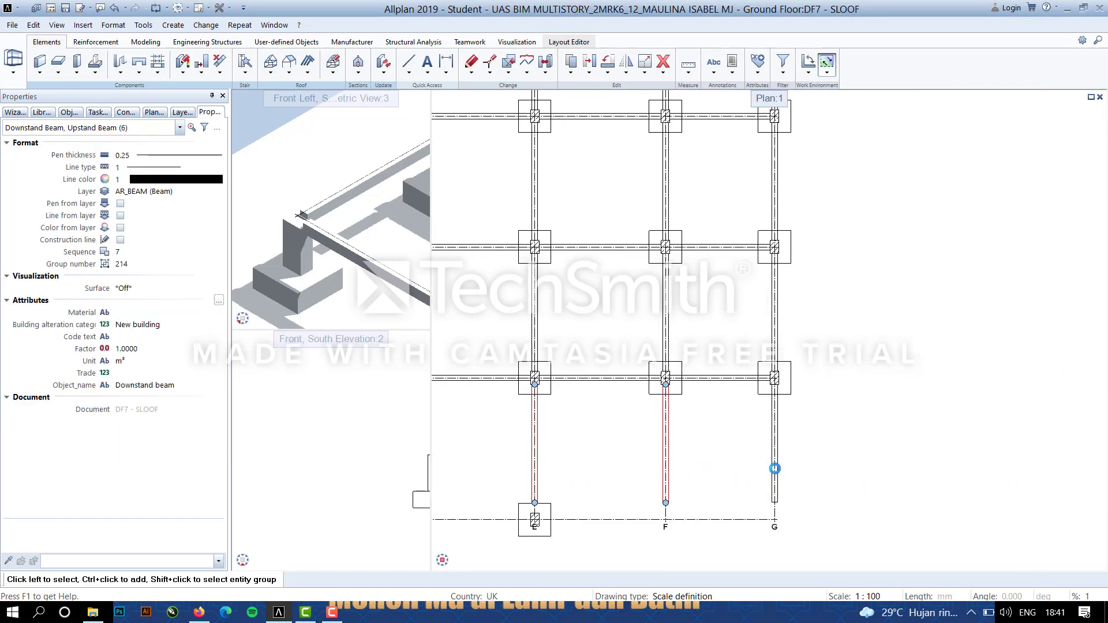
{"action": "left_click", "coordinate": [460, 560]}
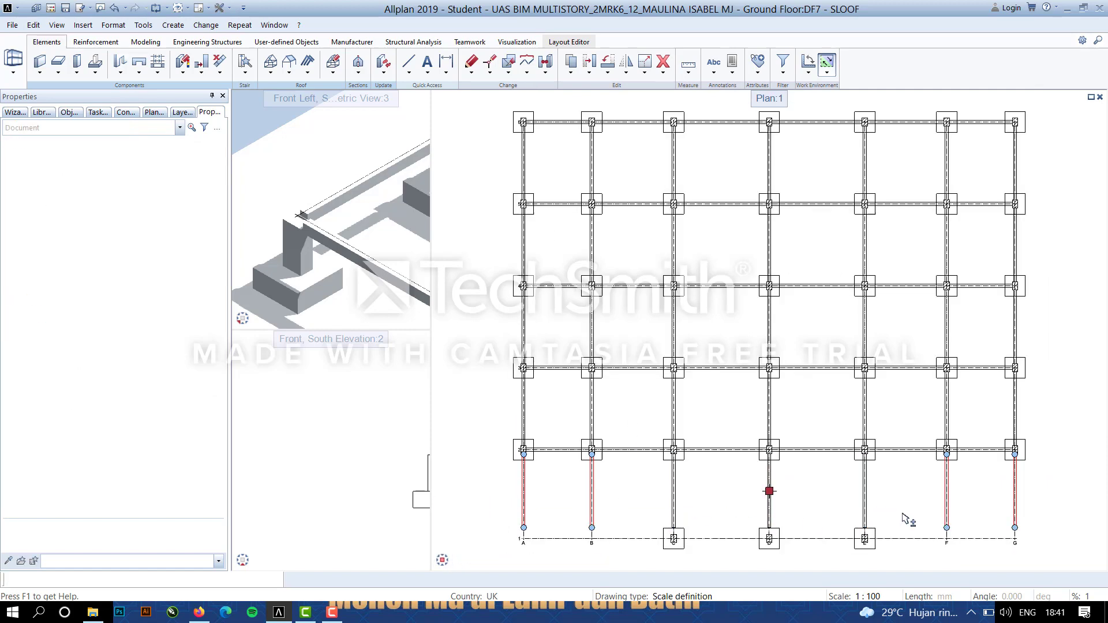
Copy the two row 2 sloof beams between axes C and E to row 1, from column D2 to column D1.
{"action": "left_click", "coordinate": [633, 449]}
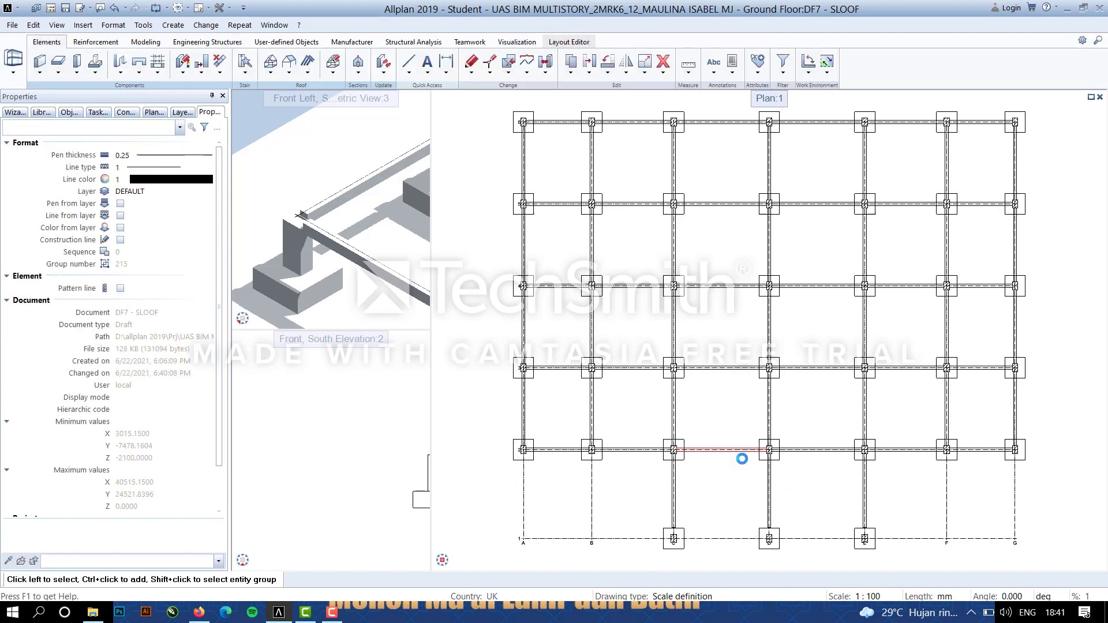
{"action": "left_click", "coordinate": [742, 451]}
{"action": "left_click", "coordinate": [570, 62]}
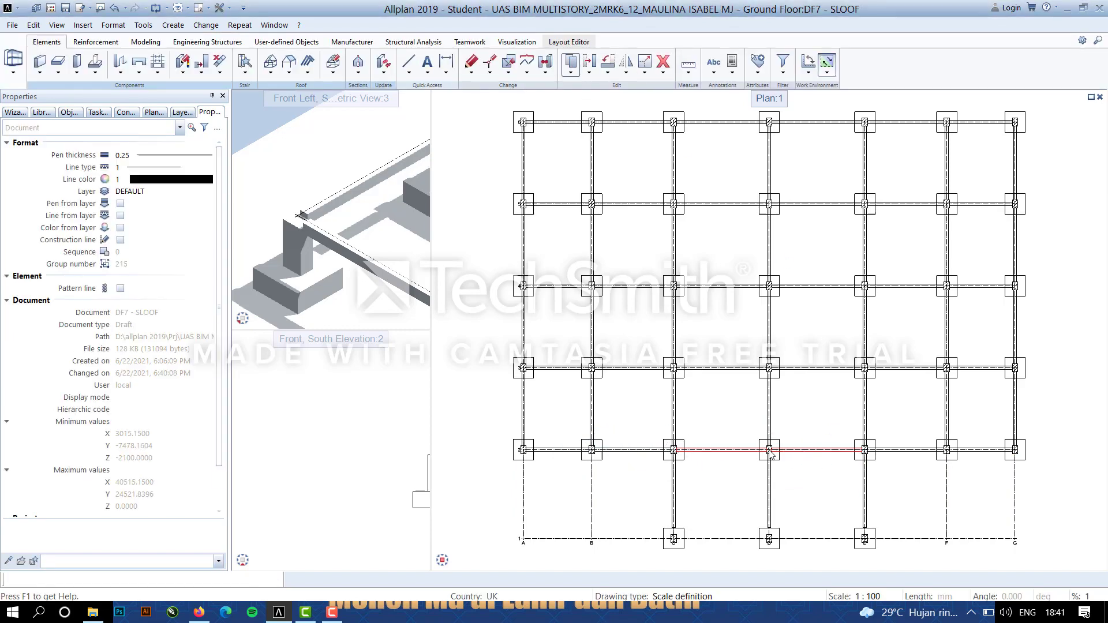
{"action": "scroll", "coordinate": [769, 450], "scroll_direction": "up", "scroll_amount": 8}
{"action": "left_click", "coordinate": [770, 450]}
{"action": "scroll", "coordinate": [787, 510], "scroll_direction": "down", "scroll_amount": 8}
{"action": "middle_click_drag", "start_coordinate": [788, 520], "coordinate": [793, 265]}
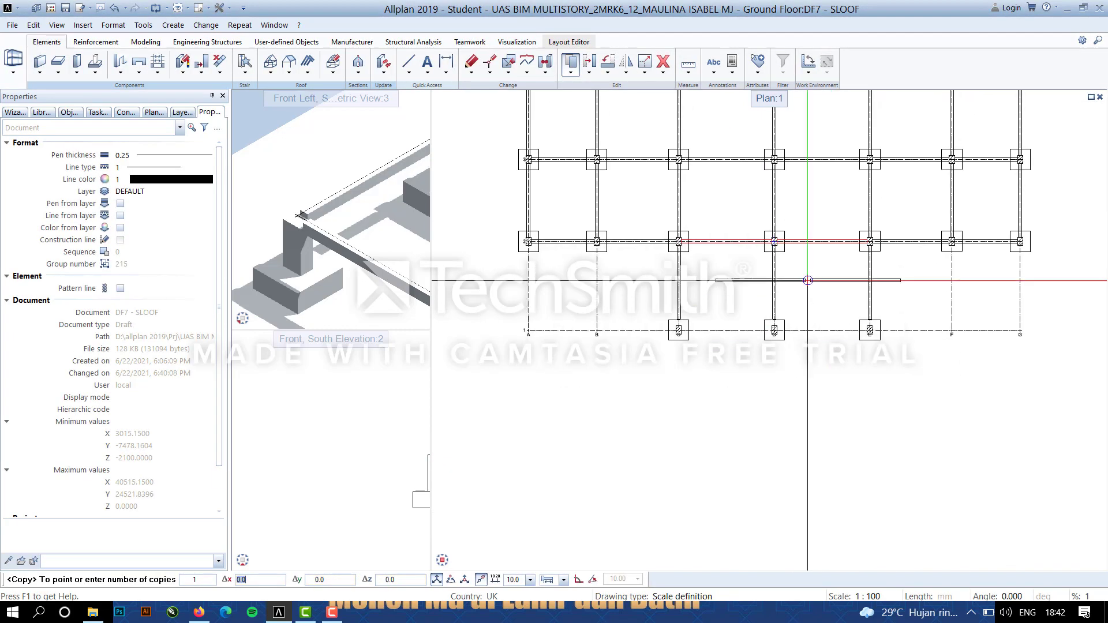
{"action": "scroll", "coordinate": [774, 324], "scroll_direction": "up", "scroll_amount": 8}
{"action": "left_click", "coordinate": [767, 382]}
{"action": "scroll", "coordinate": [826, 317], "scroll_direction": "down", "scroll_amount": 7}
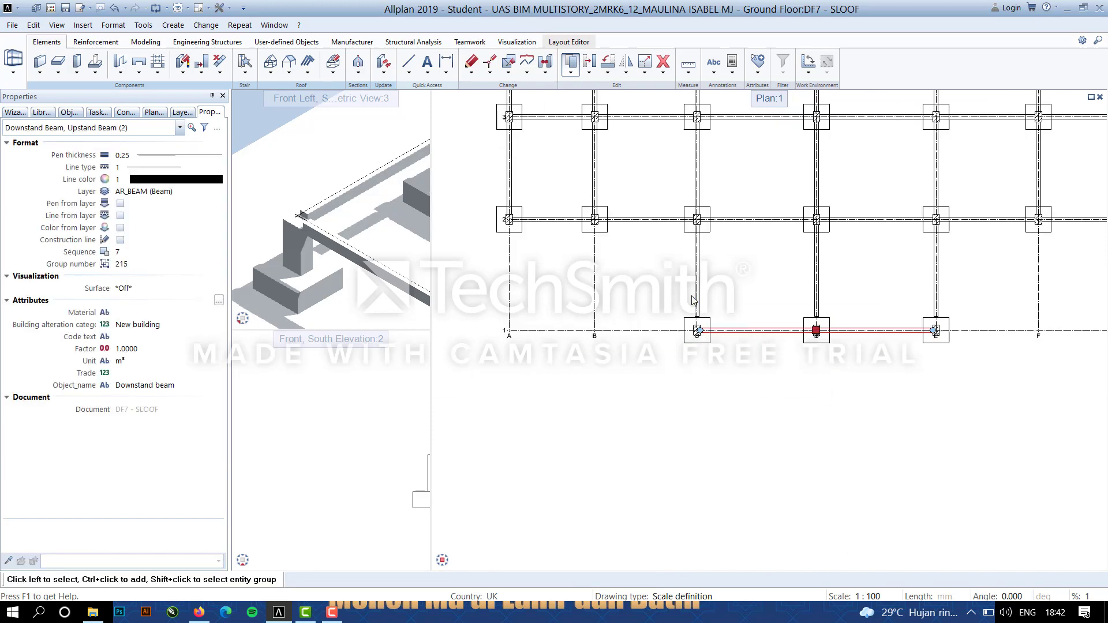
Extend the axis C sloof beam from its end near the row 1 footing to the facing side of the row 1 column.
{"action": "scroll", "coordinate": [694, 301], "scroll_direction": "up", "scroll_amount": 6}
{"action": "left_click", "coordinate": [704, 356]}
{"action": "left_click", "coordinate": [704, 357]}
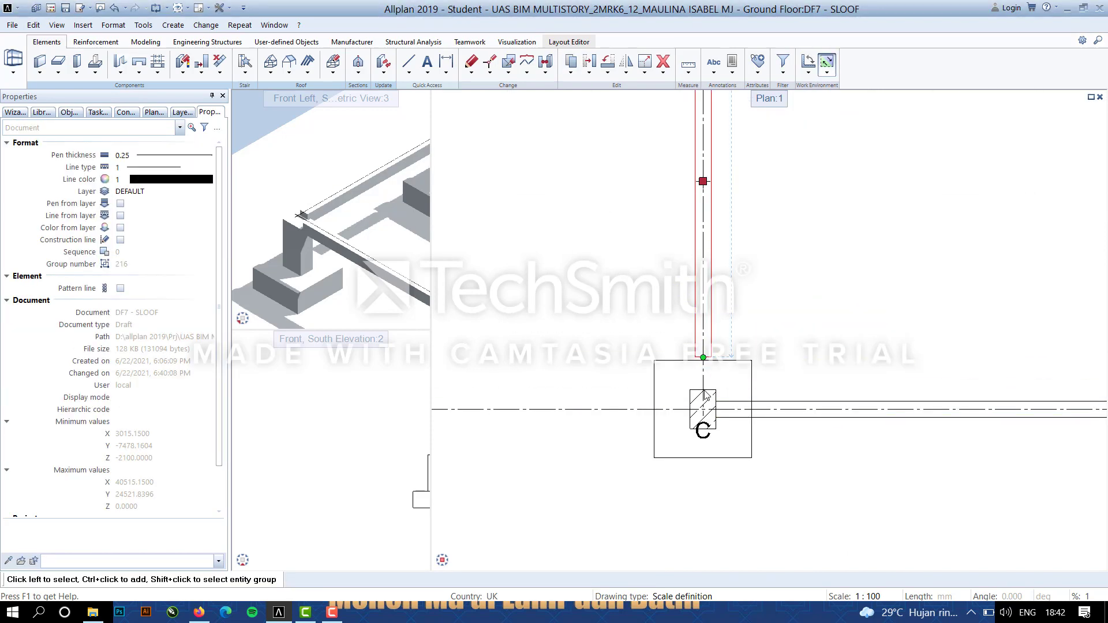
Stretch the lower ends of the vertical beams on axes C and D down to the upper edges of their columns.
{"action": "left_click", "coordinate": [703, 390]}
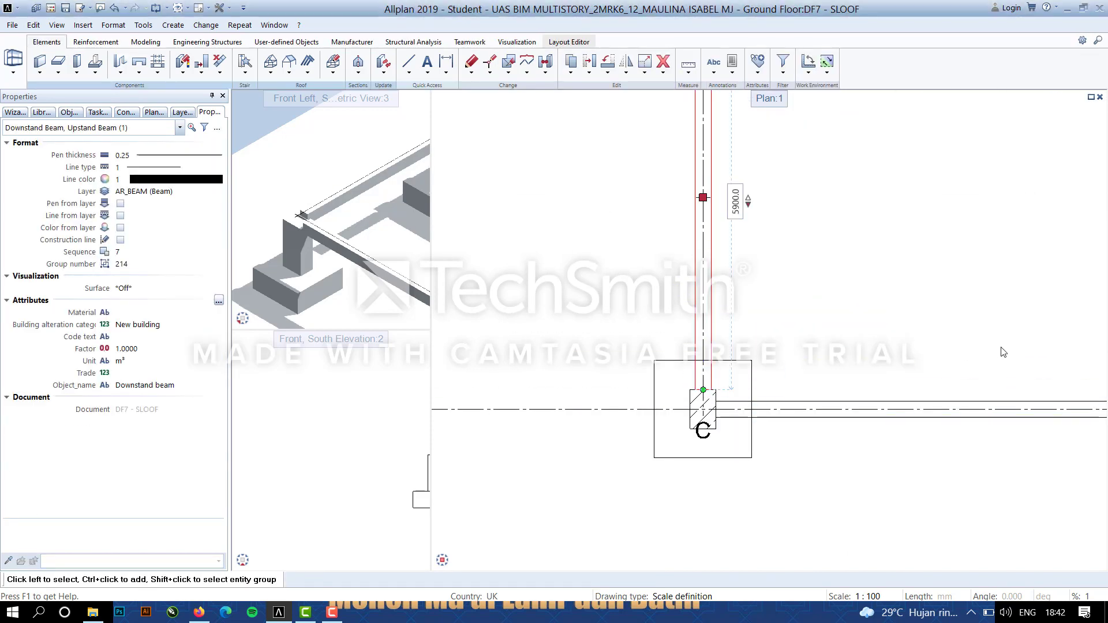
{"action": "scroll", "coordinate": [1001, 351], "scroll_direction": "down", "scroll_amount": 6}
{"action": "middle_click_drag", "start_coordinate": [1016, 348], "coordinate": [700, 352]}
{"action": "scroll", "coordinate": [634, 354], "scroll_direction": "up", "scroll_amount": 7}
{"action": "scroll", "coordinate": [708, 422], "scroll_direction": "down", "scroll_amount": 2}
{"action": "left_click", "coordinate": [706, 424]}
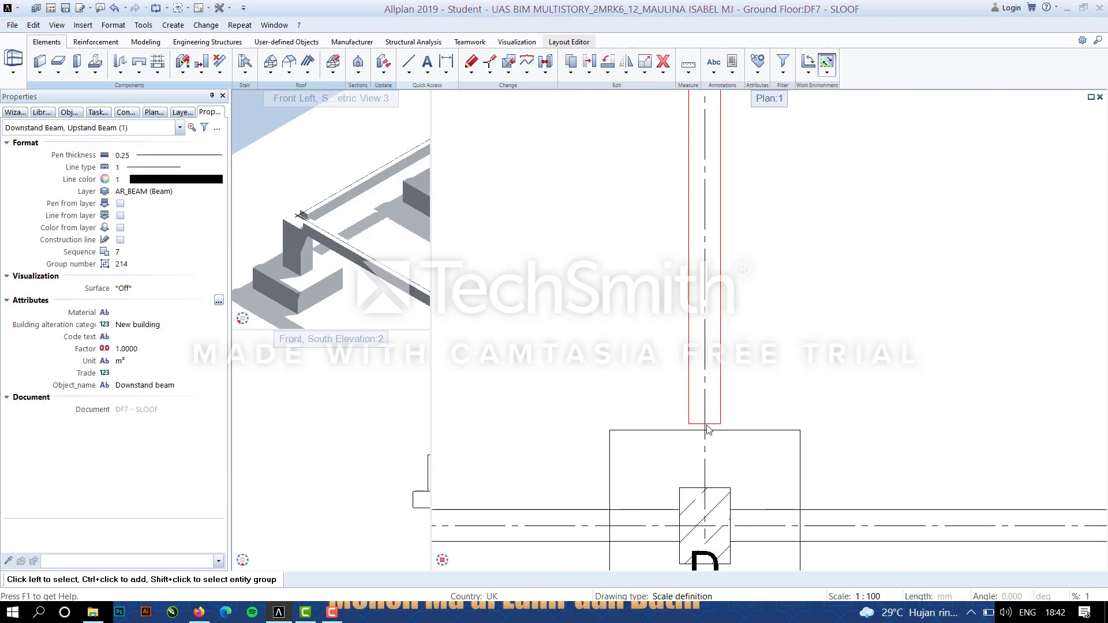
{"action": "left_click", "coordinate": [705, 424]}
{"action": "left_click", "coordinate": [706, 494]}
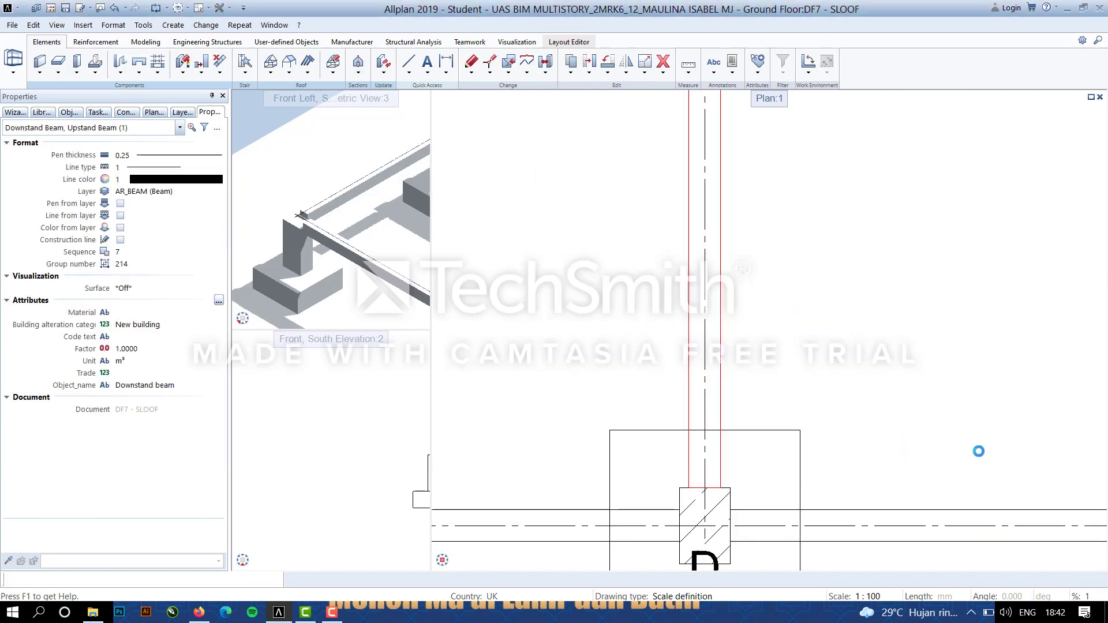
Stretch the lower end of the vertical beam on axis E down to the upper edge of its column.
{"action": "scroll", "coordinate": [1015, 472], "scroll_direction": "down", "scroll_amount": 5}
{"action": "scroll", "coordinate": [790, 444], "scroll_direction": "up", "scroll_amount": 6}
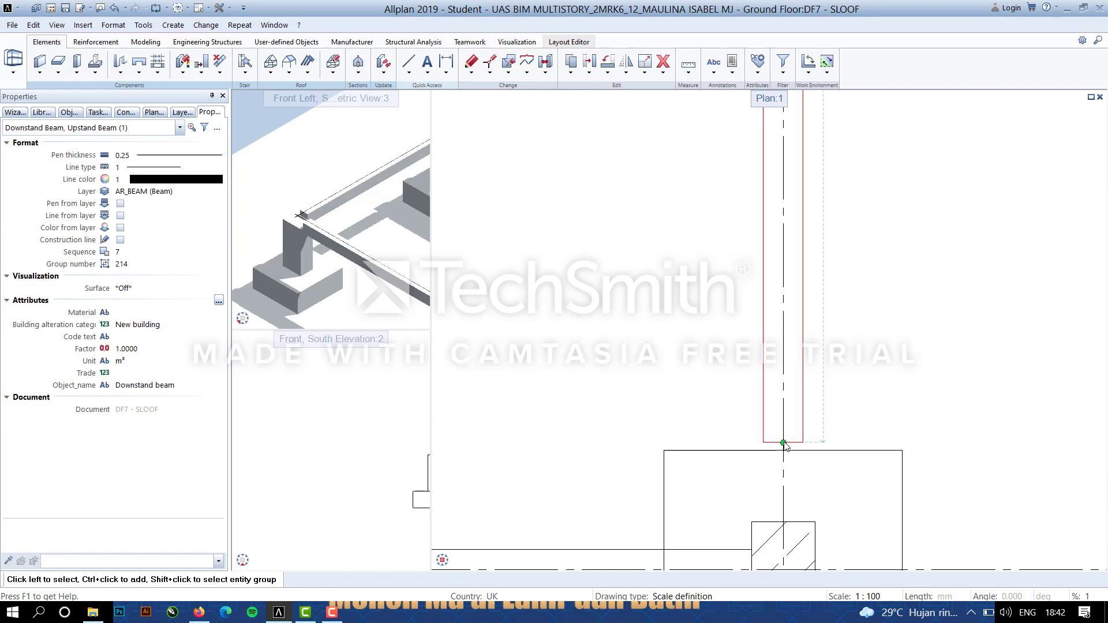
{"action": "left_click", "coordinate": [784, 444]}
{"action": "left_click", "coordinate": [784, 526]}
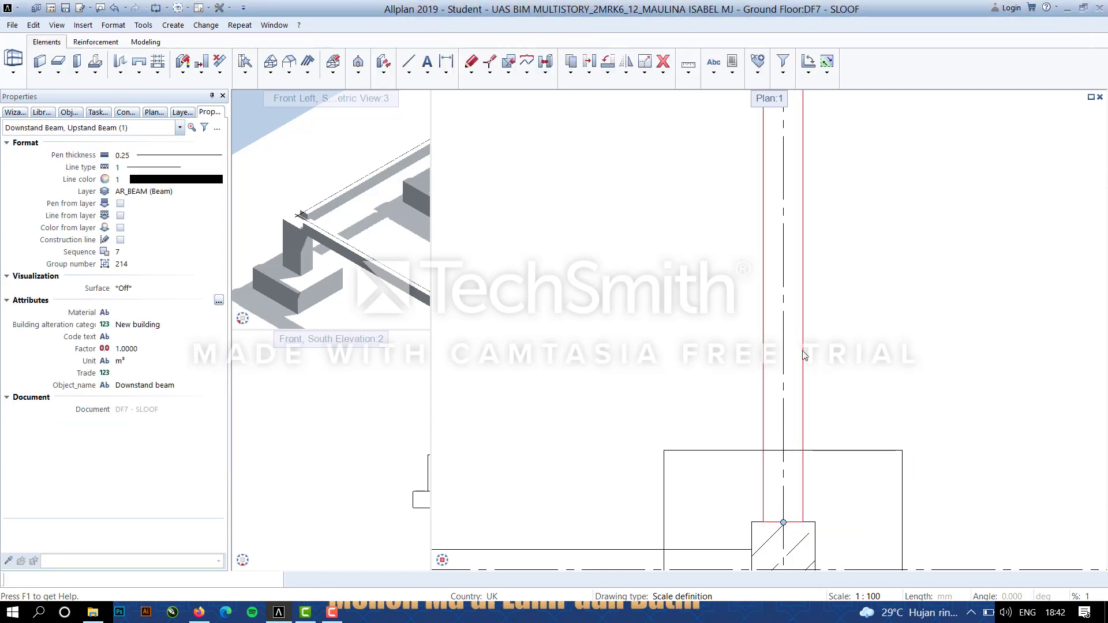
Examine the beam grid in plan and a beam-to-column joint in the isometric view.
{"action": "scroll", "coordinate": [637, 394], "scroll_direction": "down", "scroll_amount": 5}
{"action": "scroll", "coordinate": [638, 394], "scroll_direction": "up", "scroll_amount": 5}
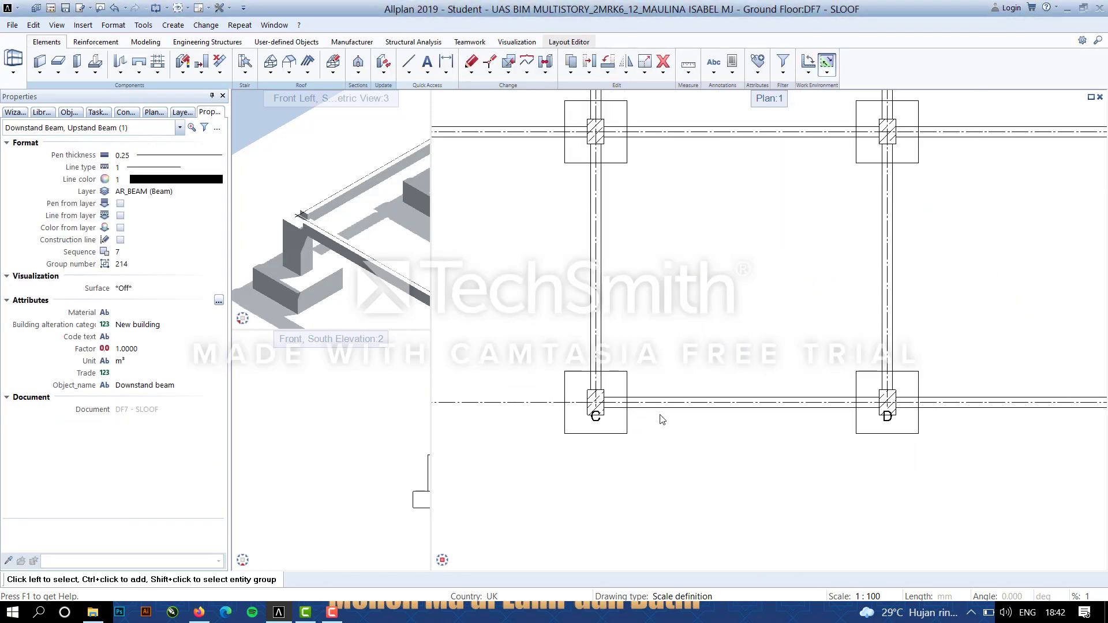
{"action": "scroll", "coordinate": [928, 419], "scroll_direction": "down", "scroll_amount": 5}
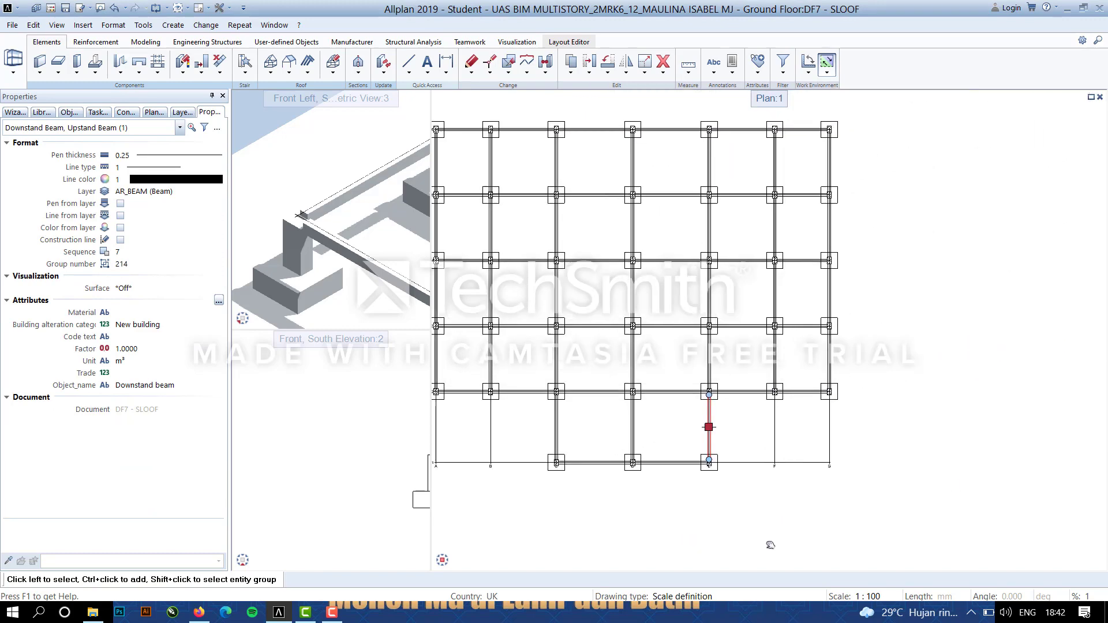
{"action": "scroll", "coordinate": [321, 222], "scroll_direction": "down", "scroll_amount": 5}
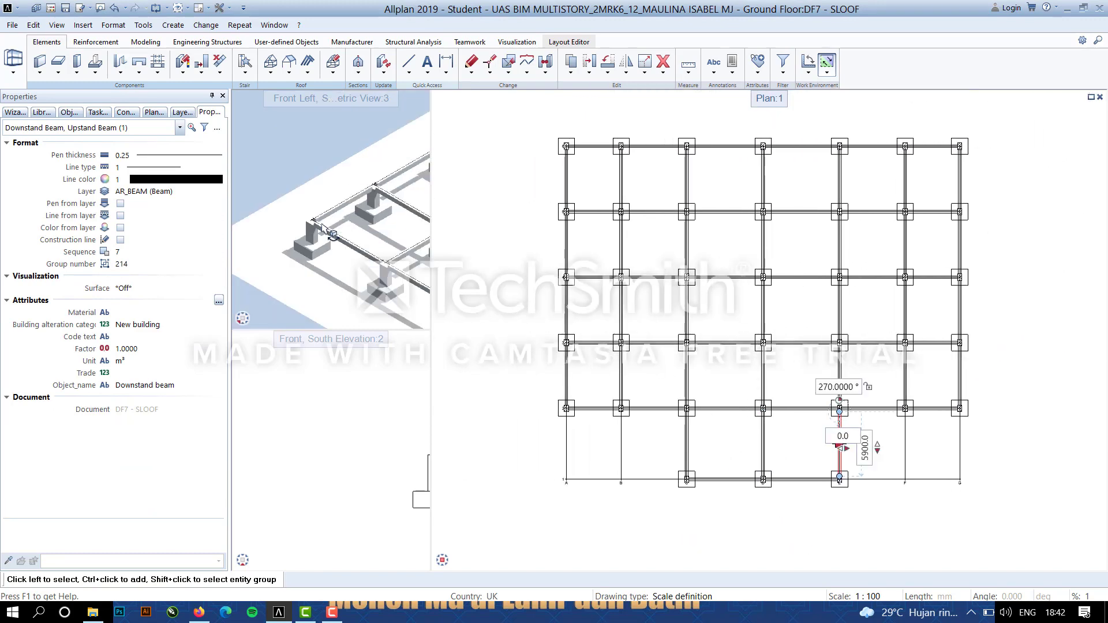
{"action": "scroll", "coordinate": [359, 245], "scroll_direction": "down", "scroll_amount": 2}
{"action": "scroll", "coordinate": [378, 291], "scroll_direction": "up", "scroll_amount": 5}
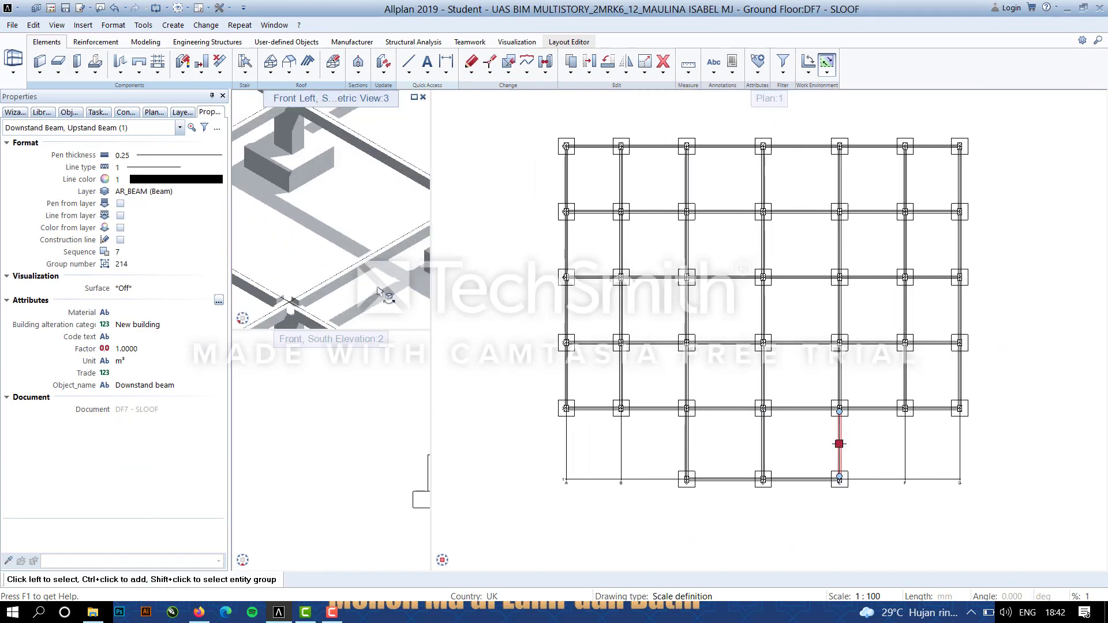
{"action": "scroll", "coordinate": [340, 191], "scroll_direction": "down", "scroll_amount": 3}
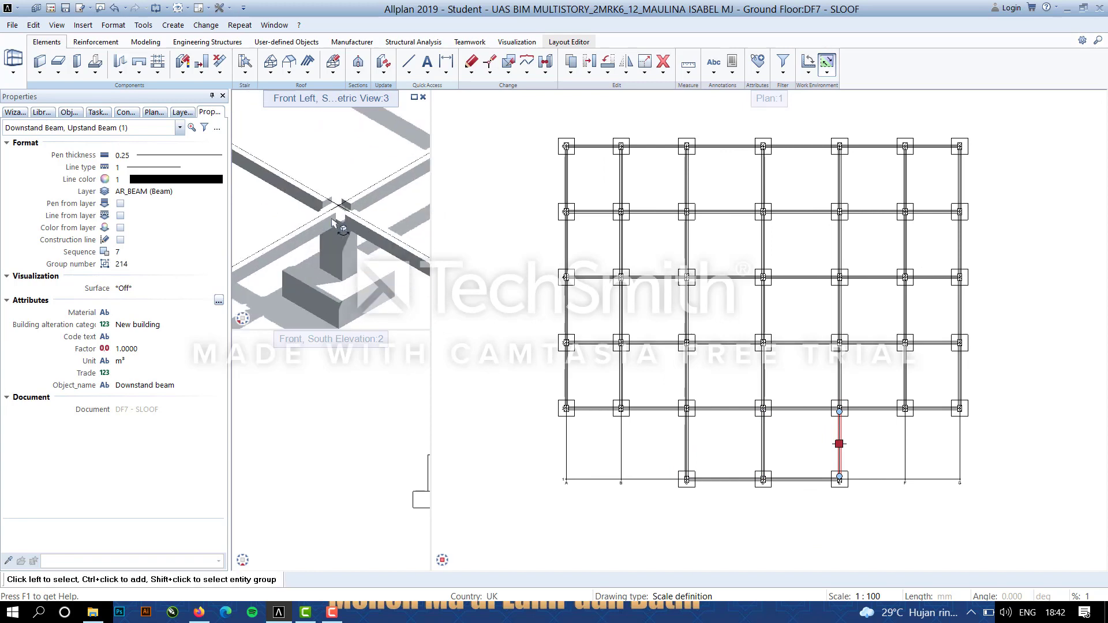
{"action": "scroll", "coordinate": [372, 245], "scroll_direction": "up", "scroll_amount": 4}
{"action": "scroll", "coordinate": [375, 249], "scroll_direction": "up", "scroll_amount": 2}
{"action": "scroll", "coordinate": [375, 249], "scroll_direction": "down", "scroll_amount": 3}
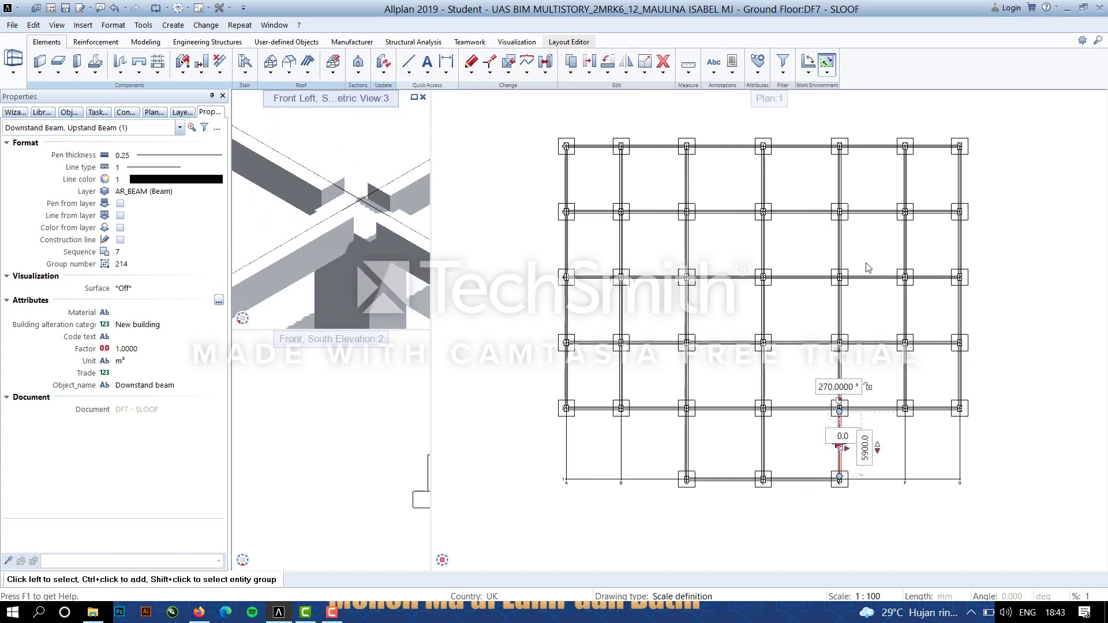
{"action": "scroll", "coordinate": [861, 266], "scroll_direction": "down", "scroll_amount": 2}
{"action": "scroll", "coordinate": [745, 208], "scroll_direction": "up", "scroll_amount": 2}
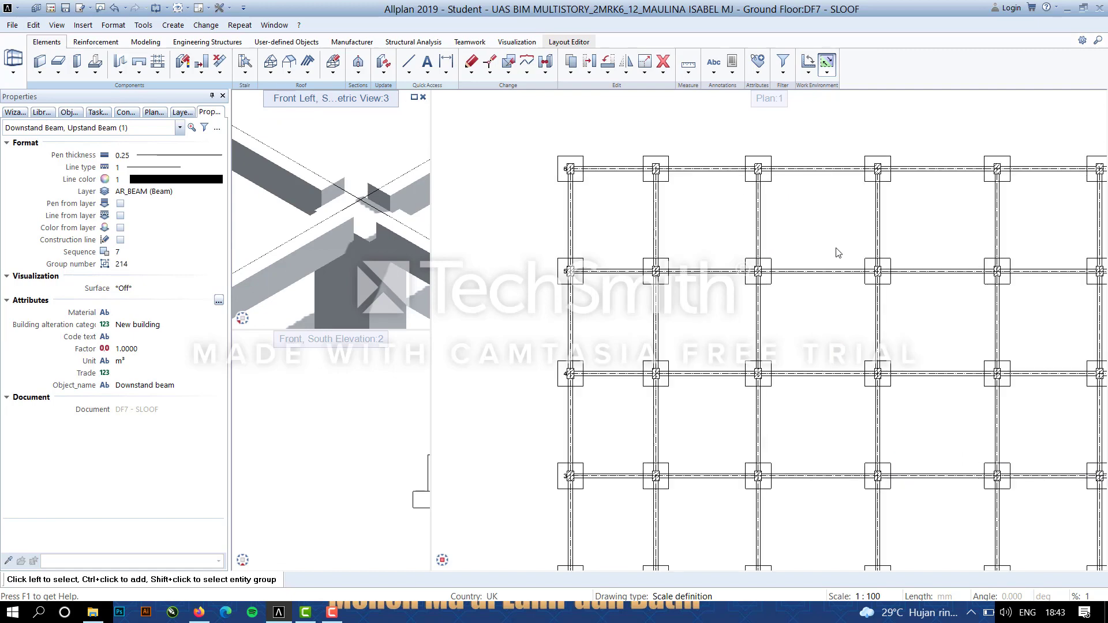
{"action": "scroll", "coordinate": [744, 208], "scroll_direction": "down", "scroll_amount": 1}
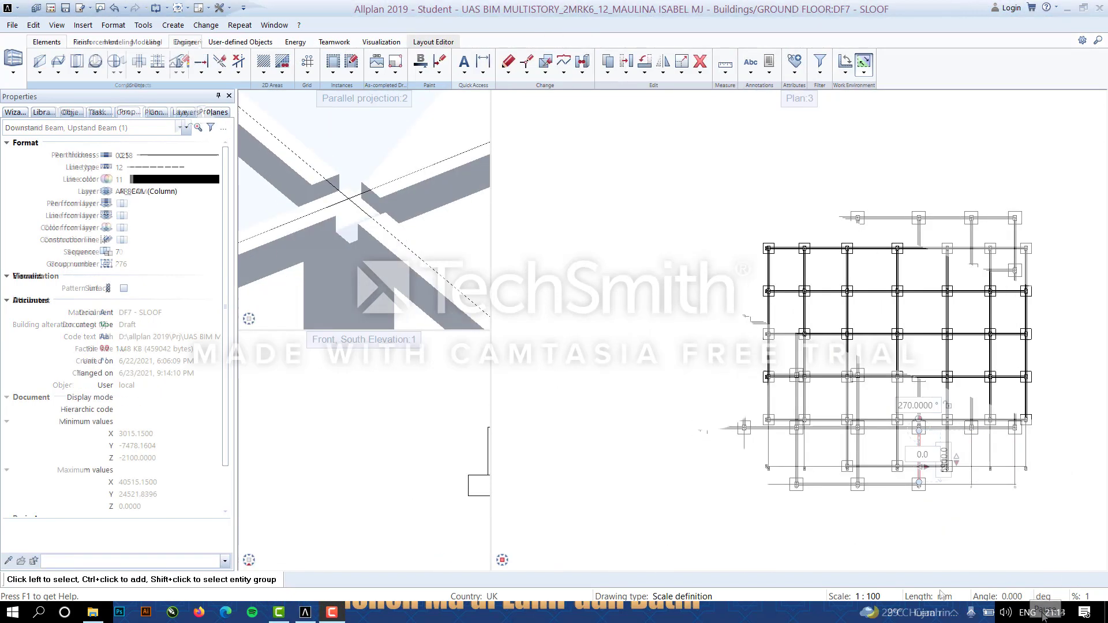
Make drawing file 8 PELAT of the ground floor the active file in the building structure.
{"action": "double_click", "coordinate": [690, 306]}
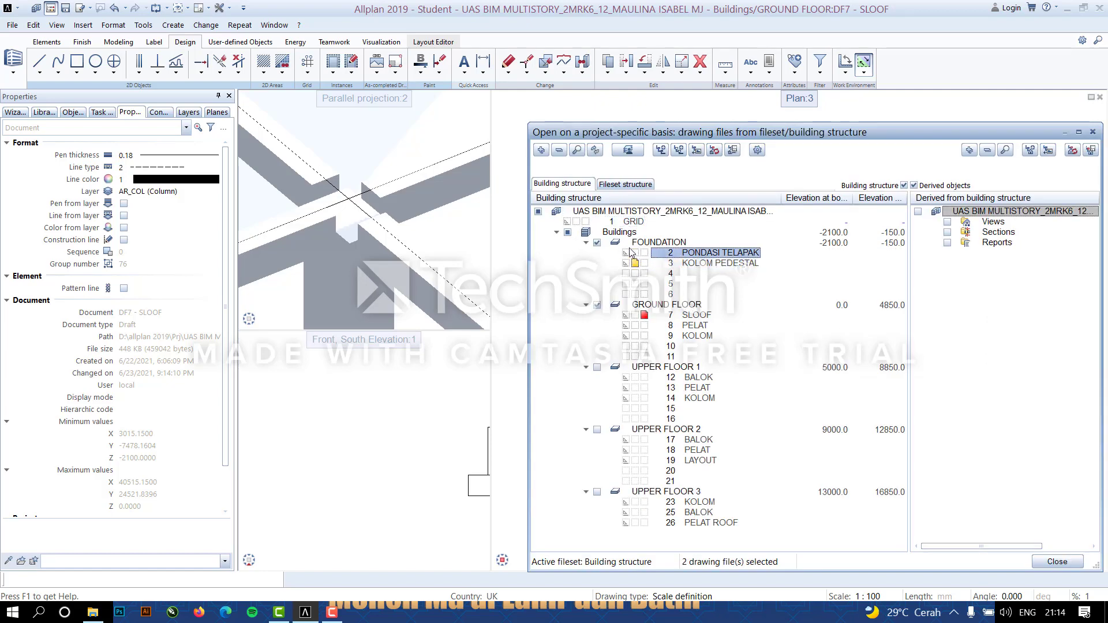
{"action": "left_click", "coordinate": [643, 326]}
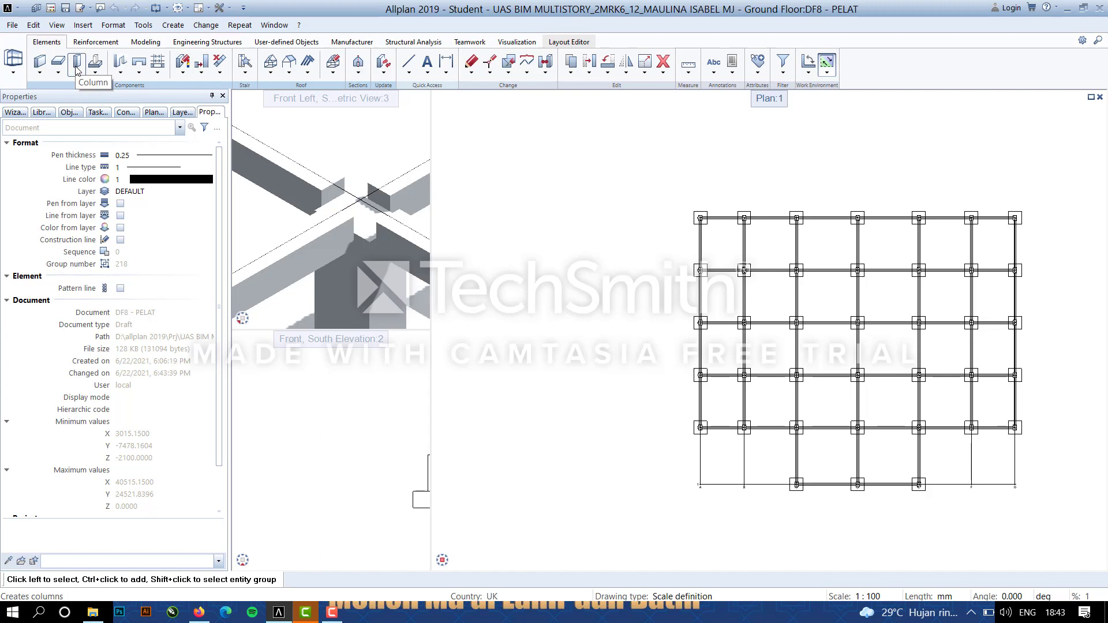
{"action": "scroll", "coordinate": [785, 247], "scroll_direction": "down", "scroll_amount": 2}
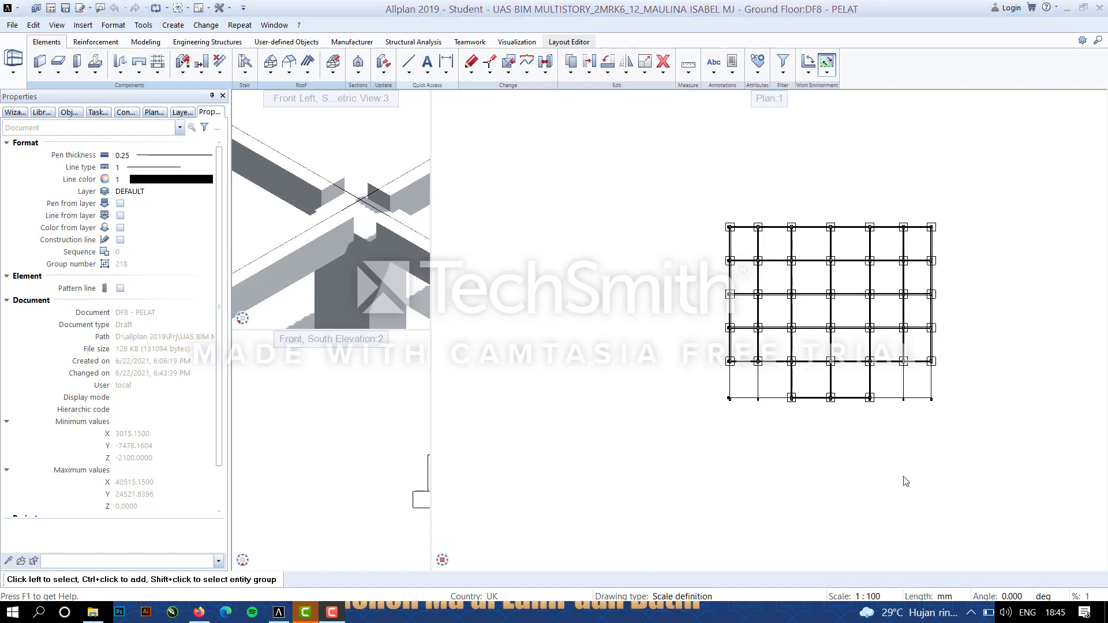
{"action": "scroll", "coordinate": [807, 298], "scroll_direction": "up", "scroll_amount": 3}
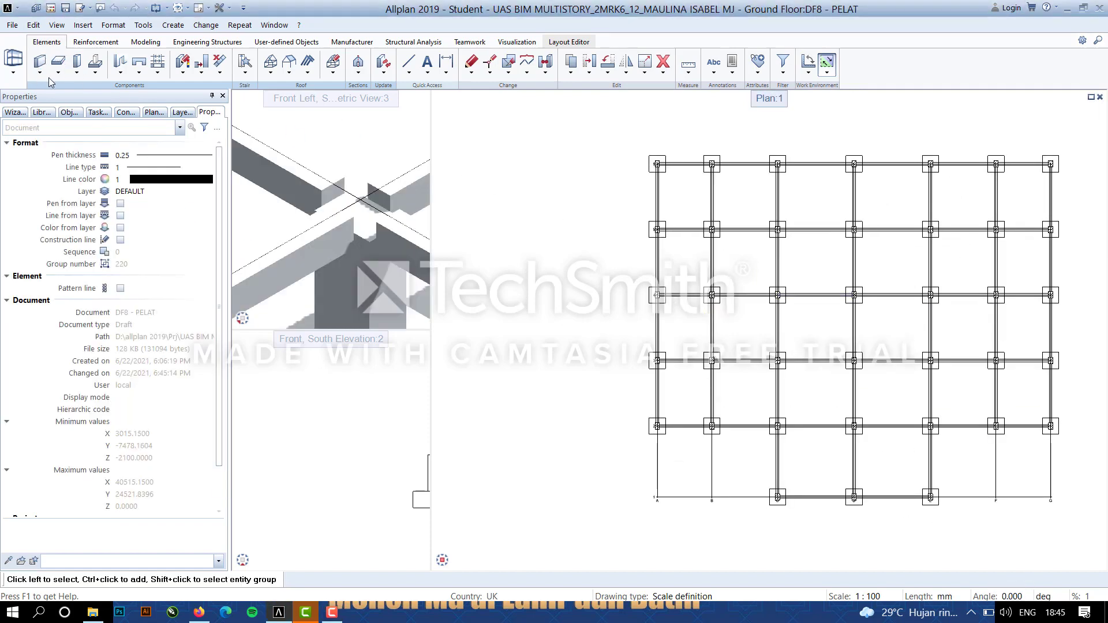
Start a new slab and tie its top level to the Bottom level GF plane of the ground floor.
{"action": "left_click", "coordinate": [58, 64]}
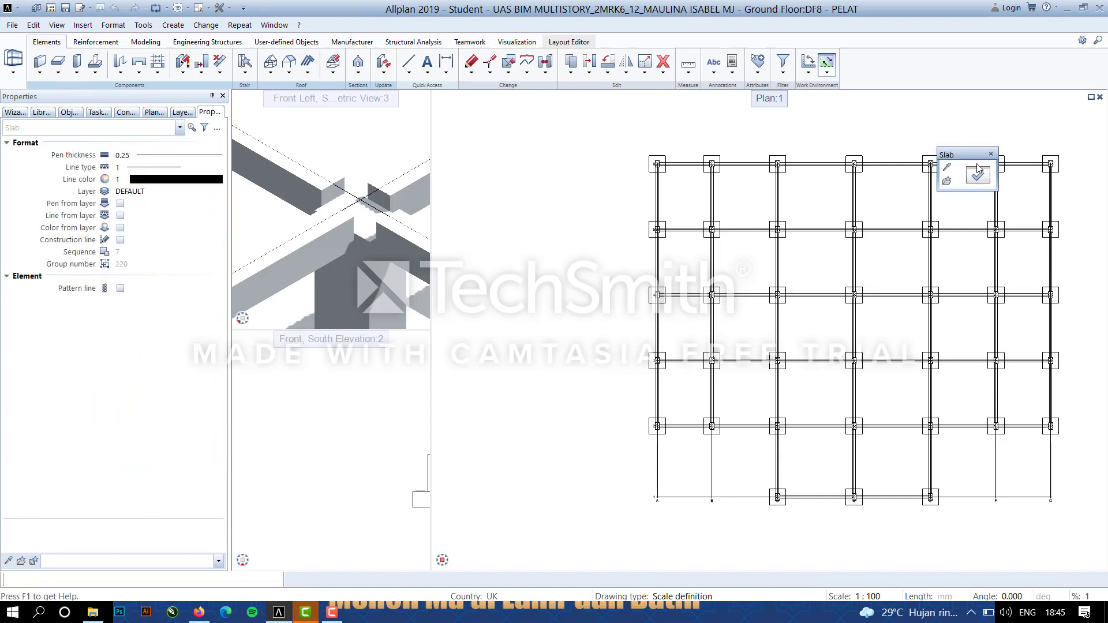
{"action": "left_click", "coordinate": [978, 174]}
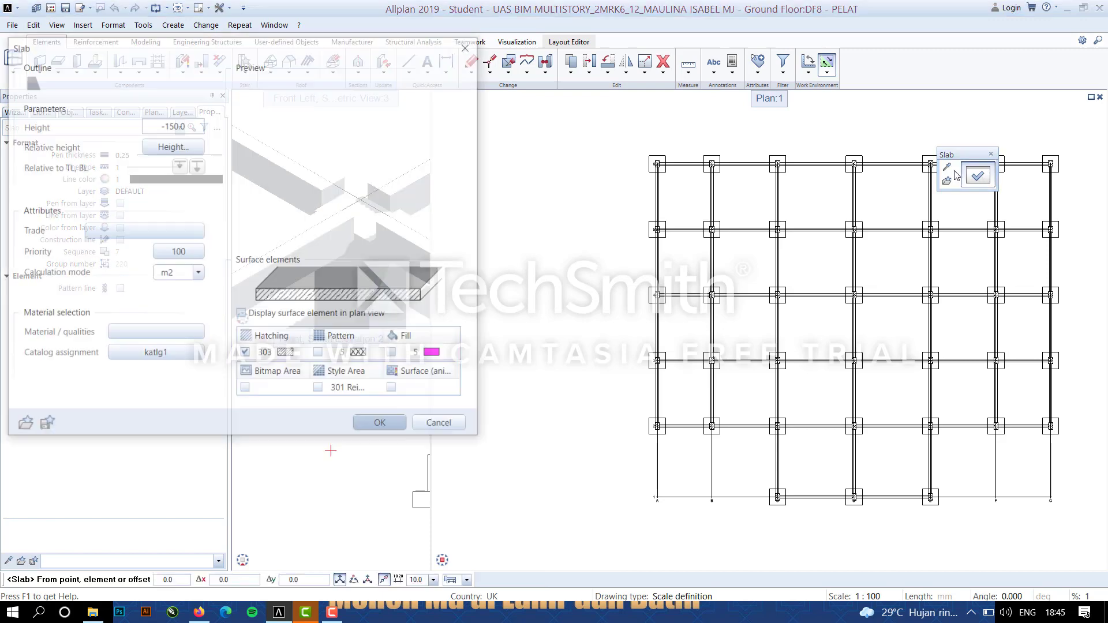
{"action": "left_click", "coordinate": [164, 148]}
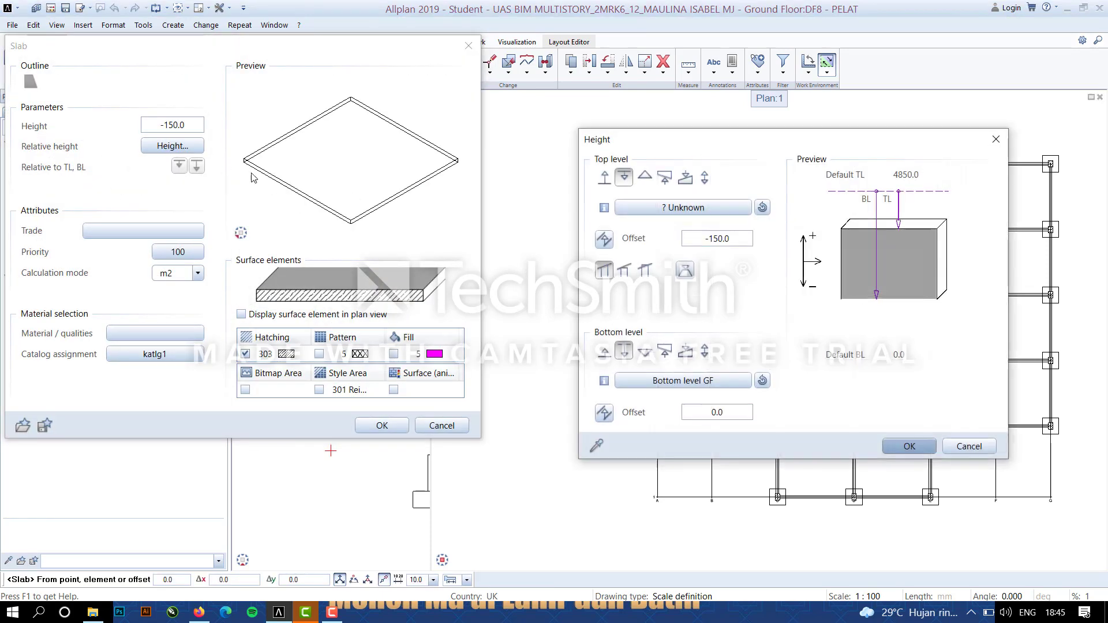
{"action": "left_click", "coordinate": [678, 209]}
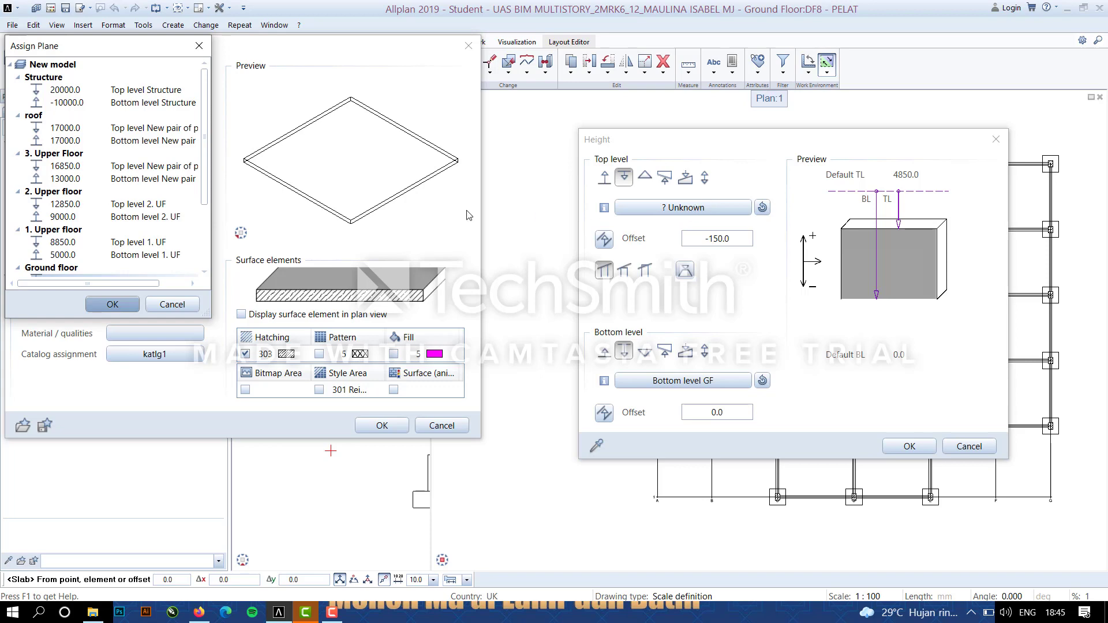
{"action": "scroll", "coordinate": [76, 195], "scroll_direction": "down", "scroll_amount": 3}
{"action": "left_click", "coordinate": [65, 197]}
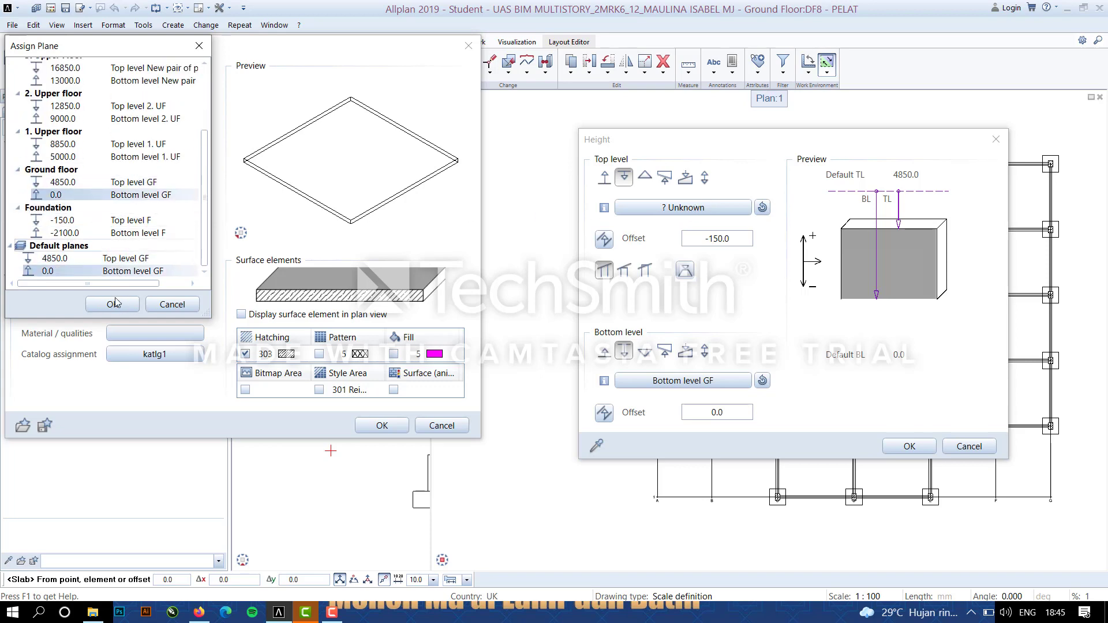
{"action": "left_click", "coordinate": [113, 304]}
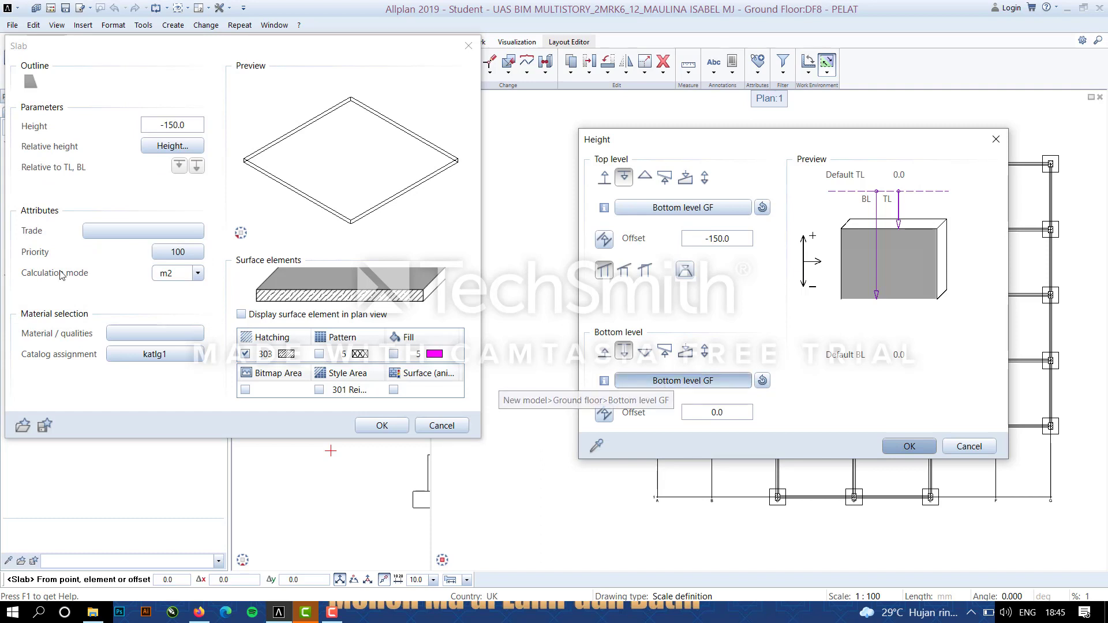
Tie the slab's bottom level to the foundation's Top level F plane and accept the slab properties.
{"action": "scroll", "coordinate": [58, 196], "scroll_direction": "down", "scroll_amount": 3}
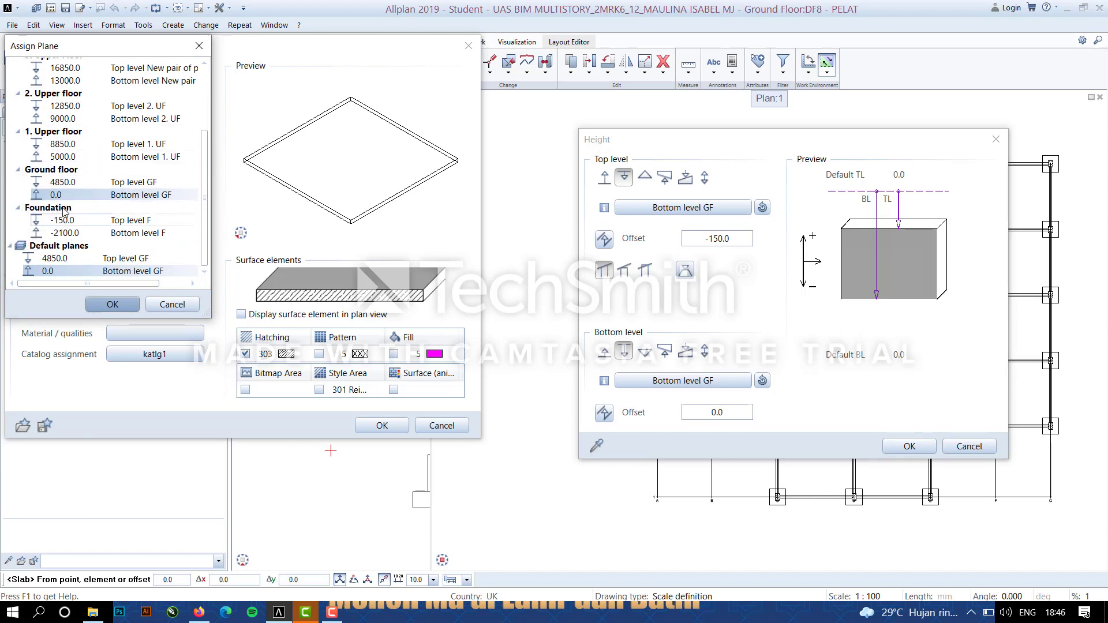
{"action": "left_click_drag", "start_coordinate": [69, 220], "coordinate": [84, 236]}
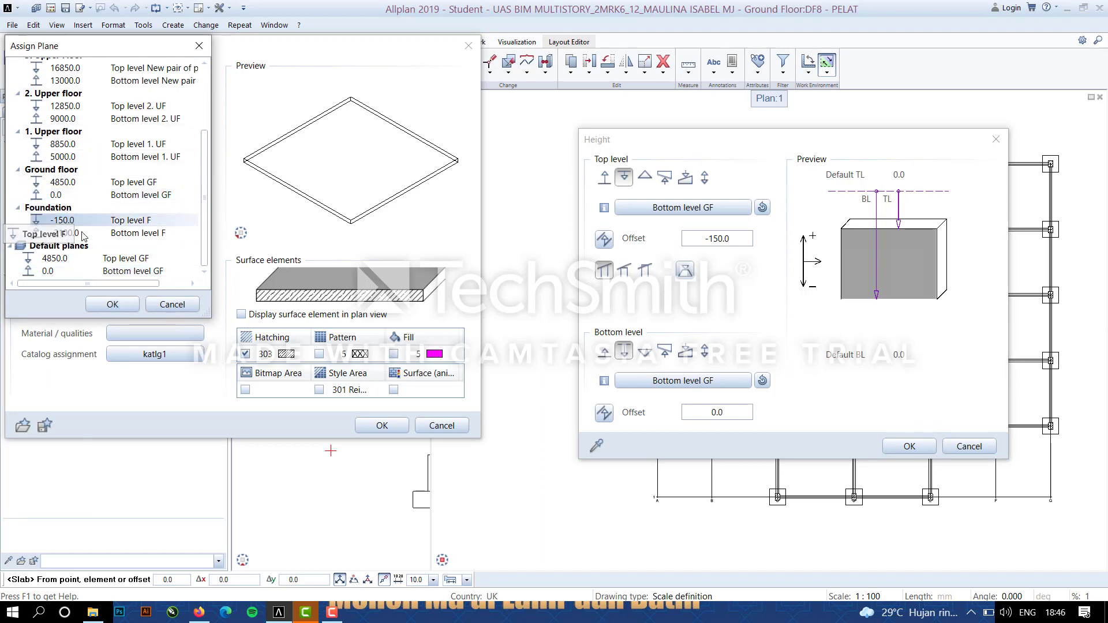
{"action": "left_click", "coordinate": [131, 307]}
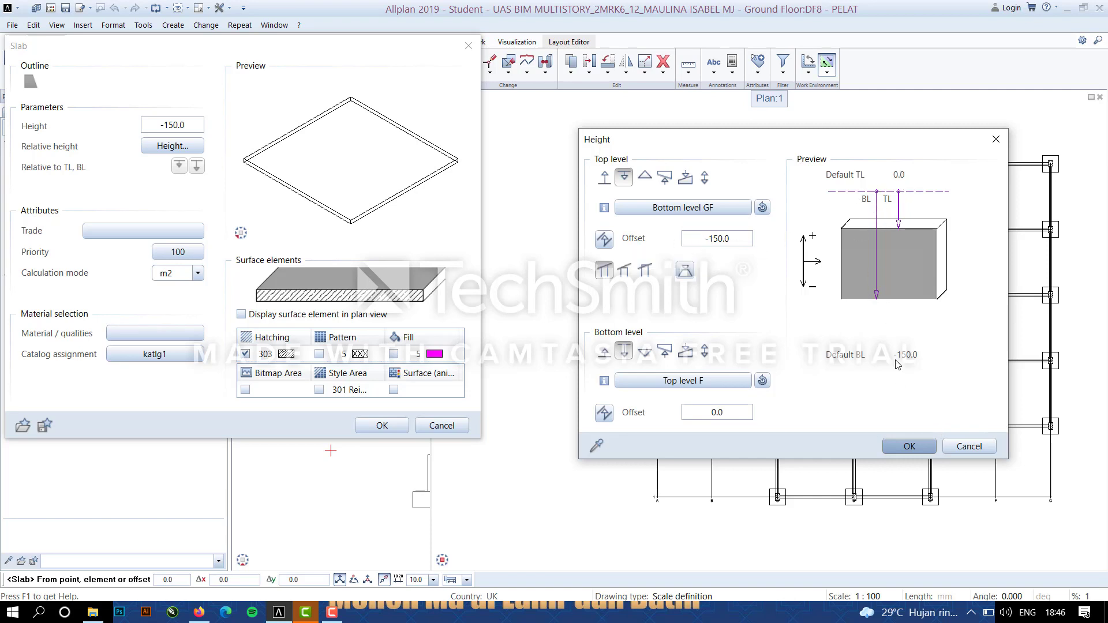
{"action": "left_click", "coordinate": [919, 446]}
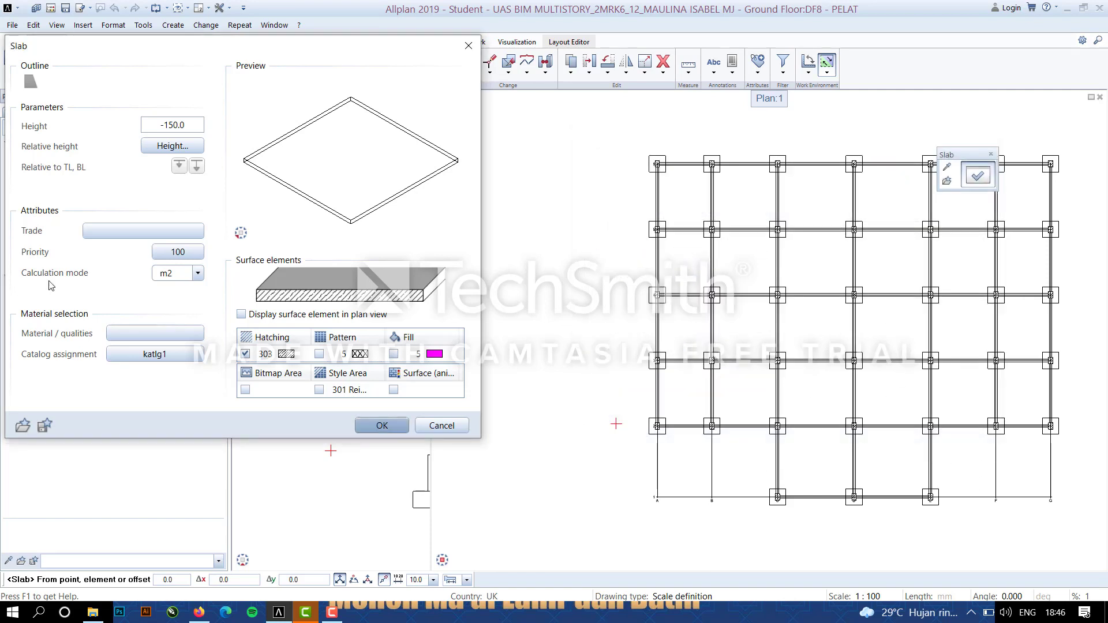
{"action": "left_click", "coordinate": [380, 425]}
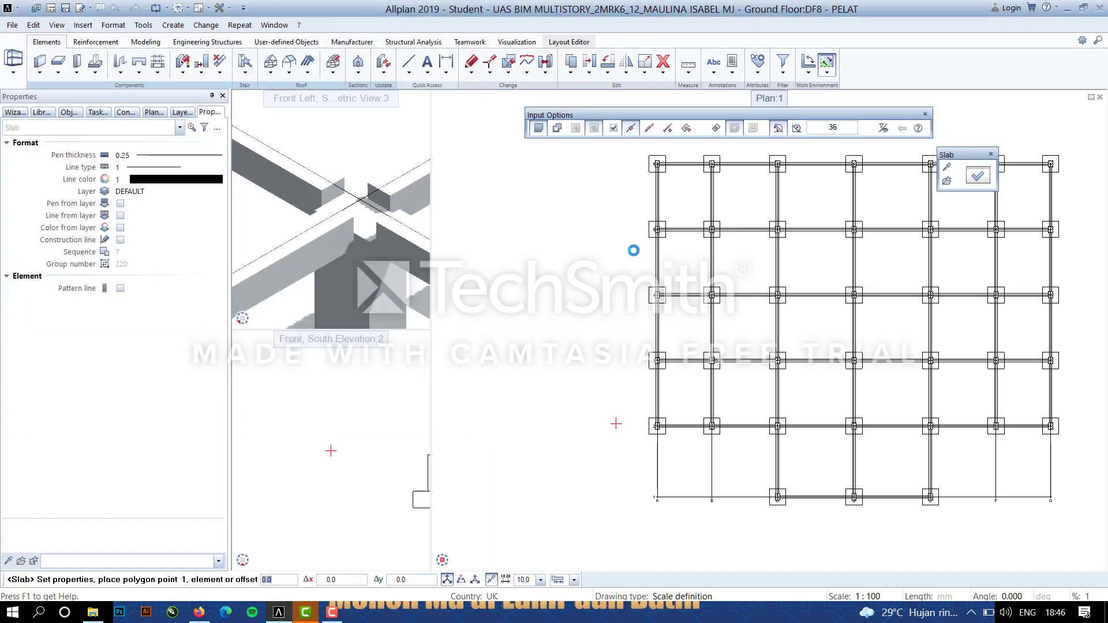
Start the slab outline in the bay between axes A–B and 5–6, following the inner beam edge from column A6 to column A5.
{"action": "left_click", "coordinate": [709, 174]}
{"action": "scroll", "coordinate": [704, 170], "scroll_direction": "up", "scroll_amount": 5}
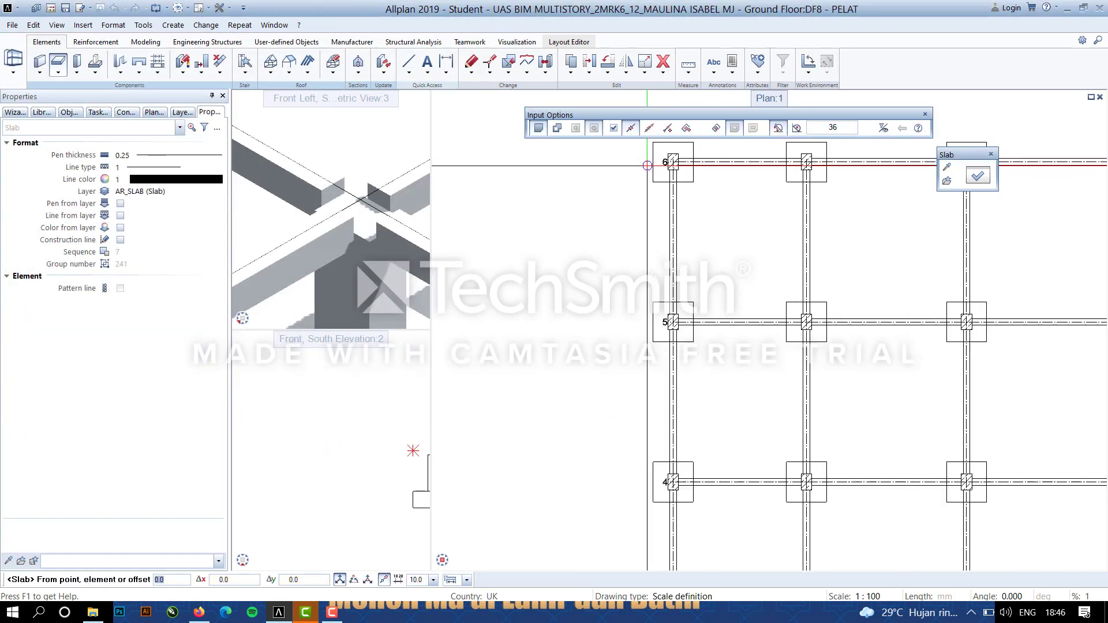
{"action": "scroll", "coordinate": [703, 168], "scroll_direction": "up", "scroll_amount": 1}
{"action": "left_click", "coordinate": [670, 150]}
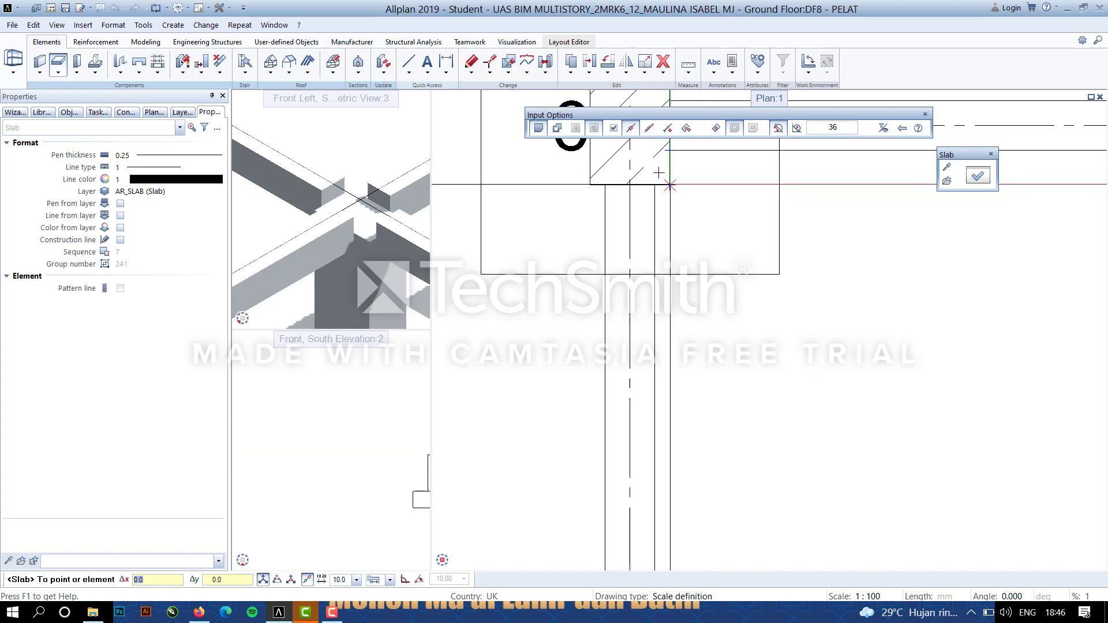
{"action": "left_click", "coordinate": [654, 184]}
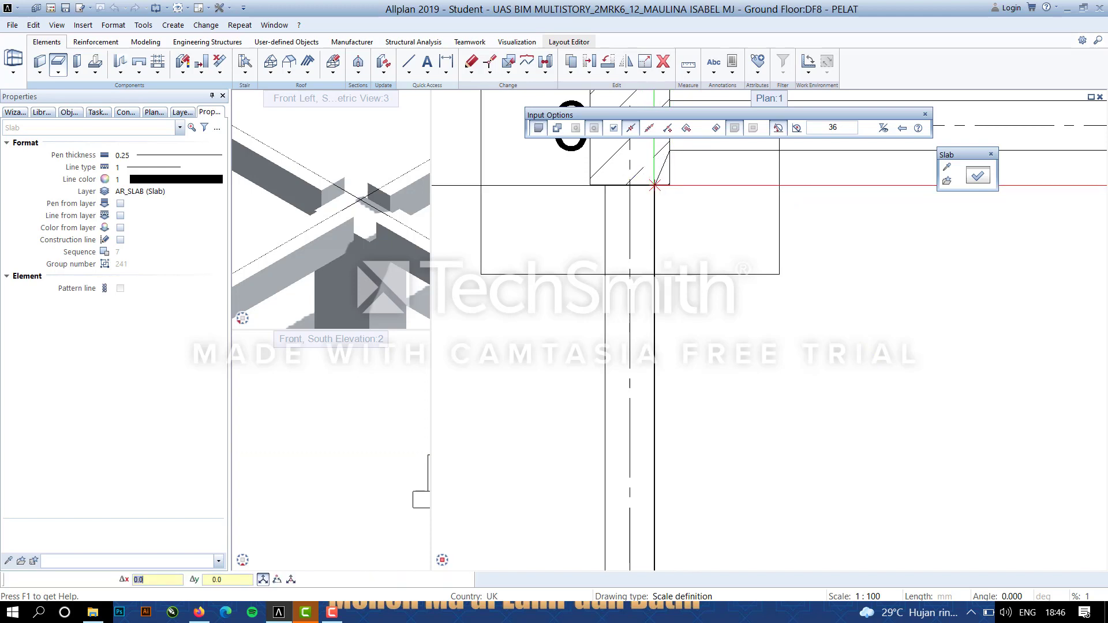
{"action": "scroll", "coordinate": [653, 185], "scroll_direction": "down", "scroll_amount": 6}
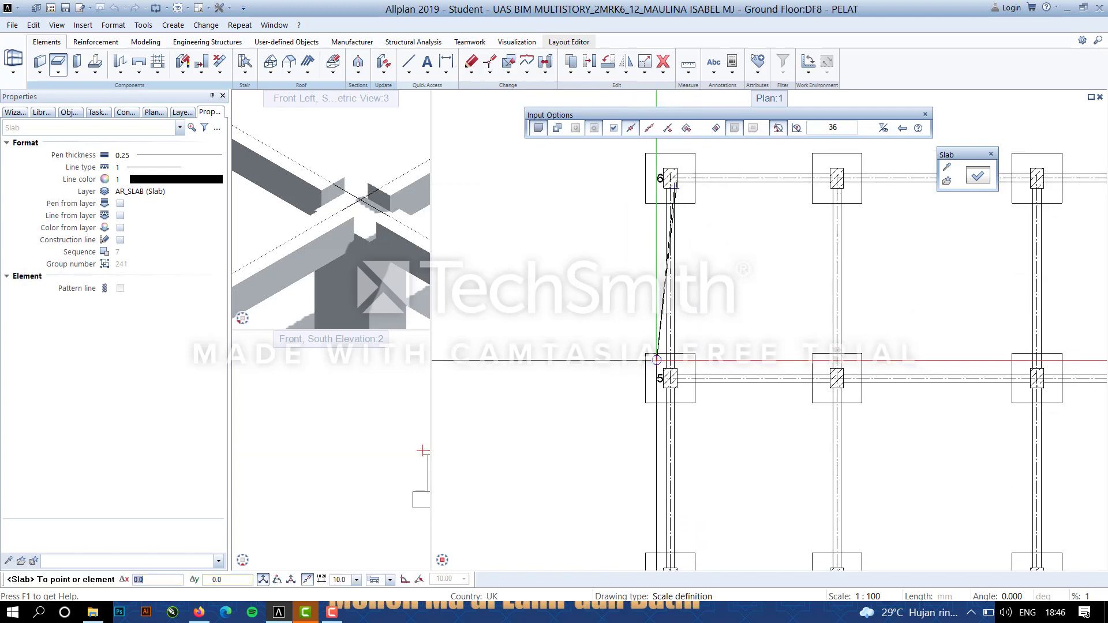
{"action": "scroll", "coordinate": [657, 360], "scroll_direction": "up", "scroll_amount": 5}
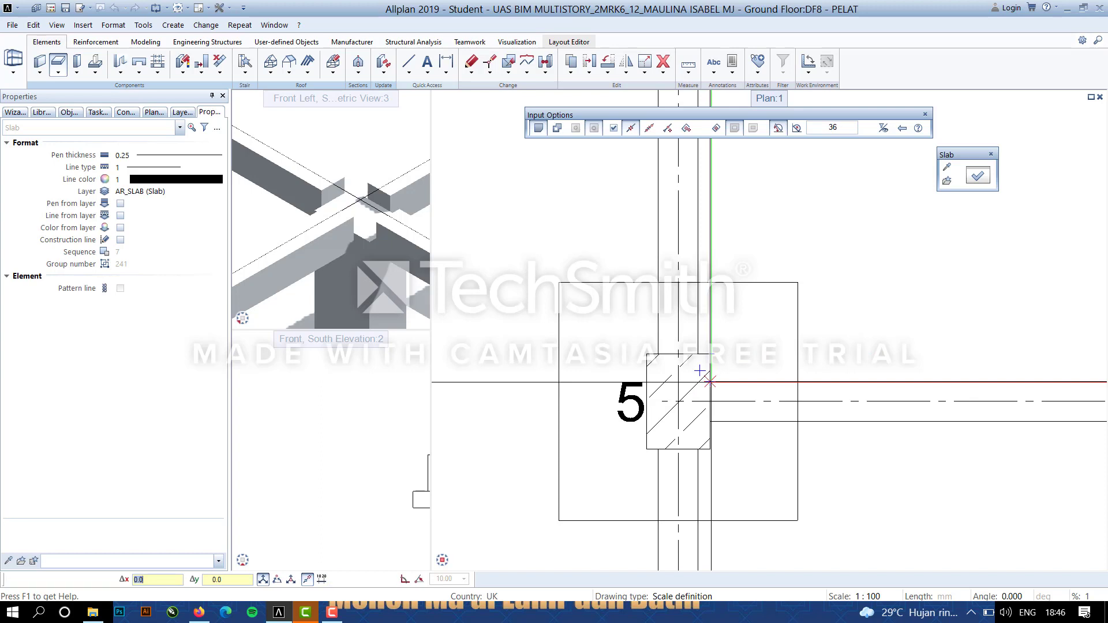
{"action": "left_click", "coordinate": [710, 382]}
Continue the slab outline around the inner corners of columns B5 and B6, ending at column A6 to close the bay's polygon.
{"action": "scroll", "coordinate": [710, 382], "scroll_direction": "down", "scroll_amount": 5}
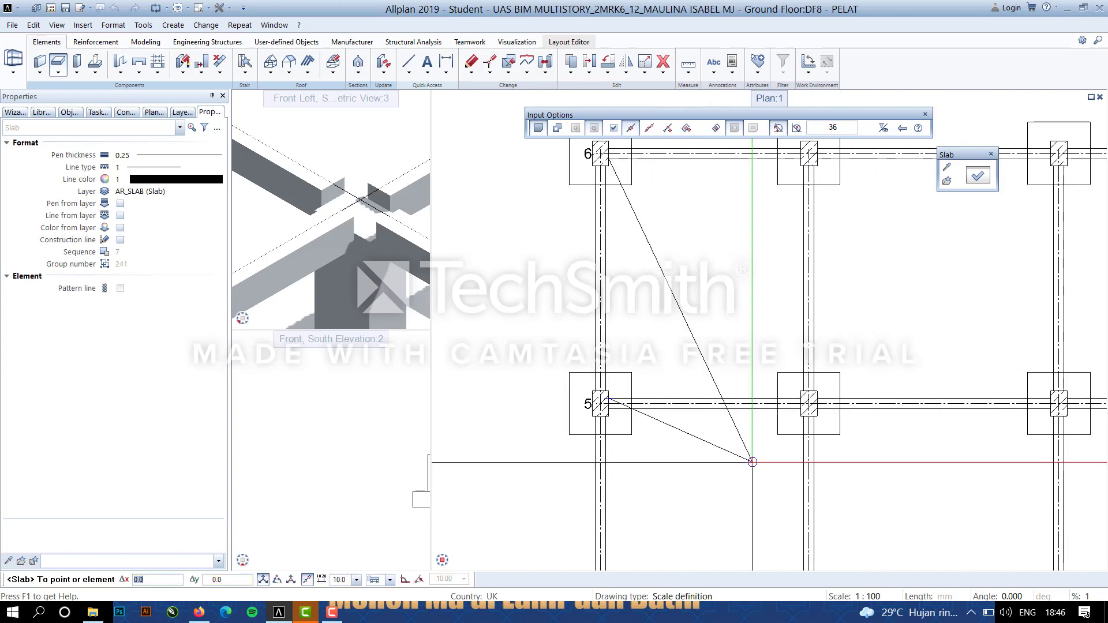
{"action": "scroll", "coordinate": [808, 399], "scroll_direction": "up", "scroll_amount": 5}
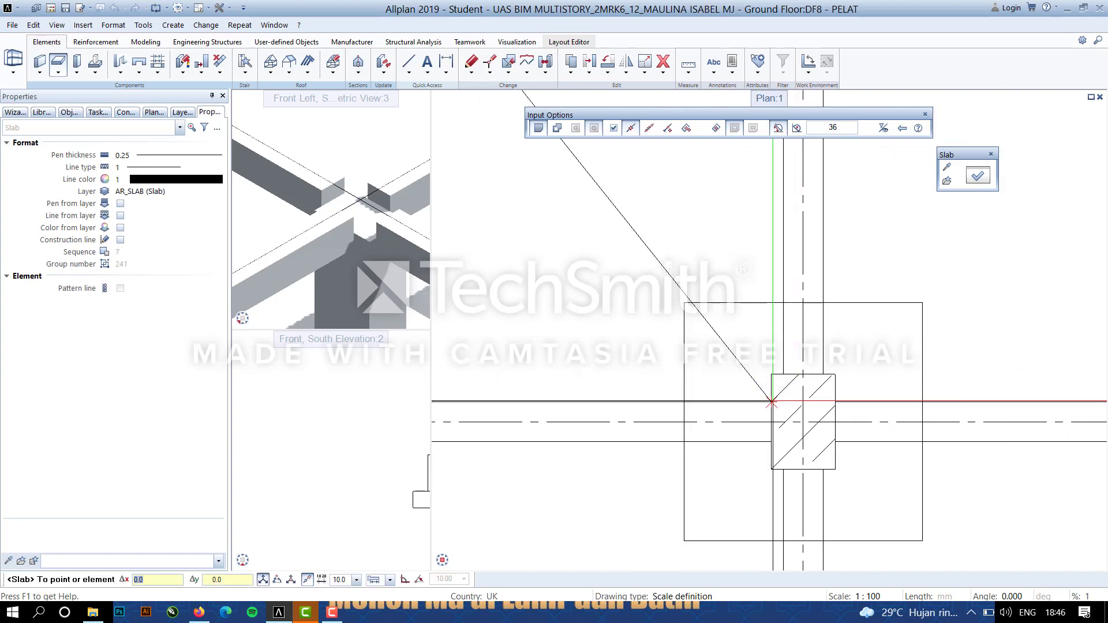
{"action": "left_click", "coordinate": [772, 374]}
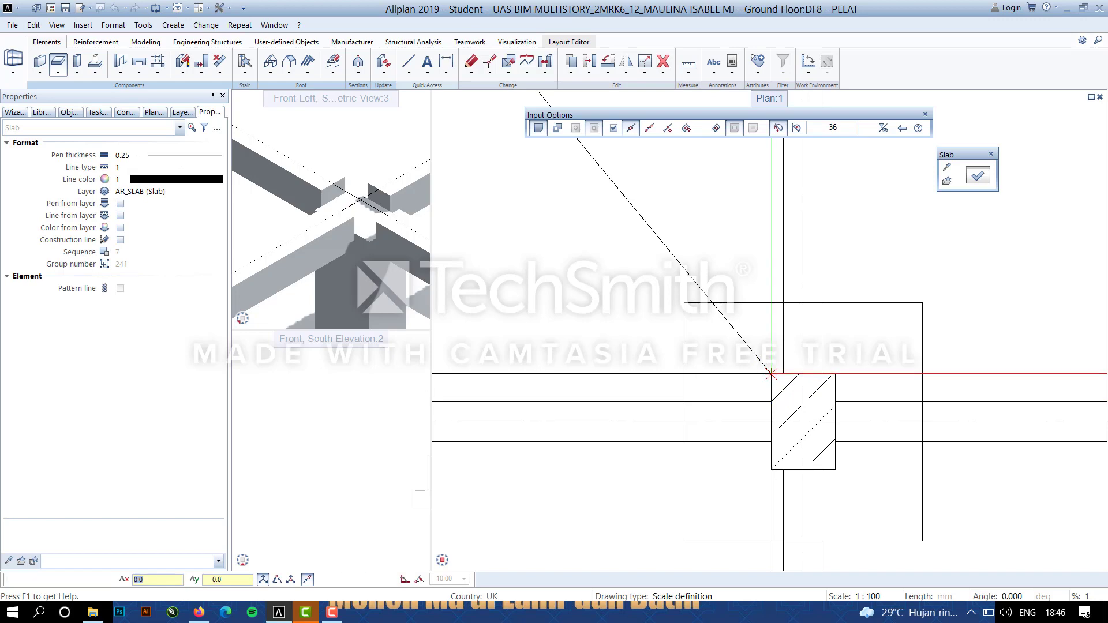
{"action": "scroll", "coordinate": [772, 364], "scroll_direction": "down", "scroll_amount": 6}
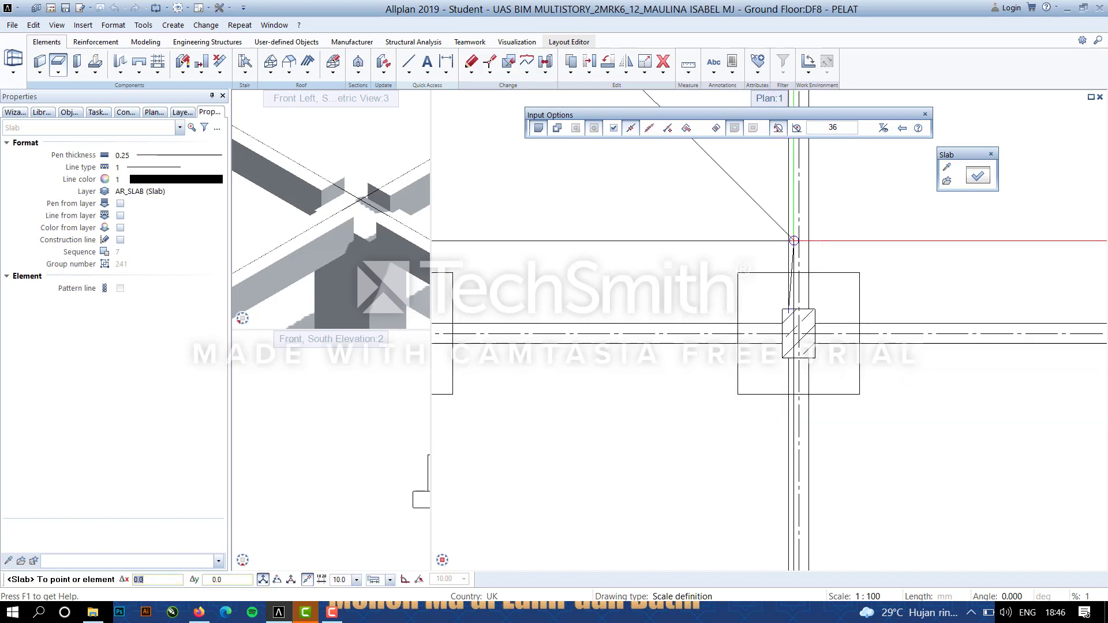
{"action": "scroll", "coordinate": [764, 414], "scroll_direction": "up", "scroll_amount": 5}
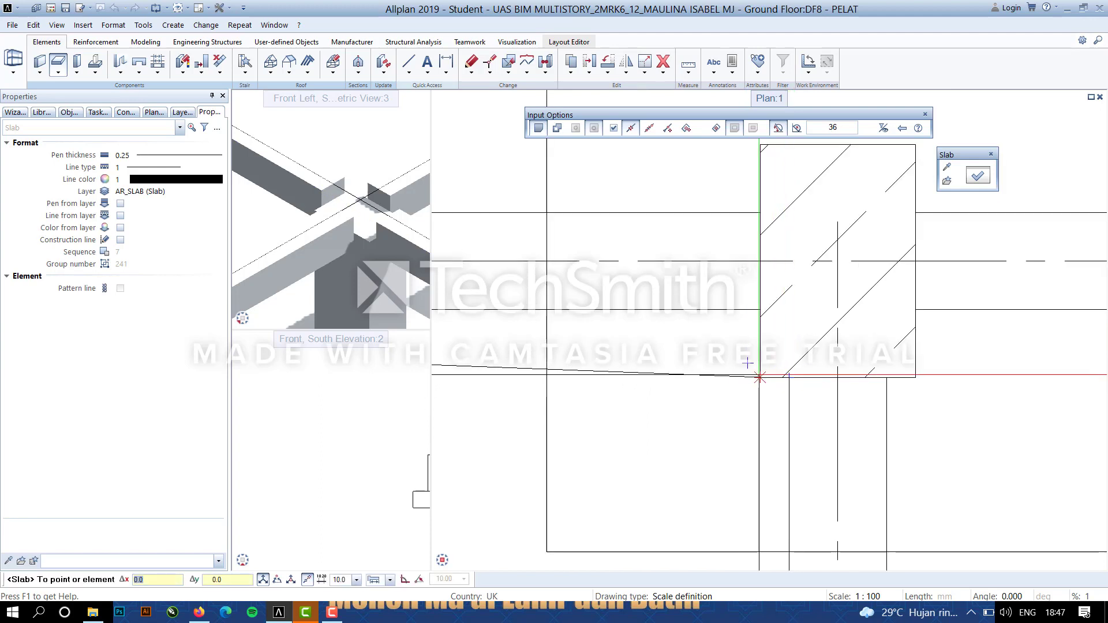
{"action": "left_click", "coordinate": [760, 378]}
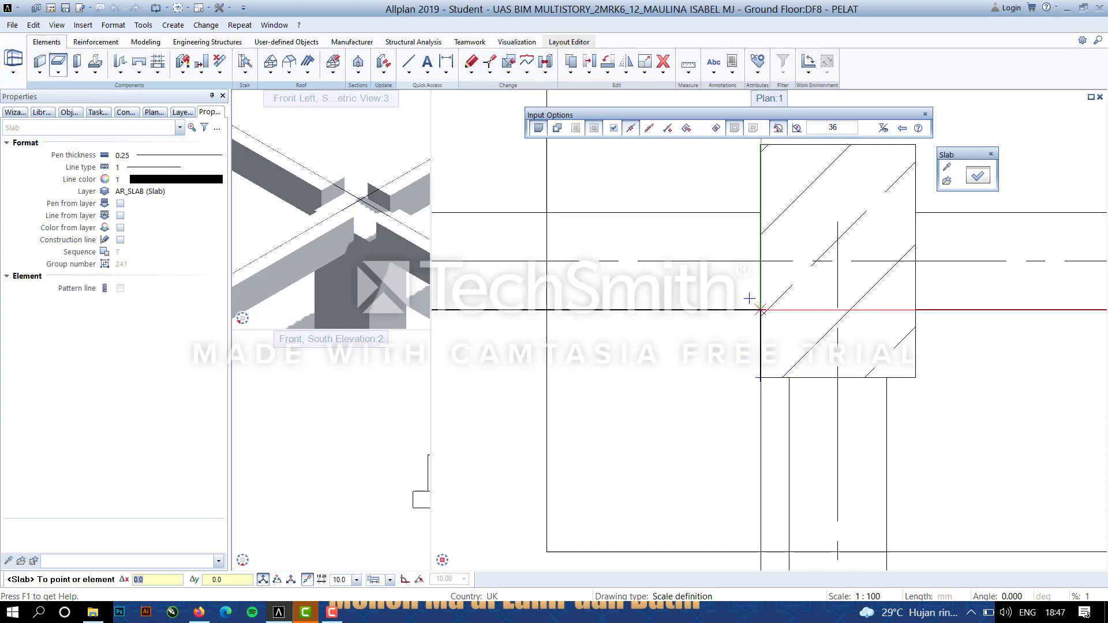
{"action": "scroll", "coordinate": [606, 358], "scroll_direction": "down", "scroll_amount": 5}
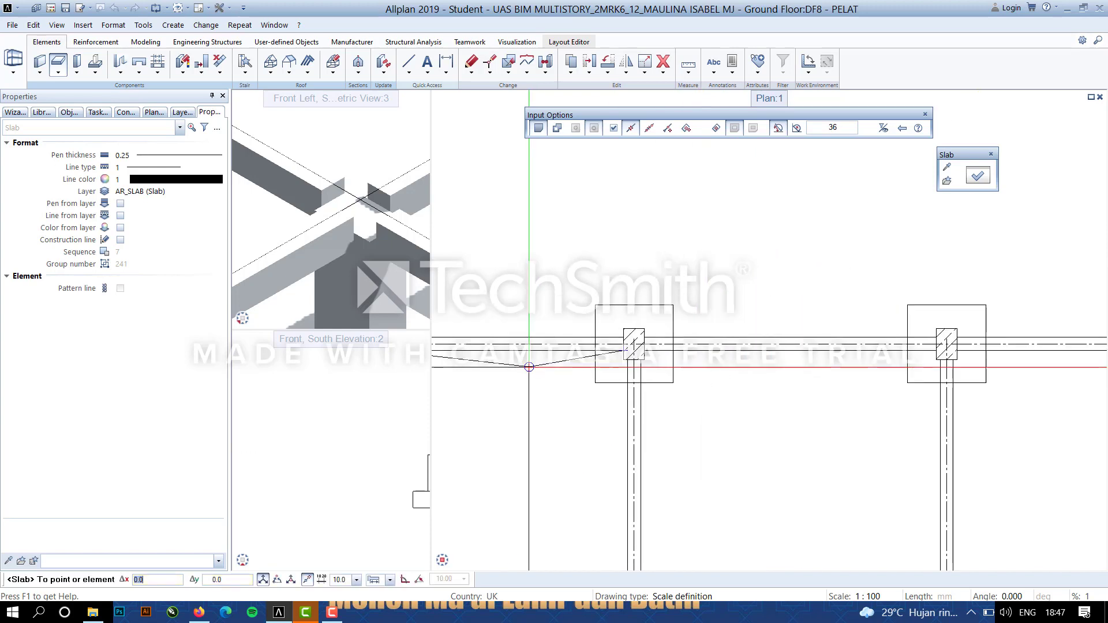
{"action": "scroll", "coordinate": [529, 366], "scroll_direction": "down", "scroll_amount": 3}
{"action": "scroll", "coordinate": [554, 364], "scroll_direction": "up", "scroll_amount": 8}
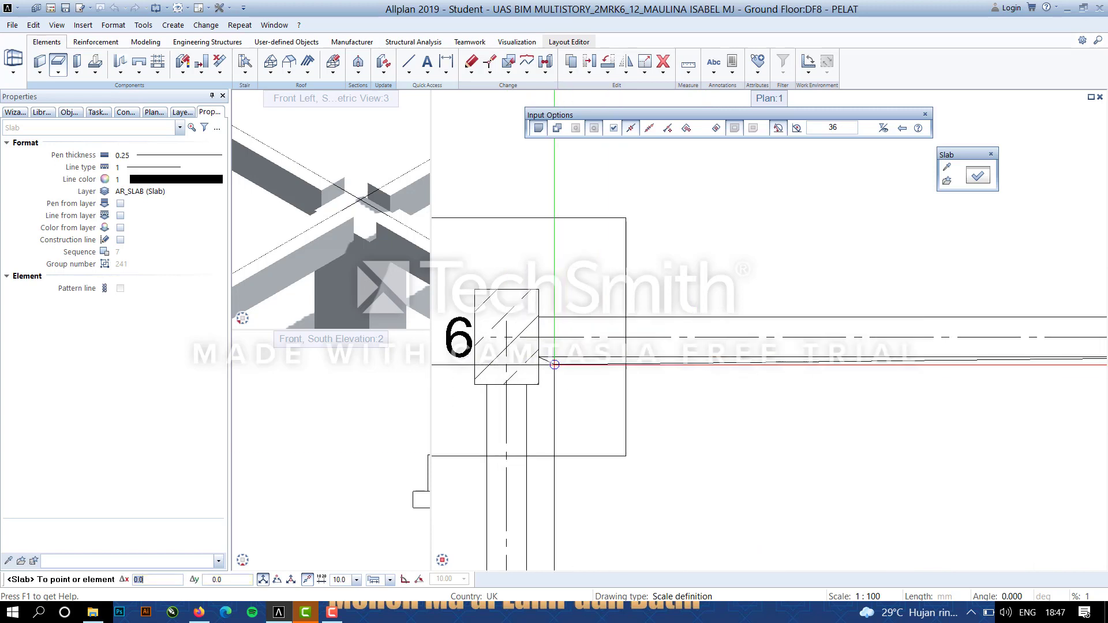
{"action": "key", "text": "Escape"}
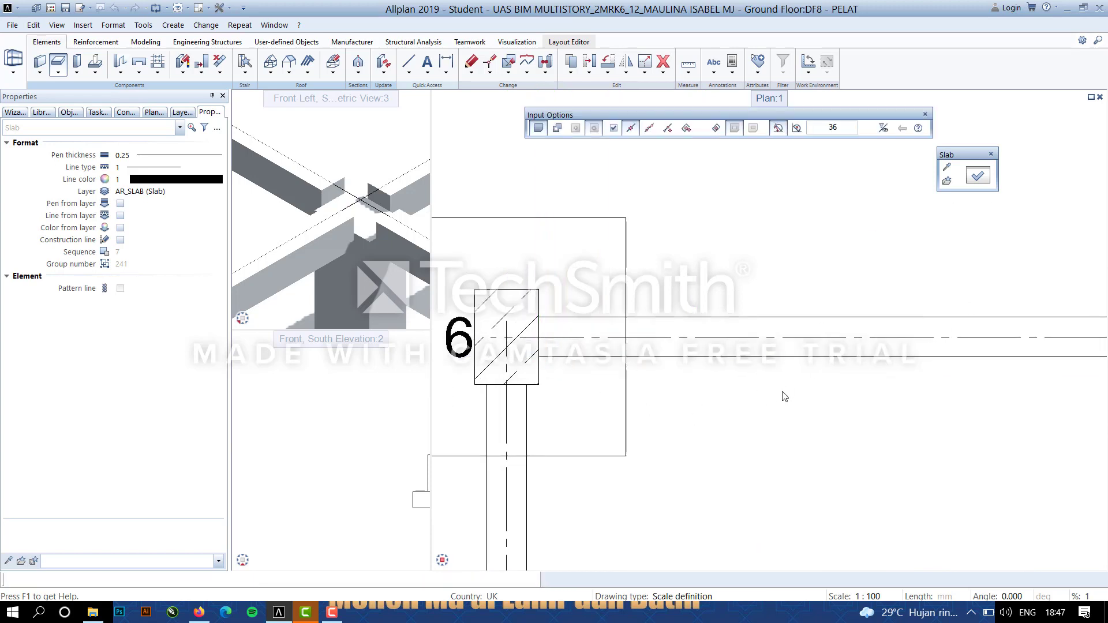
Examine the new slab and its joints with the beams and columns in the 3D view, and leave the slab command.
{"action": "scroll", "coordinate": [784, 396], "scroll_direction": "down", "scroll_amount": 3}
{"action": "scroll", "coordinate": [309, 239], "scroll_direction": "down", "scroll_amount": 5}
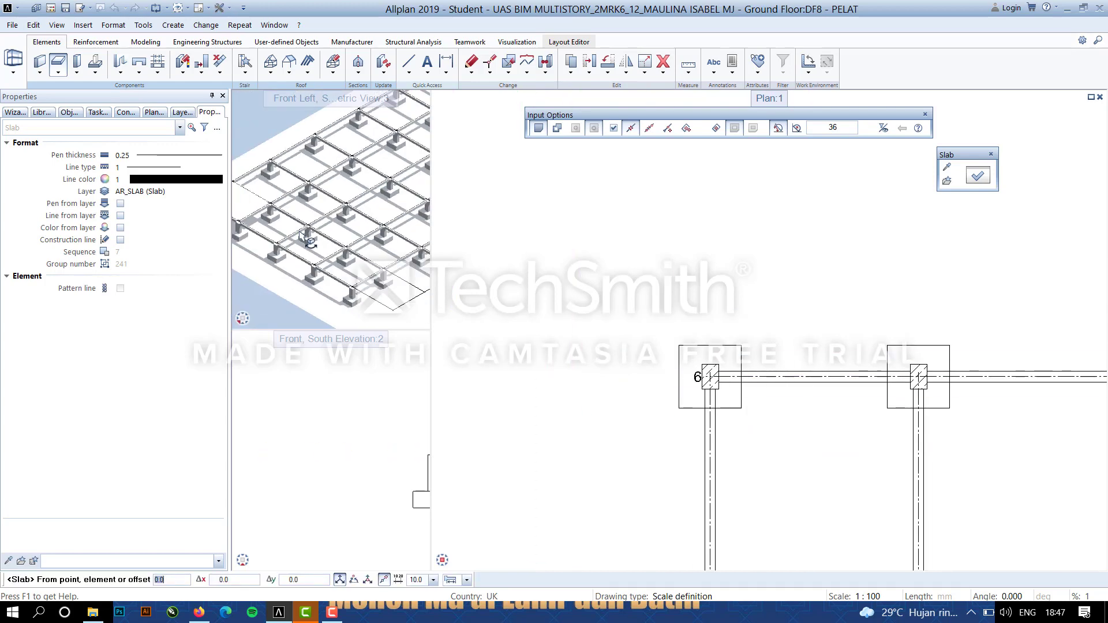
{"action": "scroll", "coordinate": [273, 198], "scroll_direction": "up", "scroll_amount": 8}
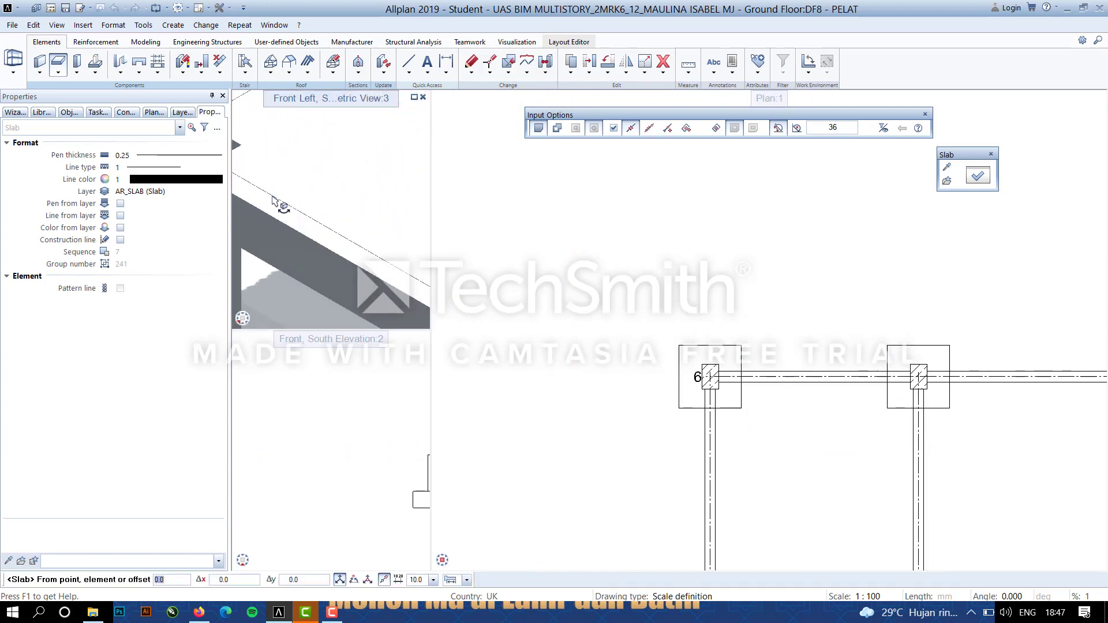
{"action": "scroll", "coordinate": [274, 199], "scroll_direction": "down", "scroll_amount": 3}
{"action": "middle_click_drag", "start_coordinate": [304, 203], "coordinate": [339, 270]}
{"action": "scroll", "coordinate": [322, 201], "scroll_direction": "up", "scroll_amount": 3}
{"action": "scroll", "coordinate": [322, 202], "scroll_direction": "down", "scroll_amount": 3}
{"action": "scroll", "coordinate": [338, 270], "scroll_direction": "up", "scroll_amount": 2}
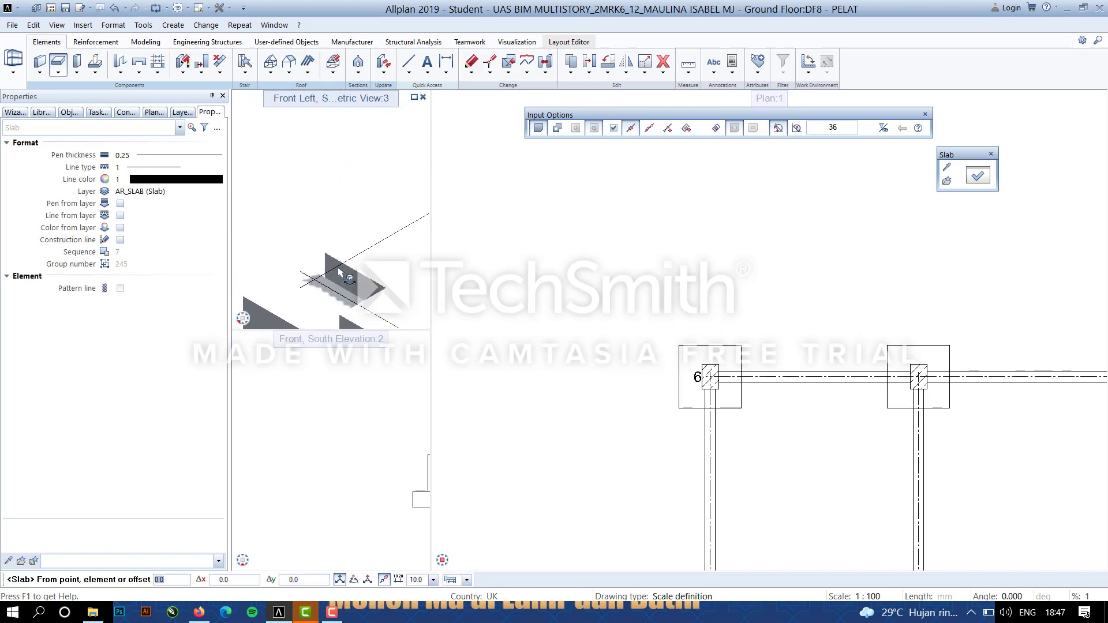
{"action": "scroll", "coordinate": [332, 258], "scroll_direction": "up", "scroll_amount": 3}
{"action": "scroll", "coordinate": [332, 256], "scroll_direction": "down", "scroll_amount": 3}
{"action": "scroll", "coordinate": [393, 260], "scroll_direction": "down", "scroll_amount": 2}
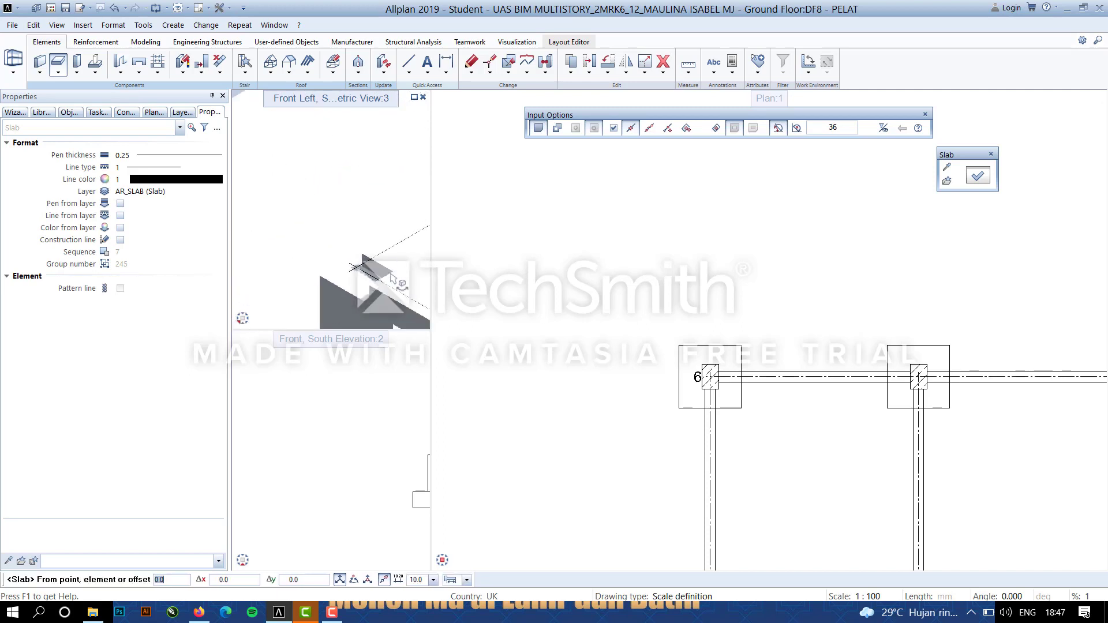
{"action": "middle_click_drag", "start_coordinate": [398, 283], "coordinate": [294, 292]}
{"action": "scroll", "coordinate": [373, 254], "scroll_direction": "down", "scroll_amount": 2}
{"action": "middle_click_drag", "start_coordinate": [363, 260], "coordinate": [339, 219]}
{"action": "scroll", "coordinate": [341, 216], "scroll_direction": "up", "scroll_amount": 5}
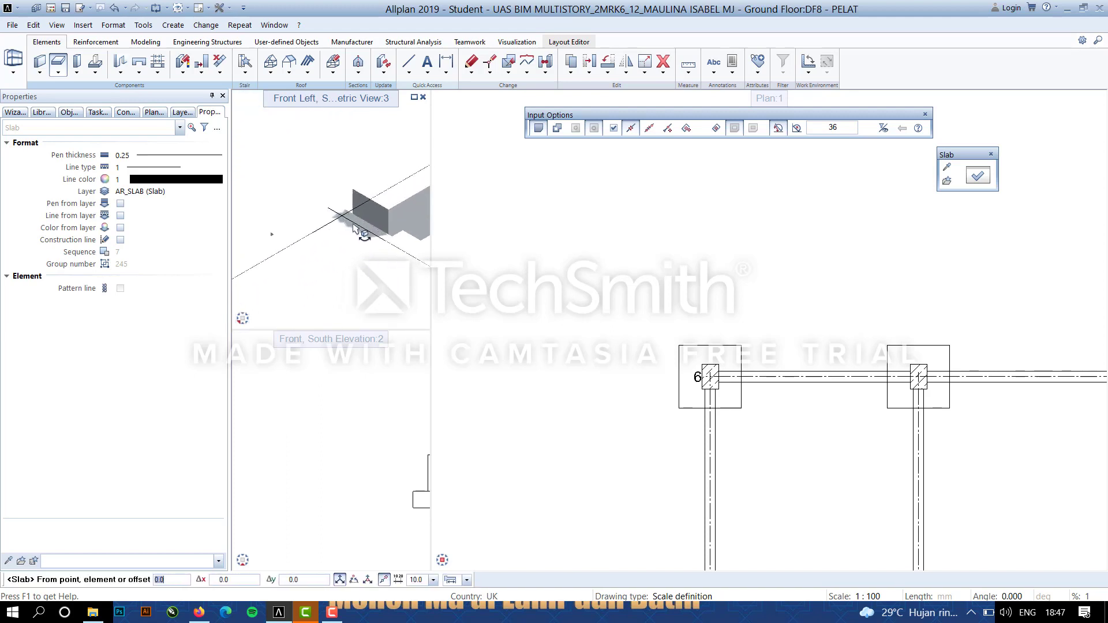
{"action": "scroll", "coordinate": [372, 238], "scroll_direction": "down", "scroll_amount": 2}
{"action": "scroll", "coordinate": [380, 250], "scroll_direction": "down", "scroll_amount": 5}
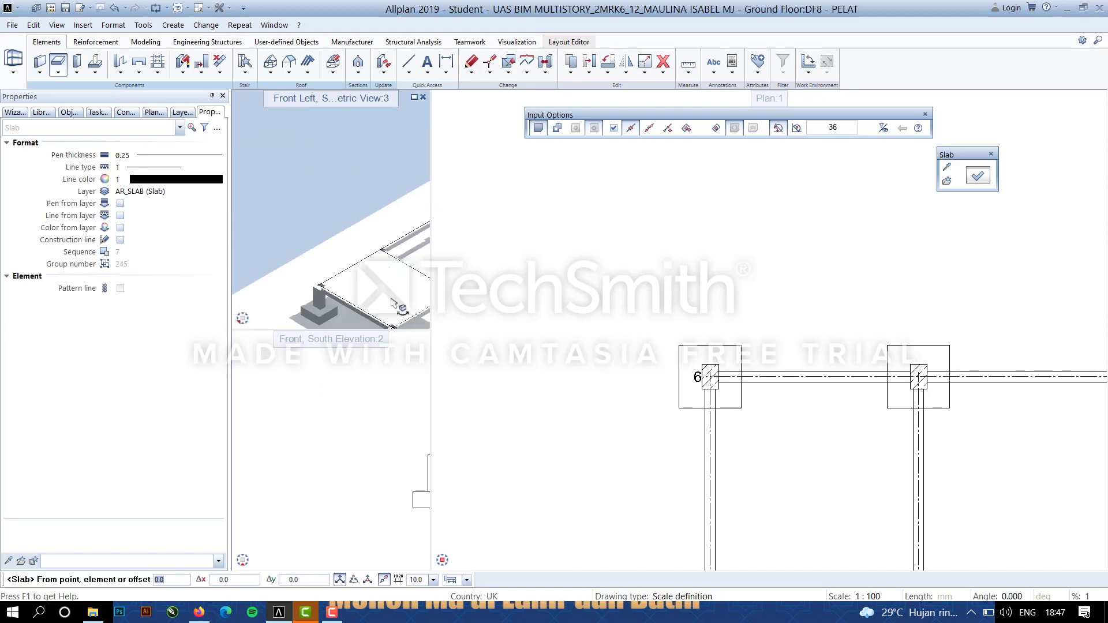
{"action": "scroll", "coordinate": [356, 249], "scroll_direction": "up", "scroll_amount": 3}
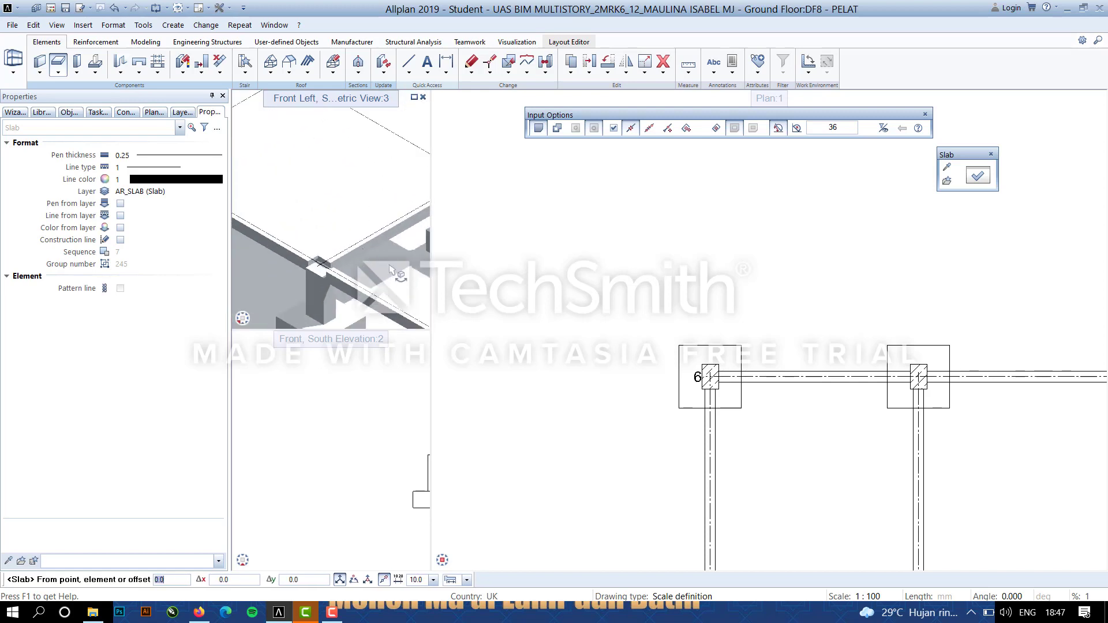
{"action": "scroll", "coordinate": [390, 270], "scroll_direction": "down", "scroll_amount": 3}
{"action": "scroll", "coordinate": [323, 232], "scroll_direction": "up", "scroll_amount": 3}
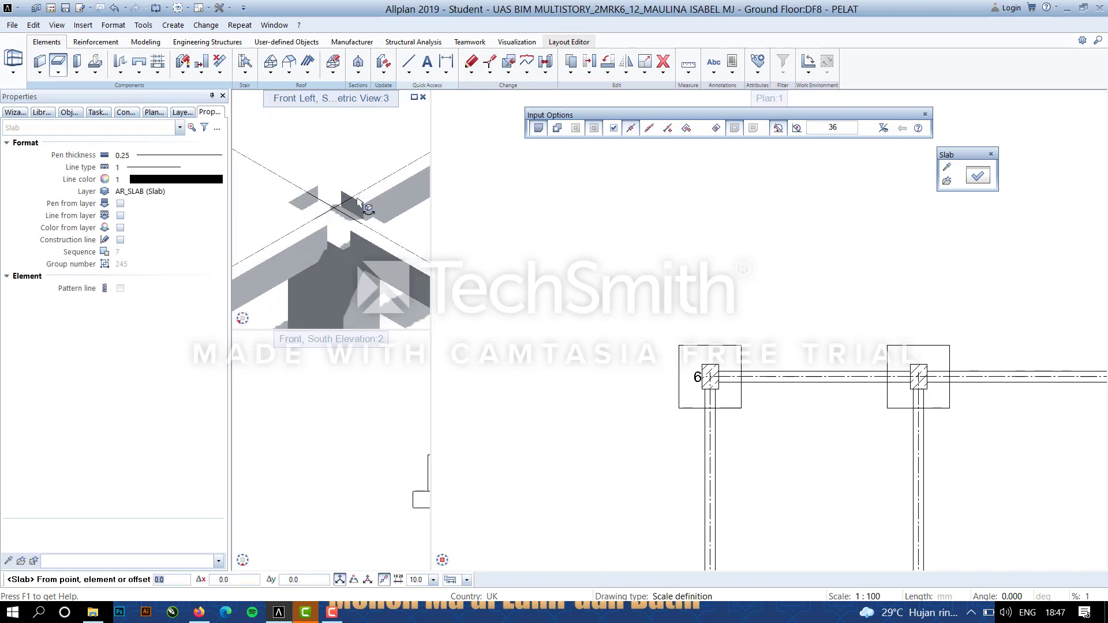
{"action": "scroll", "coordinate": [357, 202], "scroll_direction": "down", "scroll_amount": 5}
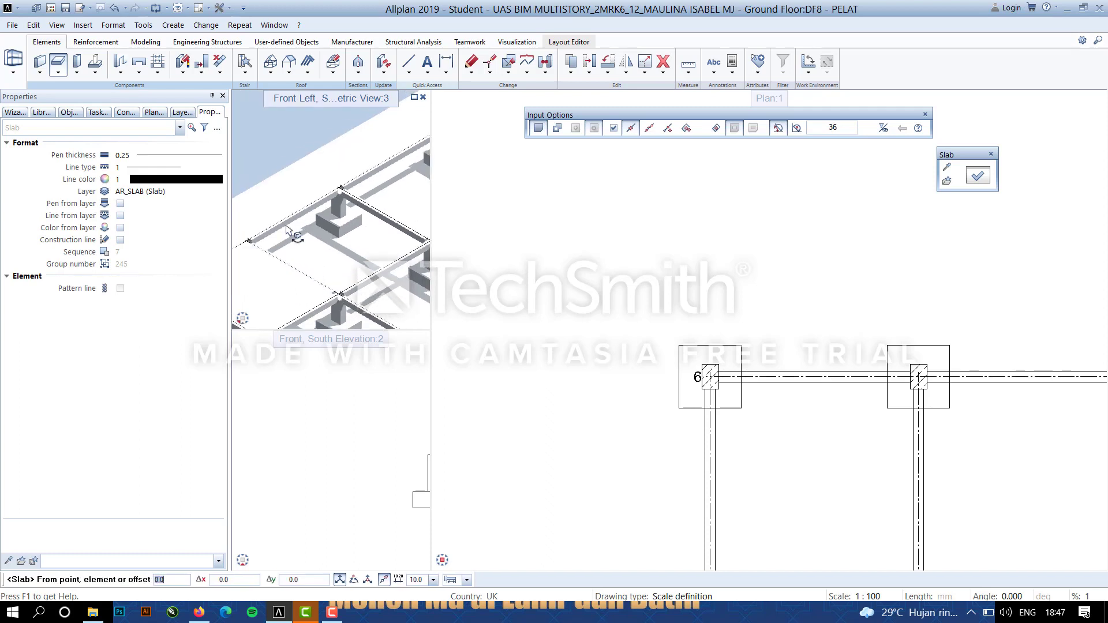
{"action": "scroll", "coordinate": [252, 239], "scroll_direction": "up", "scroll_amount": 4}
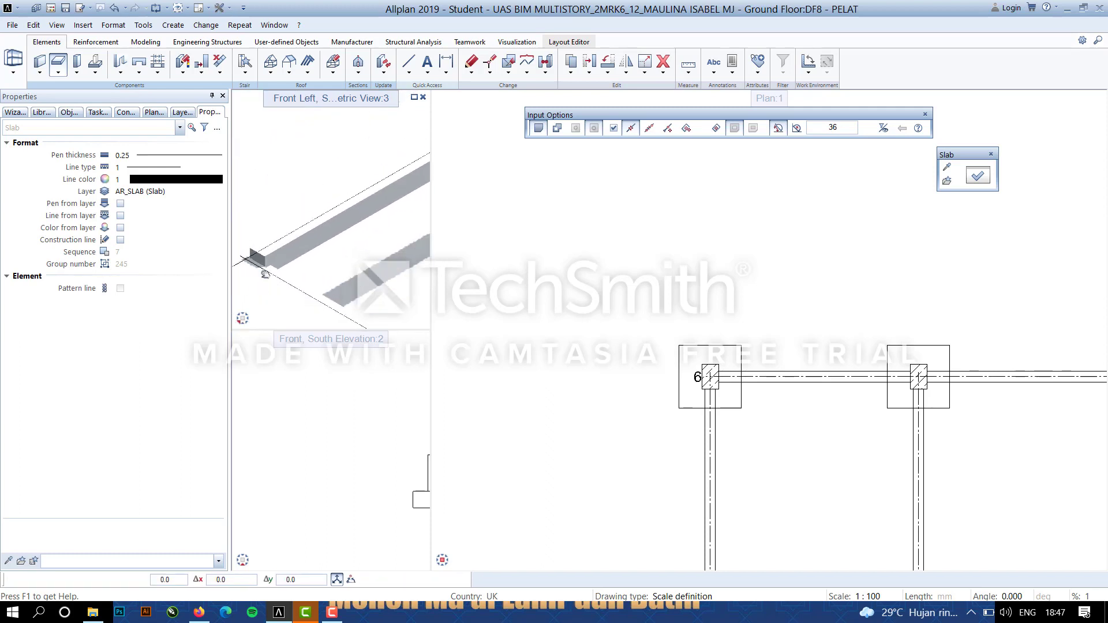
{"action": "middle_click_drag", "start_coordinate": [285, 228], "coordinate": [376, 297], "text": "shift"}
{"action": "scroll", "coordinate": [323, 230], "scroll_direction": "down", "scroll_amount": 6}
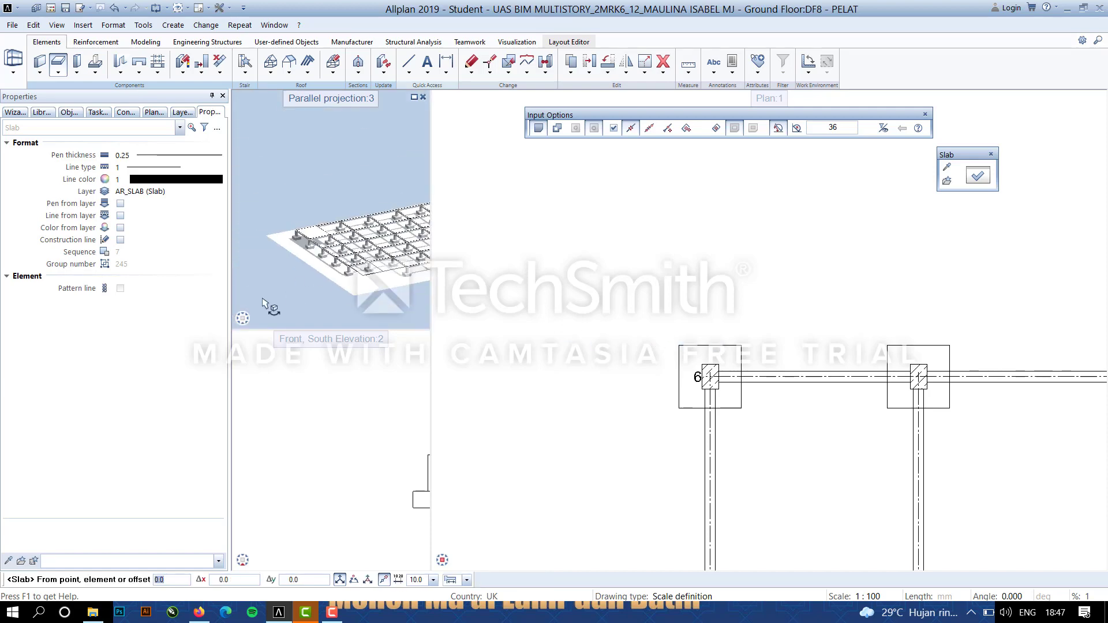
{"action": "scroll", "coordinate": [778, 381], "scroll_direction": "down", "scroll_amount": 4}
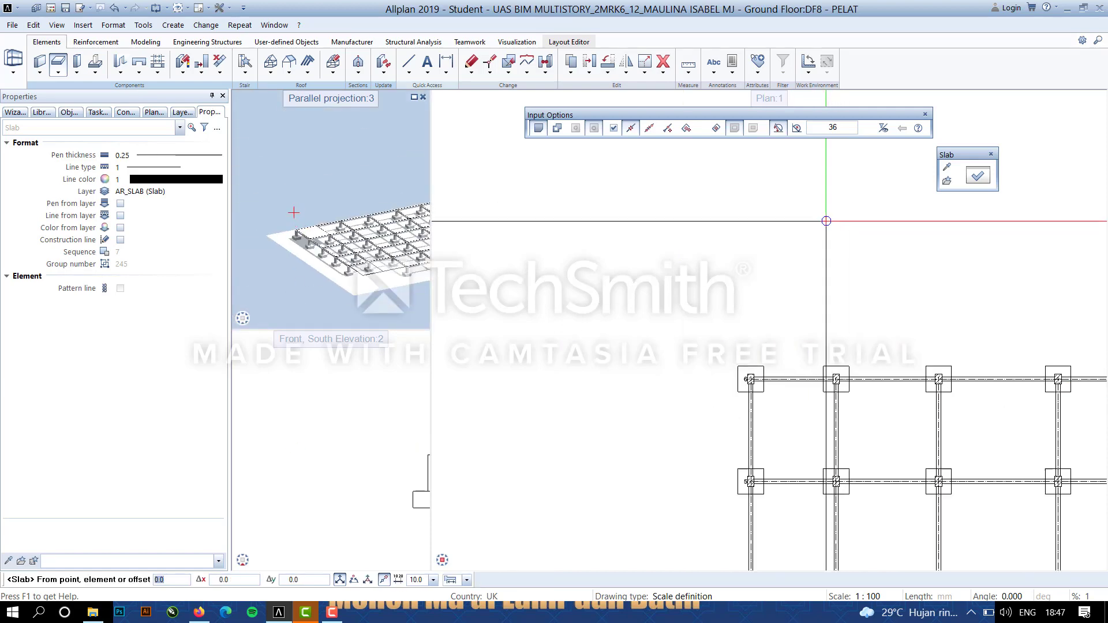
{"action": "key", "text": "Escape"}
Start another slab from the first bay's slab, check its relative height settings and accept the slab properties.
{"action": "scroll", "coordinate": [802, 417], "scroll_direction": "down", "scroll_amount": 1}
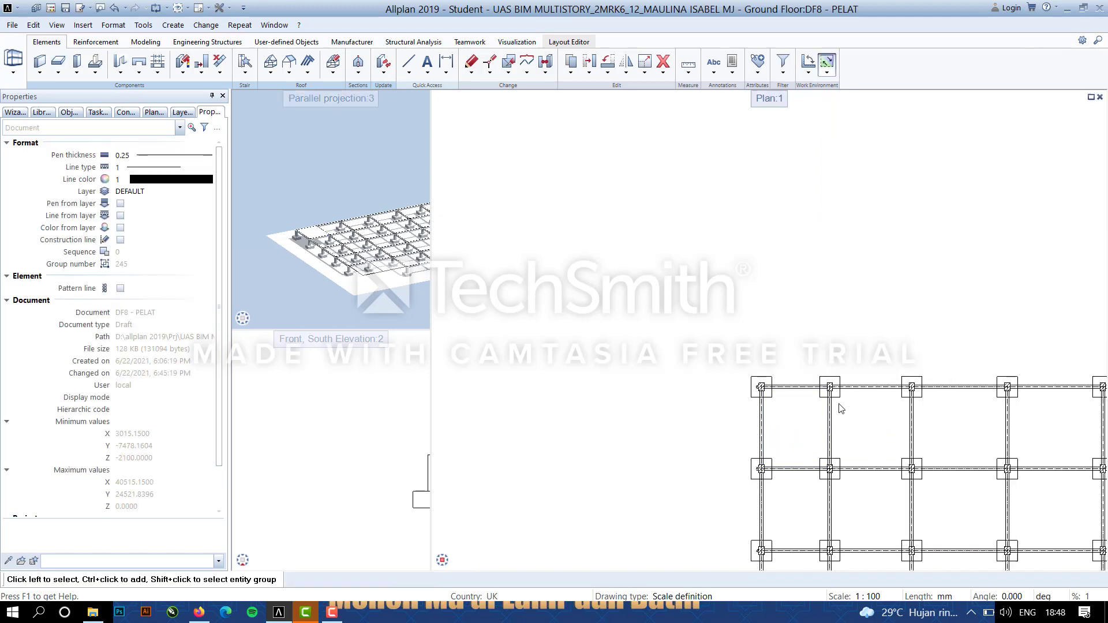
{"action": "middle_click_drag", "start_coordinate": [840, 409], "coordinate": [627, 322]}
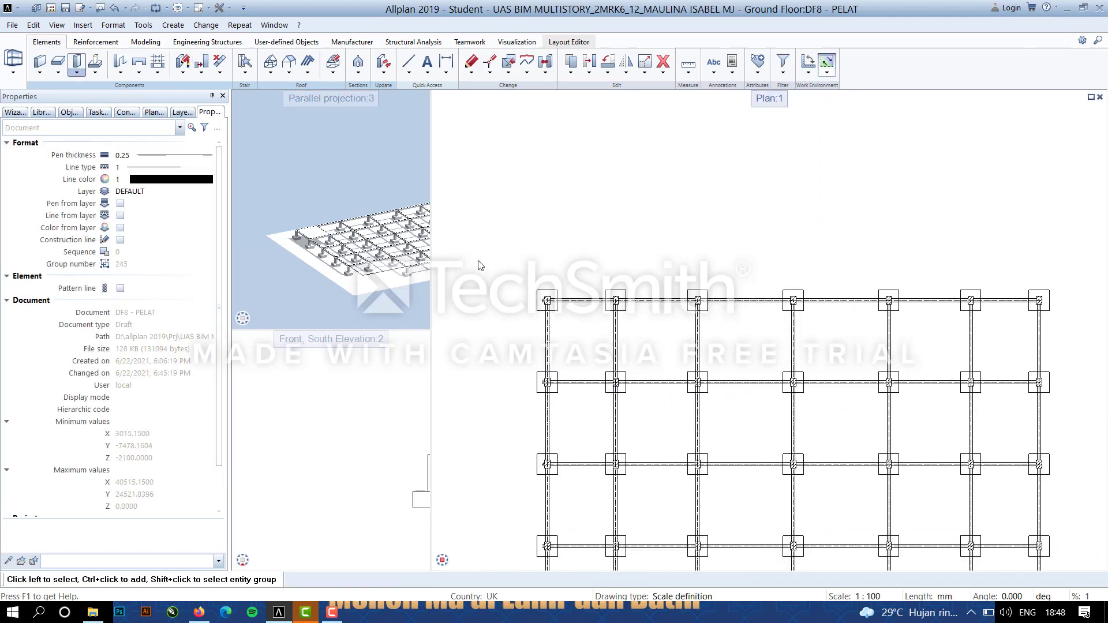
{"action": "double_click", "coordinate": [580, 342]}
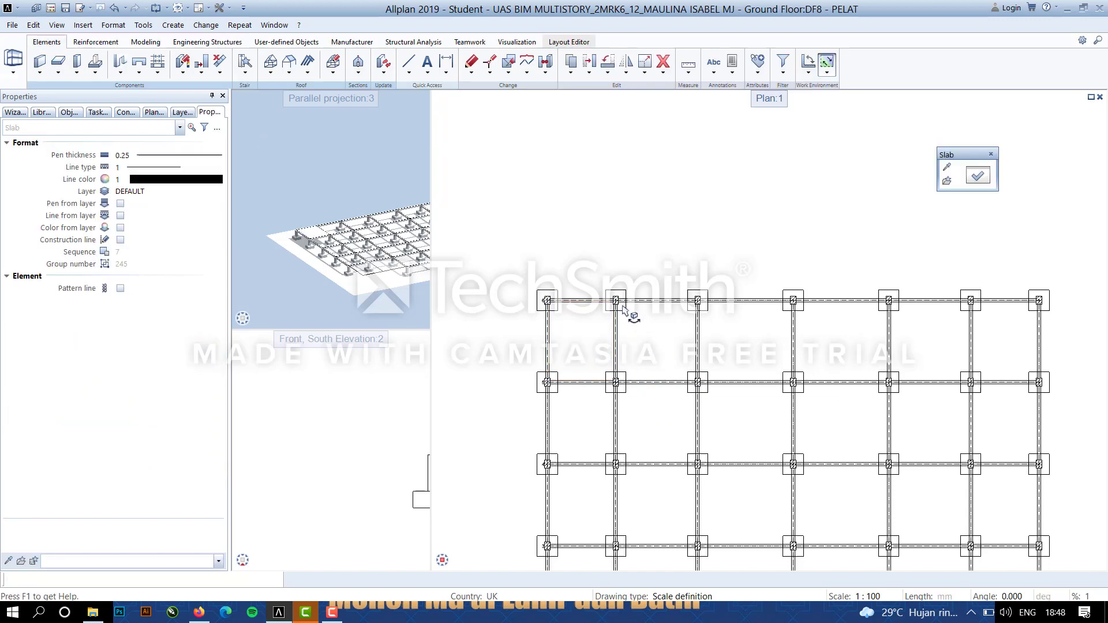
{"action": "left_click", "coordinate": [979, 176]}
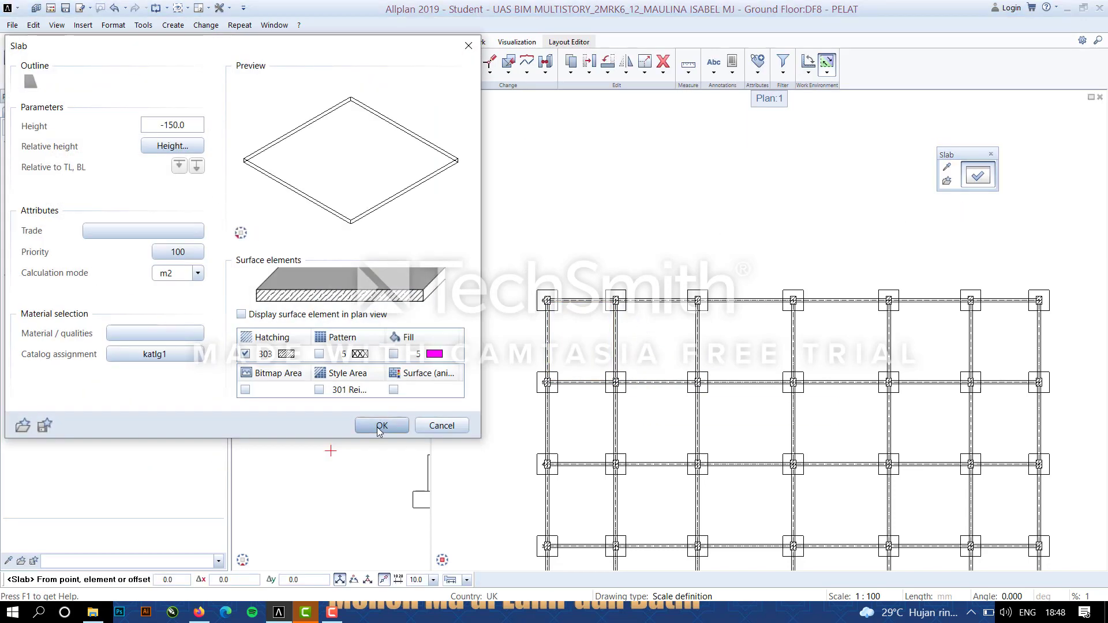
{"action": "left_click", "coordinate": [382, 426]}
{"action": "scroll", "coordinate": [571, 220], "scroll_direction": "up", "scroll_amount": 5}
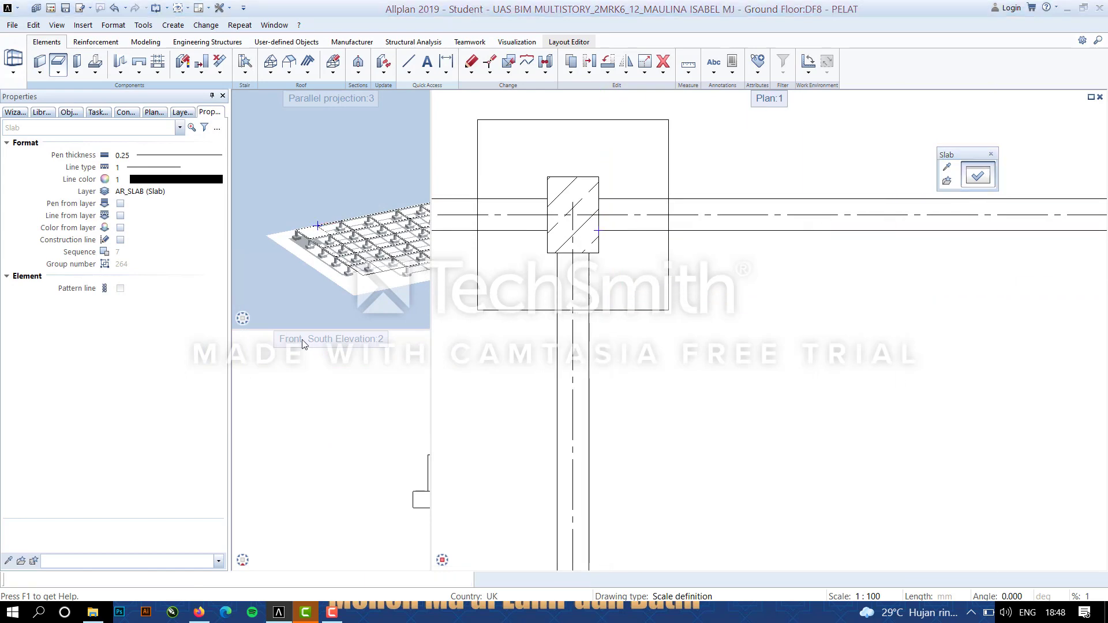
{"action": "left_click", "coordinate": [169, 148]}
{"action": "left_click", "coordinate": [925, 448]}
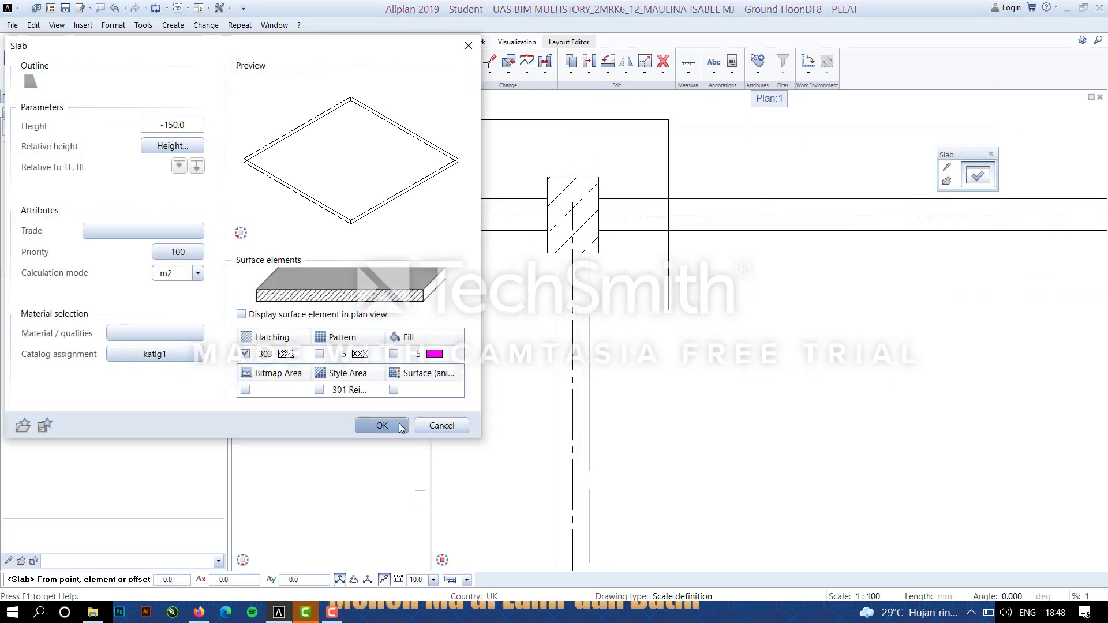
{"action": "left_click", "coordinate": [381, 426]}
Start the slab outline in the bay between axes B–C and 5–6, following the inner beam edge from column B6 to column B5.
{"action": "left_click", "coordinate": [587, 219]}
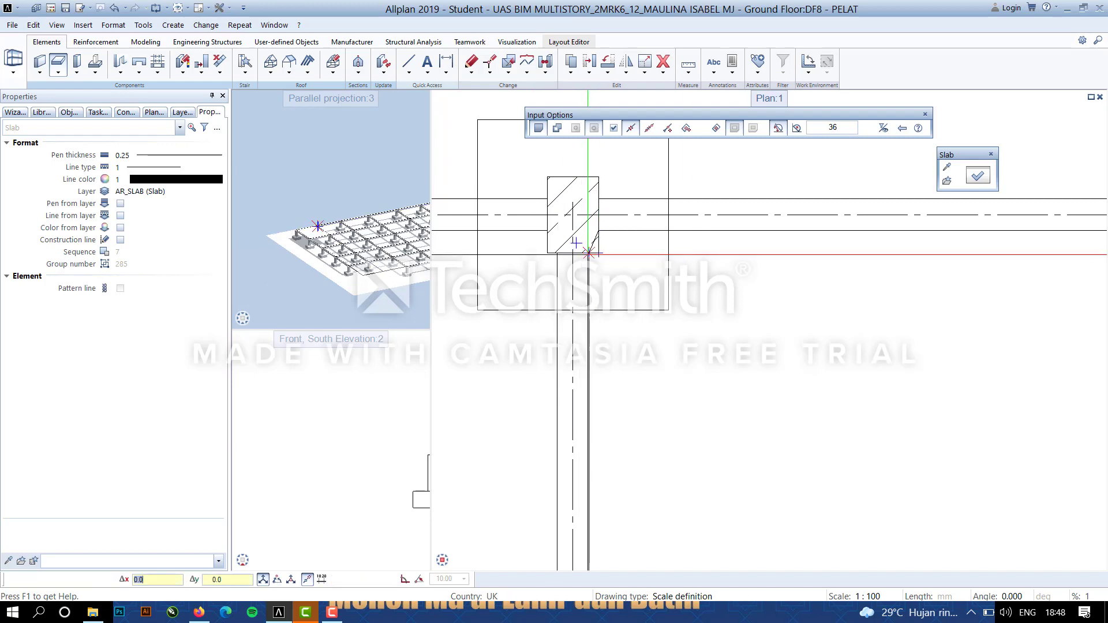
{"action": "scroll", "coordinate": [626, 396], "scroll_direction": "down", "scroll_amount": 6}
{"action": "scroll", "coordinate": [632, 496], "scroll_direction": "up", "scroll_amount": 5}
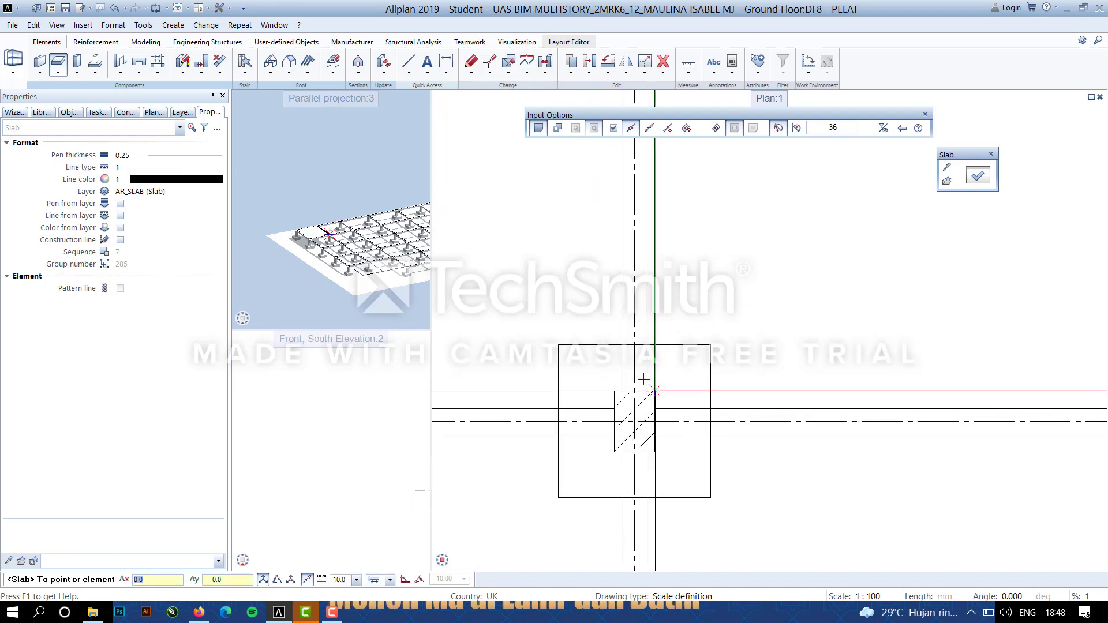
{"action": "left_click", "coordinate": [651, 409]}
{"action": "scroll", "coordinate": [909, 413], "scroll_direction": "down", "scroll_amount": 5}
{"action": "scroll", "coordinate": [946, 450], "scroll_direction": "up", "scroll_amount": 6}
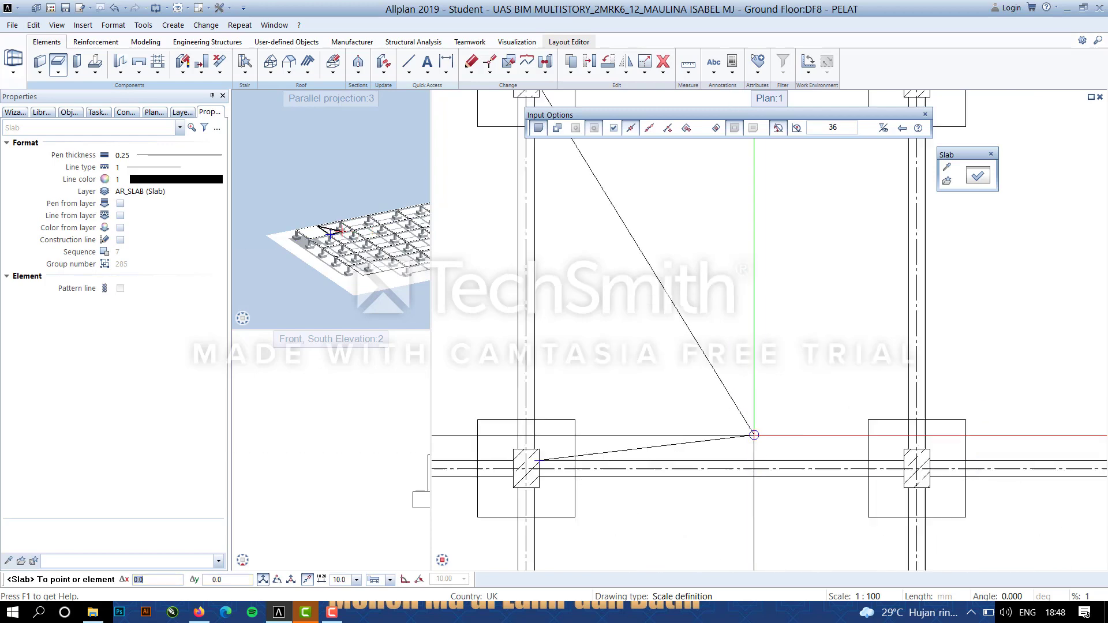
Continue the outline around the inner corners of columns C5 and C6, closing the B–C bay's slab at column B6.
{"action": "left_click", "coordinate": [950, 452]}
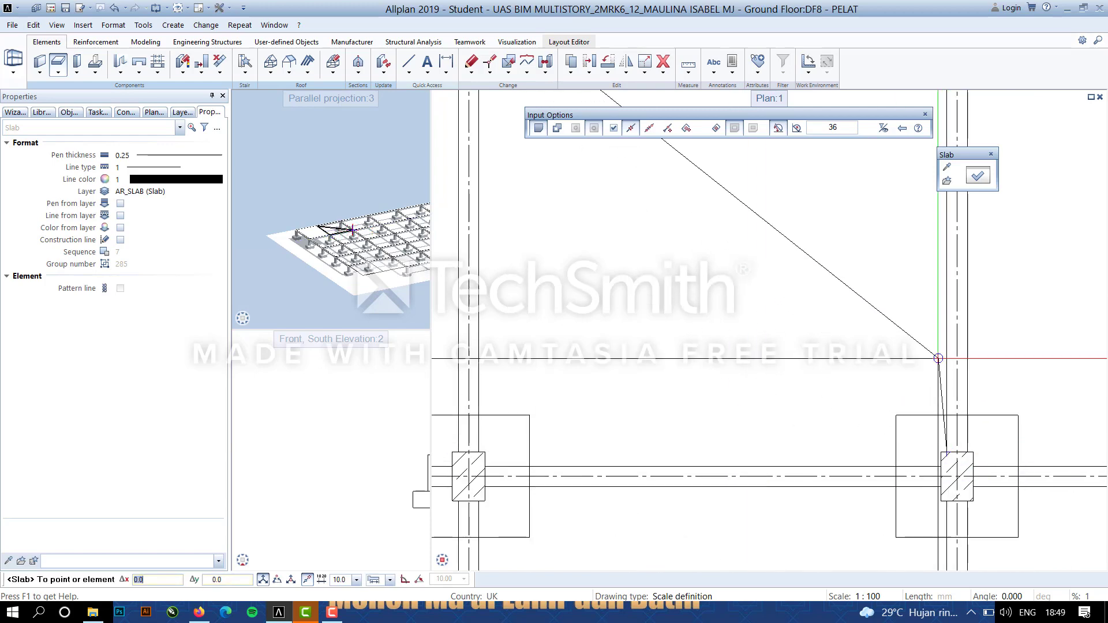
{"action": "scroll", "coordinate": [868, 467], "scroll_direction": "down", "scroll_amount": 5}
{"action": "scroll", "coordinate": [877, 365], "scroll_direction": "up", "scroll_amount": 5}
{"action": "left_click", "coordinate": [869, 336]}
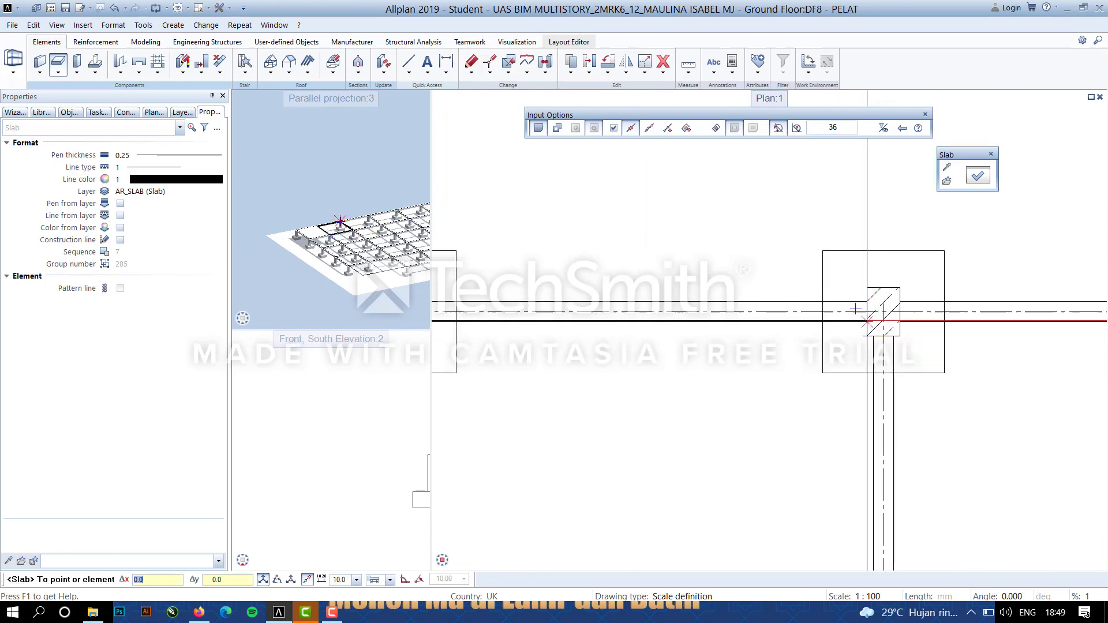
{"action": "scroll", "coordinate": [706, 341], "scroll_direction": "down", "scroll_amount": 4}
{"action": "scroll", "coordinate": [578, 346], "scroll_direction": "up", "scroll_amount": 5}
{"action": "left_click", "coordinate": [600, 319]}
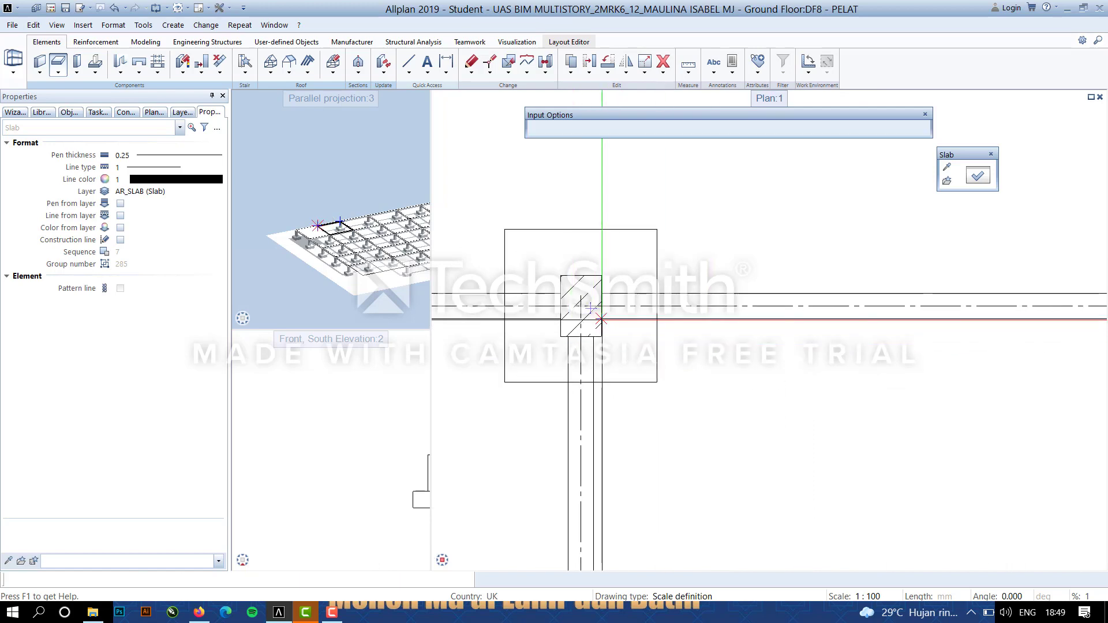
Outline the slab in the bay between axes C–D and 5–6 from column C6 through C5 to column D5.
{"action": "scroll", "coordinate": [808, 358], "scroll_direction": "down", "scroll_amount": 4}
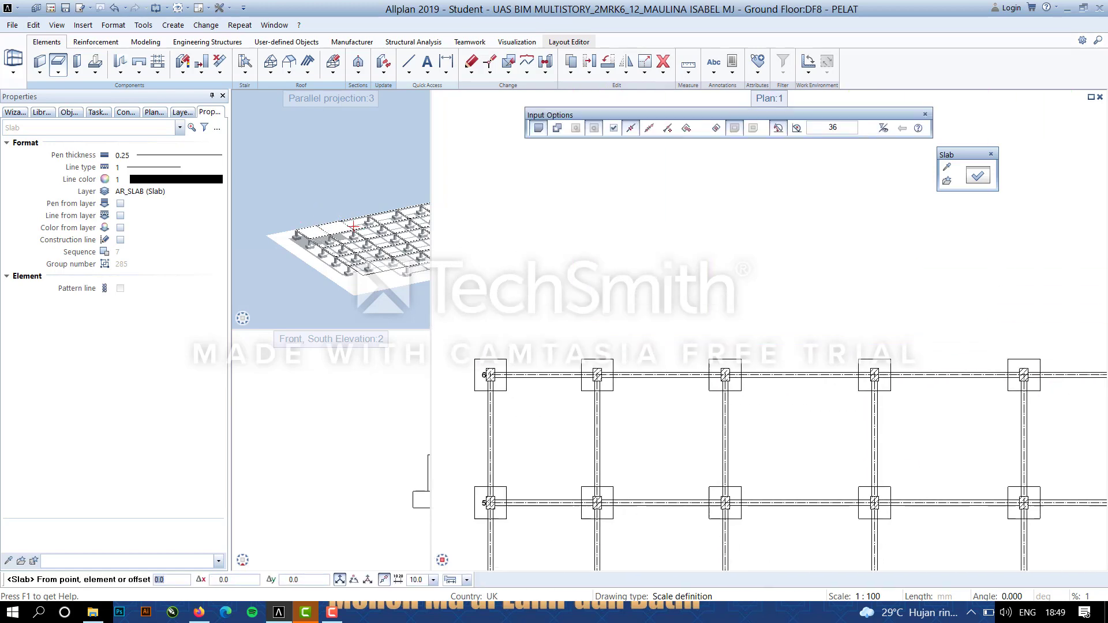
{"action": "scroll", "coordinate": [765, 353], "scroll_direction": "up", "scroll_amount": 5}
{"action": "left_click", "coordinate": [763, 365]}
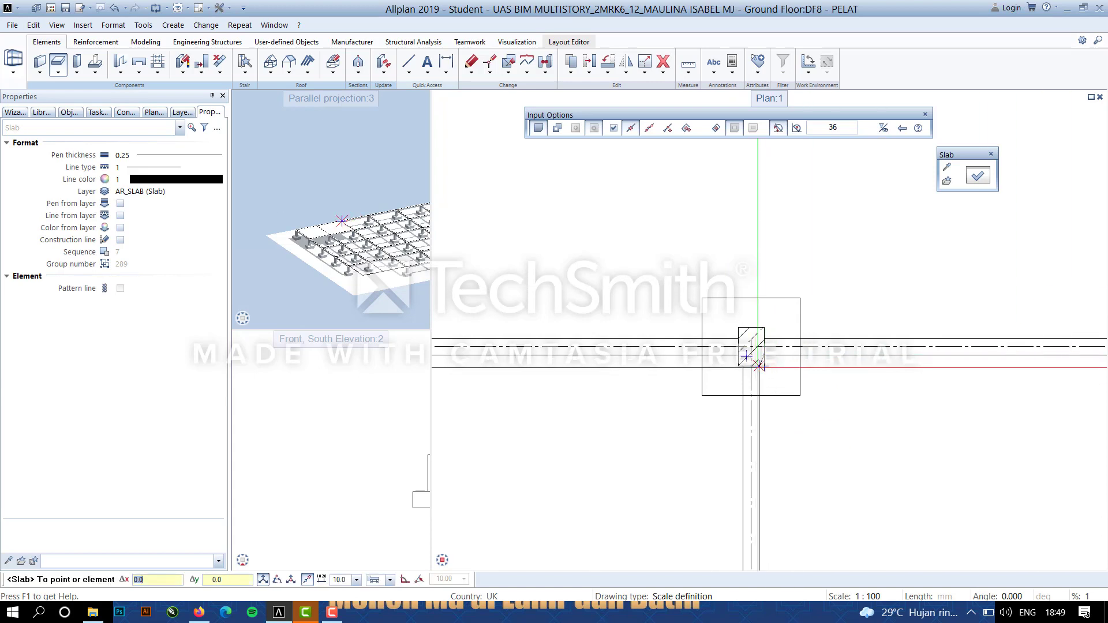
{"action": "scroll", "coordinate": [779, 495], "scroll_direction": "down", "scroll_amount": 4}
{"action": "scroll", "coordinate": [805, 522], "scroll_direction": "up", "scroll_amount": 4}
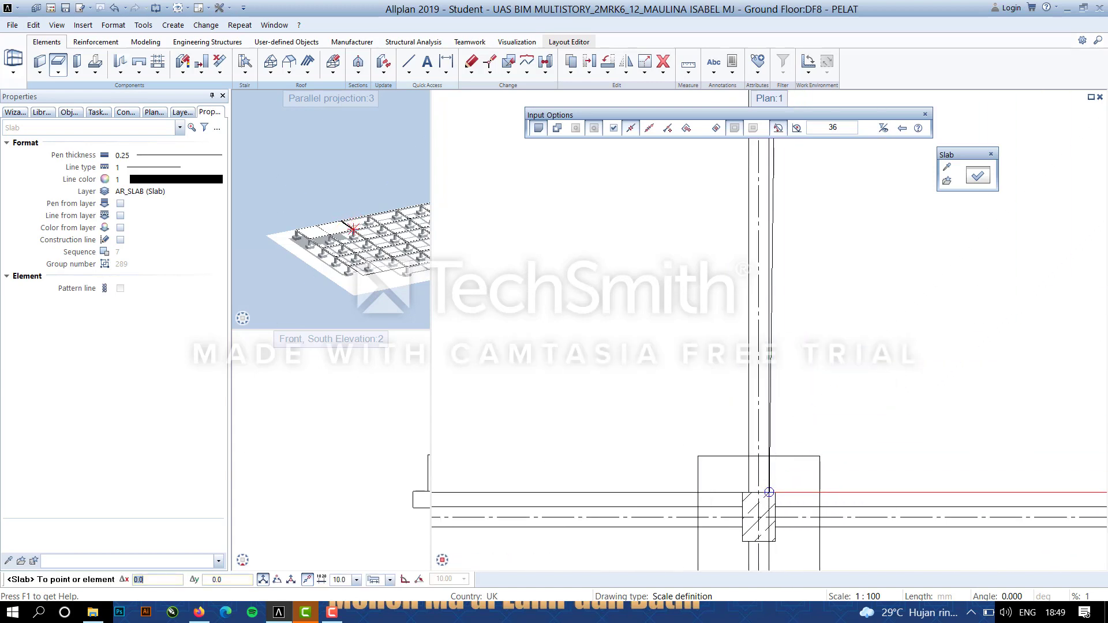
{"action": "scroll", "coordinate": [767, 485], "scroll_direction": "down", "scroll_amount": 5}
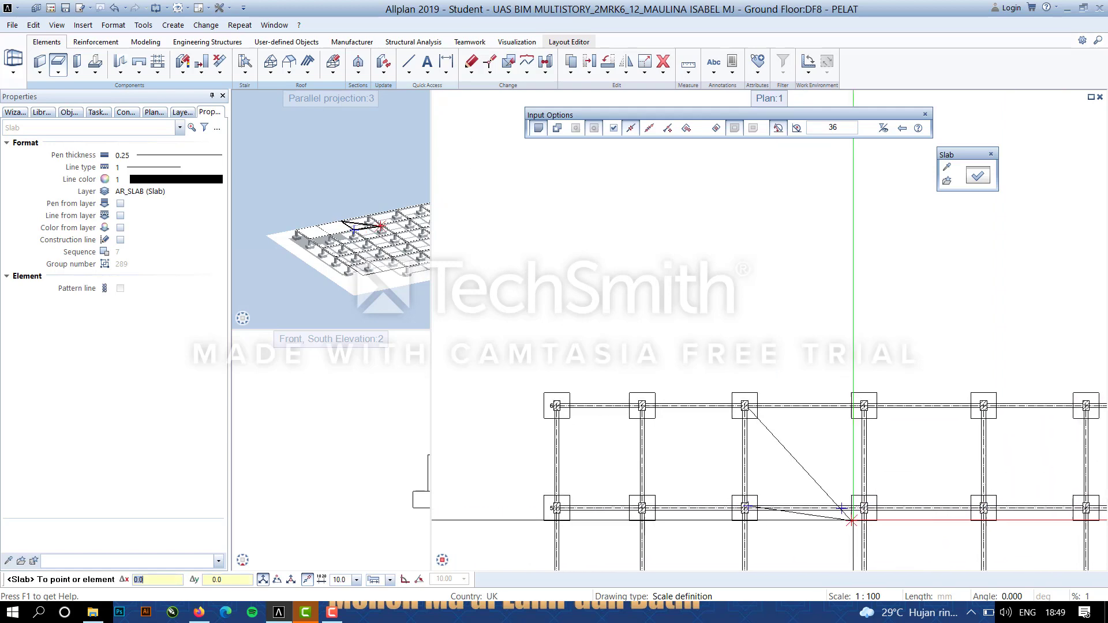
{"action": "scroll", "coordinate": [862, 472], "scroll_direction": "up", "scroll_amount": 3}
{"action": "left_click", "coordinate": [863, 472]}
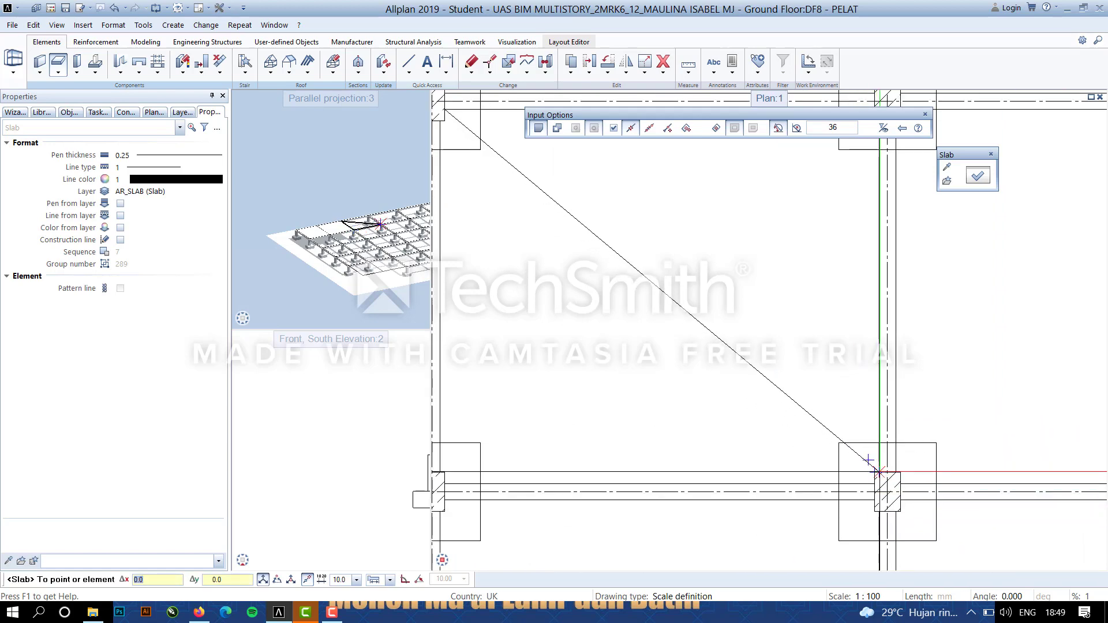
Complete the C–D bay's slab outline through column D6 back to column C6, and leave the slab command.
{"action": "scroll", "coordinate": [841, 217], "scroll_direction": "down", "scroll_amount": 3}
{"action": "scroll", "coordinate": [841, 217], "scroll_direction": "up", "scroll_amount": 3}
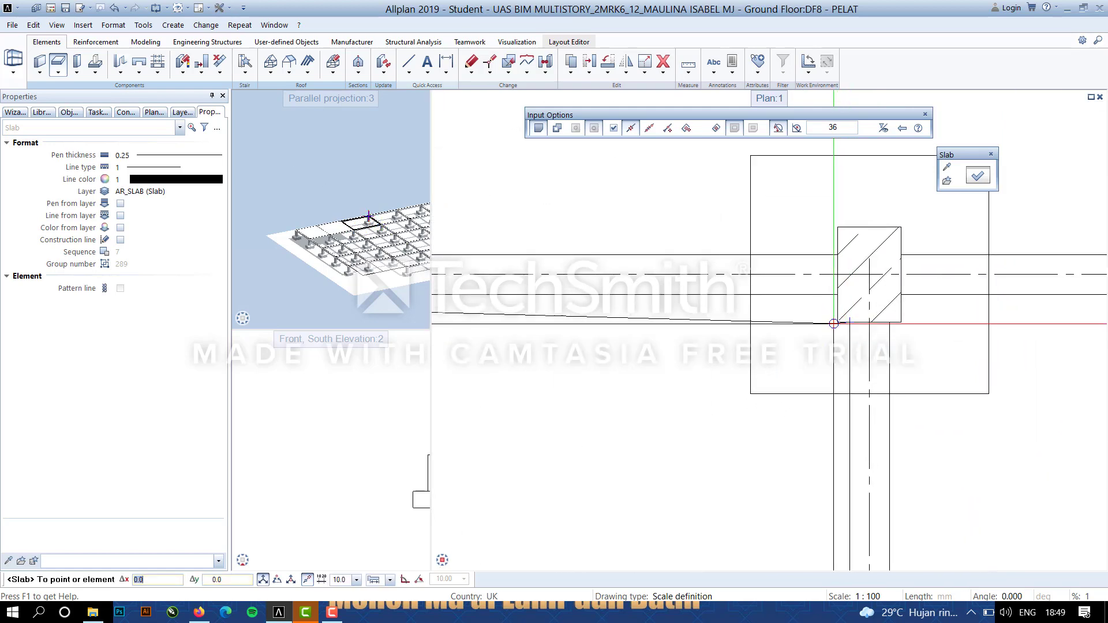
{"action": "left_click", "coordinate": [836, 323]}
{"action": "scroll", "coordinate": [750, 346], "scroll_direction": "down", "scroll_amount": 3}
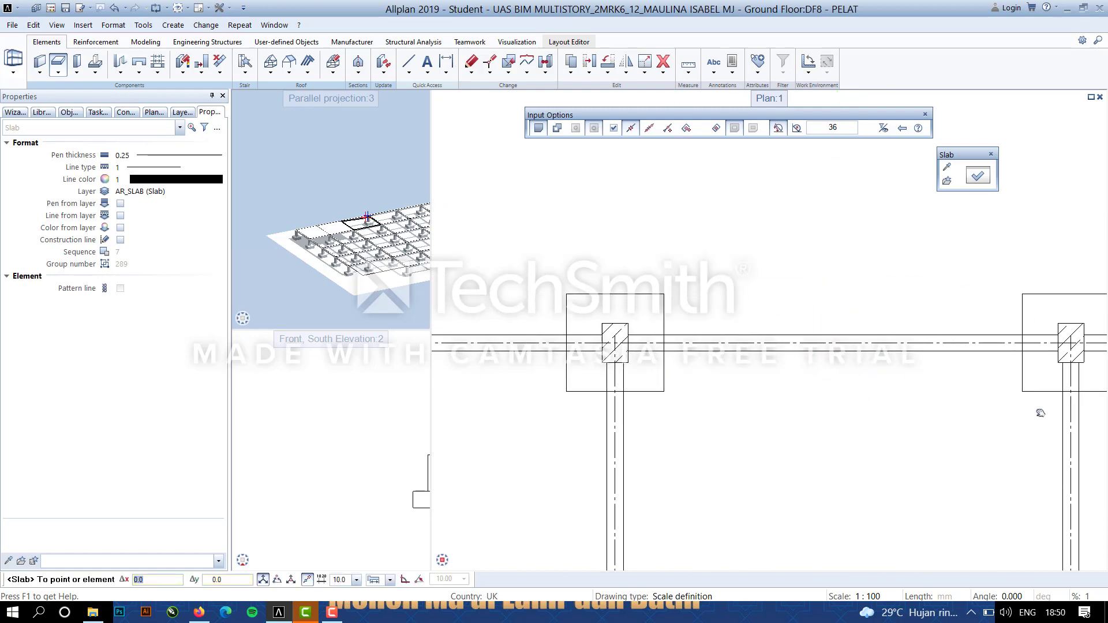
{"action": "scroll", "coordinate": [699, 362], "scroll_direction": "up", "scroll_amount": 3}
{"action": "left_click", "coordinate": [689, 349]}
{"action": "scroll", "coordinate": [884, 462], "scroll_direction": "down", "scroll_amount": 2}
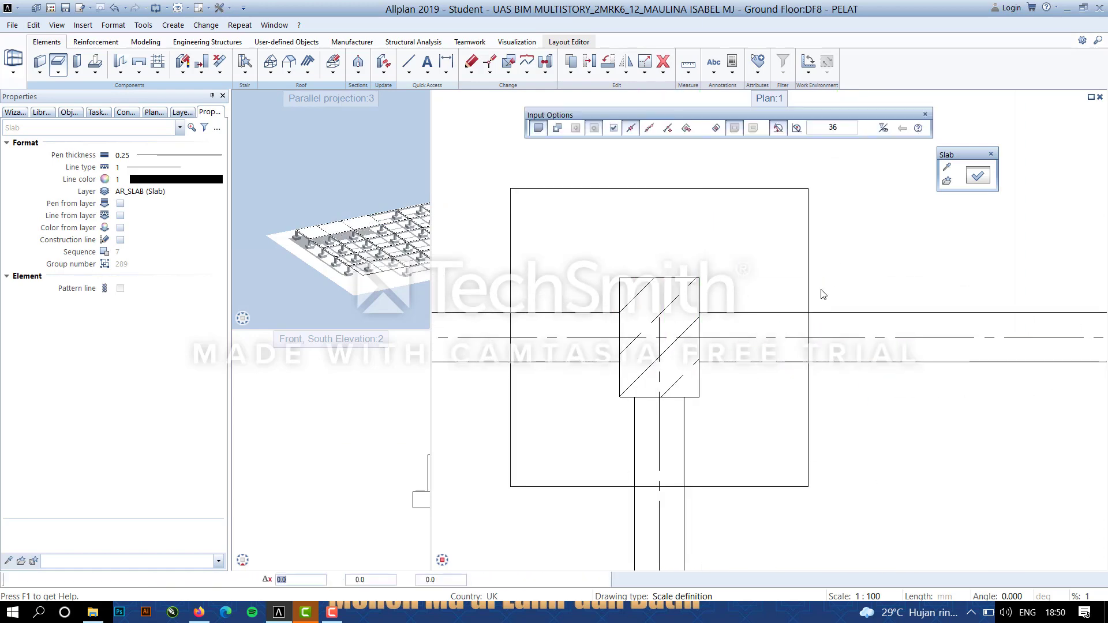
{"action": "key", "text": "Escape"}
{"action": "scroll", "coordinate": [742, 341], "scroll_direction": "down", "scroll_amount": 3}
Copy the A–B bay's slab into the F–G bay between axes 5–6, from the corner of column A5 to column F5.
{"action": "left_click", "coordinate": [567, 403]}
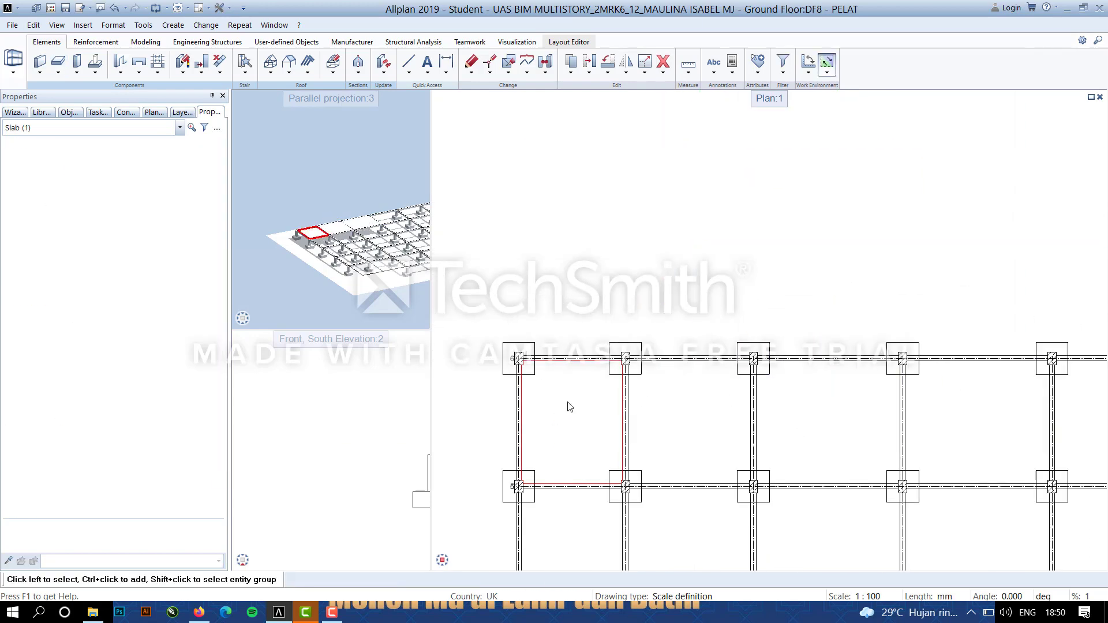
{"action": "left_click", "coordinate": [571, 62]}
{"action": "scroll", "coordinate": [522, 485], "scroll_direction": "up", "scroll_amount": 12}
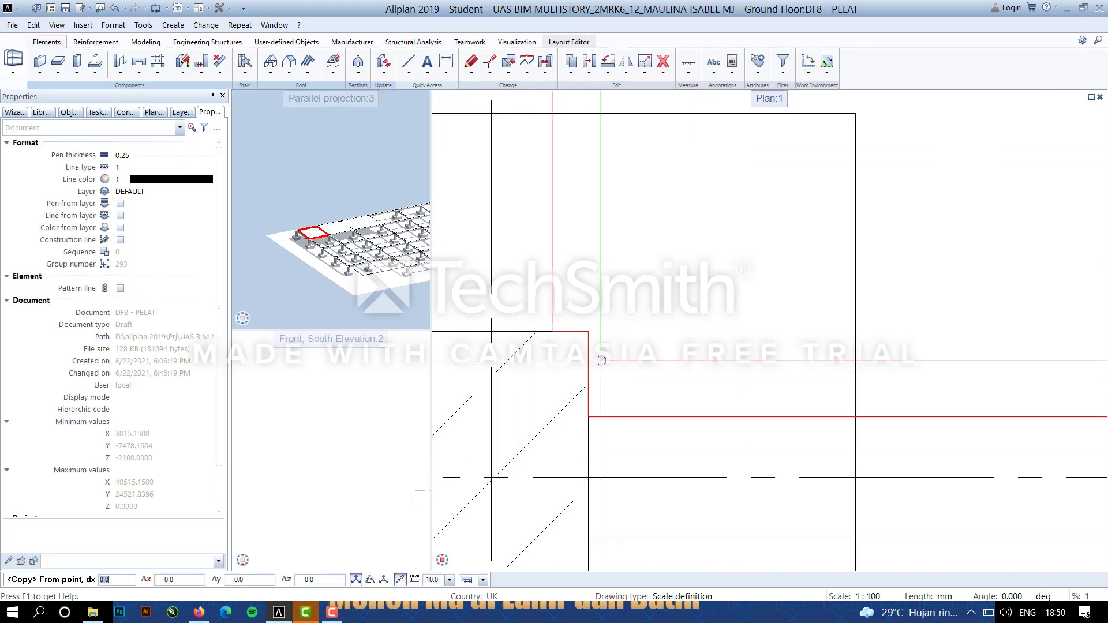
{"action": "left_click", "coordinate": [588, 329]}
{"action": "scroll", "coordinate": [980, 422], "scroll_direction": "down", "scroll_amount": 14}
{"action": "middle_click_drag", "start_coordinate": [1050, 468], "coordinate": [443, 481]}
{"action": "scroll", "coordinate": [718, 429], "scroll_direction": "up", "scroll_amount": 7}
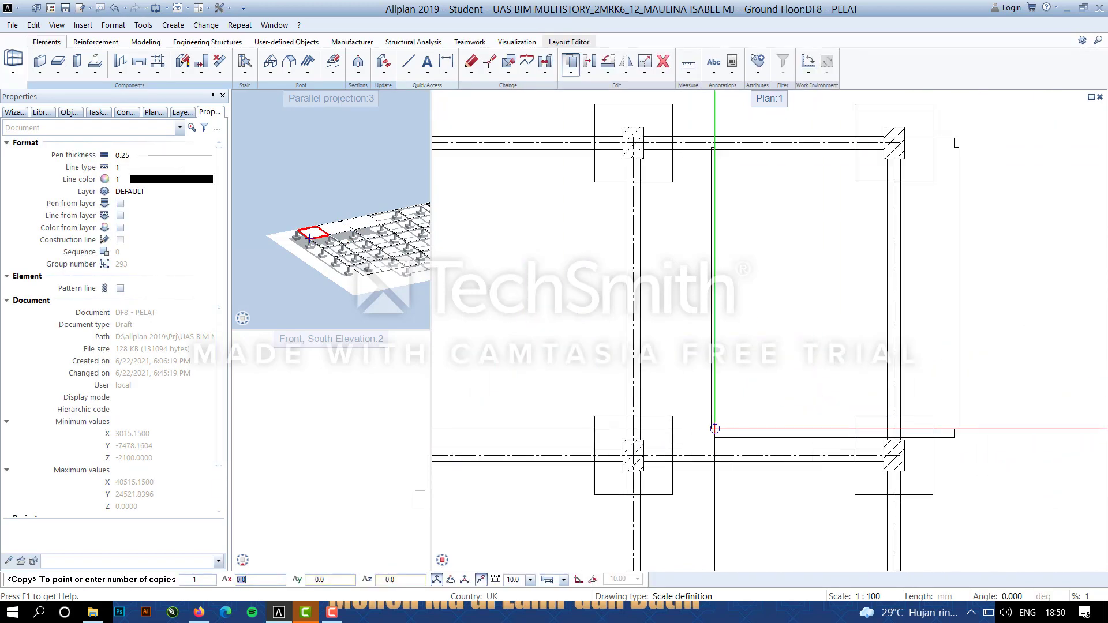
{"action": "left_click", "coordinate": [641, 446]}
{"action": "scroll", "coordinate": [523, 362], "scroll_direction": "down", "scroll_amount": 6}
{"action": "middle_click_drag", "start_coordinate": [515, 366], "coordinate": [896, 367]}
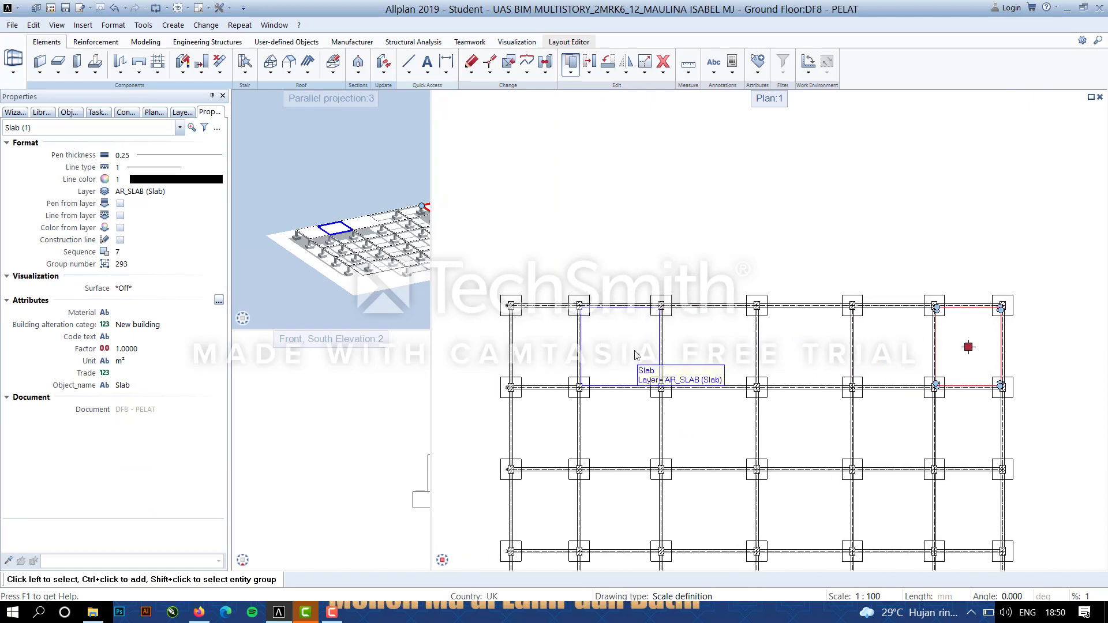
Copy the B–C bay's slab into the E–F bay between axes 5–6, from the corner of column B5 to column E5.
{"action": "left_click", "coordinate": [634, 353]}
{"action": "left_click", "coordinate": [571, 62]}
{"action": "scroll", "coordinate": [581, 384], "scroll_direction": "up", "scroll_amount": 7}
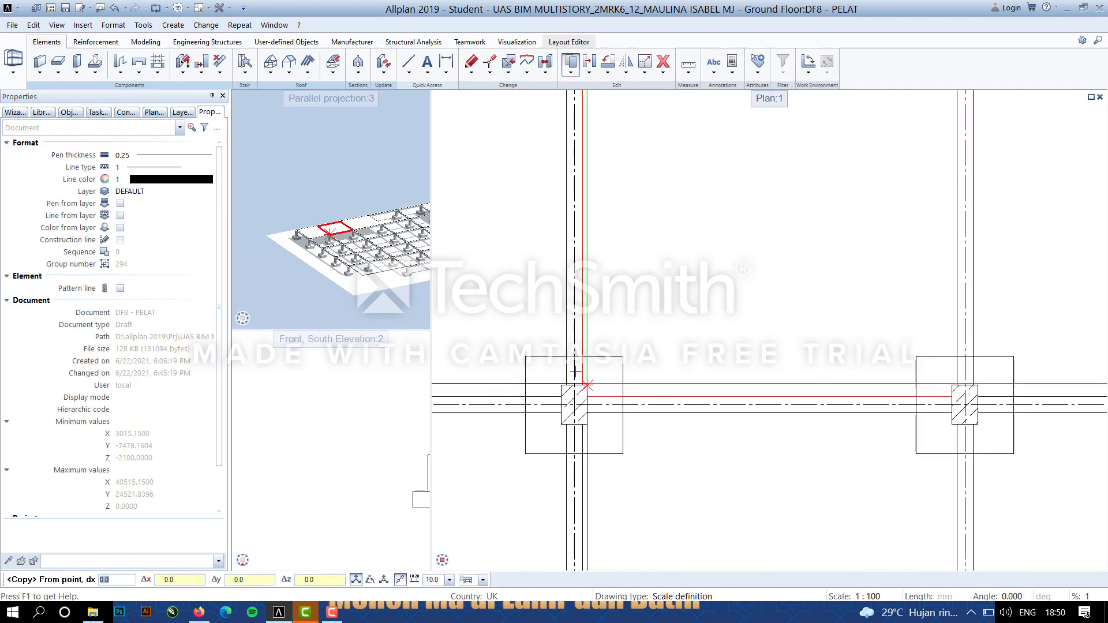
{"action": "left_click", "coordinate": [587, 386]}
{"action": "scroll", "coordinate": [999, 389], "scroll_direction": "down", "scroll_amount": 8}
{"action": "middle_click_drag", "start_coordinate": [1061, 450], "coordinate": [587, 450]}
{"action": "scroll", "coordinate": [670, 379], "scroll_direction": "up", "scroll_amount": 6}
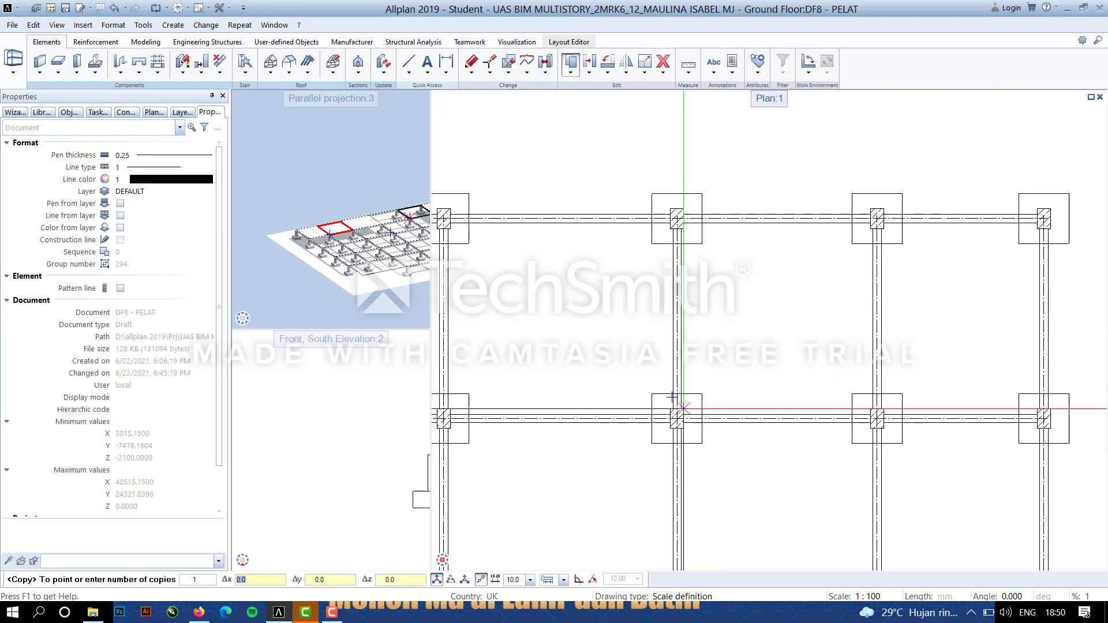
{"action": "left_click", "coordinate": [684, 407]}
{"action": "scroll", "coordinate": [692, 375], "scroll_direction": "down", "scroll_amount": 8}
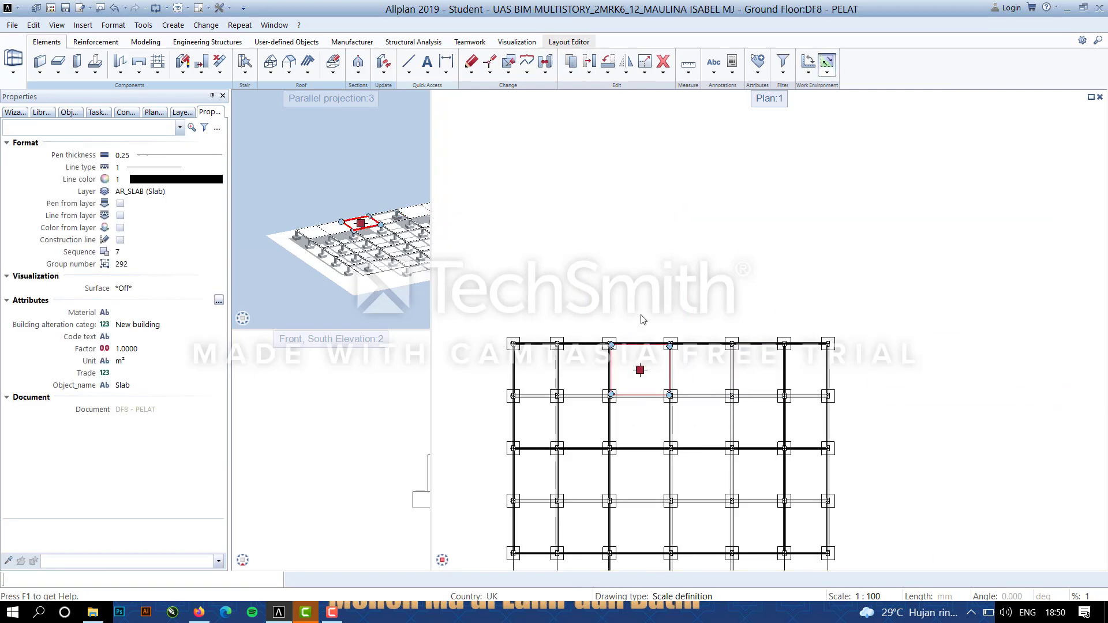
Copy the C–D bay's slab into the D–E bay between axes 5–6, from the corner of column C5 to column D5.
{"action": "scroll", "coordinate": [610, 396], "scroll_direction": "up", "scroll_amount": 10}
{"action": "left_click", "coordinate": [633, 329]}
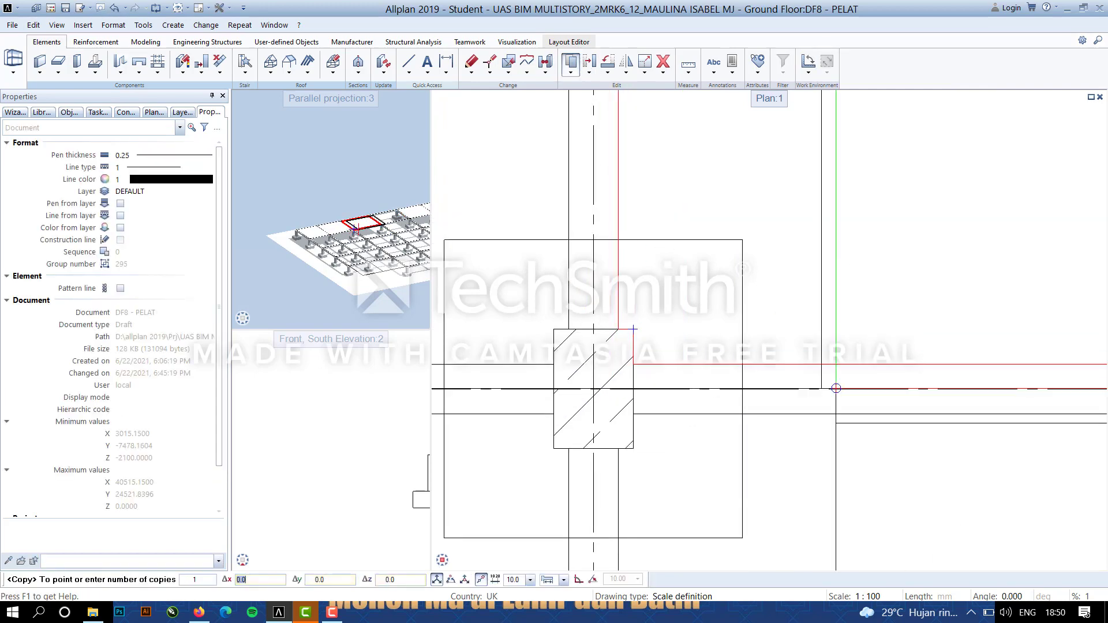
{"action": "scroll", "coordinate": [957, 438], "scroll_direction": "down", "scroll_amount": 7}
{"action": "middle_click_drag", "start_coordinate": [998, 489], "coordinate": [577, 495]}
{"action": "scroll", "coordinate": [719, 426], "scroll_direction": "up", "scroll_amount": 6}
{"action": "left_click", "coordinate": [673, 423]}
{"action": "scroll", "coordinate": [750, 375], "scroll_direction": "down", "scroll_amount": 12}
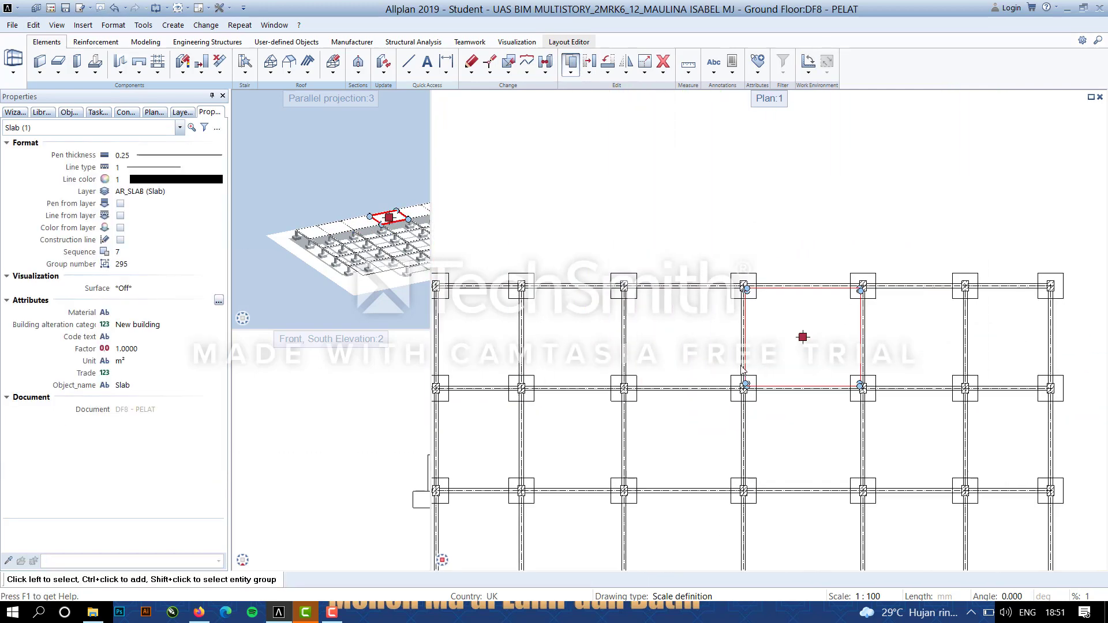
Copy all six slabs between axes 5 and 6 with 4 copies, from the corner of column A5 to the matching corner of column A4.
{"action": "left_click", "coordinate": [620, 340], "text": "ctrl"}
{"action": "left_click", "coordinate": [786, 340], "text": "ctrl"}
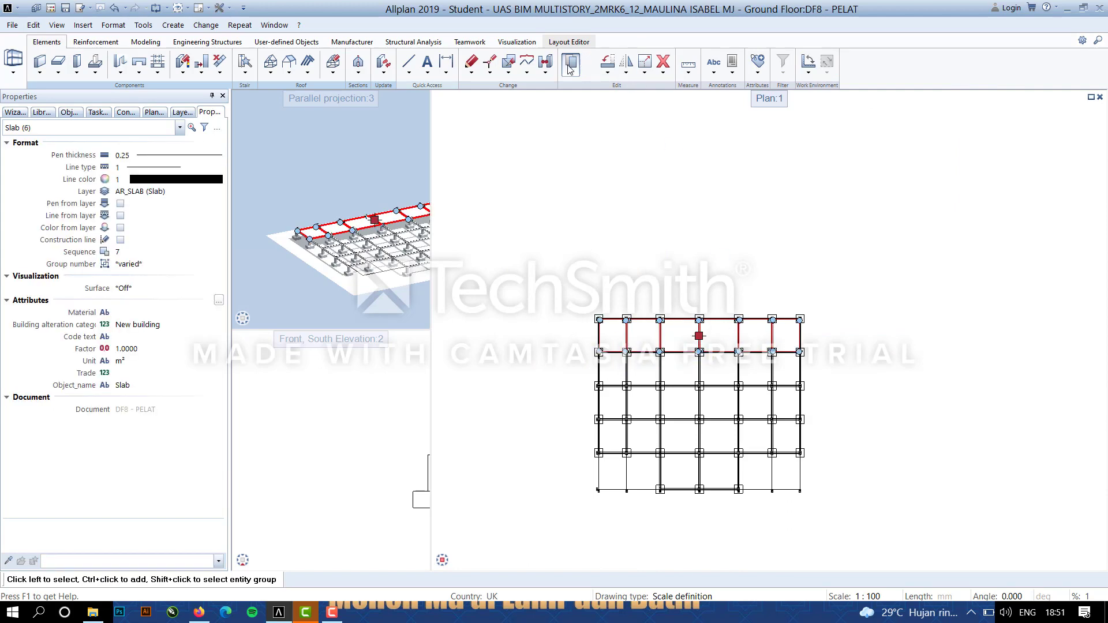
{"action": "key", "text": "Return"}
{"action": "scroll", "coordinate": [599, 348], "scroll_direction": "up", "scroll_amount": 8}
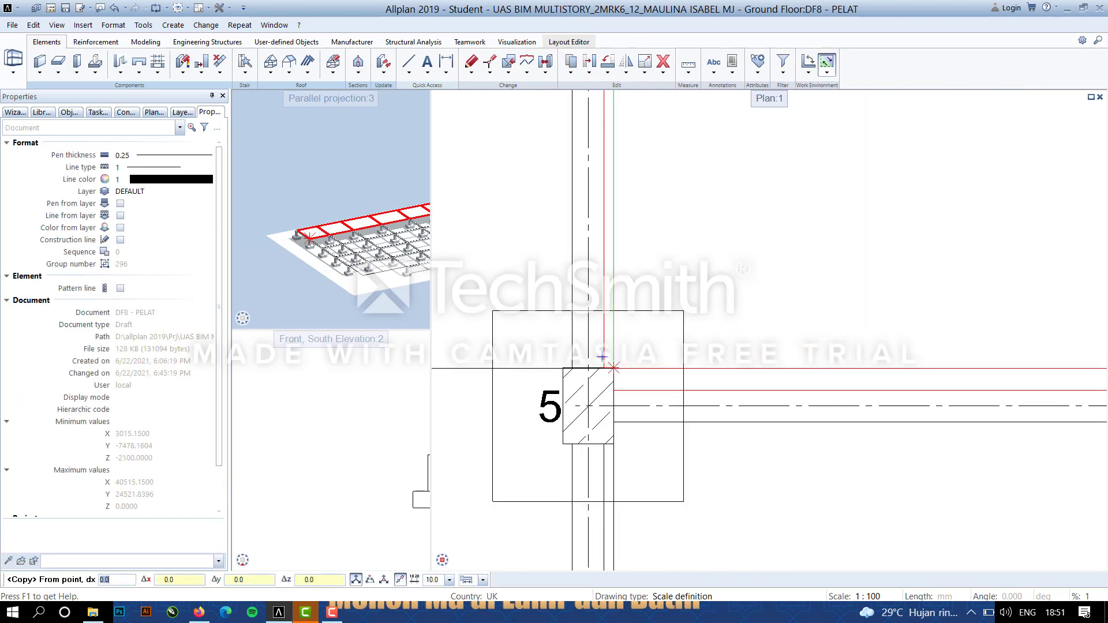
{"action": "left_click", "coordinate": [605, 329]}
{"action": "scroll", "coordinate": [684, 288], "scroll_direction": "down", "scroll_amount": 8}
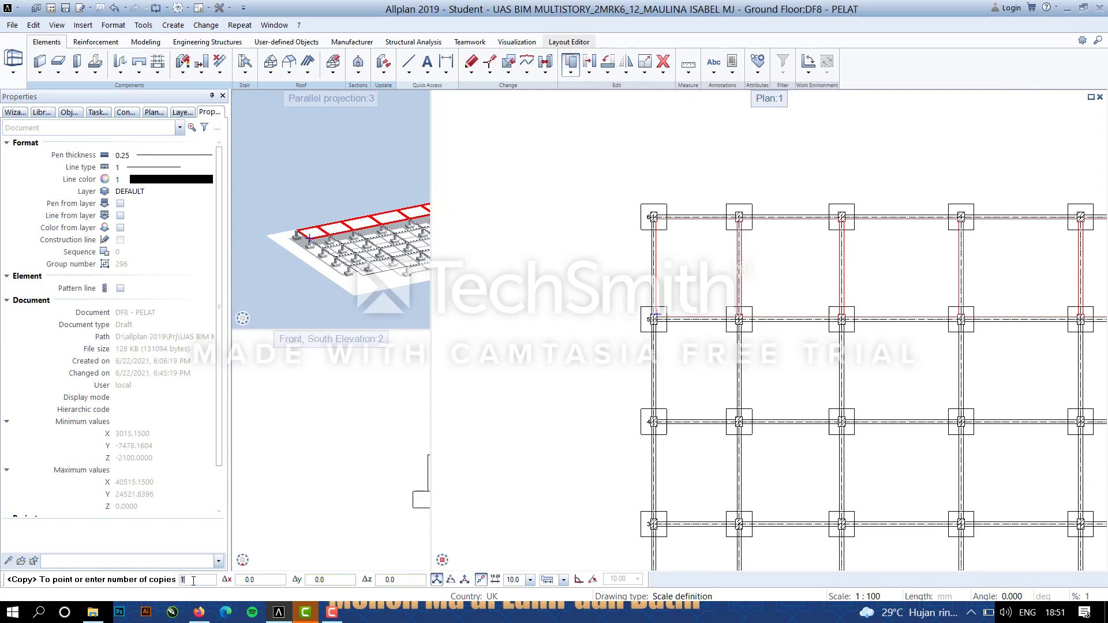
{"action": "type", "text": "4"}
{"action": "scroll", "coordinate": [625, 405], "scroll_direction": "up", "scroll_amount": 10}
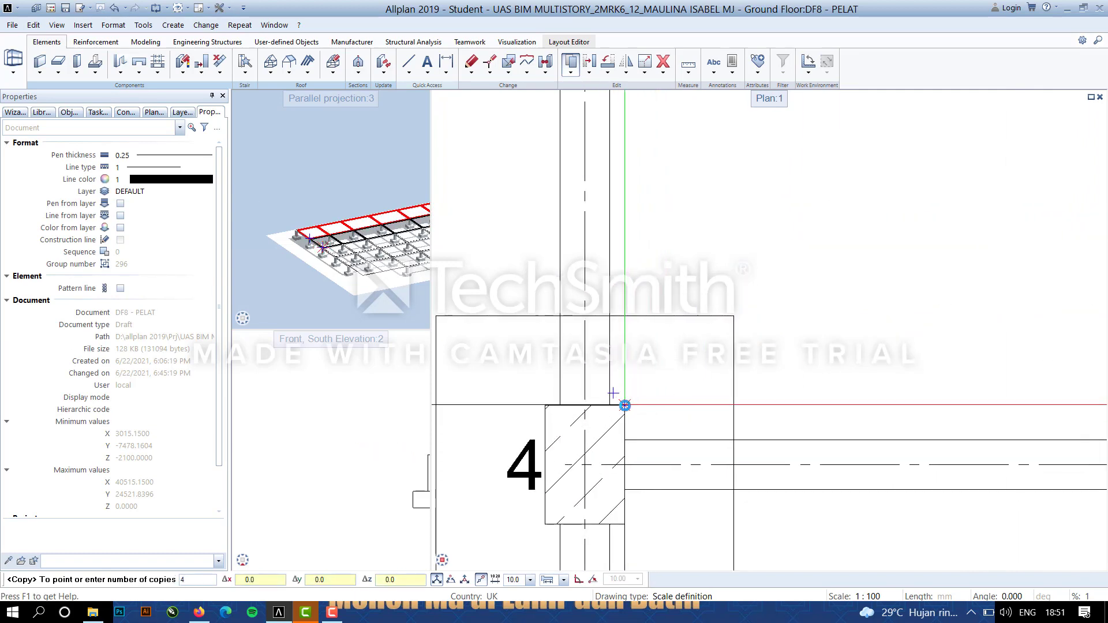
{"action": "left_click", "coordinate": [625, 406]}
{"action": "scroll", "coordinate": [624, 406], "scroll_direction": "down", "scroll_amount": 10}
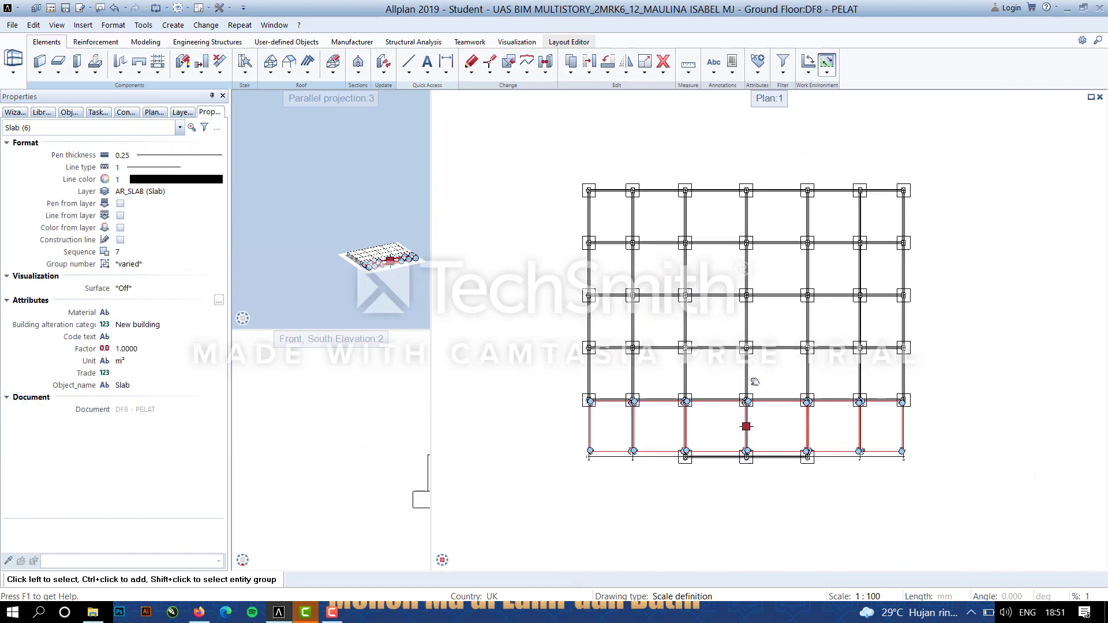
Delete the six copied slabs in the row between axes 1 and 2.
{"action": "scroll", "coordinate": [664, 413], "scroll_direction": "up", "scroll_amount": 3}
{"action": "left_click", "coordinate": [864, 486]}
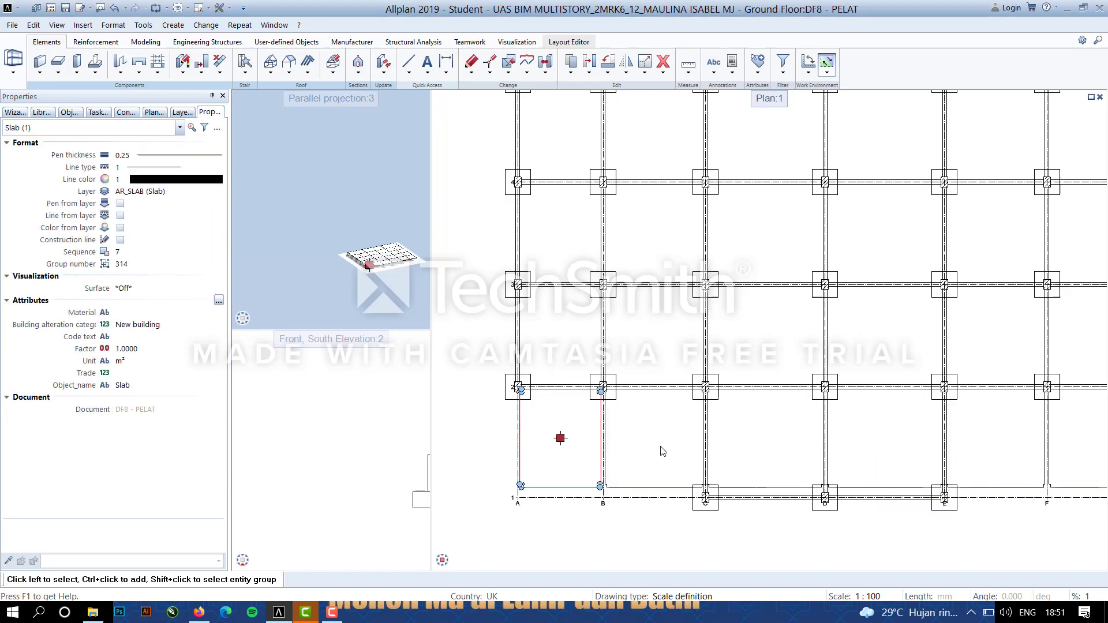
{"action": "left_click", "coordinate": [703, 450], "text": "ctrl"}
{"action": "left_click", "coordinate": [822, 446], "text": "ctrl"}
{"action": "left_click", "coordinate": [943, 443], "text": "ctrl"}
{"action": "left_click", "coordinate": [1044, 456], "text": "ctrl"}
{"action": "left_click", "coordinate": [1082, 488], "text": "ctrl"}
{"action": "key", "text": "Delete"}
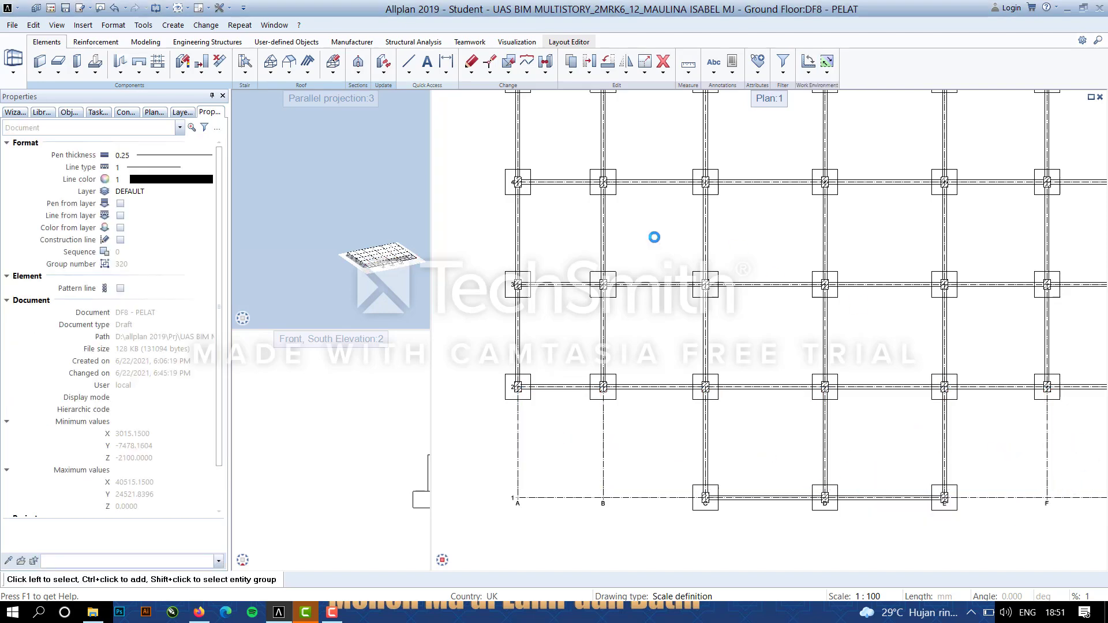
Draw a rectangular slab filling the C–D bay between axes 1 and 2, through the corners at columns C2, C1, D1 and D2.
{"action": "left_click", "coordinate": [97, 64]}
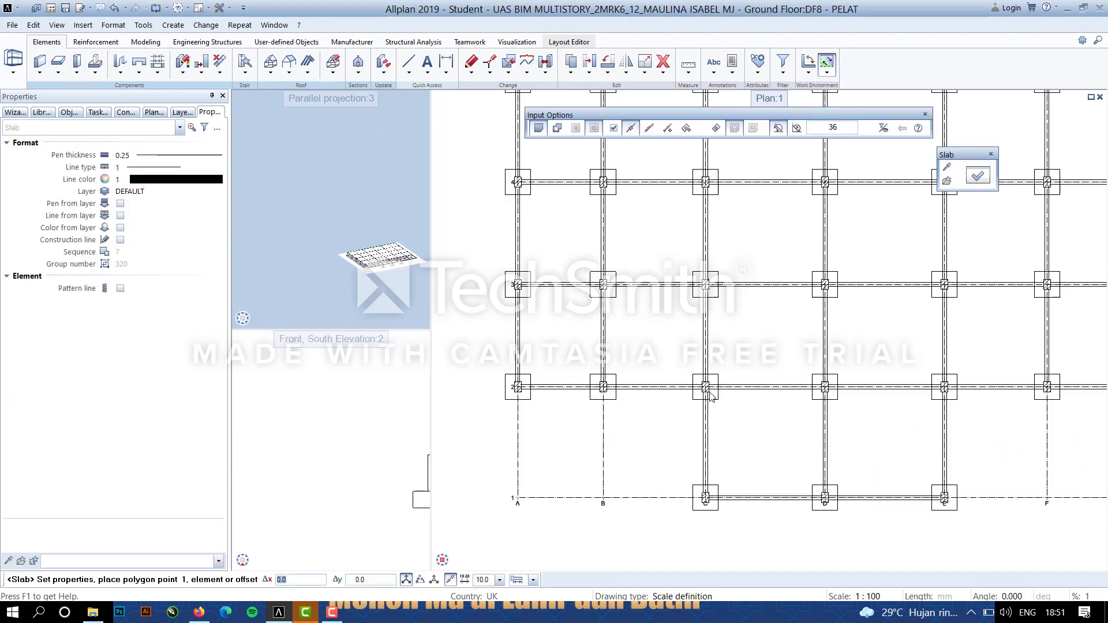
{"action": "scroll", "coordinate": [713, 398], "scroll_direction": "up", "scroll_amount": 4}
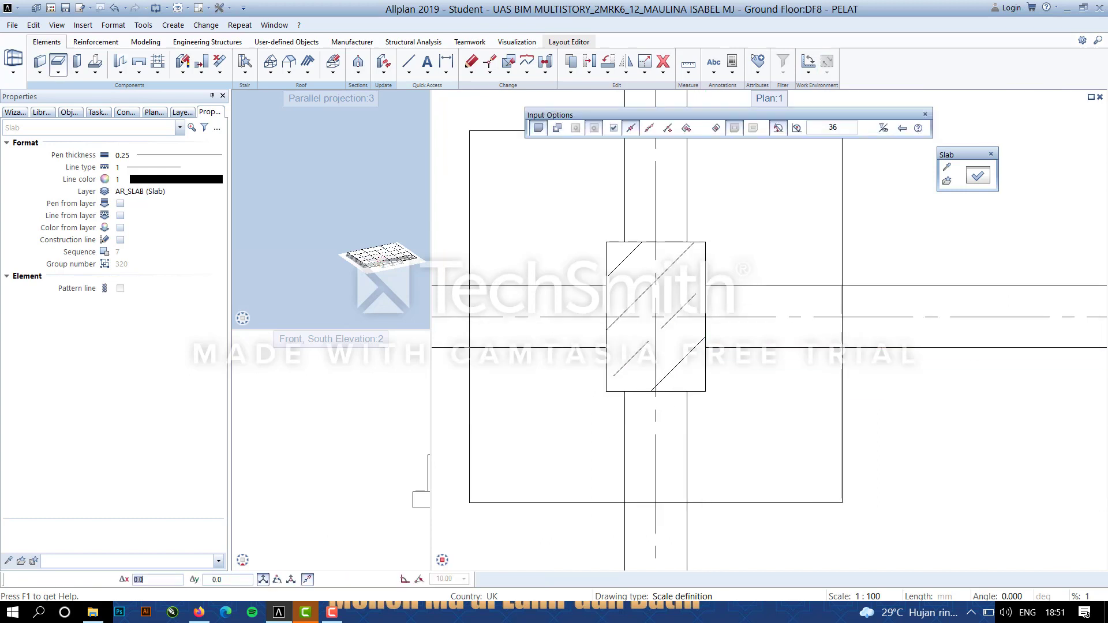
{"action": "left_click", "coordinate": [686, 392]}
{"action": "scroll", "coordinate": [703, 491], "scroll_direction": "down", "scroll_amount": 7}
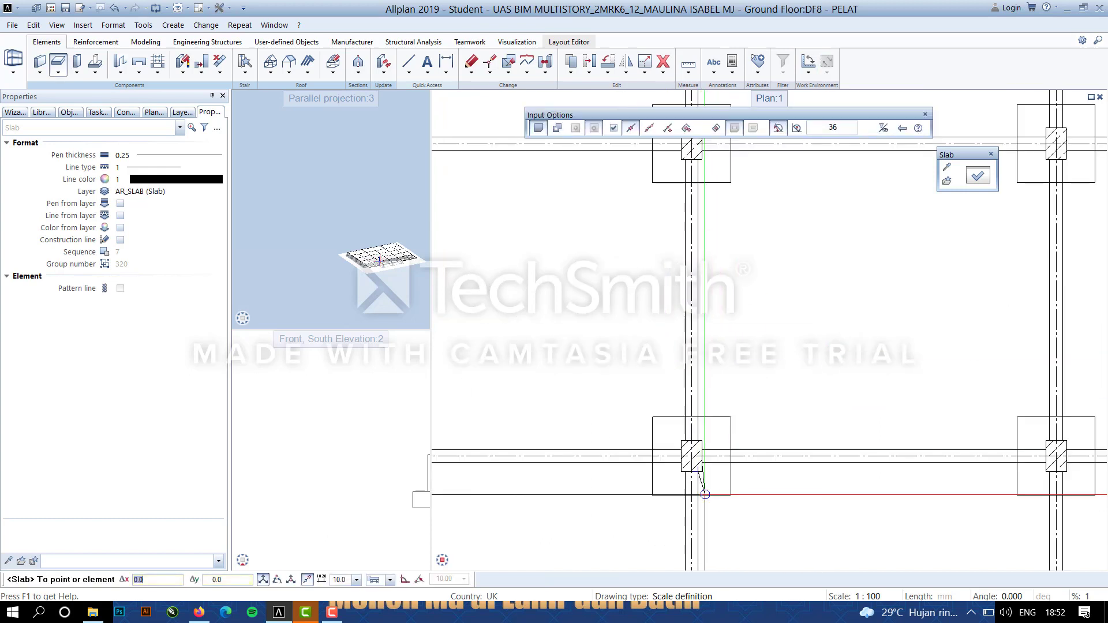
{"action": "middle_click_drag", "start_coordinate": [702, 490], "coordinate": [688, 265]}
{"action": "middle_click_drag", "start_coordinate": [695, 541], "coordinate": [692, 470]}
{"action": "scroll", "coordinate": [693, 469], "scroll_direction": "up", "scroll_amount": 6}
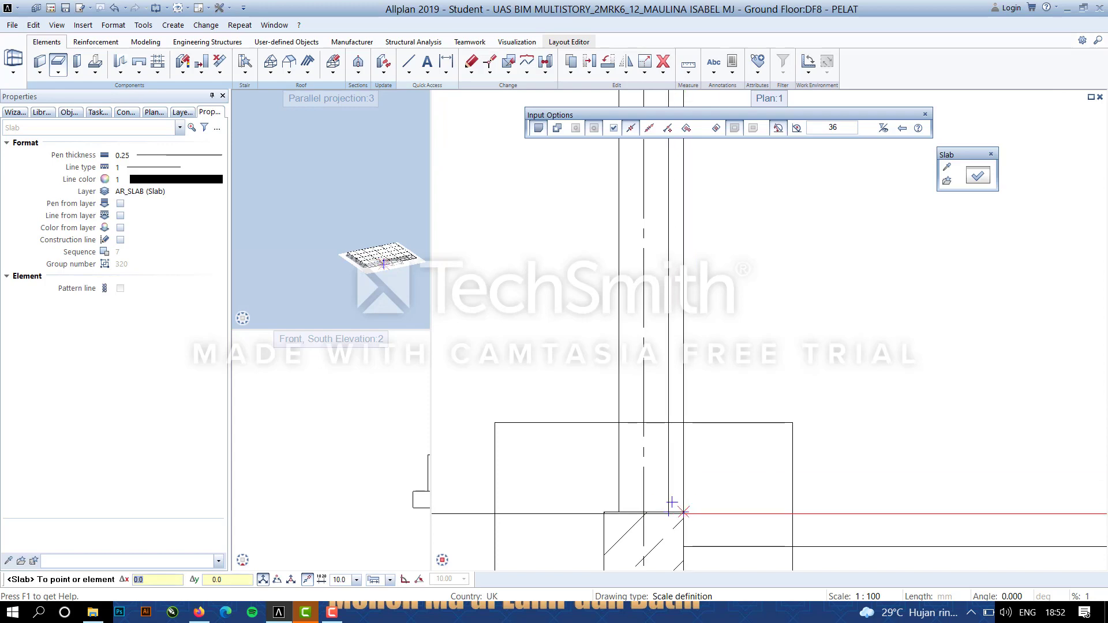
{"action": "scroll", "coordinate": [813, 517], "scroll_direction": "down", "scroll_amount": 3}
{"action": "scroll", "coordinate": [813, 517], "scroll_direction": "down", "scroll_amount": 3}
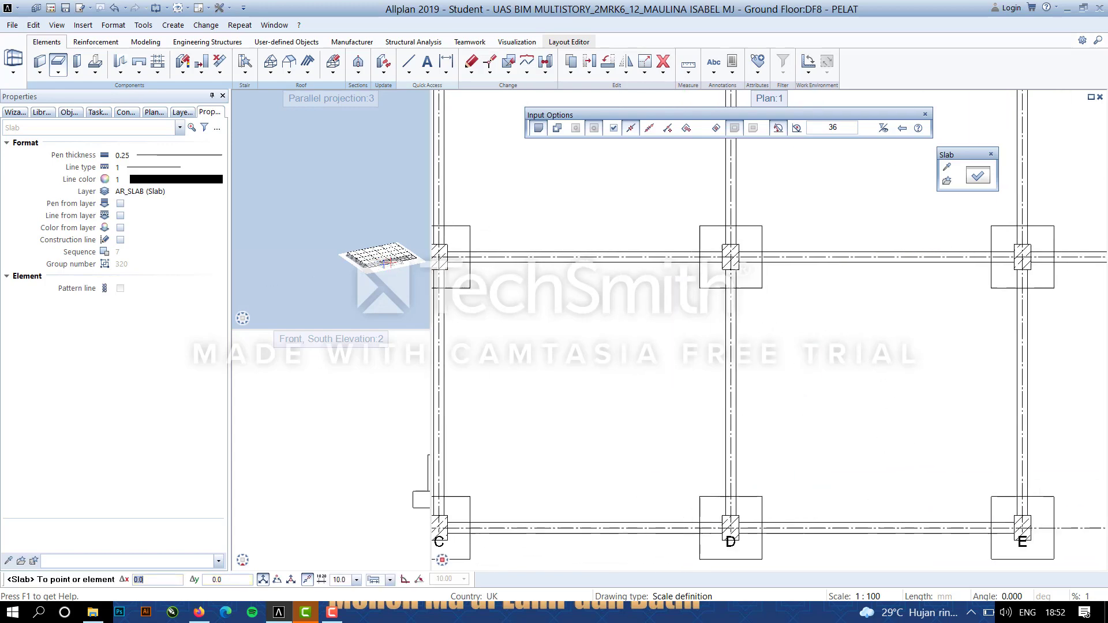
{"action": "scroll", "coordinate": [756, 459], "scroll_direction": "up", "scroll_amount": 5}
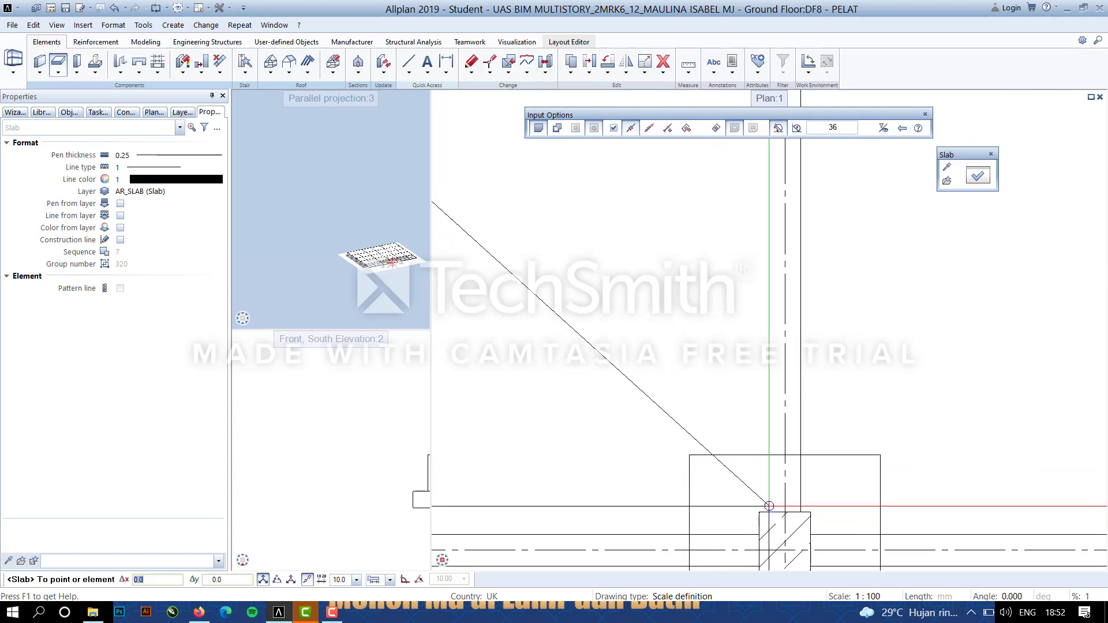
{"action": "scroll", "coordinate": [775, 511], "scroll_direction": "down", "scroll_amount": 3}
{"action": "scroll", "coordinate": [706, 255], "scroll_direction": "up", "scroll_amount": 5}
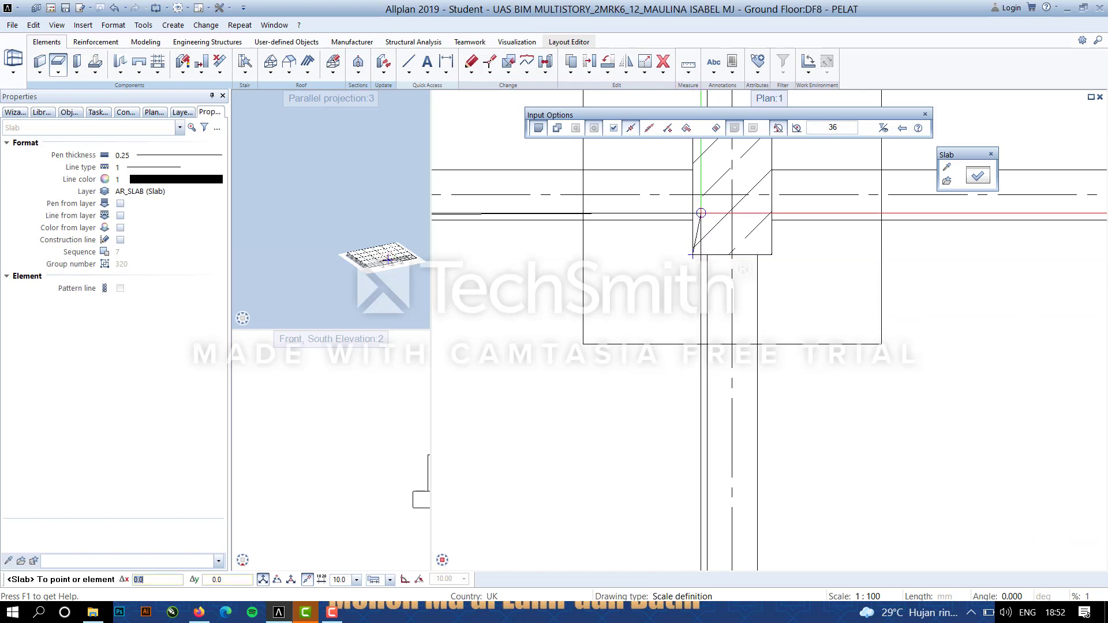
{"action": "scroll", "coordinate": [845, 336], "scroll_direction": "down", "scroll_amount": 3}
{"action": "scroll", "coordinate": [578, 318], "scroll_direction": "up", "scroll_amount": 5}
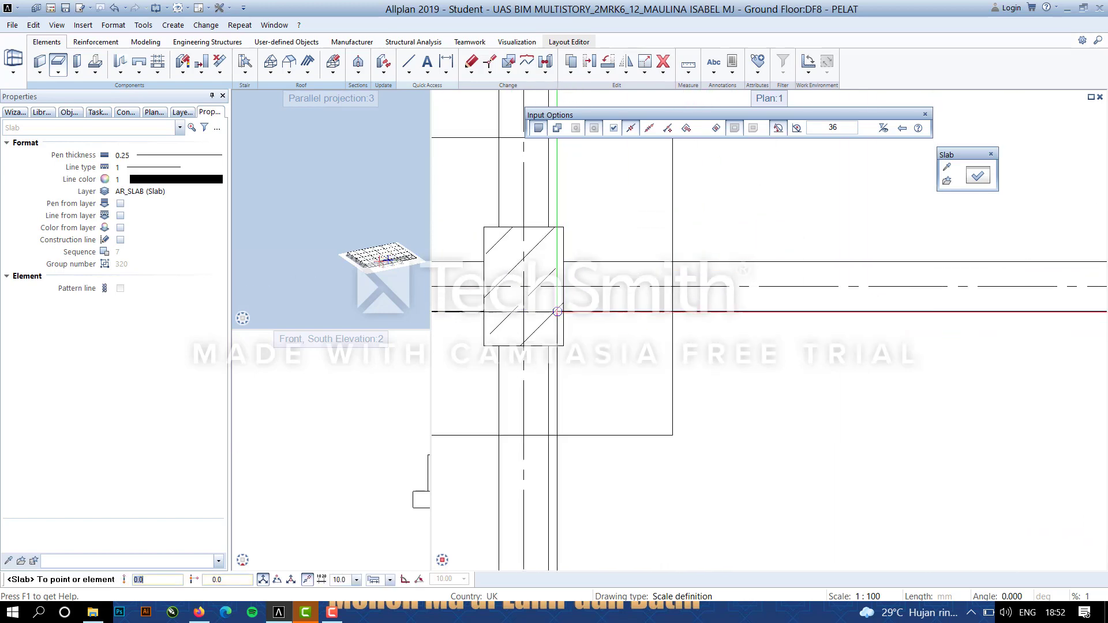
{"action": "left_click", "coordinate": [564, 311]}
{"action": "key", "text": "Escape"}
Copy the C–D bay's slab into the D–E bay between axes 1–2, from the corner of column C2 to column D2.
{"action": "left_click", "coordinate": [771, 477]}
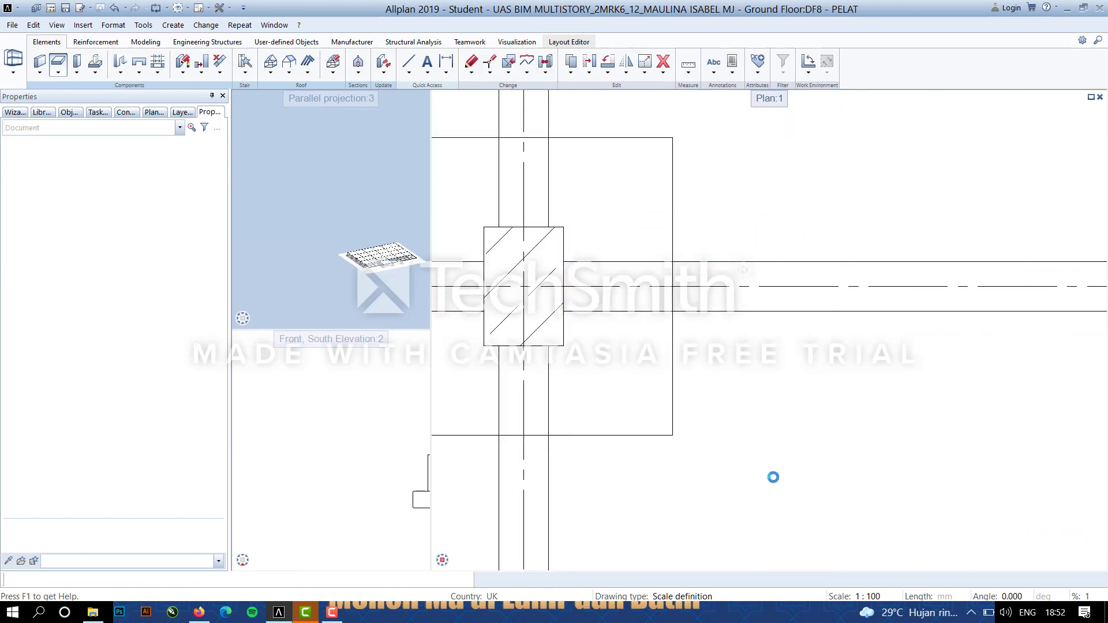
{"action": "left_click", "coordinate": [570, 68]}
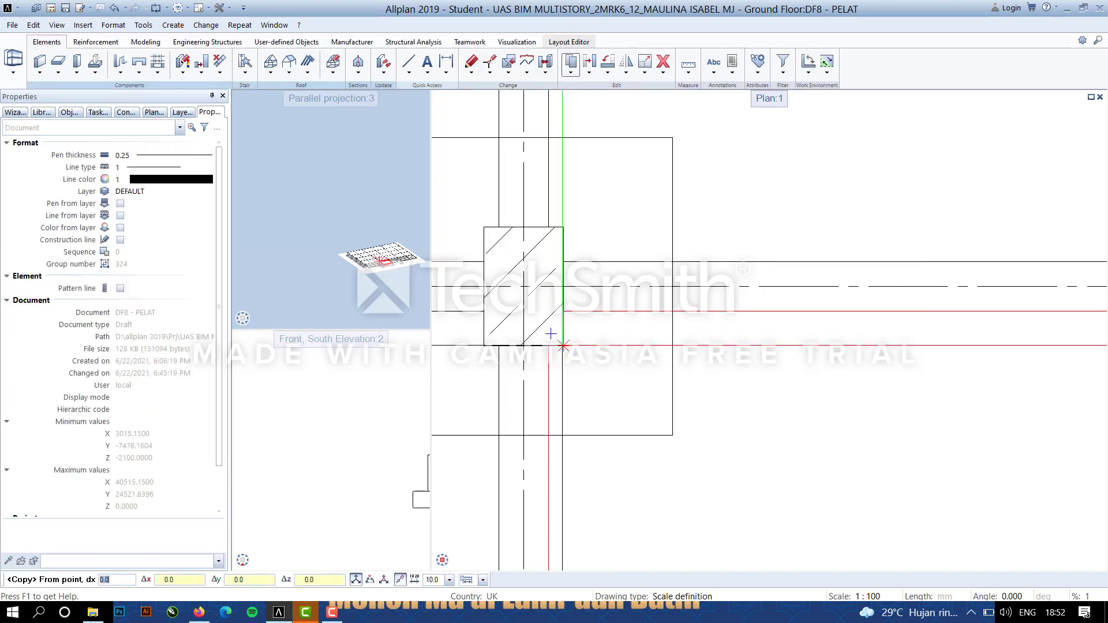
{"action": "left_click", "coordinate": [563, 347]}
{"action": "scroll", "coordinate": [578, 455], "scroll_direction": "down", "scroll_amount": 5}
{"action": "middle_click_drag", "start_coordinate": [579, 455], "coordinate": [522, 450]}
{"action": "scroll", "coordinate": [521, 439], "scroll_direction": "up", "scroll_amount": 5}
{"action": "left_click", "coordinate": [538, 452]}
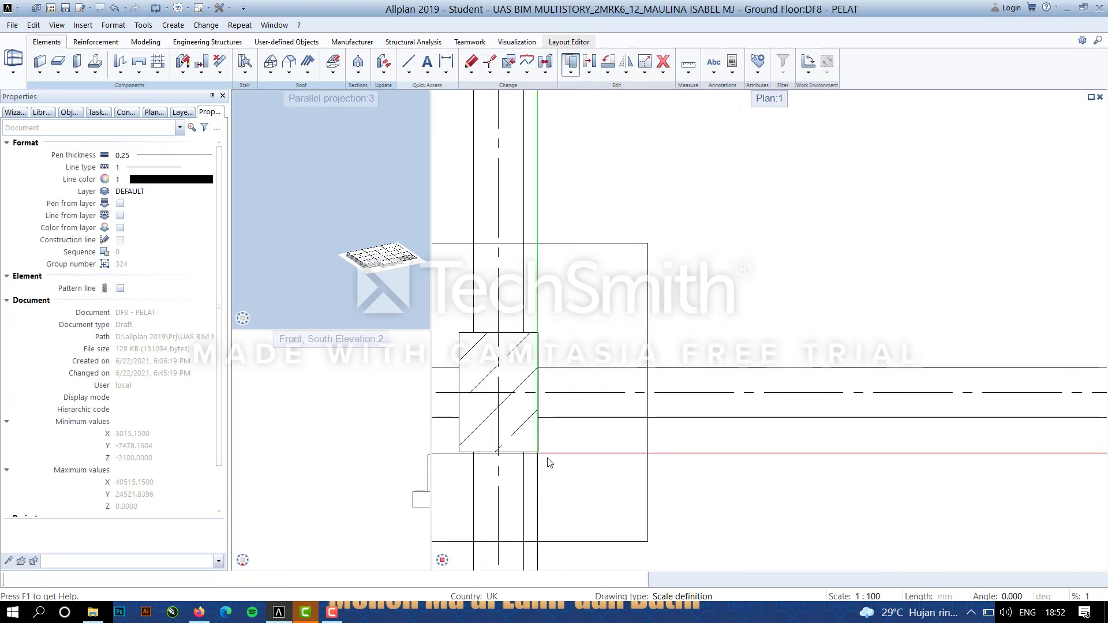
{"action": "scroll", "coordinate": [739, 457], "scroll_direction": "down", "scroll_amount": 10}
{"action": "scroll", "coordinate": [680, 455], "scroll_direction": "up", "scroll_amount": 2}
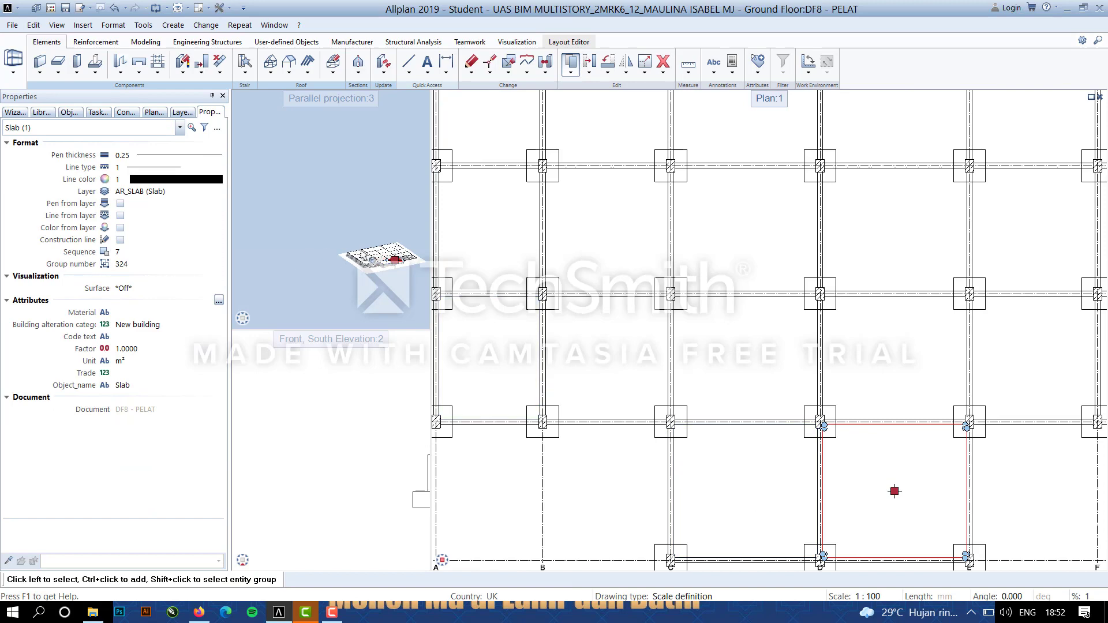
{"action": "left_click", "coordinate": [755, 276]}
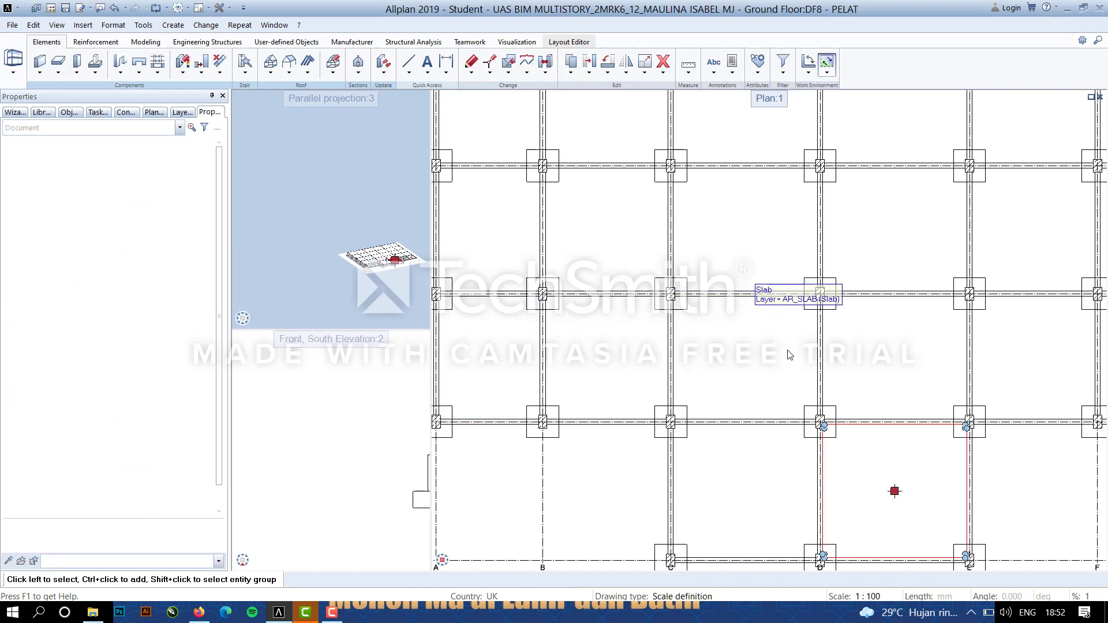
{"action": "scroll", "coordinate": [791, 355], "scroll_direction": "down", "scroll_amount": 3}
{"action": "middle_click_drag", "start_coordinate": [866, 384], "coordinate": [848, 396]}
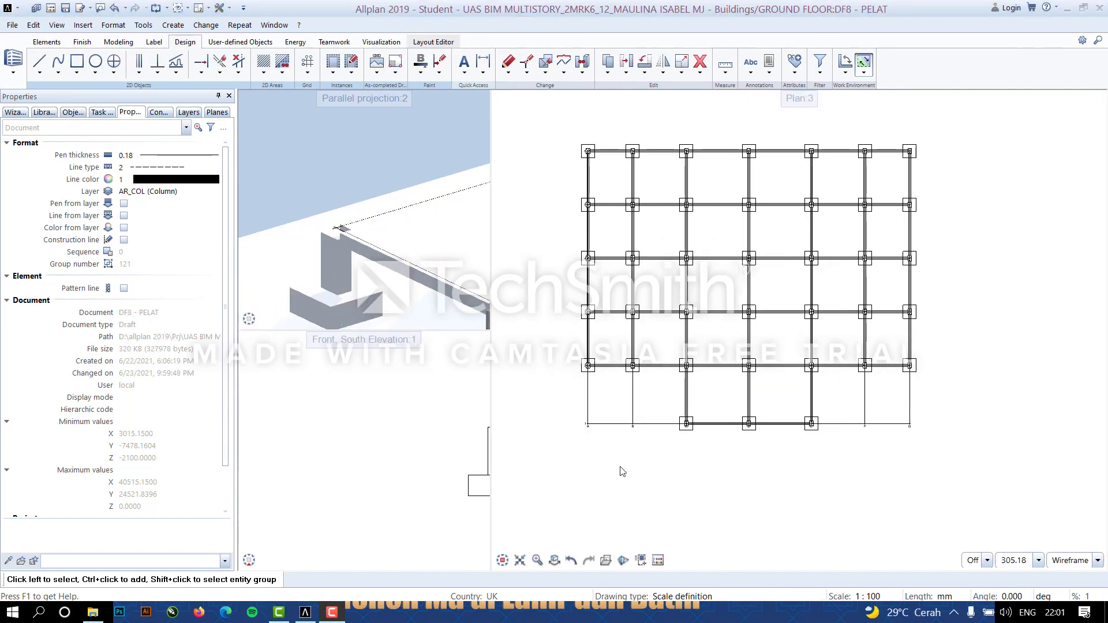
Make ground floor drawing file 9 KOLOM the current file, keeping SLOOF and PELAT open in the background.
{"action": "double_click", "coordinate": [564, 163]}
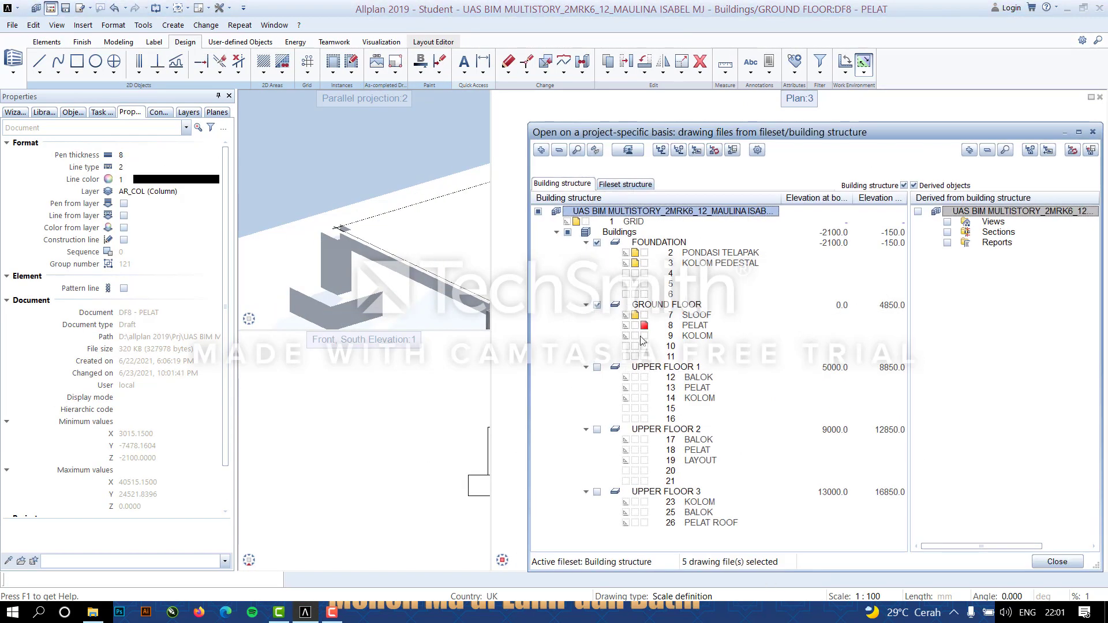
{"action": "left_click", "coordinate": [644, 336]}
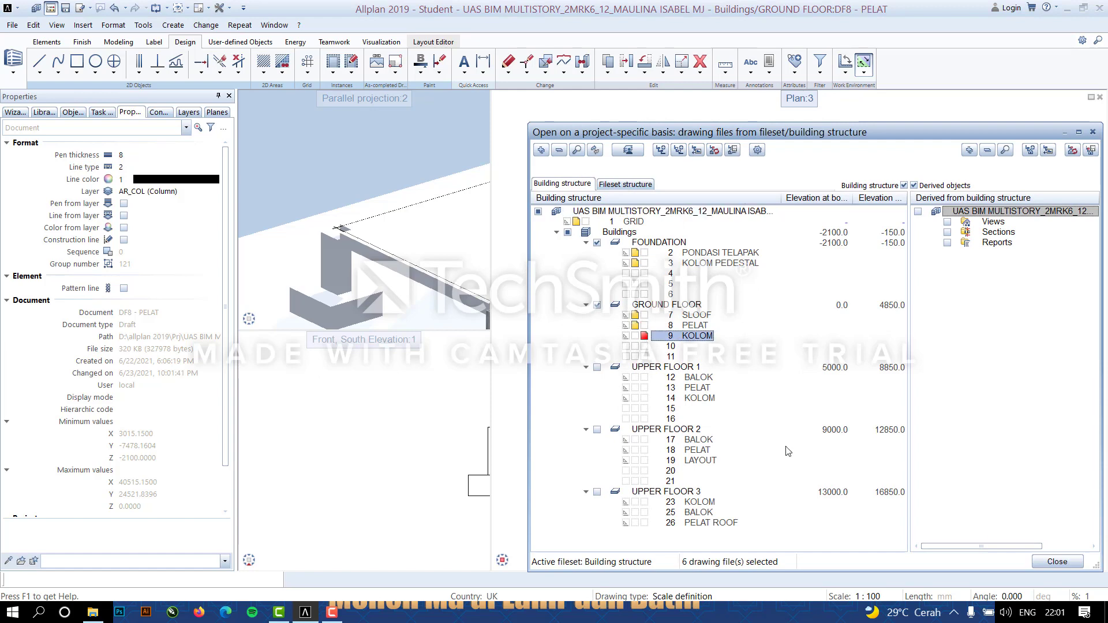
{"action": "left_click", "coordinate": [1057, 562]}
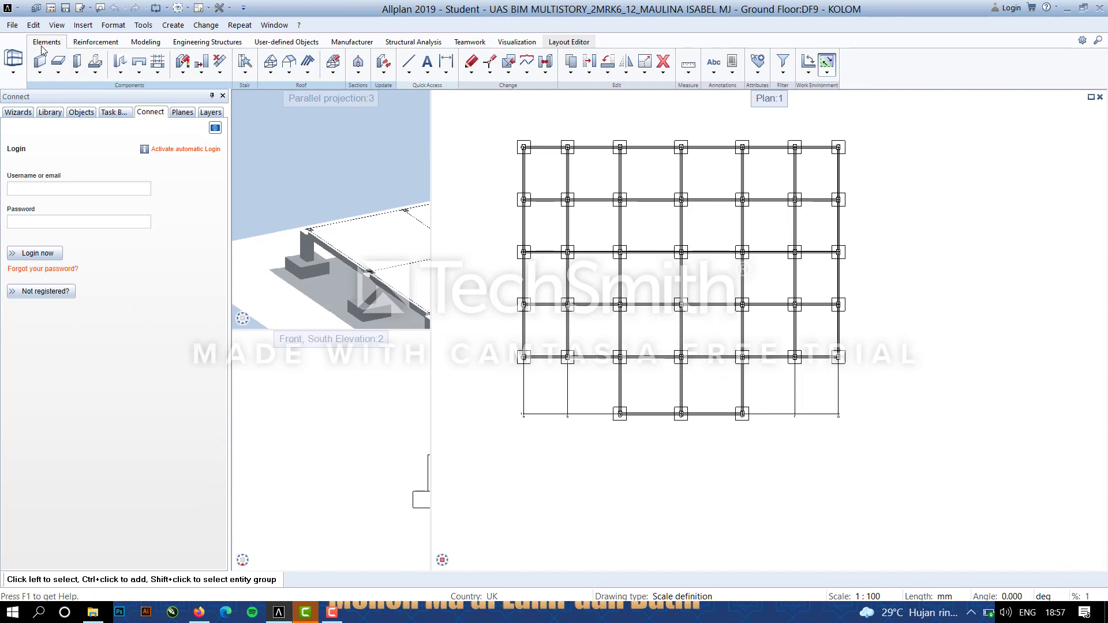
Start a new column and set its bottom level offset to 4850 in the height settings.
{"action": "left_click", "coordinate": [77, 61]}
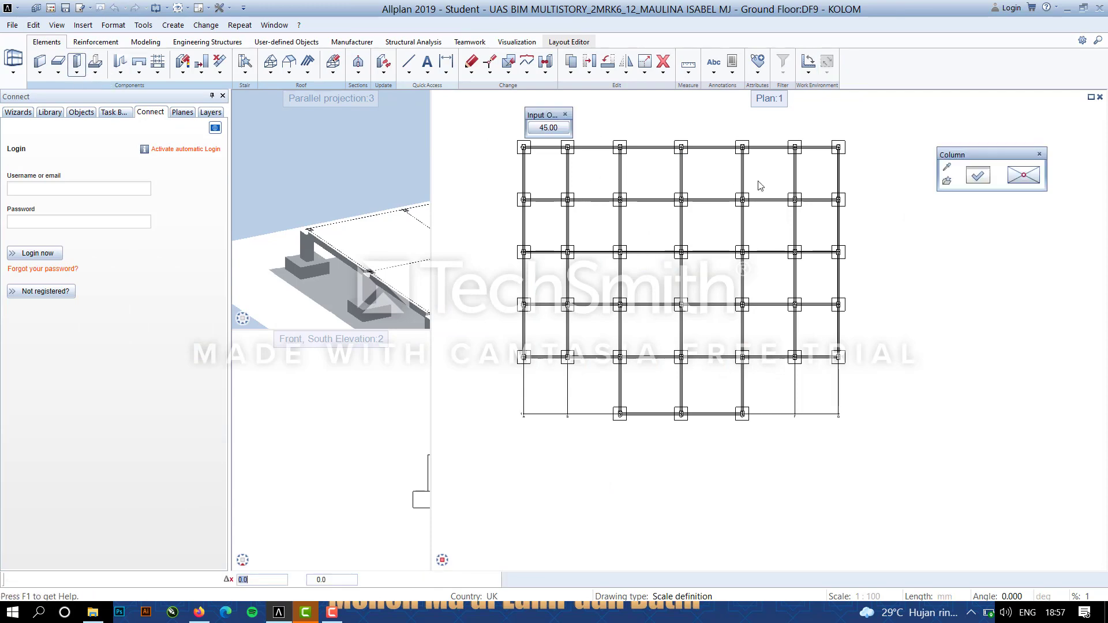
{"action": "left_click", "coordinate": [977, 176]}
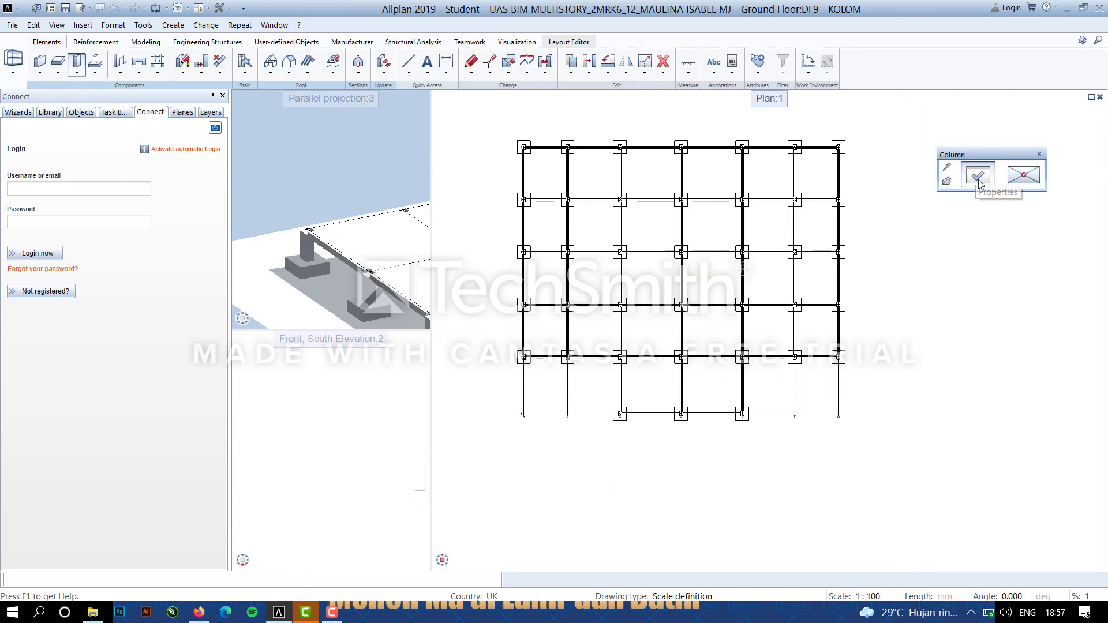
{"action": "left_click", "coordinate": [187, 221]}
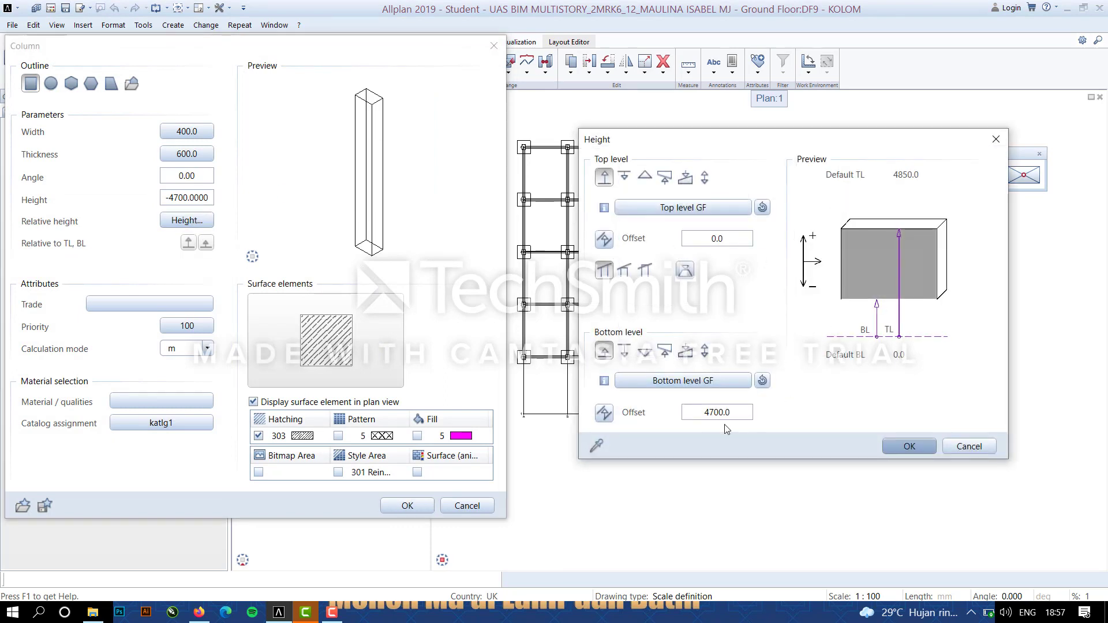
{"action": "left_click", "coordinate": [713, 412]}
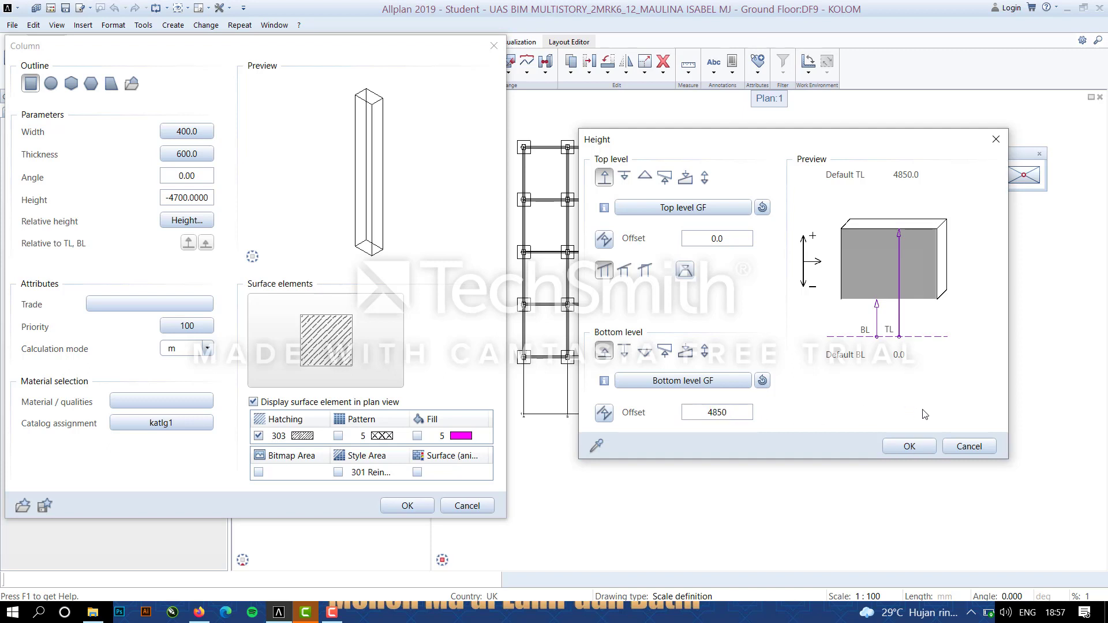
{"action": "left_click", "coordinate": [913, 453]}
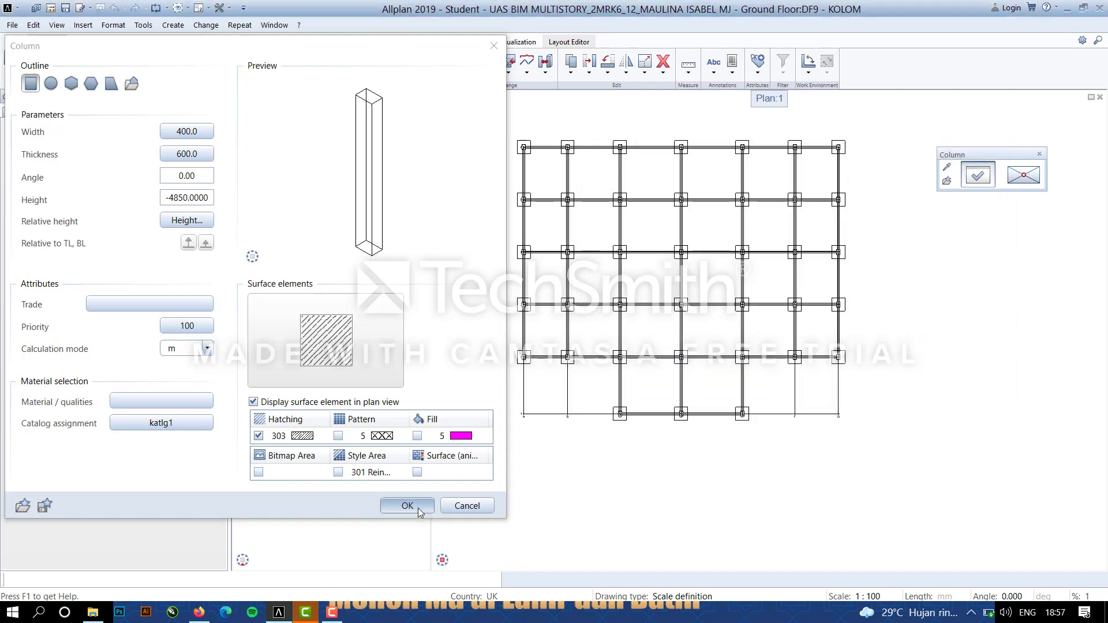
{"action": "left_click", "coordinate": [406, 506]}
Place the 400 × 600 column at grid intersection A6 and inspect its base in the 3D view.
{"action": "scroll", "coordinate": [522, 151], "scroll_direction": "up", "scroll_amount": 2}
{"action": "scroll", "coordinate": [522, 152], "scroll_direction": "up", "scroll_amount": 6}
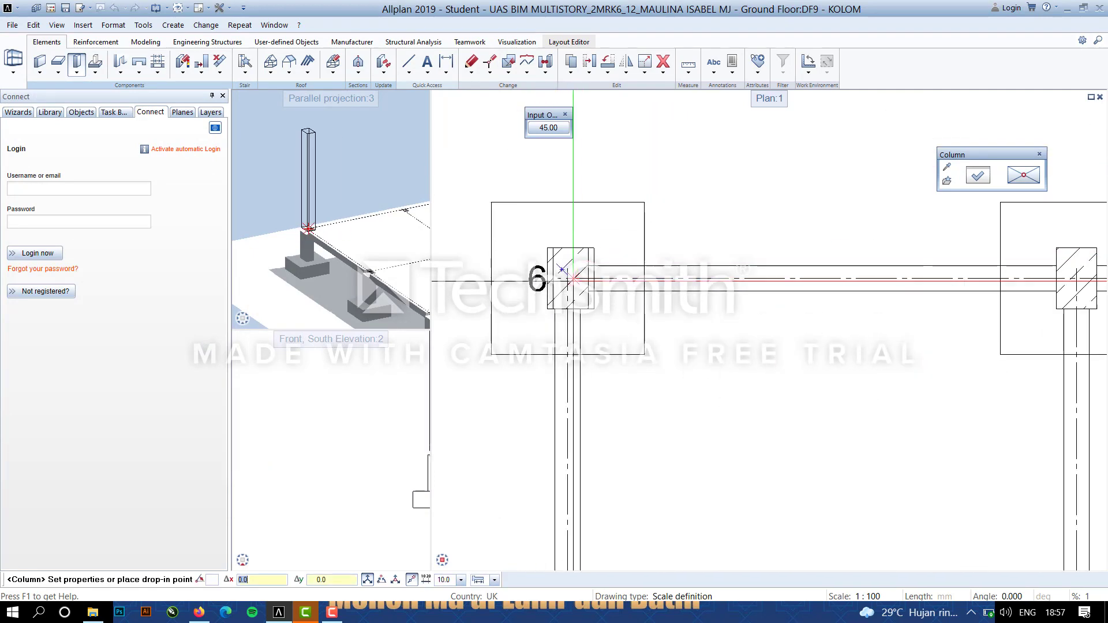
{"action": "left_click", "coordinate": [569, 281]}
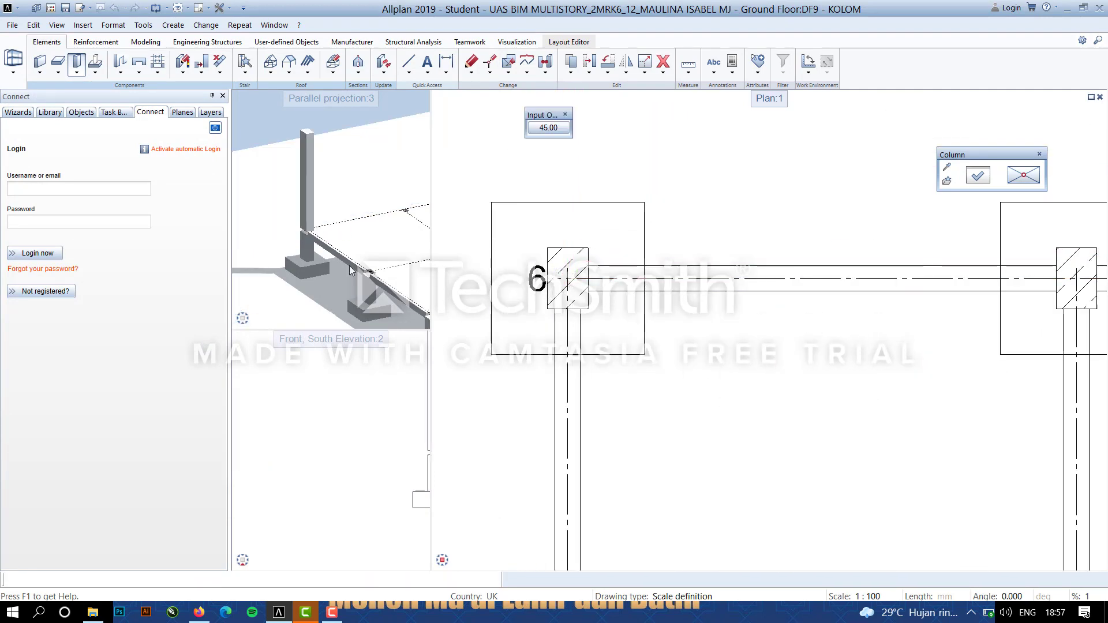
{"action": "scroll", "coordinate": [352, 260], "scroll_direction": "up", "scroll_amount": 4}
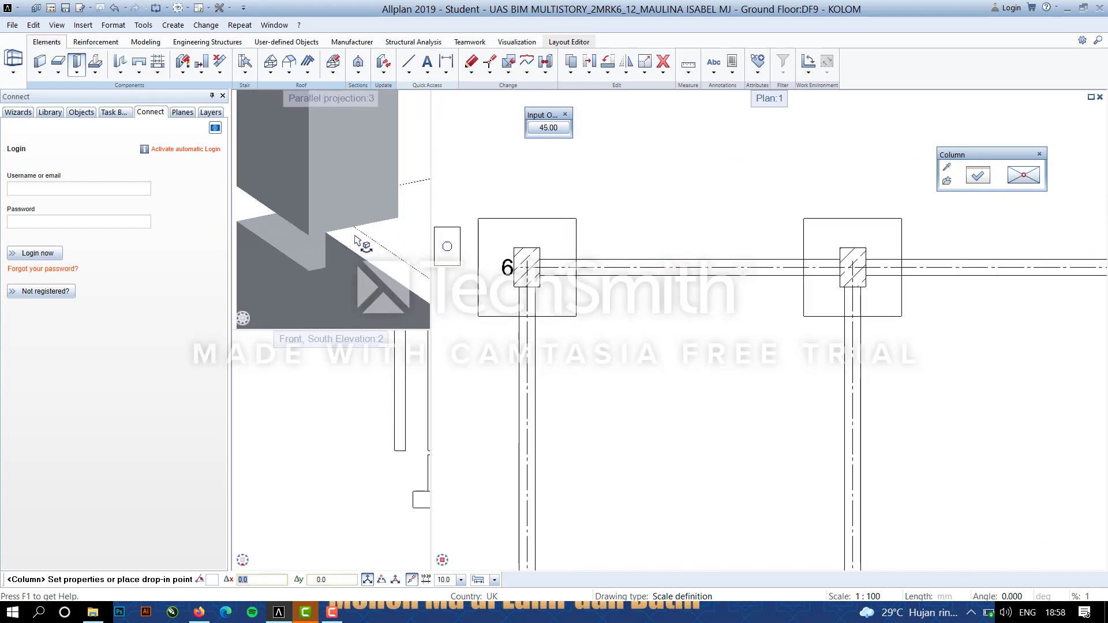
{"action": "scroll", "coordinate": [343, 237], "scroll_direction": "down", "scroll_amount": 2}
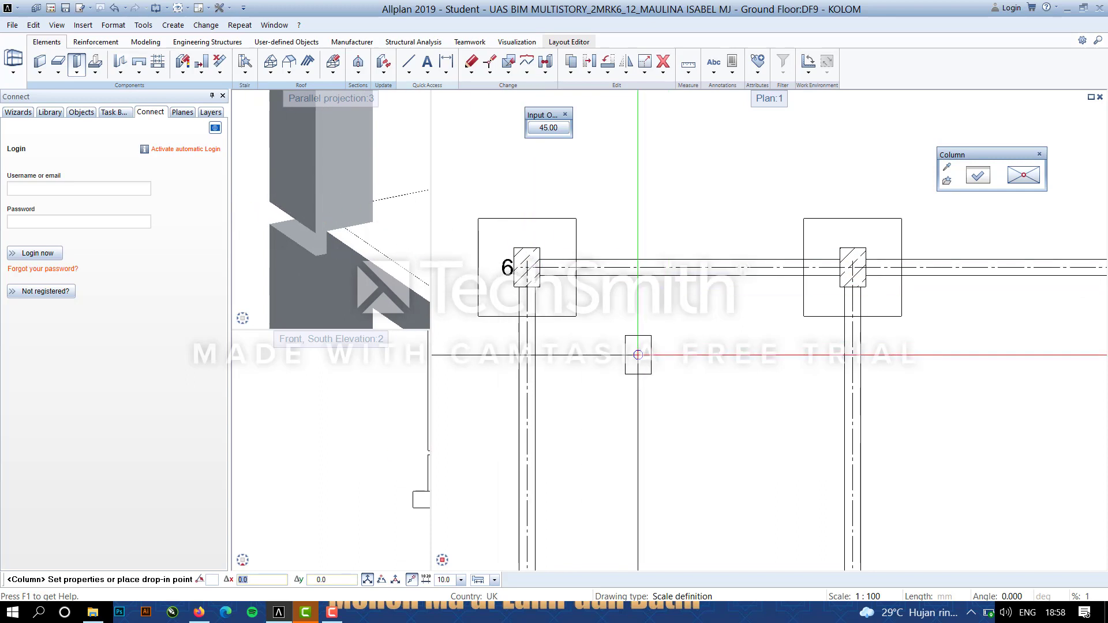
{"action": "key", "text": "Escape"}
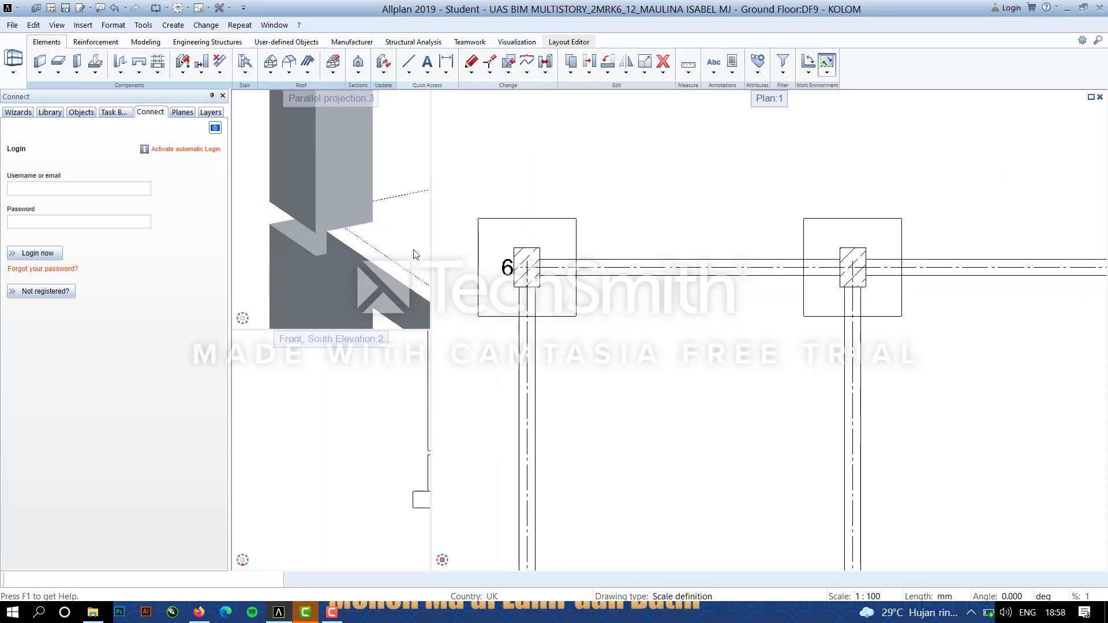
Reopen the A6 column's height settings and set its bottom level offset to -150 from Bottom level GF.
{"action": "double_click", "coordinate": [324, 236]}
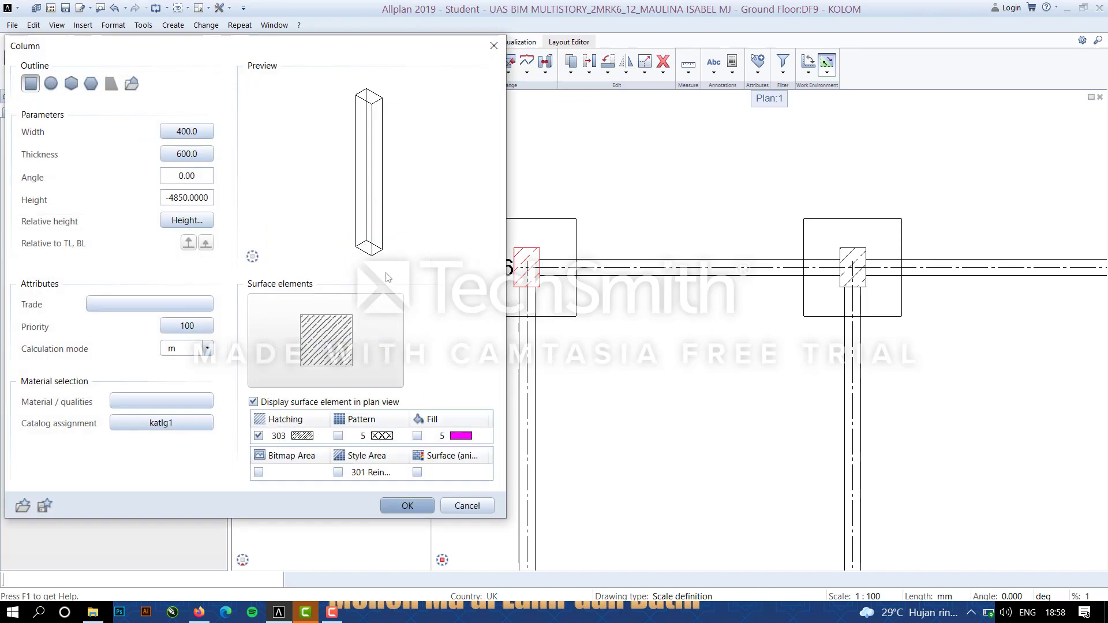
{"action": "left_click", "coordinate": [185, 220]}
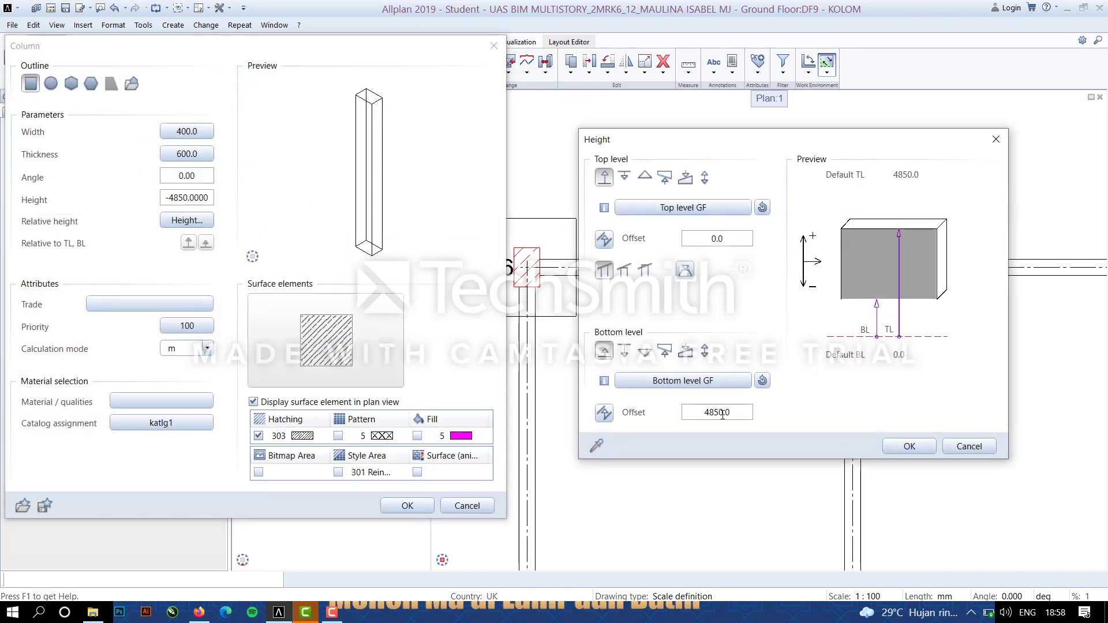
{"action": "left_click", "coordinate": [713, 383]}
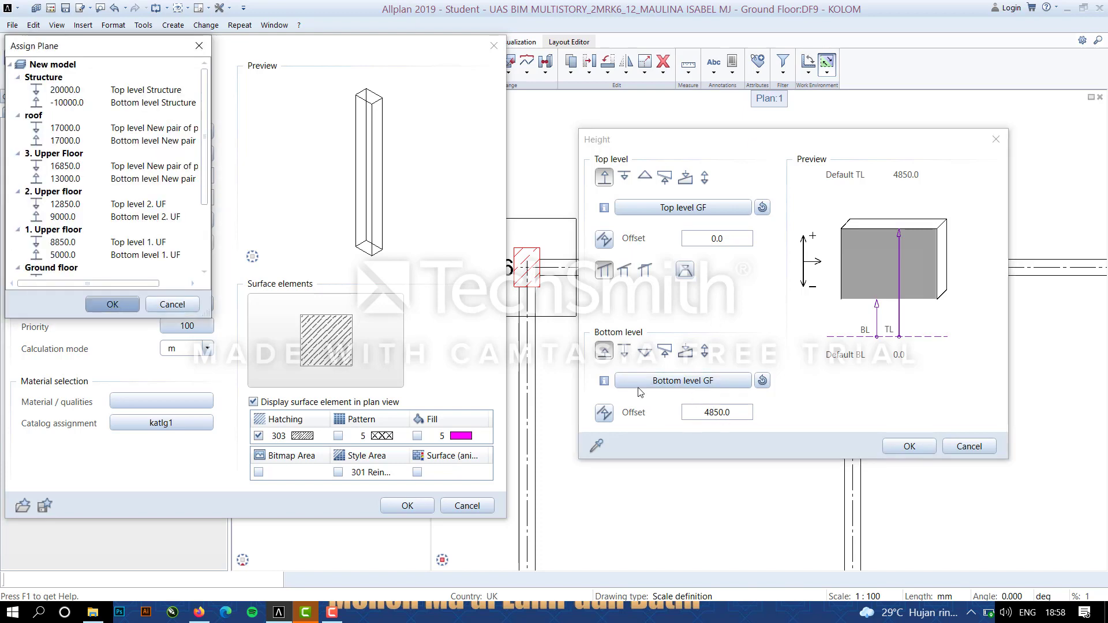
{"action": "left_click", "coordinate": [119, 309]}
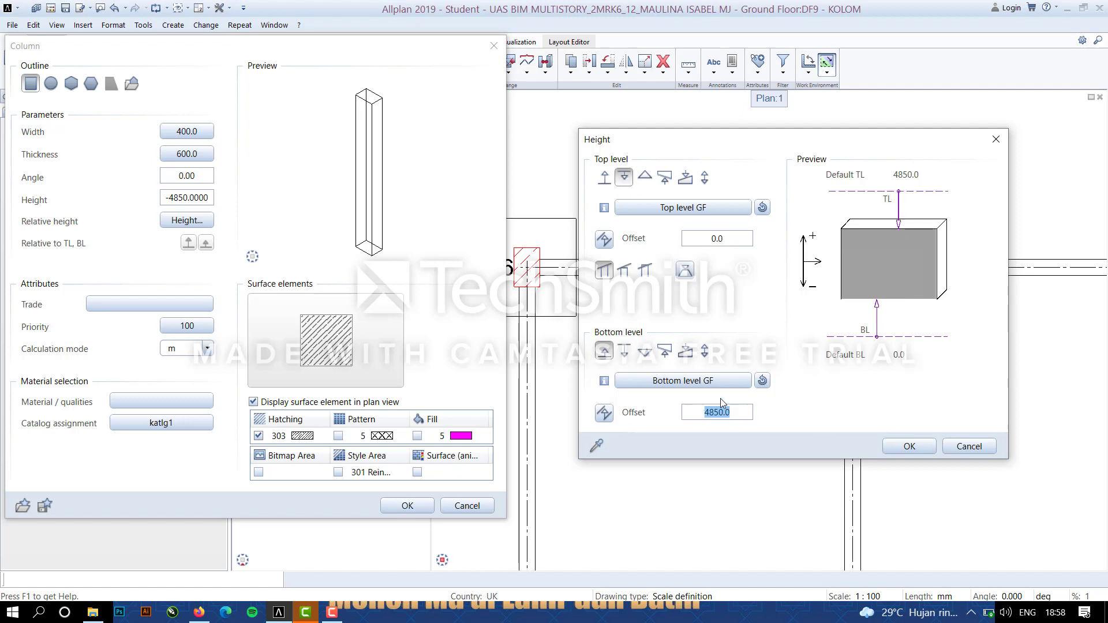
{"action": "type", "text": "-"}
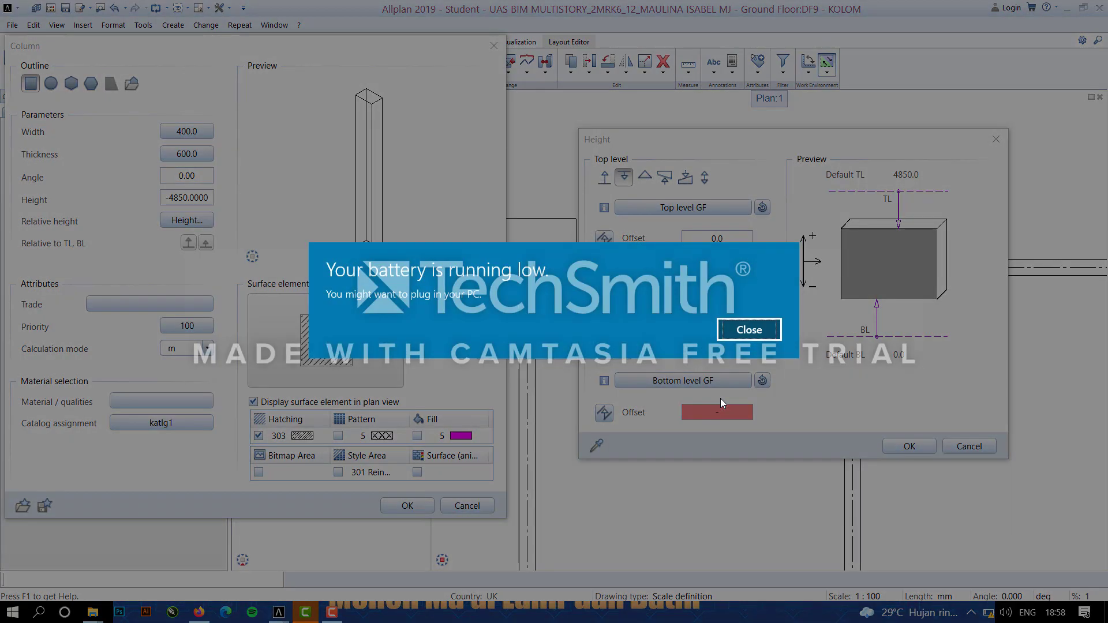
{"action": "left_click", "coordinate": [768, 329]}
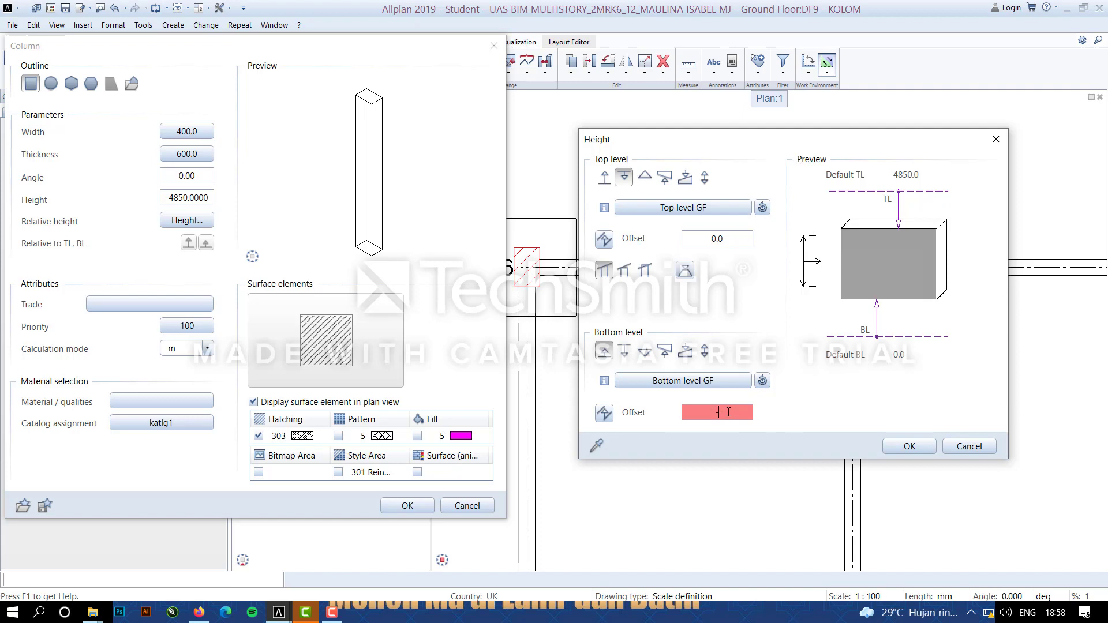
{"action": "left_click", "coordinate": [1027, 611]}
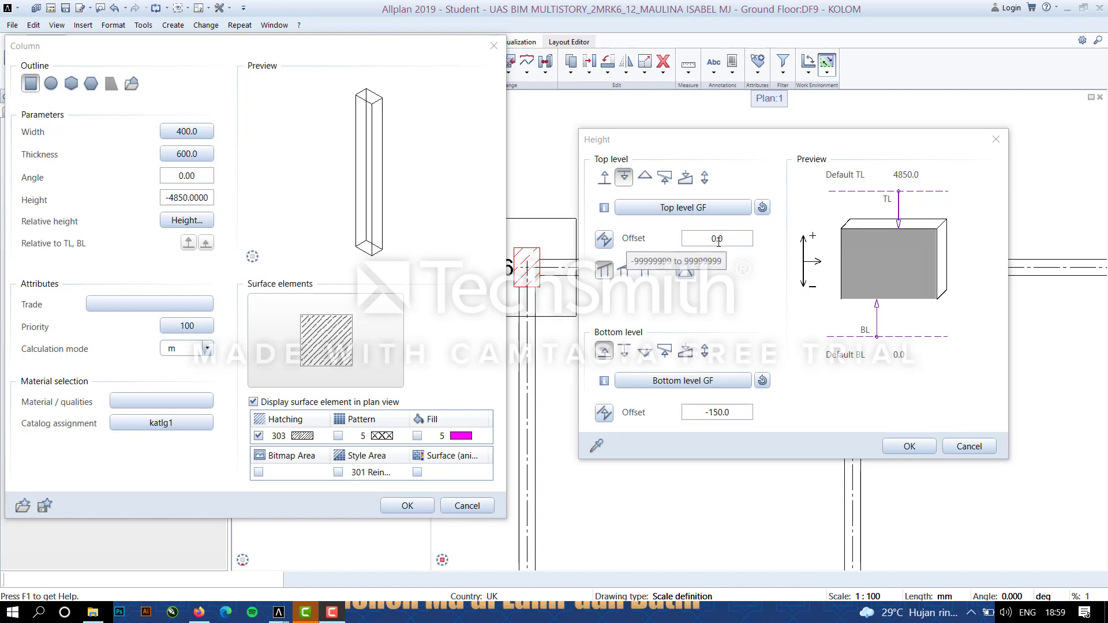
Reference the column's top level to Bottom level GF with an offset that gives the column a height of 4850.
{"action": "left_click", "coordinate": [680, 212]}
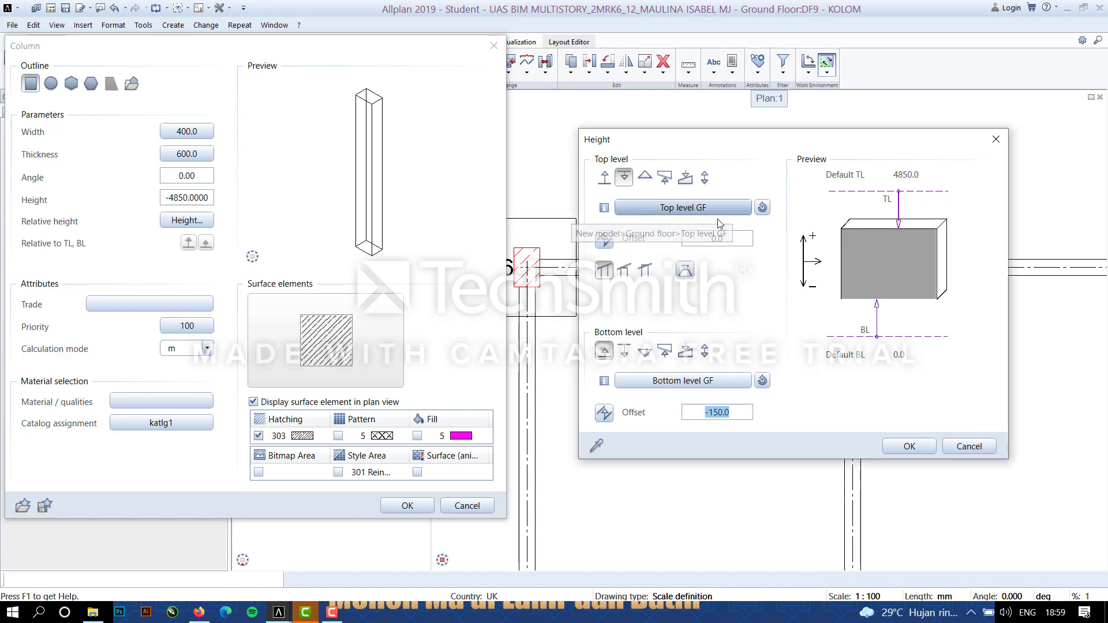
{"action": "scroll", "coordinate": [65, 247], "scroll_direction": "down", "scroll_amount": 3}
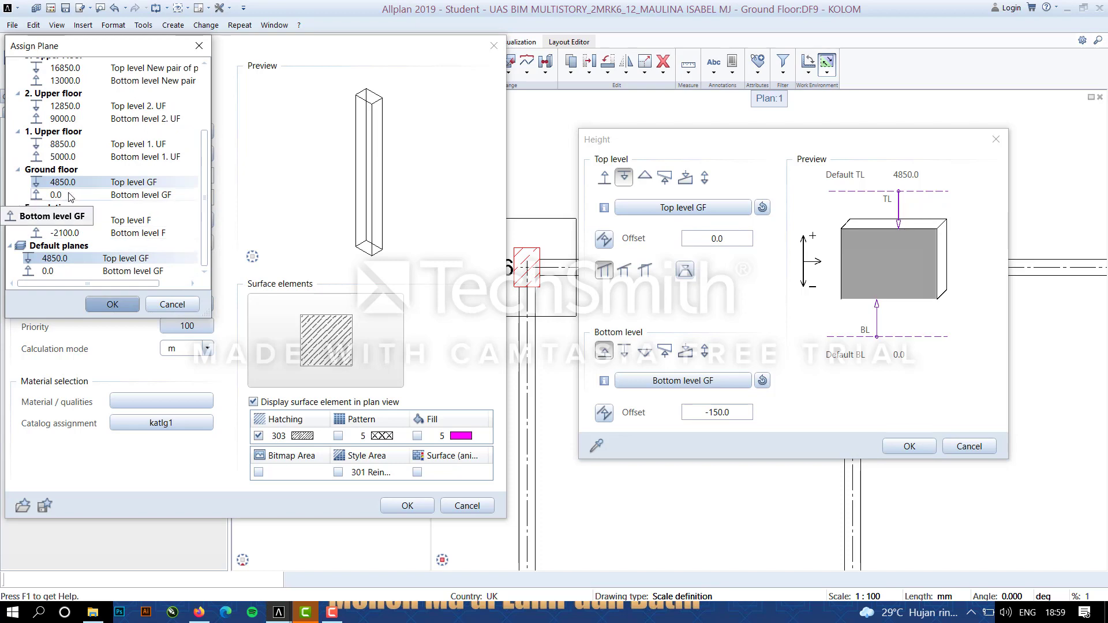
{"action": "left_click", "coordinate": [69, 195]}
{"action": "left_click", "coordinate": [128, 307]}
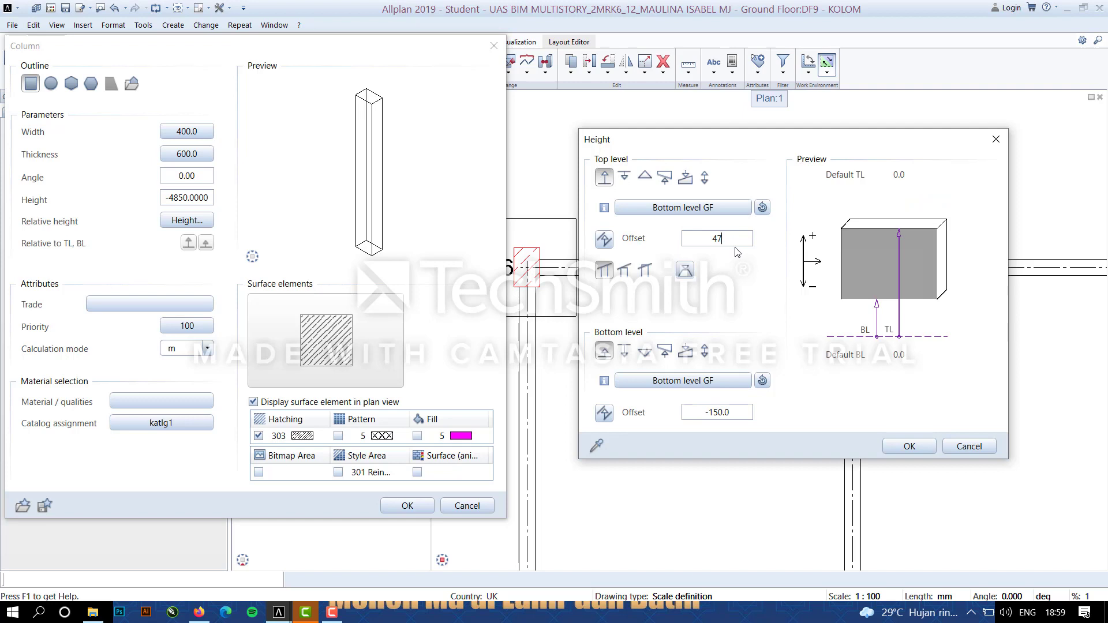
{"action": "left_click", "coordinate": [908, 446]}
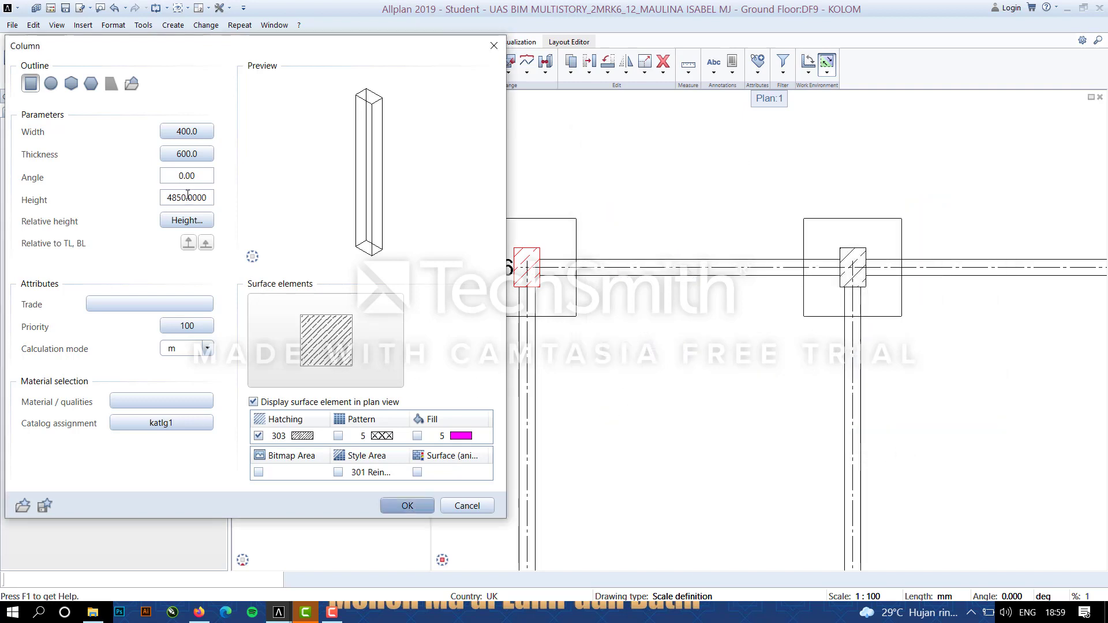
{"action": "left_click", "coordinate": [415, 508]}
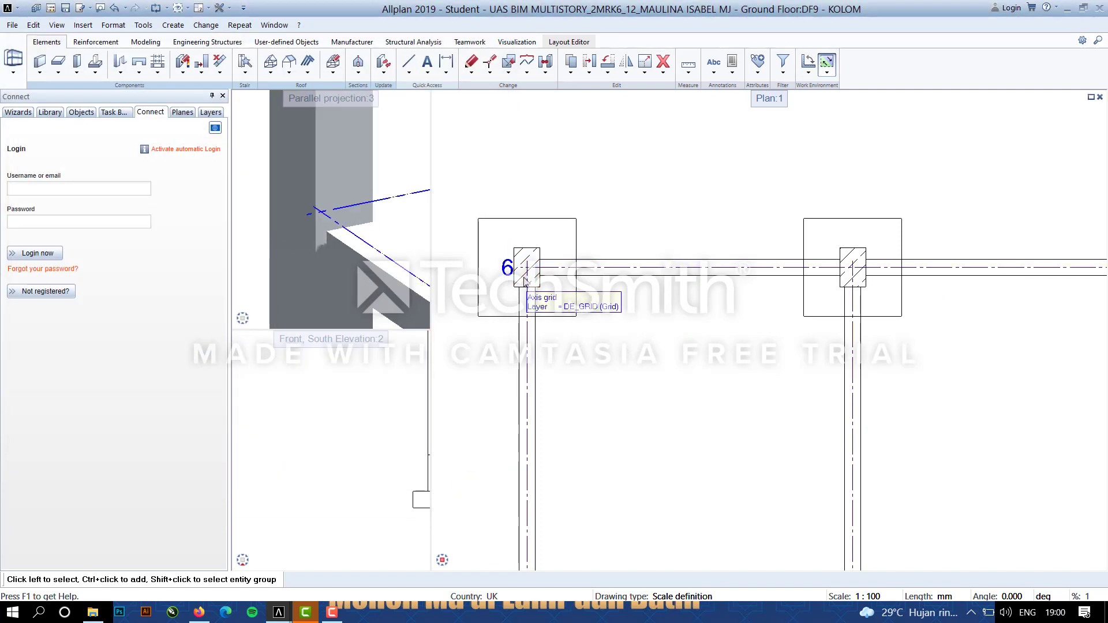
Inspect the corrected column's top and base at A6 in the 3D view and in plan.
{"action": "scroll", "coordinate": [332, 208], "scroll_direction": "down", "scroll_amount": 3}
{"action": "middle_click_drag", "start_coordinate": [352, 188], "coordinate": [320, 296]}
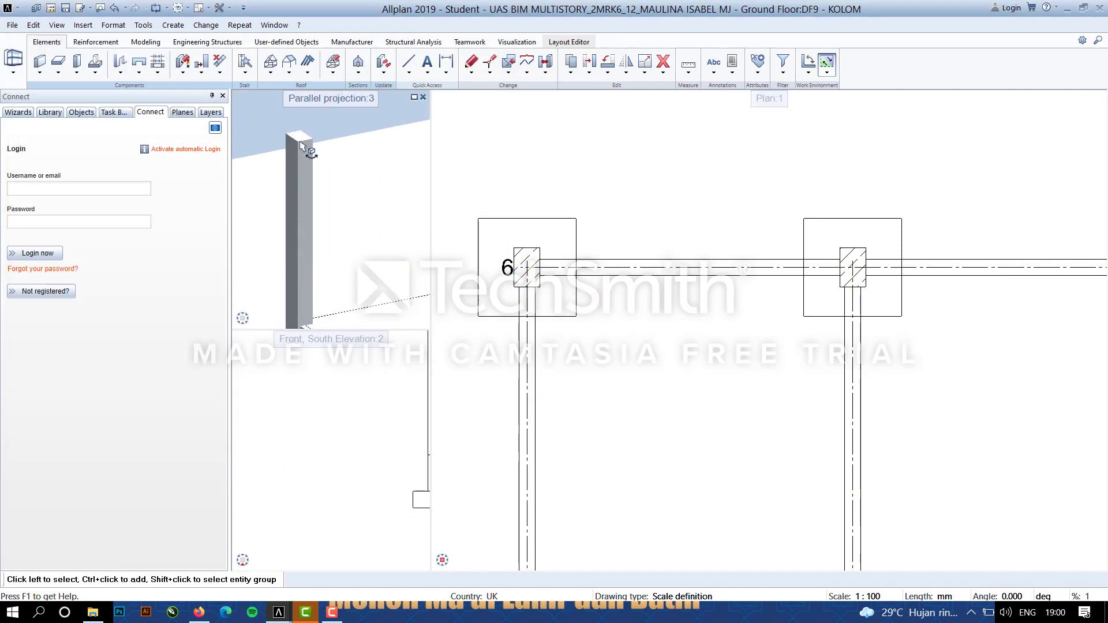
{"action": "middle_click_drag", "start_coordinate": [300, 144], "coordinate": [264, 175]}
{"action": "scroll", "coordinate": [301, 151], "scroll_direction": "up", "scroll_amount": 2}
{"action": "scroll", "coordinate": [309, 150], "scroll_direction": "down", "scroll_amount": 3}
{"action": "scroll", "coordinate": [514, 246], "scroll_direction": "up", "scroll_amount": 2}
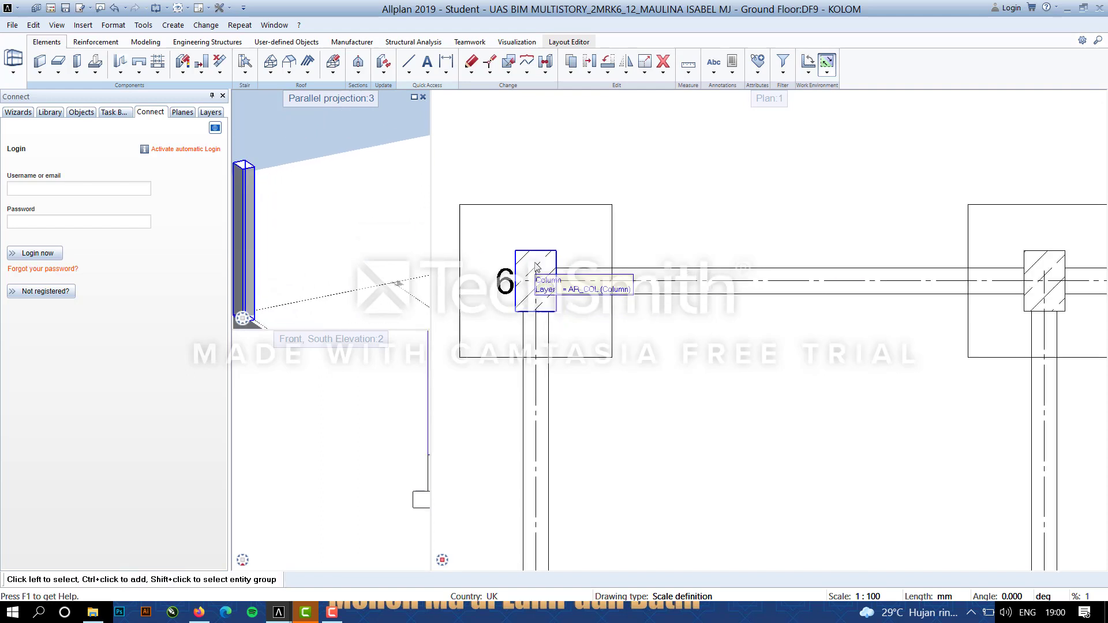
{"action": "scroll", "coordinate": [530, 266], "scroll_direction": "down", "scroll_amount": 2}
{"action": "middle_click_drag", "start_coordinate": [780, 370], "coordinate": [797, 336]}
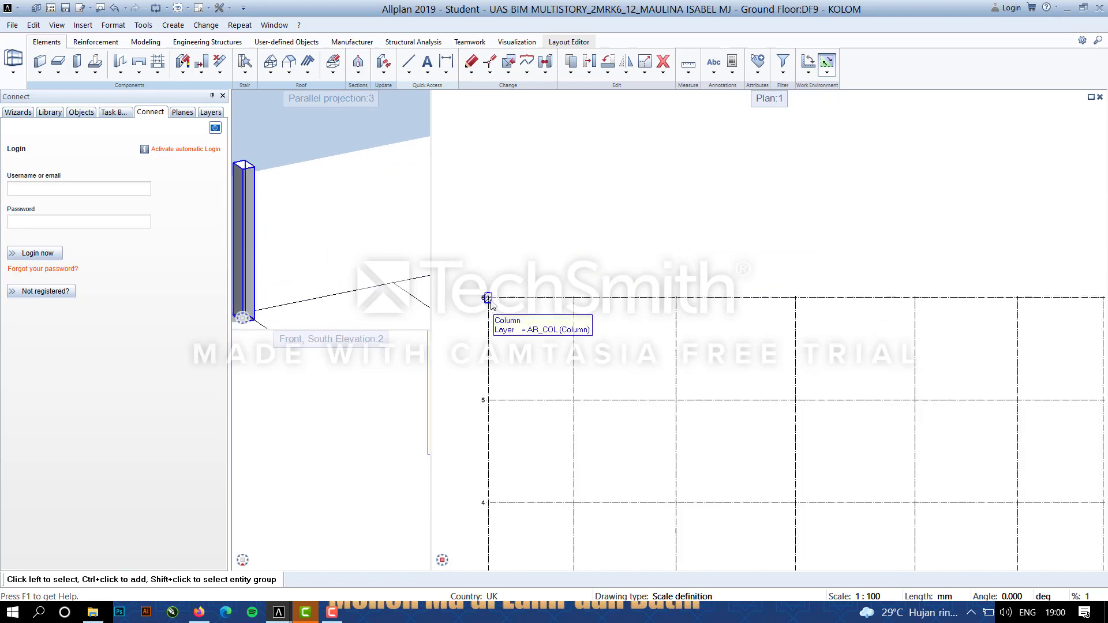
Copy the A6 column to grid intersection B6, using the axis intersections as reference points.
{"action": "left_click", "coordinate": [486, 299]}
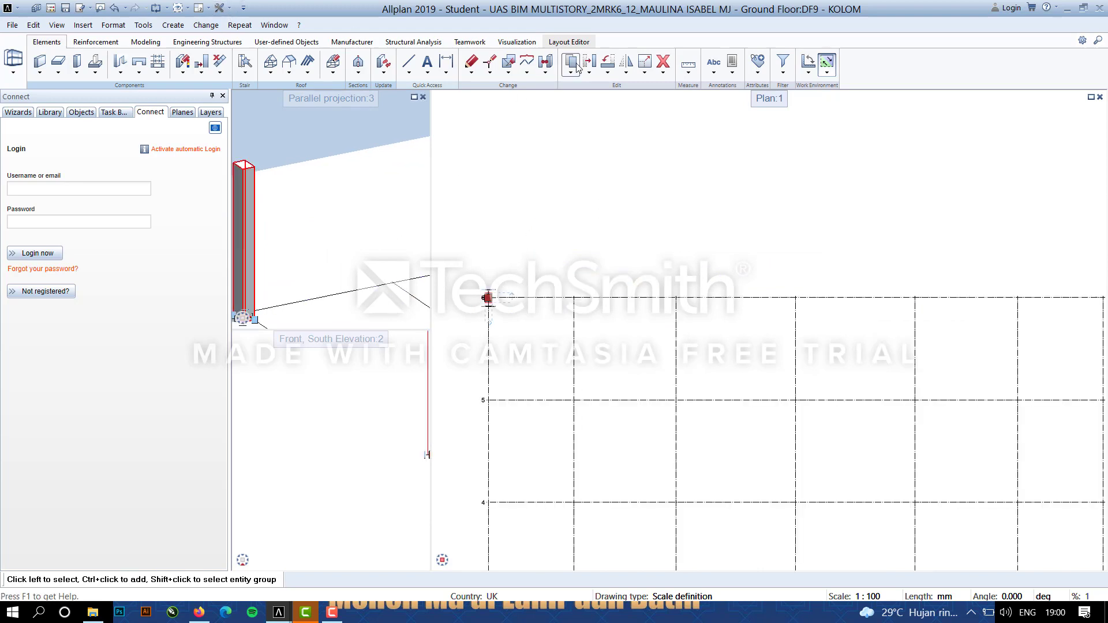
{"action": "left_click", "coordinate": [571, 62]}
{"action": "scroll", "coordinate": [485, 299], "scroll_direction": "up", "scroll_amount": 3}
{"action": "left_click", "coordinate": [492, 294]}
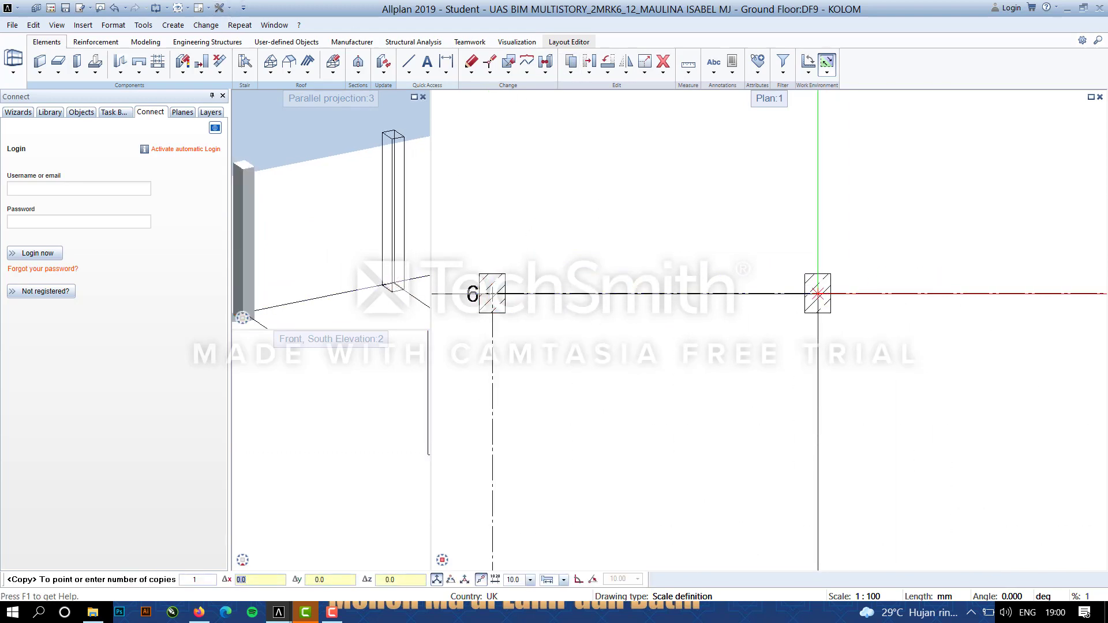
{"action": "left_click", "coordinate": [818, 293]}
Copy the column from B6 to grid intersection C6 and end the copying.
{"action": "left_click", "coordinate": [817, 293]}
{"action": "left_click", "coordinate": [817, 294]}
{"action": "scroll", "coordinate": [944, 425], "scroll_direction": "down", "scroll_amount": 6}
{"action": "scroll", "coordinate": [1033, 394], "scroll_direction": "up", "scroll_amount": 5}
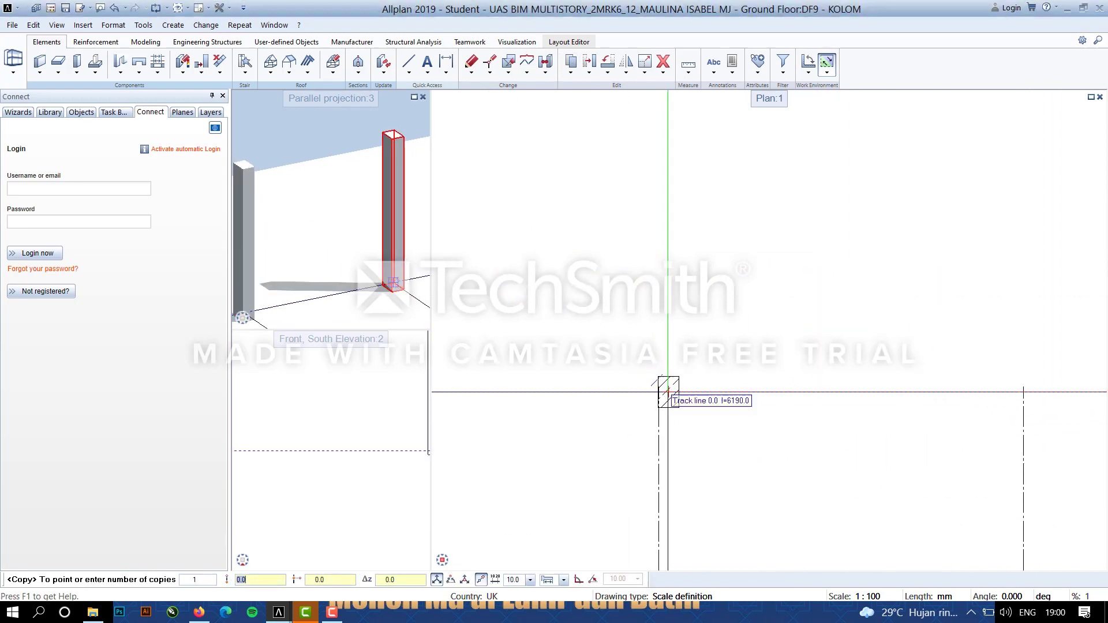
{"action": "left_click", "coordinate": [658, 393]}
{"action": "key", "text": "Escape"}
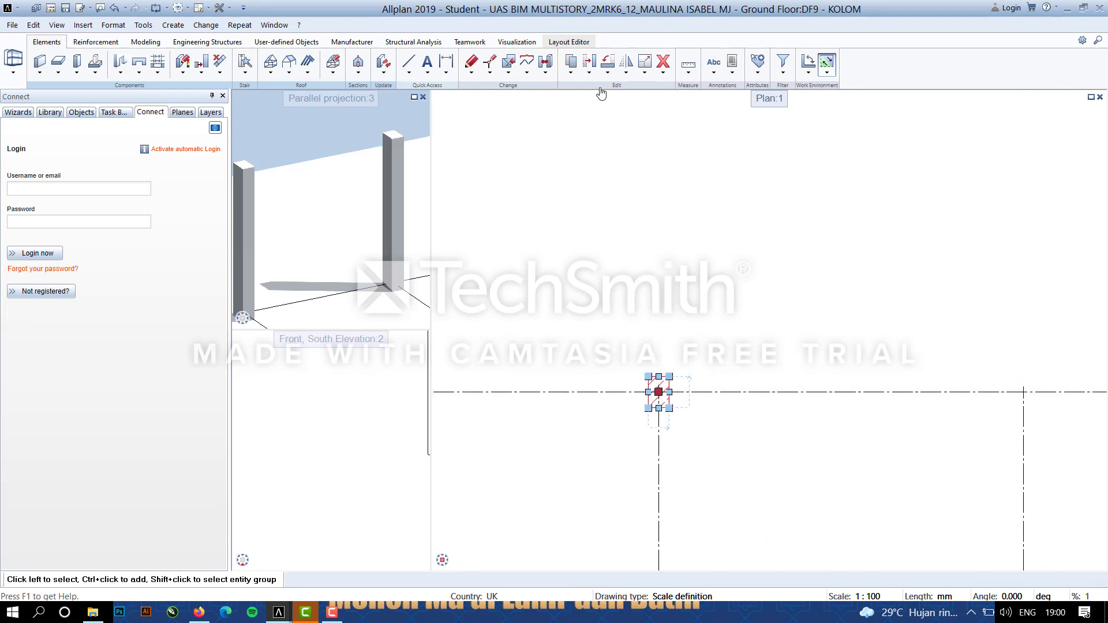
Copy the A6 and B6 columns together to grid intersections F6 and G6, using the A6 intersection as the base point.
{"action": "scroll", "coordinate": [664, 364], "scroll_direction": "down", "scroll_amount": 6}
{"action": "middle_click_drag", "start_coordinate": [691, 362], "coordinate": [599, 360]}
{"action": "middle_click_drag", "start_coordinate": [512, 365], "coordinate": [648, 342]}
{"action": "scroll", "coordinate": [372, 261], "scroll_direction": "down", "scroll_amount": 4}
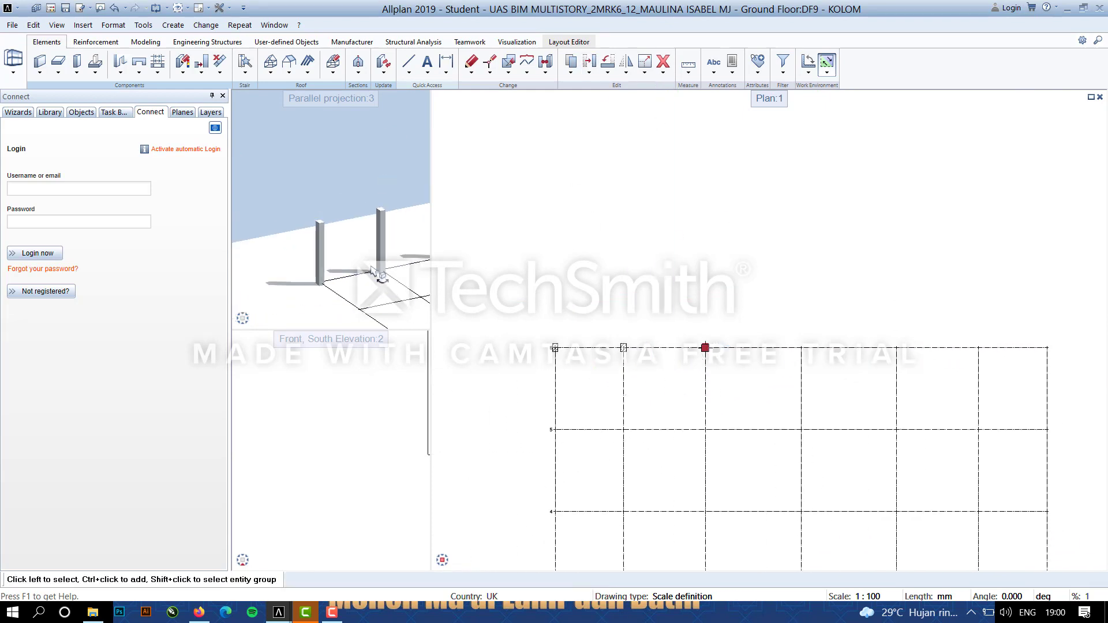
{"action": "left_click", "coordinate": [623, 349]}
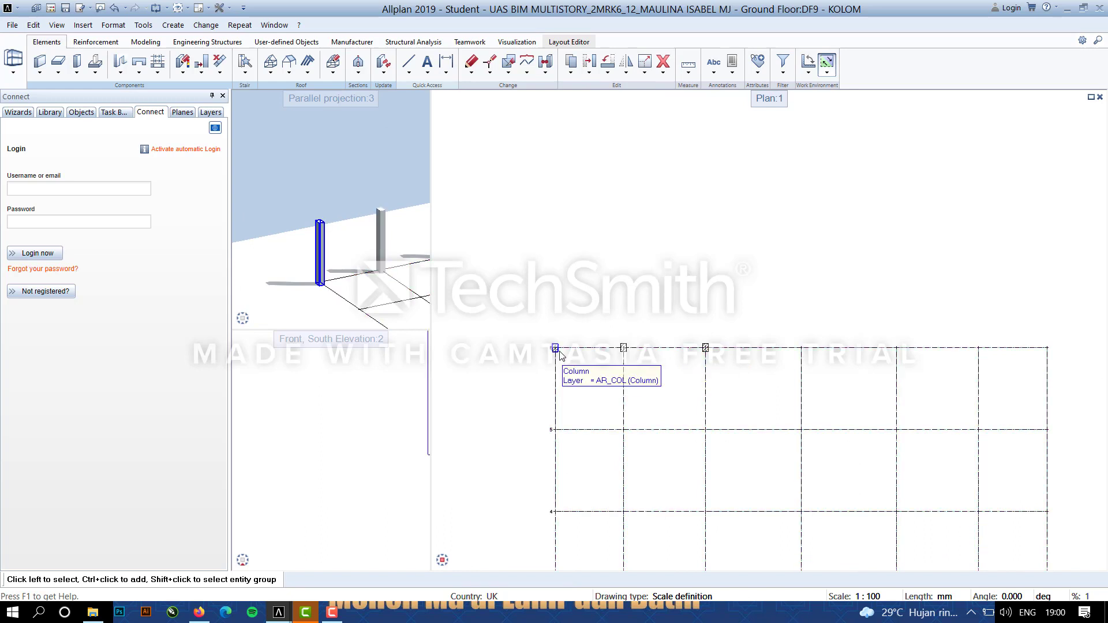
{"action": "left_click", "coordinate": [555, 348]}
{"action": "left_click", "coordinate": [626, 354], "text": "ctrl"}
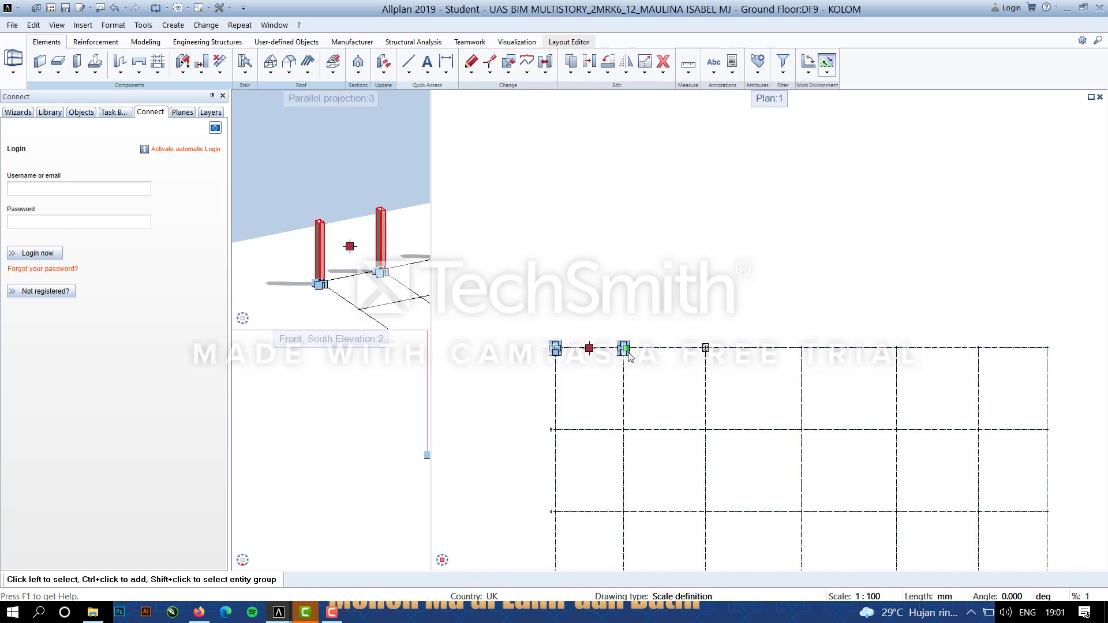
{"action": "left_click", "coordinate": [569, 65]}
{"action": "scroll", "coordinate": [555, 348], "scroll_direction": "up", "scroll_amount": 7}
{"action": "left_click", "coordinate": [555, 348]}
{"action": "scroll", "coordinate": [929, 368], "scroll_direction": "down", "scroll_amount": 8}
{"action": "middle_click_drag", "start_coordinate": [1040, 421], "coordinate": [495, 418]}
{"action": "scroll", "coordinate": [678, 362], "scroll_direction": "up", "scroll_amount": 5}
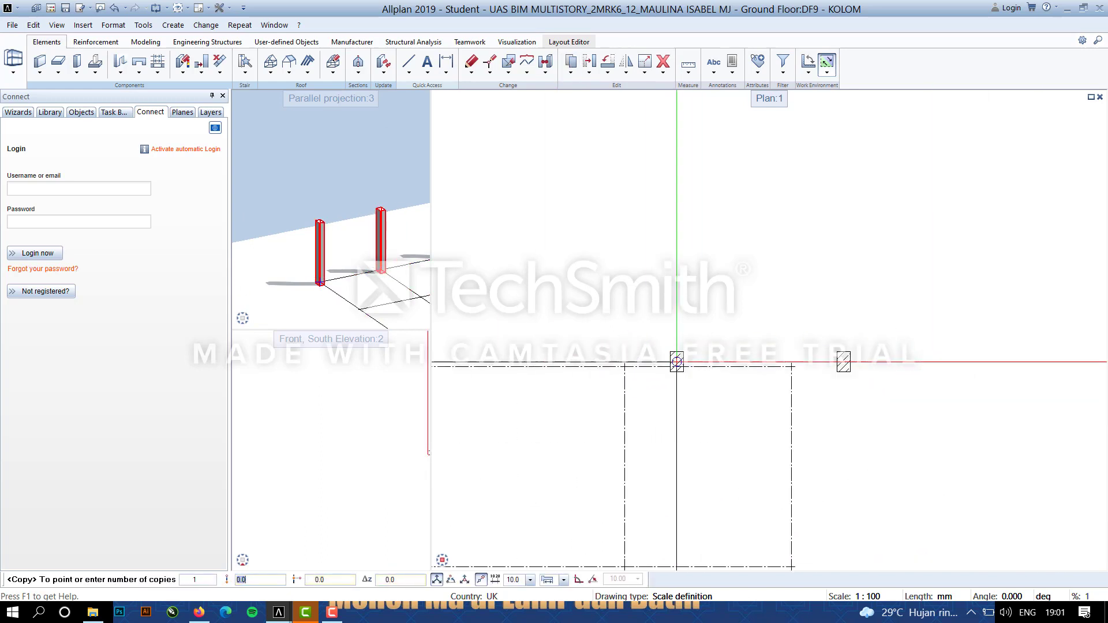
{"action": "scroll", "coordinate": [676, 362], "scroll_direction": "up", "scroll_amount": 1}
{"action": "scroll", "coordinate": [612, 370], "scroll_direction": "up", "scroll_amount": 7}
{"action": "left_click", "coordinate": [604, 354]}
{"action": "scroll", "coordinate": [730, 419], "scroll_direction": "down", "scroll_amount": 10}
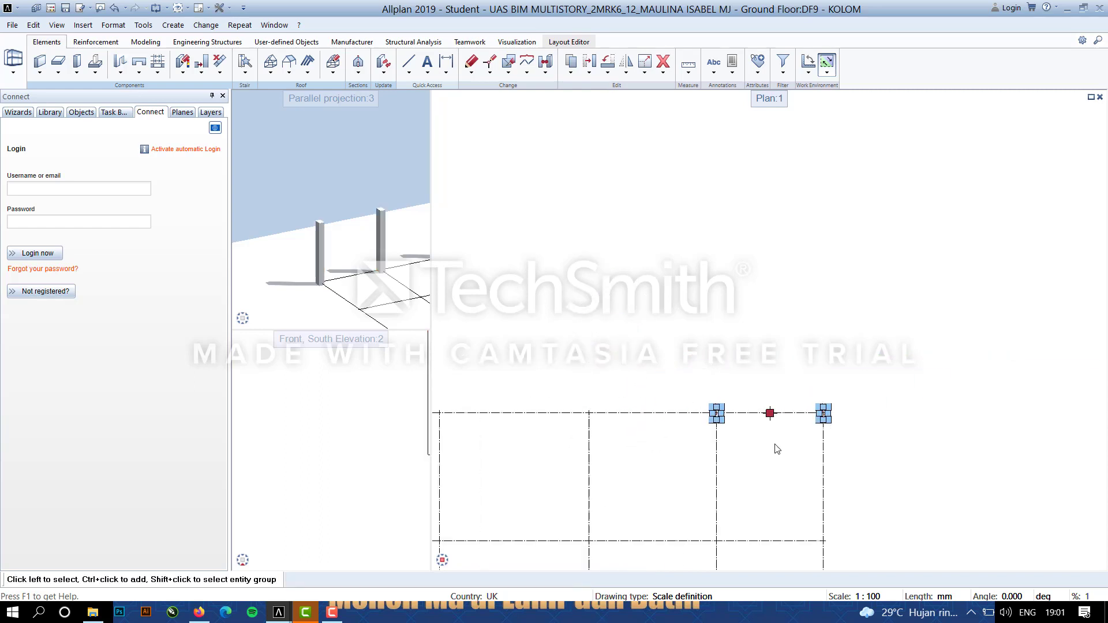
Copy the C6 column to grid intersection D6.
{"action": "middle_click_drag", "start_coordinate": [611, 458], "coordinate": [943, 436]}
{"action": "left_click", "coordinate": [622, 394]}
{"action": "left_click", "coordinate": [589, 65]}
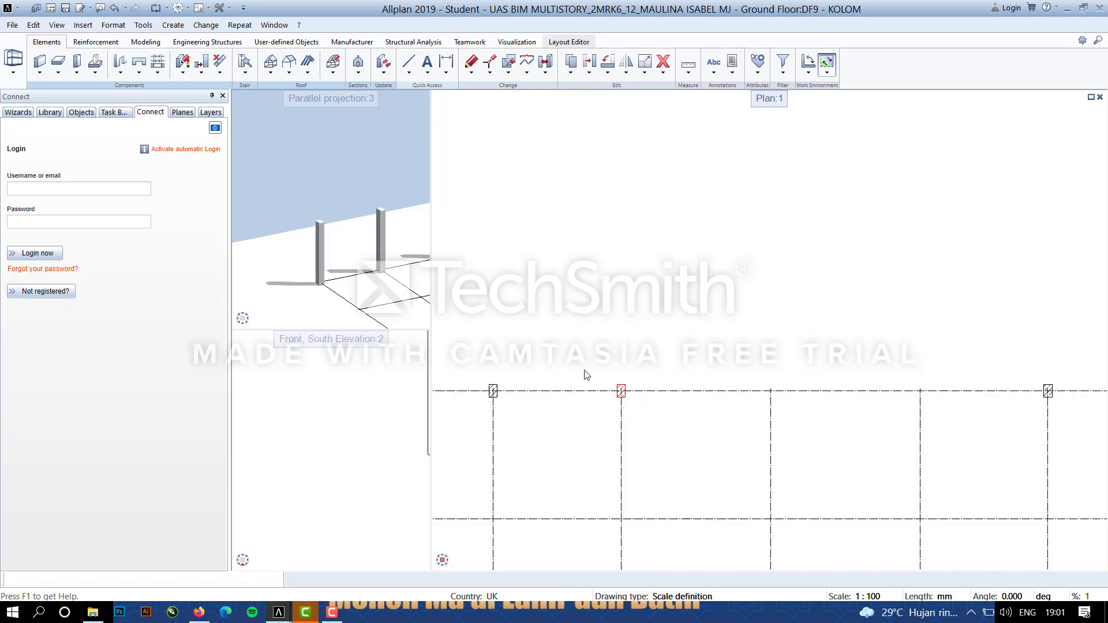
{"action": "scroll", "coordinate": [620, 390], "scroll_direction": "up", "scroll_amount": 7}
{"action": "left_click", "coordinate": [620, 390]}
{"action": "scroll", "coordinate": [1037, 426], "scroll_direction": "down", "scroll_amount": 7}
{"action": "middle_click_drag", "start_coordinate": [1047, 461], "coordinate": [663, 444]}
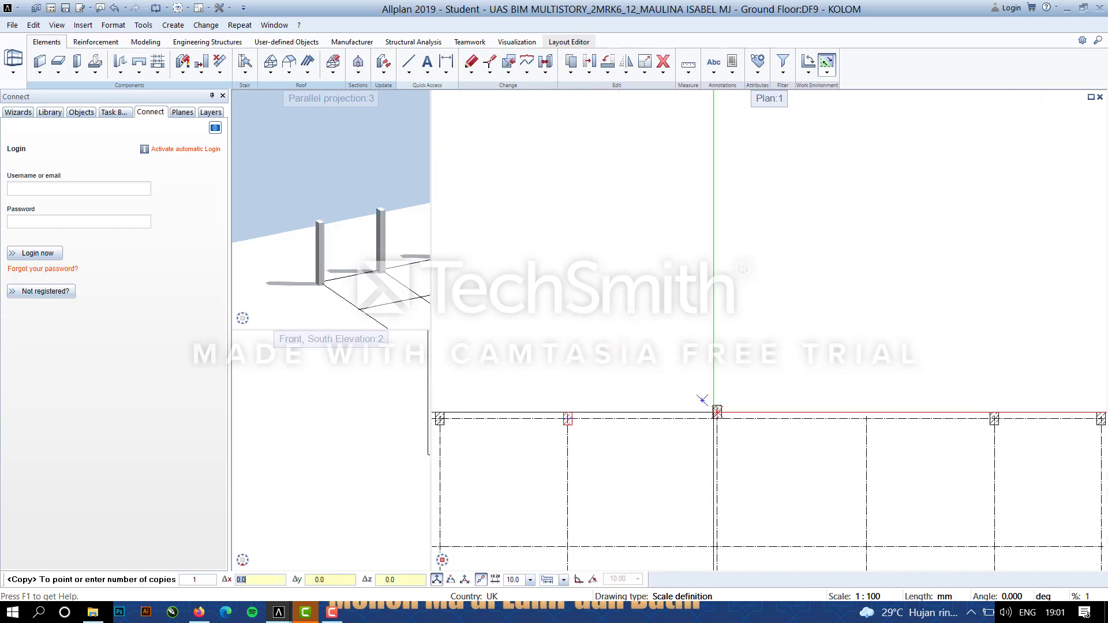
{"action": "scroll", "coordinate": [714, 411], "scroll_direction": "up", "scroll_amount": 7}
{"action": "left_click", "coordinate": [726, 449]}
Copy the D6 column to grid intersection E6, completing the row of columns on axis 6.
{"action": "left_click", "coordinate": [573, 64]}
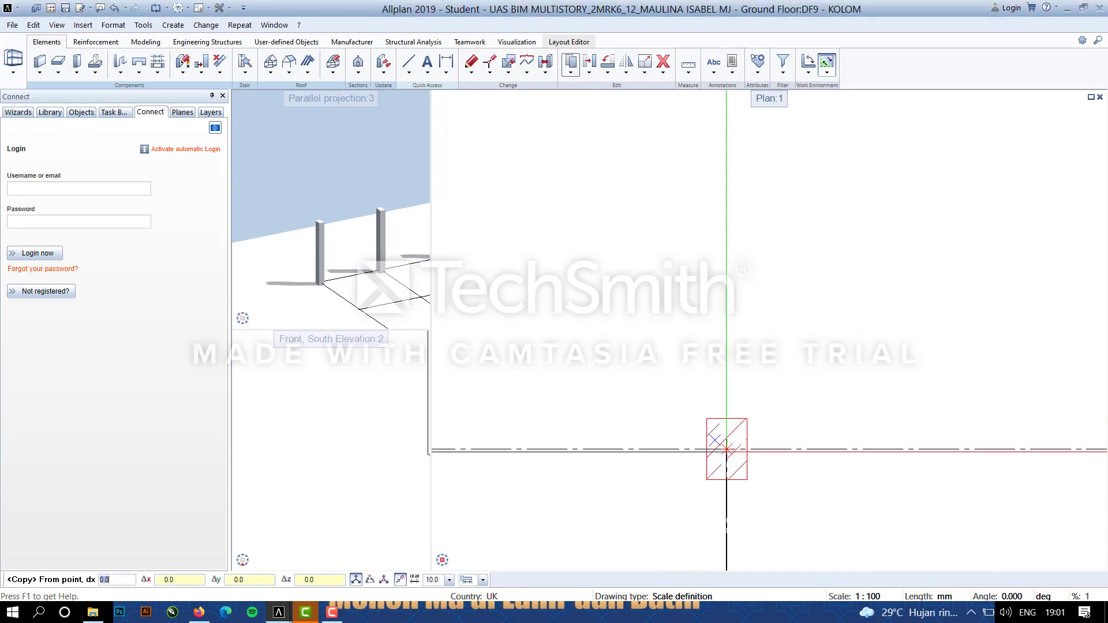
{"action": "left_click", "coordinate": [726, 449]}
{"action": "scroll", "coordinate": [998, 513], "scroll_direction": "down", "scroll_amount": 5}
{"action": "middle_click_drag", "start_coordinate": [1033, 497], "coordinate": [786, 317]}
{"action": "scroll", "coordinate": [804, 445], "scroll_direction": "up", "scroll_amount": 5}
{"action": "left_click", "coordinate": [881, 483]}
Copy all seven axis 6 columns 4 times towards axis 2, spaced by the distance from A6 to A5.
{"action": "scroll", "coordinate": [773, 421], "scroll_direction": "down", "scroll_amount": 5}
{"action": "left_click_drag", "start_coordinate": [558, 250], "coordinate": [692, 281]}
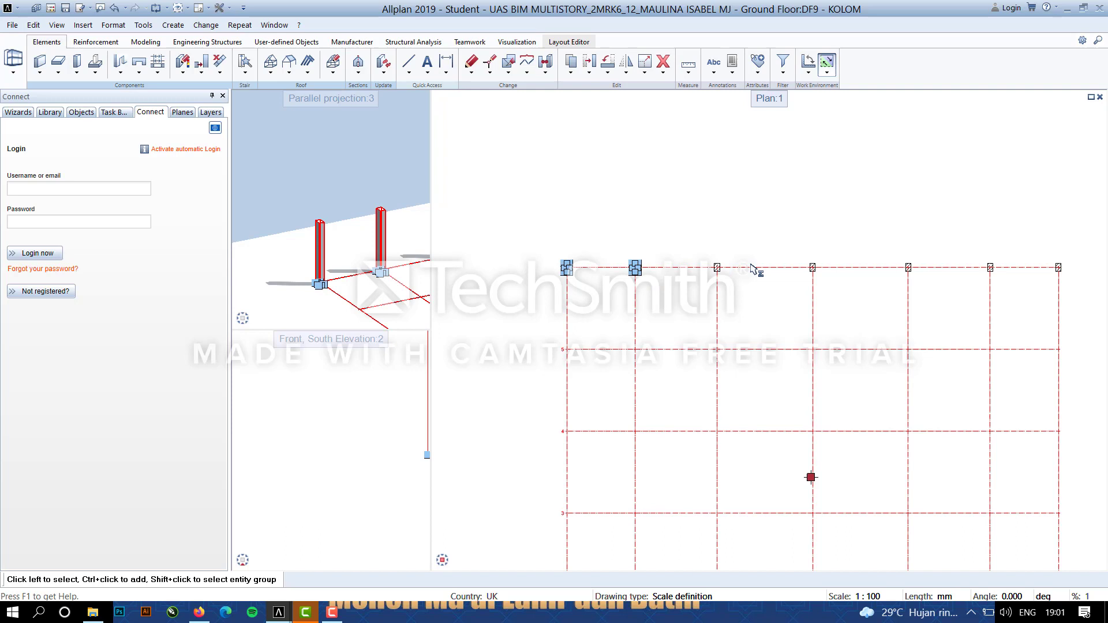
{"action": "left_click", "coordinate": [718, 268]}
{"action": "left_click", "coordinate": [813, 268]}
{"action": "left_click", "coordinate": [909, 268]}
{"action": "left_click", "coordinate": [990, 268]}
{"action": "left_click", "coordinate": [1057, 270]}
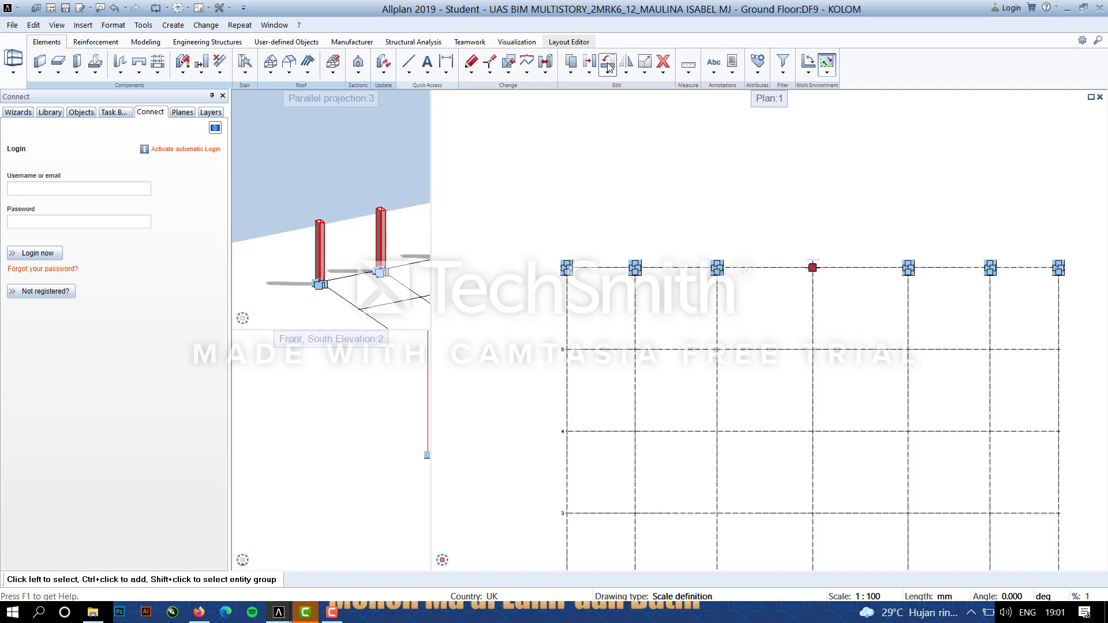
{"action": "left_click", "coordinate": [568, 64]}
{"action": "scroll", "coordinate": [566, 270], "scroll_direction": "up", "scroll_amount": 5}
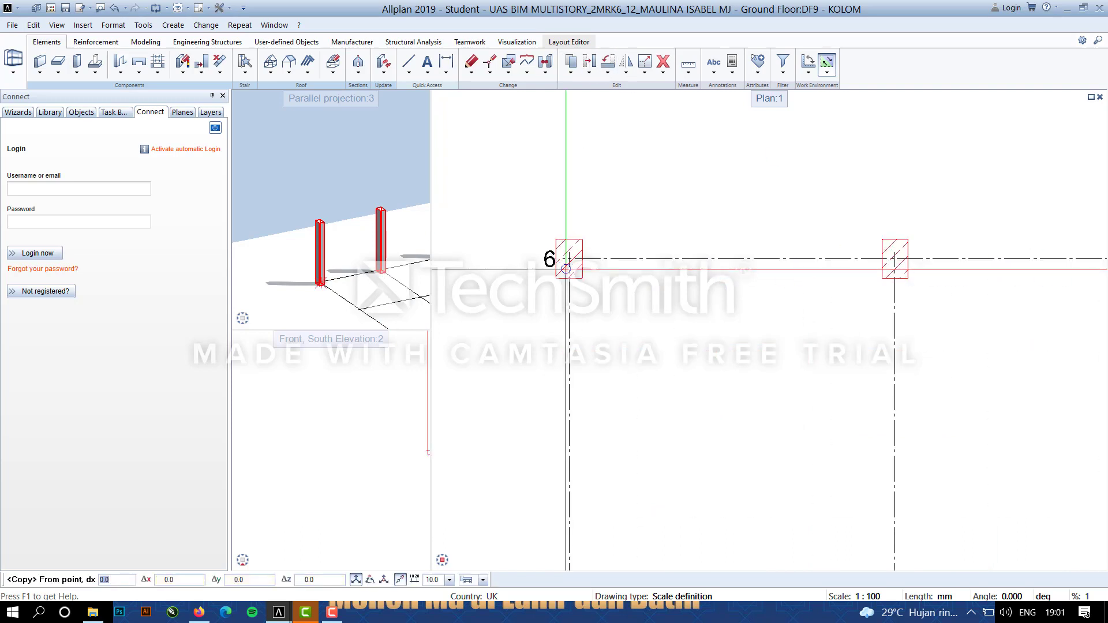
{"action": "left_click", "coordinate": [569, 258]}
{"action": "scroll", "coordinate": [567, 443], "scroll_direction": "down", "scroll_amount": 5}
{"action": "left_click", "coordinate": [186, 580]}
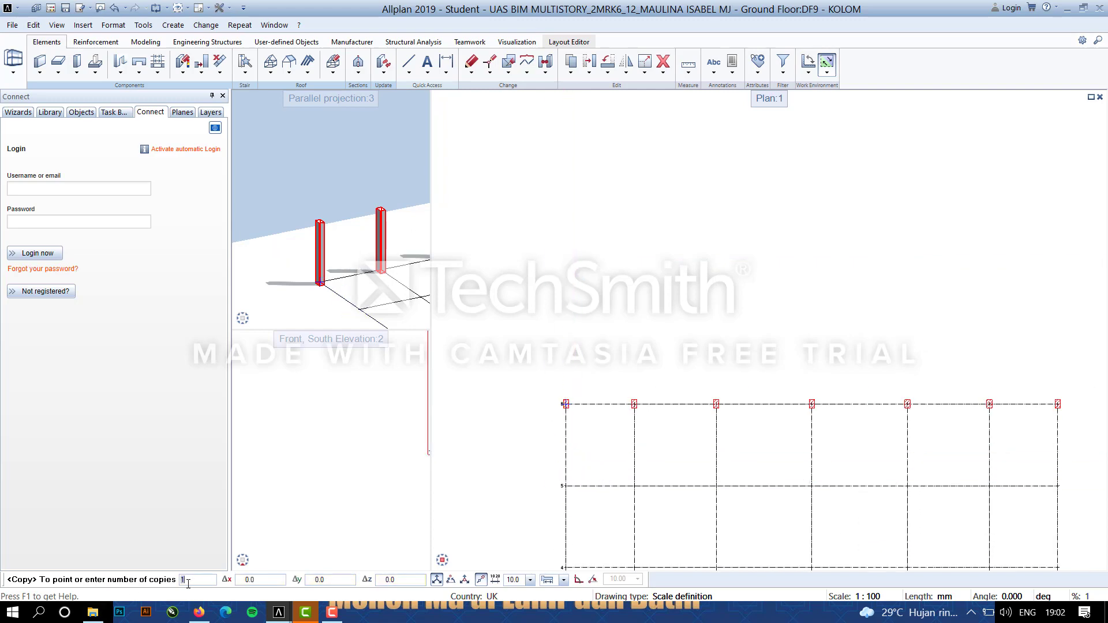
{"action": "type", "text": "4"}
{"action": "scroll", "coordinate": [568, 467], "scroll_direction": "up", "scroll_amount": 5}
{"action": "middle_click_drag", "start_coordinate": [581, 533], "coordinate": [634, 396]}
{"action": "scroll", "coordinate": [634, 396], "scroll_direction": "up", "scroll_amount": 6}
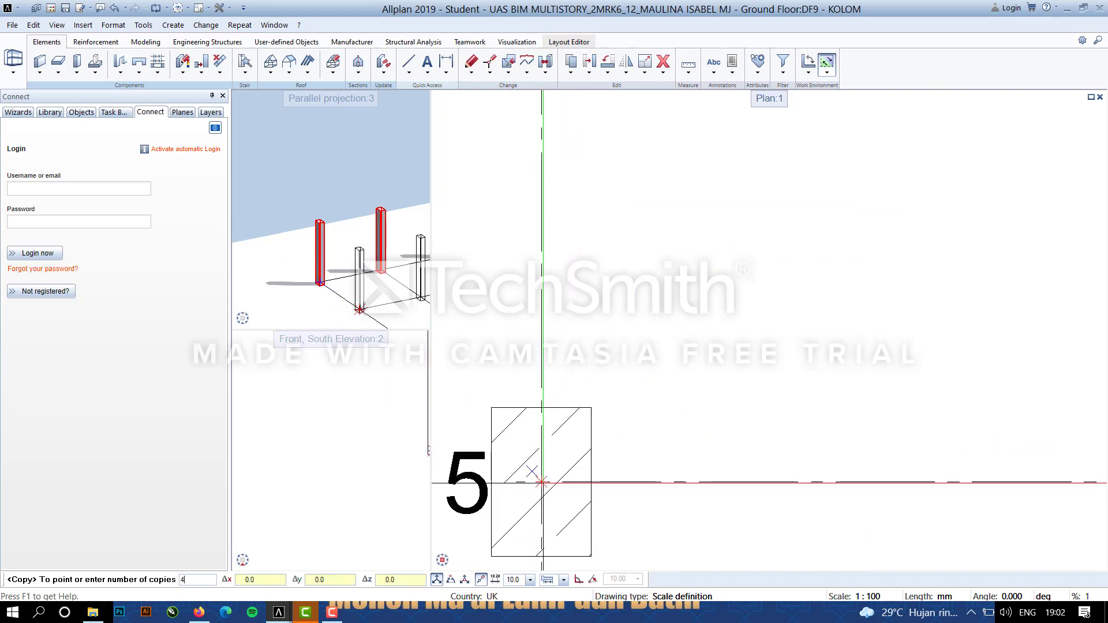
{"action": "left_click", "coordinate": [542, 482]}
Open PONDASI TELAPAK, KOLOM PEDESTAL, SLOOF and PELAT in the background, keeping ground floor file 9 KOLOM current.
{"action": "scroll", "coordinate": [672, 390], "scroll_direction": "down", "scroll_amount": 7}
{"action": "scroll", "coordinate": [707, 315], "scroll_direction": "down", "scroll_amount": 8}
{"action": "middle_click_drag", "start_coordinate": [838, 459], "coordinate": [583, 336]}
{"action": "scroll", "coordinate": [571, 398], "scroll_direction": "up", "scroll_amount": 2}
{"action": "middle_click_drag", "start_coordinate": [548, 406], "coordinate": [627, 406]}
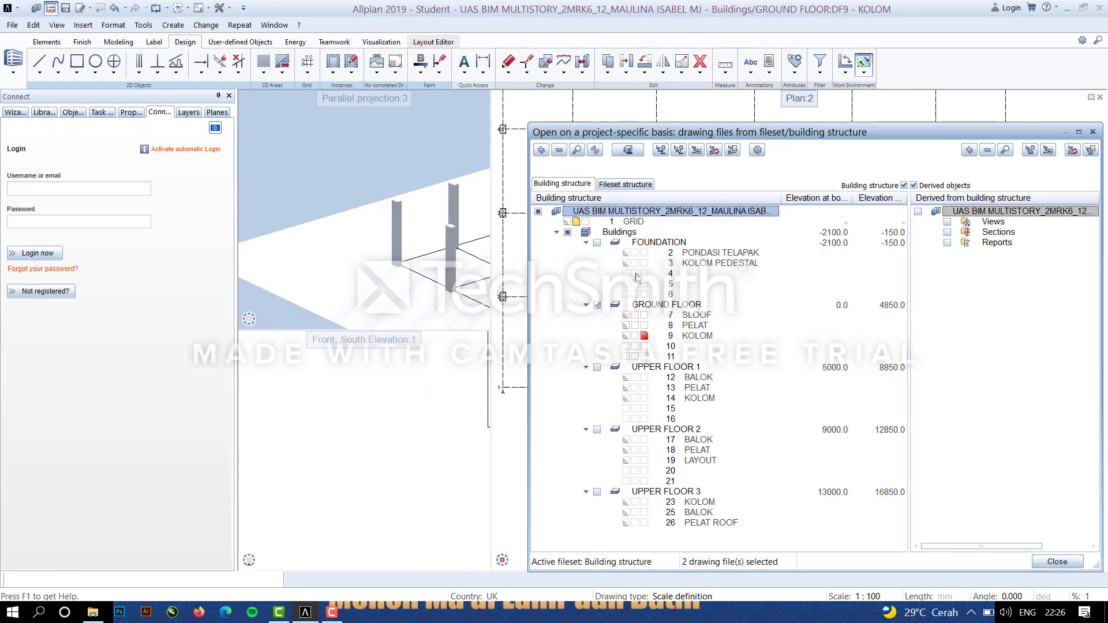
{"action": "left_click", "coordinate": [637, 262]}
{"action": "left_click", "coordinate": [696, 325]}
{"action": "left_click", "coordinate": [636, 325]}
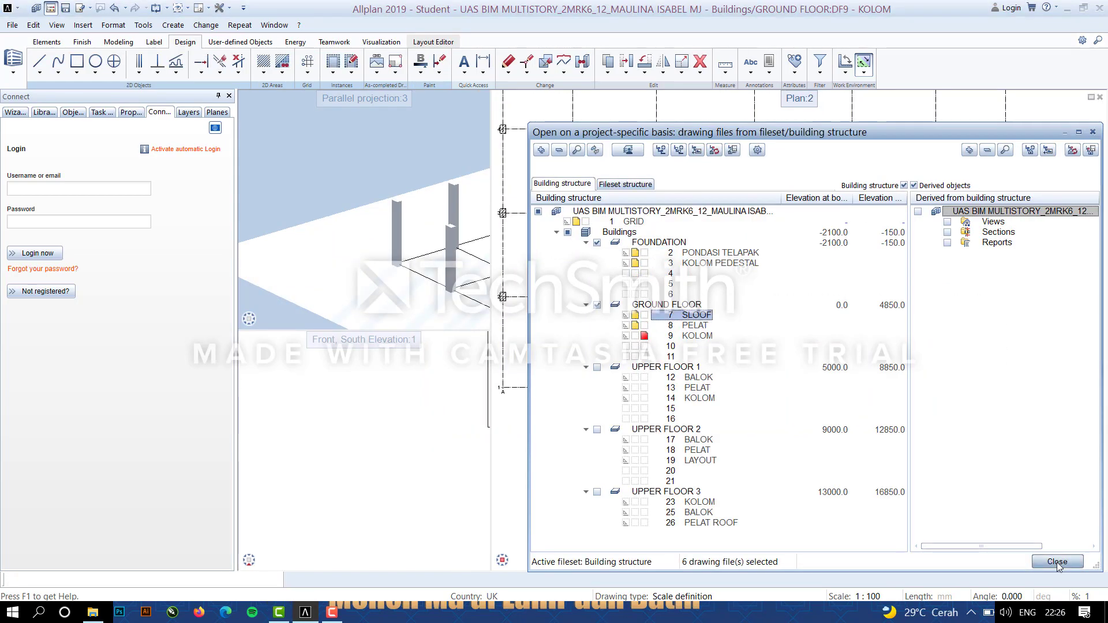
{"action": "left_click", "coordinate": [1057, 562]}
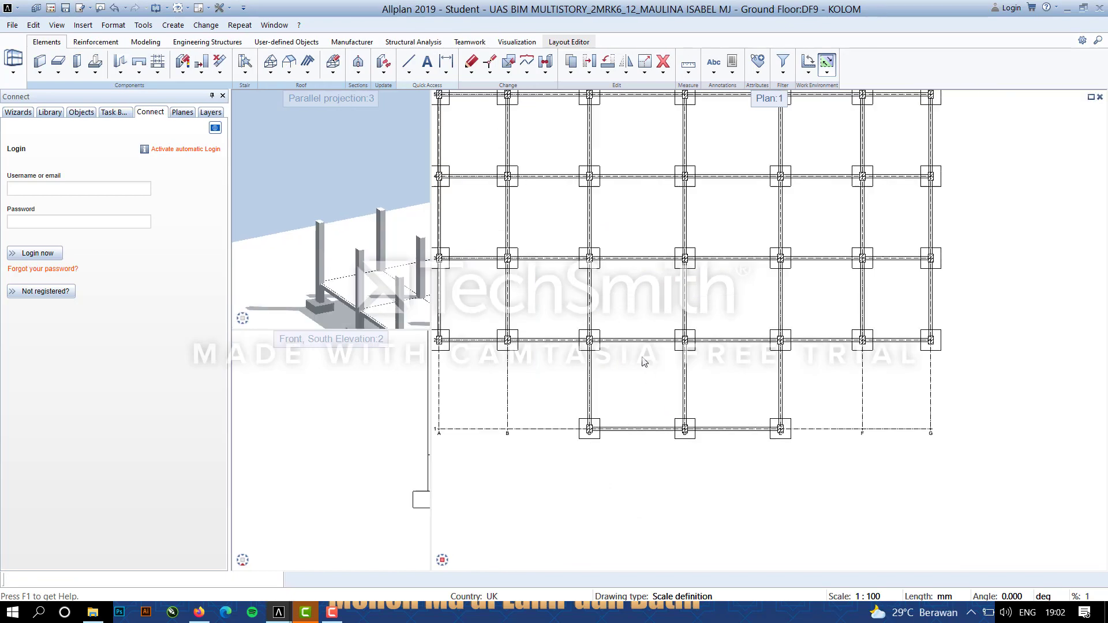
Copy the three columns at C2, D2 and E2 to axis 1, placing them at C1, D1 and E1.
{"action": "scroll", "coordinate": [643, 359], "scroll_direction": "down", "scroll_amount": 4}
{"action": "scroll", "coordinate": [372, 274], "scroll_direction": "down", "scroll_amount": 4}
{"action": "middle_click_drag", "start_coordinate": [381, 274], "coordinate": [323, 237]}
{"action": "scroll", "coordinate": [329, 263], "scroll_direction": "up", "scroll_amount": 2}
{"action": "scroll", "coordinate": [622, 378], "scroll_direction": "up", "scroll_amount": 6}
{"action": "scroll", "coordinate": [323, 269], "scroll_direction": "up", "scroll_amount": 3}
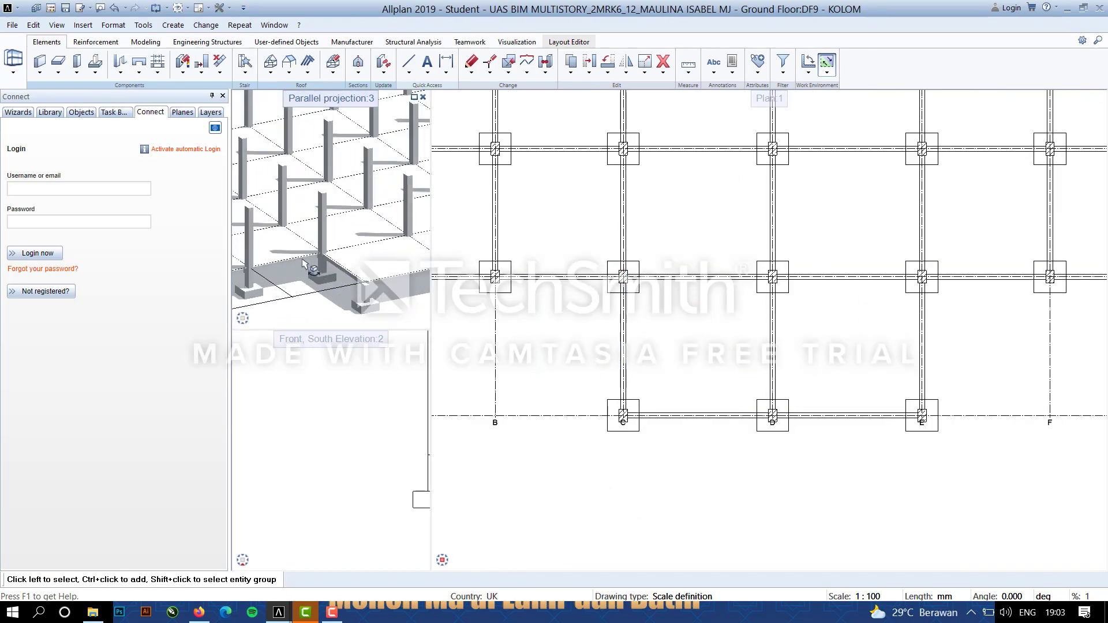
{"action": "scroll", "coordinate": [358, 283], "scroll_direction": "down", "scroll_amount": 2}
{"action": "left_click", "coordinate": [626, 282]}
{"action": "left_click", "coordinate": [773, 279], "text": "ctrl"}
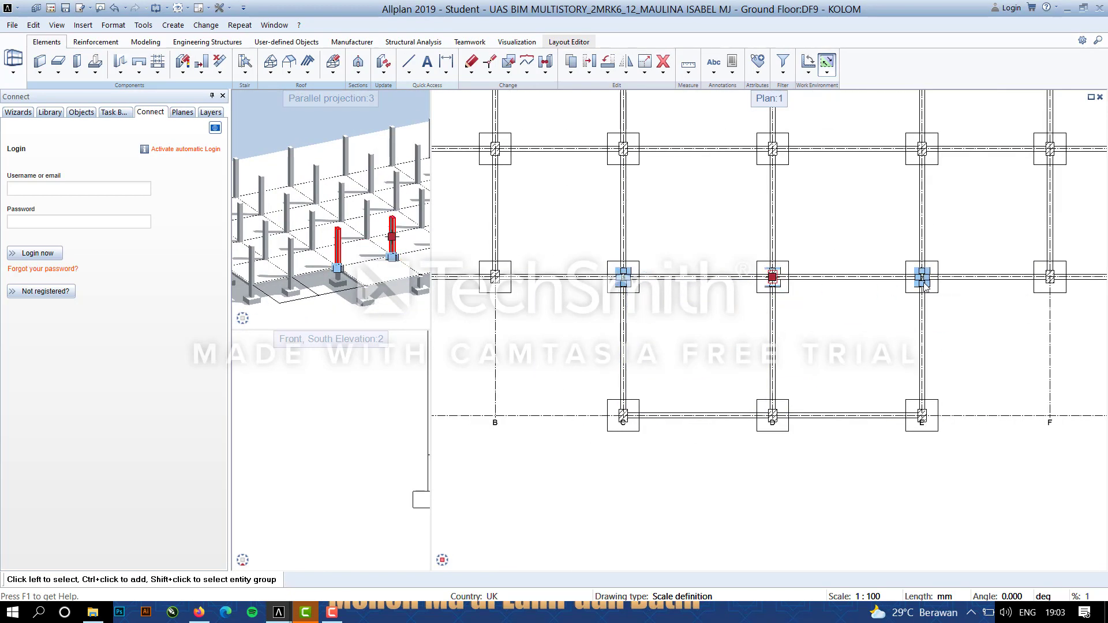
{"action": "left_click", "coordinate": [569, 68]}
{"action": "scroll", "coordinate": [621, 277], "scroll_direction": "up", "scroll_amount": 6}
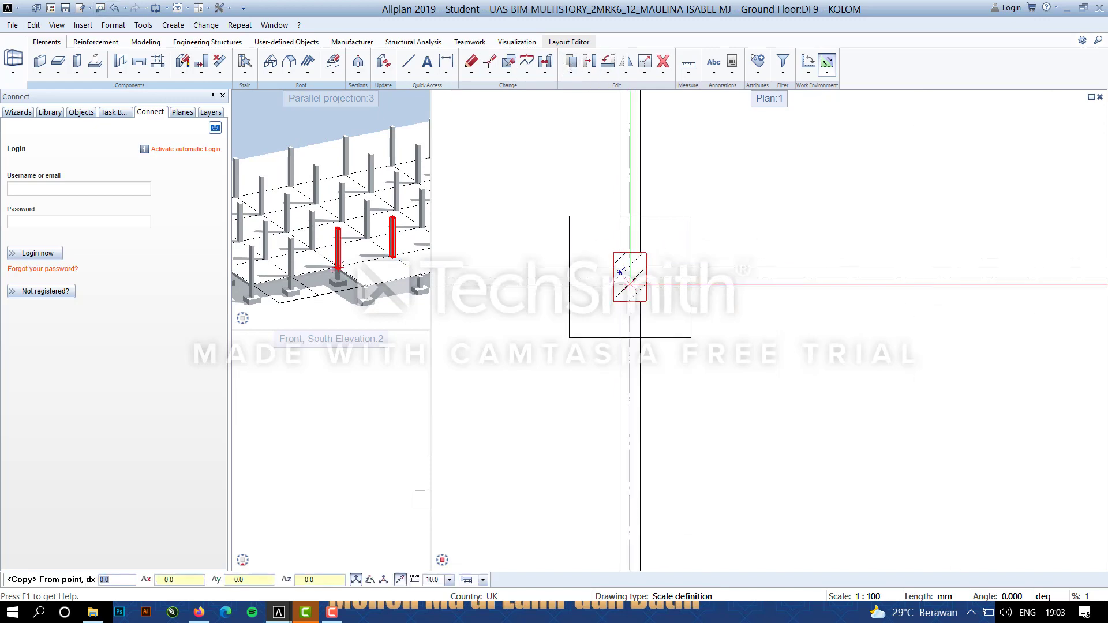
{"action": "left_click", "coordinate": [630, 277]}
{"action": "scroll", "coordinate": [643, 444], "scroll_direction": "down", "scroll_amount": 5}
{"action": "middle_click_drag", "start_coordinate": [643, 461], "coordinate": [643, 317]}
{"action": "scroll", "coordinate": [645, 424], "scroll_direction": "up", "scroll_amount": 4}
{"action": "left_click", "coordinate": [627, 398]}
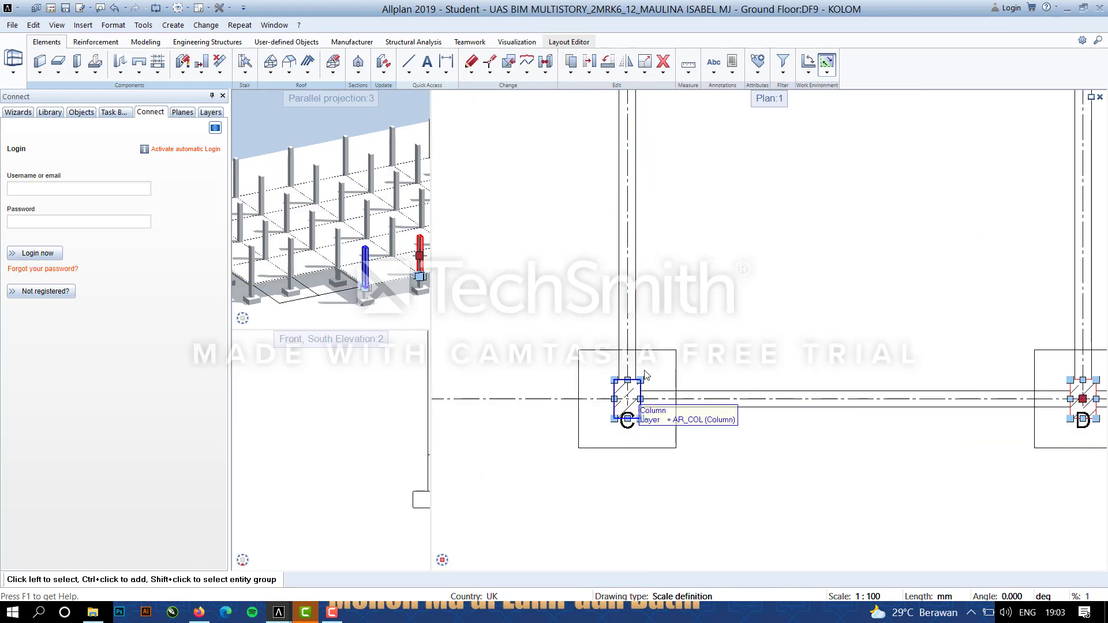
{"action": "scroll", "coordinate": [651, 361], "scroll_direction": "down", "scroll_amount": 5}
{"action": "middle_click_drag", "start_coordinate": [782, 298], "coordinate": [722, 449]}
{"action": "key", "text": "Escape"}
Make drawing file 12 BALOK of UPPER FLOOR 1 the current file.
{"action": "scroll", "coordinate": [385, 225], "scroll_direction": "down", "scroll_amount": 4}
{"action": "middle_click_drag", "start_coordinate": [385, 225], "coordinate": [334, 237]}
{"action": "middle_click_drag", "start_coordinate": [686, 232], "coordinate": [732, 268]}
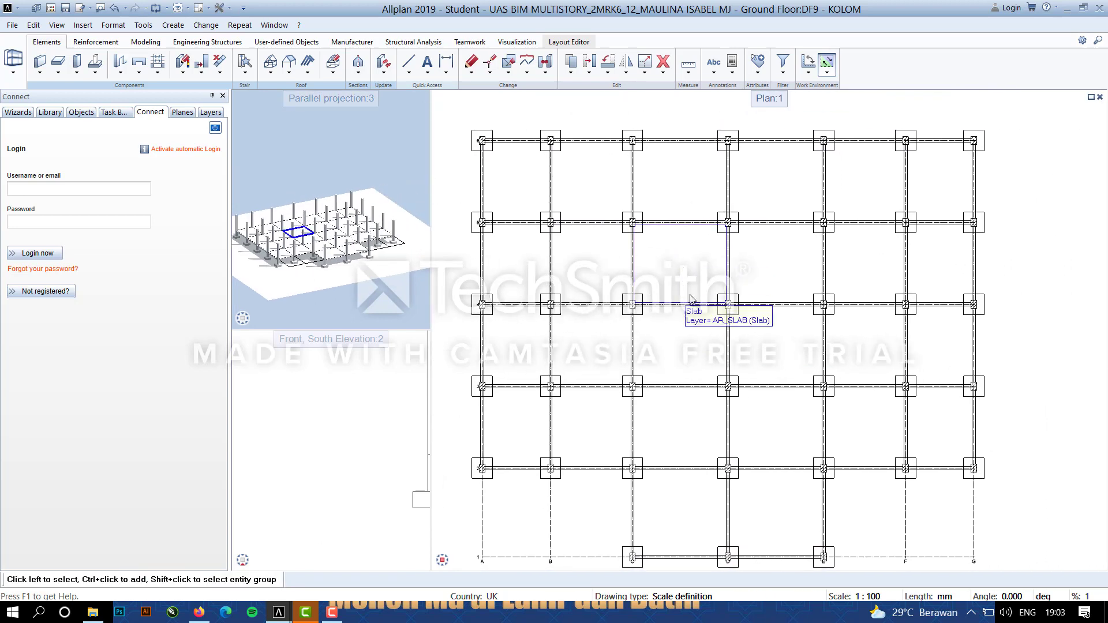
{"action": "middle_click_drag", "start_coordinate": [763, 311], "coordinate": [786, 309]}
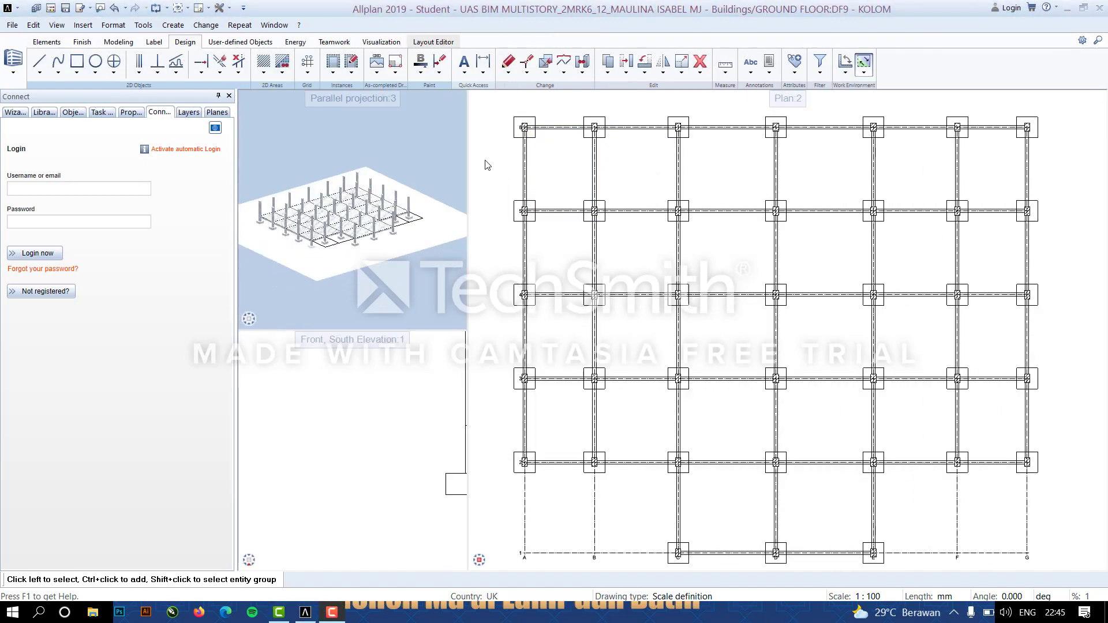
{"action": "double_click", "coordinate": [487, 165]}
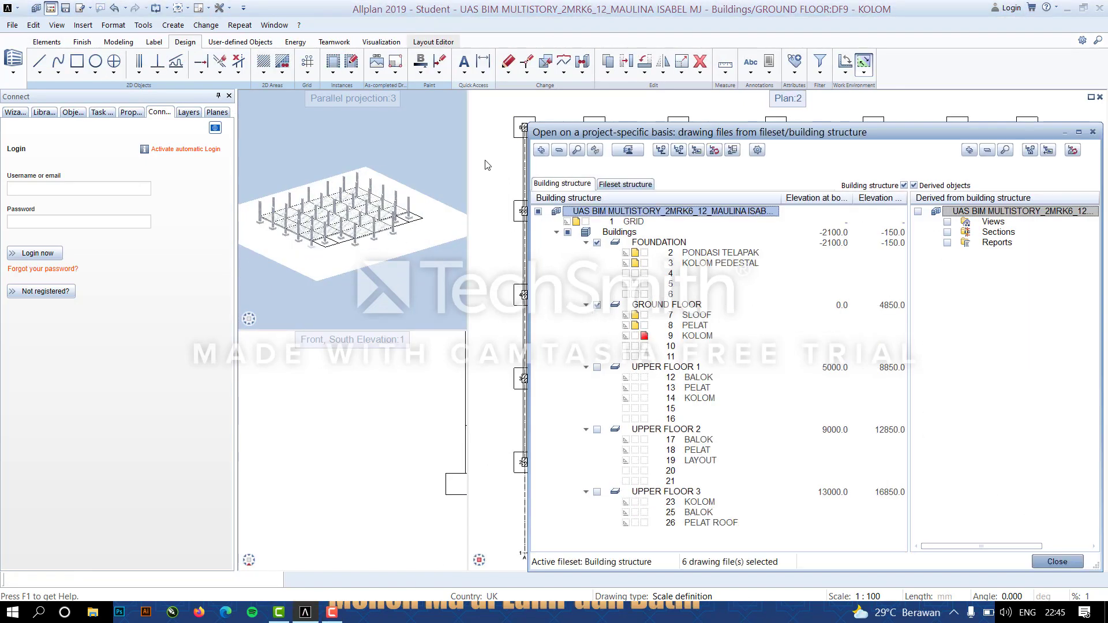
{"action": "left_click", "coordinate": [645, 378]}
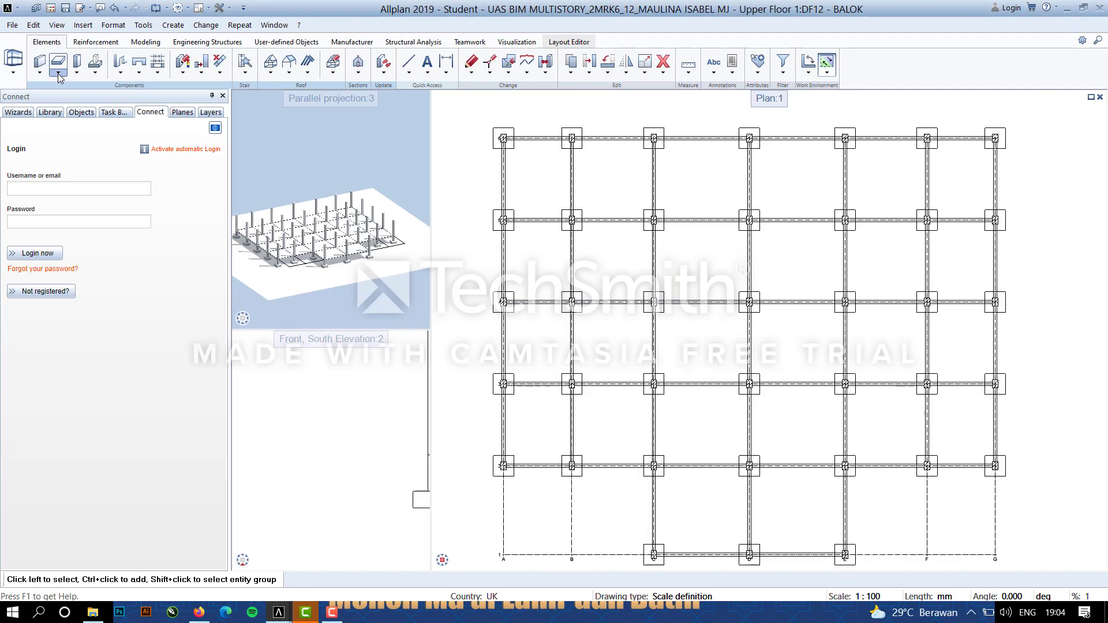
Start a downstand beam 400 mm thick, with its positioning axis centred at 200 mm from each side.
{"action": "left_click", "coordinate": [58, 72]}
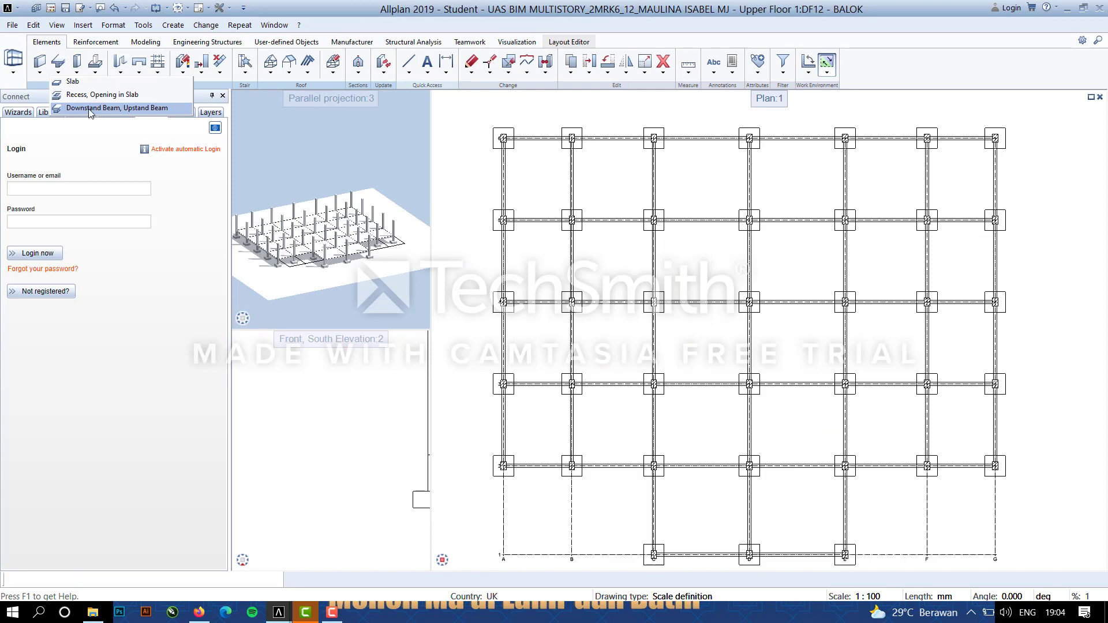
{"action": "left_click", "coordinate": [122, 106]}
{"action": "left_click", "coordinate": [977, 174]}
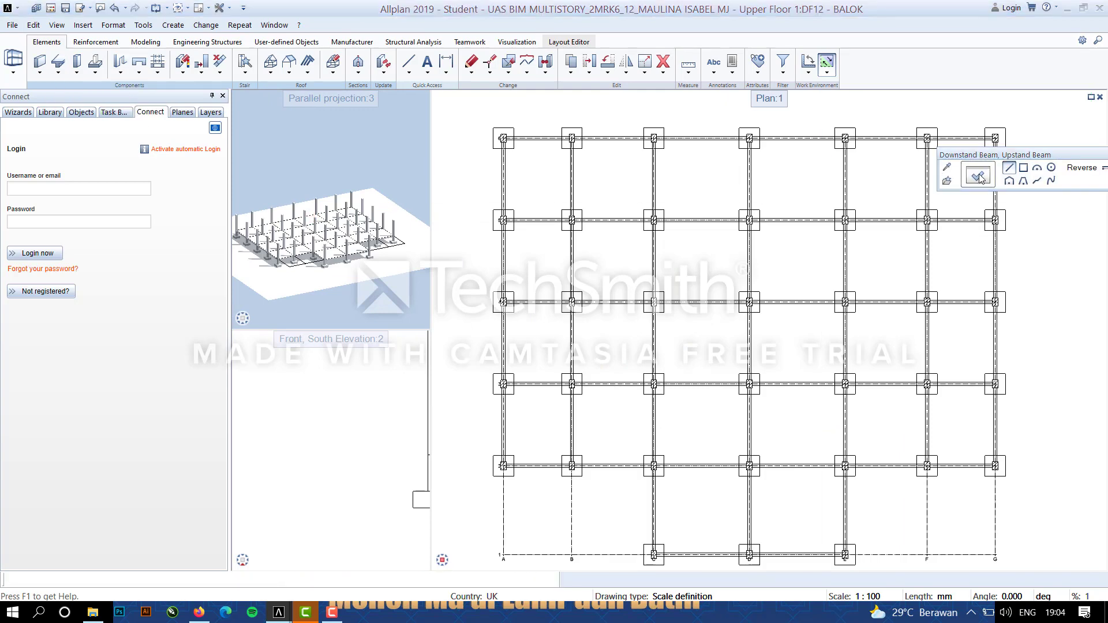
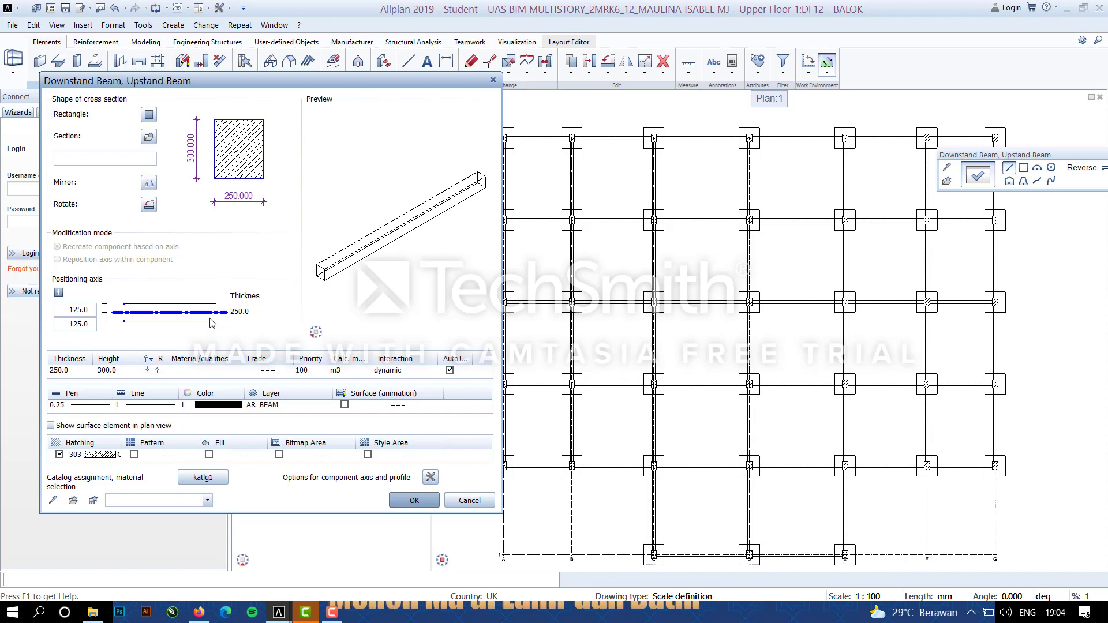
{"action": "left_click", "coordinate": [245, 312]}
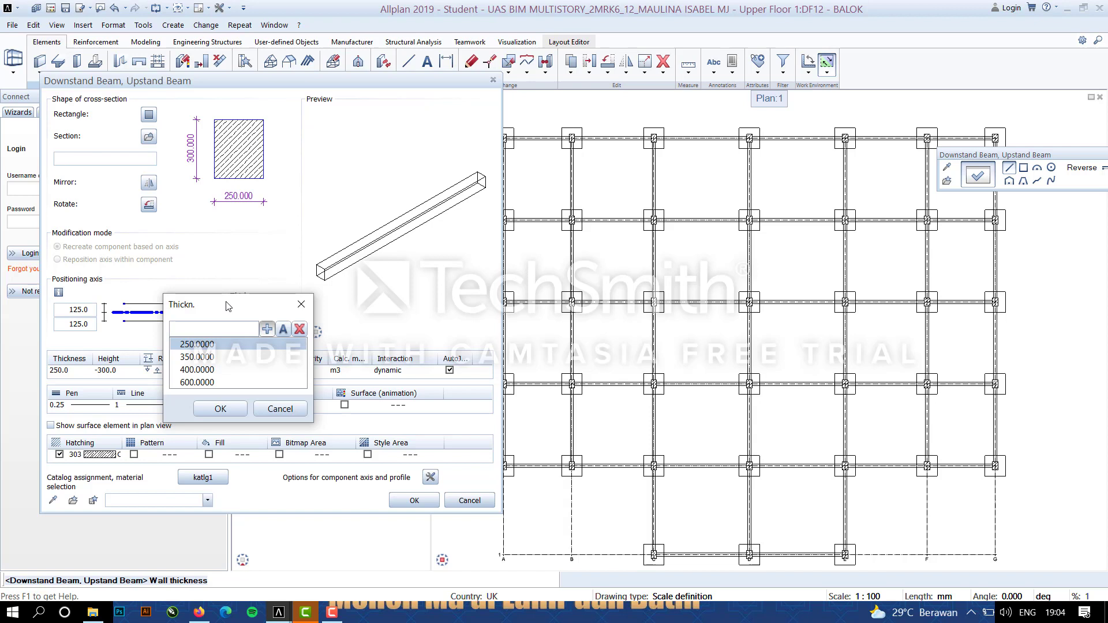
{"action": "type", "text": "400.0000"}
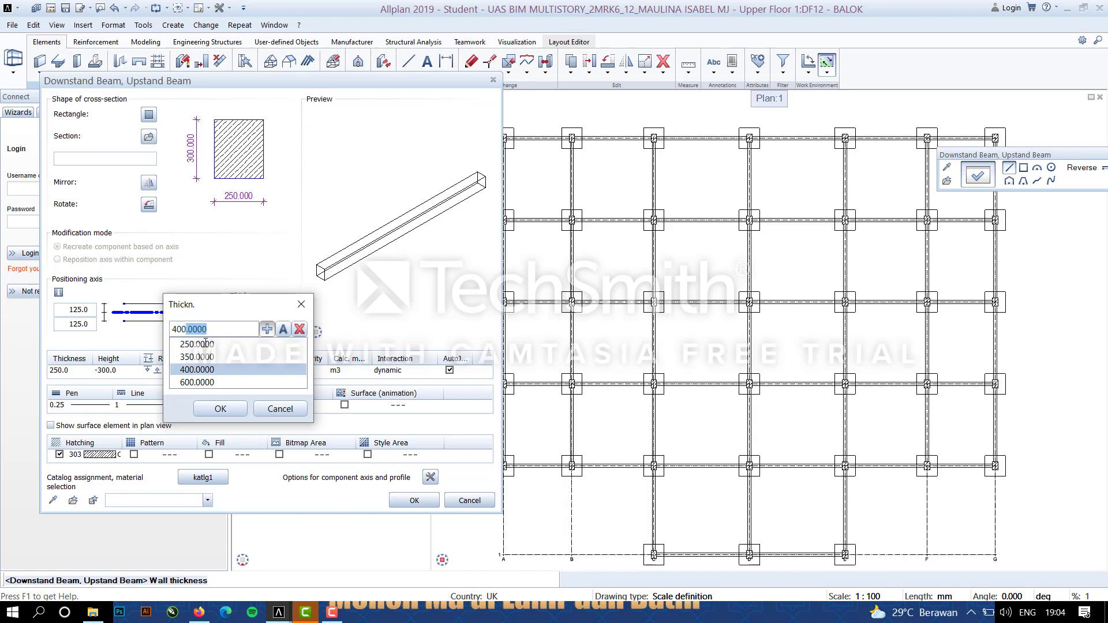
{"action": "left_click", "coordinate": [201, 370]}
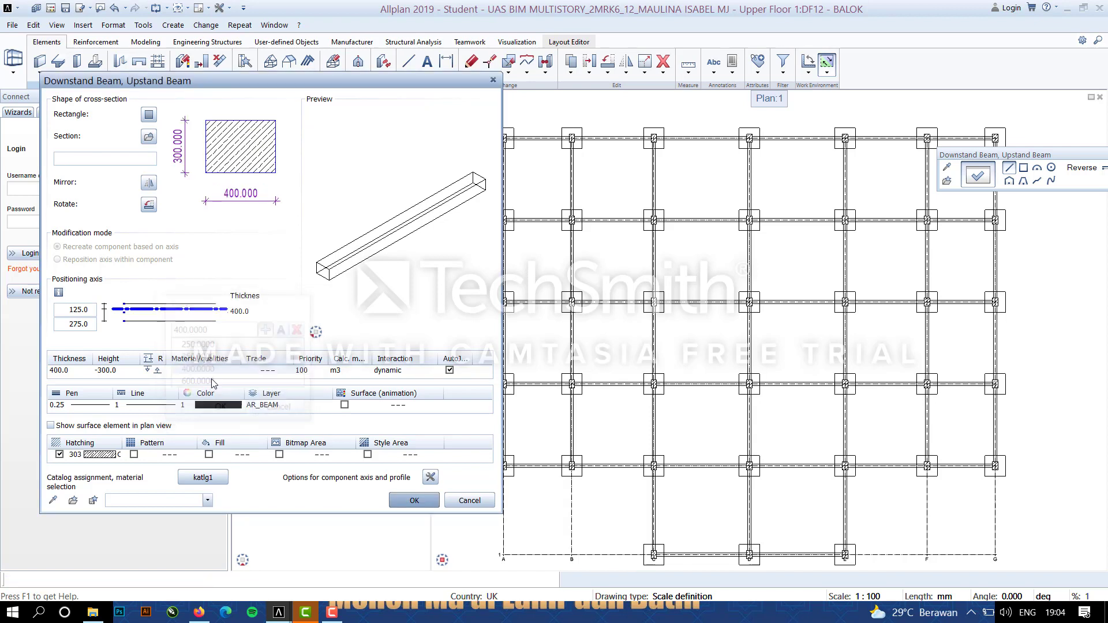
{"action": "left_click", "coordinate": [81, 309]}
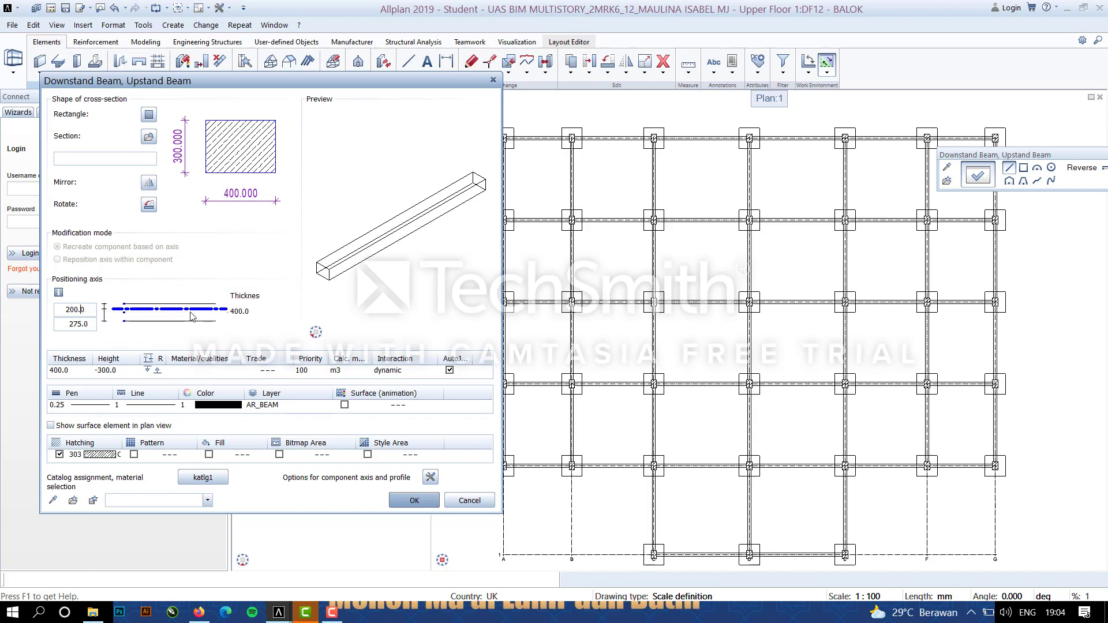
{"action": "left_click", "coordinate": [91, 325]}
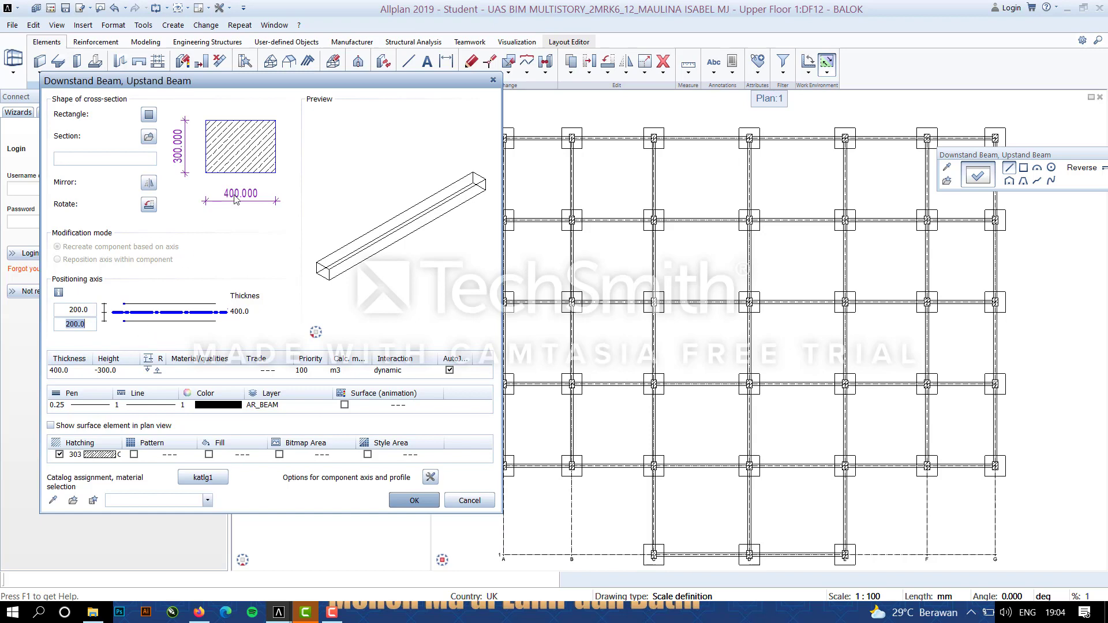
Assign the beam's top level to Bottom level 1. UF and its bottom level to Top level GF.
{"action": "left_click", "coordinate": [153, 372]}
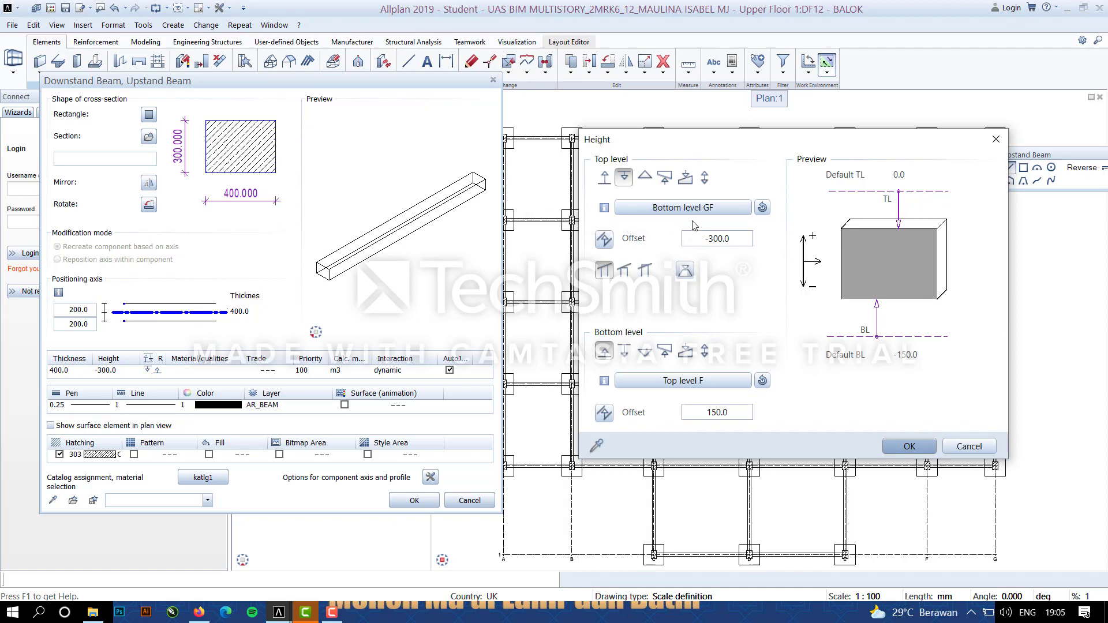
{"action": "left_click", "coordinate": [716, 201]}
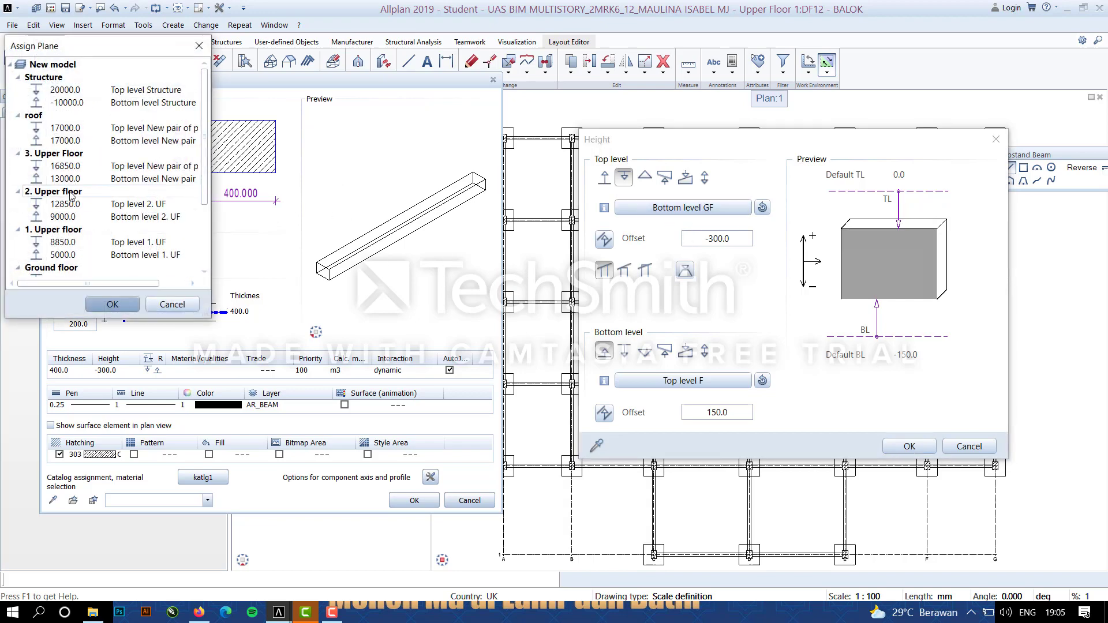
{"action": "scroll", "coordinate": [71, 195], "scroll_direction": "down", "scroll_amount": 3}
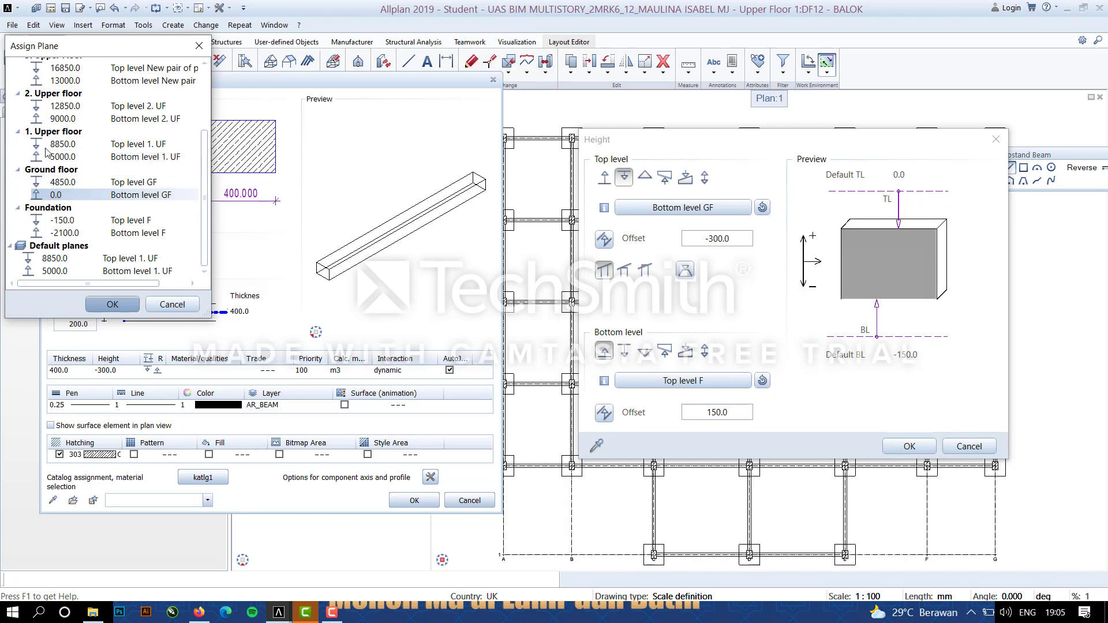
{"action": "left_click", "coordinate": [64, 156]}
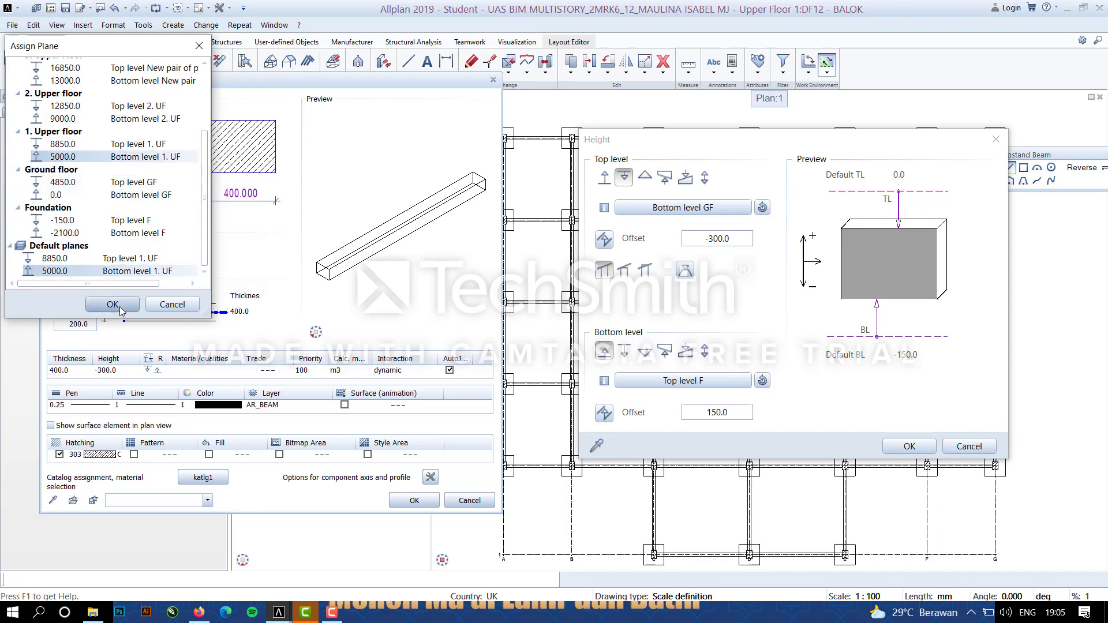
{"action": "left_click", "coordinate": [113, 304]}
{"action": "left_click", "coordinate": [682, 380]}
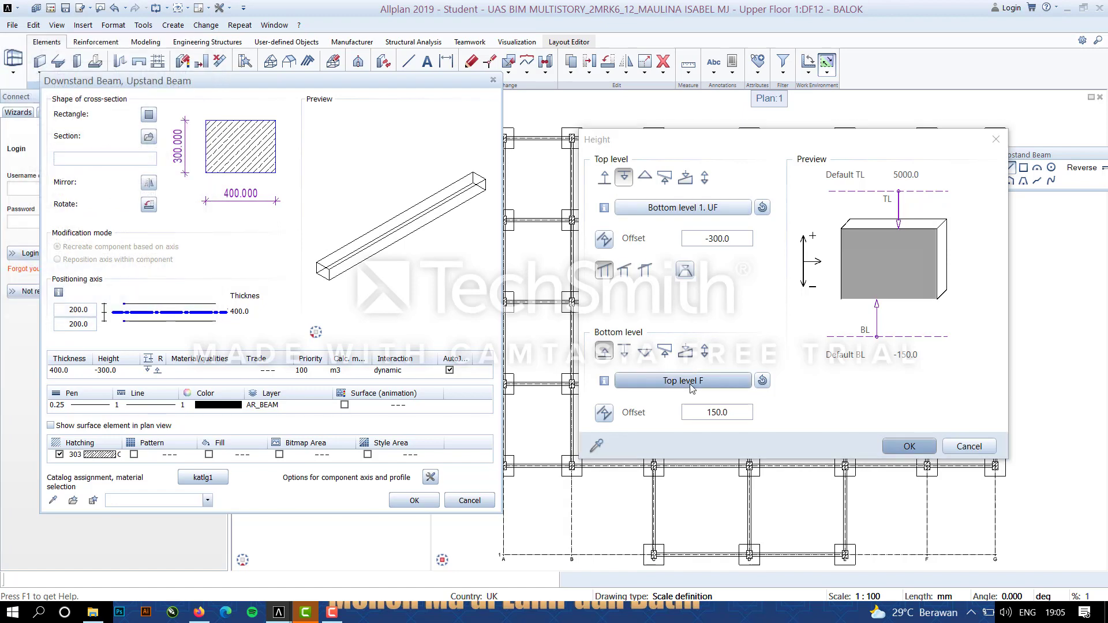
{"action": "scroll", "coordinate": [74, 214], "scroll_direction": "down", "scroll_amount": 2}
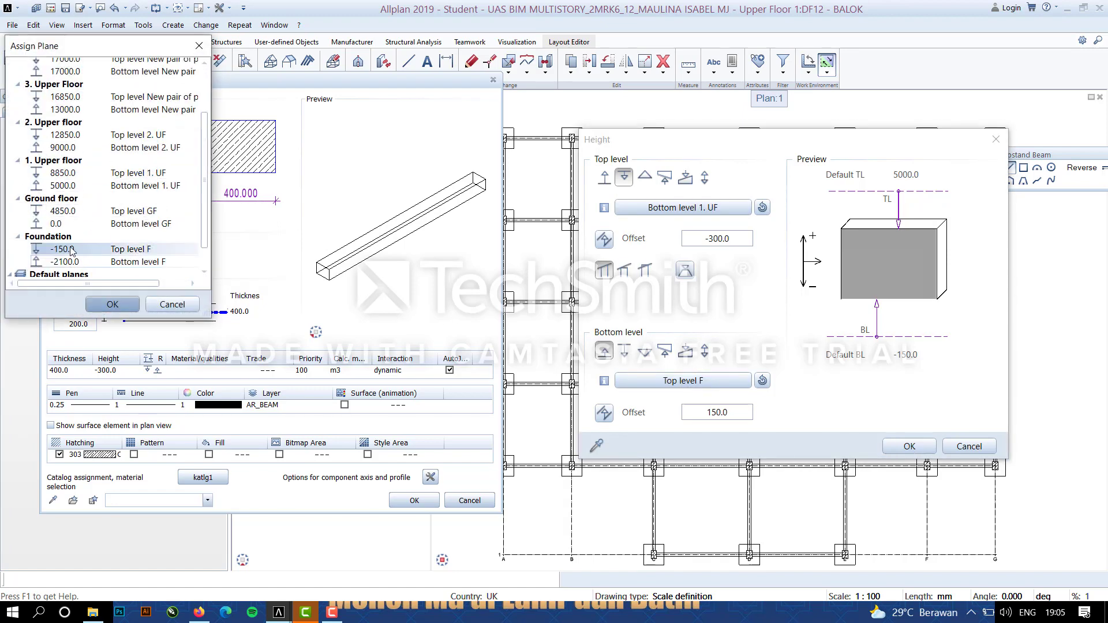
{"action": "left_click", "coordinate": [57, 211]}
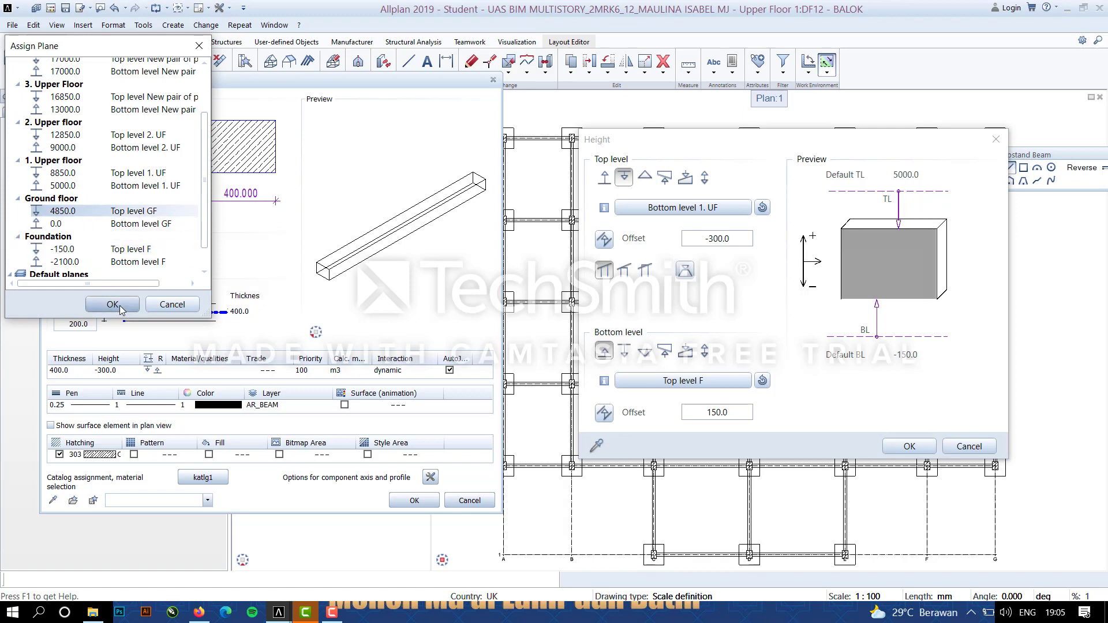
{"action": "left_click", "coordinate": [113, 304]}
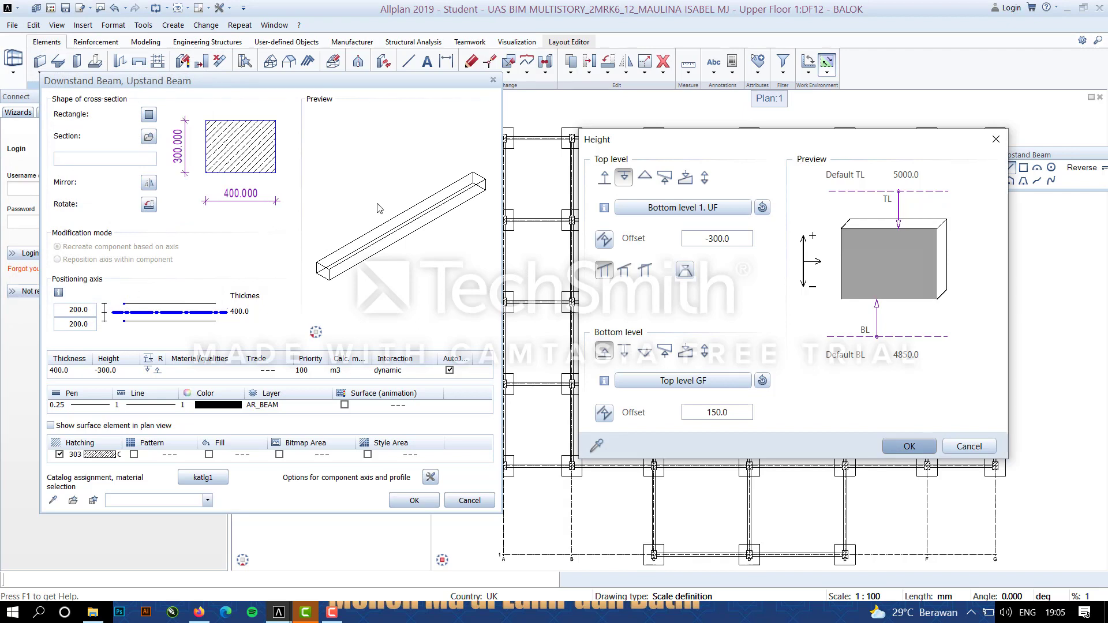
Set the beam's top level offset to -700 mm and accept the beam properties.
{"action": "left_click", "coordinate": [716, 241]}
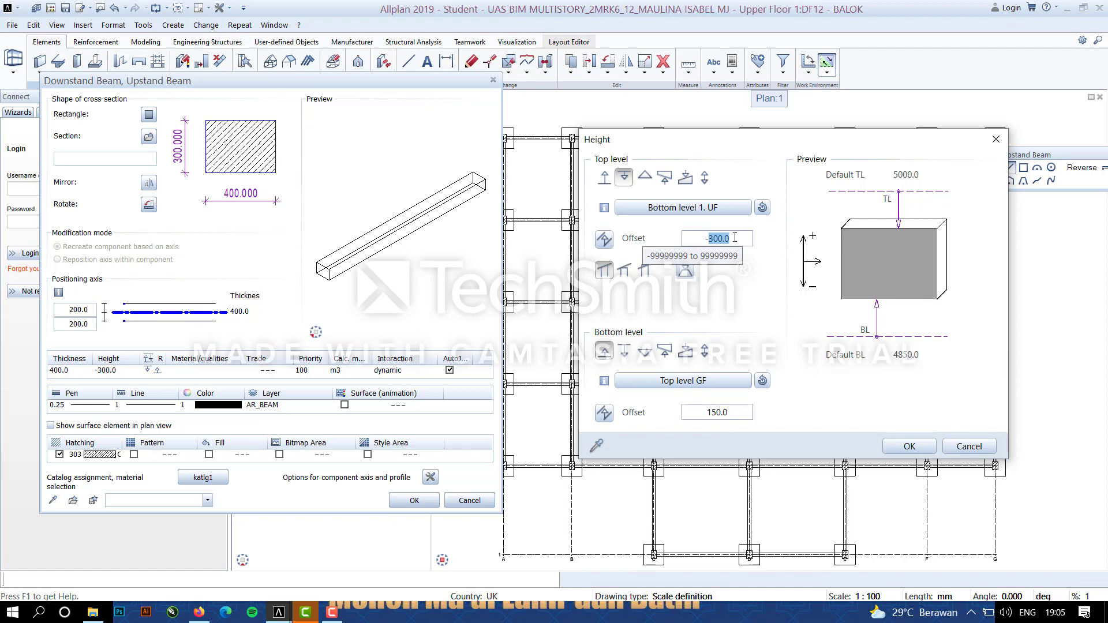
{"action": "type", "text": "700"}
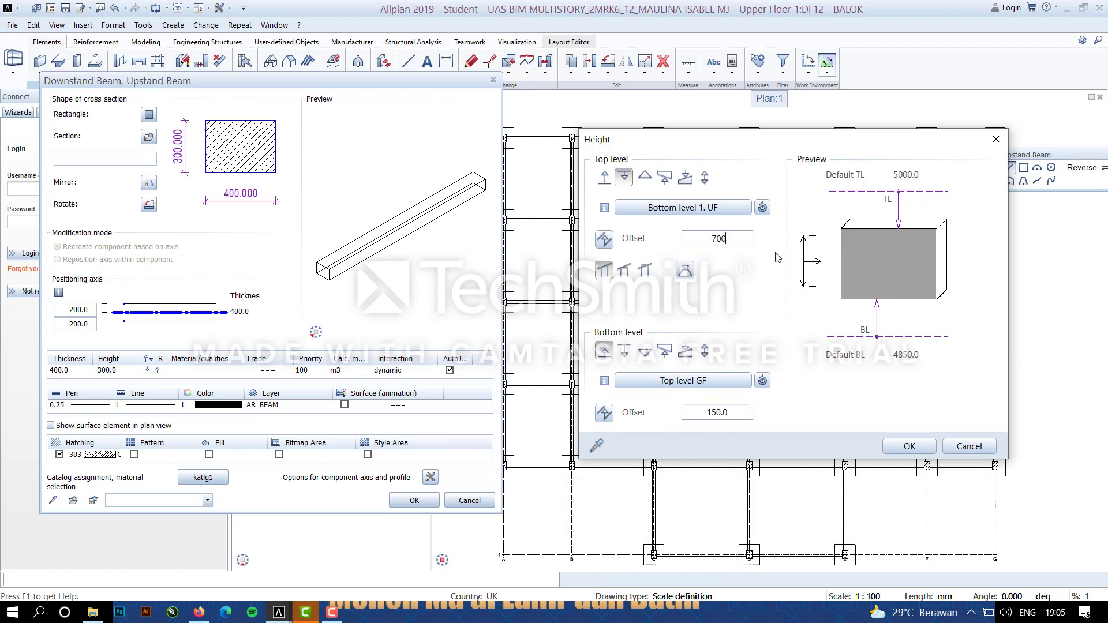
{"action": "left_click", "coordinate": [910, 447]}
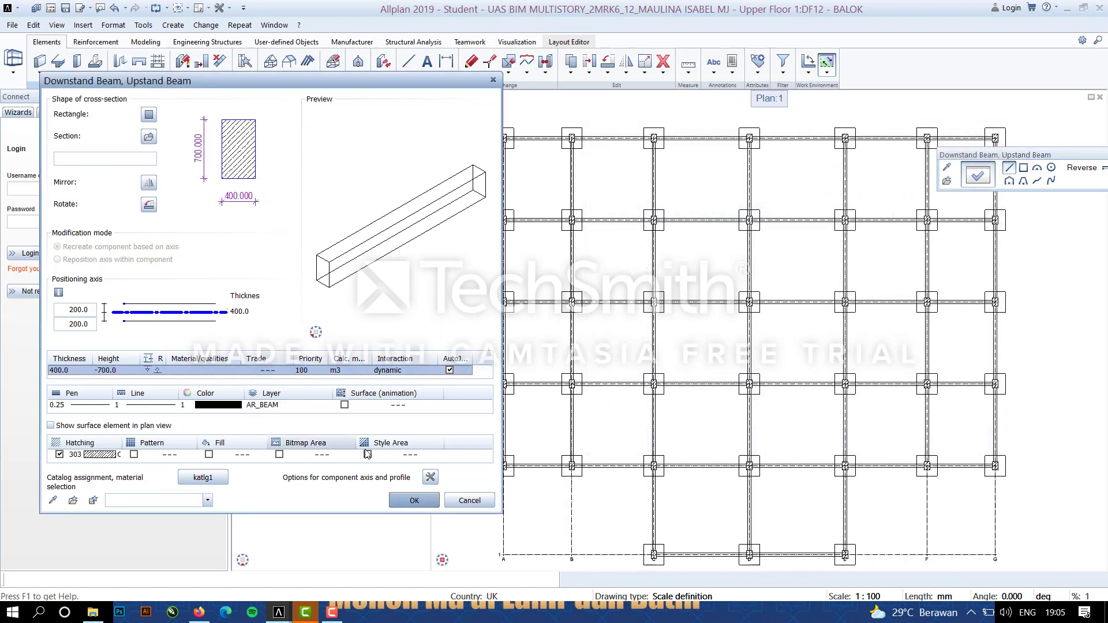
{"action": "left_click", "coordinate": [414, 500]}
Draw the beam along axis 6 between the facing sides of the columns at A6 and B6.
{"action": "scroll", "coordinate": [498, 137], "scroll_direction": "up", "scroll_amount": 5}
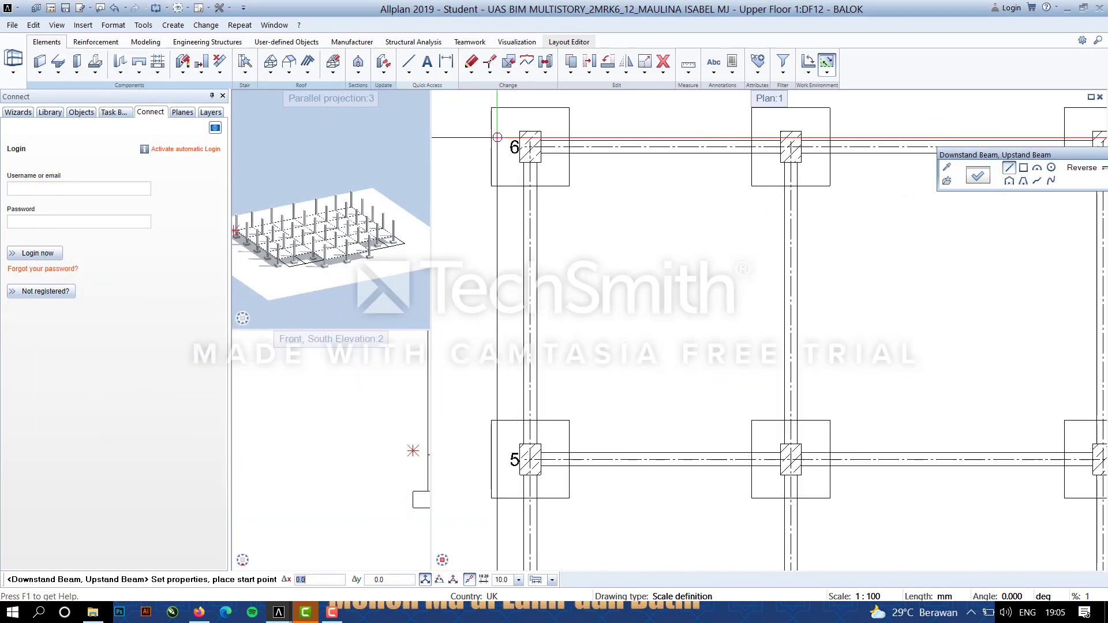
{"action": "scroll", "coordinate": [507, 140], "scroll_direction": "up", "scroll_amount": 4}
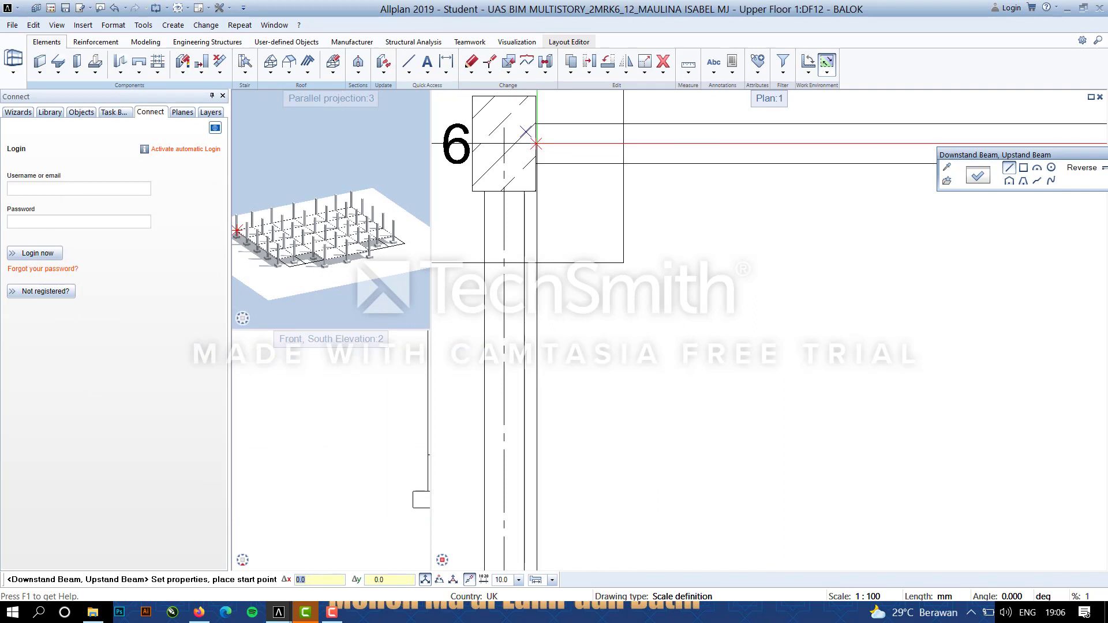
{"action": "left_click", "coordinate": [535, 143]}
{"action": "scroll", "coordinate": [939, 279], "scroll_direction": "down", "scroll_amount": 5}
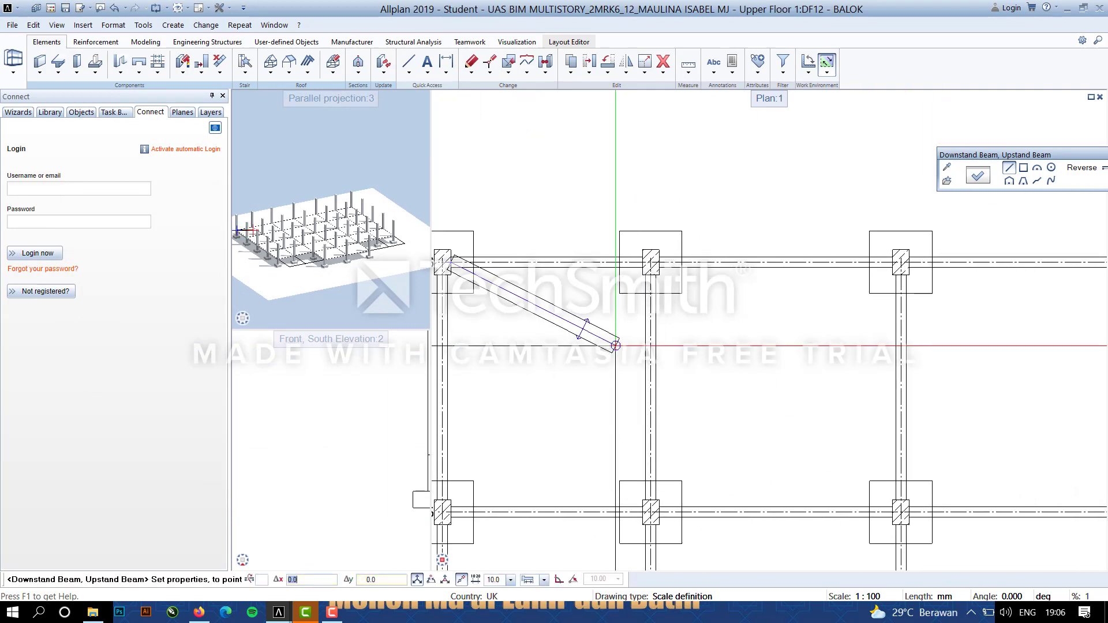
{"action": "scroll", "coordinate": [655, 275], "scroll_direction": "up", "scroll_amount": 4}
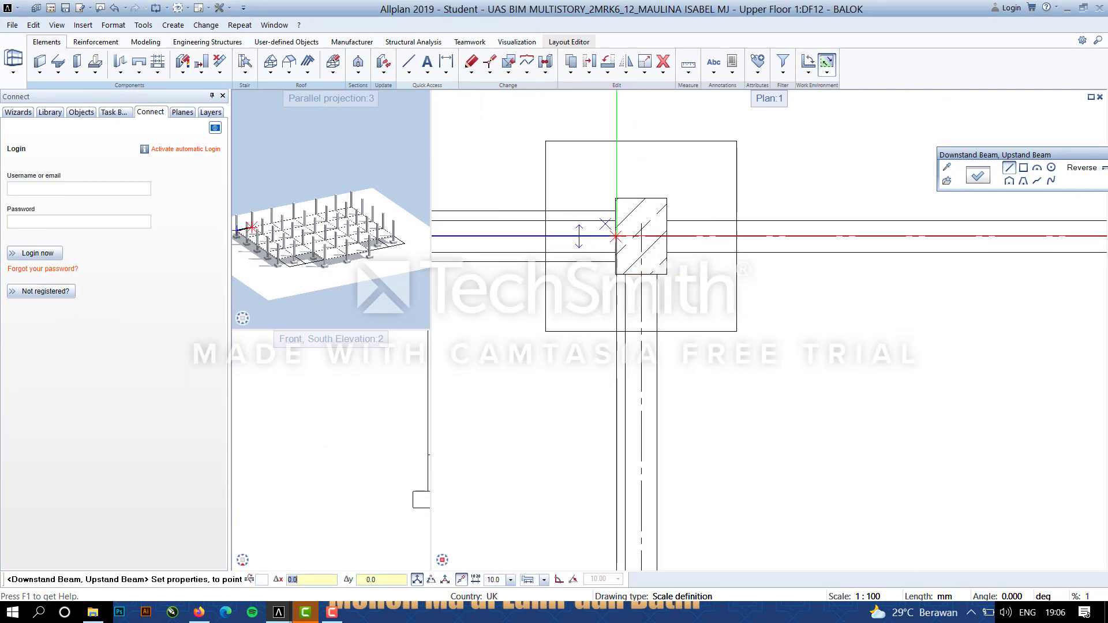
{"action": "left_click", "coordinate": [616, 236]}
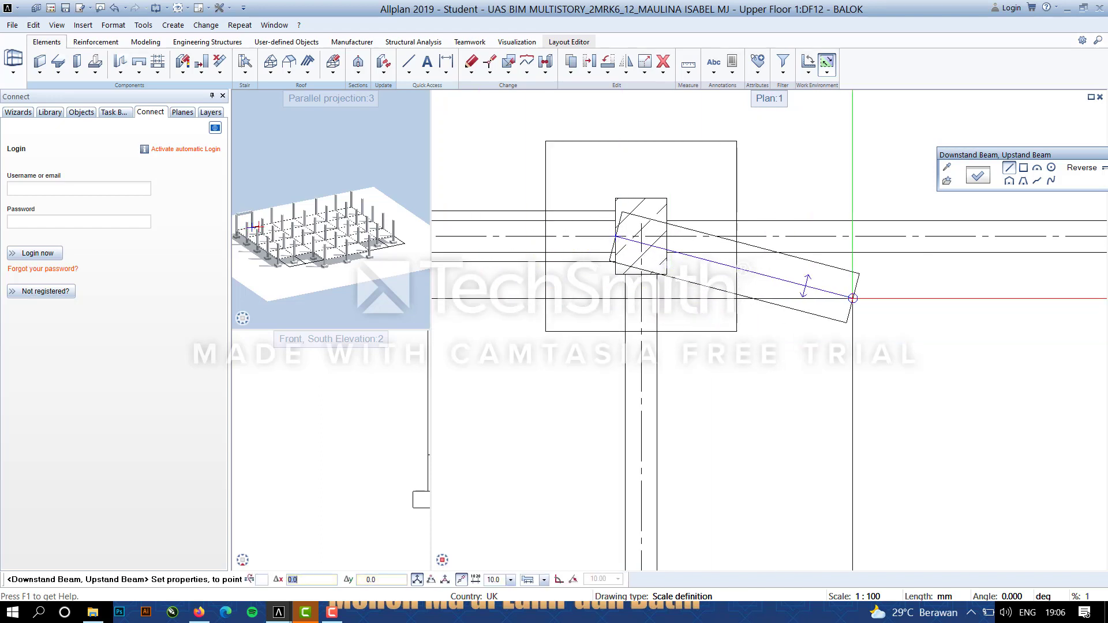
{"action": "scroll", "coordinate": [580, 390], "scroll_direction": "down", "scroll_amount": 4}
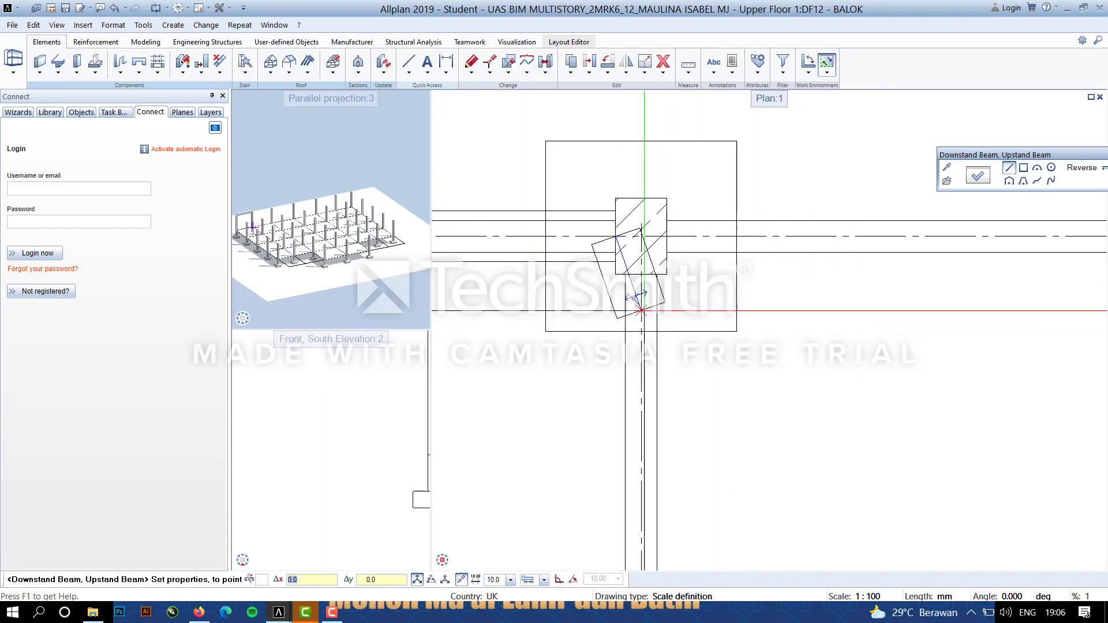
{"action": "middle_click_drag", "start_coordinate": [538, 448], "coordinate": [814, 386]}
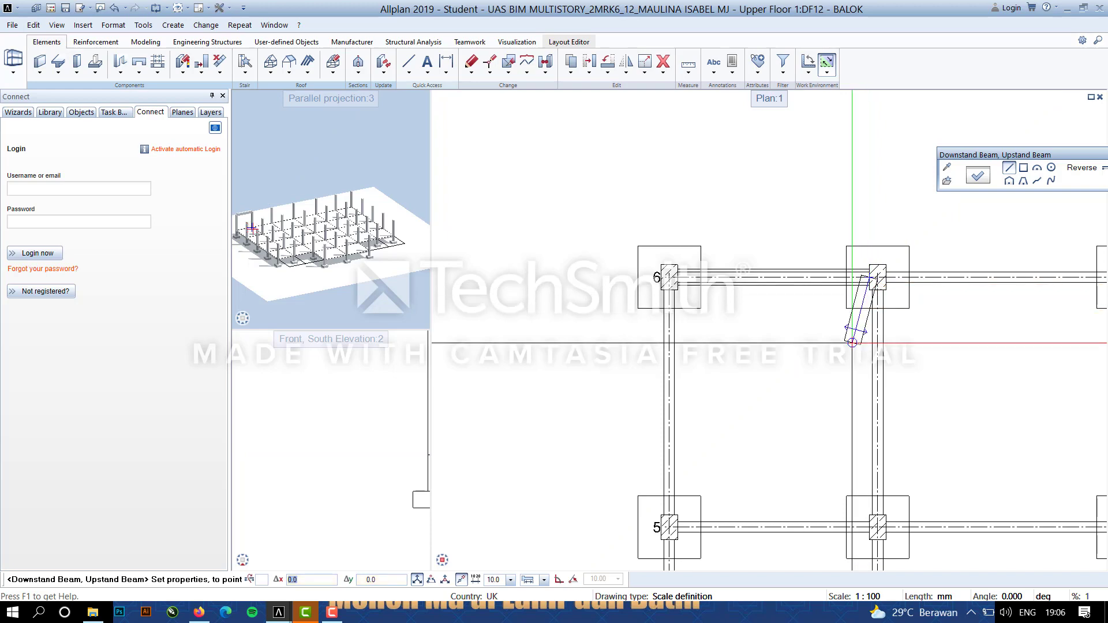
{"action": "scroll", "coordinate": [830, 370], "scroll_direction": "down", "scroll_amount": 2}
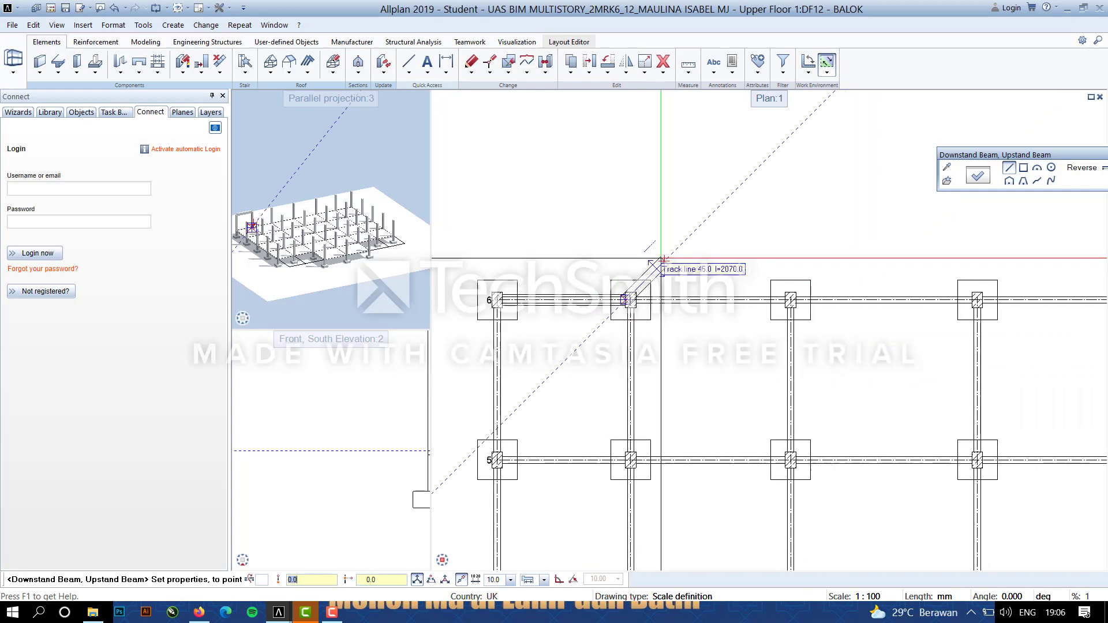
Draw the 400 x 700 mm beam along axis 6 between the facing sides of the columns at B6 and C6.
{"action": "scroll", "coordinate": [667, 328], "scroll_direction": "up", "scroll_amount": 8}
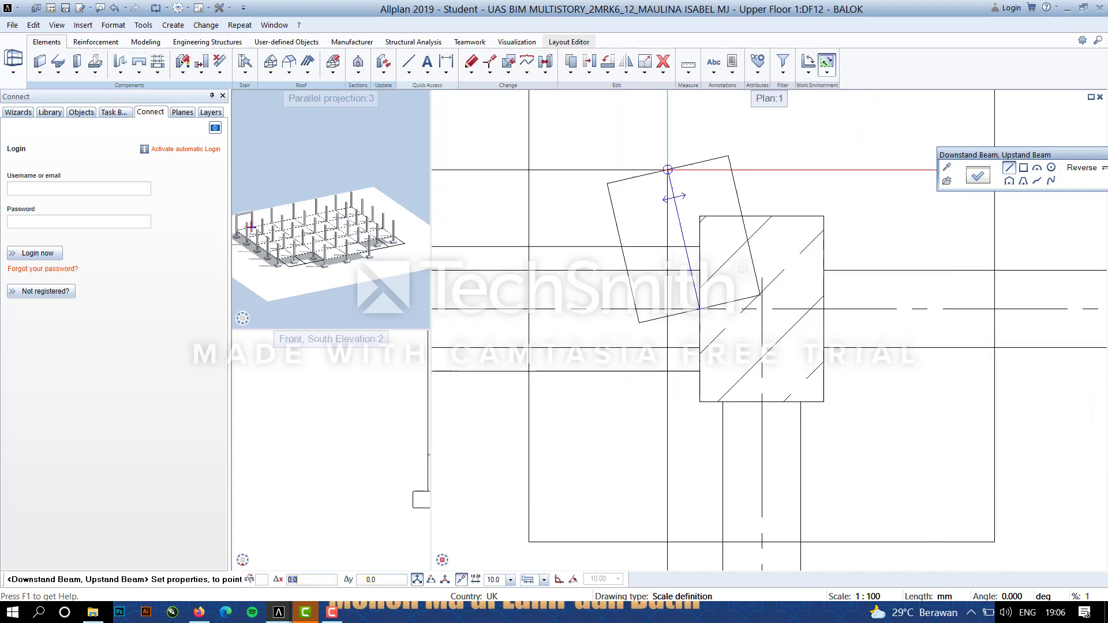
{"action": "scroll", "coordinate": [634, 173], "scroll_direction": "down", "scroll_amount": 2}
{"action": "scroll", "coordinate": [258, 218], "scroll_direction": "up", "scroll_amount": 4}
{"action": "scroll", "coordinate": [346, 248], "scroll_direction": "down", "scroll_amount": 4}
{"action": "scroll", "coordinate": [664, 236], "scroll_direction": "down", "scroll_amount": 3}
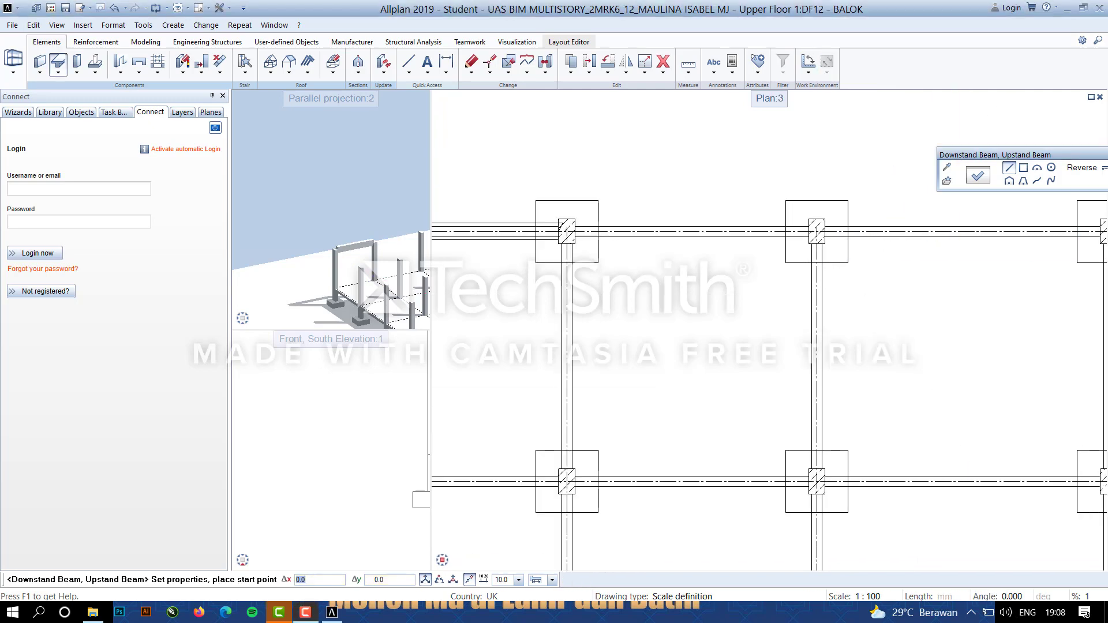
{"action": "scroll", "coordinate": [568, 231], "scroll_direction": "up", "scroll_amount": 3}
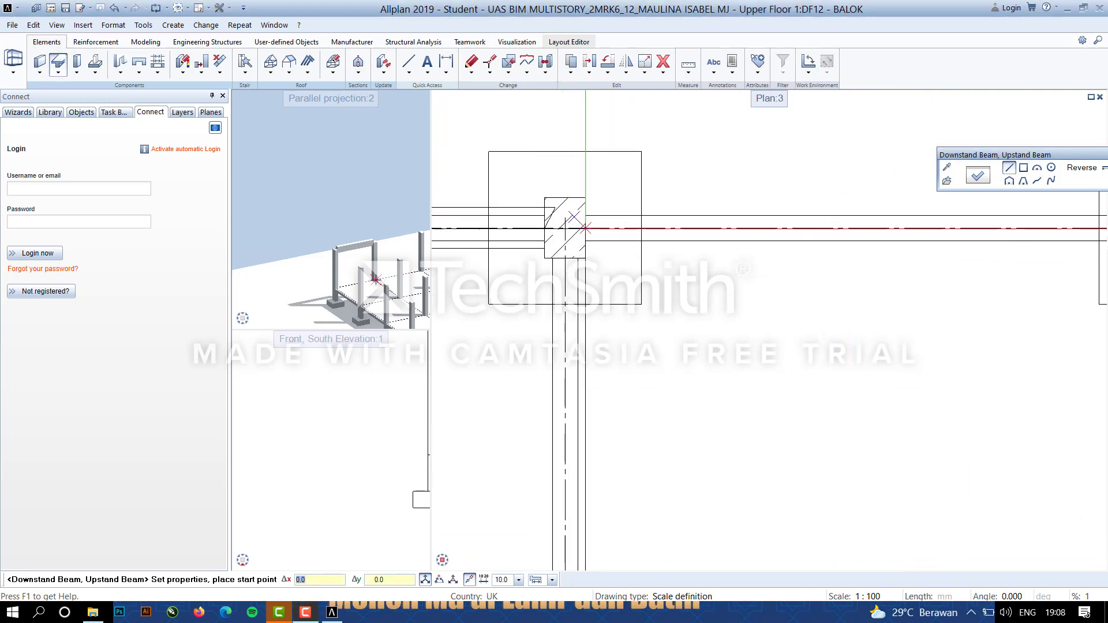
{"action": "left_click", "coordinate": [586, 228]}
{"action": "scroll", "coordinate": [836, 305], "scroll_direction": "down", "scroll_amount": 6}
{"action": "middle_click_drag", "start_coordinate": [918, 338], "coordinate": [685, 378]}
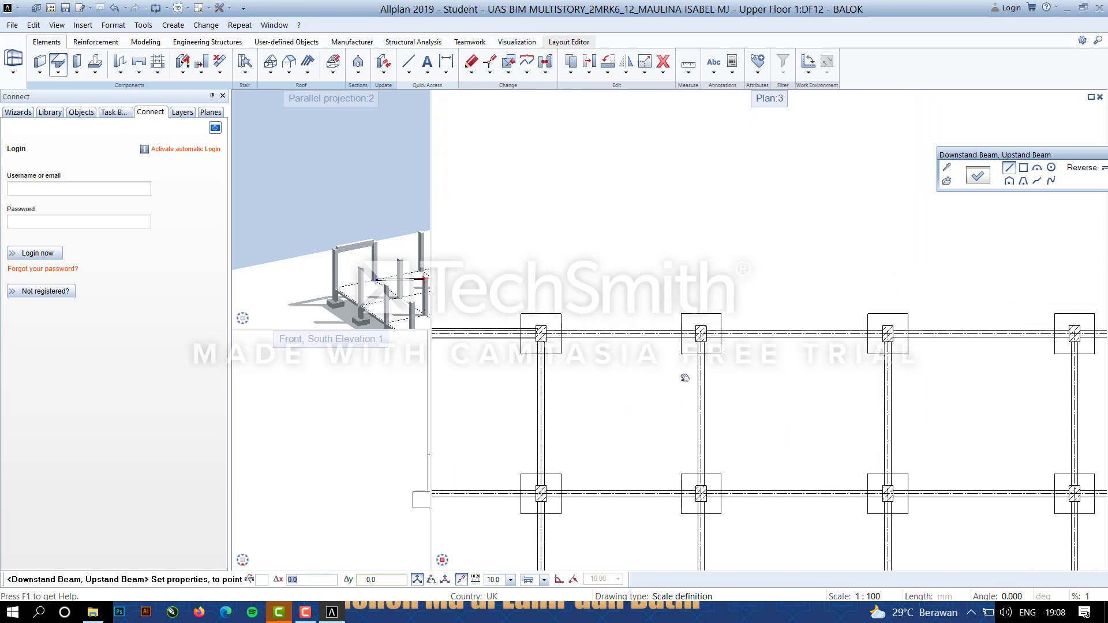
{"action": "scroll", "coordinate": [685, 378], "scroll_direction": "up", "scroll_amount": 5}
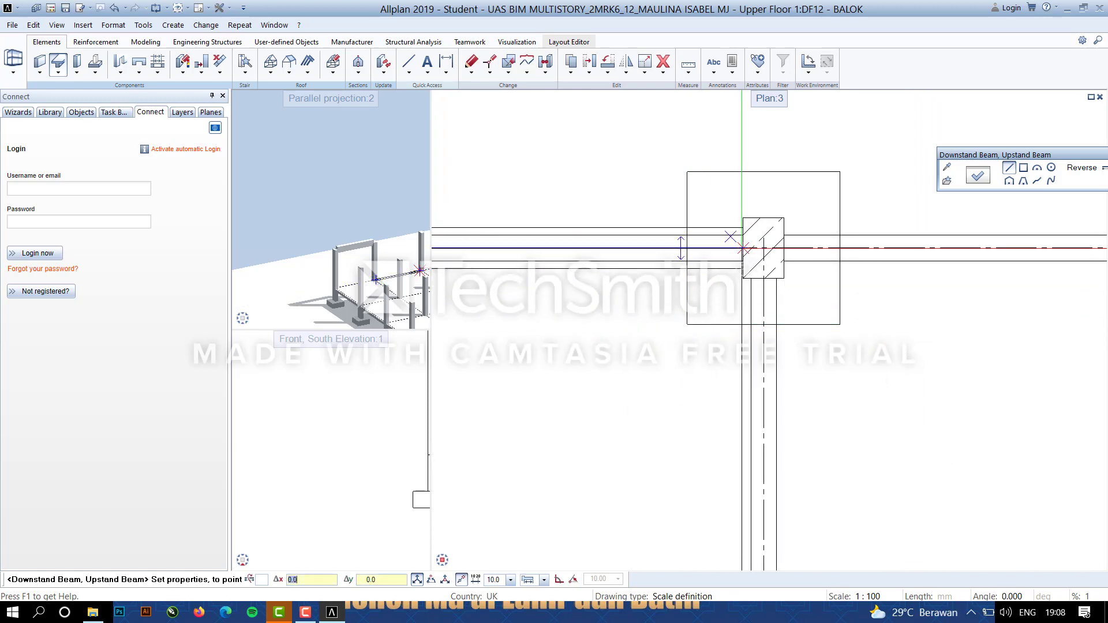
{"action": "left_click", "coordinate": [742, 248]}
{"action": "key", "text": "Escape"}
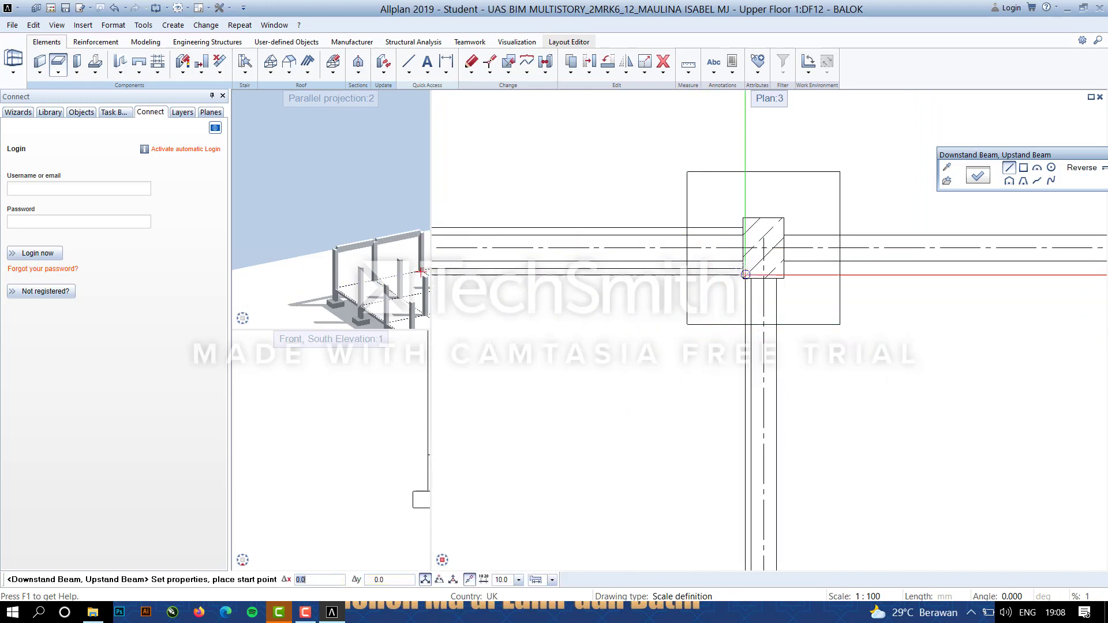
Continue the beams along axis 6 with one from the column at C6 to the near side of the column at D6.
{"action": "left_click", "coordinate": [763, 248]}
{"action": "scroll", "coordinate": [1008, 367], "scroll_direction": "down", "scroll_amount": 5}
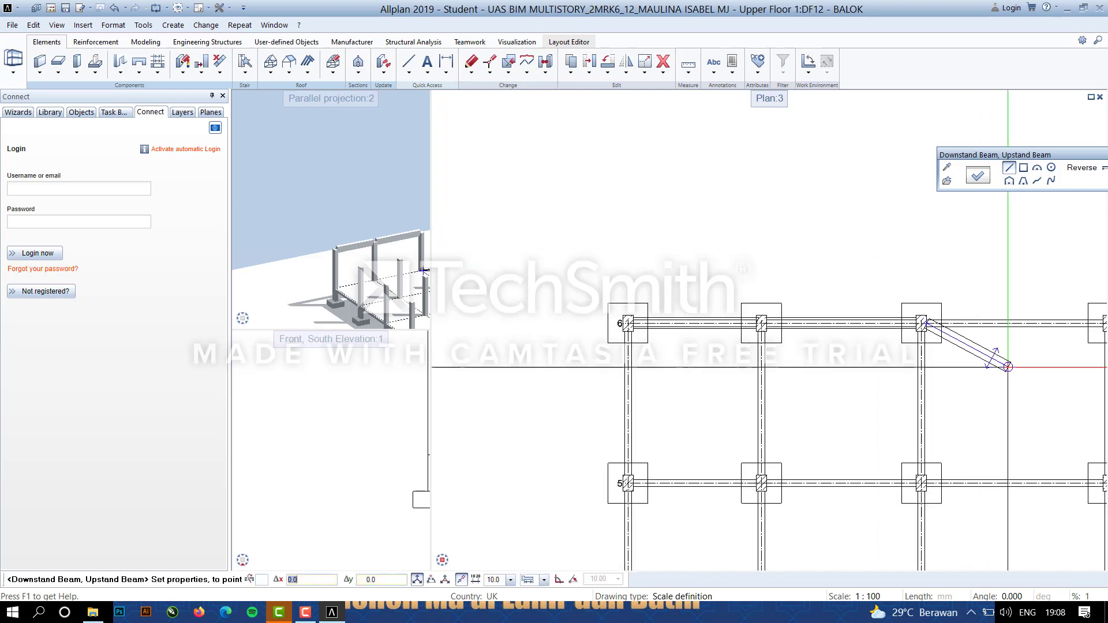
{"action": "scroll", "coordinate": [823, 325], "scroll_direction": "up", "scroll_amount": 6}
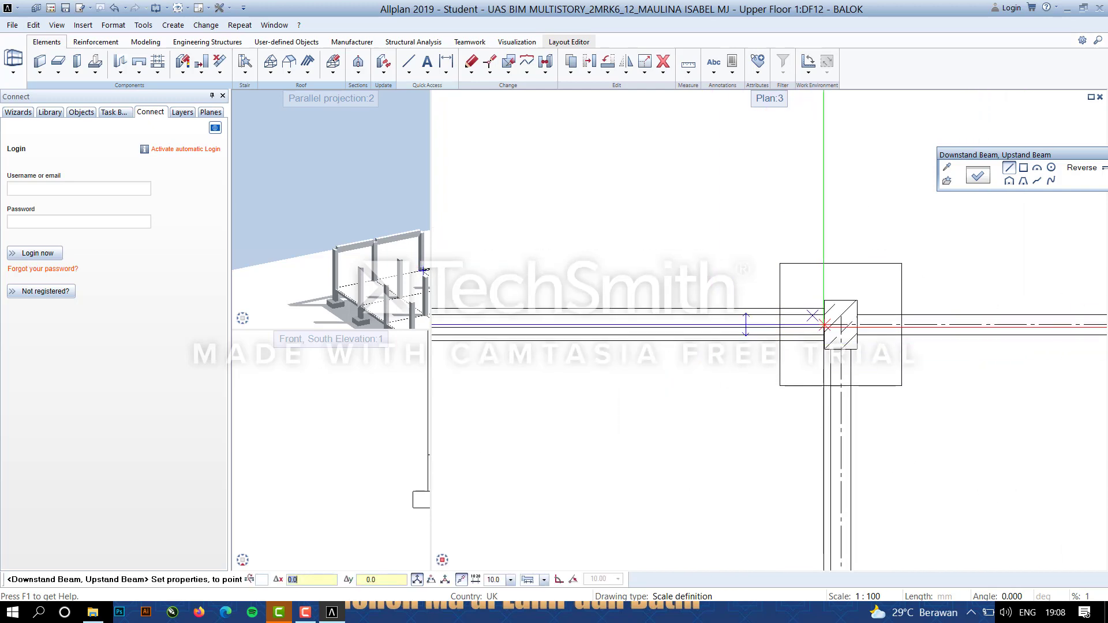
{"action": "left_click", "coordinate": [823, 325]}
{"action": "key", "text": "Escape"}
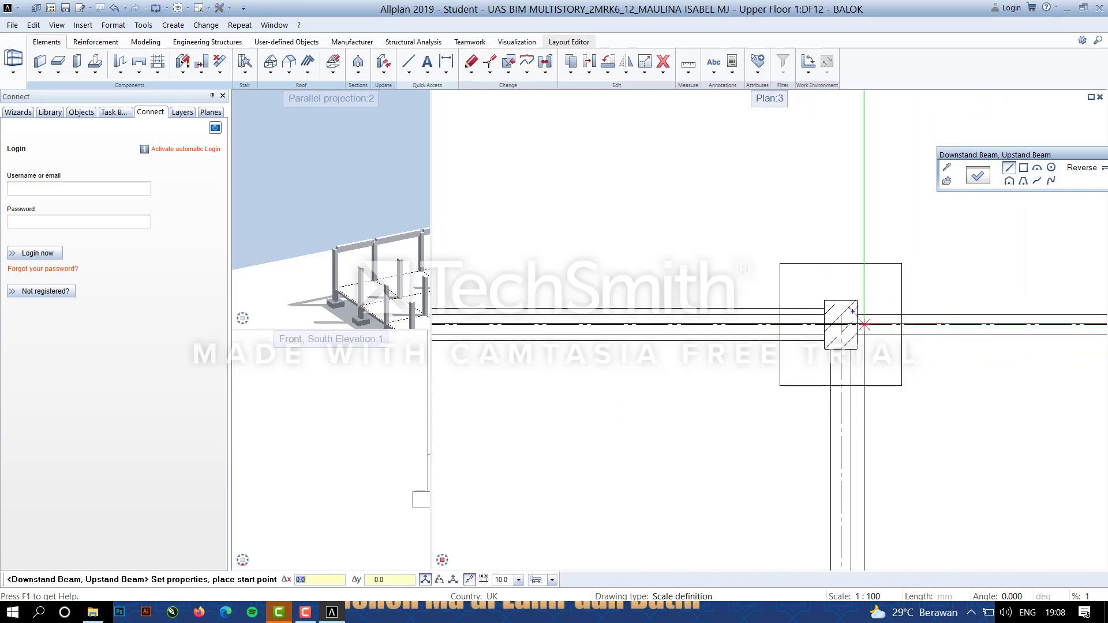
Draw the axis 6 beam spanning from the column at D6 to the near side of the column at E6.
{"action": "left_click", "coordinate": [864, 324]}
{"action": "scroll", "coordinate": [864, 325], "scroll_direction": "down", "scroll_amount": 5}
{"action": "middle_click_drag", "start_coordinate": [849, 410], "coordinate": [857, 449]}
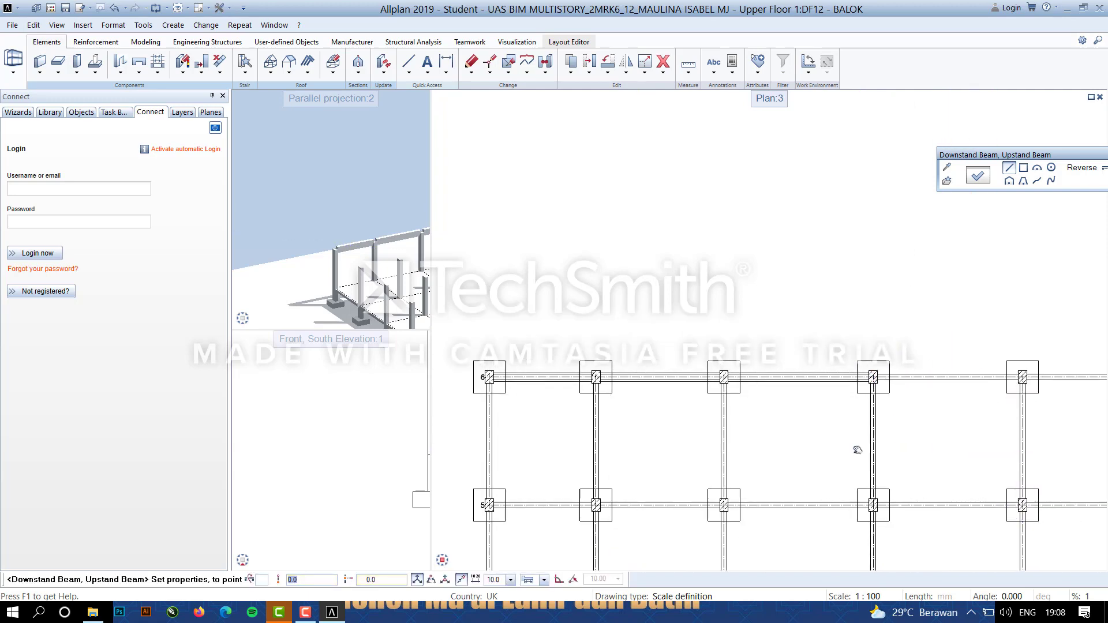
{"action": "scroll", "coordinate": [600, 374], "scroll_direction": "up", "scroll_amount": 5}
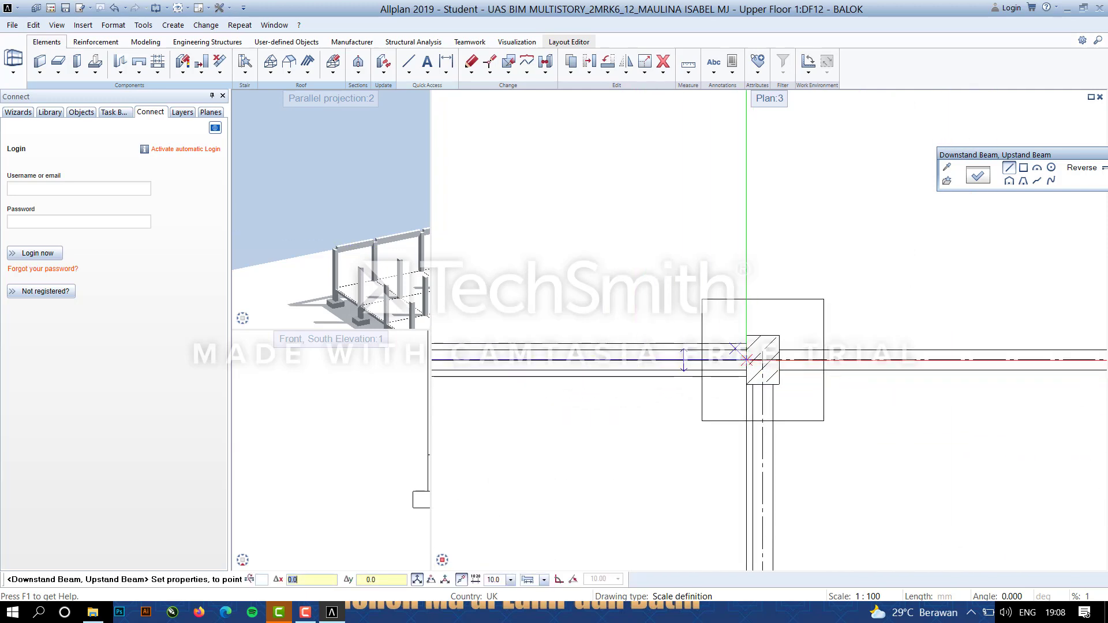
{"action": "left_click", "coordinate": [746, 359]}
{"action": "key", "text": "Escape"}
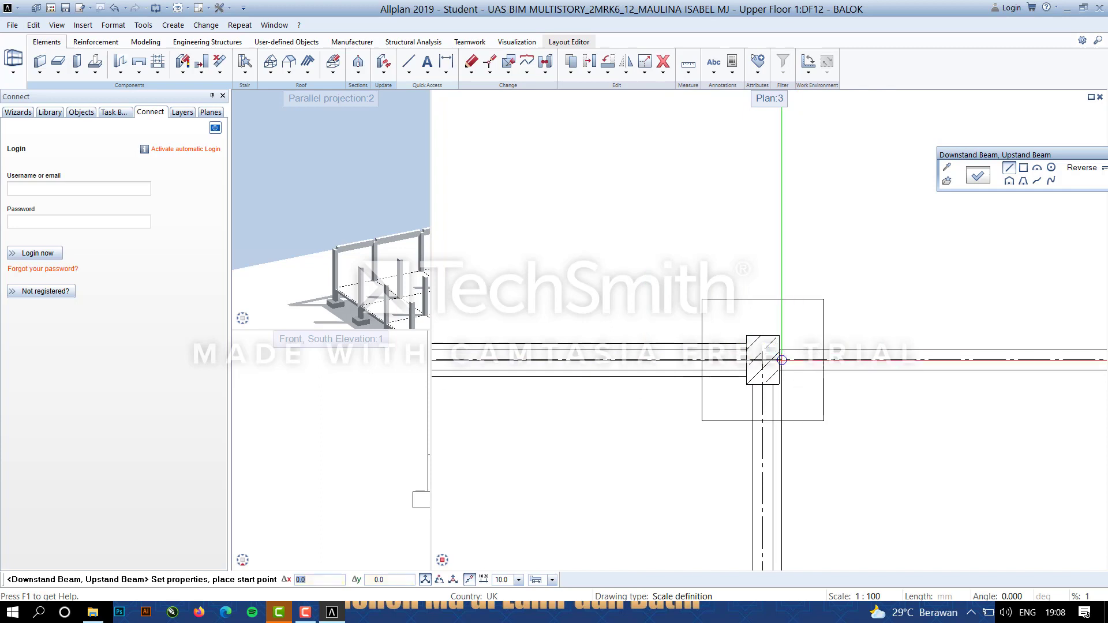
Draw the axis 6 beam spanning from the column at E6 to the column at F6.
{"action": "left_click", "coordinate": [781, 359]}
{"action": "scroll", "coordinate": [781, 360], "scroll_direction": "down", "scroll_amount": 5}
{"action": "middle_click_drag", "start_coordinate": [780, 381], "coordinate": [778, 425]}
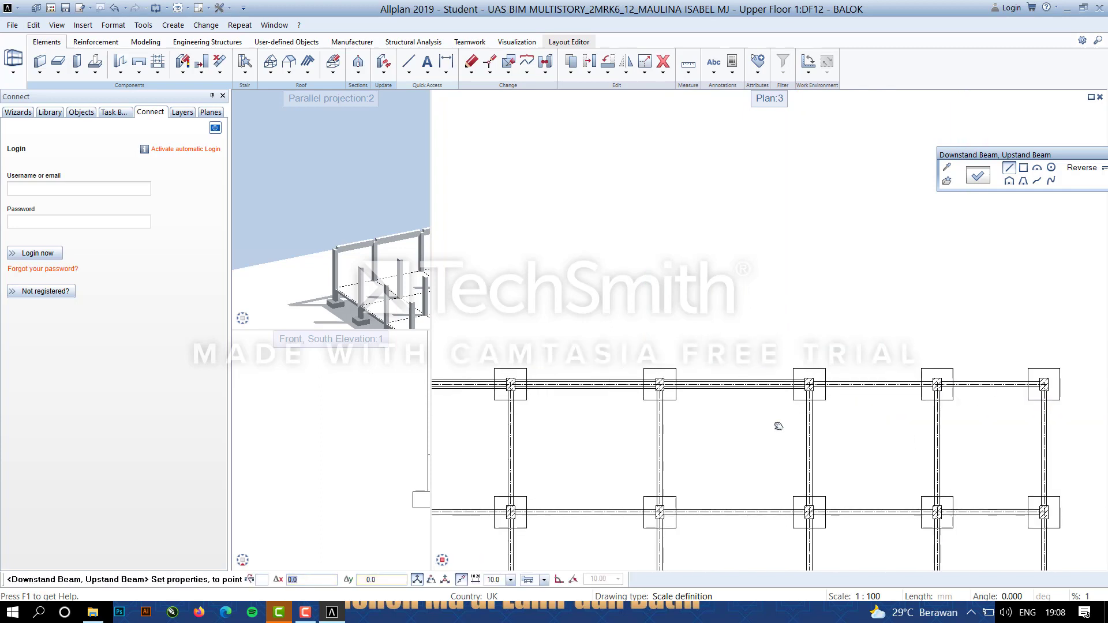
{"action": "scroll", "coordinate": [638, 384], "scroll_direction": "up", "scroll_amount": 3}
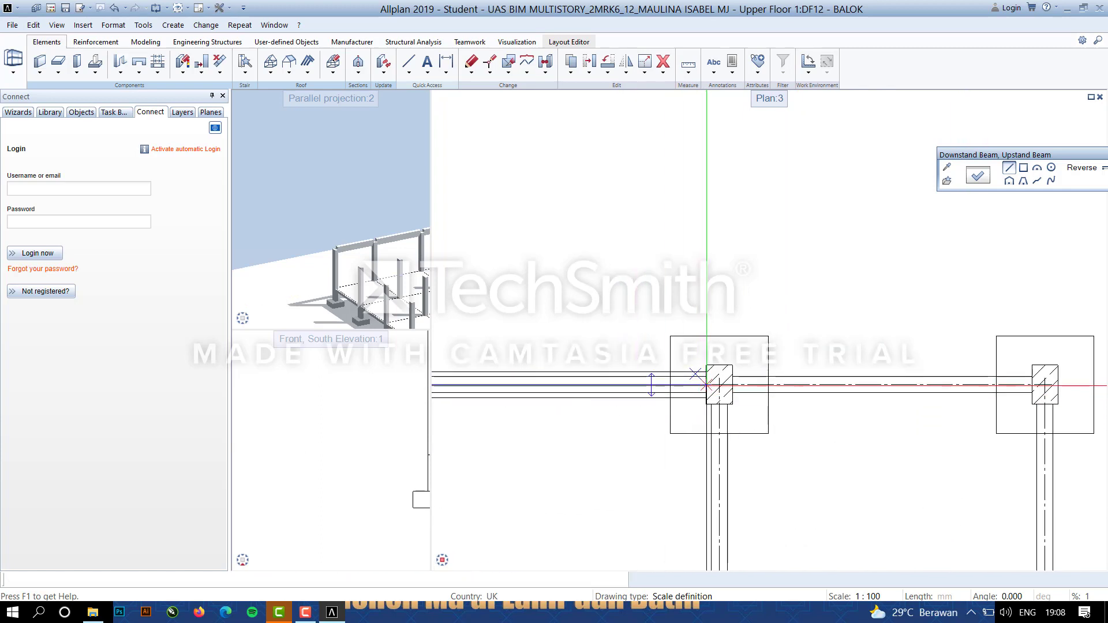
{"action": "left_click", "coordinate": [732, 384]}
{"action": "key", "text": "Escape"}
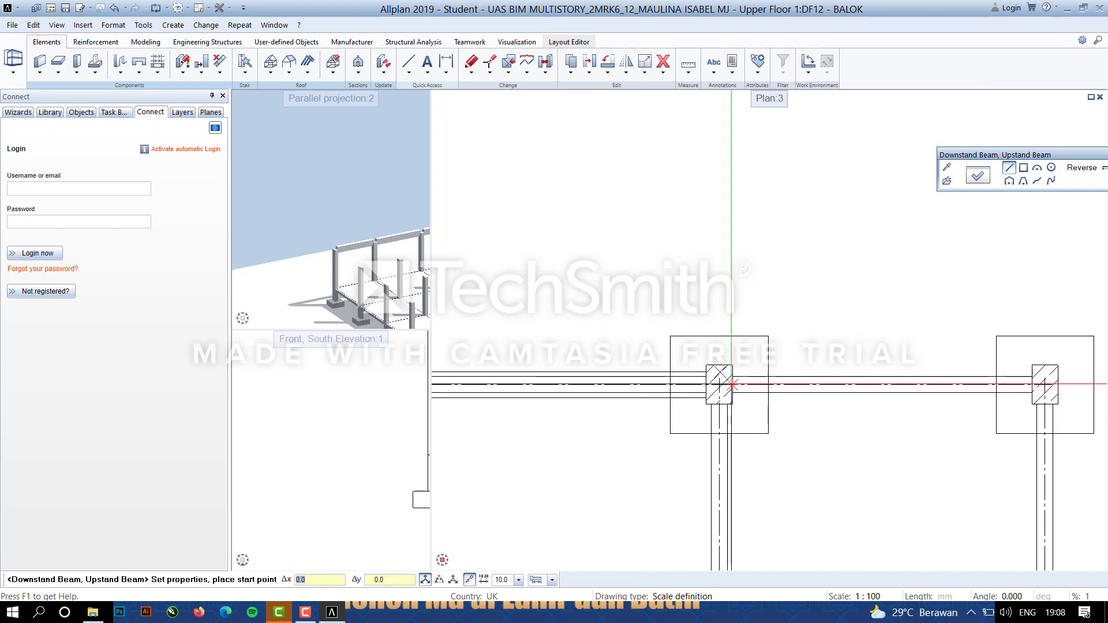
Draw the last axis 6 beam between the facing sides of the columns at F6 and G6.
{"action": "left_click", "coordinate": [731, 384]}
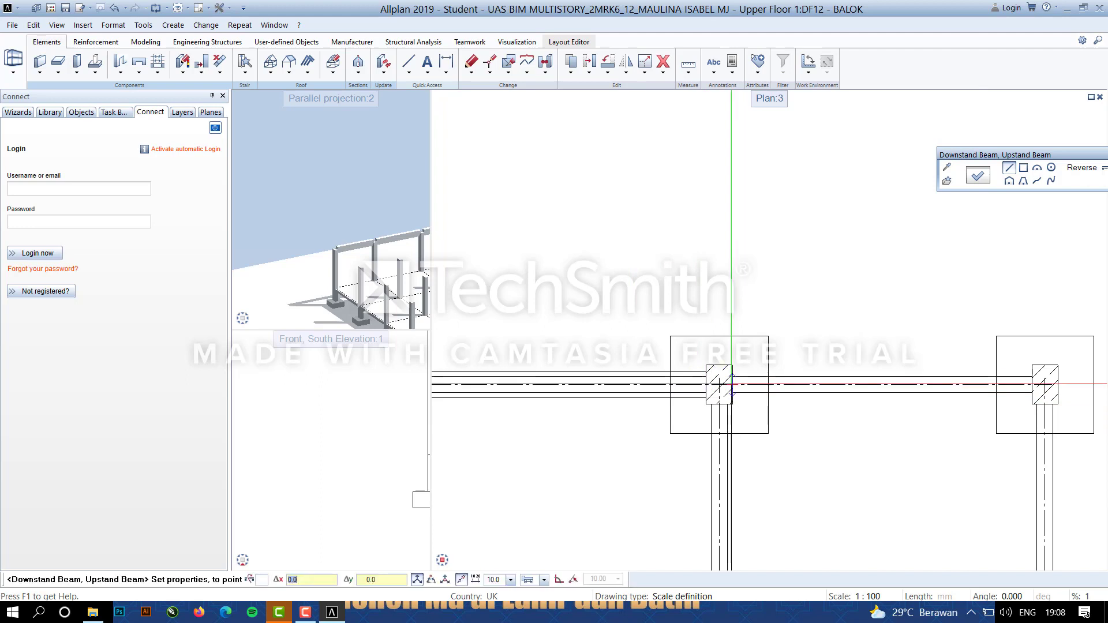
{"action": "left_click", "coordinate": [1033, 386]}
{"action": "key", "text": "Escape"}
Examine in the 3D view how the axis 6 beams meet the tops of the columns.
{"action": "scroll", "coordinate": [596, 390], "scroll_direction": "down", "scroll_amount": 5}
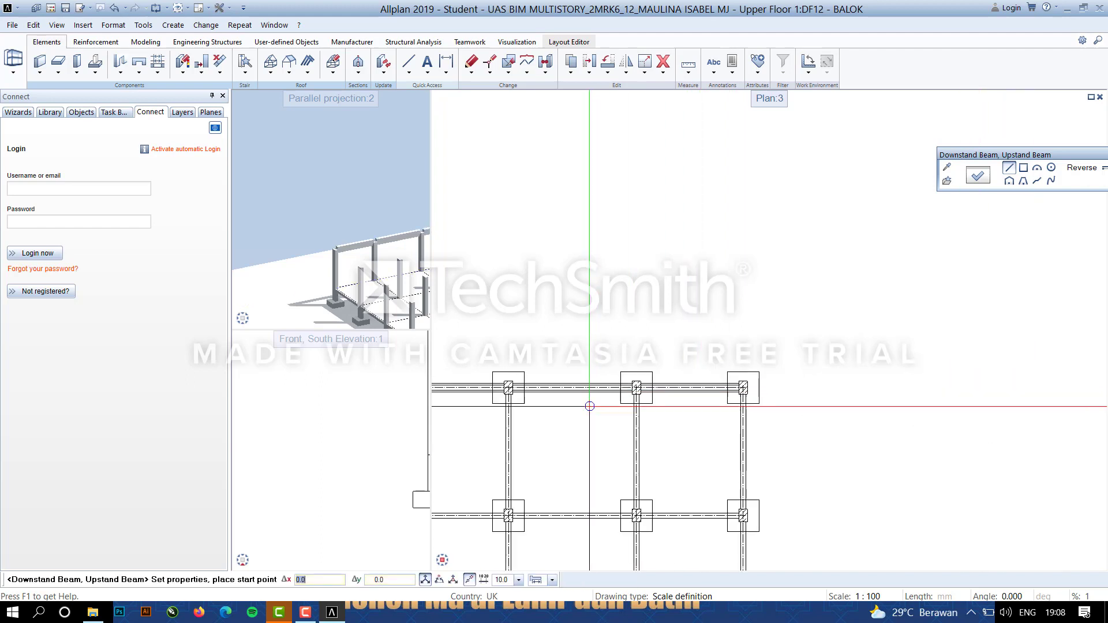
{"action": "scroll", "coordinate": [589, 406], "scroll_direction": "down", "scroll_amount": 5}
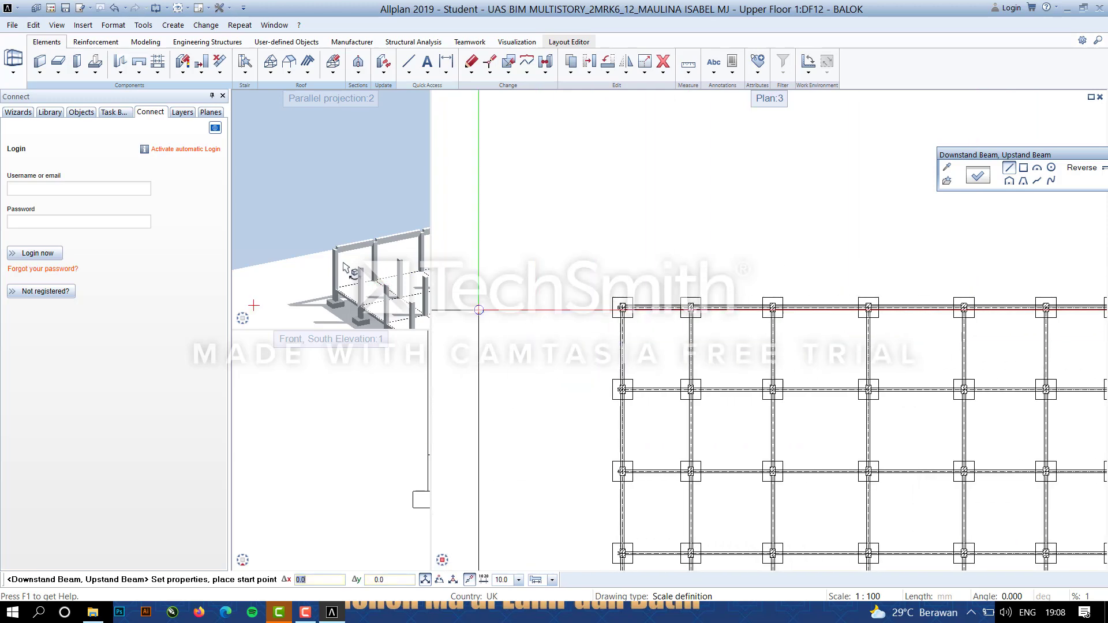
{"action": "scroll", "coordinate": [345, 267], "scroll_direction": "down", "scroll_amount": 4}
{"action": "middle_click_drag", "start_coordinate": [398, 264], "coordinate": [649, 200]}
{"action": "scroll", "coordinate": [347, 214], "scroll_direction": "up", "scroll_amount": 6}
{"action": "scroll", "coordinate": [345, 205], "scroll_direction": "up", "scroll_amount": 4}
{"action": "scroll", "coordinate": [322, 219], "scroll_direction": "down", "scroll_amount": 2}
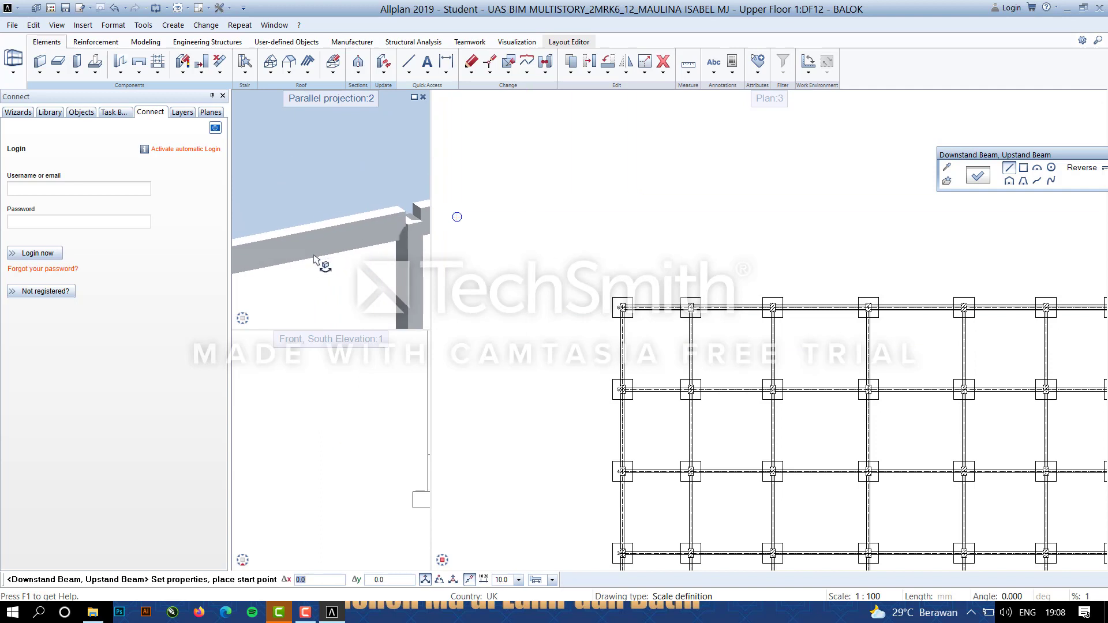
{"action": "middle_click_drag", "start_coordinate": [318, 257], "coordinate": [1004, 121]}
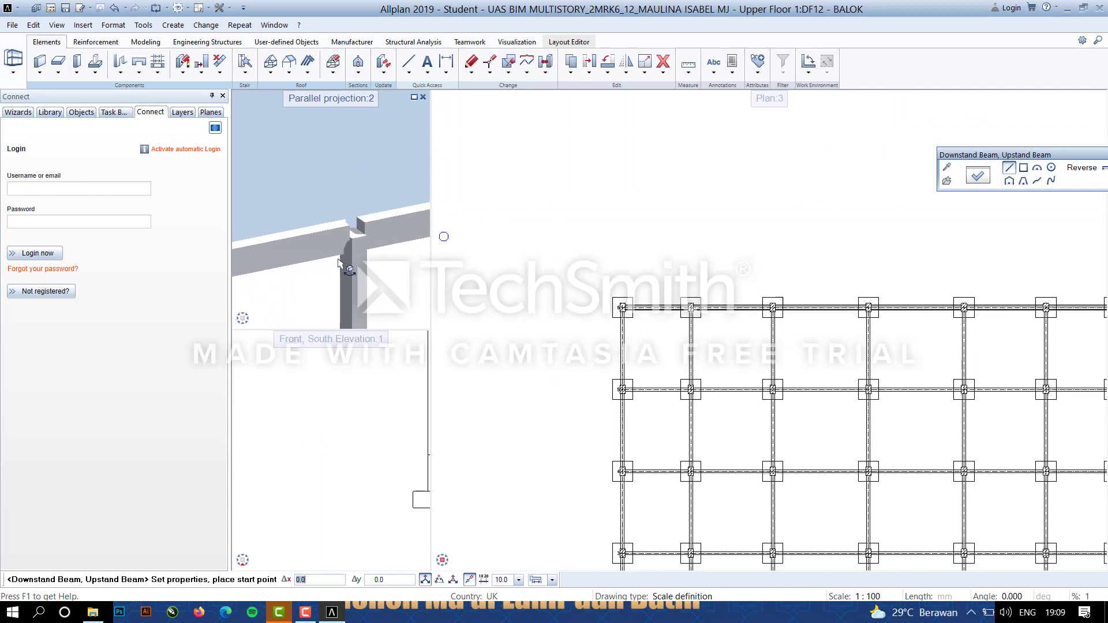
{"action": "middle_click_drag", "start_coordinate": [339, 261], "coordinate": [402, 226]}
{"action": "scroll", "coordinate": [255, 240], "scroll_direction": "up", "scroll_amount": 5}
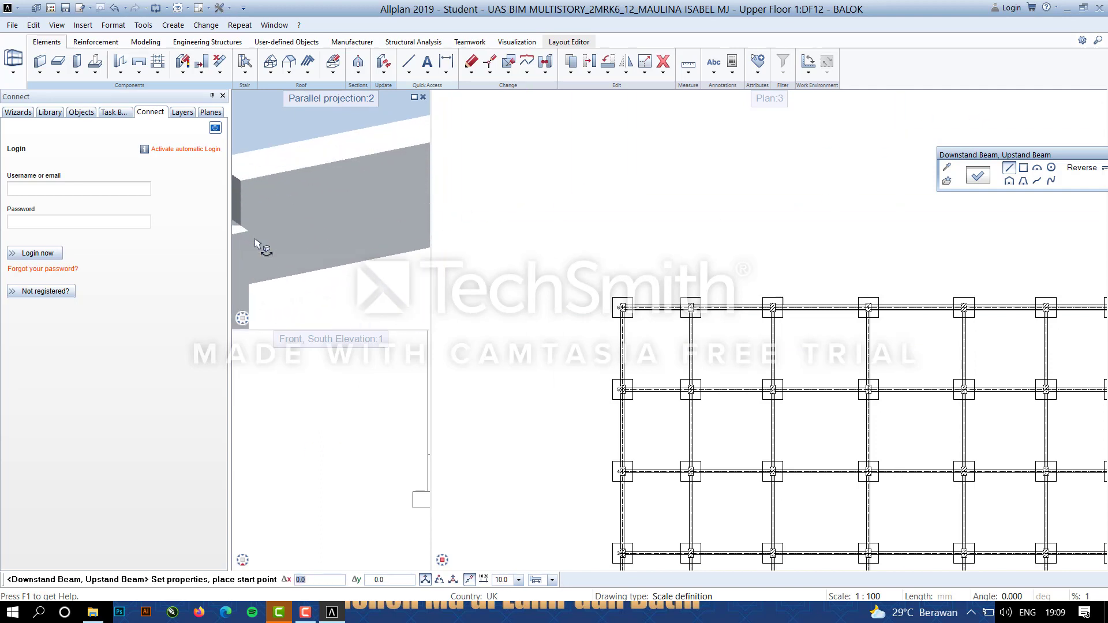
{"action": "scroll", "coordinate": [255, 240], "scroll_direction": "down", "scroll_amount": 5}
{"action": "middle_click_drag", "start_coordinate": [1061, 232], "coordinate": [937, 241]}
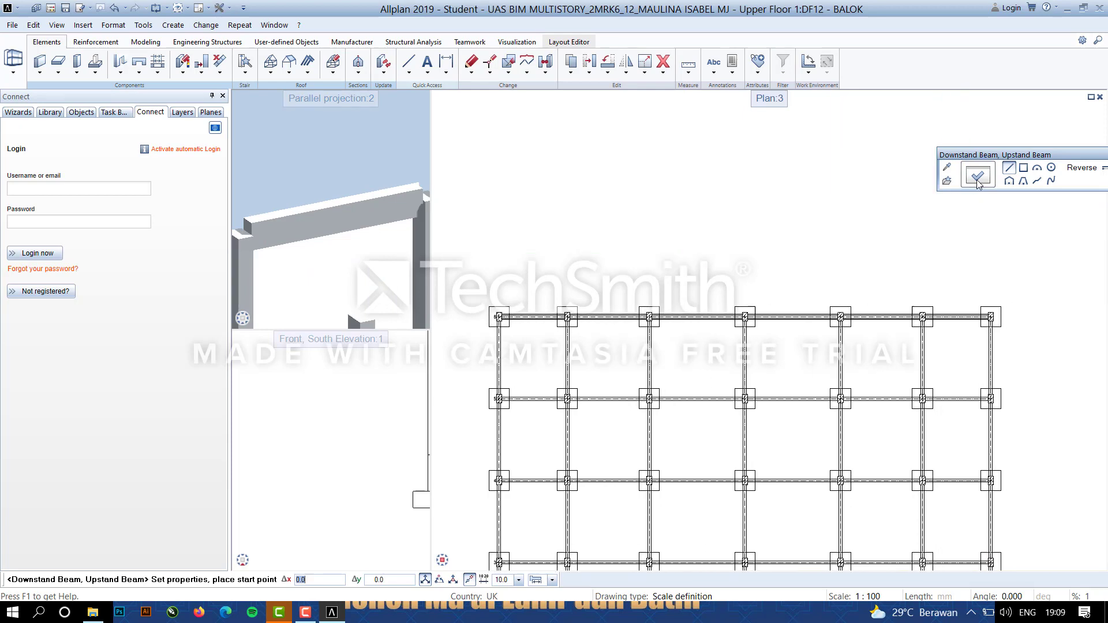
Set the top level offset of the next downstand beam to -600 mm in its height settings.
{"action": "left_click", "coordinate": [977, 181]}
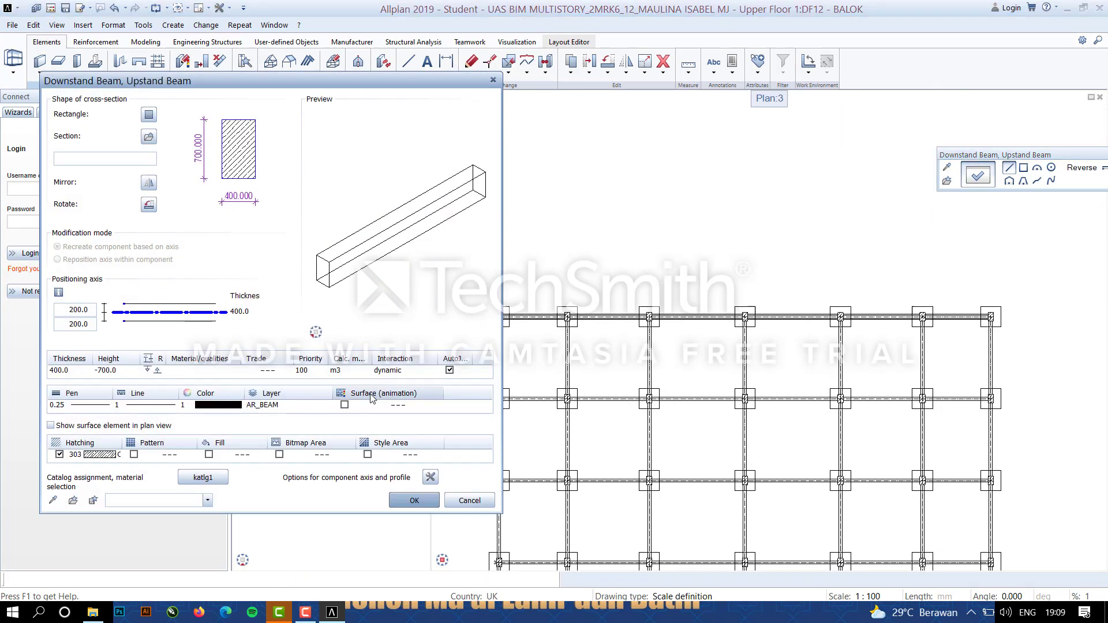
{"action": "left_click", "coordinate": [151, 373]}
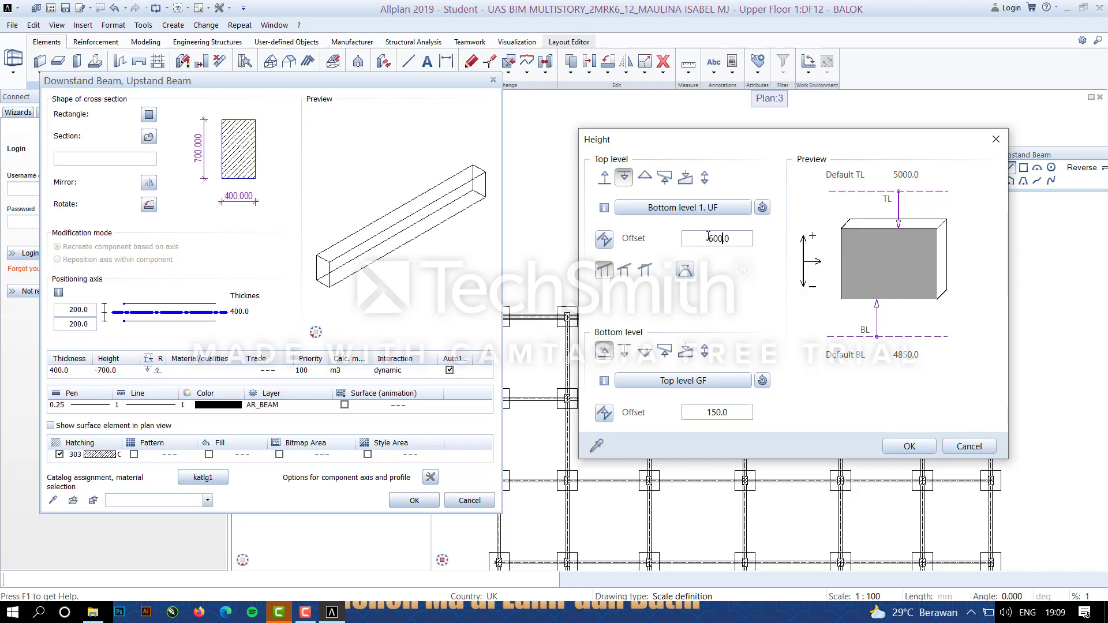
{"action": "left_click", "coordinate": [909, 448]}
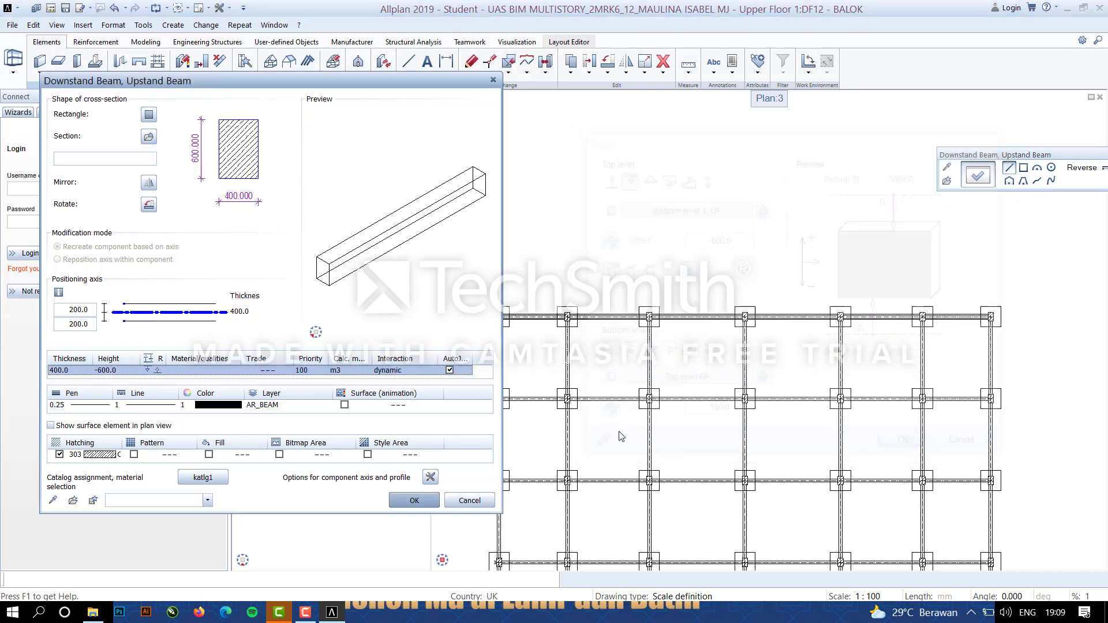
Set the beam thickness to 350 mm, centre its positioning axis at 175 mm and accept the beam properties.
{"action": "left_click", "coordinate": [238, 317]}
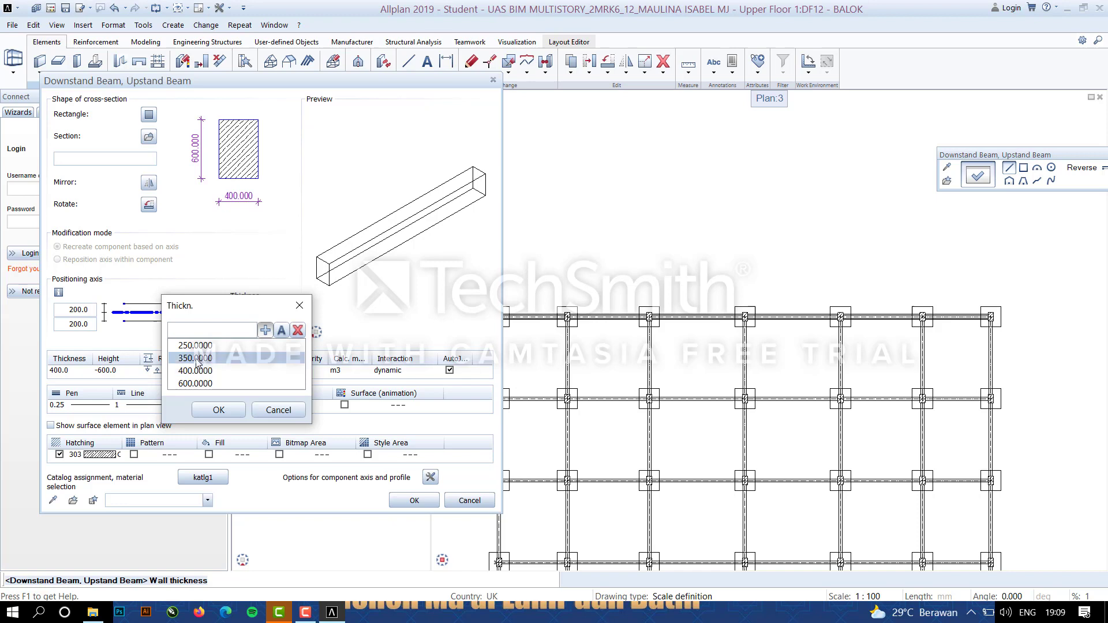
{"action": "double_click", "coordinate": [195, 358]}
{"action": "left_click", "coordinate": [81, 311]}
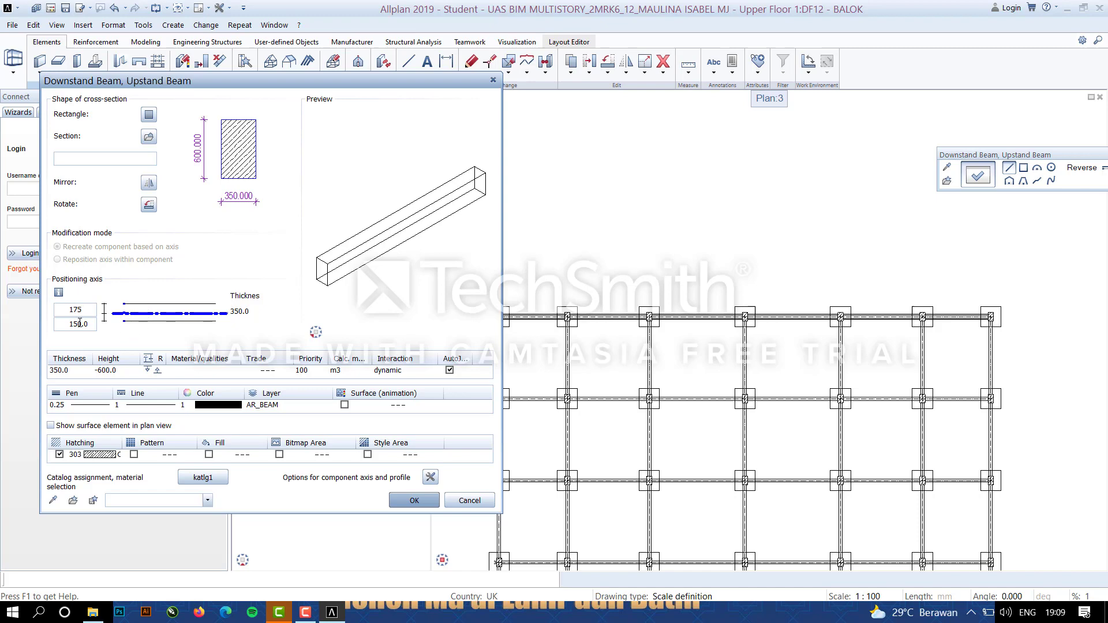
{"action": "left_click", "coordinate": [414, 501]}
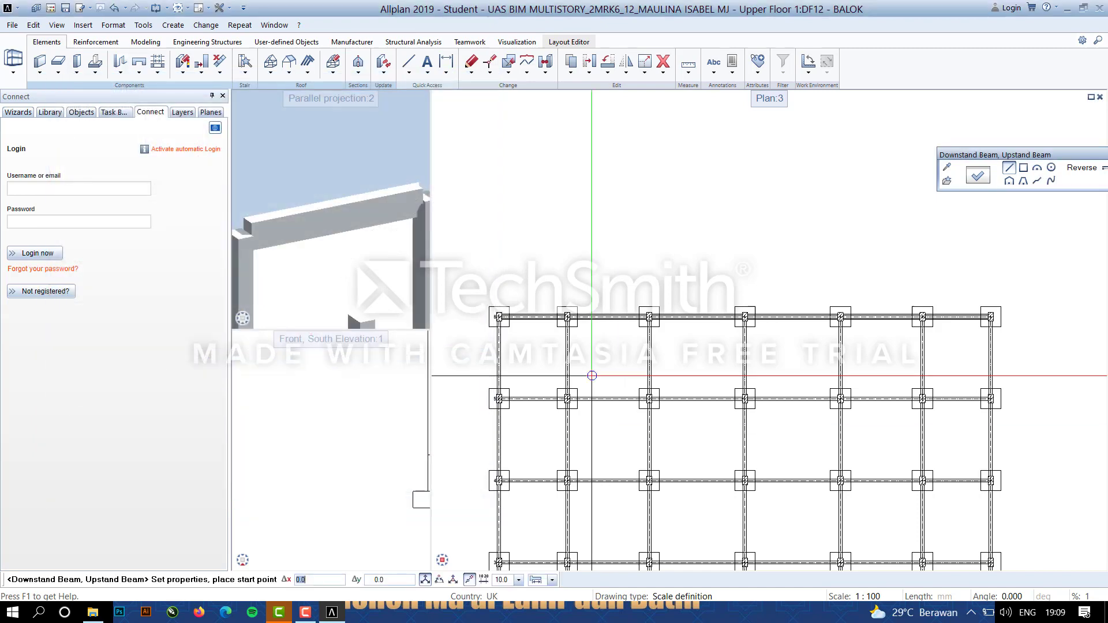
Draw the 350 x 600 mm beam along axis A between the facing sides of the columns at A6 and A5.
{"action": "scroll", "coordinate": [567, 333], "scroll_direction": "up", "scroll_amount": 5}
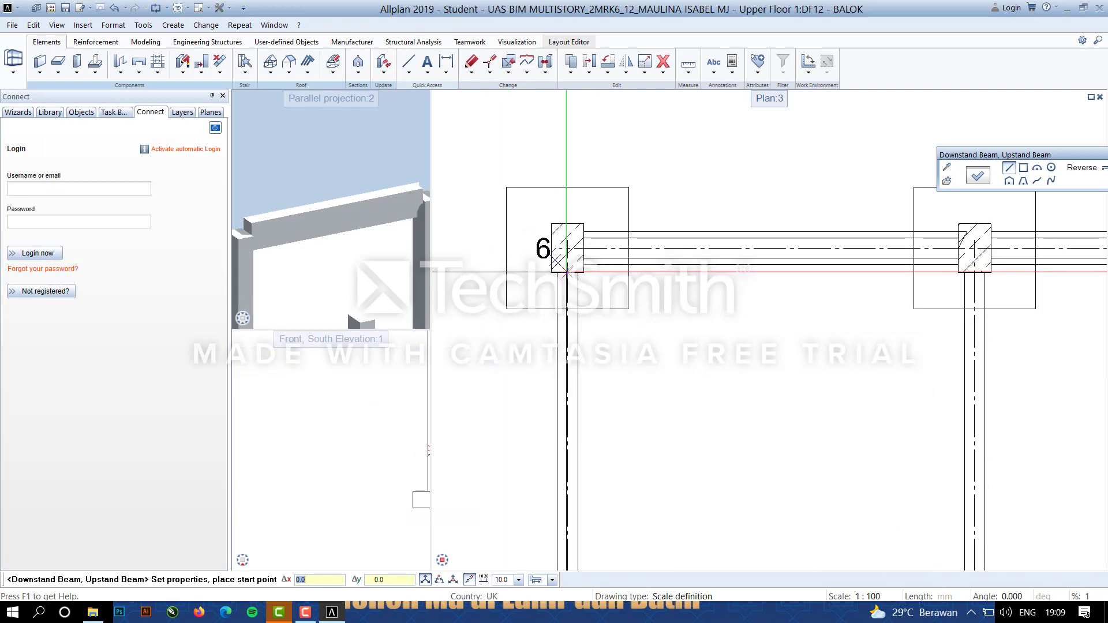
{"action": "scroll", "coordinate": [645, 320], "scroll_direction": "down", "scroll_amount": 5}
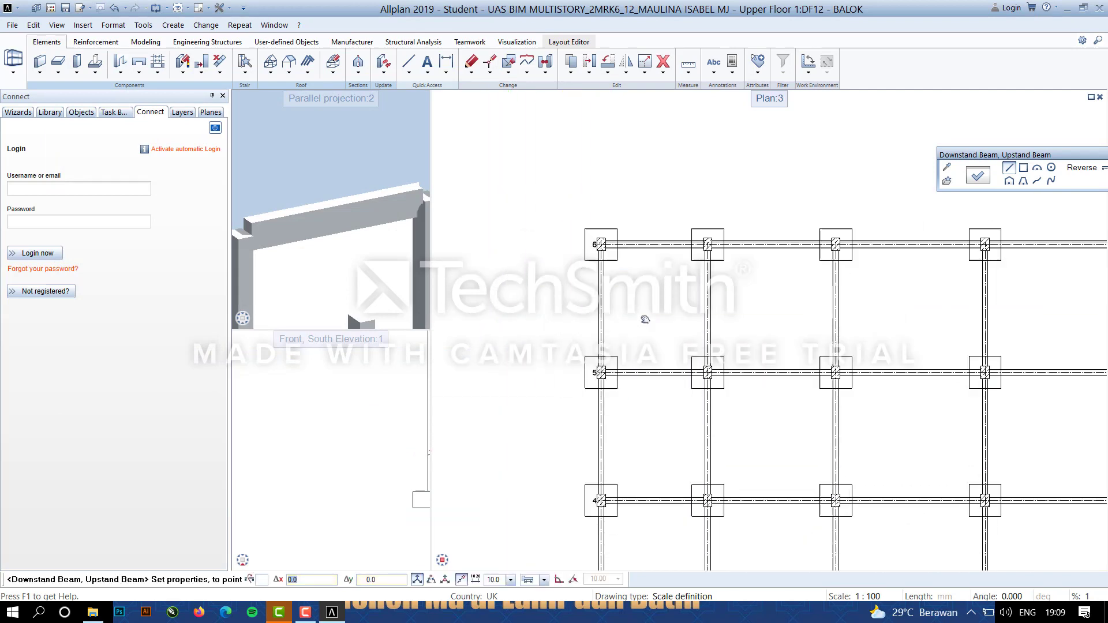
{"action": "scroll", "coordinate": [646, 321], "scroll_direction": "up", "scroll_amount": 5}
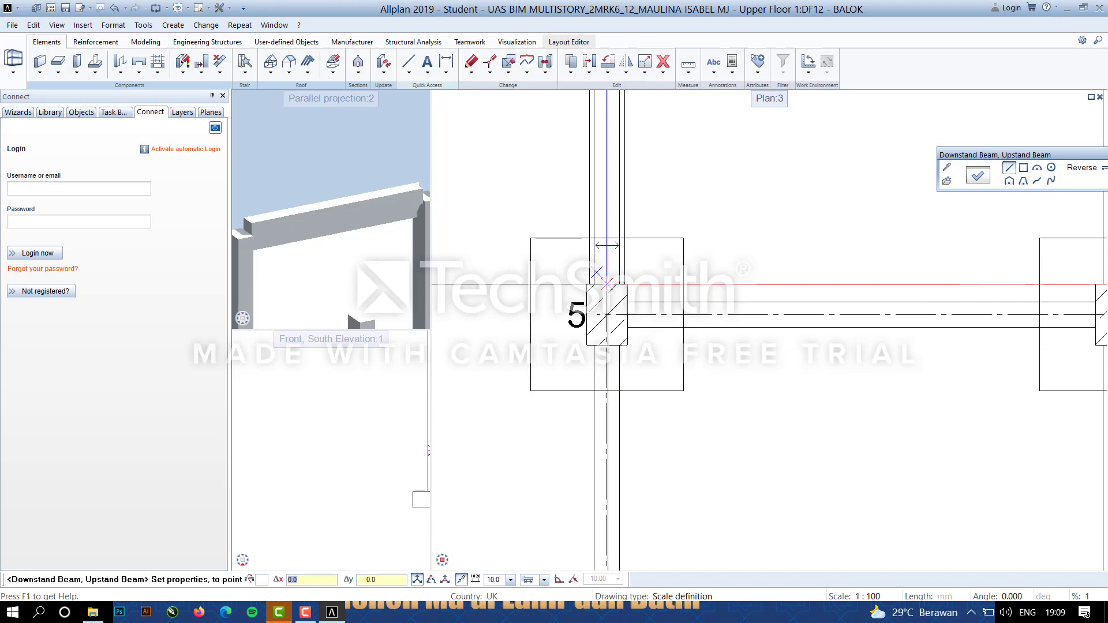
{"action": "left_click", "coordinate": [606, 283]}
Draw 350 x 600 mm beams along axes B and C between the facing sides of their columns on axes 6 and 5.
{"action": "scroll", "coordinate": [606, 283], "scroll_direction": "down", "scroll_amount": 5}
{"action": "scroll", "coordinate": [575, 167], "scroll_direction": "up", "scroll_amount": 4}
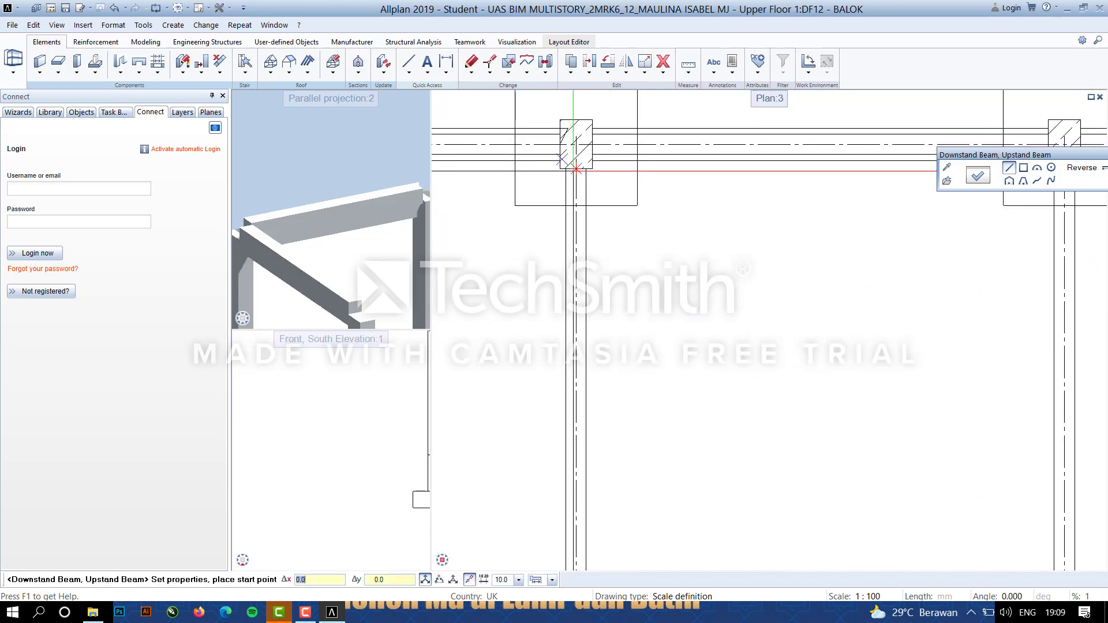
{"action": "left_click", "coordinate": [575, 167]}
{"action": "scroll", "coordinate": [576, 168], "scroll_direction": "down", "scroll_amount": 4}
{"action": "scroll", "coordinate": [672, 391], "scroll_direction": "up", "scroll_amount": 4}
{"action": "scroll", "coordinate": [672, 420], "scroll_direction": "down", "scroll_amount": 4}
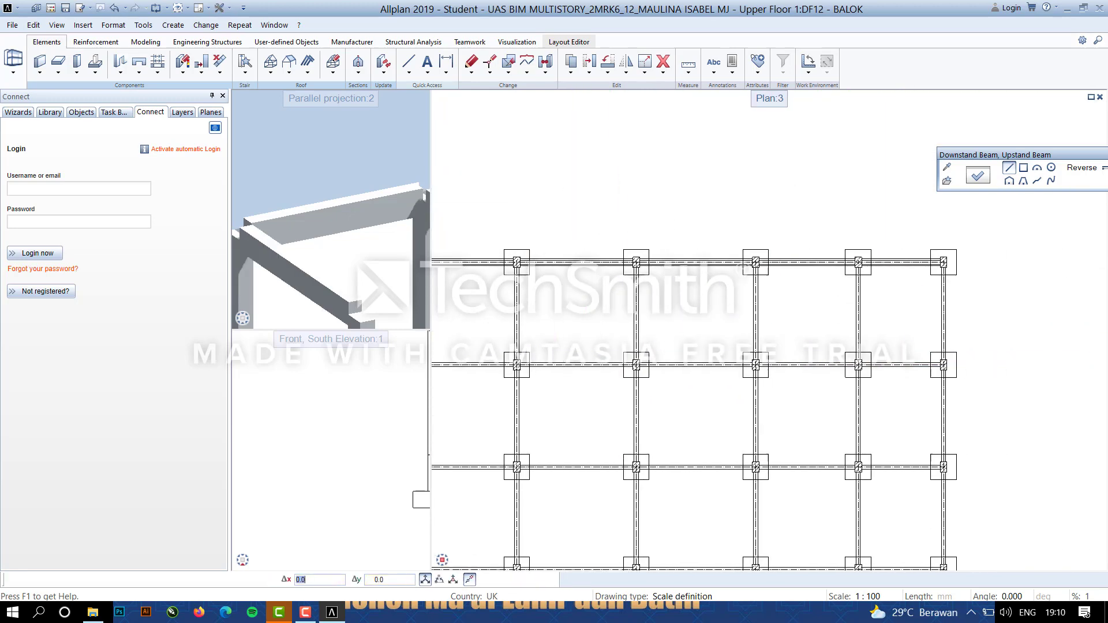
{"action": "scroll", "coordinate": [532, 505], "scroll_direction": "up", "scroll_amount": 4}
{"action": "scroll", "coordinate": [532, 505], "scroll_direction": "down", "scroll_amount": 4}
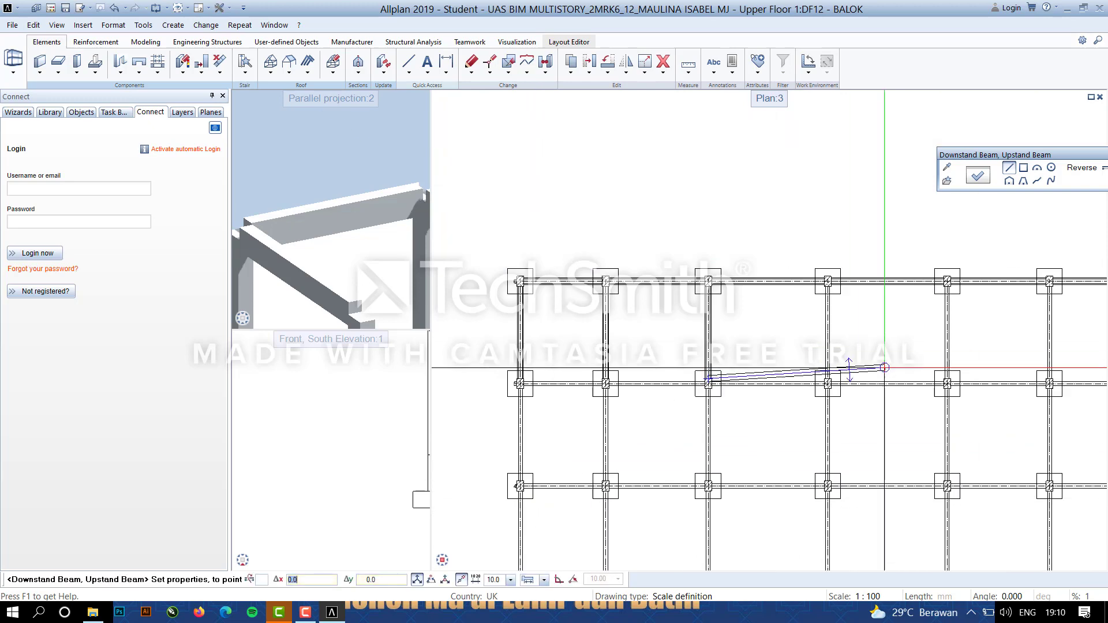
Draw 350 x 600 mm beams along axes D, E and F between the facing sides of their columns on axes 6 and 5.
{"action": "scroll", "coordinate": [602, 468], "scroll_direction": "up", "scroll_amount": 5}
{"action": "scroll", "coordinate": [601, 468], "scroll_direction": "down", "scroll_amount": 1}
{"action": "scroll", "coordinate": [602, 470], "scroll_direction": "up", "scroll_amount": 4}
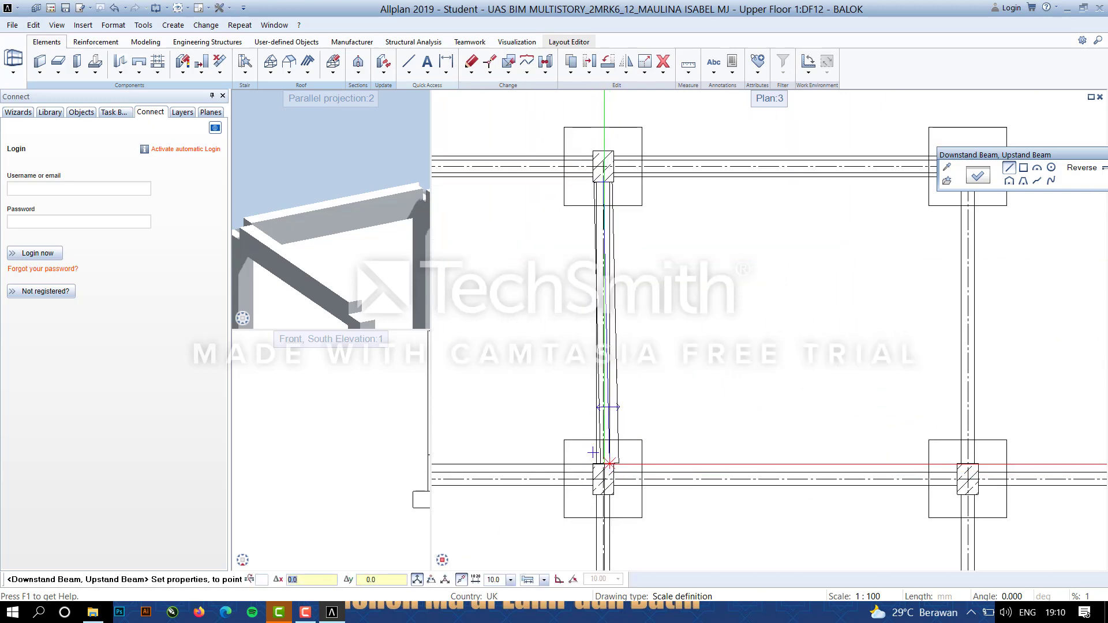
{"action": "left_click", "coordinate": [604, 463]}
{"action": "scroll", "coordinate": [744, 340], "scroll_direction": "down", "scroll_amount": 5}
{"action": "scroll", "coordinate": [866, 297], "scroll_direction": "up", "scroll_amount": 6}
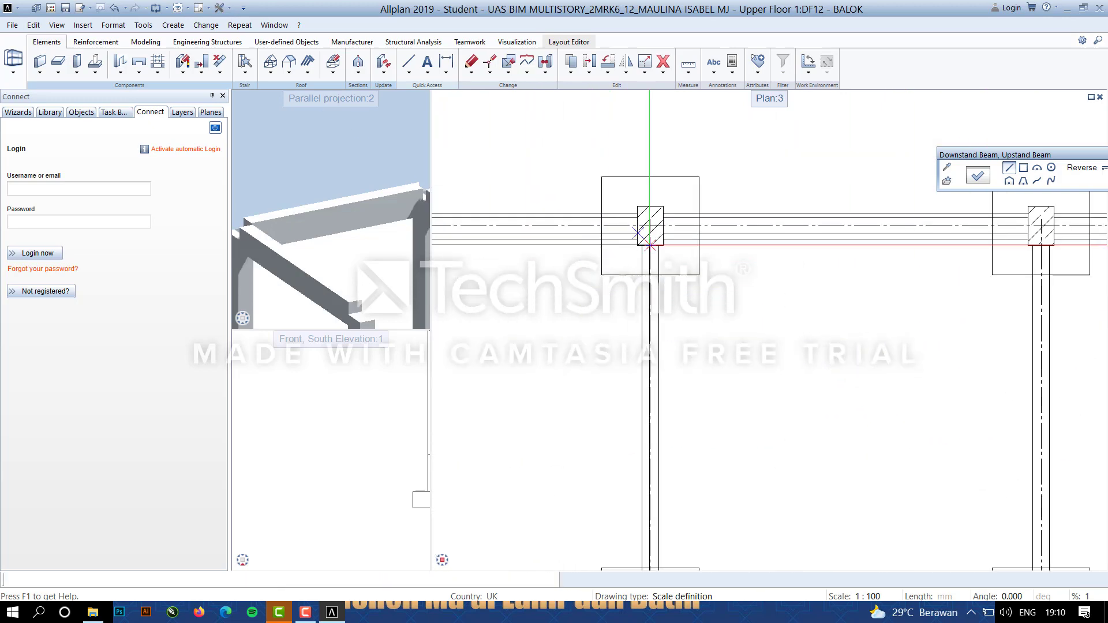
{"action": "scroll", "coordinate": [595, 382], "scroll_direction": "down", "scroll_amount": 6}
{"action": "scroll", "coordinate": [629, 285], "scroll_direction": "up", "scroll_amount": 5}
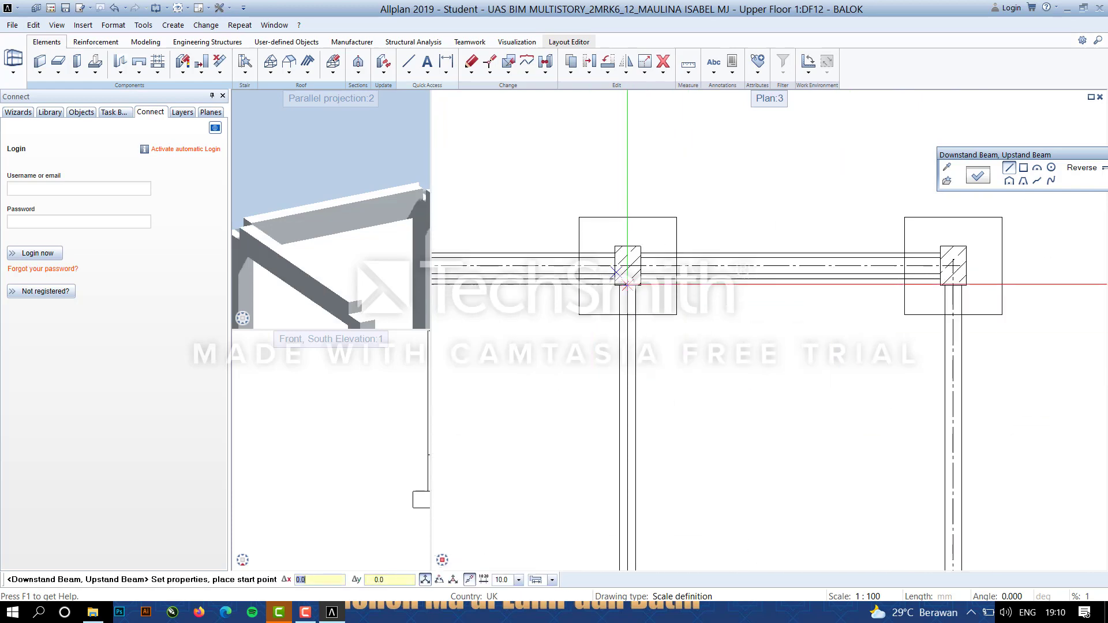
{"action": "scroll", "coordinate": [628, 285], "scroll_direction": "down", "scroll_amount": 2}
{"action": "scroll", "coordinate": [619, 473], "scroll_direction": "up", "scroll_amount": 2}
{"action": "left_click", "coordinate": [632, 530]}
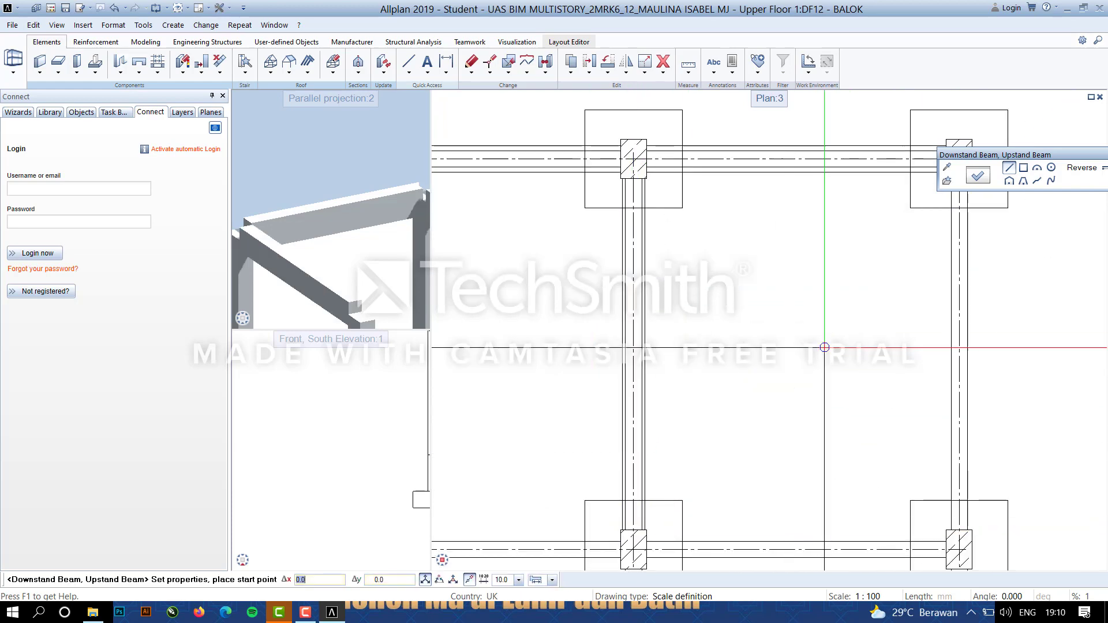
Draw the 350 x 600 mm beam along axis G between columns G6 and G5 and finish the beam command.
{"action": "scroll", "coordinate": [823, 349], "scroll_direction": "down", "scroll_amount": 5}
{"action": "scroll", "coordinate": [976, 318], "scroll_direction": "up", "scroll_amount": 4}
{"action": "scroll", "coordinate": [702, 271], "scroll_direction": "up", "scroll_amount": 3}
{"action": "left_click", "coordinate": [689, 247]}
{"action": "scroll", "coordinate": [689, 246], "scroll_direction": "down", "scroll_amount": 4}
{"action": "scroll", "coordinate": [664, 398], "scroll_direction": "up", "scroll_amount": 3}
{"action": "scroll", "coordinate": [707, 444], "scroll_direction": "down", "scroll_amount": 2}
{"action": "scroll", "coordinate": [719, 537], "scroll_direction": "up", "scroll_amount": 6}
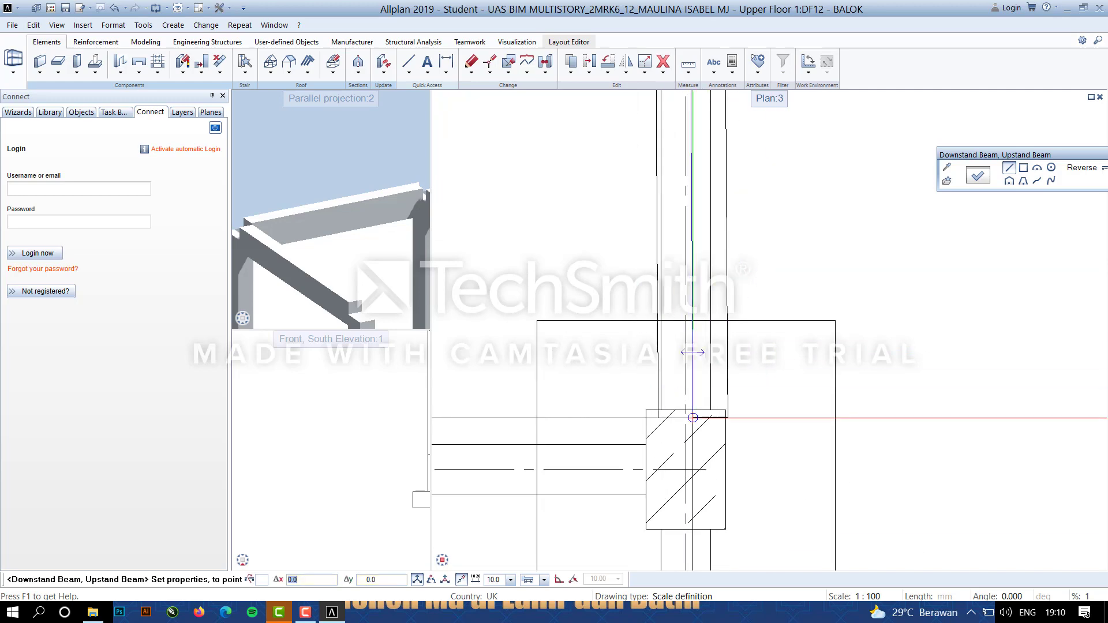
{"action": "left_click", "coordinate": [686, 410]}
{"action": "scroll", "coordinate": [795, 251], "scroll_direction": "down", "scroll_amount": 7}
{"action": "scroll", "coordinate": [322, 254], "scroll_direction": "down", "scroll_amount": 5}
{"action": "scroll", "coordinate": [906, 301], "scroll_direction": "down", "scroll_amount": 6}
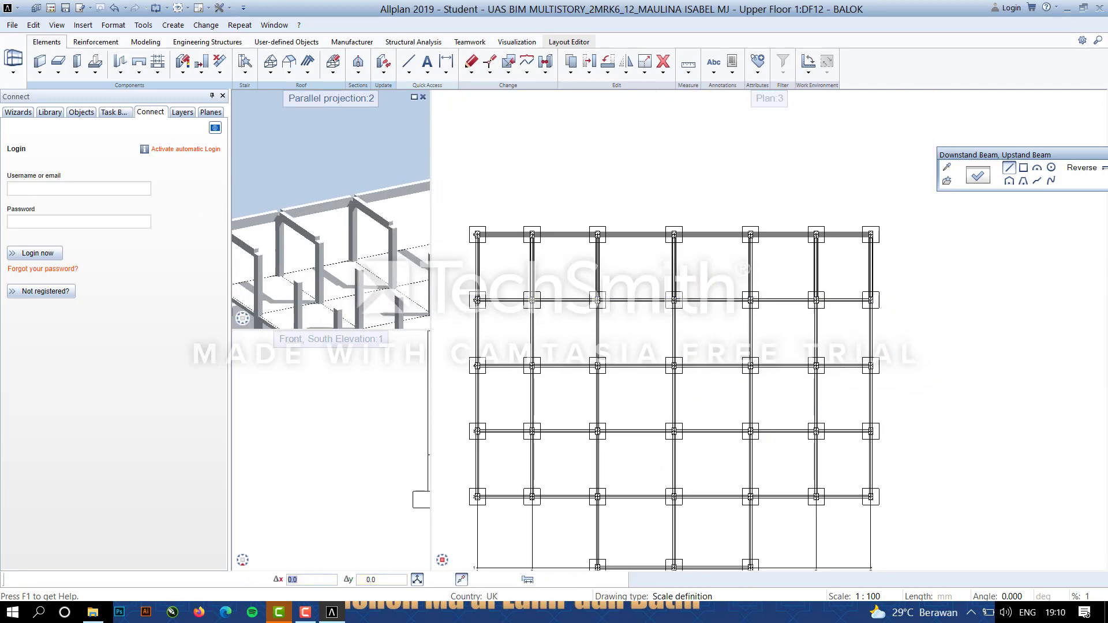
{"action": "key", "text": "Escape"}
Copy all axis 6 beams and the lettered-axis beams between axes 6 and 5 three times, using the G6-to-G5 column spacing.
{"action": "scroll", "coordinate": [554, 277], "scroll_direction": "down", "scroll_amount": 1}
{"action": "scroll", "coordinate": [580, 289], "scroll_direction": "up", "scroll_amount": 6}
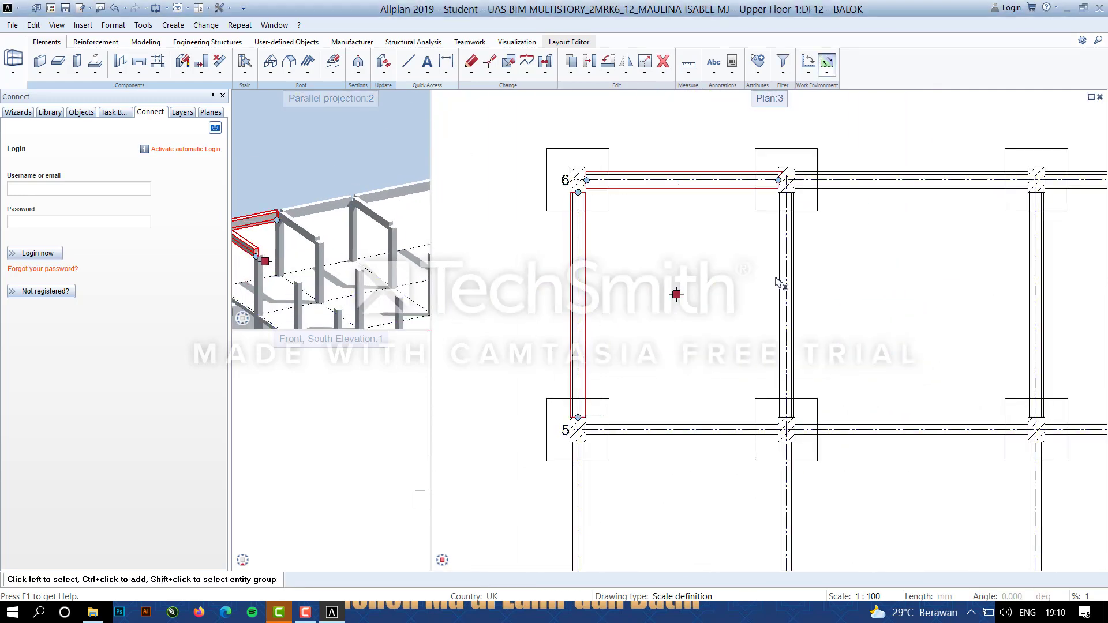
{"action": "middle_click_drag", "start_coordinate": [929, 324], "coordinate": [560, 301]}
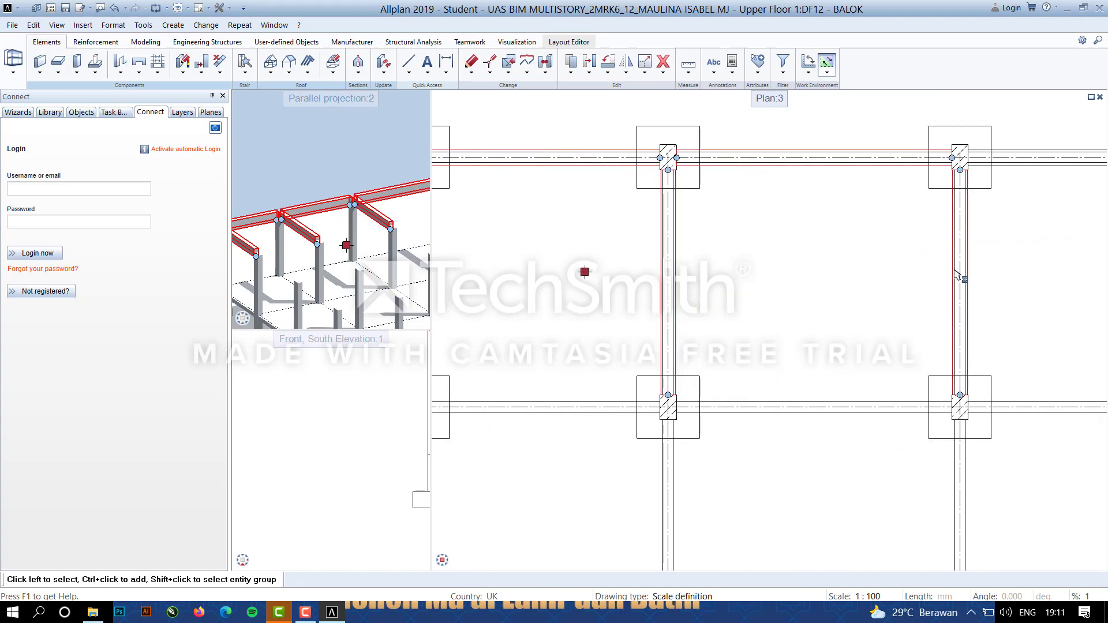
{"action": "middle_click_drag", "start_coordinate": [1038, 170], "coordinate": [823, 158]}
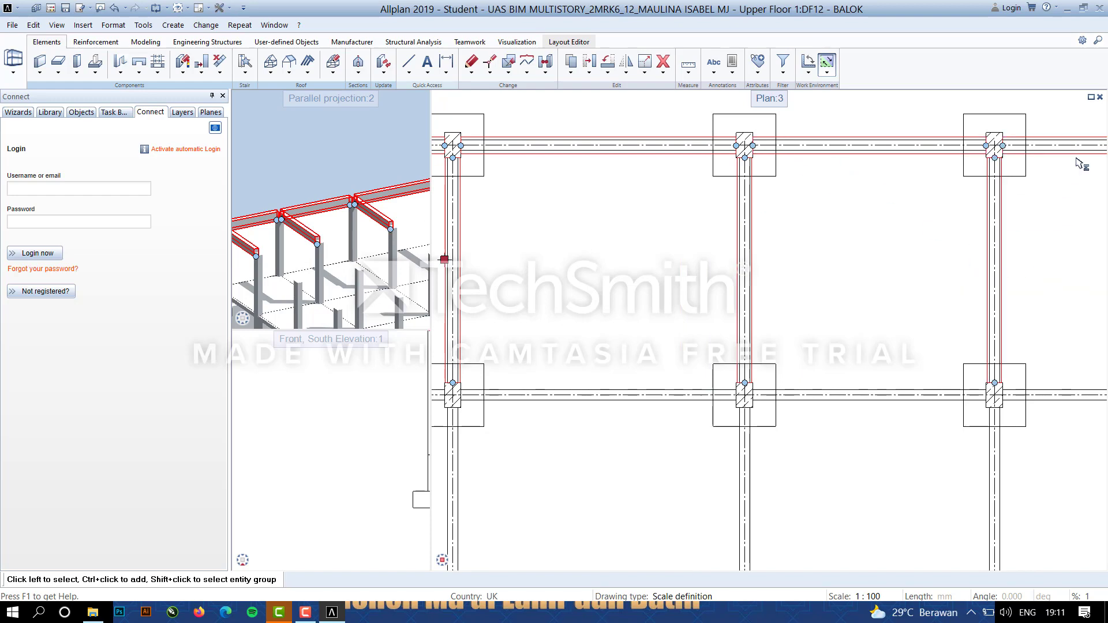
{"action": "middle_click_drag", "start_coordinate": [1086, 254], "coordinate": [628, 250]}
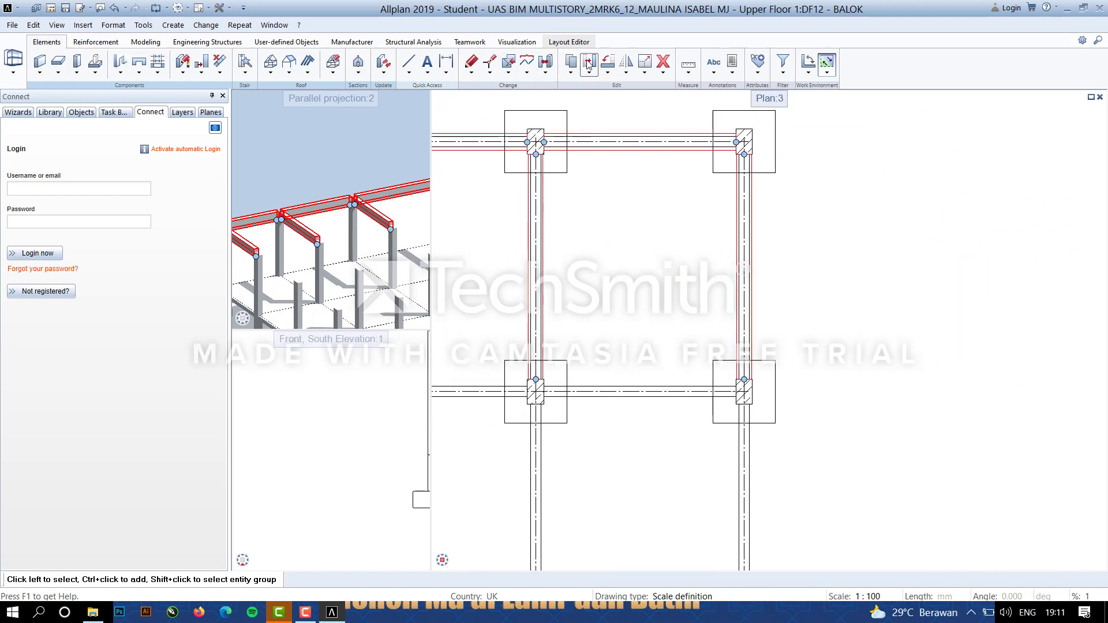
{"action": "left_click", "coordinate": [737, 145]}
{"action": "scroll", "coordinate": [737, 145], "scroll_direction": "down", "scroll_amount": 5}
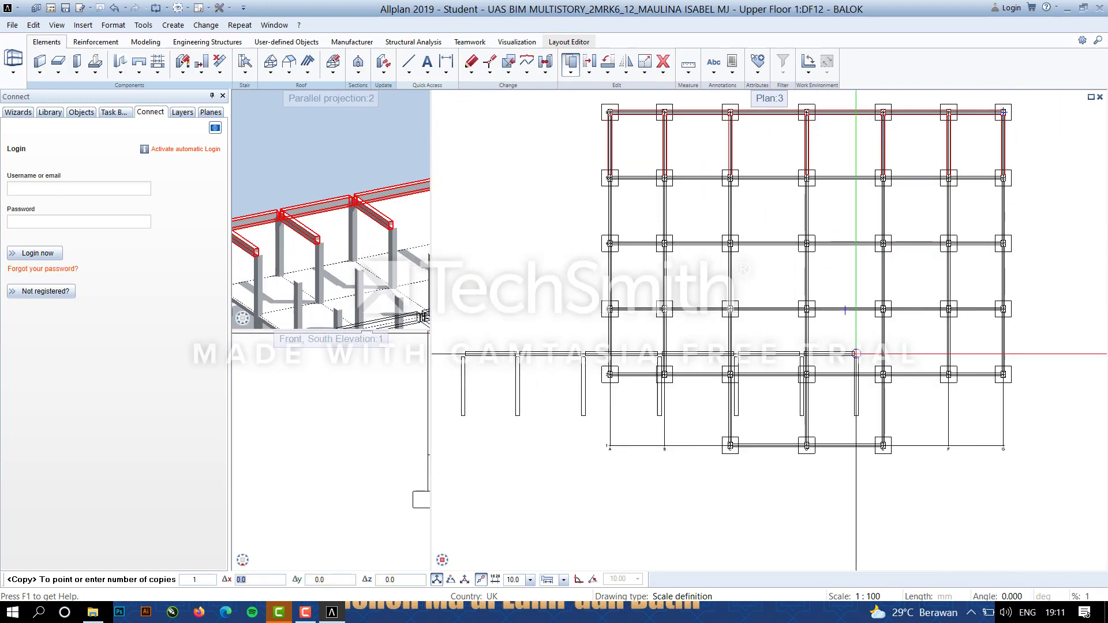
{"action": "scroll", "coordinate": [1063, 148], "scroll_direction": "up", "scroll_amount": 4}
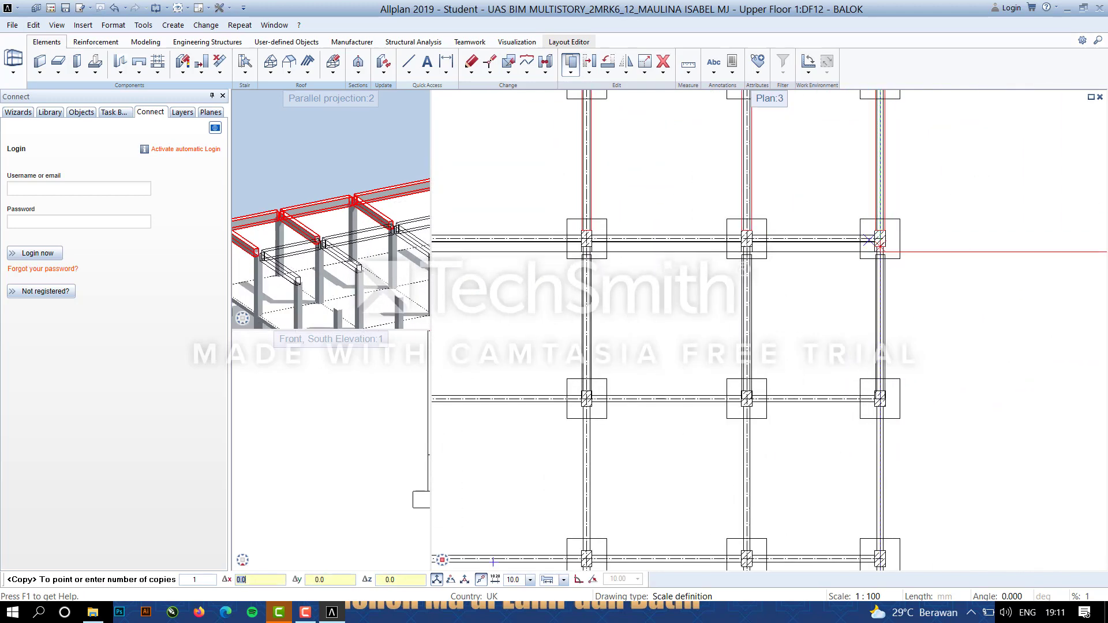
{"action": "scroll", "coordinate": [865, 231], "scroll_direction": "up", "scroll_amount": 5}
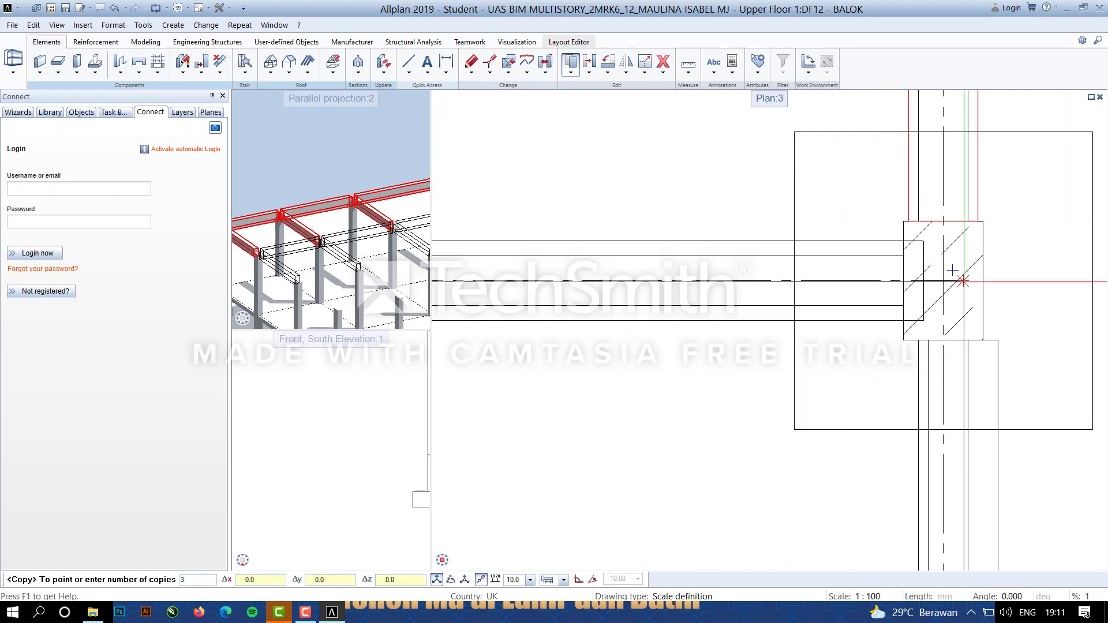
{"action": "left_click", "coordinate": [944, 299]}
{"action": "scroll", "coordinate": [944, 297], "scroll_direction": "down", "scroll_amount": 6}
Copy the axis 3 beams and only the C, D and E beams below them from axis 3 to axis 2.
{"action": "middle_click_drag", "start_coordinate": [943, 297], "coordinate": [1048, 168]}
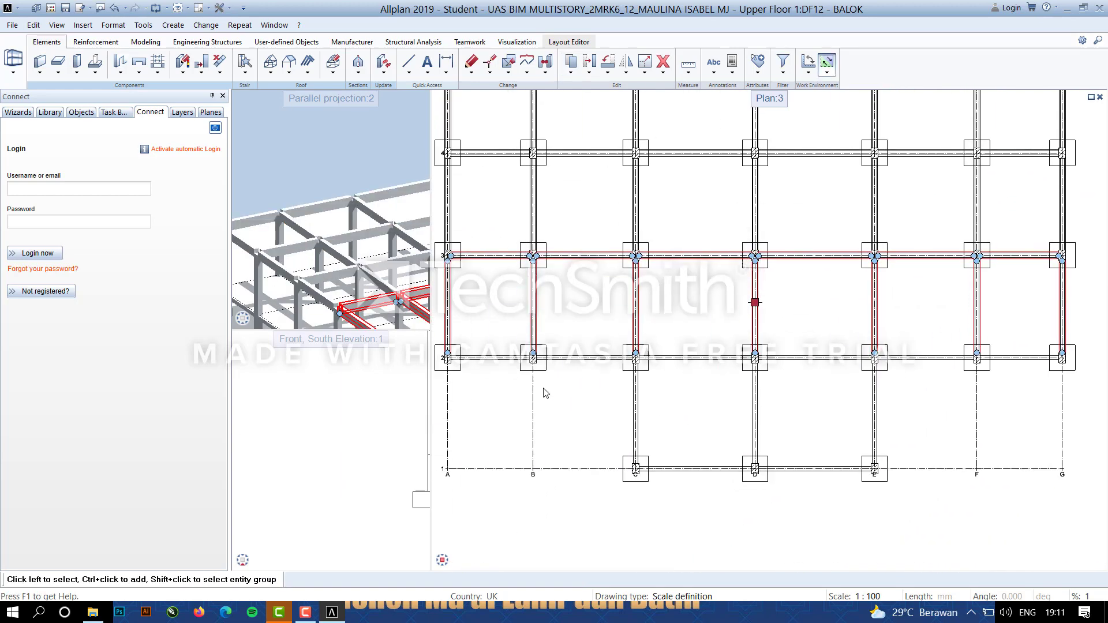
{"action": "scroll", "coordinate": [565, 333], "scroll_direction": "up", "scroll_amount": 2, "text": "shift"}
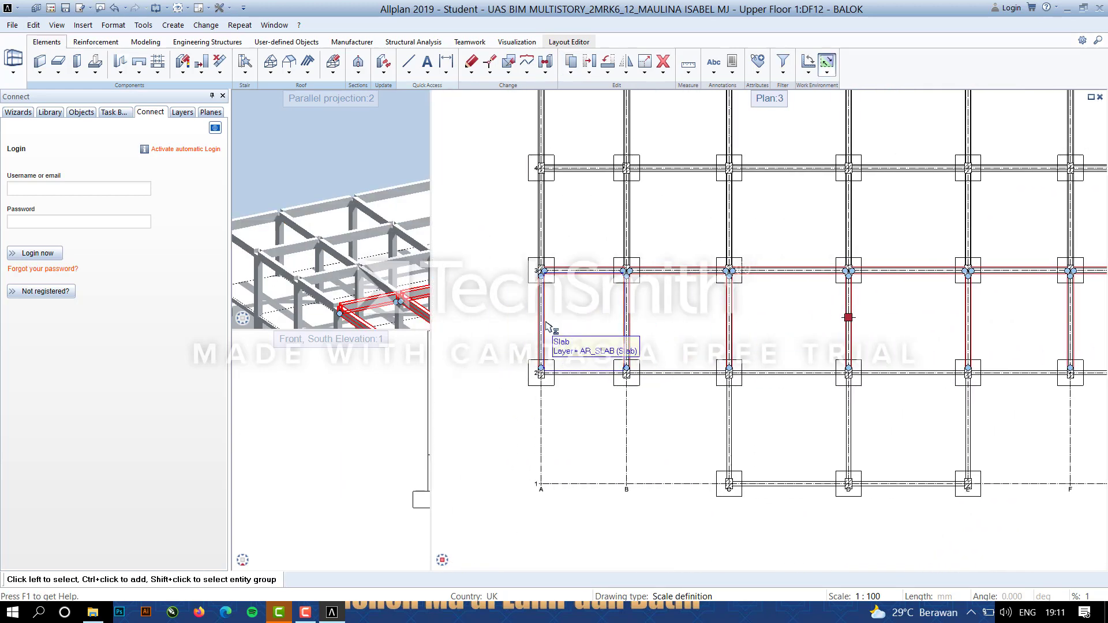
{"action": "scroll", "coordinate": [923, 361], "scroll_direction": "down", "scroll_amount": 3, "text": "shift"}
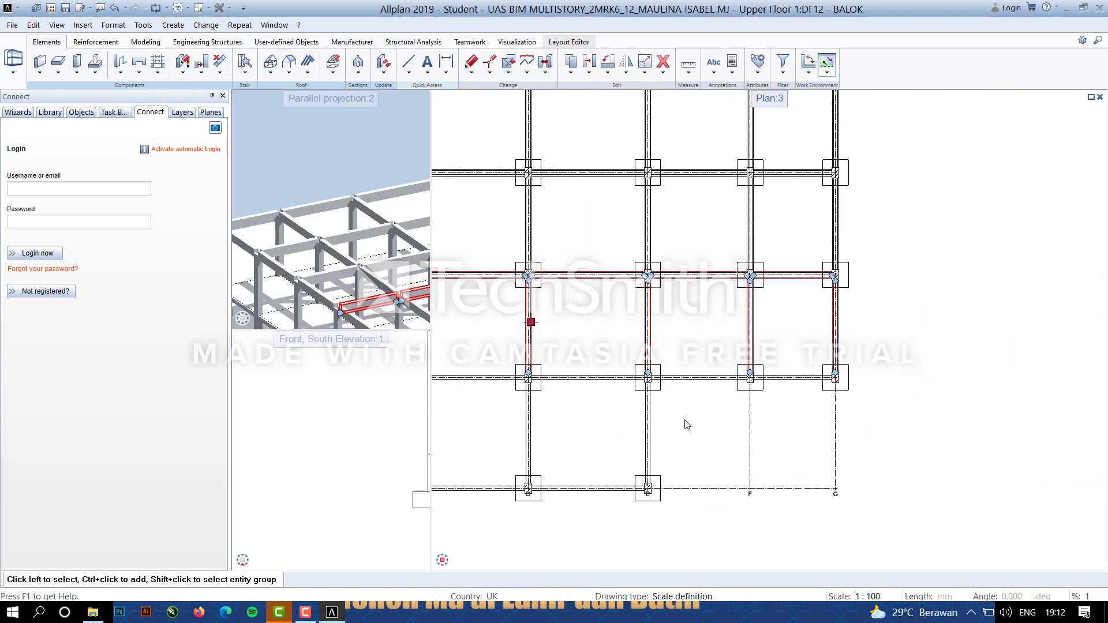
{"action": "scroll", "coordinate": [834, 353], "scroll_direction": "left", "scroll_amount": 3, "text": "shift"}
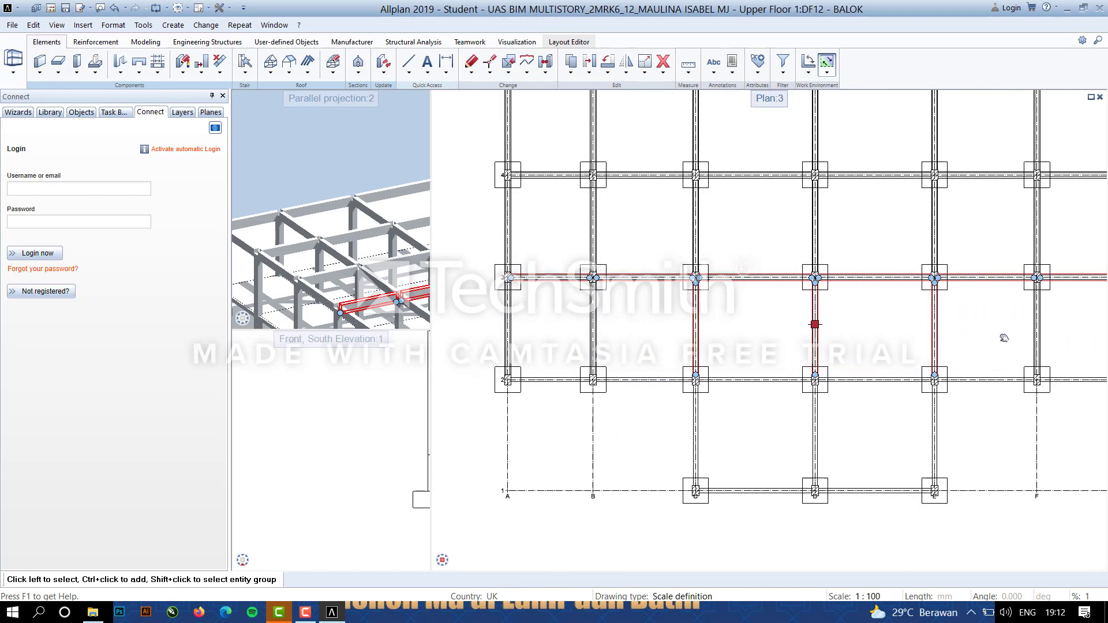
{"action": "scroll", "coordinate": [764, 286], "scroll_direction": "up", "scroll_amount": 6}
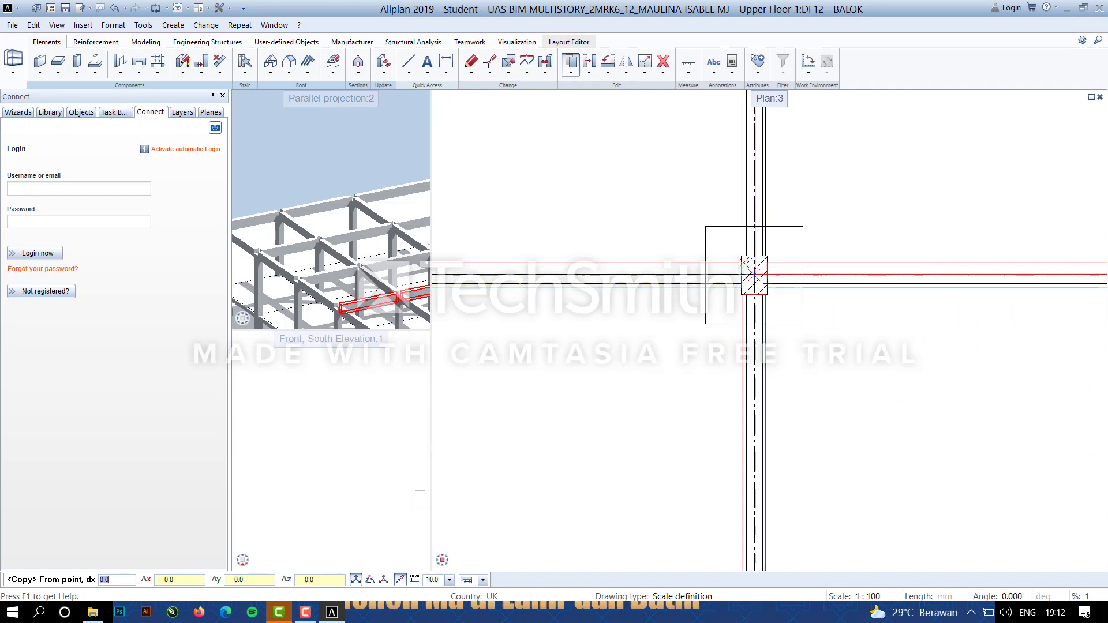
{"action": "left_click", "coordinate": [754, 275]}
{"action": "scroll", "coordinate": [772, 365], "scroll_direction": "down", "scroll_amount": 7}
{"action": "scroll", "coordinate": [765, 430], "scroll_direction": "up", "scroll_amount": 6}
{"action": "left_click", "coordinate": [784, 415]}
{"action": "scroll", "coordinate": [784, 414], "scroll_direction": "down", "scroll_amount": 5}
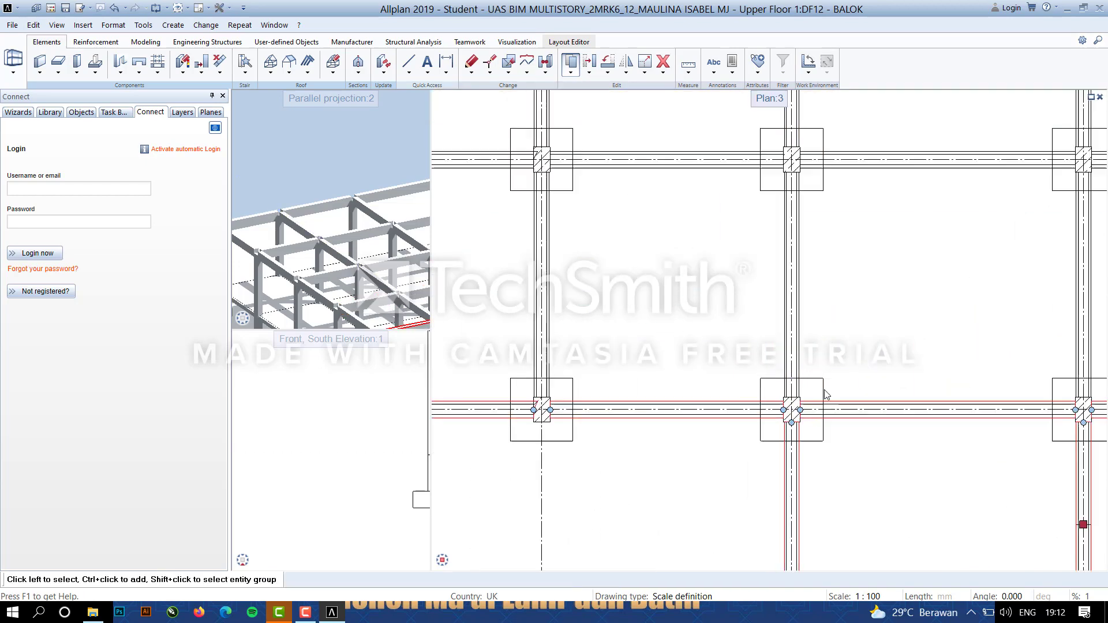
Extend the lower ends of the beams along axes C, D and E to the facing sides of the axis 1 columns.
{"action": "scroll", "coordinate": [629, 355], "scroll_direction": "up", "scroll_amount": 2}
{"action": "scroll", "coordinate": [606, 369], "scroll_direction": "up", "scroll_amount": 5}
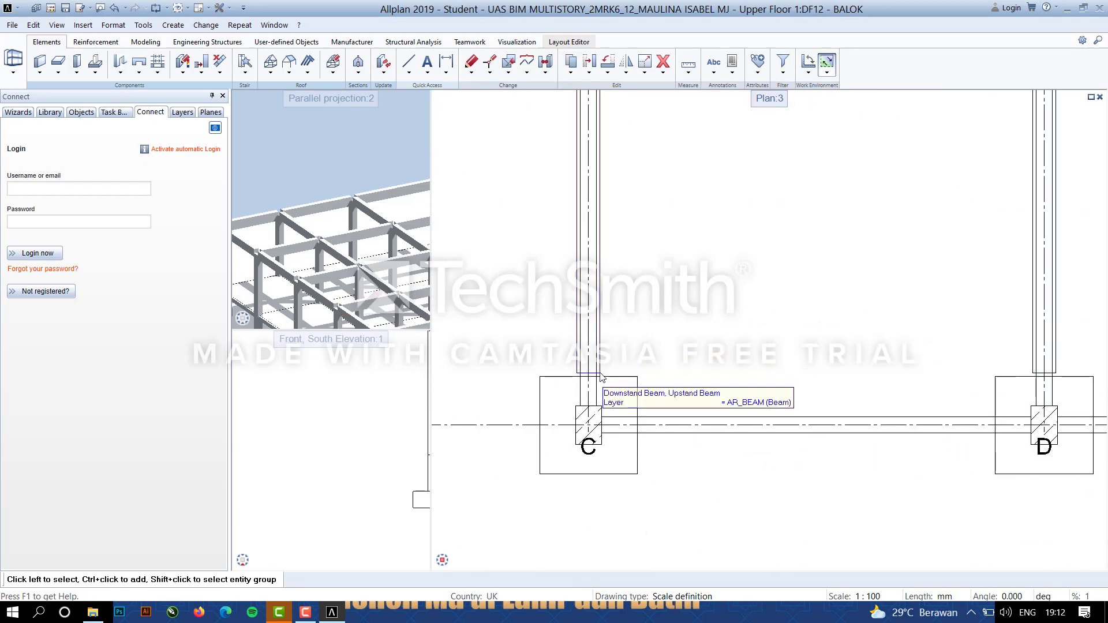
{"action": "left_click", "coordinate": [588, 409]}
{"action": "scroll", "coordinate": [597, 390], "scroll_direction": "down", "scroll_amount": 5}
{"action": "scroll", "coordinate": [699, 385], "scroll_direction": "up", "scroll_amount": 5}
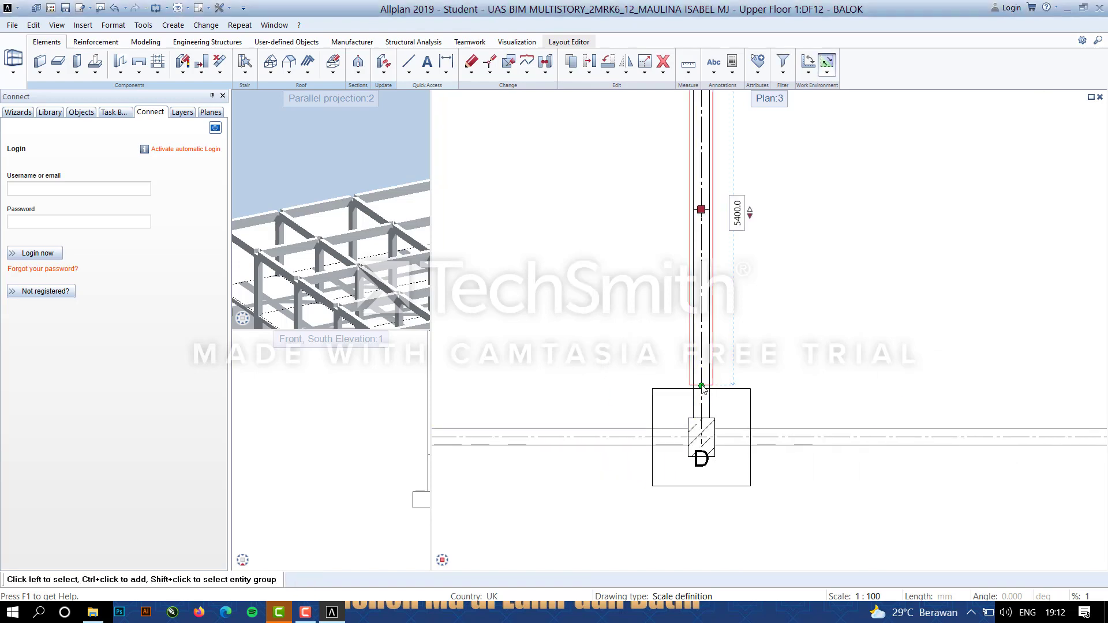
{"action": "left_click", "coordinate": [701, 386]}
{"action": "left_click", "coordinate": [702, 418]}
{"action": "scroll", "coordinate": [697, 388], "scroll_direction": "down", "scroll_amount": 5}
{"action": "scroll", "coordinate": [771, 385], "scroll_direction": "up", "scroll_amount": 5}
{"action": "left_click", "coordinate": [771, 390]}
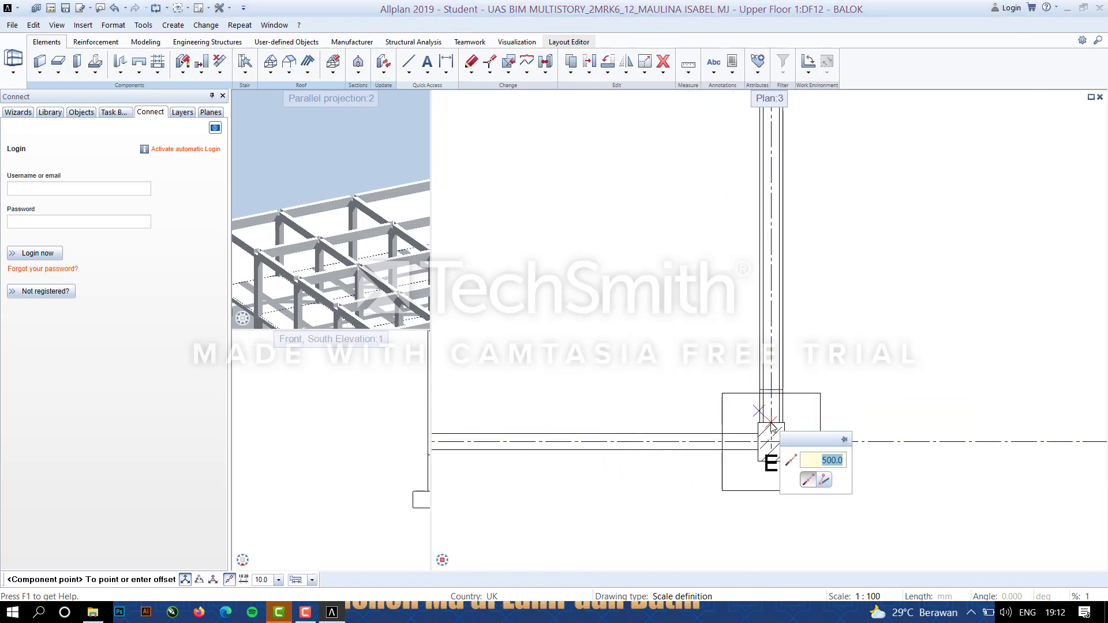
{"action": "left_click", "coordinate": [771, 423]}
{"action": "scroll", "coordinate": [858, 334], "scroll_direction": "down", "scroll_amount": 5}
{"action": "middle_click_drag", "start_coordinate": [891, 309], "coordinate": [863, 393]}
{"action": "key", "text": "Escape"}
Copy the two axis 2 beams between axes C and E down to axis 1, using column D as reference.
{"action": "middle_click_drag", "start_coordinate": [787, 369], "coordinate": [944, 371]}
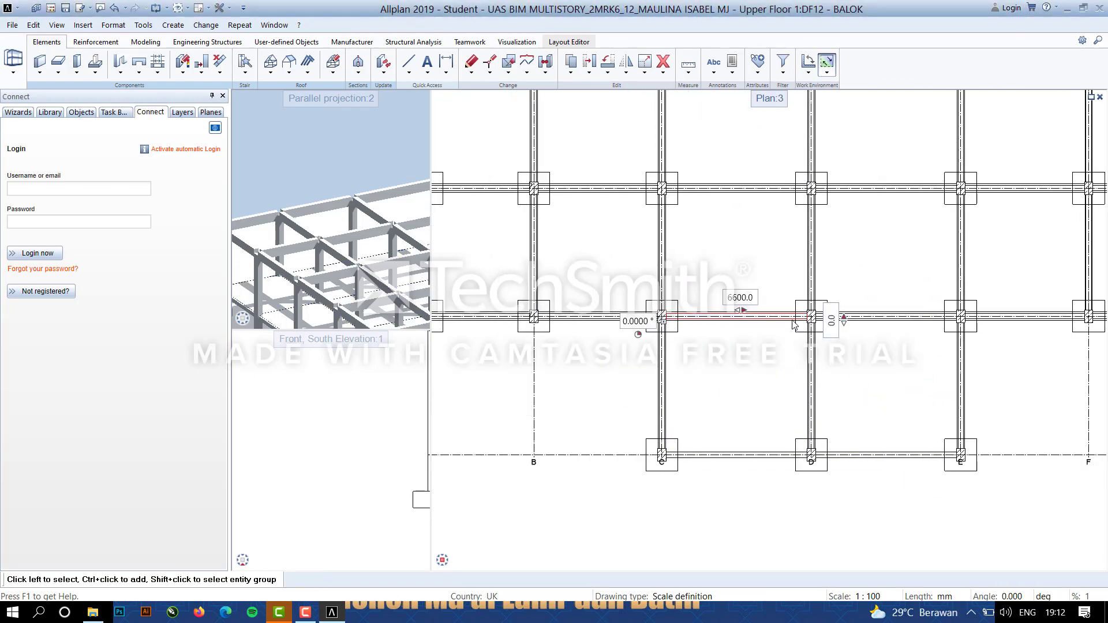
{"action": "left_click", "coordinate": [571, 63]}
{"action": "scroll", "coordinate": [813, 312], "scroll_direction": "up", "scroll_amount": 6}
{"action": "left_click", "coordinate": [806, 303]}
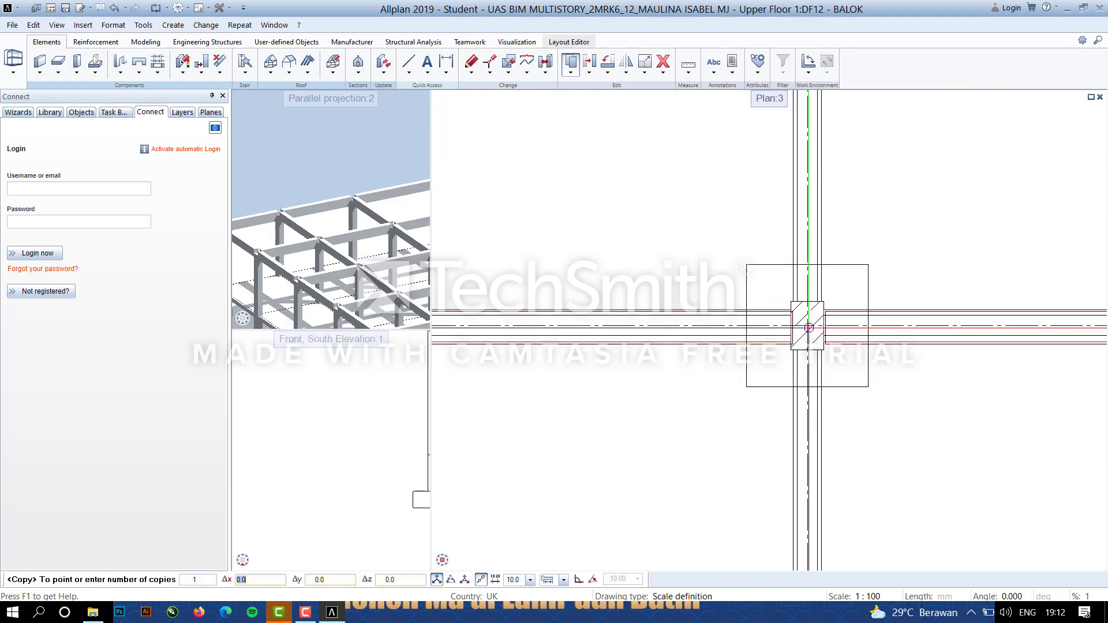
{"action": "scroll", "coordinate": [807, 312], "scroll_direction": "down", "scroll_amount": 5}
{"action": "scroll", "coordinate": [810, 481], "scroll_direction": "up", "scroll_amount": 4}
{"action": "left_click", "coordinate": [799, 481]}
{"action": "scroll", "coordinate": [737, 236], "scroll_direction": "down", "scroll_amount": 5}
{"action": "key", "text": "Escape"}
{"action": "scroll", "coordinate": [378, 231], "scroll_direction": "down", "scroll_amount": 3}
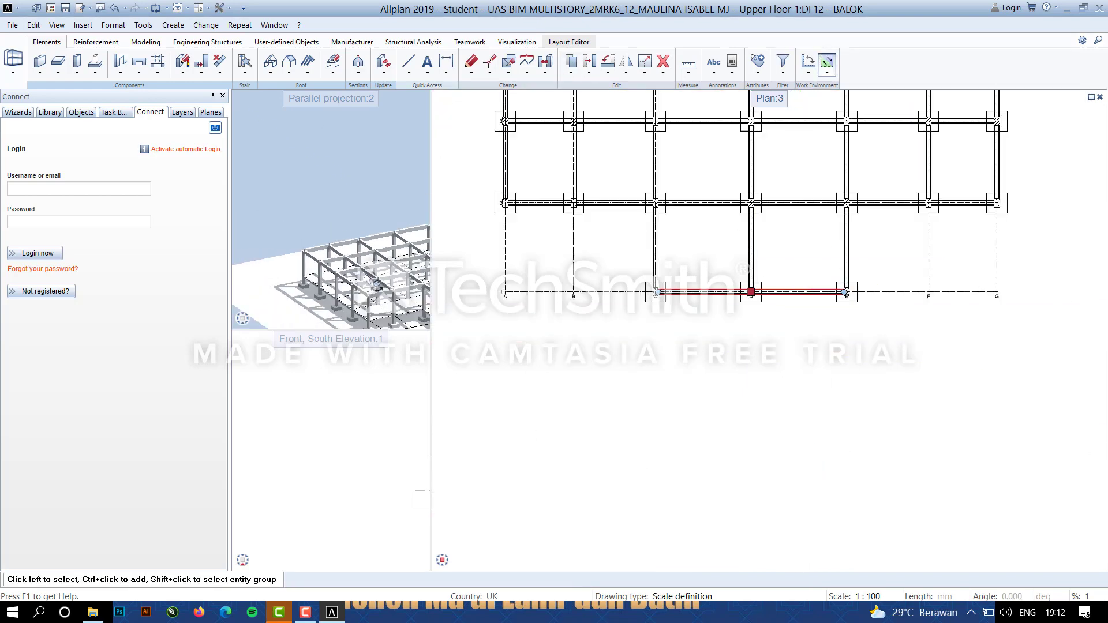
Examine the axis 1 beams in the parallel projection and give the viewports more width.
{"action": "middle_click_drag", "start_coordinate": [398, 234], "coordinate": [223, 183]}
{"action": "scroll", "coordinate": [369, 240], "scroll_direction": "up", "scroll_amount": 3}
{"action": "scroll", "coordinate": [243, 197], "scroll_direction": "up", "scroll_amount": 4}
{"action": "middle_click_drag", "start_coordinate": [416, 217], "coordinate": [283, 283]}
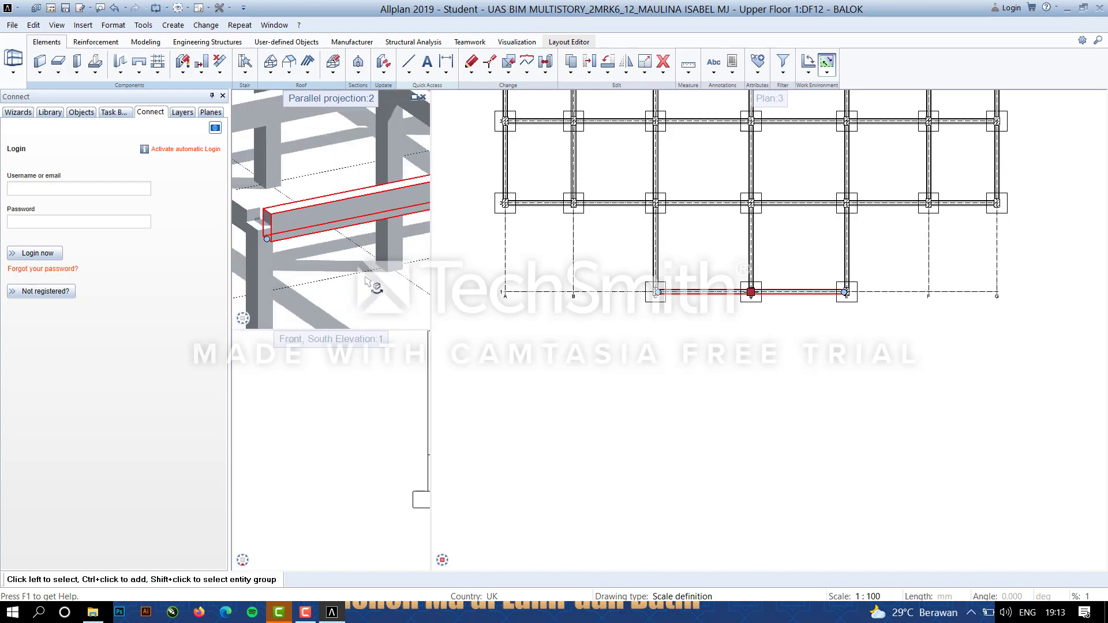
{"action": "scroll", "coordinate": [363, 314], "scroll_direction": "down", "scroll_amount": 4}
{"action": "left_click_drag", "start_coordinate": [230, 264], "coordinate": [162, 267]}
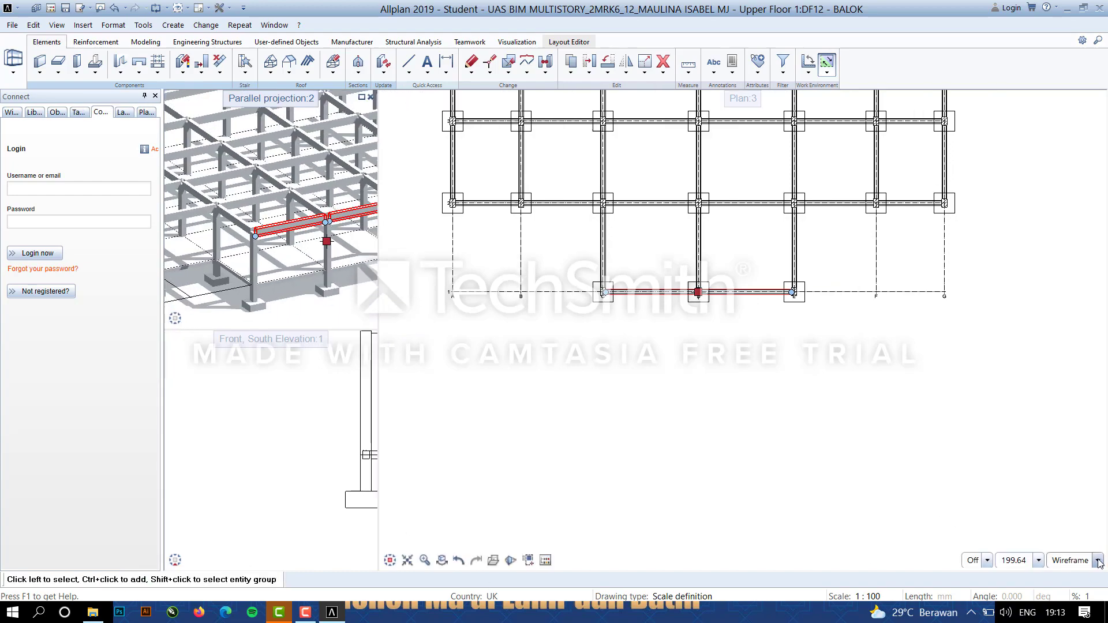
Display the main viewport in Animation mode from the front left, southwest isometric view.
{"action": "left_click", "coordinate": [1098, 562]}
{"action": "left_click", "coordinate": [1056, 528]}
{"action": "scroll", "coordinate": [594, 268], "scroll_direction": "down", "scroll_amount": 2}
{"action": "mouse_move", "coordinate": [390, 561]}
{"action": "left_click", "coordinate": [395, 539]}
{"action": "scroll", "coordinate": [796, 378], "scroll_direction": "down", "scroll_amount": 2}
{"action": "middle_click_drag", "start_coordinate": [796, 377], "coordinate": [741, 381]}
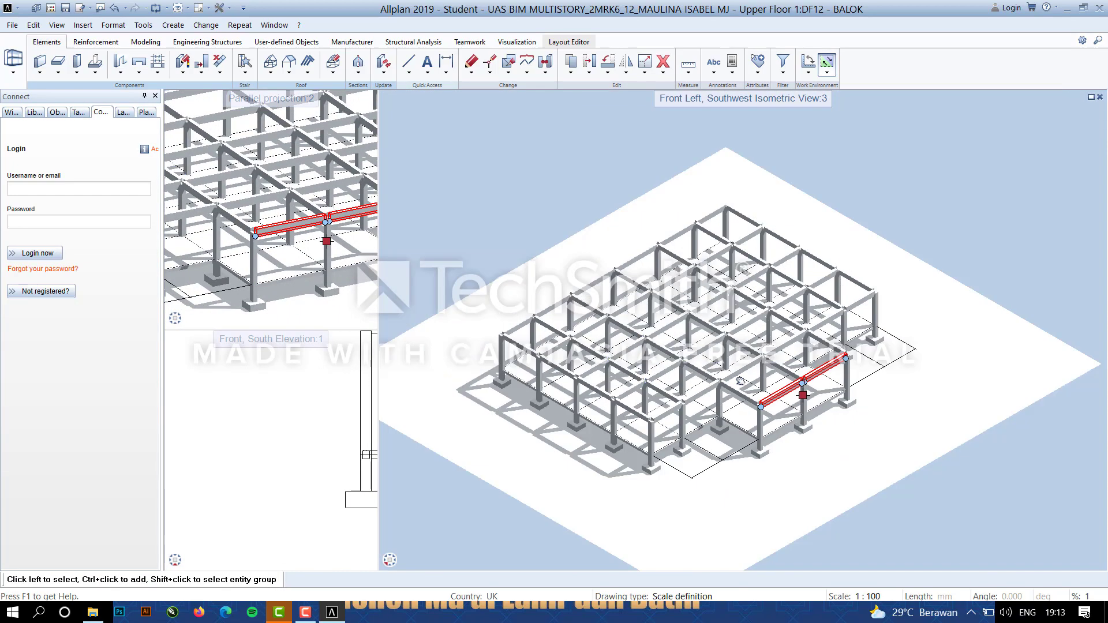
Examine the Upper Floor 1 beam and column frame from several close positions in the isometric view.
{"action": "scroll", "coordinate": [740, 380], "scroll_direction": "up", "scroll_amount": 4}
{"action": "scroll", "coordinate": [713, 358], "scroll_direction": "down", "scroll_amount": 3}
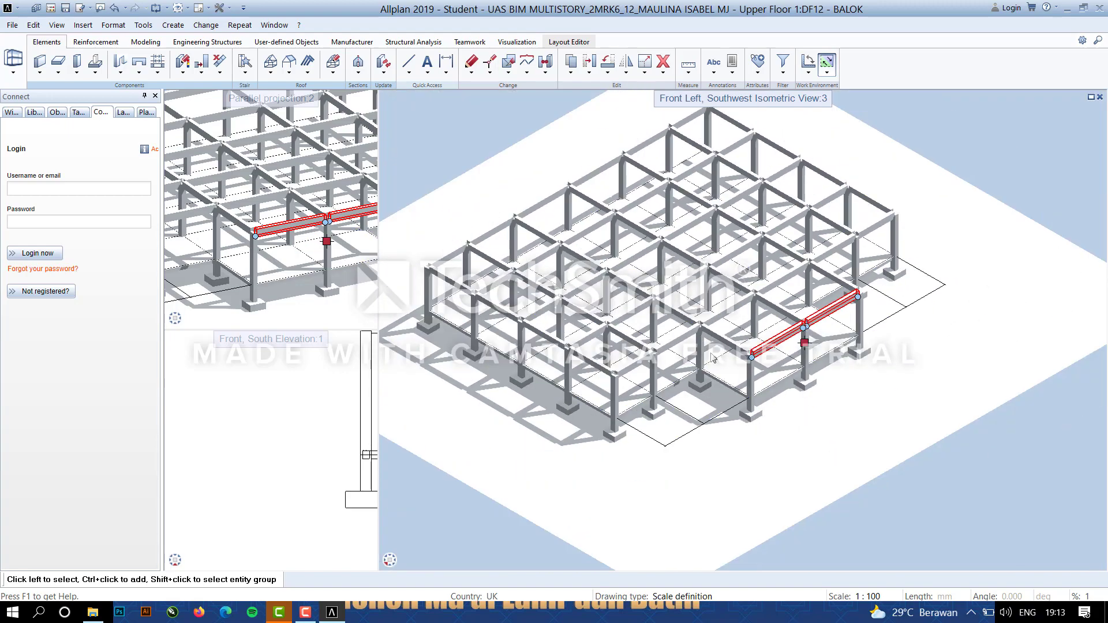
{"action": "scroll", "coordinate": [496, 329], "scroll_direction": "up", "scroll_amount": 3}
{"action": "middle_click_drag", "start_coordinate": [496, 329], "coordinate": [598, 314]}
{"action": "scroll", "coordinate": [888, 361], "scroll_direction": "down", "scroll_amount": 3}
{"action": "scroll", "coordinate": [923, 329], "scroll_direction": "up", "scroll_amount": 4}
{"action": "middle_click_drag", "start_coordinate": [923, 328], "coordinate": [795, 326]}
{"action": "scroll", "coordinate": [664, 424], "scroll_direction": "down", "scroll_amount": 4}
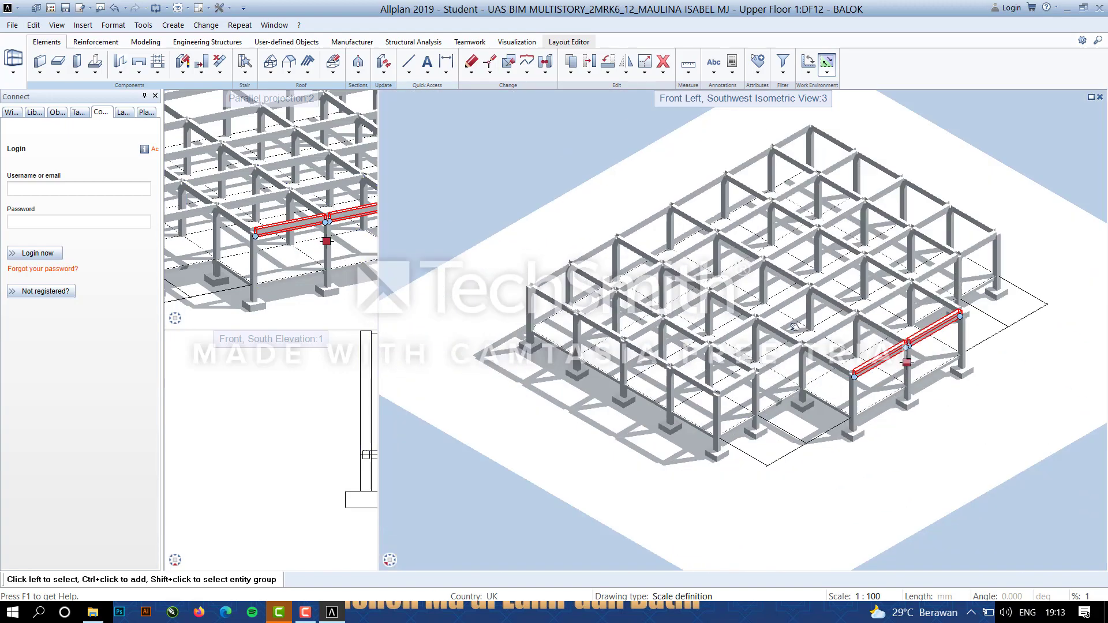
{"action": "scroll", "coordinate": [729, 378], "scroll_direction": "up", "scroll_amount": 4}
{"action": "middle_click_drag", "start_coordinate": [730, 378], "coordinate": [634, 432]}
{"action": "scroll", "coordinate": [635, 439], "scroll_direction": "down", "scroll_amount": 3}
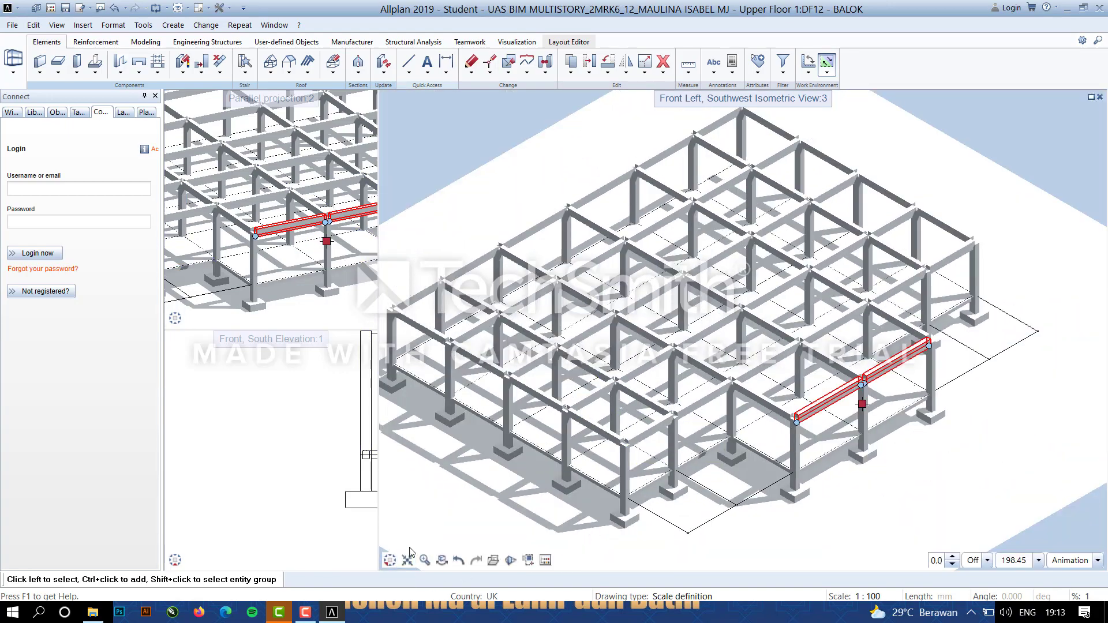
Return the main viewport to wireframe display and make drawing file 13 PELAT of UPPER FLOOR 1 current.
{"action": "left_click", "coordinate": [1100, 560]}
{"action": "left_click", "coordinate": [1039, 488]}
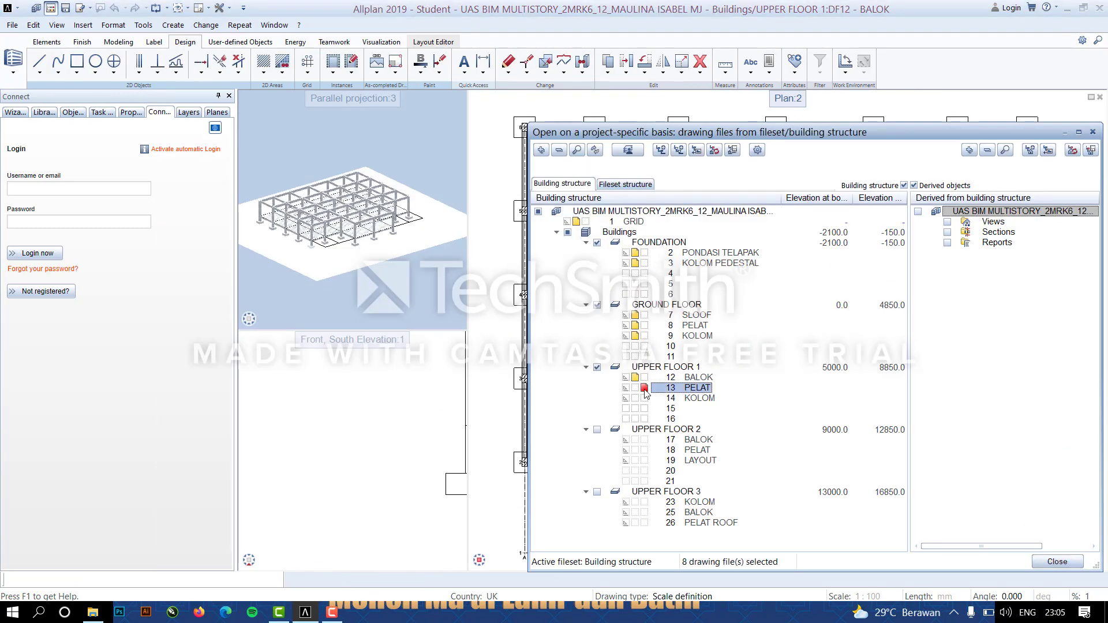
{"action": "left_click", "coordinate": [1057, 561]}
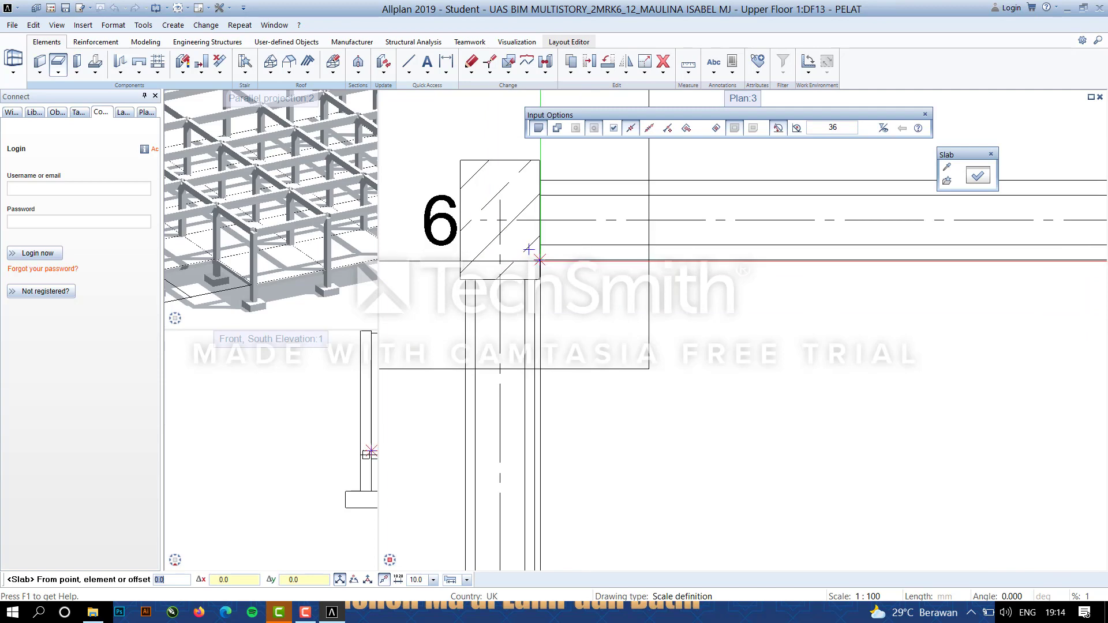
Outline a floor slab in the bay between axes A–B and 5–6, following the column and beam corners.
{"action": "scroll", "coordinate": [529, 379], "scroll_direction": "down", "scroll_amount": 3}
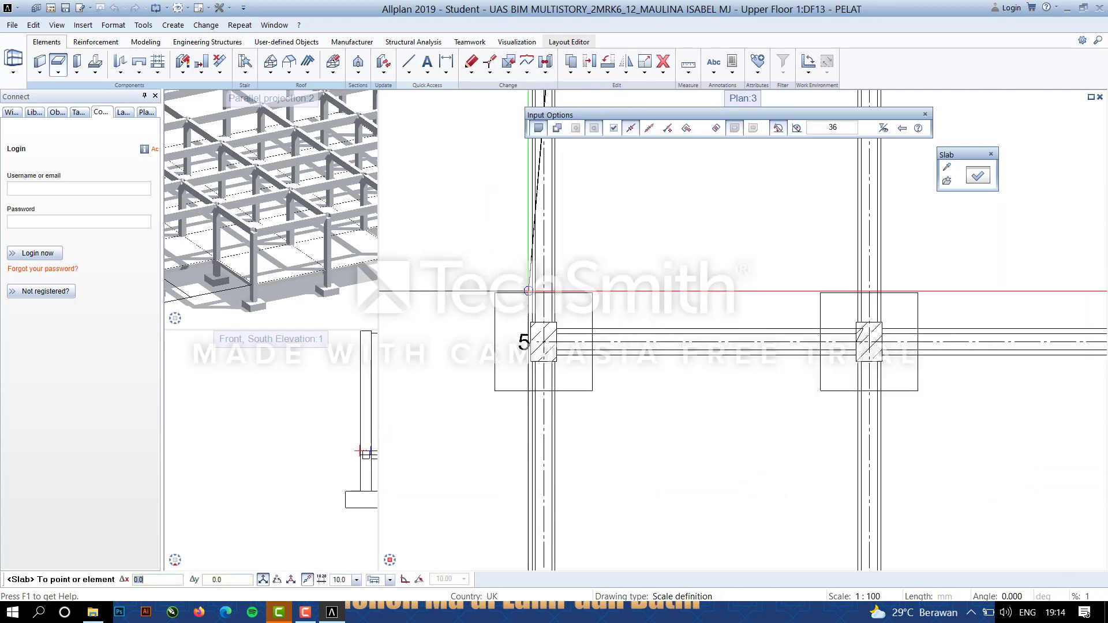
{"action": "scroll", "coordinate": [570, 337], "scroll_direction": "up", "scroll_amount": 3}
{"action": "scroll", "coordinate": [582, 363], "scroll_direction": "down", "scroll_amount": 2}
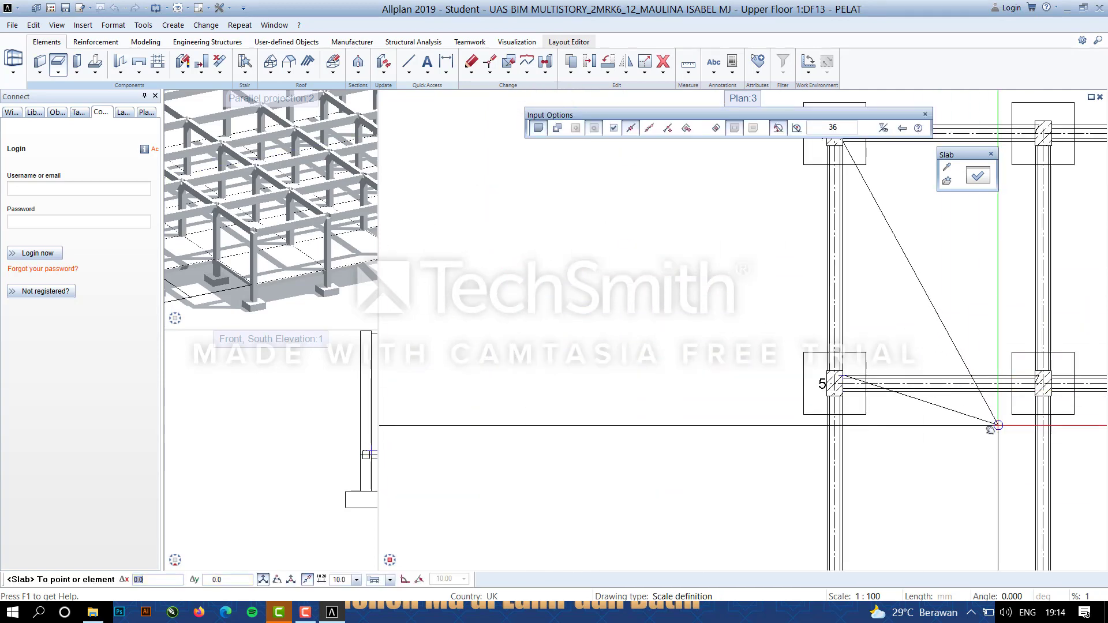
{"action": "scroll", "coordinate": [633, 404], "scroll_direction": "up", "scroll_amount": 4}
{"action": "scroll", "coordinate": [643, 366], "scroll_direction": "down", "scroll_amount": 3}
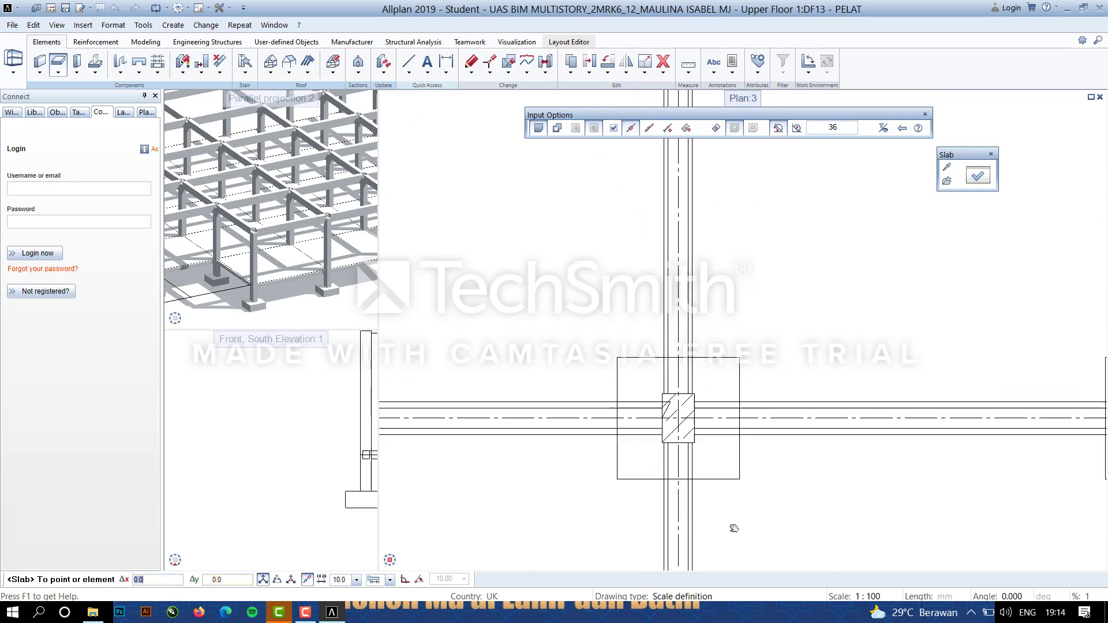
{"action": "scroll", "coordinate": [697, 434], "scroll_direction": "up", "scroll_amount": 4}
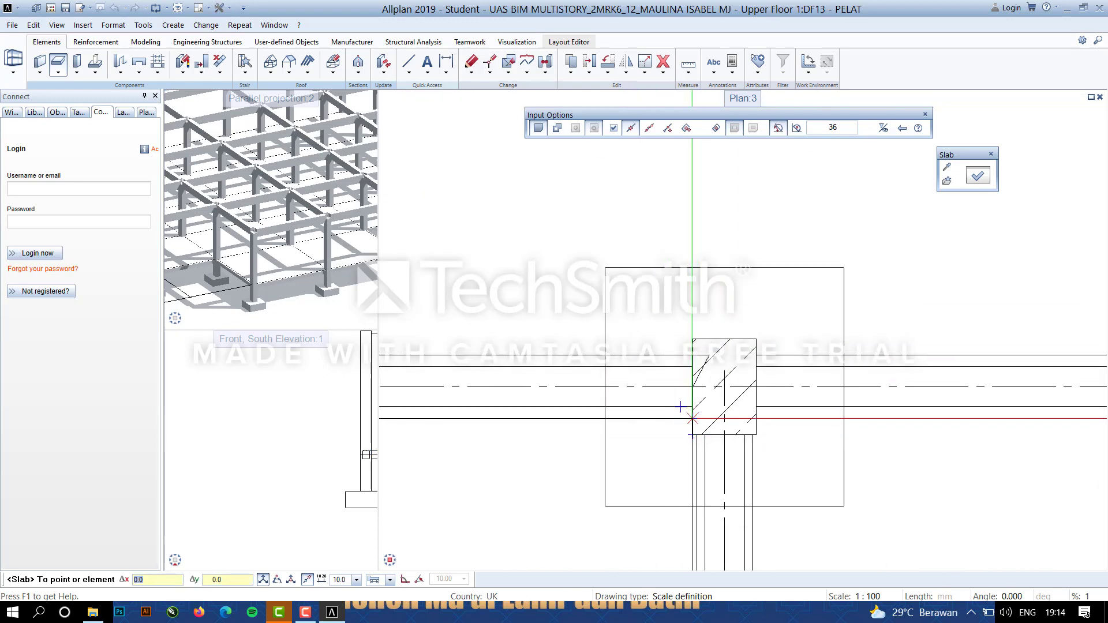
{"action": "scroll", "coordinate": [680, 424], "scroll_direction": "down", "scroll_amount": 3}
{"action": "scroll", "coordinate": [627, 429], "scroll_direction": "up", "scroll_amount": 4}
{"action": "key", "text": "Escape"}
Outline a second floor slab in the bay between axes B–C and 5–6, following the column and beam corners.
{"action": "scroll", "coordinate": [566, 374], "scroll_direction": "down", "scroll_amount": 4}
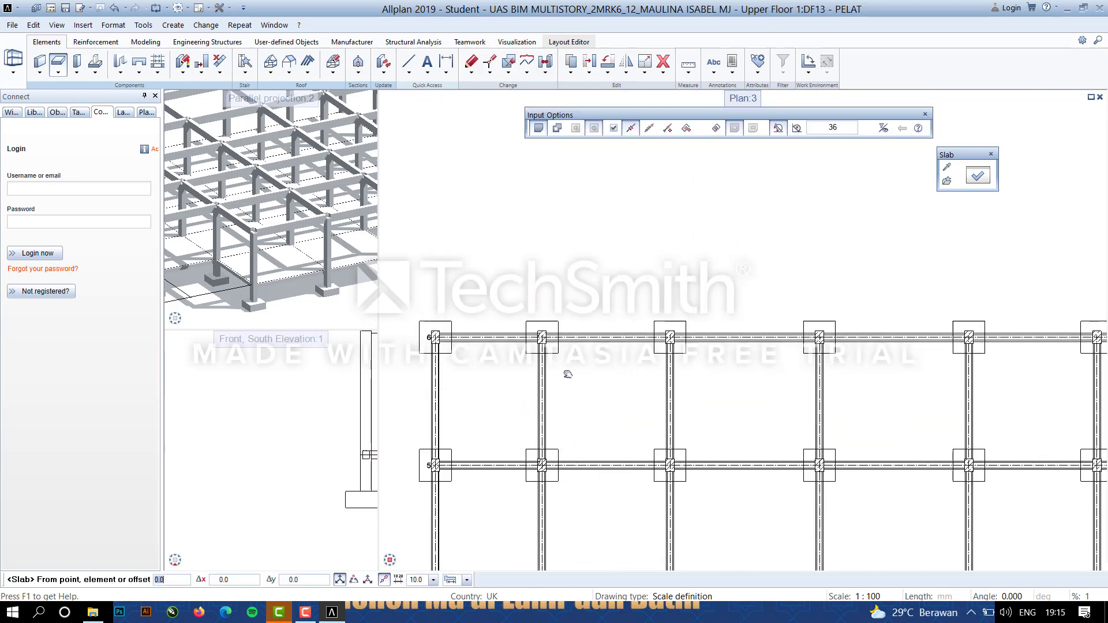
{"action": "scroll", "coordinate": [577, 370], "scroll_direction": "up", "scroll_amount": 3}
{"action": "left_click", "coordinate": [624, 373]}
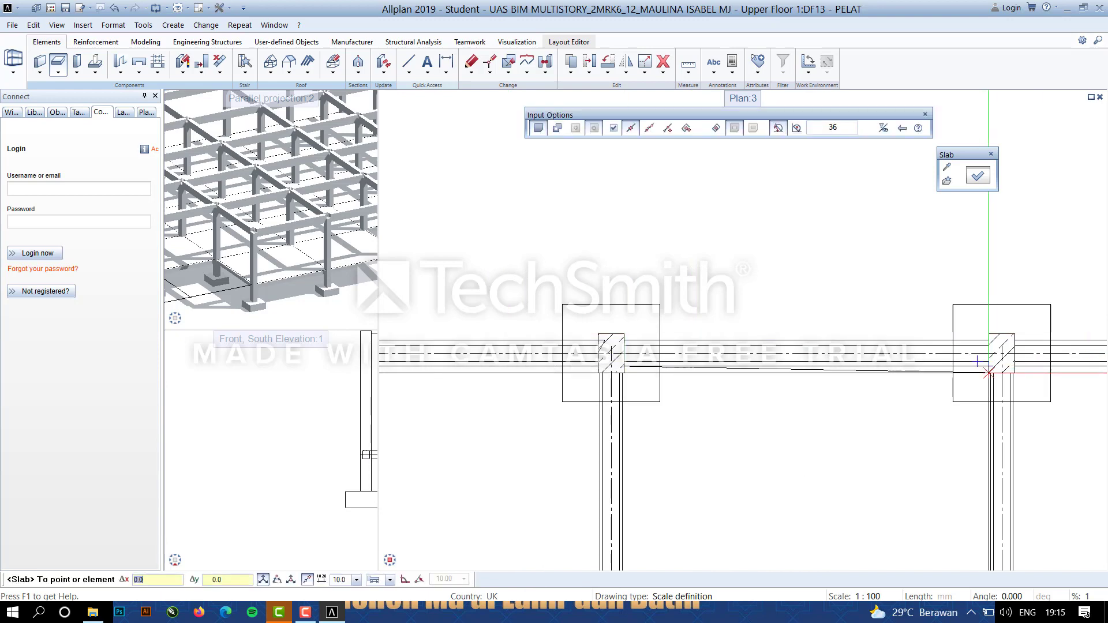
{"action": "scroll", "coordinate": [981, 375], "scroll_direction": "down", "scroll_amount": 3}
{"action": "scroll", "coordinate": [981, 435], "scroll_direction": "up", "scroll_amount": 5}
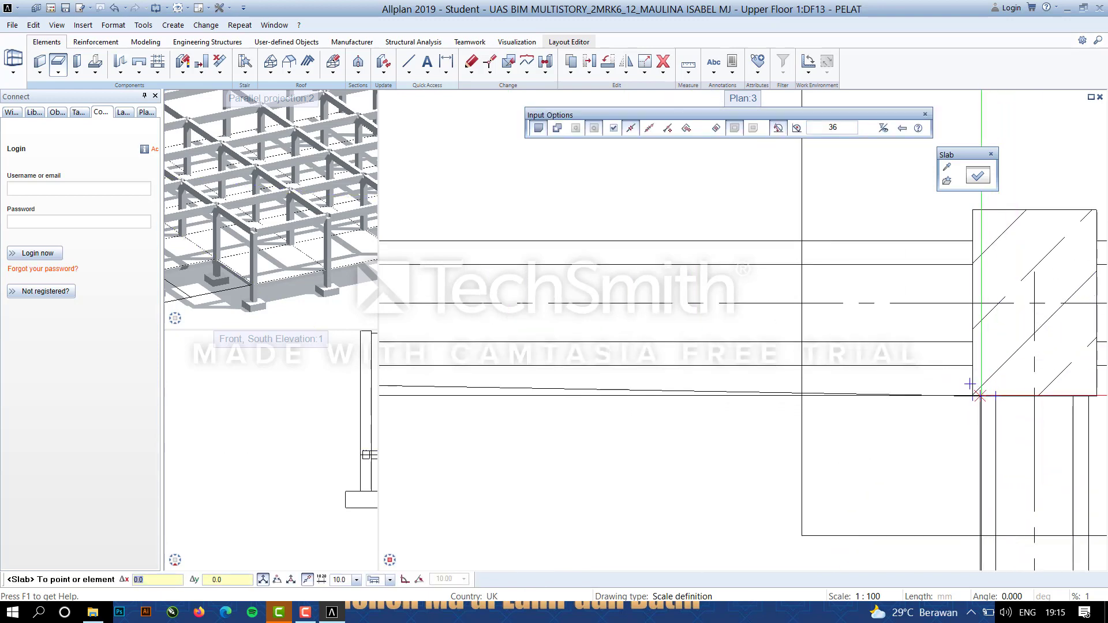
{"action": "scroll", "coordinate": [999, 442], "scroll_direction": "down", "scroll_amount": 3}
{"action": "scroll", "coordinate": [877, 386], "scroll_direction": "up", "scroll_amount": 5}
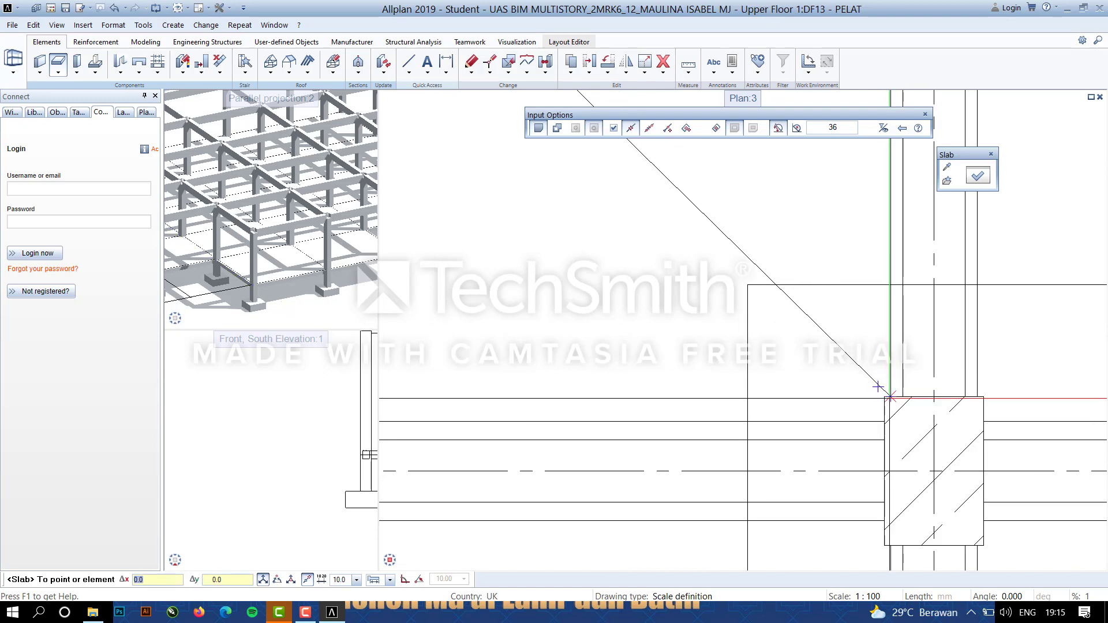
{"action": "left_click", "coordinate": [872, 386]}
{"action": "scroll", "coordinate": [652, 387], "scroll_direction": "down", "scroll_amount": 5}
{"action": "scroll", "coordinate": [652, 387], "scroll_direction": "up", "scroll_amount": 5}
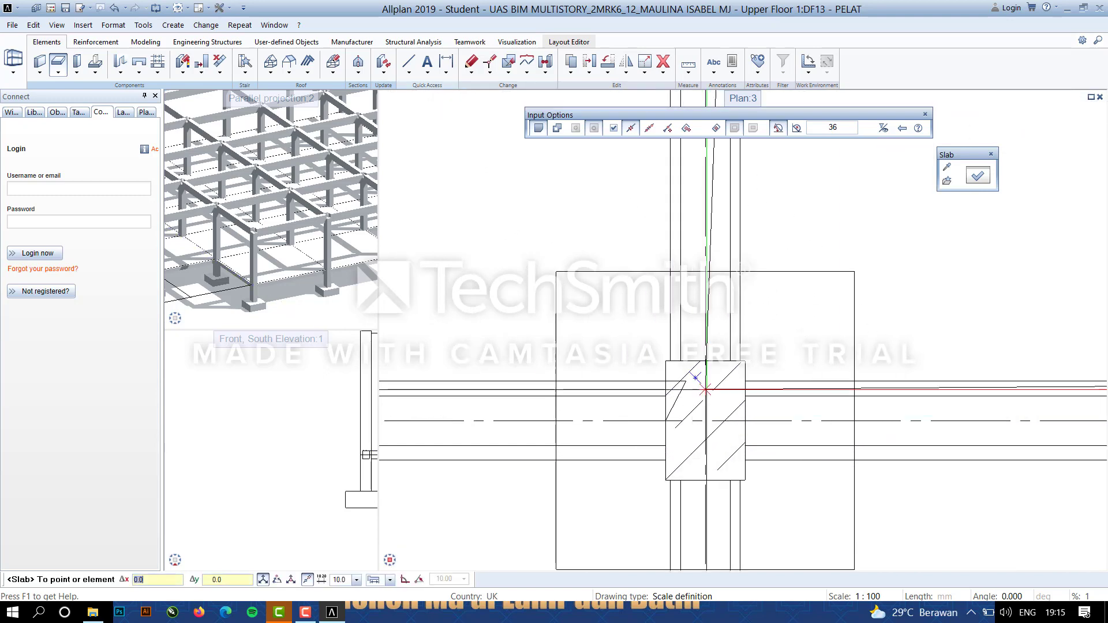
{"action": "left_click", "coordinate": [741, 360]}
{"action": "scroll", "coordinate": [741, 360], "scroll_direction": "down", "scroll_amount": 5}
{"action": "scroll", "coordinate": [705, 310], "scroll_direction": "up", "scroll_amount": 5}
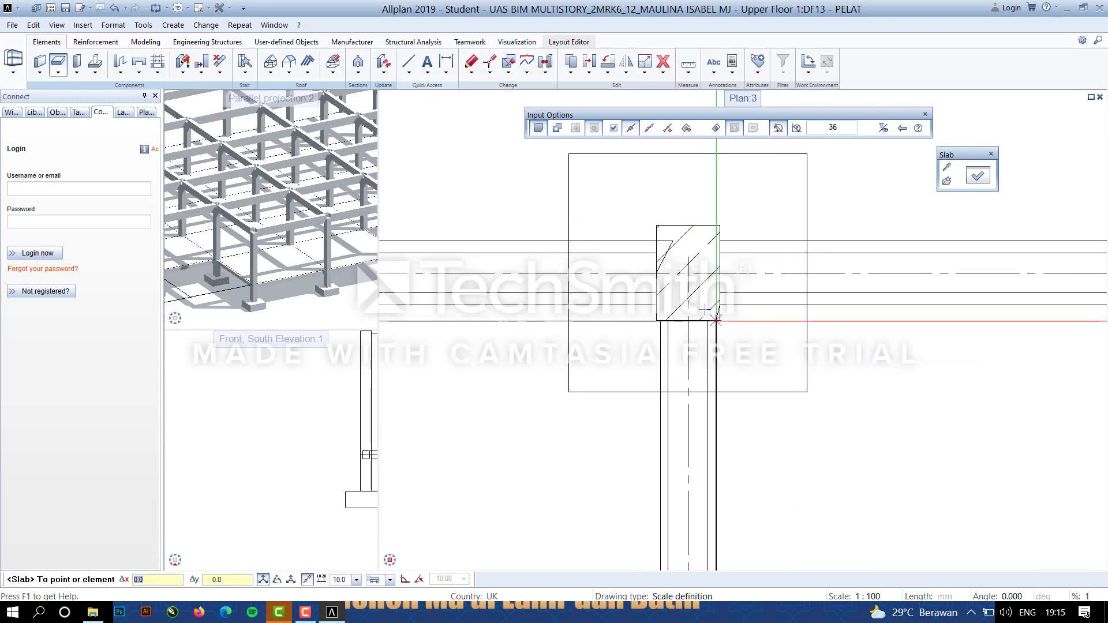
{"action": "left_click", "coordinate": [714, 294]}
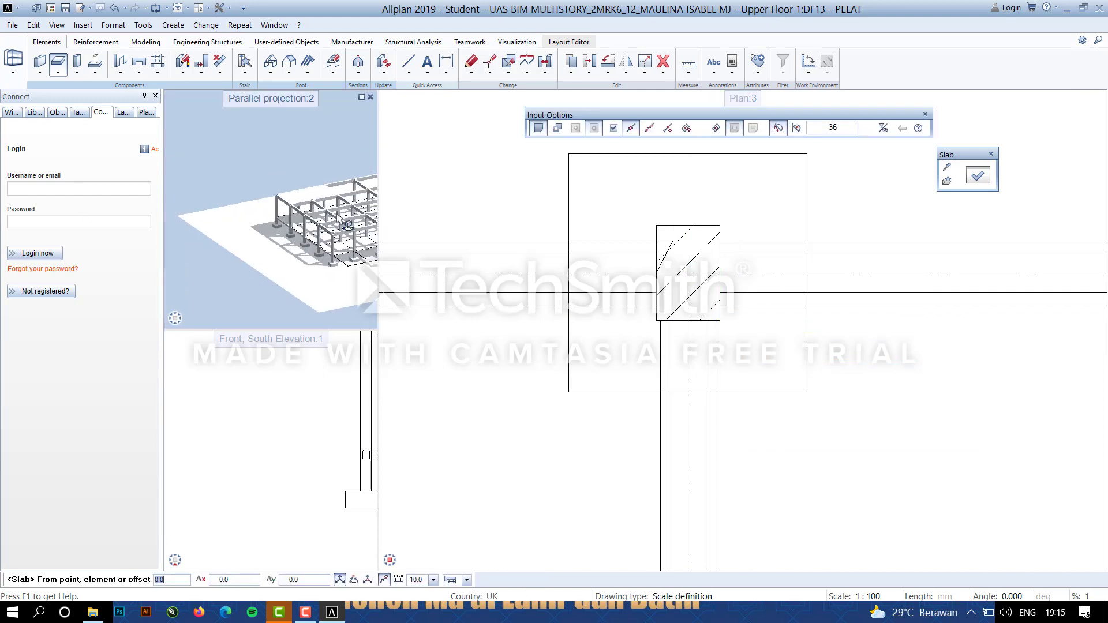
Examine the new slabs on the beams in the parallel projection and in the plan.
{"action": "scroll", "coordinate": [291, 291], "scroll_direction": "up", "scroll_amount": 5}
{"action": "middle_click_drag", "start_coordinate": [292, 291], "coordinate": [337, 245]}
{"action": "scroll", "coordinate": [337, 244], "scroll_direction": "up", "scroll_amount": 3}
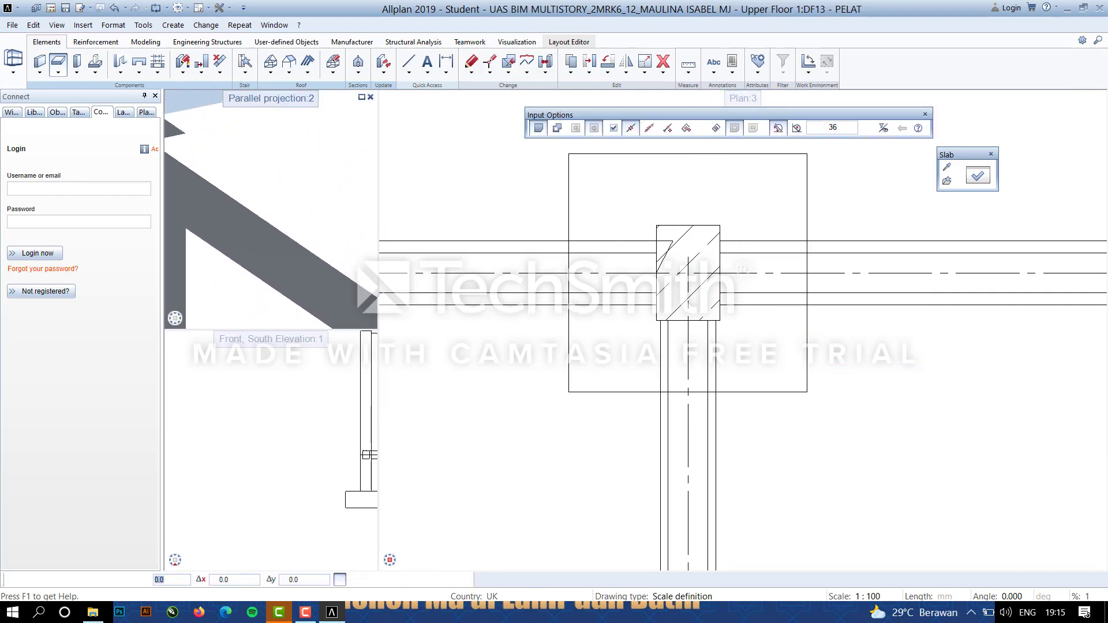
{"action": "scroll", "coordinate": [648, 289], "scroll_direction": "down", "scroll_amount": 5}
{"action": "scroll", "coordinate": [708, 307], "scroll_direction": "down", "scroll_amount": 3}
{"action": "scroll", "coordinate": [577, 231], "scroll_direction": "up", "scroll_amount": 5}
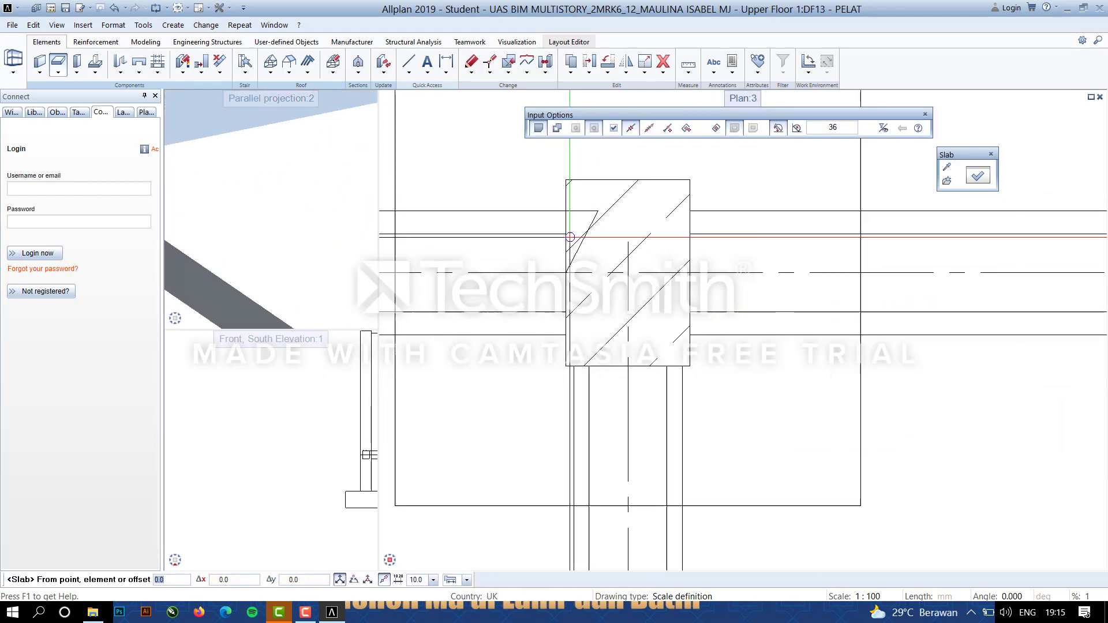
{"action": "scroll", "coordinate": [571, 197], "scroll_direction": "down", "scroll_amount": 5}
{"action": "scroll", "coordinate": [733, 276], "scroll_direction": "up", "scroll_amount": 1}
{"action": "scroll", "coordinate": [744, 278], "scroll_direction": "down", "scroll_amount": 2}
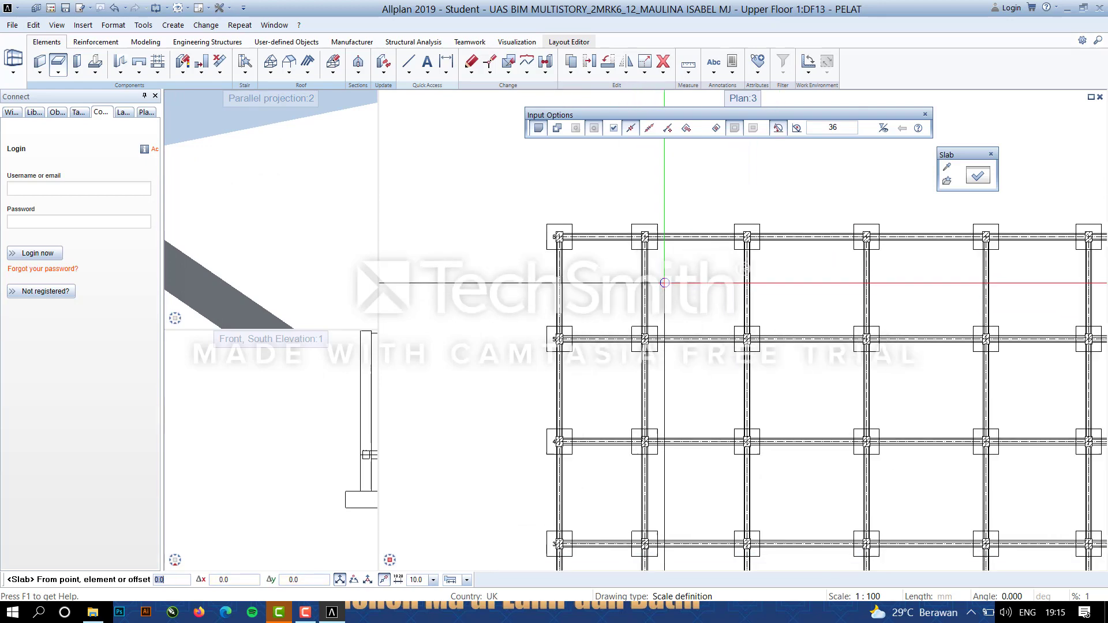
Start a third slab at column C6 and outline its edge around columns C5 and D5.
{"action": "scroll", "coordinate": [635, 288], "scroll_direction": "up", "scroll_amount": 4}
{"action": "scroll", "coordinate": [533, 212], "scroll_direction": "up", "scroll_amount": 3}
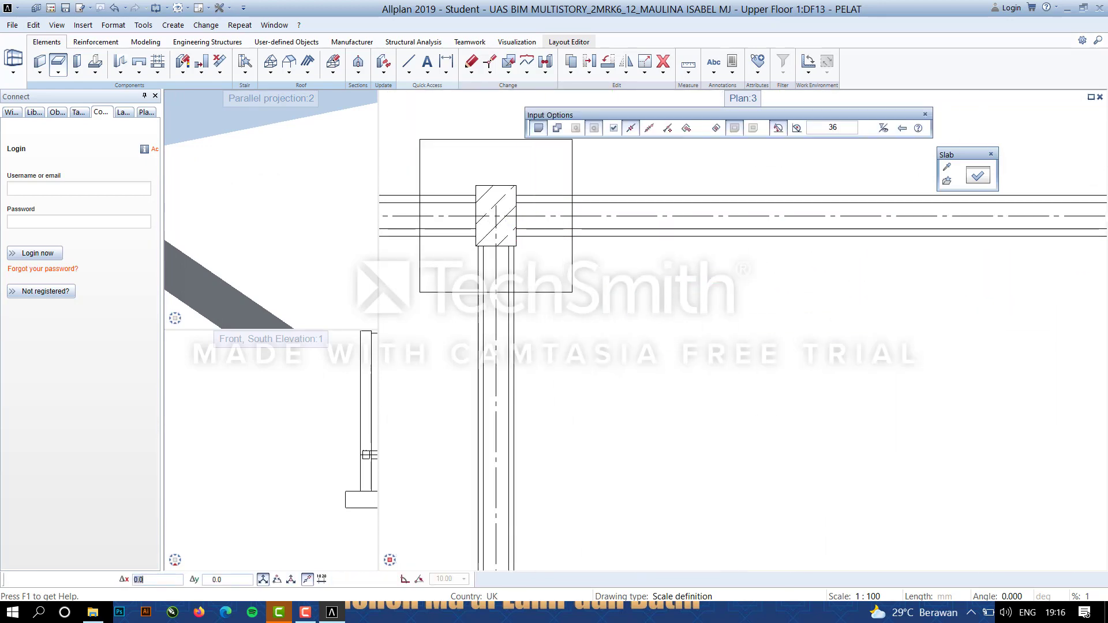
{"action": "scroll", "coordinate": [569, 464], "scroll_direction": "down", "scroll_amount": 2}
{"action": "scroll", "coordinate": [572, 456], "scroll_direction": "up", "scroll_amount": 4}
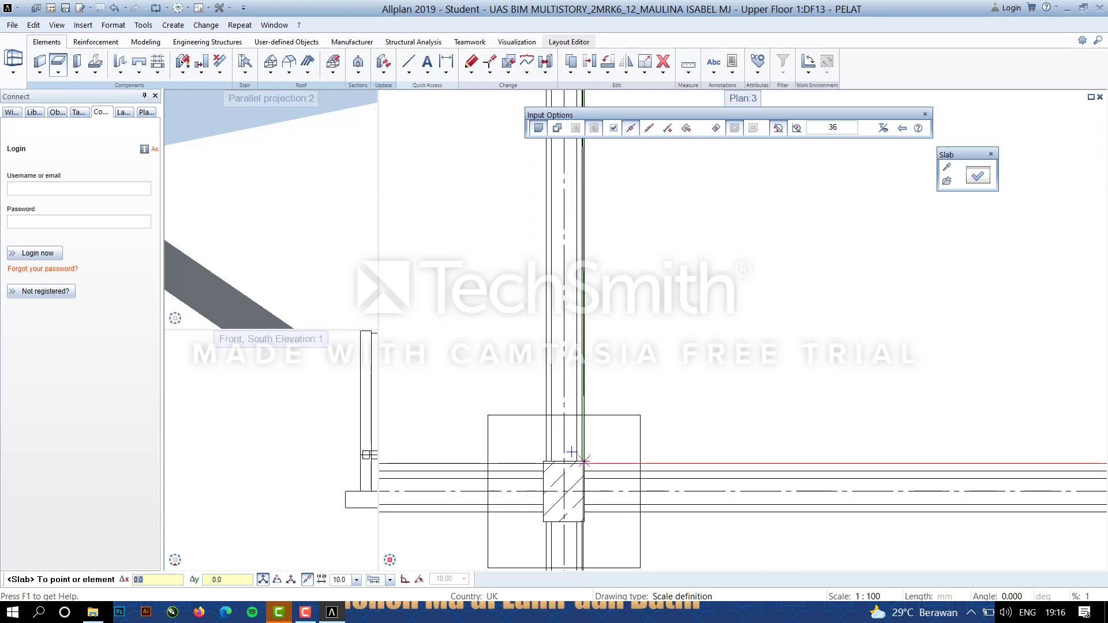
{"action": "left_click", "coordinate": [587, 461]}
{"action": "left_click", "coordinate": [586, 509]}
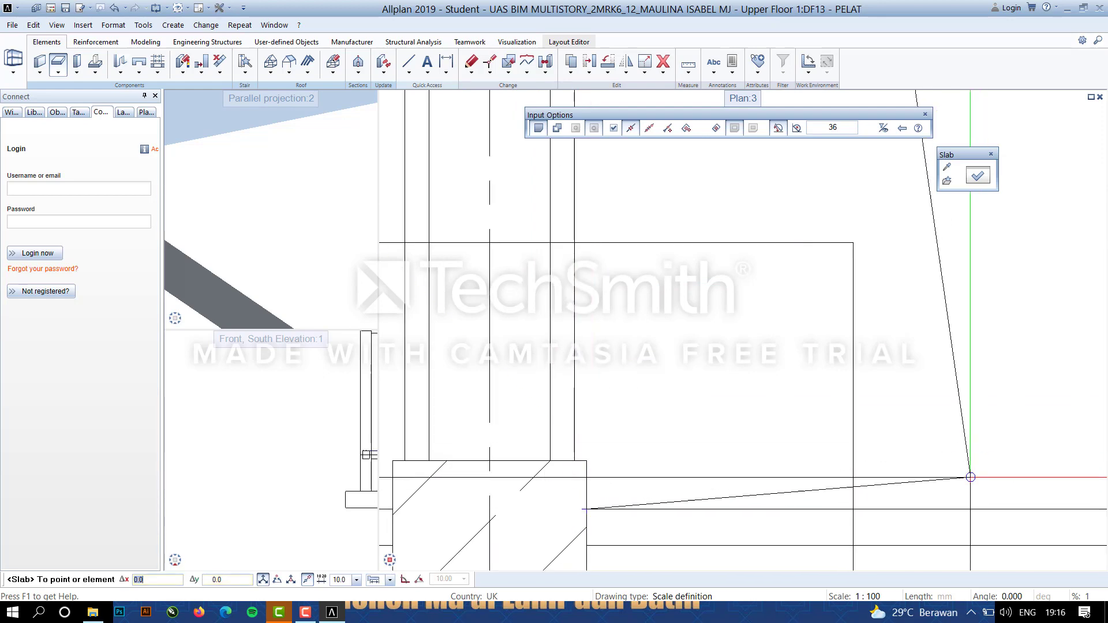
{"action": "scroll", "coordinate": [972, 496], "scroll_direction": "down", "scroll_amount": 6}
{"action": "middle_click_drag", "start_coordinate": [1048, 530], "coordinate": [442, 463]}
{"action": "scroll", "coordinate": [625, 438], "scroll_direction": "up", "scroll_amount": 6}
{"action": "left_click", "coordinate": [660, 409]}
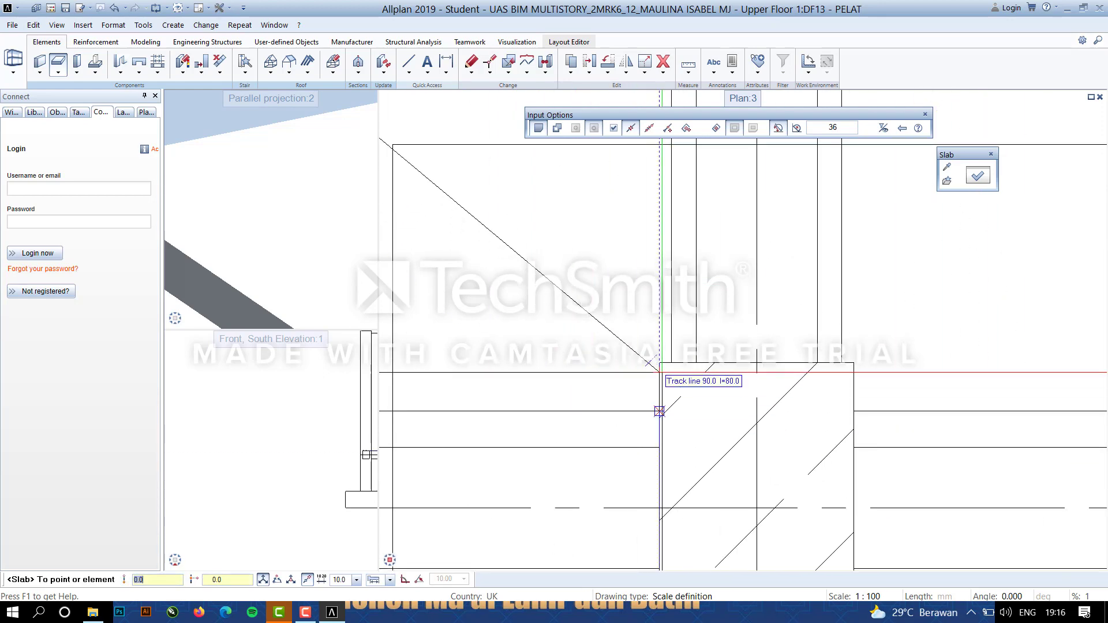
{"action": "left_click", "coordinate": [660, 364]}
Continue the slab outline around column D6 and close it at column C6.
{"action": "scroll", "coordinate": [671, 371], "scroll_direction": "down", "scroll_amount": 6}
{"action": "middle_click_drag", "start_coordinate": [671, 372], "coordinate": [683, 518]}
{"action": "scroll", "coordinate": [683, 518], "scroll_direction": "down", "scroll_amount": 6}
{"action": "scroll", "coordinate": [671, 346], "scroll_direction": "up", "scroll_amount": 7}
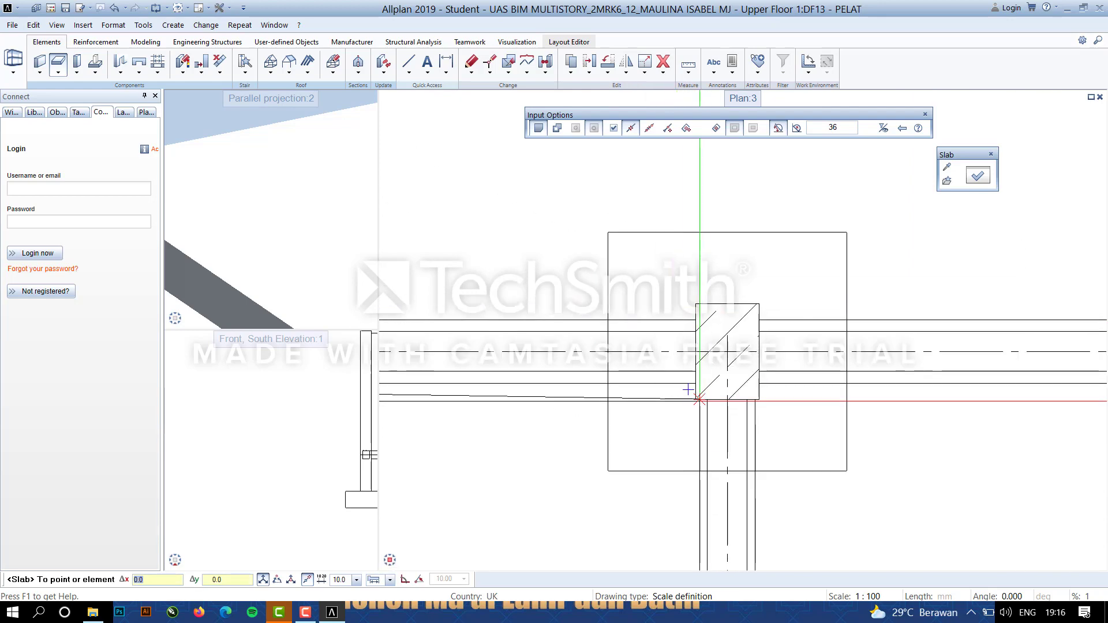
{"action": "left_click", "coordinate": [695, 399]}
{"action": "left_click", "coordinate": [696, 383]}
{"action": "scroll", "coordinate": [445, 483], "scroll_direction": "down", "scroll_amount": 6}
{"action": "middle_click_drag", "start_coordinate": [445, 483], "coordinate": [900, 337]}
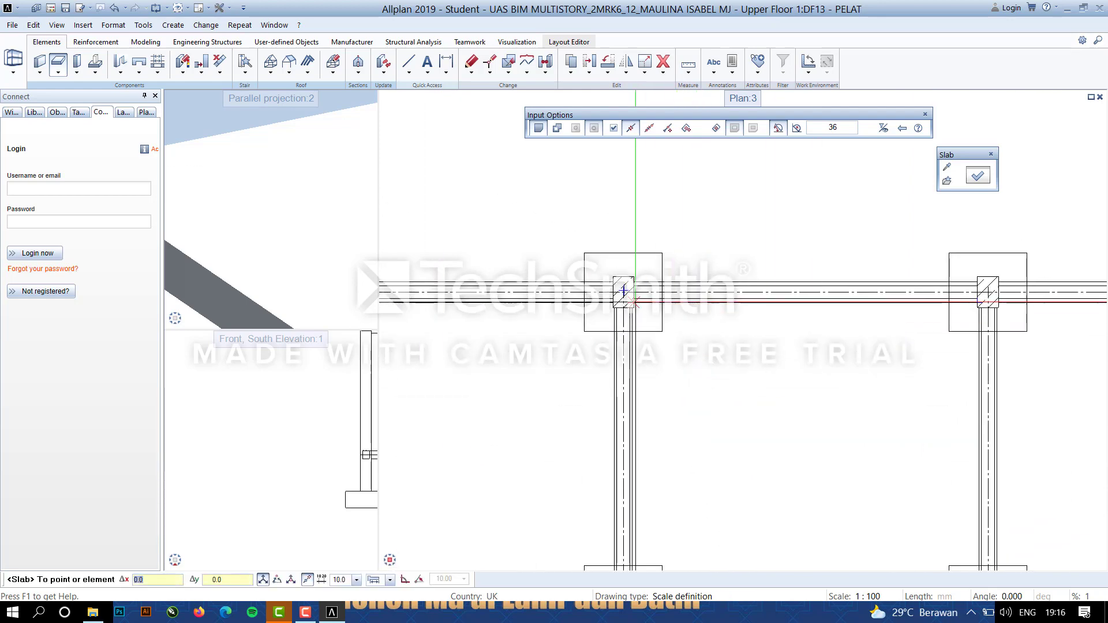
{"action": "scroll", "coordinate": [636, 303], "scroll_direction": "up", "scroll_amount": 7}
{"action": "left_click", "coordinate": [627, 295]}
{"action": "key", "text": "Escape"}
{"action": "scroll", "coordinate": [804, 397], "scroll_direction": "down", "scroll_amount": 6}
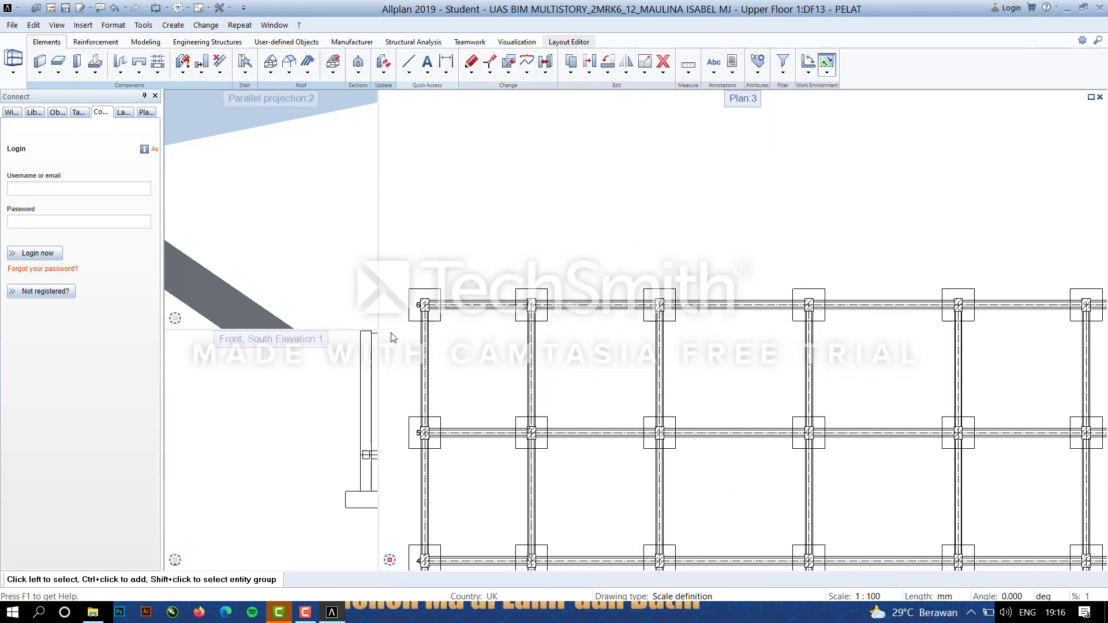
{"action": "left_click", "coordinate": [627, 62]}
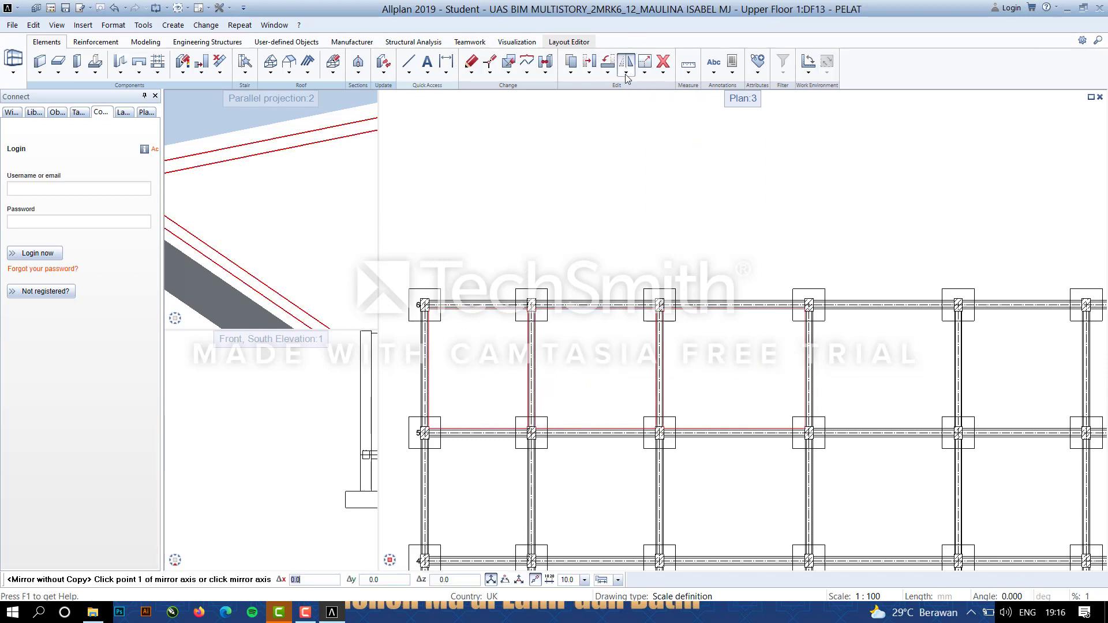
{"action": "left_click", "coordinate": [626, 73]}
{"action": "left_click", "coordinate": [647, 84]}
{"action": "left_click", "coordinate": [456, 369]}
{"action": "left_click", "coordinate": [583, 369]}
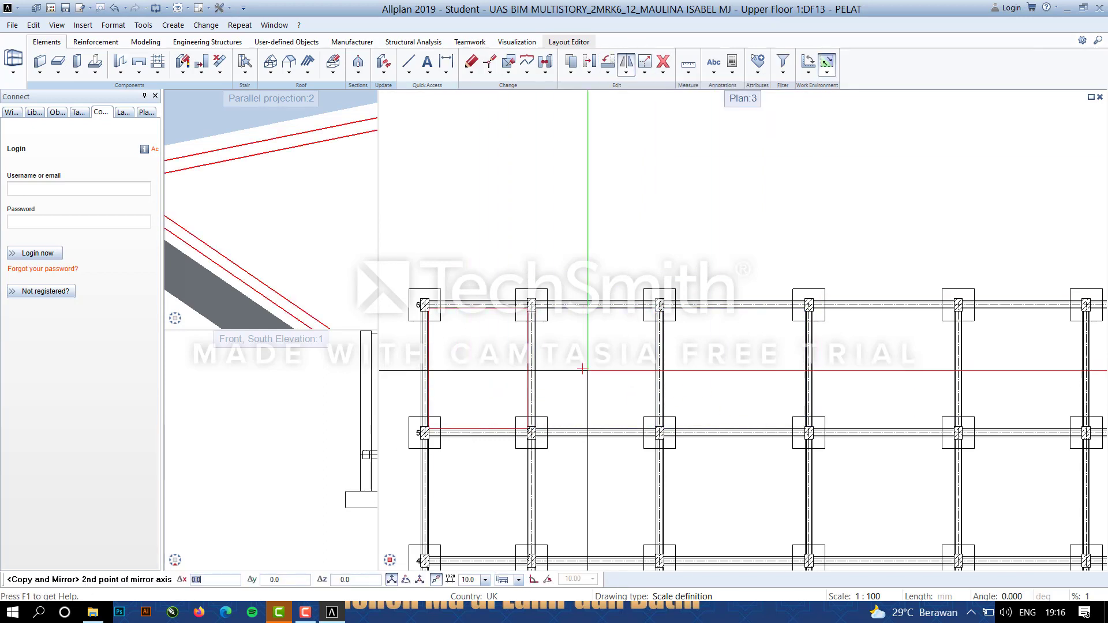
{"action": "key", "text": "Escape"}
Copy and mirror the three slabs between axes A and D about axis D, using column D5's centre as the first axis point.
{"action": "left_click", "coordinate": [626, 73]}
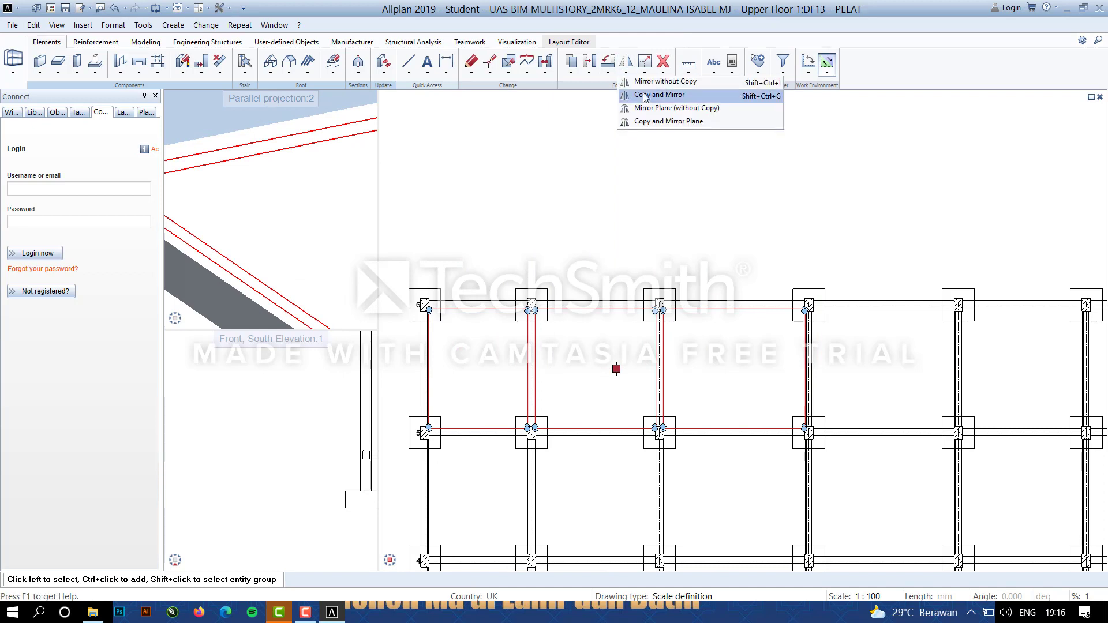
{"action": "left_click", "coordinate": [645, 95]}
{"action": "scroll", "coordinate": [803, 439], "scroll_direction": "up", "scroll_amount": 4}
{"action": "left_click", "coordinate": [829, 408]}
{"action": "scroll", "coordinate": [829, 175], "scroll_direction": "down", "scroll_amount": 2}
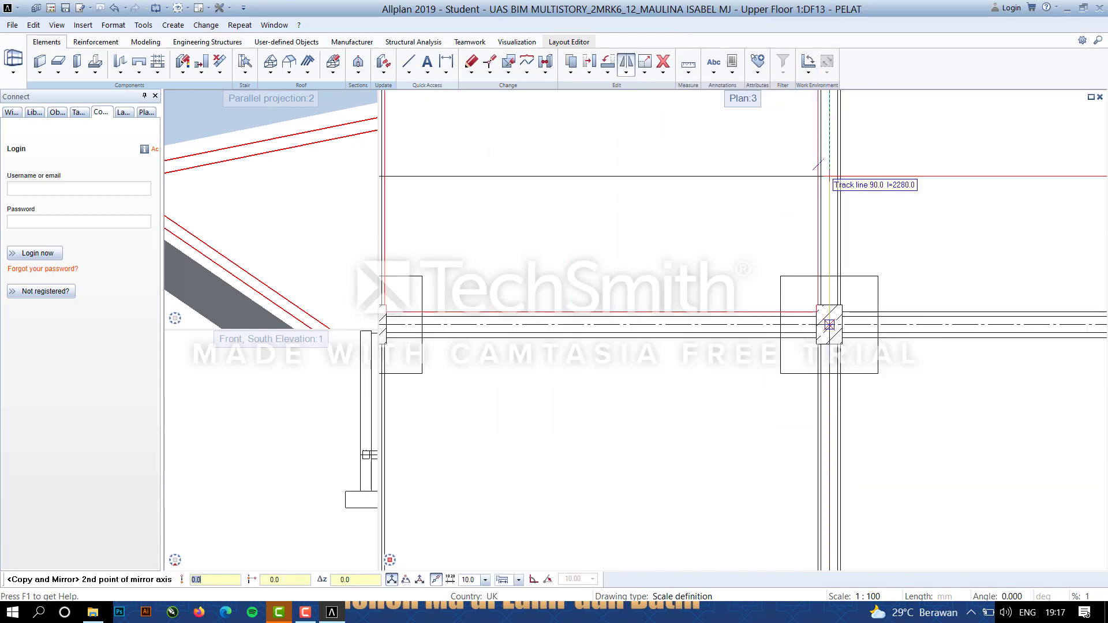
{"action": "left_click", "coordinate": [829, 175]}
{"action": "scroll", "coordinate": [305, 242], "scroll_direction": "down", "scroll_amount": 7}
{"action": "scroll", "coordinate": [295, 247], "scroll_direction": "up", "scroll_amount": 3}
{"action": "scroll", "coordinate": [296, 247], "scroll_direction": "up", "scroll_amount": 3}
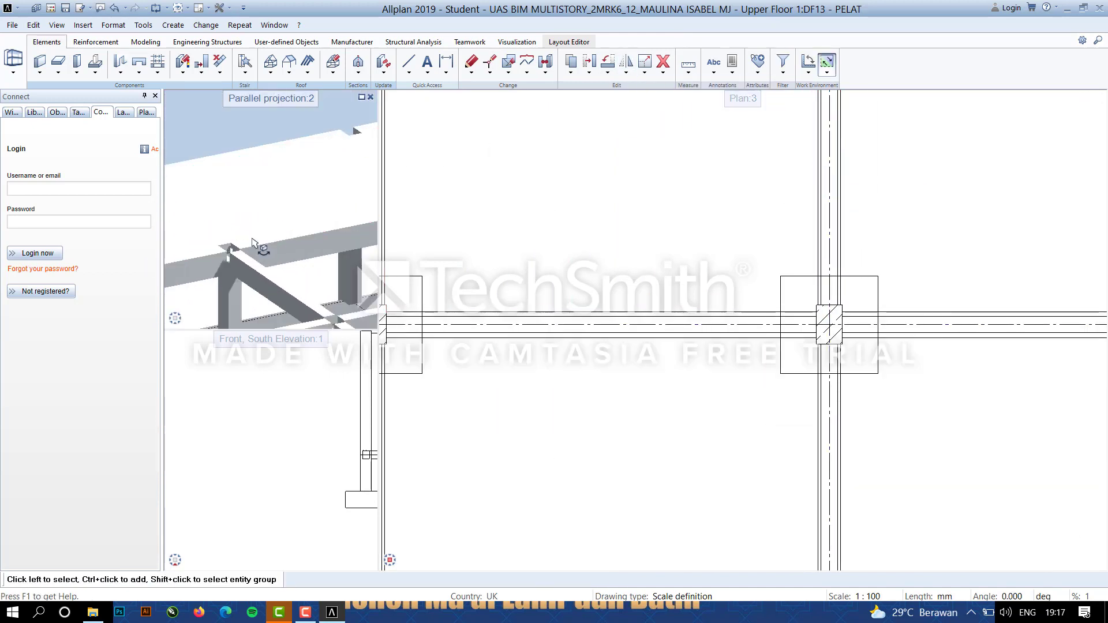
Copy the six slabs between axes 5 and 6 from column A5's centre to column A4's centre, making 3 copies.
{"action": "scroll", "coordinate": [534, 247], "scroll_direction": "down", "scroll_amount": 5}
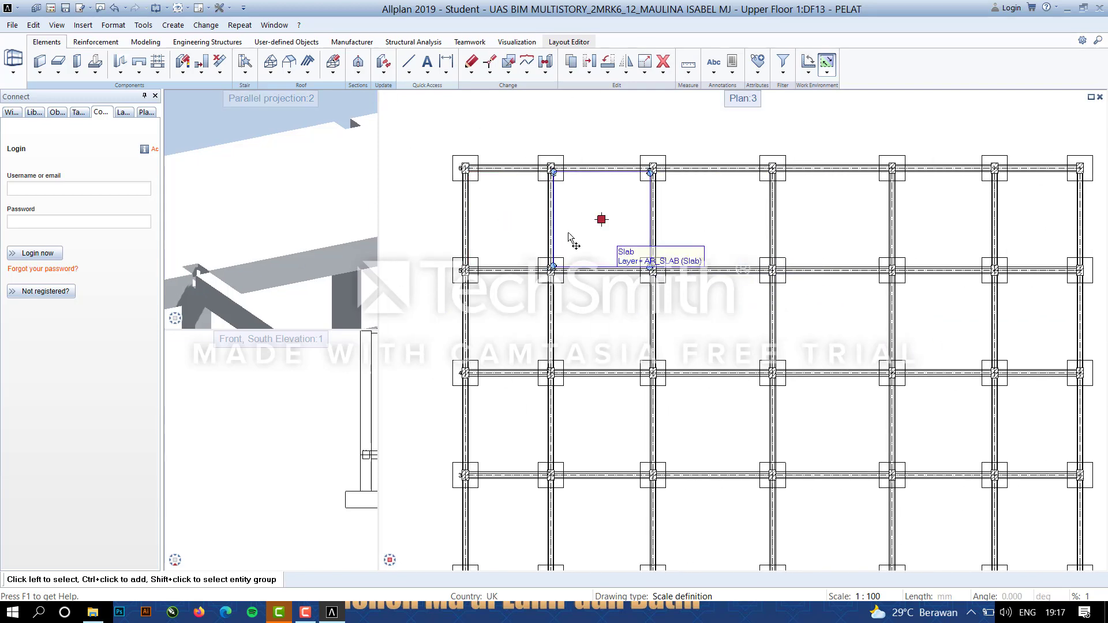
{"action": "left_click", "coordinate": [842, 218], "text": "ctrl"}
{"action": "left_click", "coordinate": [571, 62]}
{"action": "scroll", "coordinate": [465, 270], "scroll_direction": "up", "scroll_amount": 5}
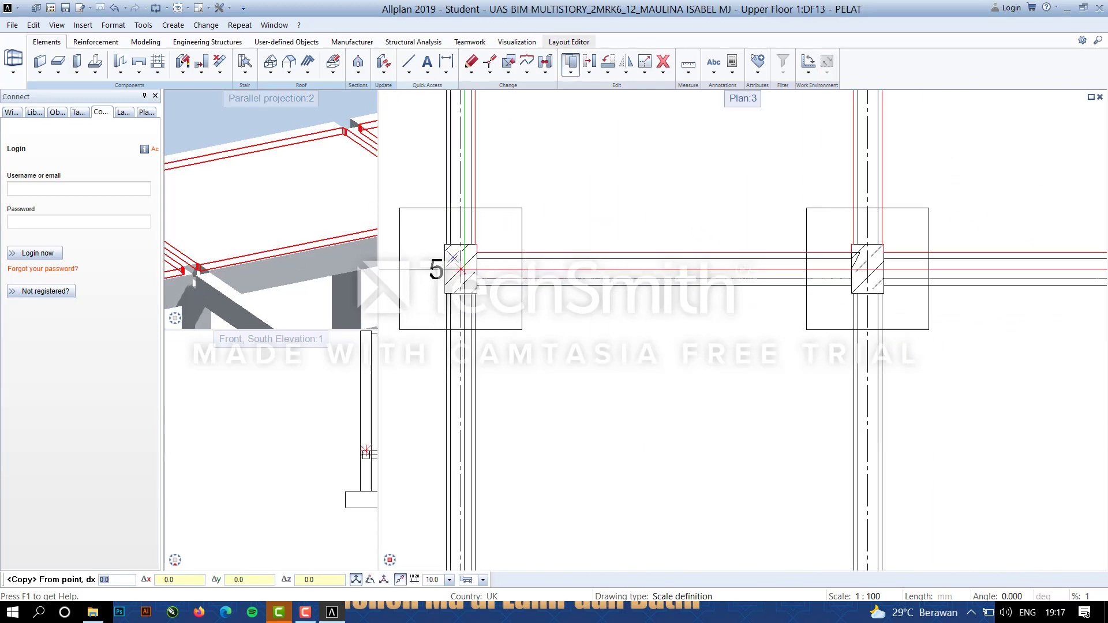
{"action": "left_click", "coordinate": [460, 269]}
{"action": "scroll", "coordinate": [472, 342], "scroll_direction": "down", "scroll_amount": 4}
{"action": "scroll", "coordinate": [463, 458], "scroll_direction": "up", "scroll_amount": 4}
{"action": "left_click", "coordinate": [489, 423]}
{"action": "scroll", "coordinate": [562, 341], "scroll_direction": "down", "scroll_amount": 5}
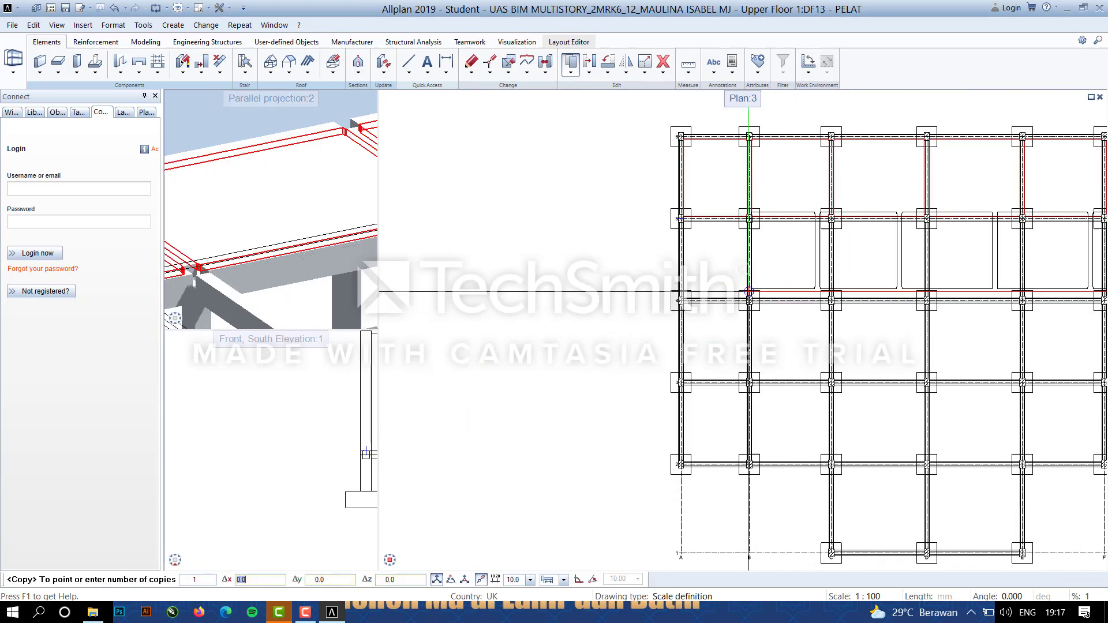
{"action": "type", "text": "3"}
{"action": "scroll", "coordinate": [776, 218], "scroll_direction": "up", "scroll_amount": 4}
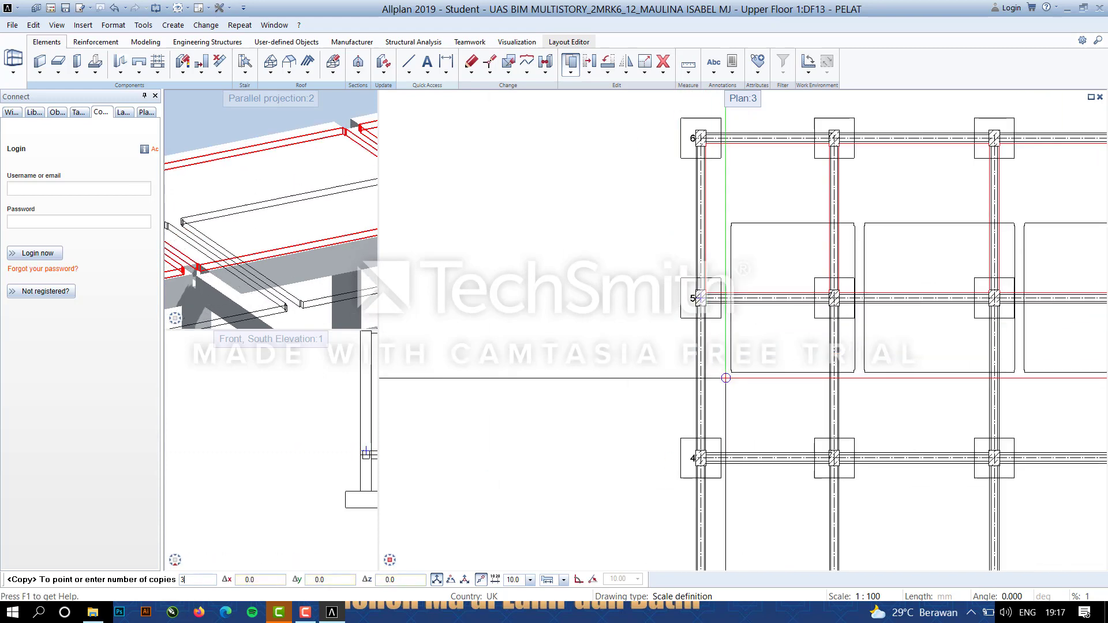
{"action": "scroll", "coordinate": [600, 364], "scroll_direction": "up", "scroll_amount": 4}
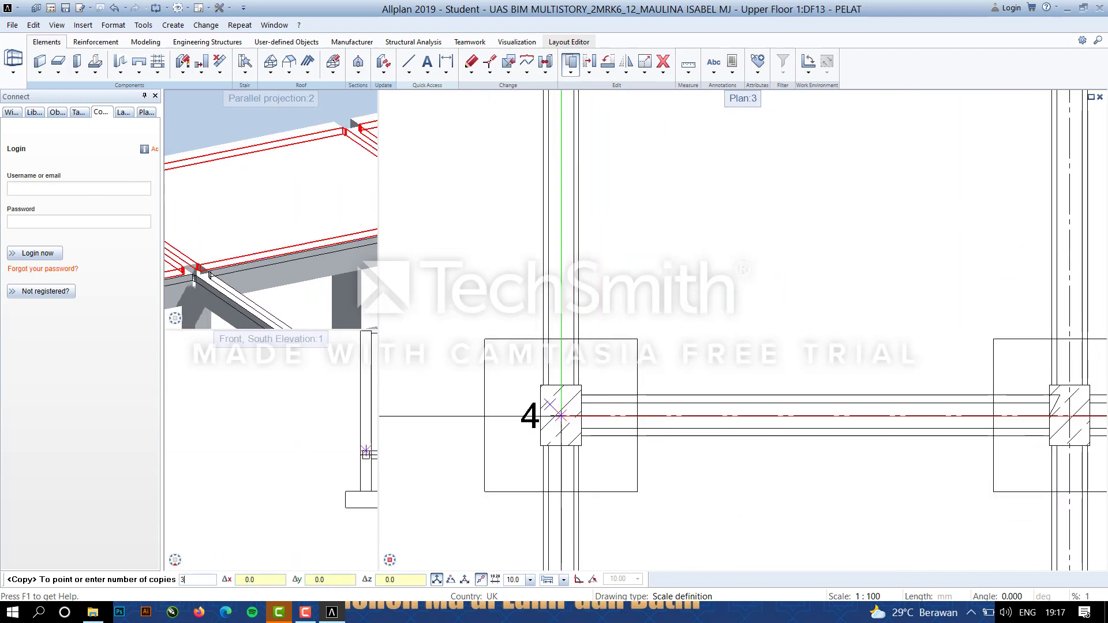
{"action": "left_click", "coordinate": [561, 415]}
Copy the C–D and D–E slabs between axes 2 and 3 into the bays between axes 1 and 2.
{"action": "scroll", "coordinate": [613, 341], "scroll_direction": "down", "scroll_amount": 5}
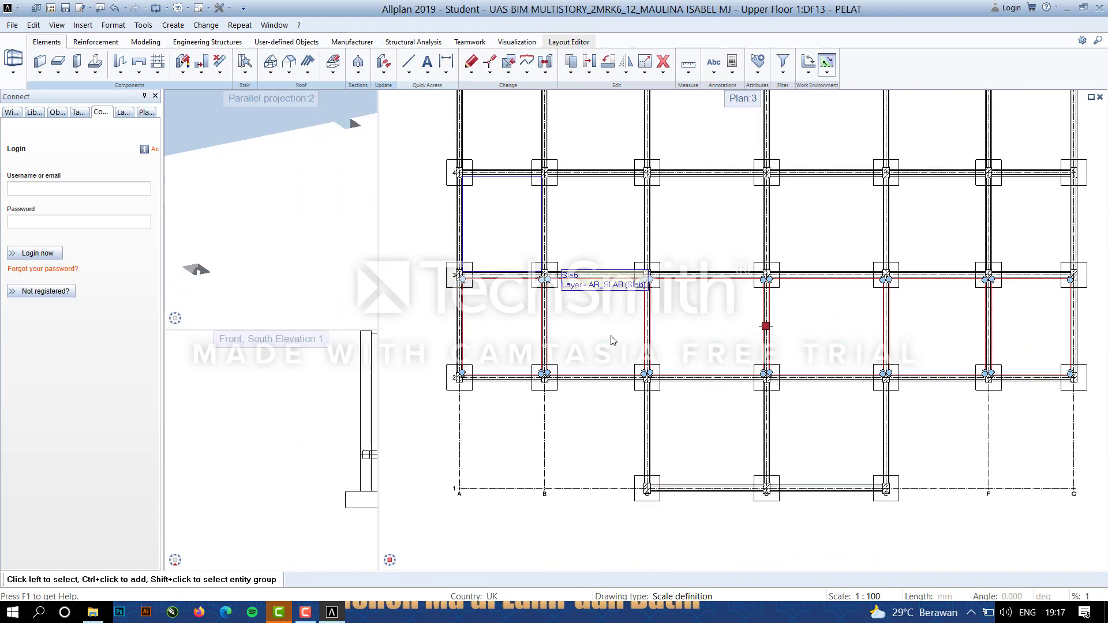
{"action": "left_click", "coordinate": [407, 305], "text": "ctrl"}
{"action": "left_click", "coordinate": [545, 297], "text": "ctrl"}
{"action": "left_click", "coordinate": [571, 62]}
{"action": "scroll", "coordinate": [536, 345], "scroll_direction": "up", "scroll_amount": 6}
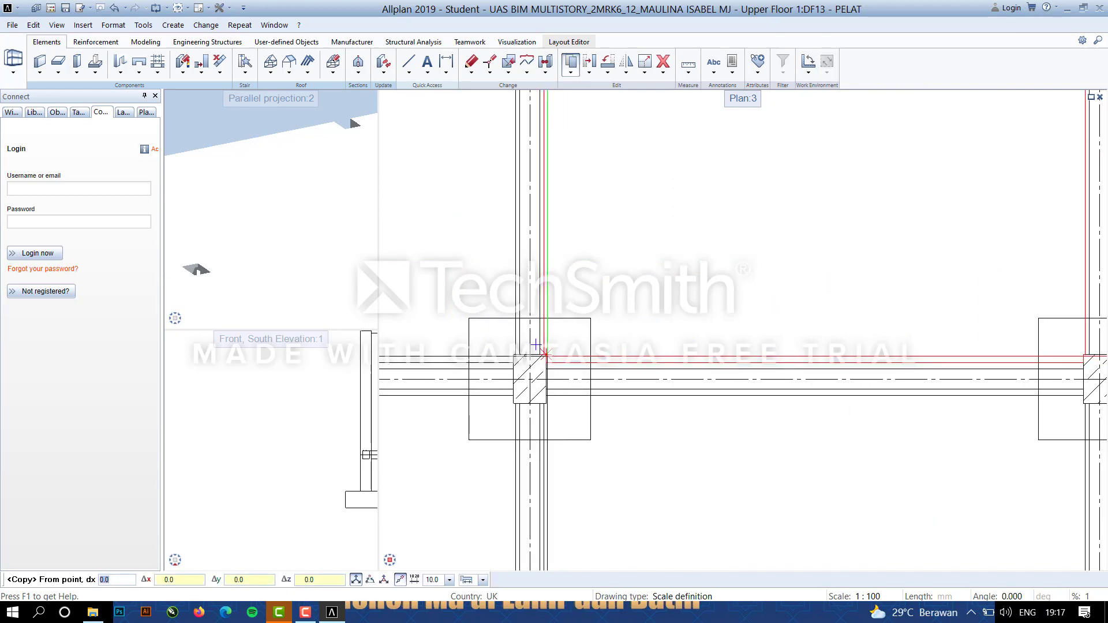
{"action": "left_click", "coordinate": [546, 353]}
{"action": "scroll", "coordinate": [603, 485], "scroll_direction": "down", "scroll_amount": 2}
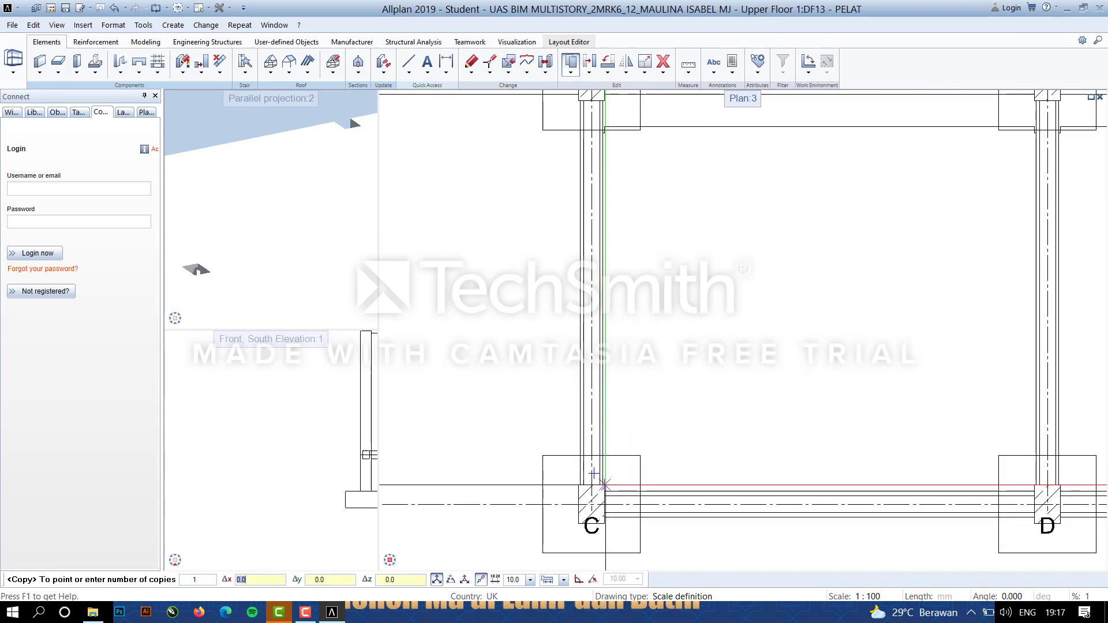
{"action": "key", "text": "Escape"}
Try to stretch the copied slab between axes C and D so that it fits the bay between axes 1 and 2.
{"action": "scroll", "coordinate": [725, 322], "scroll_direction": "down", "scroll_amount": 2}
{"action": "scroll", "coordinate": [667, 194], "scroll_direction": "up", "scroll_amount": 7}
{"action": "mouse_move", "coordinate": [557, 255]}
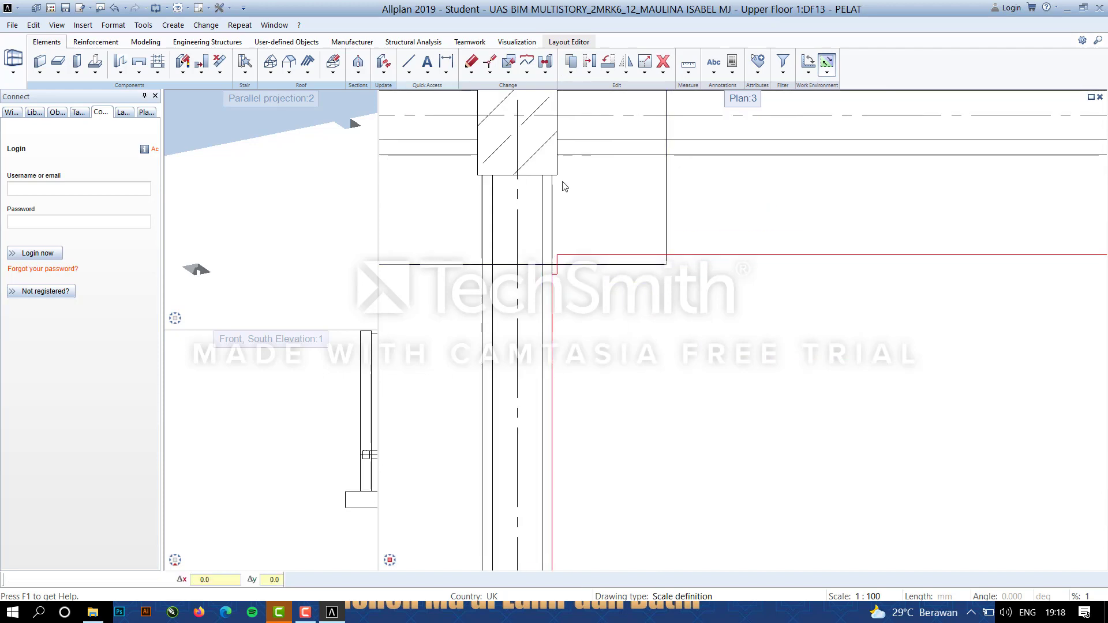
{"action": "left_click", "coordinate": [559, 158]}
{"action": "scroll", "coordinate": [566, 263], "scroll_direction": "down", "scroll_amount": 7}
{"action": "scroll", "coordinate": [561, 361], "scroll_direction": "up", "scroll_amount": 1}
{"action": "middle_click_drag", "start_coordinate": [705, 386], "coordinate": [793, 319]}
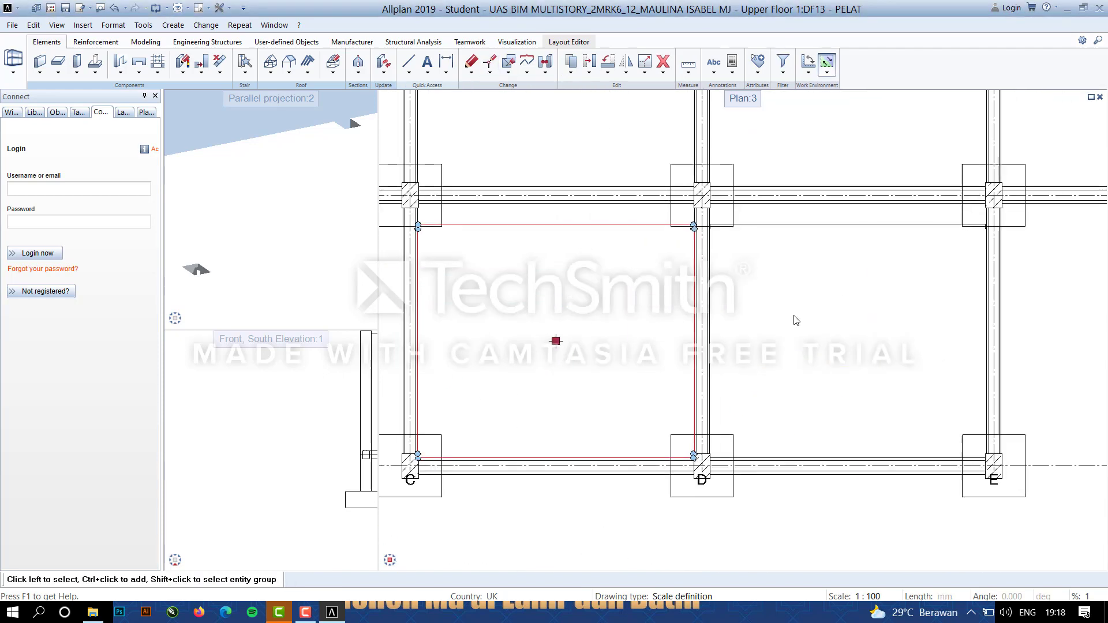
{"action": "scroll", "coordinate": [793, 319], "scroll_direction": "down", "scroll_amount": 1}
{"action": "scroll", "coordinate": [831, 425], "scroll_direction": "up", "scroll_amount": 6}
{"action": "scroll", "coordinate": [677, 446], "scroll_direction": "up", "scroll_amount": 6}
{"action": "left_click", "coordinate": [685, 457]}
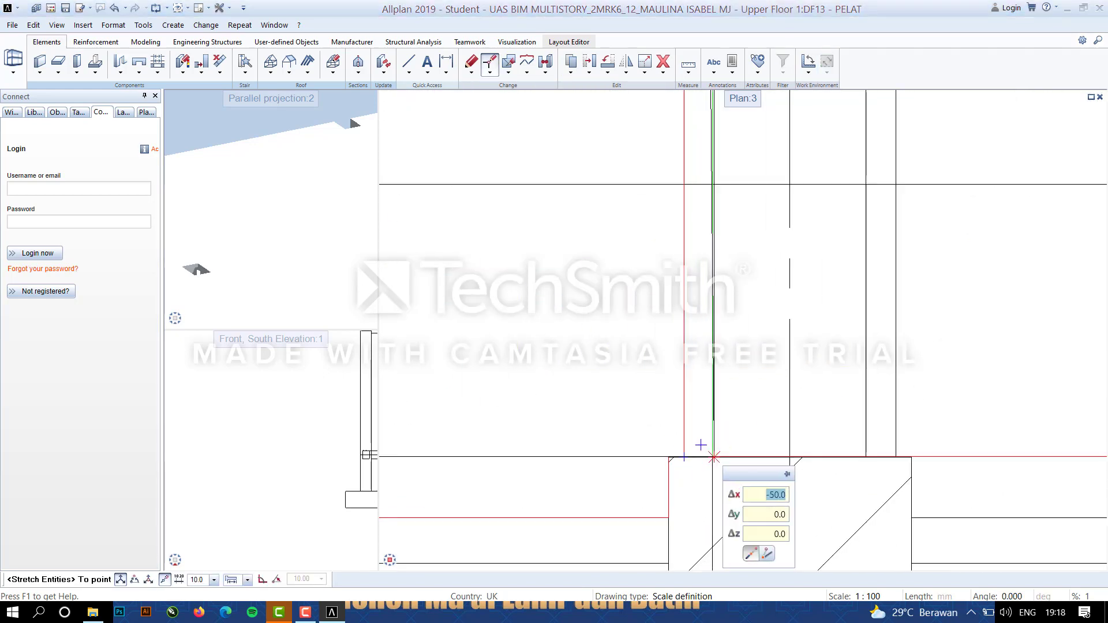
{"action": "left_click", "coordinate": [714, 456]}
{"action": "scroll", "coordinate": [781, 341], "scroll_direction": "down", "scroll_amount": 10}
{"action": "scroll", "coordinate": [647, 300], "scroll_direction": "down", "scroll_amount": 3}
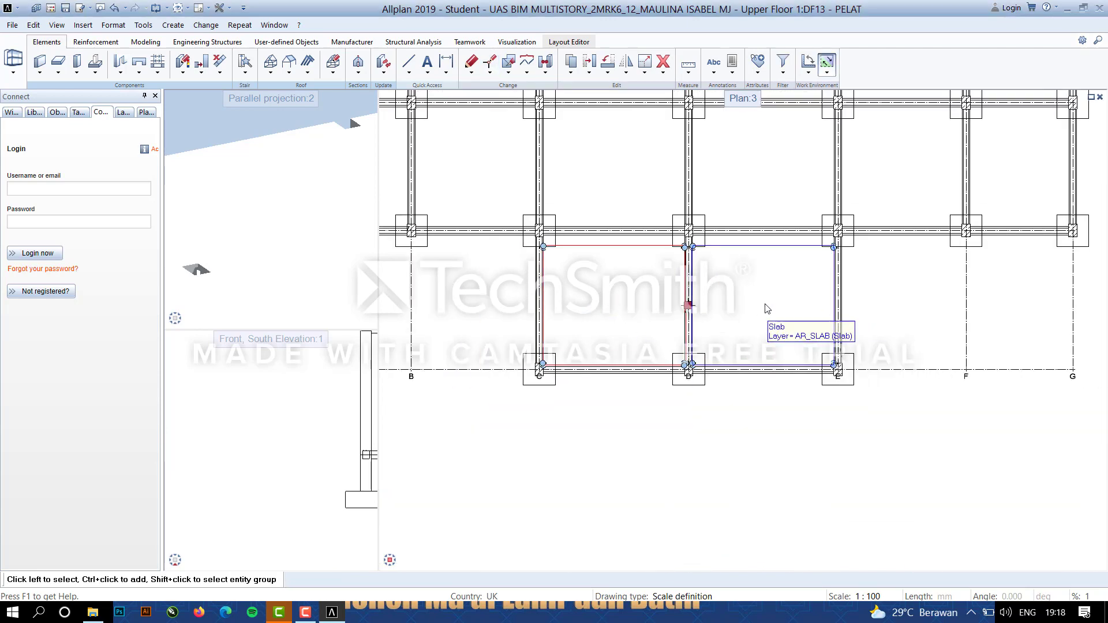
Start a new slab outline in the C–D bay between axes 1 and 2, running from column C2 through column C1 to column D1.
{"action": "scroll", "coordinate": [547, 236], "scroll_direction": "up", "scroll_amount": 11}
{"action": "left_click", "coordinate": [502, 219]}
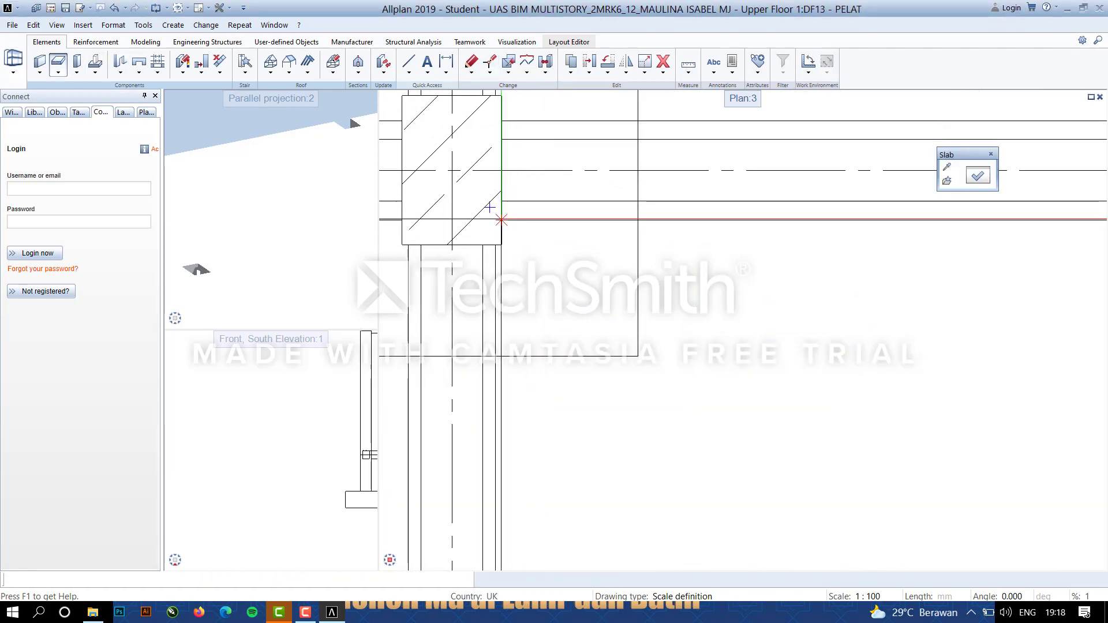
{"action": "scroll", "coordinate": [501, 325], "scroll_direction": "down", "scroll_amount": 8}
{"action": "scroll", "coordinate": [508, 516], "scroll_direction": "up", "scroll_amount": 10}
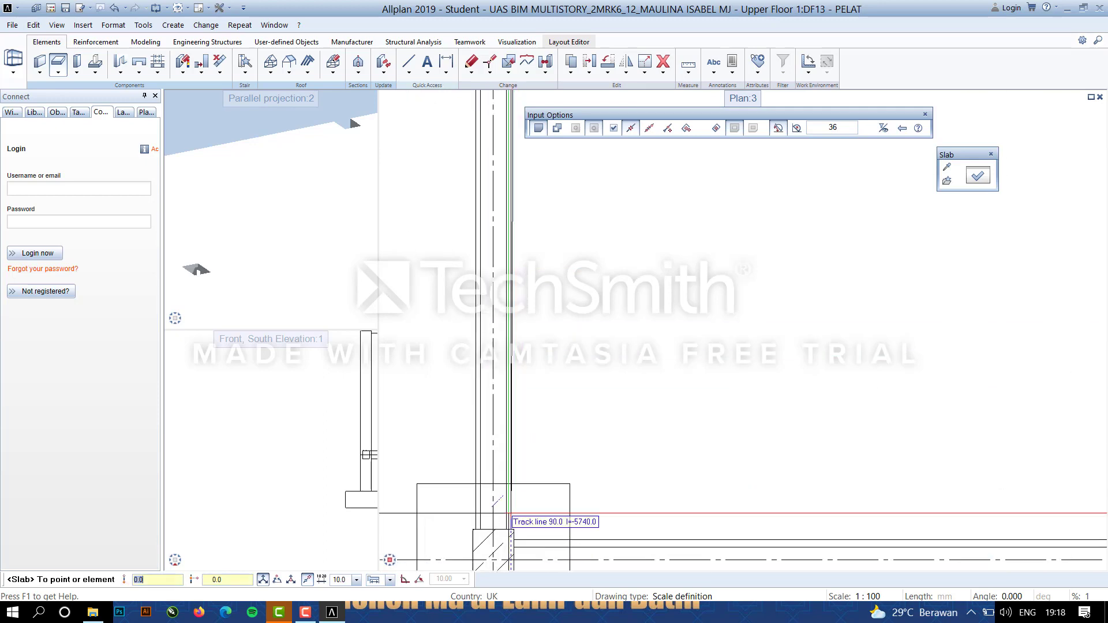
{"action": "left_click", "coordinate": [532, 510]}
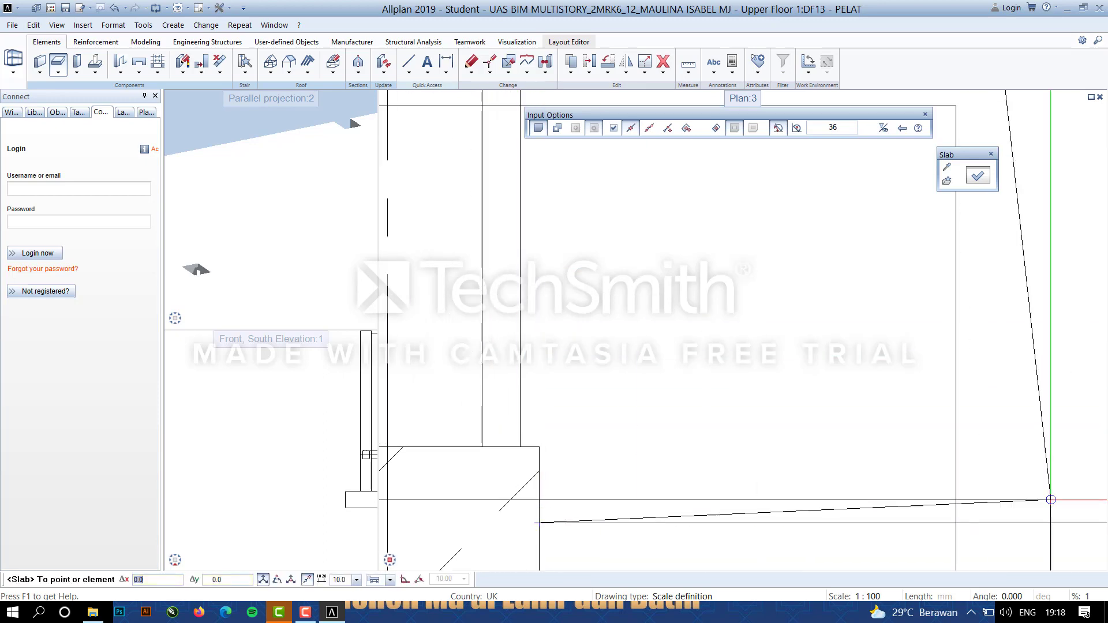
{"action": "scroll", "coordinate": [1049, 499], "scroll_direction": "down", "scroll_amount": 9}
{"action": "scroll", "coordinate": [952, 431], "scroll_direction": "up", "scroll_amount": 8}
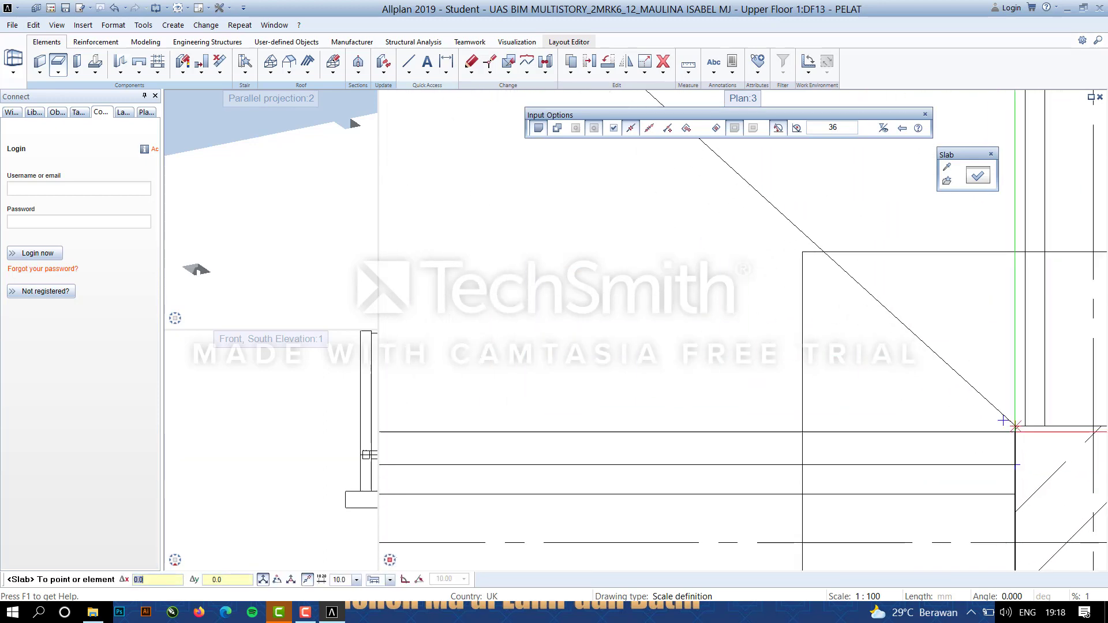
{"action": "left_click", "coordinate": [1016, 415]}
Continue the slab outline to column D2 and close it at column C2.
{"action": "scroll", "coordinate": [1016, 414], "scroll_direction": "down", "scroll_amount": 8}
{"action": "scroll", "coordinate": [795, 157], "scroll_direction": "up", "scroll_amount": 8}
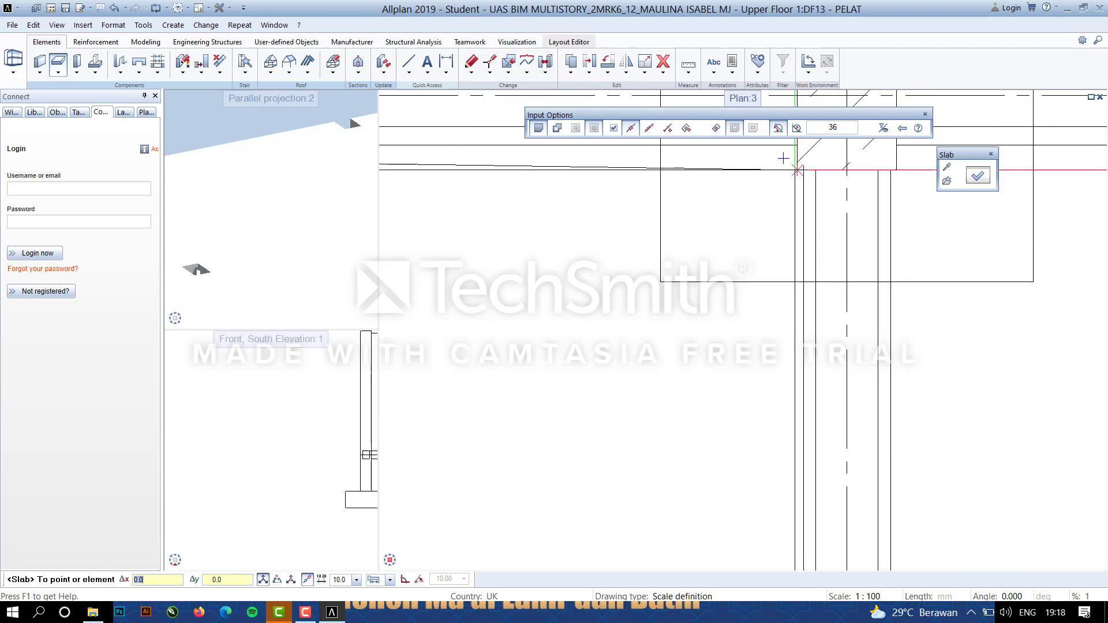
{"action": "left_click", "coordinate": [797, 144]}
{"action": "scroll", "coordinate": [797, 145], "scroll_direction": "down", "scroll_amount": 5}
{"action": "middle_click_drag", "start_coordinate": [666, 228], "coordinate": [984, 385]}
{"action": "scroll", "coordinate": [565, 287], "scroll_direction": "up", "scroll_amount": 5}
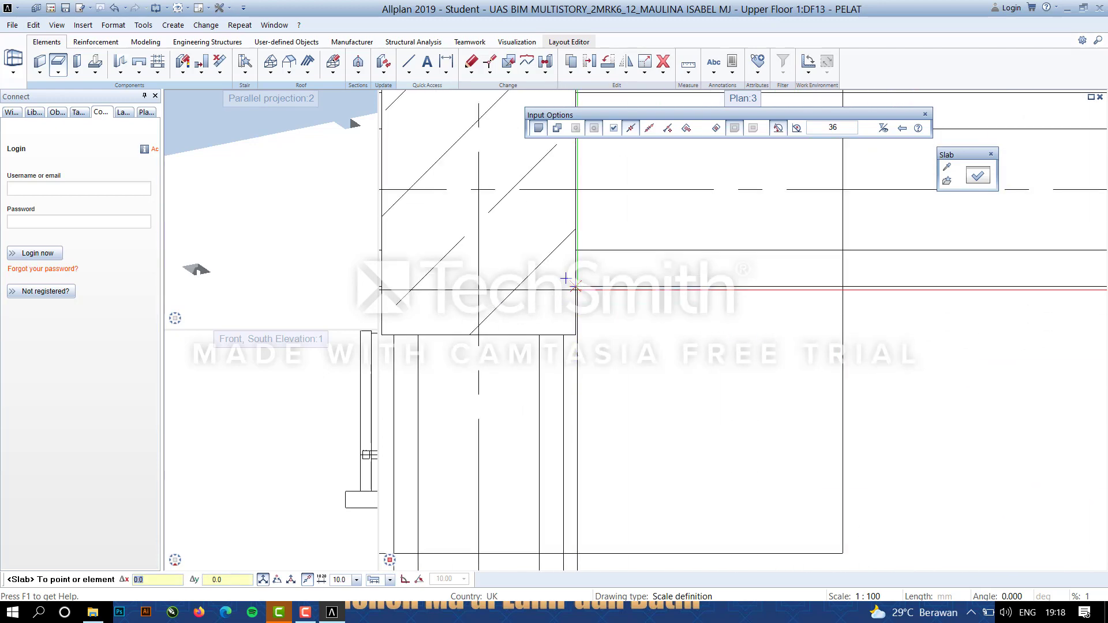
{"action": "left_click", "coordinate": [575, 287]}
{"action": "scroll", "coordinate": [563, 275], "scroll_direction": "down", "scroll_amount": 8}
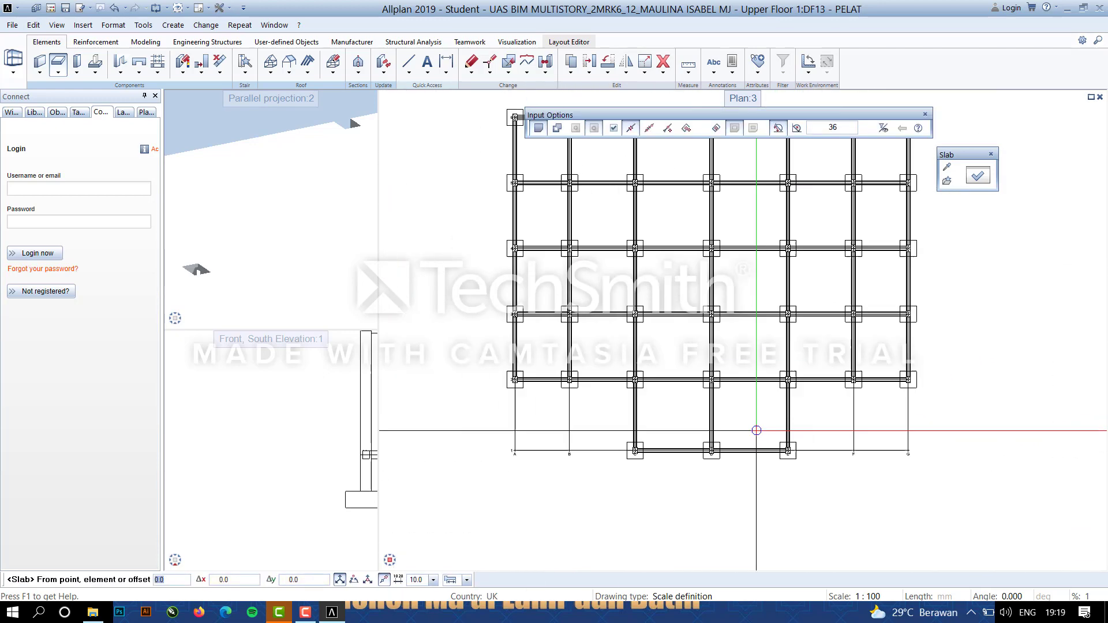
Copy the new C–D slab into the D–E bay between axes 1 and 2, from the corner at column C1 to the corner at column D1.
{"action": "scroll", "coordinate": [710, 358], "scroll_direction": "up", "scroll_amount": 6}
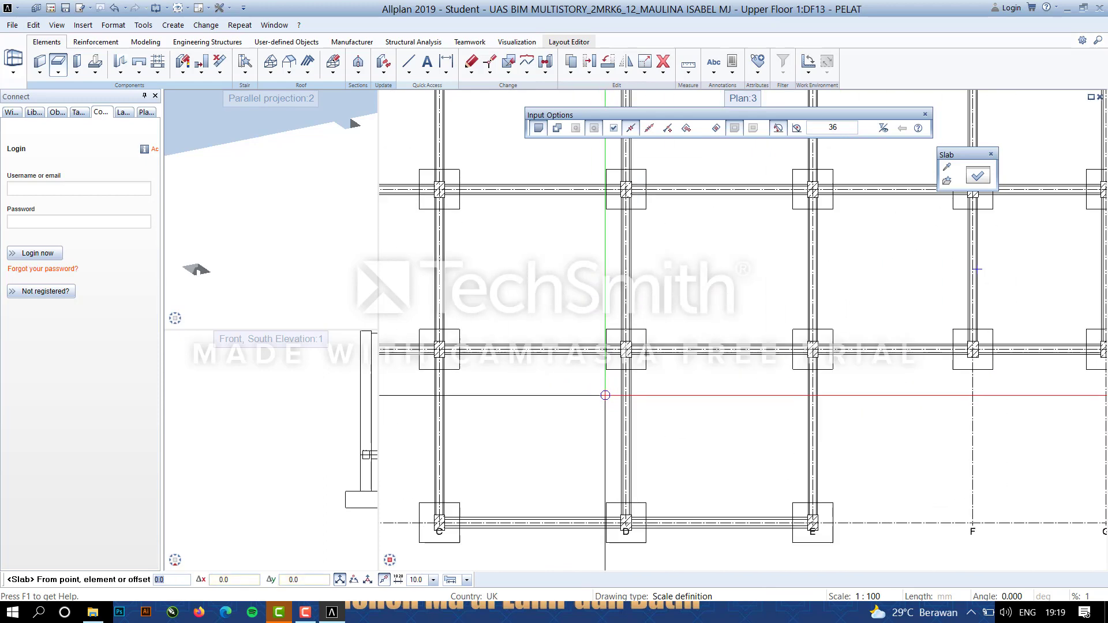
{"action": "key", "text": "Escape"}
{"action": "scroll", "coordinate": [445, 519], "scroll_direction": "up", "scroll_amount": 4}
{"action": "left_click", "coordinate": [439, 501]}
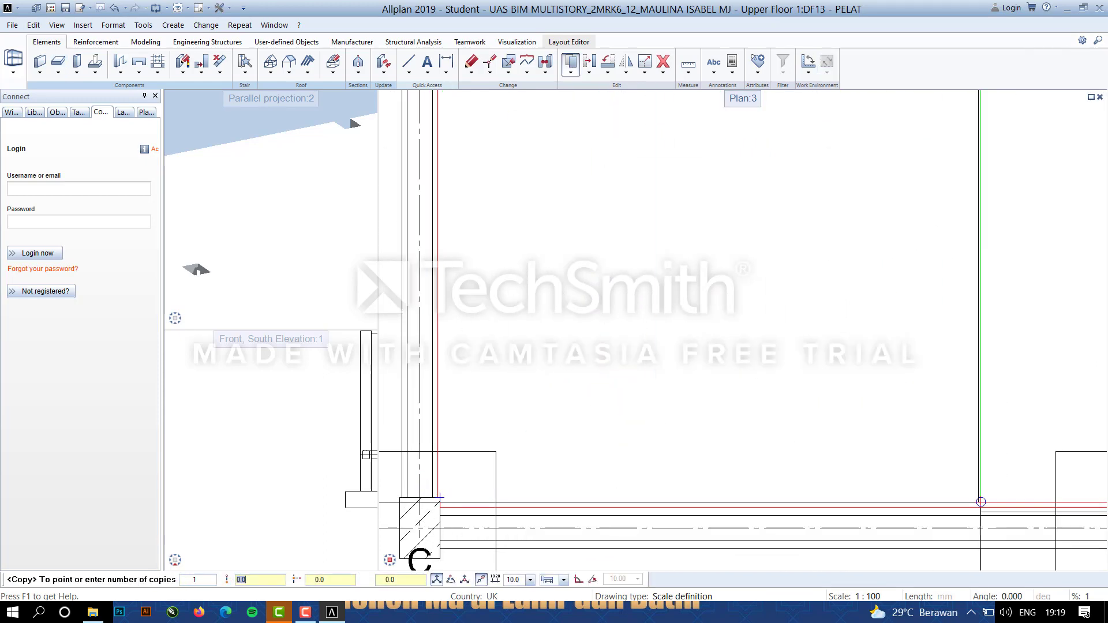
{"action": "scroll", "coordinate": [982, 502], "scroll_direction": "down", "scroll_amount": 4}
{"action": "scroll", "coordinate": [1030, 499], "scroll_direction": "up", "scroll_amount": 4}
{"action": "left_click", "coordinate": [994, 509]}
{"action": "key", "text": "Escape"}
{"action": "scroll", "coordinate": [680, 344], "scroll_direction": "down", "scroll_amount": 4}
{"action": "scroll", "coordinate": [680, 323], "scroll_direction": "up", "scroll_amount": 4}
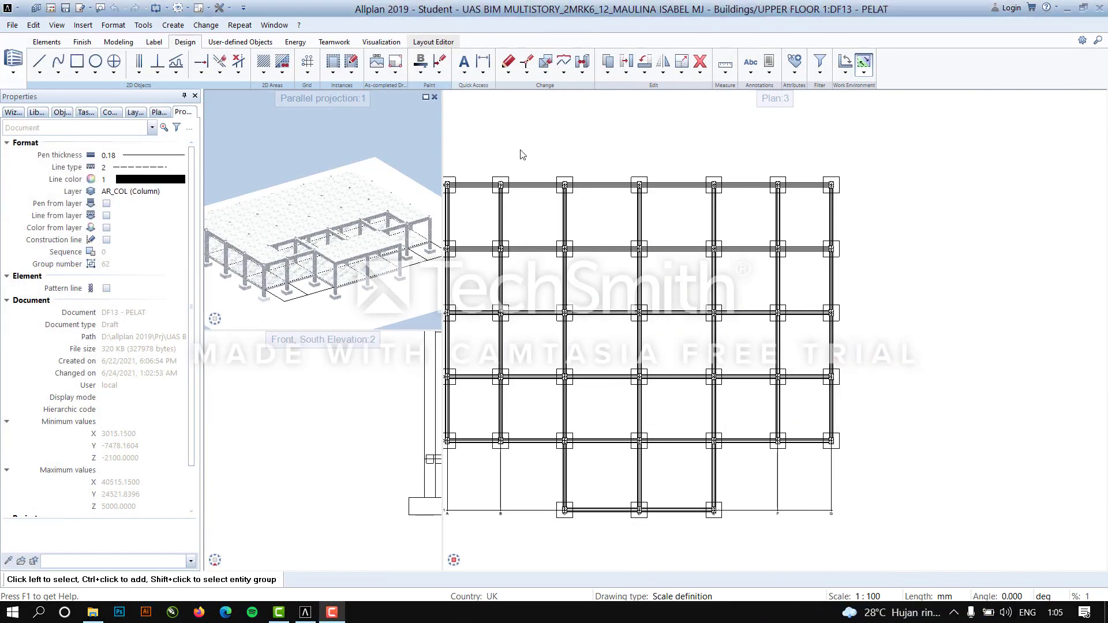
Make Upper Floor 1 drawing file 14 KOLOM current and set the 400 × 600 column's height offsets to 3700 for the top level and -300 for the bottom level.
{"action": "double_click", "coordinate": [523, 154]}
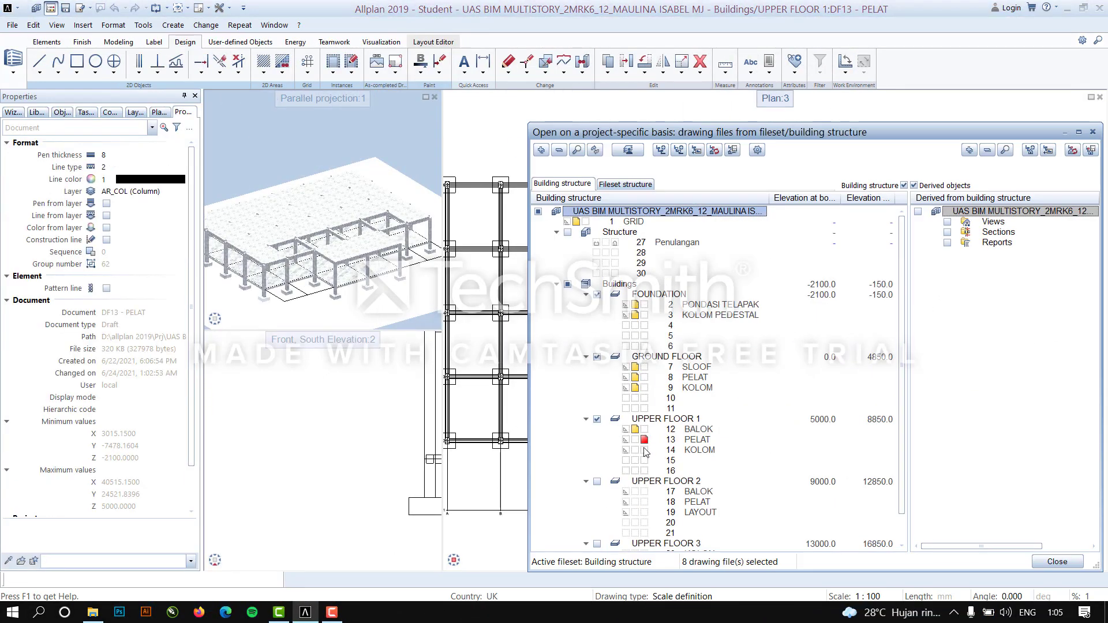
{"action": "left_click", "coordinate": [1057, 562]}
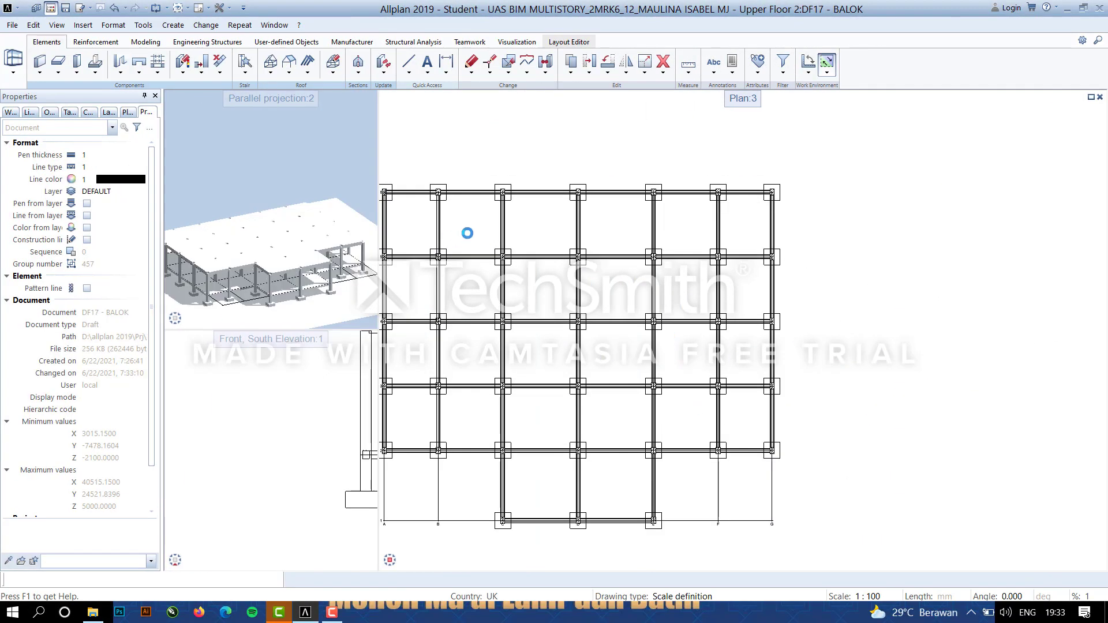
{"action": "middle_click_drag", "start_coordinate": [481, 237], "coordinate": [705, 237]}
{"action": "left_click", "coordinate": [78, 62]}
{"action": "left_click", "coordinate": [947, 167]}
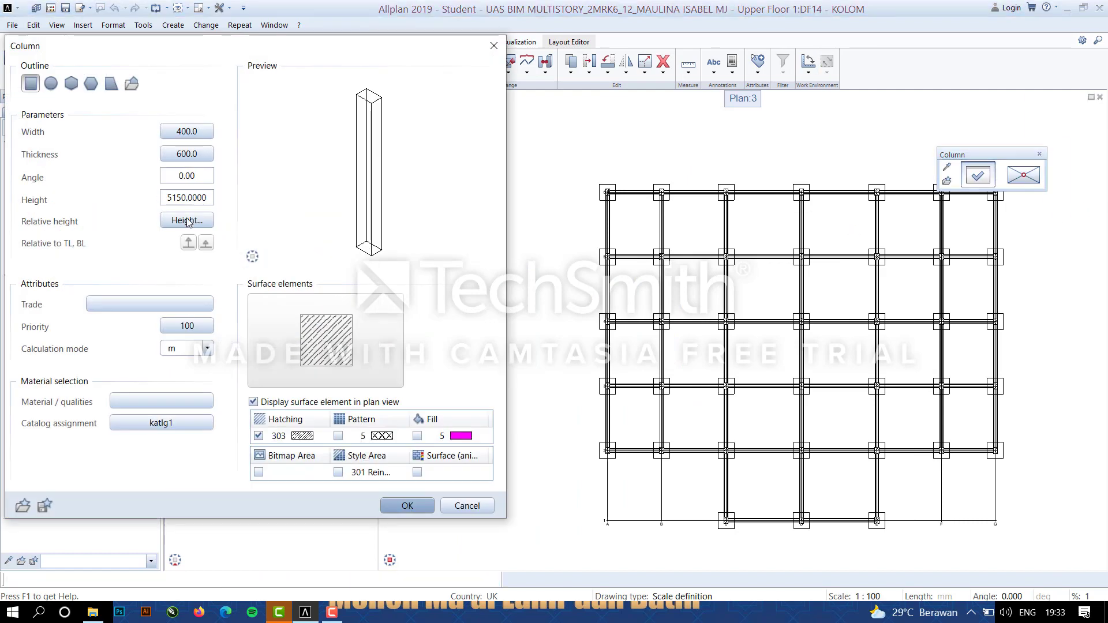
{"action": "left_click", "coordinate": [187, 220]}
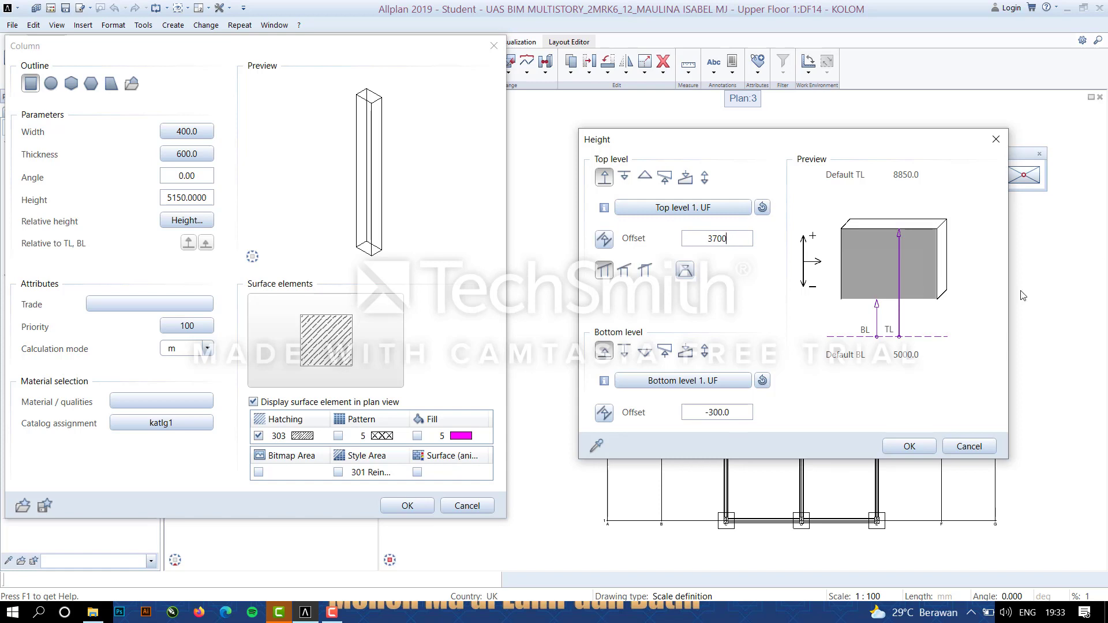
{"action": "left_click", "coordinate": [909, 446]}
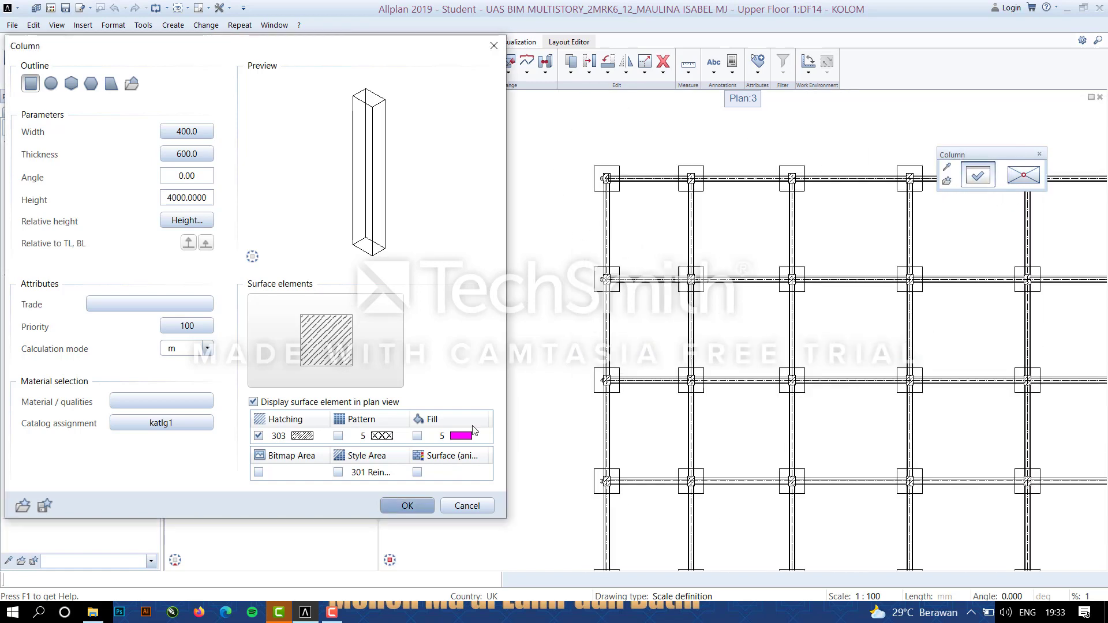
{"action": "left_click", "coordinate": [407, 505]}
Place columns on the existing columns along axis 6 at A6, B6, C6 and D6.
{"action": "scroll", "coordinate": [559, 187], "scroll_direction": "up", "scroll_amount": 5}
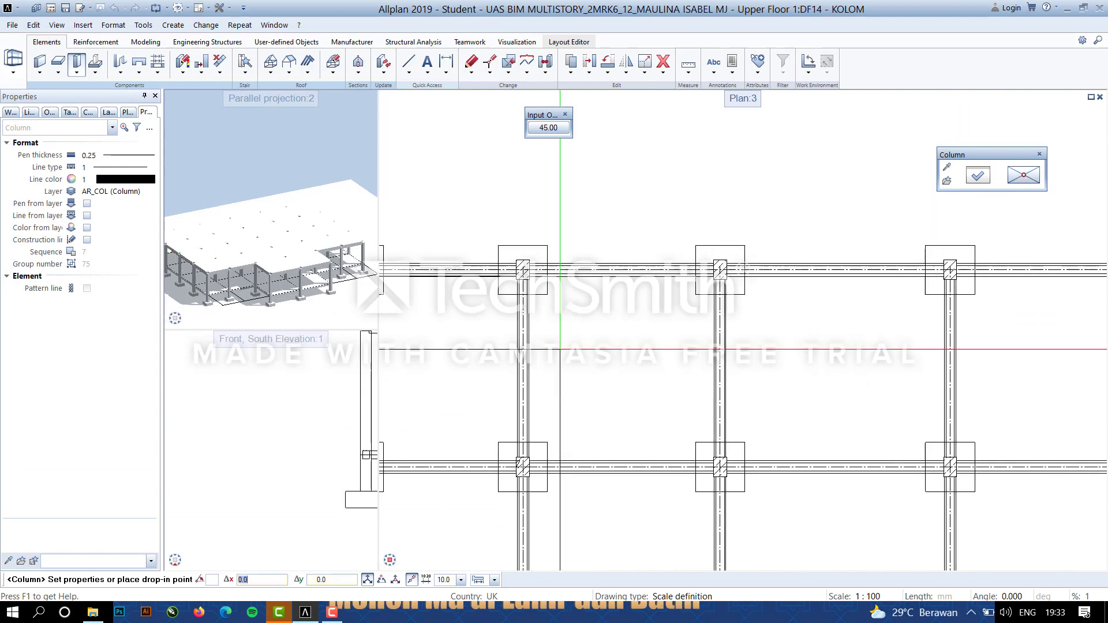
{"action": "scroll", "coordinate": [560, 349], "scroll_direction": "up", "scroll_amount": 3}
{"action": "scroll", "coordinate": [663, 323], "scroll_direction": "down", "scroll_amount": 4}
{"action": "scroll", "coordinate": [727, 310], "scroll_direction": "up", "scroll_amount": 5}
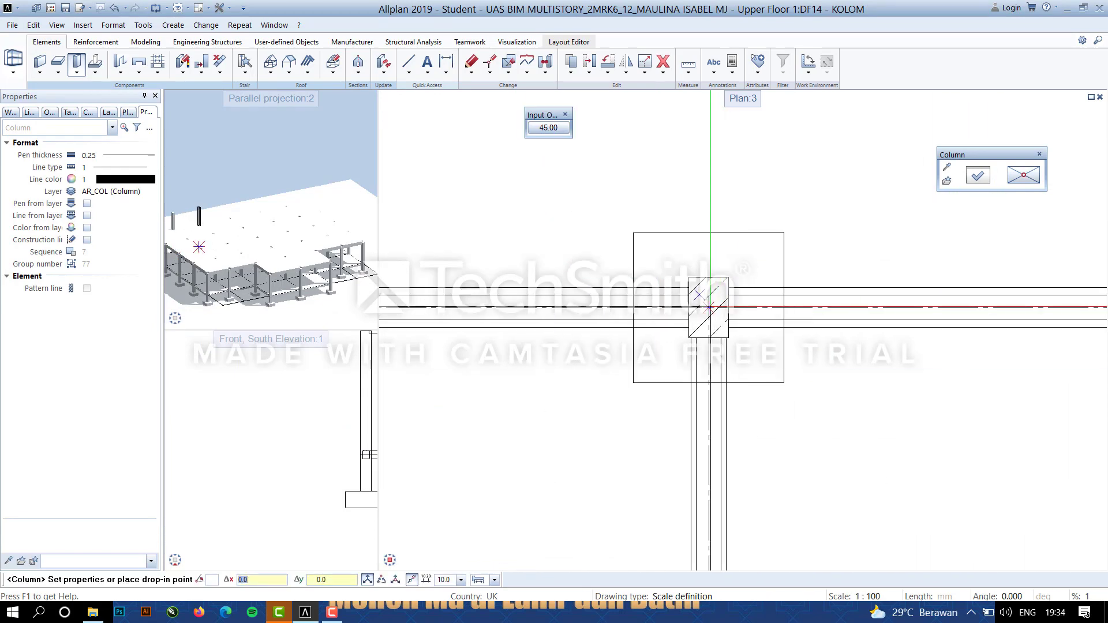
{"action": "left_click", "coordinate": [710, 307]}
{"action": "scroll", "coordinate": [715, 308], "scroll_direction": "down", "scroll_amount": 4}
{"action": "middle_click_drag", "start_coordinate": [860, 402], "coordinate": [661, 442]}
{"action": "scroll", "coordinate": [756, 361], "scroll_direction": "up", "scroll_amount": 4}
{"action": "left_click", "coordinate": [717, 326]}
Place the remaining columns along axis 6 at E6, F6 and G6, and finish the Column command.
{"action": "scroll", "coordinate": [888, 395], "scroll_direction": "down", "scroll_amount": 5}
{"action": "middle_click_drag", "start_coordinate": [1010, 451], "coordinate": [640, 449]}
{"action": "scroll", "coordinate": [626, 378], "scroll_direction": "up", "scroll_amount": 4}
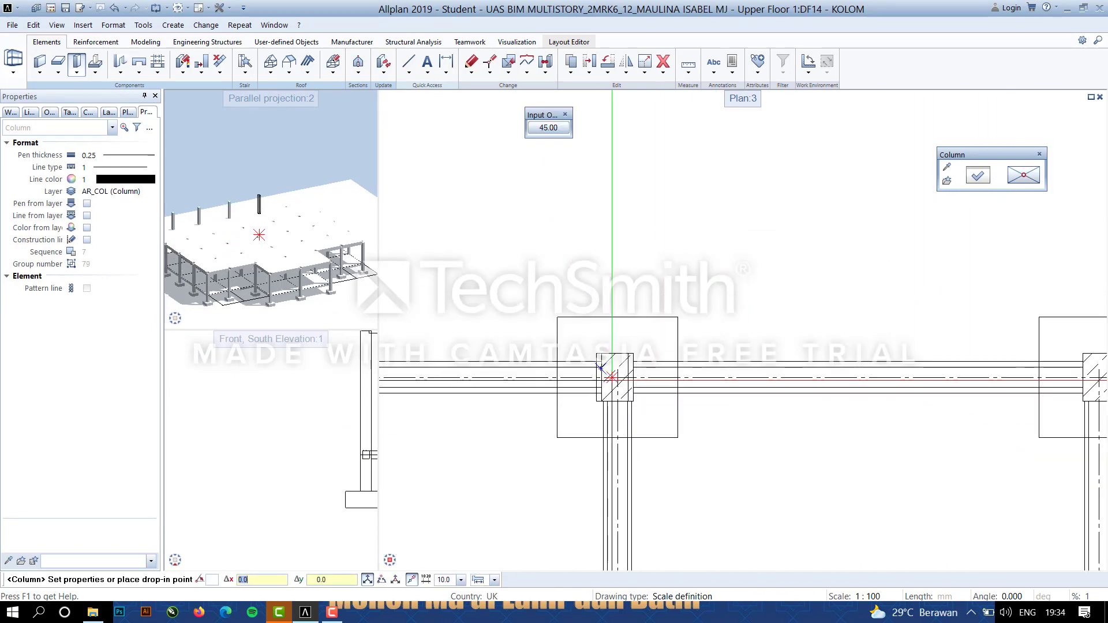
{"action": "scroll", "coordinate": [865, 432], "scroll_direction": "down", "scroll_amount": 3}
{"action": "scroll", "coordinate": [945, 414], "scroll_direction": "up", "scroll_amount": 3}
{"action": "scroll", "coordinate": [1004, 444], "scroll_direction": "down", "scroll_amount": 4}
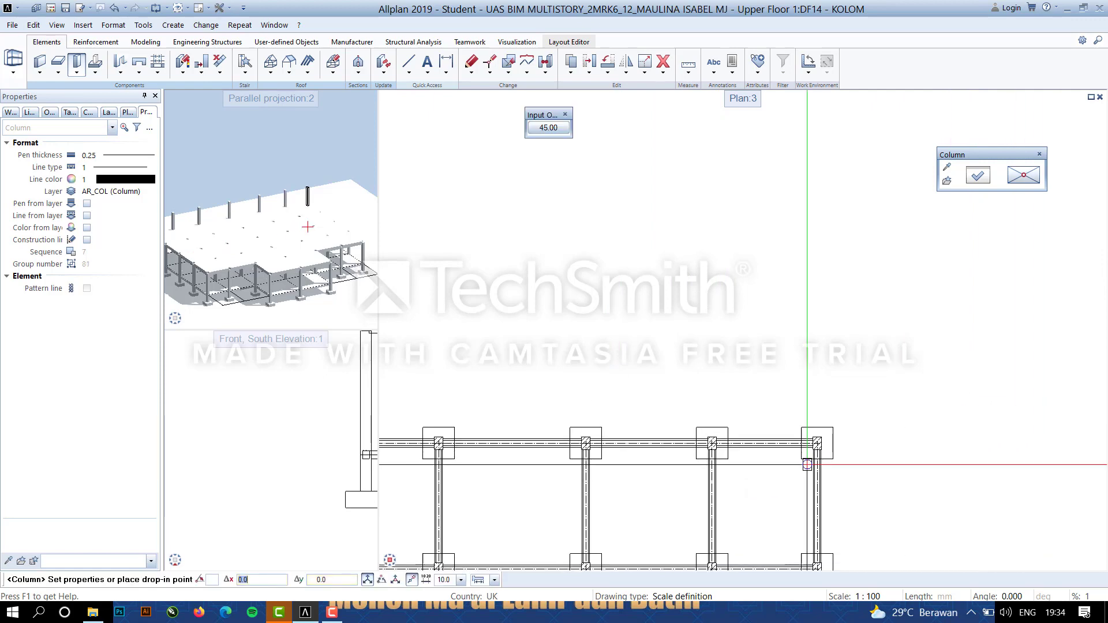
{"action": "scroll", "coordinate": [791, 409], "scroll_direction": "up", "scroll_amount": 4}
{"action": "scroll", "coordinate": [792, 408], "scroll_direction": "down", "scroll_amount": 5}
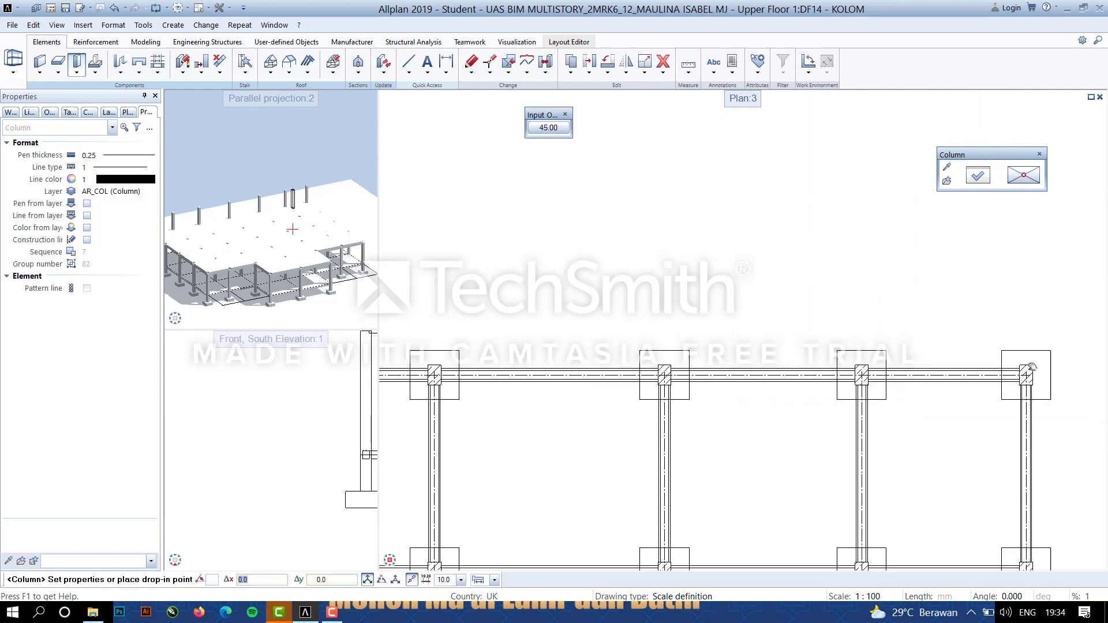
{"action": "scroll", "coordinate": [693, 404], "scroll_direction": "up", "scroll_amount": 1}
{"action": "key", "text": "Escape"}
Select all seven new columns along axis 6, from A6 to G6.
{"action": "scroll", "coordinate": [388, 323], "scroll_direction": "up", "scroll_amount": 5}
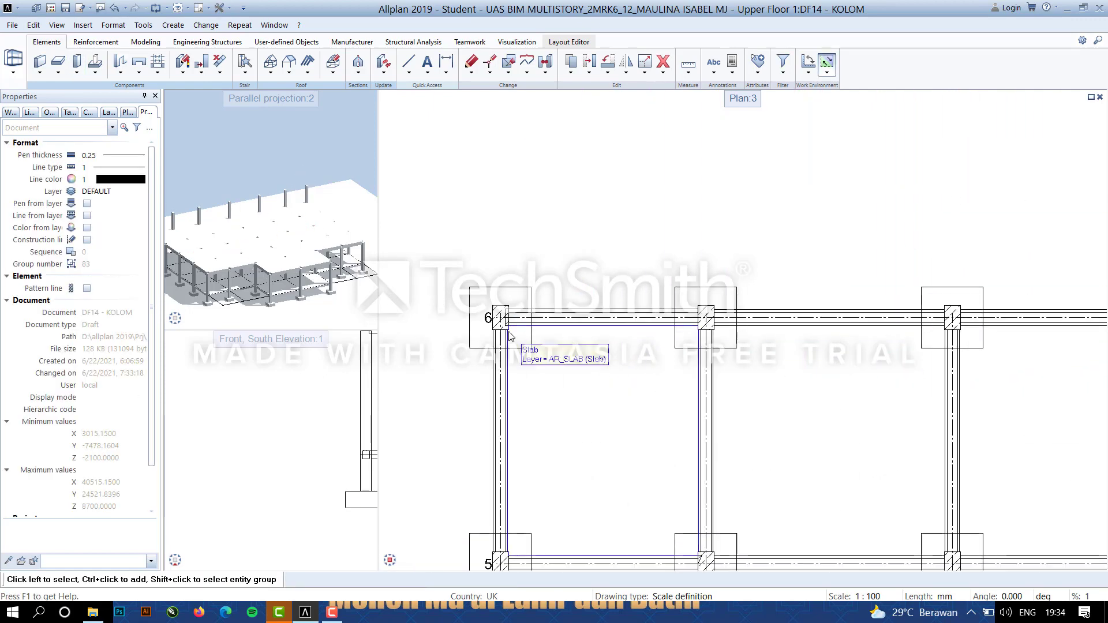
{"action": "left_click", "coordinate": [505, 329]}
{"action": "left_click", "coordinate": [711, 329], "text": "ctrl"}
{"action": "scroll", "coordinate": [1026, 413], "scroll_direction": "down", "scroll_amount": 3}
{"action": "middle_click_drag", "start_coordinate": [1026, 413], "coordinate": [522, 427]}
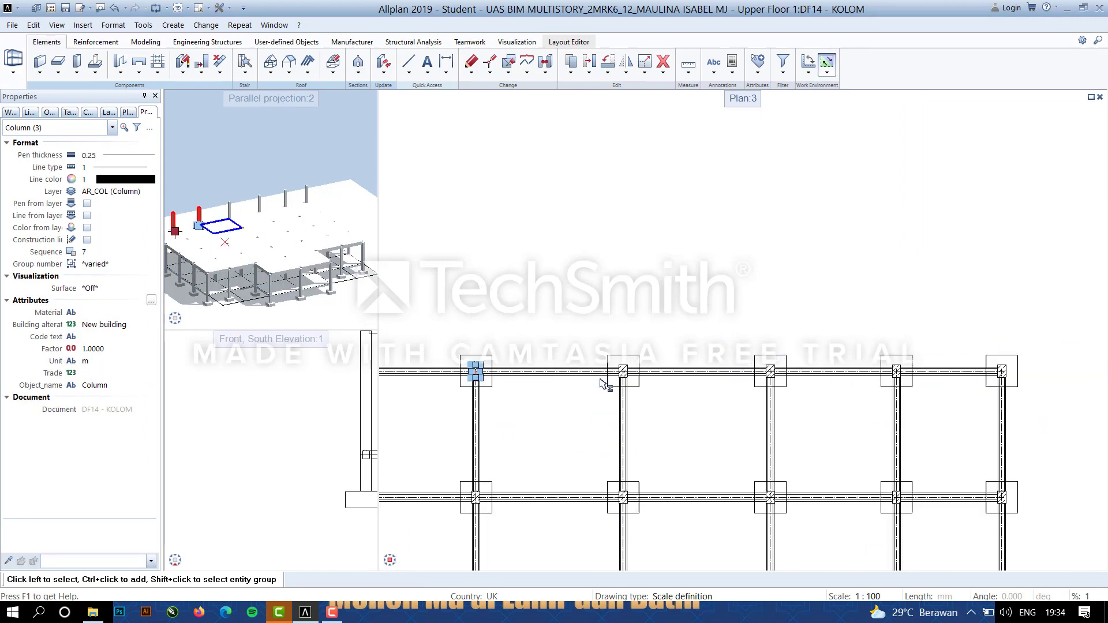
{"action": "scroll", "coordinate": [606, 384], "scroll_direction": "up", "scroll_amount": 3}
{"action": "left_click", "coordinate": [647, 373], "text": "ctrl"}
{"action": "left_click", "coordinate": [939, 374], "text": "ctrl"}
{"action": "scroll", "coordinate": [991, 383], "scroll_direction": "down", "scroll_amount": 4}
{"action": "middle_click_drag", "start_coordinate": [991, 383], "coordinate": [663, 412]}
{"action": "scroll", "coordinate": [713, 440], "scroll_direction": "up", "scroll_amount": 3}
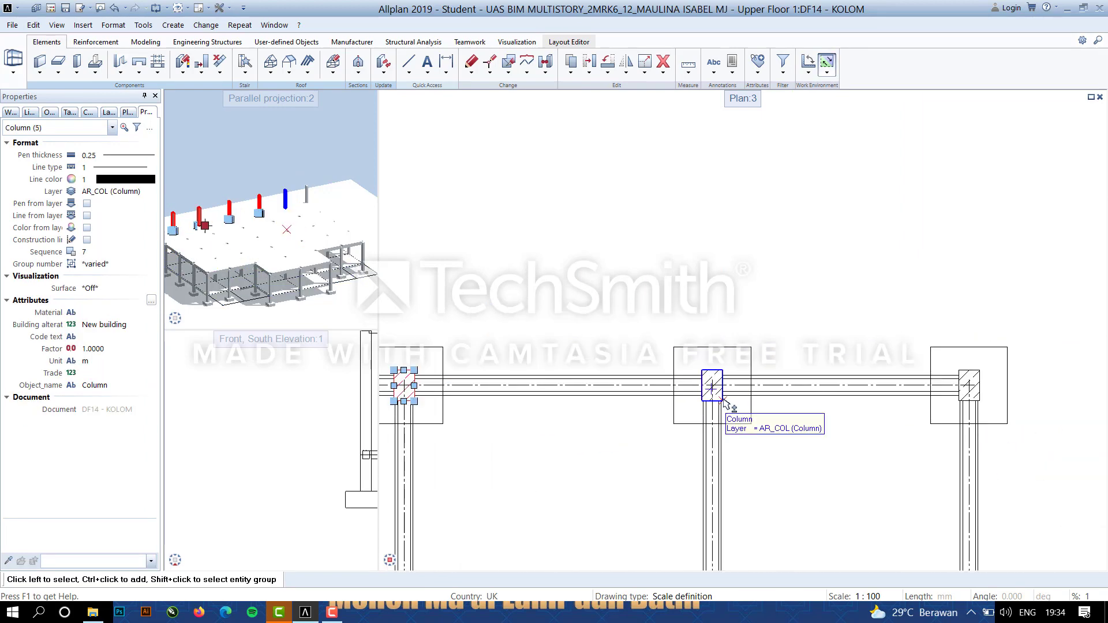
{"action": "left_click", "coordinate": [979, 398], "text": "ctrl"}
{"action": "scroll", "coordinate": [724, 445], "scroll_direction": "down", "scroll_amount": 6}
{"action": "middle_click_drag", "start_coordinate": [578, 471], "coordinate": [792, 371]}
{"action": "scroll", "coordinate": [766, 341], "scroll_direction": "up", "scroll_amount": 5}
{"action": "scroll", "coordinate": [759, 385], "scroll_direction": "down", "scroll_amount": 4}
{"action": "middle_click_drag", "start_coordinate": [650, 426], "coordinate": [583, 395]}
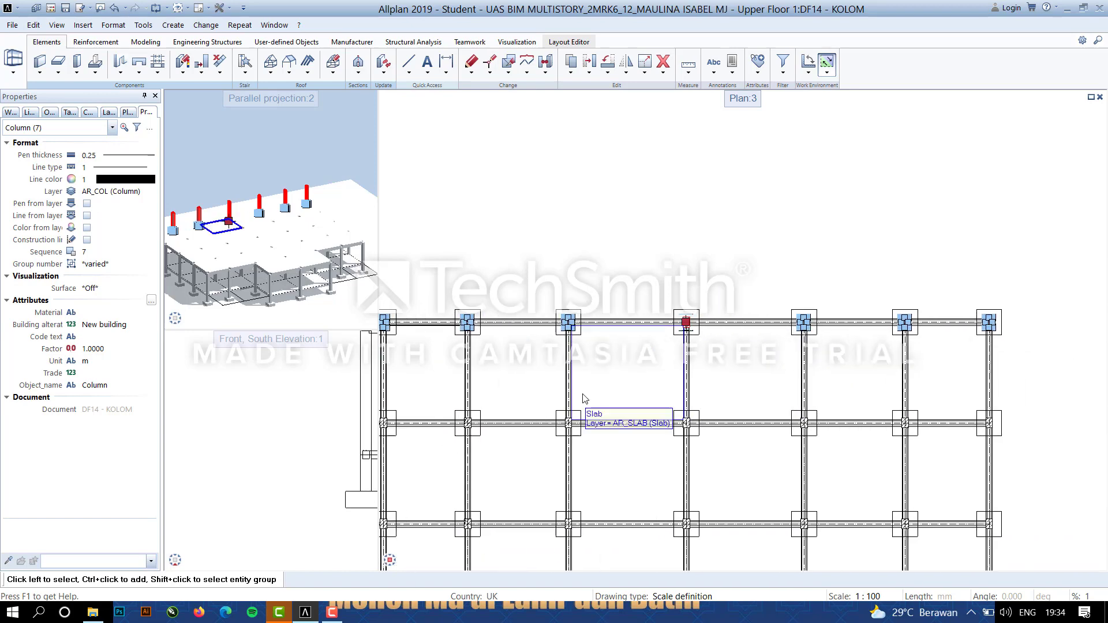
Copy the selected axis 6 columns with 4 copies onto the column rows below in the plan.
{"action": "left_click", "coordinate": [579, 65]}
{"action": "scroll", "coordinate": [612, 358], "scroll_direction": "up", "scroll_amount": 4}
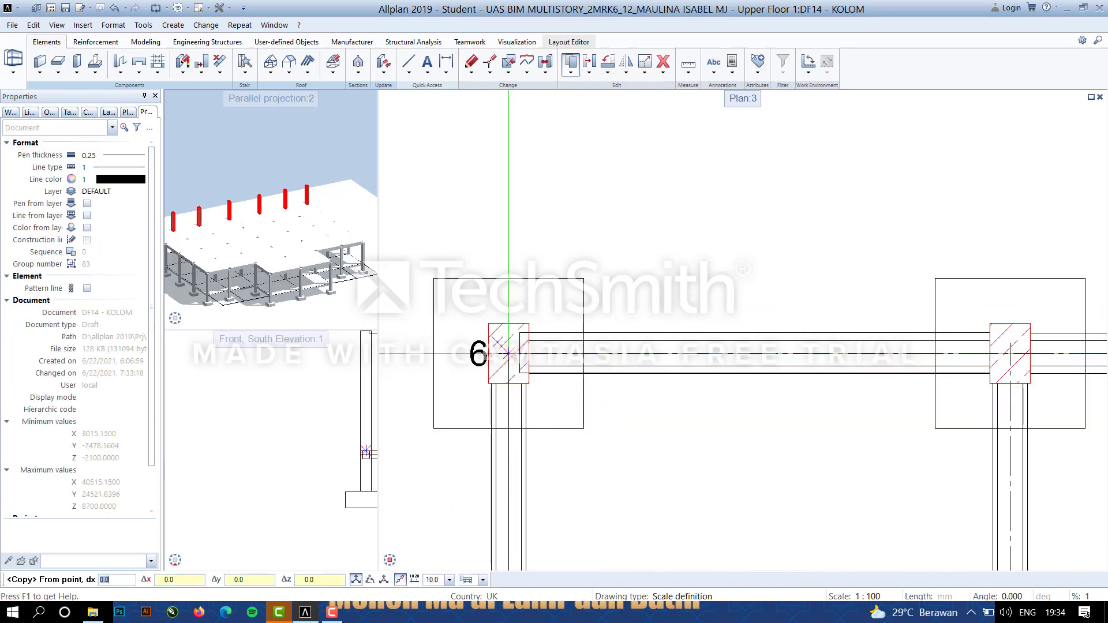
{"action": "scroll", "coordinate": [572, 473], "scroll_direction": "down", "scroll_amount": 2}
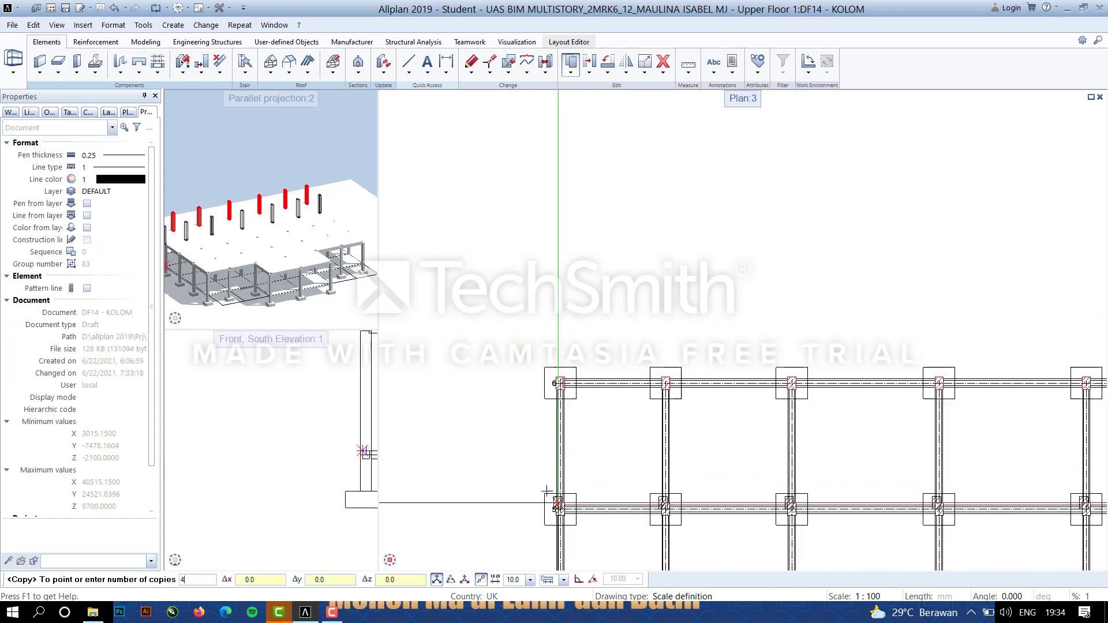
{"action": "scroll", "coordinate": [557, 506], "scroll_direction": "up", "scroll_amount": 4}
{"action": "left_click", "coordinate": [579, 528]}
{"action": "scroll", "coordinate": [578, 528], "scroll_direction": "down", "scroll_amount": 3}
{"action": "middle_click_drag", "start_coordinate": [662, 470], "coordinate": [791, 369]}
{"action": "scroll", "coordinate": [791, 368], "scroll_direction": "down", "scroll_amount": 3}
{"action": "middle_click_drag", "start_coordinate": [962, 469], "coordinate": [840, 391]}
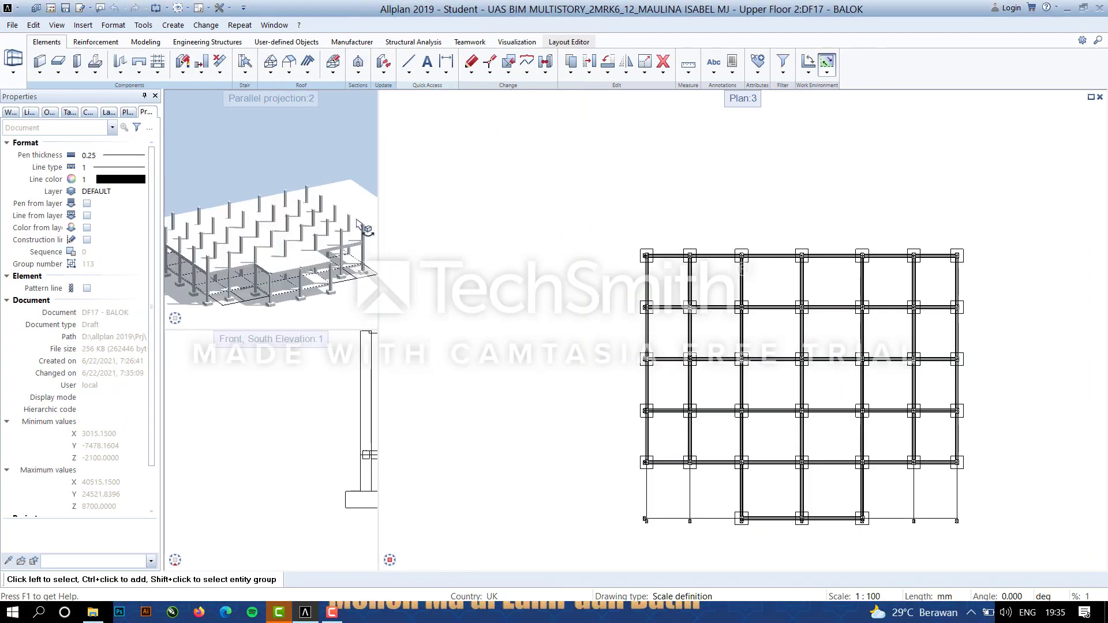
Set up a 400 mm thick downstand beam with top level at Bottom level 2. UF and bottom level at Top level 1. UF.
{"action": "left_click", "coordinate": [116, 108]}
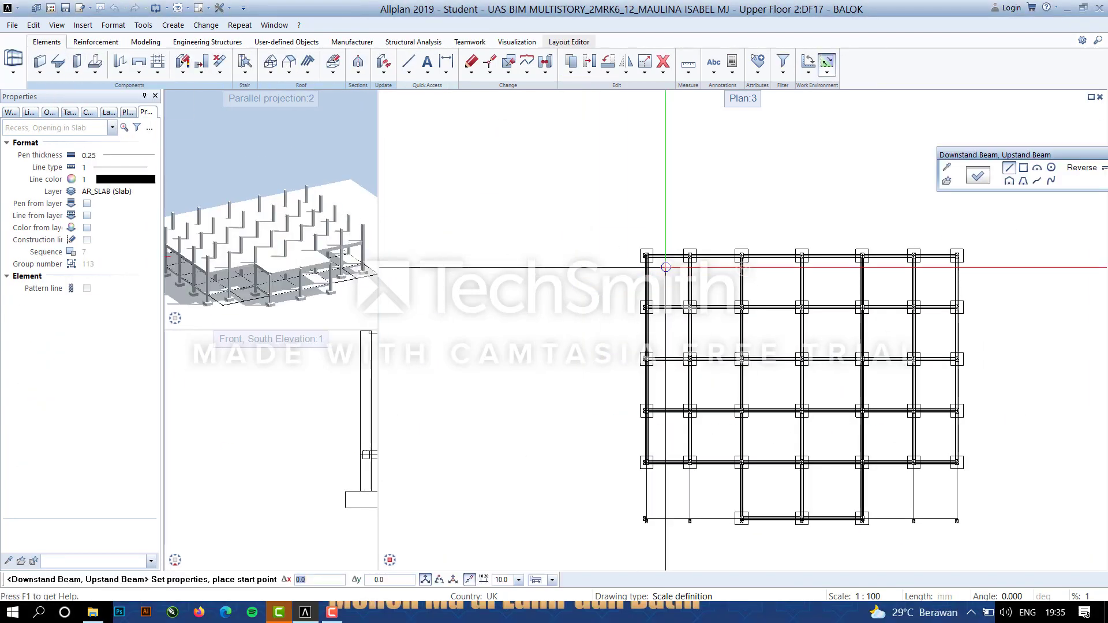
{"action": "scroll", "coordinate": [667, 251], "scroll_direction": "up", "scroll_amount": 6}
{"action": "left_click", "coordinate": [978, 175]}
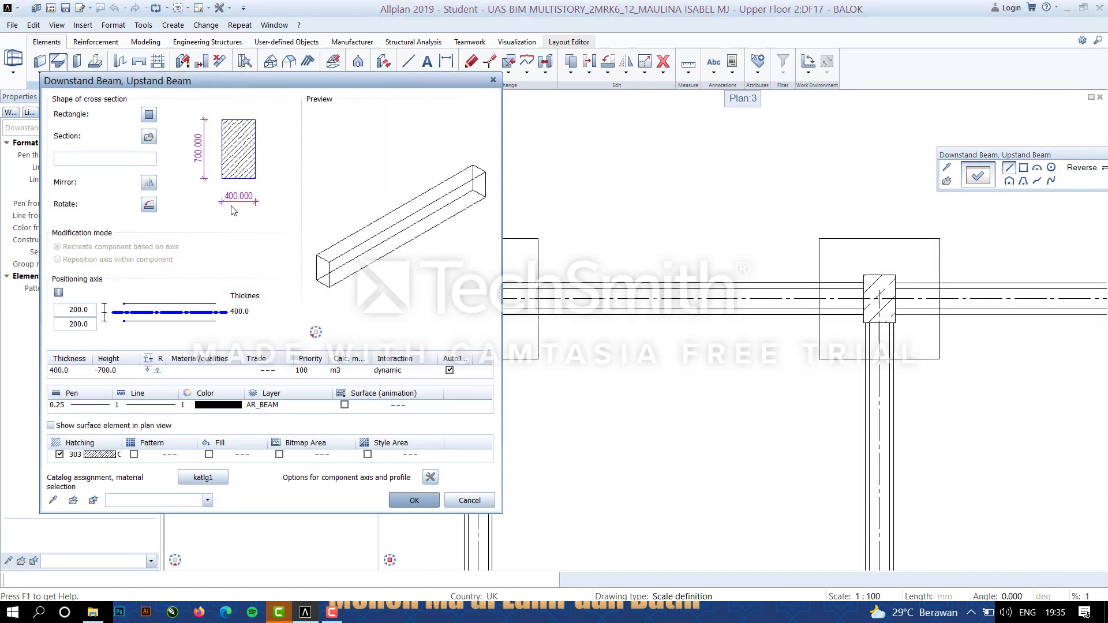
{"action": "left_click", "coordinate": [156, 372]}
{"action": "left_click", "coordinate": [683, 208]}
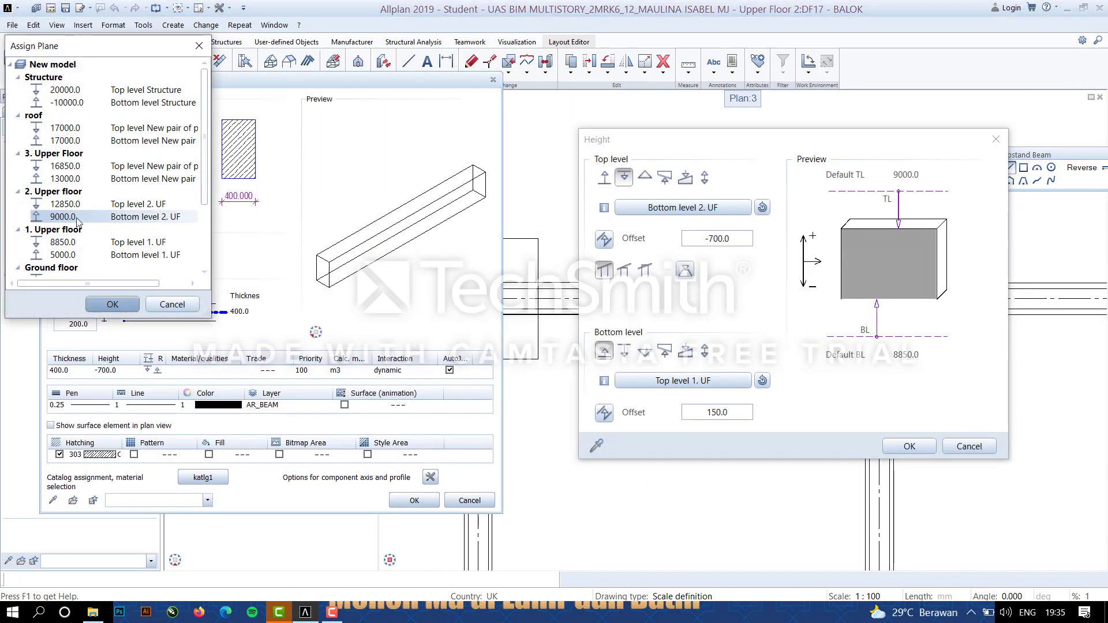
{"action": "left_click", "coordinate": [113, 305]}
{"action": "left_click", "coordinate": [683, 380]}
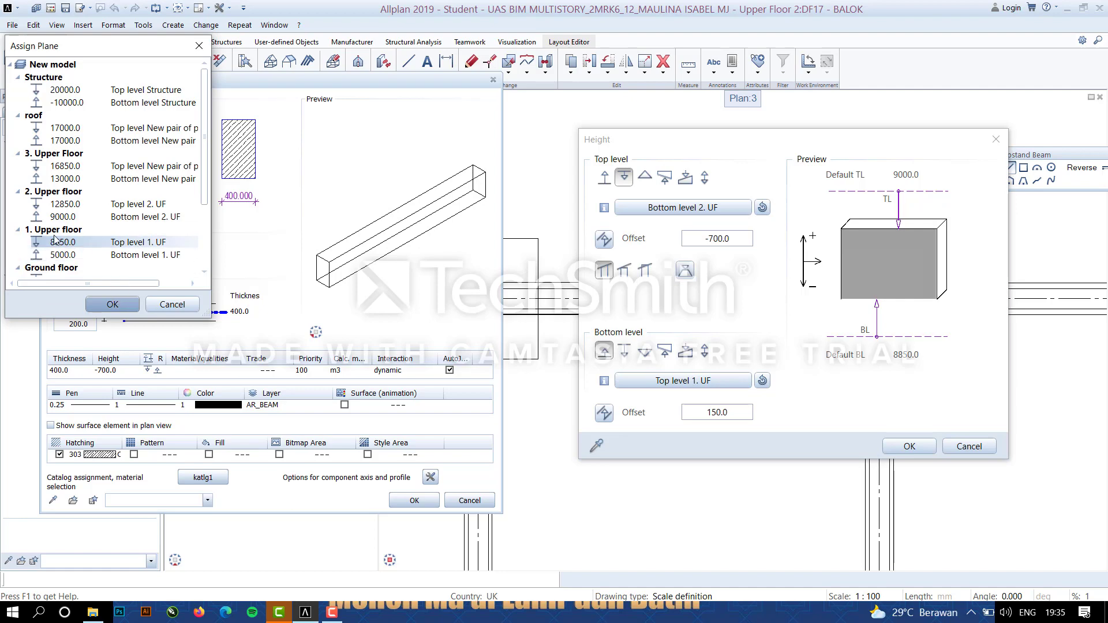
{"action": "left_click", "coordinate": [112, 305]}
{"action": "left_click", "coordinate": [909, 446]}
{"action": "left_click", "coordinate": [414, 500]}
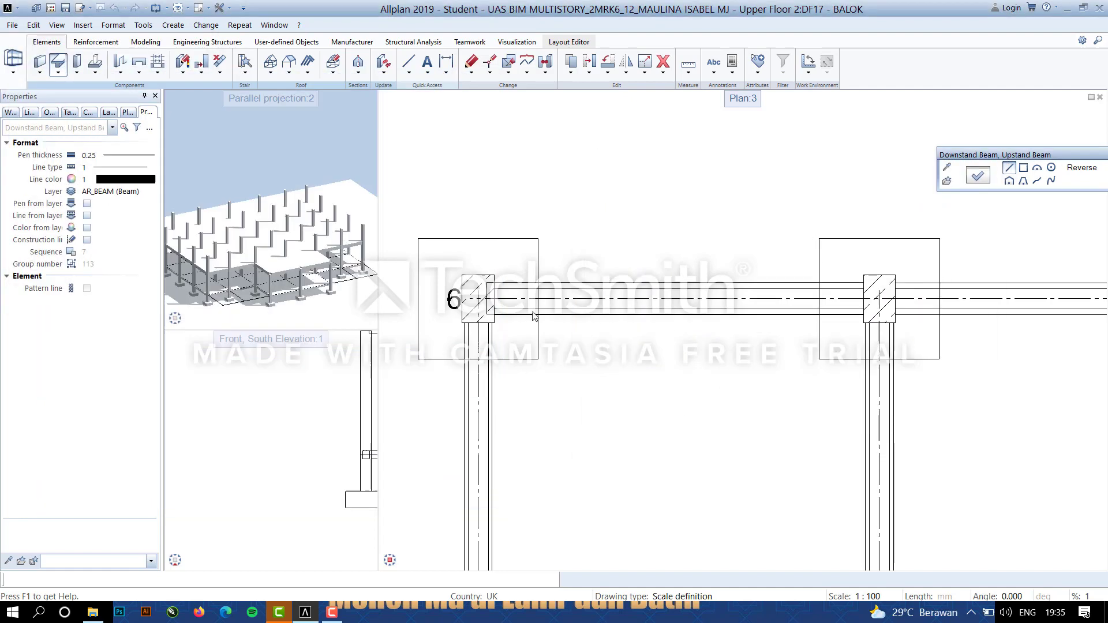
Draw the first downstand beam along axis 6, between the columns at axes A and B.
{"action": "scroll", "coordinate": [507, 305], "scroll_direction": "up", "scroll_amount": 3}
{"action": "scroll", "coordinate": [507, 306], "scroll_direction": "down", "scroll_amount": 4}
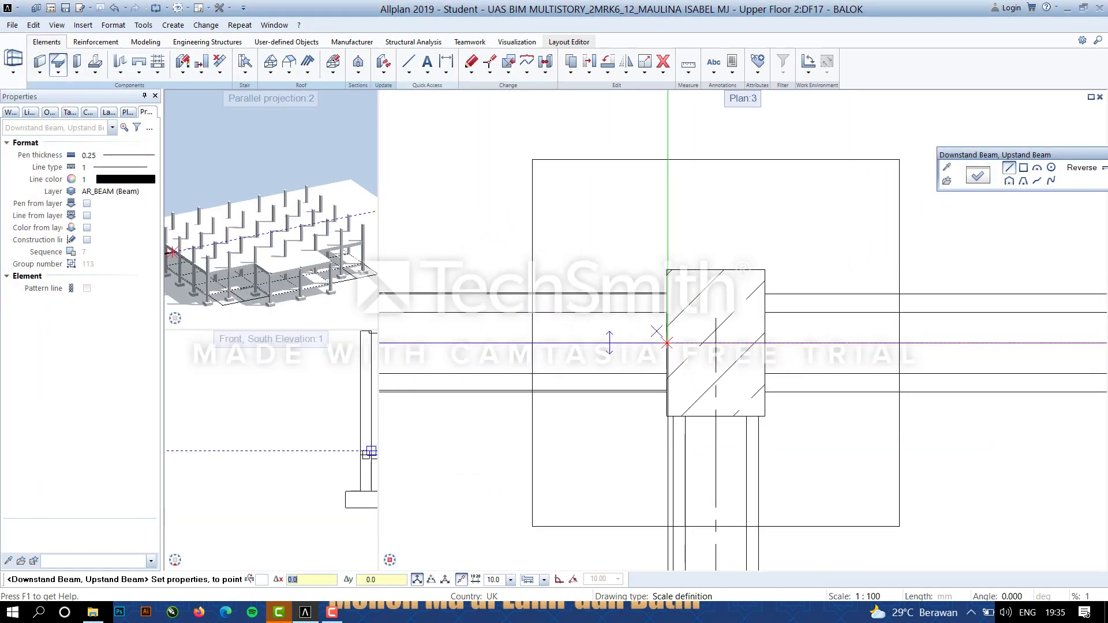
{"action": "scroll", "coordinate": [862, 391], "scroll_direction": "up", "scroll_amount": 7}
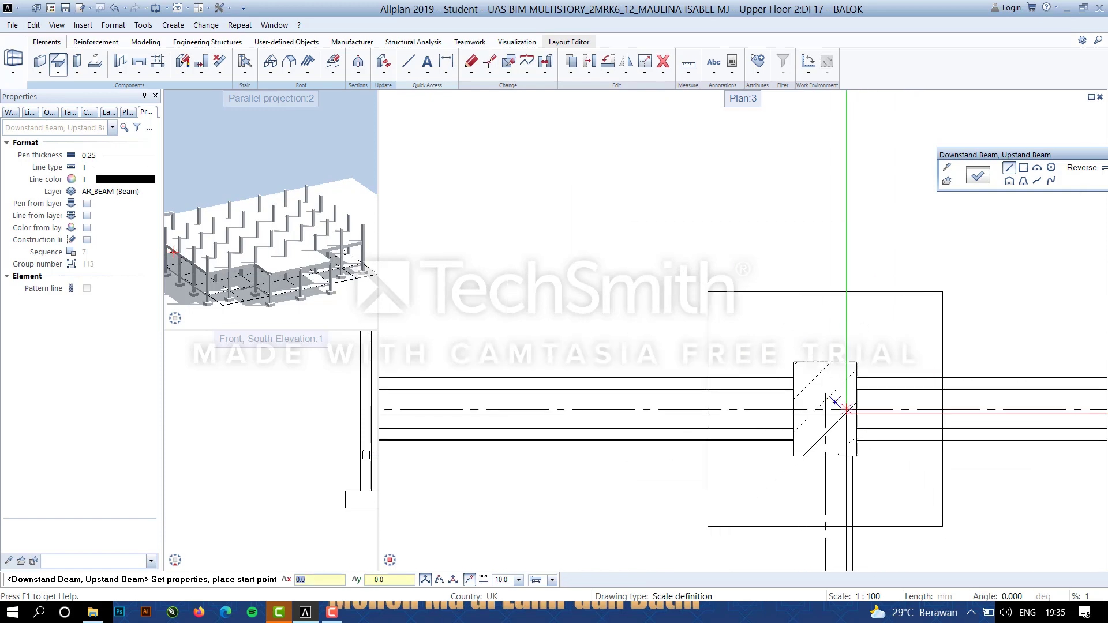
Draw the second axis 6 beam, from the column at axis B to the column at axis C.
{"action": "scroll", "coordinate": [844, 408], "scroll_direction": "down", "scroll_amount": 2}
{"action": "scroll", "coordinate": [452, 400], "scroll_direction": "up", "scroll_amount": 4}
{"action": "middle_click_drag", "start_coordinate": [452, 400], "coordinate": [821, 383]}
{"action": "scroll", "coordinate": [821, 383], "scroll_direction": "up", "scroll_amount": 2}
{"action": "scroll", "coordinate": [821, 383], "scroll_direction": "down", "scroll_amount": 8}
{"action": "scroll", "coordinate": [1051, 386], "scroll_direction": "up", "scroll_amount": 4}
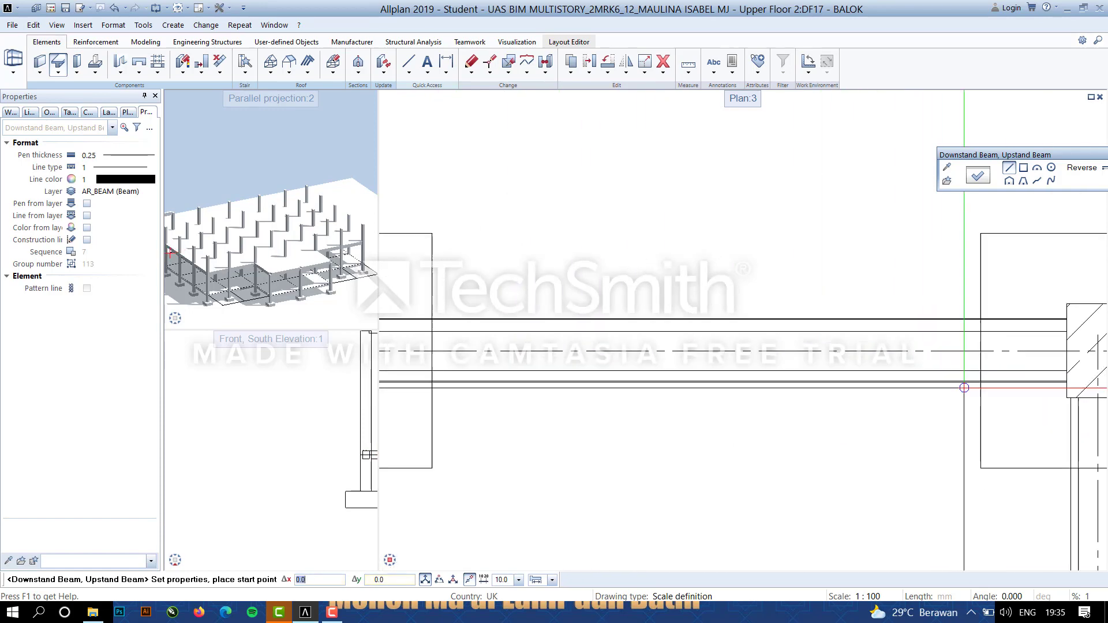
{"action": "middle_click_drag", "start_coordinate": [964, 386], "coordinate": [636, 353]}
{"action": "scroll", "coordinate": [637, 352], "scroll_direction": "up", "scroll_amount": 3}
{"action": "left_click", "coordinate": [642, 369]}
{"action": "scroll", "coordinate": [892, 381], "scroll_direction": "down", "scroll_amount": 8}
{"action": "scroll", "coordinate": [1047, 380], "scroll_direction": "up", "scroll_amount": 3}
{"action": "middle_click_drag", "start_coordinate": [1047, 381], "coordinate": [710, 351]}
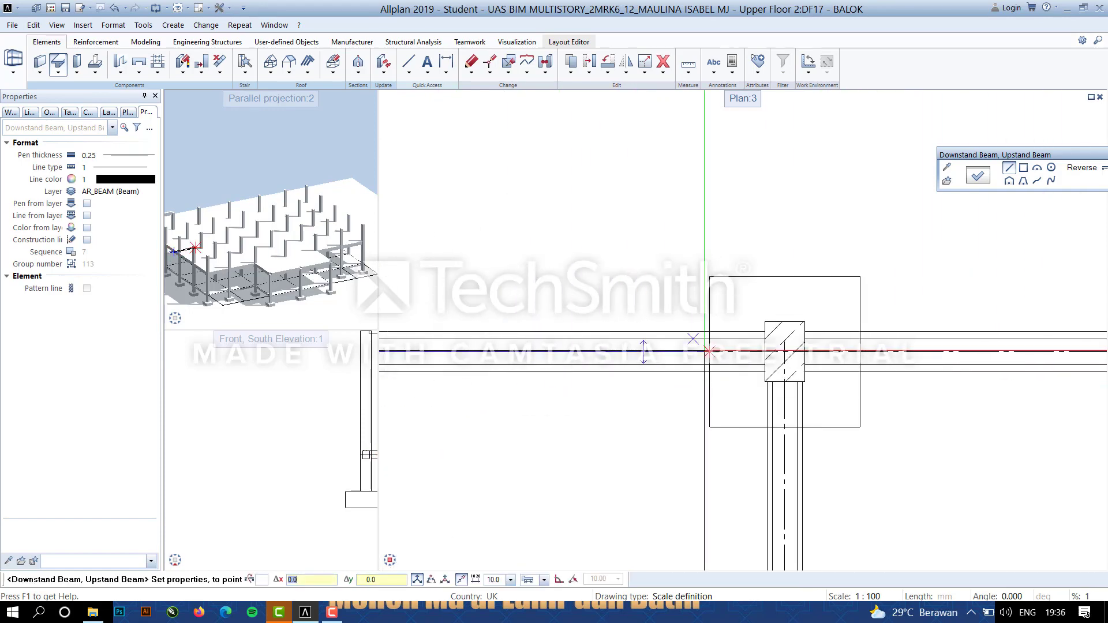
{"action": "scroll", "coordinate": [750, 350], "scroll_direction": "up", "scroll_amount": 5}
{"action": "left_click", "coordinate": [792, 354]}
{"action": "key", "text": "Escape"}
Draw the third axis 6 beam, from the column at axis C to the column at axis D.
{"action": "left_click", "coordinate": [914, 354]}
{"action": "scroll", "coordinate": [1006, 504], "scroll_direction": "down", "scroll_amount": 5}
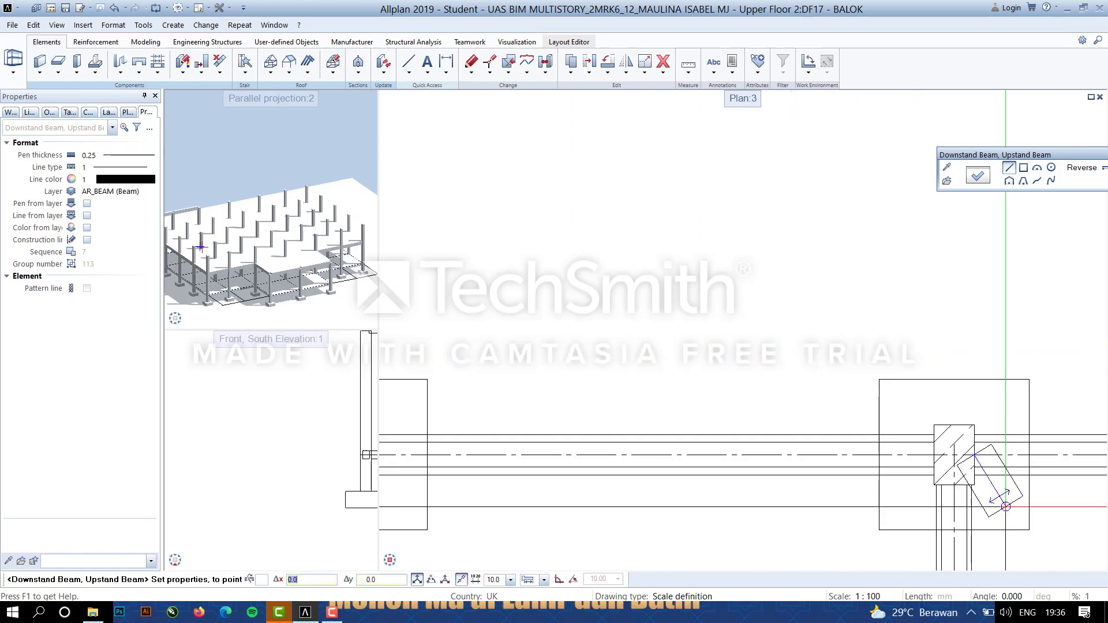
{"action": "middle_click_drag", "start_coordinate": [1007, 505], "coordinate": [664, 389]}
{"action": "scroll", "coordinate": [1042, 342], "scroll_direction": "up", "scroll_amount": 4}
{"action": "left_click", "coordinate": [981, 325]}
{"action": "scroll", "coordinate": [1020, 397], "scroll_direction": "down", "scroll_amount": 5}
{"action": "middle_click_drag", "start_coordinate": [1059, 424], "coordinate": [670, 407]}
{"action": "key", "text": "Escape"}
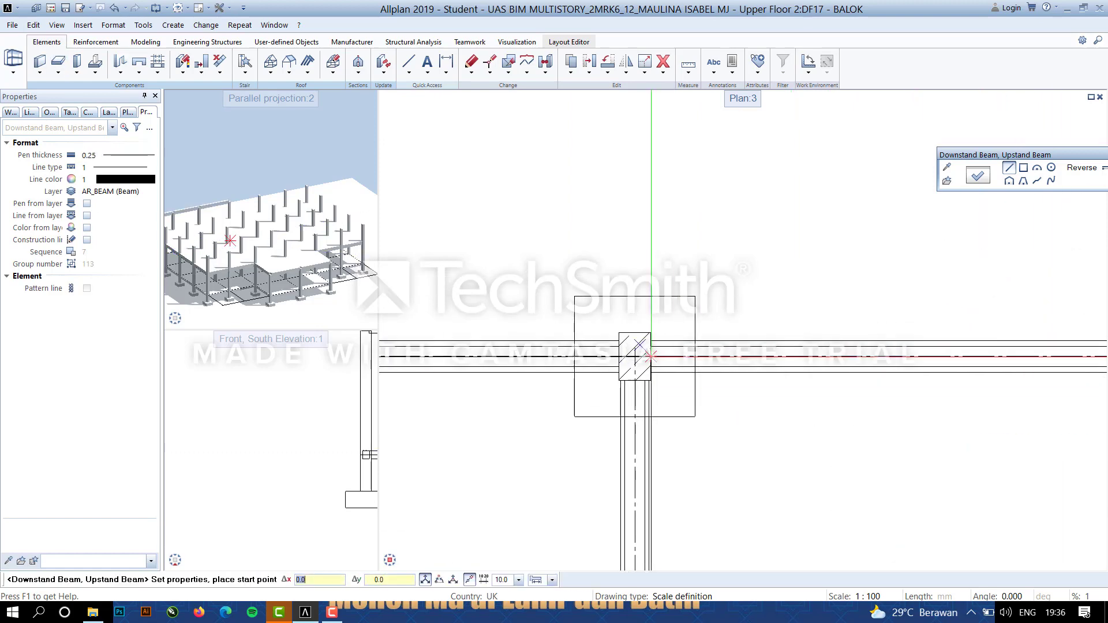
Draw the remaining axis 6 beams from column to column, from axis D to the end column at axis G.
{"action": "left_click", "coordinate": [650, 356]}
{"action": "scroll", "coordinate": [650, 356], "scroll_direction": "down", "scroll_amount": 3}
{"action": "scroll", "coordinate": [606, 377], "scroll_direction": "up", "scroll_amount": 4}
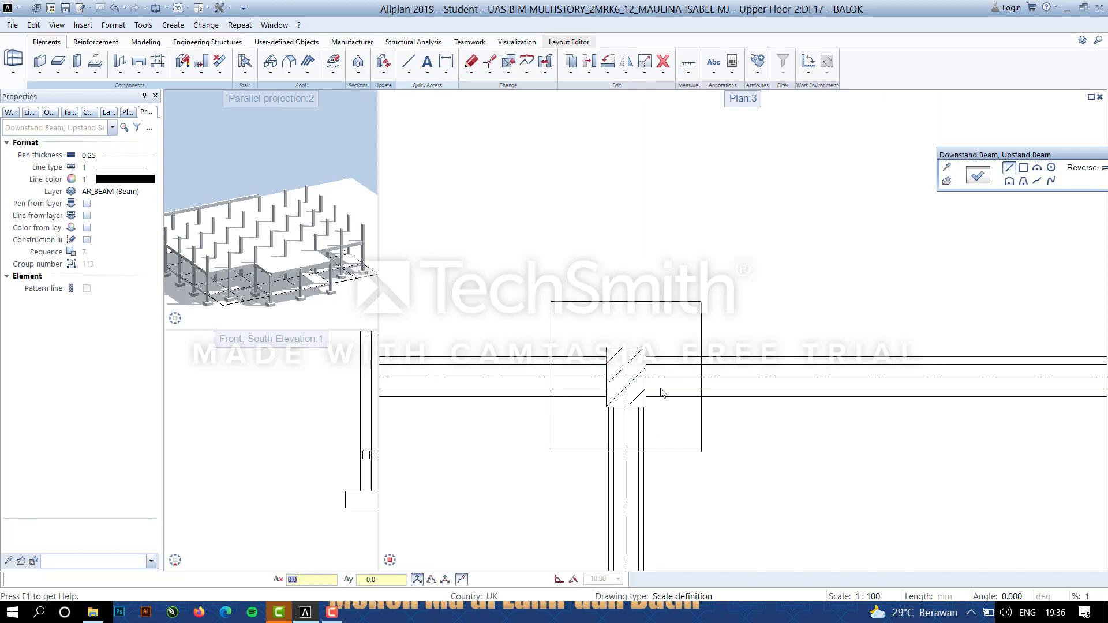
{"action": "scroll", "coordinate": [651, 392], "scroll_direction": "down", "scroll_amount": 3}
{"action": "scroll", "coordinate": [717, 421], "scroll_direction": "up", "scroll_amount": 5}
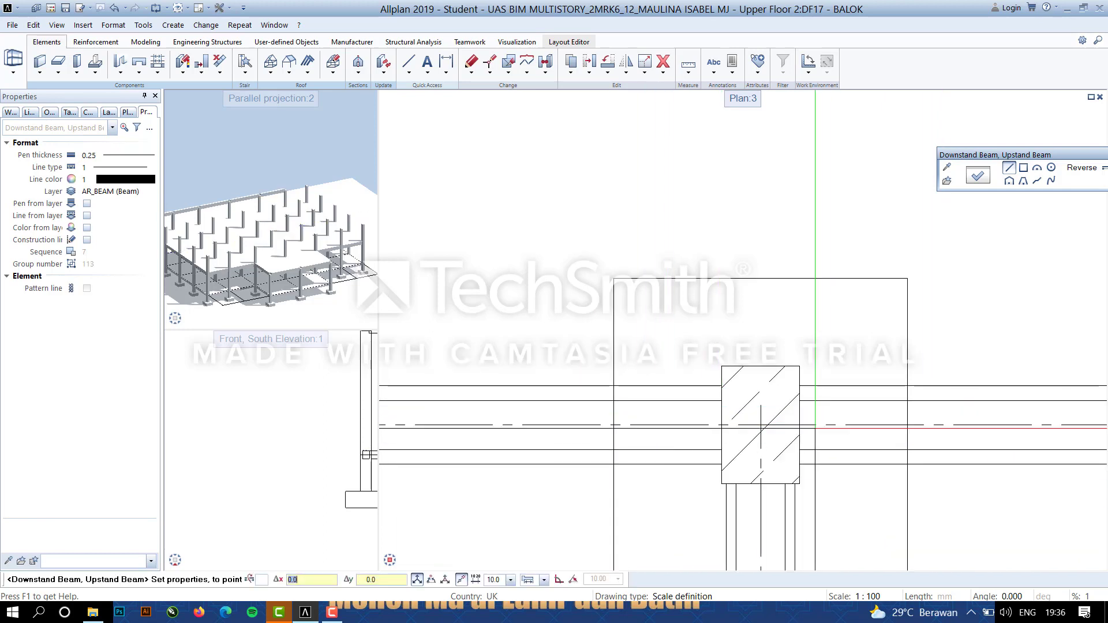
{"action": "scroll", "coordinate": [815, 427], "scroll_direction": "down", "scroll_amount": 3}
{"action": "scroll", "coordinate": [948, 451], "scroll_direction": "up", "scroll_amount": 3}
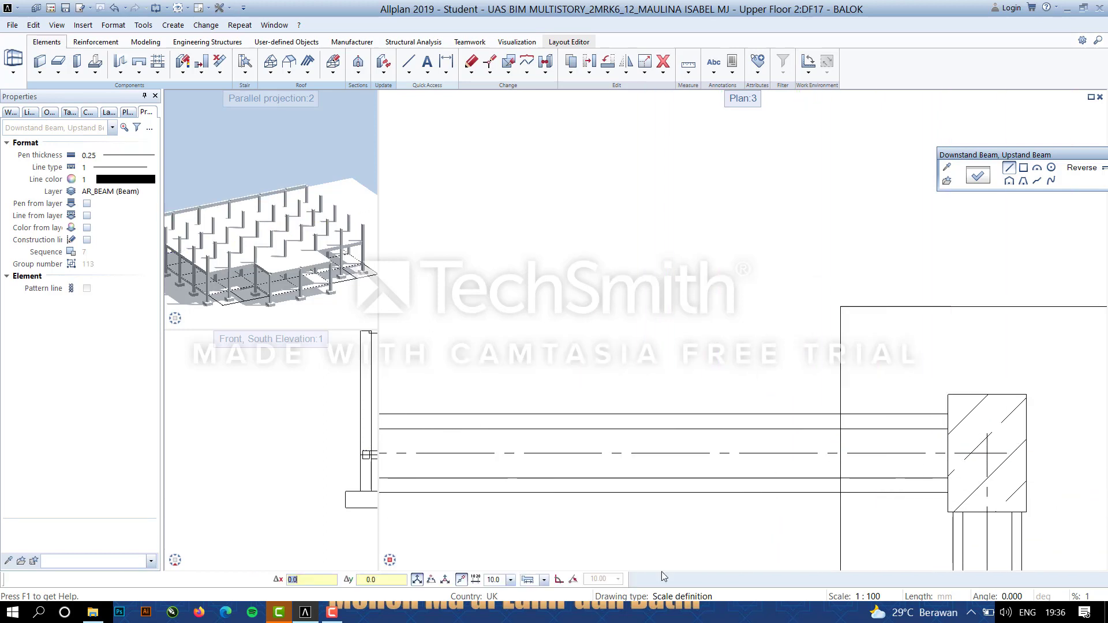
{"action": "scroll", "coordinate": [727, 464], "scroll_direction": "down", "scroll_amount": 4}
Set the beam thickness to 350 mm with 175 mm axis offsets, and the top level offset to -600 mm.
{"action": "left_click", "coordinate": [977, 175]}
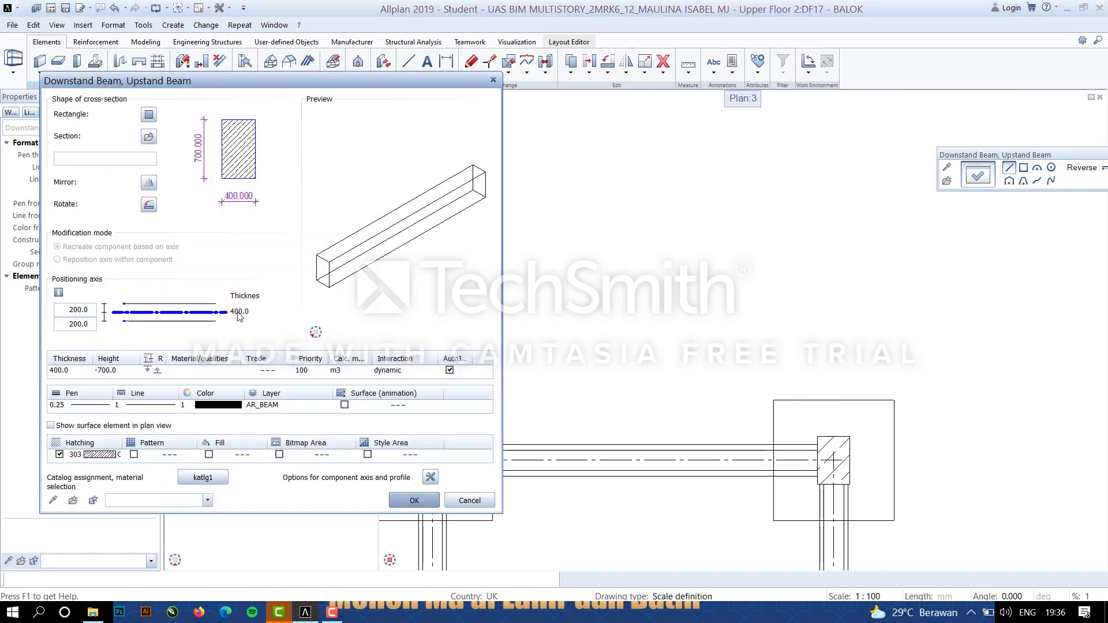
{"action": "left_click", "coordinate": [238, 313]}
{"action": "left_click", "coordinate": [199, 355]}
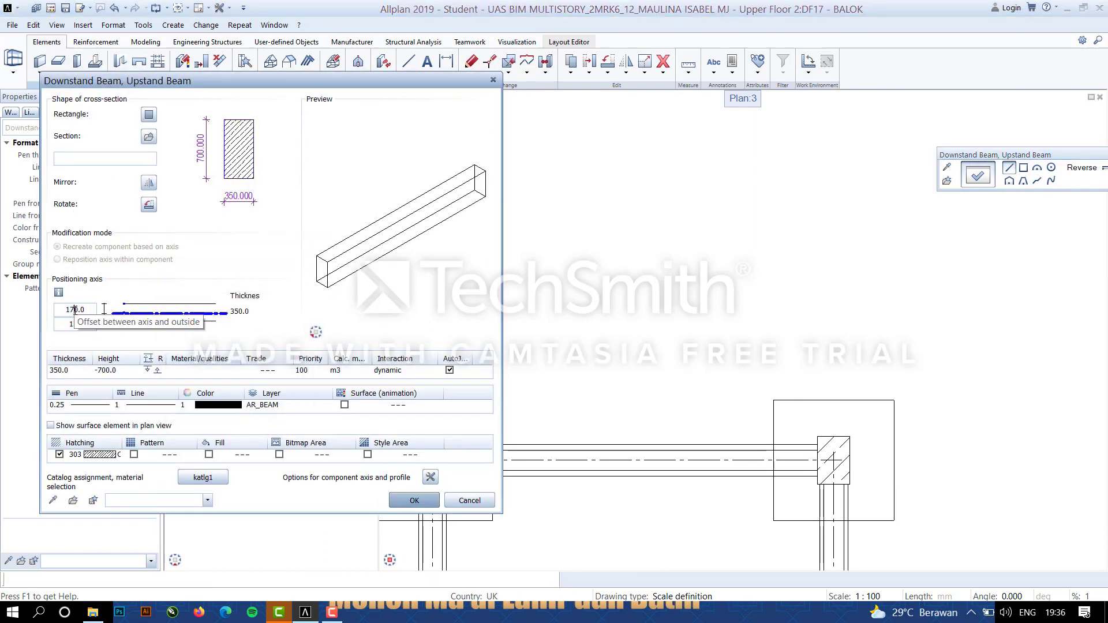
{"action": "left_click", "coordinate": [158, 372]}
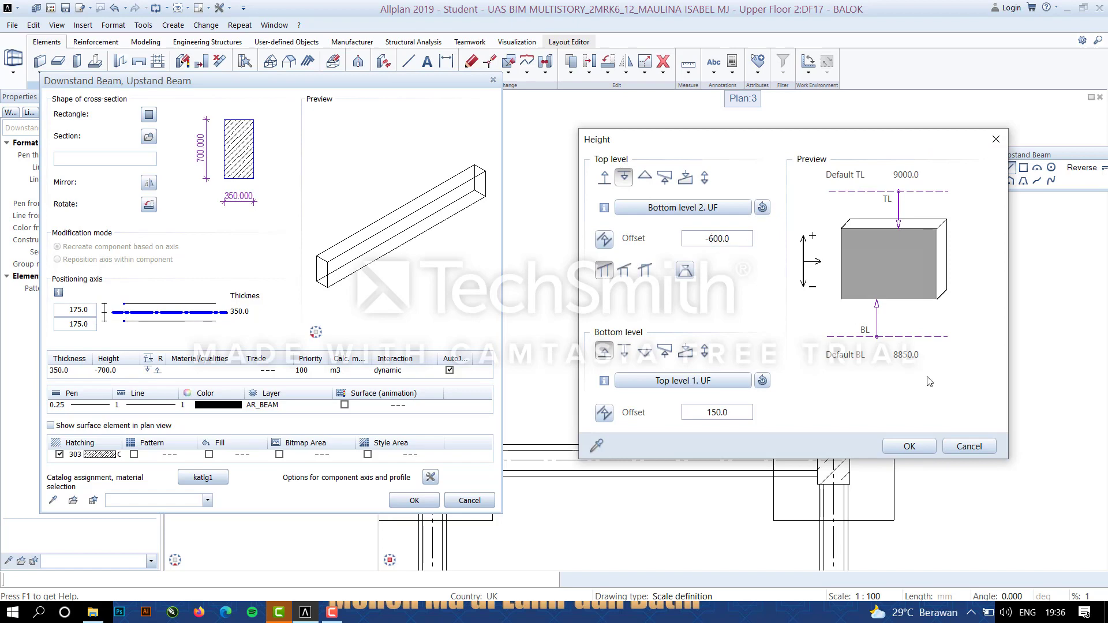
{"action": "left_click", "coordinate": [909, 446]}
{"action": "left_click", "coordinate": [414, 501]}
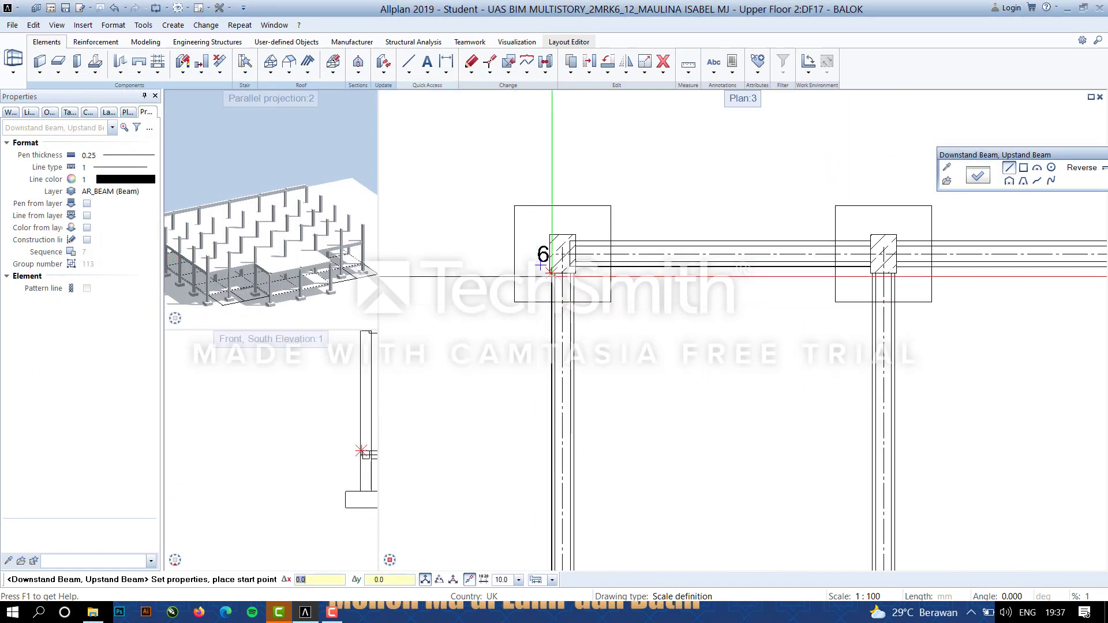
Draw a 350 mm cross beam along axis A between the columns on axes 6 and 5.
{"action": "scroll", "coordinate": [551, 271], "scroll_direction": "up", "scroll_amount": 5}
{"action": "left_click", "coordinate": [572, 258]}
{"action": "scroll", "coordinate": [606, 173], "scroll_direction": "down", "scroll_amount": 7}
{"action": "scroll", "coordinate": [644, 390], "scroll_direction": "up", "scroll_amount": 2}
{"action": "middle_click_drag", "start_coordinate": [643, 390], "coordinate": [665, 311]}
{"action": "scroll", "coordinate": [635, 438], "scroll_direction": "up", "scroll_amount": 5}
{"action": "left_click", "coordinate": [625, 433]}
{"action": "scroll", "coordinate": [809, 271], "scroll_direction": "down", "scroll_amount": 2}
{"action": "scroll", "coordinate": [808, 271], "scroll_direction": "down", "scroll_amount": 5}
{"action": "middle_click_drag", "start_coordinate": [1068, 199], "coordinate": [633, 401]}
{"action": "key", "text": "Escape"}
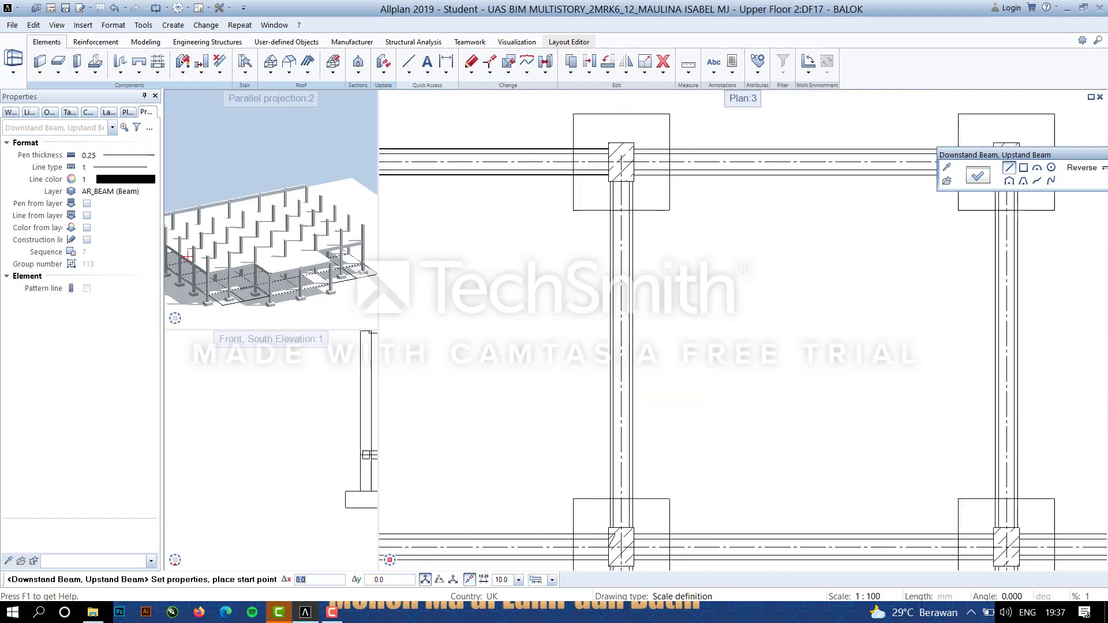
Draw a 350 mm cross beam along axis B between the columns on axes 6 and 5.
{"action": "scroll", "coordinate": [589, 139], "scroll_direction": "up", "scroll_amount": 2}
{"action": "left_click", "coordinate": [653, 212]}
{"action": "scroll", "coordinate": [653, 212], "scroll_direction": "down", "scroll_amount": 2}
{"action": "scroll", "coordinate": [644, 470], "scroll_direction": "up", "scroll_amount": 2}
{"action": "left_click", "coordinate": [653, 481]}
{"action": "scroll", "coordinate": [834, 339], "scroll_direction": "down", "scroll_amount": 5}
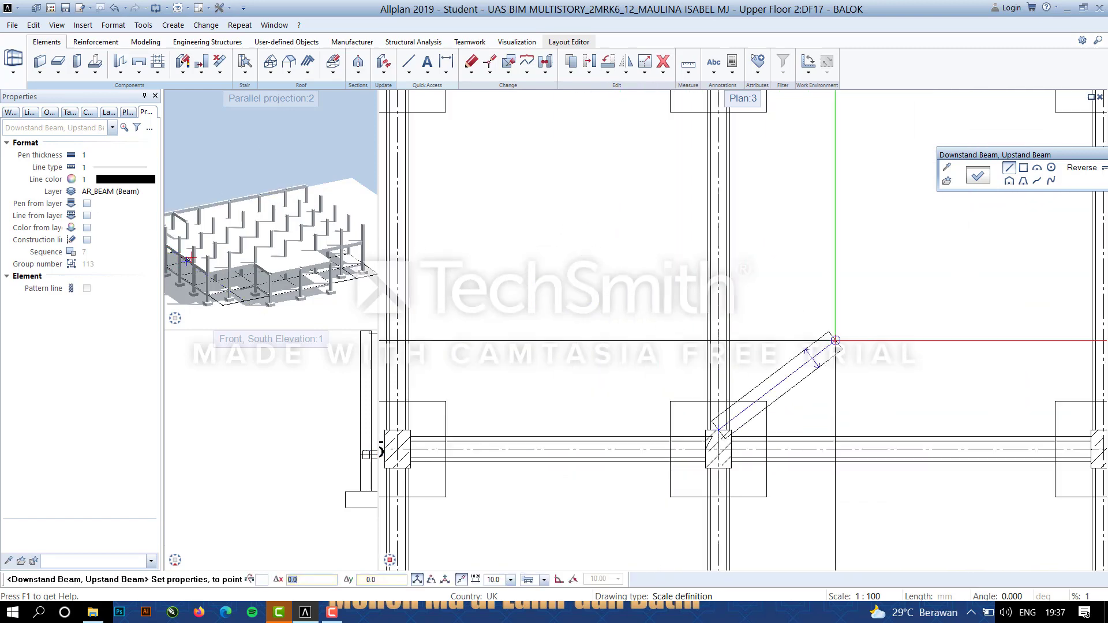
{"action": "middle_click_drag", "start_coordinate": [836, 338], "coordinate": [552, 336]}
{"action": "key", "text": "Escape"}
Draw a 350 mm cross beam along axis C between the columns on axes 6 and 5.
{"action": "scroll", "coordinate": [657, 257], "scroll_direction": "up", "scroll_amount": 5}
{"action": "left_click", "coordinate": [641, 226]}
{"action": "scroll", "coordinate": [641, 227], "scroll_direction": "down", "scroll_amount": 3}
{"action": "scroll", "coordinate": [637, 462], "scroll_direction": "up", "scroll_amount": 2}
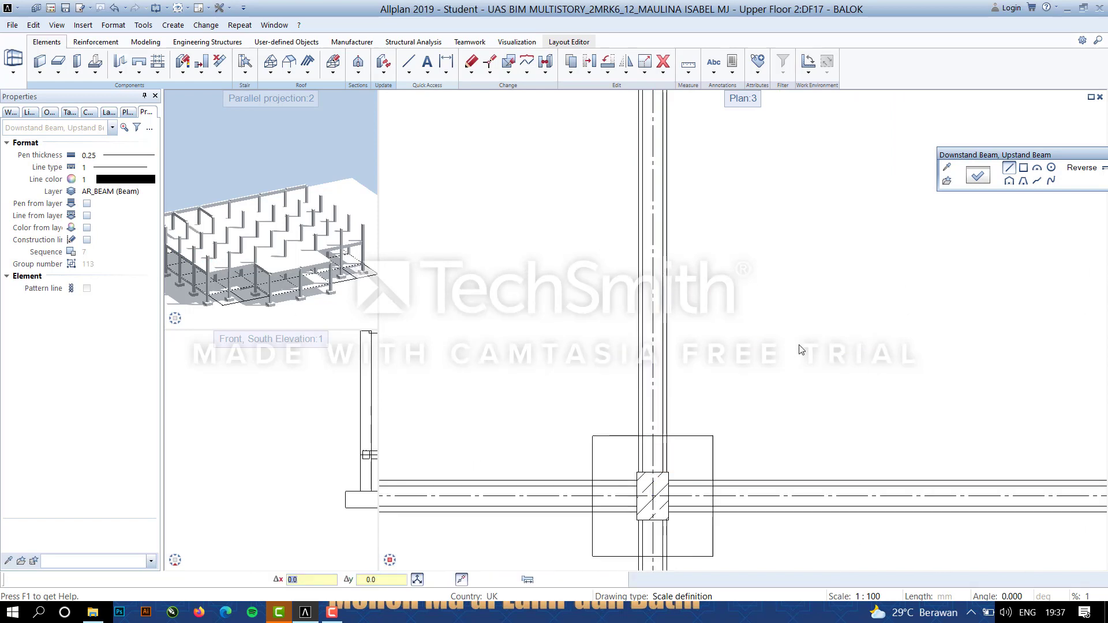
{"action": "scroll", "coordinate": [799, 350], "scroll_direction": "down", "scroll_amount": 5}
{"action": "middle_click_drag", "start_coordinate": [865, 340], "coordinate": [588, 323]}
{"action": "key", "text": "Escape"}
Draw a 350 mm cross beam along the middle axis D from axis 6 to axis 5 and end the beam command.
{"action": "scroll", "coordinate": [609, 247], "scroll_direction": "up", "scroll_amount": 5}
{"action": "left_click", "coordinate": [604, 326]}
{"action": "scroll", "coordinate": [601, 400], "scroll_direction": "down", "scroll_amount": 5}
{"action": "scroll", "coordinate": [600, 508], "scroll_direction": "up", "scroll_amount": 5}
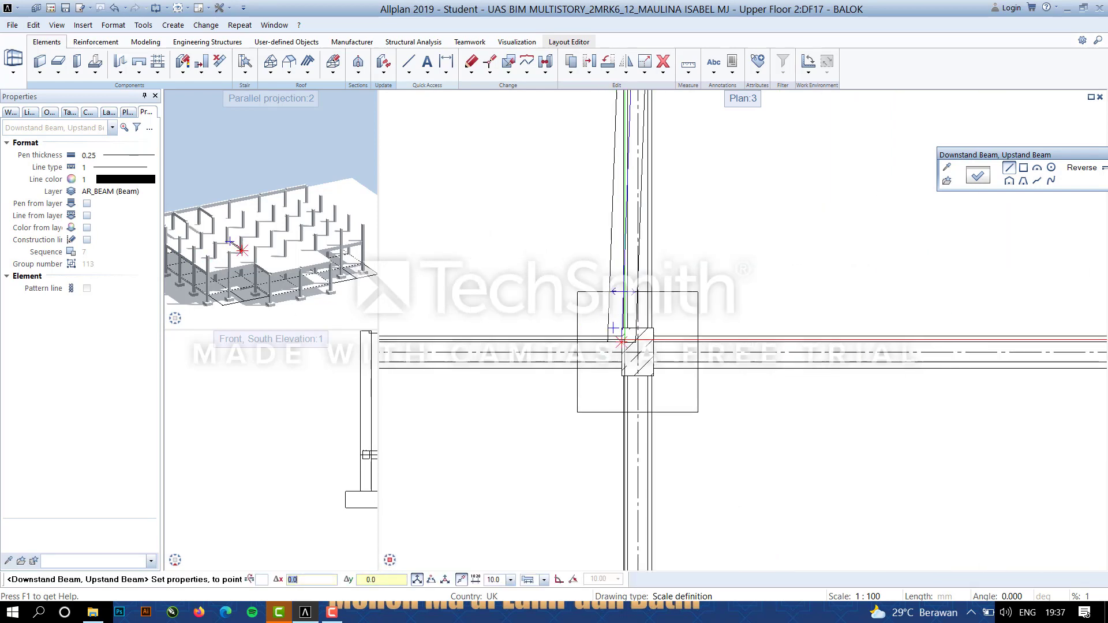
{"action": "scroll", "coordinate": [517, 225], "scroll_direction": "down", "scroll_amount": 5}
{"action": "key", "text": "Escape"}
{"action": "middle_click_drag", "start_coordinate": [522, 229], "coordinate": [845, 292]}
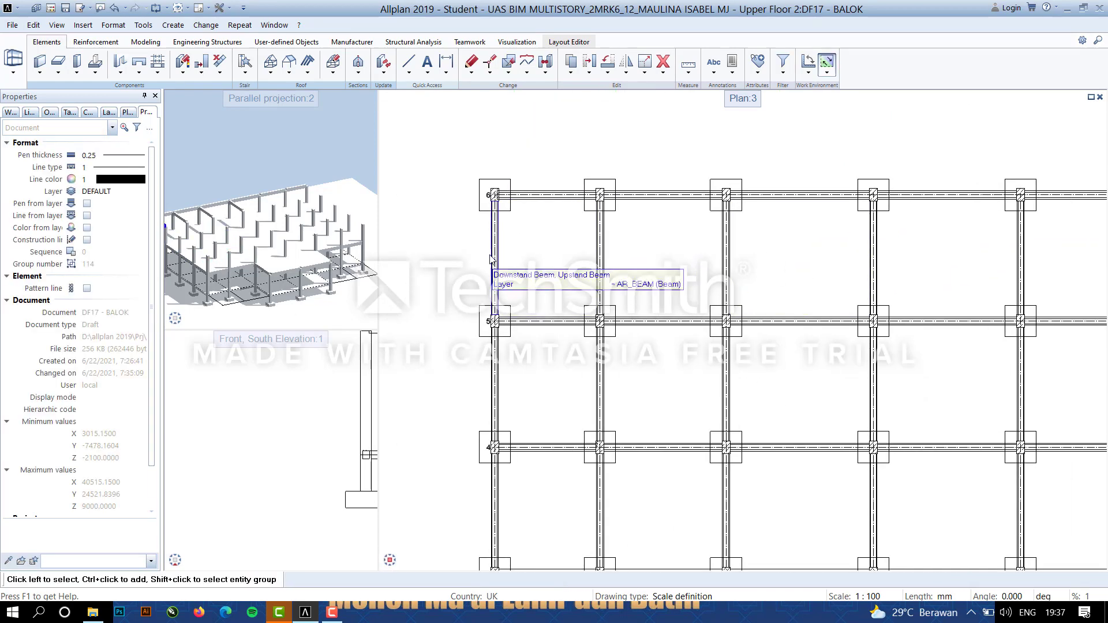
Copy and mirror the cross beams on axes A, B and C about the middle axis D.
{"action": "scroll", "coordinate": [490, 259], "scroll_direction": "up", "scroll_amount": 7}
{"action": "left_click", "coordinate": [494, 261]}
{"action": "scroll", "coordinate": [768, 257], "scroll_direction": "down", "scroll_amount": 6}
{"action": "left_click", "coordinate": [830, 293], "text": "ctrl"}
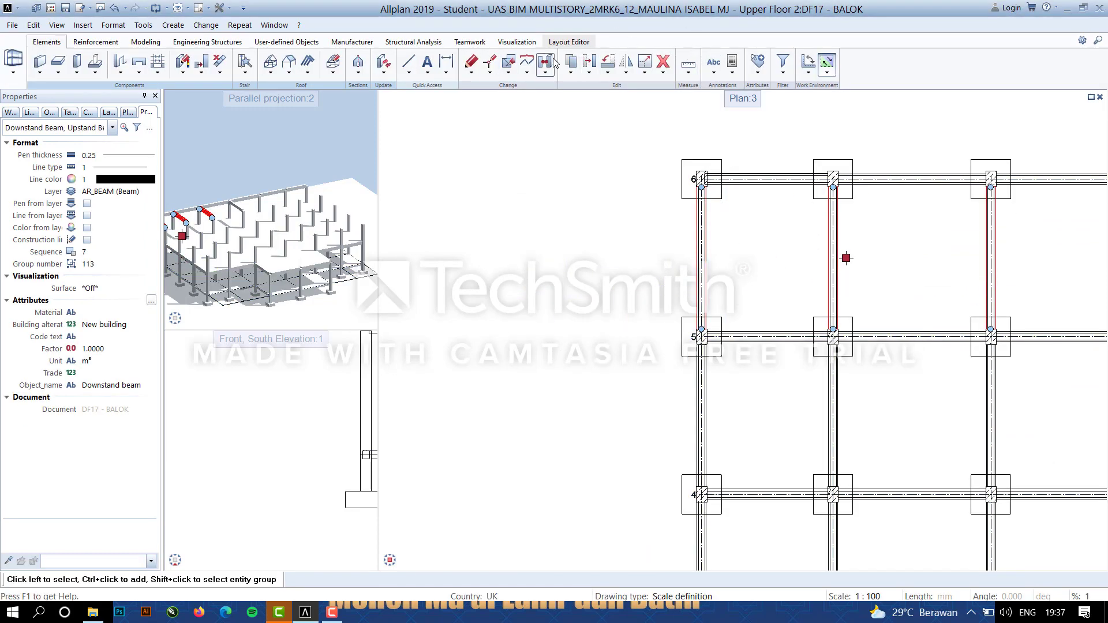
{"action": "left_click", "coordinate": [659, 95]}
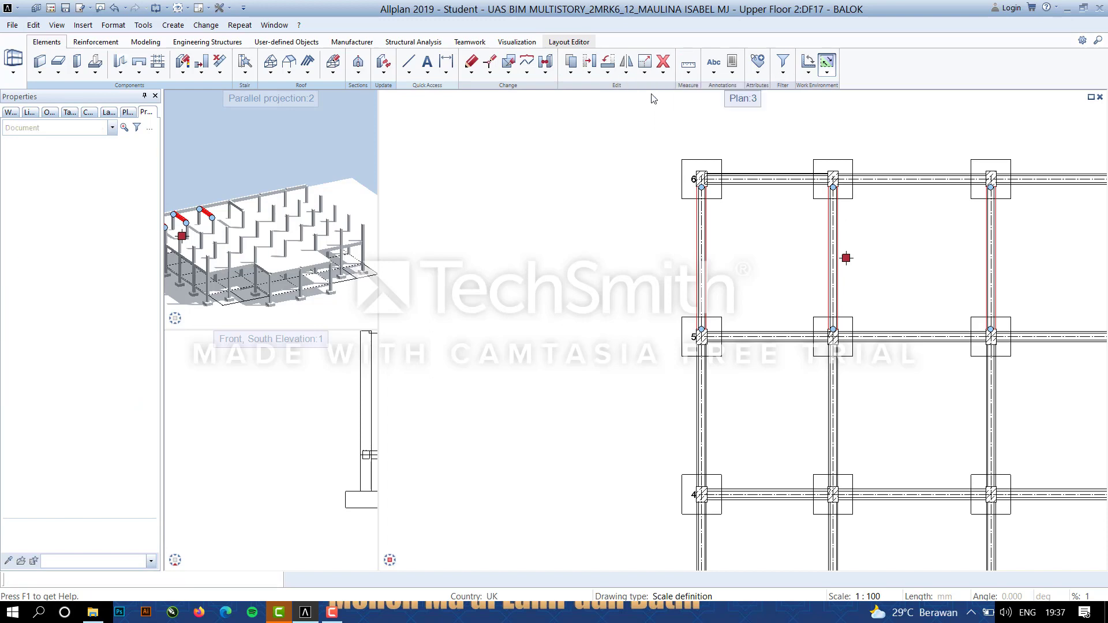
{"action": "scroll", "coordinate": [733, 354], "scroll_direction": "down", "scroll_amount": 1}
{"action": "scroll", "coordinate": [733, 353], "scroll_direction": "up", "scroll_amount": 5}
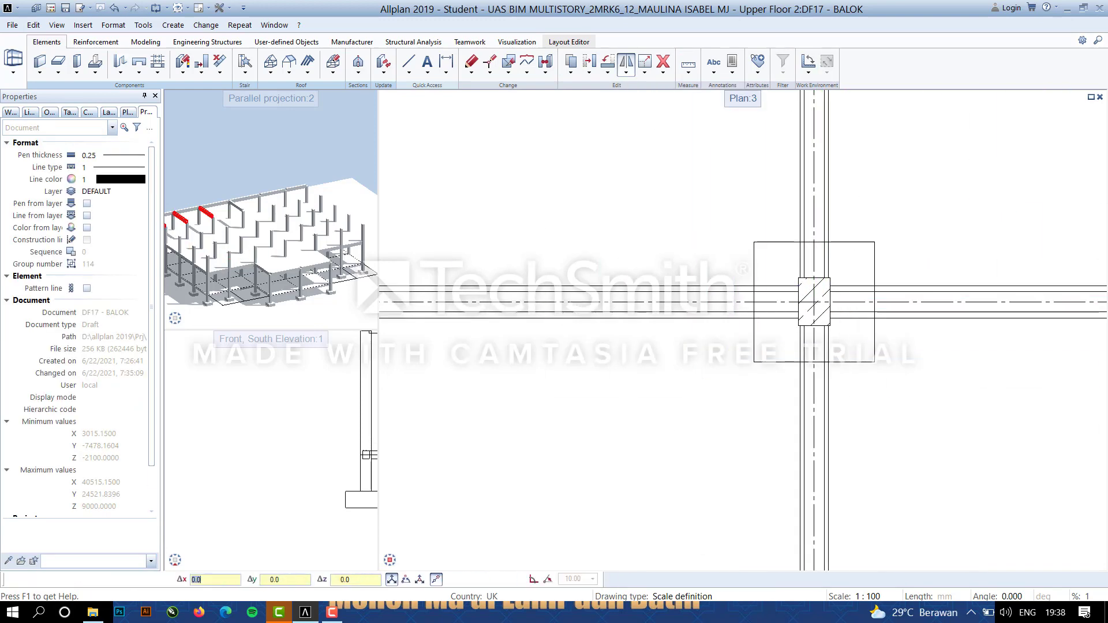
{"action": "left_click", "coordinate": [814, 302]}
{"action": "scroll", "coordinate": [827, 234], "scroll_direction": "down", "scroll_amount": 4}
{"action": "scroll", "coordinate": [825, 182], "scroll_direction": "up", "scroll_amount": 5}
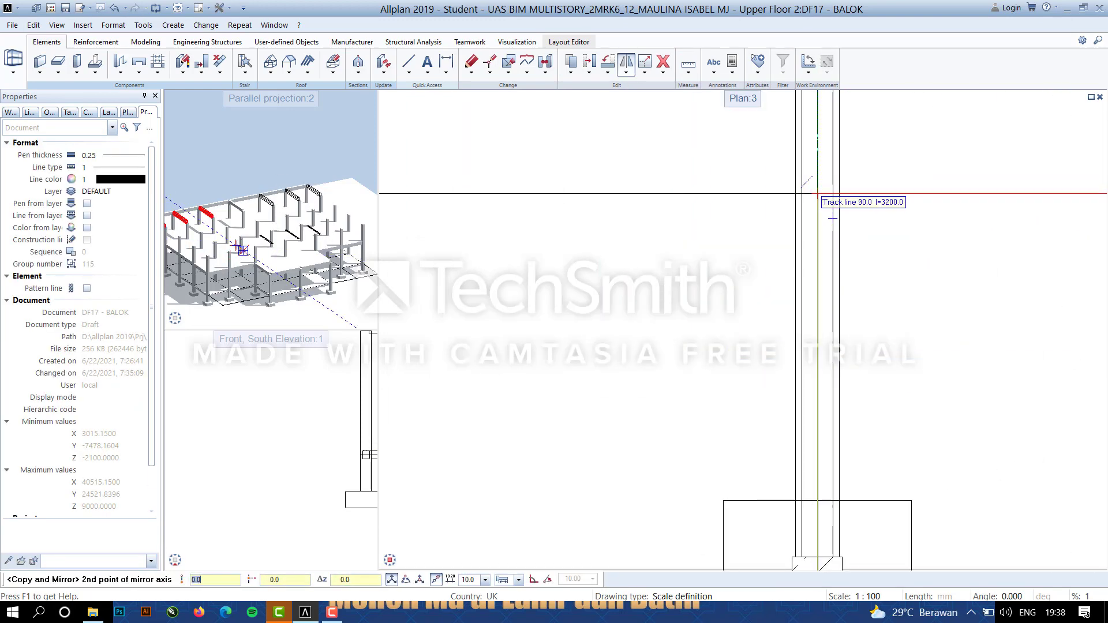
{"action": "left_click", "coordinate": [833, 217]}
{"action": "scroll", "coordinate": [805, 245], "scroll_direction": "down", "scroll_amount": 5}
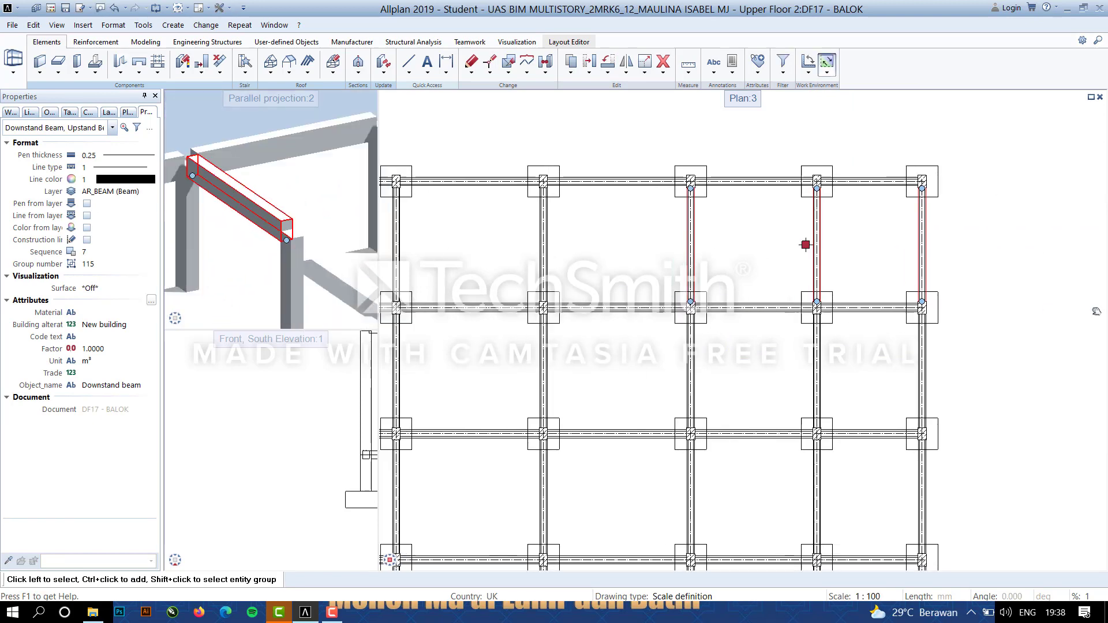
Select the axis 6 beams and all cross beams between axes 6 and 5, and copy them three times at the axis 6–5 spacing.
{"action": "middle_click_drag", "start_coordinate": [805, 245], "coordinate": [876, 245]}
{"action": "middle_click_drag", "start_coordinate": [608, 237], "coordinate": [767, 288]}
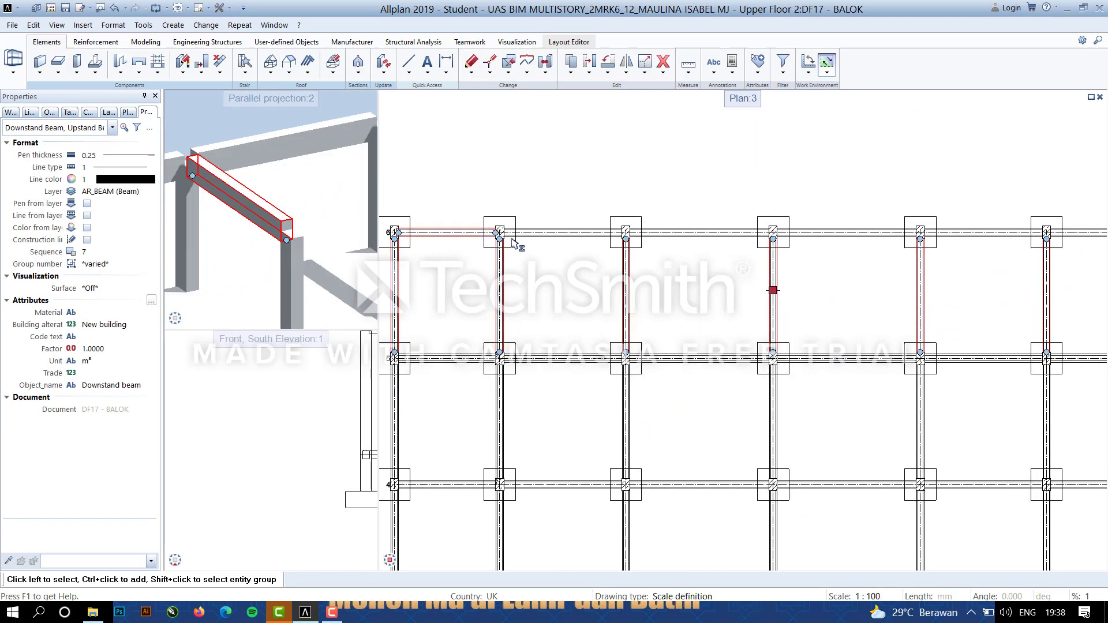
{"action": "middle_click_drag", "start_coordinate": [1082, 262], "coordinate": [802, 291]}
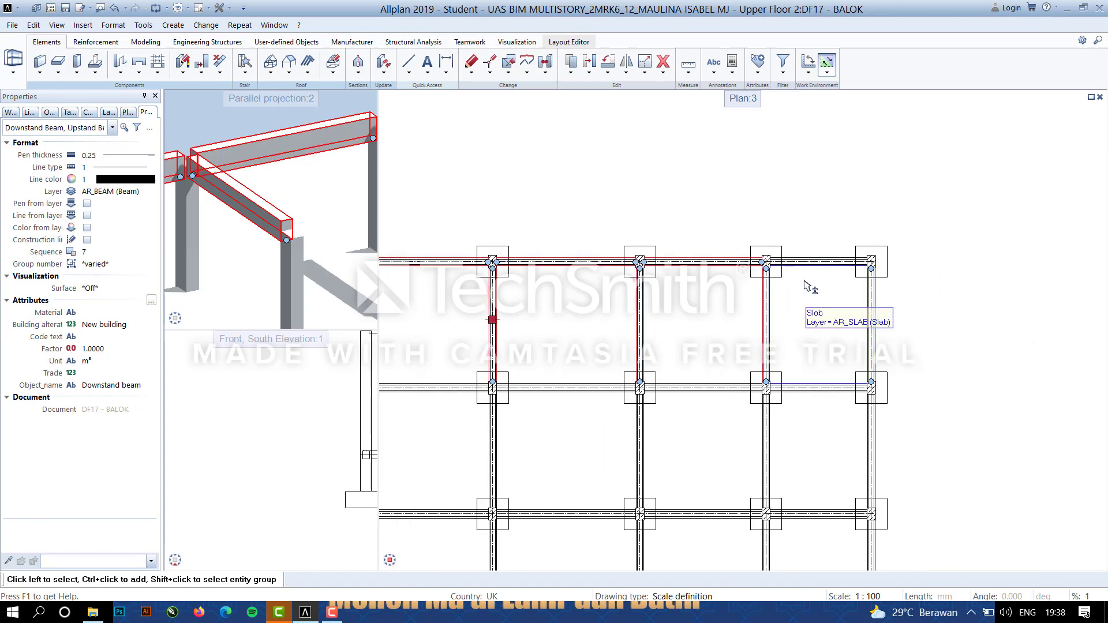
{"action": "scroll", "coordinate": [803, 271], "scroll_direction": "up", "scroll_amount": 2}
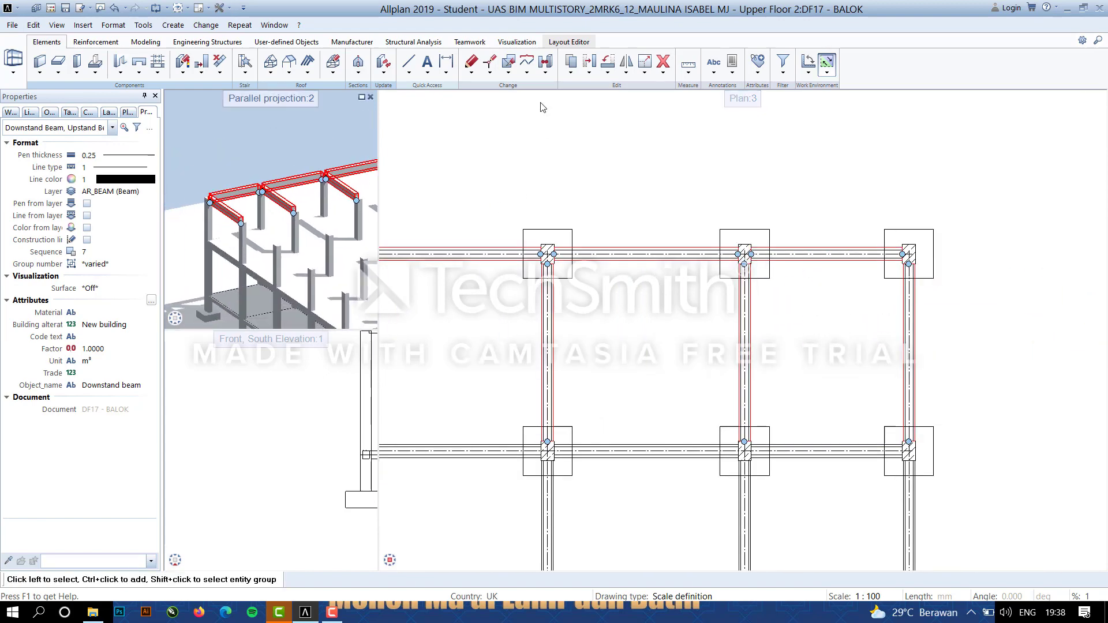
{"action": "left_click", "coordinate": [843, 243]}
{"action": "scroll", "coordinate": [906, 266], "scroll_direction": "up", "scroll_amount": 3}
{"action": "left_click", "coordinate": [906, 266]}
{"action": "scroll", "coordinate": [906, 266], "scroll_direction": "down", "scroll_amount": 3}
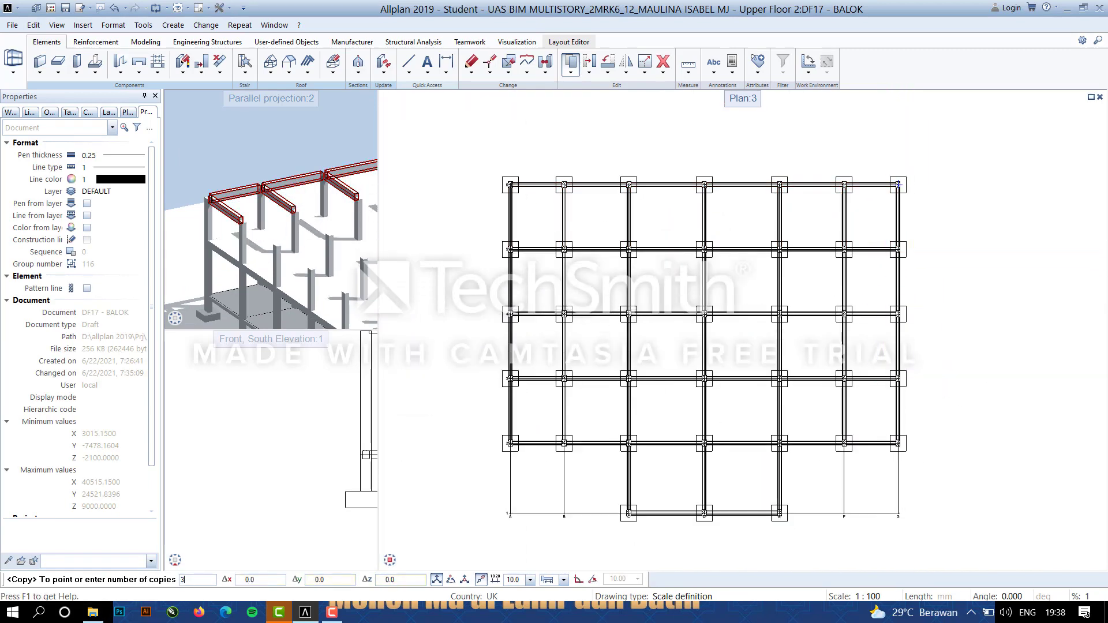
{"action": "scroll", "coordinate": [906, 252], "scroll_direction": "up", "scroll_amount": 13}
{"action": "left_click", "coordinate": [752, 209]}
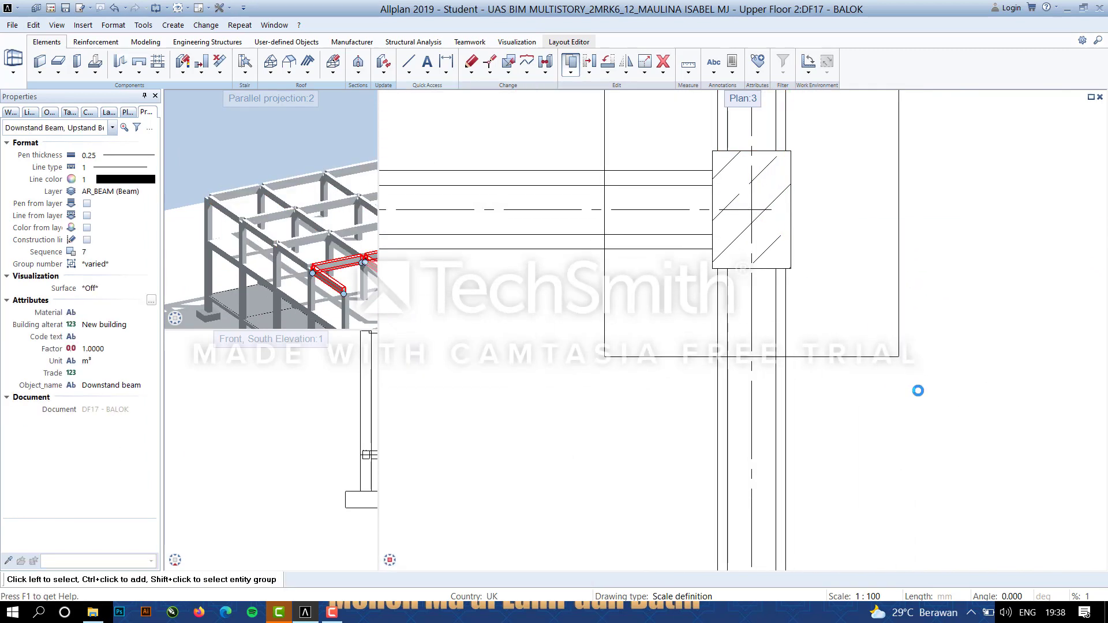
Keep only the axis 3 beams selected, copy them once onto axis 2, and clear the selection.
{"action": "scroll", "coordinate": [918, 391], "scroll_direction": "down", "scroll_amount": 13}
{"action": "scroll", "coordinate": [533, 369], "scroll_direction": "up", "scroll_amount": 7}
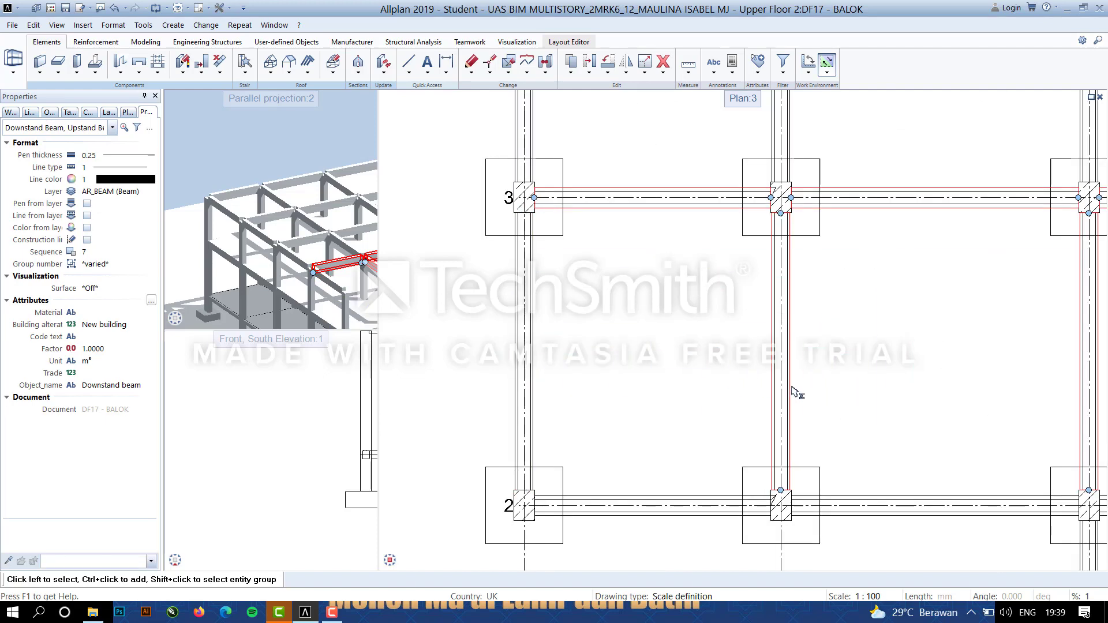
{"action": "scroll", "coordinate": [1082, 396], "scroll_direction": "down", "scroll_amount": 4}
{"action": "scroll", "coordinate": [604, 378], "scroll_direction": "up", "scroll_amount": 3}
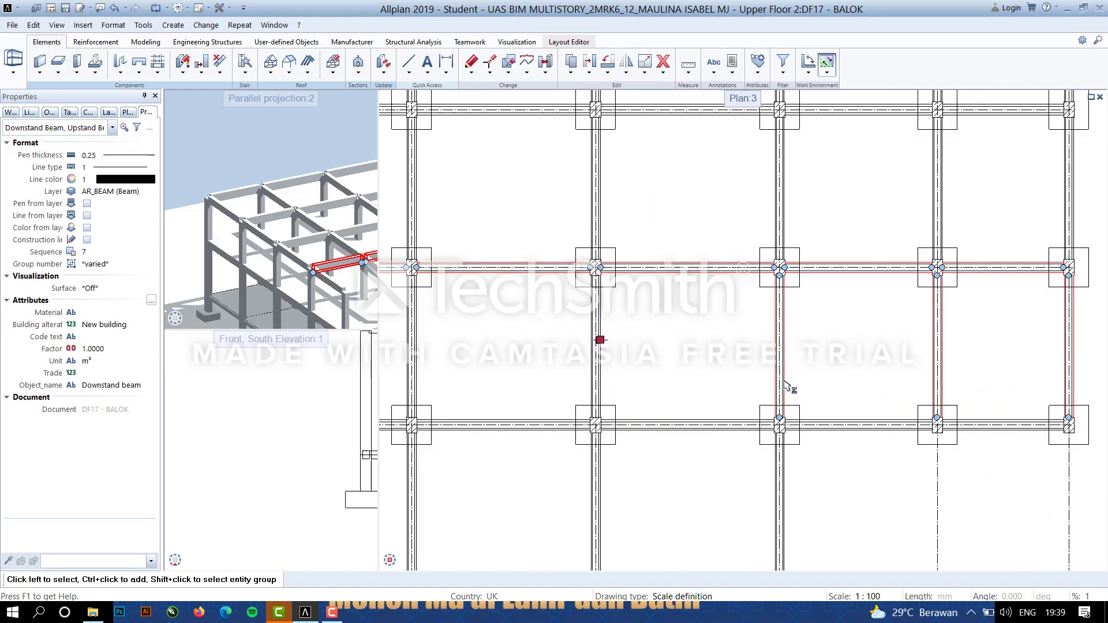
{"action": "left_click", "coordinate": [571, 65]}
{"action": "scroll", "coordinate": [589, 263], "scroll_direction": "up", "scroll_amount": 5}
{"action": "left_click", "coordinate": [612, 280]}
{"action": "scroll", "coordinate": [622, 381], "scroll_direction": "down", "scroll_amount": 8}
{"action": "scroll", "coordinate": [621, 444], "scroll_direction": "up", "scroll_amount": 7}
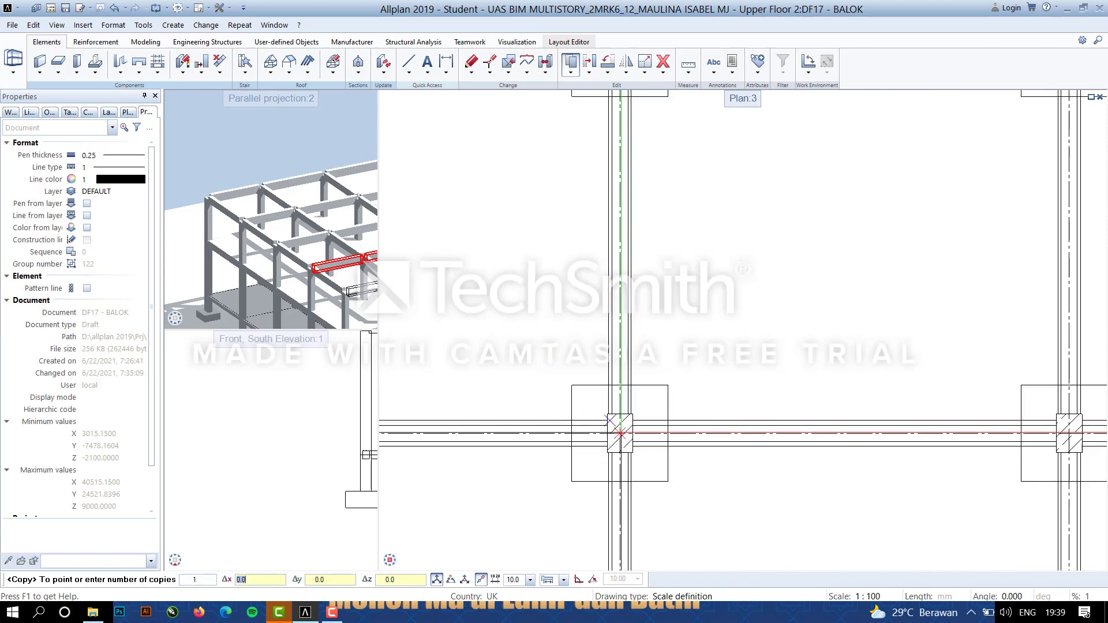
{"action": "left_click", "coordinate": [619, 433]}
{"action": "scroll", "coordinate": [656, 376], "scroll_direction": "down", "scroll_amount": 7}
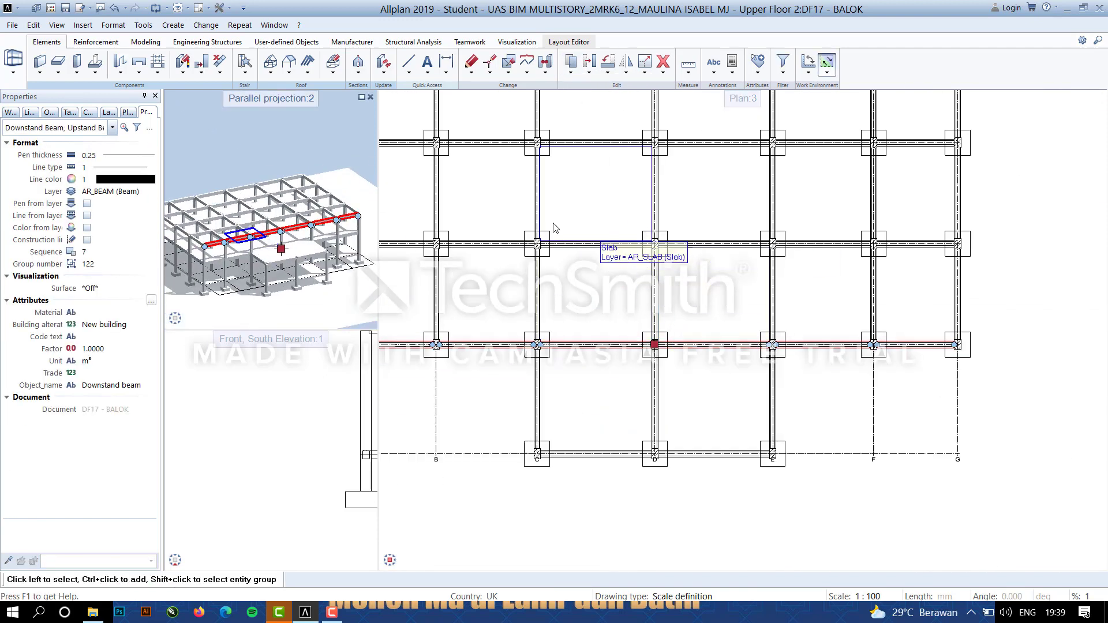
{"action": "scroll", "coordinate": [252, 217], "scroll_direction": "up", "scroll_amount": 5}
{"action": "scroll", "coordinate": [309, 150], "scroll_direction": "down", "scroll_amount": 4}
{"action": "key", "text": "Escape"}
Make drawing file 18 PELAT of Upper Floor 2 the current drawing file.
{"action": "middle_click_drag", "start_coordinate": [614, 218], "coordinate": [738, 360]}
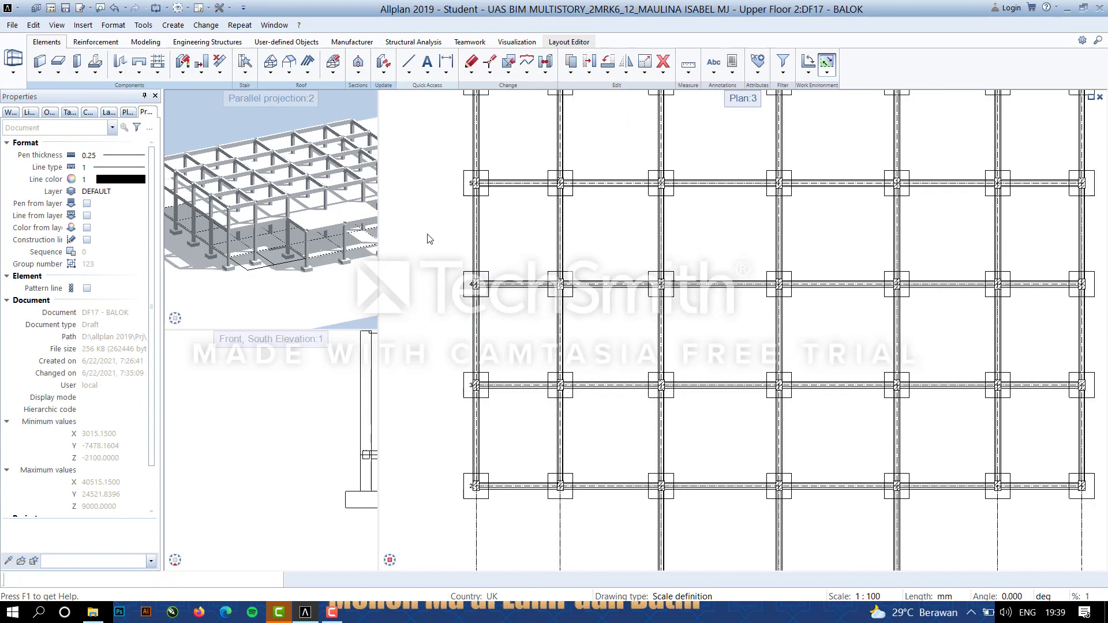
{"action": "left_click", "coordinate": [51, 9]}
{"action": "scroll", "coordinate": [453, 346], "scroll_direction": "down", "scroll_amount": 3}
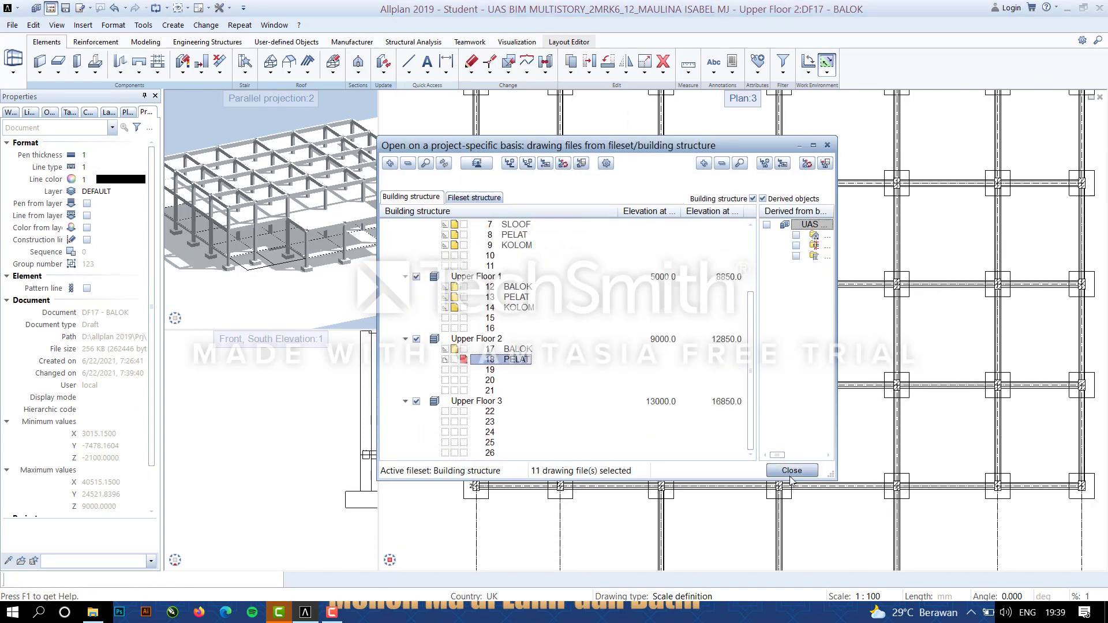
{"action": "left_click", "coordinate": [790, 476]}
Set the new slab's top level to Bottom level 2. UF and its bottom level to Top level 1. UF.
{"action": "scroll", "coordinate": [653, 266], "scroll_direction": "up", "scroll_amount": 5}
{"action": "scroll", "coordinate": [653, 267], "scroll_direction": "down", "scroll_amount": 12}
{"action": "scroll", "coordinate": [650, 267], "scroll_direction": "up", "scroll_amount": 4}
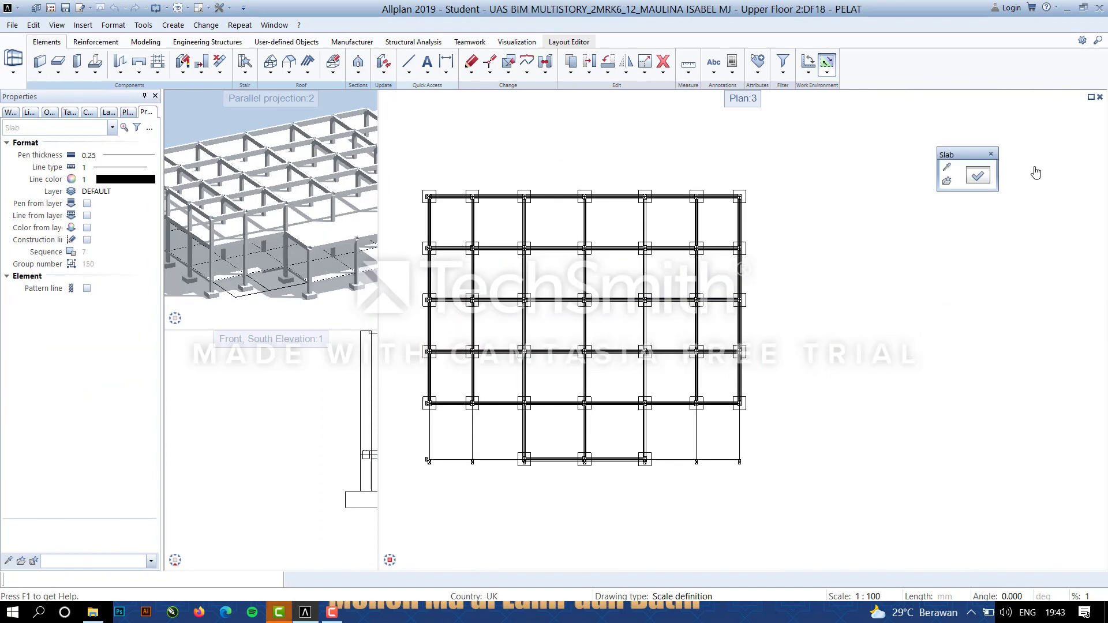
{"action": "left_click", "coordinate": [980, 175]}
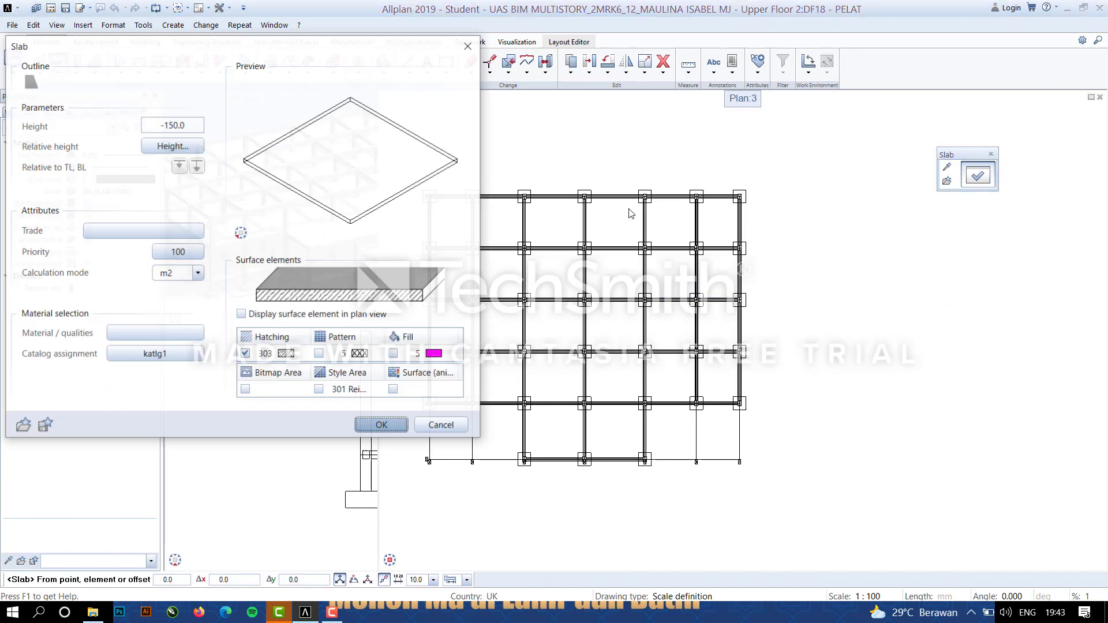
{"action": "left_click", "coordinate": [172, 145]}
{"action": "left_click", "coordinate": [710, 207]}
{"action": "double_click", "coordinate": [63, 219]}
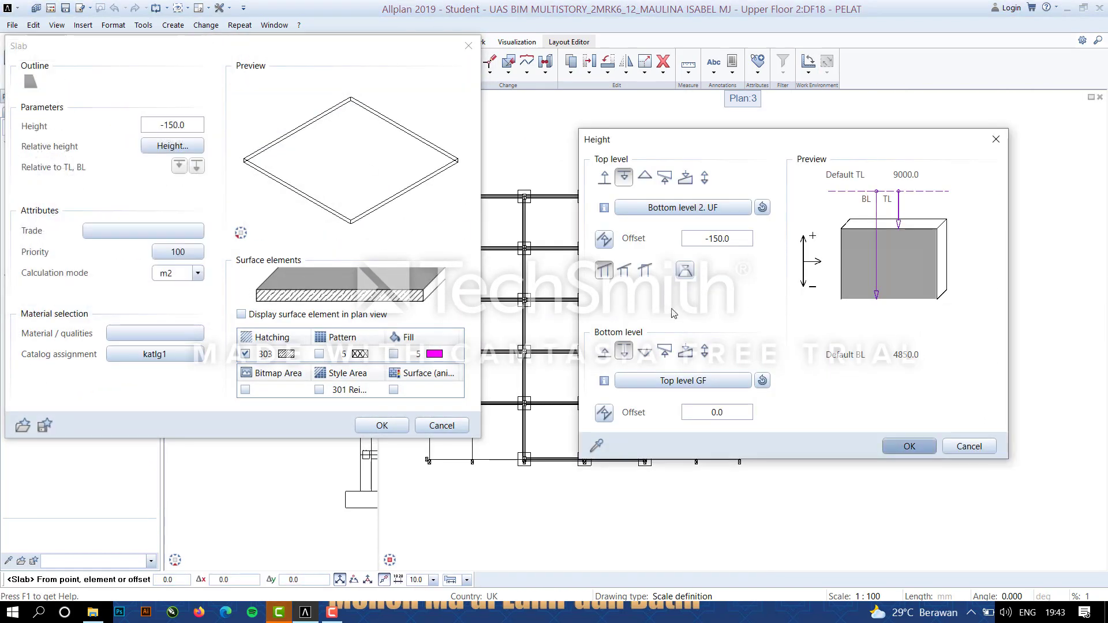
{"action": "left_click", "coordinate": [701, 381]}
{"action": "double_click", "coordinate": [63, 237]}
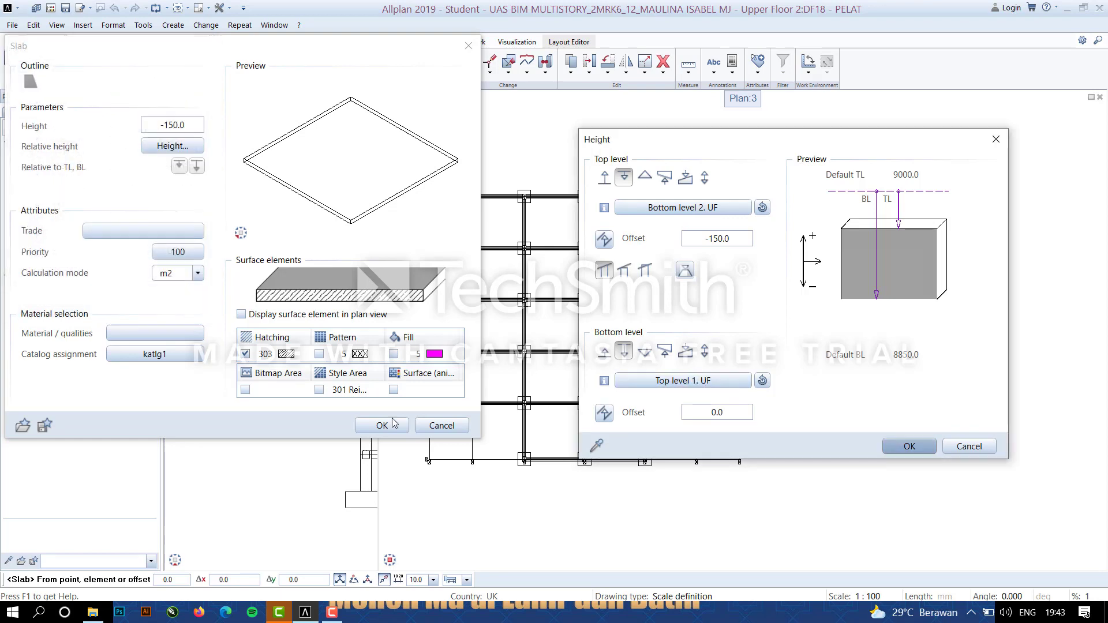
{"action": "left_click", "coordinate": [910, 446]}
{"action": "left_click", "coordinate": [382, 426]}
Draw a rectangular slab in the bay between axes B and C and axes 6 and 5, following the inner beam edges.
{"action": "scroll", "coordinate": [553, 293], "scroll_direction": "up", "scroll_amount": 5}
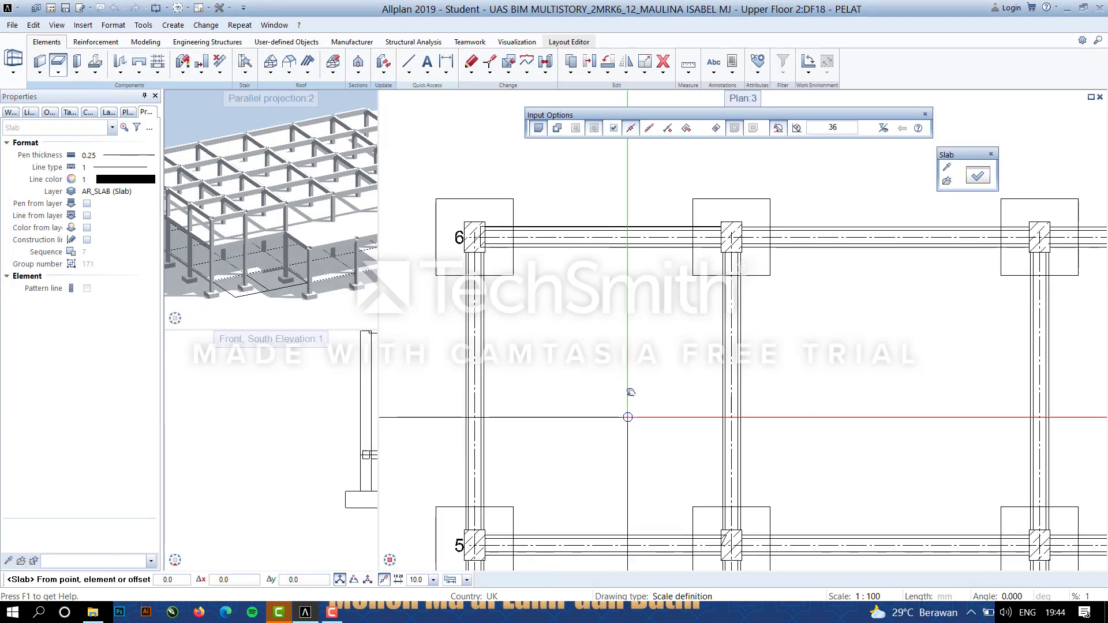
{"action": "left_click", "coordinate": [589, 274]}
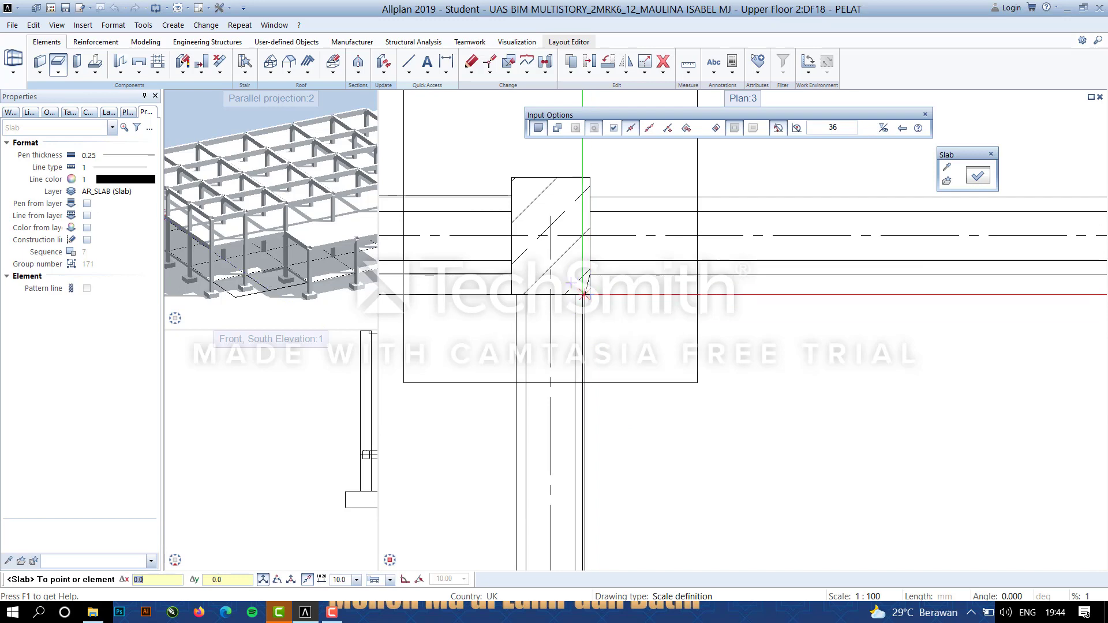
{"action": "scroll", "coordinate": [584, 294], "scroll_direction": "down", "scroll_amount": 4}
{"action": "scroll", "coordinate": [531, 441], "scroll_direction": "up", "scroll_amount": 4}
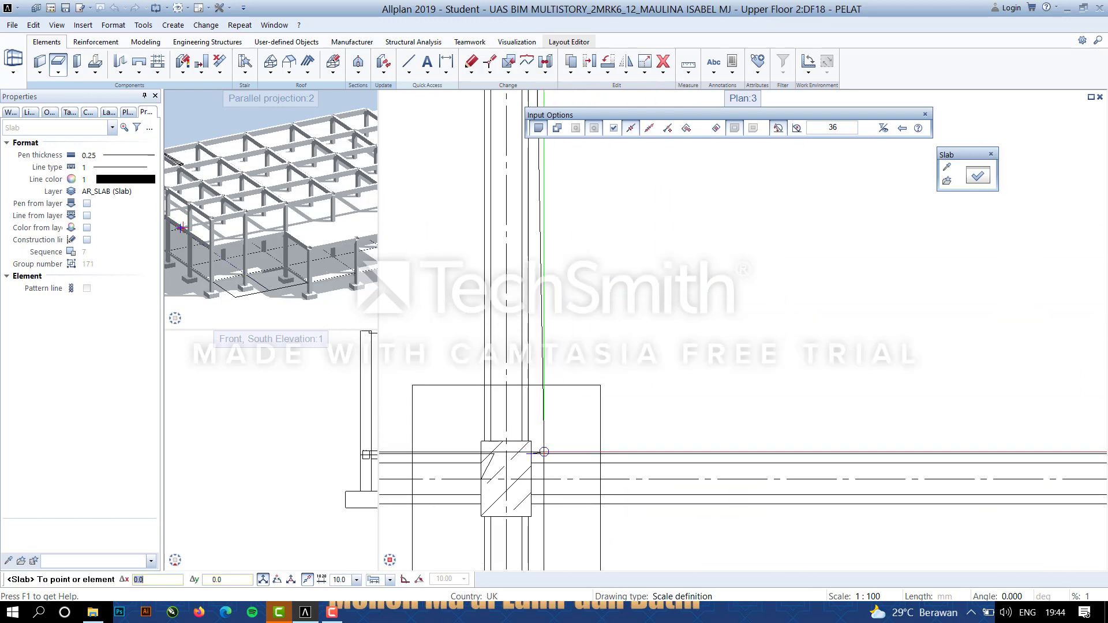
{"action": "scroll", "coordinate": [544, 451], "scroll_direction": "down", "scroll_amount": 4}
{"action": "scroll", "coordinate": [717, 425], "scroll_direction": "up", "scroll_amount": 4}
{"action": "scroll", "coordinate": [719, 415], "scroll_direction": "down", "scroll_amount": 4}
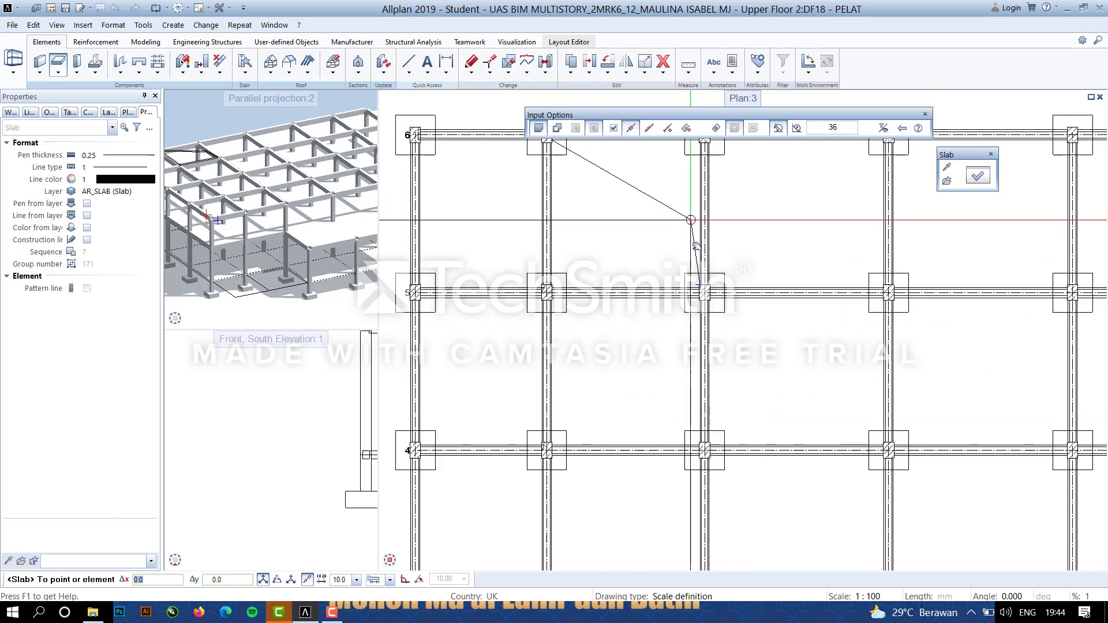
{"action": "scroll", "coordinate": [676, 248], "scroll_direction": "up", "scroll_amount": 4}
{"action": "scroll", "coordinate": [678, 318], "scroll_direction": "down", "scroll_amount": 4}
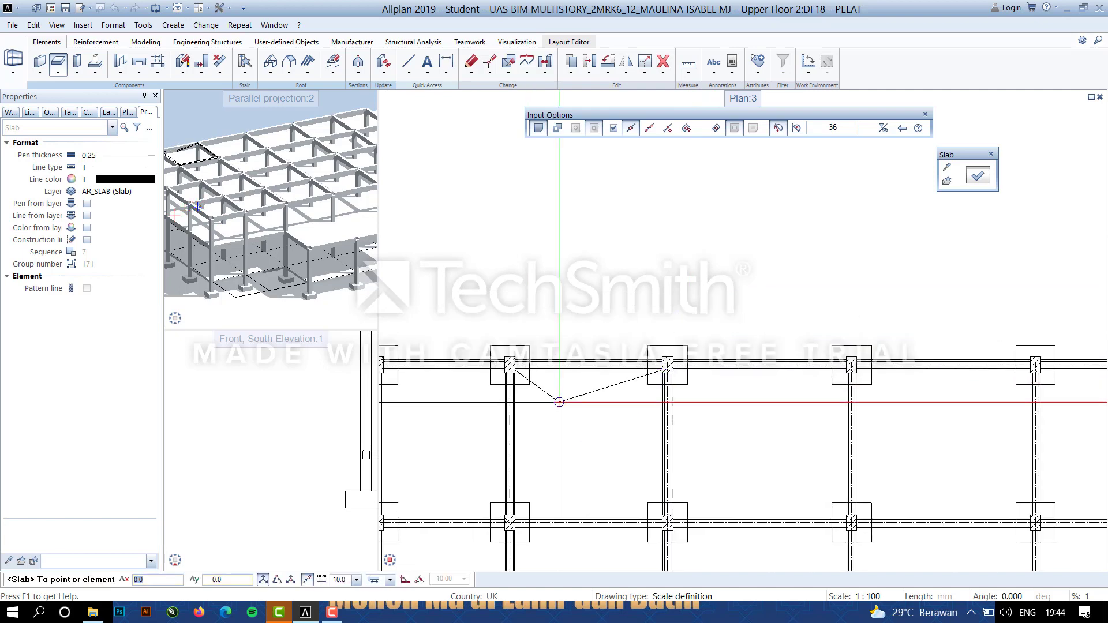
Draw a rectangular slab in the bay between axes C and D and axes 6 and 5.
{"action": "scroll", "coordinate": [672, 304], "scroll_direction": "up", "scroll_amount": 4}
{"action": "left_click", "coordinate": [682, 317]}
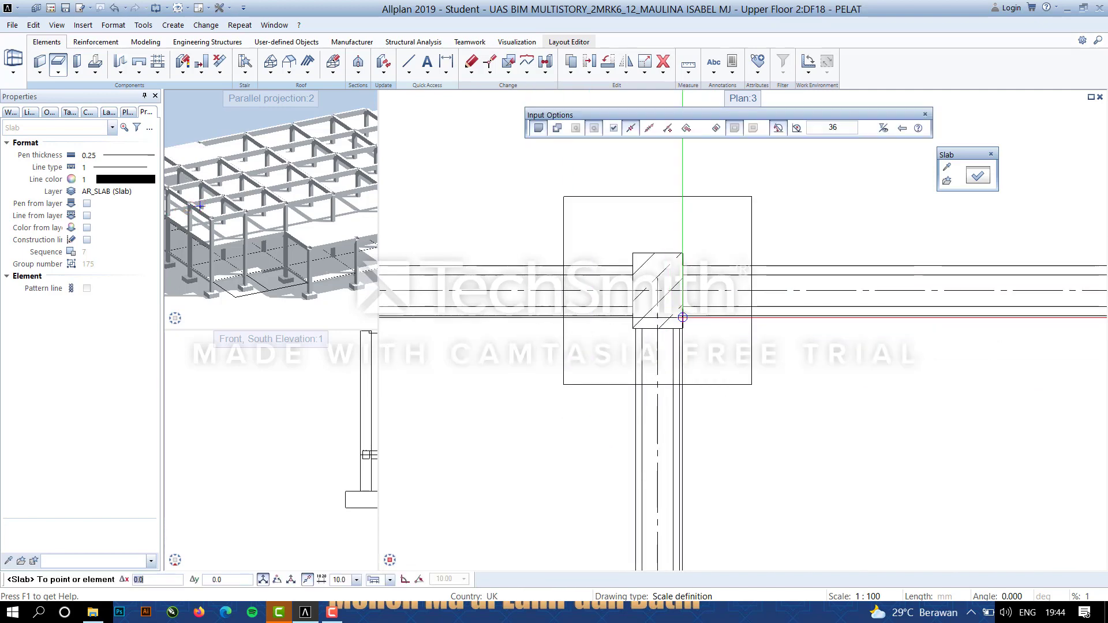
{"action": "scroll", "coordinate": [683, 328], "scroll_direction": "down", "scroll_amount": 4}
{"action": "scroll", "coordinate": [652, 357], "scroll_direction": "up", "scroll_amount": 4}
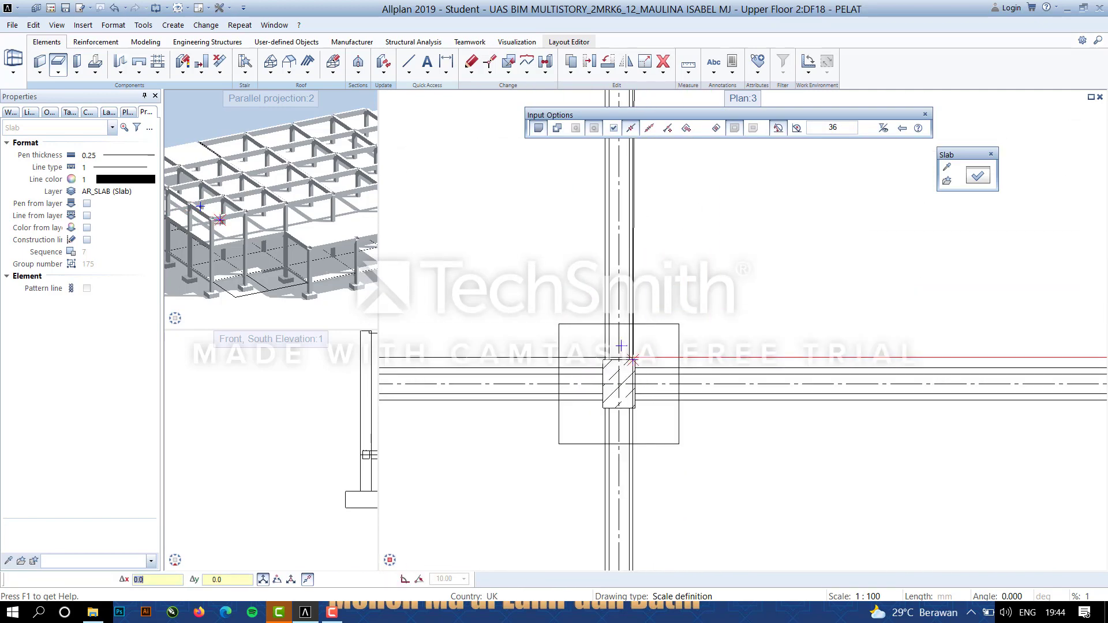
{"action": "scroll", "coordinate": [635, 367], "scroll_direction": "down", "scroll_amount": 4}
{"action": "scroll", "coordinate": [723, 390], "scroll_direction": "up", "scroll_amount": 4}
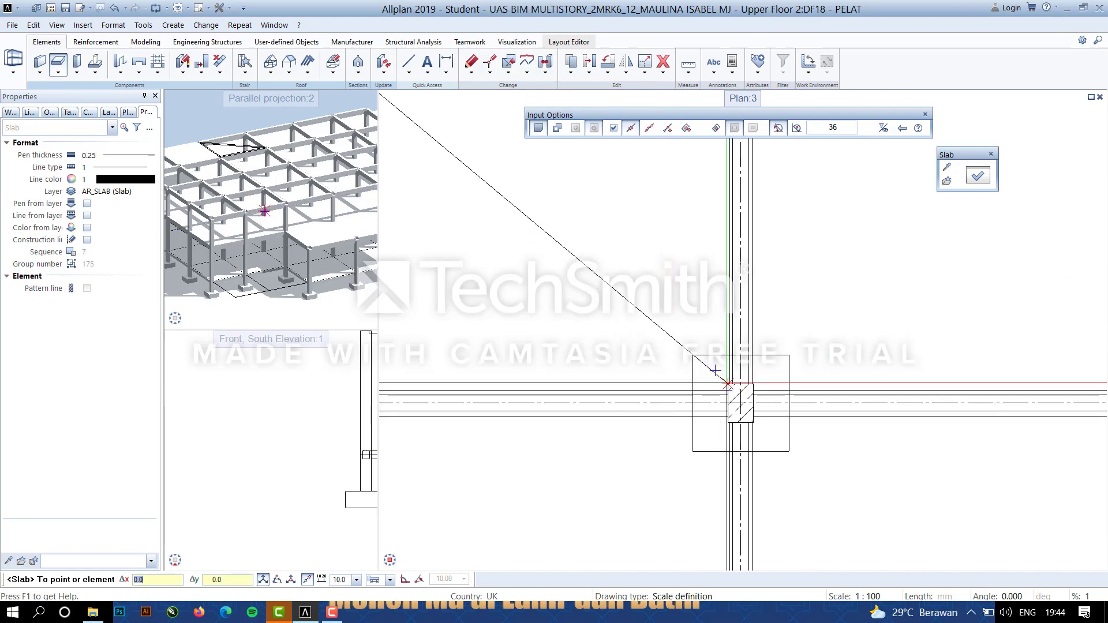
{"action": "scroll", "coordinate": [712, 303], "scroll_direction": "down", "scroll_amount": 4}
{"action": "scroll", "coordinate": [732, 358], "scroll_direction": "up", "scroll_amount": 4}
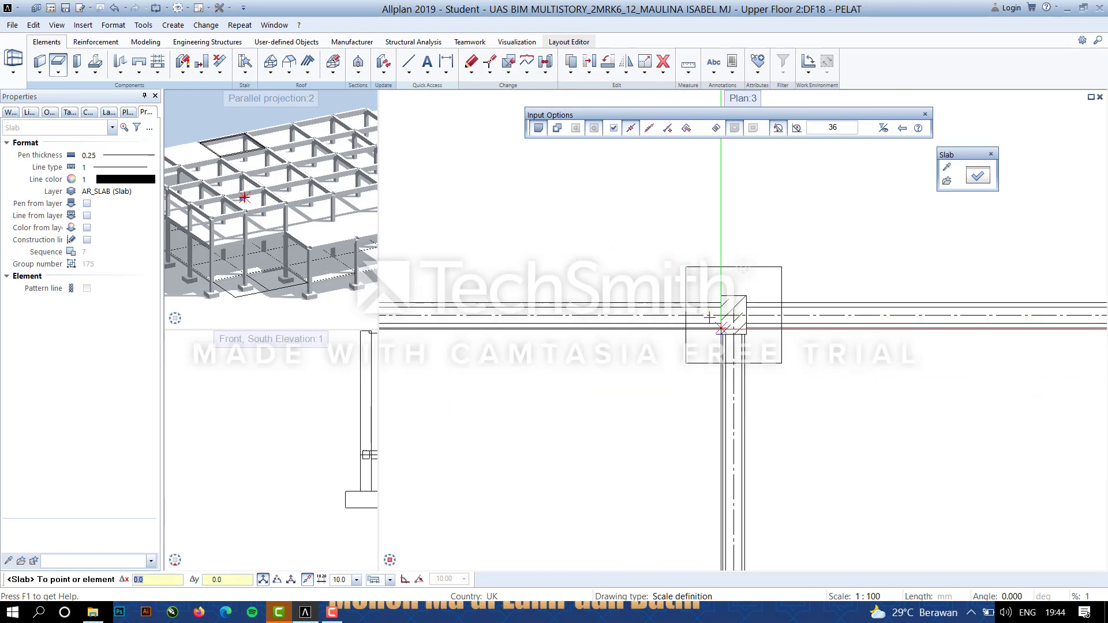
{"action": "left_click", "coordinate": [721, 328]}
{"action": "key", "text": "Escape"}
Draw a rectangular slab in the bay between axes A and B and axes 5 and 4, and end the slab command.
{"action": "scroll", "coordinate": [559, 404], "scroll_direction": "down", "scroll_amount": 5}
{"action": "scroll", "coordinate": [721, 303], "scroll_direction": "up", "scroll_amount": 6}
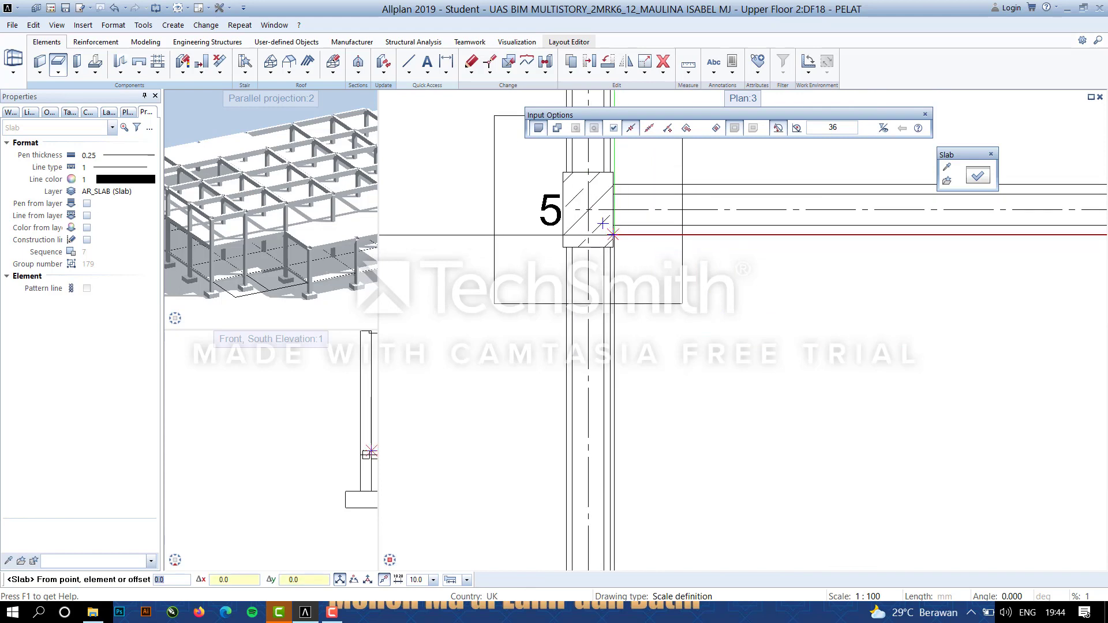
{"action": "left_click", "coordinate": [613, 247]}
{"action": "scroll", "coordinate": [612, 247], "scroll_direction": "down", "scroll_amount": 5}
{"action": "scroll", "coordinate": [560, 348], "scroll_direction": "up", "scroll_amount": 5}
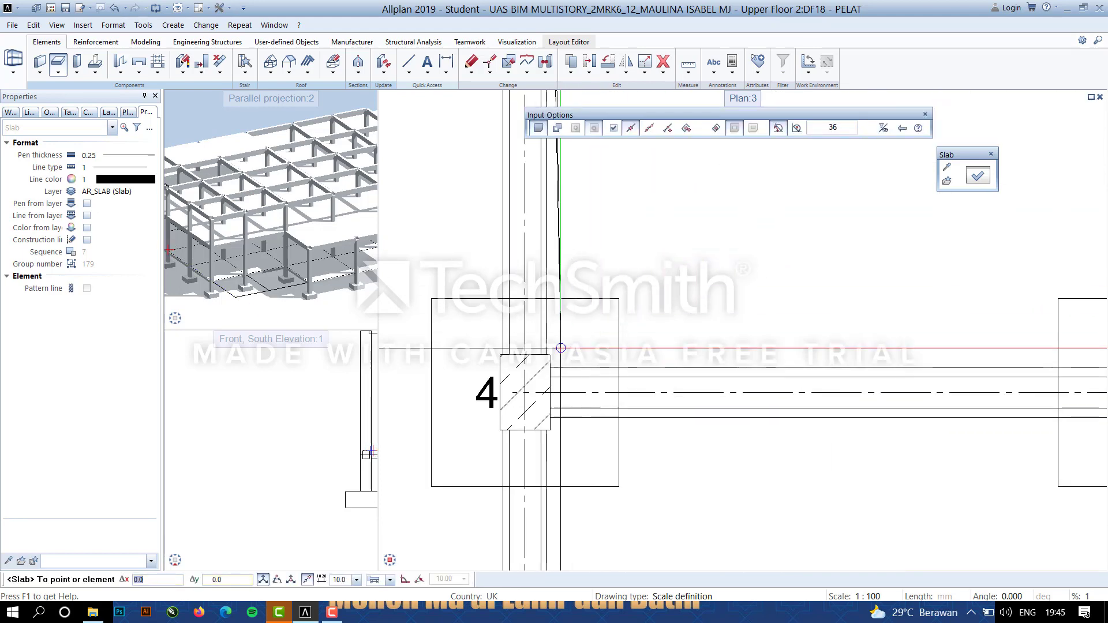
{"action": "scroll", "coordinate": [540, 354], "scroll_direction": "down", "scroll_amount": 5}
{"action": "scroll", "coordinate": [661, 382], "scroll_direction": "up", "scroll_amount": 5}
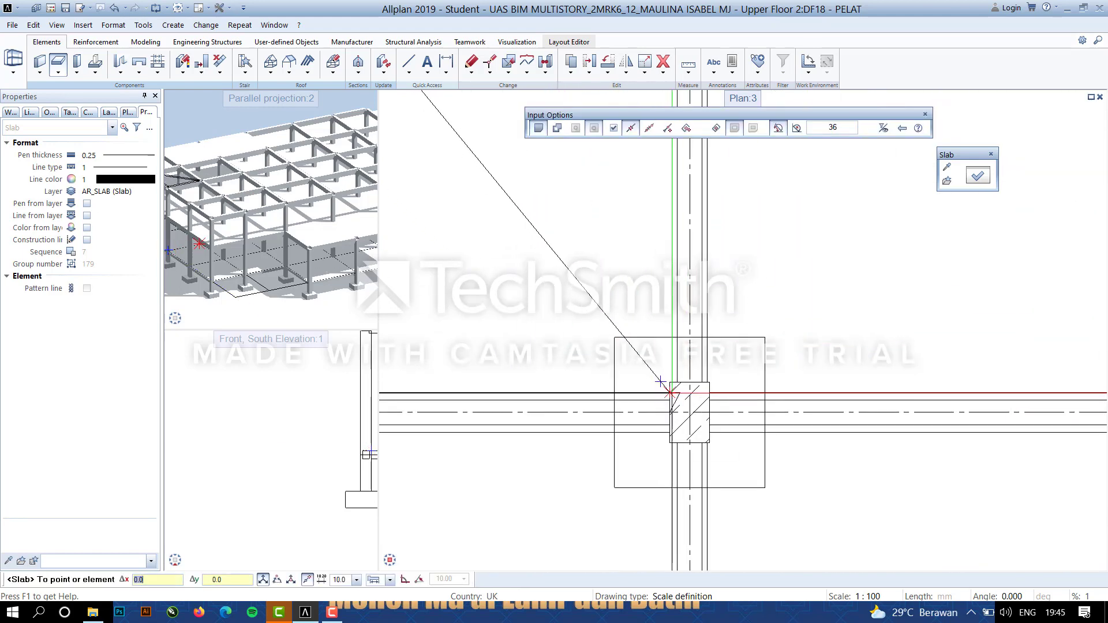
{"action": "left_click", "coordinate": [669, 383]}
{"action": "scroll", "coordinate": [666, 281], "scroll_direction": "down", "scroll_amount": 4}
{"action": "scroll", "coordinate": [632, 357], "scroll_direction": "up", "scroll_amount": 4}
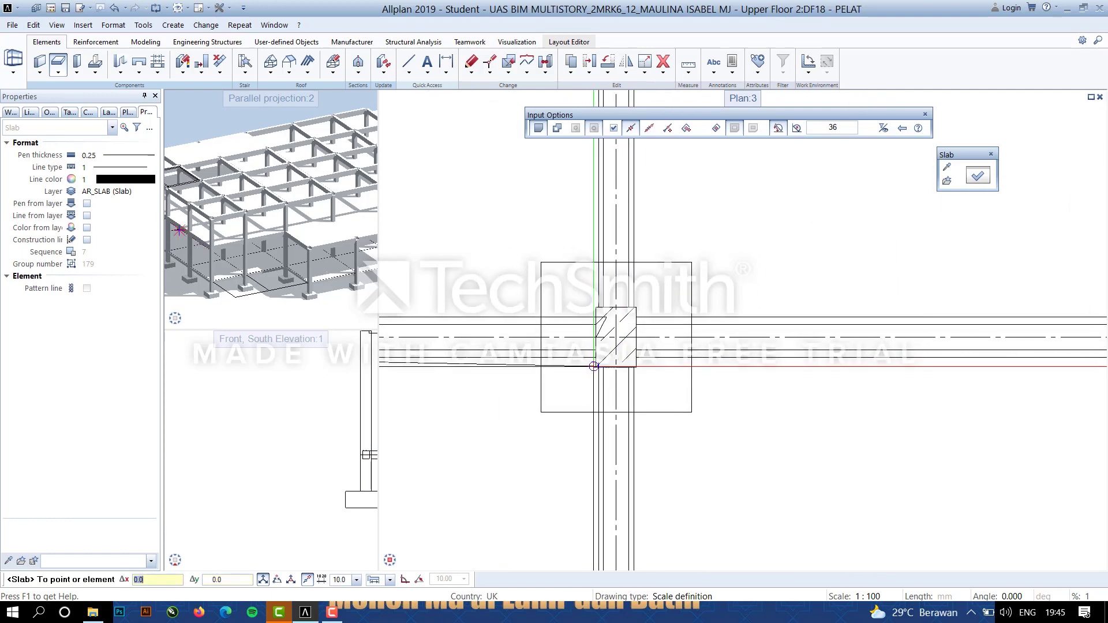
{"action": "scroll", "coordinate": [595, 357], "scroll_direction": "down", "scroll_amount": 5}
{"action": "middle_click_drag", "start_coordinate": [495, 281], "coordinate": [483, 306]}
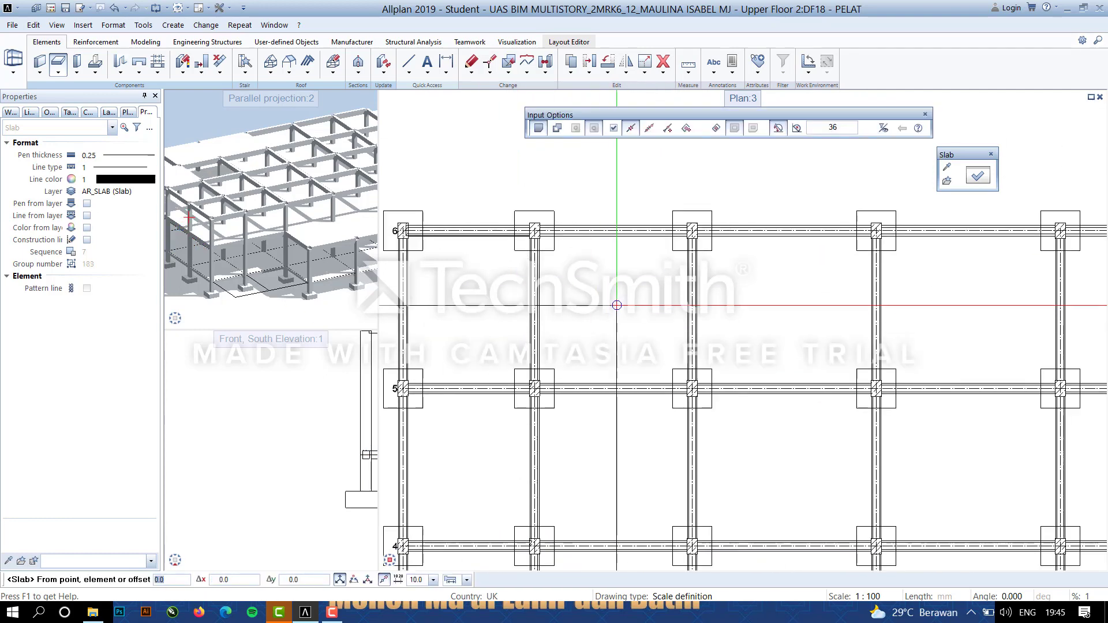
{"action": "key", "text": "Escape"}
Copy and mirror the two slabs between axes B and D, in the axis 6–5 row, about the middle axis D.
{"action": "left_click", "coordinate": [615, 319]}
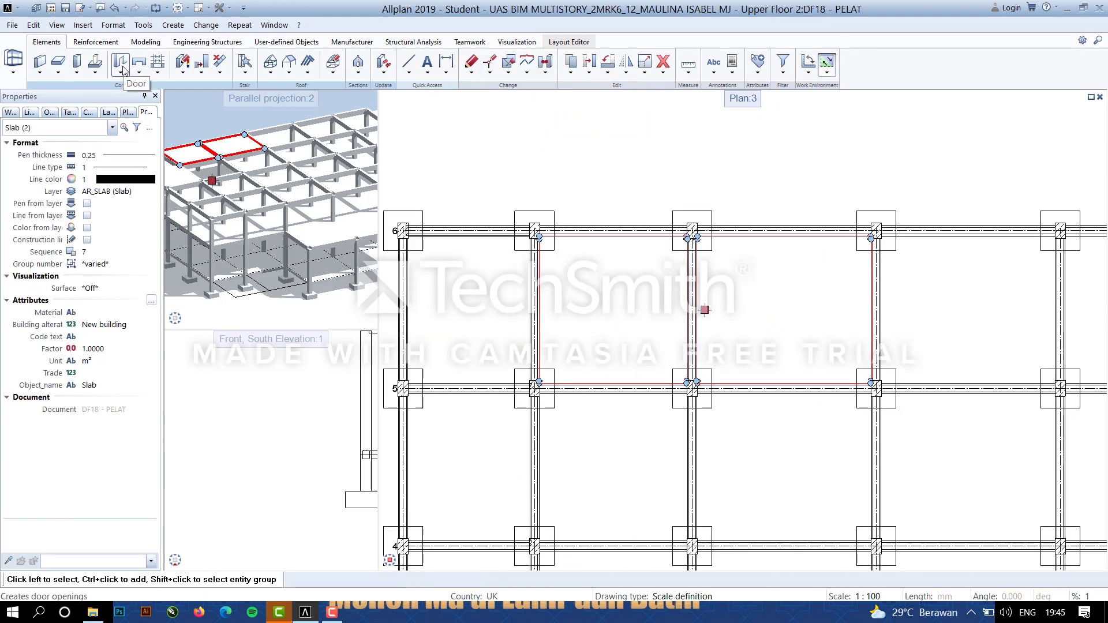
{"action": "scroll", "coordinate": [835, 350], "scroll_direction": "down", "scroll_amount": 1}
{"action": "middle_click_drag", "start_coordinate": [834, 350], "coordinate": [603, 375]}
{"action": "left_click", "coordinate": [627, 63]}
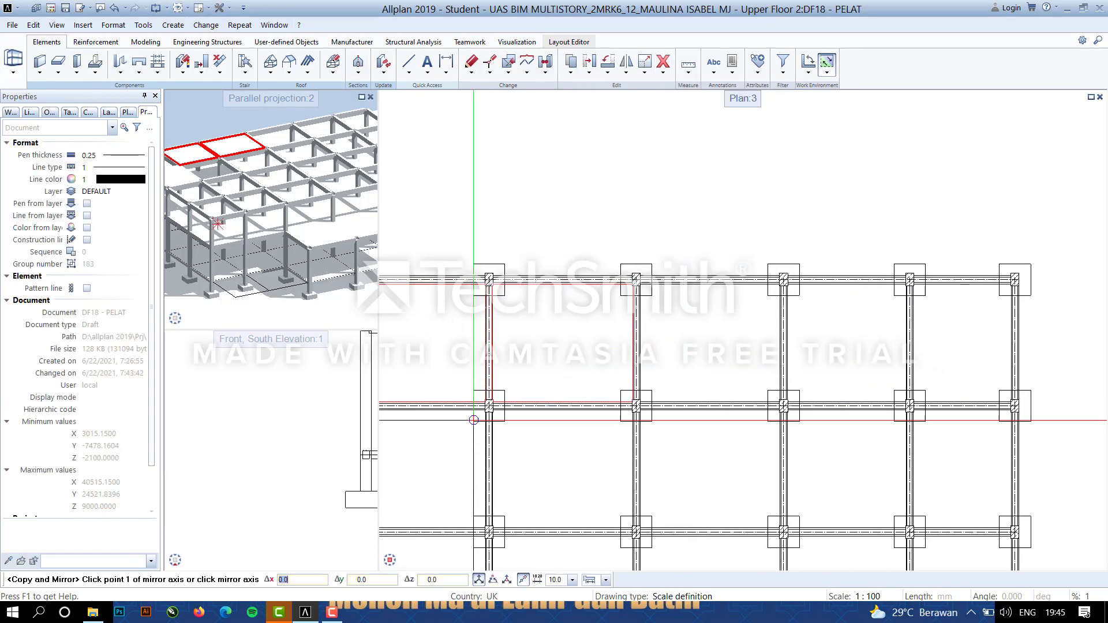
{"action": "scroll", "coordinate": [626, 396], "scroll_direction": "up", "scroll_amount": 7}
{"action": "left_click", "coordinate": [678, 439]}
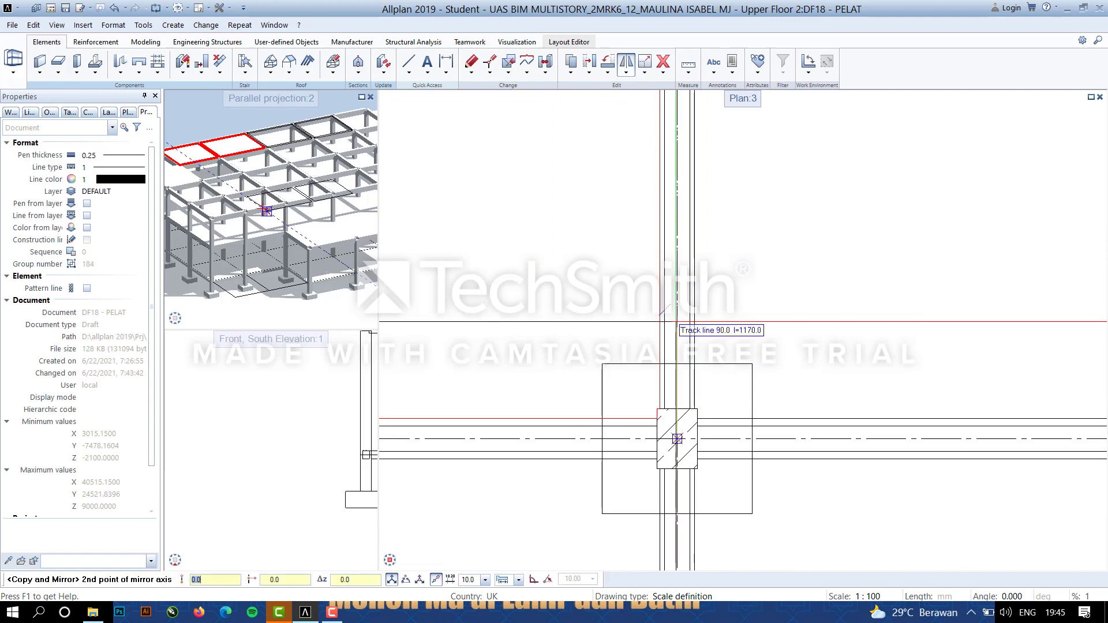
{"action": "left_click", "coordinate": [679, 323]}
{"action": "scroll", "coordinate": [816, 419], "scroll_direction": "down", "scroll_amount": 6}
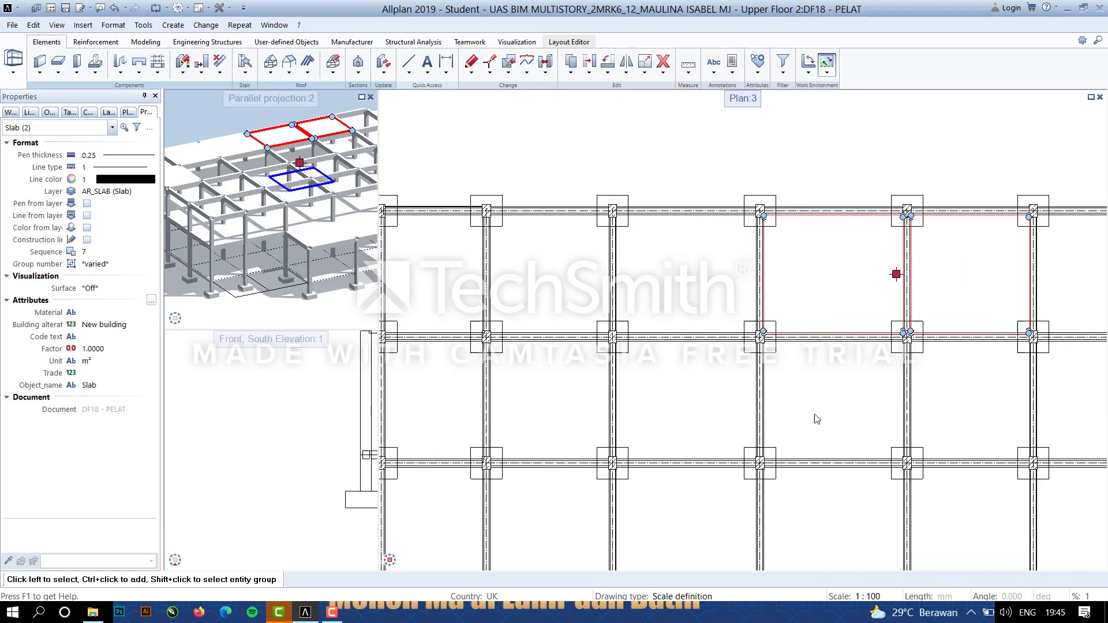
Copy the four slabs between axes B and F, in the axis 6–5 row, three times down to the rows ending at axis 2.
{"action": "left_click", "coordinate": [570, 62]}
{"action": "scroll", "coordinate": [808, 347], "scroll_direction": "up", "scroll_amount": 5}
{"action": "scroll", "coordinate": [808, 346], "scroll_direction": "down", "scroll_amount": 6}
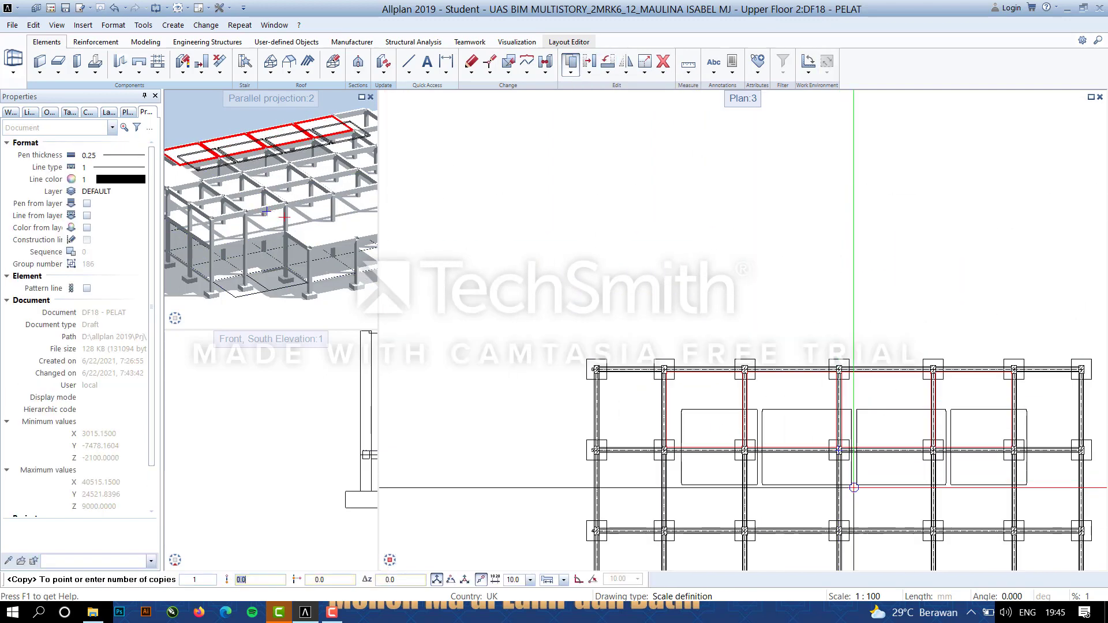
{"action": "scroll", "coordinate": [759, 344], "scroll_direction": "up", "scroll_amount": 3}
{"action": "scroll", "coordinate": [759, 343], "scroll_direction": "up", "scroll_amount": 7}
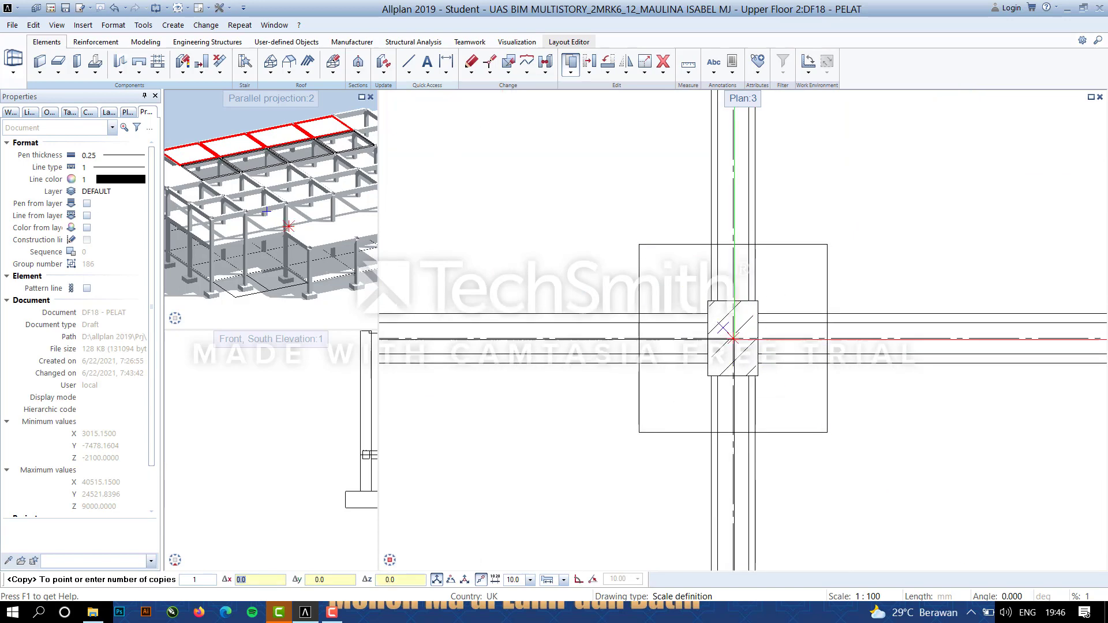
{"action": "scroll", "coordinate": [749, 352], "scroll_direction": "up", "scroll_amount": 3}
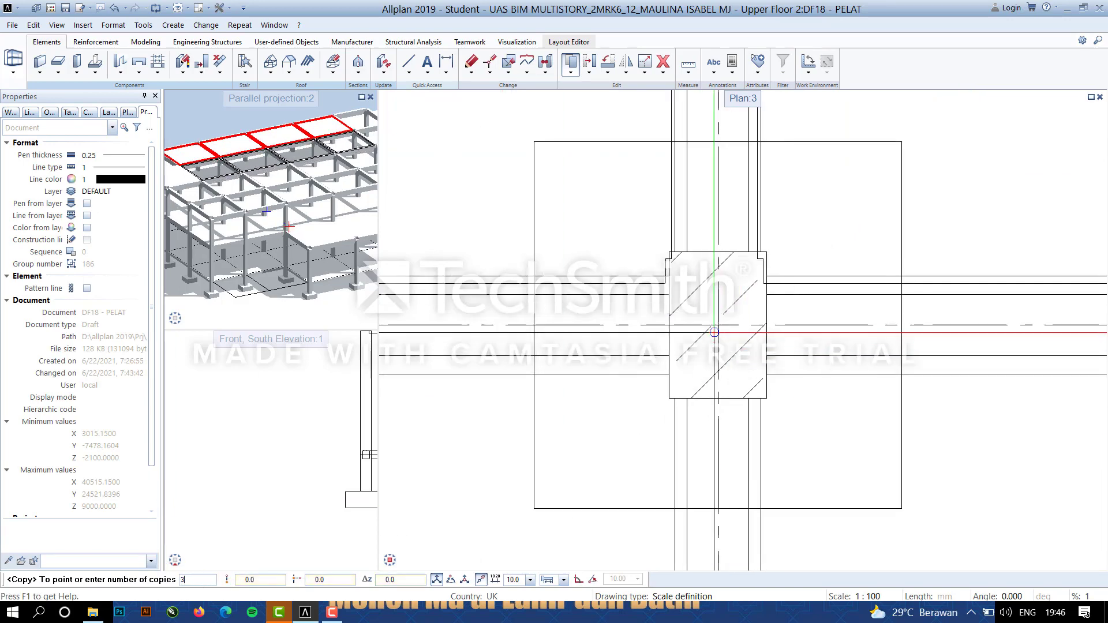
{"action": "left_click", "coordinate": [761, 373]}
{"action": "scroll", "coordinate": [759, 382], "scroll_direction": "down", "scroll_amount": 10}
{"action": "middle_click_drag", "start_coordinate": [783, 328], "coordinate": [848, 388]}
Copy the slab between axes A and B, in the axis 5–4 row, three times downward and delete the extra copy below axis 2.
{"action": "left_click", "coordinate": [395, 178]}
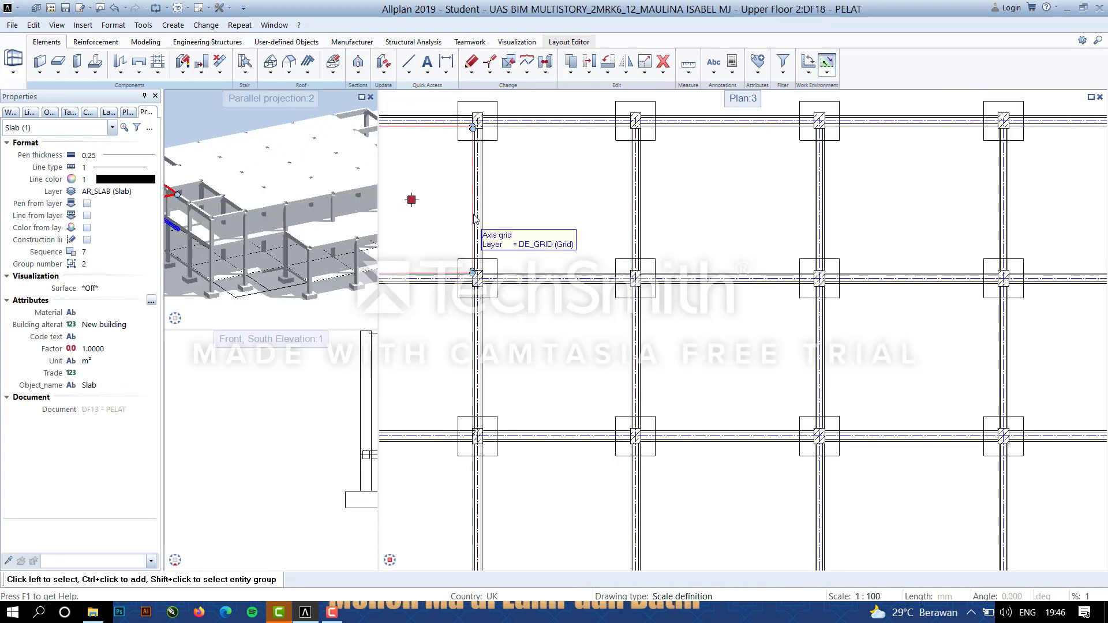
{"action": "scroll", "coordinate": [578, 200], "scroll_direction": "down", "scroll_amount": 3}
{"action": "scroll", "coordinate": [501, 254], "scroll_direction": "up", "scroll_amount": 2}
{"action": "left_click", "coordinate": [573, 65]}
{"action": "scroll", "coordinate": [435, 362], "scroll_direction": "up", "scroll_amount": 6}
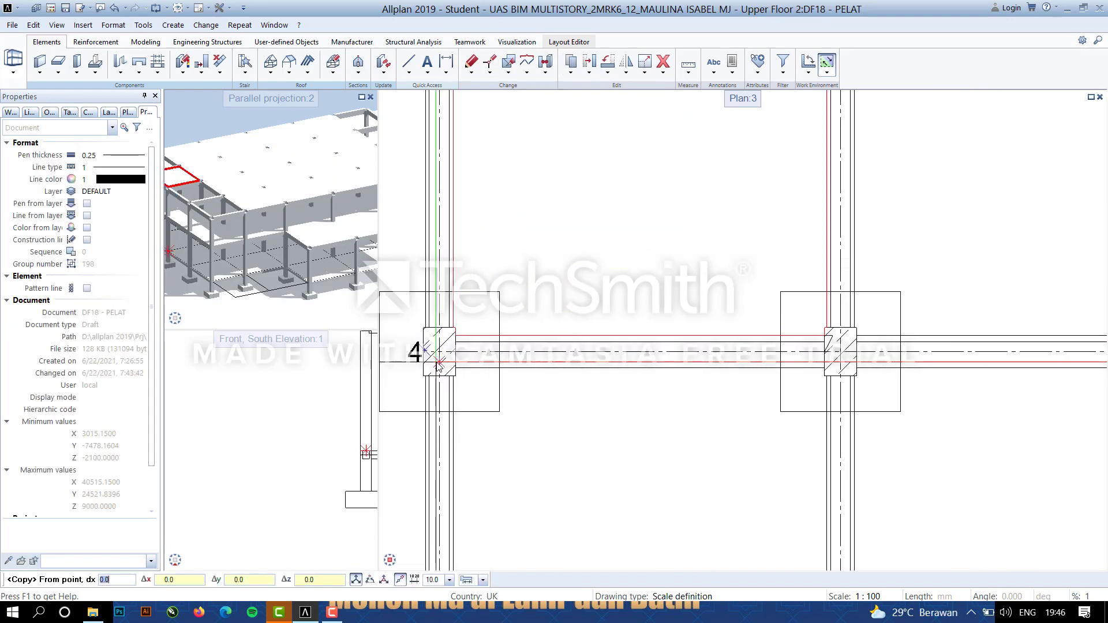
{"action": "left_click", "coordinate": [438, 353]}
{"action": "scroll", "coordinate": [446, 396], "scroll_direction": "down", "scroll_amount": 8}
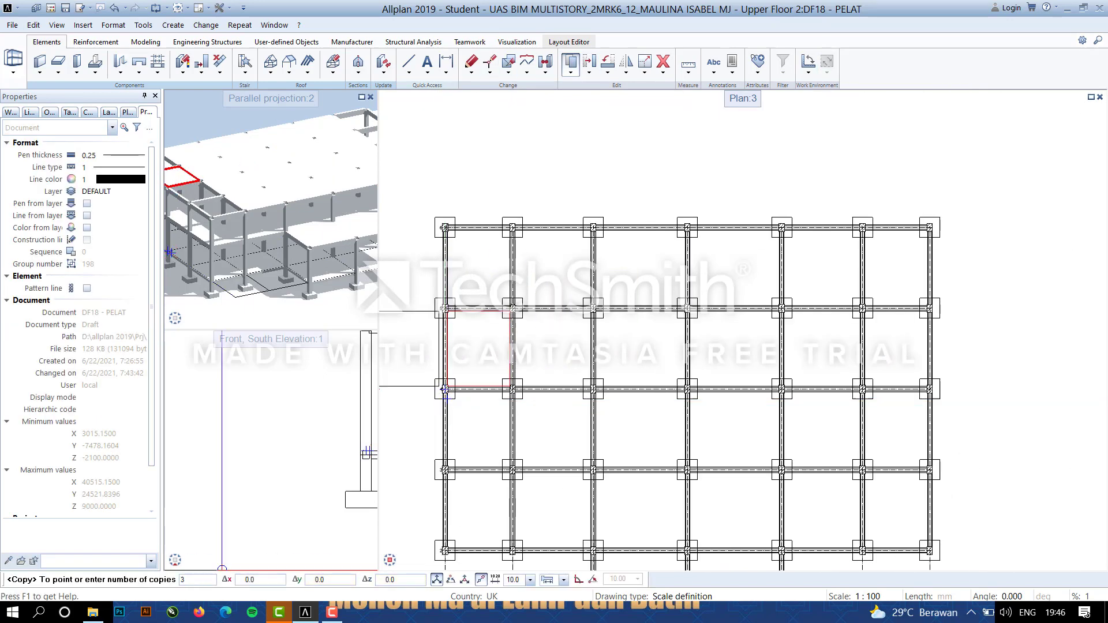
{"action": "scroll", "coordinate": [403, 490], "scroll_direction": "up", "scroll_amount": 8}
{"action": "left_click", "coordinate": [418, 498]}
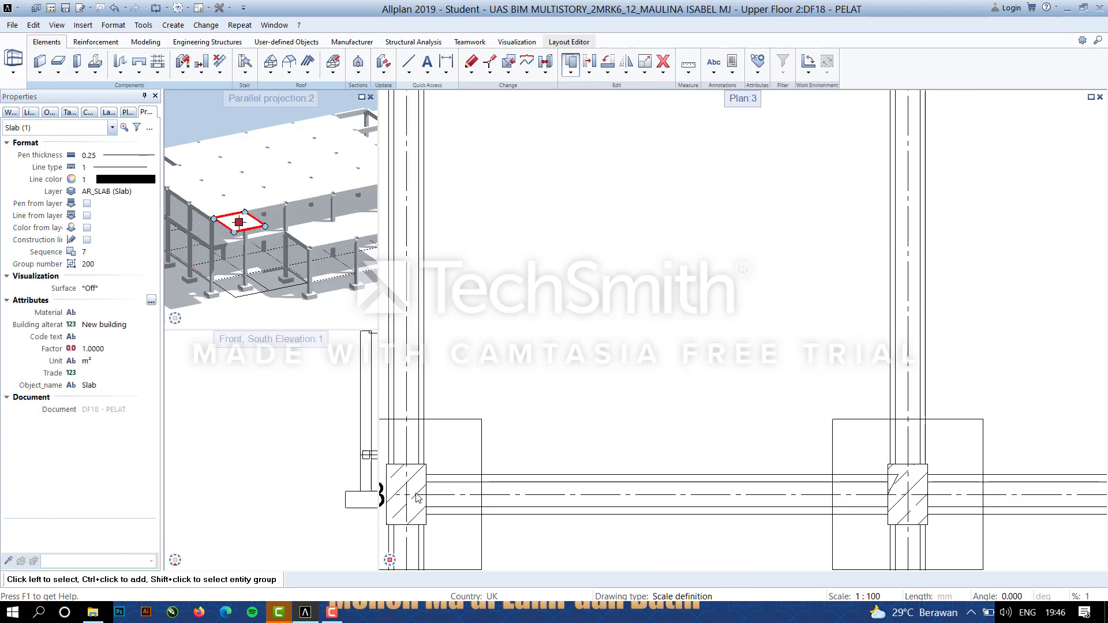
{"action": "scroll", "coordinate": [417, 498], "scroll_direction": "down", "scroll_amount": 8}
{"action": "left_click", "coordinate": [667, 398]}
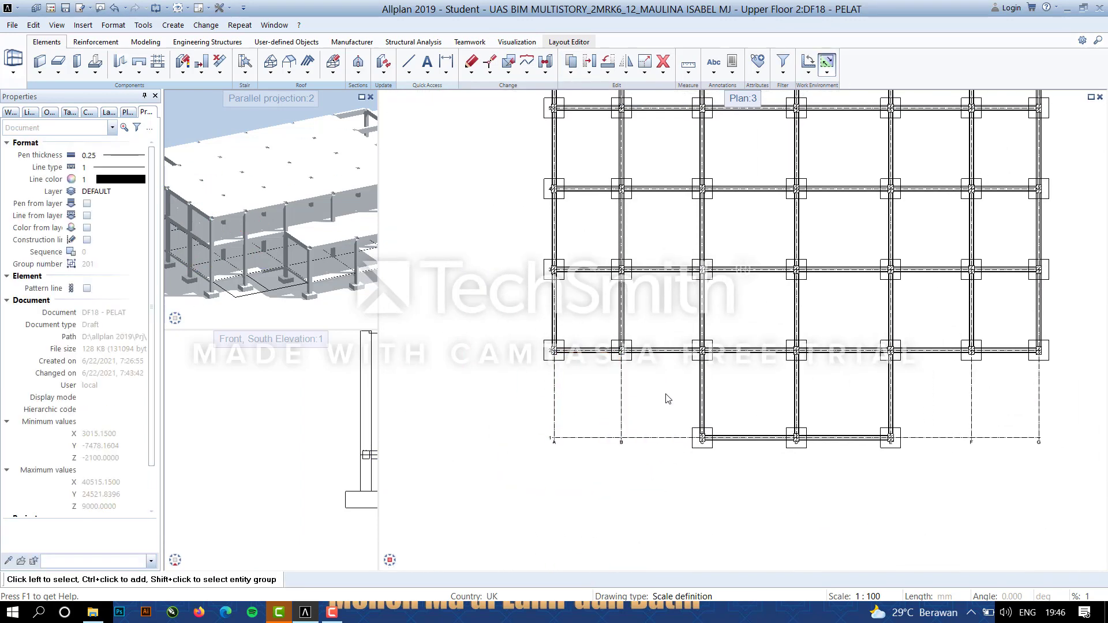
Copy and mirror the three slabs between axes A and B, from axis 5 to axis 2, about the middle axis D.
{"action": "left_click", "coordinate": [606, 326]}
{"action": "scroll", "coordinate": [577, 367], "scroll_direction": "down", "scroll_amount": 2}
{"action": "left_click", "coordinate": [613, 379], "text": "ctrl"}
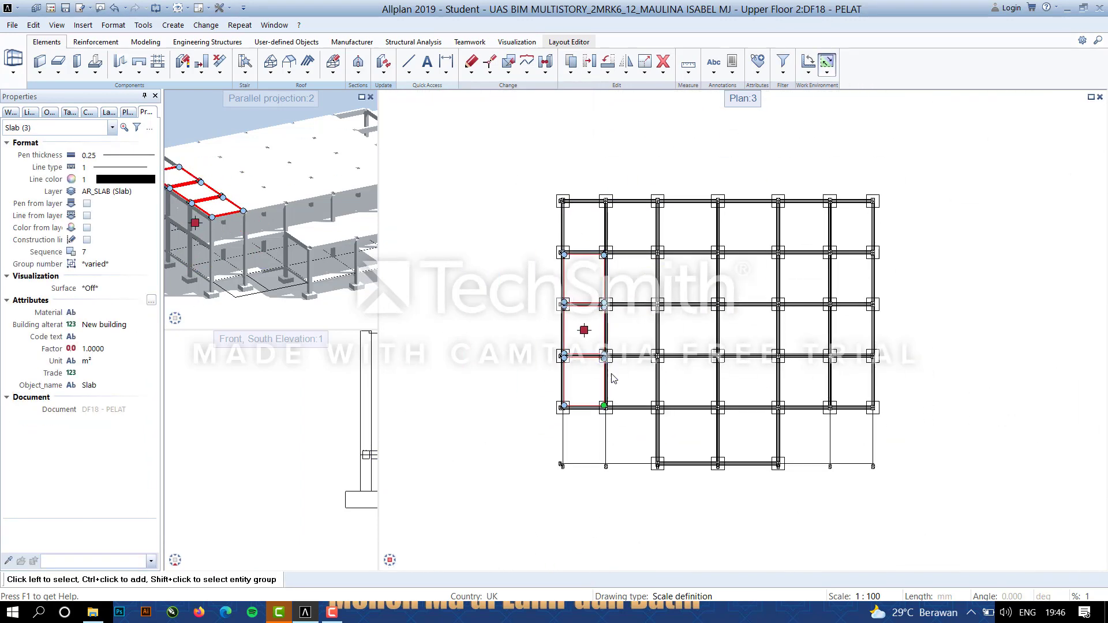
{"action": "left_click", "coordinate": [627, 69]}
{"action": "left_click", "coordinate": [662, 99]}
{"action": "scroll", "coordinate": [717, 413], "scroll_direction": "up", "scroll_amount": 8}
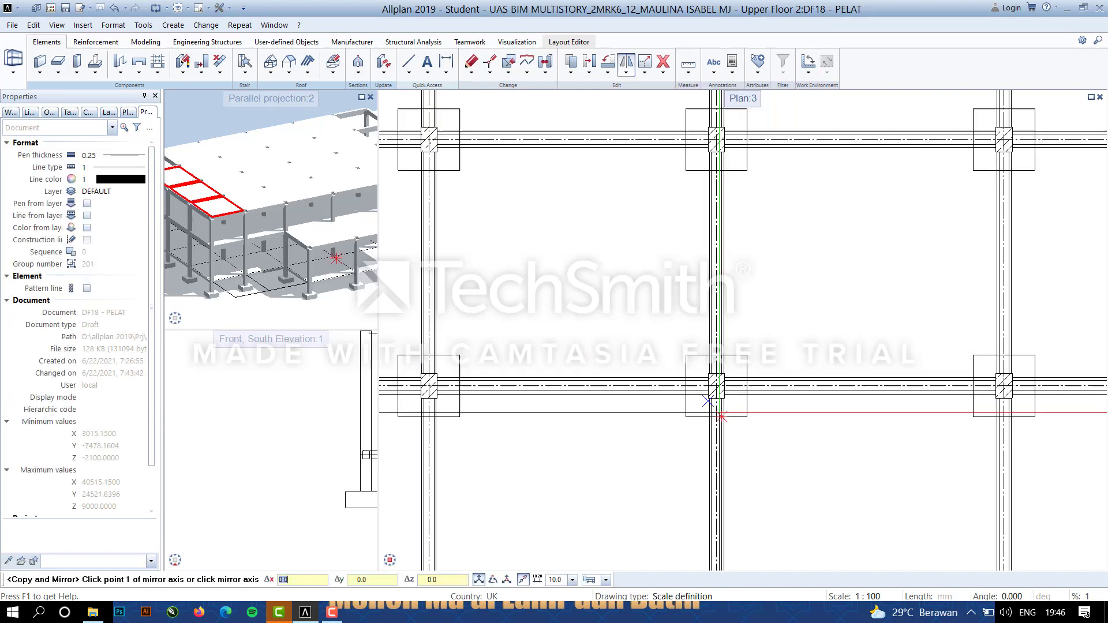
{"action": "left_click", "coordinate": [716, 379]}
{"action": "left_click", "coordinate": [716, 174]}
{"action": "scroll", "coordinate": [770, 156], "scroll_direction": "down", "scroll_amount": 5}
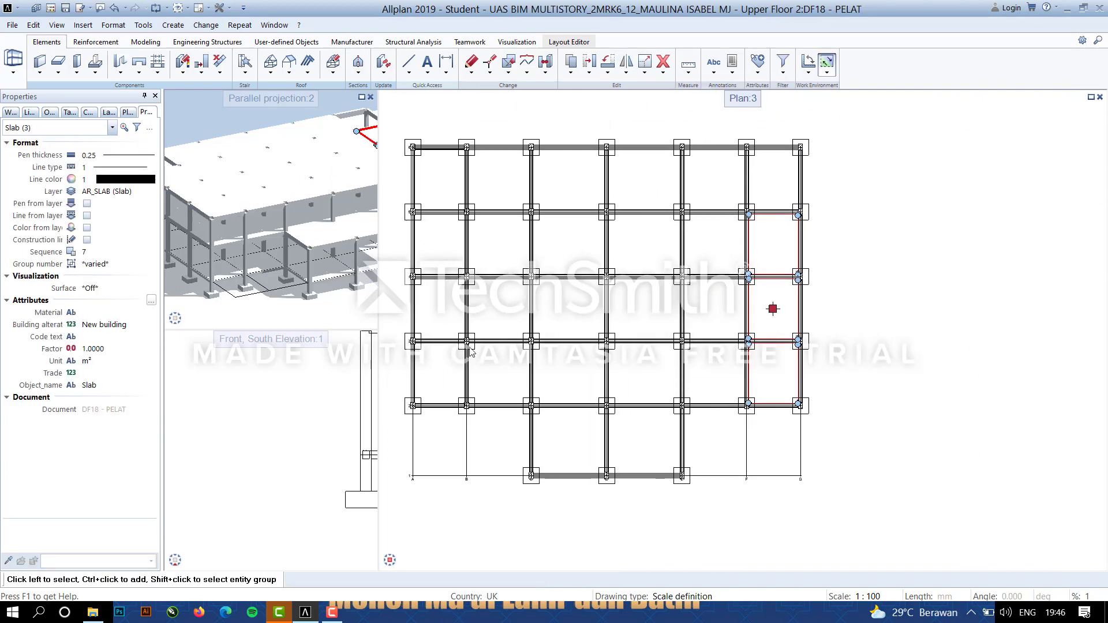
{"action": "middle_click_drag", "start_coordinate": [274, 235], "coordinate": [357, 273], "text": "shift"}
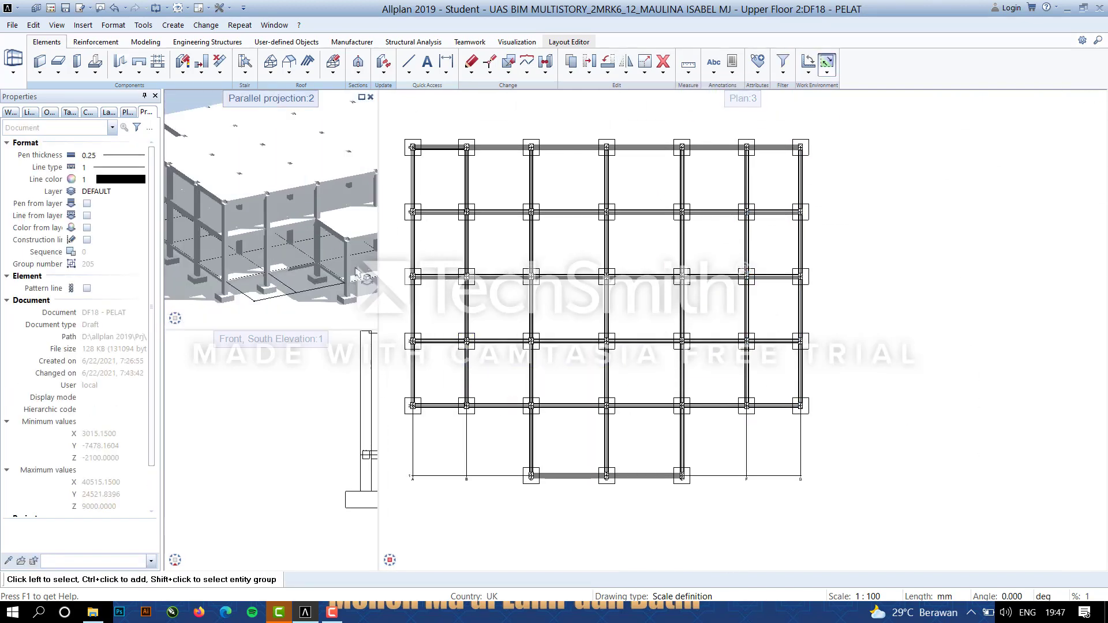
In drawing file 13 PELAT of Upper Floor 1, delete the four slabs between axes B and F in the axis 3–2 row.
{"action": "key", "text": "F2"}
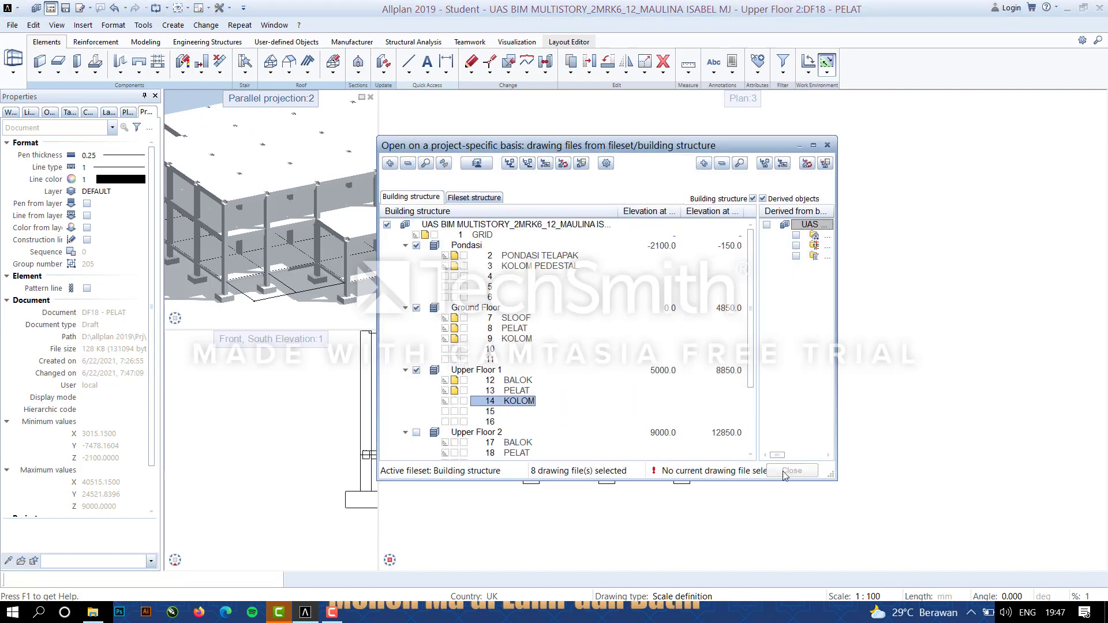
{"action": "left_click", "coordinate": [455, 391]}
{"action": "left_click", "coordinate": [787, 470]}
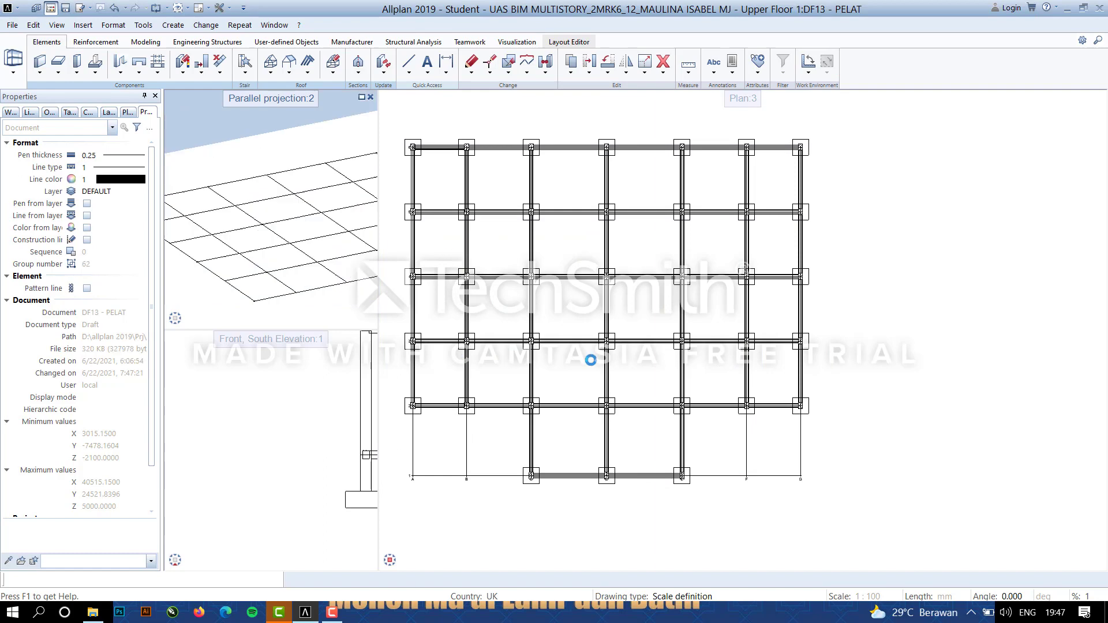
{"action": "left_click", "coordinate": [507, 389]}
{"action": "left_click", "coordinate": [562, 389], "text": "ctrl"}
{"action": "left_click", "coordinate": [640, 386], "text": "ctrl"}
{"action": "left_click", "coordinate": [716, 384], "text": "ctrl"}
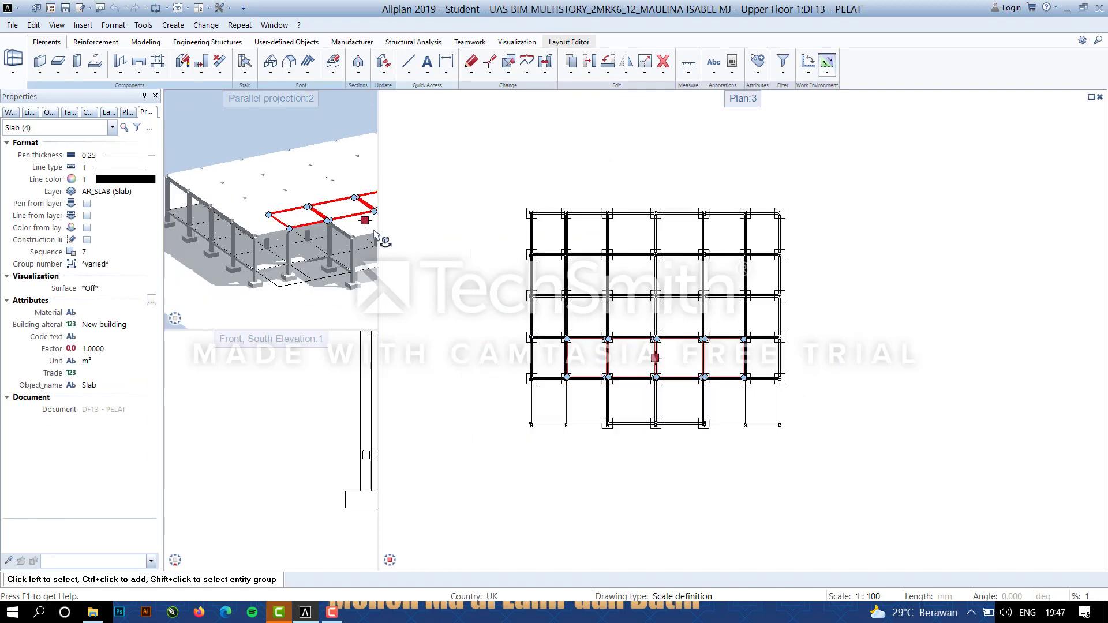
{"action": "key", "text": "Delete"}
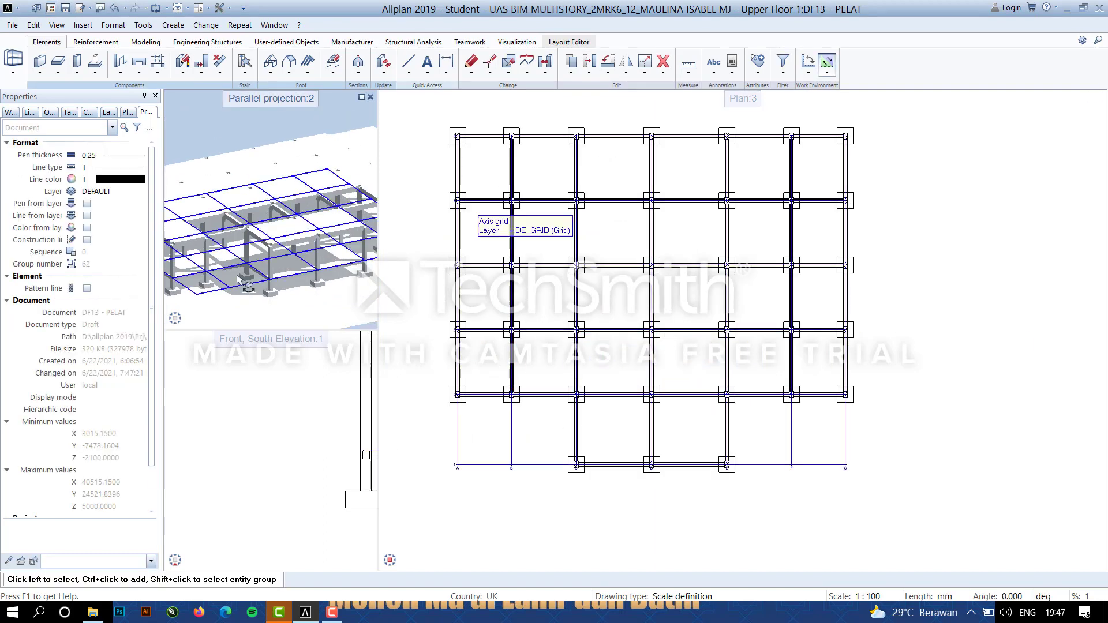
Make drawing file 18 PELAT of Upper Floor 2 the current file.
{"action": "scroll", "coordinate": [216, 225], "scroll_direction": "up", "scroll_amount": 1}
{"action": "mouse_move", "coordinate": [679, 344]}
{"action": "middle_mouse_down"}
{"action": "mouse_move", "coordinate": [631, 356]}
{"action": "mouse_move", "coordinate": [671, 343]}
{"action": "middle_mouse_up"}
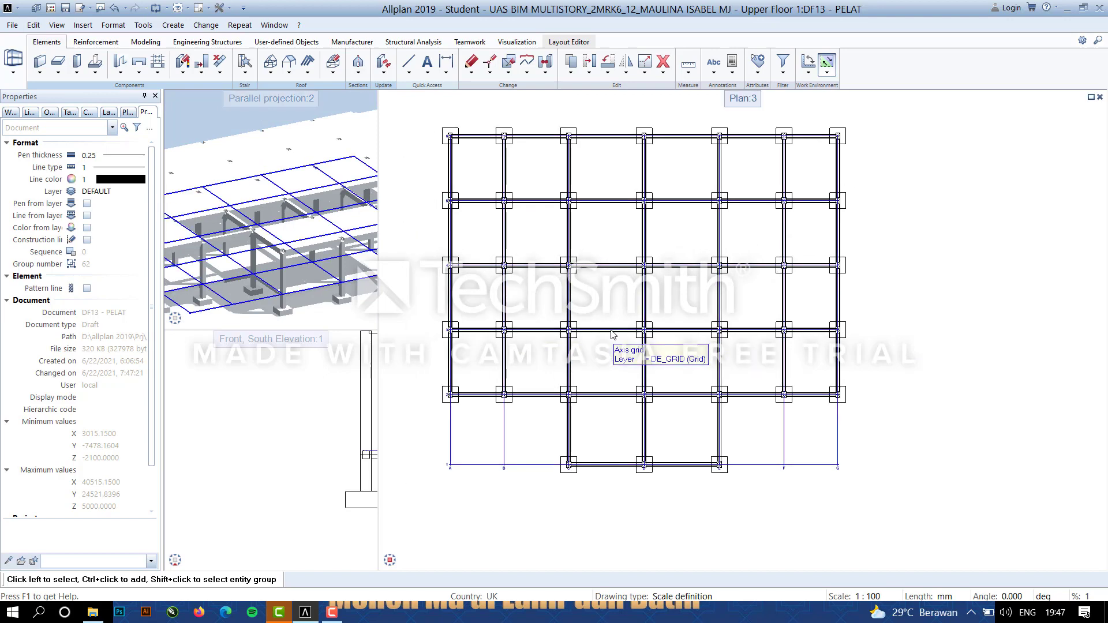
{"action": "key", "text": "F2"}
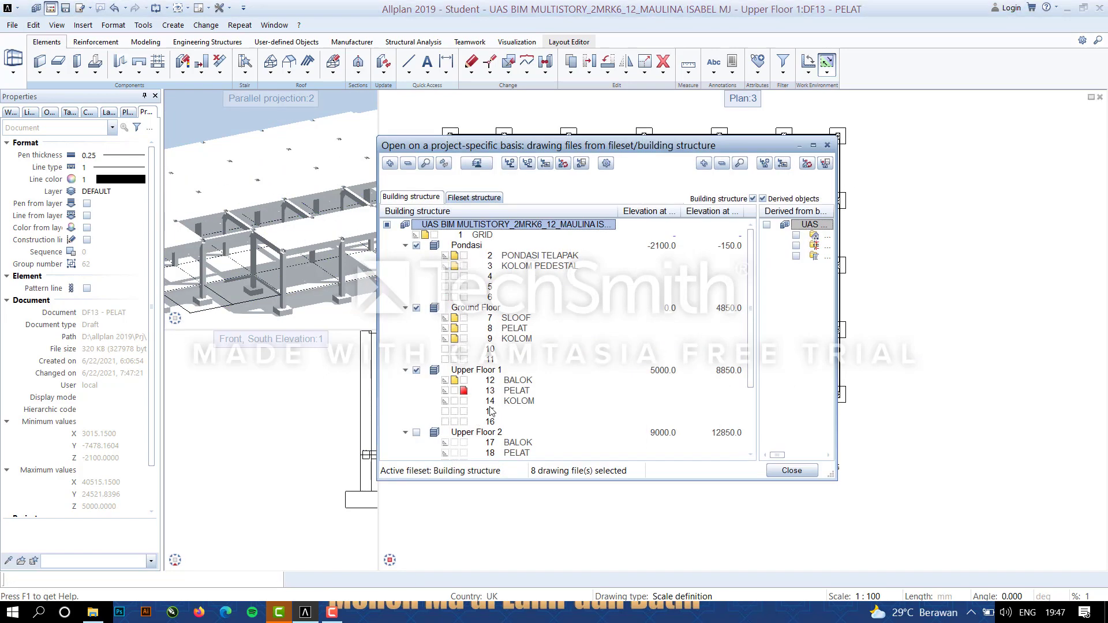
{"action": "left_click", "coordinate": [791, 470]}
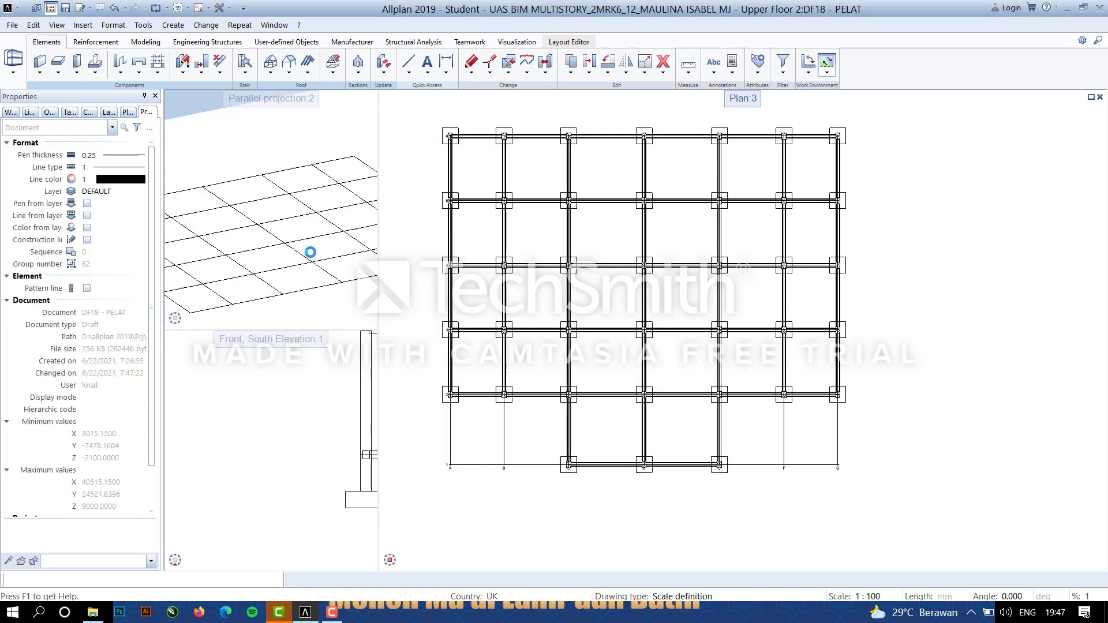
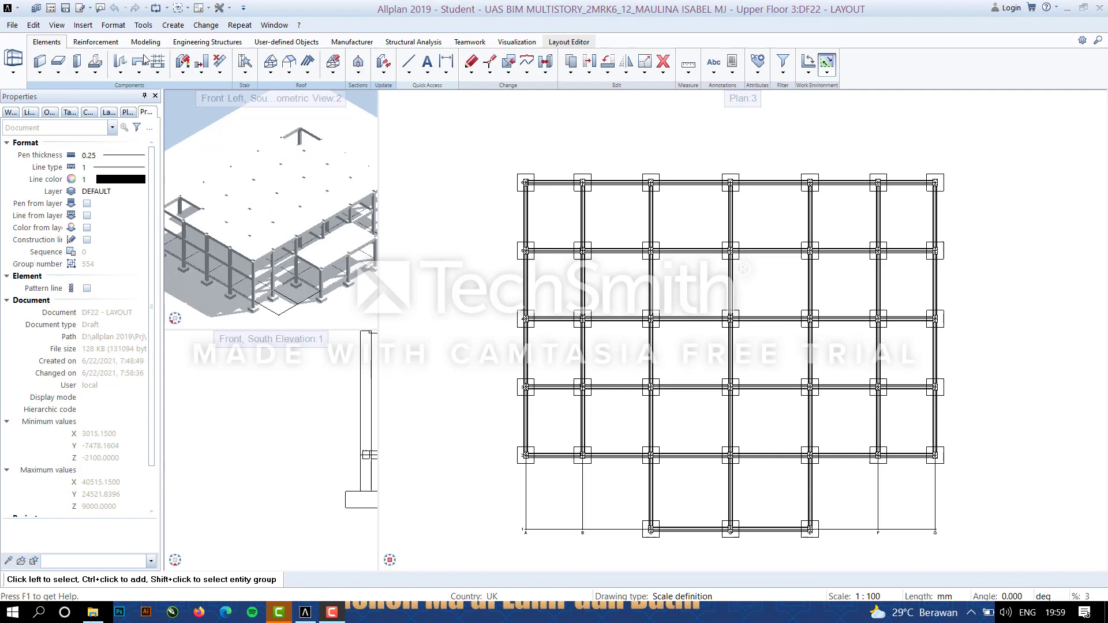
Start a column in the Upper Floor 3 layout file and assign its top level to the 3. Upper Floor bottom plane (13000.0).
{"action": "left_click", "coordinate": [50, 8]}
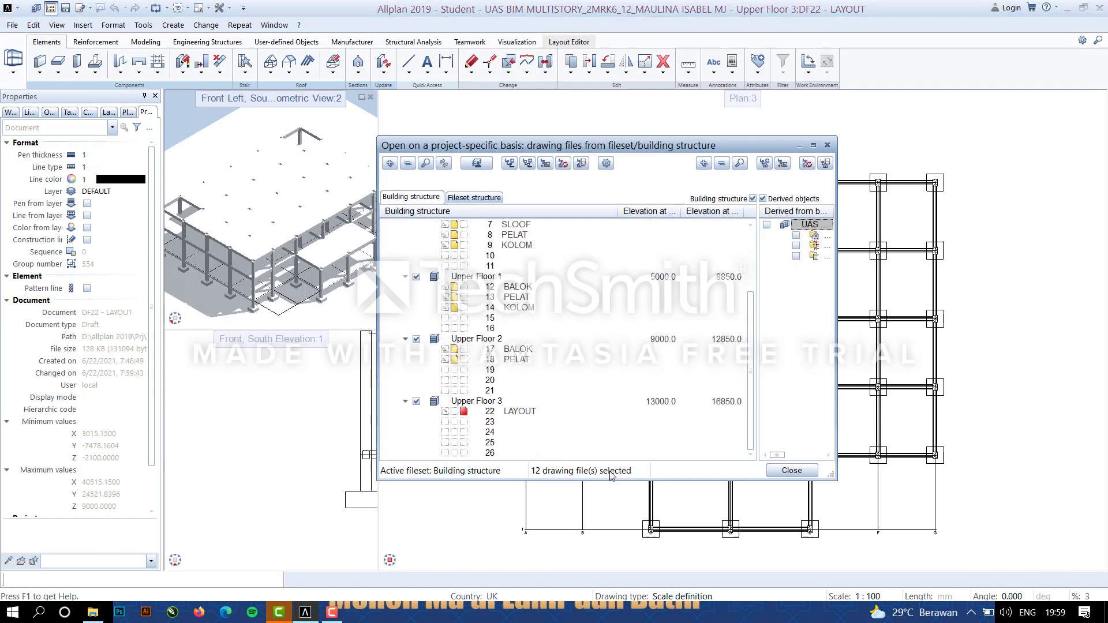
{"action": "left_click", "coordinate": [787, 470]}
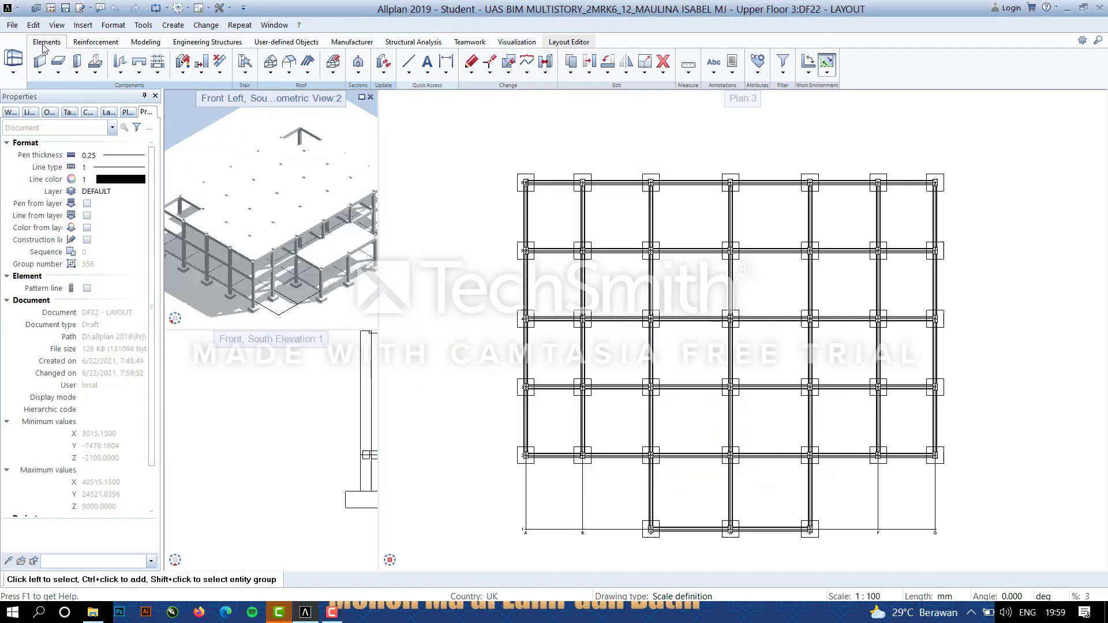
{"action": "left_click", "coordinate": [77, 62]}
{"action": "scroll", "coordinate": [903, 210], "scroll_direction": "up", "scroll_amount": 3}
{"action": "left_click", "coordinate": [947, 168]}
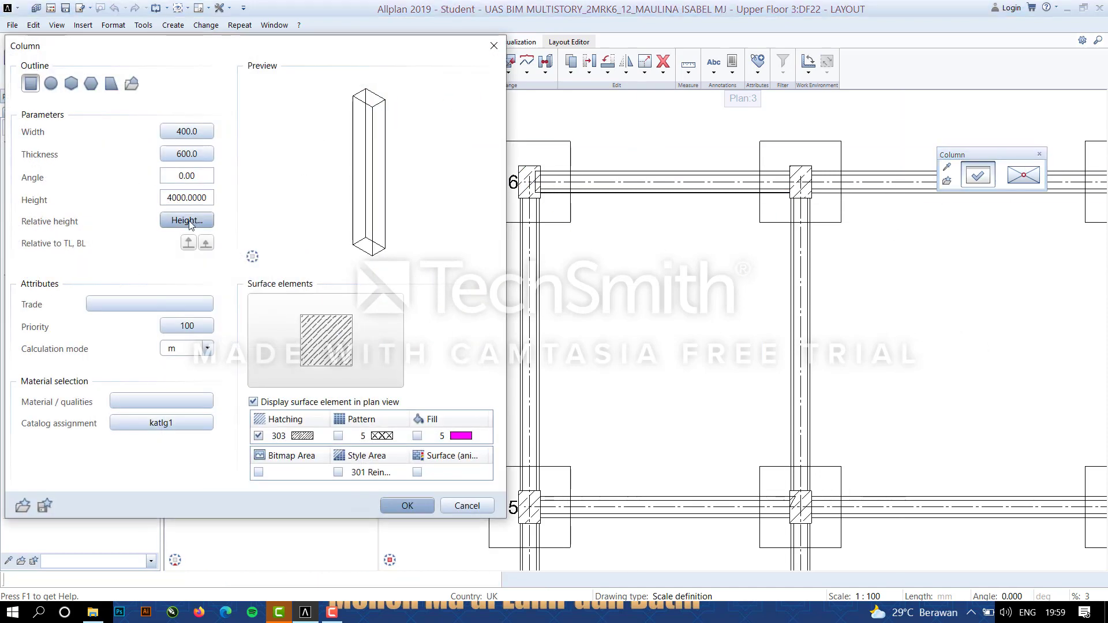
{"action": "left_click", "coordinate": [183, 221]}
{"action": "left_click", "coordinate": [682, 207]}
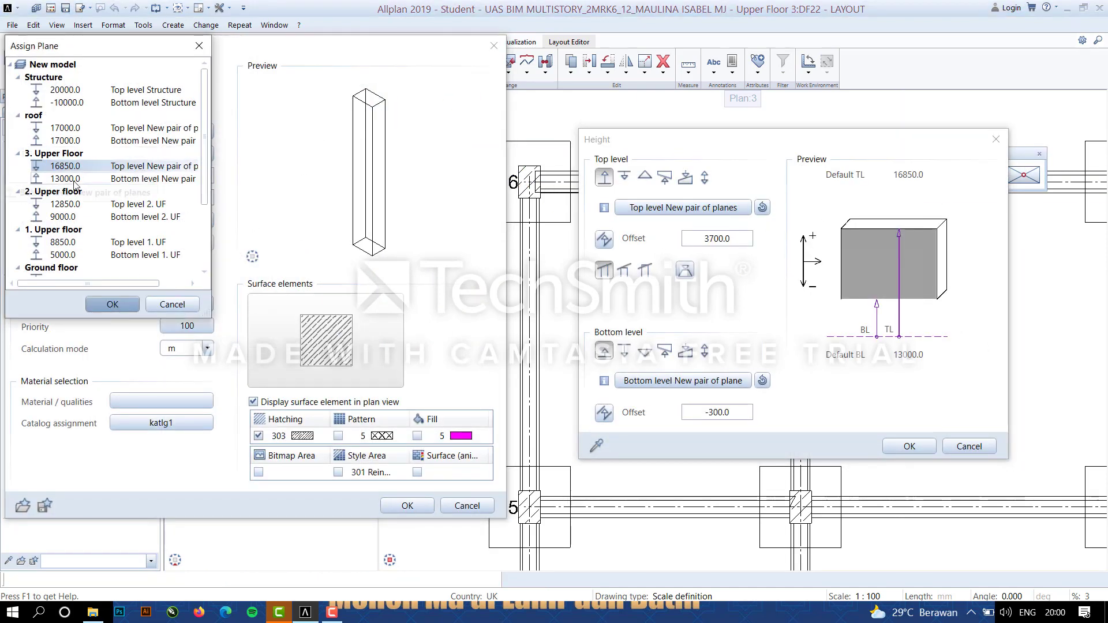
{"action": "double_click", "coordinate": [86, 183]}
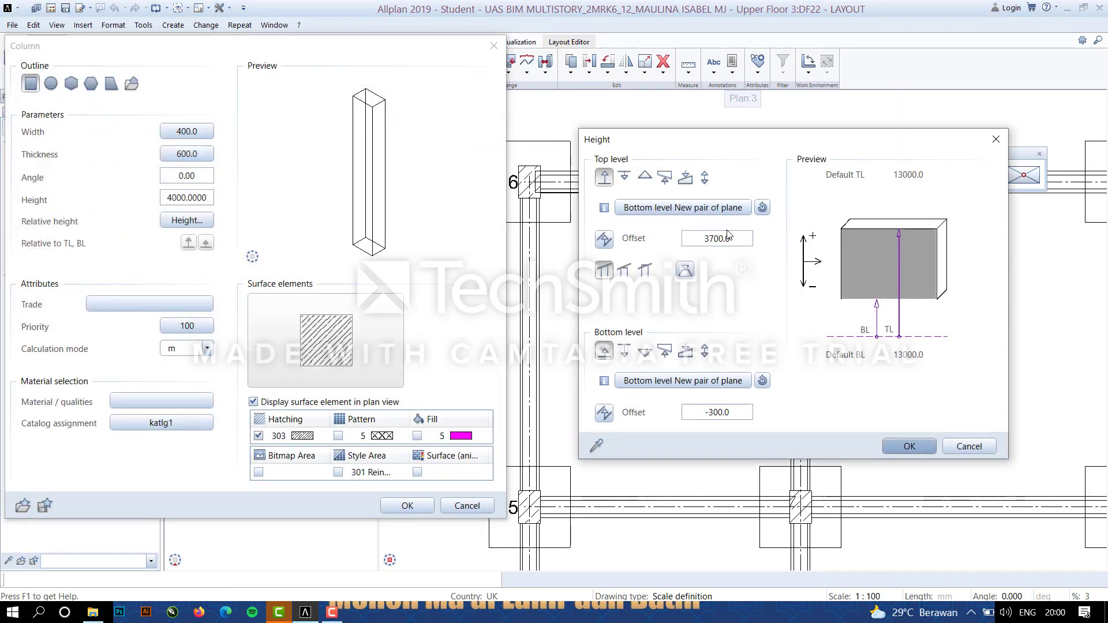
Try assigning the column's bottom and top levels to the 2. Upper floor top plane (12850.0).
{"action": "left_click", "coordinate": [683, 381]}
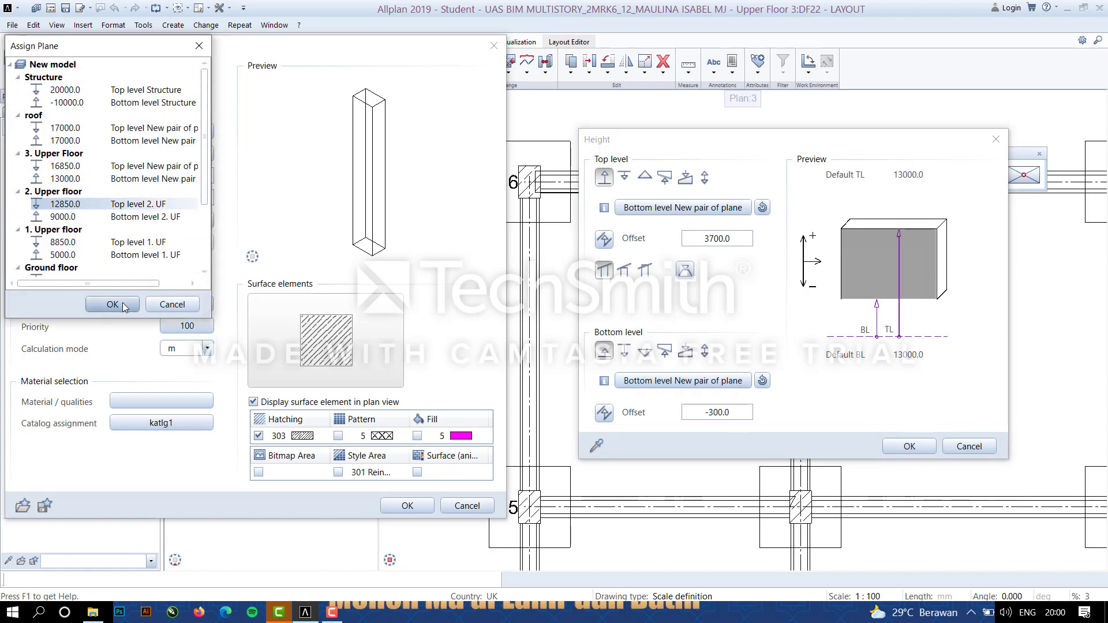
{"action": "left_click", "coordinate": [124, 307]}
{"action": "left_click", "coordinate": [683, 207]}
{"action": "left_click", "coordinate": [73, 204]}
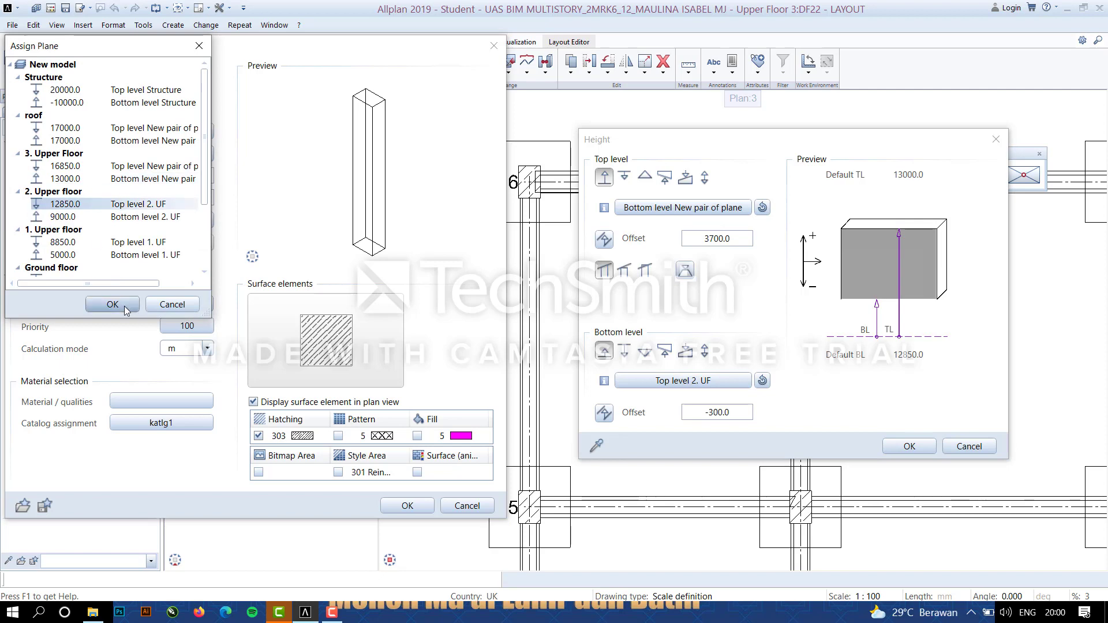
{"action": "left_click", "coordinate": [113, 305]}
Reassign the column's top and bottom levels to the 3. Upper Floor bottom plane (13000.0).
{"action": "left_click", "coordinate": [716, 207]}
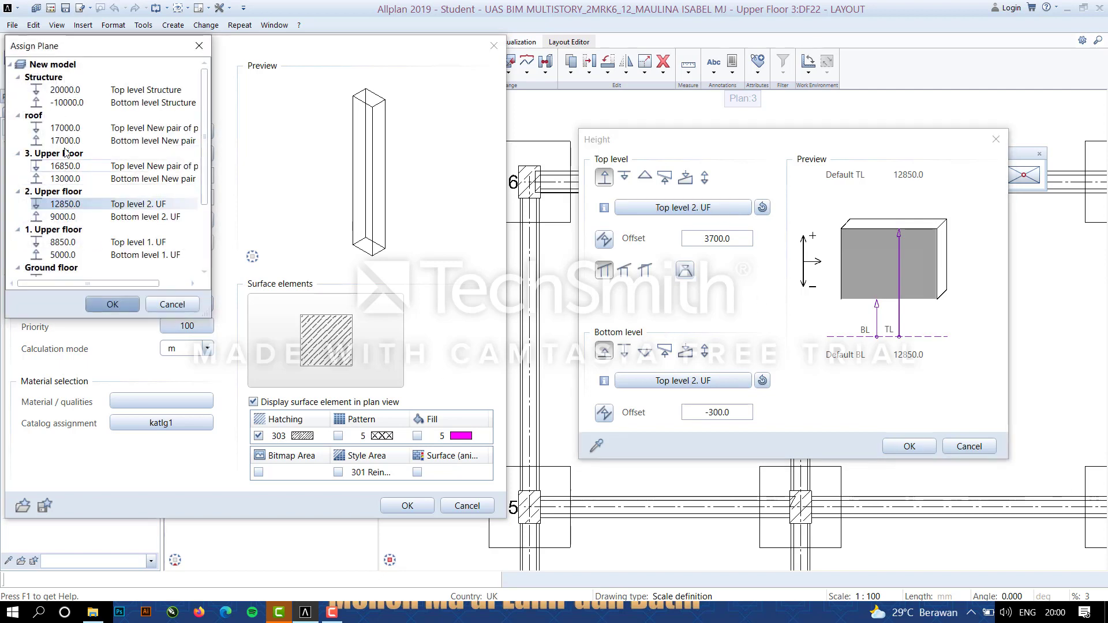
{"action": "left_click", "coordinate": [86, 183]}
{"action": "left_click", "coordinate": [112, 304]}
{"action": "left_click", "coordinate": [635, 383]}
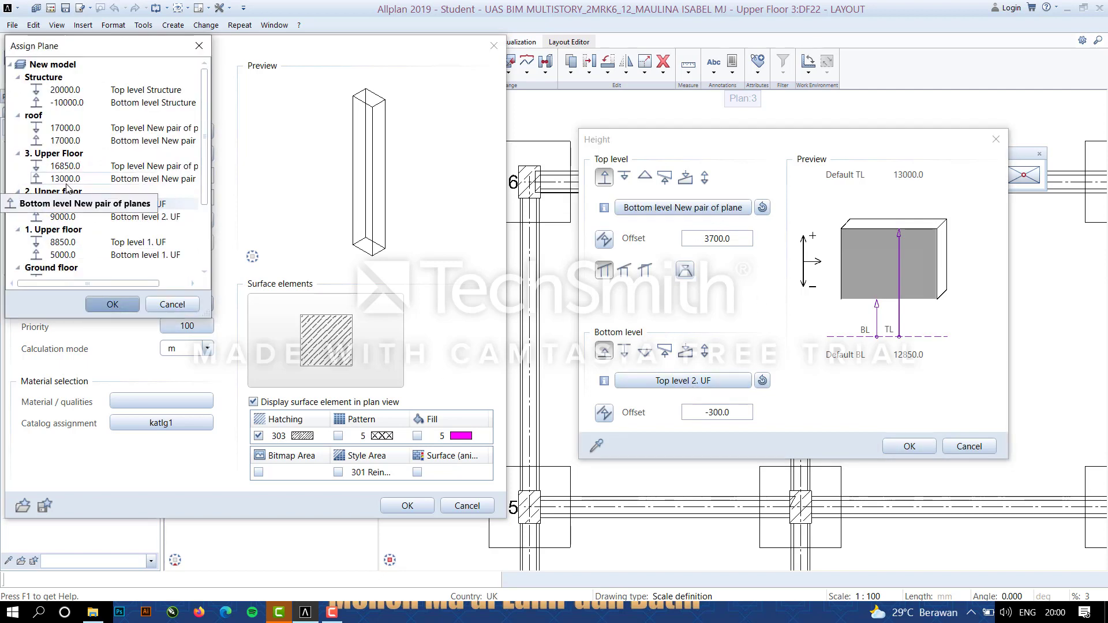
{"action": "left_click", "coordinate": [68, 179]}
{"action": "left_click", "coordinate": [112, 304]}
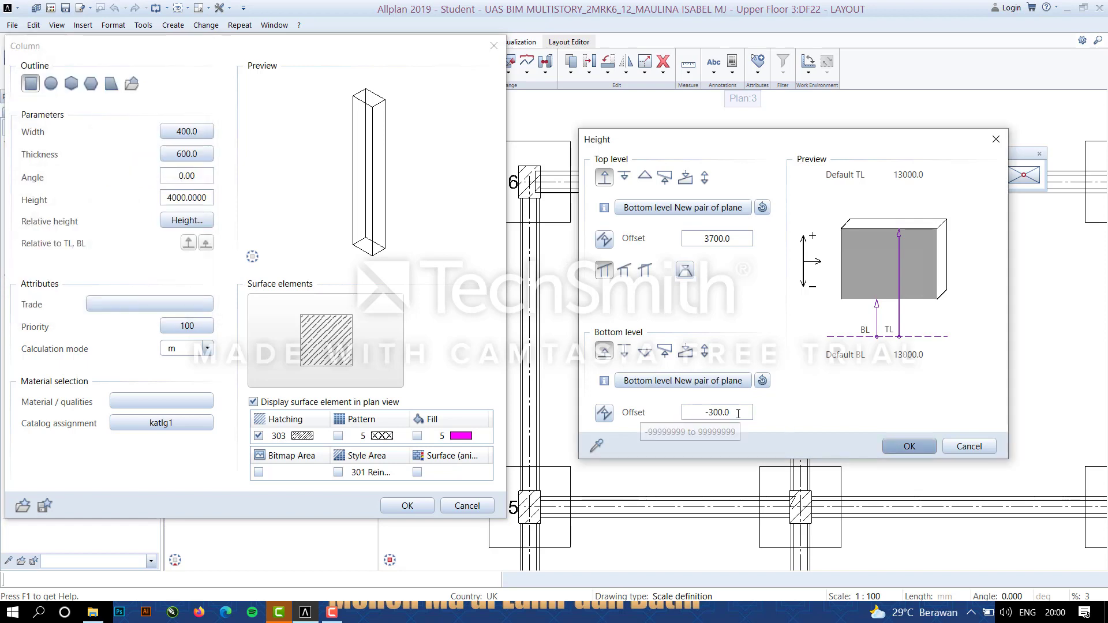
Accept the column properties and place a column at the intersection of axes A and 6.
{"action": "left_click", "coordinate": [903, 450]}
{"action": "left_click", "coordinate": [407, 505]}
{"action": "left_click", "coordinate": [511, 183]}
{"action": "scroll", "coordinate": [206, 184], "scroll_direction": "down", "scroll_amount": 3}
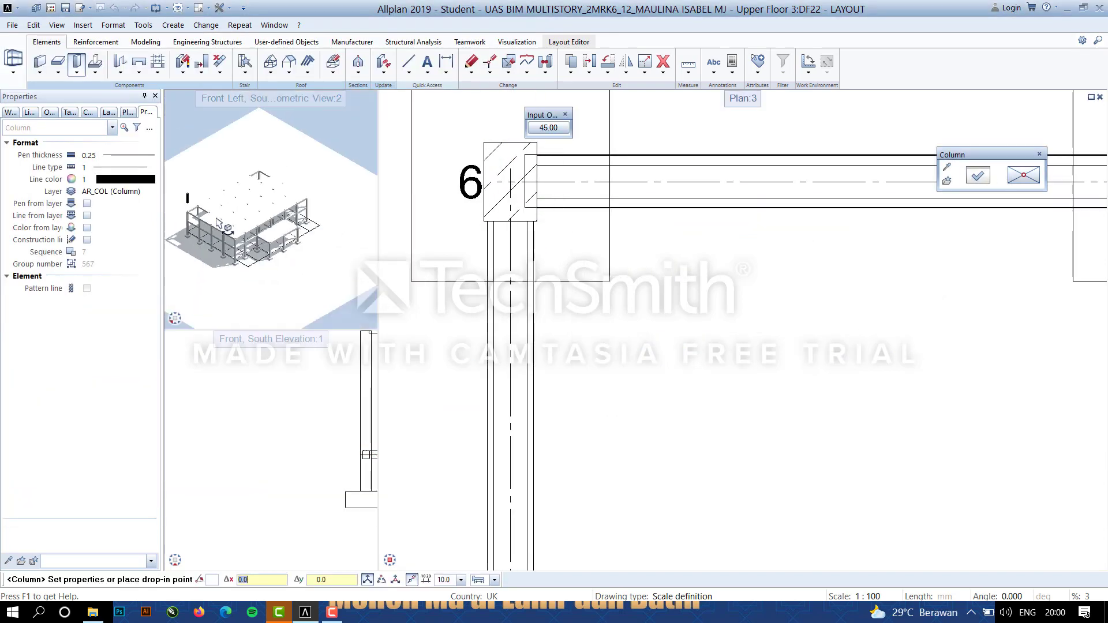
{"action": "scroll", "coordinate": [191, 210], "scroll_direction": "up", "scroll_amount": 5}
{"action": "middle_click_drag", "start_coordinate": [192, 218], "coordinate": [222, 215]}
{"action": "scroll", "coordinate": [223, 214], "scroll_direction": "up", "scroll_amount": 1}
{"action": "scroll", "coordinate": [577, 196], "scroll_direction": "down", "scroll_amount": 3}
{"action": "scroll", "coordinate": [311, 196], "scroll_direction": "down", "scroll_amount": 3}
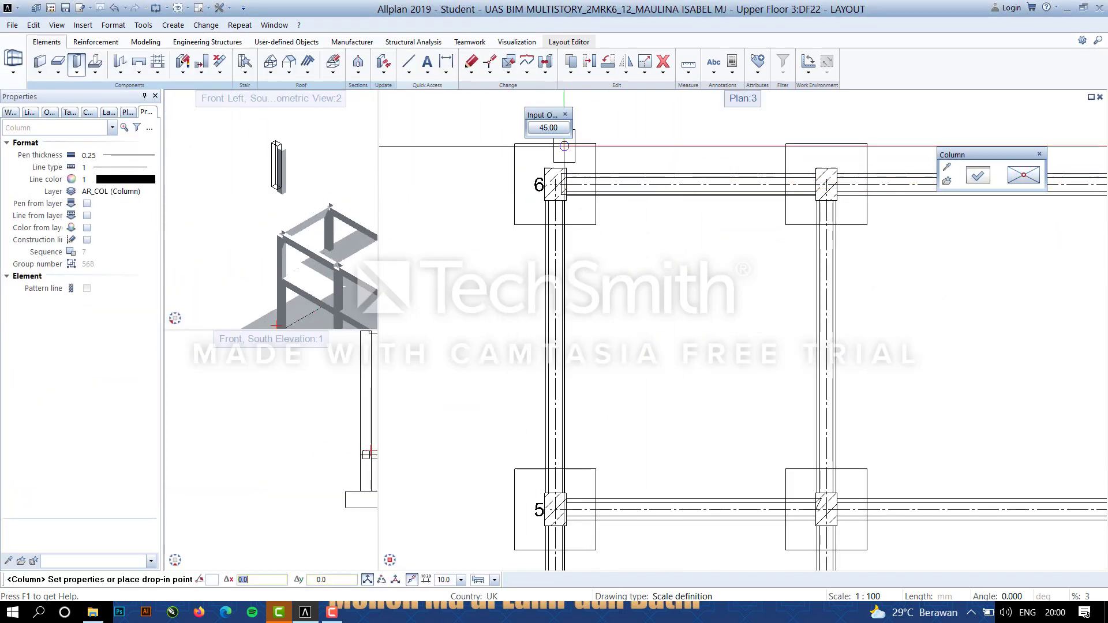
Reassign the top and bottom levels of the column at axes A and 6 to the 2. Upper floor bottom plane (9000.0).
{"action": "key", "text": "Escape"}
{"action": "double_click", "coordinate": [555, 183]}
{"action": "left_click", "coordinate": [186, 221]}
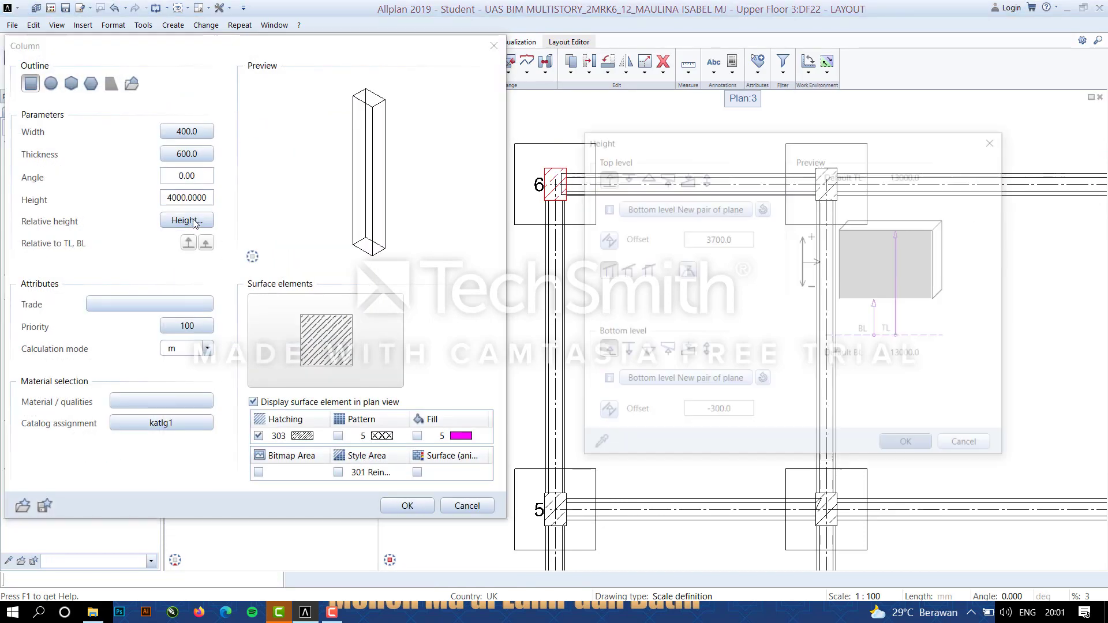
{"action": "left_click", "coordinate": [682, 207]}
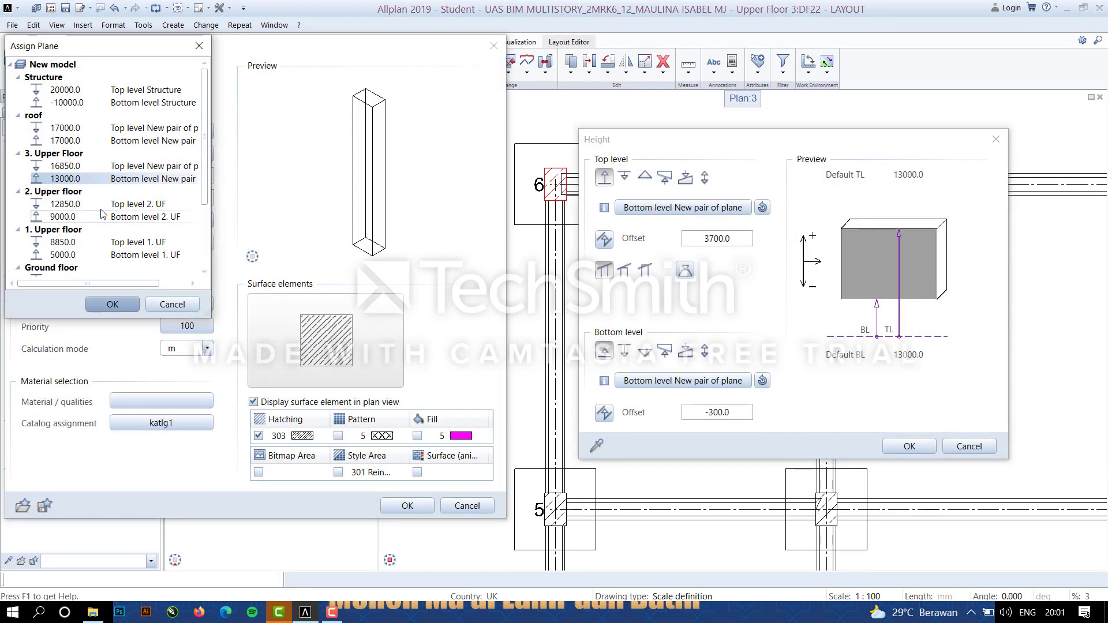
{"action": "left_click", "coordinate": [67, 217]}
{"action": "left_click", "coordinate": [112, 305]}
{"action": "left_click", "coordinate": [662, 385]}
{"action": "left_click", "coordinate": [70, 217]}
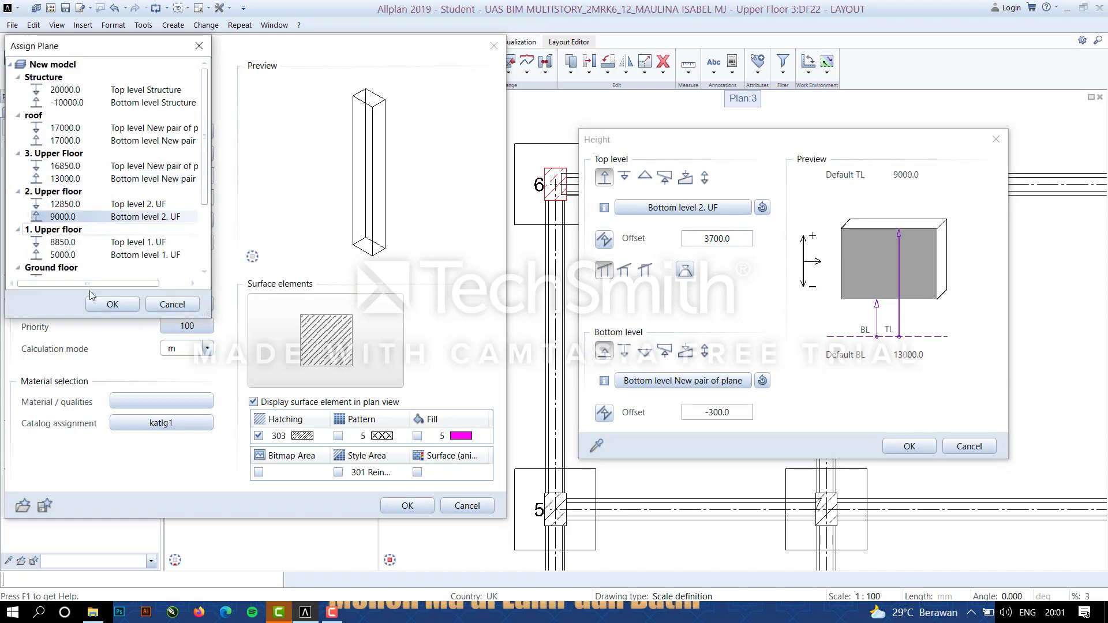
{"action": "left_click", "coordinate": [113, 304]}
{"action": "left_click", "coordinate": [907, 447]}
{"action": "left_click", "coordinate": [407, 506]}
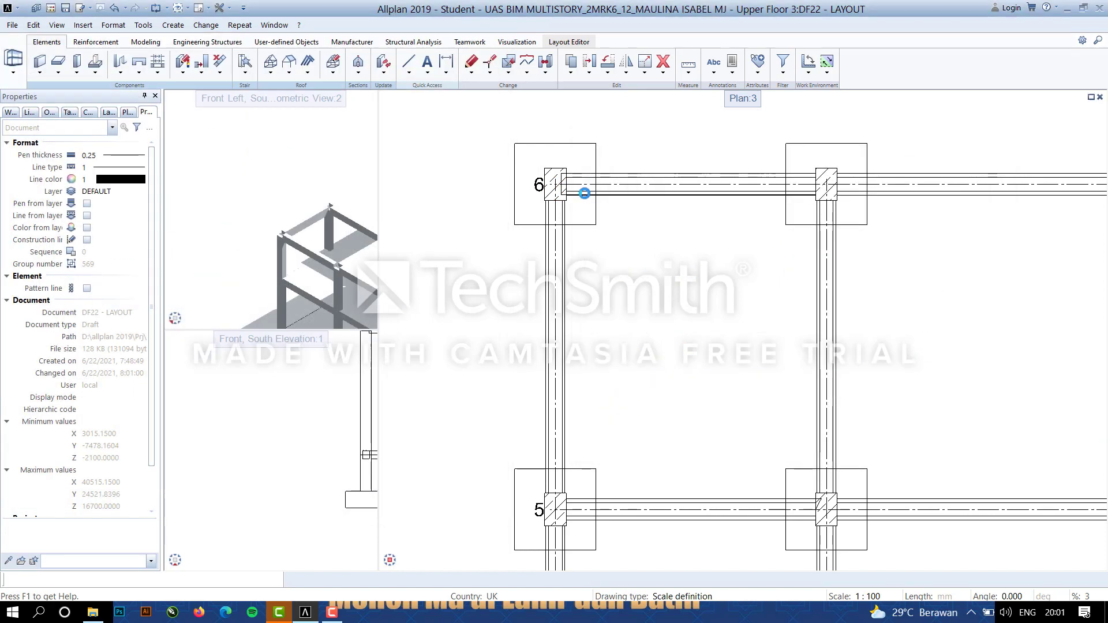
Copy the column at axes A and 6 to the second grid intersection along axis 6.
{"action": "scroll", "coordinate": [606, 211], "scroll_direction": "down", "scroll_amount": 1}
{"action": "left_click", "coordinate": [562, 193]}
{"action": "scroll", "coordinate": [687, 317], "scroll_direction": "down", "scroll_amount": 5}
{"action": "middle_click_drag", "start_coordinate": [831, 337], "coordinate": [691, 277]}
{"action": "scroll", "coordinate": [334, 214], "scroll_direction": "down", "scroll_amount": 5}
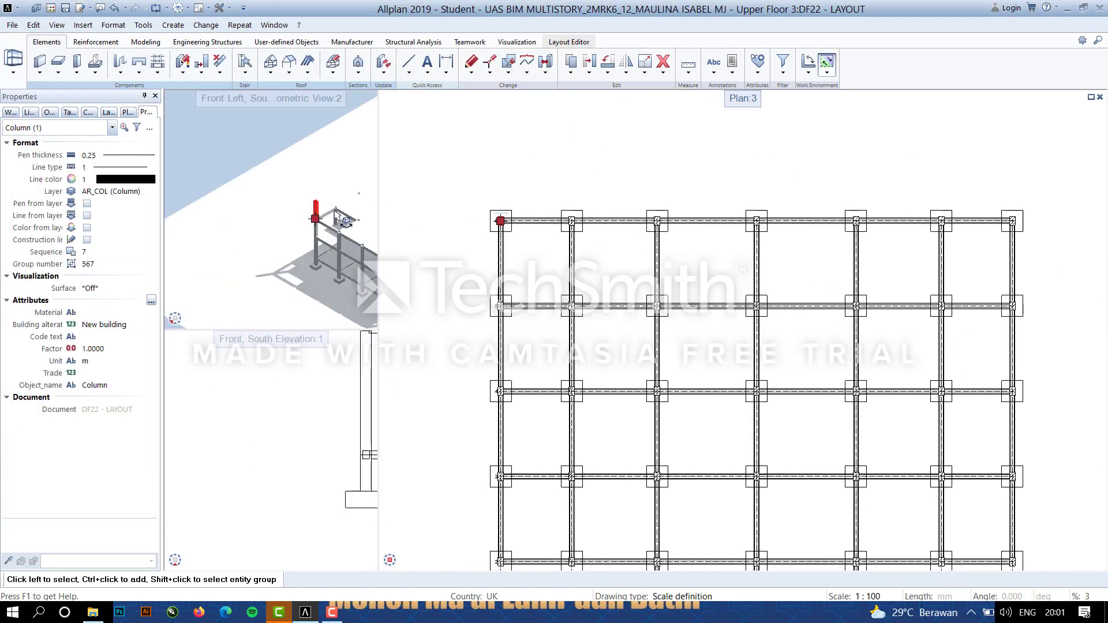
{"action": "middle_click_drag", "start_coordinate": [339, 219], "coordinate": [245, 232]}
{"action": "scroll", "coordinate": [502, 220], "scroll_direction": "up", "scroll_amount": 6}
{"action": "left_click", "coordinate": [573, 66]}
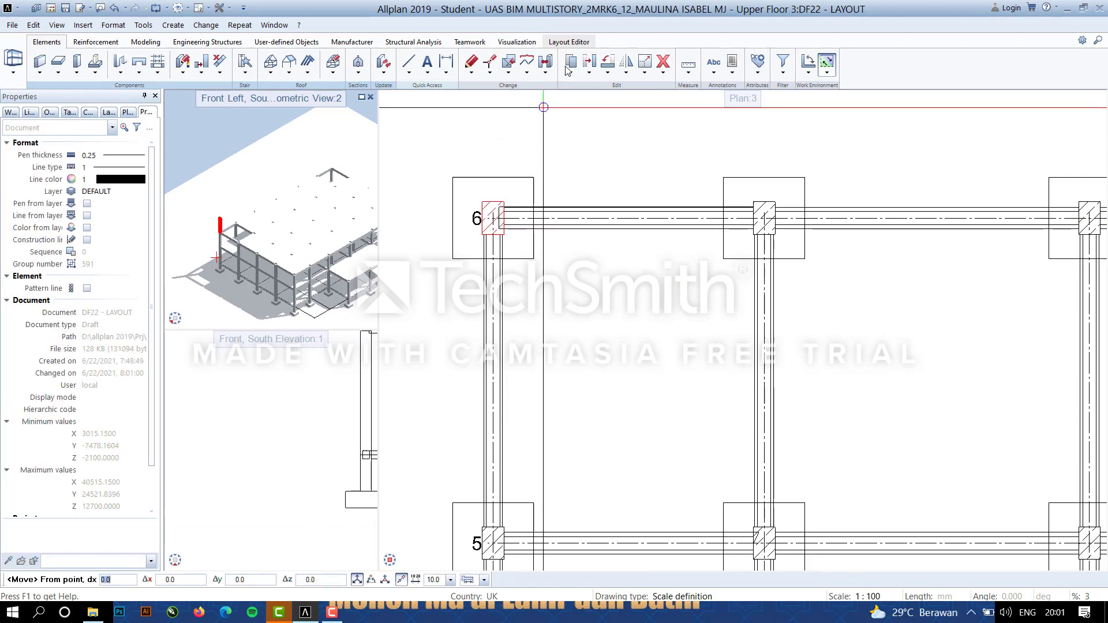
{"action": "scroll", "coordinate": [494, 220], "scroll_direction": "up", "scroll_amount": 5}
{"action": "left_click", "coordinate": [492, 213]}
{"action": "scroll", "coordinate": [752, 249], "scroll_direction": "down", "scroll_amount": 6}
{"action": "middle_click_drag", "start_coordinate": [752, 249], "coordinate": [442, 264]}
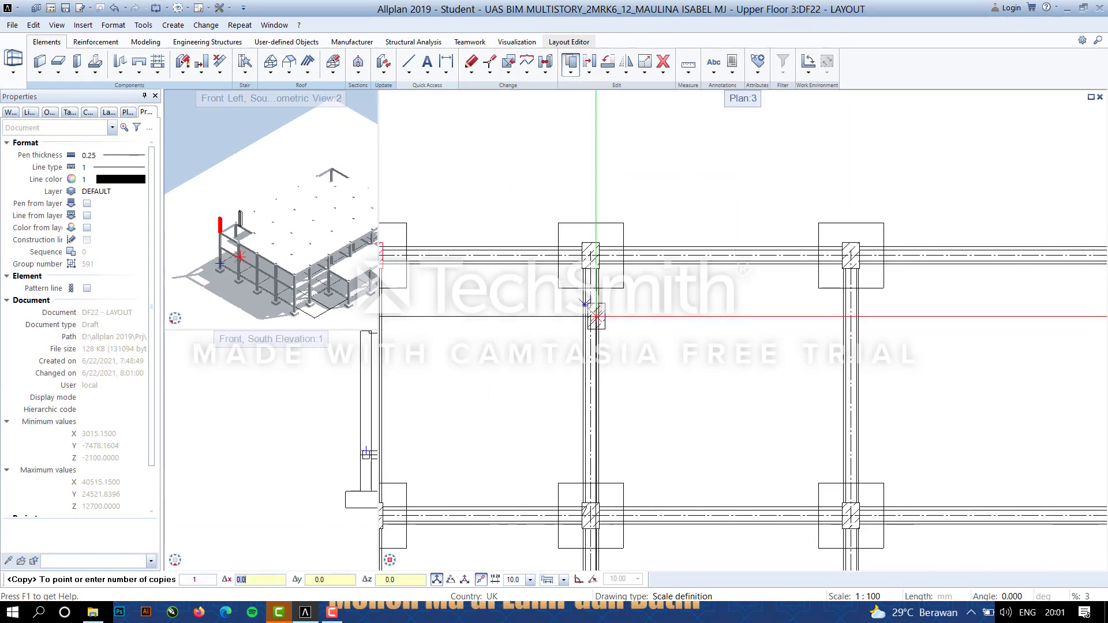
{"action": "scroll", "coordinate": [600, 249], "scroll_direction": "up", "scroll_amount": 6}
{"action": "left_click", "coordinate": [561, 269]}
Copy the second column on axis 6 to the third grid intersection along the same axis.
{"action": "left_click", "coordinate": [570, 62]}
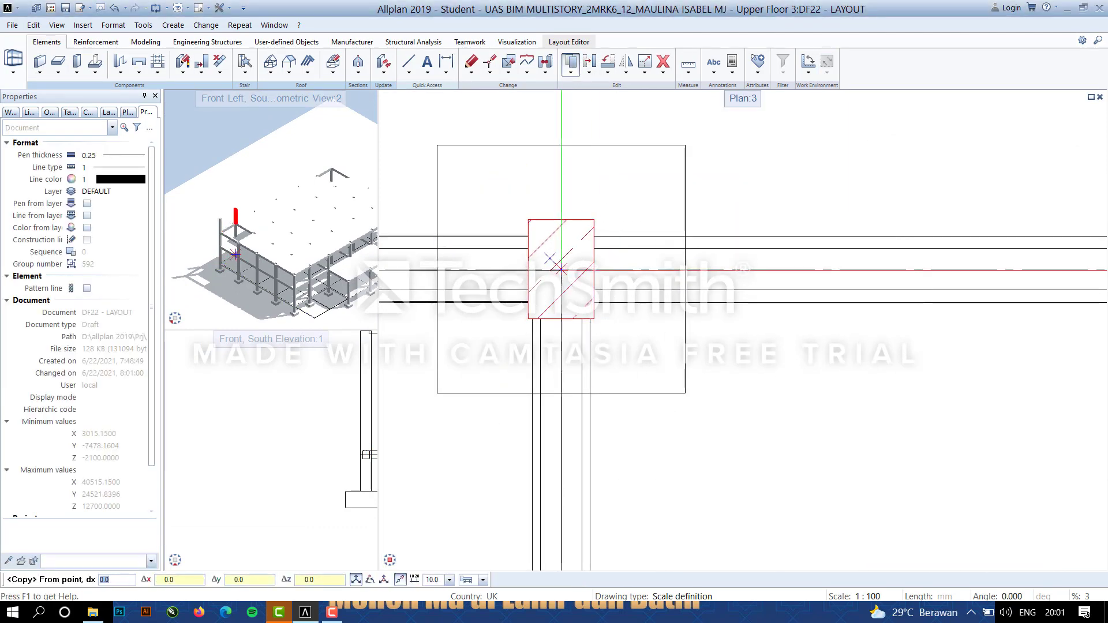
{"action": "left_click", "coordinate": [561, 269]}
{"action": "scroll", "coordinate": [663, 283], "scroll_direction": "down", "scroll_amount": 7}
{"action": "middle_click_drag", "start_coordinate": [808, 348], "coordinate": [576, 366]}
{"action": "scroll", "coordinate": [596, 300], "scroll_direction": "up", "scroll_amount": 4}
{"action": "scroll", "coordinate": [686, 307], "scroll_direction": "down", "scroll_amount": 6}
{"action": "scroll", "coordinate": [668, 299], "scroll_direction": "up", "scroll_amount": 6}
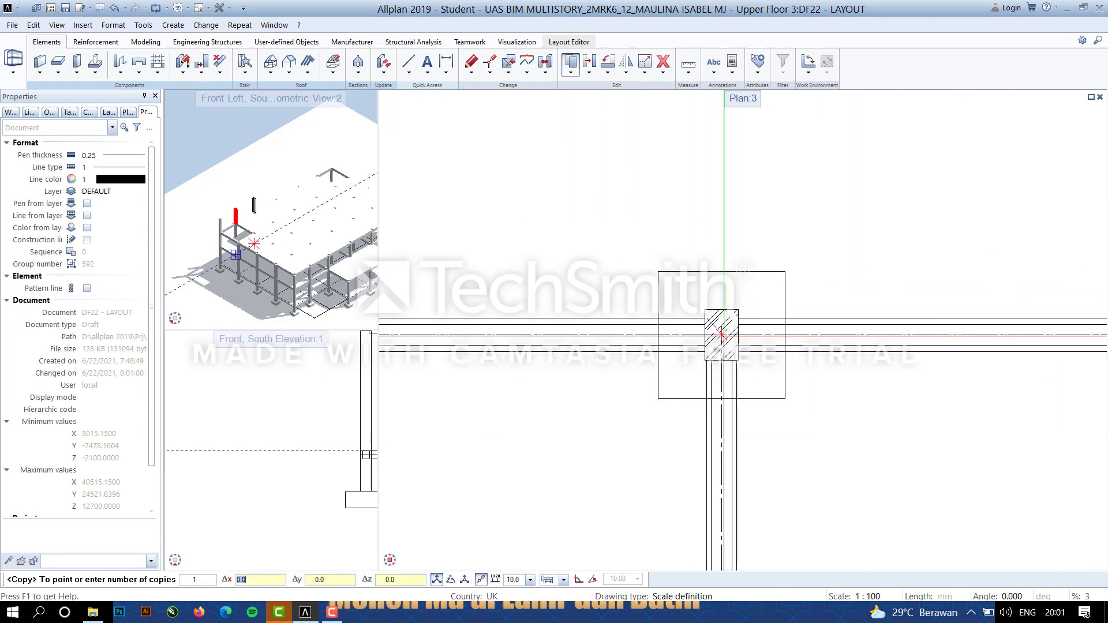
{"action": "left_click", "coordinate": [721, 335]}
Copy the third column on axis 6 to the fourth grid intersection, making 2 equally spaced copies along the axis.
{"action": "left_click", "coordinate": [571, 63]}
{"action": "left_click", "coordinate": [721, 335]}
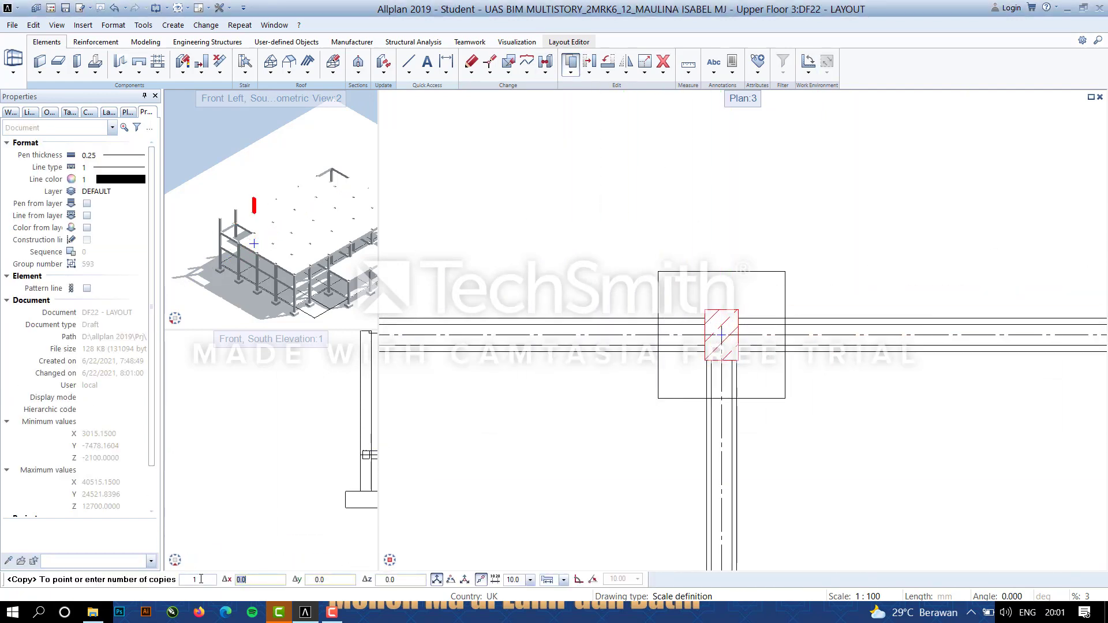
{"action": "type", "text": "2"}
{"action": "scroll", "coordinate": [687, 346], "scroll_direction": "down", "scroll_amount": 4}
{"action": "scroll", "coordinate": [688, 367], "scroll_direction": "up", "scroll_amount": 4}
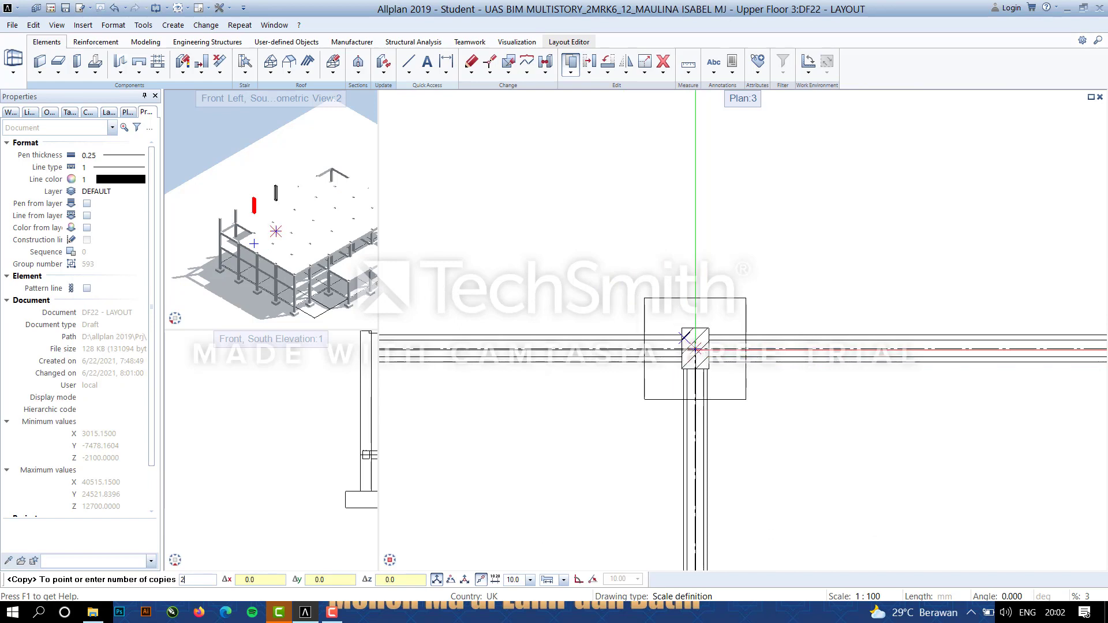
{"action": "left_click", "coordinate": [696, 348]}
Copy and mirror the first two columns on axis 6 about the building's middle vertical grid axis.
{"action": "scroll", "coordinate": [767, 415], "scroll_direction": "down", "scroll_amount": 4}
{"action": "middle_click_drag", "start_coordinate": [812, 438], "coordinate": [807, 384]}
{"action": "scroll", "coordinate": [561, 343], "scroll_direction": "up", "scroll_amount": 4}
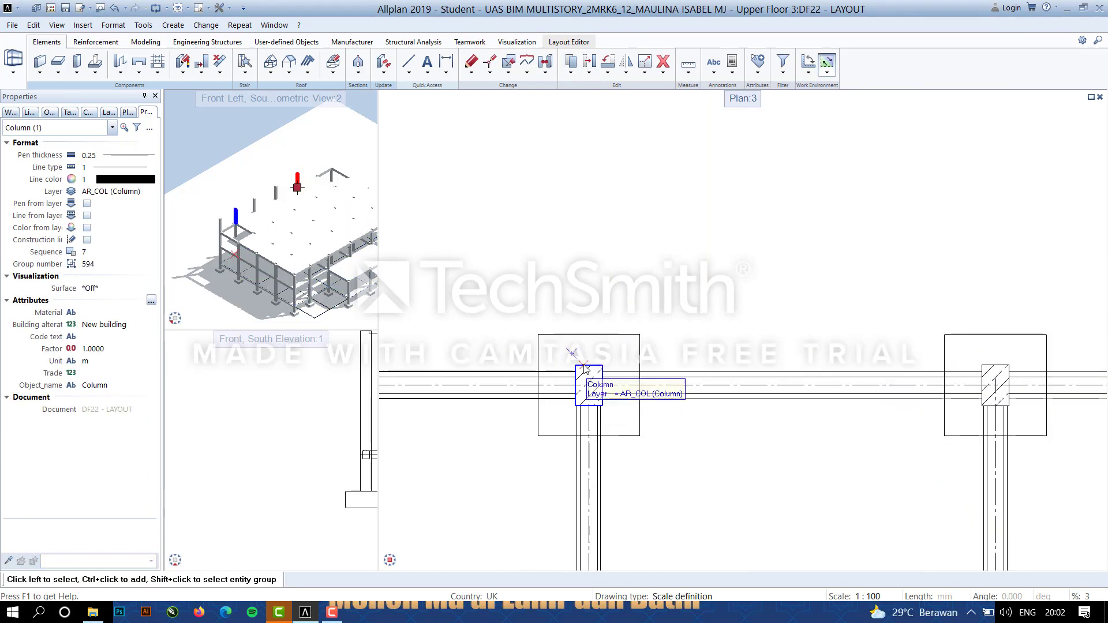
{"action": "left_click", "coordinate": [584, 372]}
{"action": "scroll", "coordinate": [428, 377], "scroll_direction": "down", "scroll_amount": 3}
{"action": "scroll", "coordinate": [425, 407], "scroll_direction": "up", "scroll_amount": 3}
{"action": "scroll", "coordinate": [507, 398], "scroll_direction": "down", "scroll_amount": 3}
{"action": "middle_click_drag", "start_coordinate": [420, 357], "coordinate": [565, 325]}
{"action": "left_click", "coordinate": [567, 326], "text": "ctrl"}
{"action": "scroll", "coordinate": [567, 326], "scroll_direction": "up", "scroll_amount": 4}
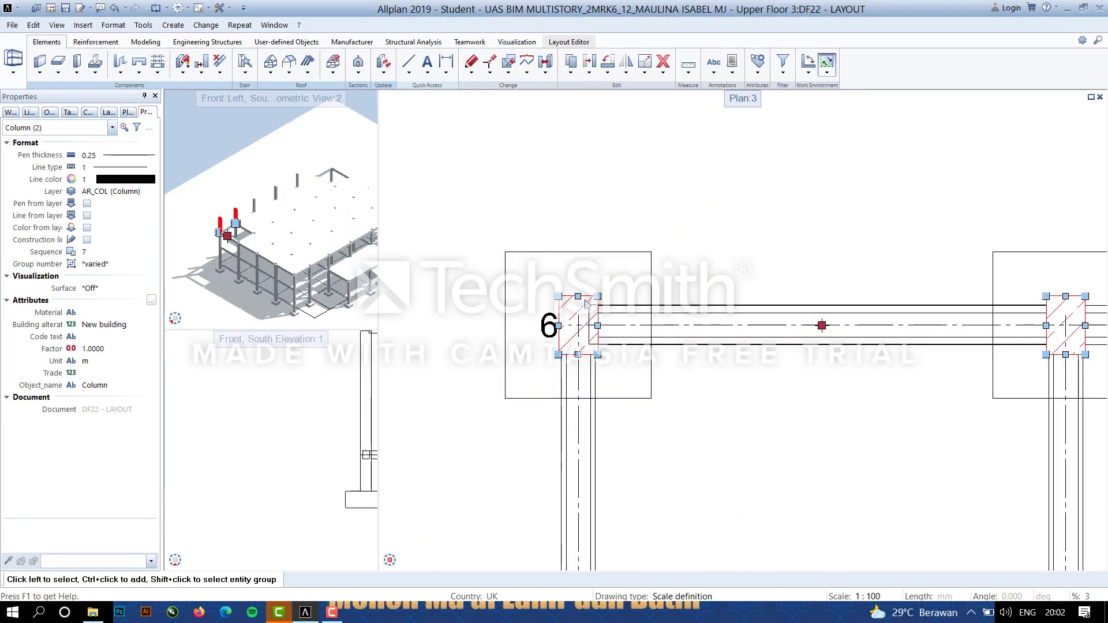
{"action": "scroll", "coordinate": [800, 176], "scroll_direction": "down", "scroll_amount": 3}
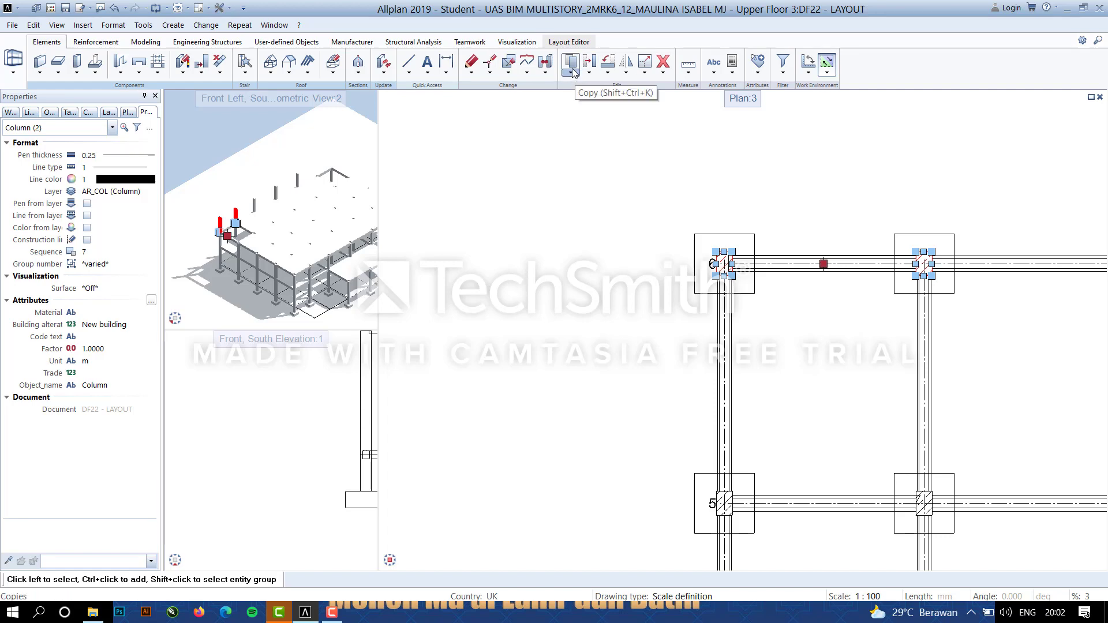
{"action": "left_click", "coordinate": [627, 75]}
{"action": "left_click", "coordinate": [646, 114]}
{"action": "scroll", "coordinate": [997, 394], "scroll_direction": "down", "scroll_amount": 5}
{"action": "middle_click_drag", "start_coordinate": [997, 394], "coordinate": [577, 367]}
{"action": "scroll", "coordinate": [750, 318], "scroll_direction": "up", "scroll_amount": 6}
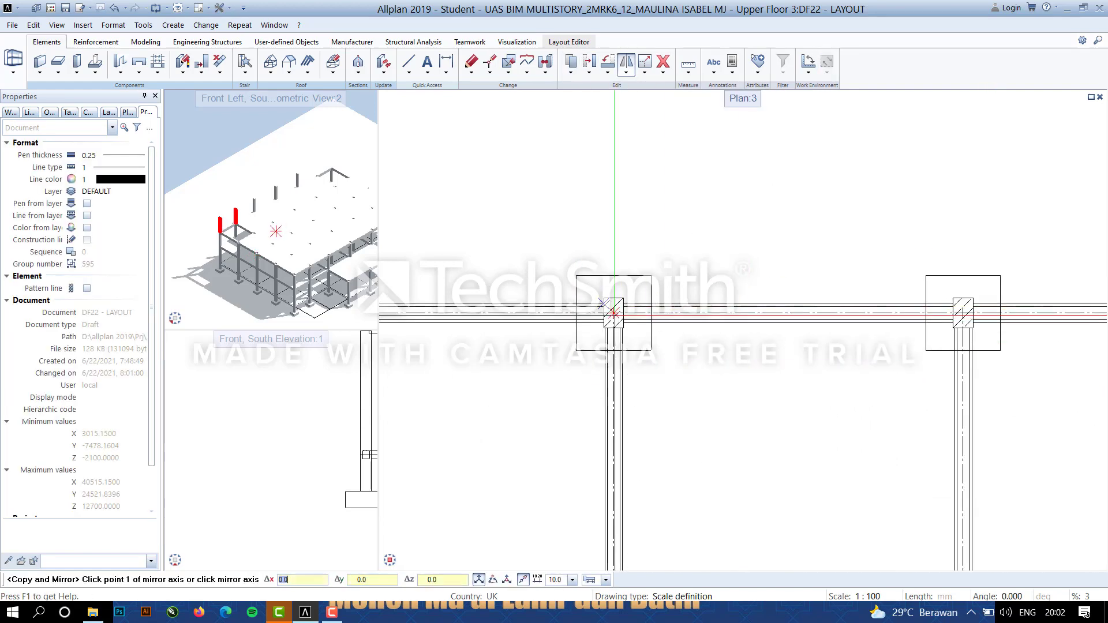
{"action": "left_click", "coordinate": [613, 308]}
{"action": "scroll", "coordinate": [617, 176], "scroll_direction": "down", "scroll_amount": 6}
{"action": "left_click", "coordinate": [616, 171]}
Select all seven new columns on axis 6 and copy them 4 times, spaced from axis 6 to axis 5.
{"action": "scroll", "coordinate": [733, 236], "scroll_direction": "down", "scroll_amount": 3}
{"action": "middle_click_drag", "start_coordinate": [733, 236], "coordinate": [858, 248]}
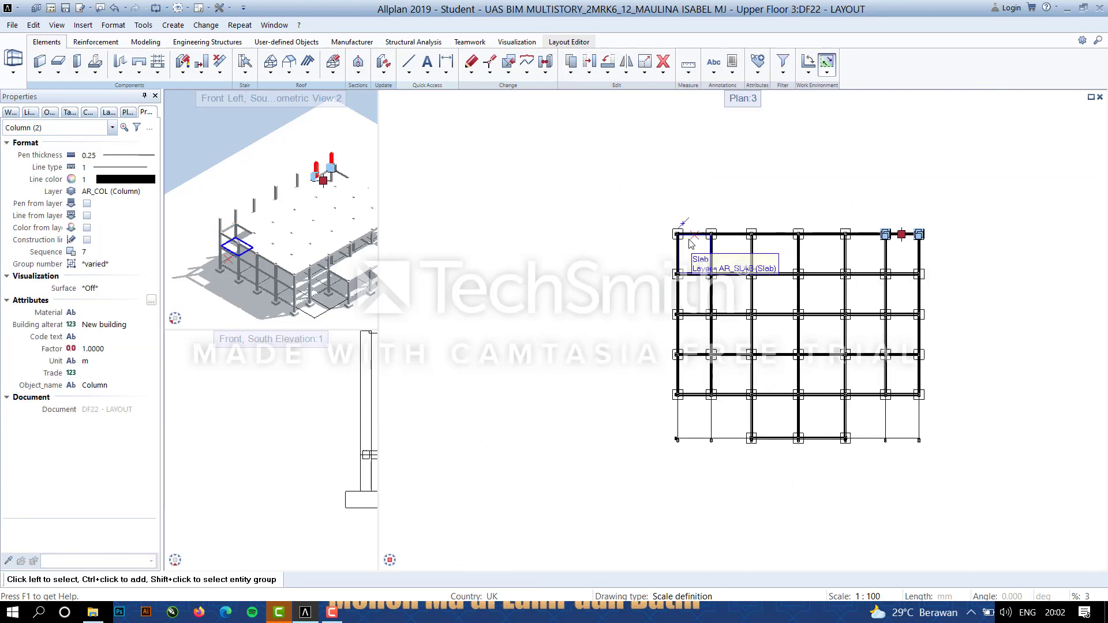
{"action": "scroll", "coordinate": [689, 240], "scroll_direction": "up", "scroll_amount": 8}
{"action": "left_click", "coordinate": [623, 208], "text": "ctrl"}
{"action": "left_click", "coordinate": [823, 207], "text": "ctrl"}
{"action": "left_click", "coordinate": [1062, 208], "text": "ctrl"}
{"action": "scroll", "coordinate": [630, 314], "scroll_direction": "down", "scroll_amount": 3}
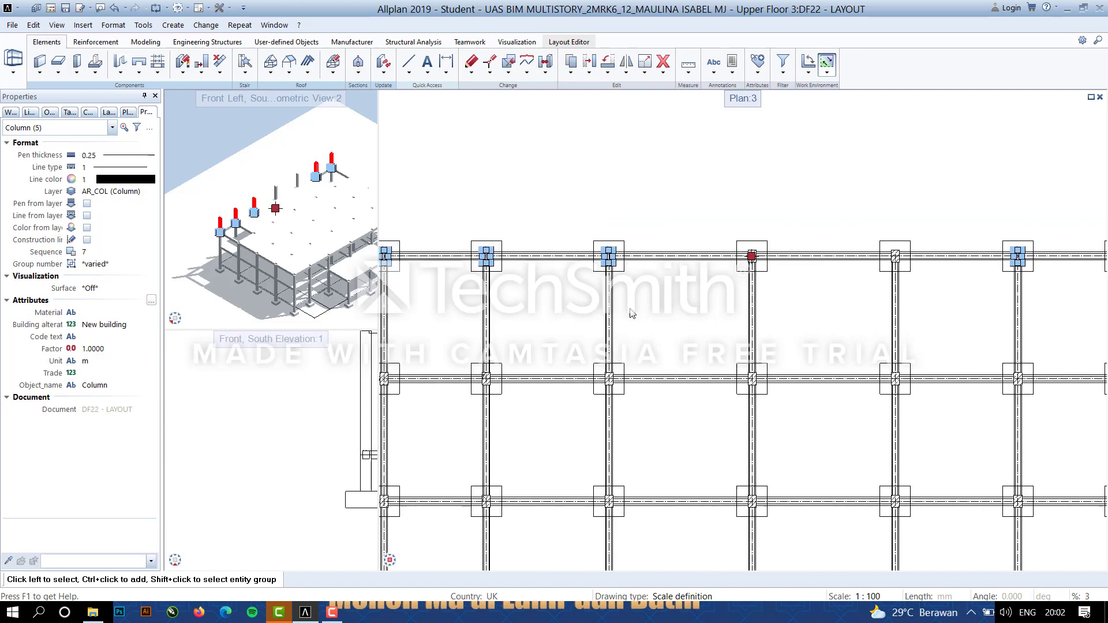
{"action": "scroll", "coordinate": [780, 265], "scroll_direction": "up", "scroll_amount": 5}
{"action": "left_click", "coordinate": [773, 254], "text": "ctrl"}
{"action": "scroll", "coordinate": [1010, 339], "scroll_direction": "down", "scroll_amount": 3}
{"action": "scroll", "coordinate": [937, 321], "scroll_direction": "up", "scroll_amount": 2}
{"action": "scroll", "coordinate": [853, 302], "scroll_direction": "down", "scroll_amount": 2}
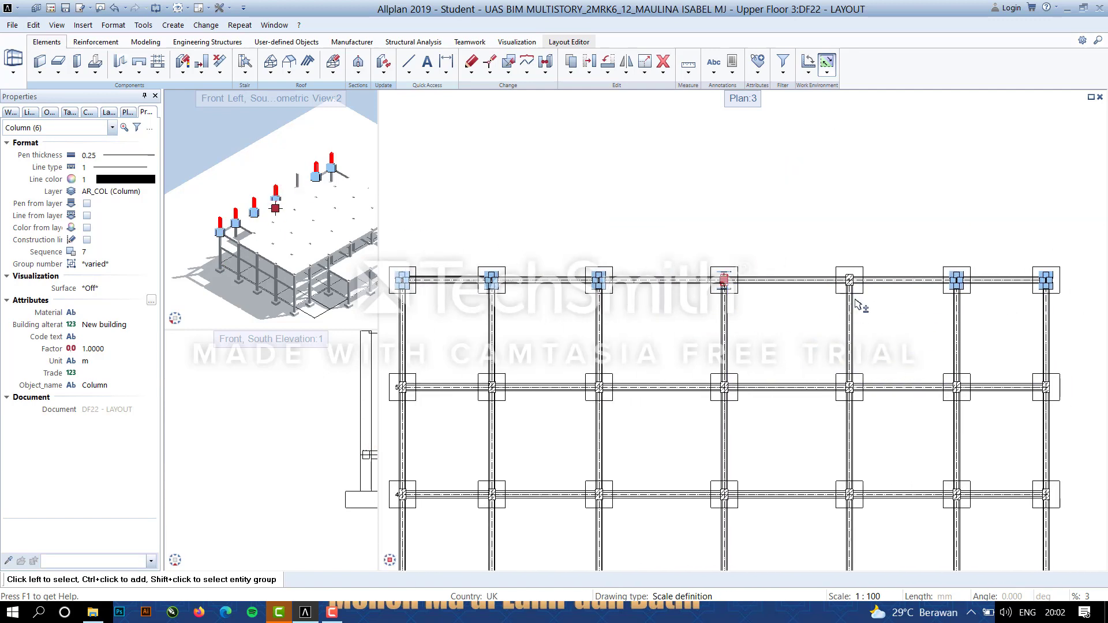
{"action": "scroll", "coordinate": [845, 293], "scroll_direction": "up", "scroll_amount": 6}
{"action": "left_click", "coordinate": [841, 285], "text": "ctrl"}
{"action": "scroll", "coordinate": [950, 349], "scroll_direction": "down", "scroll_amount": 5}
{"action": "middle_click_drag", "start_coordinate": [980, 378], "coordinate": [817, 369]}
{"action": "left_click", "coordinate": [570, 62]}
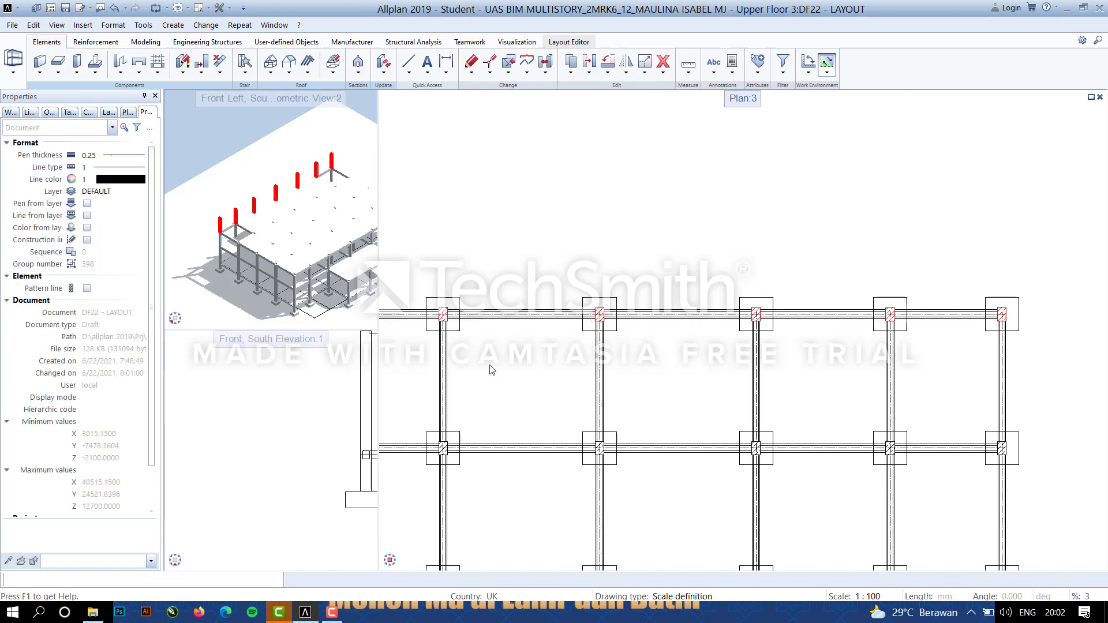
{"action": "scroll", "coordinate": [488, 371], "scroll_direction": "down", "scroll_amount": 4}
{"action": "middle_click_drag", "start_coordinate": [465, 385], "coordinate": [712, 308]}
{"action": "scroll", "coordinate": [630, 274], "scroll_direction": "up", "scroll_amount": 5}
{"action": "scroll", "coordinate": [721, 259], "scroll_direction": "up", "scroll_amount": 5}
{"action": "left_click", "coordinate": [707, 309]}
{"action": "scroll", "coordinate": [744, 254], "scroll_direction": "down", "scroll_amount": 6}
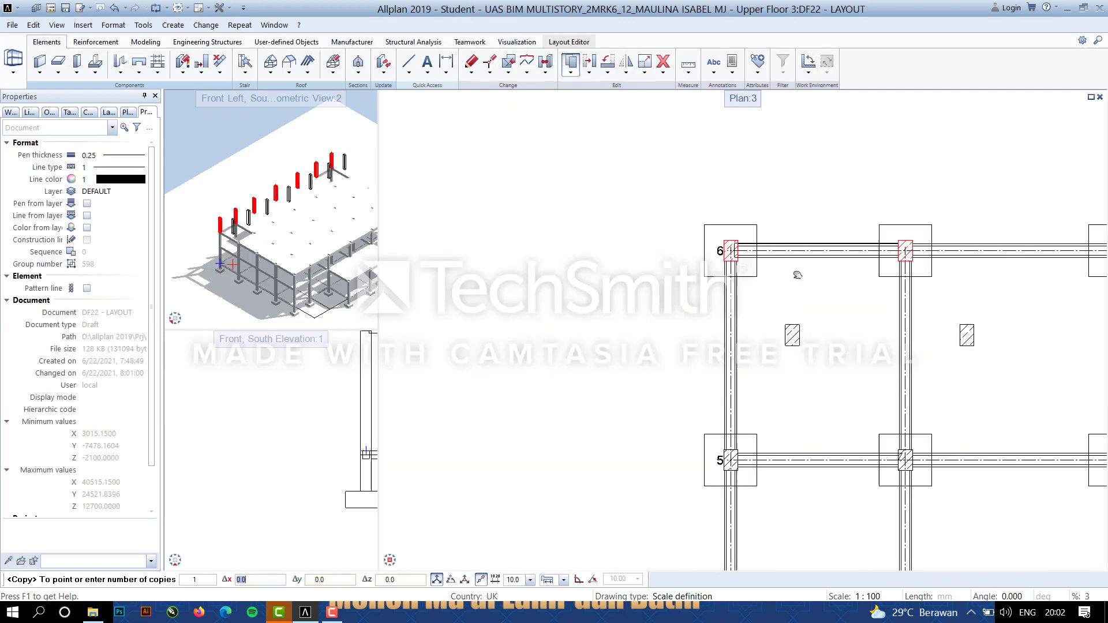
{"action": "scroll", "coordinate": [750, 352], "scroll_direction": "up", "scroll_amount": 6}
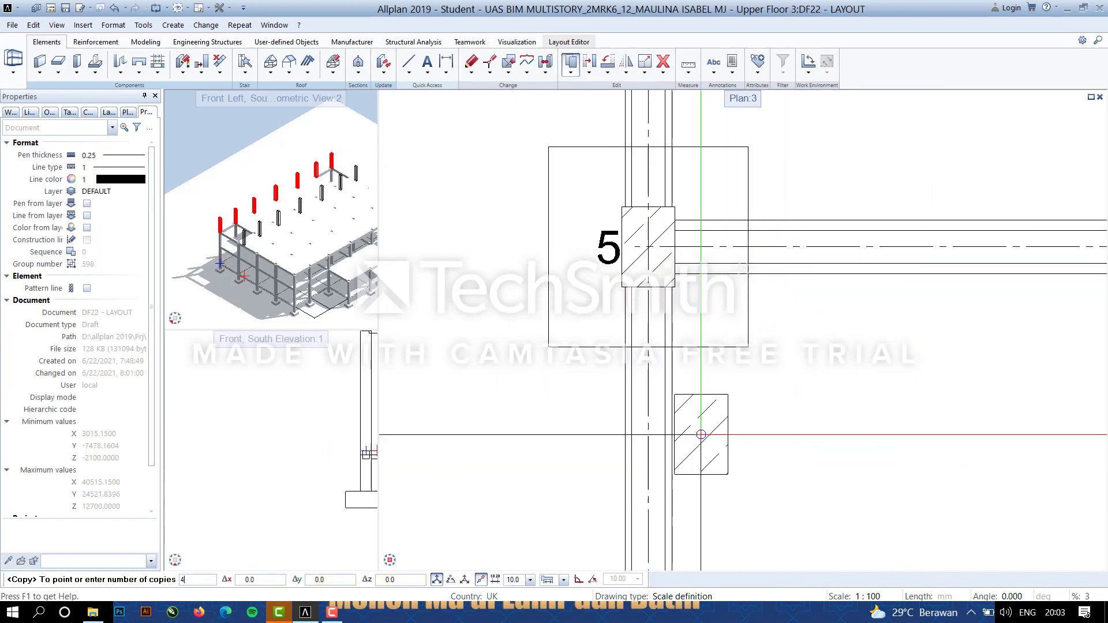
{"action": "scroll", "coordinate": [736, 361], "scroll_direction": "down", "scroll_amount": 2}
{"action": "left_click", "coordinate": [679, 288]}
{"action": "scroll", "coordinate": [749, 299], "scroll_direction": "down", "scroll_amount": 5}
{"action": "middle_click_drag", "start_coordinate": [772, 323], "coordinate": [725, 349]}
{"action": "scroll", "coordinate": [681, 177], "scroll_direction": "up", "scroll_amount": 5}
{"action": "key", "text": "Escape"}
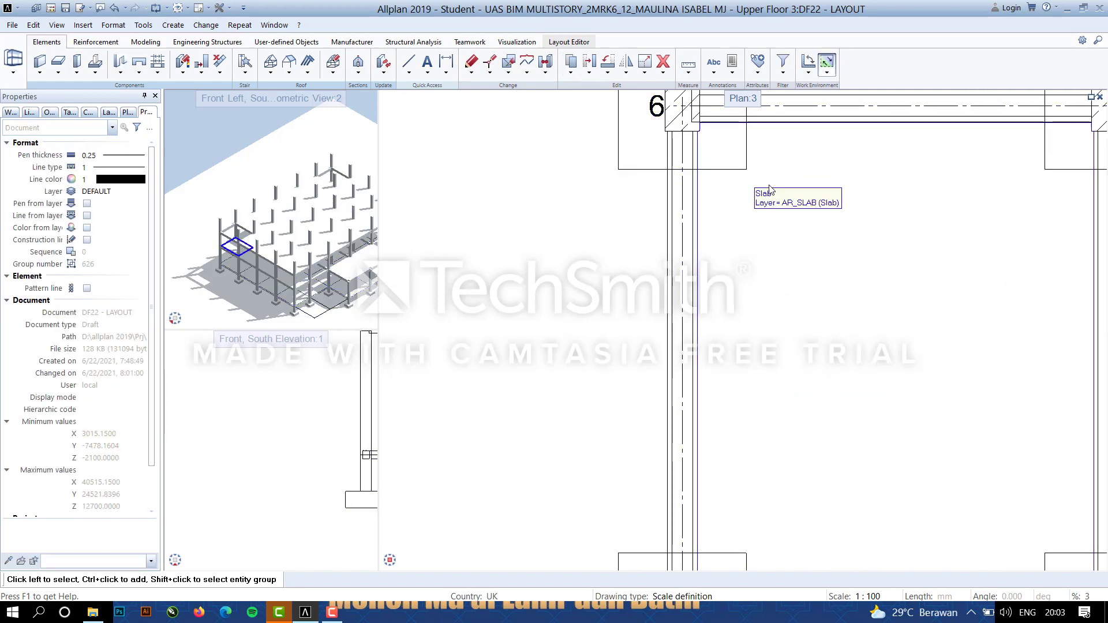
Review the properties of the downstand beam in the first bay of axis 6 and close them without changes.
{"action": "scroll", "coordinate": [770, 186], "scroll_direction": "up", "scroll_amount": 1}
{"action": "middle_click_drag", "start_coordinate": [769, 185], "coordinate": [750, 314]}
{"action": "double_click", "coordinate": [777, 227]}
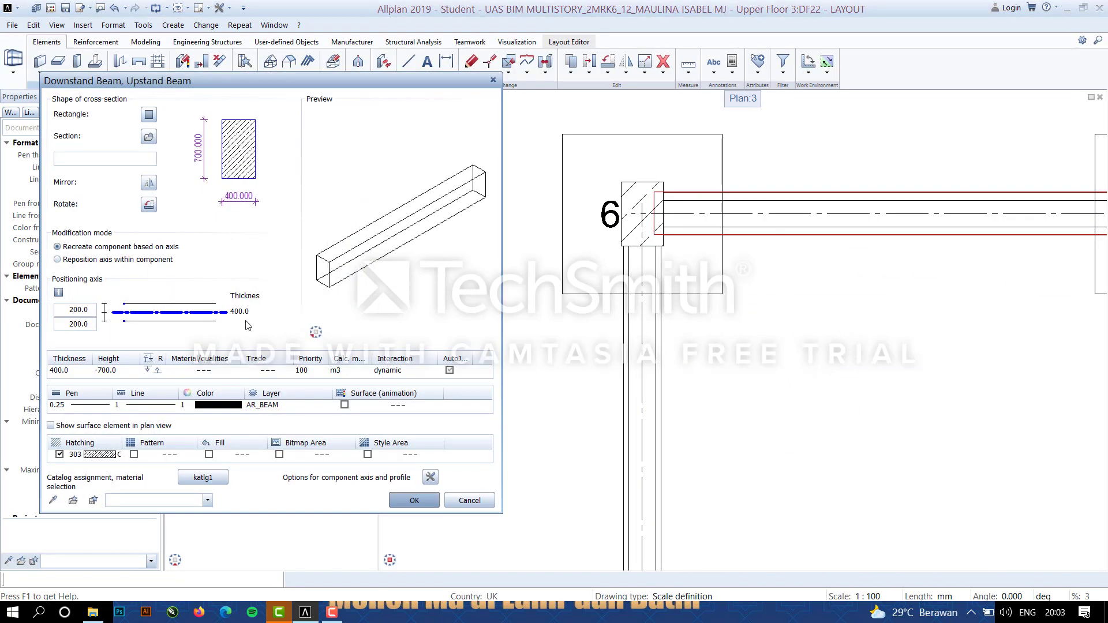
{"action": "left_click", "coordinate": [396, 502]}
Move the first-bay downstand beam on axis 6 so its start meets the inner face of the column at axis A.
{"action": "left_click", "coordinate": [663, 215]}
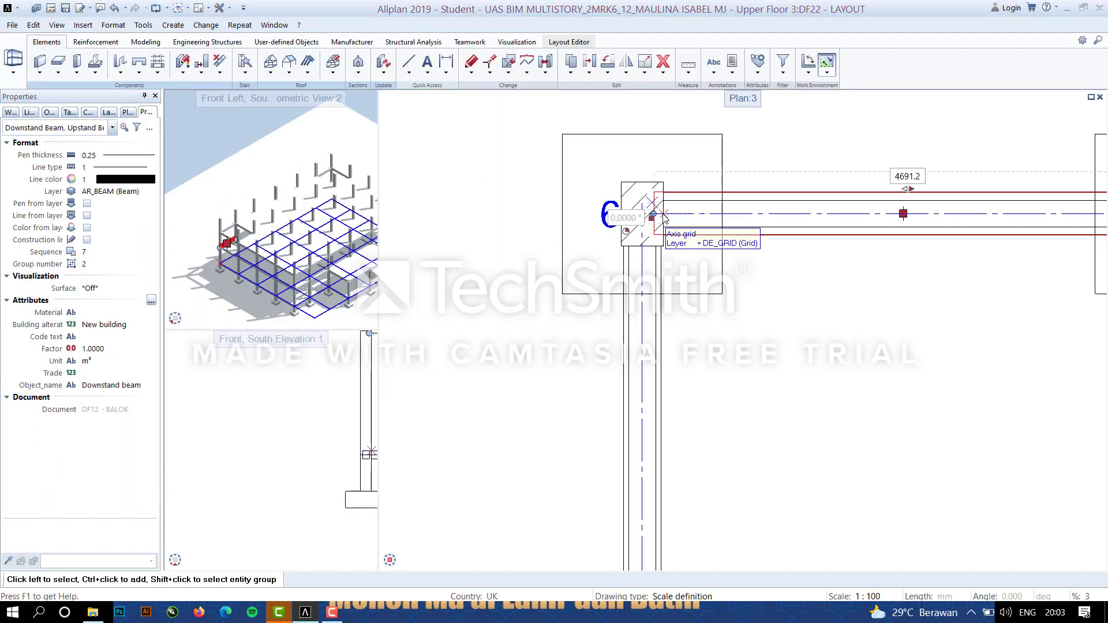
{"action": "scroll", "coordinate": [664, 217], "scroll_direction": "up", "scroll_amount": 4}
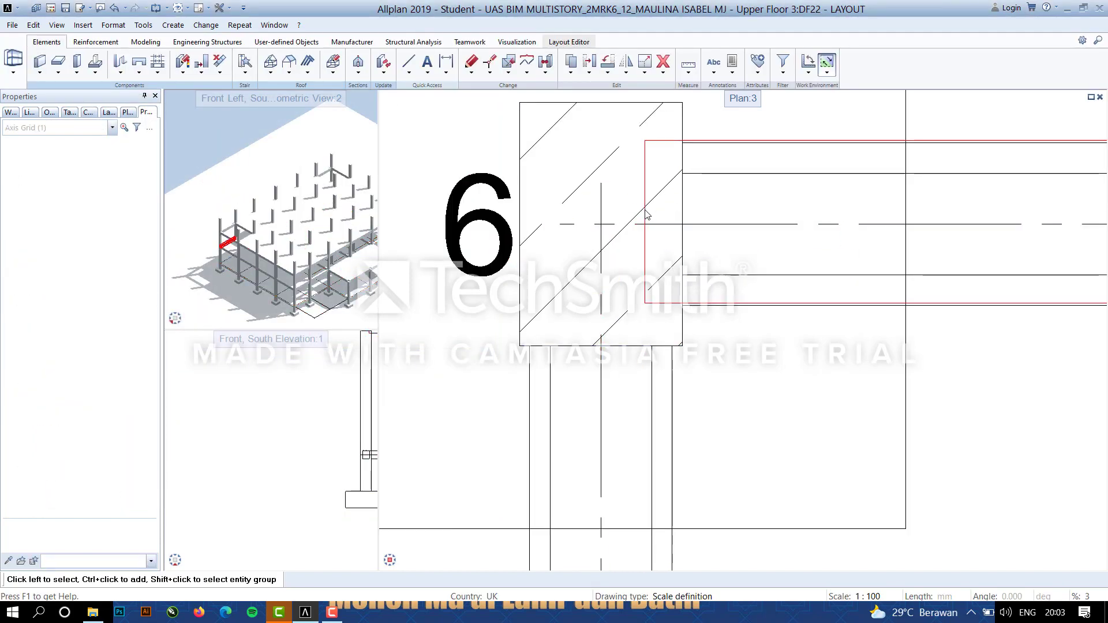
{"action": "left_click", "coordinate": [682, 224]}
{"action": "scroll", "coordinate": [895, 283], "scroll_direction": "down", "scroll_amount": 4}
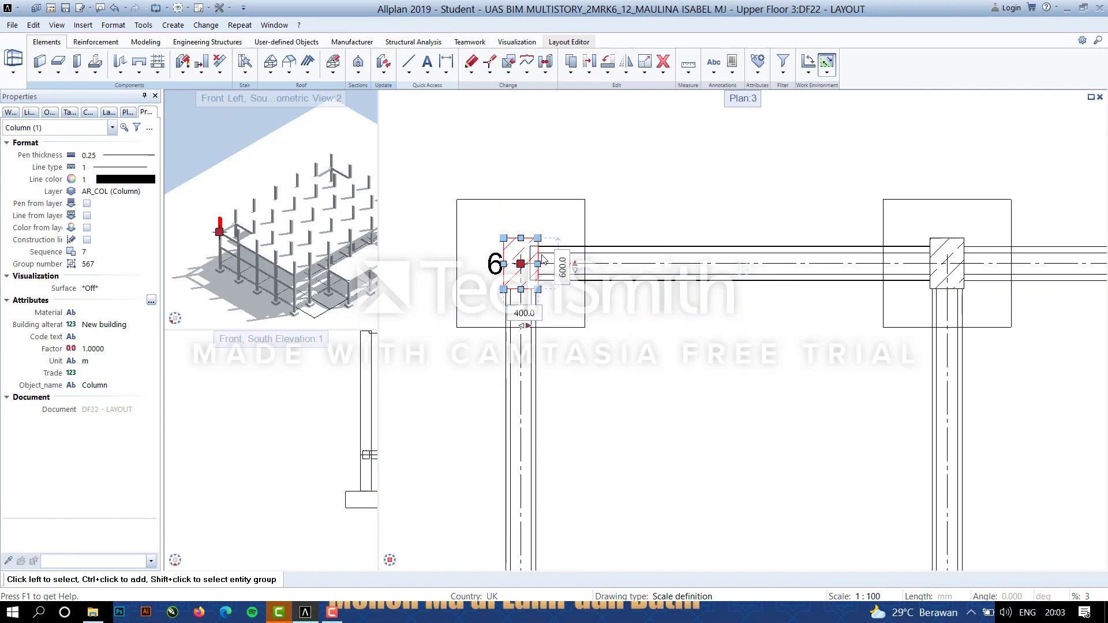
{"action": "scroll", "coordinate": [536, 256], "scroll_direction": "up", "scroll_amount": 7}
{"action": "left_click", "coordinate": [513, 232]}
{"action": "left_click", "coordinate": [588, 63]}
{"action": "scroll", "coordinate": [513, 296], "scroll_direction": "up", "scroll_amount": 5}
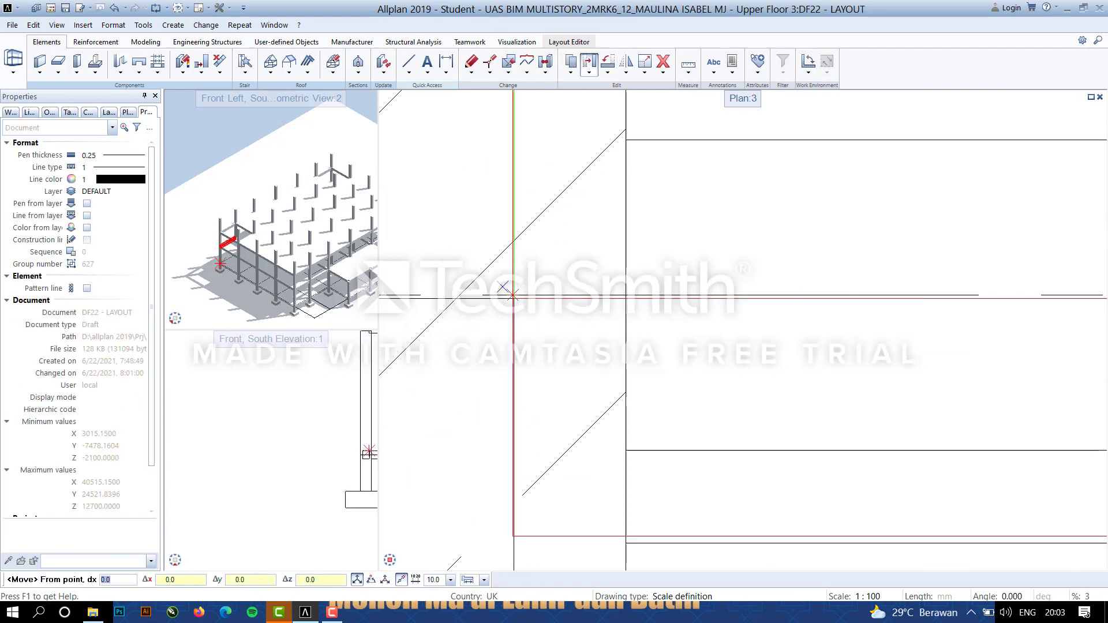
{"action": "left_click", "coordinate": [513, 297]}
{"action": "left_click", "coordinate": [626, 296]}
{"action": "scroll", "coordinate": [667, 300], "scroll_direction": "down", "scroll_amount": 2}
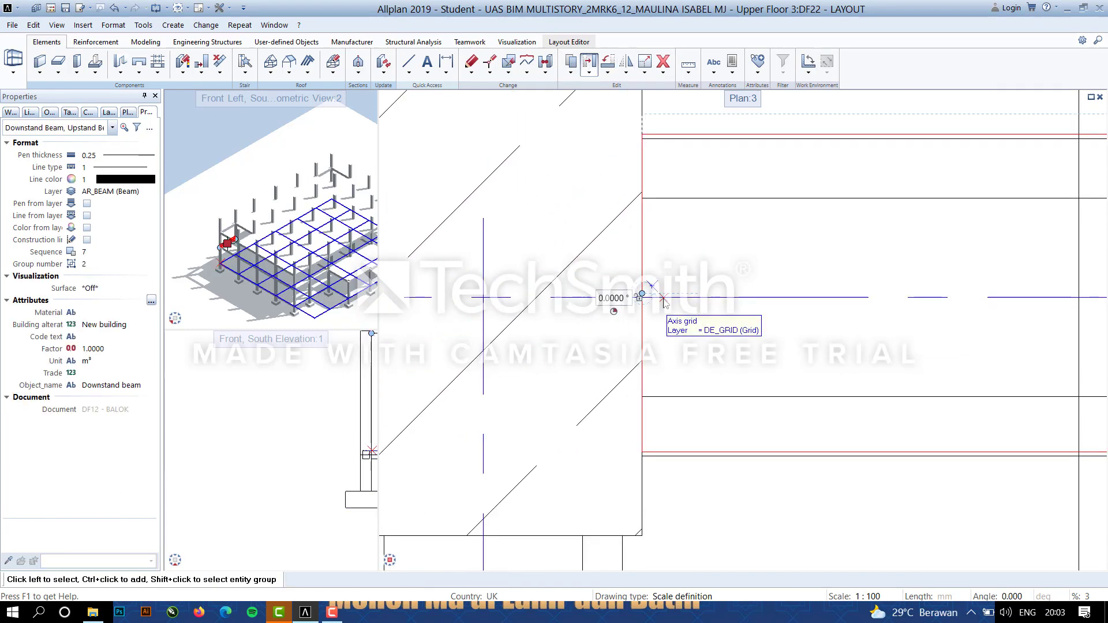
Shift the first-bay downstand beam slightly crosswise to line up with the beam edges along axis 6.
{"action": "left_click", "coordinate": [592, 66]}
{"action": "scroll", "coordinate": [635, 452], "scroll_direction": "up", "scroll_amount": 7}
{"action": "left_click", "coordinate": [668, 449]}
{"action": "left_click", "coordinate": [668, 470]}
{"action": "scroll", "coordinate": [789, 355], "scroll_direction": "down", "scroll_amount": 13}
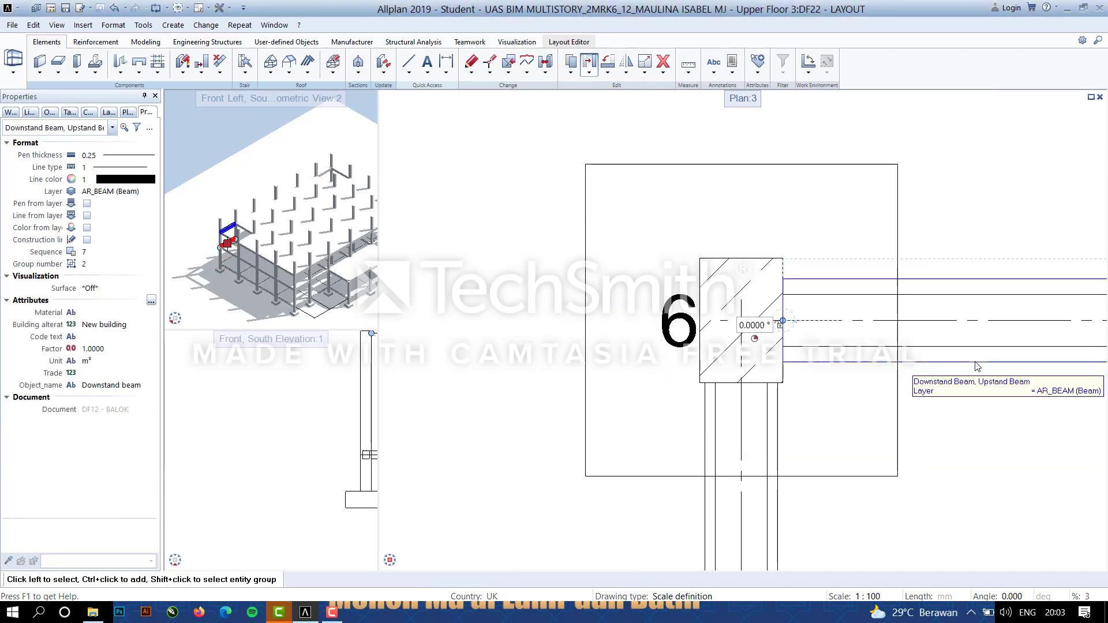
Pull the far end of the first-bay beam on axis 6 back to the near face of the second column.
{"action": "scroll", "coordinate": [975, 365], "scroll_direction": "down", "scroll_amount": 2}
{"action": "middle_click_drag", "start_coordinate": [1091, 424], "coordinate": [467, 444]}
{"action": "scroll", "coordinate": [844, 375], "scroll_direction": "up", "scroll_amount": 5}
{"action": "left_click", "coordinate": [835, 366]}
{"action": "left_click", "coordinate": [799, 367]}
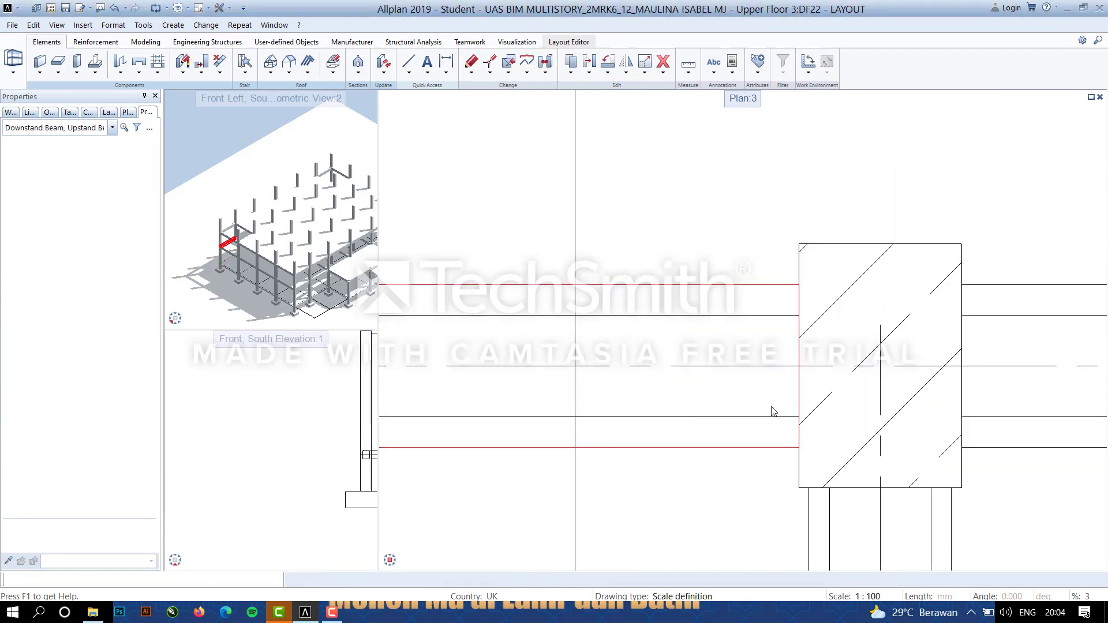
{"action": "key", "text": "Escape"}
Start a downstand beam with its top tied to the 3. Upper Floor bottom level (13000) and its bottom to Top level 2. UF.
{"action": "scroll", "coordinate": [875, 299], "scroll_direction": "down", "scroll_amount": 8}
{"action": "scroll", "coordinate": [757, 278], "scroll_direction": "up", "scroll_amount": 3}
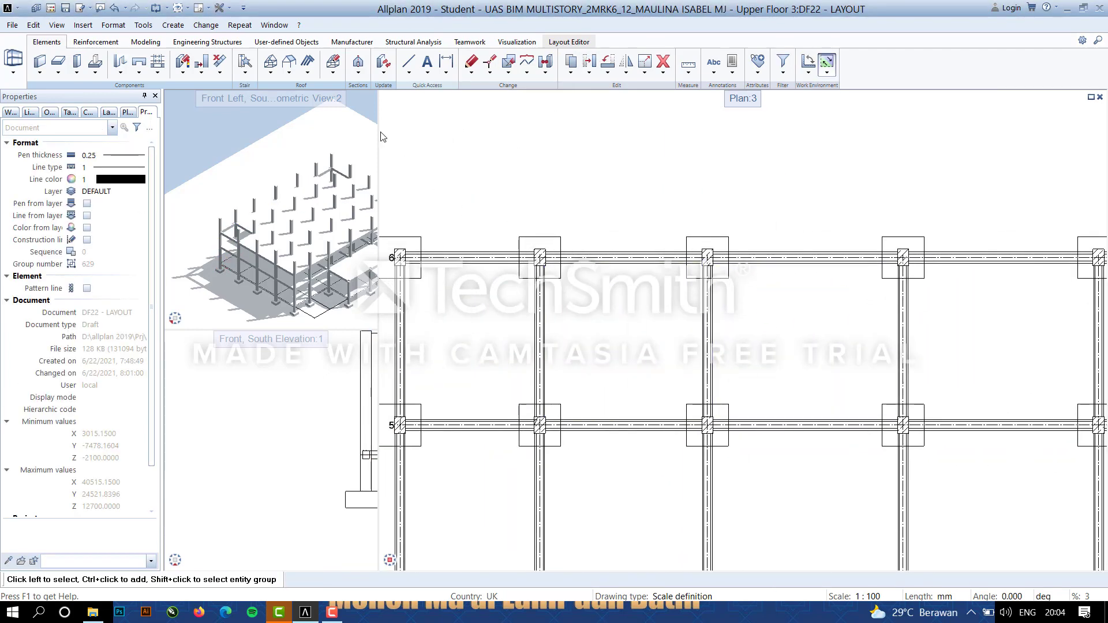
{"action": "left_click", "coordinate": [59, 62]}
{"action": "left_click", "coordinate": [115, 108]}
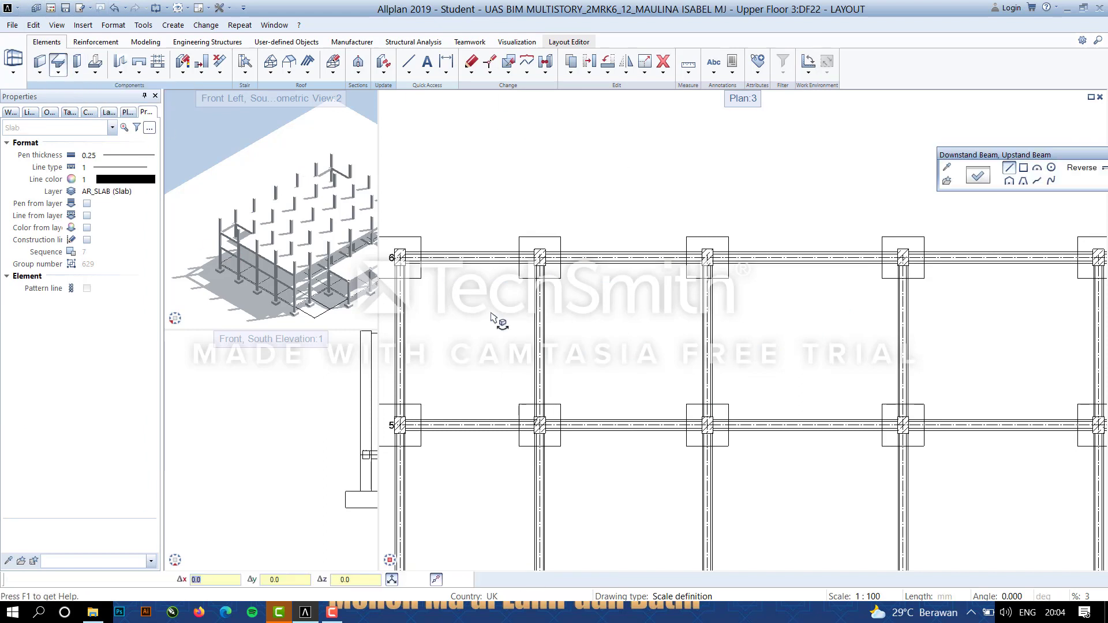
{"action": "scroll", "coordinate": [520, 277], "scroll_direction": "up", "scroll_amount": 5}
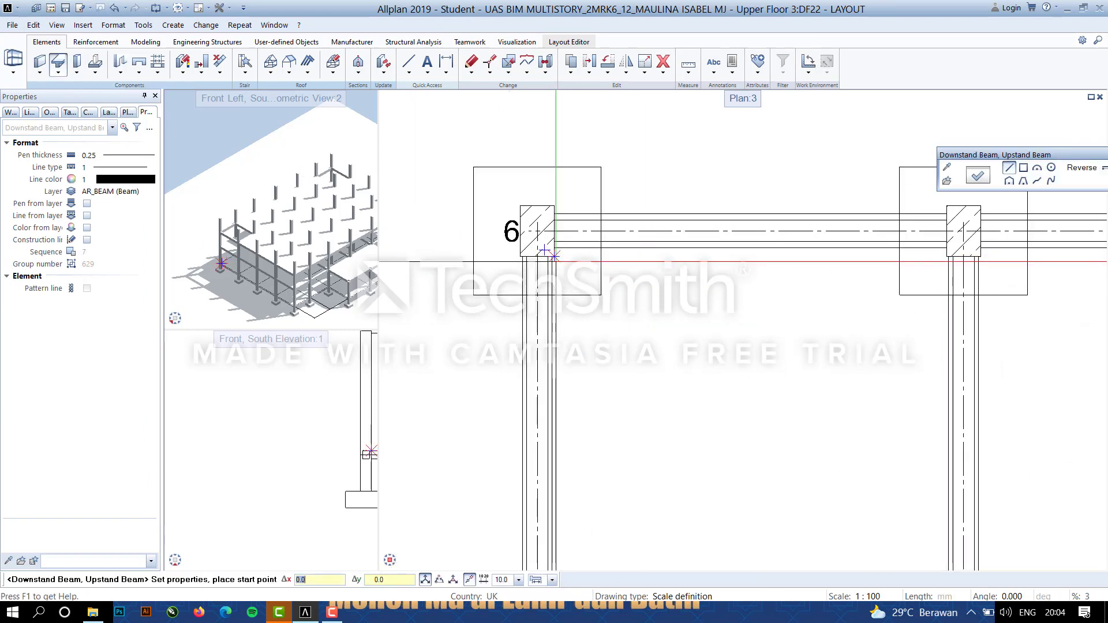
{"action": "scroll", "coordinate": [553, 257], "scroll_direction": "up", "scroll_amount": 3}
{"action": "scroll", "coordinate": [541, 225], "scroll_direction": "down", "scroll_amount": 3}
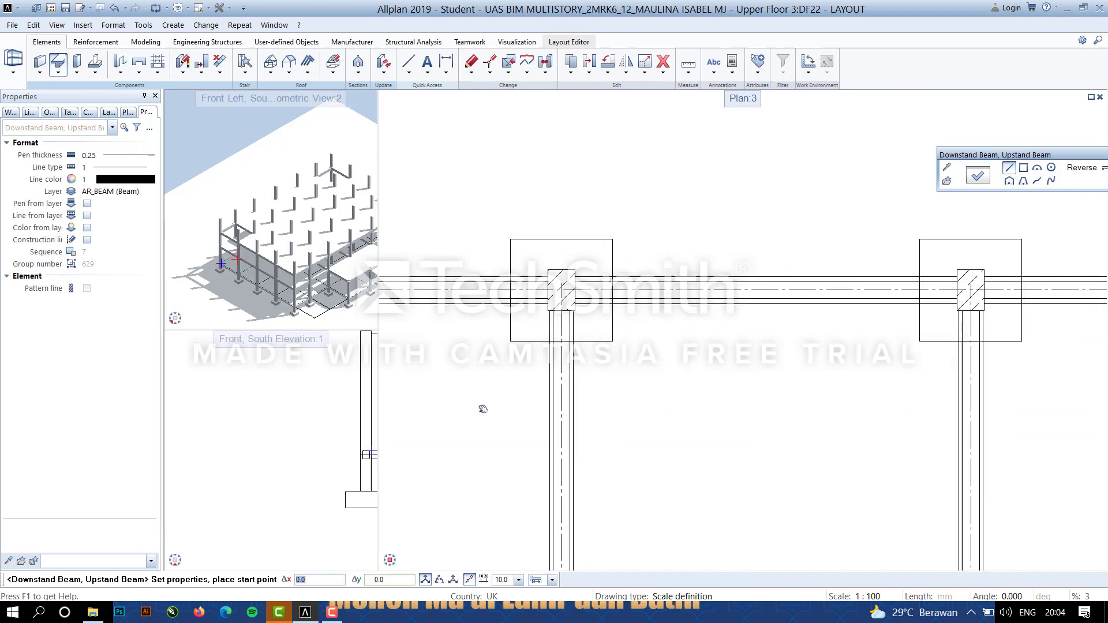
{"action": "scroll", "coordinate": [541, 225], "scroll_direction": "up", "scroll_amount": 2}
{"action": "left_click", "coordinate": [977, 175]}
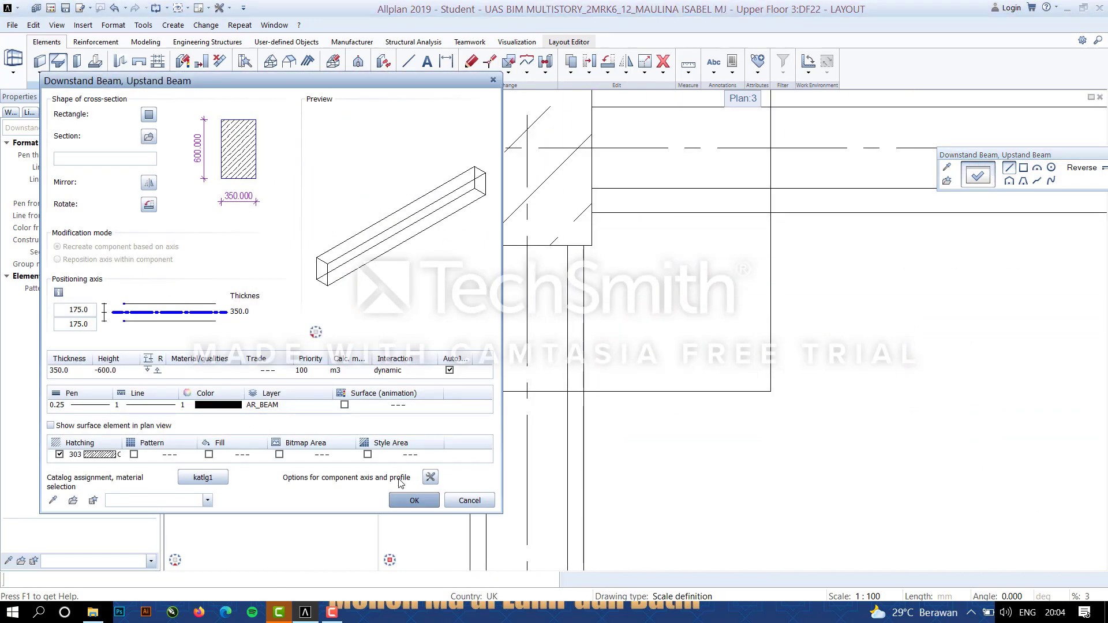
{"action": "left_click", "coordinate": [157, 371]}
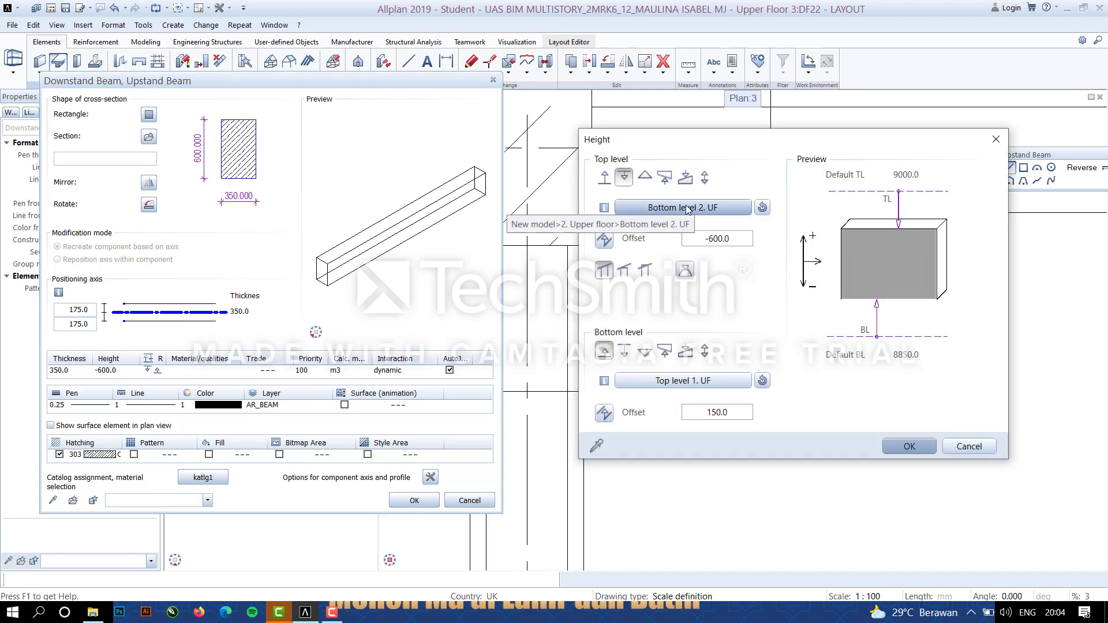
{"action": "left_click", "coordinate": [687, 208]}
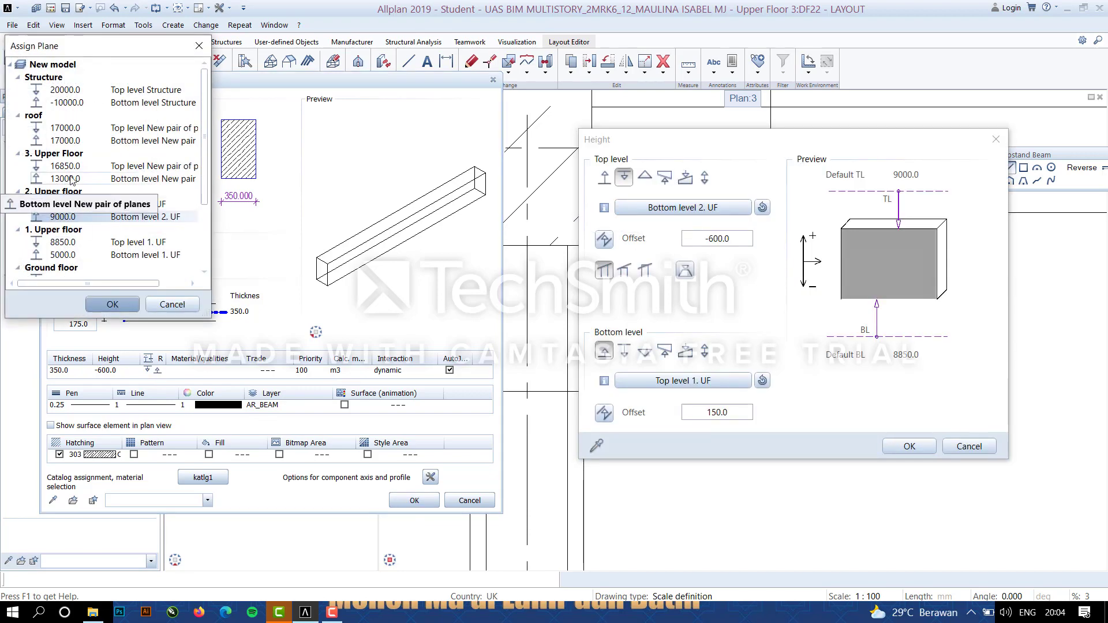
{"action": "double_click", "coordinate": [71, 179]}
{"action": "left_click", "coordinate": [683, 381]}
{"action": "double_click", "coordinate": [64, 203]}
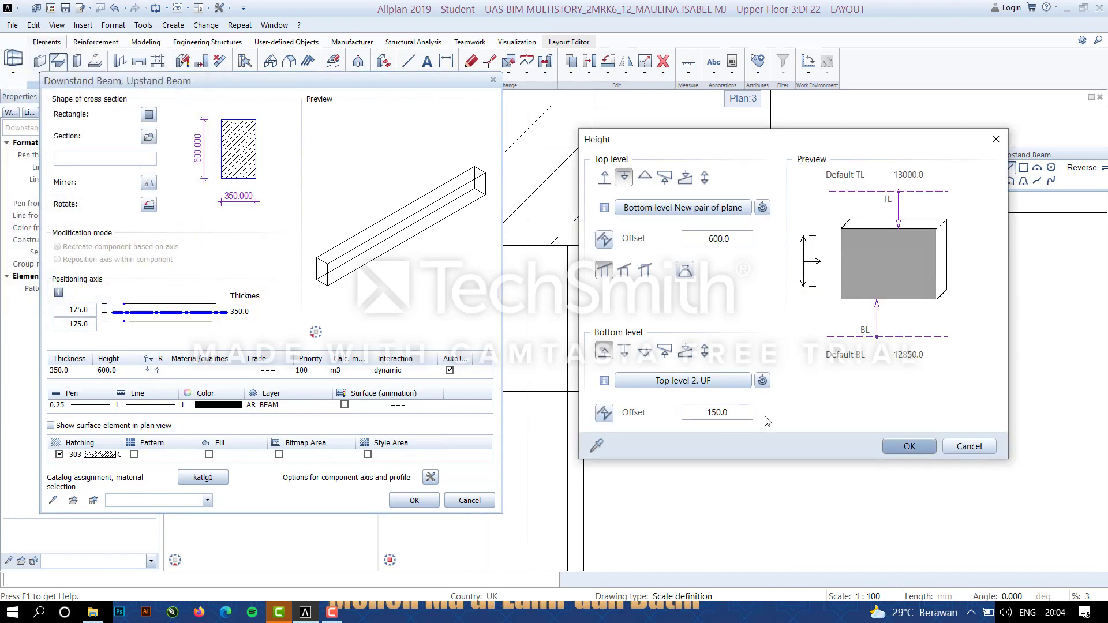
{"action": "key", "text": "Return"}
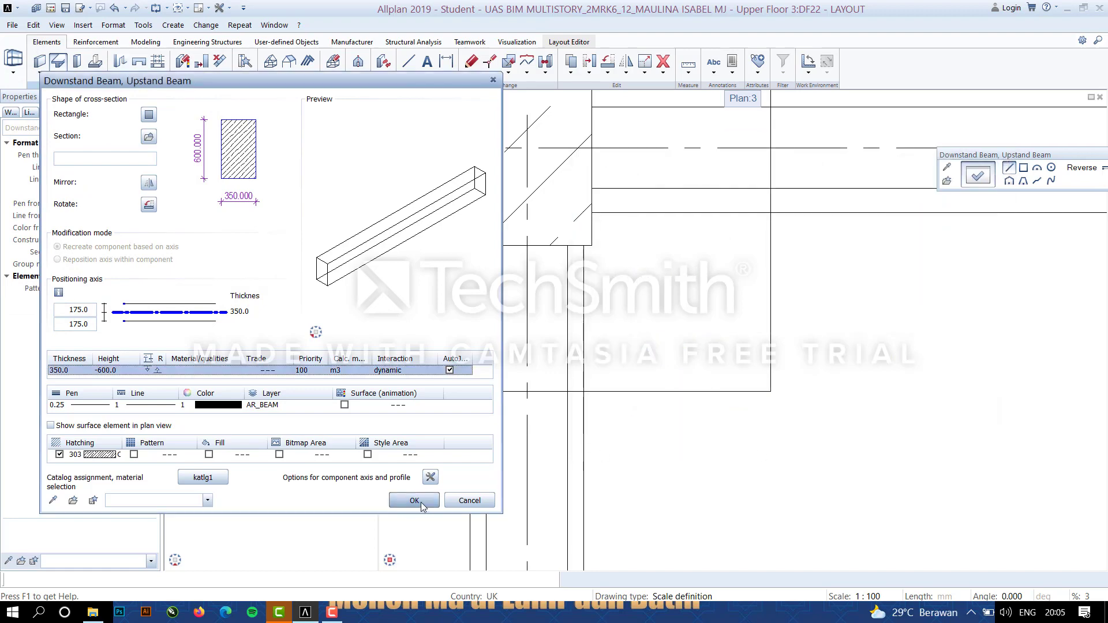
{"action": "left_click", "coordinate": [421, 506]}
Draw the downstand beam on the first column line between the column faces at axes 6 and 5.
{"action": "scroll", "coordinate": [957, 265], "scroll_direction": "down", "scroll_amount": 3}
{"action": "scroll", "coordinate": [744, 195], "scroll_direction": "up", "scroll_amount": 3}
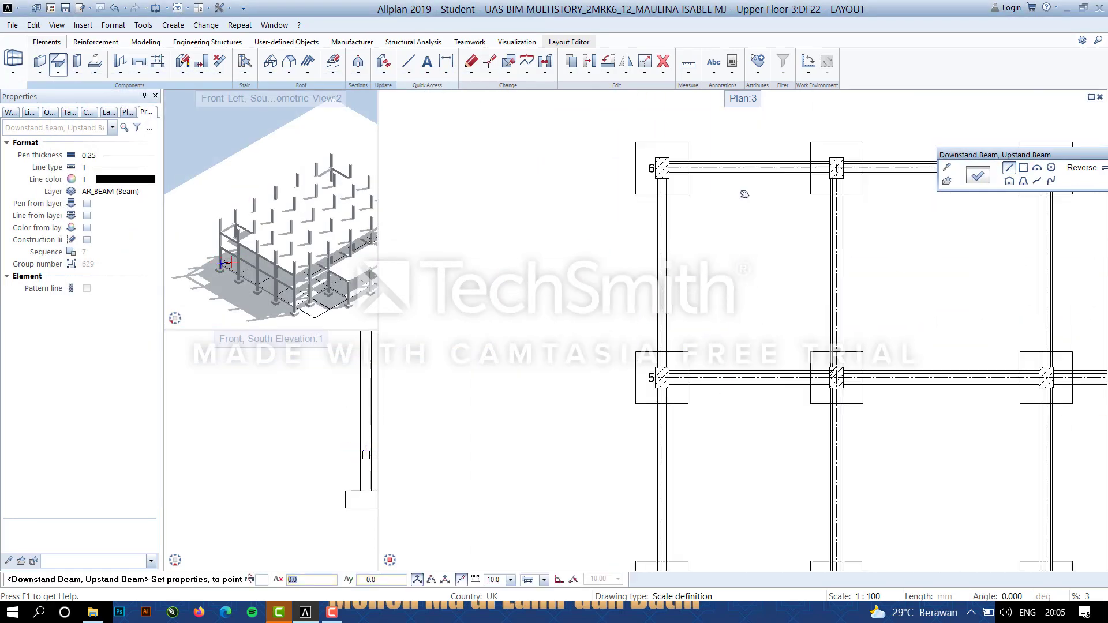
{"action": "scroll", "coordinate": [663, 404], "scroll_direction": "up", "scroll_amount": 6}
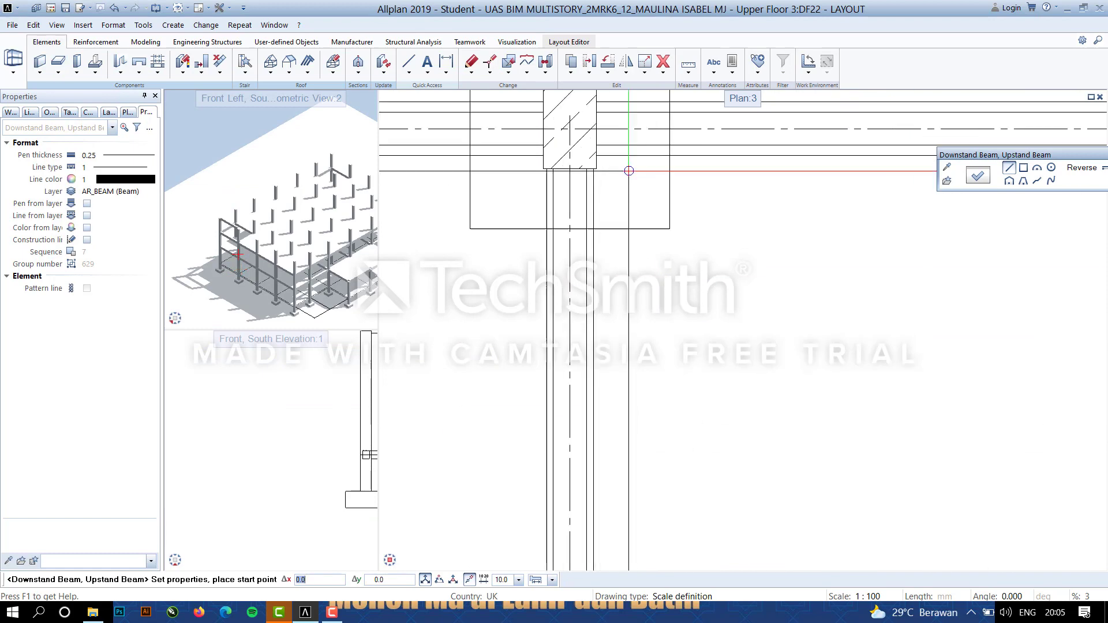
Draw the downstand beam on the second column line from the axis 6 column face to the axis 5 column face.
{"action": "scroll", "coordinate": [629, 171], "scroll_direction": "up", "scroll_amount": 1}
{"action": "left_click", "coordinate": [555, 168]}
{"action": "scroll", "coordinate": [614, 185], "scroll_direction": "down", "scroll_amount": 7}
{"action": "scroll", "coordinate": [595, 369], "scroll_direction": "up", "scroll_amount": 7}
{"action": "left_click", "coordinate": [630, 369]}
{"action": "scroll", "coordinate": [763, 269], "scroll_direction": "down", "scroll_amount": 6}
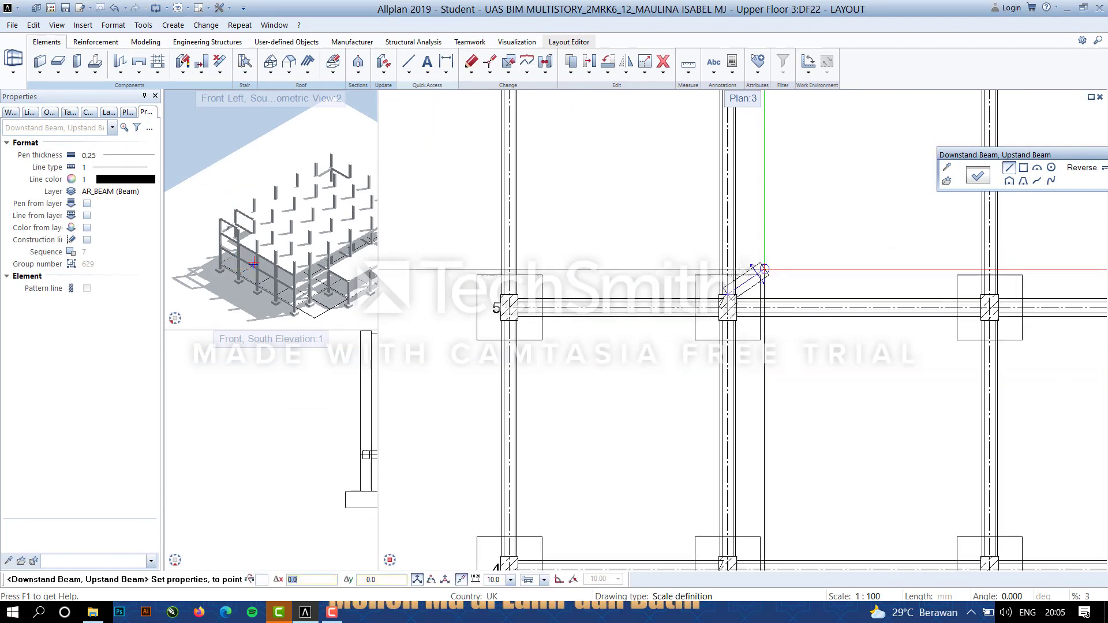
{"action": "scroll", "coordinate": [765, 269], "scroll_direction": "down", "scroll_amount": 5}
{"action": "scroll", "coordinate": [837, 202], "scroll_direction": "up", "scroll_amount": 5}
{"action": "key", "text": "Escape"}
Draw the downstand beam on the third column line between the column faces at axes 6 and 5.
{"action": "scroll", "coordinate": [773, 264], "scroll_direction": "up", "scroll_amount": 5}
{"action": "left_click", "coordinate": [778, 255]}
{"action": "scroll", "coordinate": [779, 358], "scroll_direction": "down", "scroll_amount": 7}
{"action": "scroll", "coordinate": [776, 468], "scroll_direction": "up", "scroll_amount": 7}
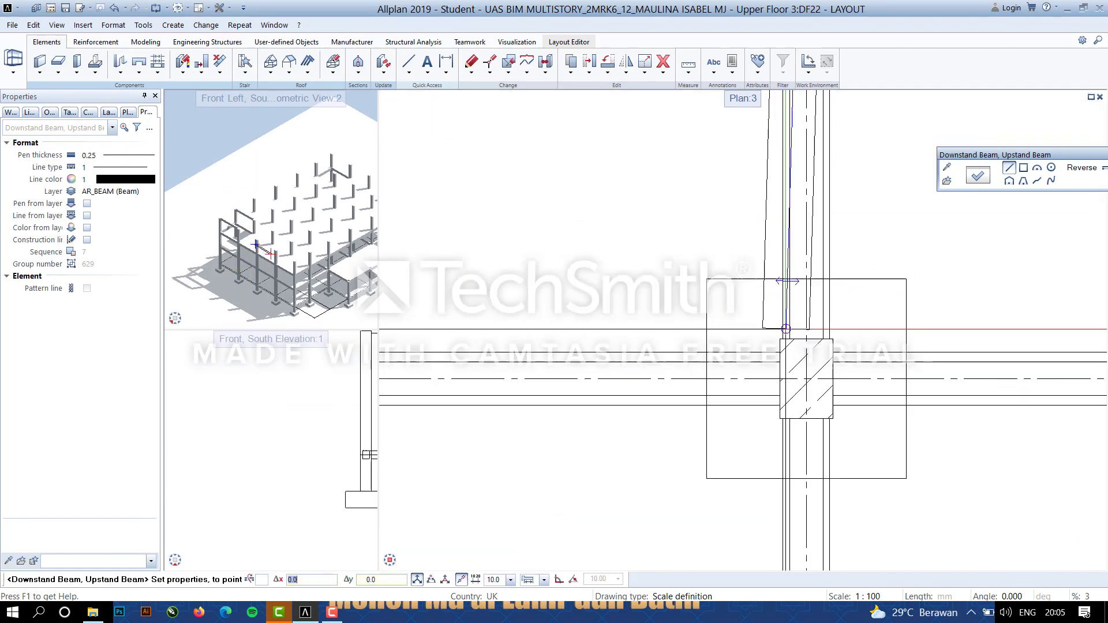
{"action": "left_click", "coordinate": [806, 340]}
{"action": "scroll", "coordinate": [732, 435], "scroll_direction": "down", "scroll_amount": 6}
{"action": "scroll", "coordinate": [776, 242], "scroll_direction": "up", "scroll_amount": 6}
{"action": "key", "text": "Escape"}
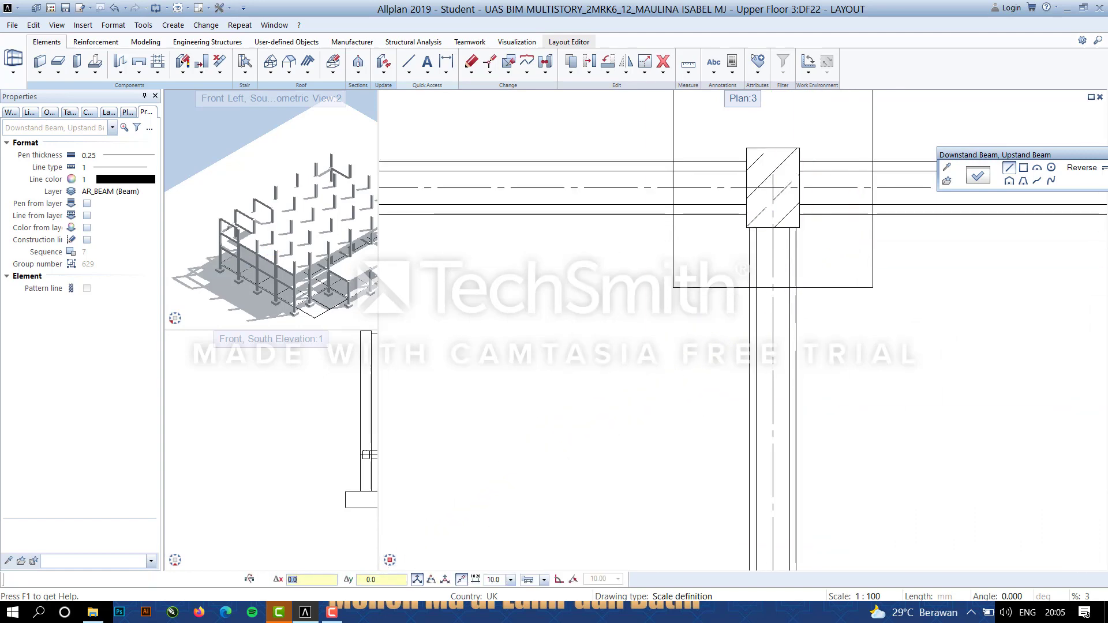
Draw the downstand beam on the fourth column line between axes 6 and 5.
{"action": "scroll", "coordinate": [773, 228], "scroll_direction": "down", "scroll_amount": 7}
{"action": "scroll", "coordinate": [766, 358], "scroll_direction": "up", "scroll_amount": 6}
{"action": "left_click", "coordinate": [770, 340]}
{"action": "key", "text": "Escape"}
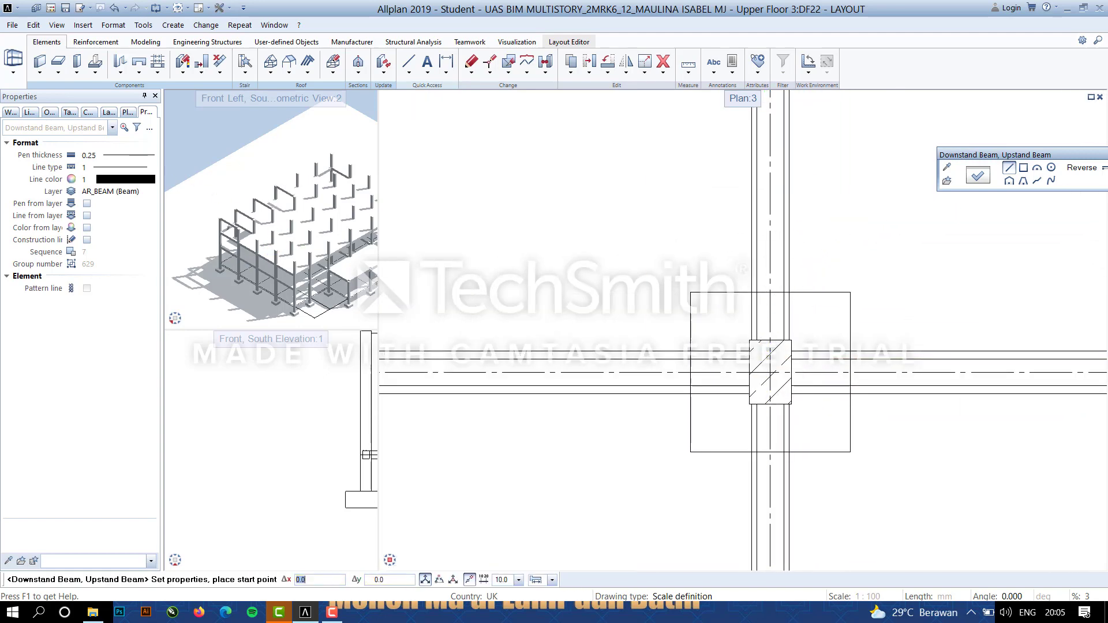
Set the new beam's thickness to 400 mm with 200 mm axis offsets, and edit its top-level offset from the 3. Upper Floor bottom level.
{"action": "left_click", "coordinate": [980, 179]}
{"action": "left_click", "coordinate": [239, 314]}
{"action": "left_click", "coordinate": [225, 372]}
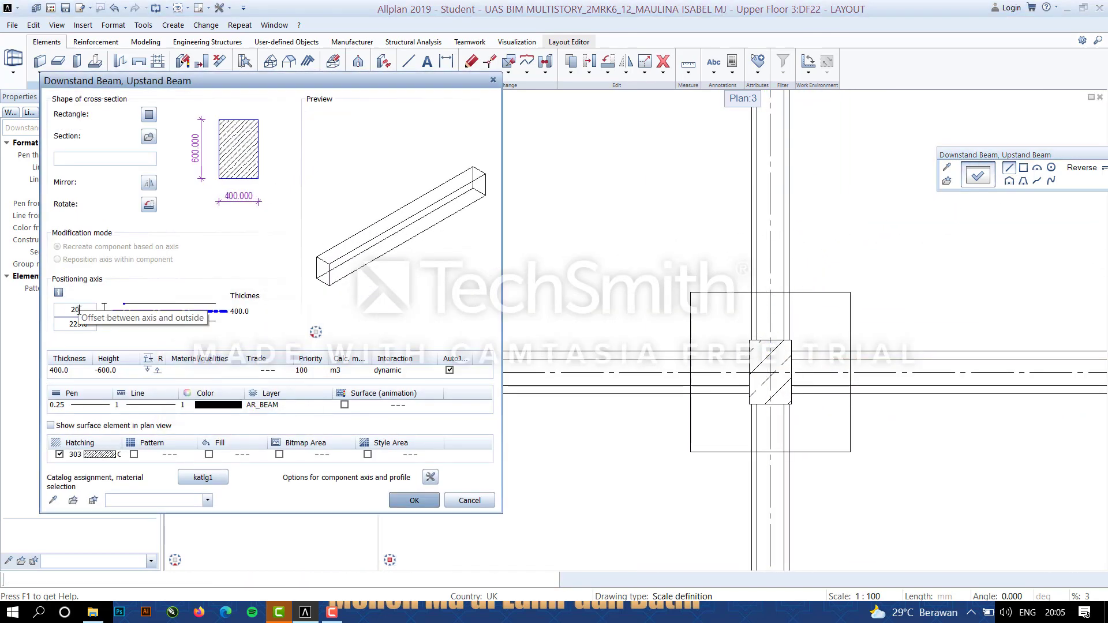
{"action": "left_click", "coordinate": [155, 371]}
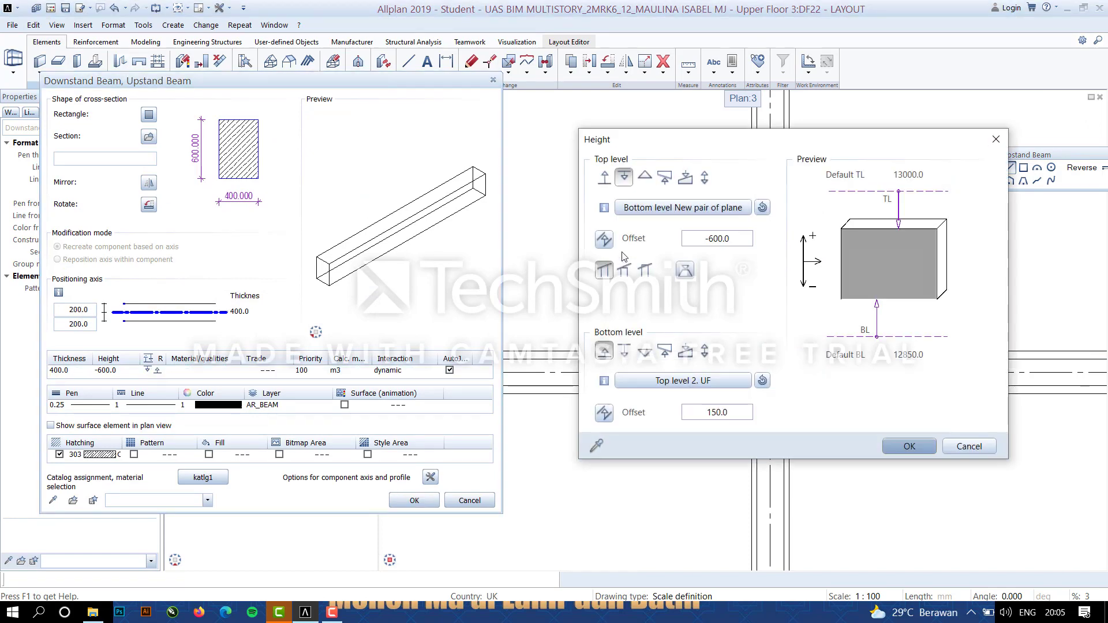
{"action": "left_click", "coordinate": [732, 207]}
{"action": "left_click", "coordinate": [113, 304]}
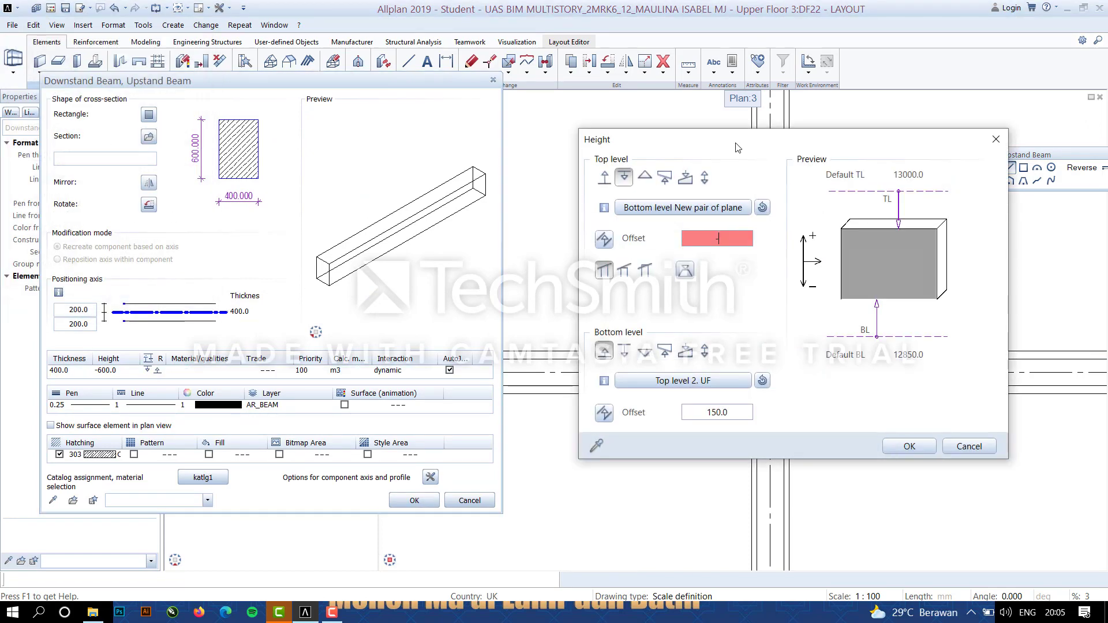
{"action": "left_click", "coordinate": [909, 446]}
{"action": "left_click", "coordinate": [414, 500]}
Draw the downstand beams along axis 6 in the first and second bays, from column face to column face.
{"action": "scroll", "coordinate": [642, 271], "scroll_direction": "down", "scroll_amount": 5}
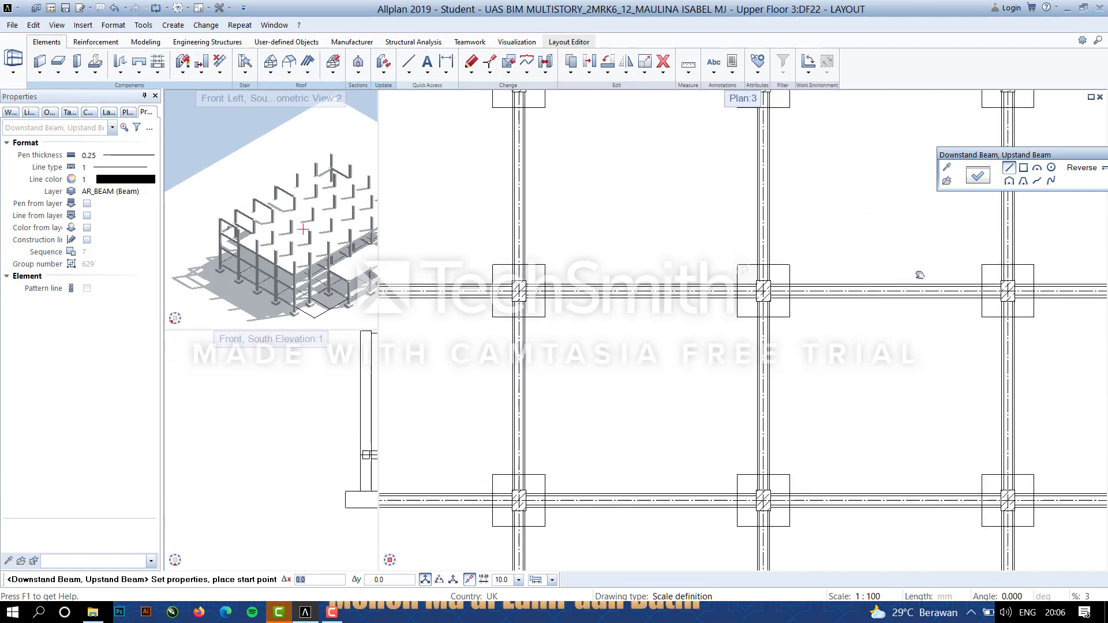
{"action": "scroll", "coordinate": [824, 233], "scroll_direction": "up", "scroll_amount": 5}
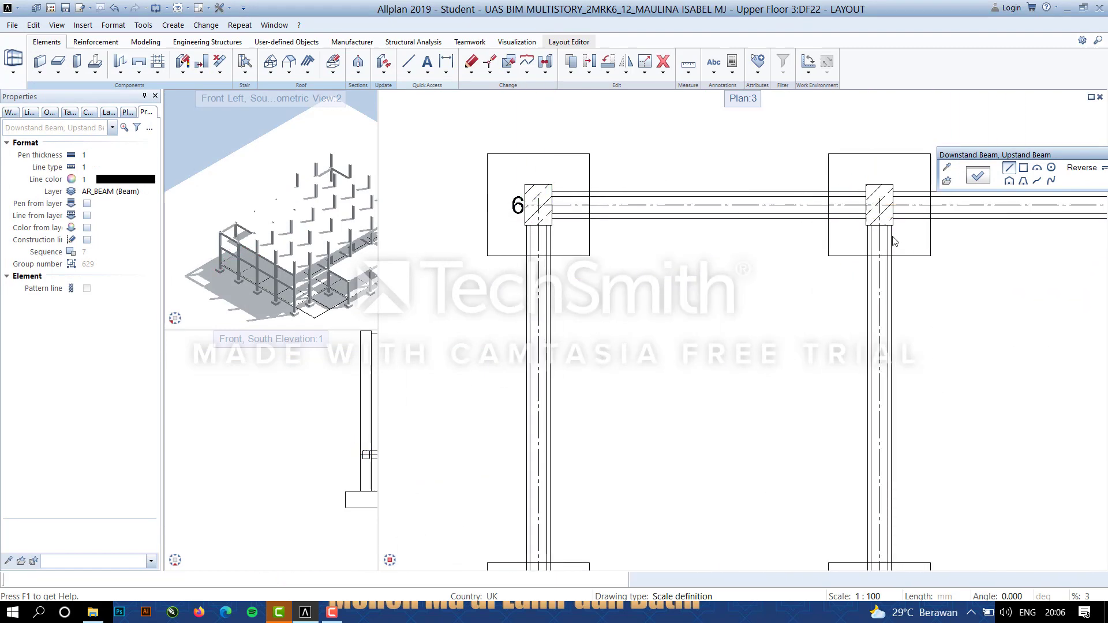
{"action": "left_click", "coordinate": [893, 214]}
{"action": "scroll", "coordinate": [948, 306], "scroll_direction": "down", "scroll_amount": 5}
{"action": "scroll", "coordinate": [1032, 284], "scroll_direction": "up", "scroll_amount": 7}
{"action": "left_click", "coordinate": [711, 288]}
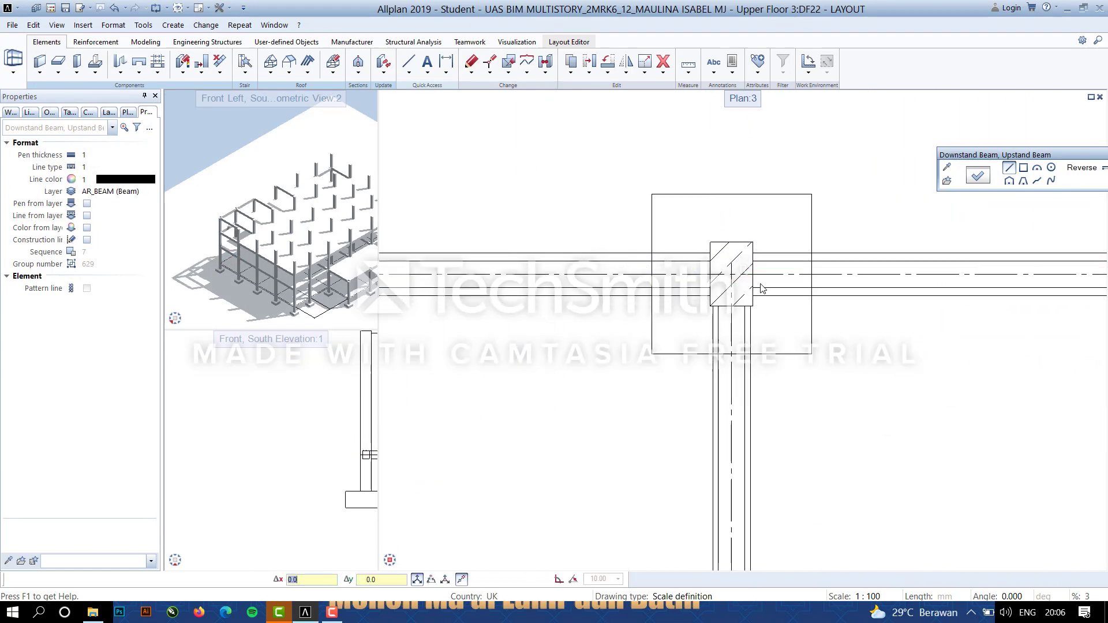
Draw the third-bay downstand beam on axis 6, ending at the near face of the fourth column.
{"action": "scroll", "coordinate": [685, 379], "scroll_direction": "down", "scroll_amount": 5}
{"action": "scroll", "coordinate": [768, 353], "scroll_direction": "up", "scroll_amount": 4}
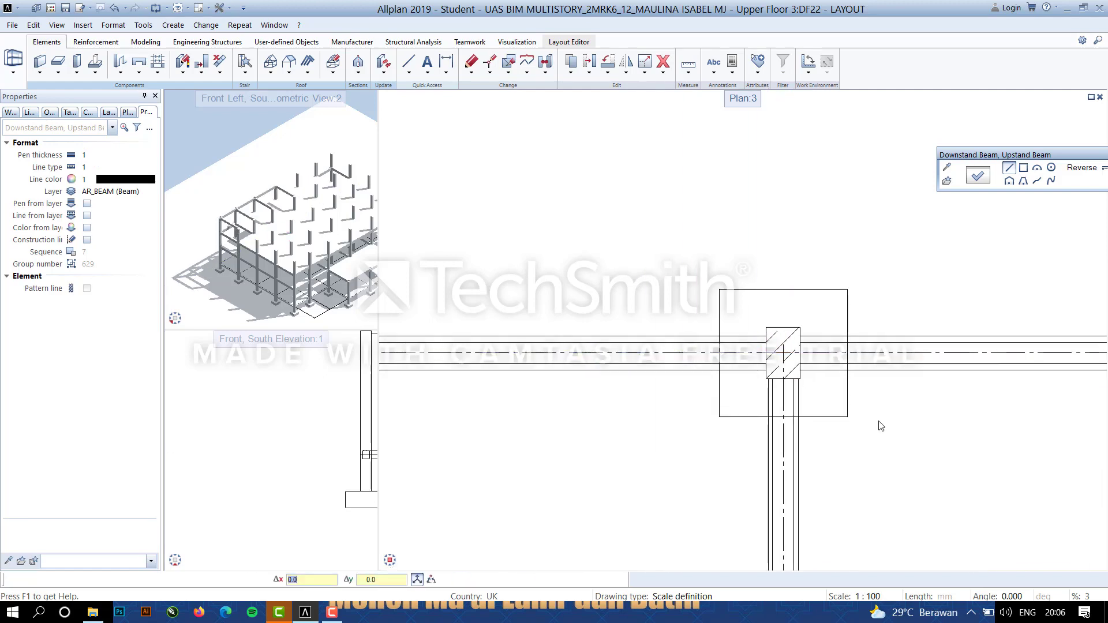
{"action": "scroll", "coordinate": [879, 425], "scroll_direction": "down", "scroll_amount": 6}
{"action": "scroll", "coordinate": [660, 369], "scroll_direction": "up", "scroll_amount": 7}
{"action": "left_click", "coordinate": [663, 368]}
Draw the downstand beams along axis 6 in the fourth and fifth bays between the column faces.
{"action": "scroll", "coordinate": [687, 424], "scroll_direction": "down", "scroll_amount": 6}
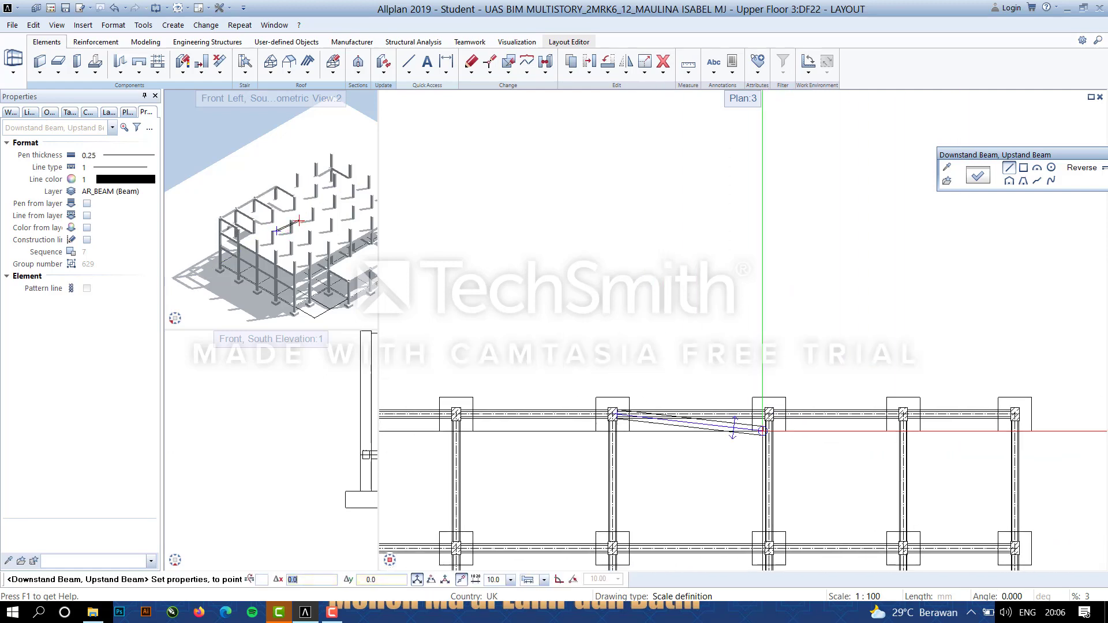
{"action": "scroll", "coordinate": [766, 420], "scroll_direction": "up", "scroll_amount": 7}
{"action": "left_click", "coordinate": [757, 397]}
{"action": "scroll", "coordinate": [814, 434], "scroll_direction": "down", "scroll_amount": 5}
{"action": "scroll", "coordinate": [804, 421], "scroll_direction": "up", "scroll_amount": 7}
{"action": "left_click", "coordinate": [827, 426]}
{"action": "scroll", "coordinate": [894, 448], "scroll_direction": "down", "scroll_amount": 4}
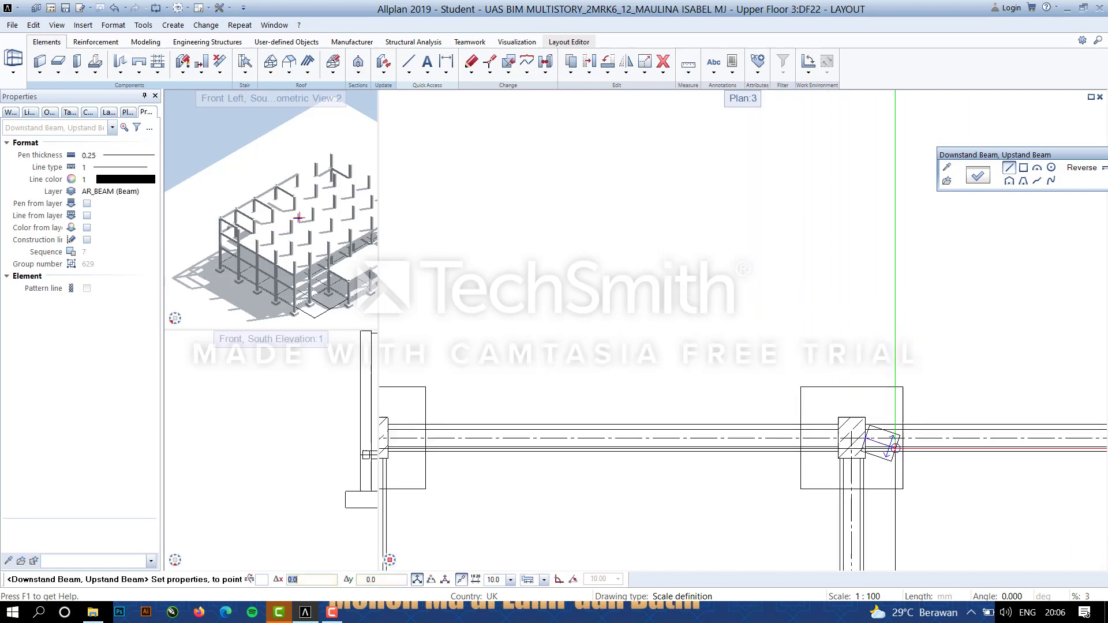
{"action": "scroll", "coordinate": [883, 438], "scroll_direction": "up", "scroll_amount": 5}
{"action": "left_click", "coordinate": [1008, 412]}
Draw the last-bay downstand beam on axis 6 up to the end column and finish the beam command.
{"action": "scroll", "coordinate": [958, 439], "scroll_direction": "down", "scroll_amount": 6}
{"action": "left_click", "coordinate": [670, 378]}
{"action": "scroll", "coordinate": [689, 381], "scroll_direction": "up", "scroll_amount": 6}
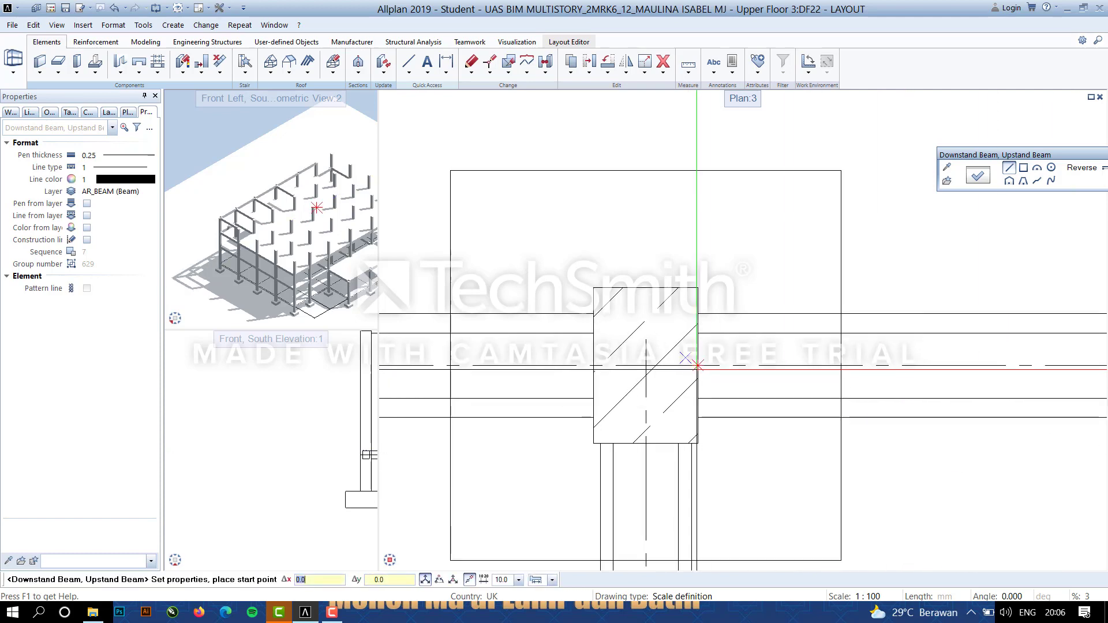
{"action": "left_click", "coordinate": [699, 365]}
{"action": "scroll", "coordinate": [892, 417], "scroll_direction": "down", "scroll_amount": 6}
{"action": "scroll", "coordinate": [935, 417], "scroll_direction": "up", "scroll_amount": 4}
{"action": "scroll", "coordinate": [741, 418], "scroll_direction": "up", "scroll_amount": 2}
{"action": "left_click", "coordinate": [876, 381]}
{"action": "scroll", "coordinate": [615, 399], "scroll_direction": "down", "scroll_amount": 1}
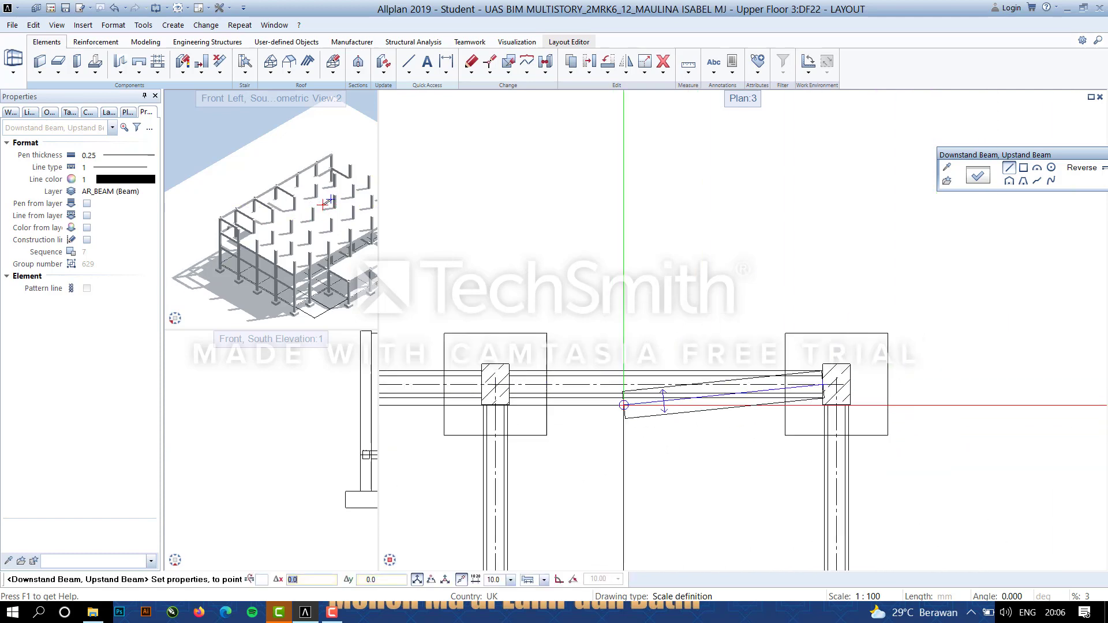
{"action": "middle_click_drag", "start_coordinate": [648, 449], "coordinate": [886, 260]}
{"action": "scroll", "coordinate": [886, 260], "scroll_direction": "down", "scroll_amount": 1}
{"action": "key", "text": "Escape"}
Try to copy and mirror the beams on the first three column lines between axes 6 and 5 about the fifth column line.
{"action": "scroll", "coordinate": [738, 324], "scroll_direction": "up", "scroll_amount": 4}
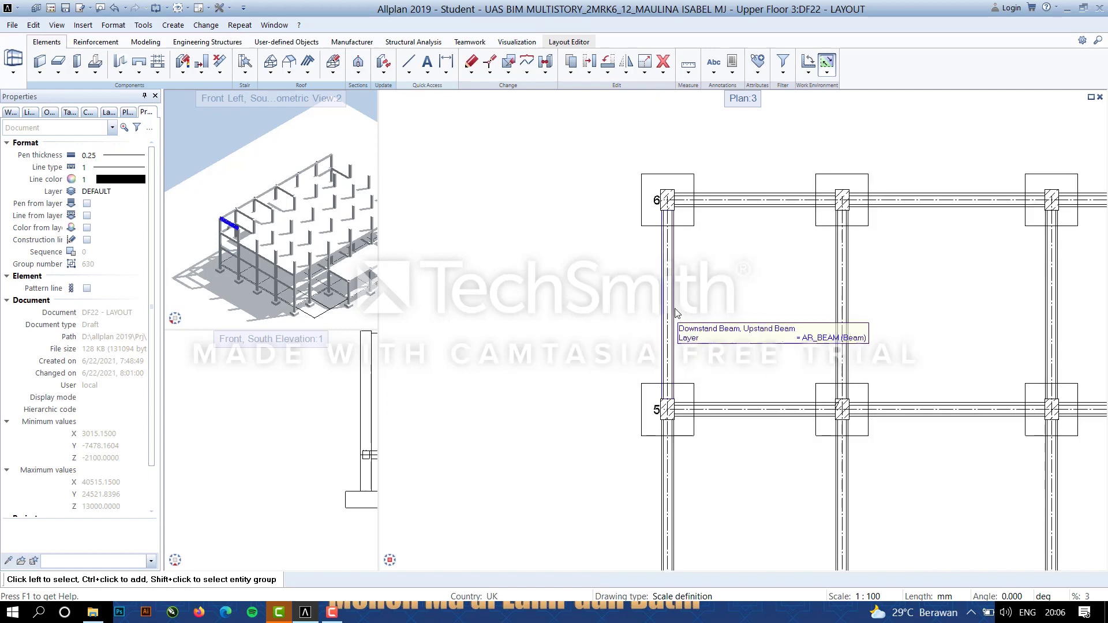
{"action": "left_click", "coordinate": [668, 305]}
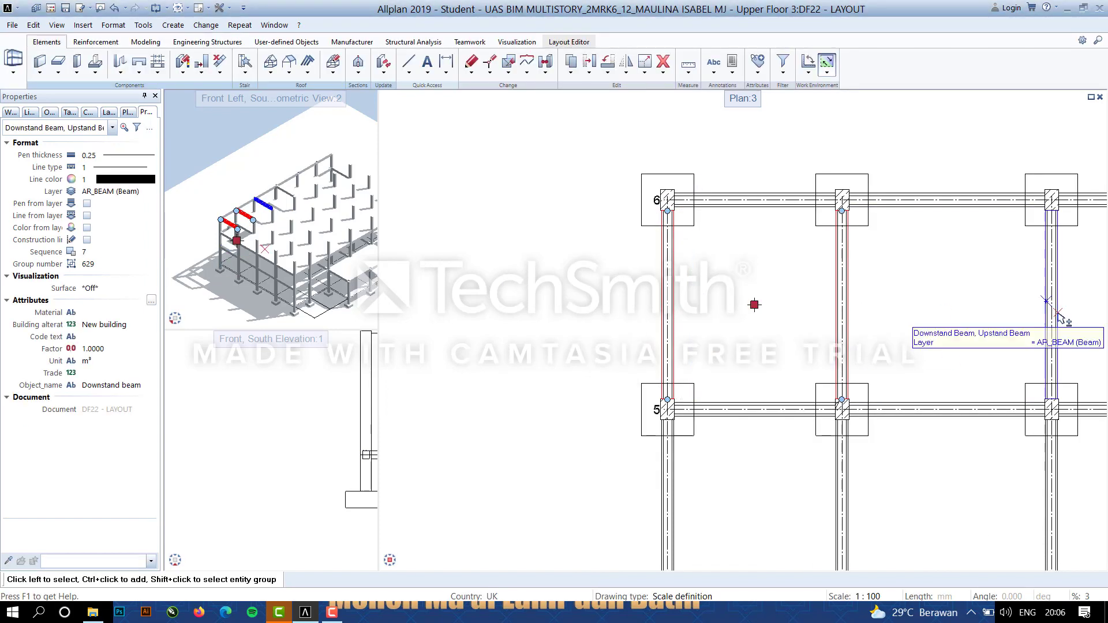
{"action": "left_click", "coordinate": [1058, 314], "text": "ctrl"}
{"action": "scroll", "coordinate": [1080, 333], "scroll_direction": "down", "scroll_amount": 2}
{"action": "middle_click_drag", "start_coordinate": [1087, 338], "coordinate": [745, 334]}
{"action": "middle_click_drag", "start_coordinate": [825, 324], "coordinate": [690, 321]}
{"action": "left_click", "coordinate": [610, 73]}
{"action": "left_click", "coordinate": [647, 96]}
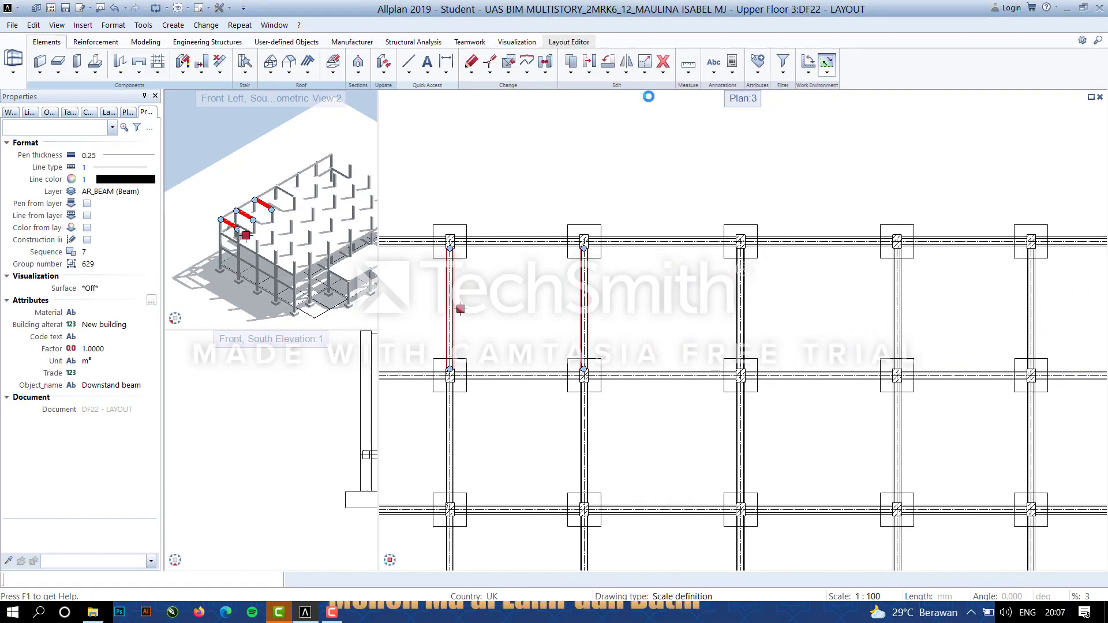
{"action": "scroll", "coordinate": [898, 376], "scroll_direction": "up", "scroll_amount": 5}
{"action": "left_click", "coordinate": [890, 370]}
{"action": "left_click", "coordinate": [888, 196]}
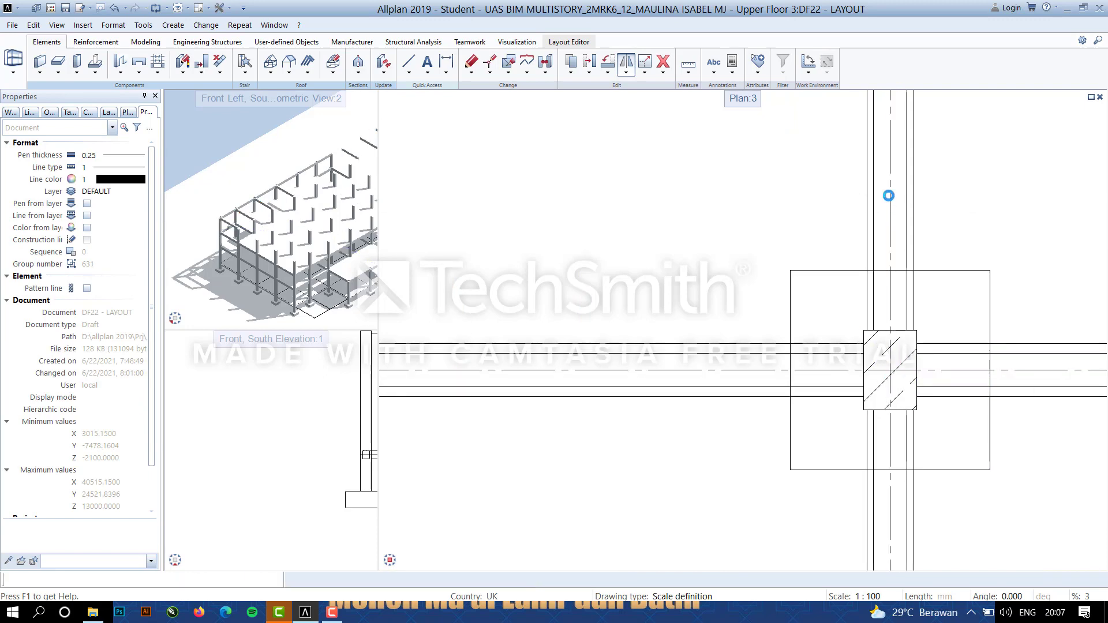
{"action": "scroll", "coordinate": [808, 306], "scroll_direction": "down", "scroll_amount": 5}
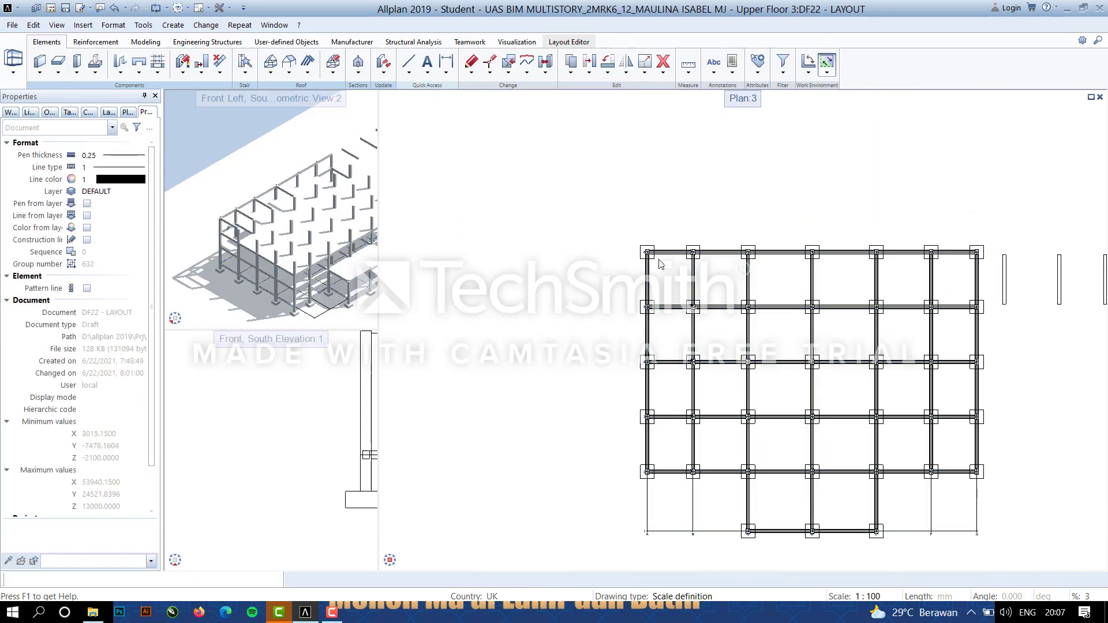
Copy and mirror the beams on the first three column lines between axes 6 and 5 about the fourth column line.
{"action": "scroll", "coordinate": [660, 278], "scroll_direction": "up", "scroll_amount": 5}
{"action": "left_click", "coordinate": [601, 254]}
{"action": "left_click", "coordinate": [774, 284], "text": "ctrl"}
{"action": "left_click", "coordinate": [985, 280], "text": "ctrl"}
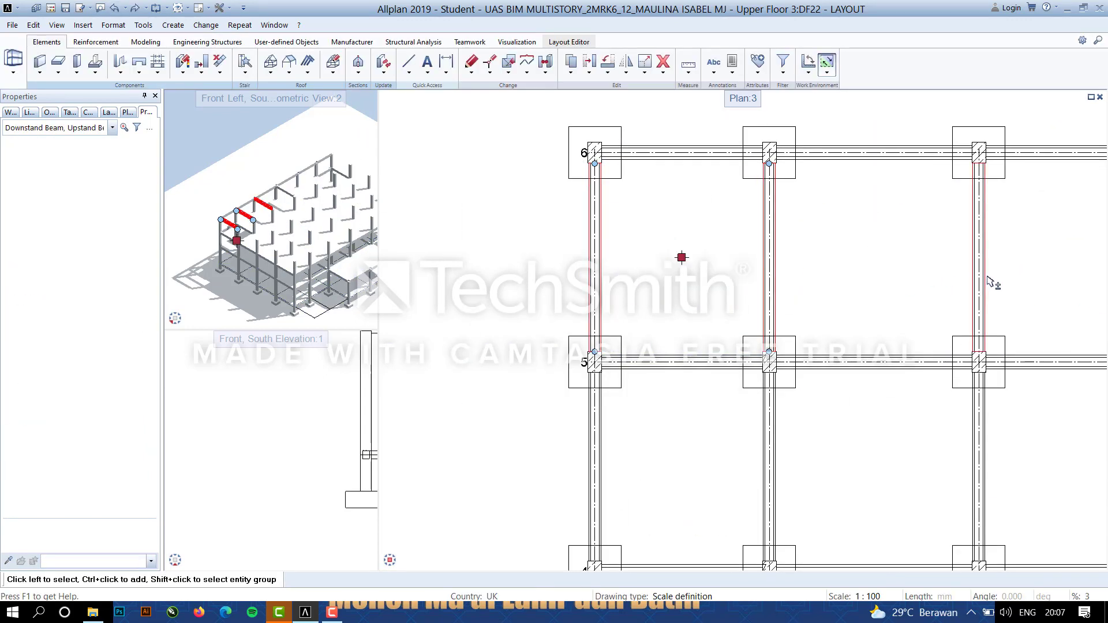
{"action": "scroll", "coordinate": [990, 281], "scroll_direction": "down", "scroll_amount": 5}
{"action": "left_click", "coordinate": [683, 96]}
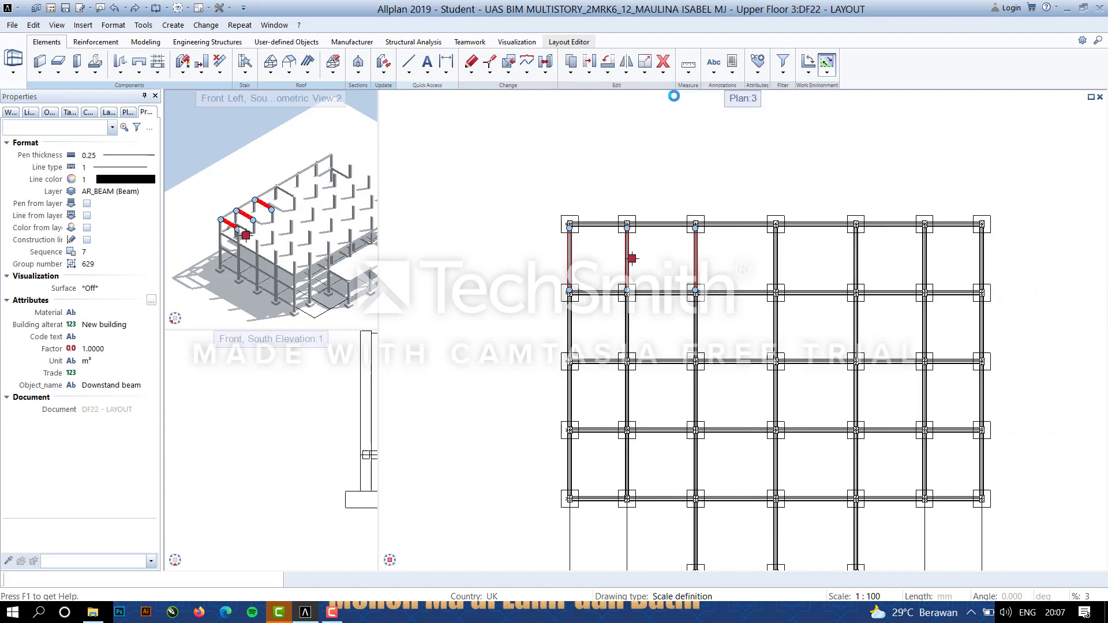
{"action": "scroll", "coordinate": [769, 295], "scroll_direction": "up", "scroll_amount": 5}
{"action": "left_click", "coordinate": [776, 291]}
{"action": "scroll", "coordinate": [807, 222], "scroll_direction": "down", "scroll_amount": 3}
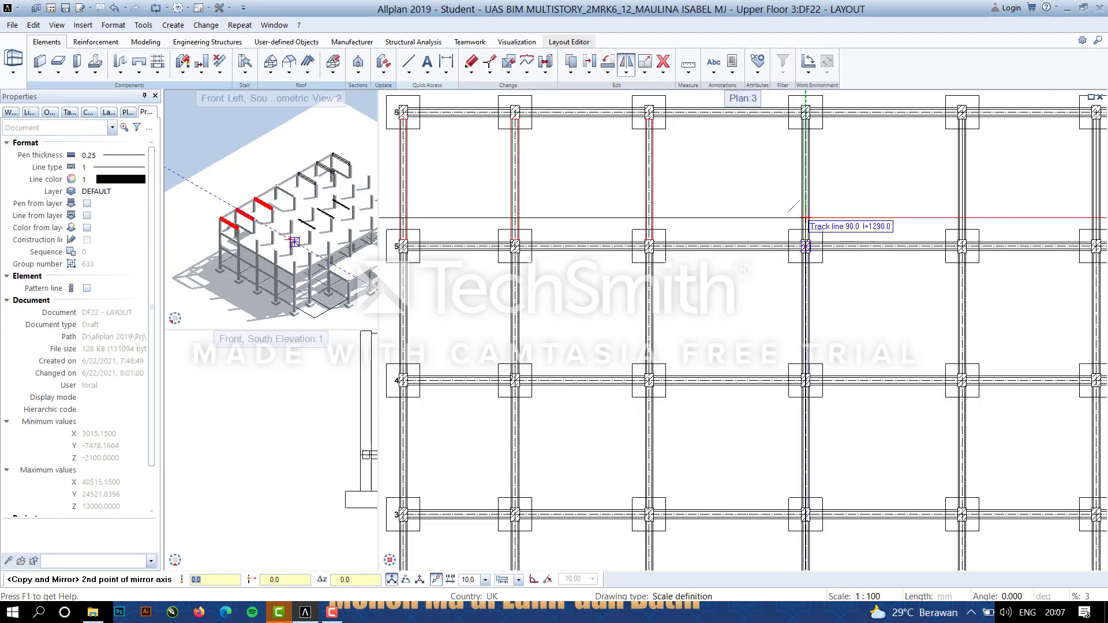
{"action": "scroll", "coordinate": [806, 218], "scroll_direction": "up", "scroll_amount": 7}
{"action": "left_click", "coordinate": [804, 219]}
{"action": "scroll", "coordinate": [804, 221], "scroll_direction": "down", "scroll_amount": 6}
{"action": "middle_click_drag", "start_coordinate": [742, 293], "coordinate": [897, 271]}
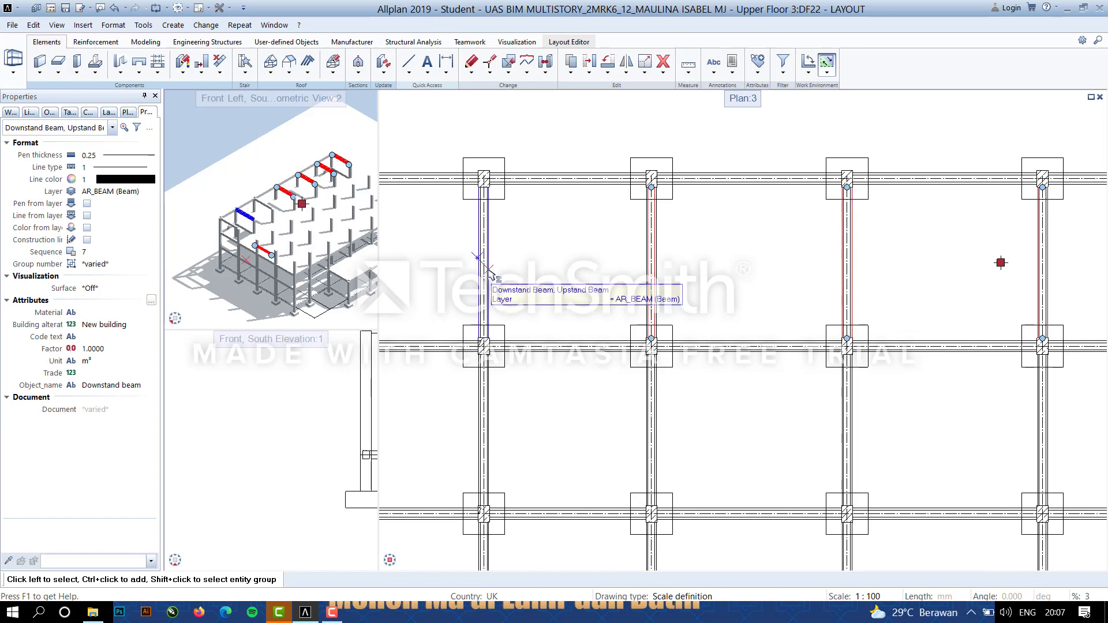
Select the downstand beams along axis 6 and on all the column lines between axes 6 and 5.
{"action": "scroll", "coordinate": [661, 279], "scroll_direction": "up", "scroll_amount": 3}
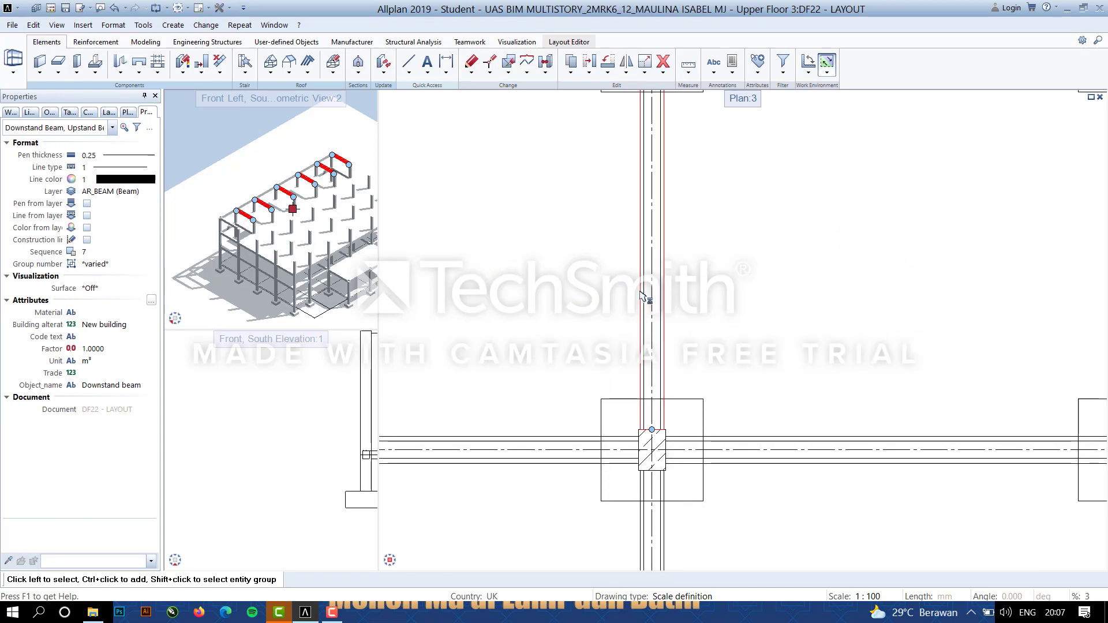
{"action": "scroll", "coordinate": [641, 260], "scroll_direction": "down", "scroll_amount": 3}
{"action": "scroll", "coordinate": [594, 210], "scroll_direction": "up", "scroll_amount": 4}
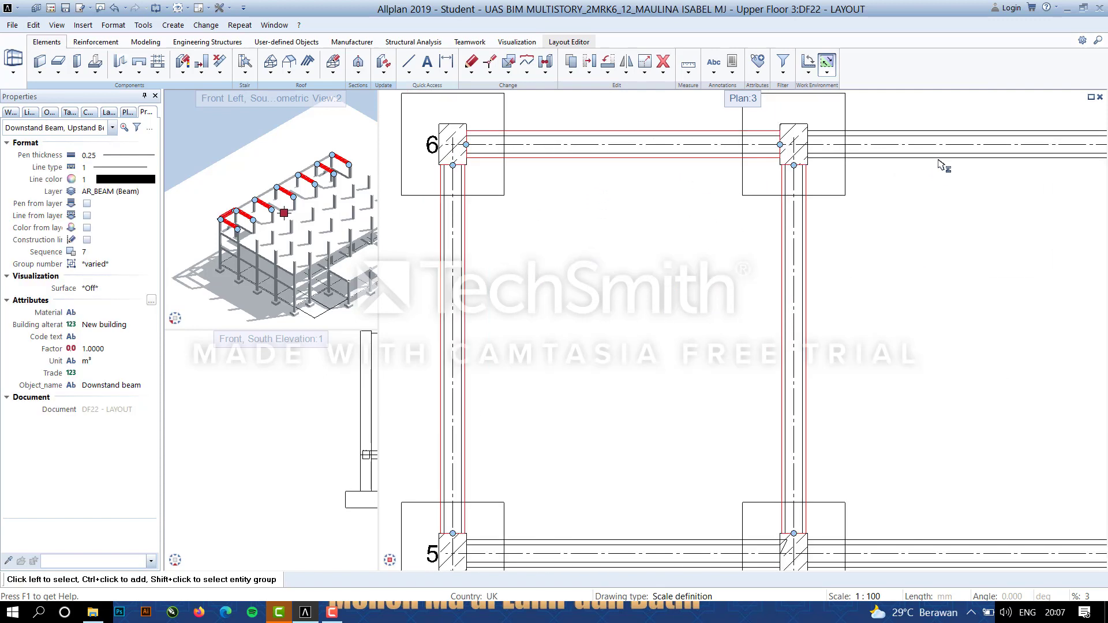
{"action": "left_click", "coordinate": [944, 158], "text": "ctrl"}
{"action": "scroll", "coordinate": [975, 332], "scroll_direction": "down", "scroll_amount": 7}
{"action": "middle_click_drag", "start_coordinate": [1031, 328], "coordinate": [720, 317]}
{"action": "scroll", "coordinate": [744, 281], "scroll_direction": "up", "scroll_amount": 7}
{"action": "left_click", "coordinate": [981, 277], "text": "shift"}
{"action": "scroll", "coordinate": [1027, 323], "scroll_direction": "down", "scroll_amount": 6}
{"action": "middle_click_drag", "start_coordinate": [973, 348], "coordinate": [590, 341]}
{"action": "scroll", "coordinate": [266, 180], "scroll_direction": "up", "scroll_amount": 8}
{"action": "scroll", "coordinate": [346, 279], "scroll_direction": "up", "scroll_amount": 1}
{"action": "middle_click_drag", "start_coordinate": [346, 280], "coordinate": [214, 312]}
{"action": "scroll", "coordinate": [703, 275], "scroll_direction": "down", "scroll_amount": 4}
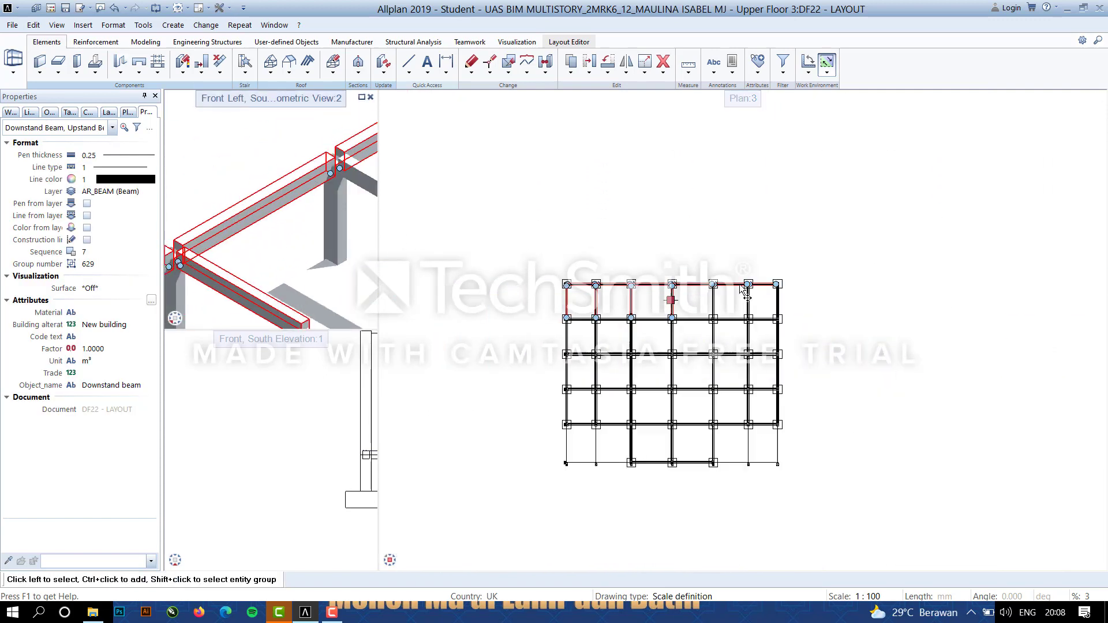
{"action": "scroll", "coordinate": [741, 287], "scroll_direction": "down", "scroll_amount": 1}
{"action": "scroll", "coordinate": [318, 161], "scroll_direction": "up", "scroll_amount": 3}
{"action": "scroll", "coordinate": [318, 161], "scroll_direction": "down", "scroll_amount": 1}
{"action": "scroll", "coordinate": [763, 265], "scroll_direction": "down", "scroll_amount": 3}
{"action": "scroll", "coordinate": [685, 232], "scroll_direction": "up", "scroll_amount": 6}
{"action": "scroll", "coordinate": [897, 442], "scroll_direction": "up", "scroll_amount": 7}
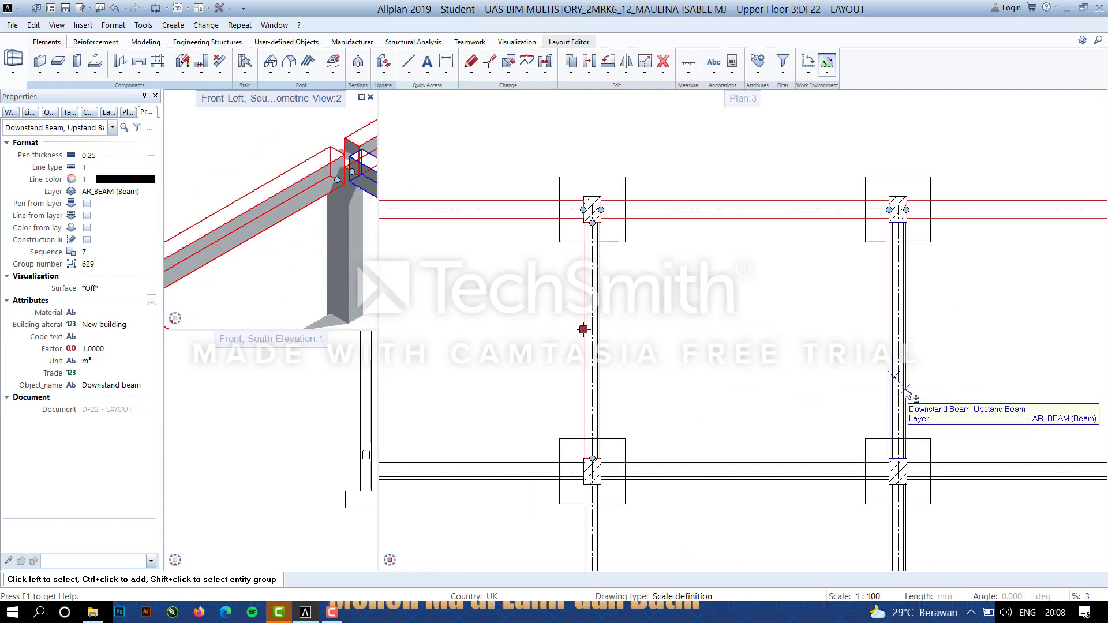
{"action": "left_click", "coordinate": [904, 390], "text": "ctrl"}
{"action": "scroll", "coordinate": [1002, 388], "scroll_direction": "down", "scroll_amount": 6}
{"action": "middle_click_drag", "start_coordinate": [1040, 383], "coordinate": [870, 376]}
{"action": "scroll", "coordinate": [870, 376], "scroll_direction": "up", "scroll_amount": 6}
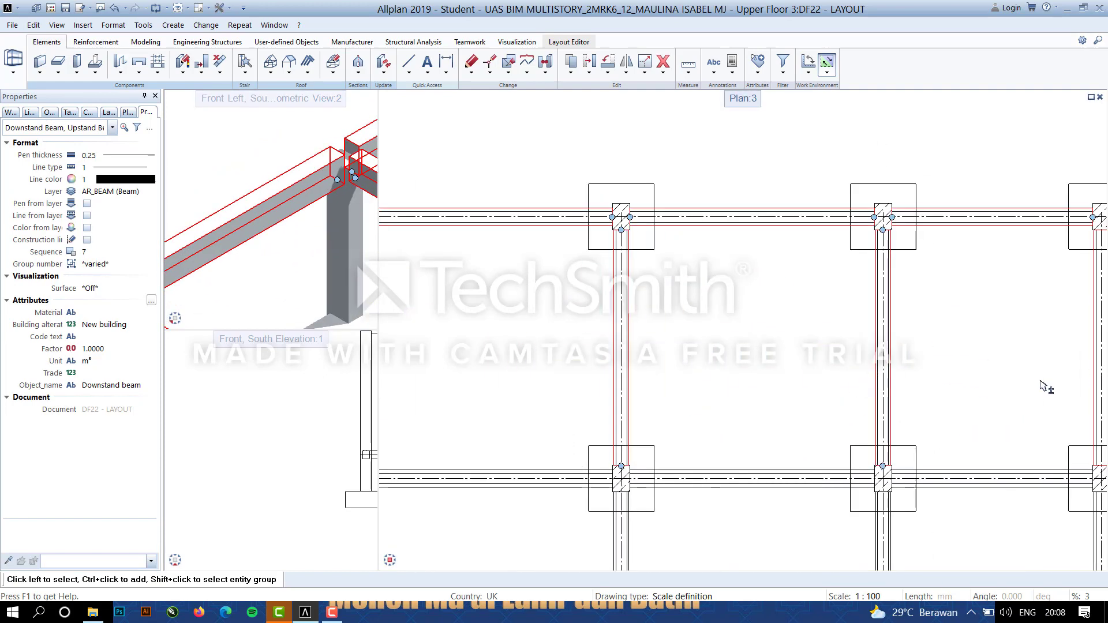
Copy the selected beams three times at one-bay spacing, using the axis A column centres on axes 5 and 4 as reference points.
{"action": "left_click", "coordinate": [587, 81]}
{"action": "scroll", "coordinate": [586, 389], "scroll_direction": "up", "scroll_amount": 5}
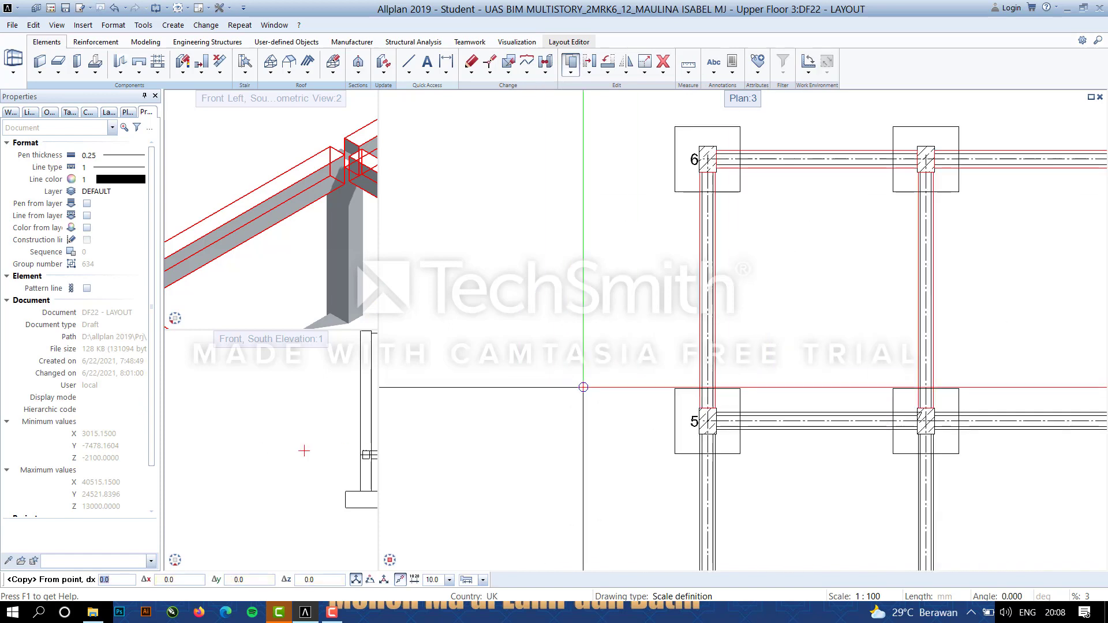
{"action": "scroll", "coordinate": [709, 487], "scroll_direction": "down", "scroll_amount": 5}
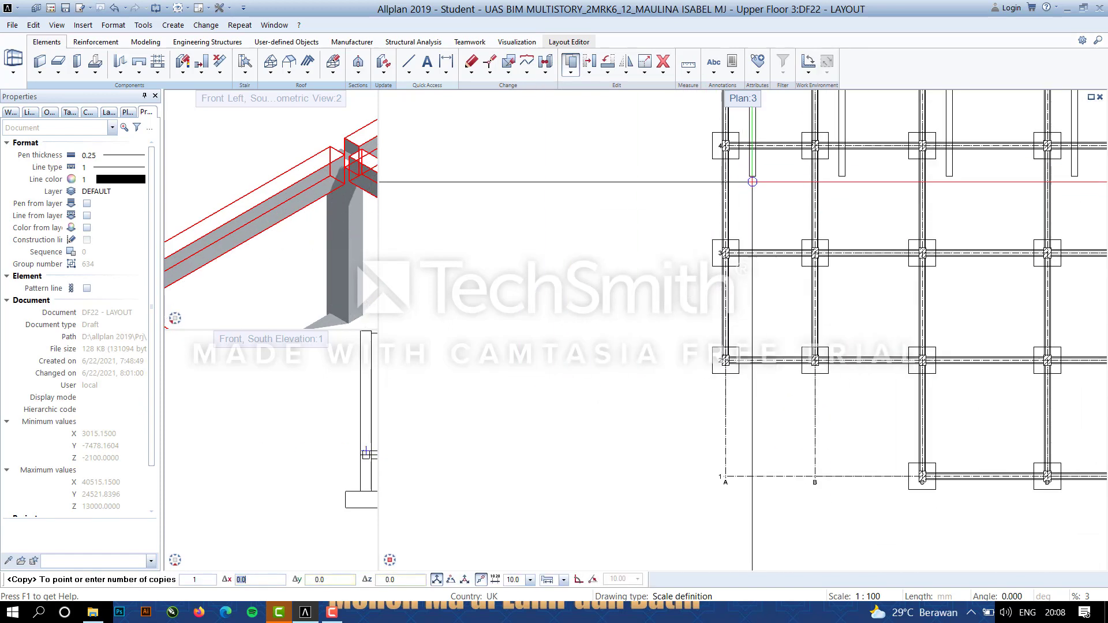
{"action": "middle_click_drag", "start_coordinate": [718, 248], "coordinate": [675, 282]}
{"action": "type", "text": "3"}
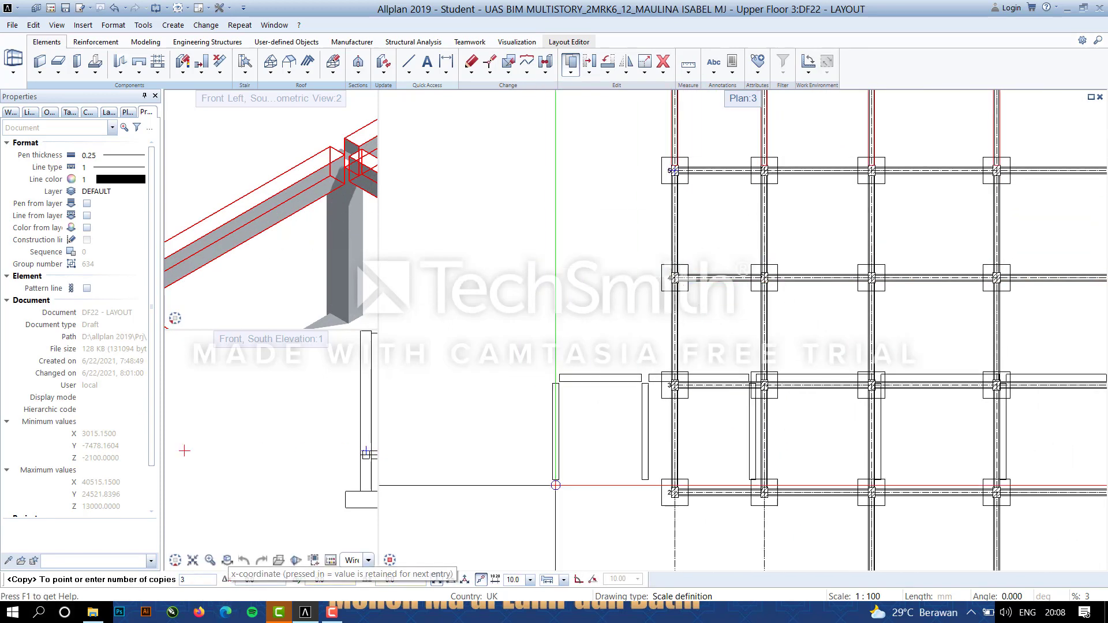
{"action": "scroll", "coordinate": [640, 269], "scroll_direction": "up", "scroll_amount": 4}
{"action": "scroll", "coordinate": [706, 272], "scroll_direction": "down", "scroll_amount": 6}
{"action": "scroll", "coordinate": [692, 279], "scroll_direction": "up", "scroll_amount": 7}
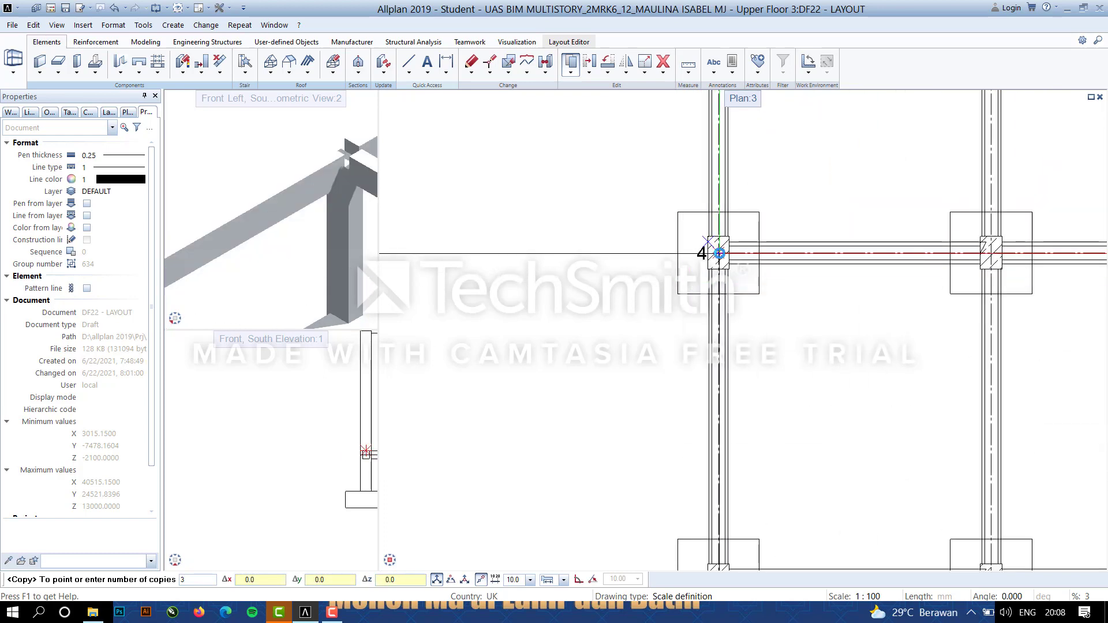
{"action": "left_click", "coordinate": [719, 253]}
{"action": "scroll", "coordinate": [689, 255], "scroll_direction": "down", "scroll_amount": 5}
{"action": "scroll", "coordinate": [470, 312], "scroll_direction": "up", "scroll_amount": 2}
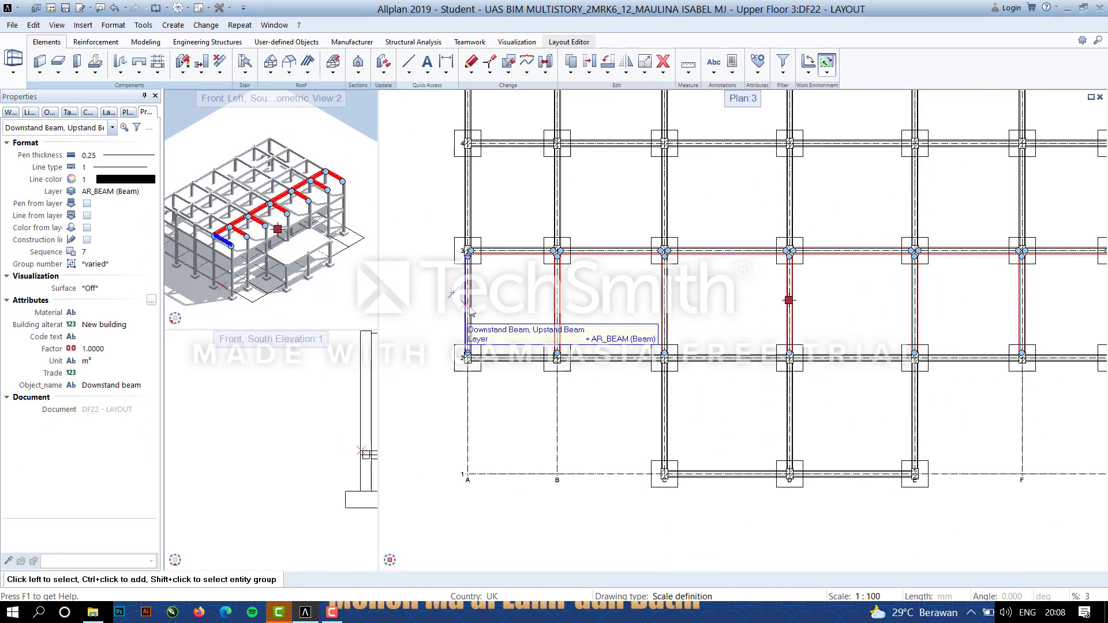
Remove the beams between axes 3 and 2 from the selection, keeping only the beams along axis 3 selected.
{"action": "scroll", "coordinate": [496, 329], "scroll_direction": "up", "scroll_amount": 6}
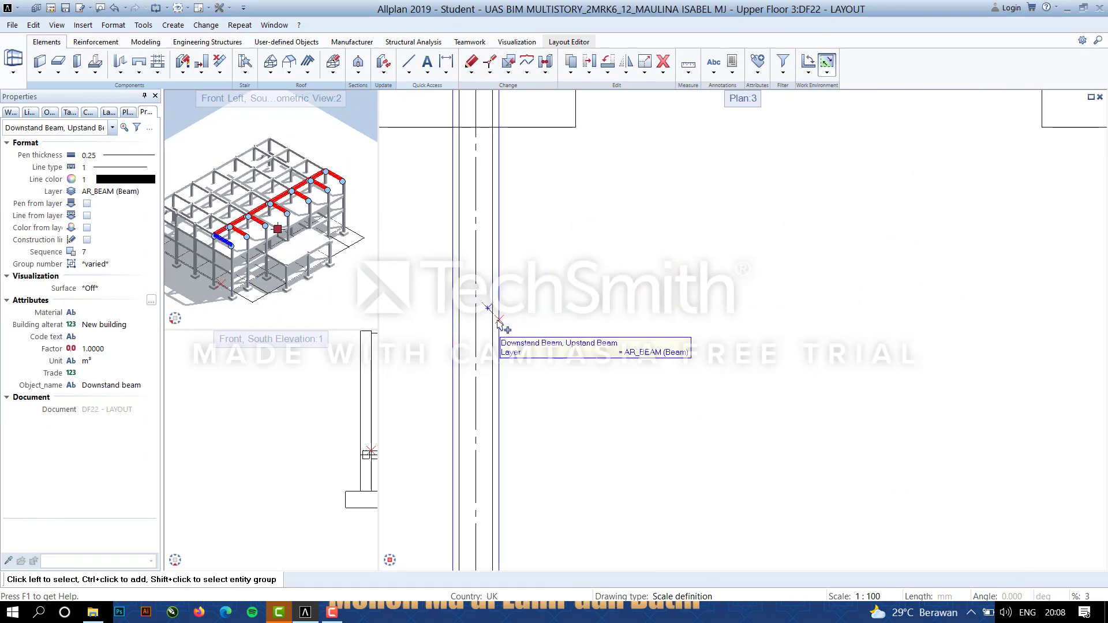
{"action": "scroll", "coordinate": [495, 284], "scroll_direction": "down", "scroll_amount": 4}
{"action": "scroll", "coordinate": [942, 309], "scroll_direction": "up", "scroll_amount": 4}
{"action": "scroll", "coordinate": [620, 314], "scroll_direction": "down", "scroll_amount": 5}
{"action": "scroll", "coordinate": [698, 323], "scroll_direction": "up", "scroll_amount": 3}
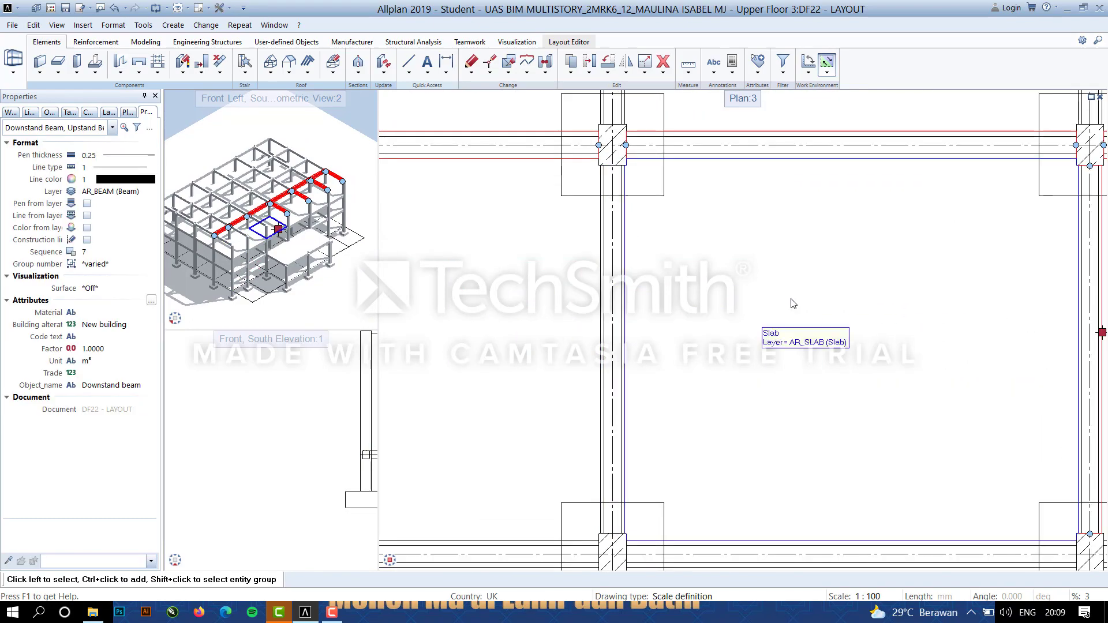
{"action": "scroll", "coordinate": [814, 317], "scroll_direction": "down", "scroll_amount": 6}
{"action": "scroll", "coordinate": [670, 299], "scroll_direction": "up", "scroll_amount": 7}
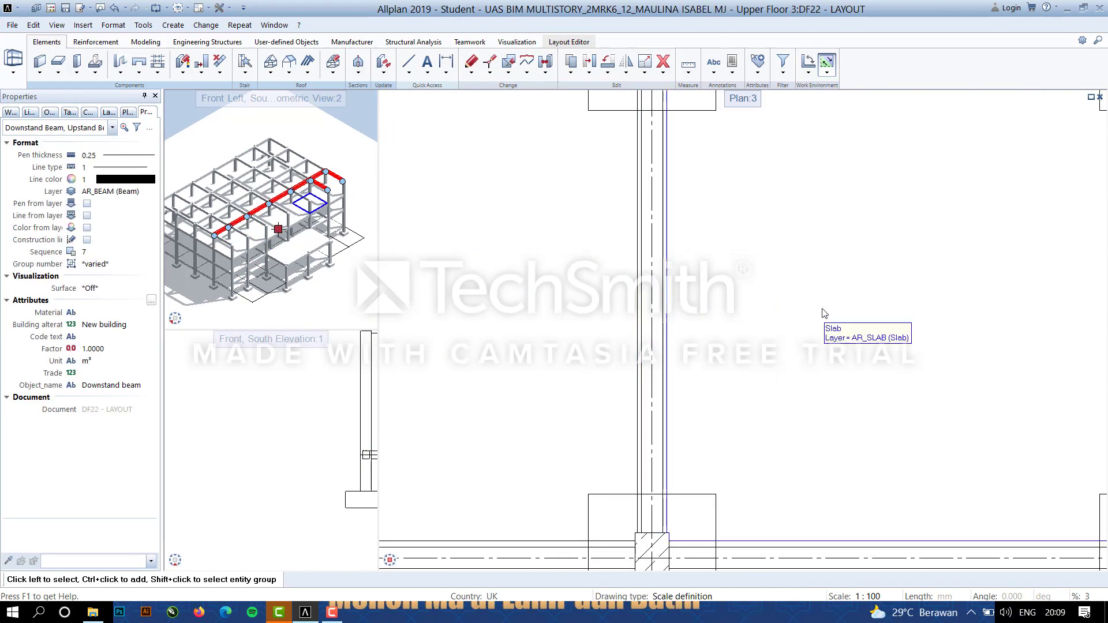
{"action": "scroll", "coordinate": [824, 313], "scroll_direction": "down", "scroll_amount": 6}
{"action": "scroll", "coordinate": [912, 310], "scroll_direction": "up", "scroll_amount": 6}
{"action": "left_click", "coordinate": [909, 304], "text": "ctrl"}
{"action": "scroll", "coordinate": [912, 305], "scroll_direction": "down", "scroll_amount": 6}
{"action": "middle_click_drag", "start_coordinate": [948, 312], "coordinate": [692, 321]}
{"action": "scroll", "coordinate": [759, 313], "scroll_direction": "up", "scroll_amount": 5}
{"action": "left_click", "coordinate": [773, 313], "text": "ctrl"}
{"action": "scroll", "coordinate": [773, 314], "scroll_direction": "down", "scroll_amount": 5}
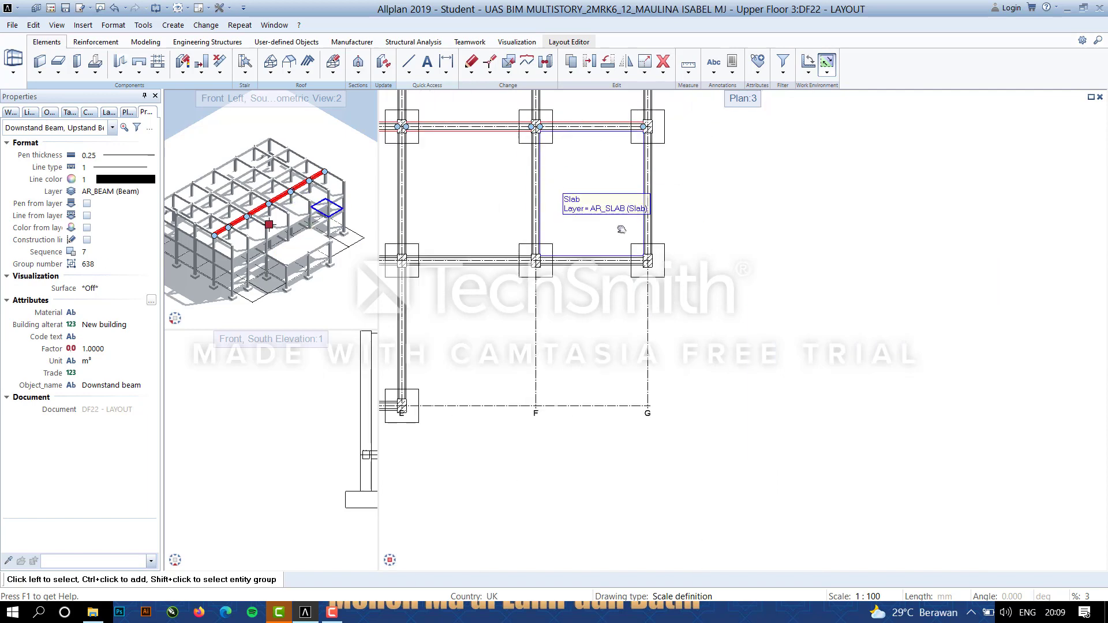
Copy the axis 3 beams onto axis 2 from column centre to column centre and finish the copy command.
{"action": "middle_click_drag", "start_coordinate": [622, 229], "coordinate": [1018, 417]}
{"action": "left_click", "coordinate": [571, 62]}
{"action": "scroll", "coordinate": [585, 312], "scroll_direction": "up", "scroll_amount": 6}
{"action": "scroll", "coordinate": [823, 316], "scroll_direction": "down", "scroll_amount": 4}
{"action": "scroll", "coordinate": [827, 320], "scroll_direction": "up", "scroll_amount": 7}
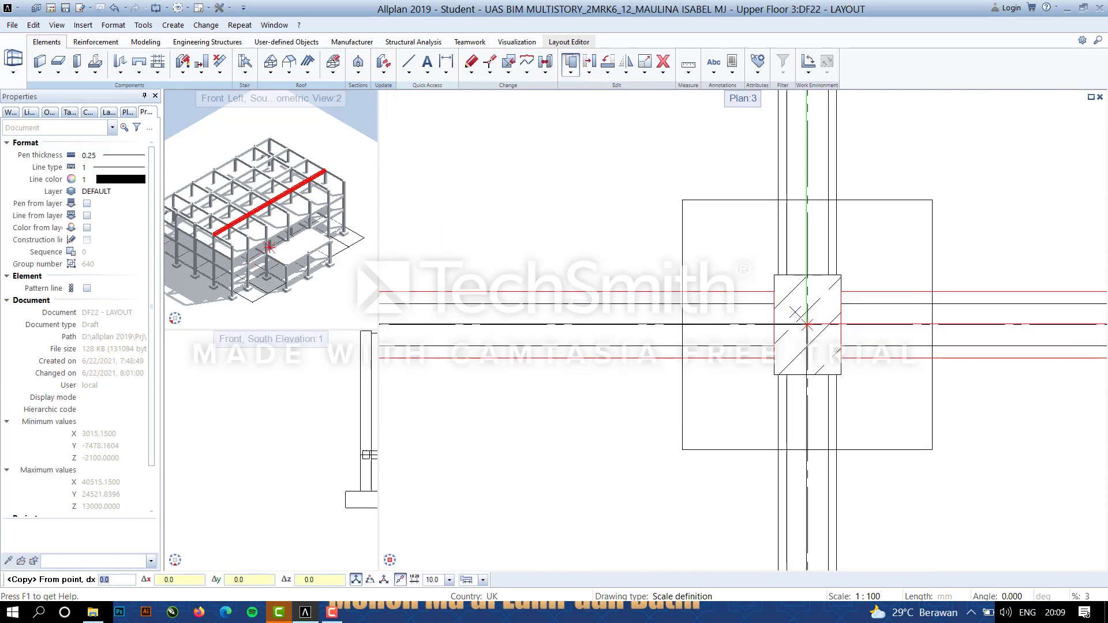
{"action": "left_click", "coordinate": [806, 325]}
{"action": "scroll", "coordinate": [808, 324], "scroll_direction": "down", "scroll_amount": 5}
{"action": "scroll", "coordinate": [847, 340], "scroll_direction": "up", "scroll_amount": 5}
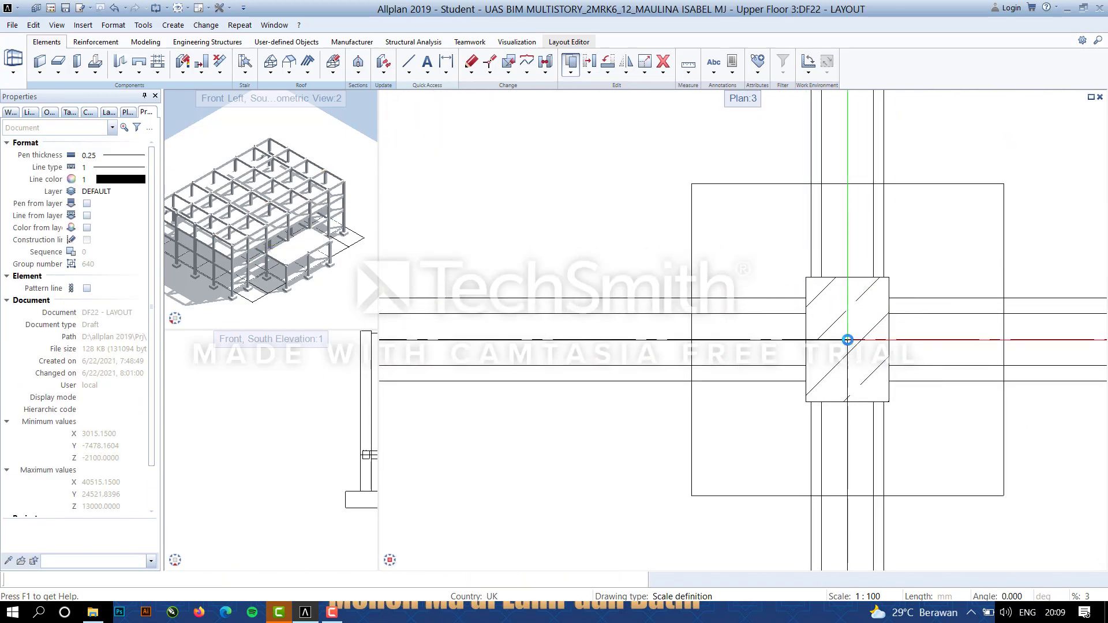
{"action": "left_click", "coordinate": [847, 340]}
{"action": "key", "text": "Escape"}
{"action": "scroll", "coordinate": [705, 442], "scroll_direction": "down", "scroll_amount": 6}
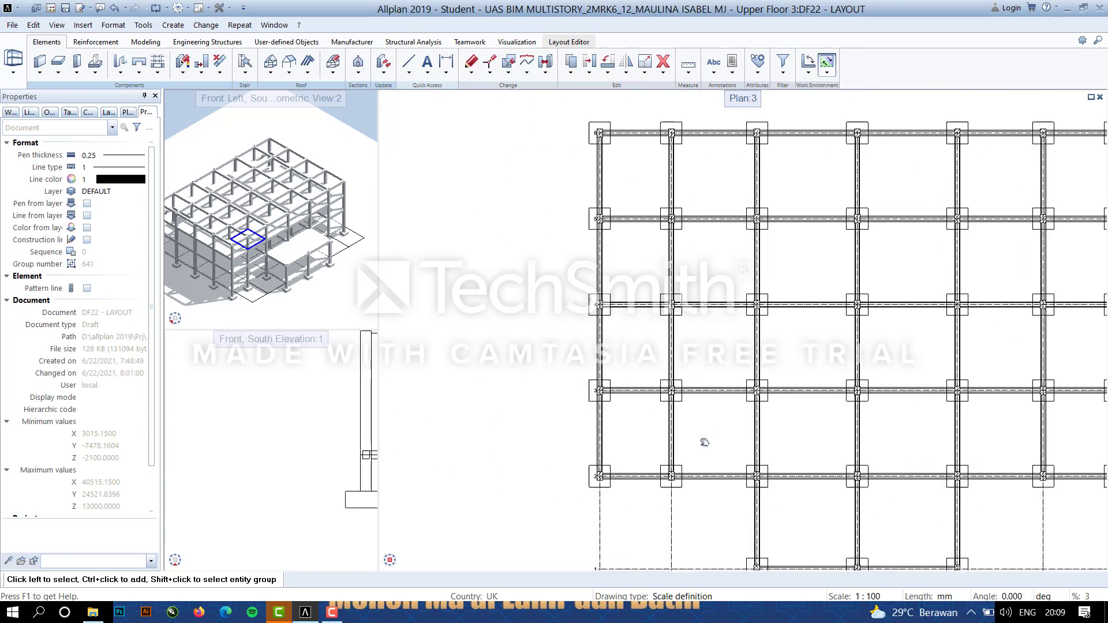
Copy the four slabs between axes 6 and 5 from B to F and the two outer slabs between axes 5 and 4 clear of the plan.
{"action": "middle_click_drag", "start_coordinate": [704, 442], "coordinate": [595, 460]}
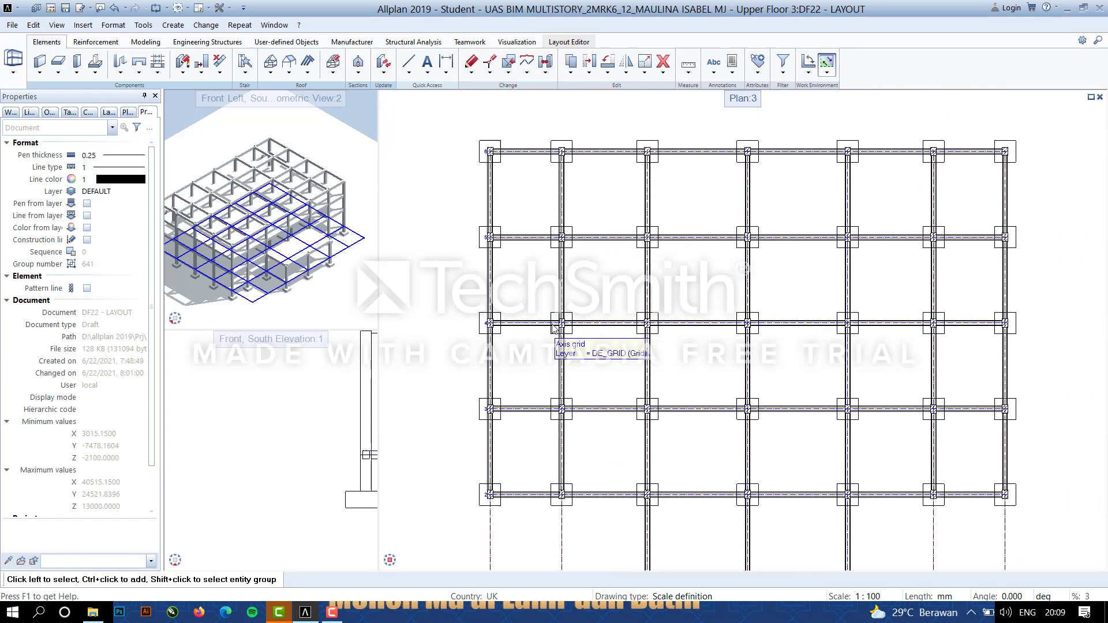
{"action": "left_click", "coordinate": [590, 196]}
{"action": "left_click", "coordinate": [698, 195], "text": "ctrl"}
{"action": "left_click", "coordinate": [895, 194], "text": "ctrl"}
{"action": "left_click", "coordinate": [525, 280], "text": "ctrl"}
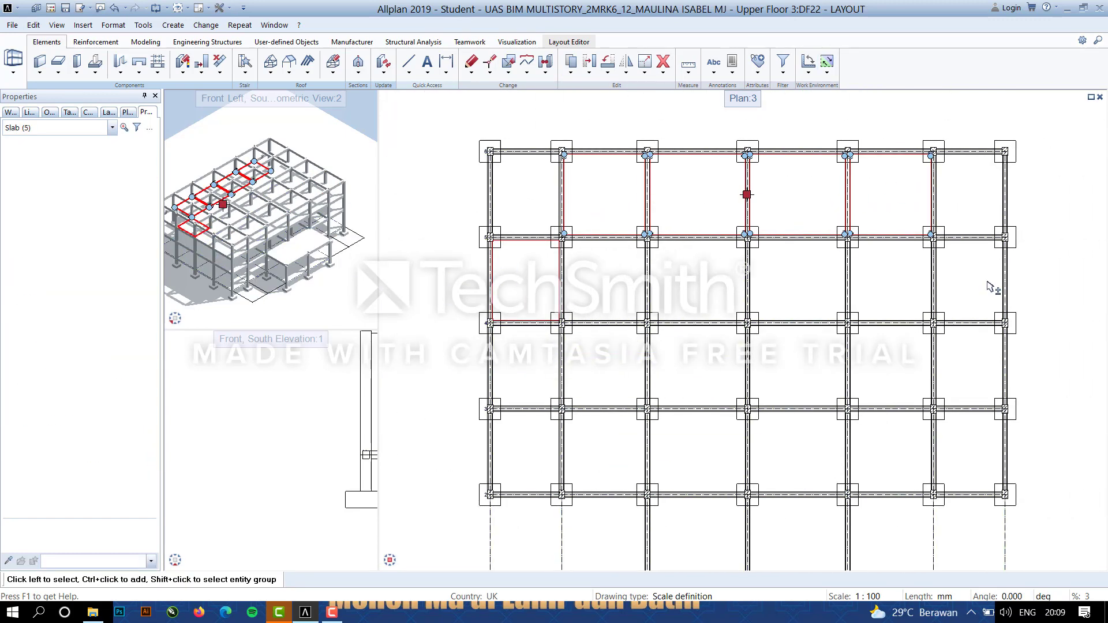
{"action": "left_click", "coordinate": [969, 280], "text": "ctrl"}
{"action": "scroll", "coordinate": [492, 324], "scroll_direction": "up", "scroll_amount": 7}
{"action": "left_click", "coordinate": [493, 305]}
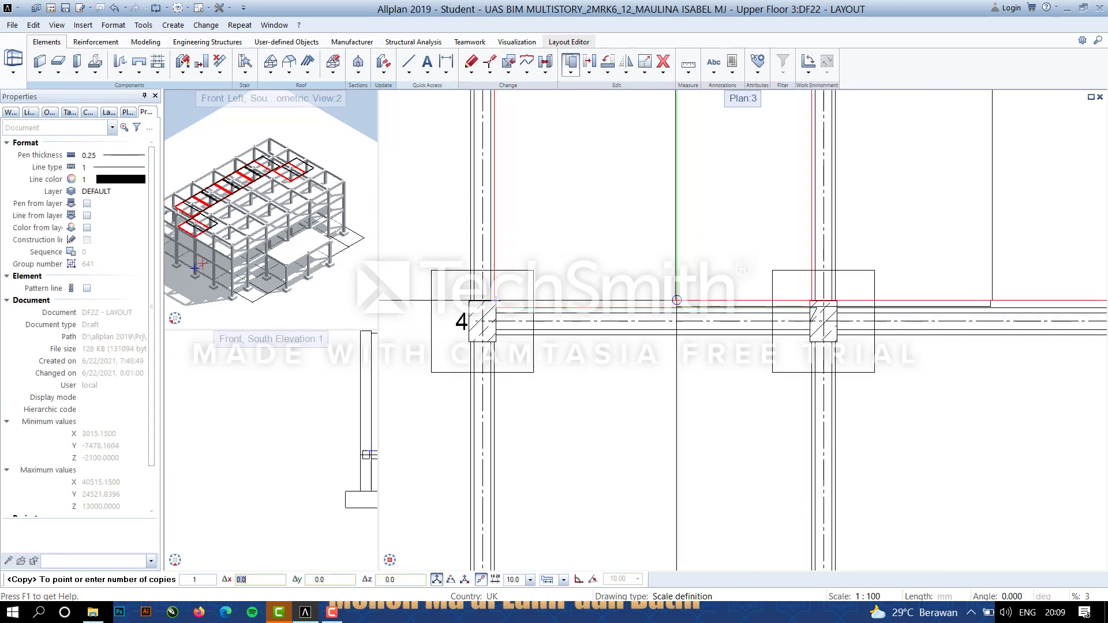
{"action": "scroll", "coordinate": [524, 316], "scroll_direction": "down", "scroll_amount": 13}
{"action": "middle_click_drag", "start_coordinate": [482, 322], "coordinate": [792, 339]}
{"action": "left_click", "coordinate": [581, 326]}
{"action": "key", "text": "Escape"}
{"action": "scroll", "coordinate": [596, 301], "scroll_direction": "up", "scroll_amount": 7}
{"action": "key", "text": "Escape"}
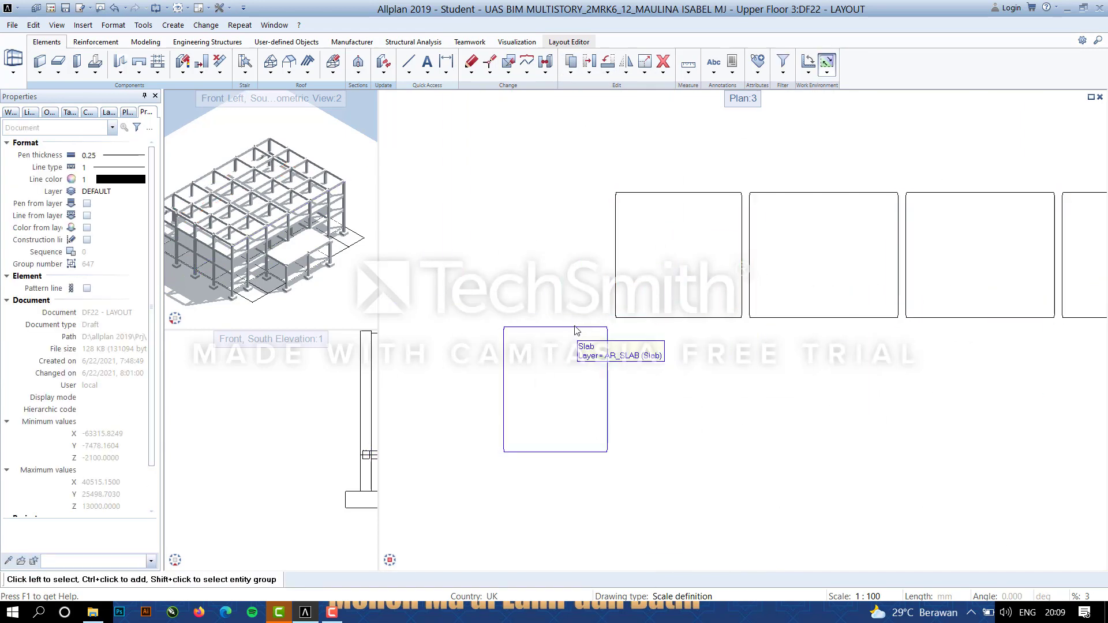
Set the lower outer slab copy's top level to the 3. Upper Floor bottom level and its bottom level to Top level 2. UF.
{"action": "double_click", "coordinate": [576, 328]}
{"action": "left_click", "coordinate": [176, 147]}
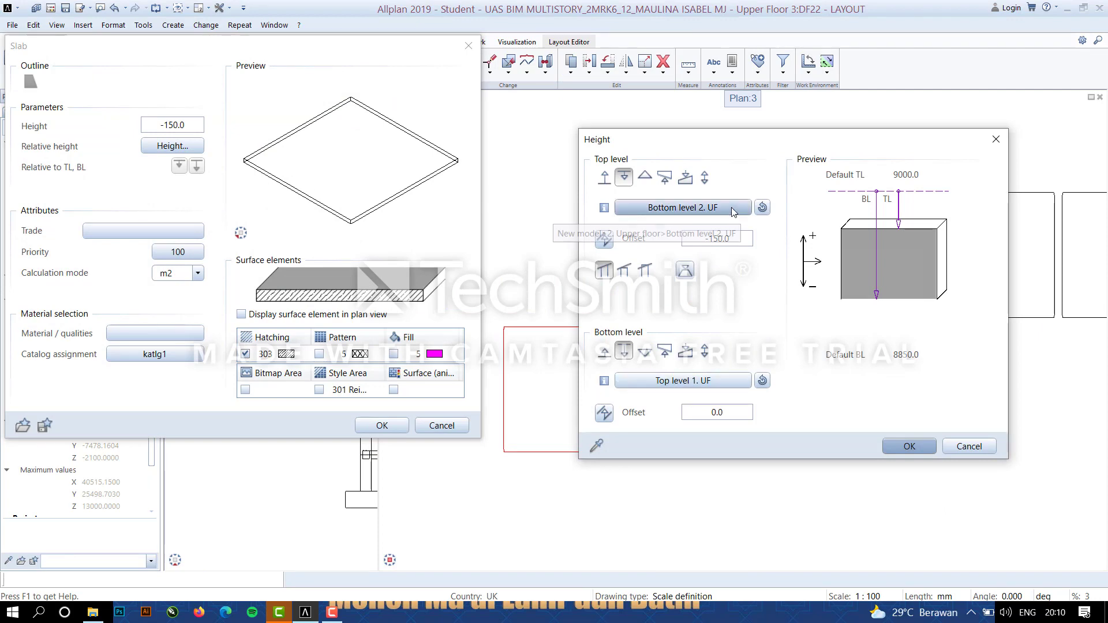
{"action": "left_click", "coordinate": [732, 207]}
{"action": "left_click", "coordinate": [64, 178]}
{"action": "left_click", "coordinate": [112, 304]}
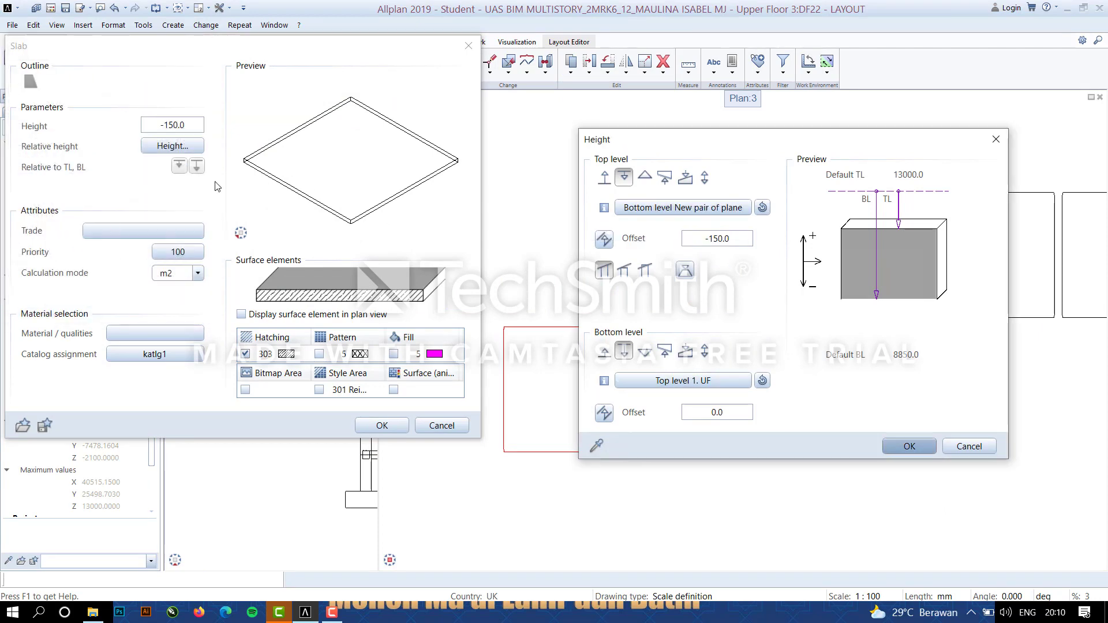
{"action": "left_click", "coordinate": [695, 383]}
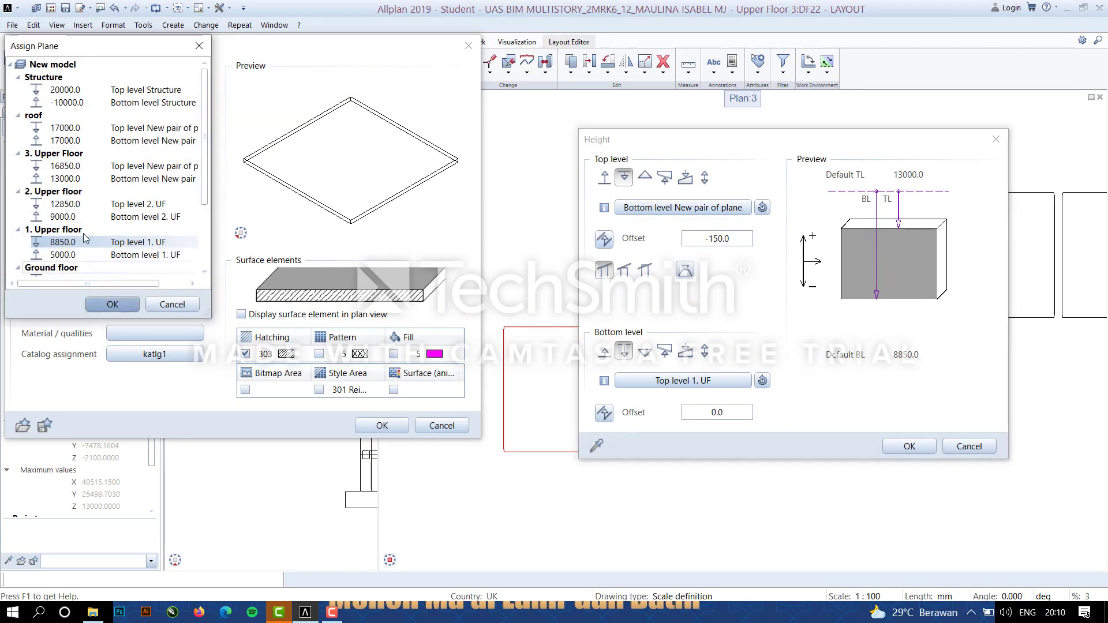
{"action": "left_click", "coordinate": [113, 304]}
{"action": "left_click", "coordinate": [909, 446]}
{"action": "left_click", "coordinate": [382, 426]}
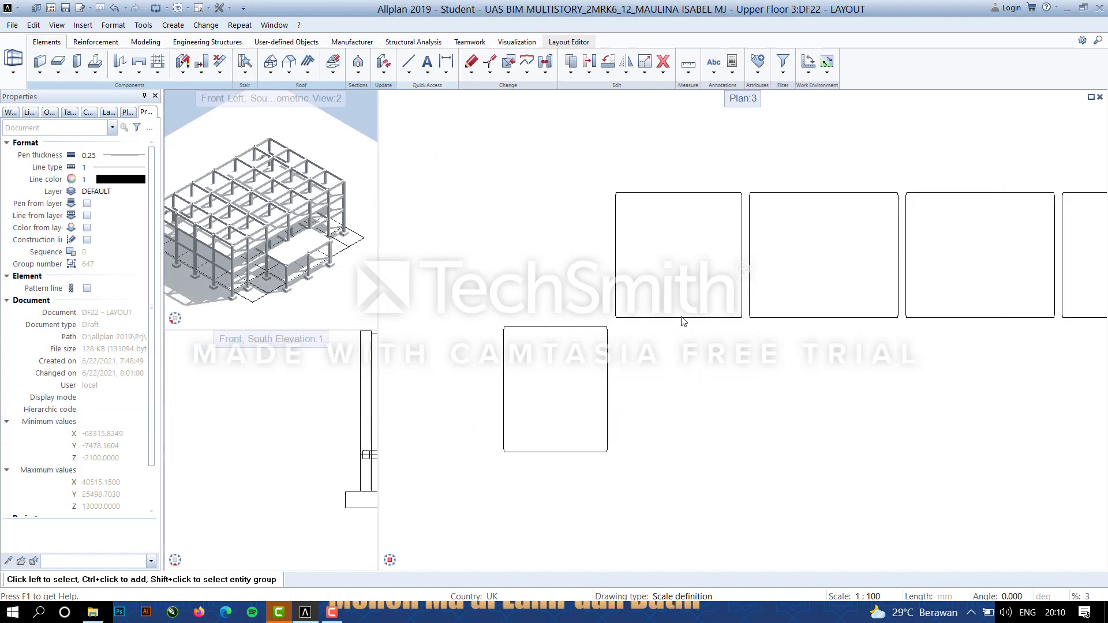
{"action": "scroll", "coordinate": [798, 348], "scroll_direction": "down", "scroll_amount": 4}
{"action": "left_click_drag", "start_coordinate": [1043, 272], "coordinate": [772, 403]}
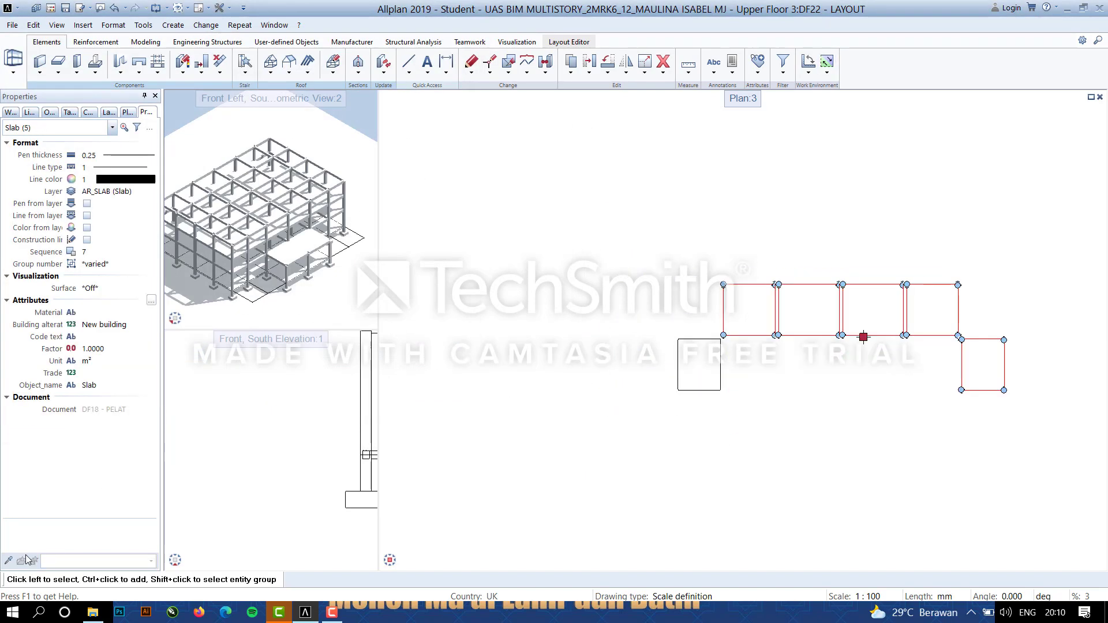
{"action": "key", "text": "Escape"}
Assign the first slab in the copied row the 3. Upper Floor bottom level as top and Top level 2. UF as bottom.
{"action": "double_click", "coordinate": [699, 338]}
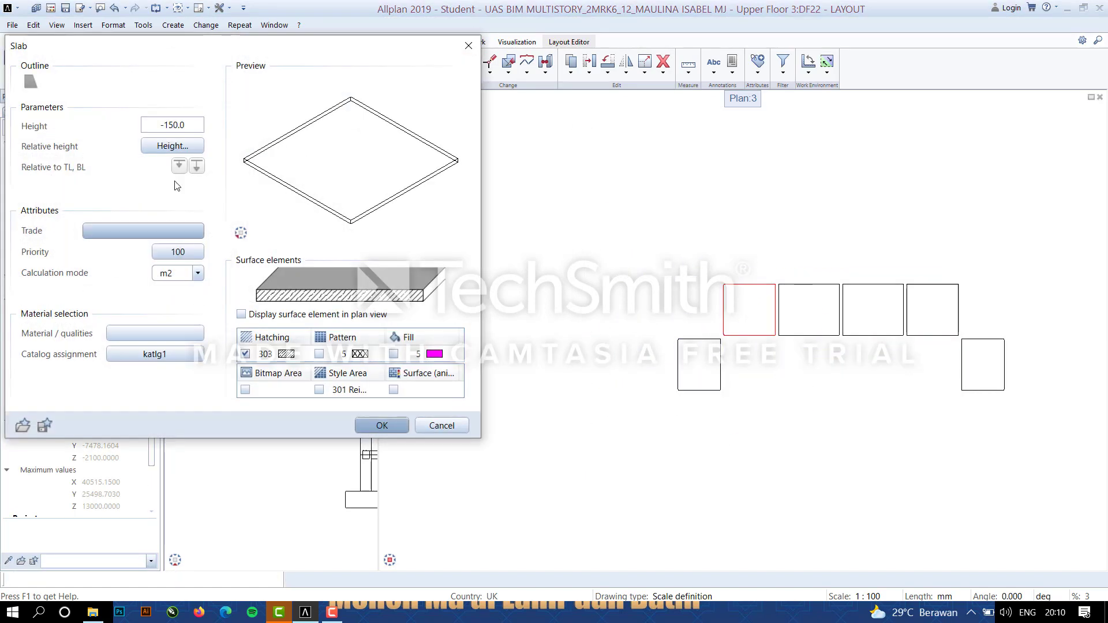
{"action": "left_click", "coordinate": [173, 147]}
{"action": "left_click", "coordinate": [647, 207]}
{"action": "double_click", "coordinate": [80, 179]}
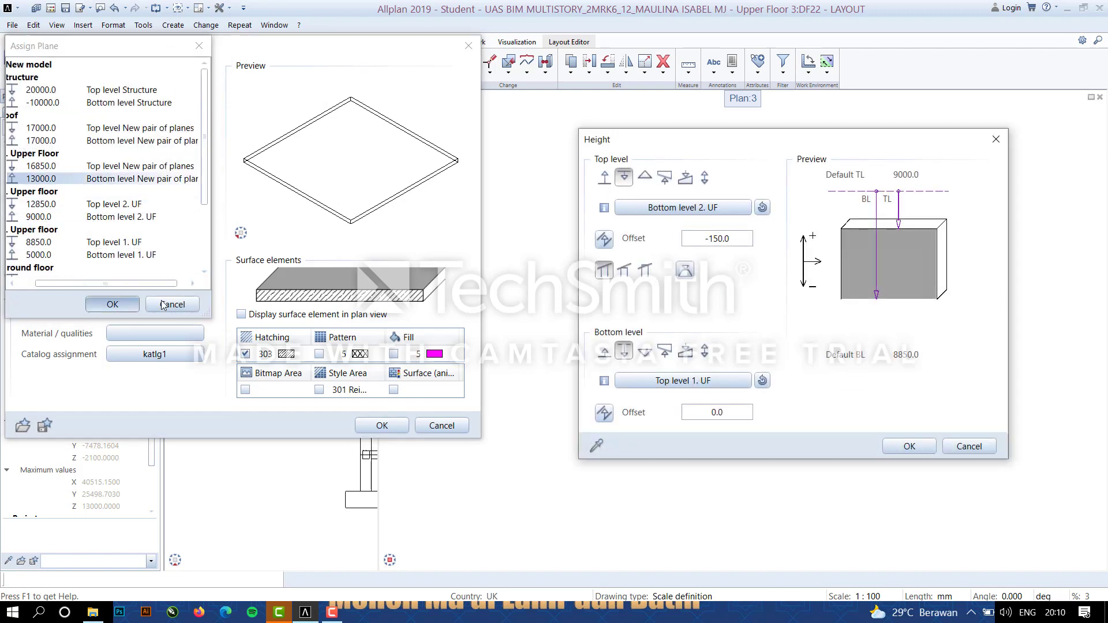
{"action": "left_click", "coordinate": [649, 381]}
{"action": "left_click", "coordinate": [63, 203]}
{"action": "left_click", "coordinate": [112, 303]}
{"action": "left_click", "coordinate": [909, 446]}
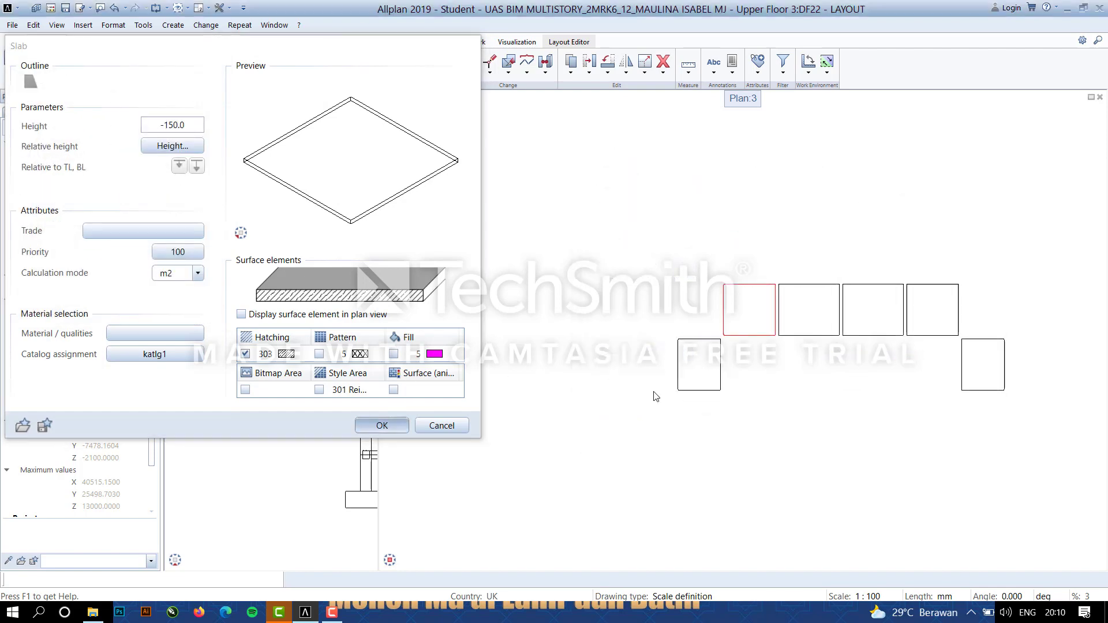
{"action": "left_click", "coordinate": [382, 425]}
Assign the second slab in the copied row the 13000 bottom level of 3. Upper Floor as top and Top level 2. UF (12850) as bottom.
{"action": "double_click", "coordinate": [810, 335]}
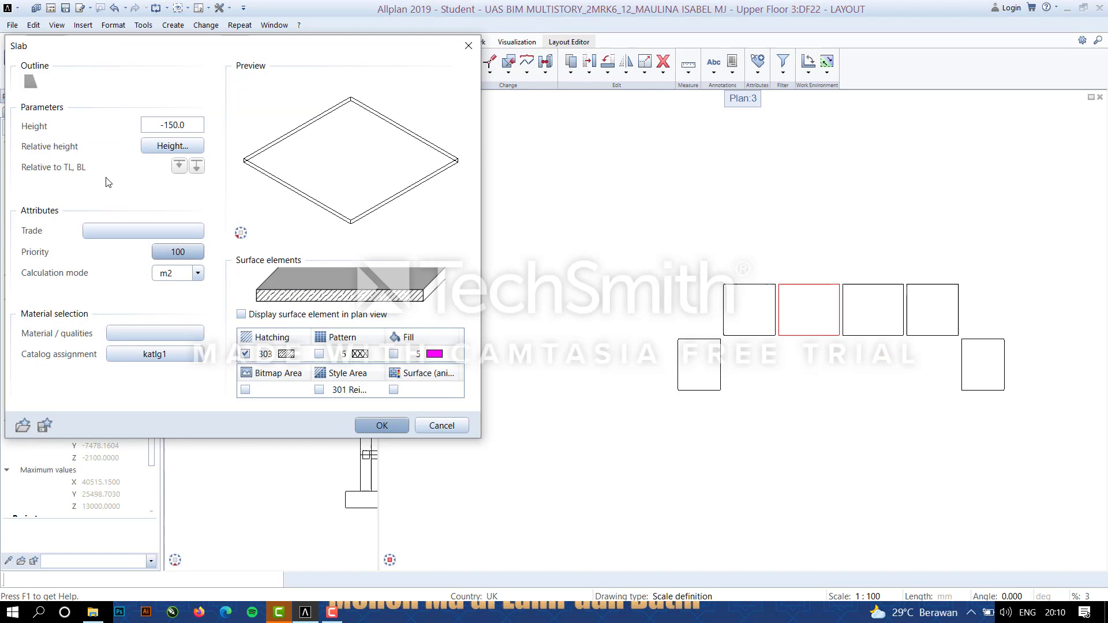
{"action": "left_click", "coordinate": [162, 147]}
{"action": "left_click", "coordinate": [672, 210]}
{"action": "left_click", "coordinate": [64, 156]}
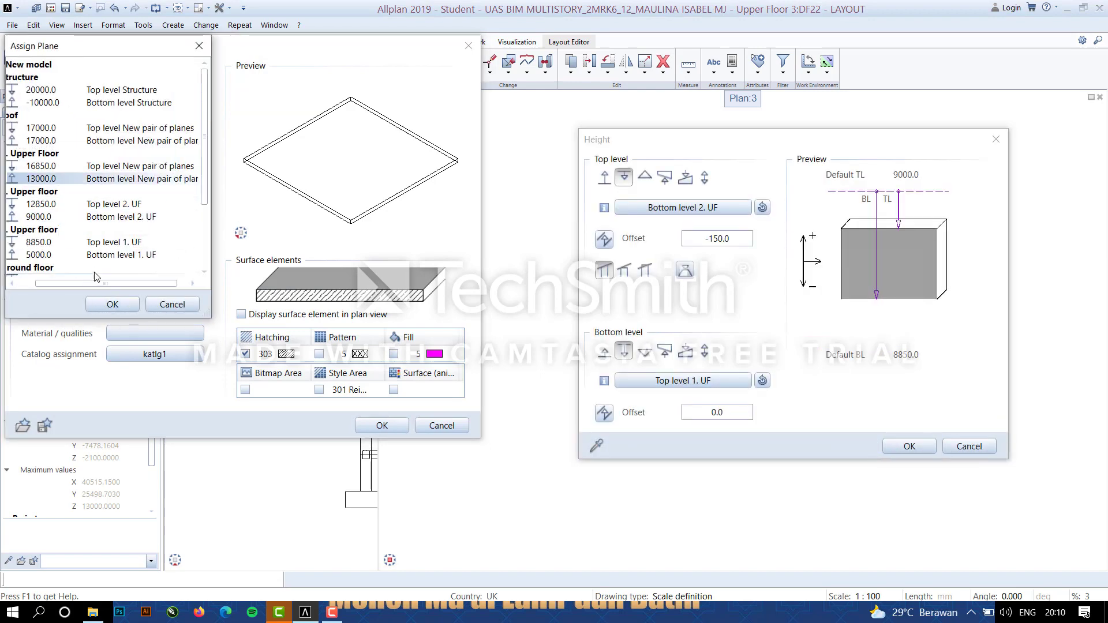
{"action": "left_click", "coordinate": [112, 303]}
{"action": "left_click", "coordinate": [713, 382]}
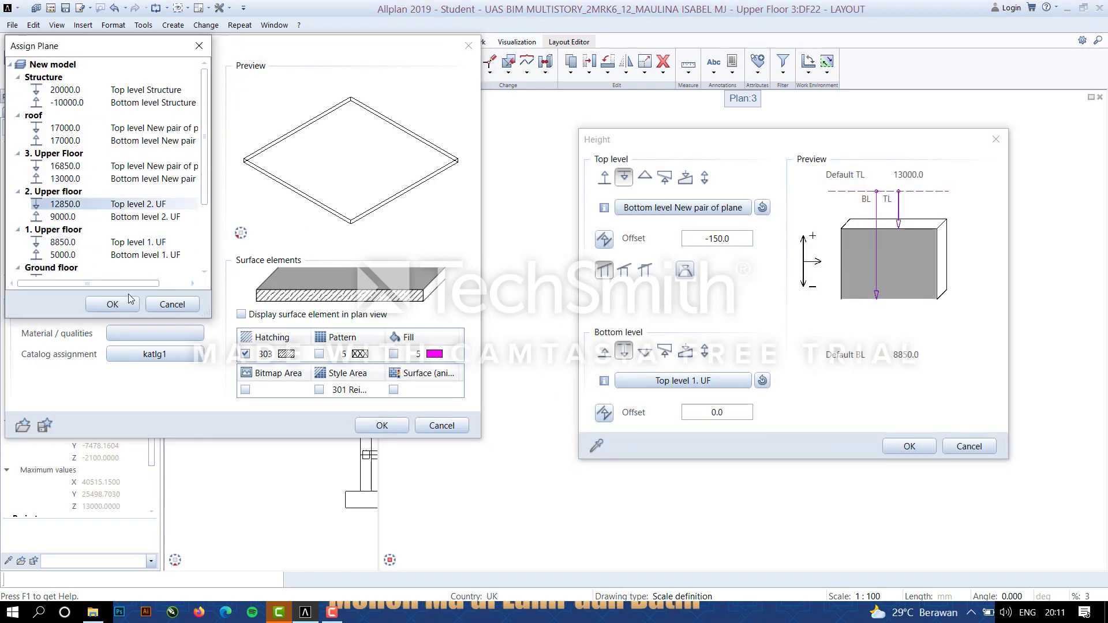
{"action": "left_click", "coordinate": [112, 304]}
{"action": "left_click", "coordinate": [909, 446]}
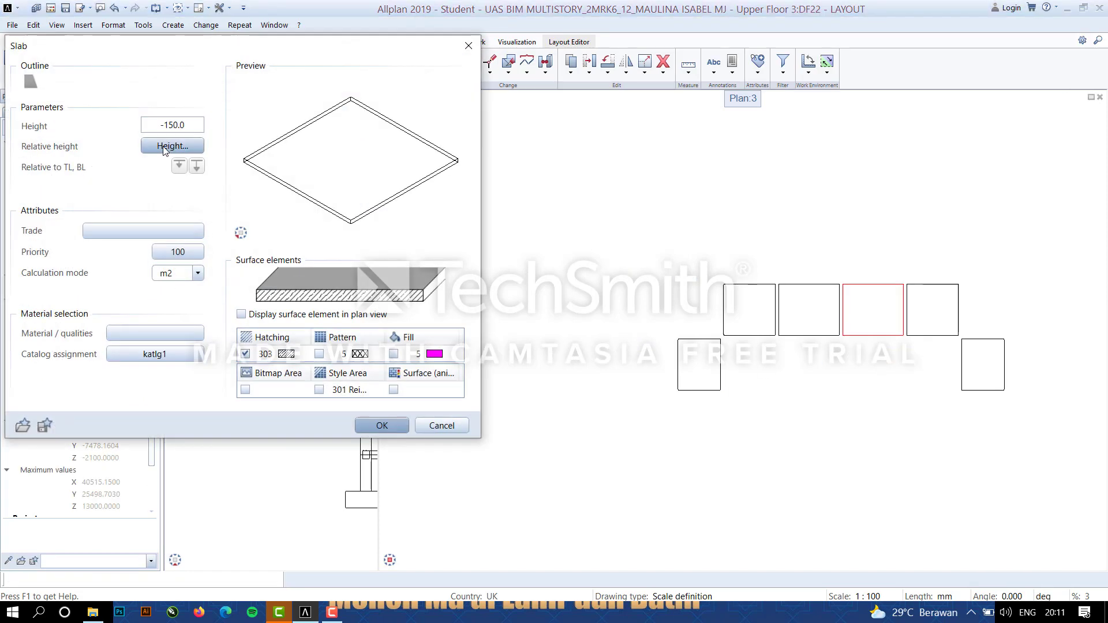
{"action": "left_click", "coordinate": [468, 46]}
Delete the last two slabs of the copied row and the outer slab copy nearest the building plan.
{"action": "scroll", "coordinate": [983, 328], "scroll_direction": "down", "scroll_amount": 2}
{"action": "middle_click_drag", "start_coordinate": [961, 327], "coordinate": [648, 323]}
{"action": "scroll", "coordinate": [627, 321], "scroll_direction": "up", "scroll_amount": 3}
{"action": "left_click_drag", "start_coordinate": [781, 237], "coordinate": [556, 450]}
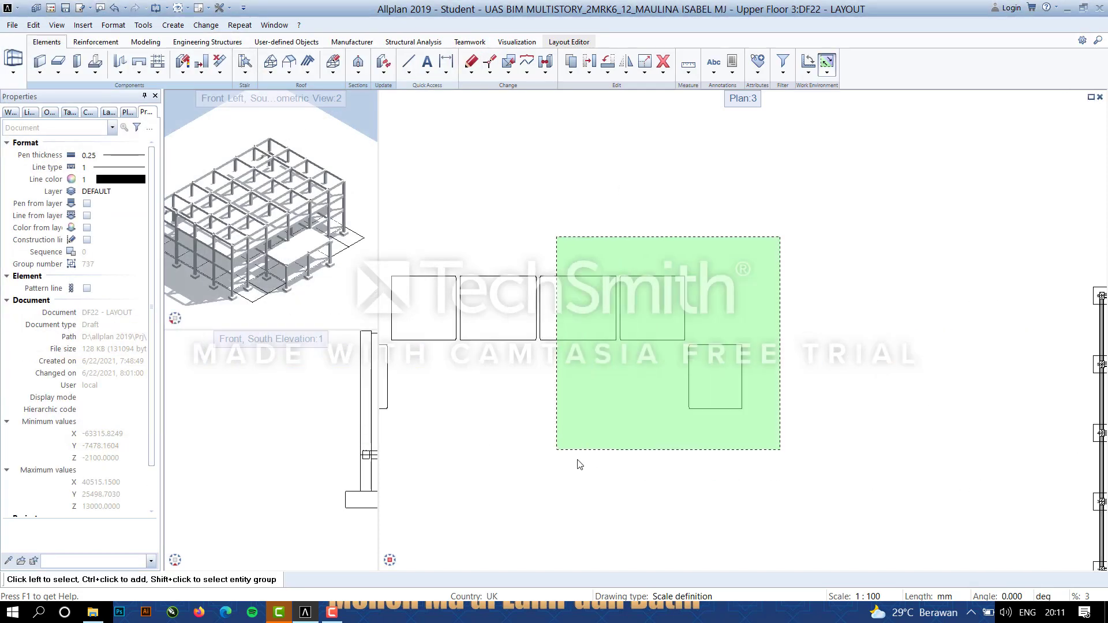
{"action": "key", "text": "Delete"}
Move the three remaining slab copies together from beside the plan onto the building's structural grid.
{"action": "scroll", "coordinate": [553, 345], "scroll_direction": "down", "scroll_amount": 3}
{"action": "middle_click_drag", "start_coordinate": [548, 378], "coordinate": [630, 378]}
{"action": "left_click_drag", "start_coordinate": [646, 295], "coordinate": [547, 353]}
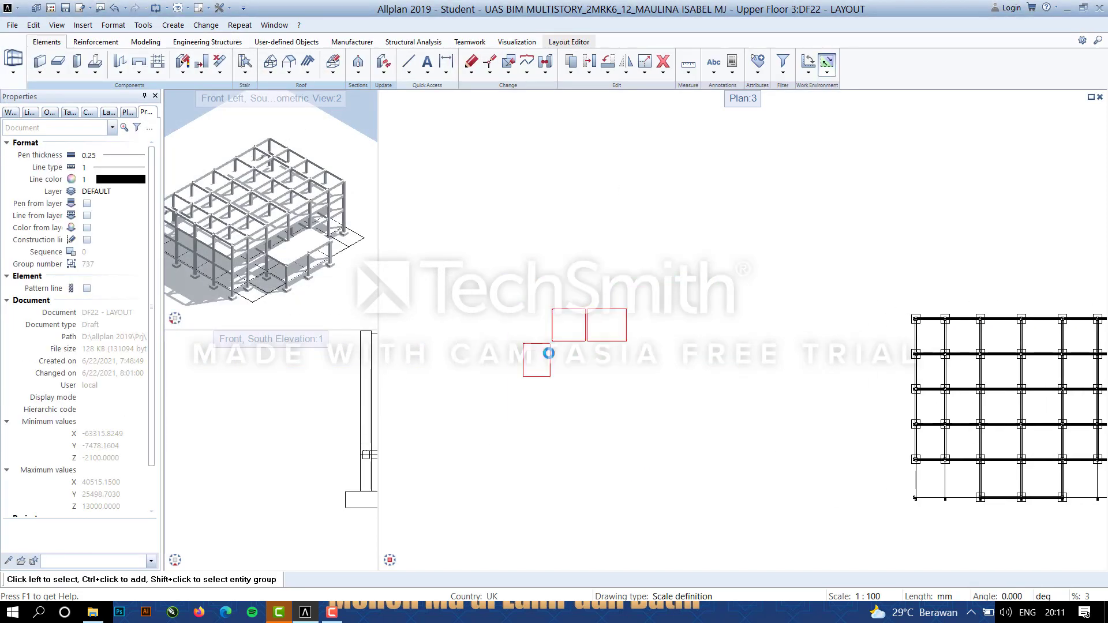
{"action": "left_click", "coordinate": [588, 64]}
{"action": "scroll", "coordinate": [524, 376], "scroll_direction": "up", "scroll_amount": 5}
{"action": "left_click", "coordinate": [510, 371]}
{"action": "scroll", "coordinate": [987, 372], "scroll_direction": "down", "scroll_amount": 3}
{"action": "middle_click_drag", "start_coordinate": [1064, 383], "coordinate": [407, 383]}
{"action": "scroll", "coordinate": [659, 400], "scroll_direction": "down", "scroll_amount": 2}
{"action": "middle_click_drag", "start_coordinate": [798, 418], "coordinate": [621, 438]}
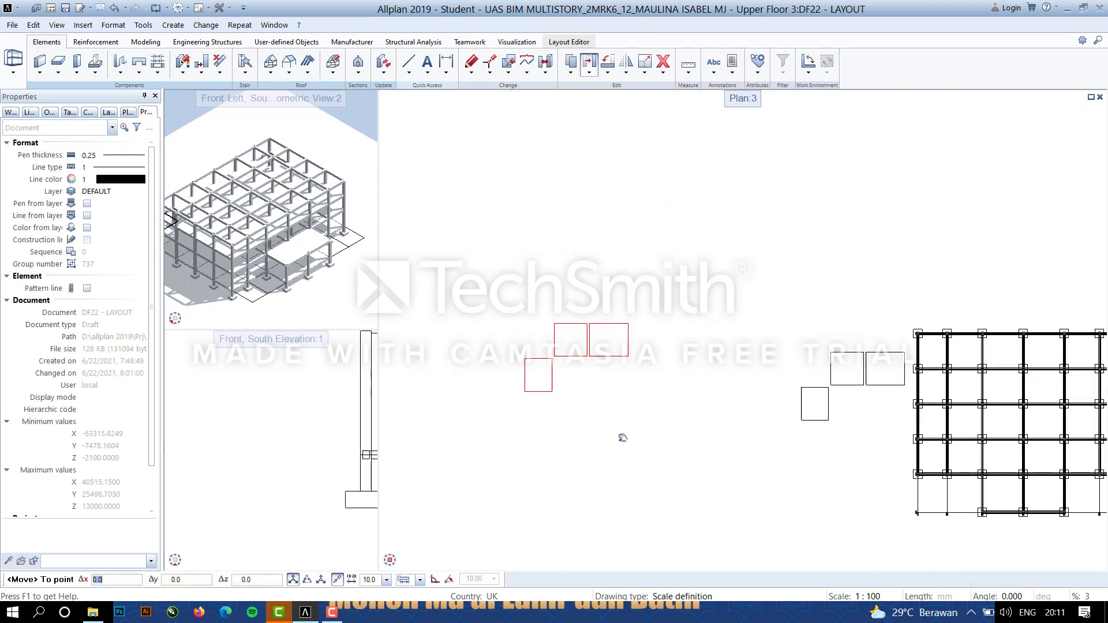
{"action": "scroll", "coordinate": [721, 369], "scroll_direction": "up", "scroll_amount": 5}
{"action": "left_click", "coordinate": [689, 332]}
{"action": "scroll", "coordinate": [651, 245], "scroll_direction": "down", "scroll_amount": 5}
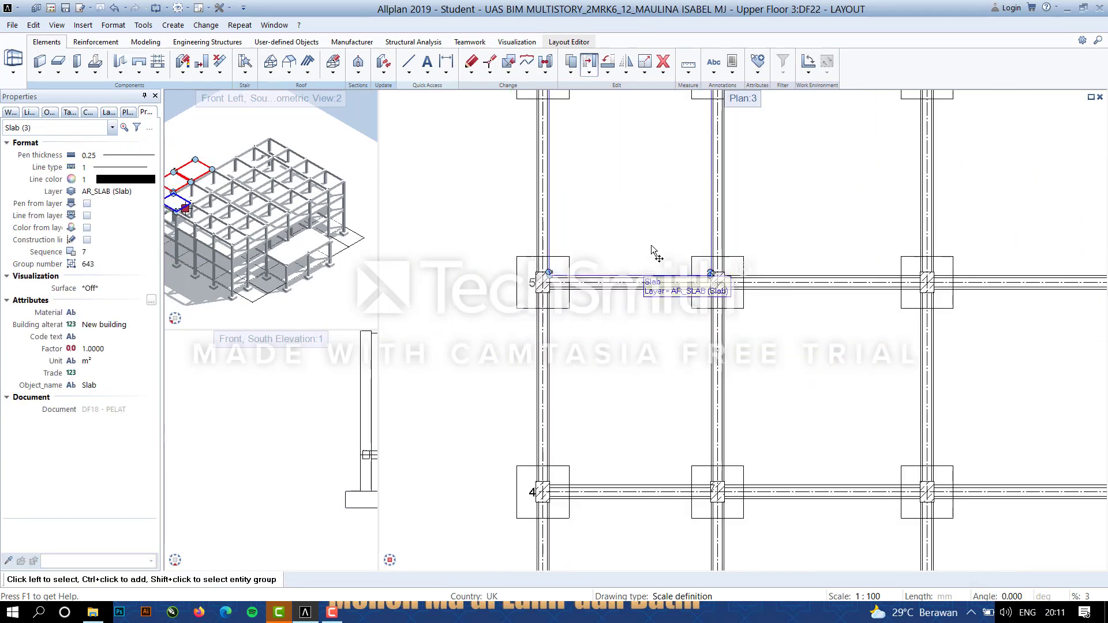
Shift the three slabs down one grid bay so the single slab fills the first bay between axes 4 and 5.
{"action": "scroll", "coordinate": [513, 397], "scroll_direction": "up", "scroll_amount": 5}
{"action": "left_click", "coordinate": [518, 395]}
{"action": "scroll", "coordinate": [556, 411], "scroll_direction": "down", "scroll_amount": 4}
{"action": "middle_click_drag", "start_coordinate": [618, 383], "coordinate": [545, 182]}
{"action": "scroll", "coordinate": [473, 372], "scroll_direction": "up", "scroll_amount": 5}
{"action": "left_click", "coordinate": [473, 372]}
{"action": "scroll", "coordinate": [606, 345], "scroll_direction": "down", "scroll_amount": 6}
{"action": "middle_click_drag", "start_coordinate": [946, 402], "coordinate": [610, 401]}
{"action": "scroll", "coordinate": [610, 401], "scroll_direction": "down", "scroll_amount": 4}
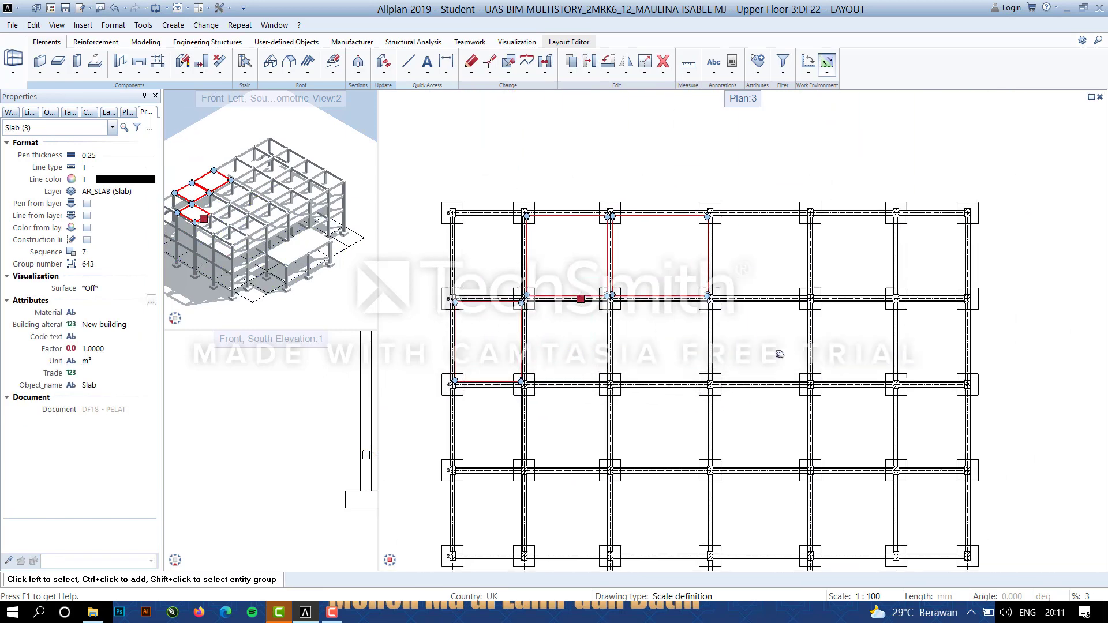
Copy and mirror the three slabs about the building's middle vertical grid line.
{"action": "left_click", "coordinate": [626, 62]}
{"action": "scroll", "coordinate": [697, 316], "scroll_direction": "up", "scroll_amount": 6}
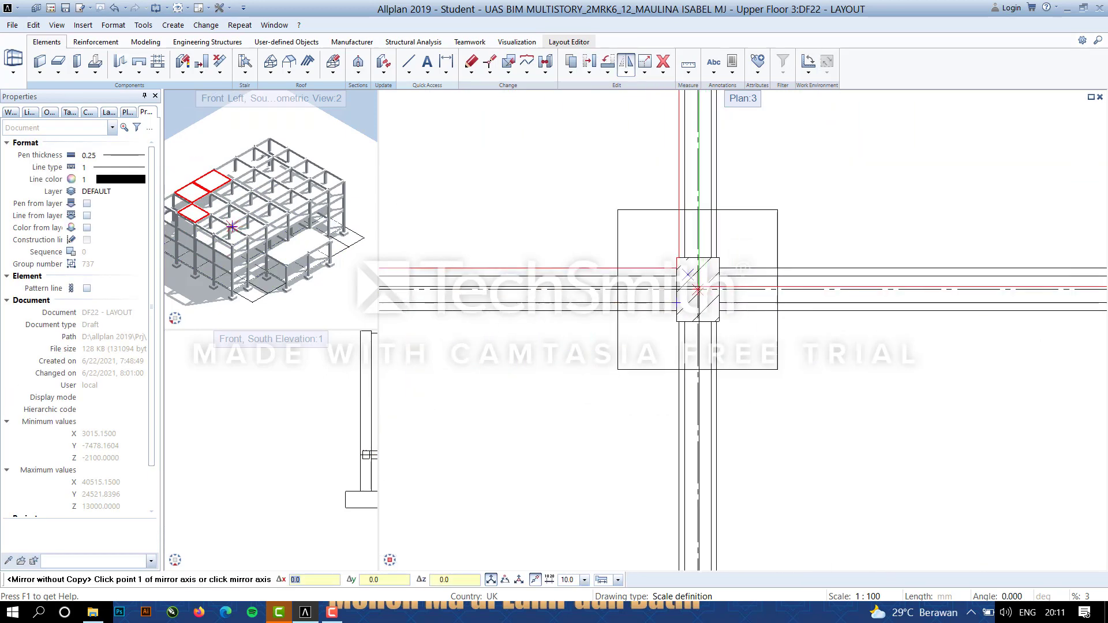
{"action": "left_click", "coordinate": [708, 306]}
{"action": "scroll", "coordinate": [701, 388], "scroll_direction": "down", "scroll_amount": 4}
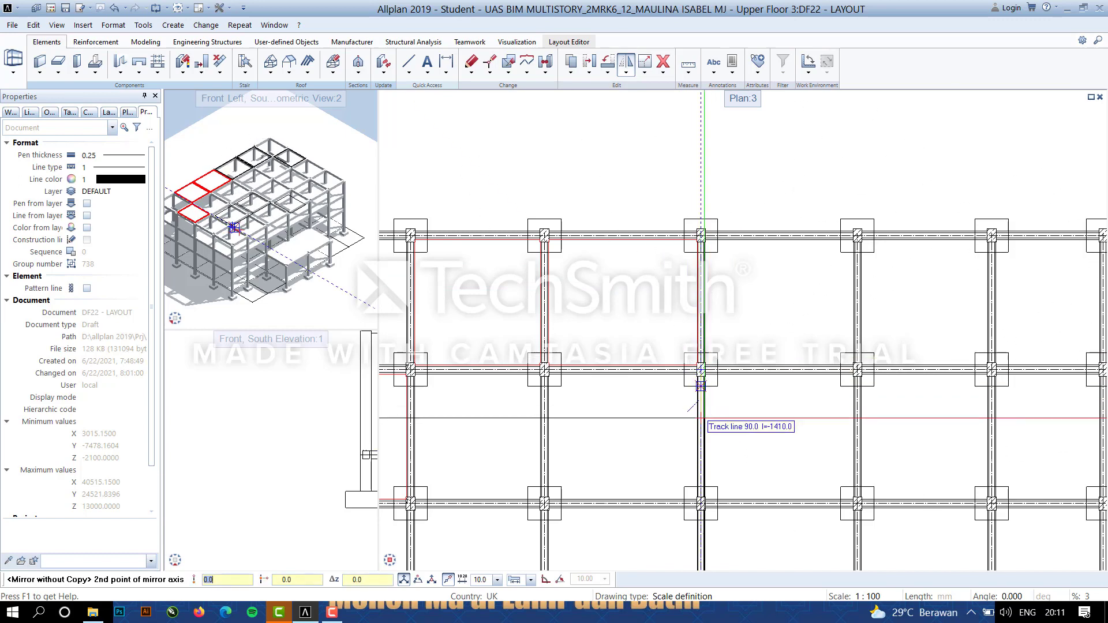
{"action": "left_click", "coordinate": [701, 424]}
{"action": "scroll", "coordinate": [701, 424], "scroll_direction": "up", "scroll_amount": 3}
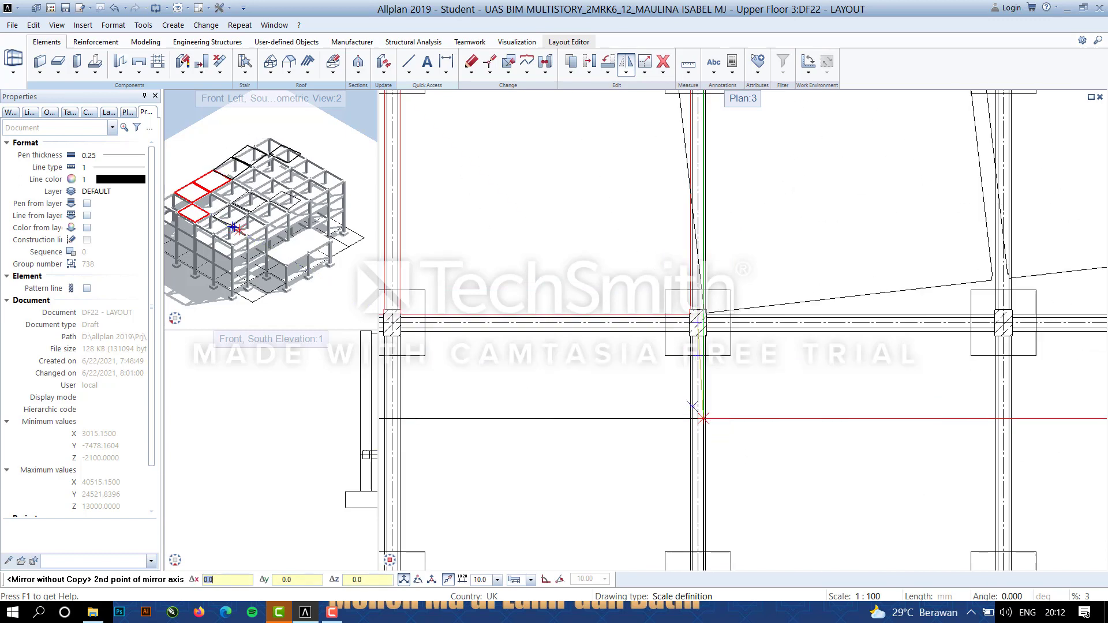
{"action": "left_click", "coordinate": [628, 74]}
{"action": "left_click", "coordinate": [646, 114]}
{"action": "left_click", "coordinate": [698, 323]}
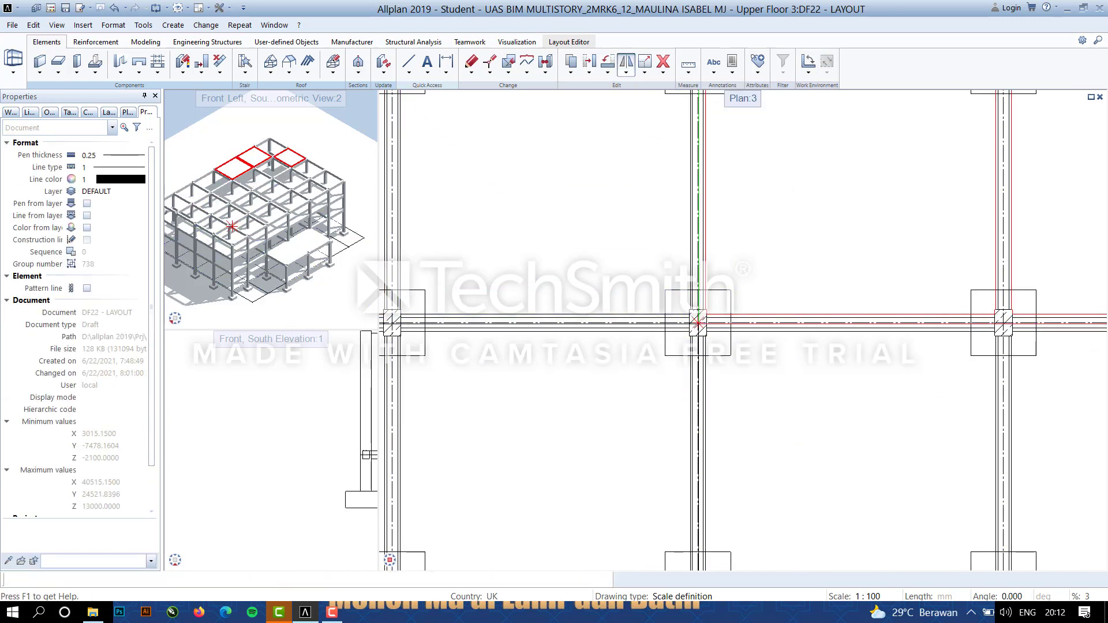
{"action": "left_click", "coordinate": [699, 287]}
Try to copy the four slabs of the uppermost row into the row of bays below.
{"action": "scroll", "coordinate": [699, 323], "scroll_direction": "down", "scroll_amount": 3}
{"action": "left_click", "coordinate": [753, 303], "text": "ctrl"}
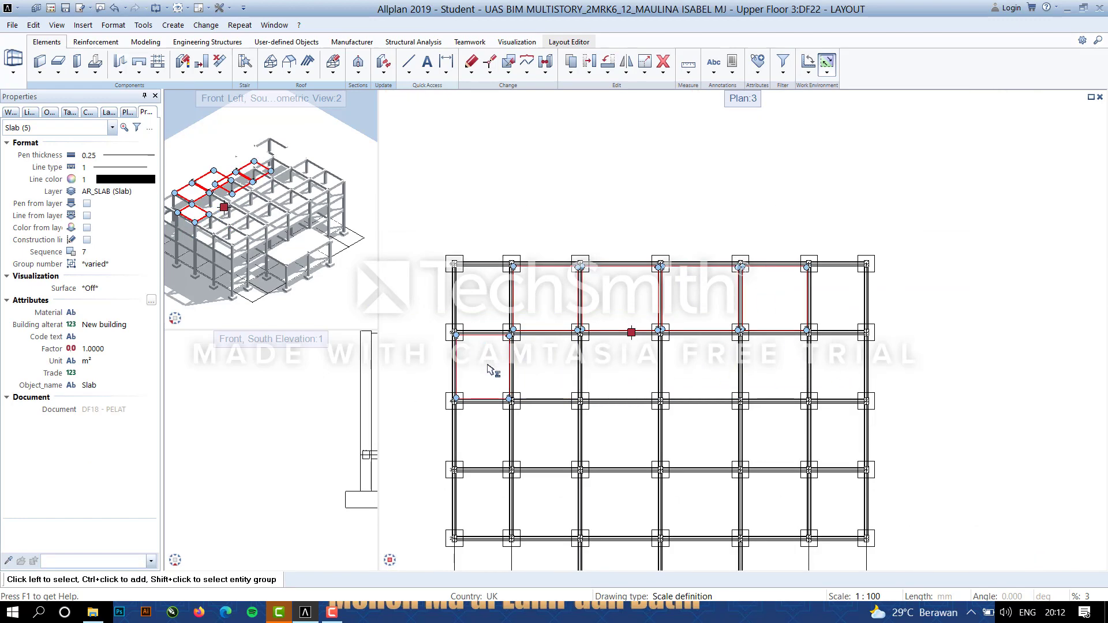
{"action": "scroll", "coordinate": [489, 365], "scroll_direction": "up", "scroll_amount": 2}
{"action": "left_click", "coordinate": [630, 363]}
{"action": "left_click", "coordinate": [656, 175]}
{"action": "left_click", "coordinate": [819, 207], "text": "ctrl"}
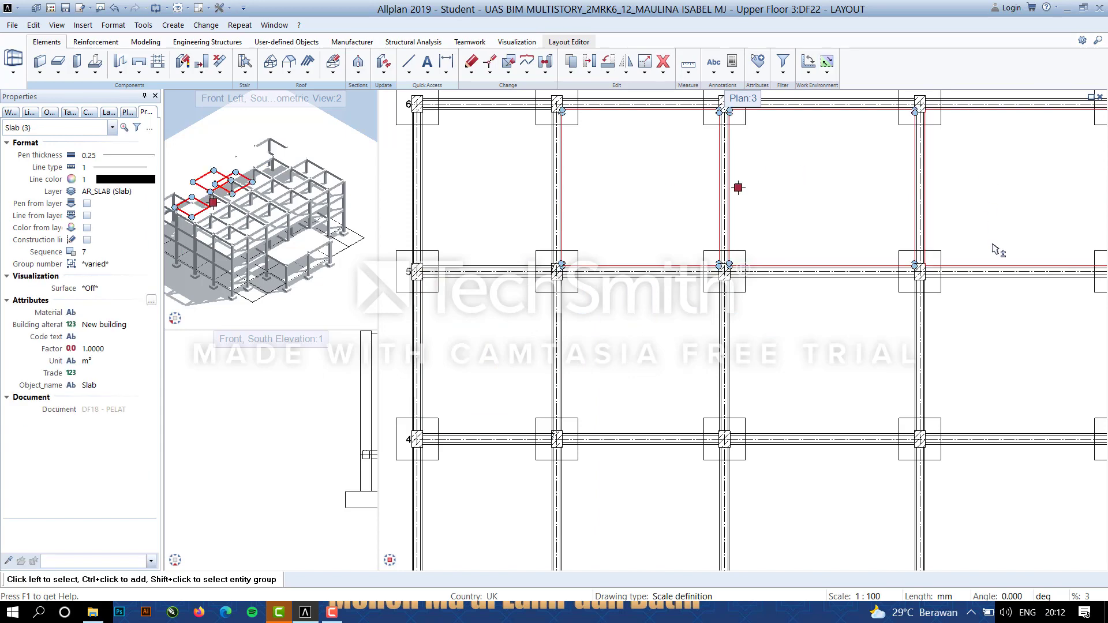
{"action": "left_click", "coordinate": [995, 250], "text": "ctrl"}
{"action": "scroll", "coordinate": [993, 258], "scroll_direction": "down", "scroll_amount": 3}
{"action": "left_click", "coordinate": [1044, 250], "text": "ctrl"}
{"action": "middle_click_drag", "start_coordinate": [1043, 250], "coordinate": [738, 249]}
{"action": "left_click", "coordinate": [571, 62]}
{"action": "scroll", "coordinate": [570, 265], "scroll_direction": "up", "scroll_amount": 4}
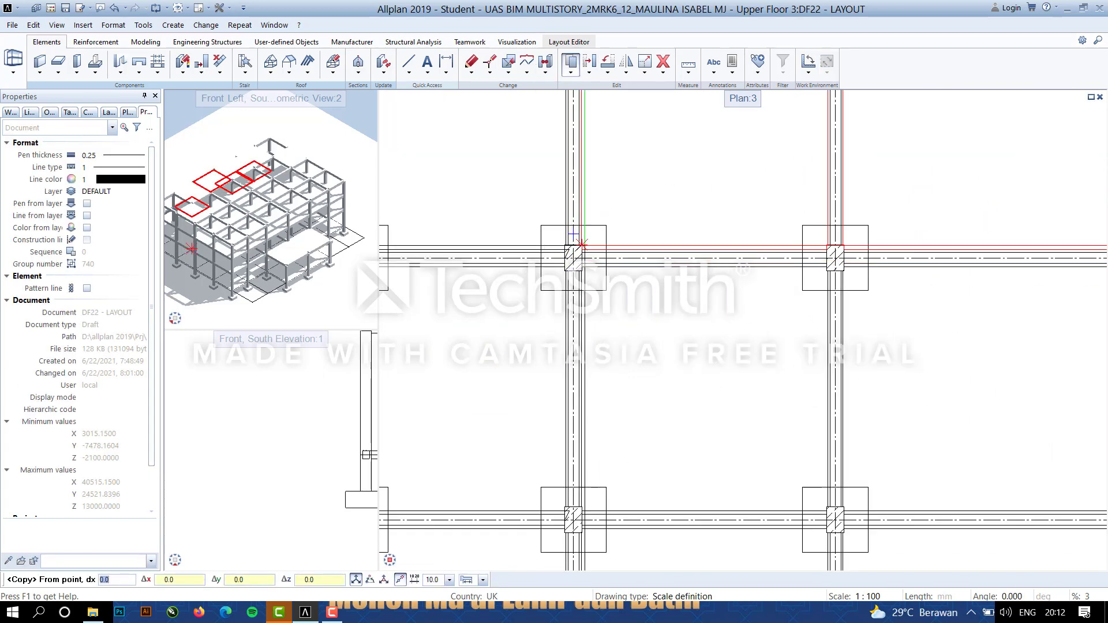
{"action": "left_click", "coordinate": [581, 245]}
{"action": "key", "text": "Escape"}
{"action": "scroll", "coordinate": [837, 329], "scroll_direction": "down", "scroll_amount": 4}
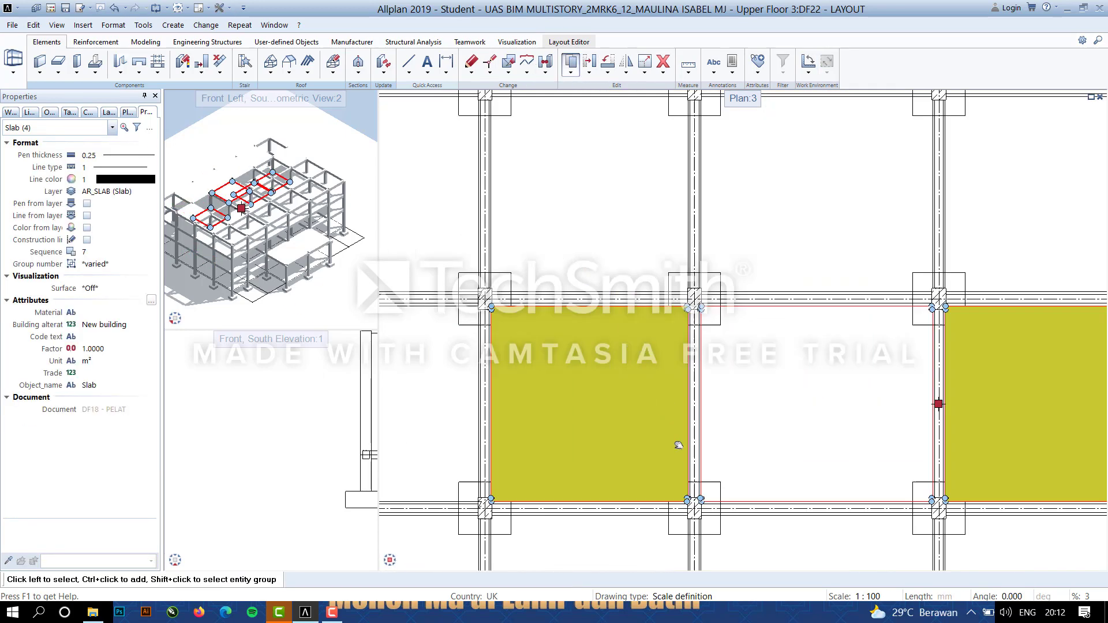
Undo the slab copy and select one uppermost-row slab to inspect its properties.
{"action": "key", "text": "ctrl+z"}
{"action": "left_click", "coordinate": [679, 252]}
{"action": "left_click", "coordinate": [754, 265]}
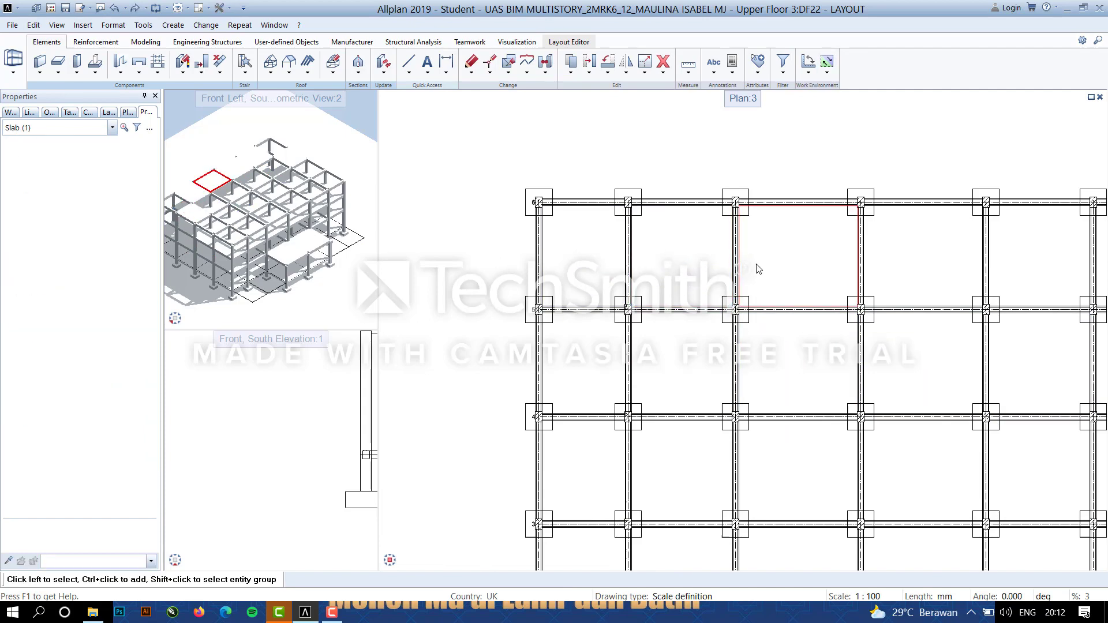
Deactivate the foundation drawing files and Upper Floor 2's BALOK and PELAT files, leaving only GRID and LAYOUT active.
{"action": "left_click", "coordinate": [51, 8]}
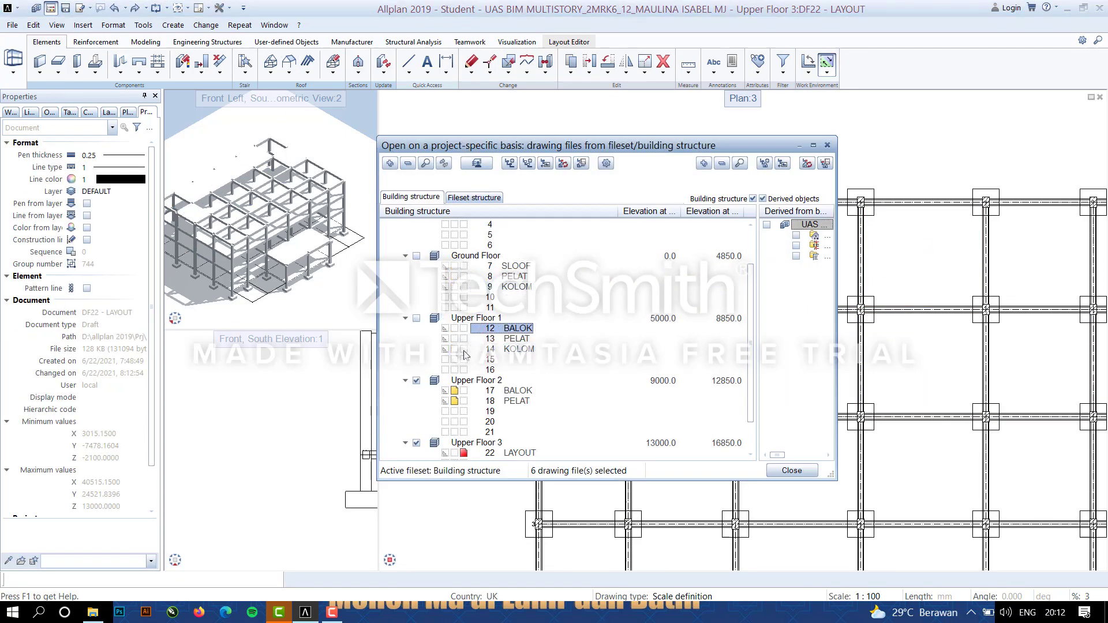
{"action": "left_click", "coordinate": [453, 393]}
{"action": "left_click", "coordinate": [454, 401]}
{"action": "scroll", "coordinate": [454, 323], "scroll_direction": "up", "scroll_amount": 2}
{"action": "left_click", "coordinate": [807, 472]}
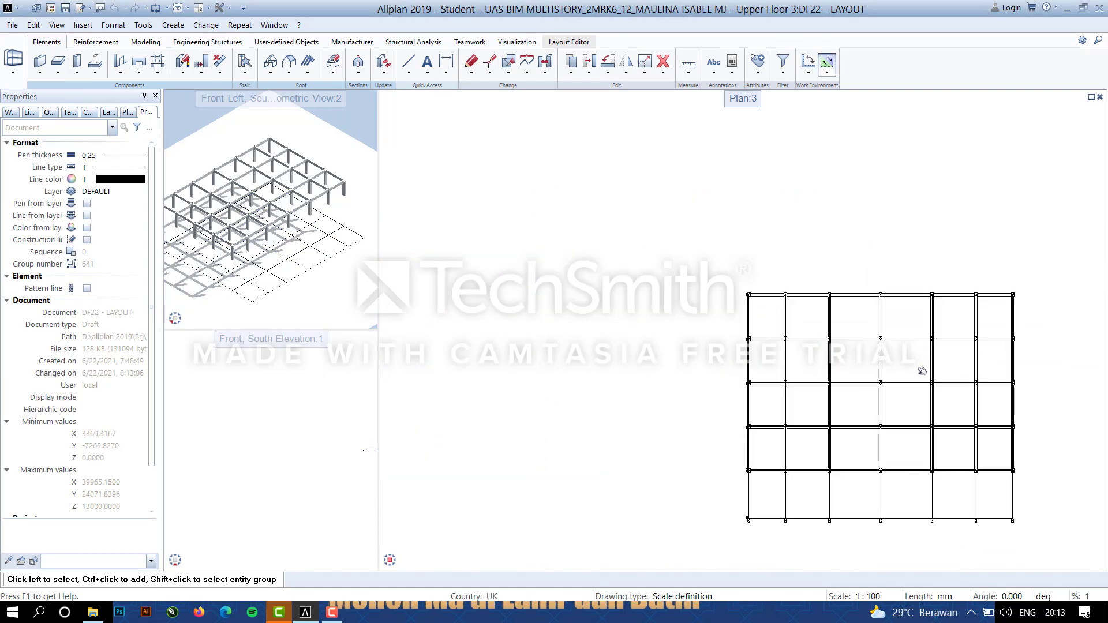
Activate the Upper Floor 2 BALOK and PELAT drawing files for editing, with LAYOUT as the current file.
{"action": "left_click", "coordinate": [51, 8]}
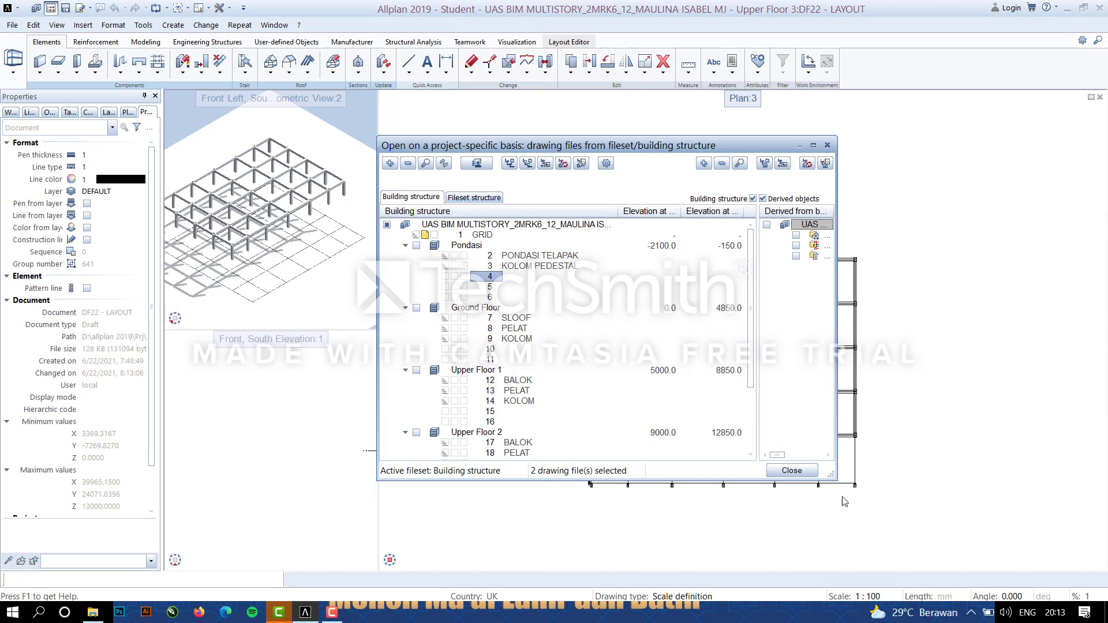
{"action": "scroll", "coordinate": [590, 375], "scroll_direction": "down", "scroll_amount": 2}
{"action": "left_click", "coordinate": [791, 471]}
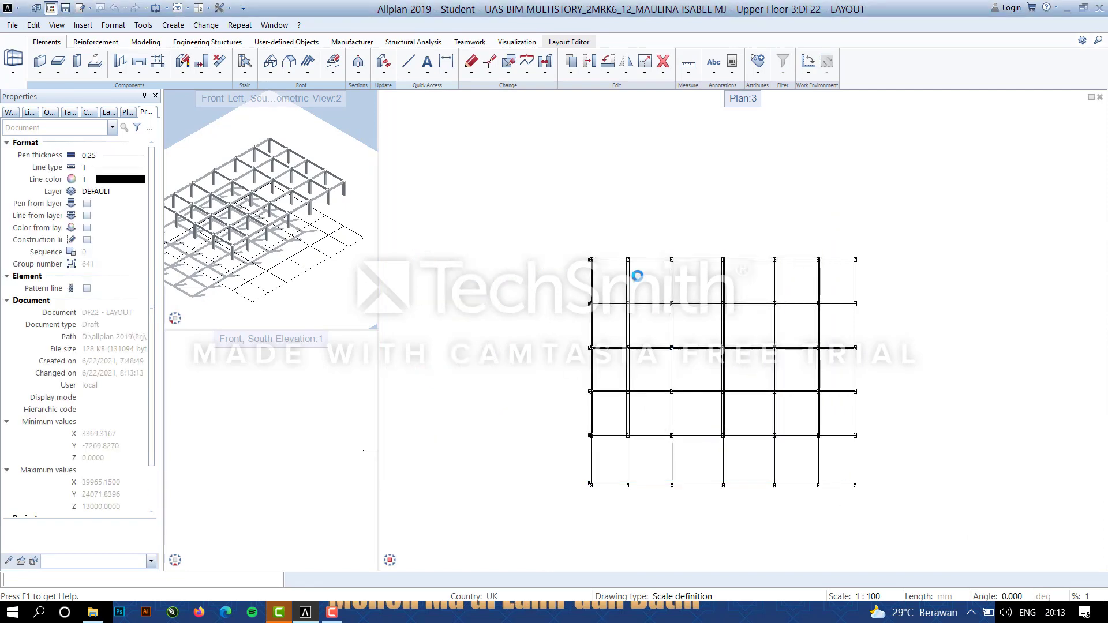
{"action": "left_click", "coordinate": [51, 10]}
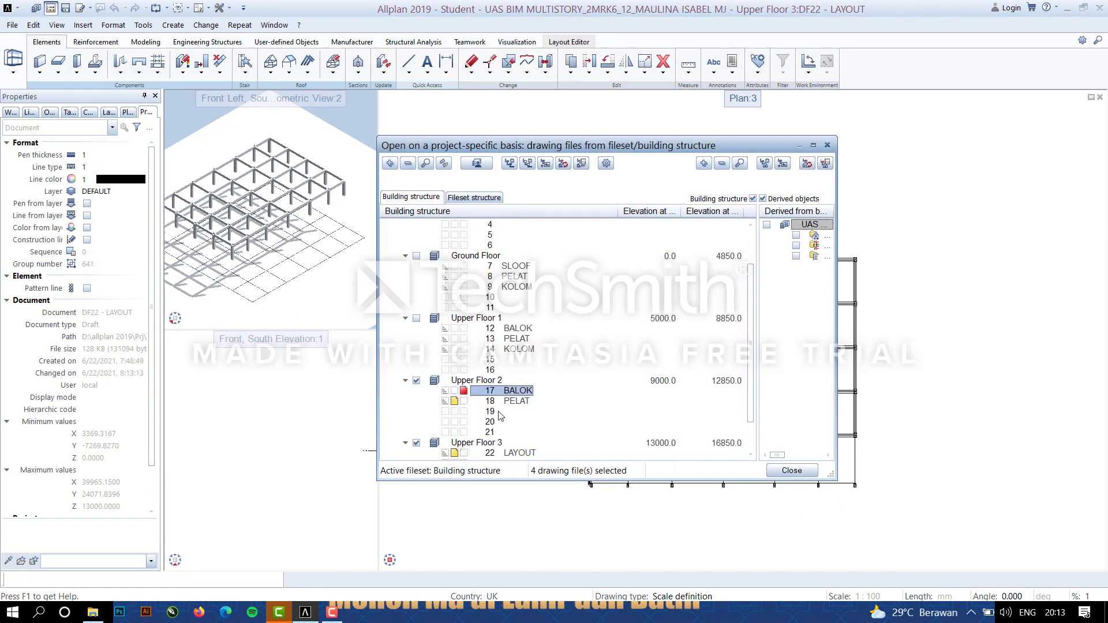
{"action": "left_click", "coordinate": [796, 472]}
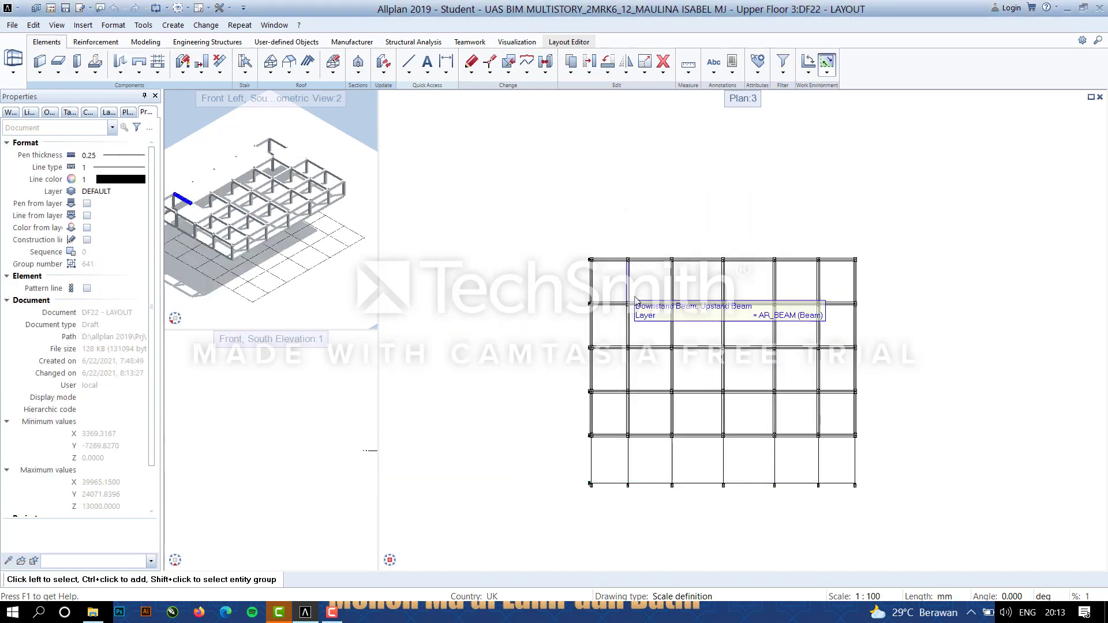
Cut the six Upper Floor 3 slabs stored in the PELAT drawing file, picking them in the Front Left, Southwest Isometric View.
{"action": "scroll", "coordinate": [193, 208], "scroll_direction": "up", "scroll_amount": 3}
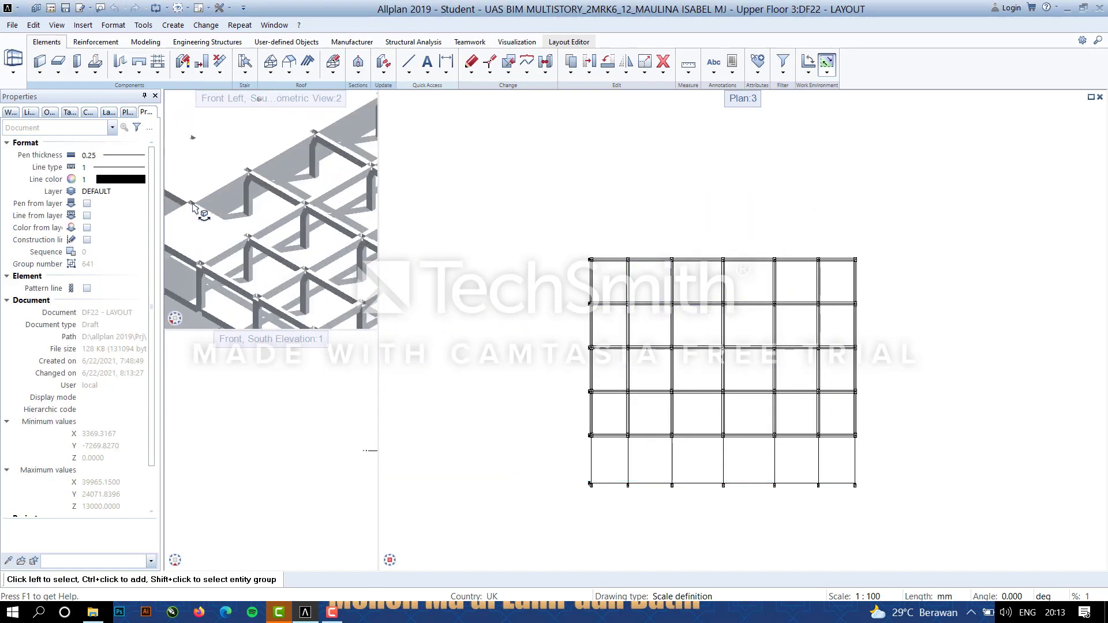
{"action": "left_click", "coordinate": [390, 543]}
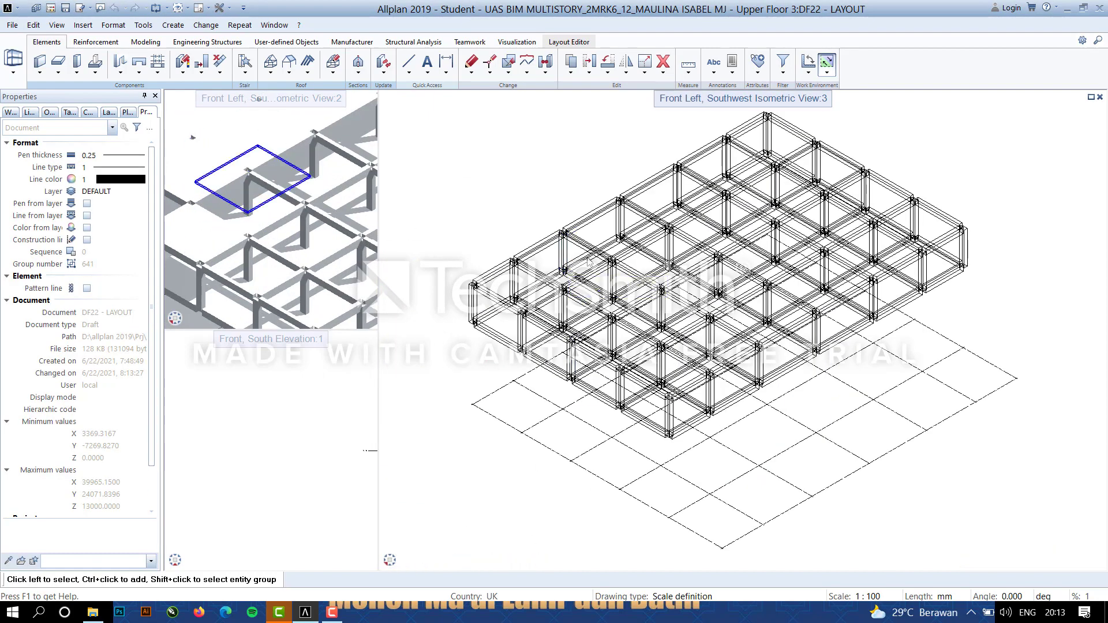
{"action": "left_click", "coordinate": [600, 229]}
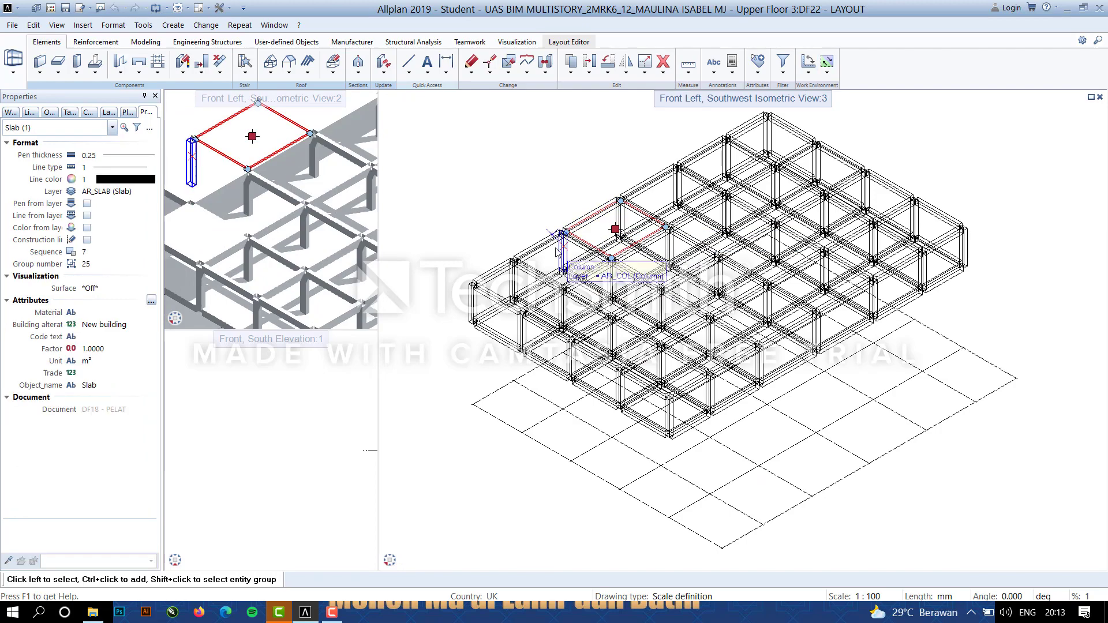
{"action": "left_click", "coordinate": [601, 233], "text": "ctrl"}
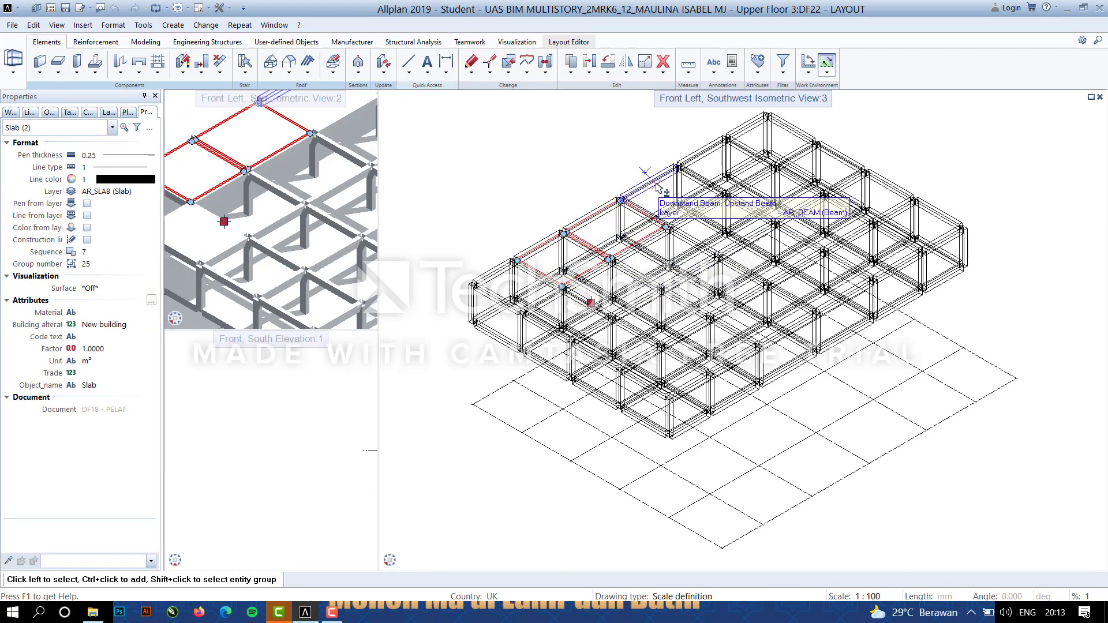
{"action": "scroll", "coordinate": [654, 206], "scroll_direction": "up", "scroll_amount": 4}
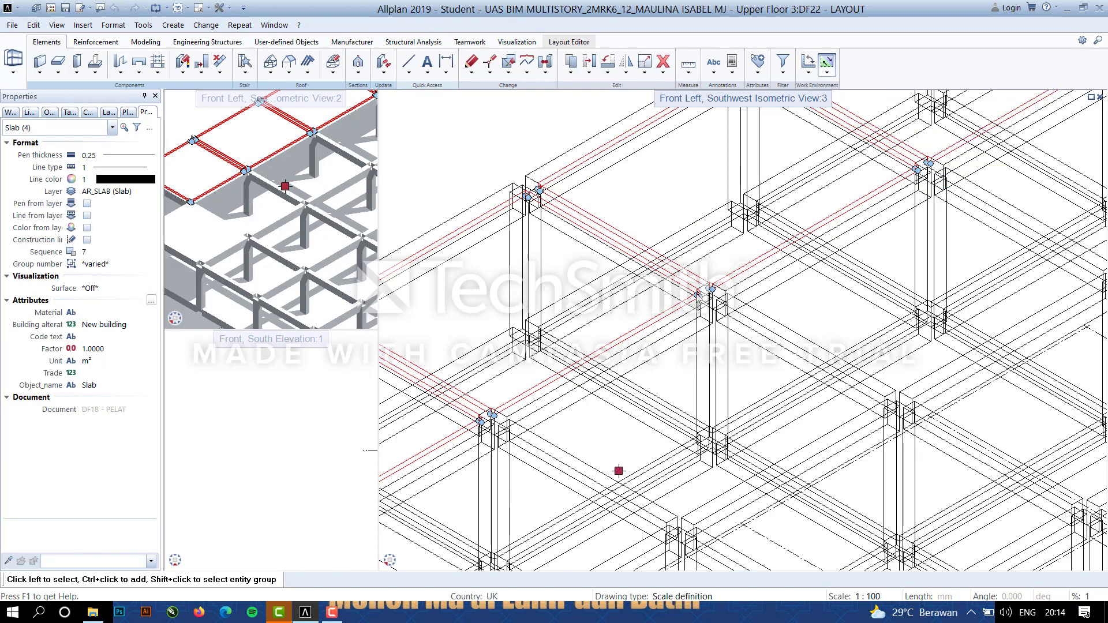
{"action": "scroll", "coordinate": [697, 296], "scroll_direction": "down", "scroll_amount": 2}
{"action": "left_click", "coordinate": [570, 383], "text": "ctrl"}
{"action": "scroll", "coordinate": [577, 370], "scroll_direction": "down", "scroll_amount": 3}
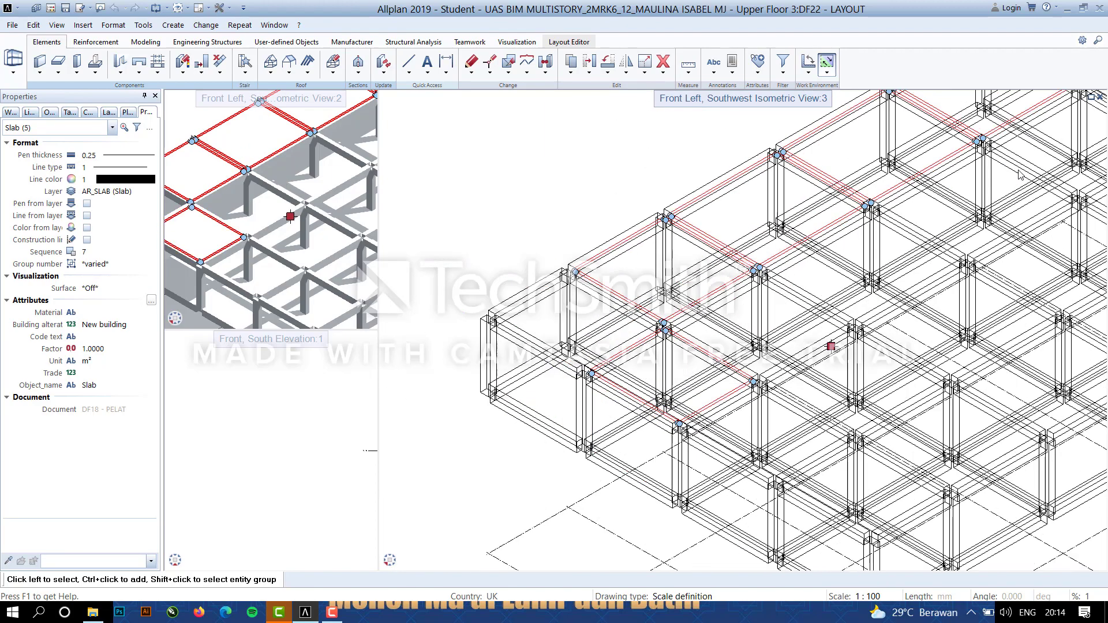
{"action": "scroll", "coordinate": [594, 280], "scroll_direction": "up", "scroll_amount": 5}
{"action": "scroll", "coordinate": [609, 284], "scroll_direction": "down", "scroll_amount": 4}
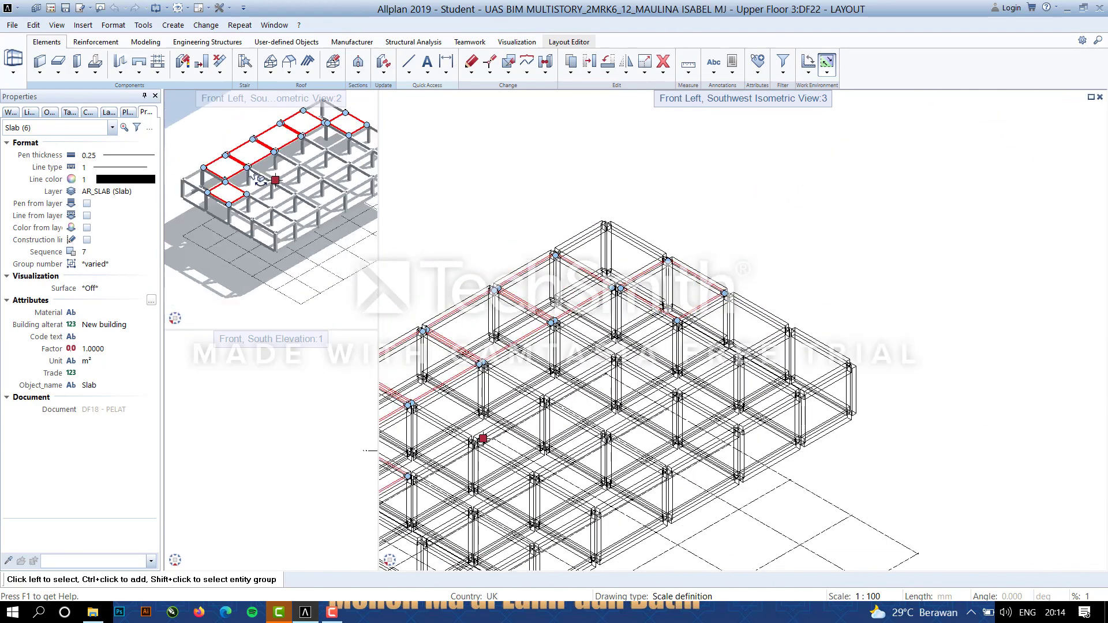
{"action": "key", "text": "Delete"}
Deactivate the Upper Floor 2 BALOK and PELAT drawing files, keeping GRID and LAYOUT active.
{"action": "key", "text": "F2"}
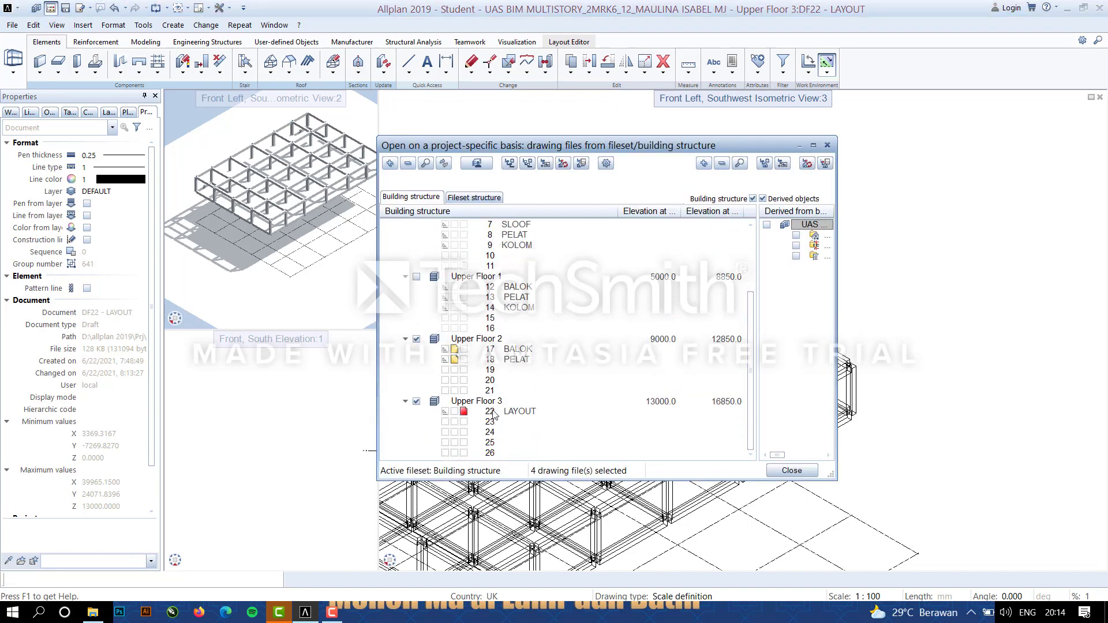
{"action": "left_click", "coordinate": [792, 470]}
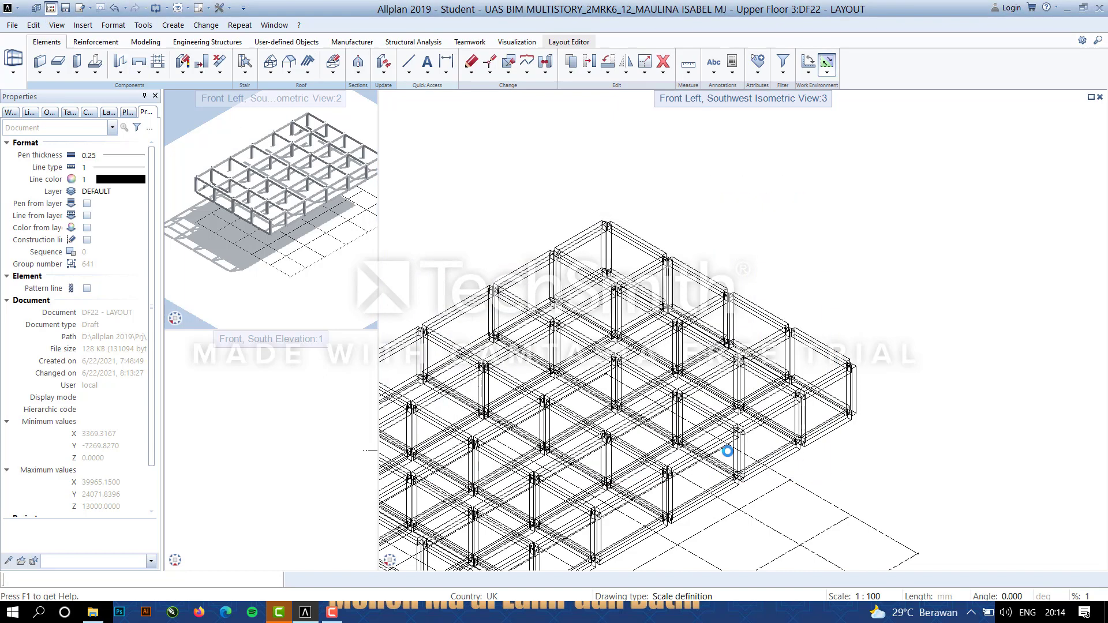
{"action": "scroll", "coordinate": [611, 462], "scroll_direction": "down", "scroll_amount": 4}
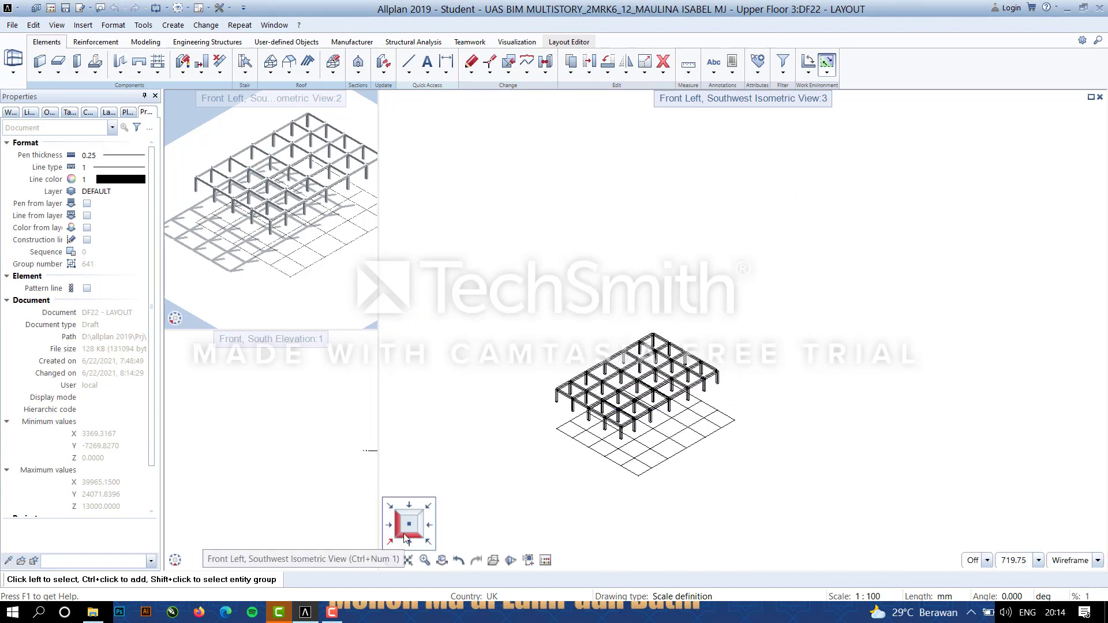
Paste the six cut slabs into the LAYOUT drawing file in plan view, fitted to their bays between the beams.
{"action": "left_click", "coordinate": [409, 524]}
{"action": "key", "text": "ctrl+v"}
{"action": "scroll", "coordinate": [516, 269], "scroll_direction": "up", "scroll_amount": 5}
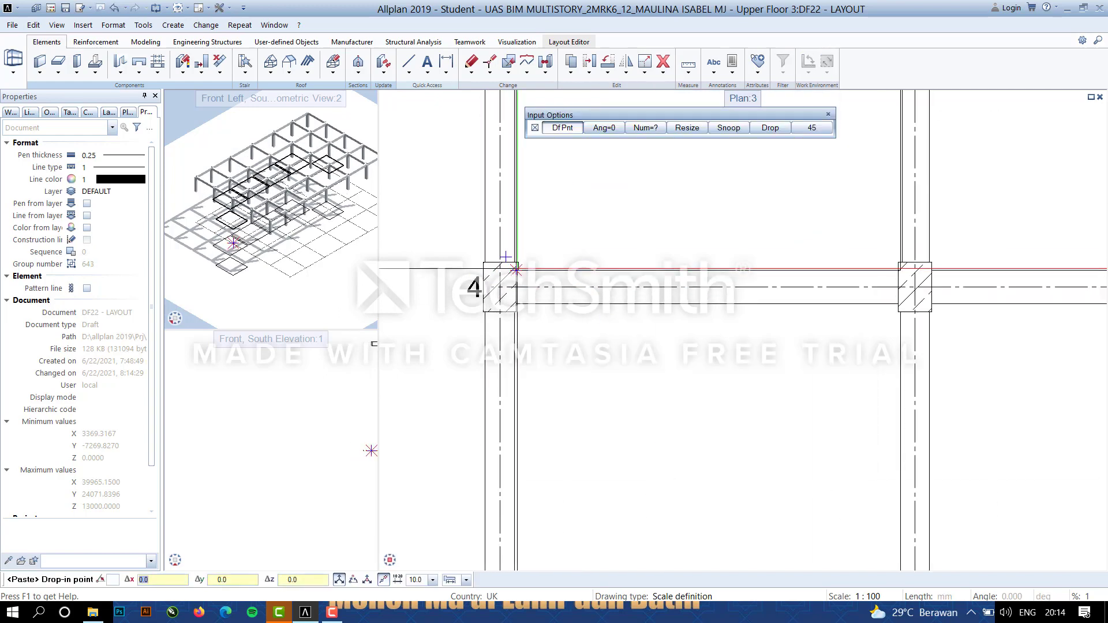
{"action": "scroll", "coordinate": [516, 269], "scroll_direction": "up", "scroll_amount": 3}
{"action": "scroll", "coordinate": [505, 274], "scroll_direction": "up", "scroll_amount": 3}
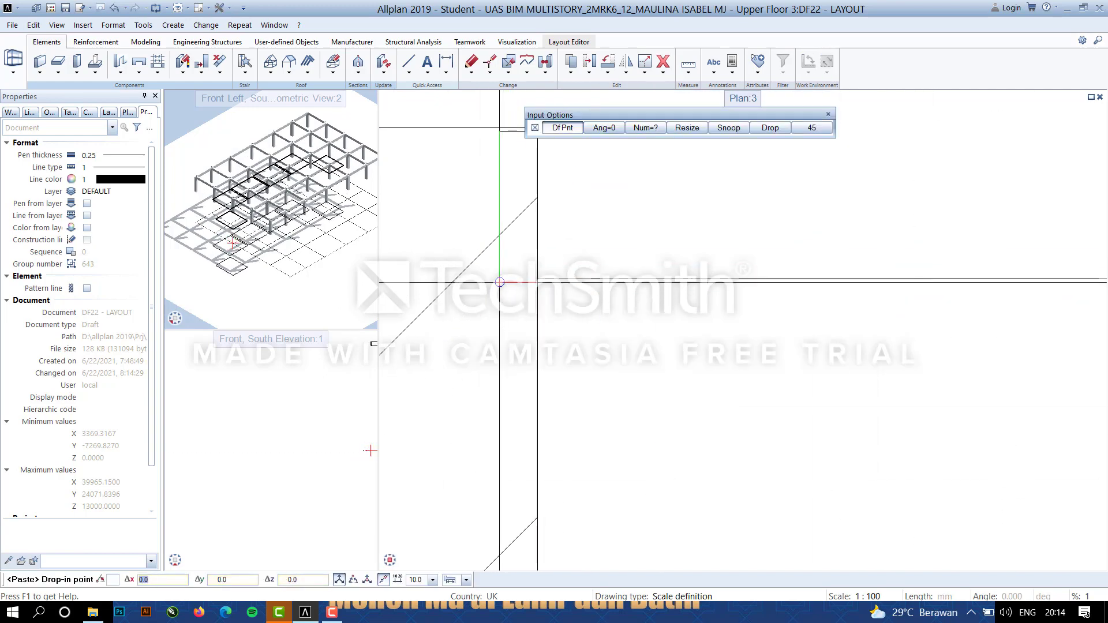
{"action": "scroll", "coordinate": [693, 403], "scroll_direction": "down", "scroll_amount": 6}
{"action": "left_click", "coordinate": [679, 387]}
{"action": "scroll", "coordinate": [733, 387], "scroll_direction": "down", "scroll_amount": 8}
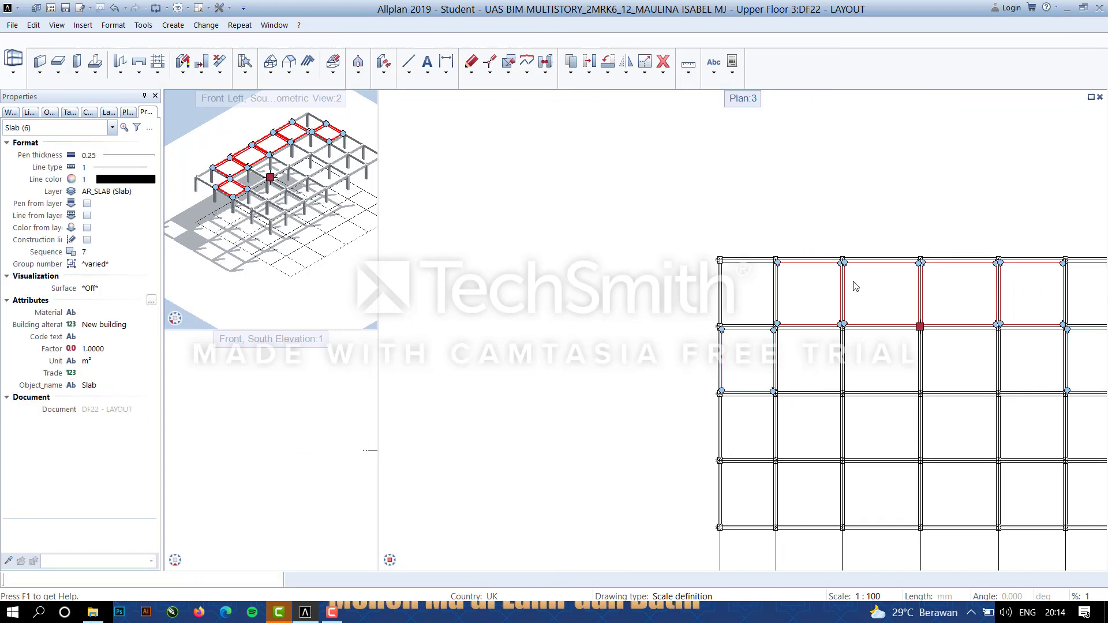
Copy the four slabs in the row between axes 5 and 6 three times into the rows of bays below.
{"action": "middle_click_drag", "start_coordinate": [909, 388], "coordinate": [687, 384]}
{"action": "left_click", "coordinate": [607, 347], "text": "ctrl"}
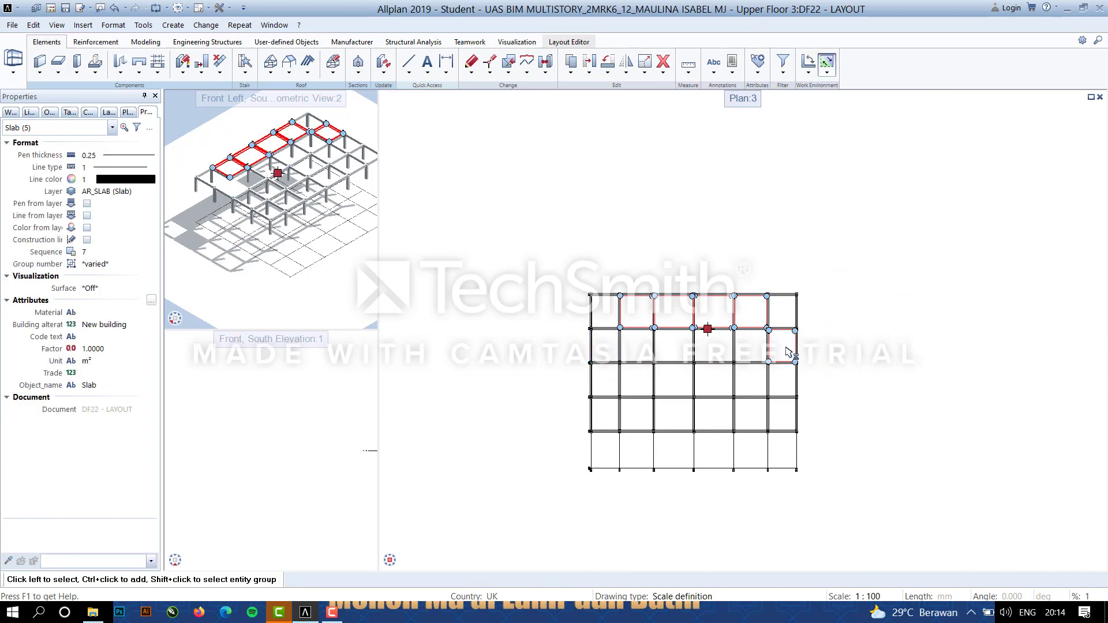
{"action": "left_click", "coordinate": [571, 66]}
{"action": "scroll", "coordinate": [620, 330], "scroll_direction": "up", "scroll_amount": 12}
{"action": "left_click", "coordinate": [645, 291]}
{"action": "scroll", "coordinate": [651, 449], "scroll_direction": "down", "scroll_amount": 11}
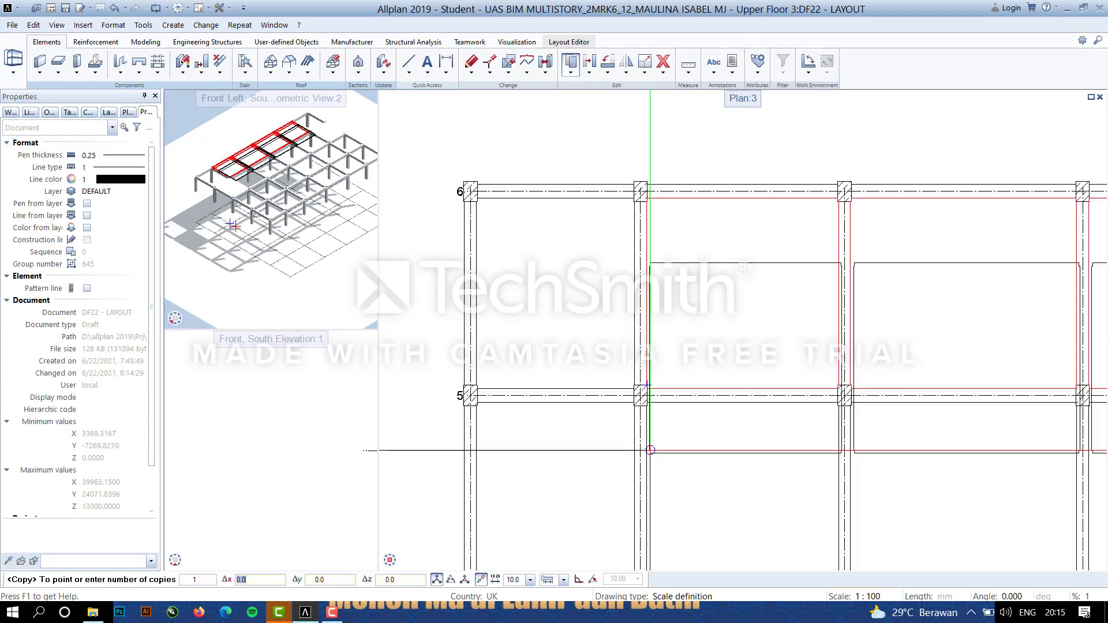
{"action": "middle_click_drag", "start_coordinate": [678, 476], "coordinate": [719, 398]}
{"action": "type", "text": "3"}
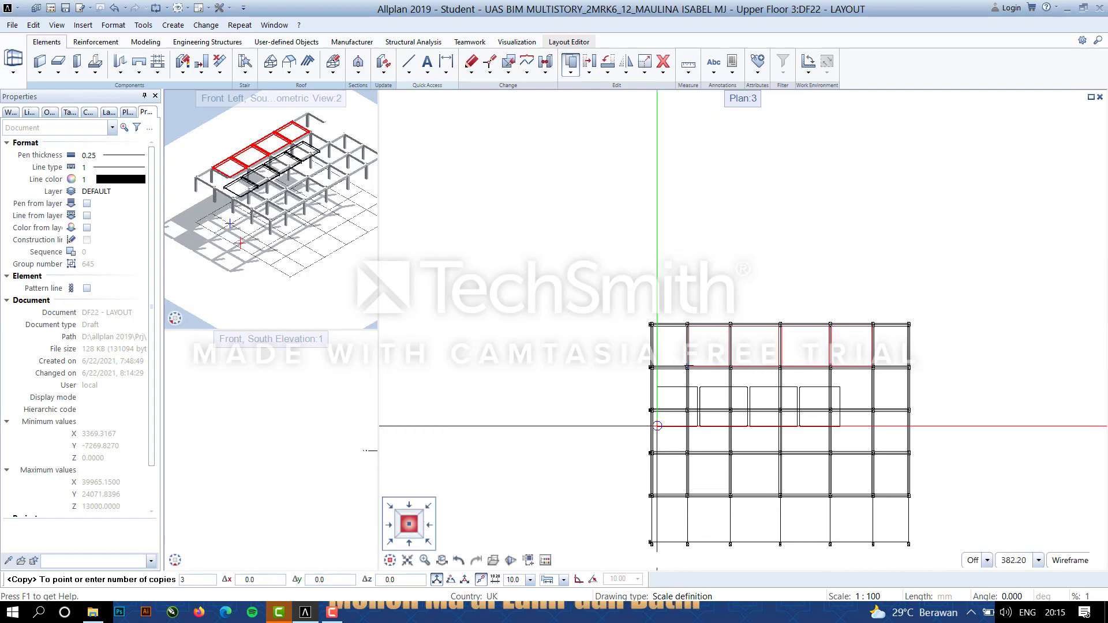
{"action": "scroll", "coordinate": [714, 430], "scroll_direction": "up", "scroll_amount": 8}
{"action": "scroll", "coordinate": [724, 442], "scroll_direction": "up", "scroll_amount": 8}
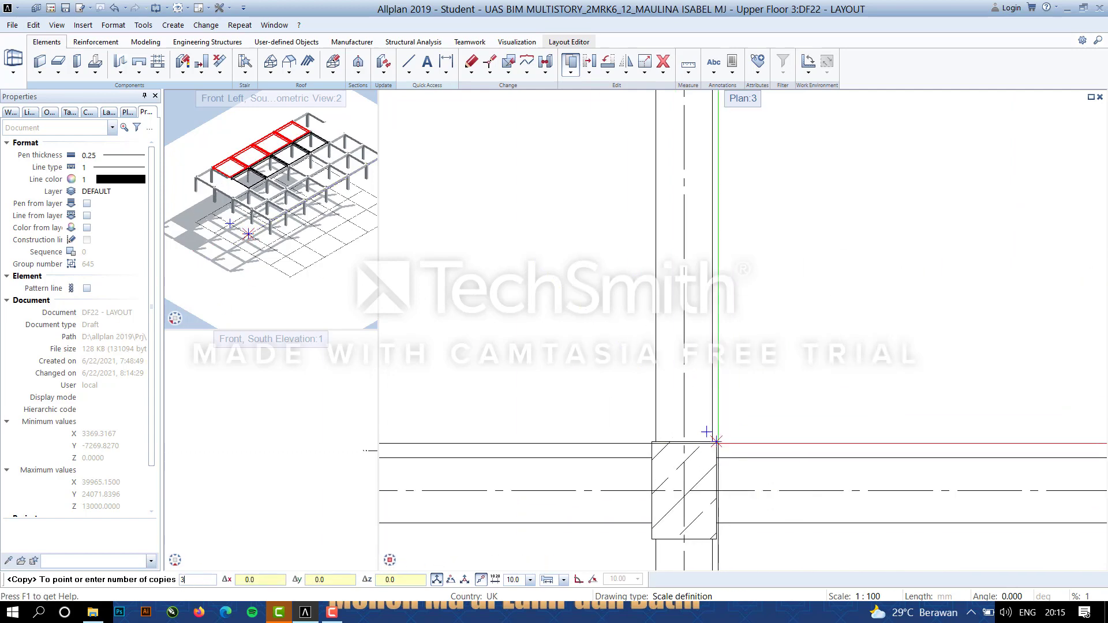
{"action": "left_click", "coordinate": [708, 433]}
{"action": "scroll", "coordinate": [772, 429], "scroll_direction": "down", "scroll_amount": 13}
{"action": "middle_click_drag", "start_coordinate": [834, 457], "coordinate": [685, 344]}
Copy the two outer slabs between axes 4 and 5 two times into the outer bays below them.
{"action": "key", "text": "ctrl+z"}
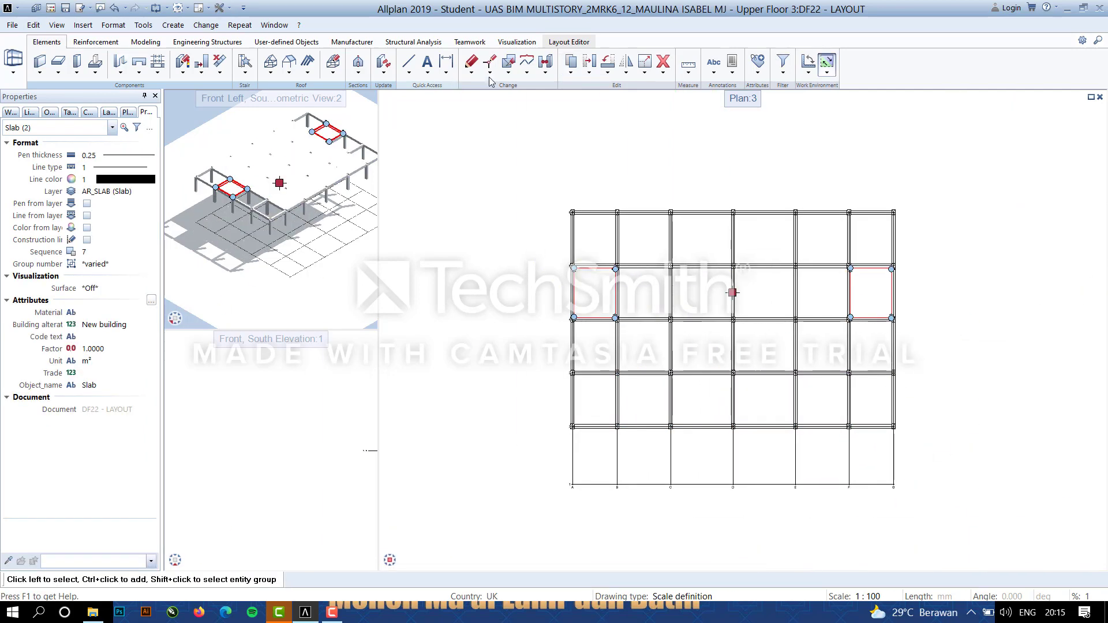
{"action": "left_click", "coordinate": [570, 62]}
{"action": "scroll", "coordinate": [583, 317], "scroll_direction": "up", "scroll_amount": 7}
{"action": "left_click", "coordinate": [595, 326]}
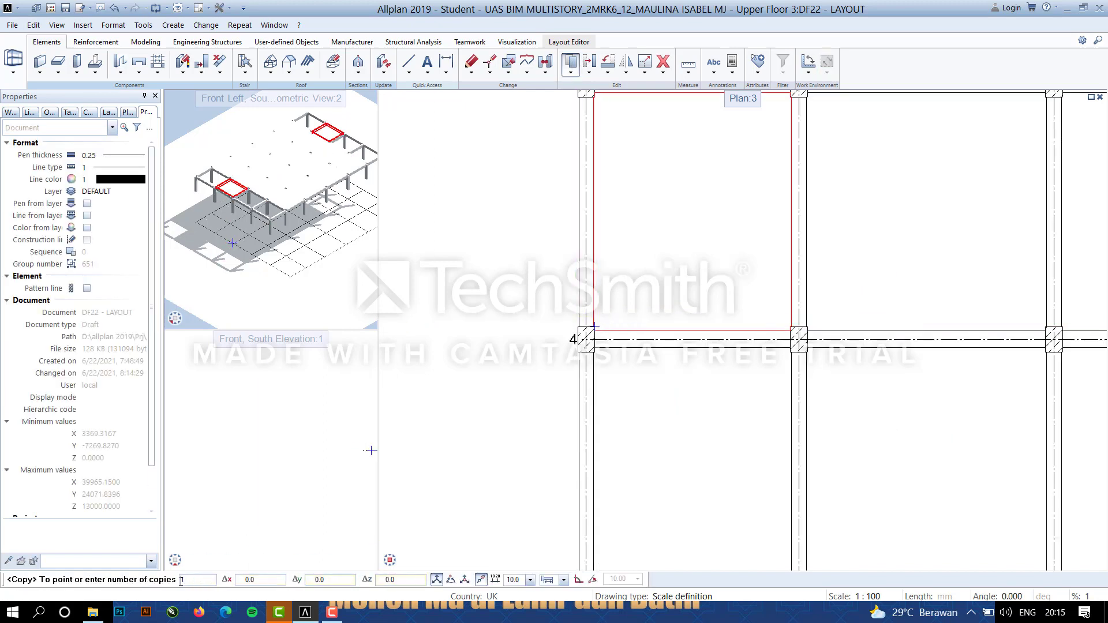
{"action": "type", "text": "2"}
{"action": "scroll", "coordinate": [732, 496], "scroll_direction": "down", "scroll_amount": 8}
{"action": "scroll", "coordinate": [736, 493], "scroll_direction": "up", "scroll_amount": 8}
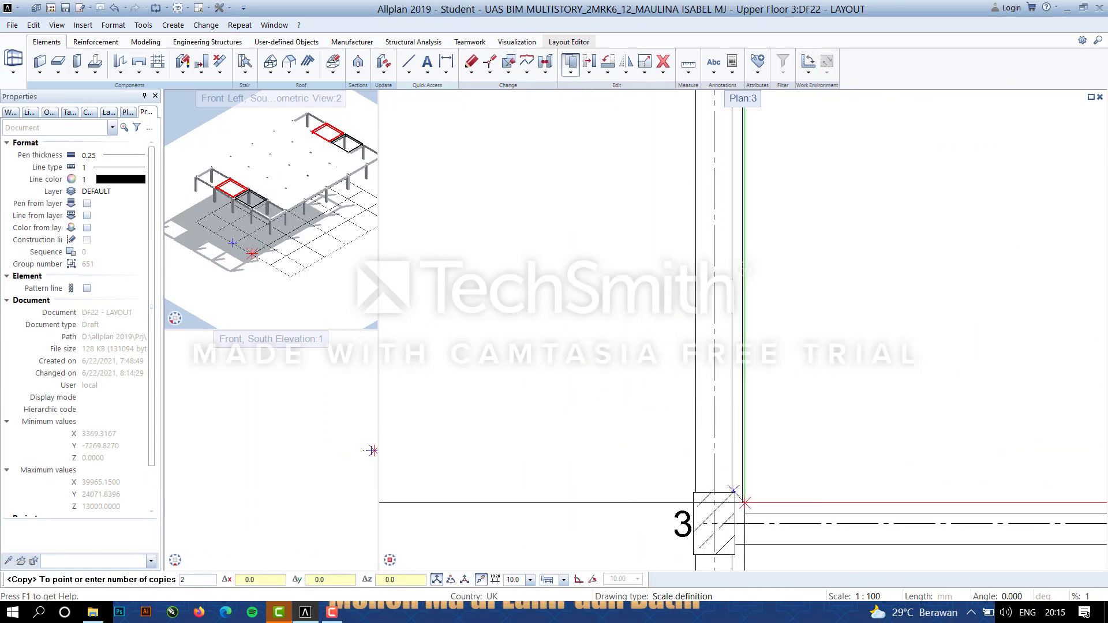
{"action": "left_click", "coordinate": [735, 493]}
{"action": "scroll", "coordinate": [782, 494], "scroll_direction": "down", "scroll_amount": 6}
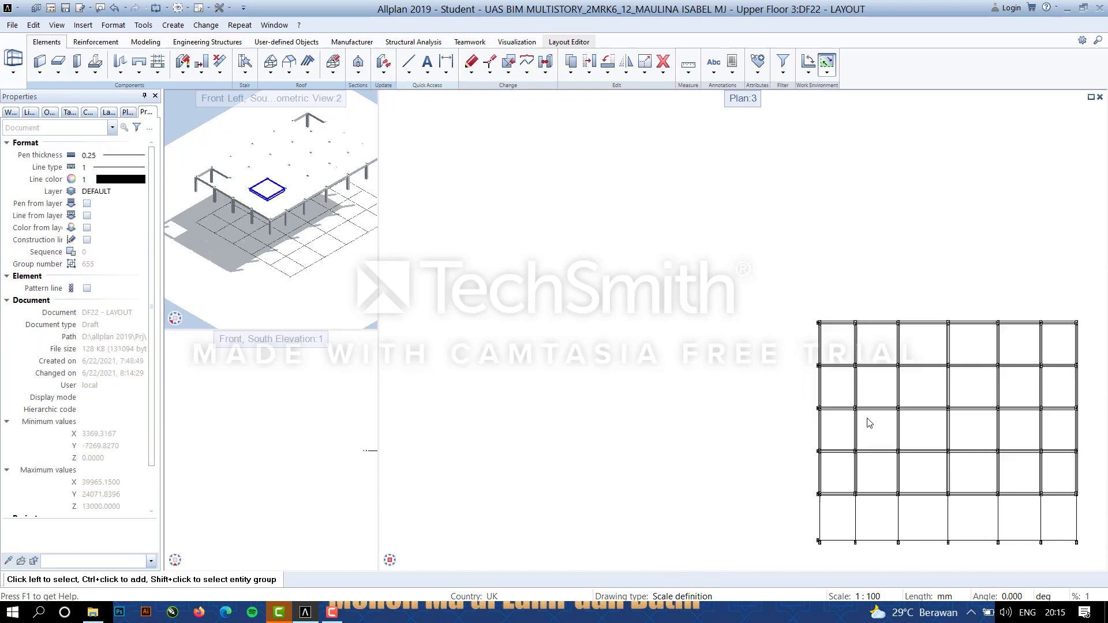
{"action": "scroll", "coordinate": [630, 330], "scroll_direction": "down", "scroll_amount": 2}
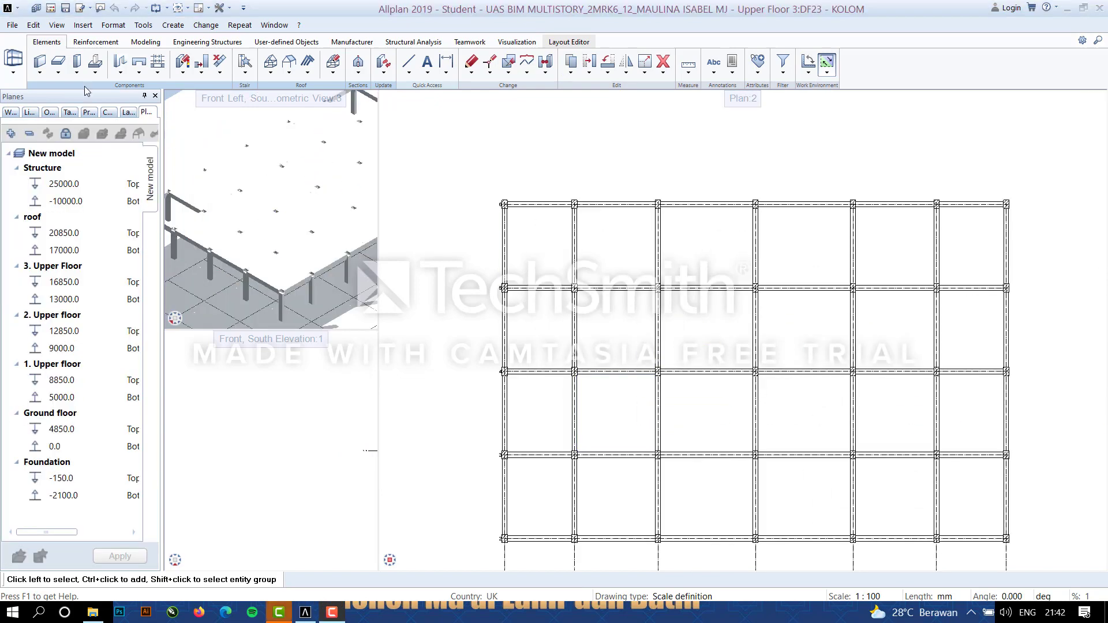
Configure a 400 by 600 column for the KOLOM file with both levels tied to the lower plane and a bottom offset of -300.
{"action": "left_click", "coordinate": [51, 8]}
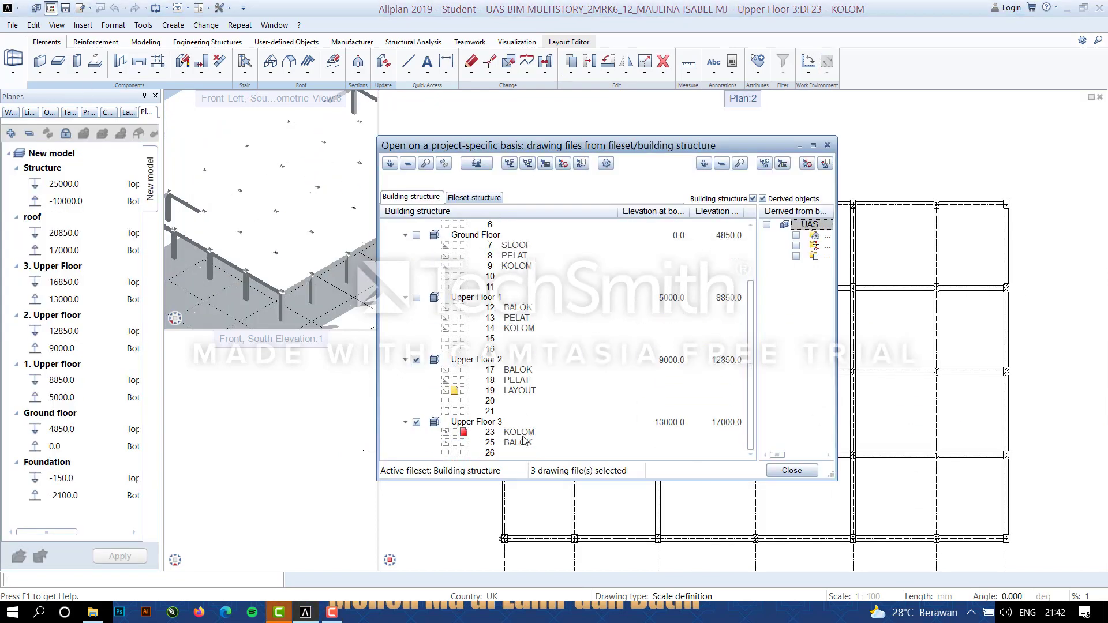
{"action": "left_click", "coordinate": [788, 472]}
{"action": "scroll", "coordinate": [665, 338], "scroll_direction": "up", "scroll_amount": 5}
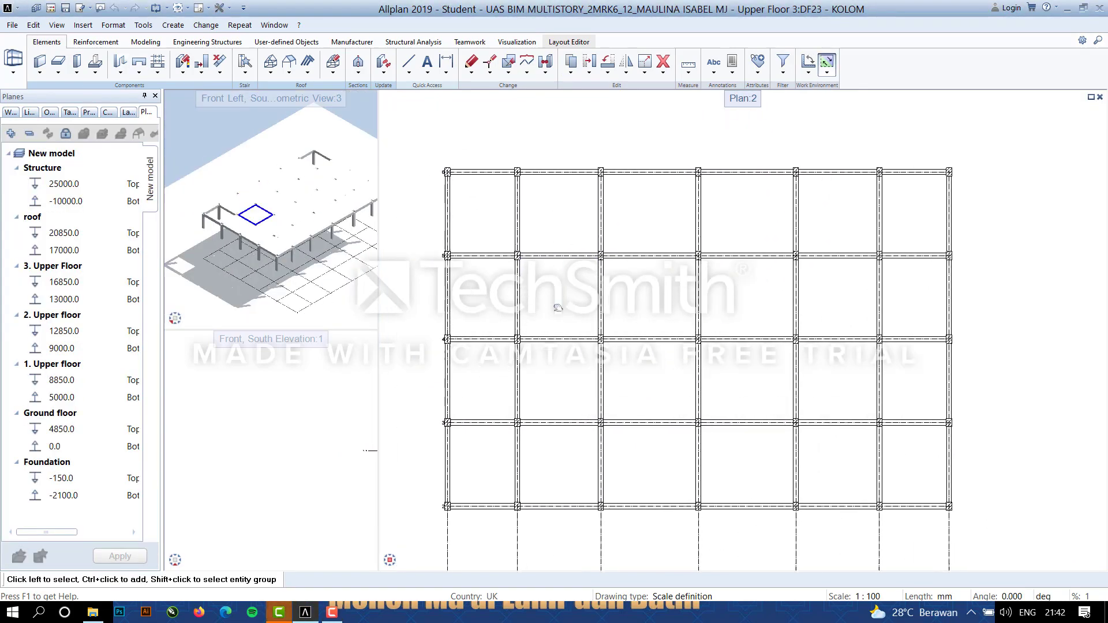
{"action": "middle_click_drag", "start_coordinate": [664, 338], "coordinate": [810, 349]}
{"action": "left_click", "coordinate": [76, 62]}
{"action": "scroll", "coordinate": [474, 159], "scroll_direction": "up", "scroll_amount": 5}
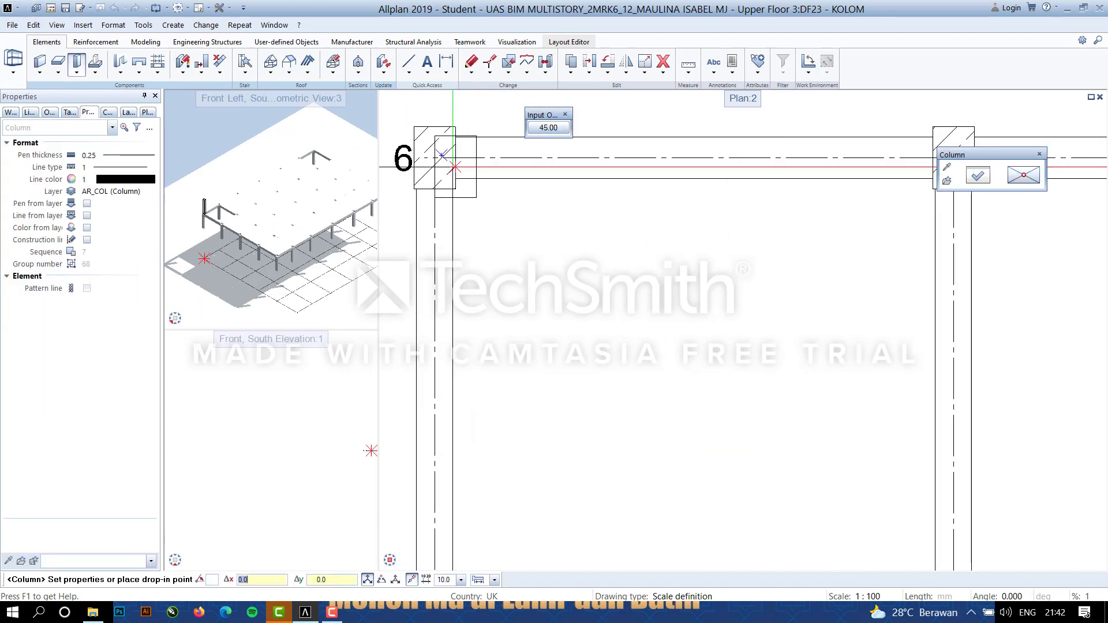
{"action": "left_click", "coordinate": [978, 176]}
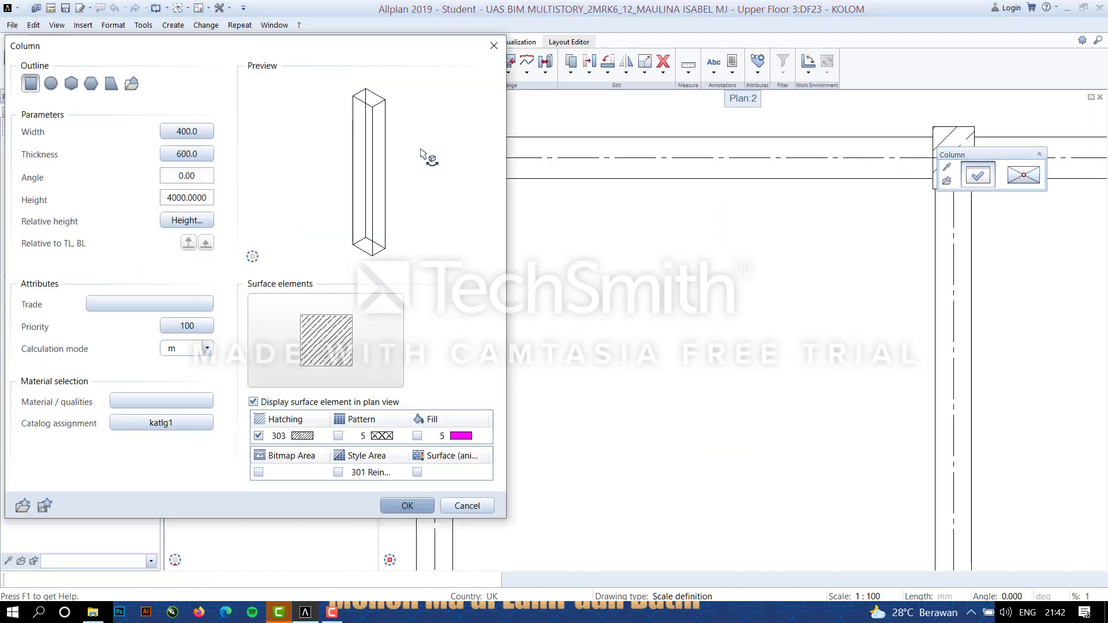
{"action": "left_click", "coordinate": [186, 220]}
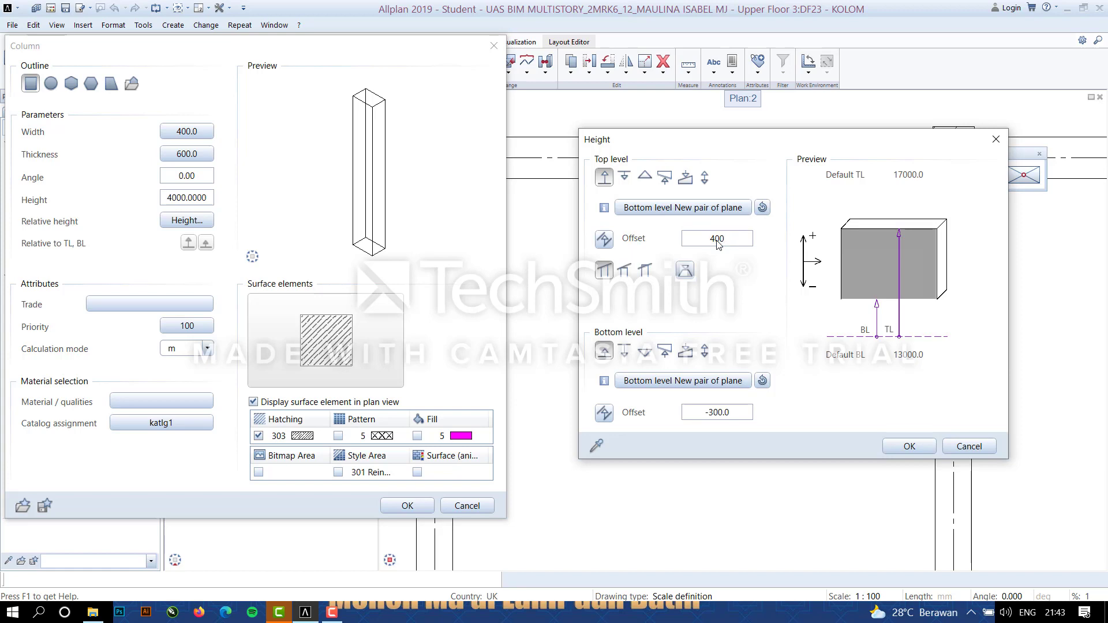
{"action": "left_click", "coordinate": [908, 446]}
{"action": "left_click", "coordinate": [407, 505]}
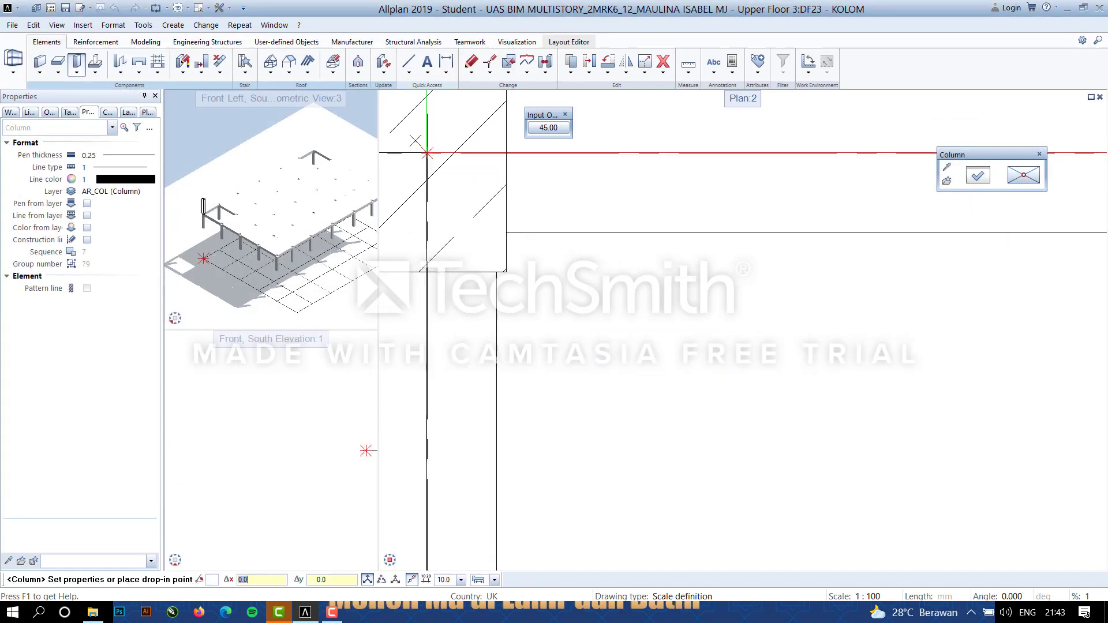
Place columns at the seven grid intersections along axis 6, centred on the axes.
{"action": "scroll", "coordinate": [692, 244], "scroll_direction": "down", "scroll_amount": 5}
{"action": "scroll", "coordinate": [685, 225], "scroll_direction": "up", "scroll_amount": 8}
{"action": "left_click", "coordinate": [564, 234]}
{"action": "scroll", "coordinate": [564, 235], "scroll_direction": "down", "scroll_amount": 5}
{"action": "middle_click_drag", "start_coordinate": [628, 314], "coordinate": [448, 361]}
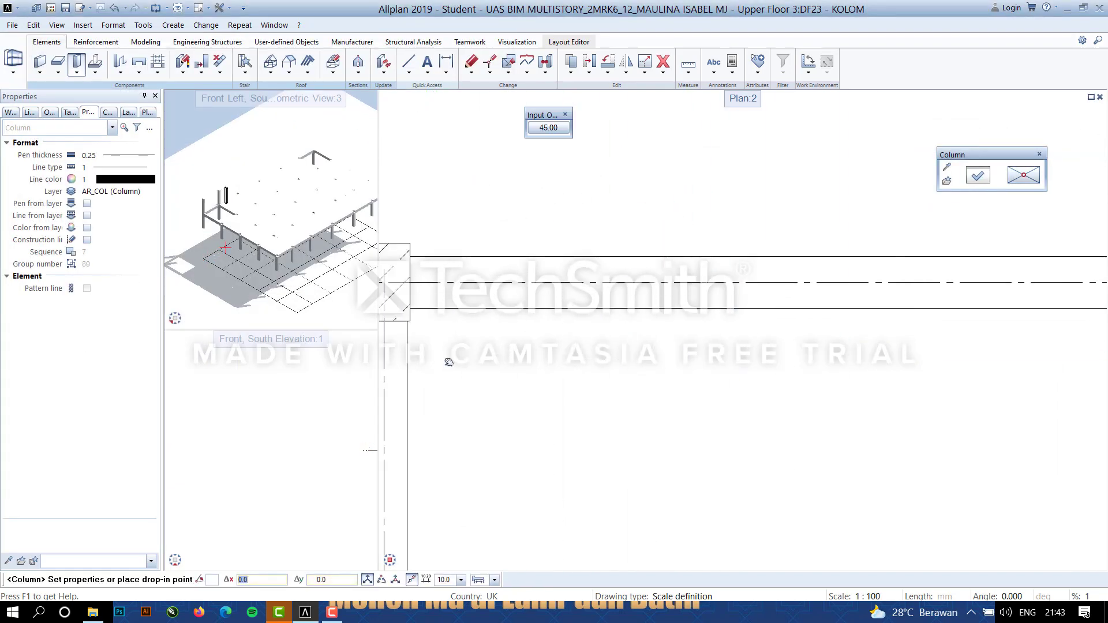
{"action": "scroll", "coordinate": [838, 285], "scroll_direction": "up", "scroll_amount": 7}
{"action": "left_click", "coordinate": [838, 285]}
{"action": "scroll", "coordinate": [839, 285], "scroll_direction": "down", "scroll_amount": 5}
{"action": "scroll", "coordinate": [585, 295], "scroll_direction": "up", "scroll_amount": 5}
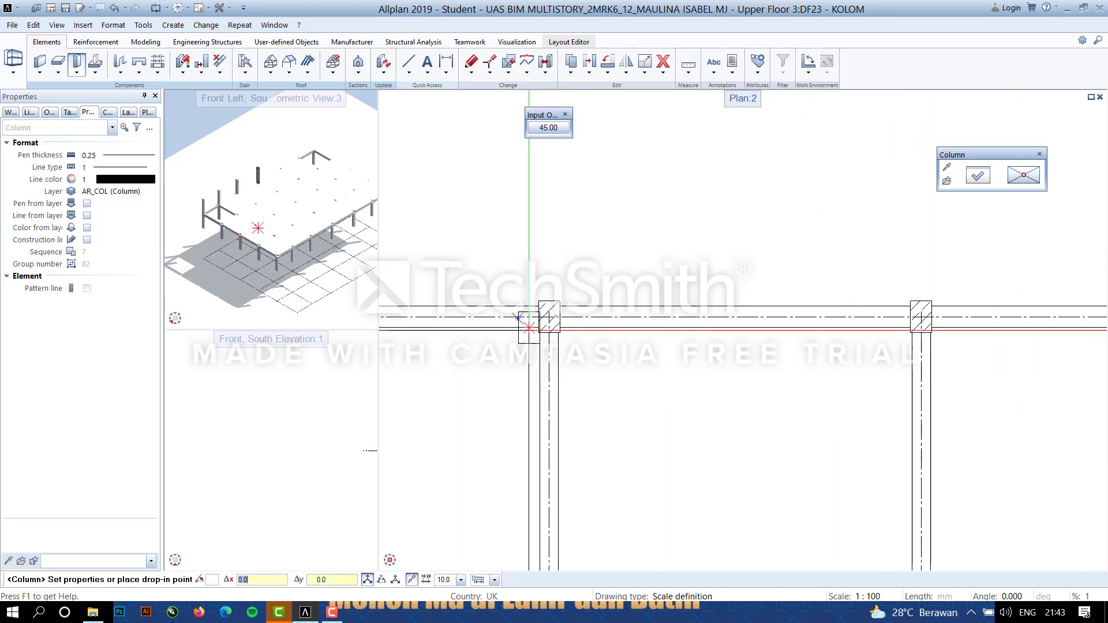
{"action": "left_click", "coordinate": [585, 294]}
{"action": "scroll", "coordinate": [585, 295], "scroll_direction": "down", "scroll_amount": 5}
{"action": "middle_click_drag", "start_coordinate": [870, 346], "coordinate": [777, 404]}
{"action": "scroll", "coordinate": [508, 416], "scroll_direction": "down", "scroll_amount": 3}
{"action": "scroll", "coordinate": [631, 311], "scroll_direction": "up", "scroll_amount": 6}
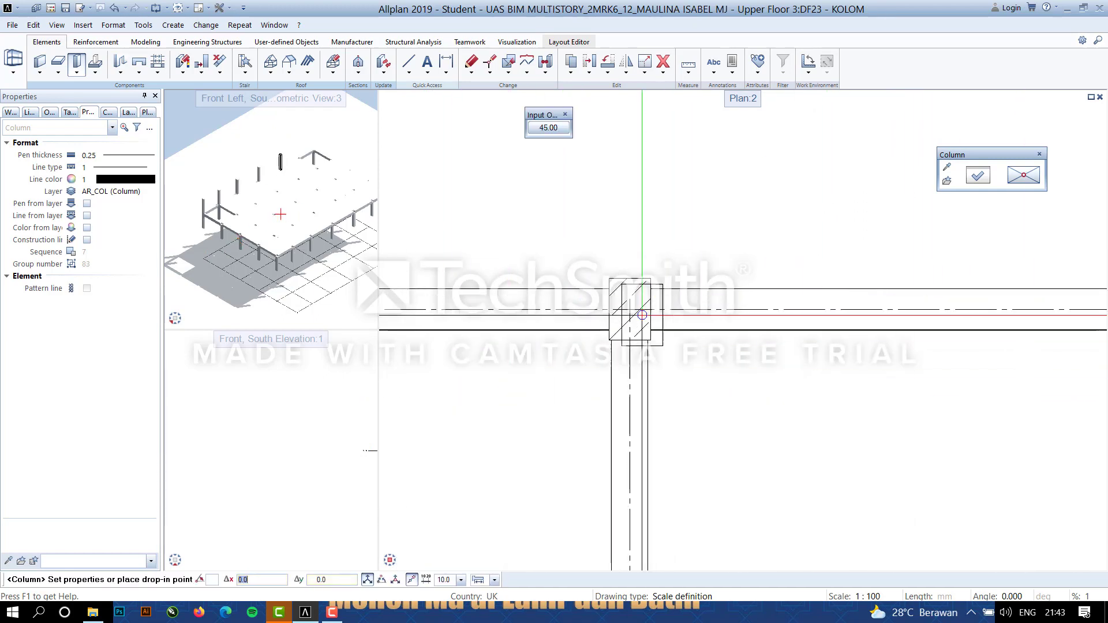
{"action": "left_click", "coordinate": [631, 310]}
{"action": "scroll", "coordinate": [779, 386], "scroll_direction": "down", "scroll_amount": 5}
{"action": "scroll", "coordinate": [471, 363], "scroll_direction": "up", "scroll_amount": 5}
{"action": "left_click", "coordinate": [475, 372]}
{"action": "left_click", "coordinate": [890, 373]}
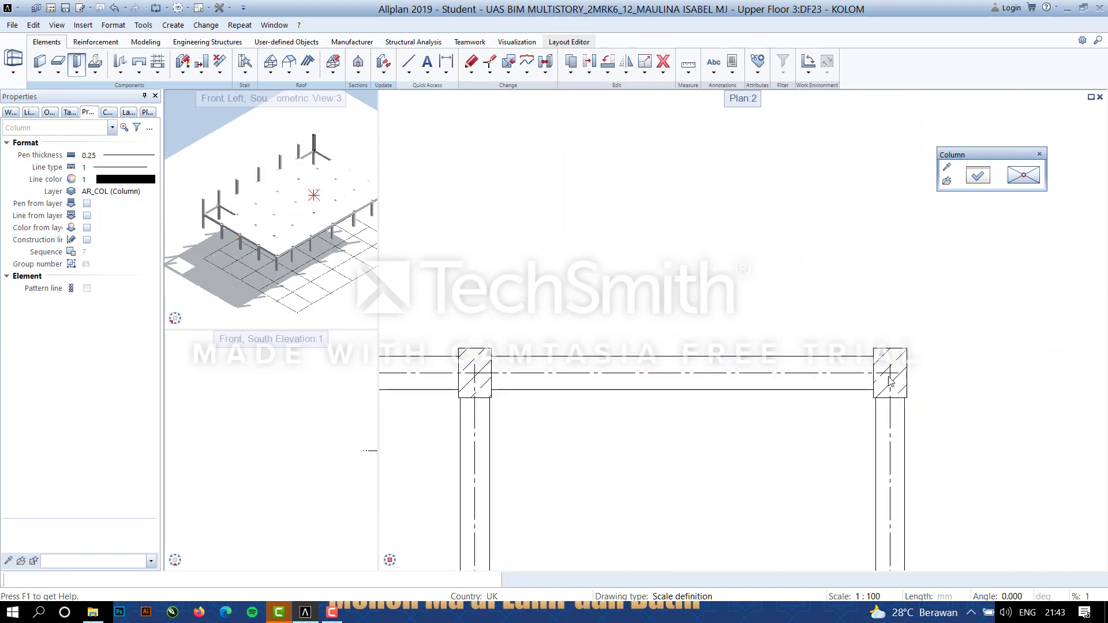
{"action": "key", "text": "Escape"}
Deactivate the Upper Floor 2 LAYOUT drawing file, keeping the Upper Floor 3 KOLOM file current.
{"action": "scroll", "coordinate": [575, 312], "scroll_direction": "down", "scroll_amount": 6}
{"action": "middle_click_drag", "start_coordinate": [525, 393], "coordinate": [849, 360]}
{"action": "key", "text": "ctrl+o"}
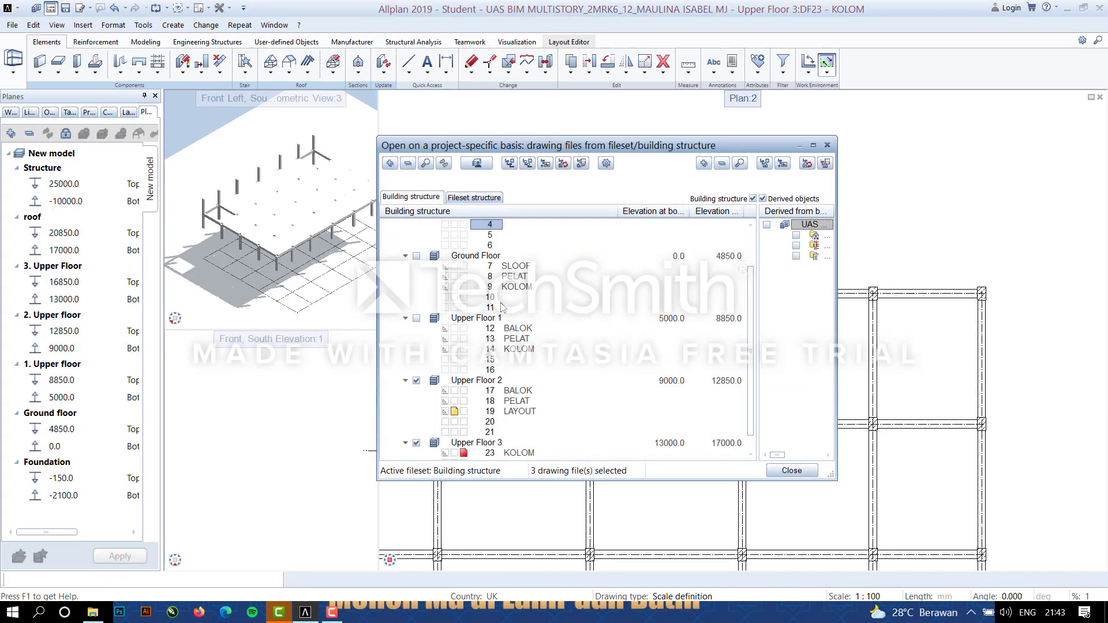
{"action": "left_click", "coordinate": [792, 470]}
{"action": "scroll", "coordinate": [494, 358], "scroll_direction": "up", "scroll_amount": 2}
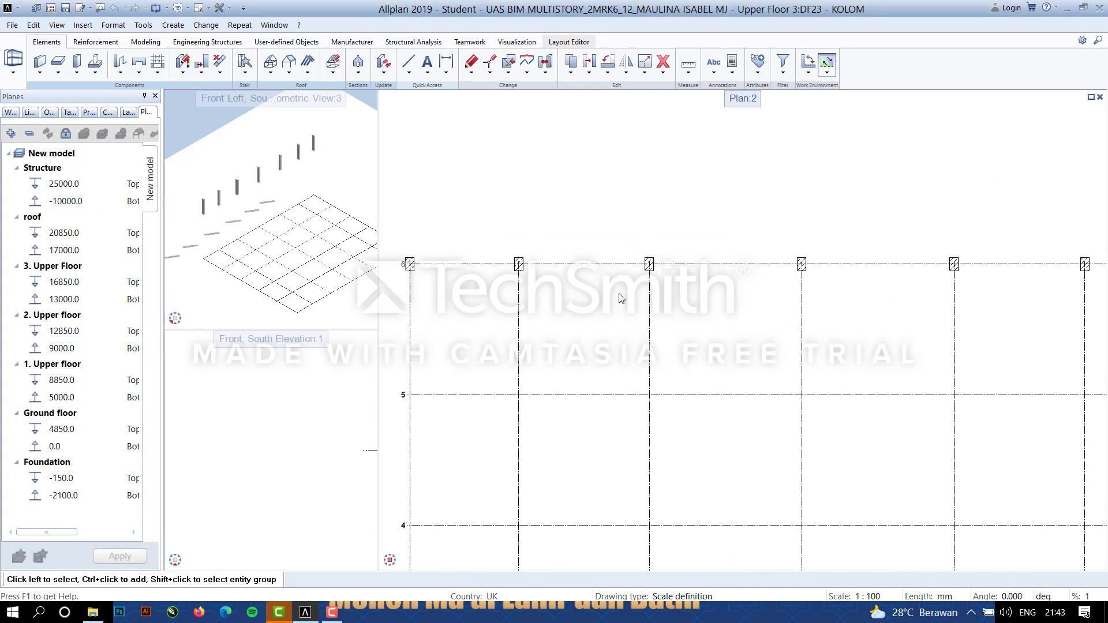
Copy the seven columns on axis 6 four times, using the spacing to axis 5, to fill axes 5 through 2.
{"action": "scroll", "coordinate": [495, 358], "scroll_direction": "down", "scroll_amount": 5}
{"action": "left_click_drag", "start_coordinate": [522, 249], "coordinate": [840, 307]}
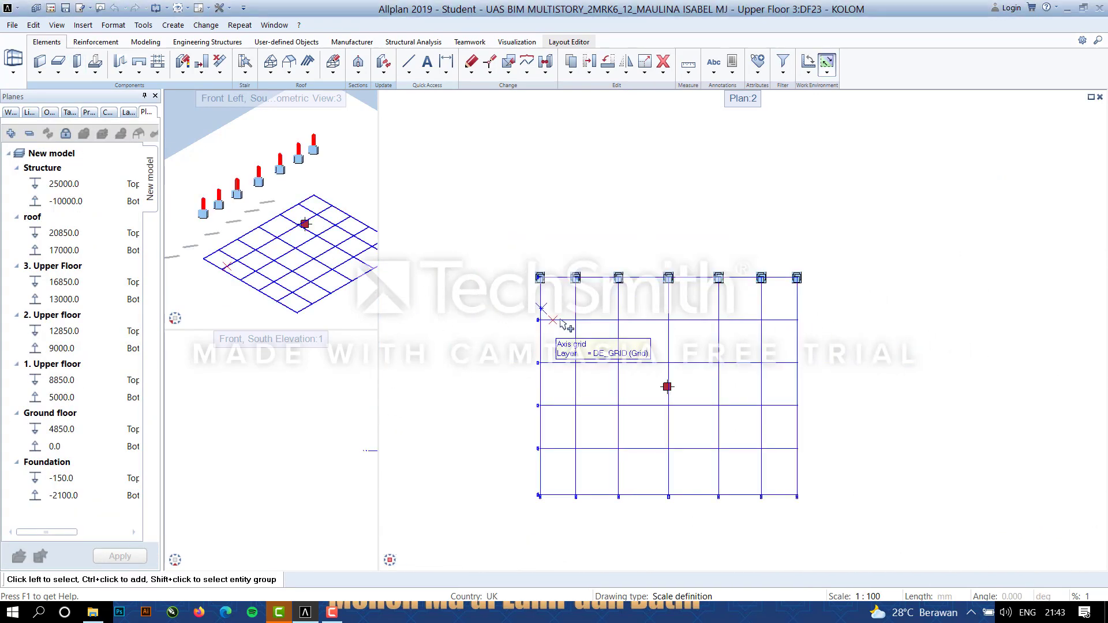
{"action": "left_click", "coordinate": [571, 64]}
{"action": "scroll", "coordinate": [668, 277], "scroll_direction": "up", "scroll_amount": 5}
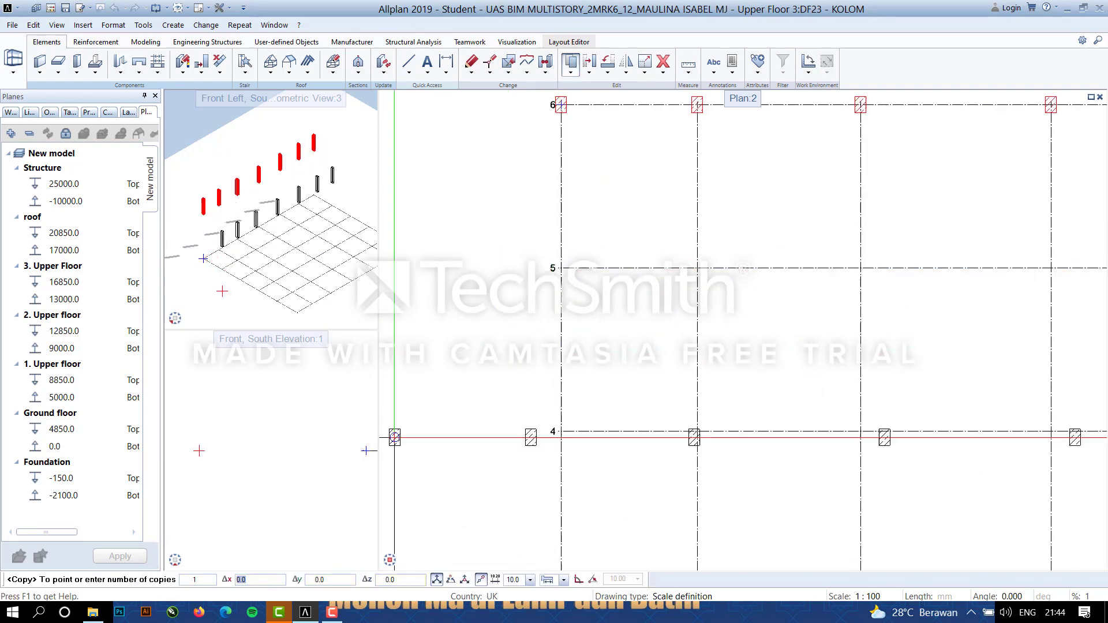
{"action": "left_click", "coordinate": [184, 582]}
{"action": "type", "text": "4"}
{"action": "scroll", "coordinate": [570, 265], "scroll_direction": "up", "scroll_amount": 5}
{"action": "left_click", "coordinate": [542, 274]}
{"action": "key", "text": "Escape"}
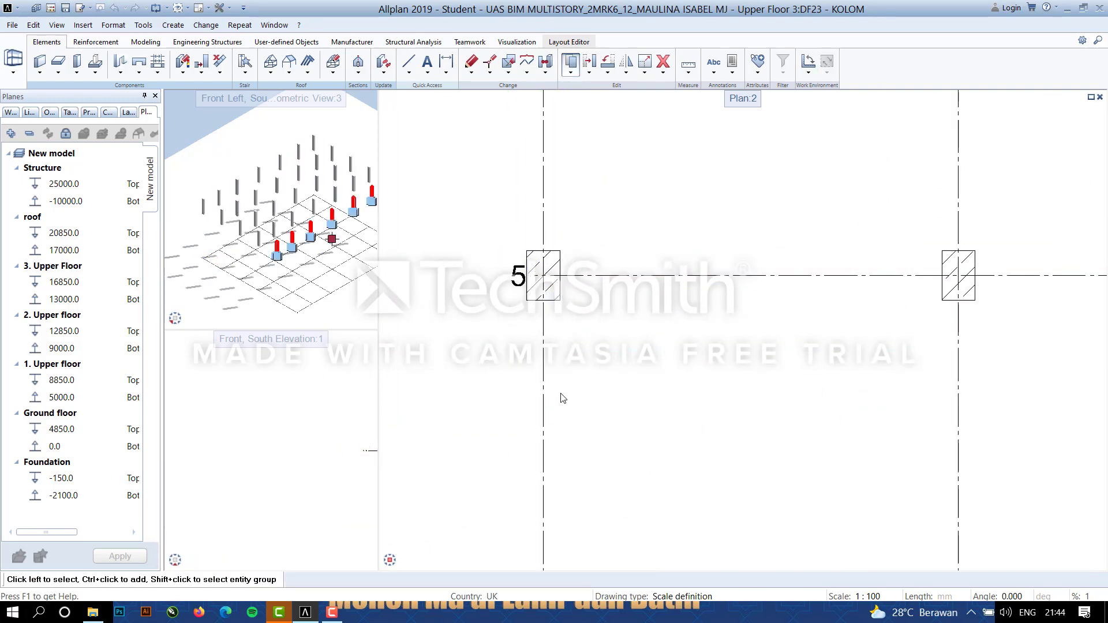
{"action": "scroll", "coordinate": [549, 332], "scroll_direction": "down", "scroll_amount": 7}
{"action": "middle_click_drag", "start_coordinate": [739, 369], "coordinate": [697, 224]}
{"action": "scroll", "coordinate": [698, 224], "scroll_direction": "down", "scroll_amount": 3}
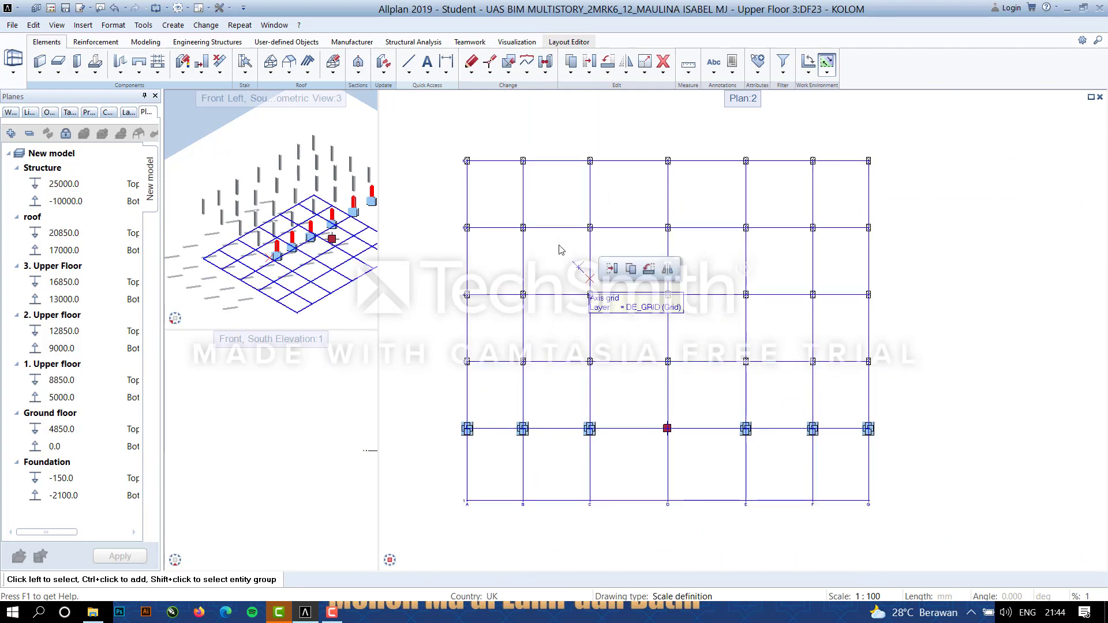
{"action": "key", "text": "Escape"}
Make the Upper Floor 3 BALOK drawing file current, with KOLOM kept active for editing.
{"action": "double_click", "coordinate": [508, 223]}
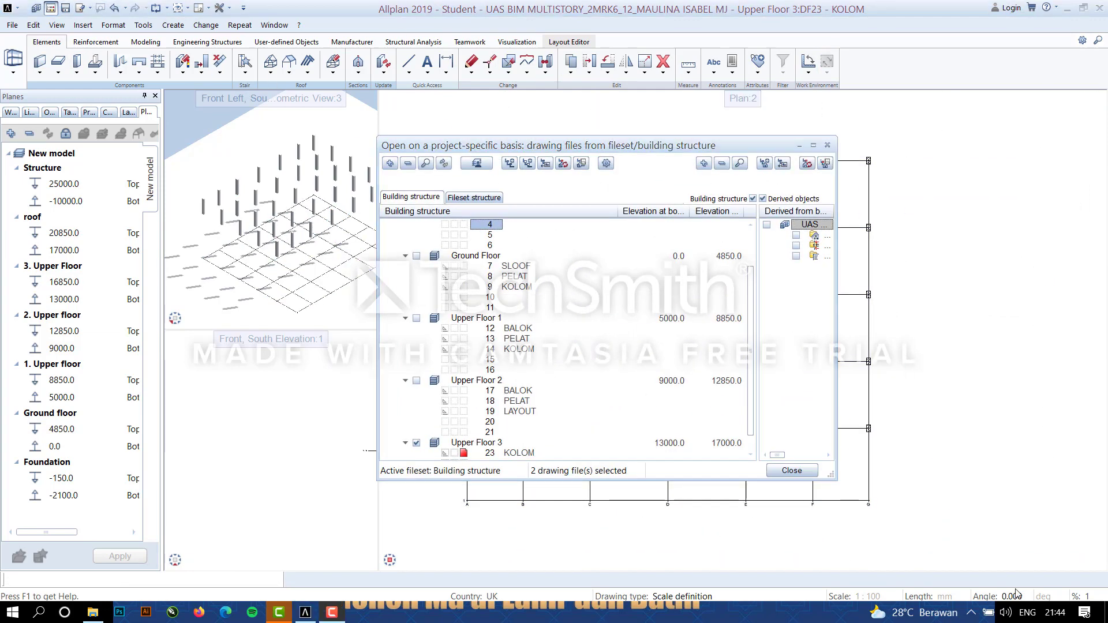
{"action": "scroll", "coordinate": [545, 405], "scroll_direction": "down", "scroll_amount": 2}
{"action": "left_click", "coordinate": [463, 442]}
{"action": "left_click", "coordinate": [454, 432]}
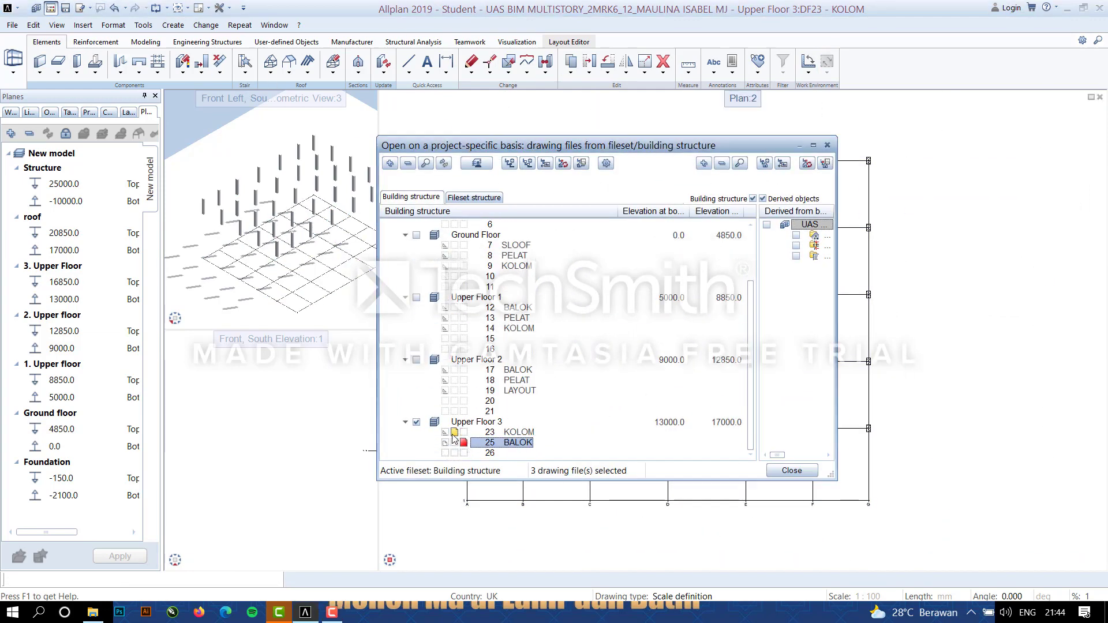
{"action": "left_click", "coordinate": [791, 471]}
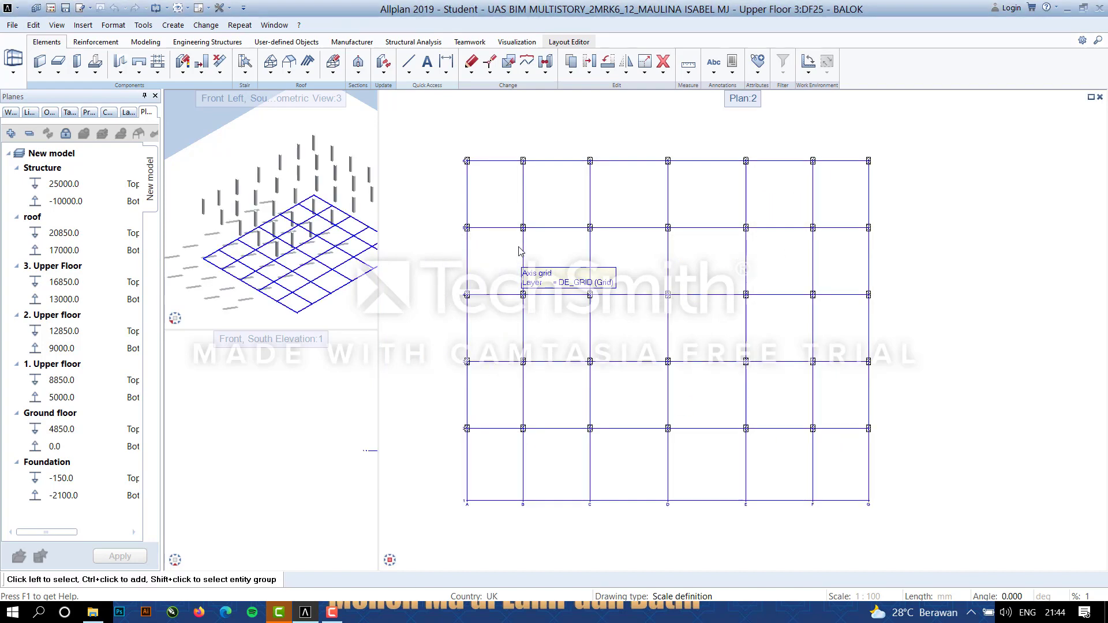
Configure a 400 by 700 downstand beam with height offsets of -700 for the top level and 150 for the bottom level.
{"action": "left_click", "coordinate": [95, 61]}
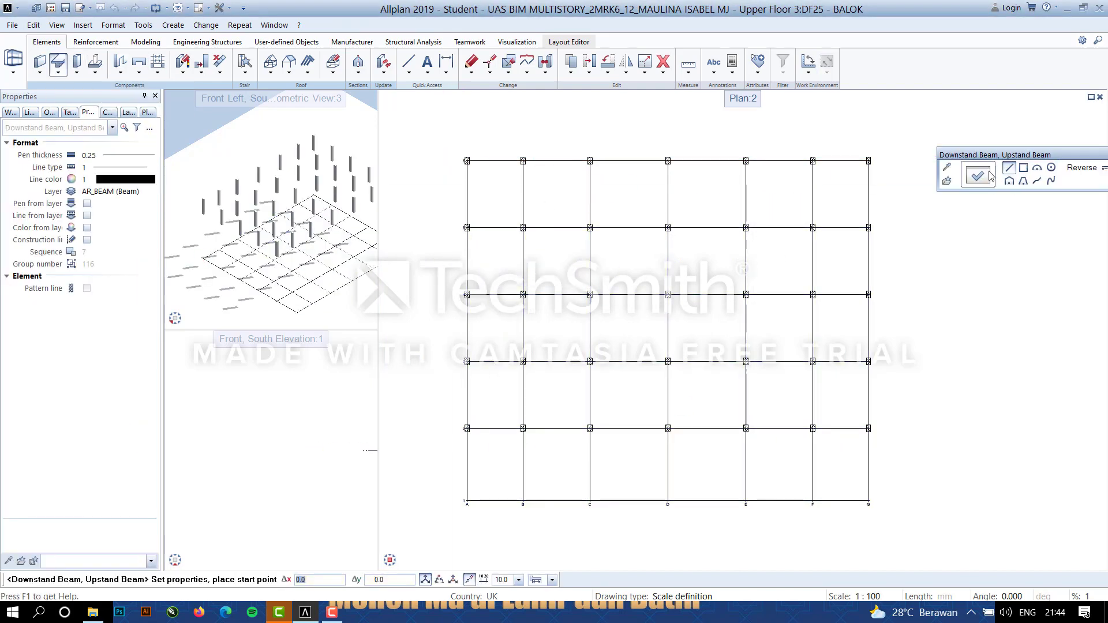
{"action": "left_click", "coordinate": [982, 177]}
{"action": "left_click", "coordinate": [237, 312]}
{"action": "left_click", "coordinate": [199, 367]}
{"action": "double_click", "coordinate": [78, 312]}
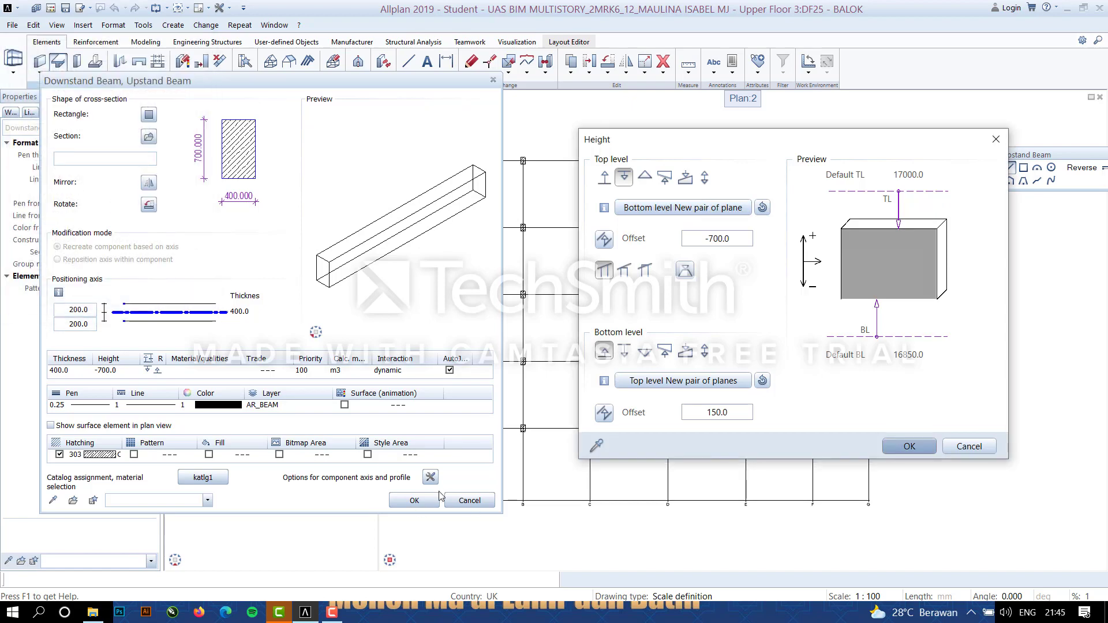
{"action": "key", "text": "Return"}
{"action": "left_click", "coordinate": [424, 500]}
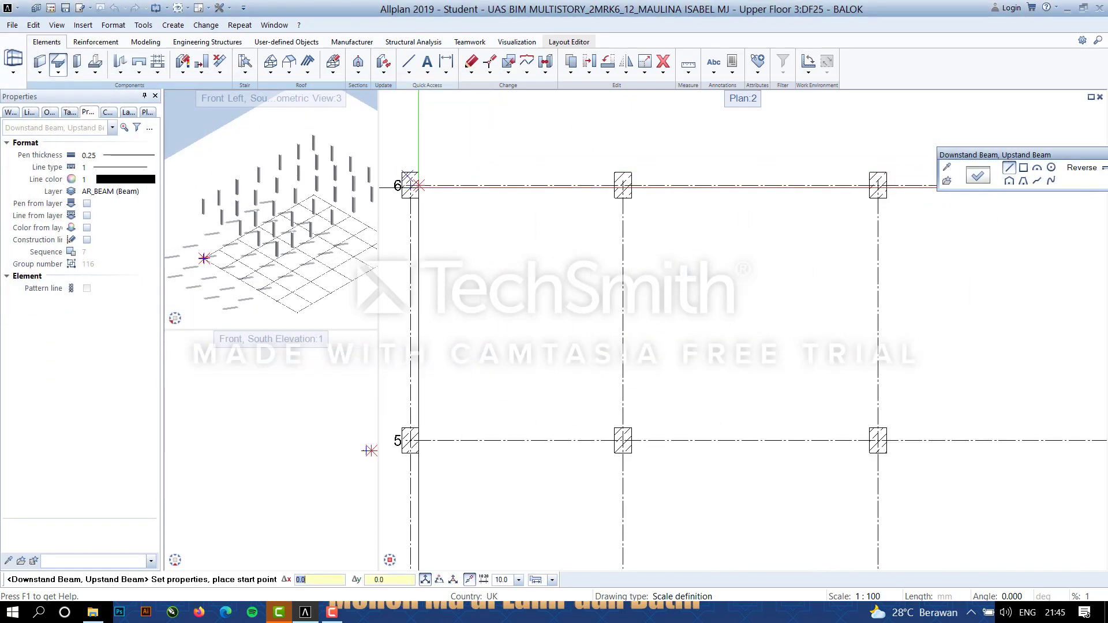
Draw downstand beams along axis 6 spanning column to column from grid line A to grid line D.
{"action": "left_click", "coordinate": [417, 185]}
{"action": "left_click", "coordinate": [631, 185]}
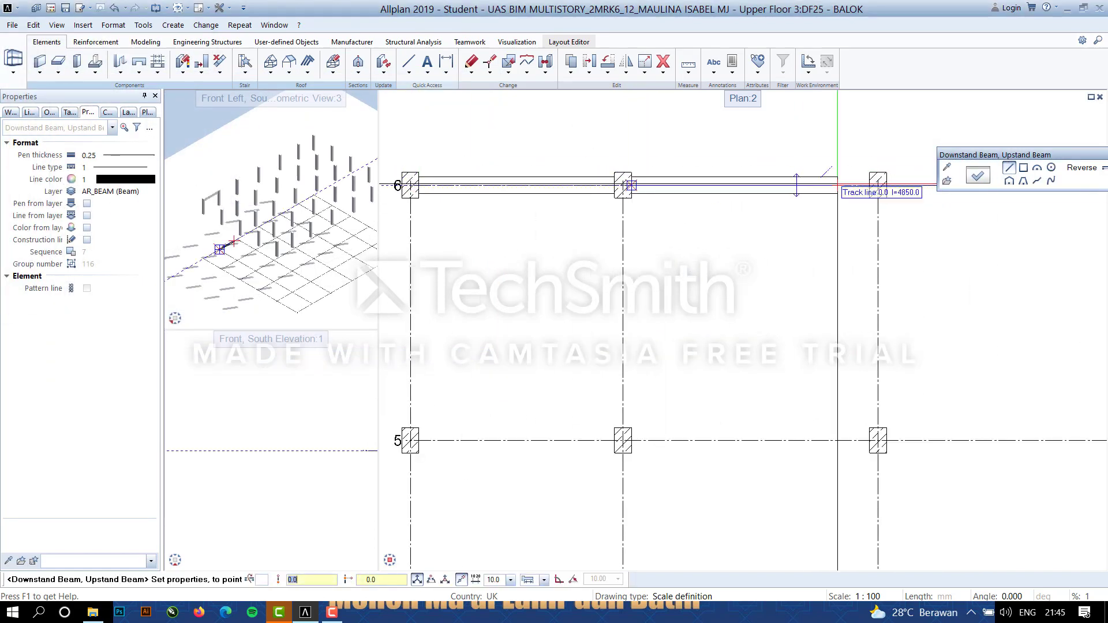
{"action": "scroll", "coordinate": [853, 179], "scroll_direction": "up", "scroll_amount": 3}
{"action": "left_click", "coordinate": [914, 202]}
{"action": "scroll", "coordinate": [913, 203], "scroll_direction": "down", "scroll_amount": 3}
{"action": "middle_click_drag", "start_coordinate": [913, 262], "coordinate": [641, 322]}
{"action": "key", "text": "Escape"}
{"action": "left_click", "coordinate": [657, 261]}
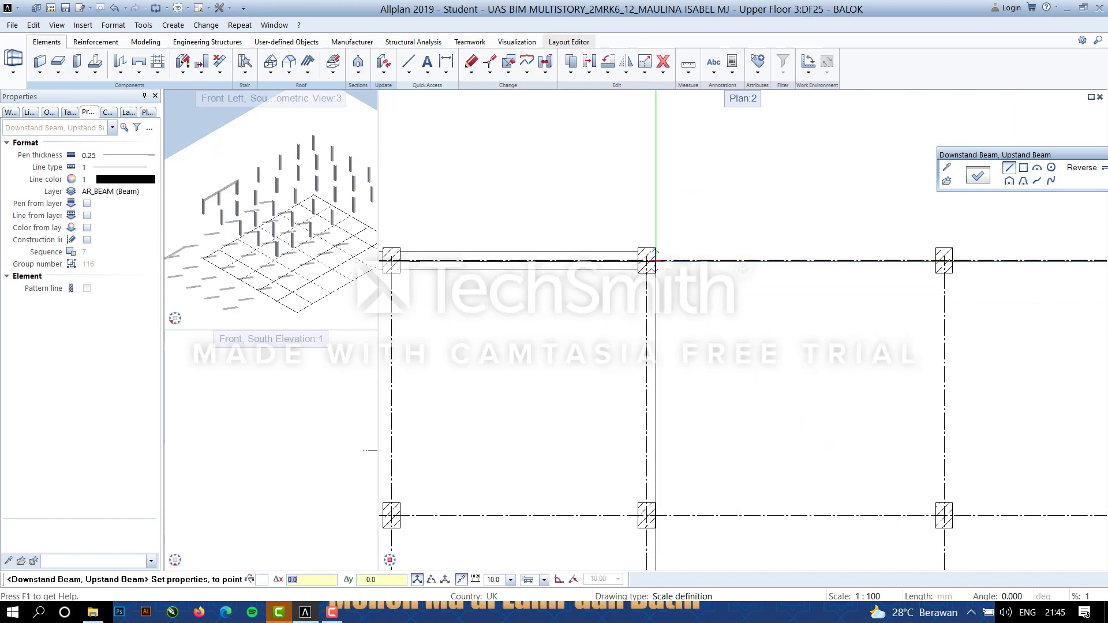
{"action": "scroll", "coordinate": [930, 261], "scroll_direction": "up", "scroll_amount": 4}
{"action": "left_click", "coordinate": [947, 263]}
{"action": "scroll", "coordinate": [1006, 324], "scroll_direction": "down", "scroll_amount": 5}
{"action": "middle_click_drag", "start_coordinate": [1046, 362], "coordinate": [631, 367]}
{"action": "key", "text": "Escape"}
Draw downstand beams along axis 6 spanning column to column from grid line D to grid line G.
{"action": "scroll", "coordinate": [615, 306], "scroll_direction": "up", "scroll_amount": 3}
{"action": "left_click", "coordinate": [600, 304]}
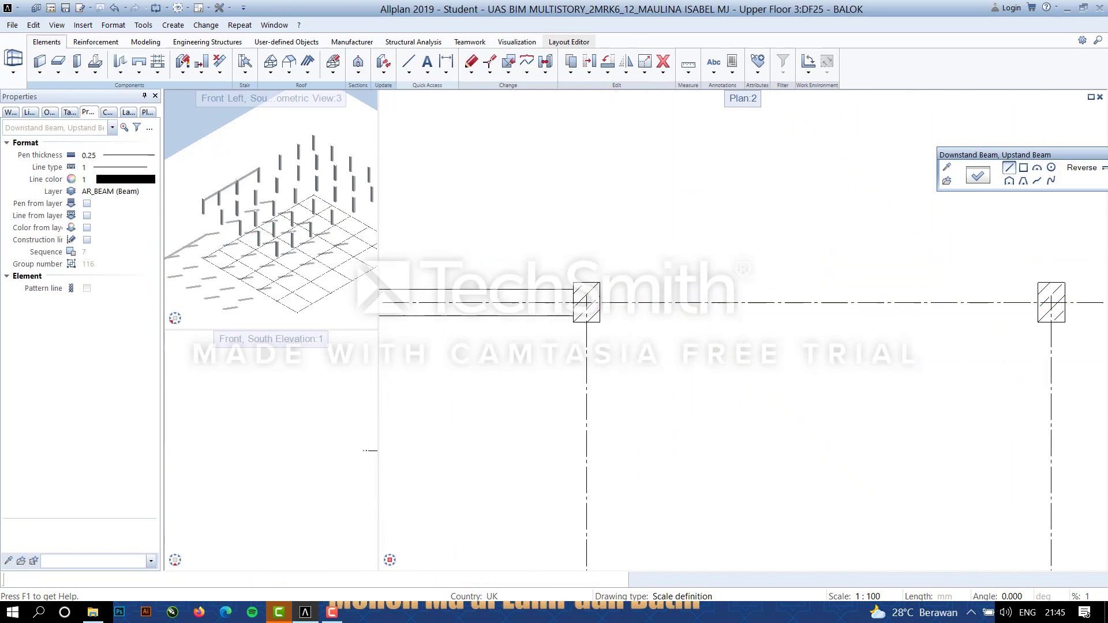
{"action": "left_click", "coordinate": [1036, 304]}
{"action": "scroll", "coordinate": [1068, 378], "scroll_direction": "down", "scroll_amount": 5}
{"action": "middle_click_drag", "start_coordinate": [1085, 397], "coordinate": [613, 405]}
{"action": "key", "text": "Escape"}
{"action": "scroll", "coordinate": [680, 358], "scroll_direction": "up", "scroll_amount": 5}
{"action": "left_click", "coordinate": [668, 354]}
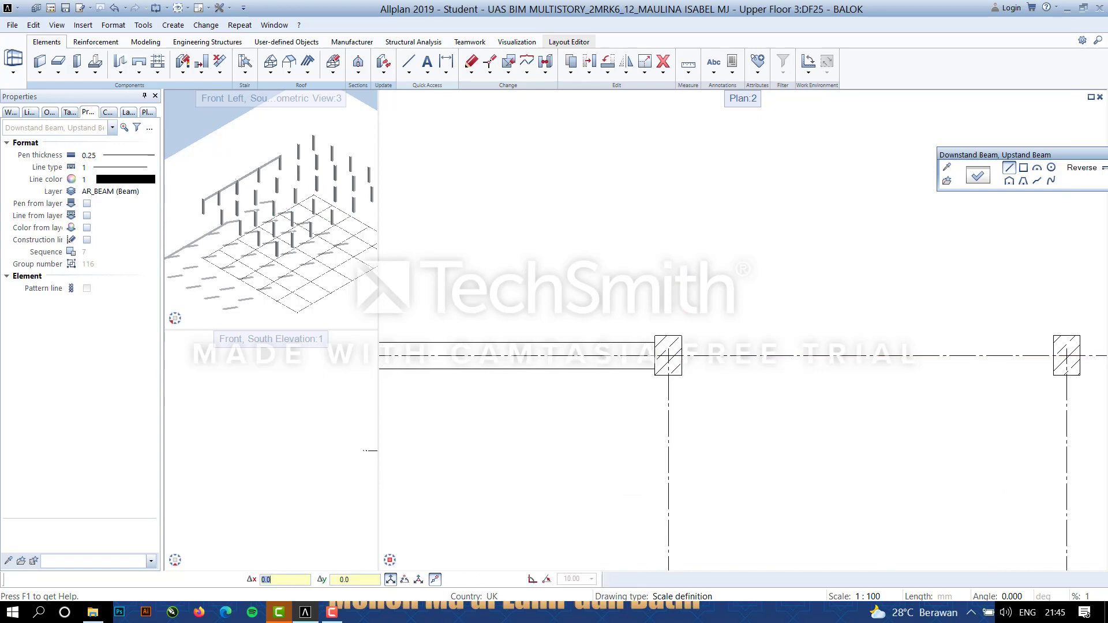
{"action": "left_click", "coordinate": [1065, 355]}
{"action": "scroll", "coordinate": [952, 406], "scroll_direction": "down", "scroll_amount": 6}
{"action": "middle_click_drag", "start_coordinate": [977, 416], "coordinate": [686, 418]}
{"action": "scroll", "coordinate": [720, 403], "scroll_direction": "up", "scroll_amount": 5}
{"action": "key", "text": "Escape"}
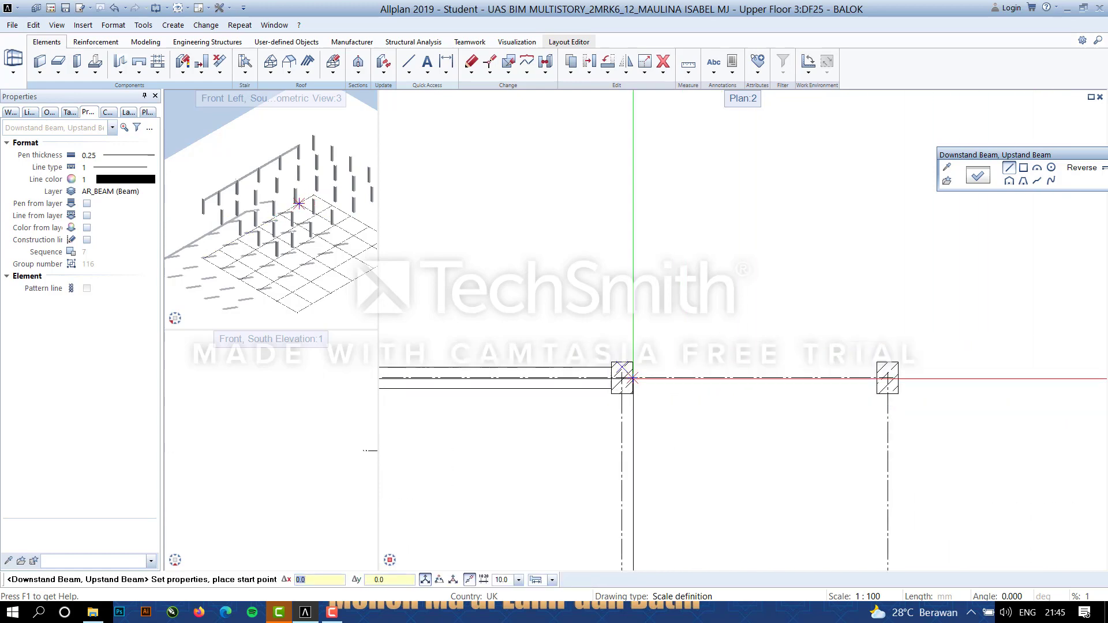
{"action": "left_click", "coordinate": [632, 378]}
{"action": "left_click", "coordinate": [876, 378]}
{"action": "scroll", "coordinate": [808, 408], "scroll_direction": "down", "scroll_amount": 5}
{"action": "key", "text": "Escape"}
Configure the downstand beam with a thickness of 350, an axis offset of 175 and a top level offset of -600.
{"action": "left_click", "coordinate": [974, 177]}
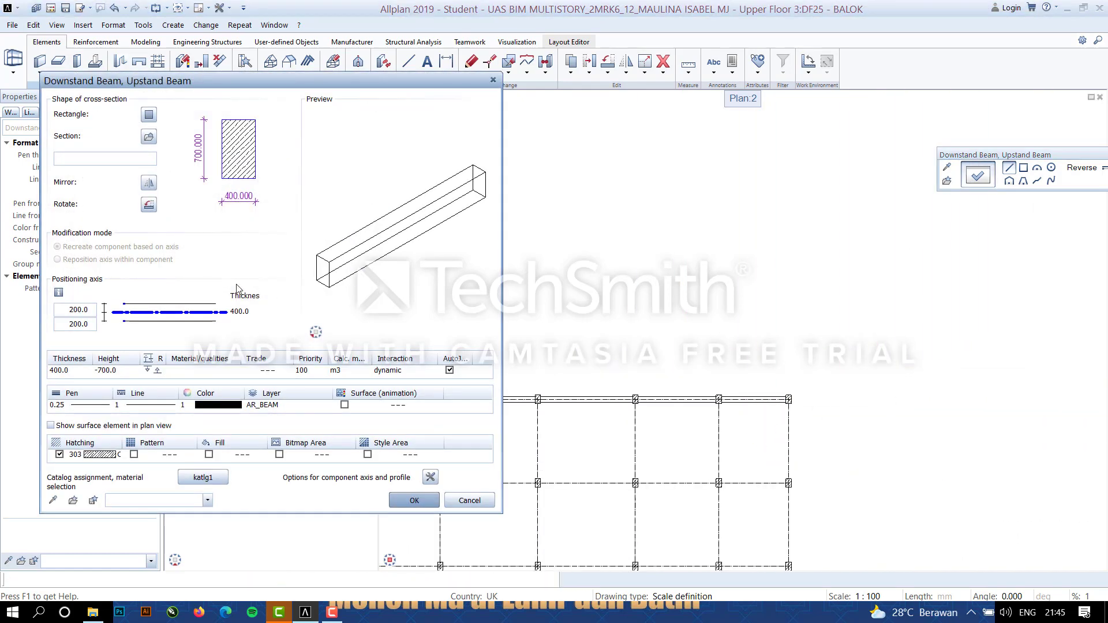
{"action": "left_click", "coordinate": [239, 310]}
{"action": "type", "text": "350"}
{"action": "key", "text": "Return"}
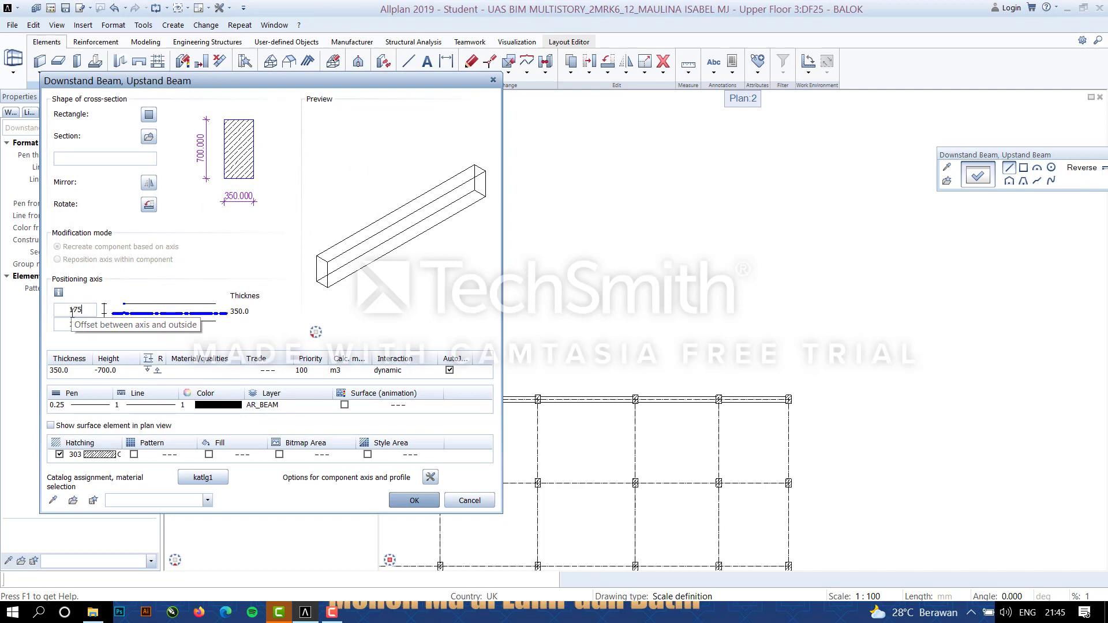
{"action": "left_click", "coordinate": [149, 372]}
{"action": "left_click", "coordinate": [687, 209]}
{"action": "left_click", "coordinate": [114, 305]}
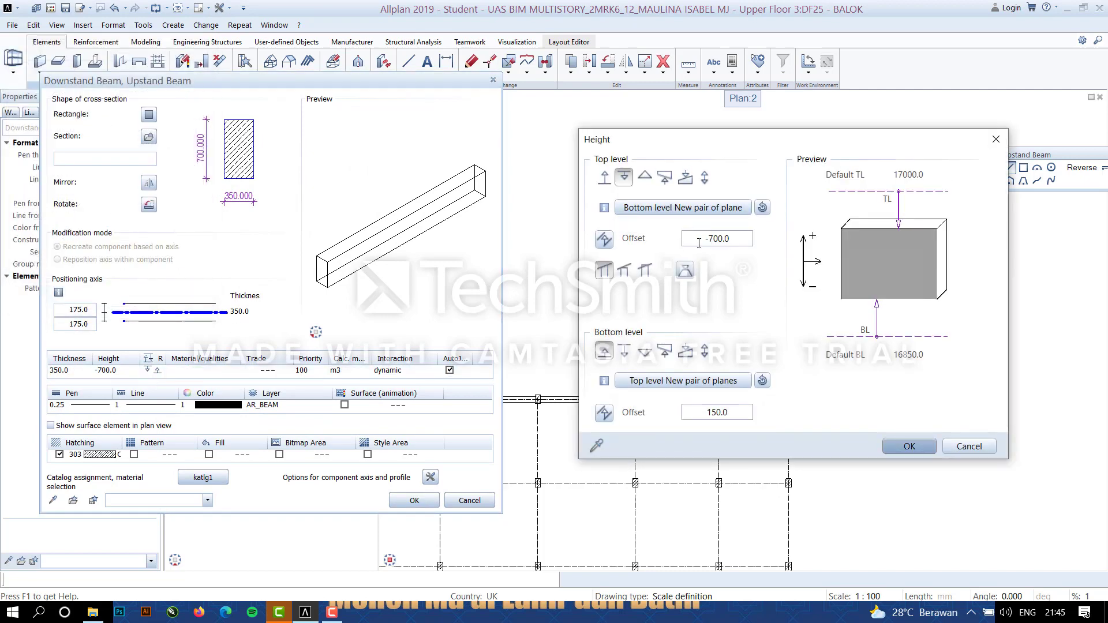
{"action": "left_click", "coordinate": [901, 447]}
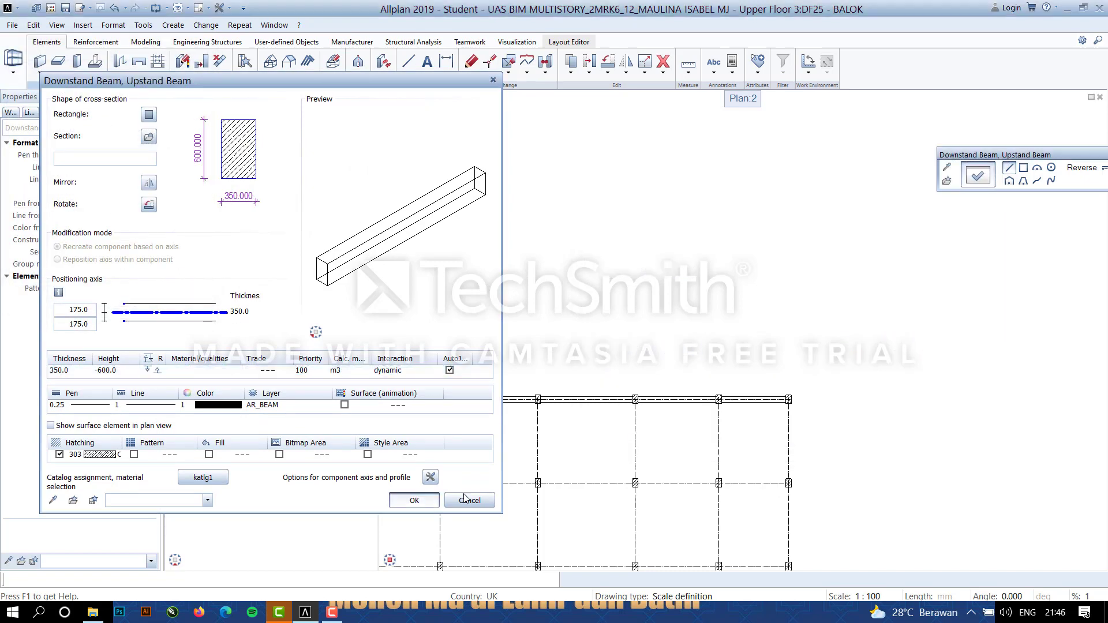
{"action": "left_click", "coordinate": [414, 500]}
Draw downstand beams between the columns of axes 6 and 5 on grid lines A and B.
{"action": "scroll", "coordinate": [610, 325], "scroll_direction": "up", "scroll_amount": 5}
{"action": "left_click", "coordinate": [610, 316]}
{"action": "scroll", "coordinate": [620, 468], "scroll_direction": "down", "scroll_amount": 5}
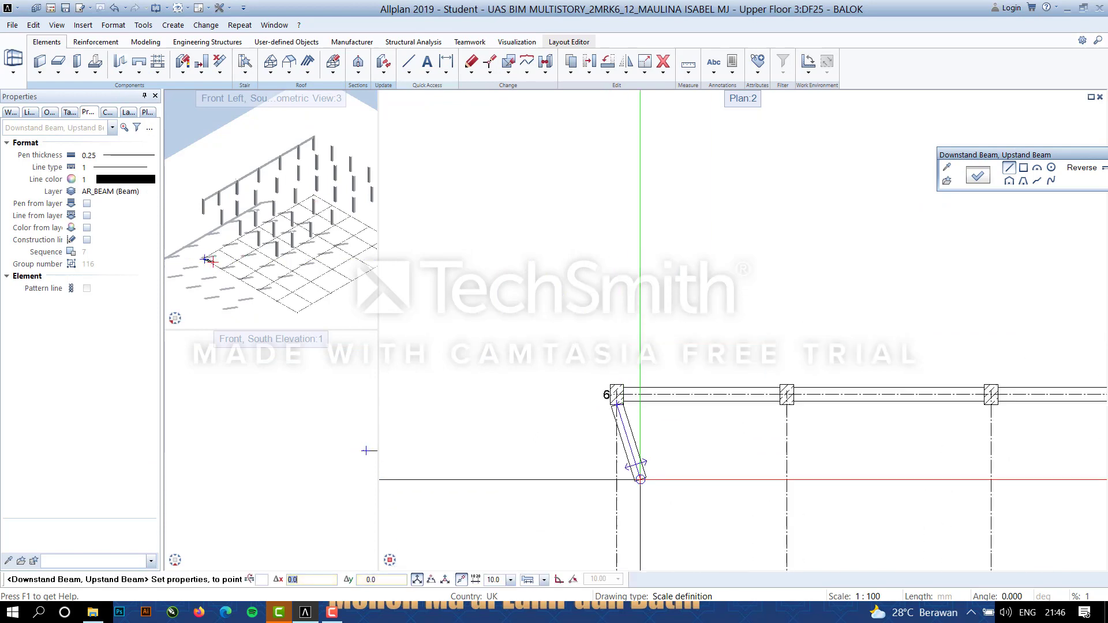
{"action": "scroll", "coordinate": [613, 542], "scroll_direction": "up", "scroll_amount": 6}
{"action": "left_click", "coordinate": [611, 381]}
{"action": "scroll", "coordinate": [635, 317], "scroll_direction": "down", "scroll_amount": 7}
{"action": "key", "text": "Escape"}
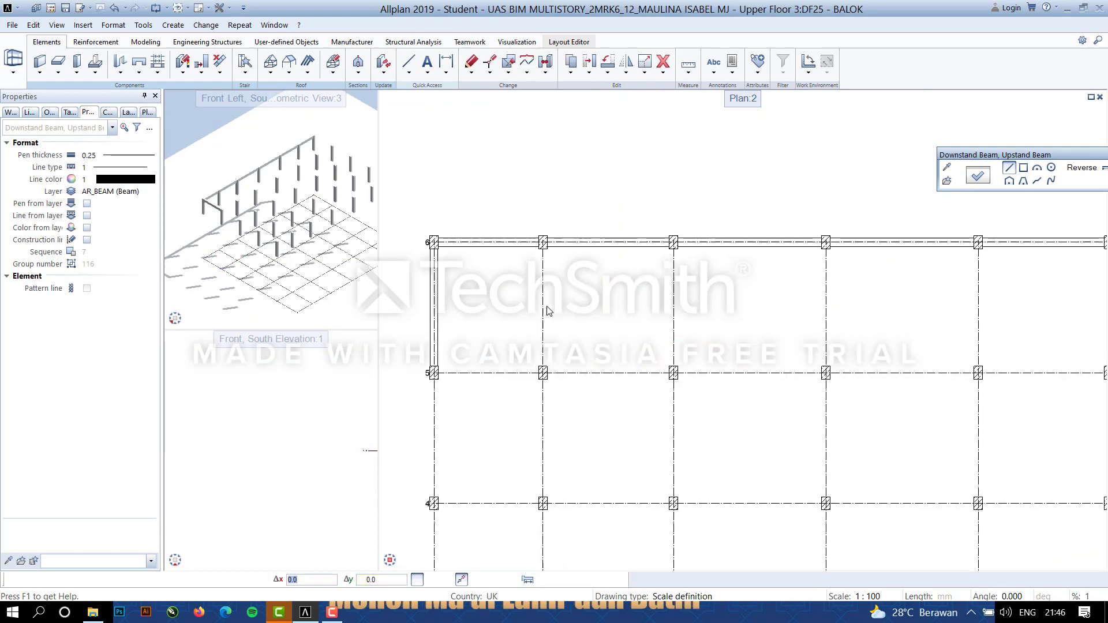
{"action": "scroll", "coordinate": [543, 248], "scroll_direction": "up", "scroll_amount": 4}
{"action": "left_click", "coordinate": [542, 250]}
{"action": "scroll", "coordinate": [553, 523], "scroll_direction": "down", "scroll_amount": 4}
{"action": "scroll", "coordinate": [540, 528], "scroll_direction": "up", "scroll_amount": 5}
{"action": "left_click", "coordinate": [566, 534]}
Draw downstand beams between the columns of axes 6 and 5 on grid lines C and D.
{"action": "middle_click_drag", "start_coordinate": [1026, 273], "coordinate": [676, 251]}
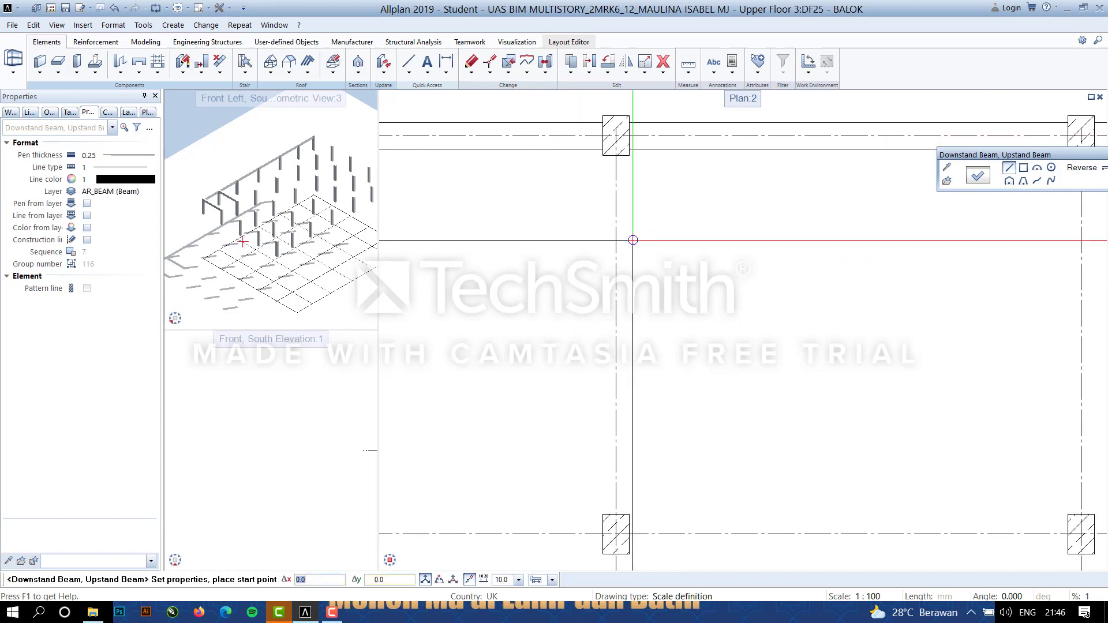
{"action": "left_click", "coordinate": [616, 152]}
{"action": "left_click", "coordinate": [616, 515]}
{"action": "scroll", "coordinate": [617, 507], "scroll_direction": "down", "scroll_amount": 5}
{"action": "middle_click_drag", "start_coordinate": [621, 474], "coordinate": [509, 361]}
{"action": "key", "text": "Escape"}
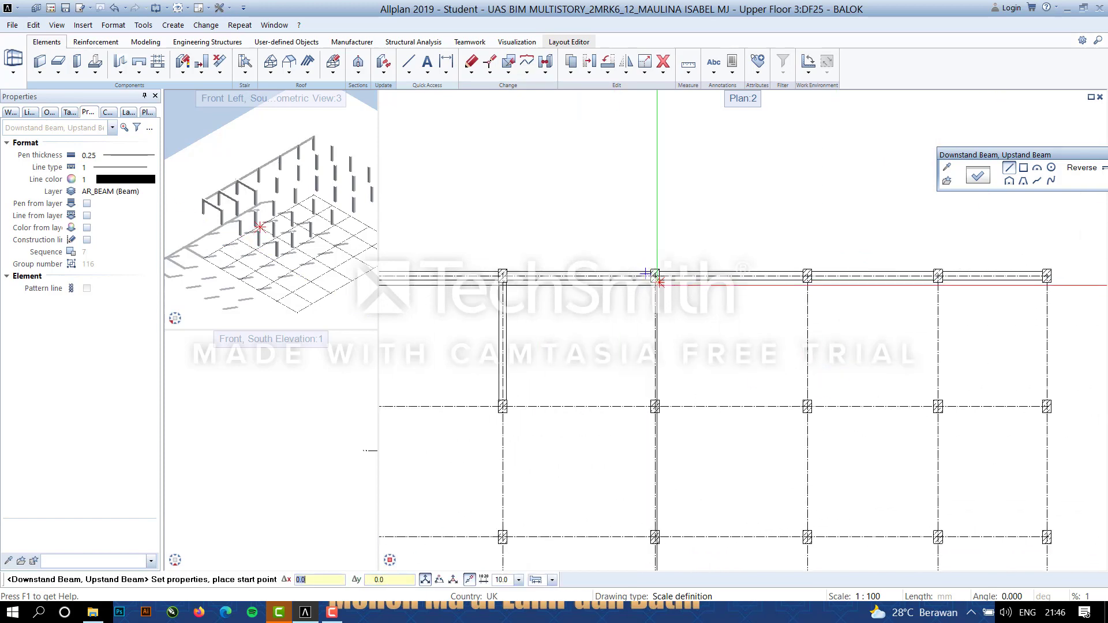
{"action": "scroll", "coordinate": [656, 285], "scroll_direction": "up", "scroll_amount": 6}
{"action": "left_click", "coordinate": [654, 280]}
{"action": "scroll", "coordinate": [655, 283], "scroll_direction": "down", "scroll_amount": 5}
{"action": "middle_click_drag", "start_coordinate": [667, 364], "coordinate": [654, 322]}
{"action": "scroll", "coordinate": [643, 380], "scroll_direction": "up", "scroll_amount": 5}
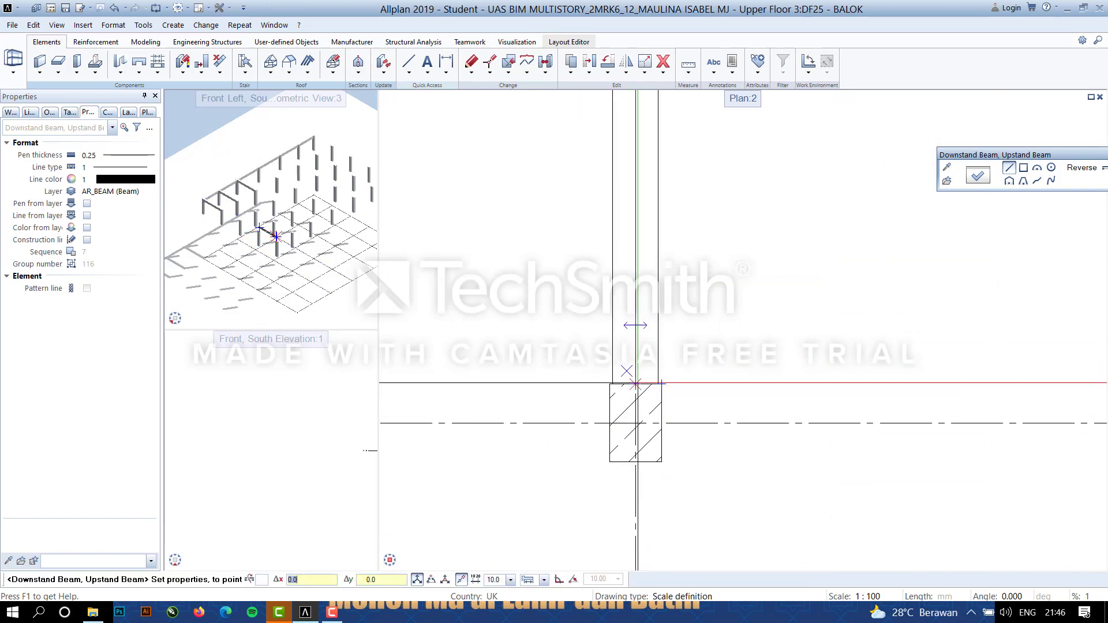
{"action": "left_click", "coordinate": [637, 384]}
{"action": "key", "text": "Escape"}
{"action": "key", "text": "Escape"}
{"action": "scroll", "coordinate": [499, 266], "scroll_direction": "down", "scroll_amount": 5}
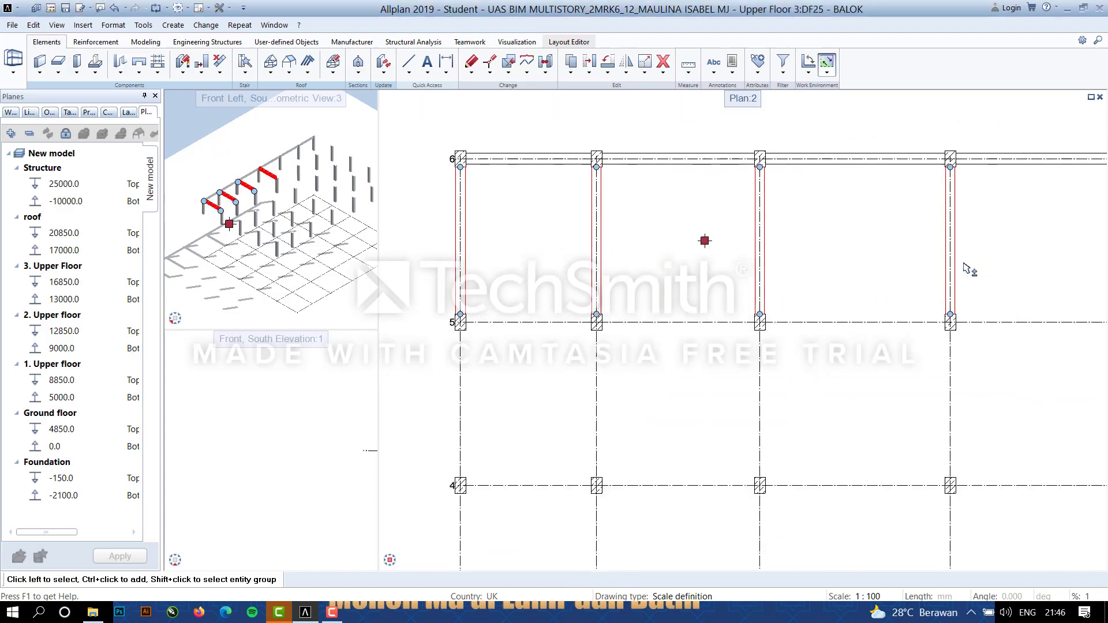
{"action": "scroll", "coordinate": [965, 267], "scroll_direction": "down", "scroll_amount": 3}
{"action": "scroll", "coordinate": [653, 269], "scroll_direction": "up", "scroll_amount": 3}
{"action": "left_click", "coordinate": [575, 67]}
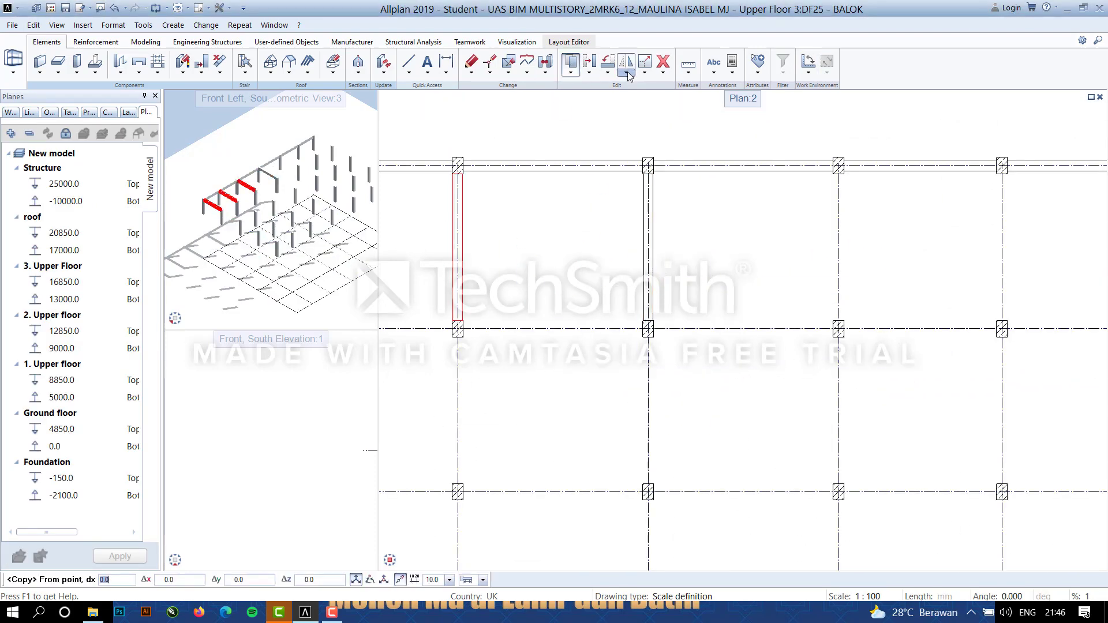
{"action": "left_click", "coordinate": [626, 74]}
{"action": "left_click", "coordinate": [649, 113]}
{"action": "key", "text": "Escape"}
Copy and mirror the beams on grid lines A, B and C about grid line D onto grid lines E, F and G.
{"action": "left_click", "coordinate": [626, 73]}
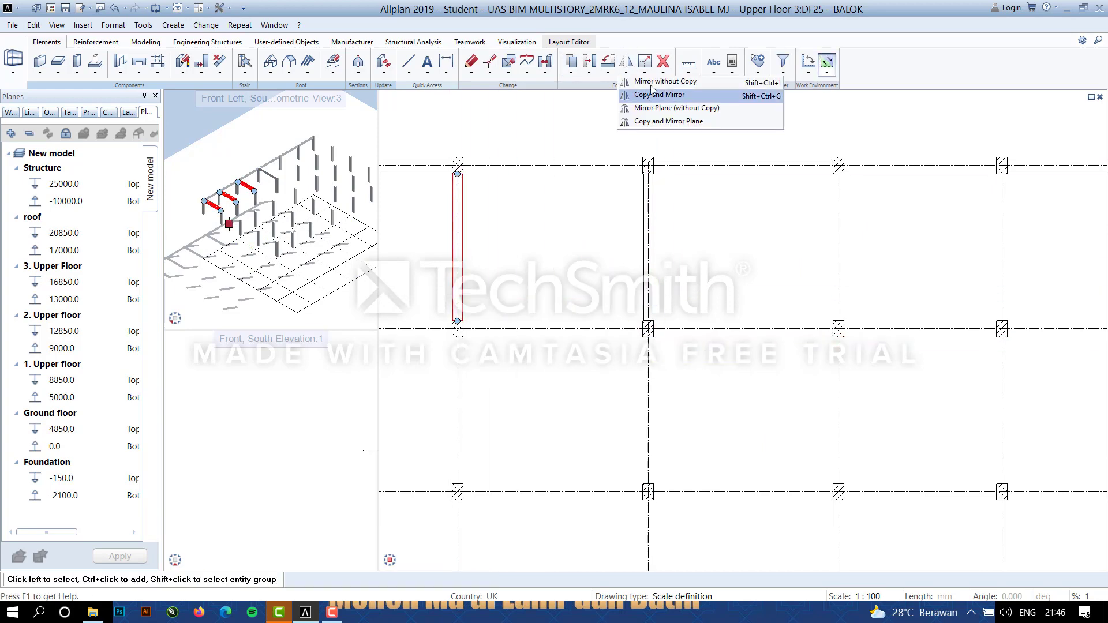
{"action": "left_click", "coordinate": [649, 95]}
{"action": "scroll", "coordinate": [646, 324], "scroll_direction": "up", "scroll_amount": 3}
{"action": "key", "text": "Escape"}
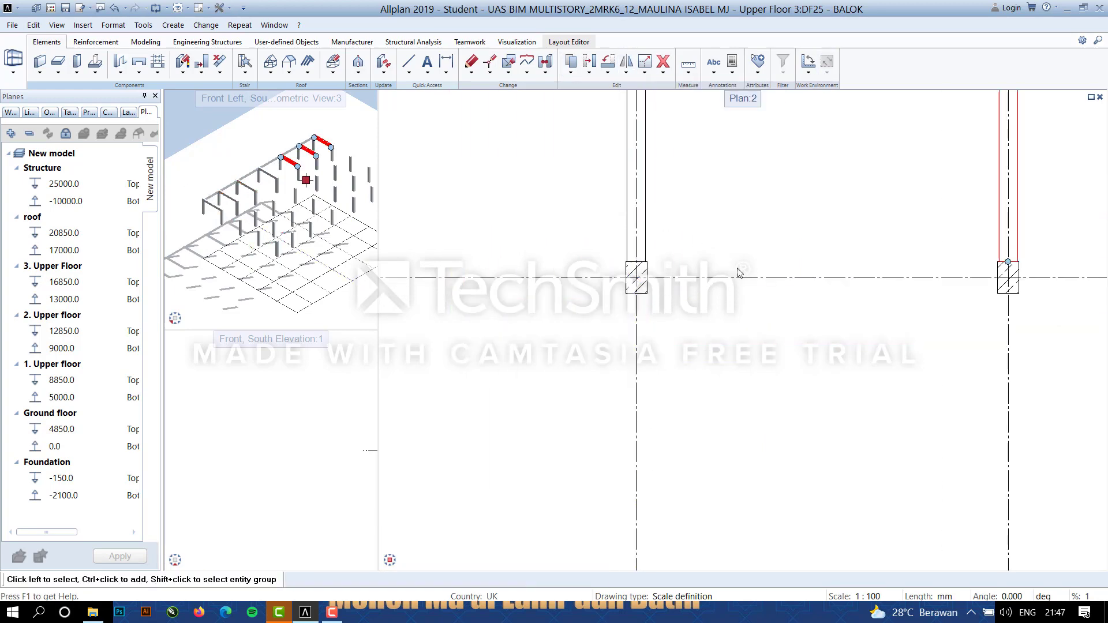
Copy the axis 6 beams and the beams between axes 6 and 5 three times, using the spacing from axis 5 to axis 4.
{"action": "scroll", "coordinate": [475, 251], "scroll_direction": "down", "scroll_amount": 5}
{"action": "left_click_drag", "start_coordinate": [394, 248], "coordinate": [391, 247]}
{"action": "scroll", "coordinate": [448, 211], "scroll_direction": "up", "scroll_amount": 5}
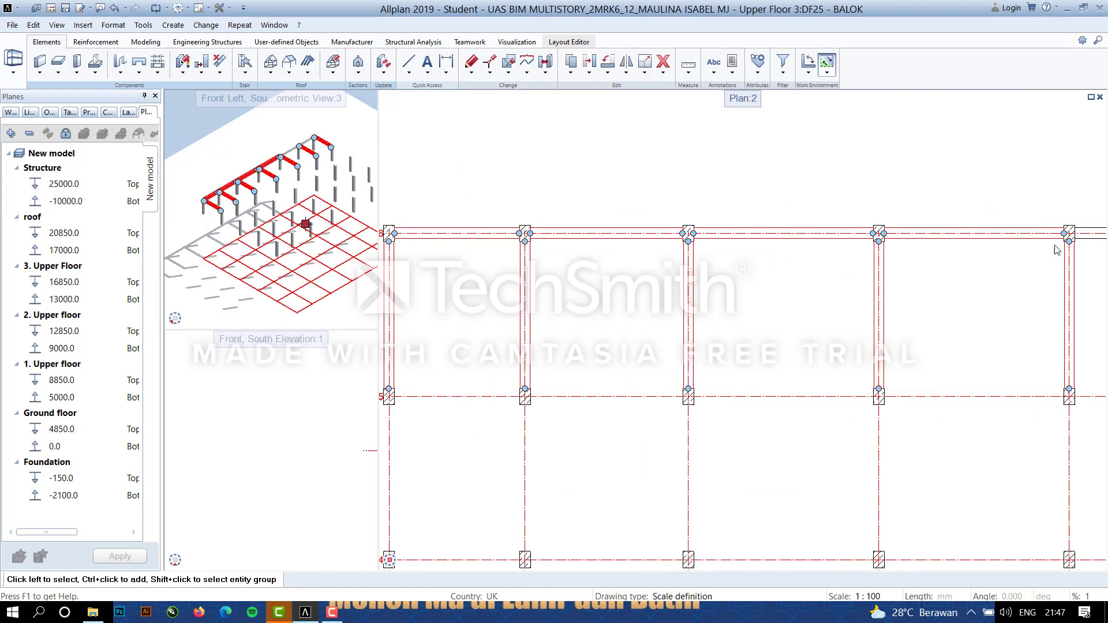
{"action": "middle_click_drag", "start_coordinate": [1032, 313], "coordinate": [581, 317]}
{"action": "scroll", "coordinate": [781, 260], "scroll_direction": "up", "scroll_amount": 1}
{"action": "left_click_drag", "start_coordinate": [887, 144], "coordinate": [830, 322], "text": "ctrl"}
{"action": "left_click_drag", "start_coordinate": [687, 203], "coordinate": [658, 318], "text": "ctrl"}
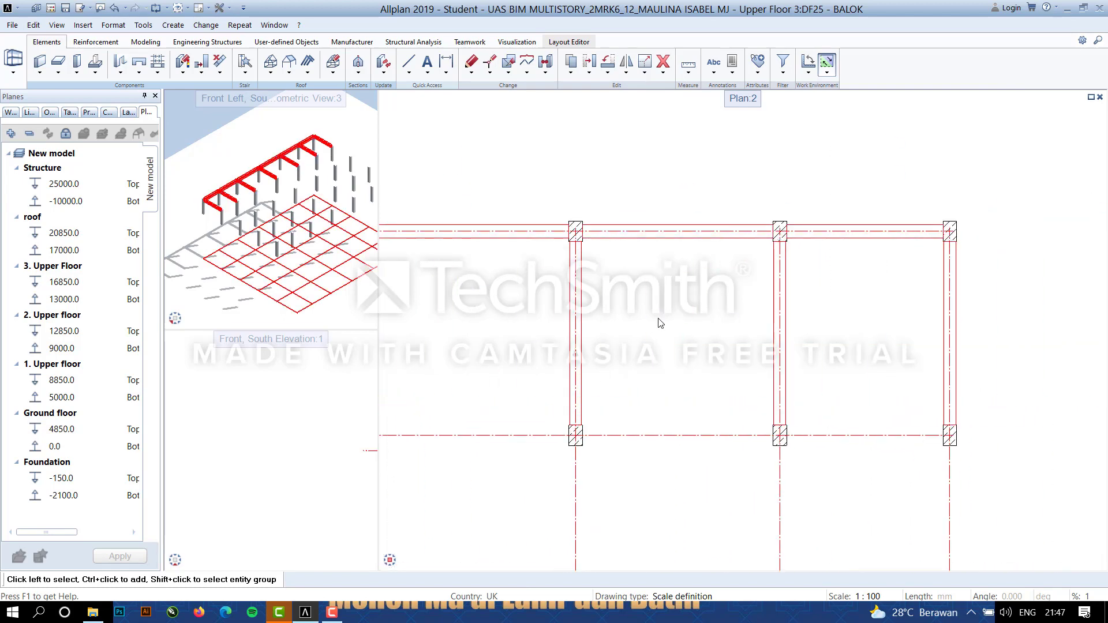
{"action": "left_click", "coordinate": [571, 63]}
{"action": "scroll", "coordinate": [569, 323], "scroll_direction": "down", "scroll_amount": 6}
{"action": "middle_click_drag", "start_coordinate": [586, 373], "coordinate": [819, 326]}
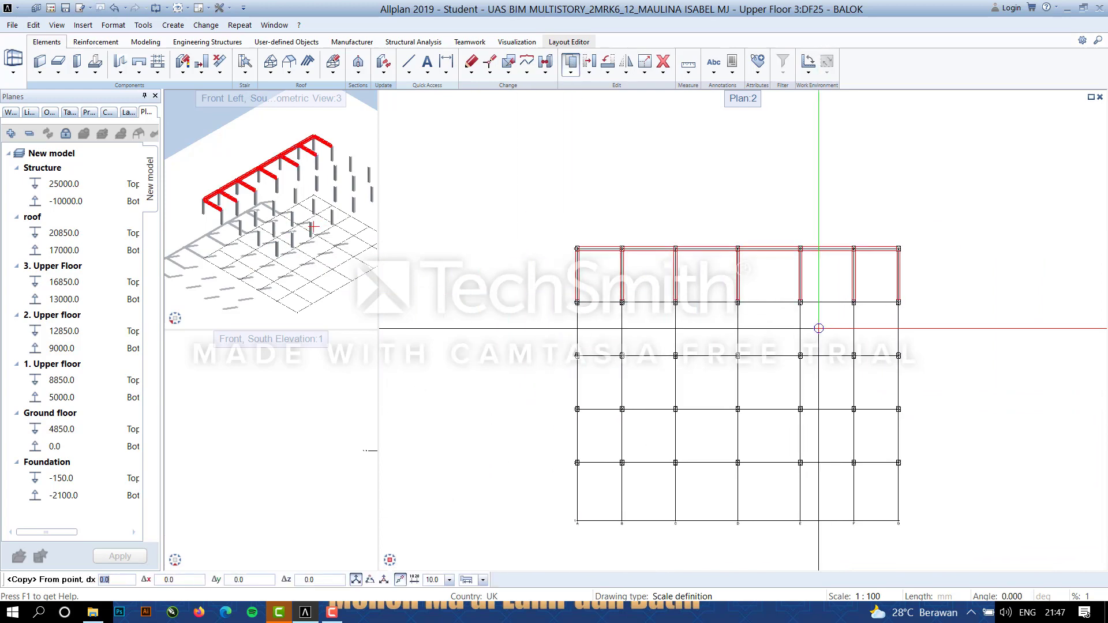
{"action": "scroll", "coordinate": [571, 313], "scroll_direction": "up", "scroll_amount": 8}
{"action": "left_click", "coordinate": [607, 246]}
{"action": "scroll", "coordinate": [599, 447], "scroll_direction": "down", "scroll_amount": 5}
{"action": "type", "text": "3"}
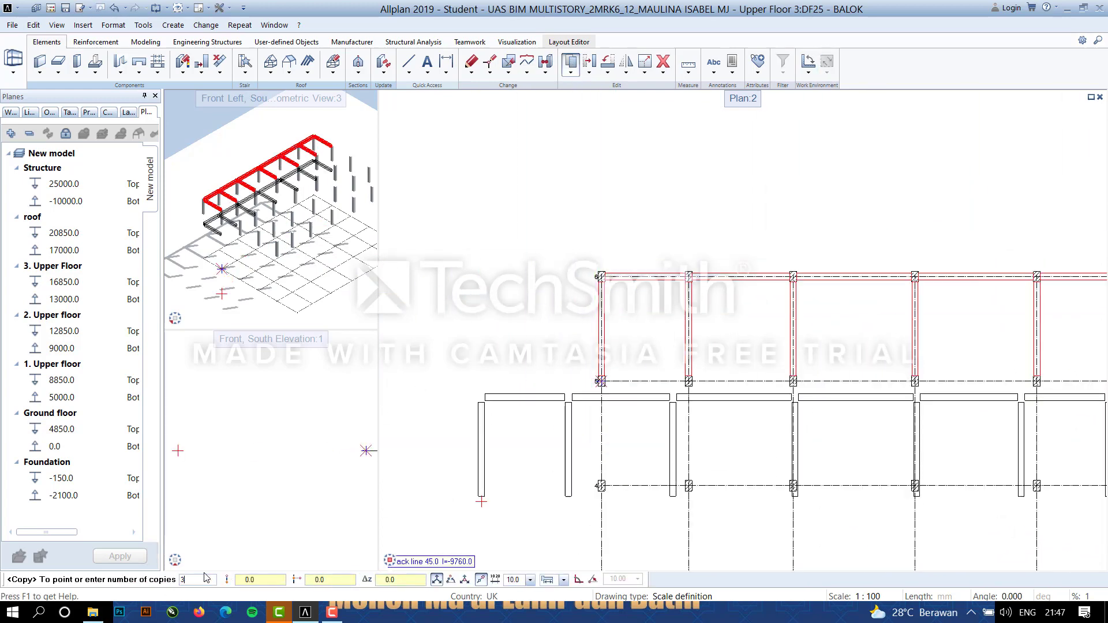
{"action": "scroll", "coordinate": [606, 519], "scroll_direction": "up", "scroll_amount": 6}
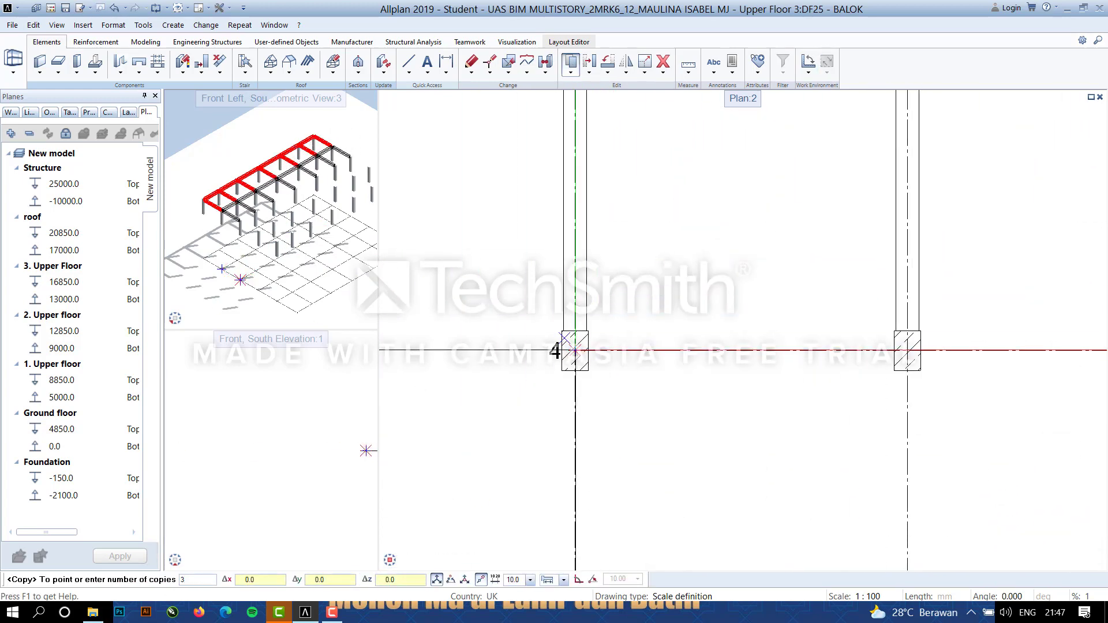
{"action": "left_click", "coordinate": [575, 349]}
{"action": "scroll", "coordinate": [663, 401], "scroll_direction": "down", "scroll_amount": 6}
Copy the row of beams along axis 3 onto axis 2, using the column on grid line A as reference.
{"action": "middle_click_drag", "start_coordinate": [782, 470], "coordinate": [559, 266]}
{"action": "left_click_drag", "start_coordinate": [885, 282], "coordinate": [396, 298]}
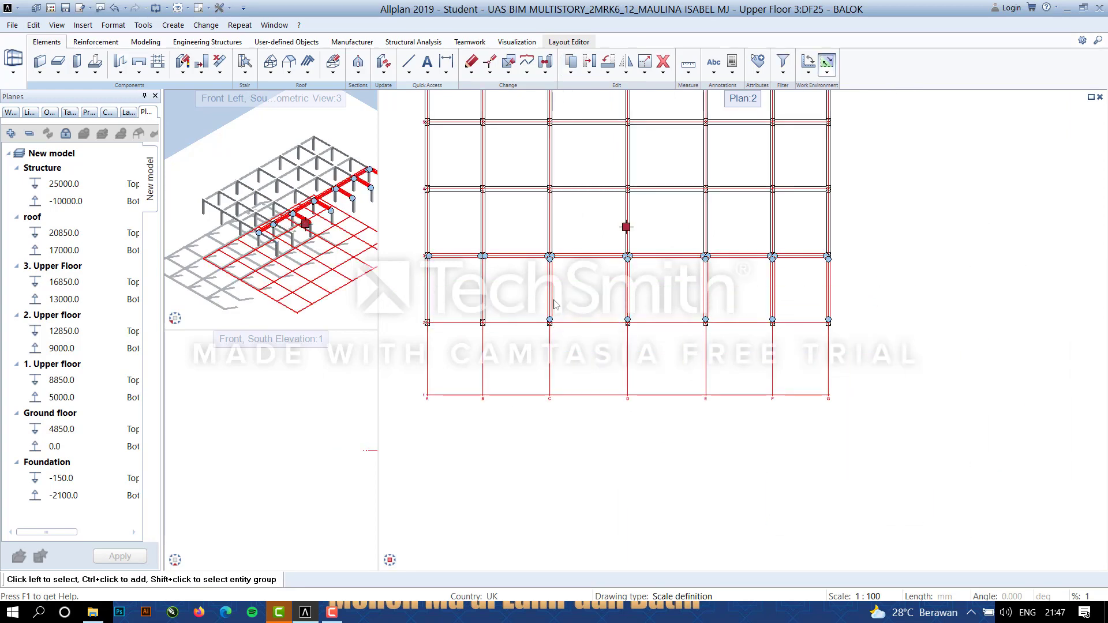
{"action": "left_click", "coordinate": [799, 325], "text": "ctrl"}
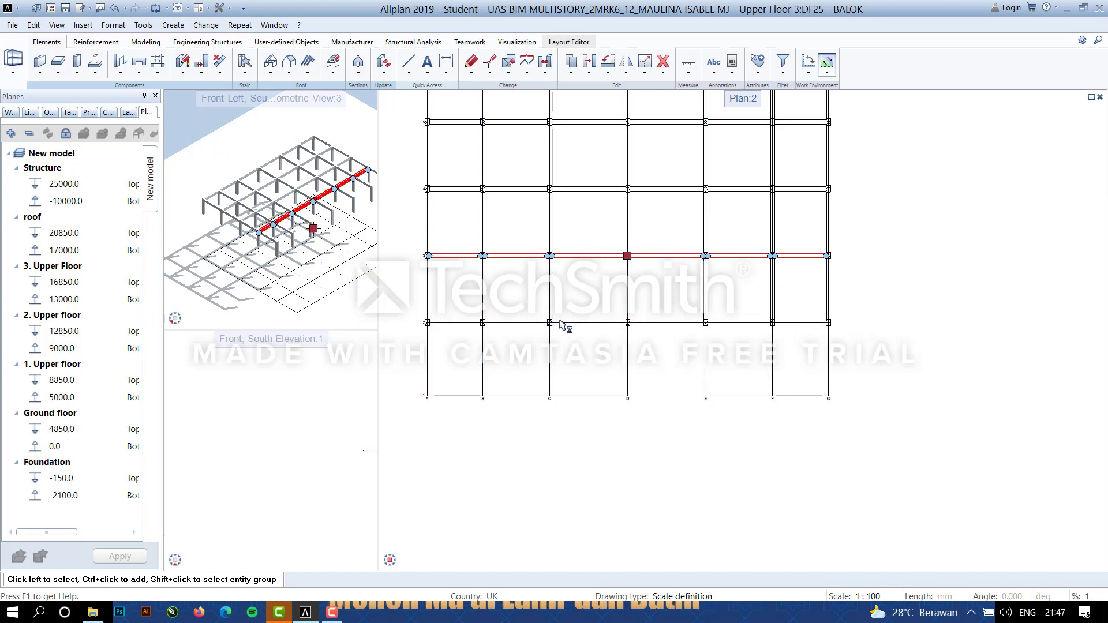
{"action": "scroll", "coordinate": [426, 256], "scroll_direction": "up", "scroll_amount": 7}
{"action": "left_click", "coordinate": [433, 254]}
{"action": "scroll", "coordinate": [432, 254], "scroll_direction": "down", "scroll_amount": 4}
{"action": "scroll", "coordinate": [432, 341], "scroll_direction": "up", "scroll_amount": 5}
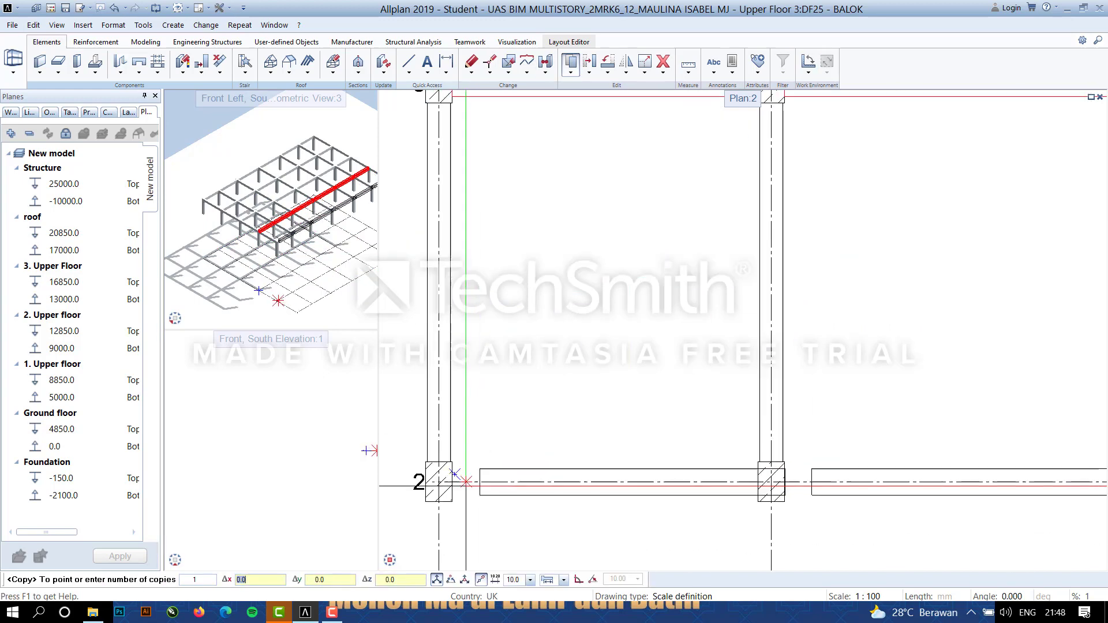
{"action": "left_click", "coordinate": [437, 482]}
{"action": "scroll", "coordinate": [439, 481], "scroll_direction": "down", "scroll_amount": 7}
{"action": "middle_click_drag", "start_coordinate": [603, 537], "coordinate": [548, 492]}
{"action": "left_click", "coordinate": [781, 326]}
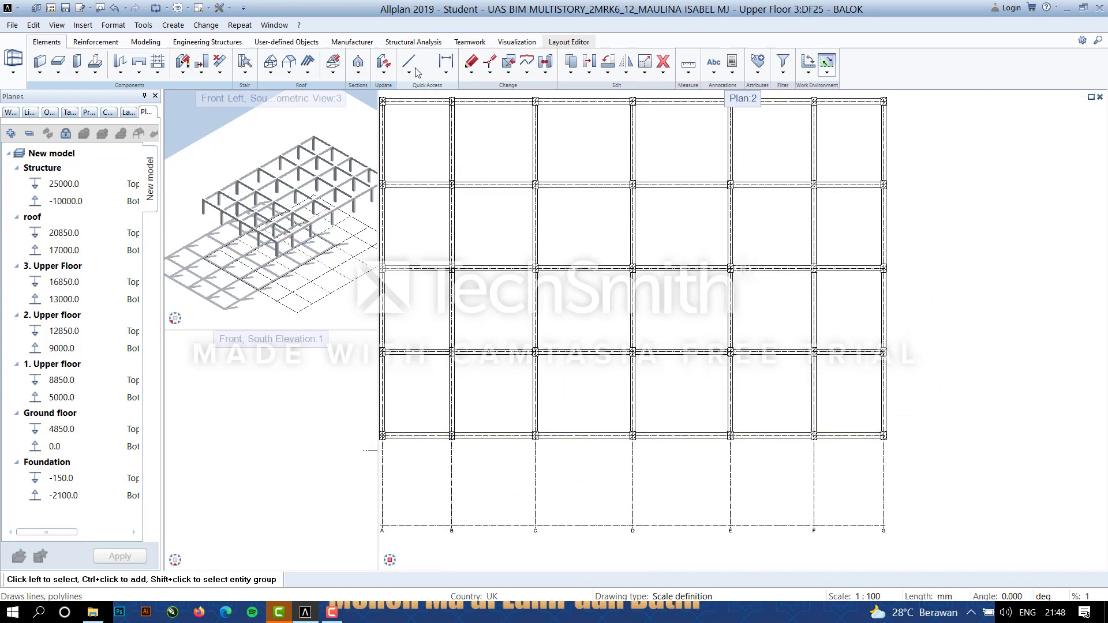
Name Upper Floor 3's drawing file 26 PELAT ROOF and make it the current drawing file.
{"action": "double_click", "coordinate": [502, 408]}
{"action": "scroll", "coordinate": [503, 420], "scroll_direction": "down", "scroll_amount": 1}
{"action": "double_click", "coordinate": [509, 453]}
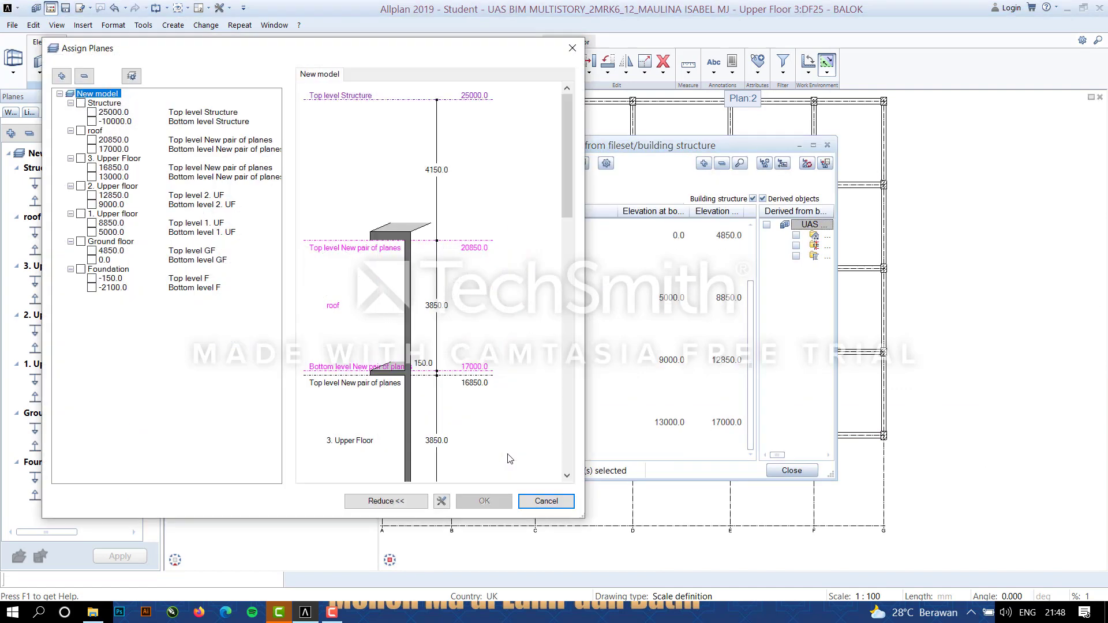
{"action": "left_click", "coordinate": [546, 500]}
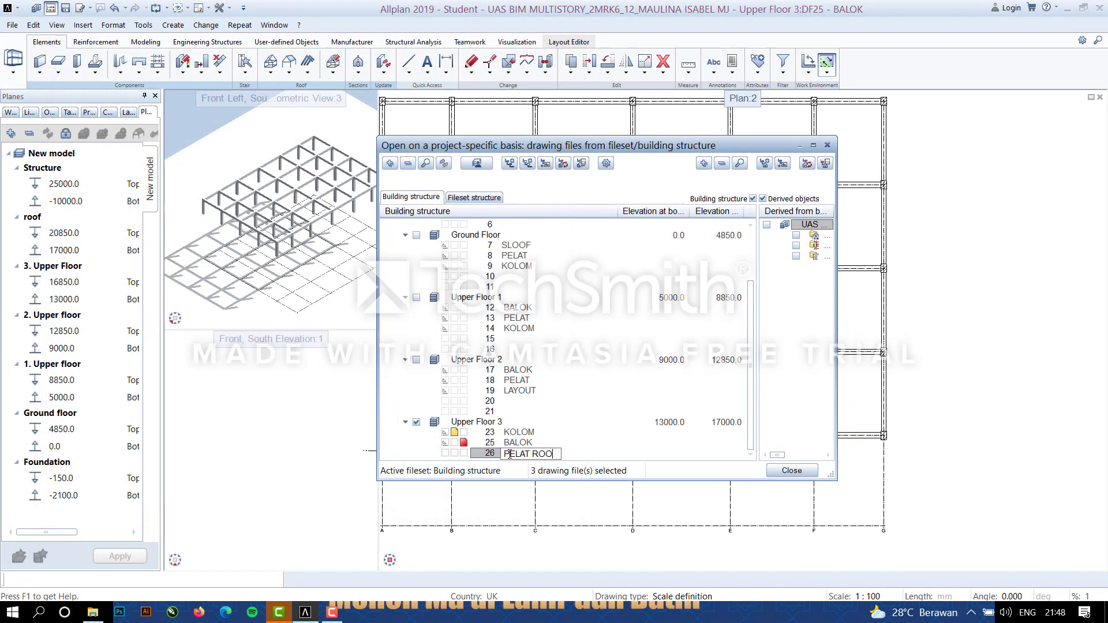
{"action": "left_click", "coordinate": [786, 472]}
Draw a rectangular slab in the bay between grid lines A and B and axes 6 and 5.
{"action": "left_click", "coordinate": [58, 73]}
{"action": "left_click", "coordinate": [65, 82]}
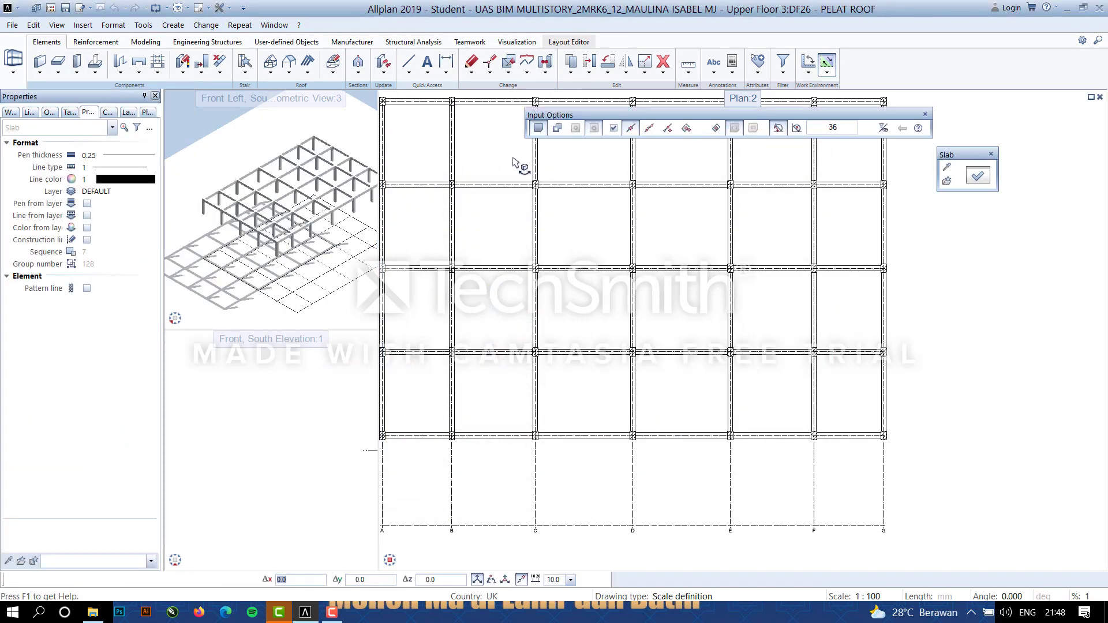
{"action": "scroll", "coordinate": [484, 179], "scroll_direction": "up", "scroll_amount": 6}
{"action": "left_click", "coordinate": [473, 185]}
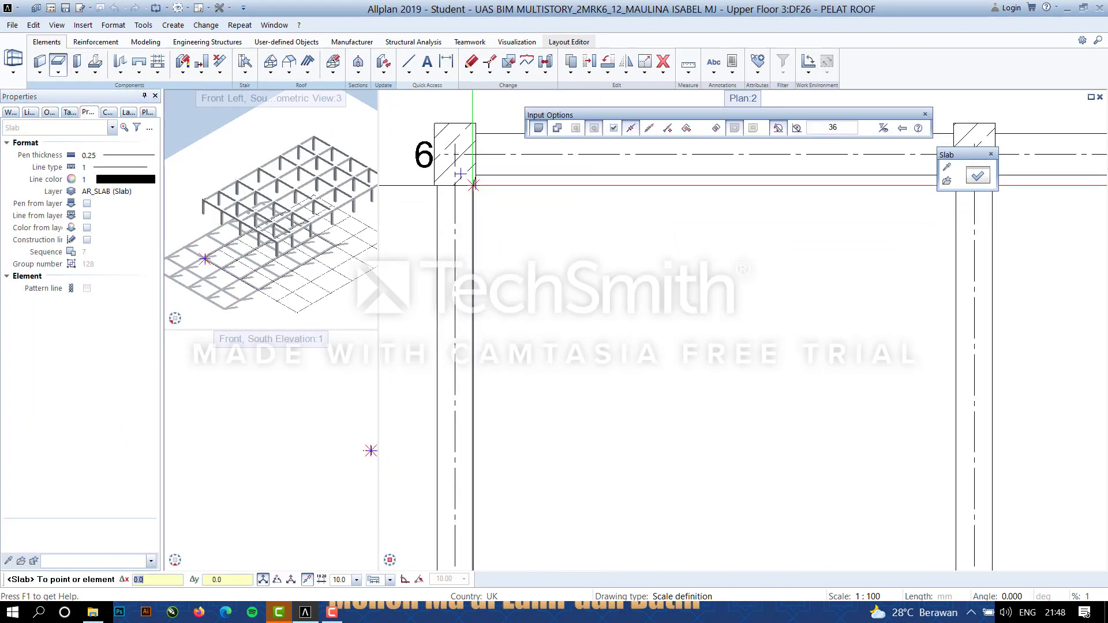
{"action": "scroll", "coordinate": [472, 185], "scroll_direction": "down", "scroll_amount": 5}
{"action": "scroll", "coordinate": [522, 457], "scroll_direction": "up", "scroll_amount": 5}
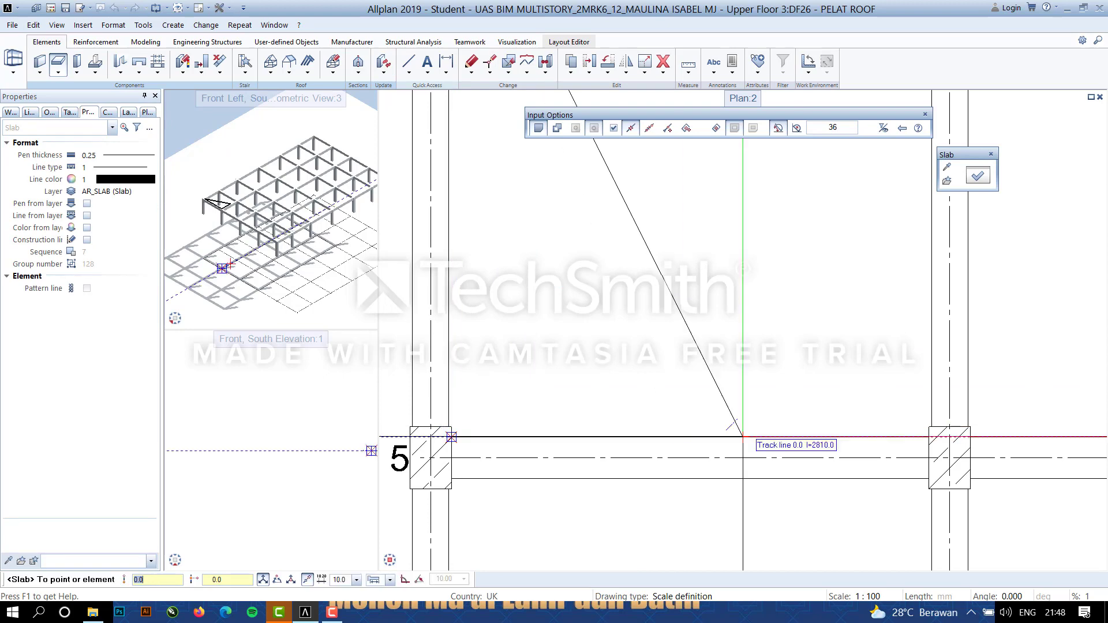
{"action": "scroll", "coordinate": [743, 437], "scroll_direction": "up", "scroll_amount": 5}
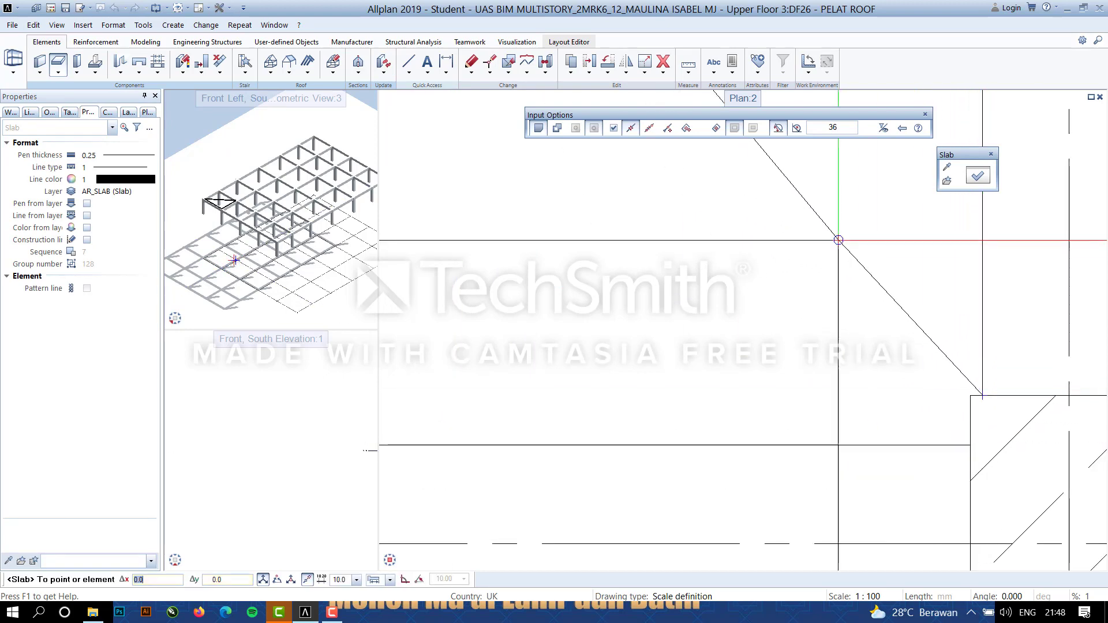
{"action": "scroll", "coordinate": [839, 240], "scroll_direction": "down", "scroll_amount": 5}
{"action": "middle_click_drag", "start_coordinate": [839, 240], "coordinate": [762, 502]}
{"action": "scroll", "coordinate": [776, 300], "scroll_direction": "up", "scroll_amount": 4}
{"action": "left_click", "coordinate": [752, 232]}
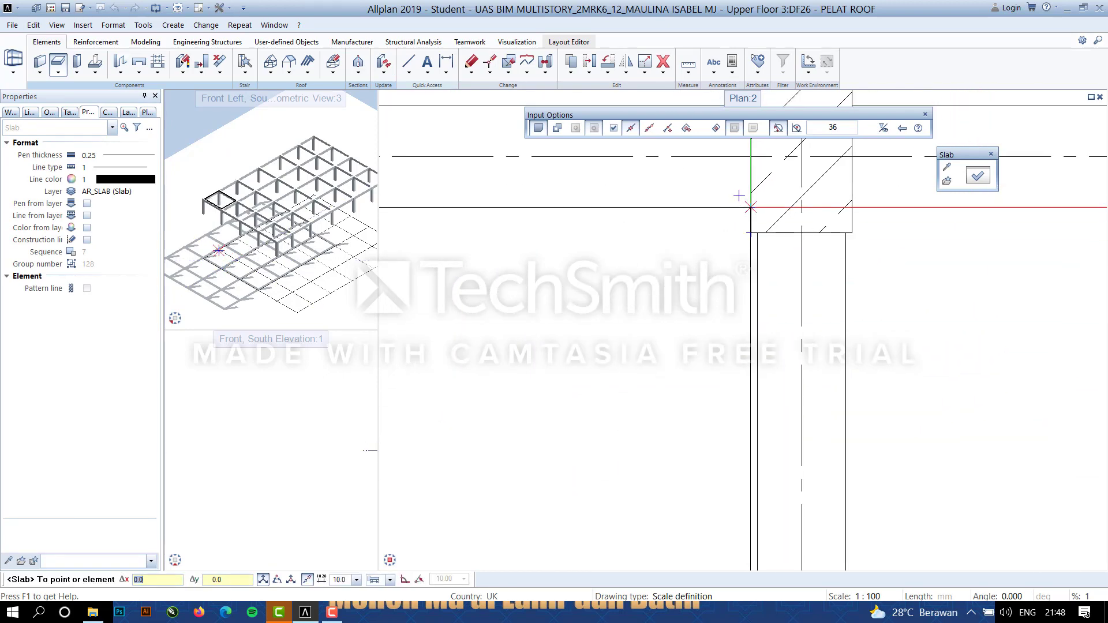
{"action": "scroll", "coordinate": [685, 329], "scroll_direction": "down", "scroll_amount": 4}
{"action": "key", "text": "Escape"}
Draw a rectangular slab in the bay between grid lines B and C and axes 6 and 5, tracing its column corners.
{"action": "scroll", "coordinate": [695, 344], "scroll_direction": "down", "scroll_amount": 4}
{"action": "scroll", "coordinate": [686, 311], "scroll_direction": "up", "scroll_amount": 5}
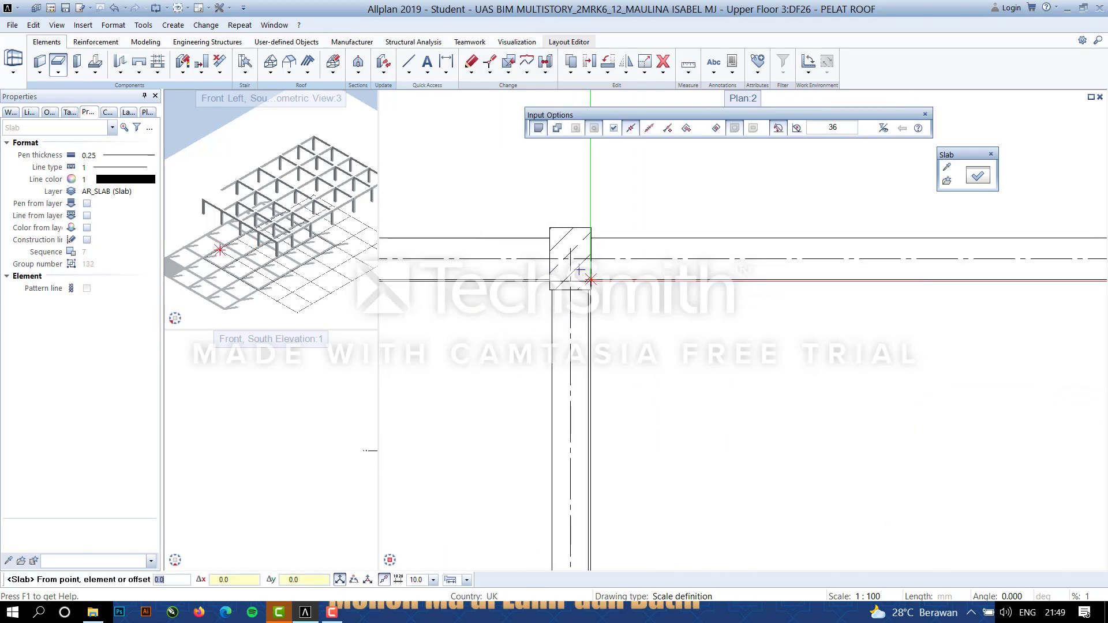
{"action": "left_click", "coordinate": [580, 270]}
{"action": "scroll", "coordinate": [526, 519], "scroll_direction": "down", "scroll_amount": 4}
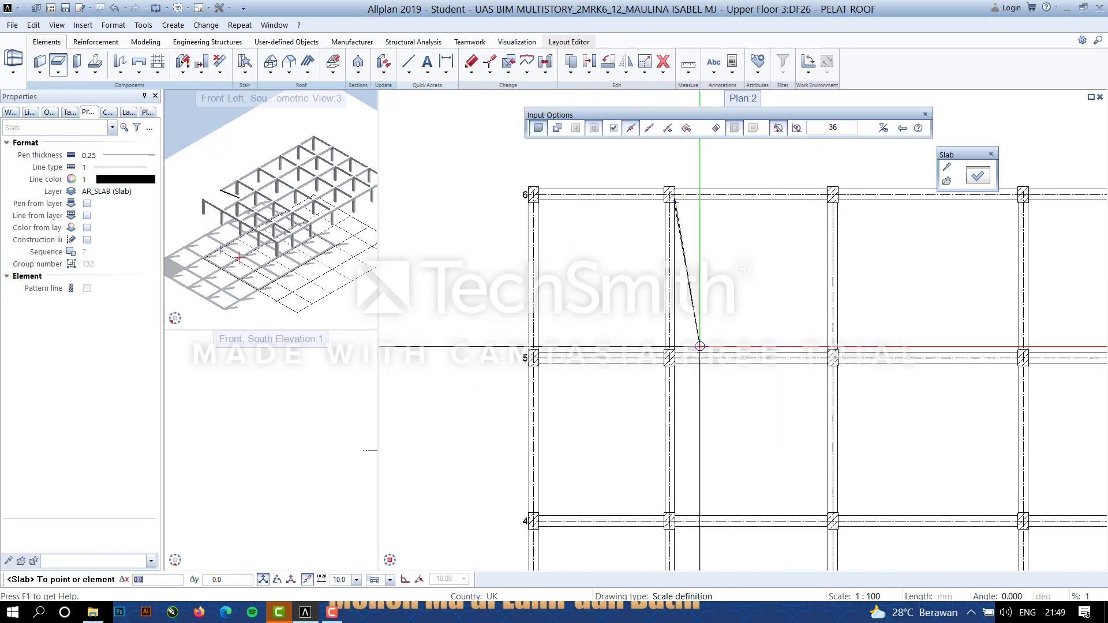
{"action": "scroll", "coordinate": [702, 351], "scroll_direction": "up", "scroll_amount": 4}
{"action": "left_click", "coordinate": [702, 351]}
{"action": "scroll", "coordinate": [564, 479], "scroll_direction": "down", "scroll_amount": 4}
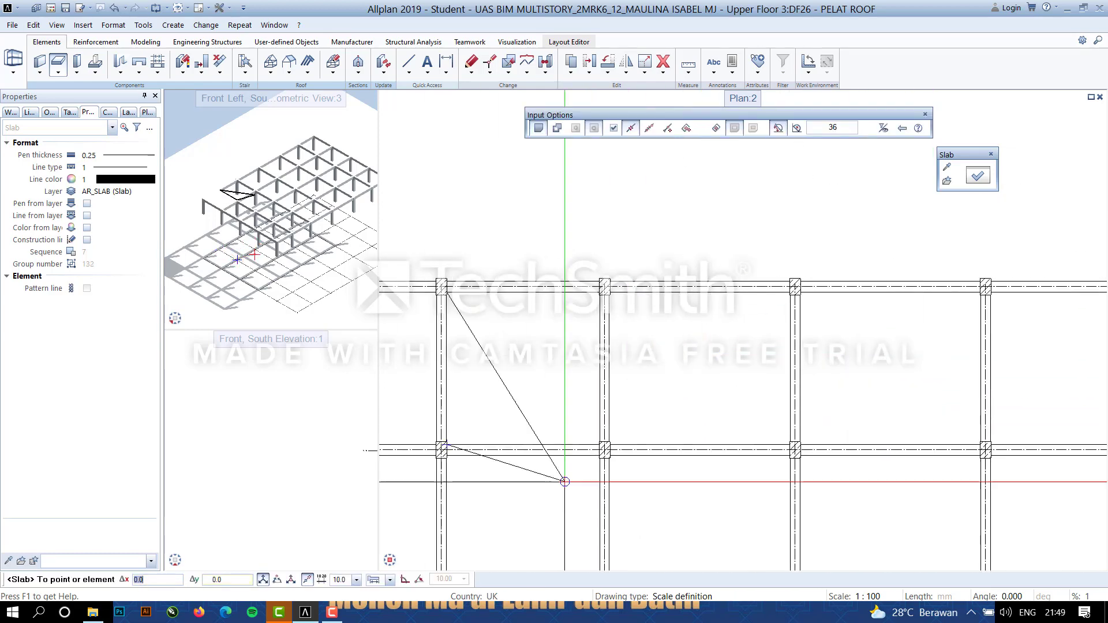
{"action": "scroll", "coordinate": [584, 454], "scroll_direction": "up", "scroll_amount": 4}
{"action": "left_click", "coordinate": [665, 393]}
{"action": "scroll", "coordinate": [658, 387], "scroll_direction": "down", "scroll_amount": 4}
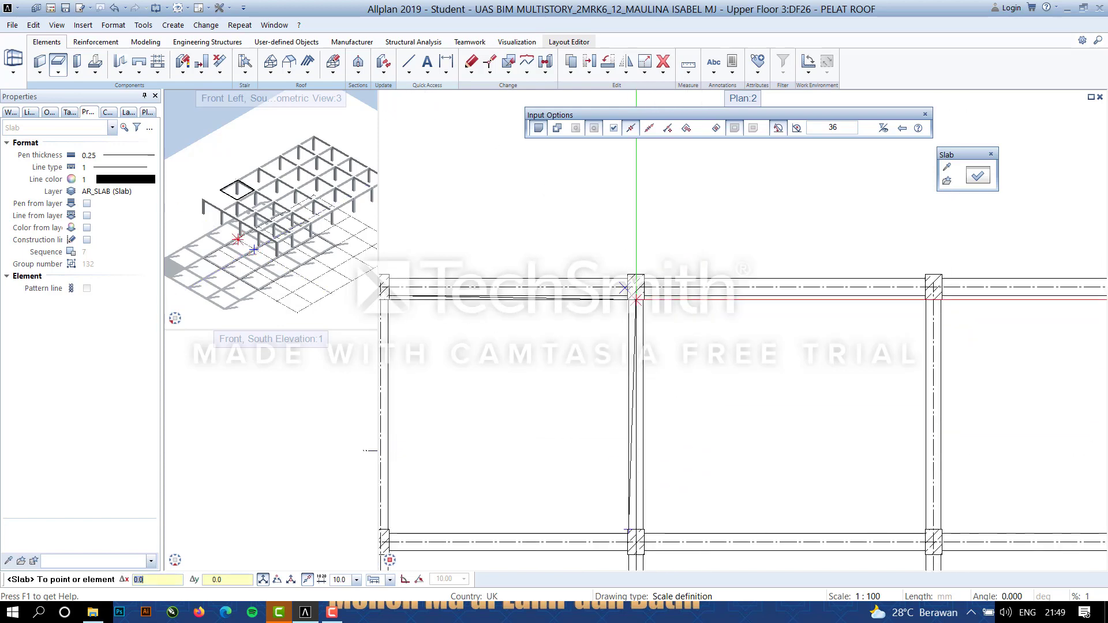
{"action": "scroll", "coordinate": [617, 309], "scroll_direction": "up", "scroll_amount": 4}
{"action": "left_click", "coordinate": [601, 279]}
Draw a rectangular slab in the bay between grid lines C and D and axes 6 and 5, and end the Slab command.
{"action": "scroll", "coordinate": [234, 220], "scroll_direction": "up", "scroll_amount": 8}
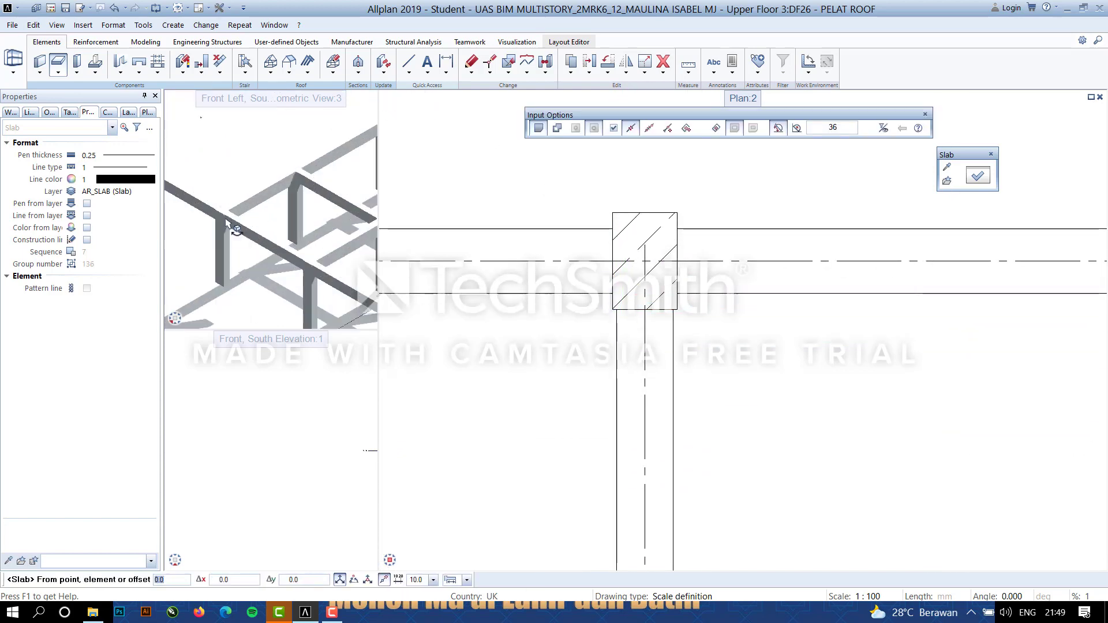
{"action": "scroll", "coordinate": [234, 220], "scroll_direction": "down", "scroll_amount": 4}
{"action": "scroll", "coordinate": [664, 271], "scroll_direction": "up", "scroll_amount": 2}
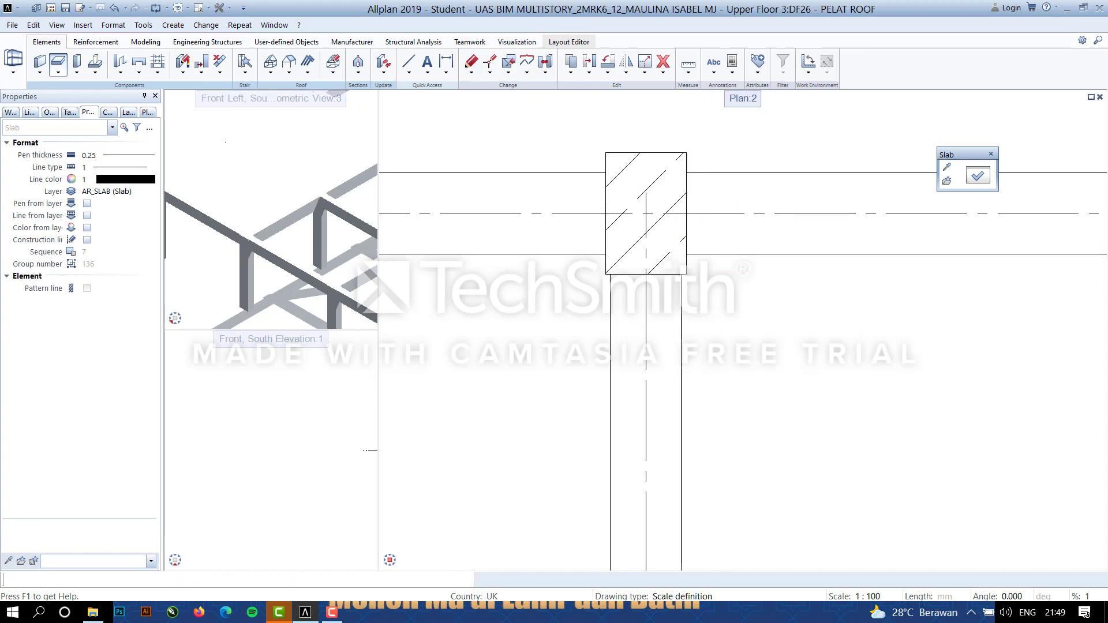
{"action": "left_click", "coordinate": [683, 272]}
{"action": "scroll", "coordinate": [723, 395], "scroll_direction": "down", "scroll_amount": 5}
{"action": "scroll", "coordinate": [679, 476], "scroll_direction": "up", "scroll_amount": 6}
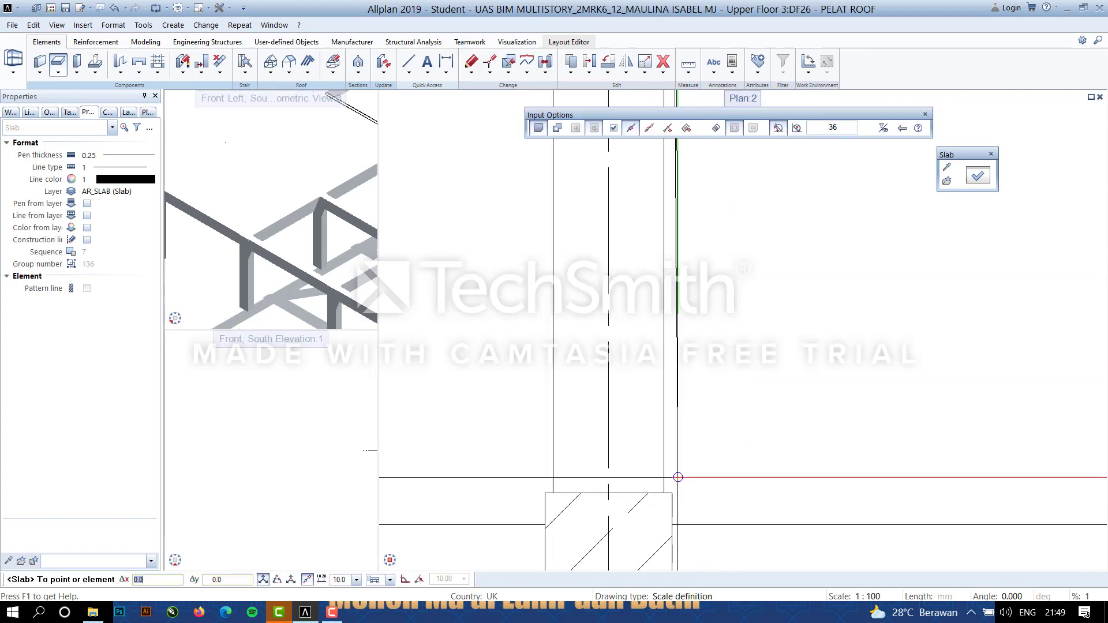
{"action": "left_click", "coordinate": [669, 520]}
{"action": "scroll", "coordinate": [910, 469], "scroll_direction": "down", "scroll_amount": 5}
{"action": "scroll", "coordinate": [939, 484], "scroll_direction": "up", "scroll_amount": 5}
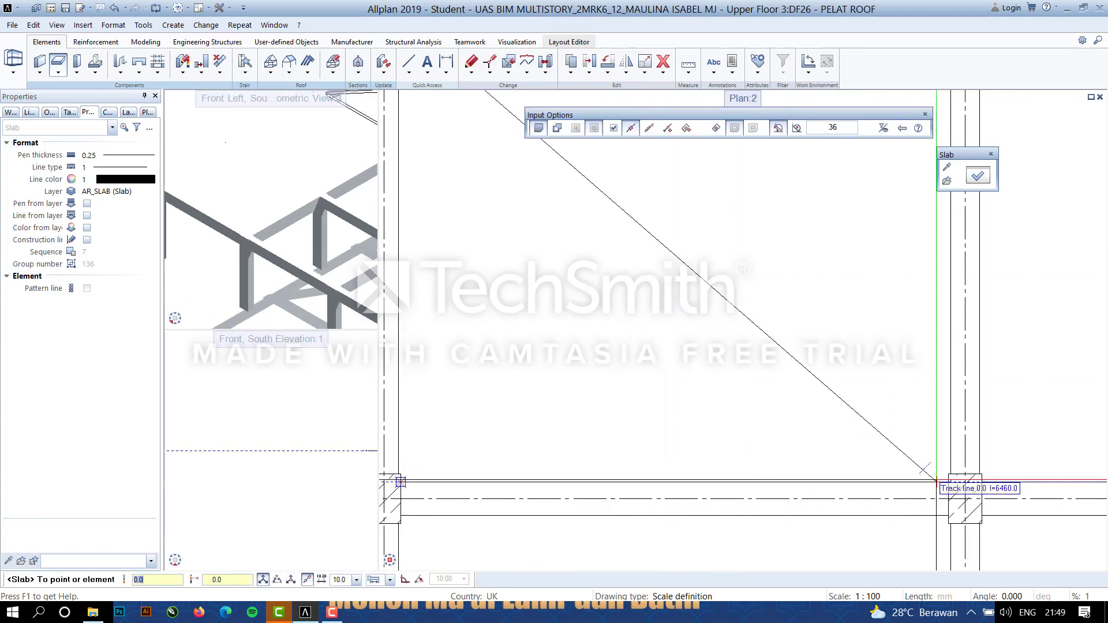
{"action": "left_click", "coordinate": [990, 457]}
{"action": "scroll", "coordinate": [990, 457], "scroll_direction": "down", "scroll_amount": 5}
{"action": "scroll", "coordinate": [785, 225], "scroll_direction": "up", "scroll_amount": 5}
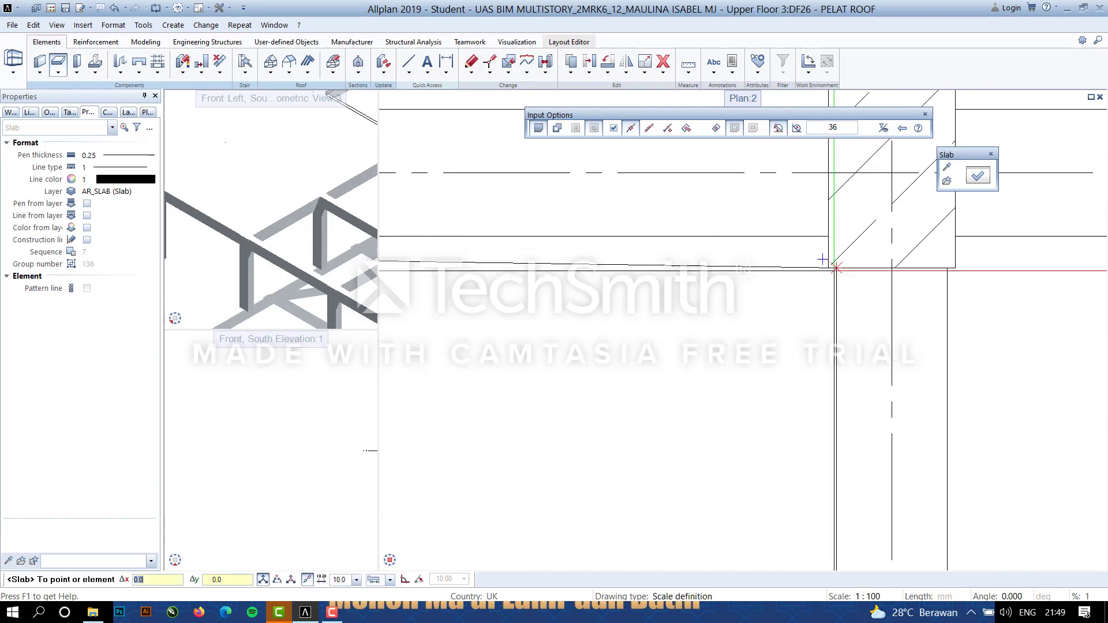
{"action": "key", "text": "Escape"}
{"action": "scroll", "coordinate": [891, 353], "scroll_direction": "down", "scroll_amount": 5}
{"action": "key", "text": "Escape"}
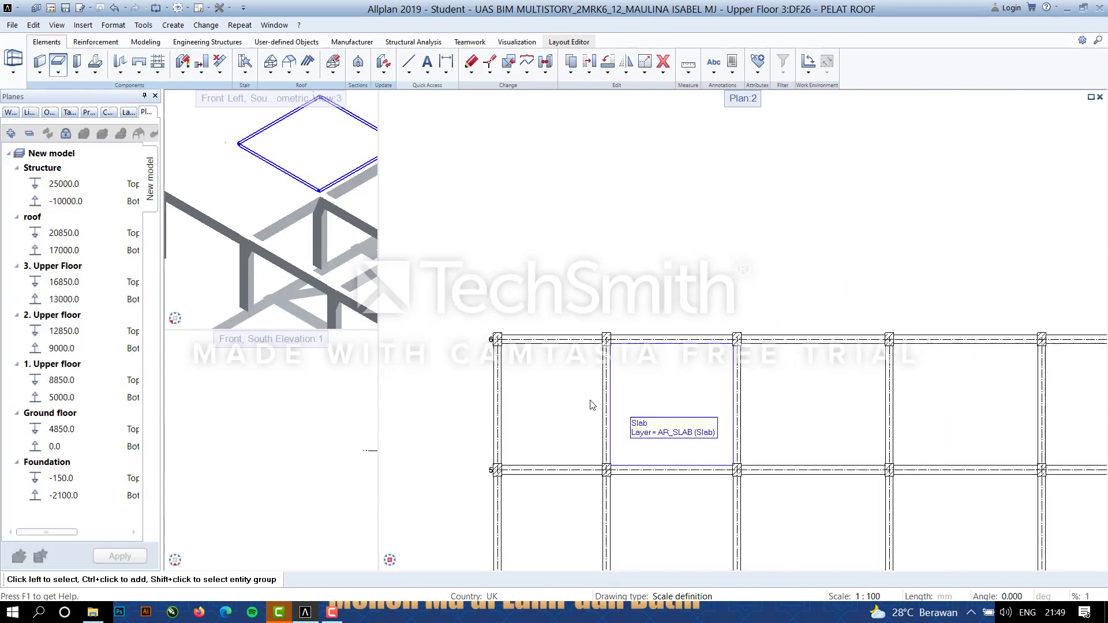
Mirror the three slabs between grid lines A and D about grid line D without keeping the originals.
{"action": "left_click", "coordinate": [602, 405]}
{"action": "left_click", "coordinate": [733, 395], "text": "ctrl"}
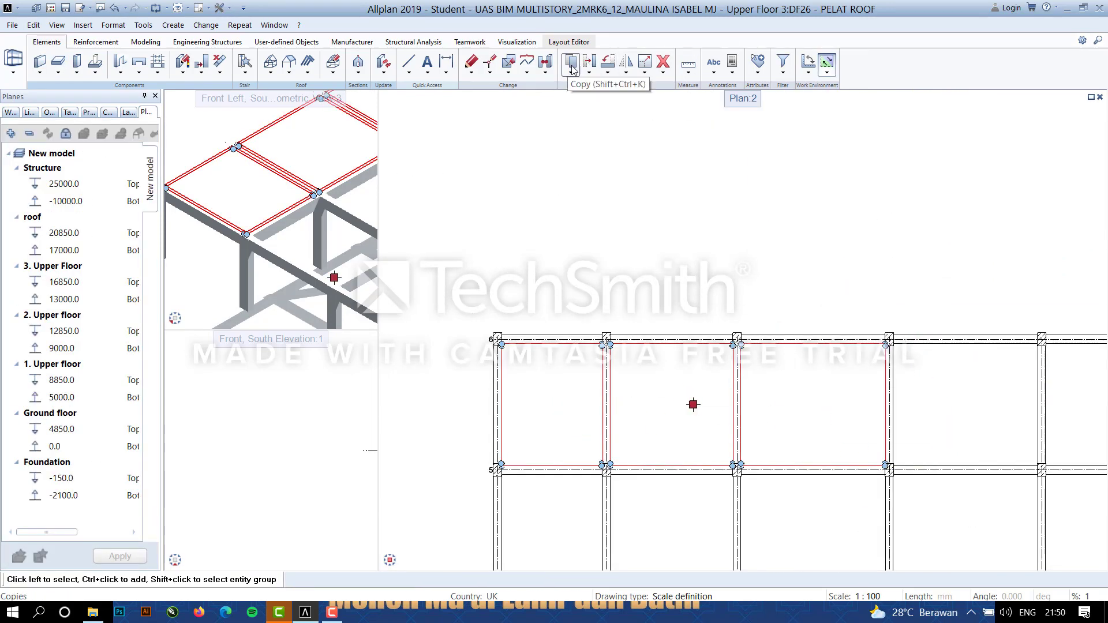
{"action": "left_click", "coordinate": [626, 62]}
{"action": "scroll", "coordinate": [960, 440], "scroll_direction": "down", "scroll_amount": 3}
{"action": "scroll", "coordinate": [772, 464], "scroll_direction": "up", "scroll_amount": 6}
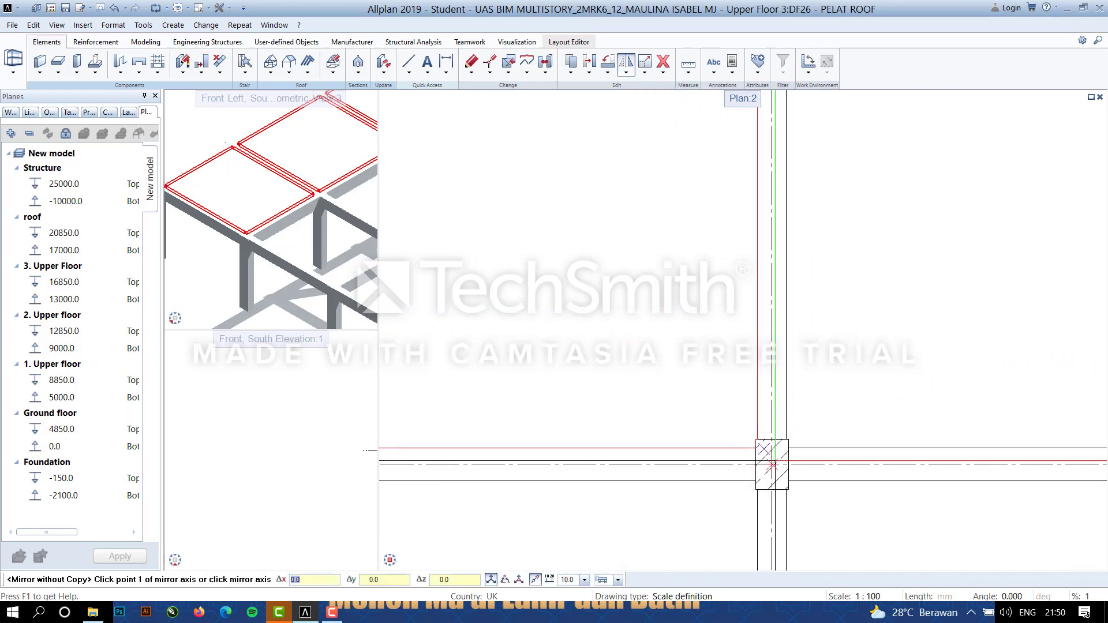
{"action": "left_click", "coordinate": [774, 462]}
{"action": "left_click", "coordinate": [776, 382]}
{"action": "scroll", "coordinate": [775, 366], "scroll_direction": "down", "scroll_amount": 5}
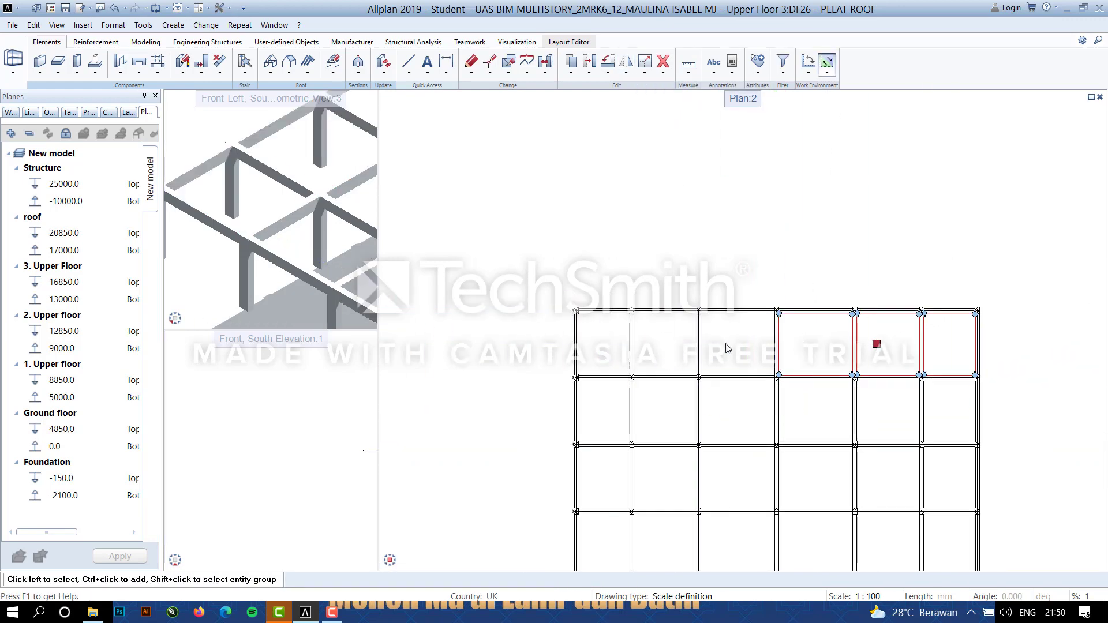
Copy and mirror the three slabs between grid lines D and G about grid line D to fill the bays from A to D.
{"action": "scroll", "coordinate": [603, 346], "scroll_direction": "up", "scroll_amount": 4}
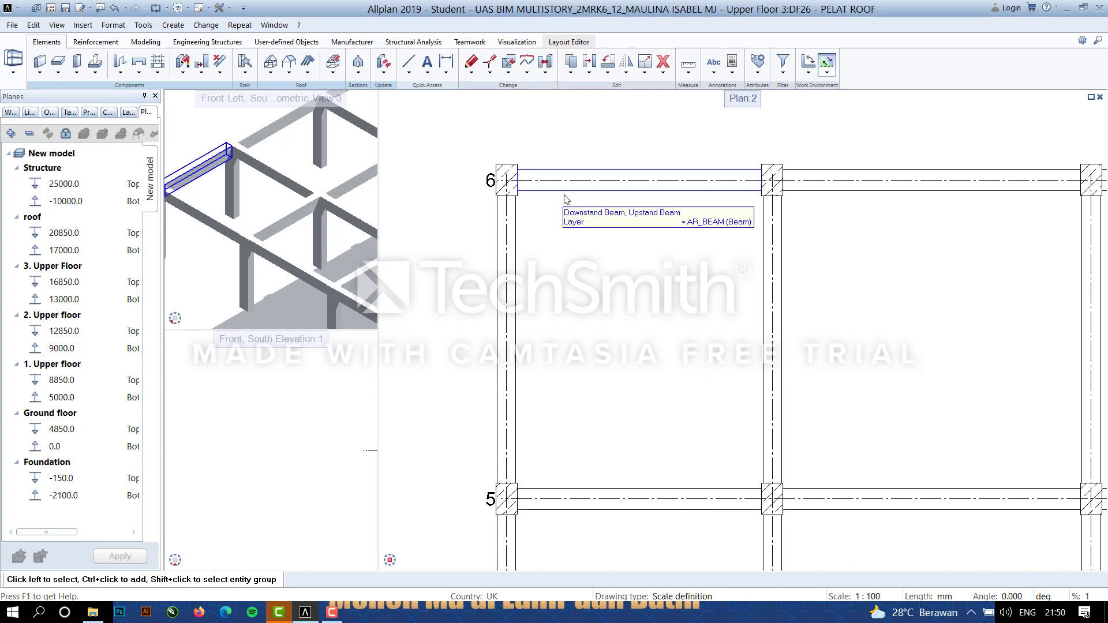
{"action": "scroll", "coordinate": [917, 270], "scroll_direction": "down", "scroll_amount": 5}
{"action": "left_click", "coordinate": [627, 74]}
{"action": "left_click", "coordinate": [652, 104]}
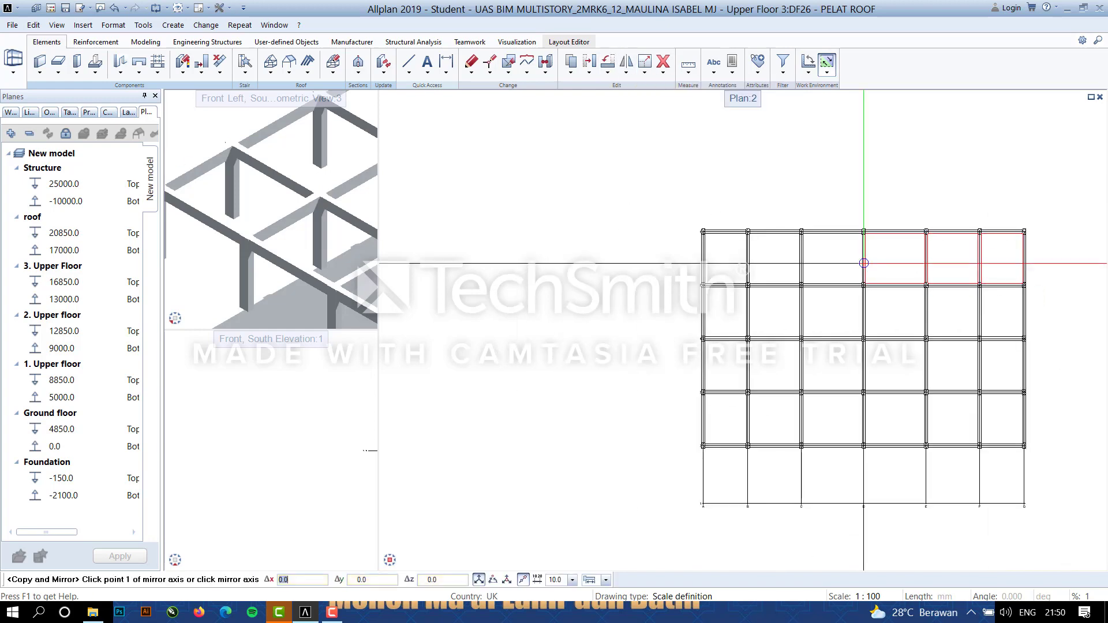
{"action": "scroll", "coordinate": [864, 270], "scroll_direction": "up", "scroll_amount": 7}
{"action": "left_click", "coordinate": [862, 338]}
{"action": "left_click", "coordinate": [864, 290]}
{"action": "scroll", "coordinate": [691, 284], "scroll_direction": "down", "scroll_amount": 6}
{"action": "scroll", "coordinate": [694, 288], "scroll_direction": "up", "scroll_amount": 2}
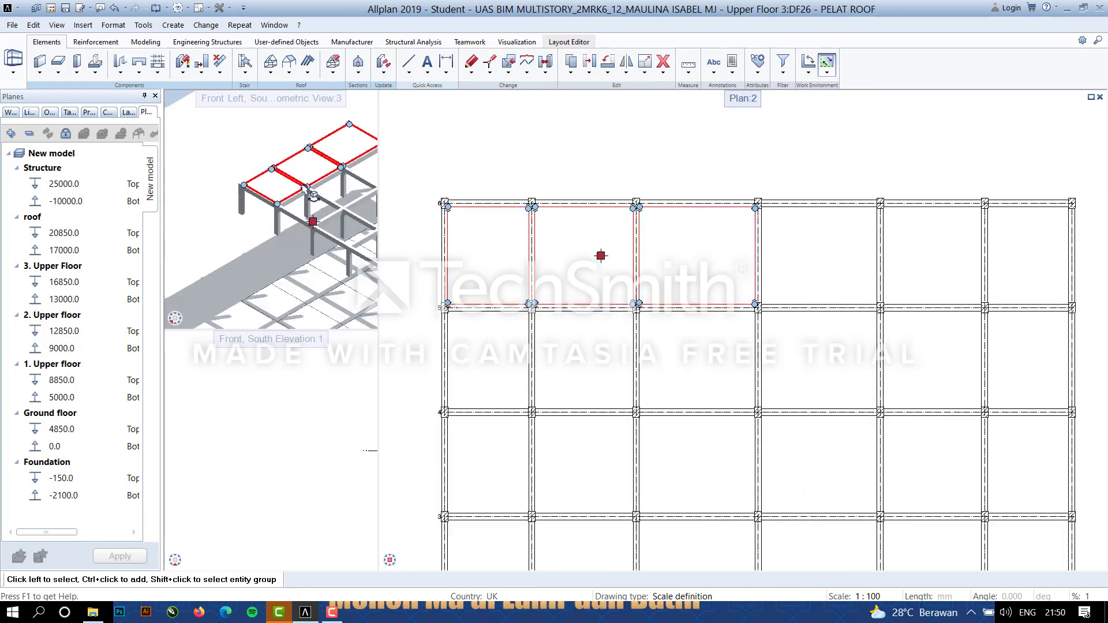
Copy the row of slabs between axes 6 and 5 three times, using the spacing from axis 5 to axis 4.
{"action": "left_click", "coordinate": [579, 67]}
{"action": "scroll", "coordinate": [443, 307], "scroll_direction": "up", "scroll_amount": 6}
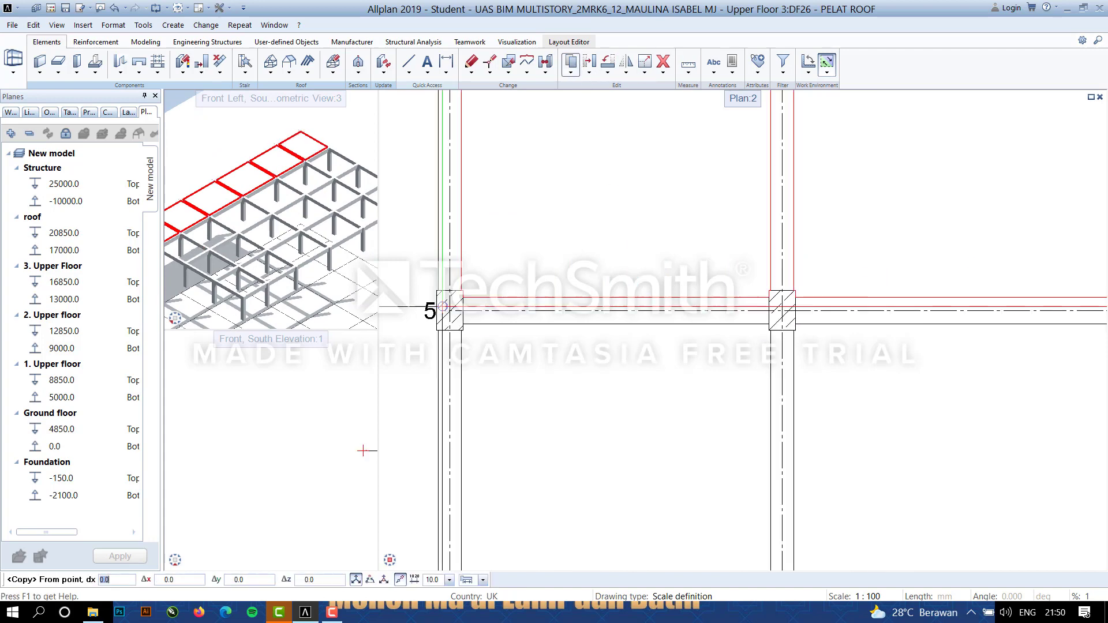
{"action": "left_click", "coordinate": [450, 311]}
{"action": "scroll", "coordinate": [548, 155], "scroll_direction": "down", "scroll_amount": 7}
{"action": "middle_click_drag", "start_coordinate": [604, 180], "coordinate": [612, 264]}
{"action": "type", "text": "3"}
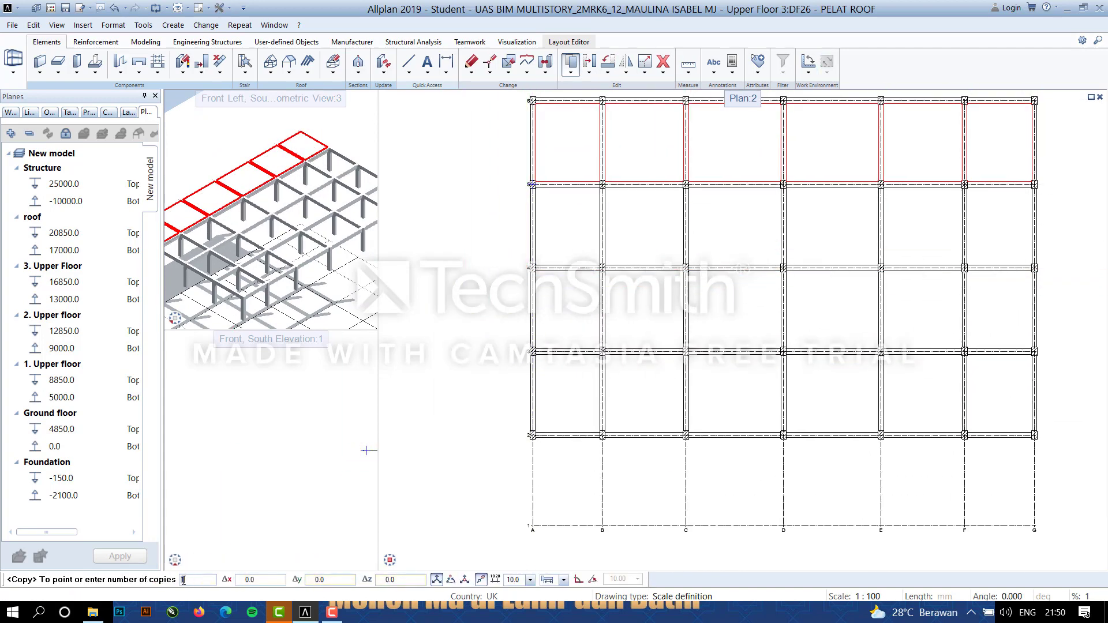
{"action": "scroll", "coordinate": [554, 271], "scroll_direction": "up", "scroll_amount": 4}
{"action": "left_click", "coordinate": [433, 260]}
{"action": "scroll", "coordinate": [580, 288], "scroll_direction": "down", "scroll_amount": 4}
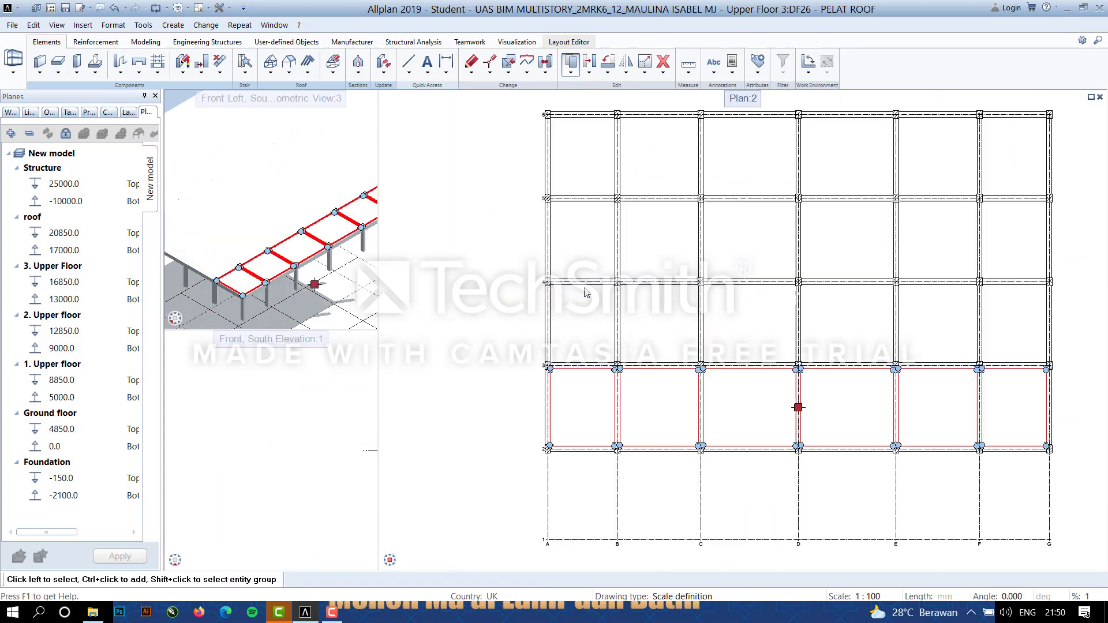
{"action": "key", "text": "Escape"}
{"action": "scroll", "coordinate": [735, 270], "scroll_direction": "down", "scroll_amount": 4}
{"action": "middle_click_drag", "start_coordinate": [736, 270], "coordinate": [718, 296]}
{"action": "scroll", "coordinate": [239, 223], "scroll_direction": "down", "scroll_amount": 2}
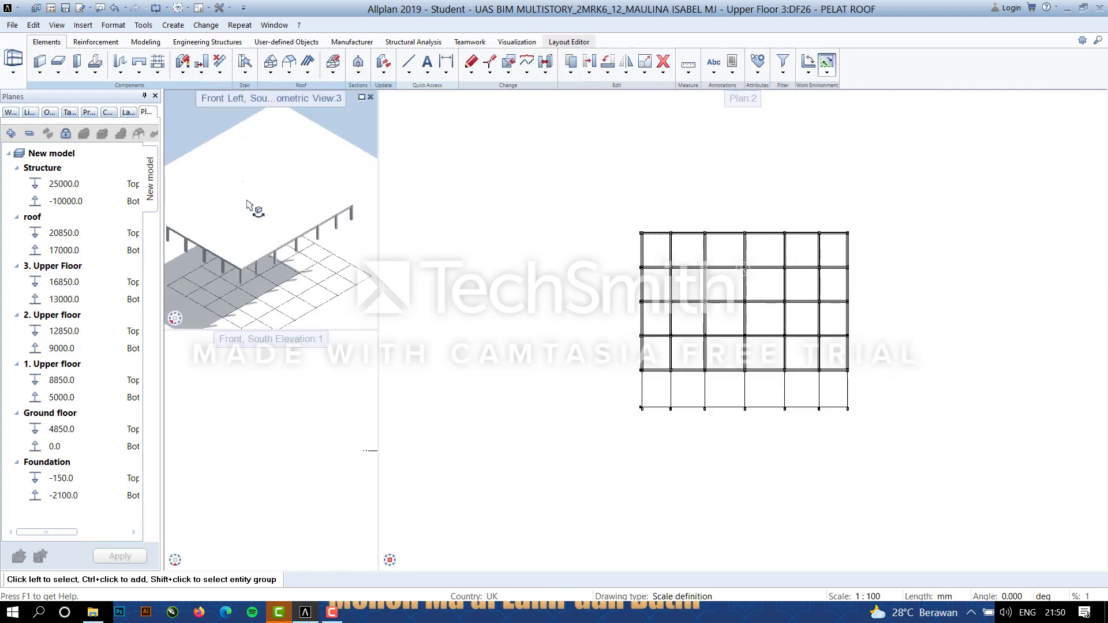
Open the foundation, Ground Floor and Upper Floor 1 drawing files 2, 3, 7 to 9 and 12 to 14 alongside PELAT ROOF.
{"action": "left_click", "coordinate": [50, 8]}
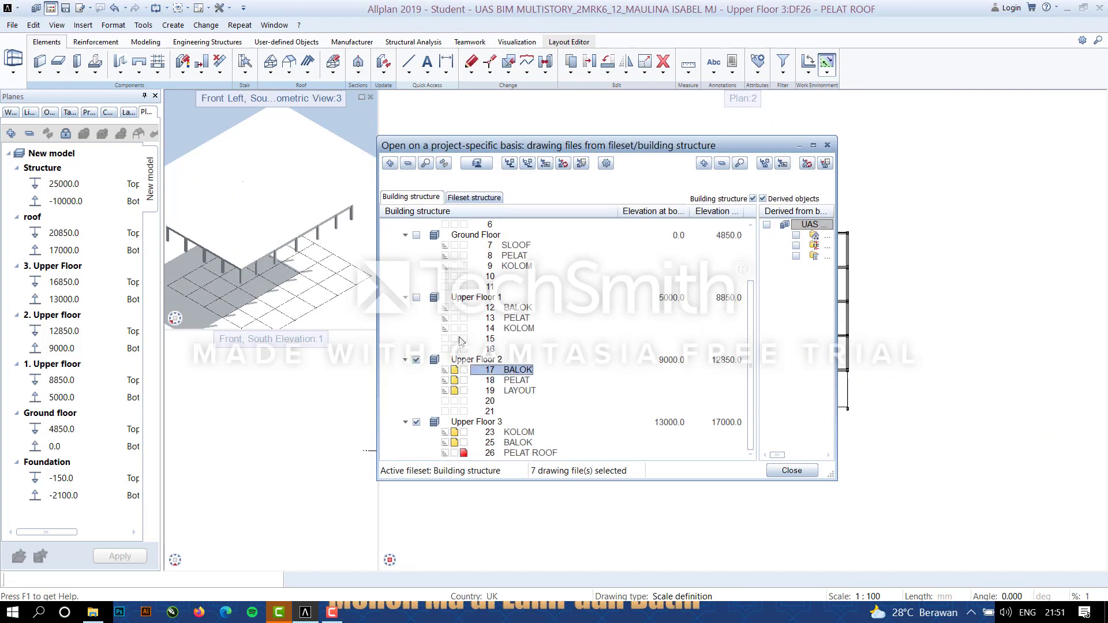
{"action": "left_click", "coordinate": [456, 245]}
{"action": "scroll", "coordinate": [456, 247], "scroll_direction": "up", "scroll_amount": 3}
{"action": "left_click", "coordinate": [455, 266]}
{"action": "left_click", "coordinate": [455, 255]}
{"action": "left_click", "coordinate": [796, 472]}
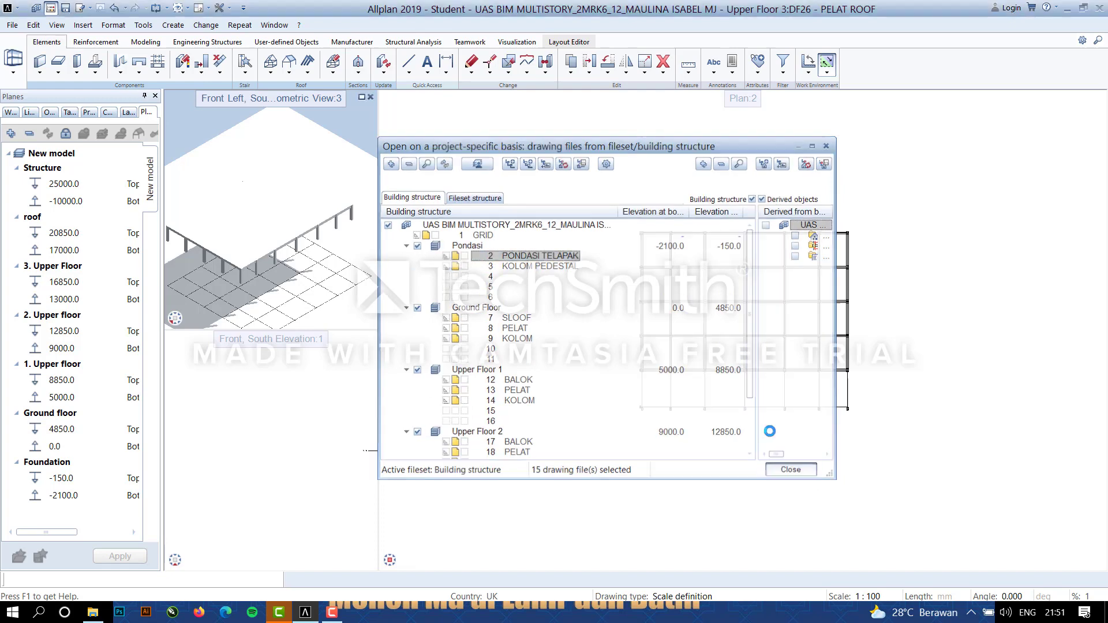
{"action": "scroll", "coordinate": [285, 284], "scroll_direction": "up", "scroll_amount": 1}
{"action": "middle_click_drag", "start_coordinate": [285, 285], "coordinate": [265, 236]}
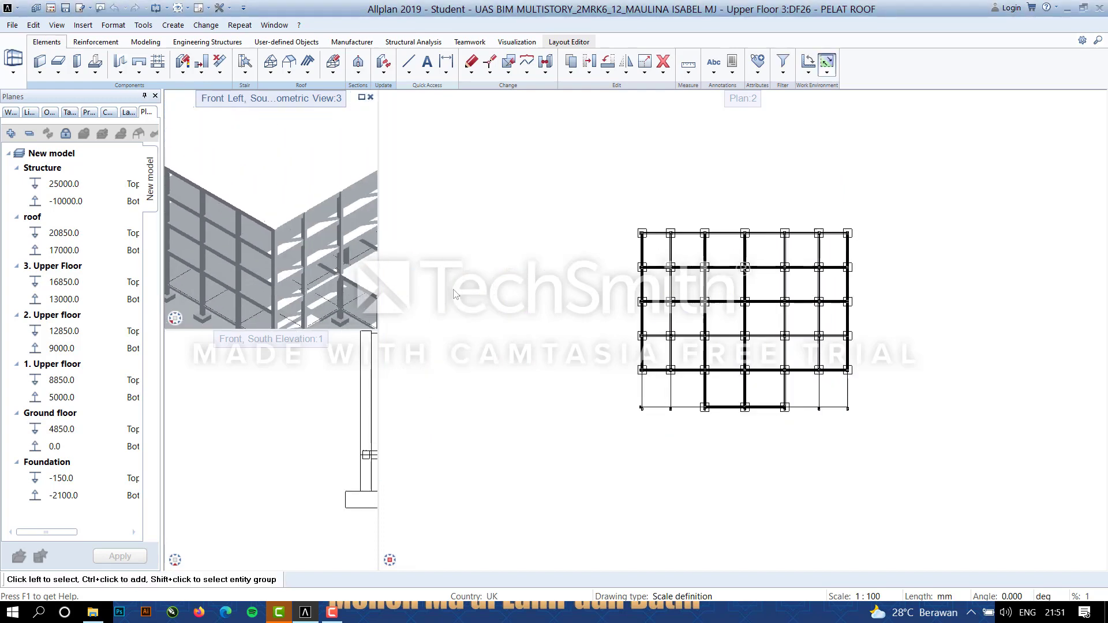
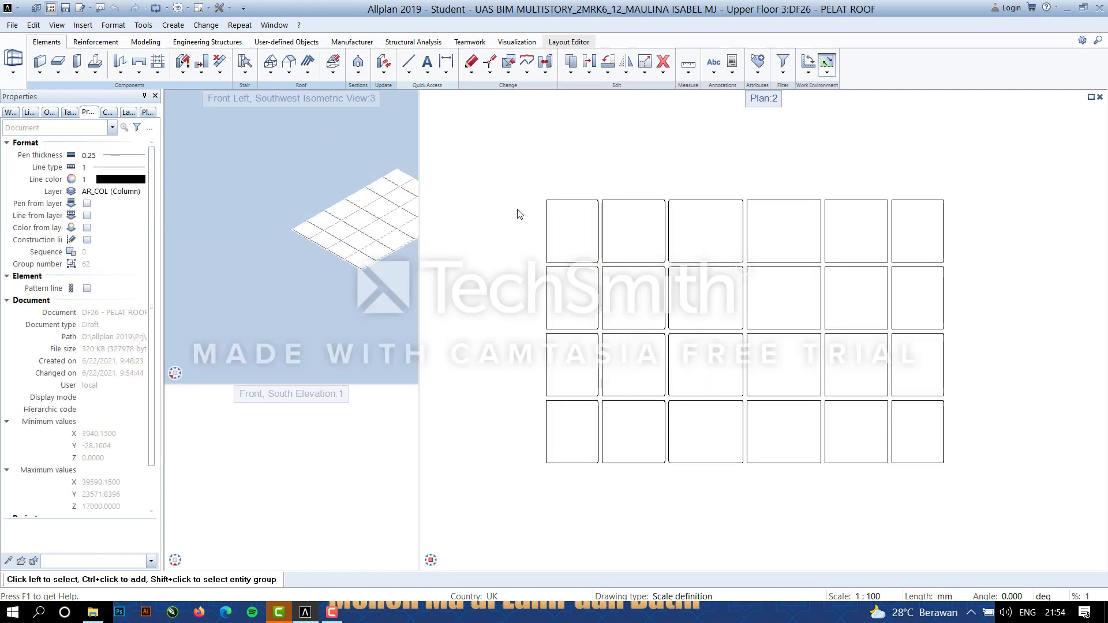
Select all the roof slabs of the PELAT ROOF drawing file in the plan.
{"action": "left_click_drag", "start_coordinate": [526, 163], "coordinate": [1066, 502]}
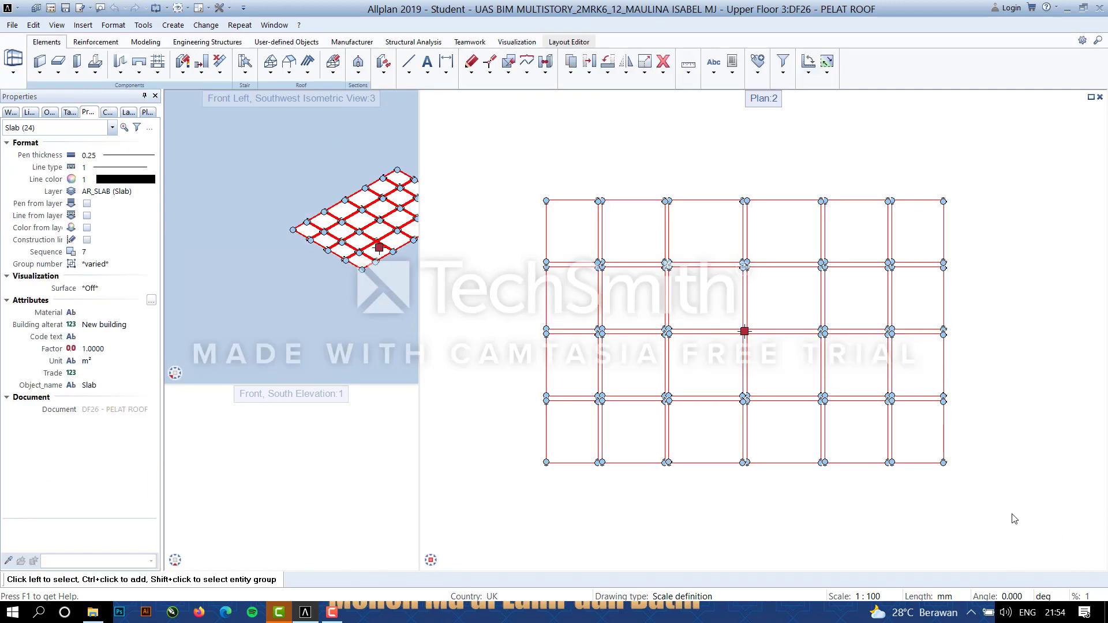
Assign the Exp_Concrete_Detail_01 surface from the 30YearEdition Materiales Hormigón folder to the lower-left roof slab.
{"action": "left_click", "coordinate": [571, 462]}
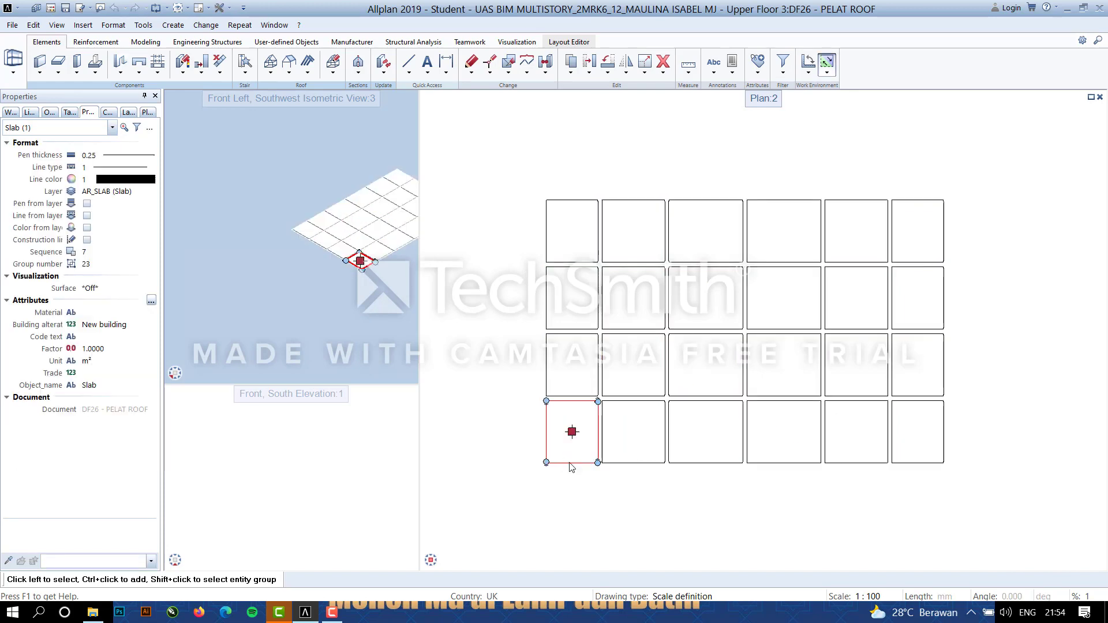
{"action": "double_click", "coordinate": [570, 463]}
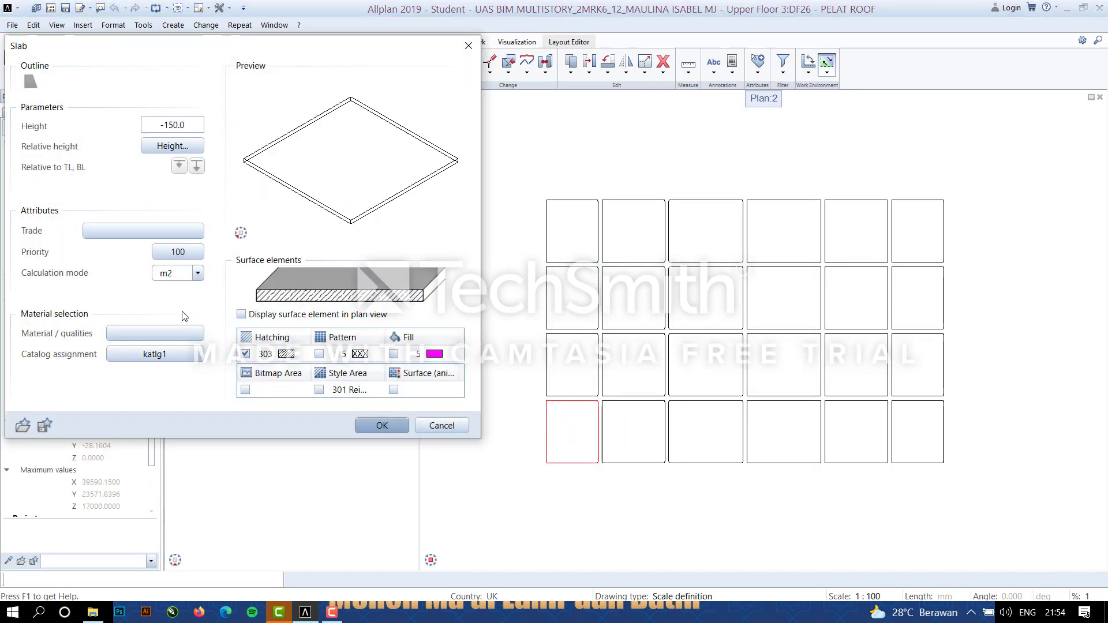
{"action": "left_click", "coordinate": [393, 390]}
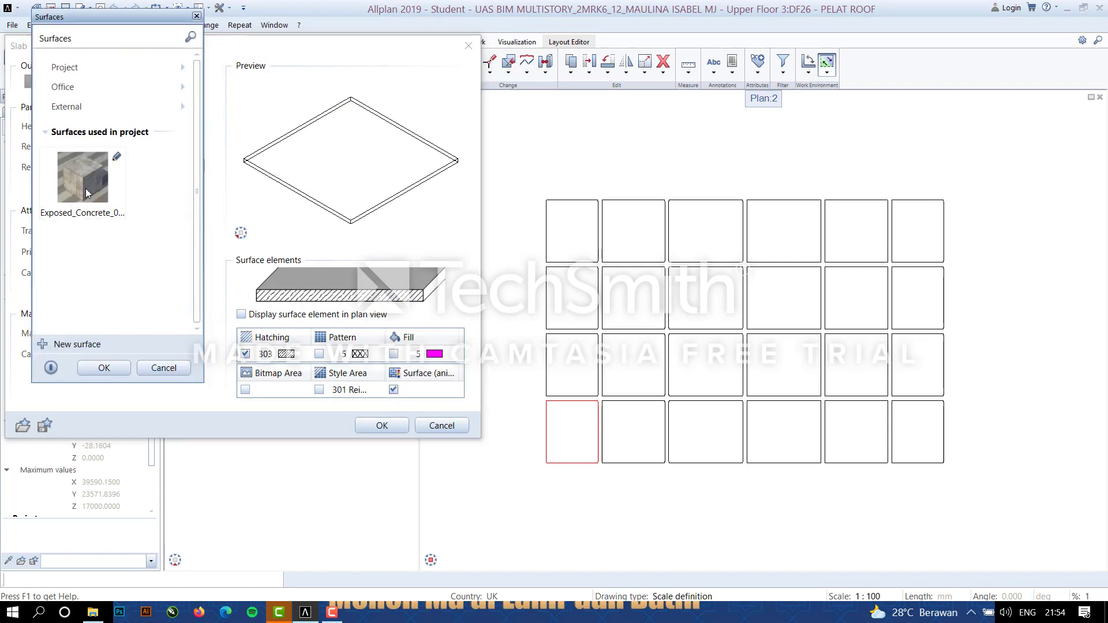
{"action": "left_click", "coordinate": [136, 87]}
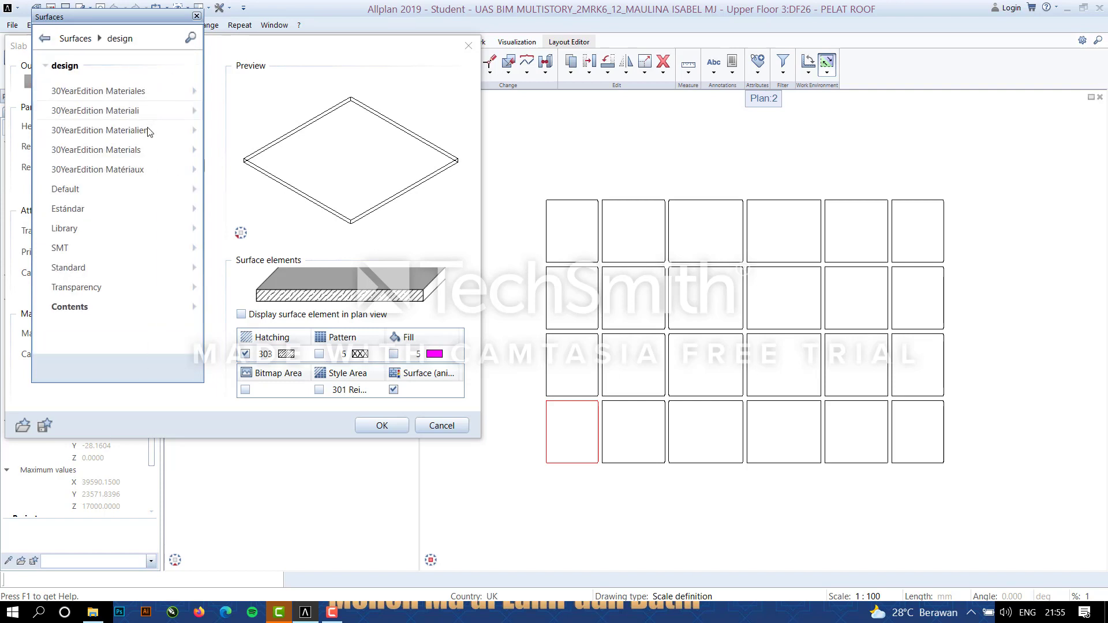
{"action": "left_click", "coordinate": [118, 94]}
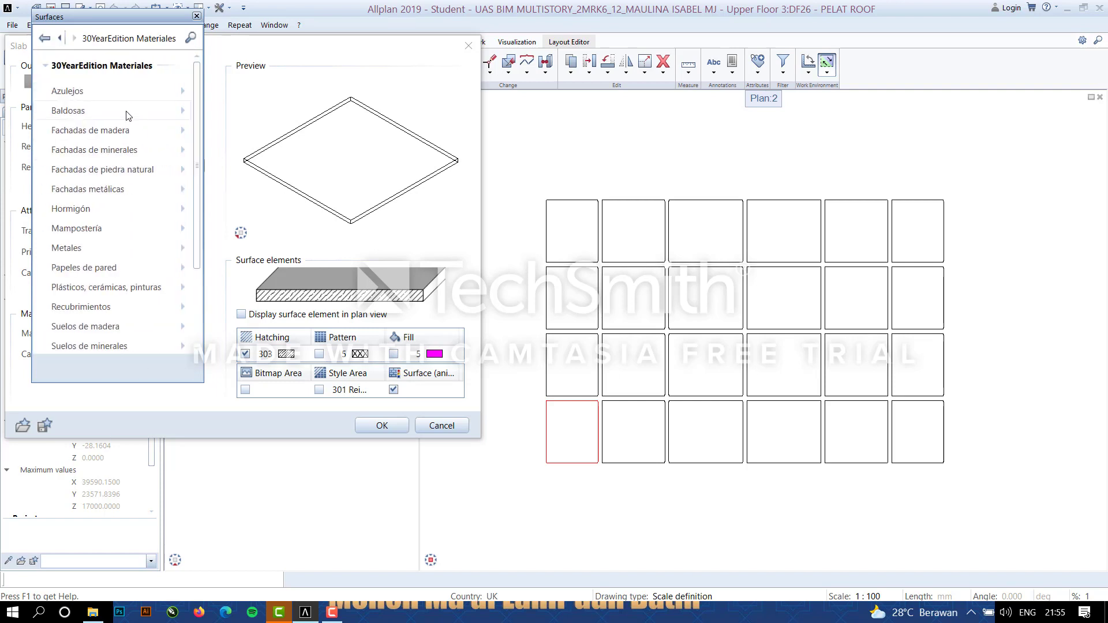
{"action": "left_click", "coordinate": [89, 209]}
{"action": "scroll", "coordinate": [97, 258], "scroll_direction": "down", "scroll_amount": 1}
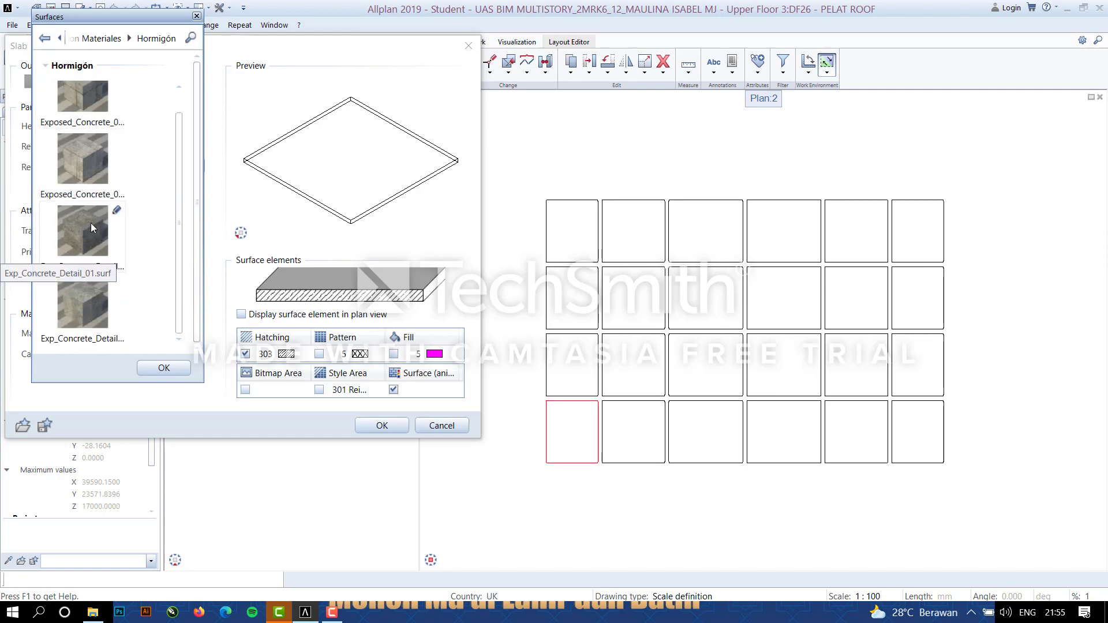
{"action": "left_click", "coordinate": [164, 368]}
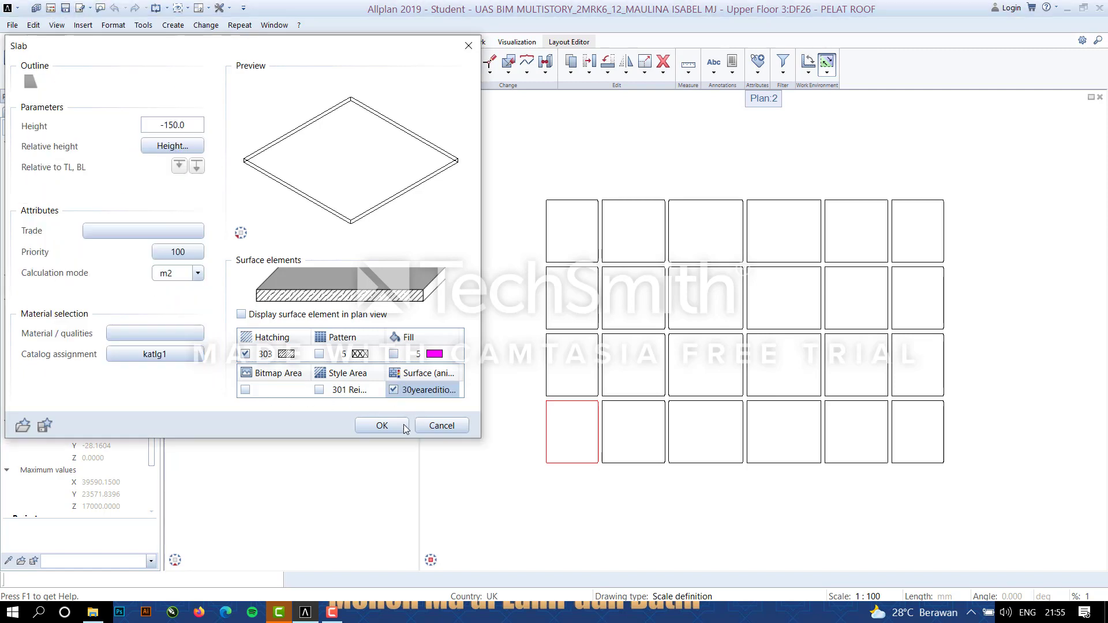
{"action": "left_click", "coordinate": [382, 426]}
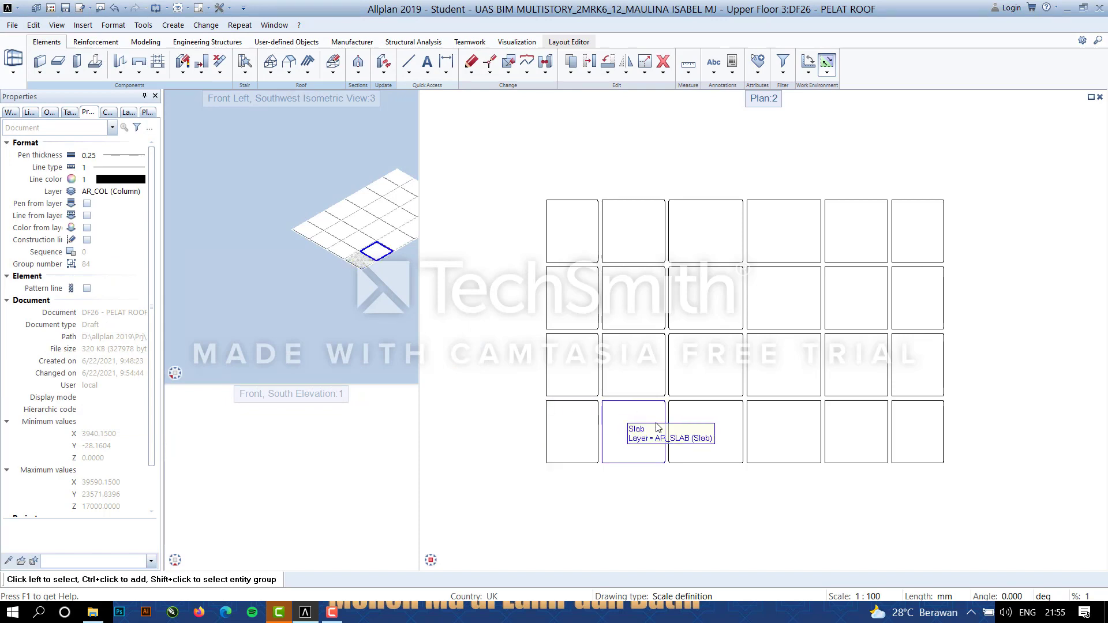
Transfer the concrete surface of the lower-left slab to all the other roof slabs by matching its properties.
{"action": "scroll", "coordinate": [599, 424], "scroll_direction": "up", "scroll_amount": 1}
{"action": "left_click_drag", "start_coordinate": [508, 124], "coordinate": [1093, 500]}
{"action": "left_click", "coordinate": [573, 443], "text": "ctrl"}
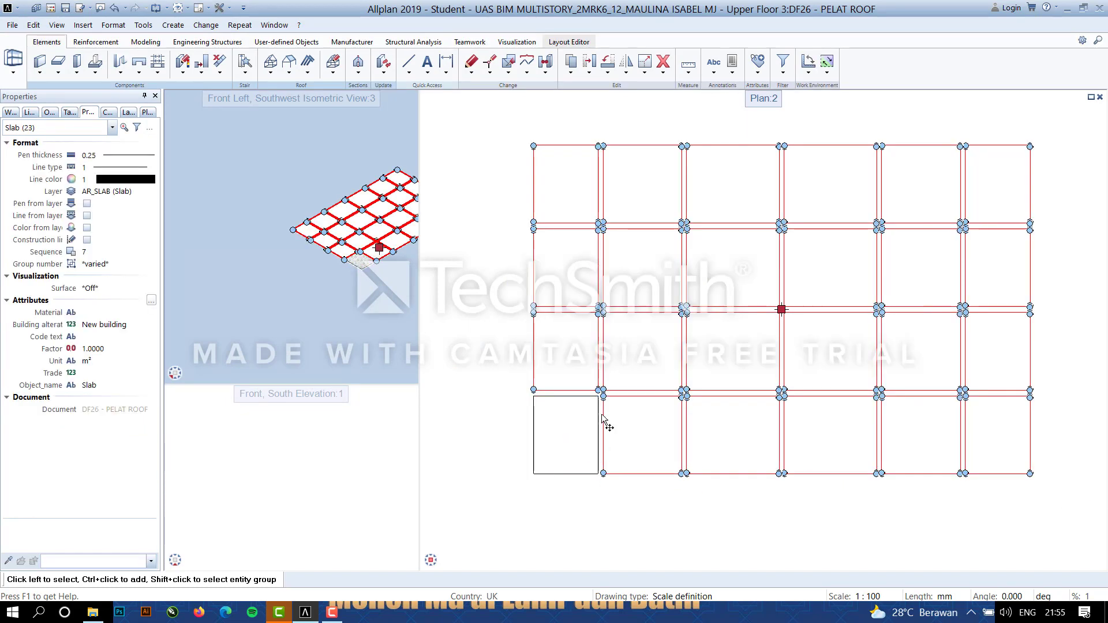
{"action": "left_click", "coordinate": [9, 562]}
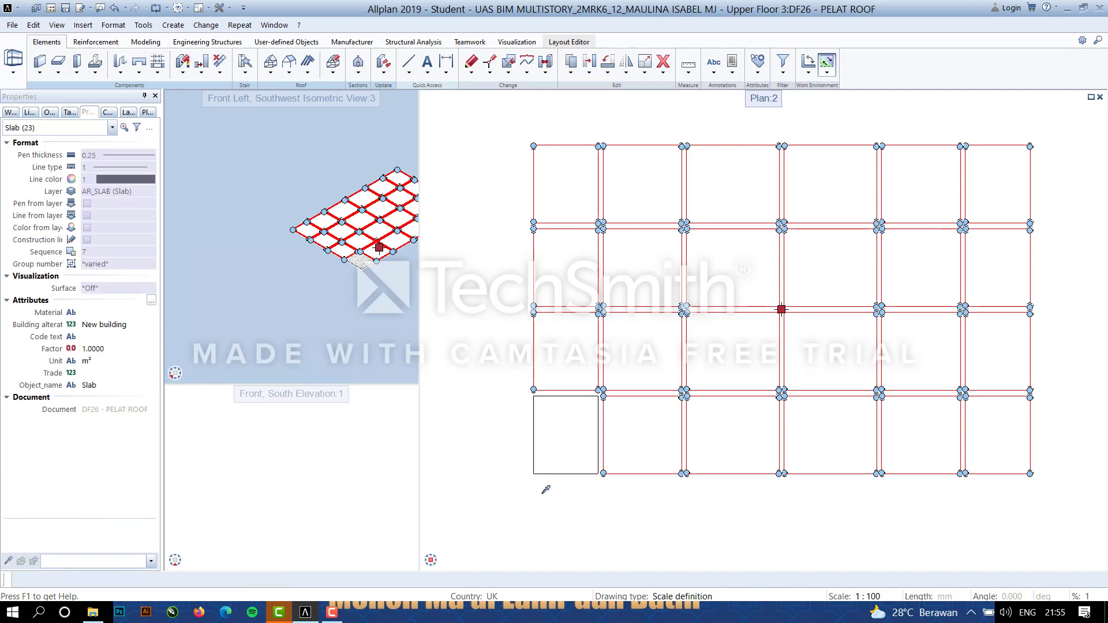
{"action": "left_click", "coordinate": [577, 436]}
{"action": "scroll", "coordinate": [340, 261], "scroll_direction": "up", "scroll_amount": 3}
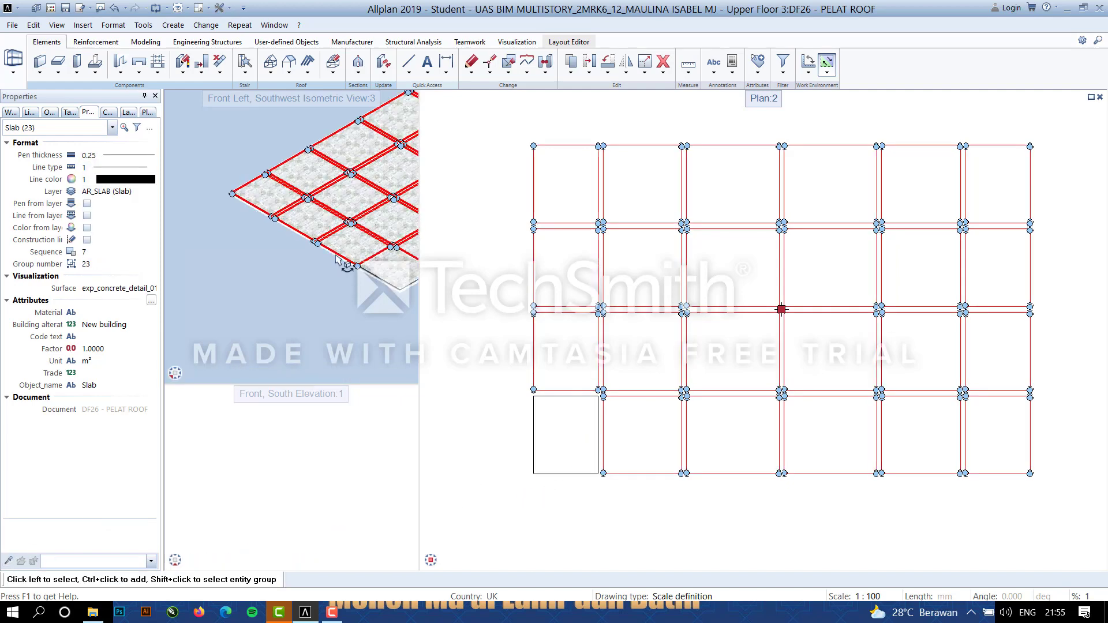
{"action": "scroll", "coordinate": [393, 257], "scroll_direction": "down", "scroll_amount": 3}
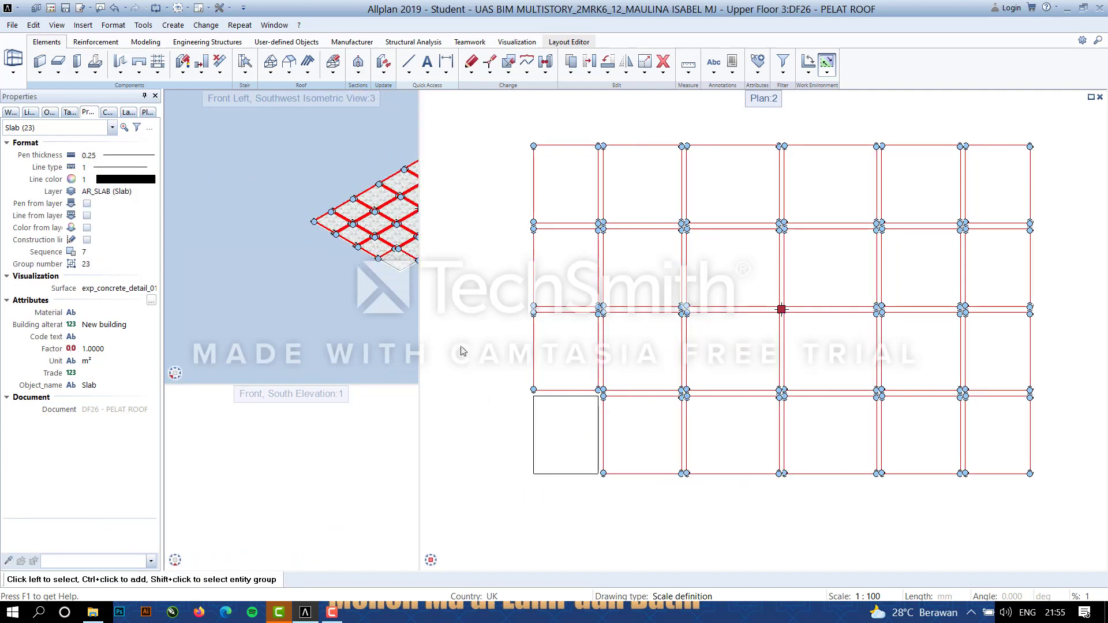
{"action": "key", "text": "Escape"}
{"action": "scroll", "coordinate": [474, 381], "scroll_direction": "down", "scroll_amount": 2}
{"action": "middle_click_drag", "start_coordinate": [802, 403], "coordinate": [849, 384]}
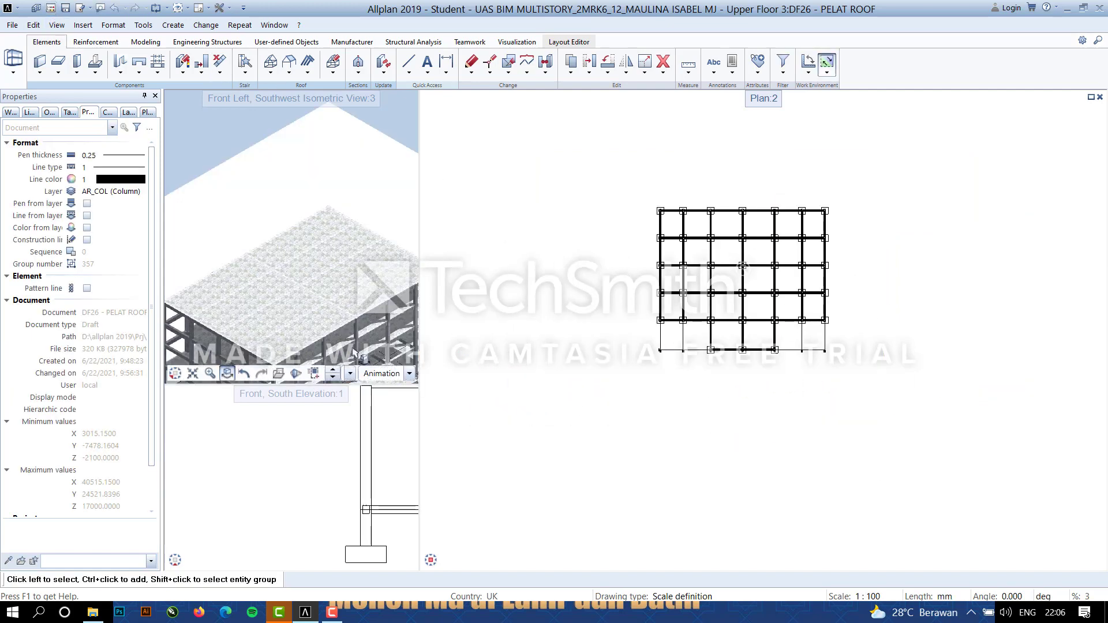
{"action": "scroll", "coordinate": [339, 316], "scroll_direction": "down", "scroll_amount": 3}
{"action": "middle_click_drag", "start_coordinate": [346, 319], "coordinate": [338, 273]}
{"action": "scroll", "coordinate": [320, 284], "scroll_direction": "up", "scroll_amount": 8}
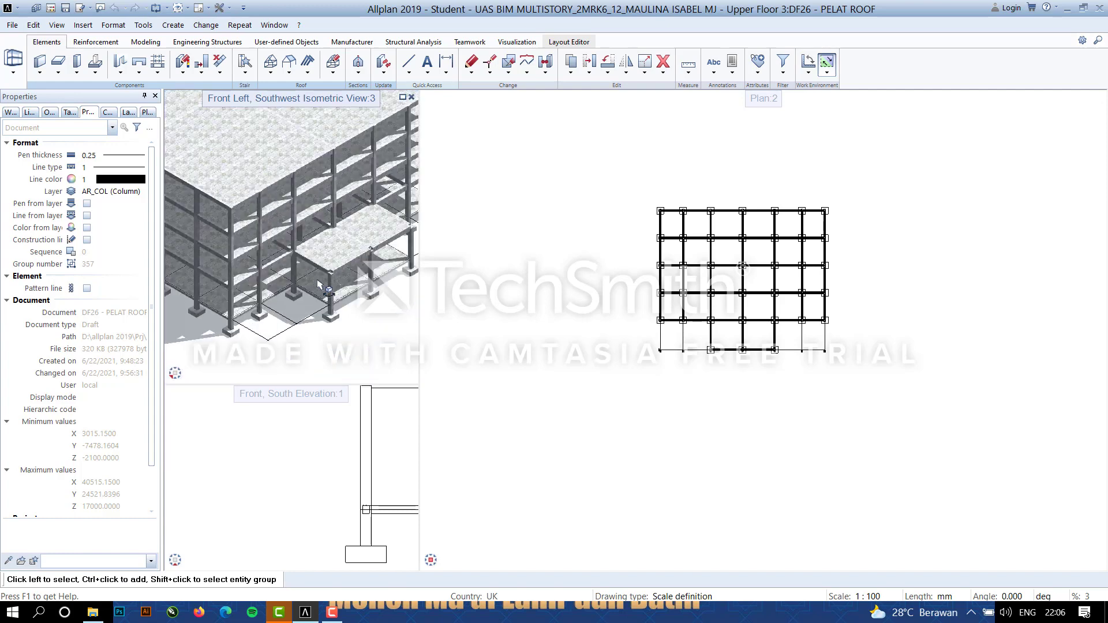
{"action": "scroll", "coordinate": [334, 274], "scroll_direction": "down", "scroll_amount": 8}
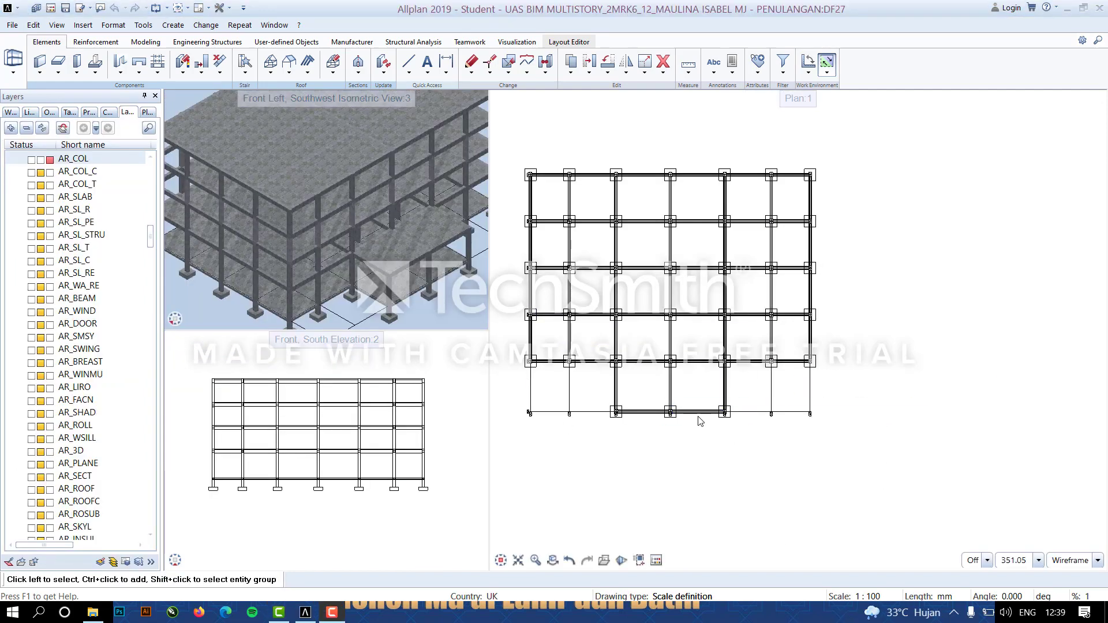
Create a plan view of the building model and place it beside the existing floor plan.
{"action": "scroll", "coordinate": [823, 274], "scroll_direction": "down", "scroll_amount": 2}
{"action": "middle_click_drag", "start_coordinate": [913, 294], "coordinate": [823, 298]}
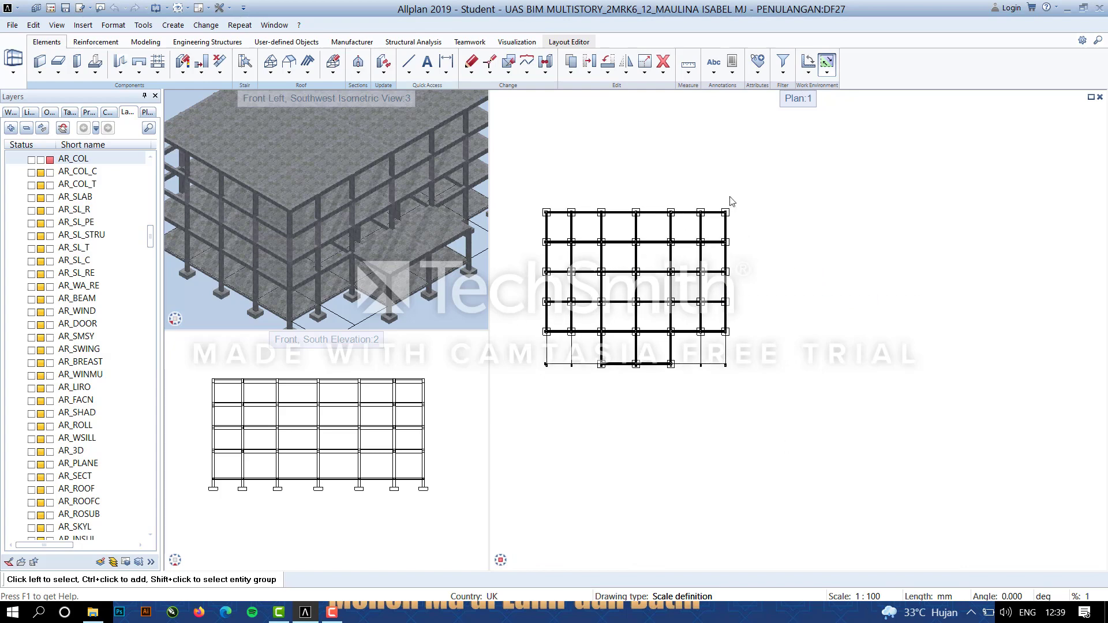
{"action": "left_click", "coordinate": [358, 72]}
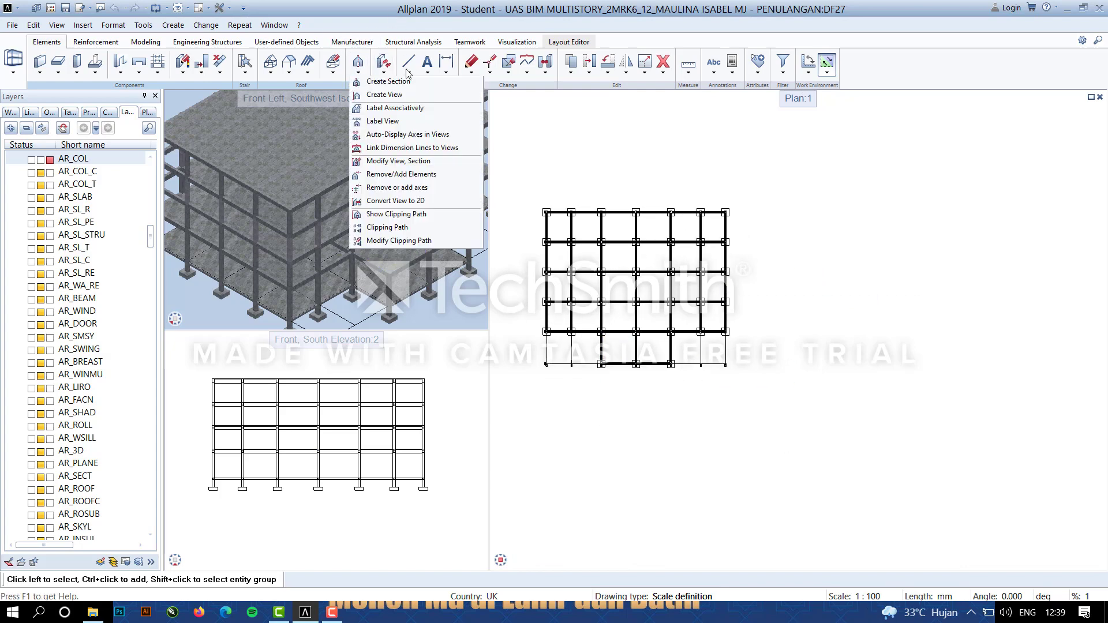
{"action": "left_click", "coordinate": [410, 95]}
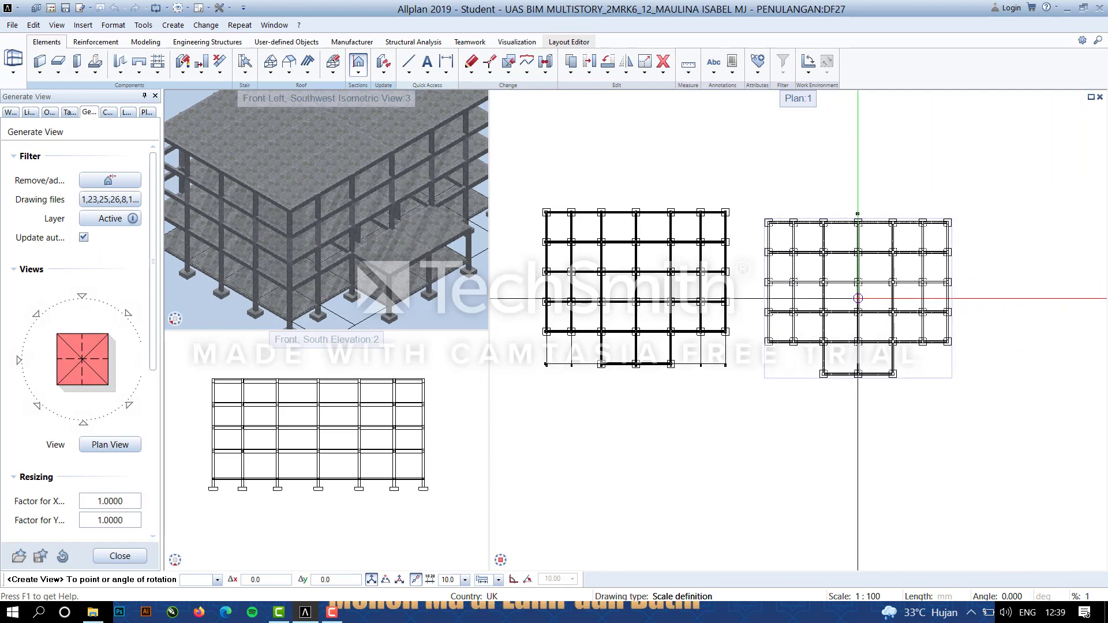
{"action": "left_click", "coordinate": [860, 287]}
{"action": "key", "text": "Escape"}
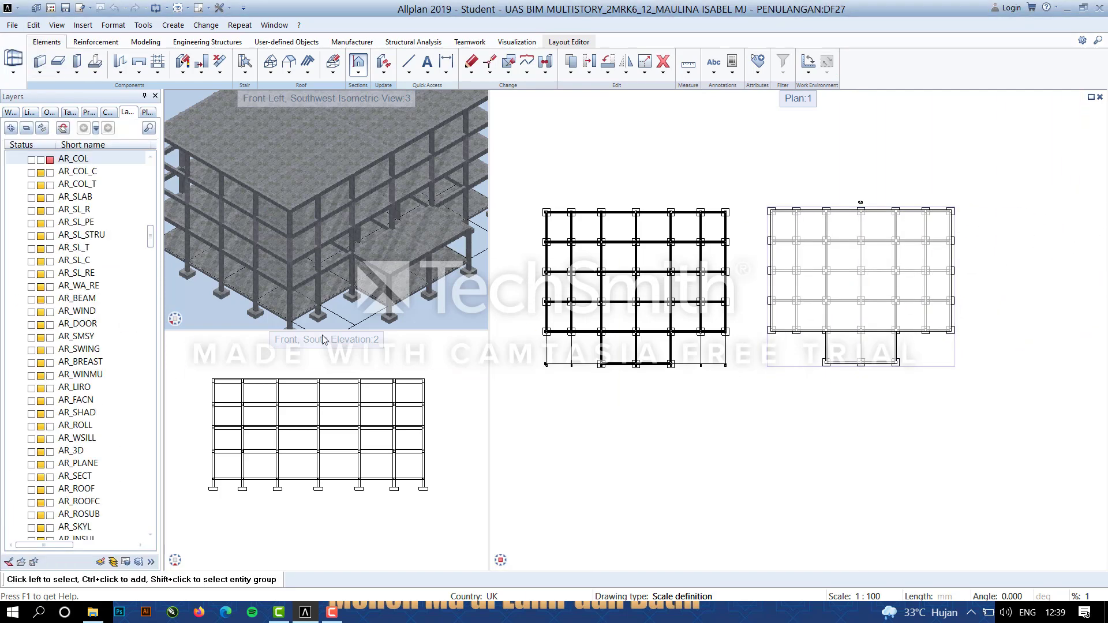
Create the front south elevation, aligned beneath the generated plan view, with its axis labels below the footings.
{"action": "left_click", "coordinate": [348, 70]}
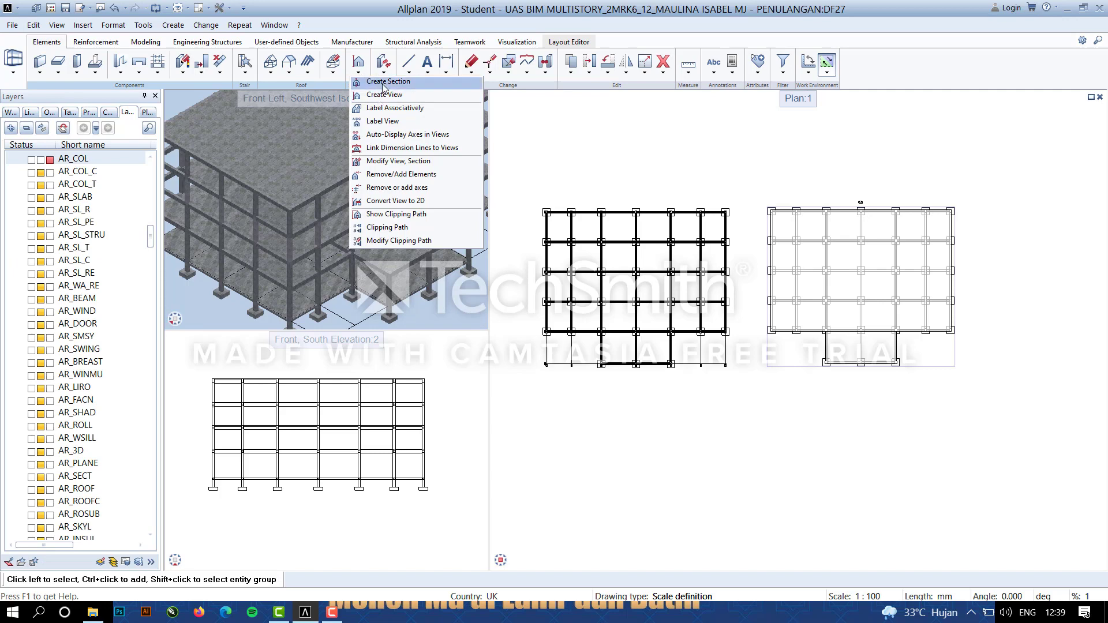
{"action": "left_click", "coordinate": [376, 93]}
{"action": "left_click", "coordinate": [83, 424]}
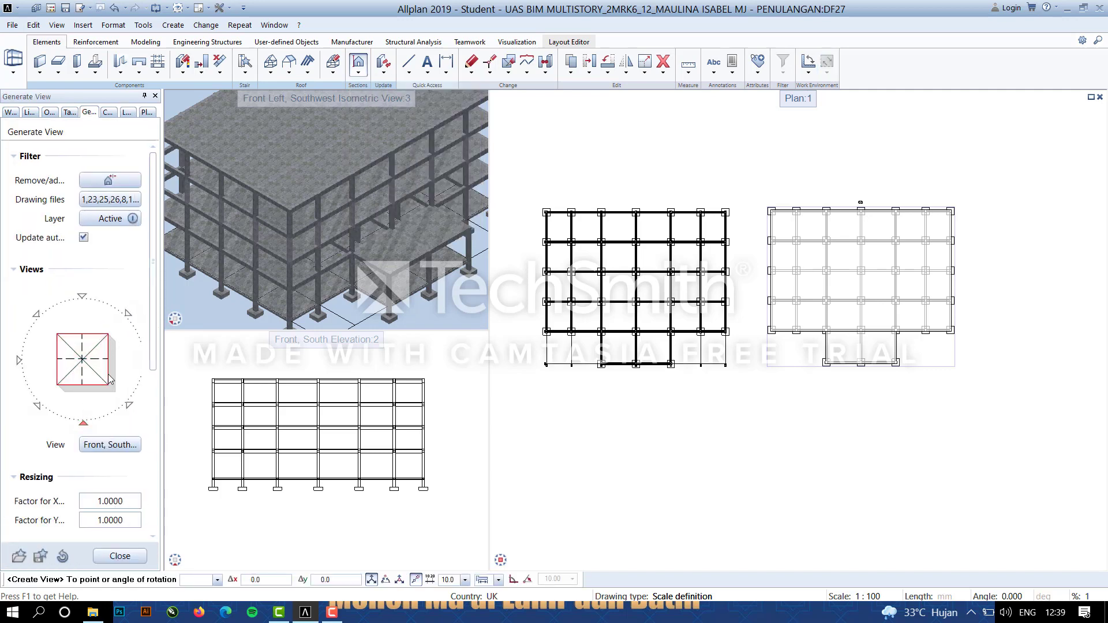
{"action": "middle_click_drag", "start_coordinate": [972, 436], "coordinate": [870, 351]}
{"action": "middle_click_drag", "start_coordinate": [961, 280], "coordinate": [852, 383]}
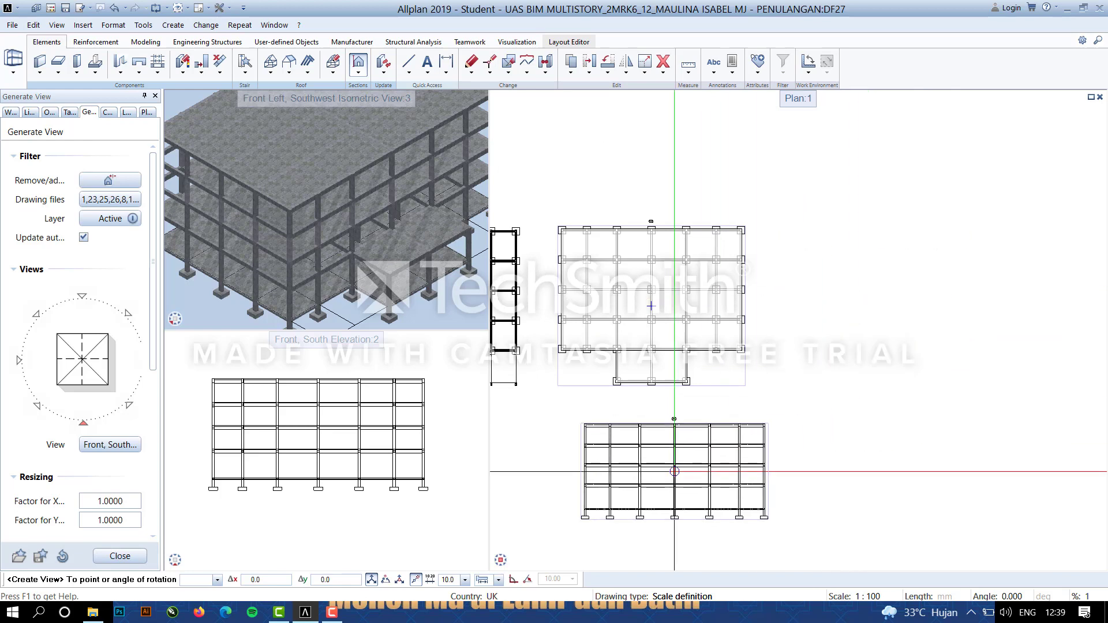
{"action": "left_click", "coordinate": [654, 474]}
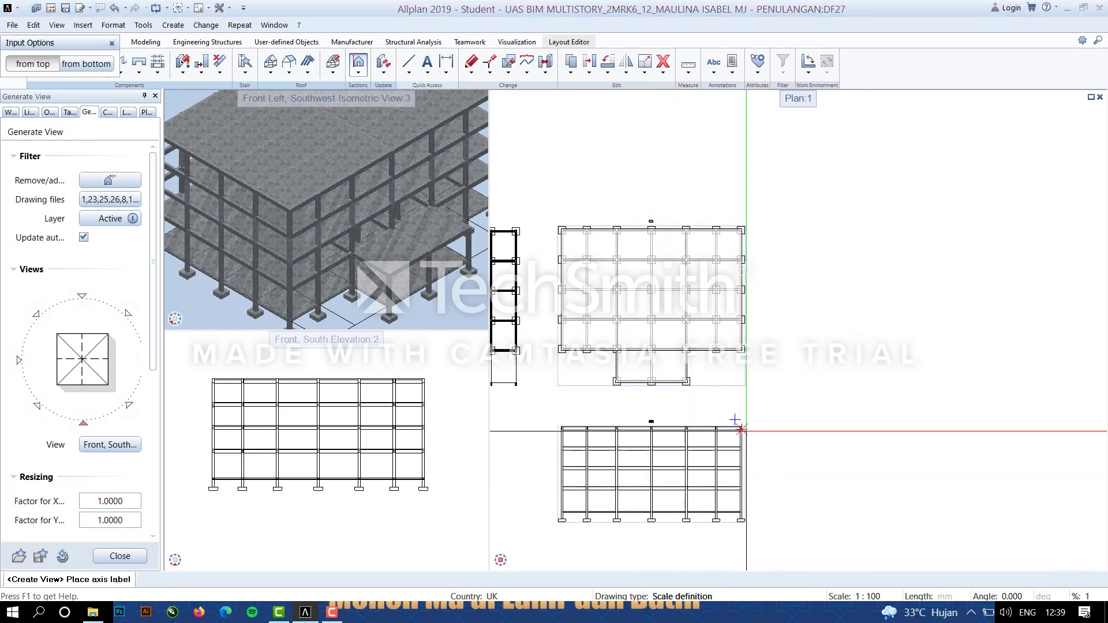
{"action": "middle_click_drag", "start_coordinate": [654, 474], "coordinate": [665, 278]}
{"action": "key", "text": "Escape"}
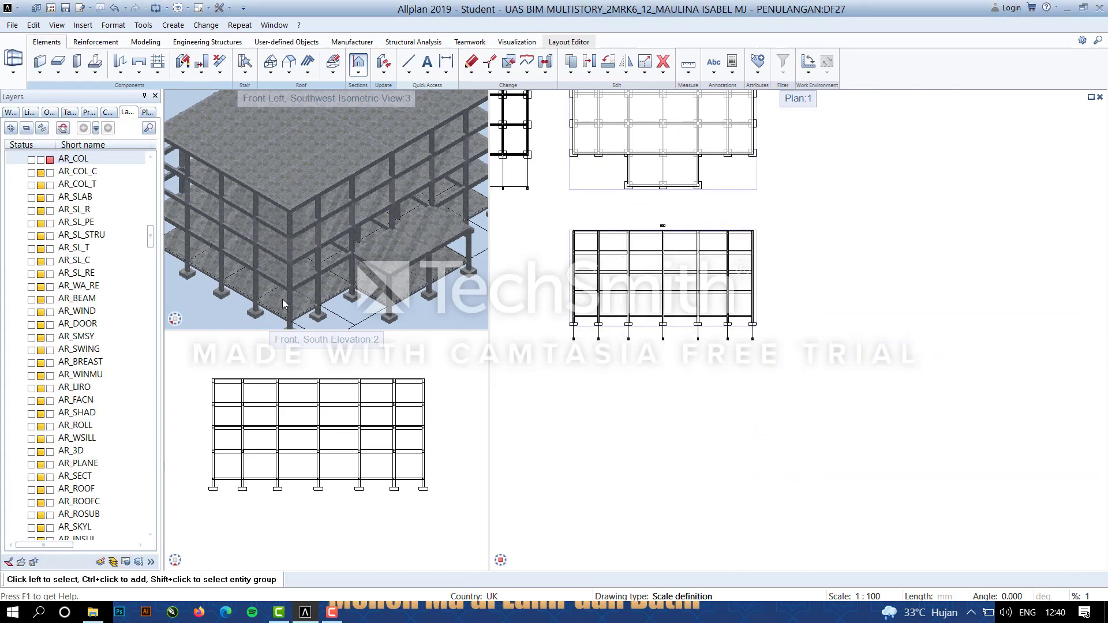
Create the left west elevation beside the south elevation and place its axis labels below the footings.
{"action": "left_click", "coordinate": [358, 71]}
{"action": "left_click", "coordinate": [374, 96]}
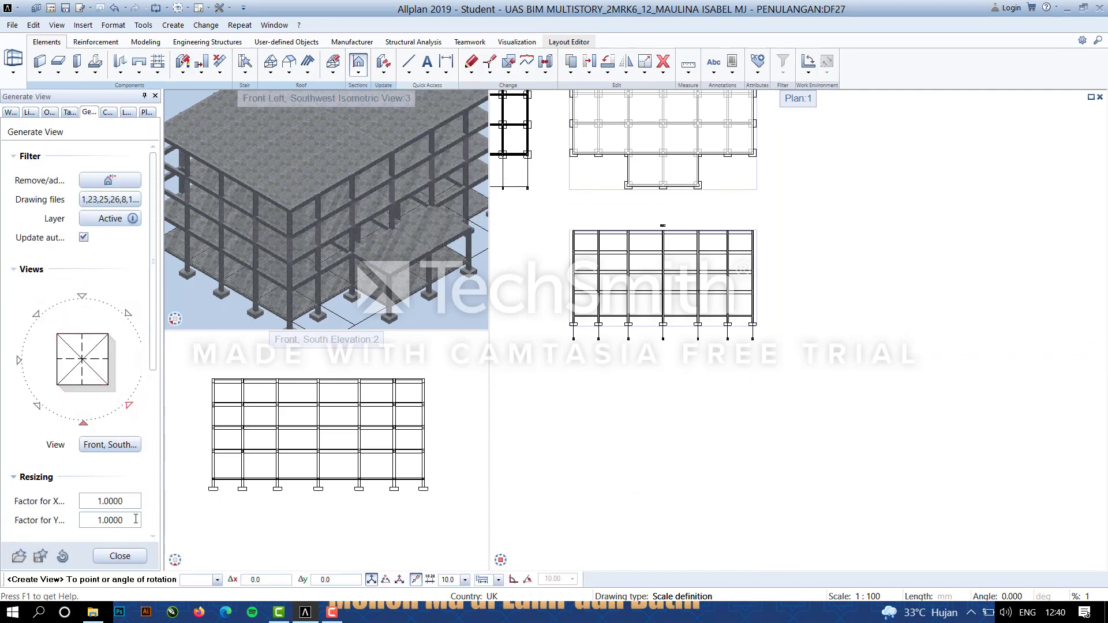
{"action": "left_click_drag", "start_coordinate": [168, 400], "coordinate": [179, 398]}
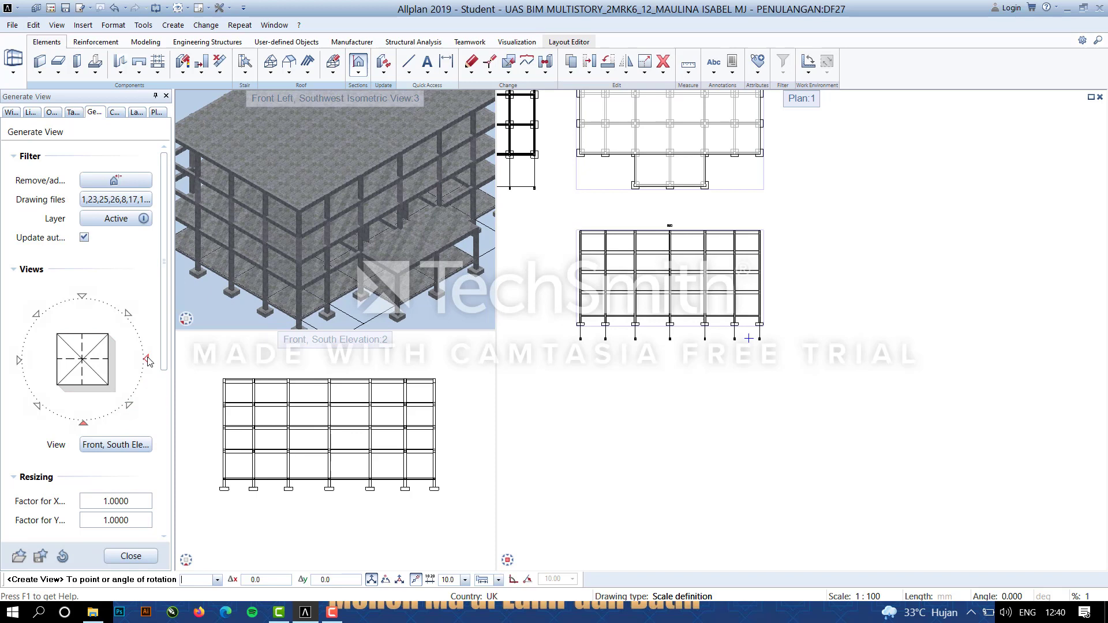
{"action": "left_click", "coordinate": [111, 370]}
{"action": "scroll", "coordinate": [877, 274], "scroll_direction": "up", "scroll_amount": 2}
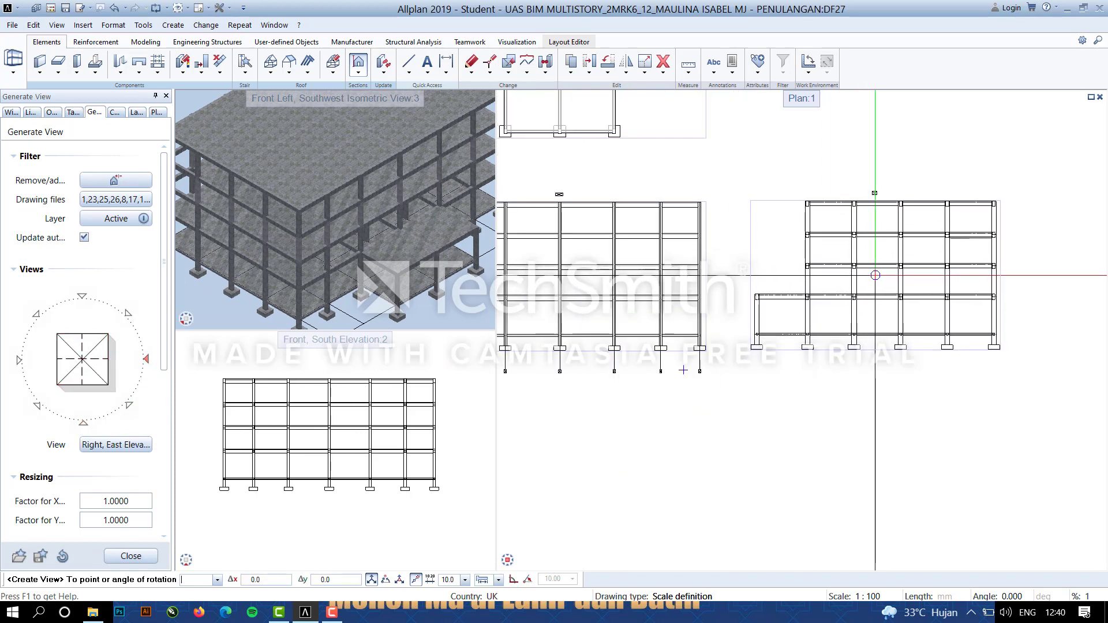
{"action": "left_click", "coordinate": [19, 360]}
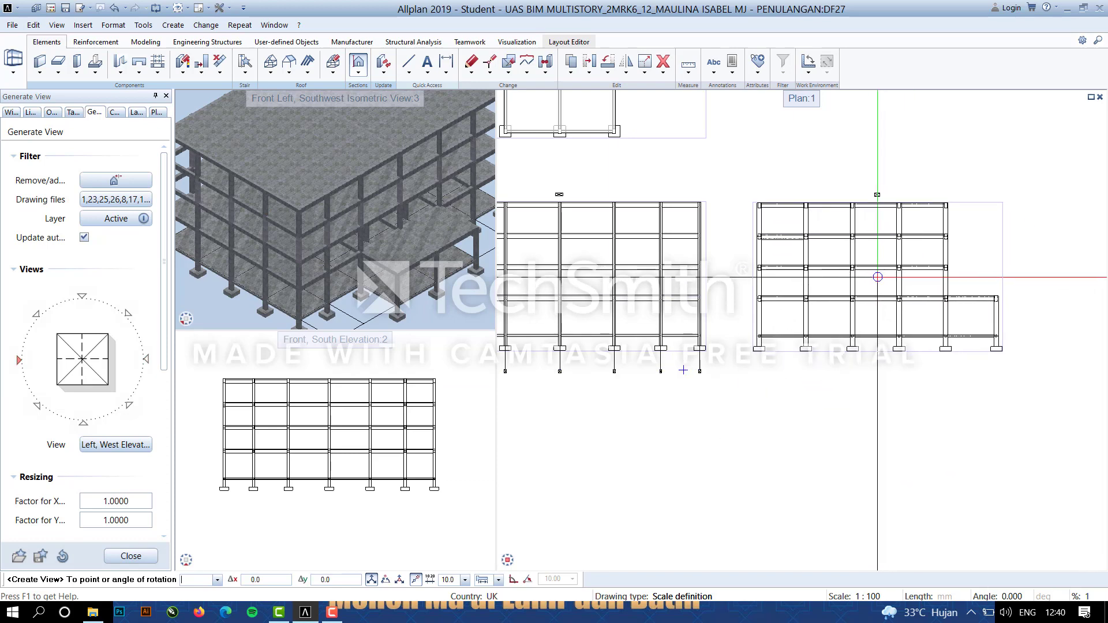
{"action": "left_click", "coordinate": [877, 277]}
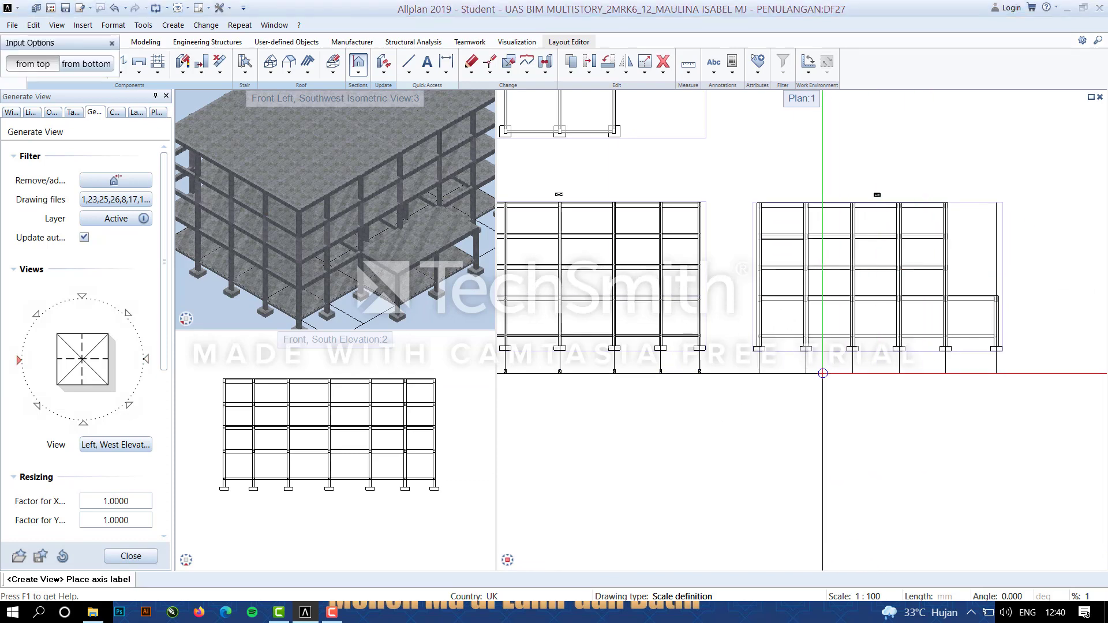
{"action": "left_click", "coordinate": [821, 373]}
Check the axis labels beneath the west elevation and the arrangement of the generated plan and elevations.
{"action": "scroll", "coordinate": [720, 372], "scroll_direction": "up", "scroll_amount": 4}
{"action": "middle_click_drag", "start_coordinate": [903, 404], "coordinate": [630, 402]}
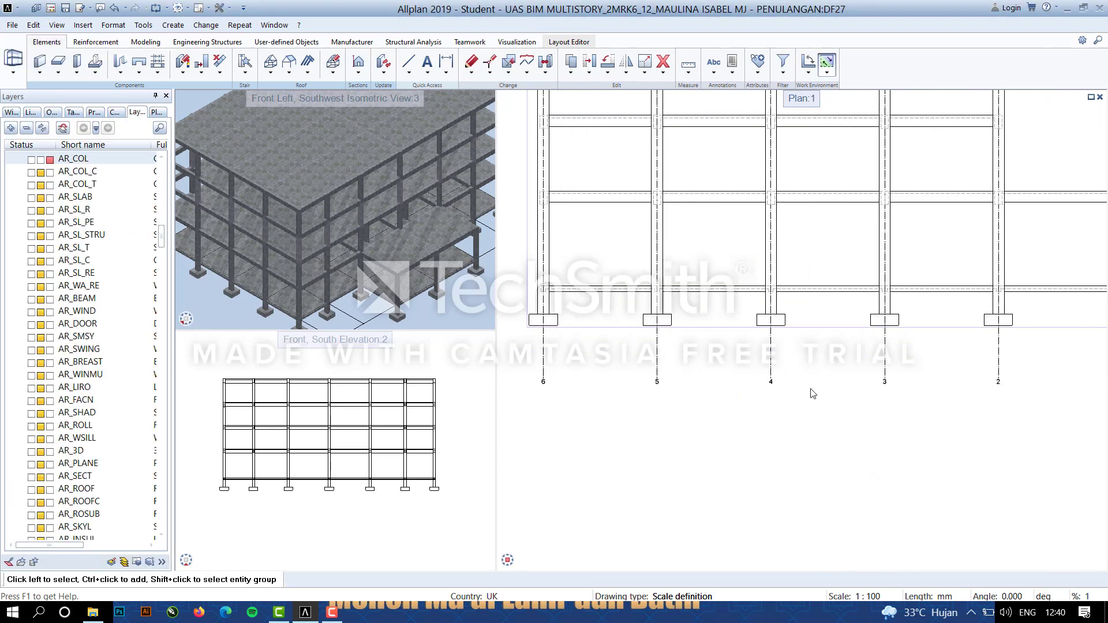
{"action": "scroll", "coordinate": [812, 392], "scroll_direction": "down", "scroll_amount": 2}
{"action": "middle_click_drag", "start_coordinate": [856, 420], "coordinate": [965, 470]}
{"action": "scroll", "coordinate": [748, 261], "scroll_direction": "down", "scroll_amount": 3}
{"action": "middle_click_drag", "start_coordinate": [781, 248], "coordinate": [890, 329]}
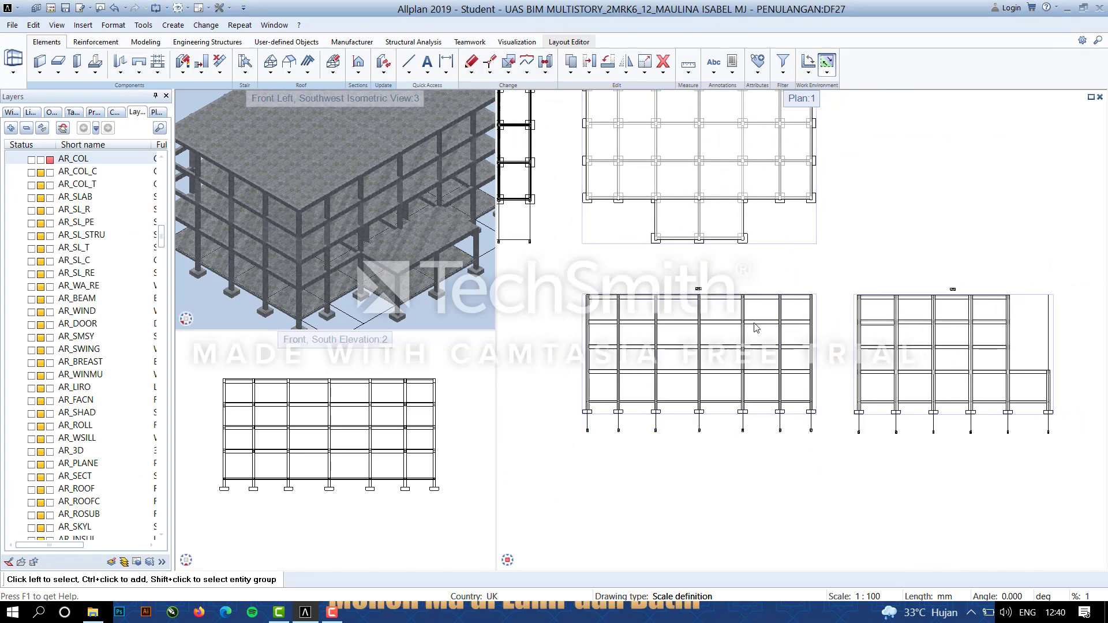
{"action": "middle_click_drag", "start_coordinate": [784, 321], "coordinate": [725, 369]}
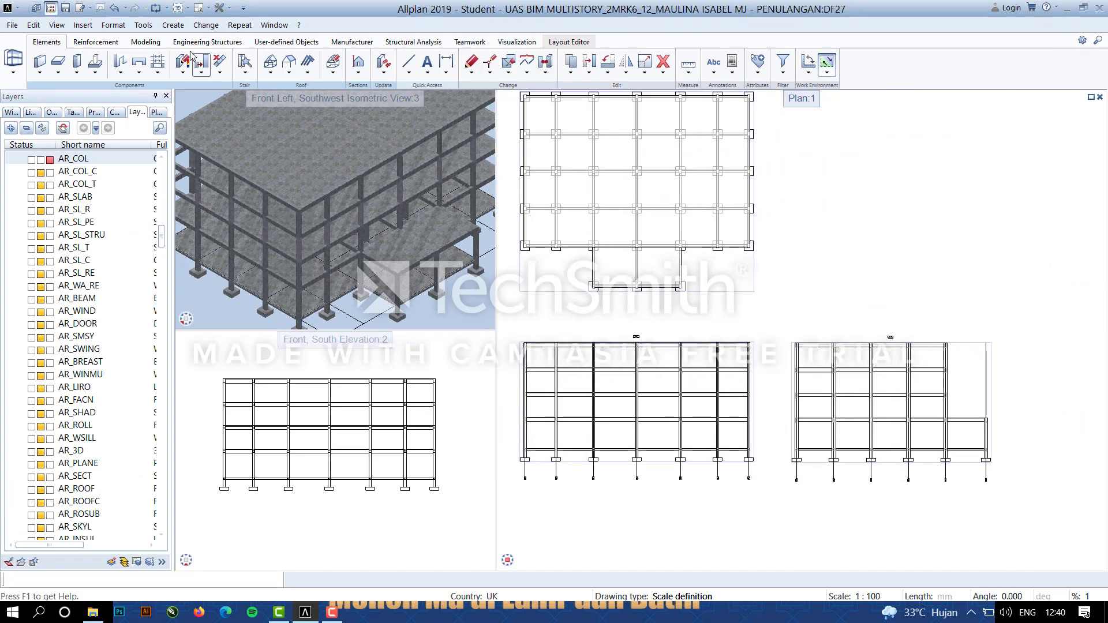
Deactivate the GRID file, the Upper Floor 1 column file and all Upper Floor 2 and Upper Floor 3 drawing files.
{"action": "key", "text": "F2"}
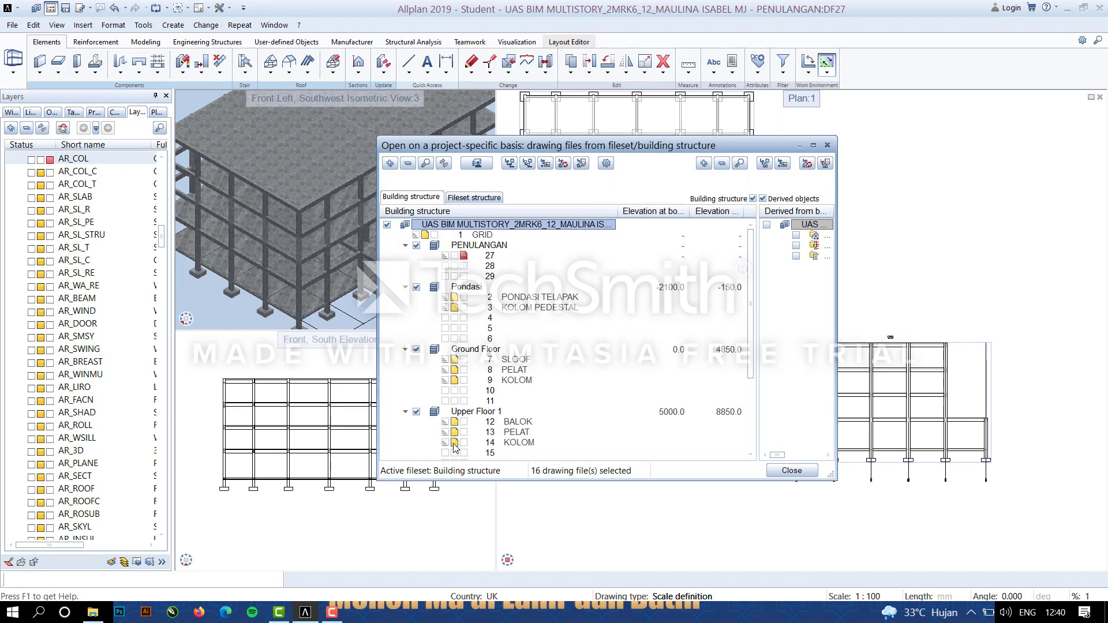
{"action": "scroll", "coordinate": [497, 415], "scroll_direction": "down", "scroll_amount": 4}
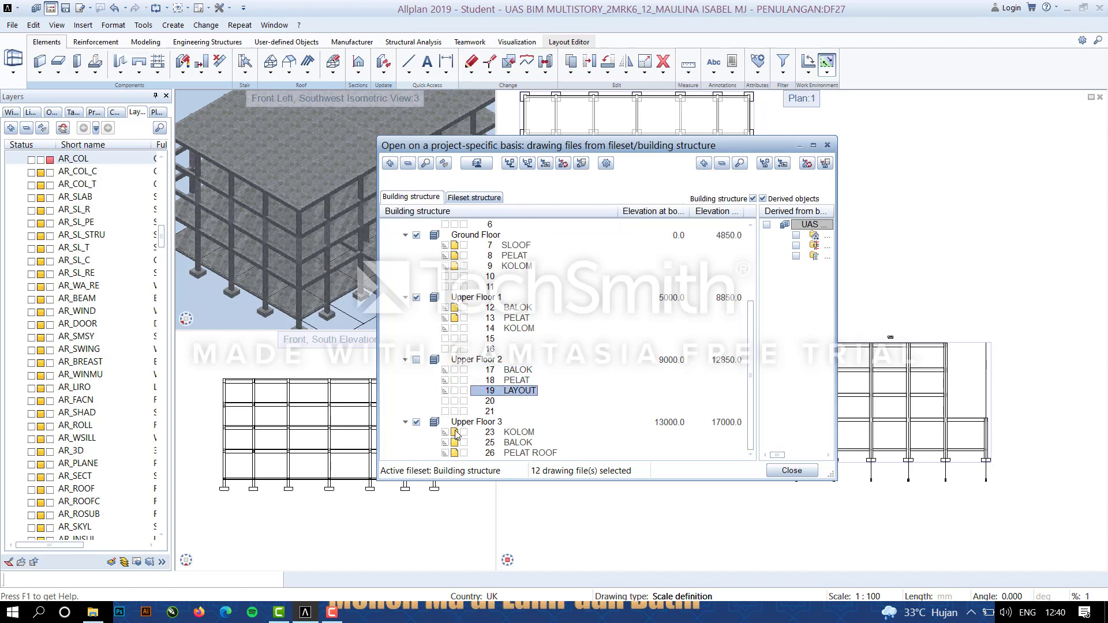
{"action": "scroll", "coordinate": [509, 347], "scroll_direction": "up", "scroll_amount": 4}
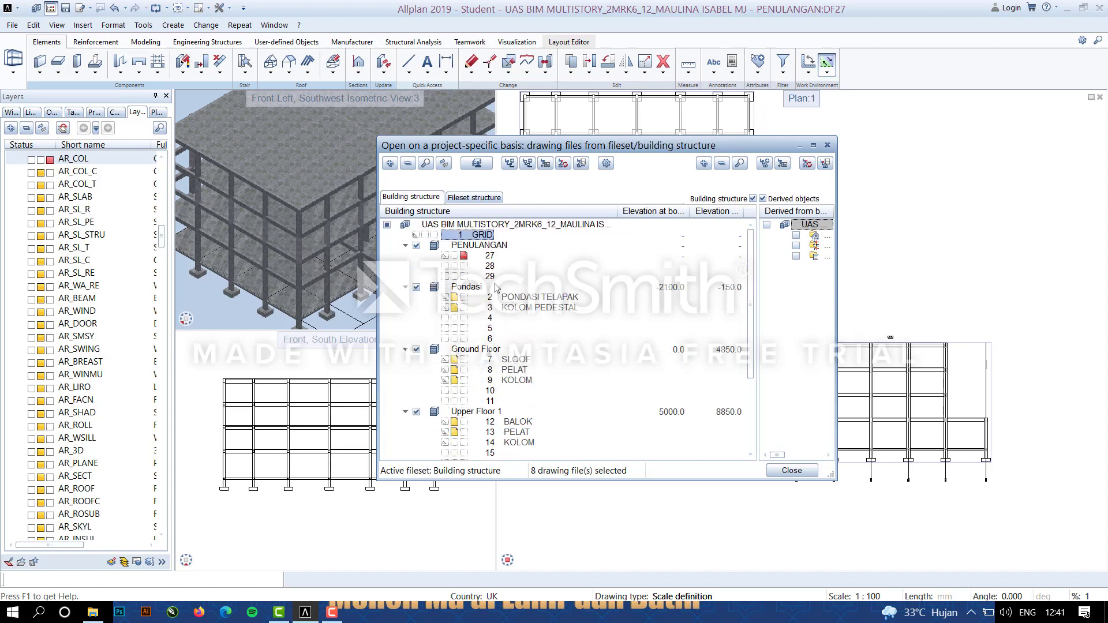
{"action": "left_click", "coordinate": [791, 471]}
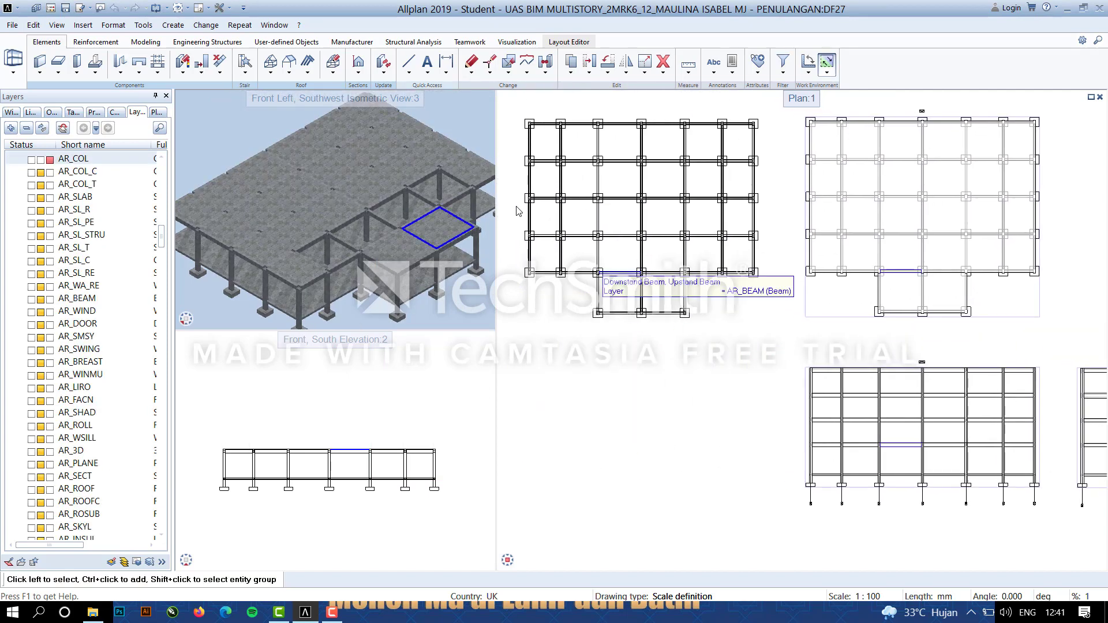
Start a new section with identifier 1 and choose the generated plan view as its source.
{"action": "mouse_move", "coordinate": [671, 387]}
{"action": "middle_mouse_down"}
{"action": "mouse_move", "coordinate": [652, 390]}
{"action": "mouse_move", "coordinate": [685, 402]}
{"action": "middle_mouse_up"}
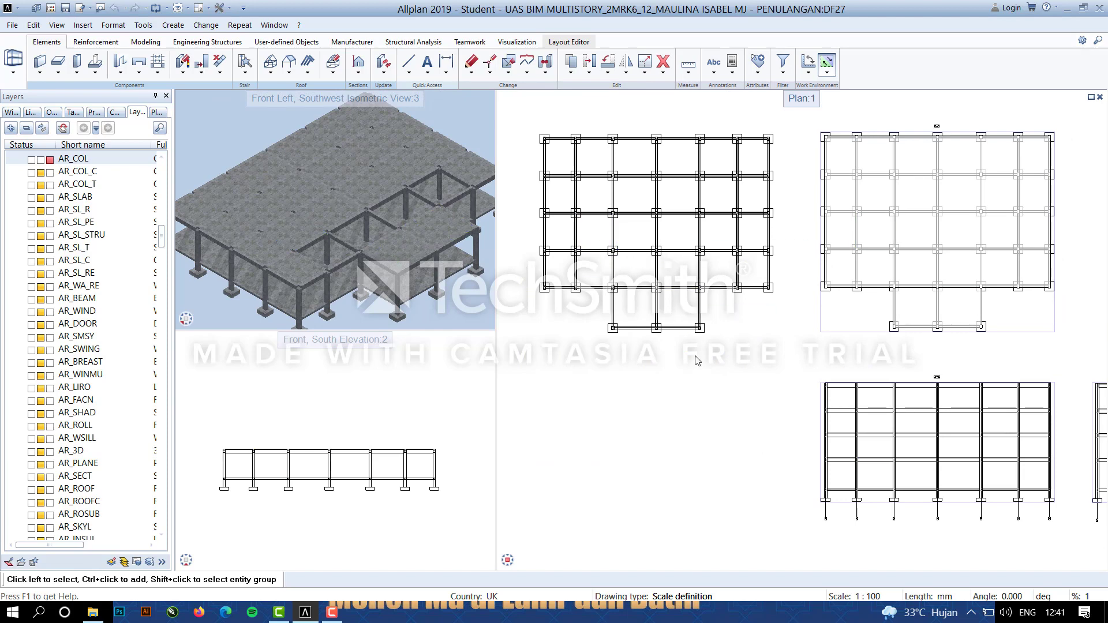
{"action": "middle_click_drag", "start_coordinate": [695, 360], "coordinate": [493, 360]}
{"action": "left_click", "coordinate": [361, 75]}
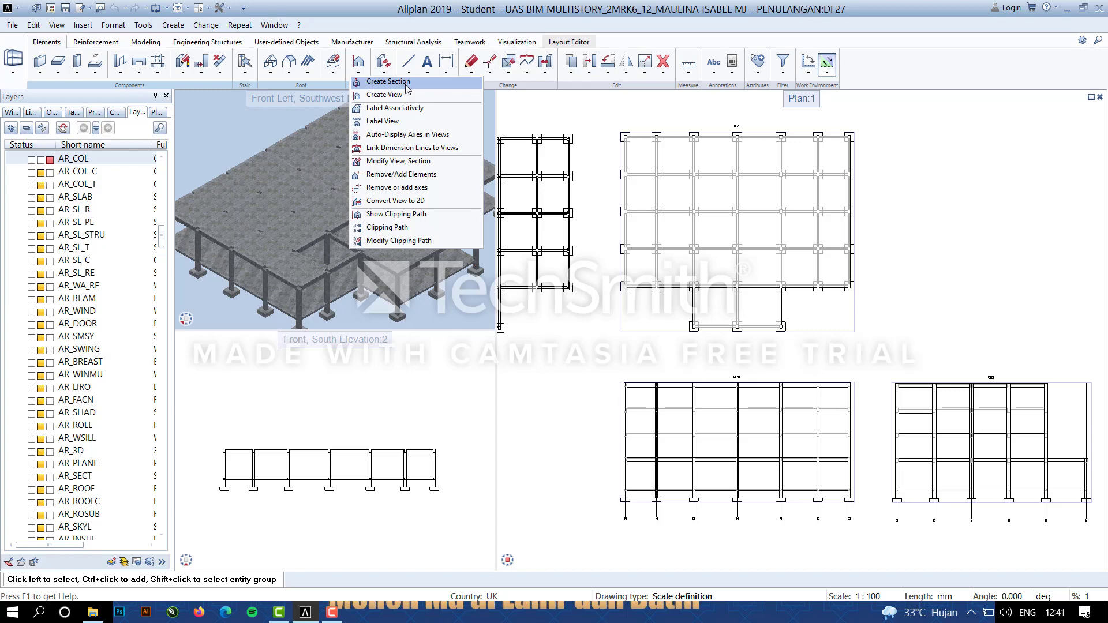
{"action": "left_click", "coordinate": [405, 84]}
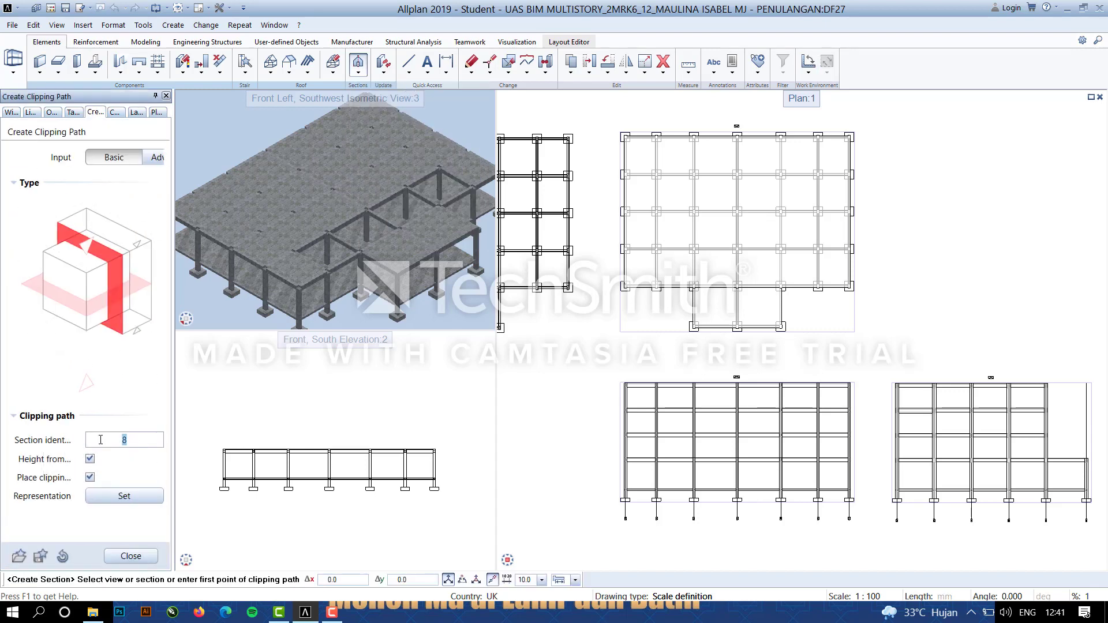
{"action": "scroll", "coordinate": [675, 139], "scroll_direction": "up", "scroll_amount": 5}
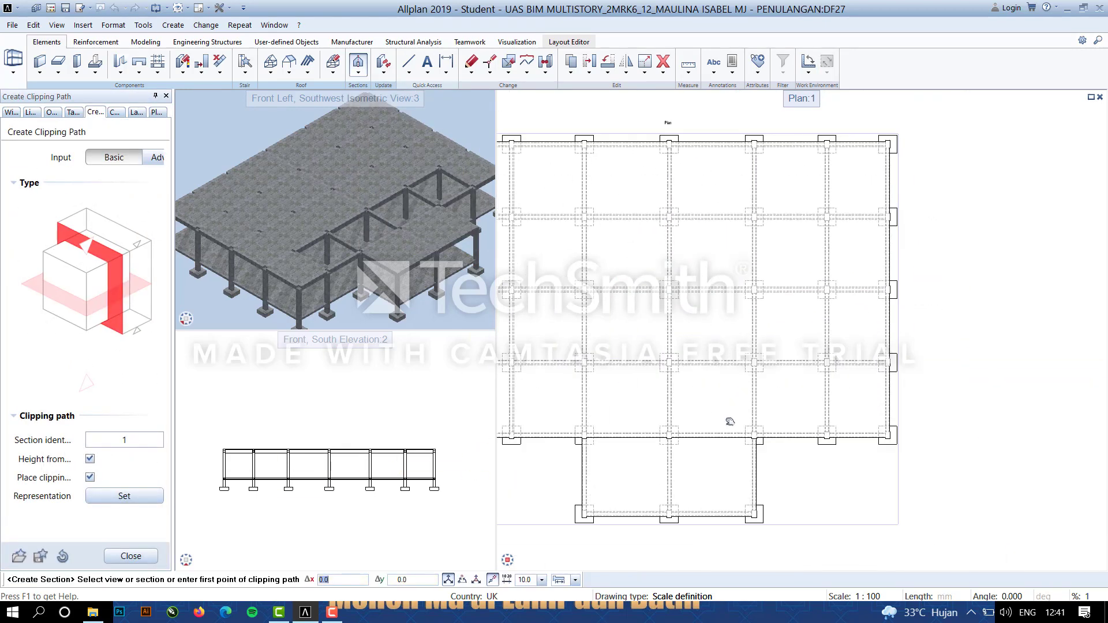
{"action": "scroll", "coordinate": [681, 196], "scroll_direction": "down", "scroll_amount": 1}
{"action": "middle_click_drag", "start_coordinate": [711, 357], "coordinate": [699, 300]}
{"action": "scroll", "coordinate": [671, 225], "scroll_direction": "up", "scroll_amount": 6}
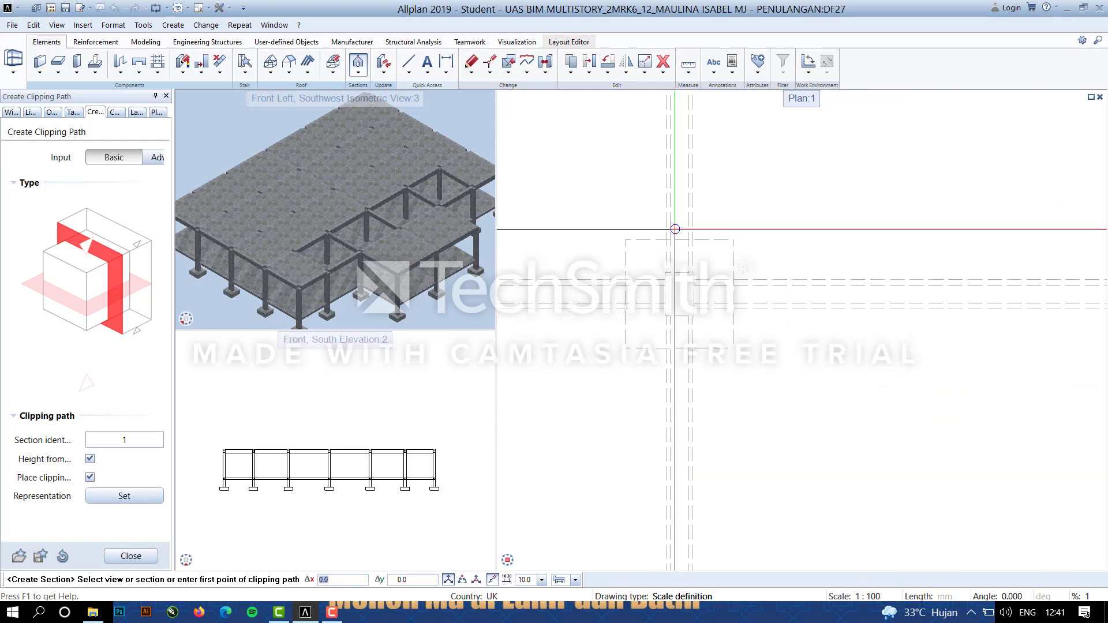
{"action": "scroll", "coordinate": [668, 211], "scroll_direction": "down", "scroll_amount": 3}
{"action": "scroll", "coordinate": [661, 164], "scroll_direction": "up", "scroll_amount": 3}
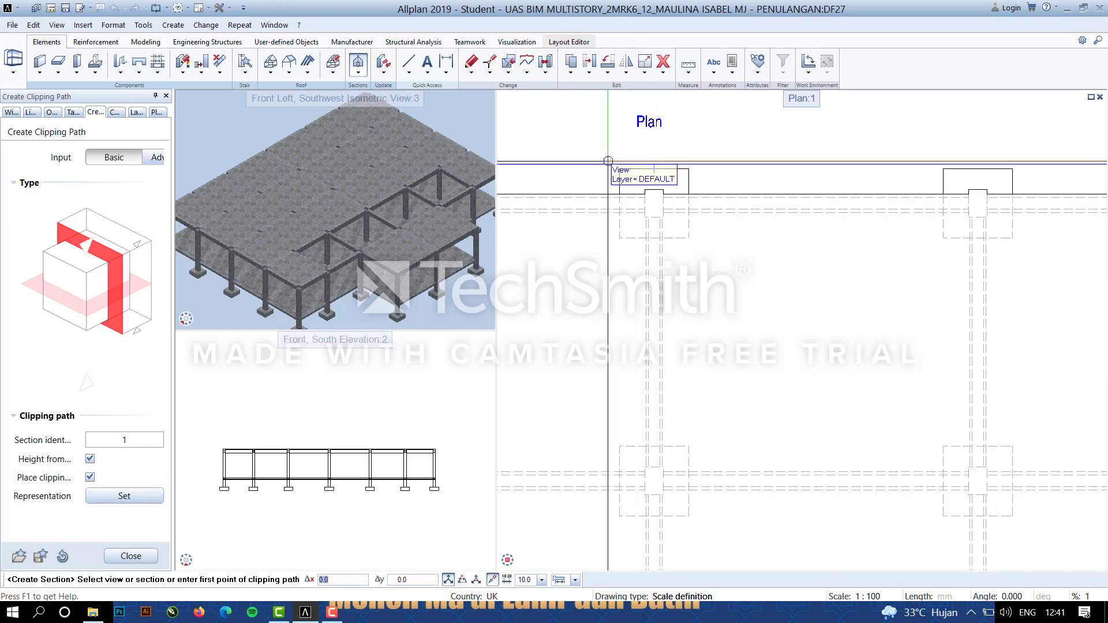
{"action": "left_click", "coordinate": [657, 167]}
Draw the section's clipping path along the central column line through two interior columns, with a narrow depth looking east.
{"action": "scroll", "coordinate": [679, 198], "scroll_direction": "down", "scroll_amount": 4}
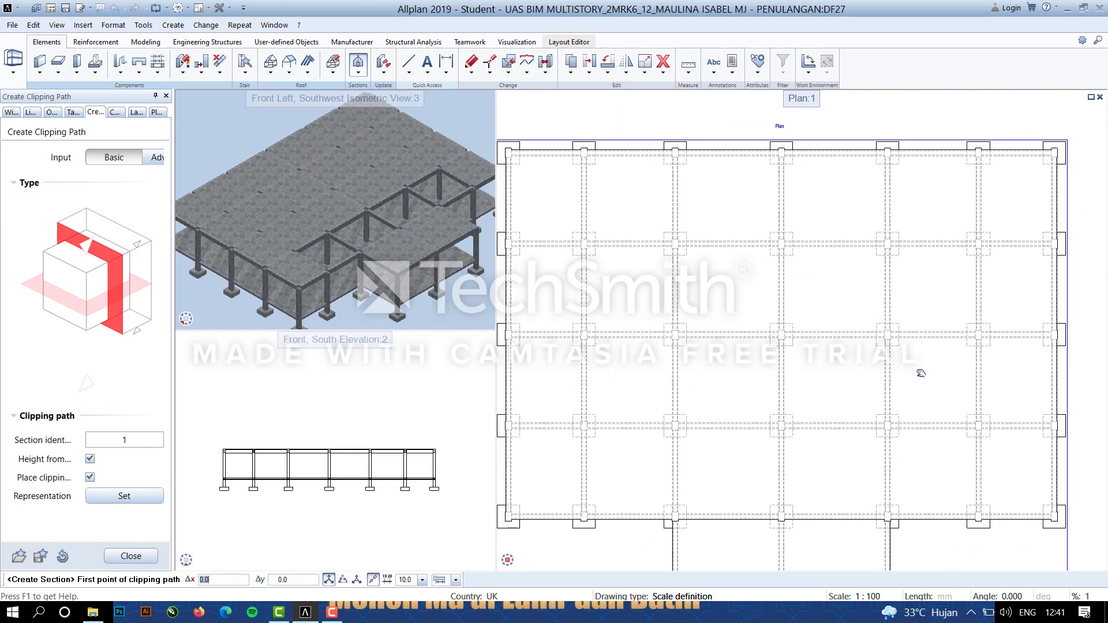
{"action": "scroll", "coordinate": [669, 363], "scroll_direction": "up", "scroll_amount": 2}
{"action": "scroll", "coordinate": [686, 346], "scroll_direction": "up", "scroll_amount": 3}
{"action": "left_click", "coordinate": [683, 298]}
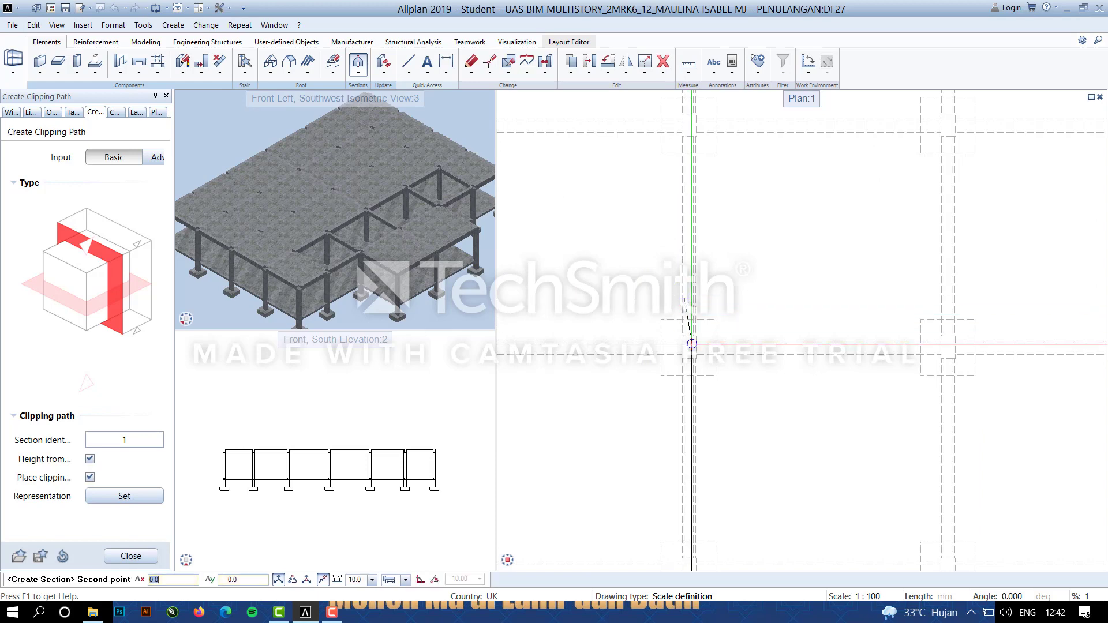
{"action": "middle_click_drag", "start_coordinate": [758, 493], "coordinate": [792, 296]}
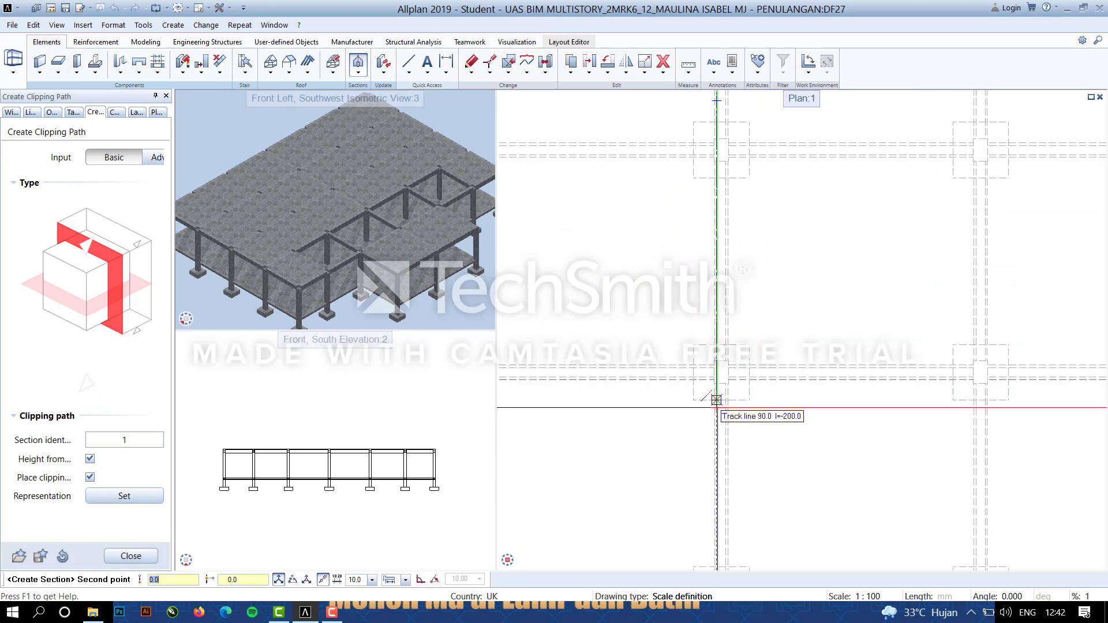
{"action": "left_click", "coordinate": [716, 401]}
{"action": "key", "text": "Escape"}
{"action": "scroll", "coordinate": [728, 406], "scroll_direction": "up", "scroll_amount": 3}
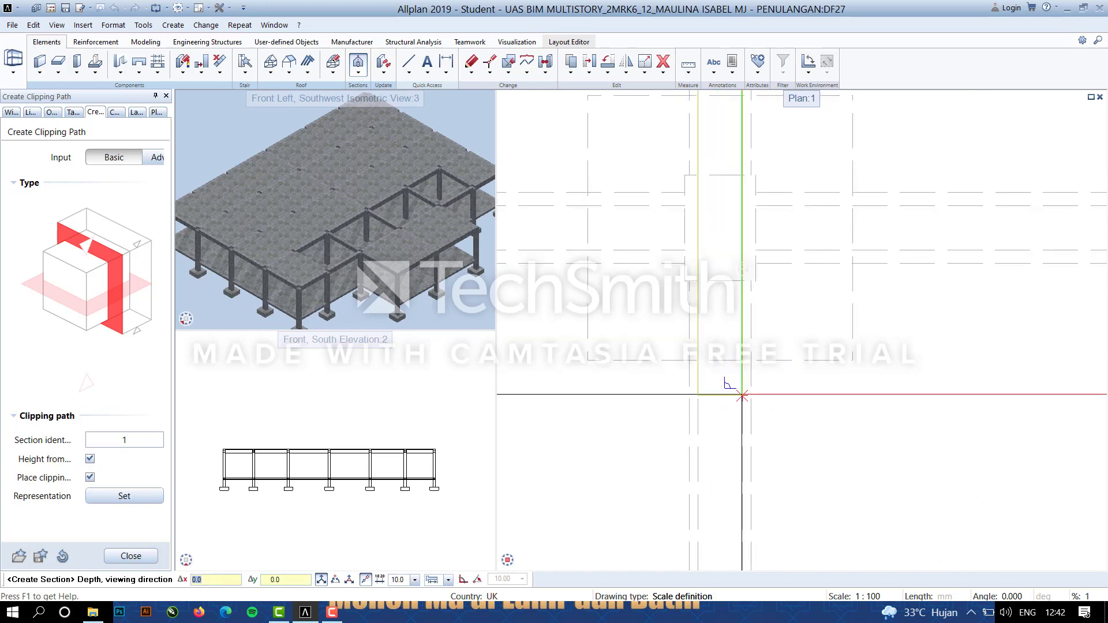
{"action": "left_click", "coordinate": [742, 395]}
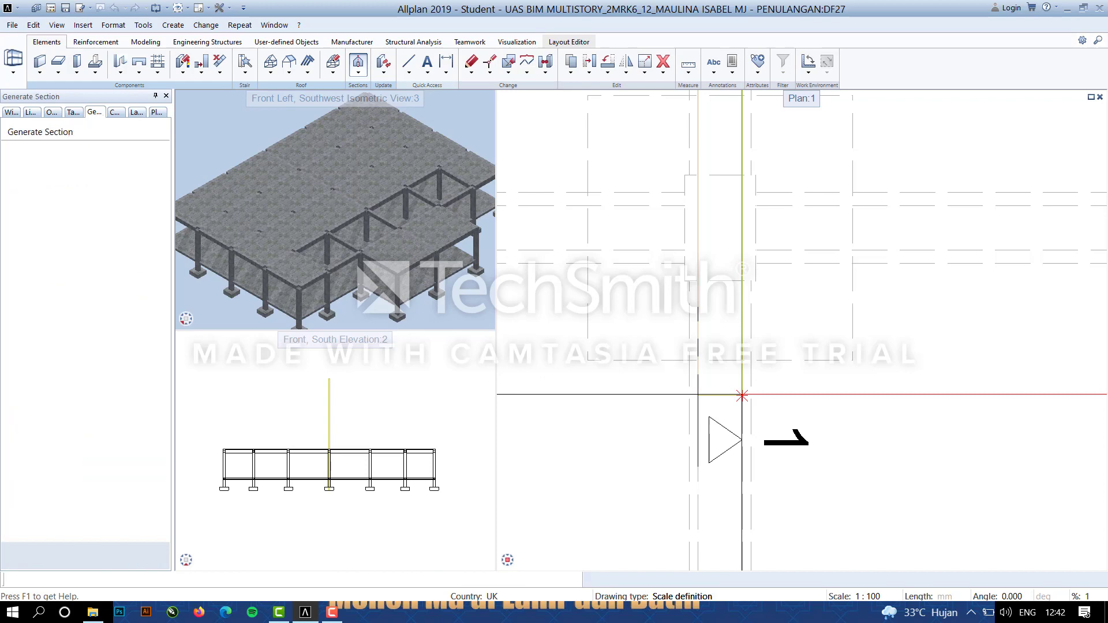
Place section 1-1 in the empty area beside the generated plan view.
{"action": "scroll", "coordinate": [876, 376], "scroll_direction": "down", "scroll_amount": 3}
{"action": "scroll", "coordinate": [876, 376], "scroll_direction": "down", "scroll_amount": 5}
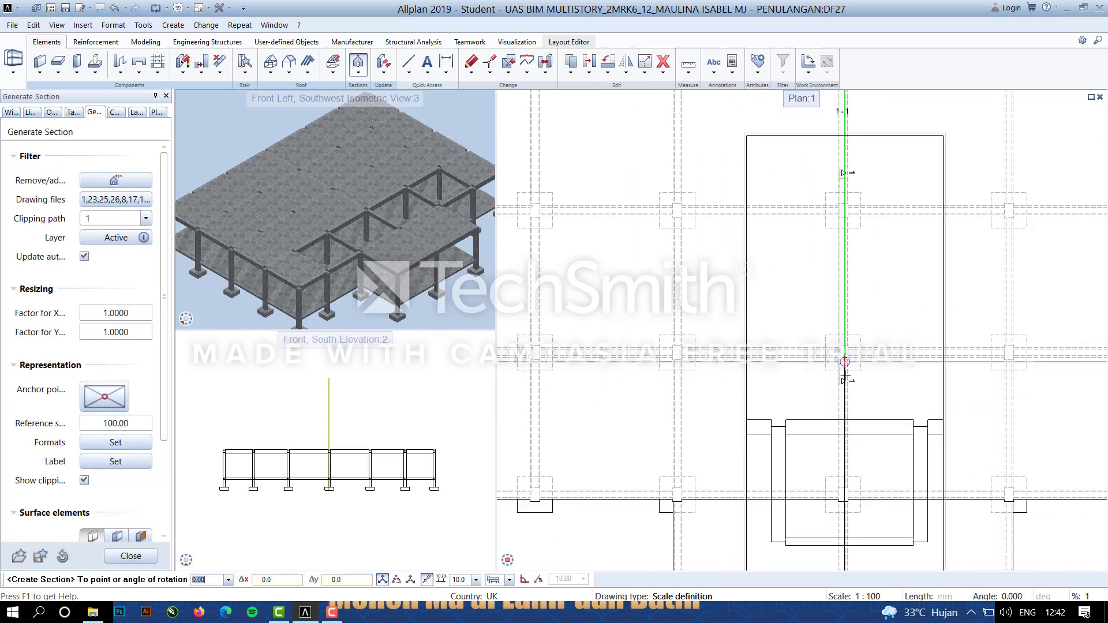
{"action": "middle_click_drag", "start_coordinate": [899, 363], "coordinate": [682, 131]}
{"action": "middle_click_drag", "start_coordinate": [883, 328], "coordinate": [696, 183]}
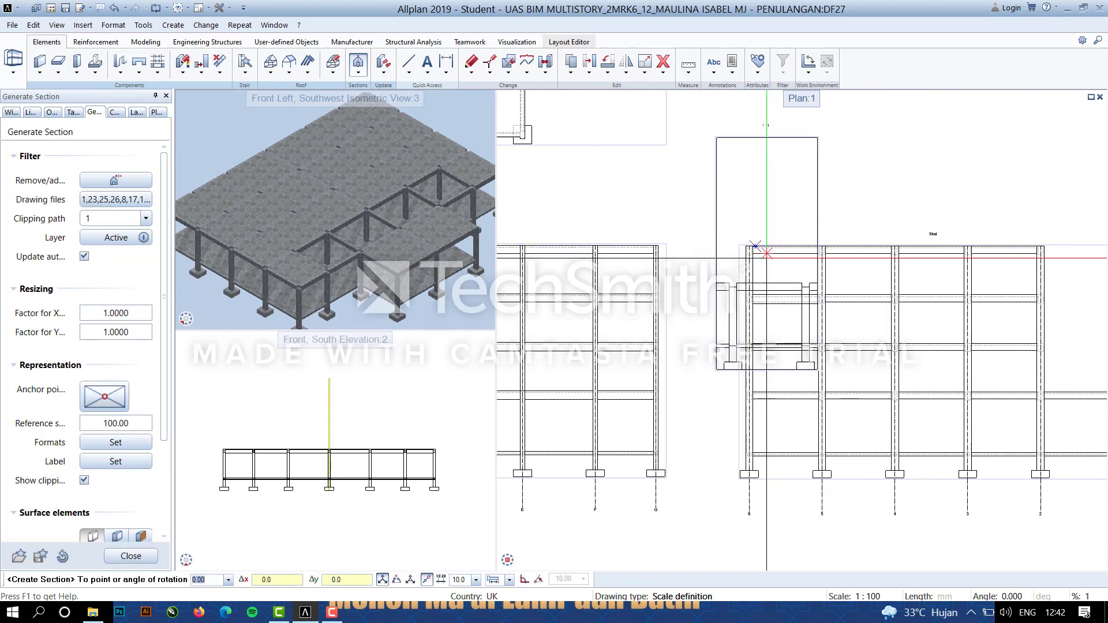
{"action": "middle_click_drag", "start_coordinate": [868, 300], "coordinate": [614, 213]}
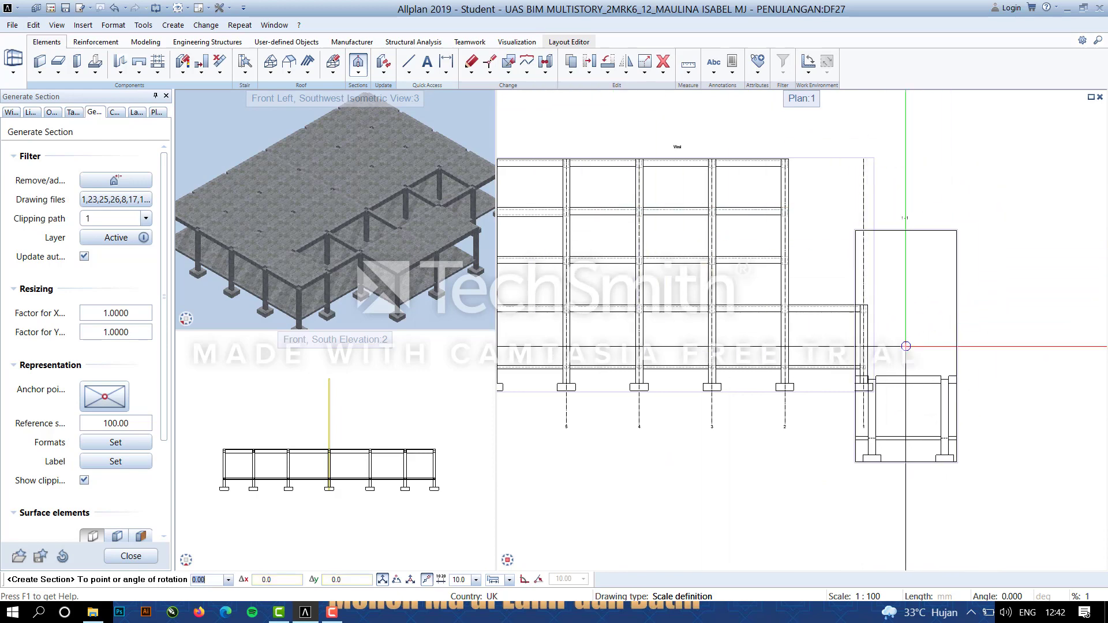
{"action": "scroll", "coordinate": [919, 275], "scroll_direction": "down", "scroll_amount": 4}
{"action": "scroll", "coordinate": [714, 198], "scroll_direction": "up", "scroll_amount": 4}
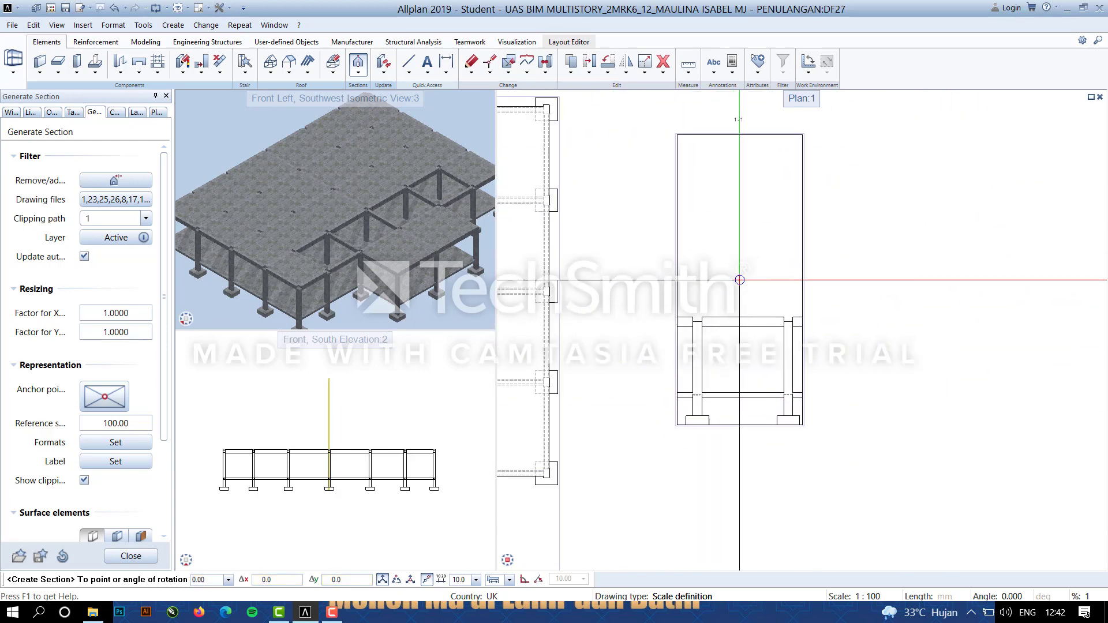
{"action": "key", "text": "Return"}
{"action": "key", "text": "Escape"}
Create clipping path 2 horizontally through the first footing in section 1-1, looking down with its depth ending near the footing's base.
{"action": "scroll", "coordinate": [704, 325], "scroll_direction": "up", "scroll_amount": 5}
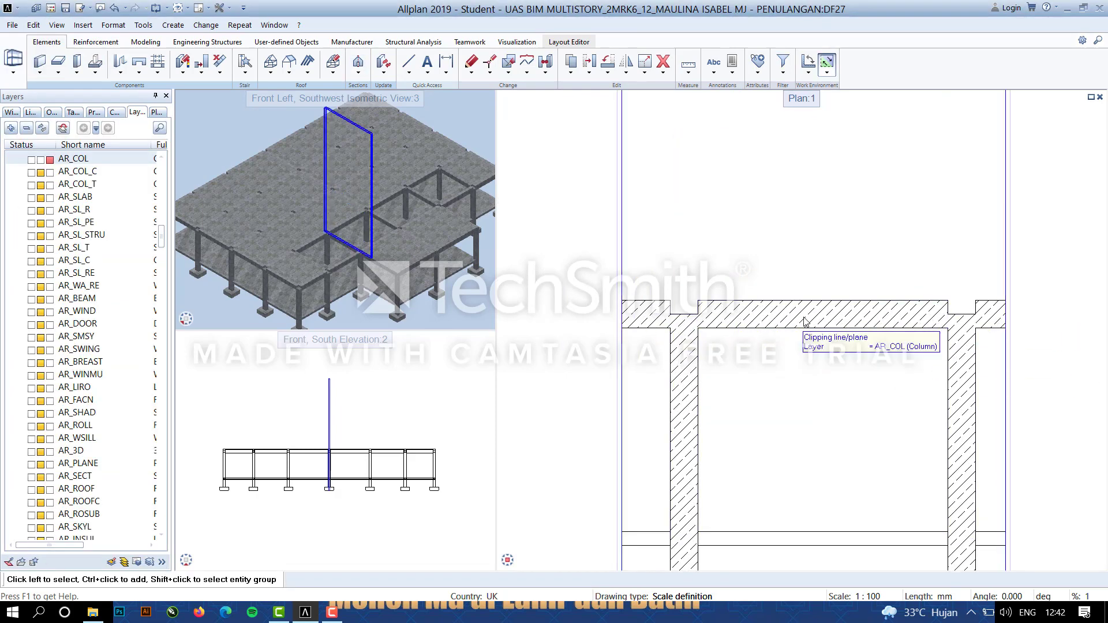
{"action": "scroll", "coordinate": [669, 300], "scroll_direction": "down", "scroll_amount": 3}
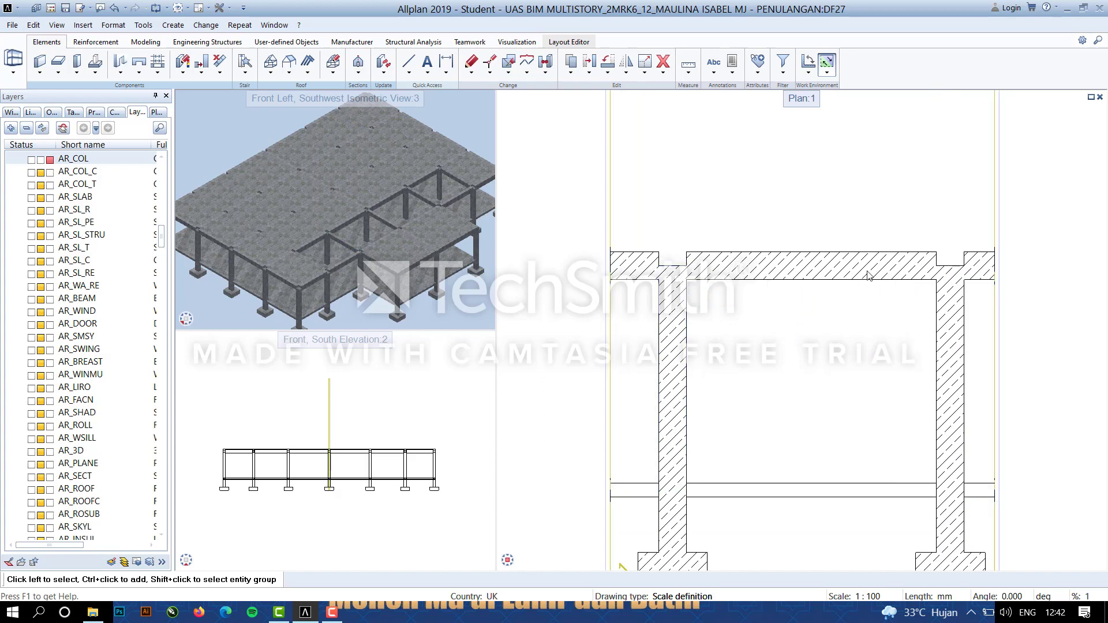
{"action": "scroll", "coordinate": [635, 329], "scroll_direction": "down", "scroll_amount": 4}
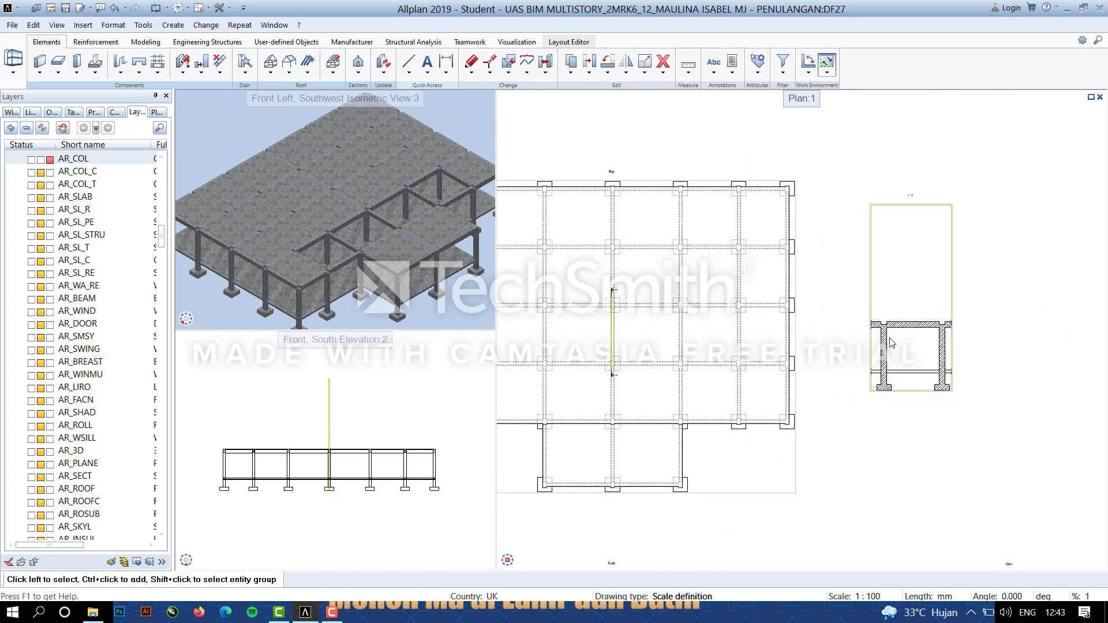
{"action": "middle_click_drag", "start_coordinate": [884, 378], "coordinate": [835, 334]}
{"action": "scroll", "coordinate": [835, 333], "scroll_direction": "up", "scroll_amount": 4}
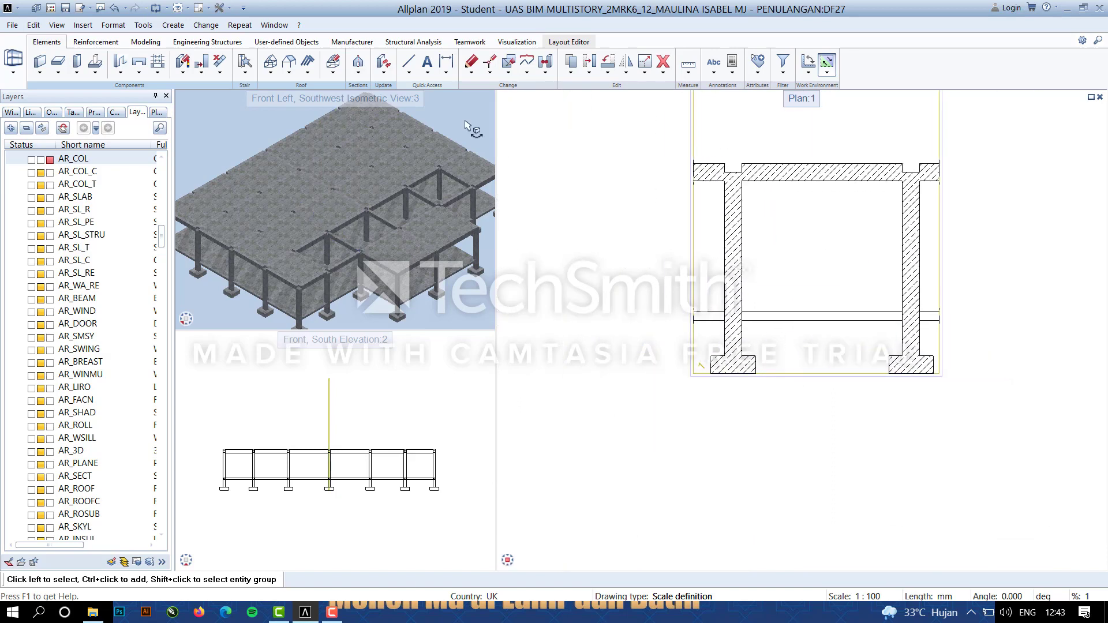
{"action": "left_click", "coordinate": [359, 63]}
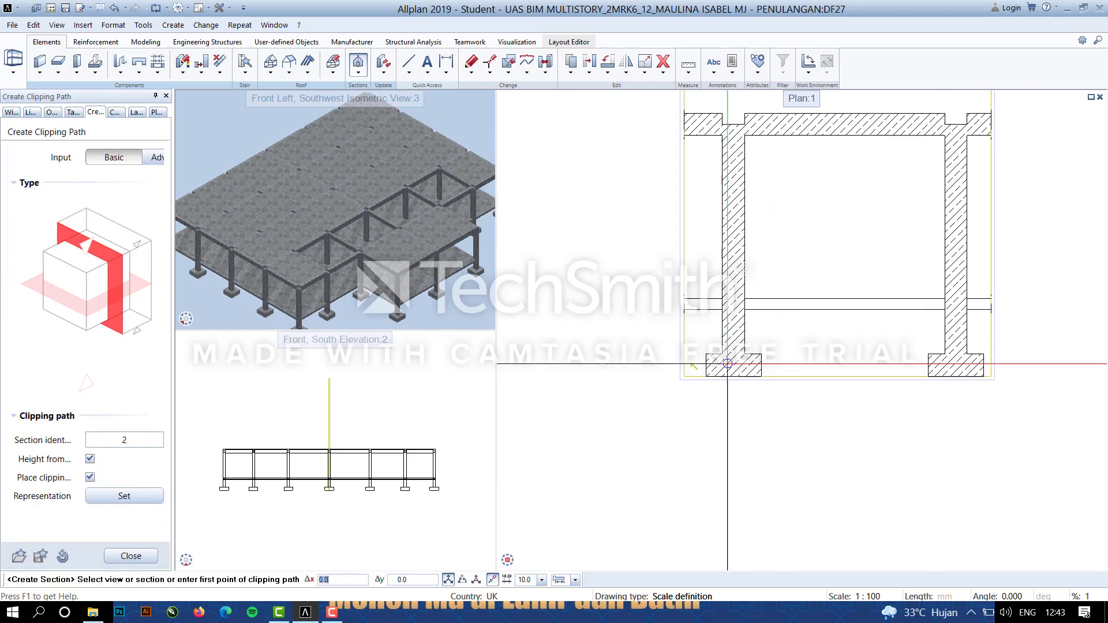
{"action": "scroll", "coordinate": [661, 361], "scroll_direction": "up", "scroll_amount": 5}
{"action": "scroll", "coordinate": [661, 361], "scroll_direction": "down", "scroll_amount": 2}
{"action": "left_click", "coordinate": [583, 345]}
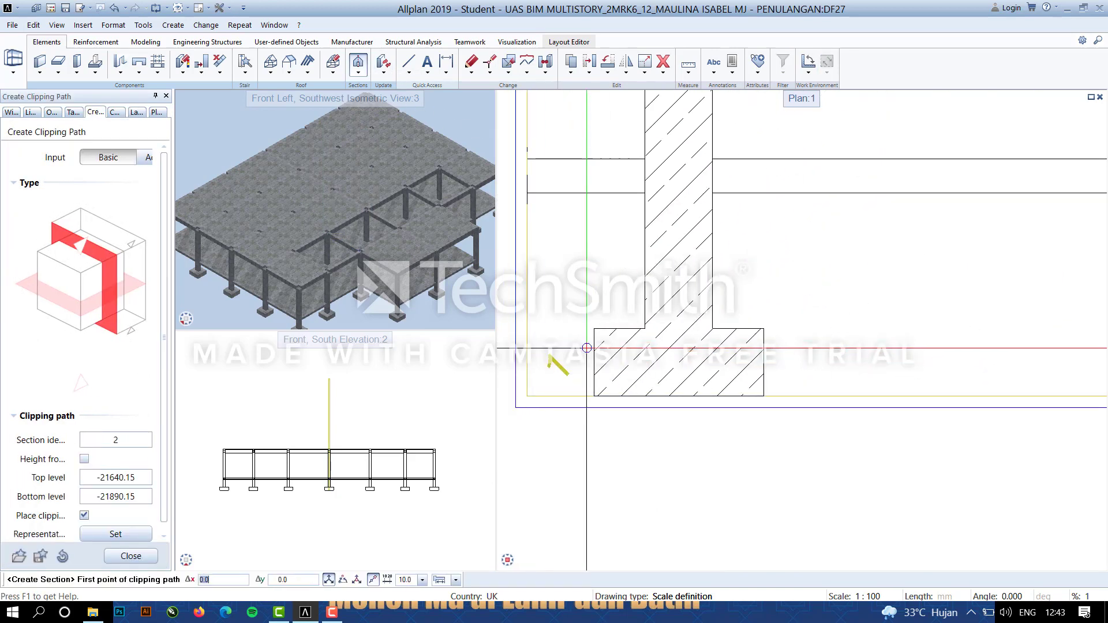
{"action": "left_click", "coordinate": [783, 344]}
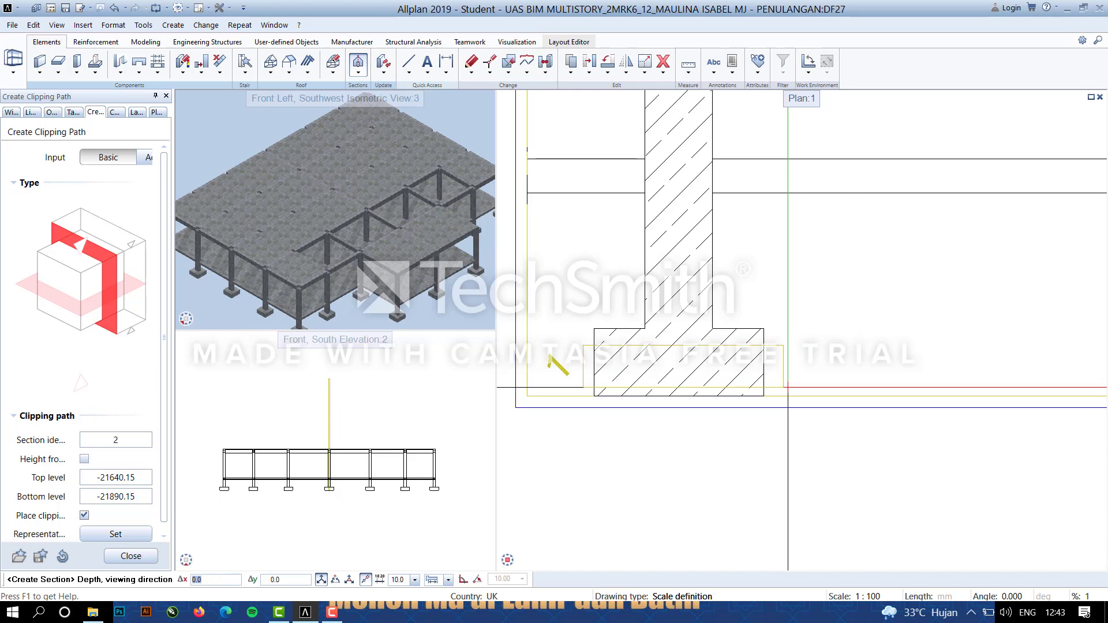
{"action": "left_click", "coordinate": [788, 387]}
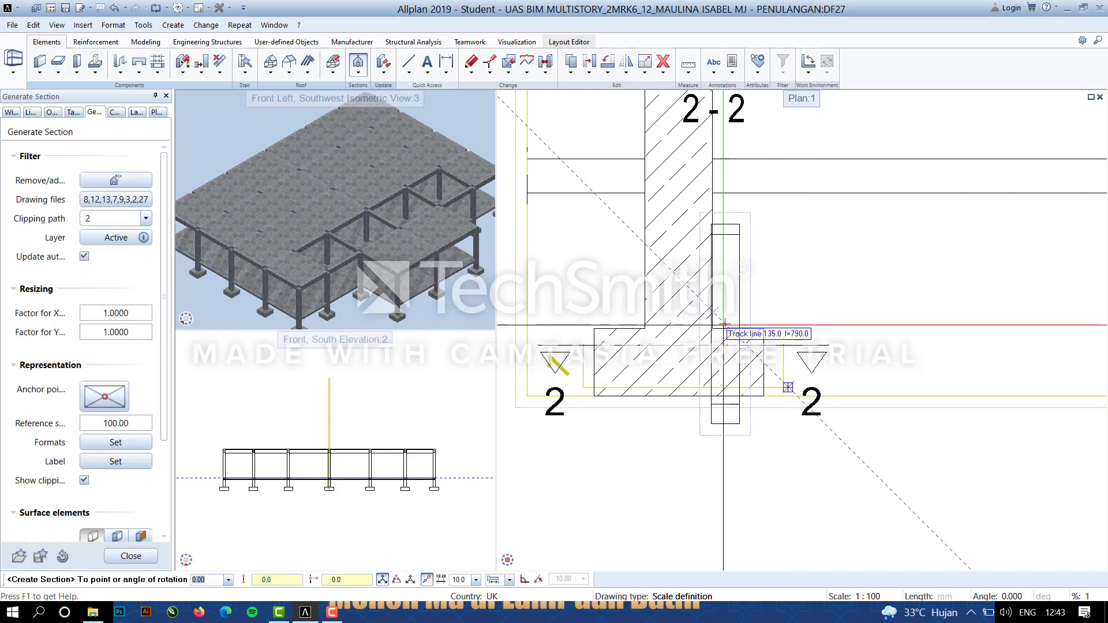
Place section 2-2 below the cut footing of section 1-1.
{"action": "scroll", "coordinate": [733, 341], "scroll_direction": "down", "scroll_amount": 3}
{"action": "middle_click_drag", "start_coordinate": [748, 352], "coordinate": [674, 296]}
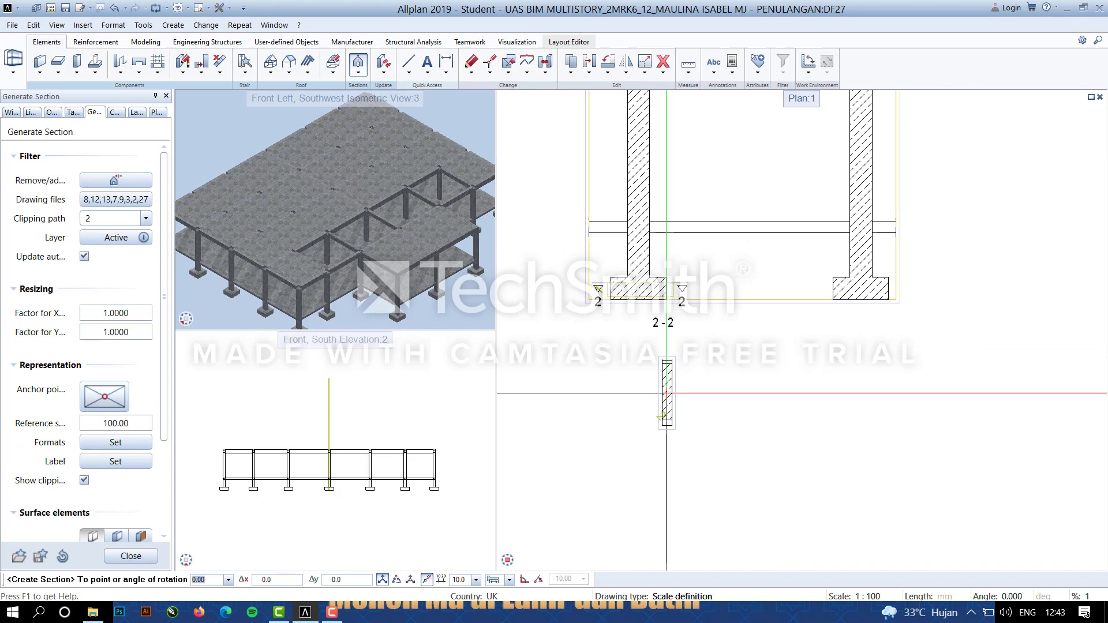
{"action": "left_click", "coordinate": [667, 393]}
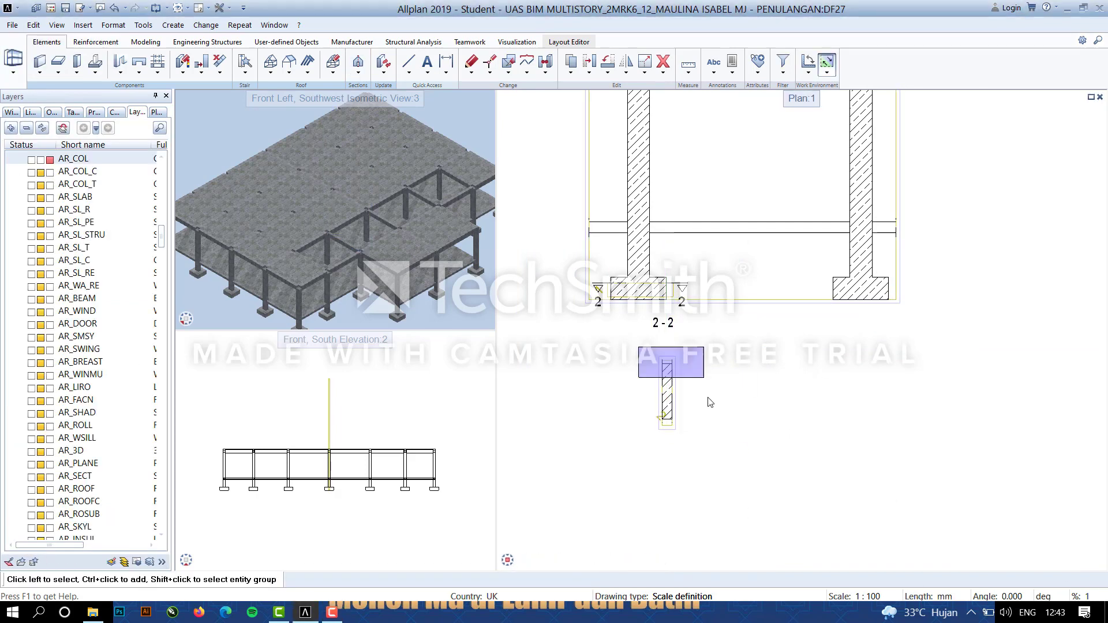
In the southwest isometric view, stretch the west side of clipping path 2 about 1120 mm outward, past the footing's edge.
{"action": "left_click", "coordinate": [667, 393]}
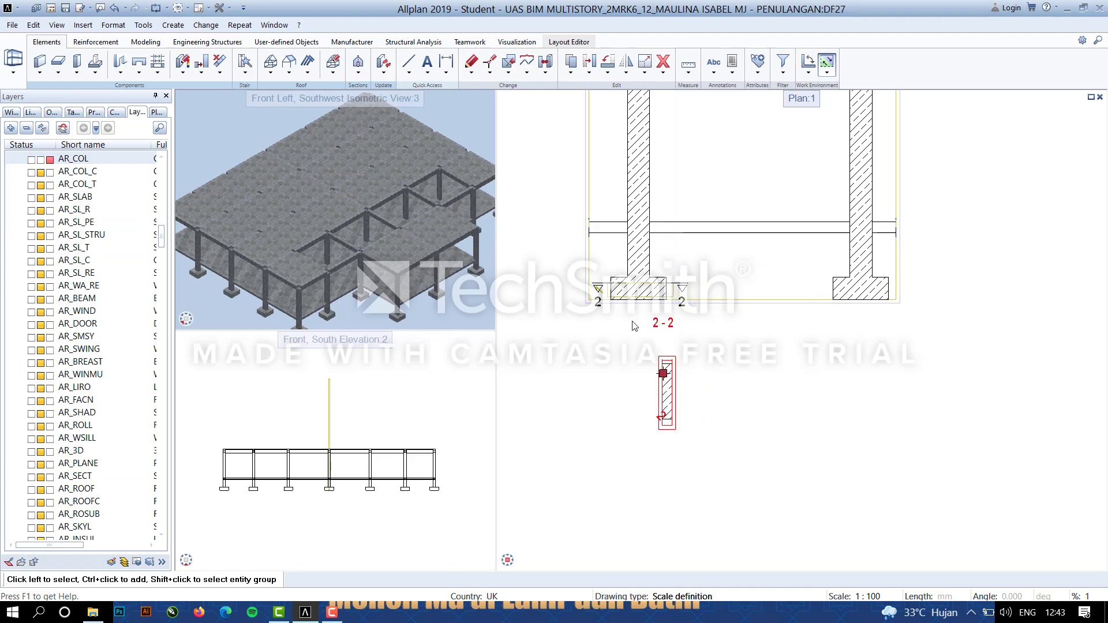
{"action": "left_click", "coordinate": [509, 542]}
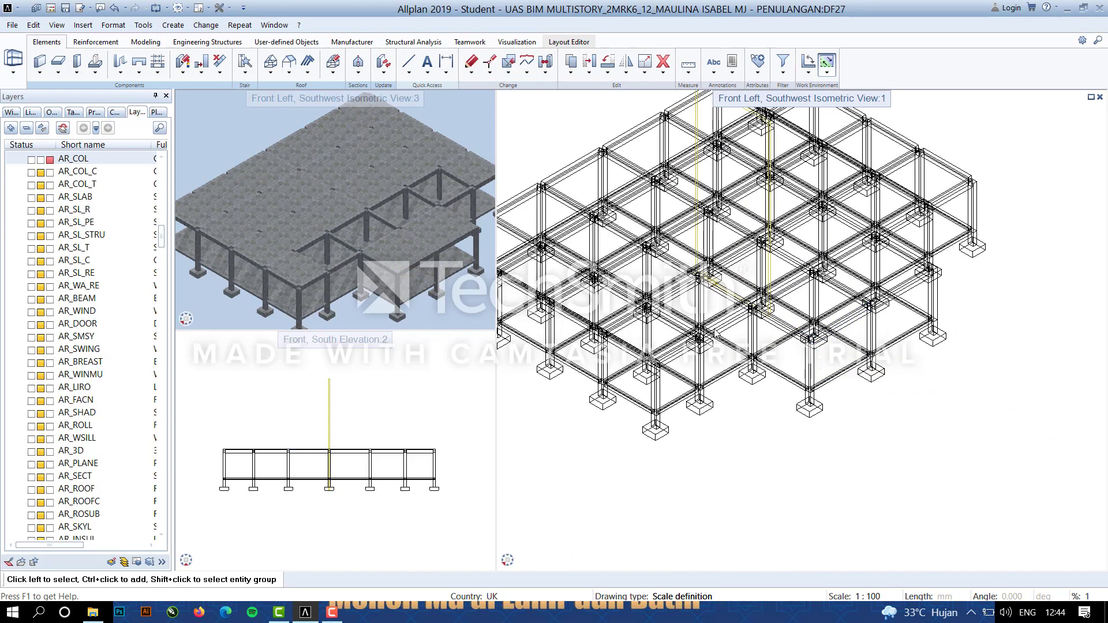
{"action": "scroll", "coordinate": [652, 439], "scroll_direction": "up", "scroll_amount": 5}
{"action": "left_click", "coordinate": [709, 359]}
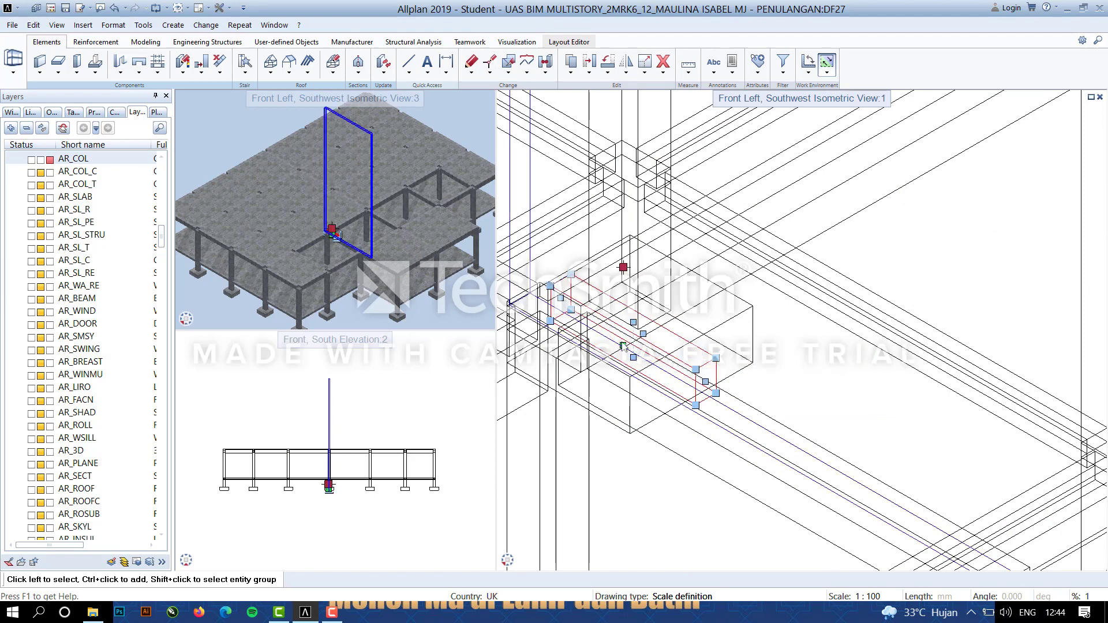
{"action": "scroll", "coordinate": [623, 345], "scroll_direction": "down", "scroll_amount": 1}
{"action": "left_click", "coordinate": [623, 344]}
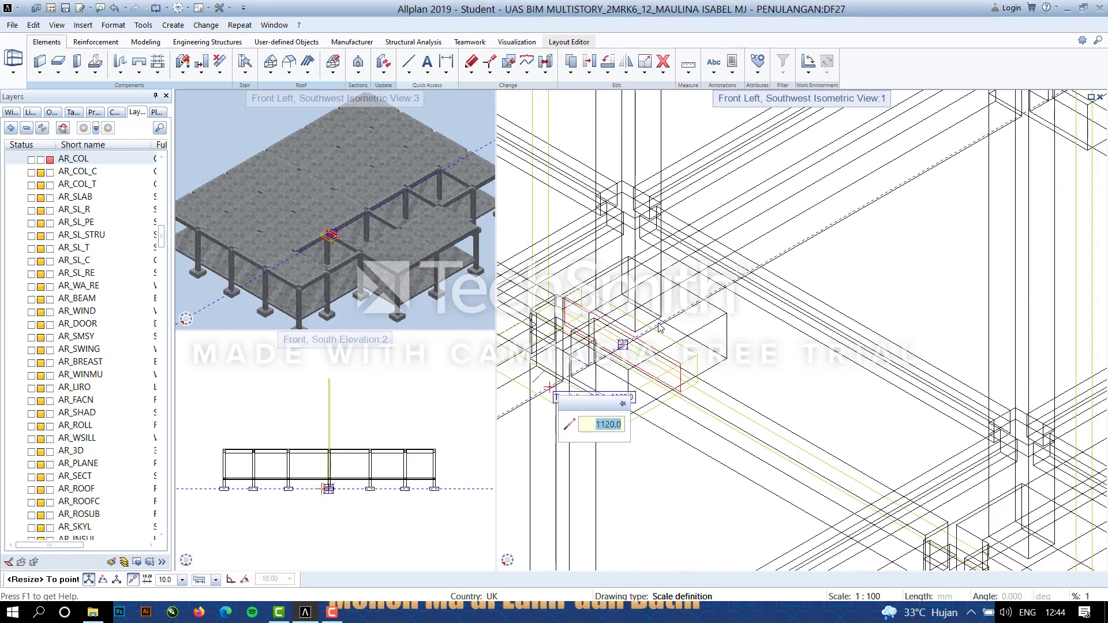
{"action": "left_click", "coordinate": [626, 345]}
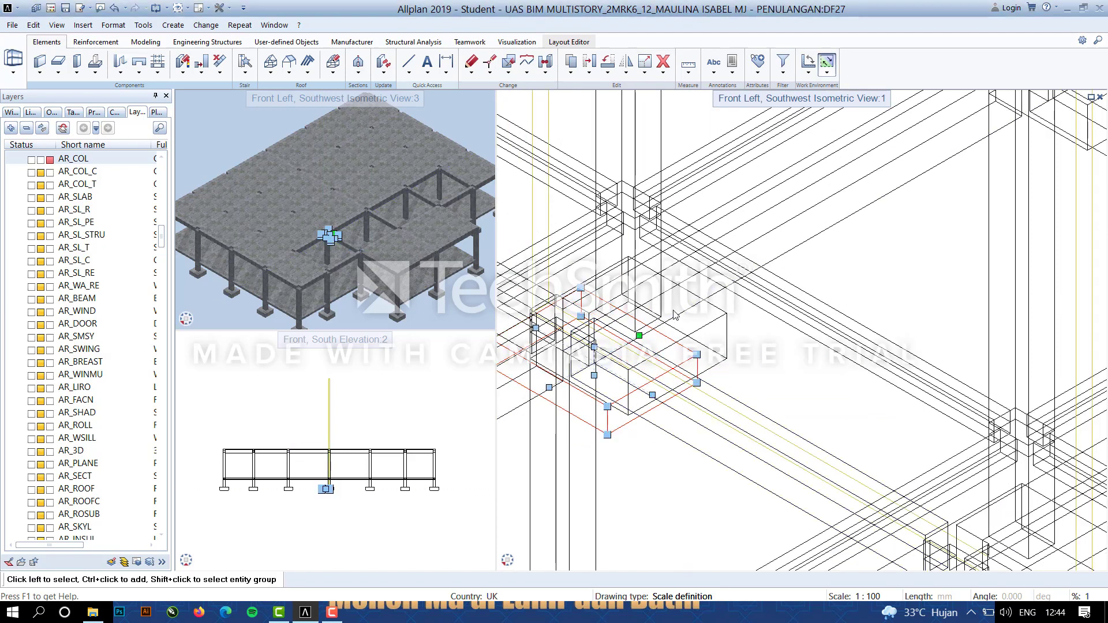
Stretch the east side of clipping path 2 about 1070 mm outward beyond the footing, and return to the plan view.
{"action": "left_click", "coordinate": [639, 336]}
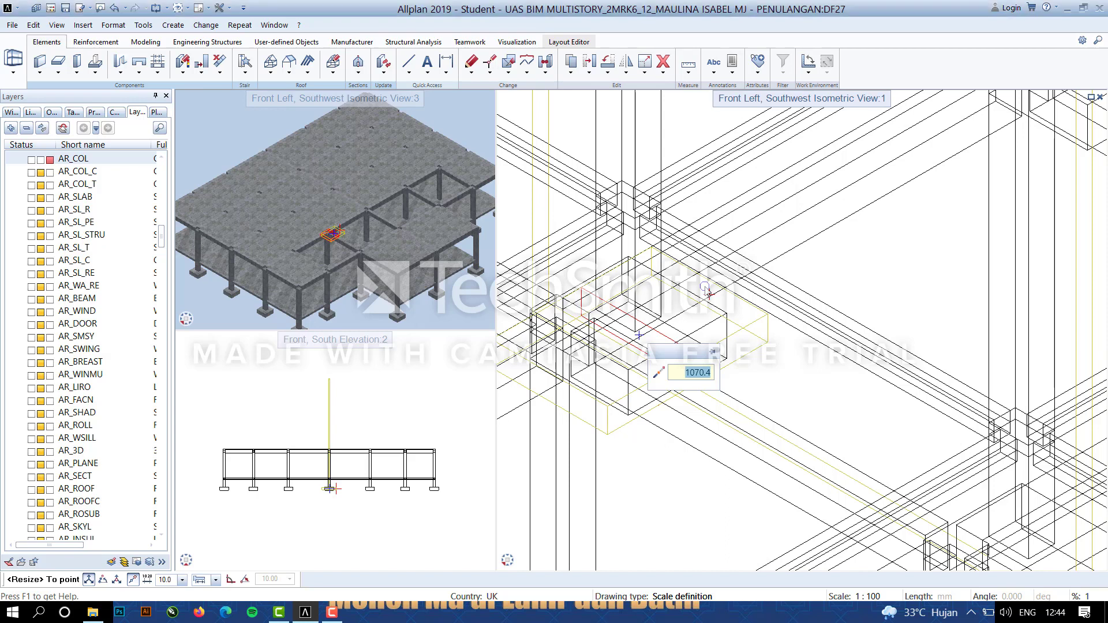
{"action": "left_click", "coordinate": [721, 299]}
{"action": "mouse_move", "coordinate": [508, 560]}
{"action": "left_click", "coordinate": [527, 524]}
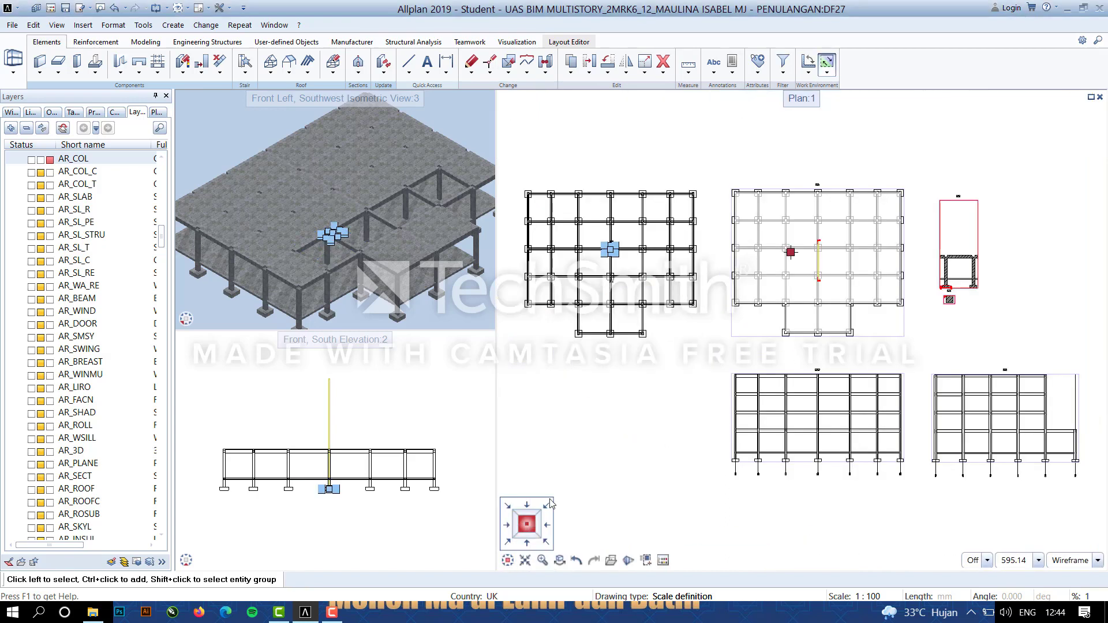
{"action": "scroll", "coordinate": [1018, 292], "scroll_direction": "up", "scroll_amount": 6}
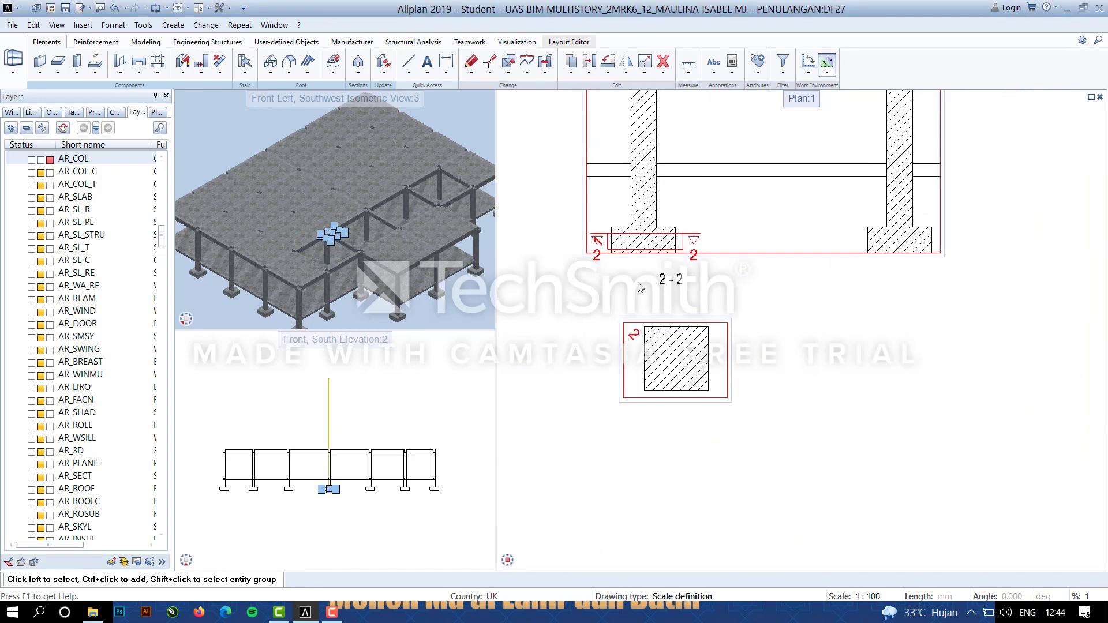
{"action": "scroll", "coordinate": [762, 271], "scroll_direction": "down", "scroll_amount": 6}
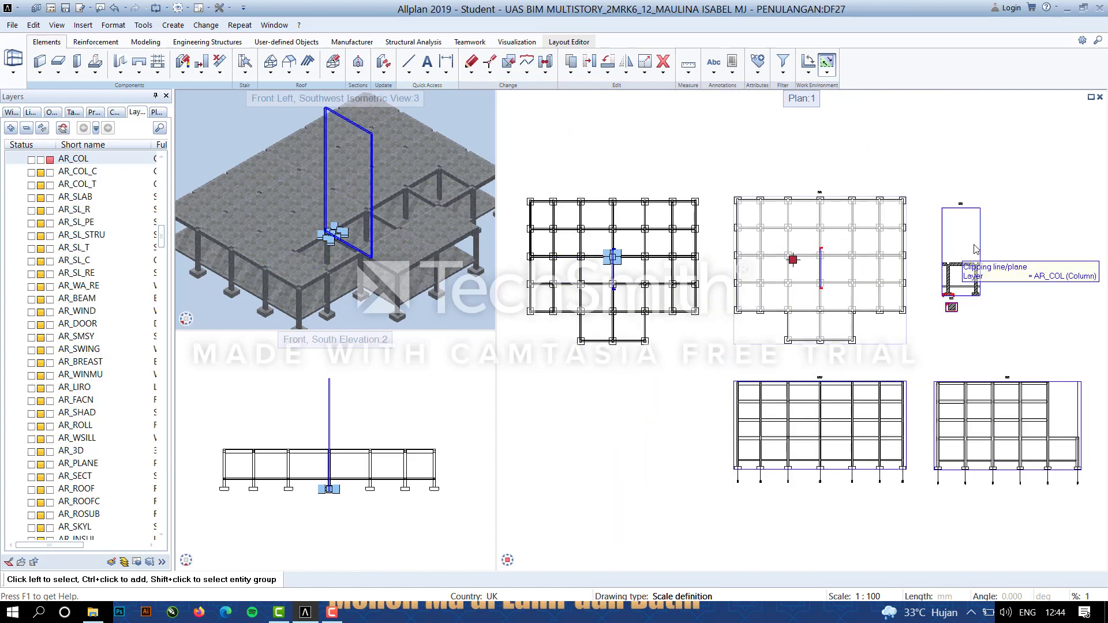
Try to create clipping path 3 horizontally across the first column in section 1-1, looking down.
{"action": "scroll", "coordinate": [712, 310], "scroll_direction": "up", "scroll_amount": 4}
{"action": "scroll", "coordinate": [712, 309], "scroll_direction": "up", "scroll_amount": 2}
{"action": "left_click", "coordinate": [358, 63]}
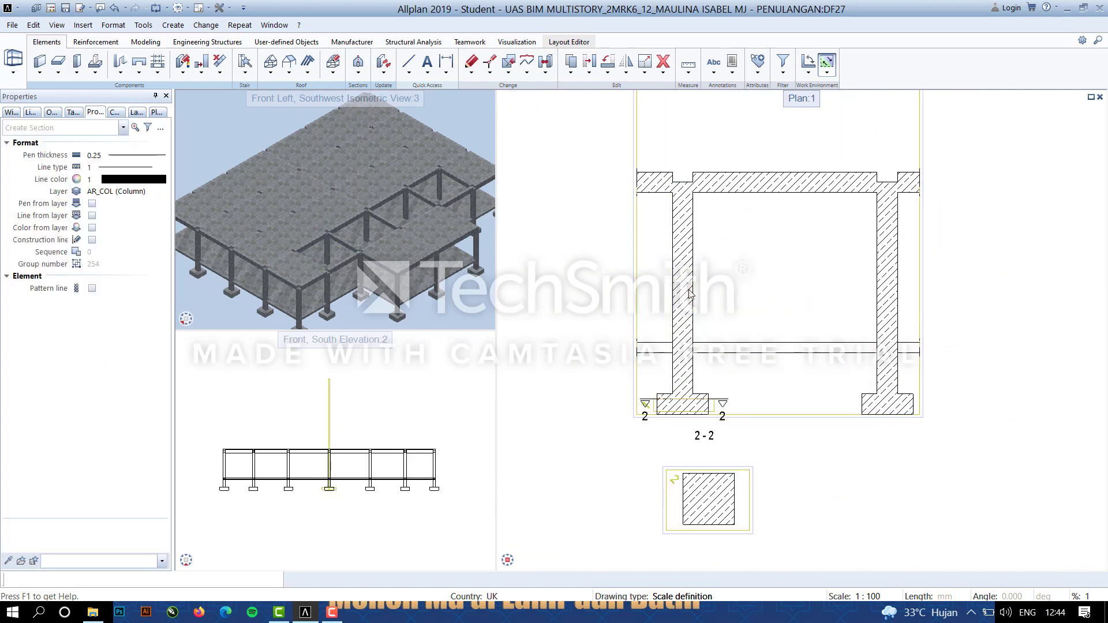
{"action": "scroll", "coordinate": [589, 289], "scroll_direction": "up", "scroll_amount": 2}
{"action": "scroll", "coordinate": [831, 278], "scroll_direction": "down", "scroll_amount": 2}
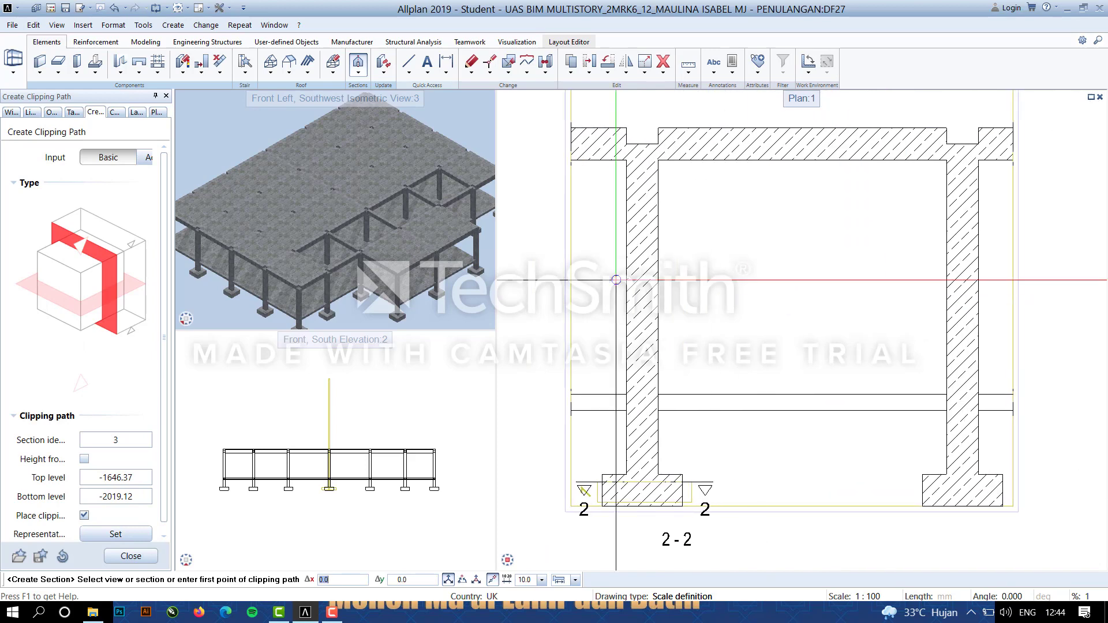
{"action": "left_click", "coordinate": [613, 267]}
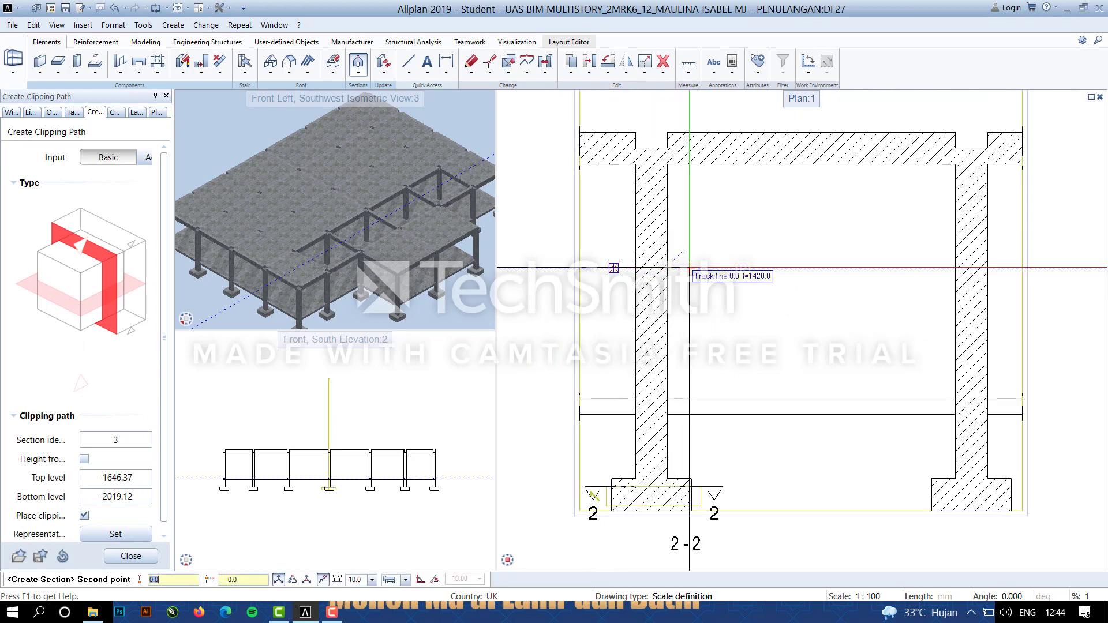
{"action": "left_click", "coordinate": [690, 267]}
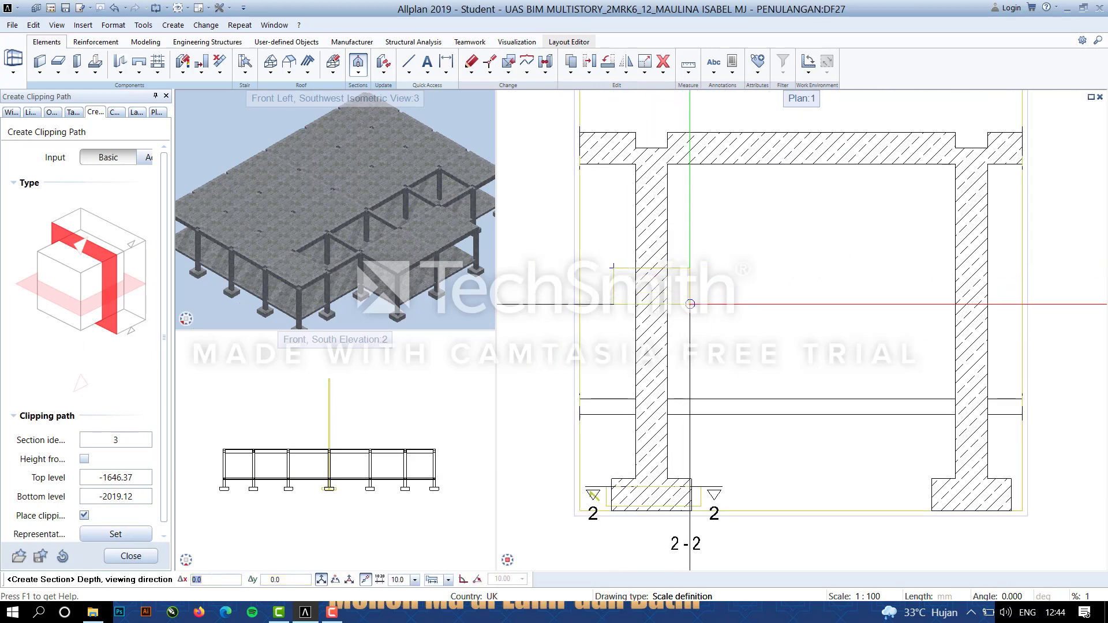
{"action": "left_click", "coordinate": [689, 304]}
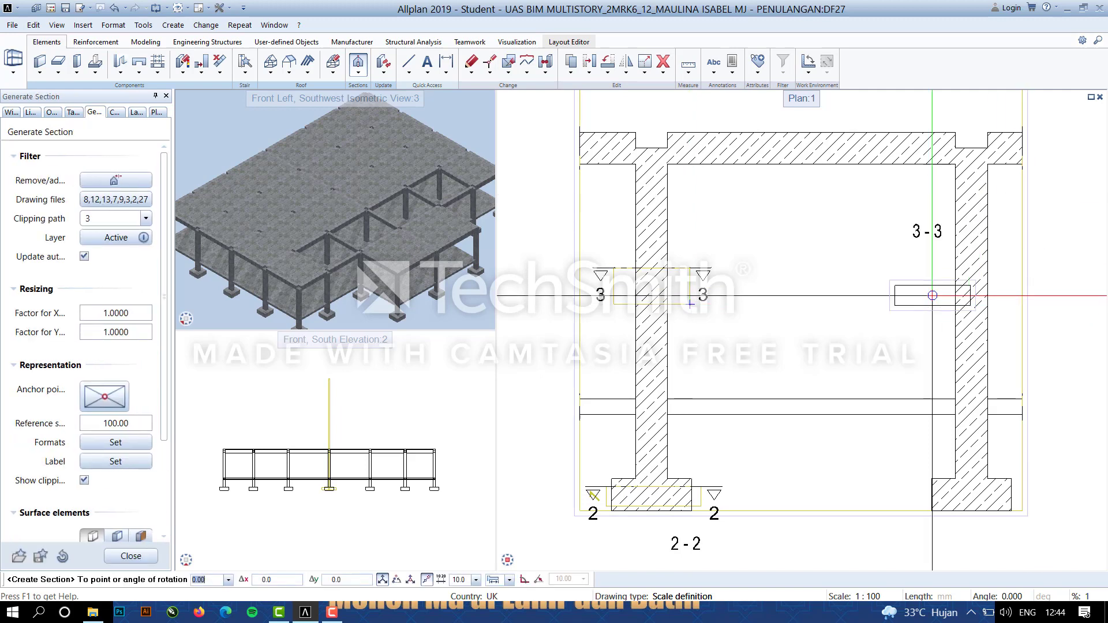
Try to place section 3-3 in the empty area beside section 2-2.
{"action": "scroll", "coordinate": [849, 305], "scroll_direction": "down", "scroll_amount": 3}
{"action": "scroll", "coordinate": [862, 414], "scroll_direction": "up", "scroll_amount": 3}
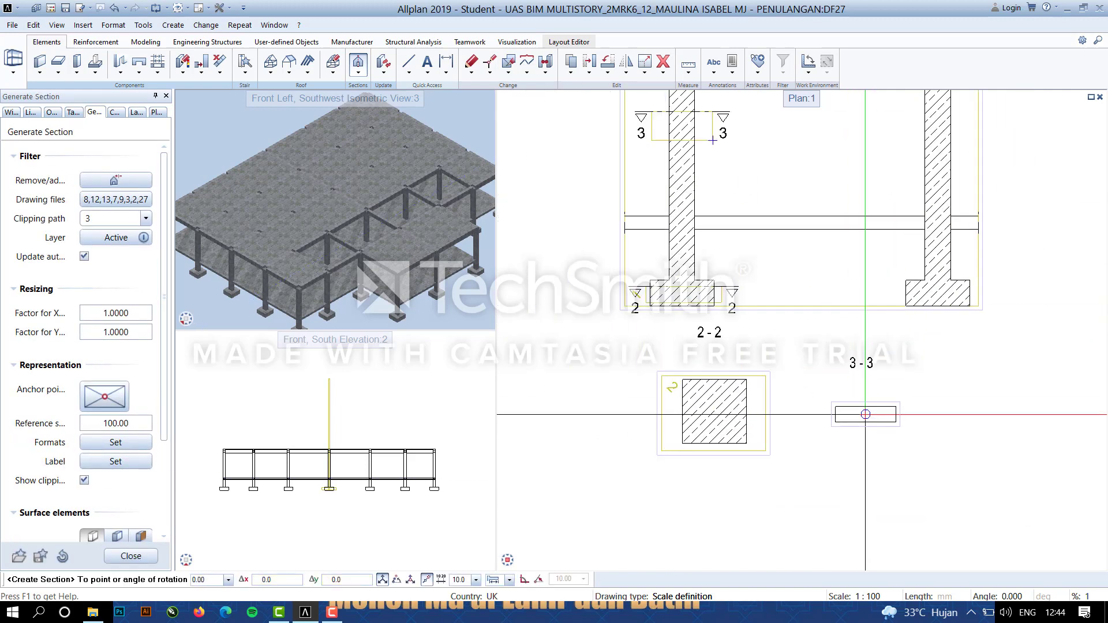
{"action": "left_click", "coordinate": [865, 414]}
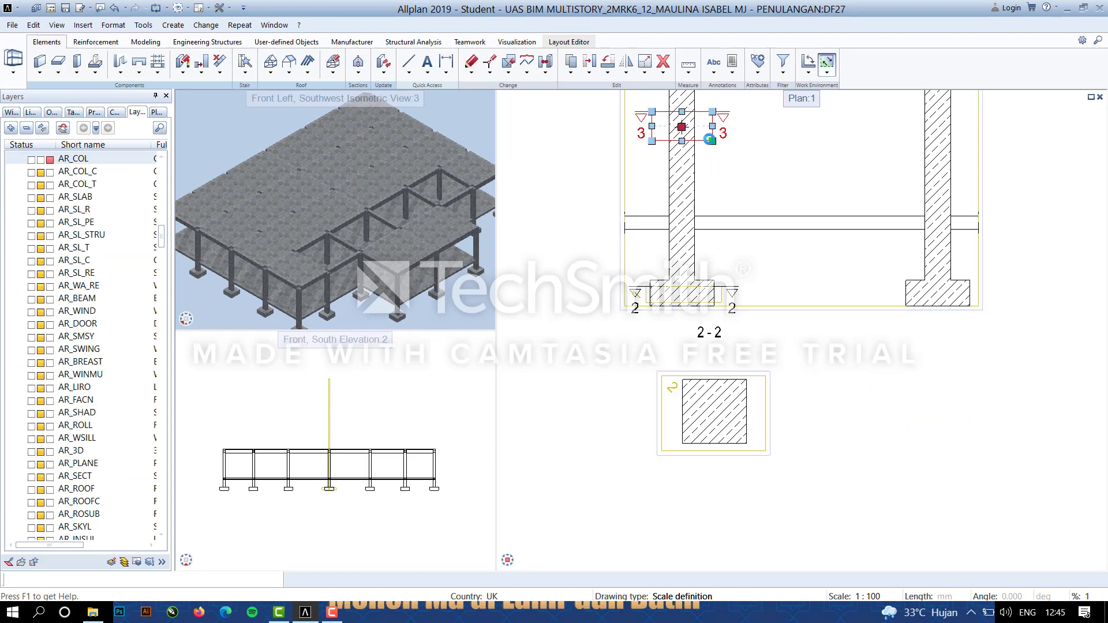
Start a new clipping path with its section identifier set to 3.
{"action": "left_click", "coordinate": [359, 64]}
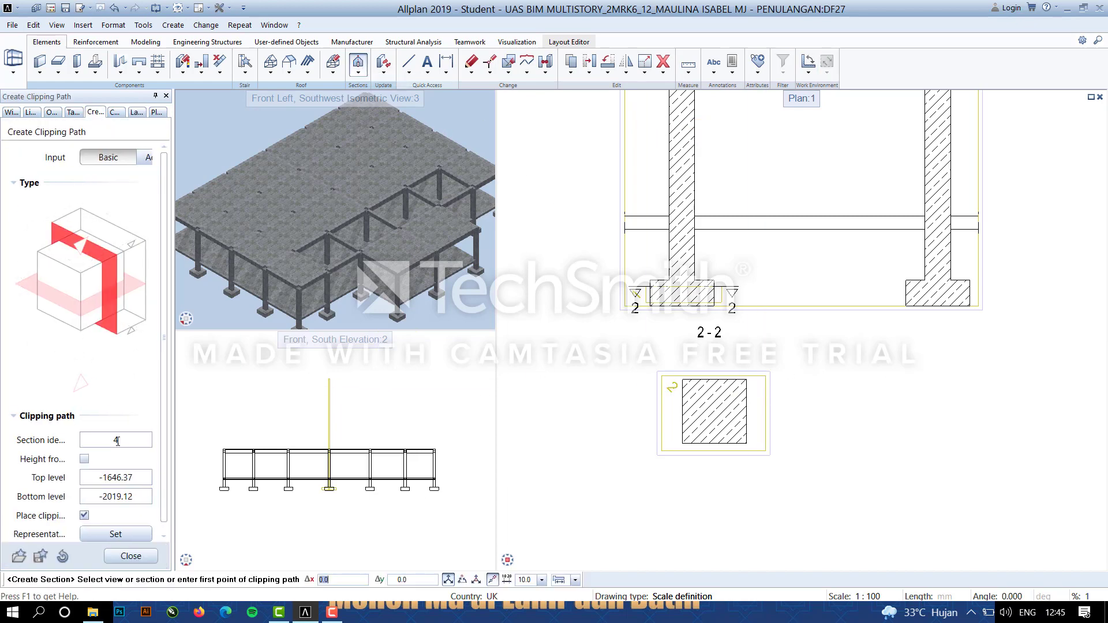
{"action": "left_click", "coordinate": [108, 441]}
{"action": "scroll", "coordinate": [620, 199], "scroll_direction": "up", "scroll_amount": 5}
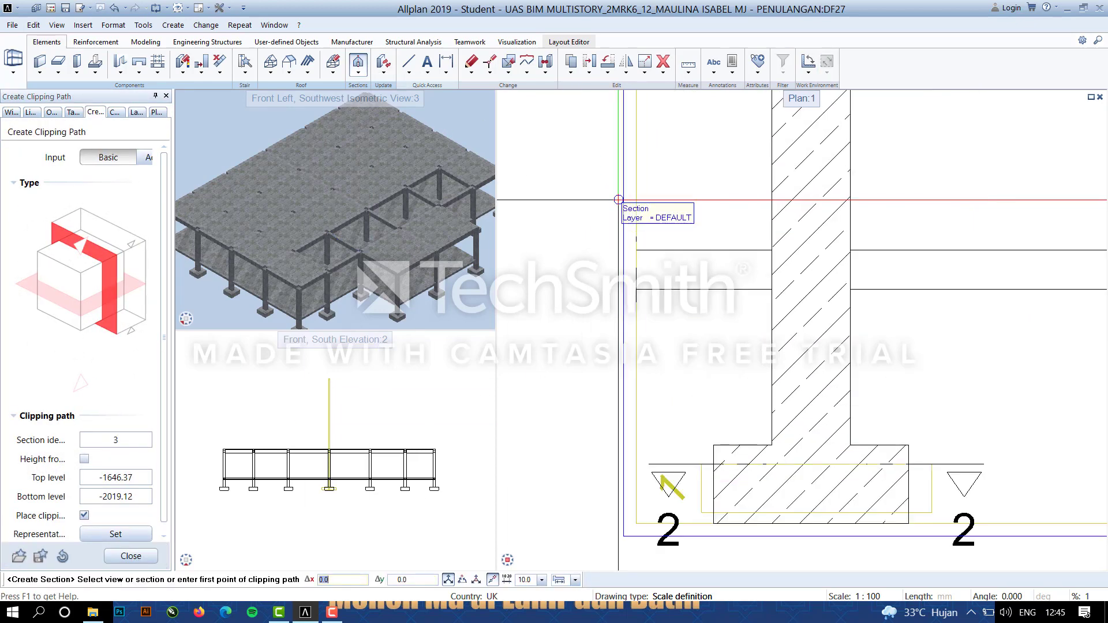
{"action": "left_click", "coordinate": [621, 195]}
{"action": "scroll", "coordinate": [736, 166], "scroll_direction": "down", "scroll_amount": 3}
{"action": "middle_click_drag", "start_coordinate": [737, 164], "coordinate": [615, 417]}
{"action": "scroll", "coordinate": [625, 342], "scroll_direction": "up", "scroll_amount": 1}
{"action": "left_click", "coordinate": [597, 326]}
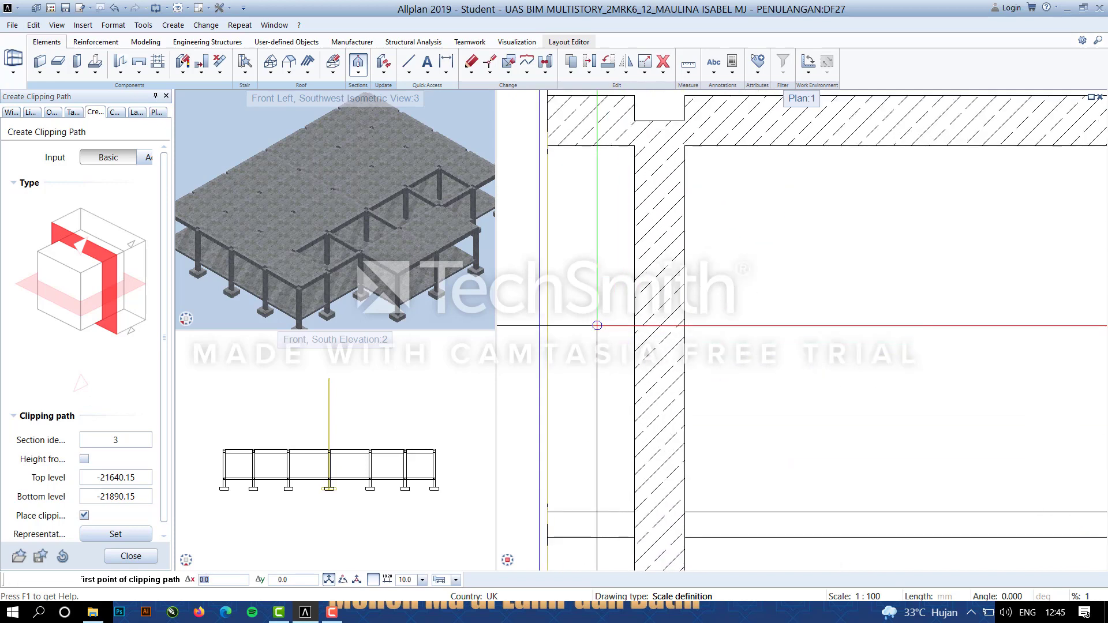
{"action": "left_click", "coordinate": [727, 326]}
{"action": "key", "text": "Escape"}
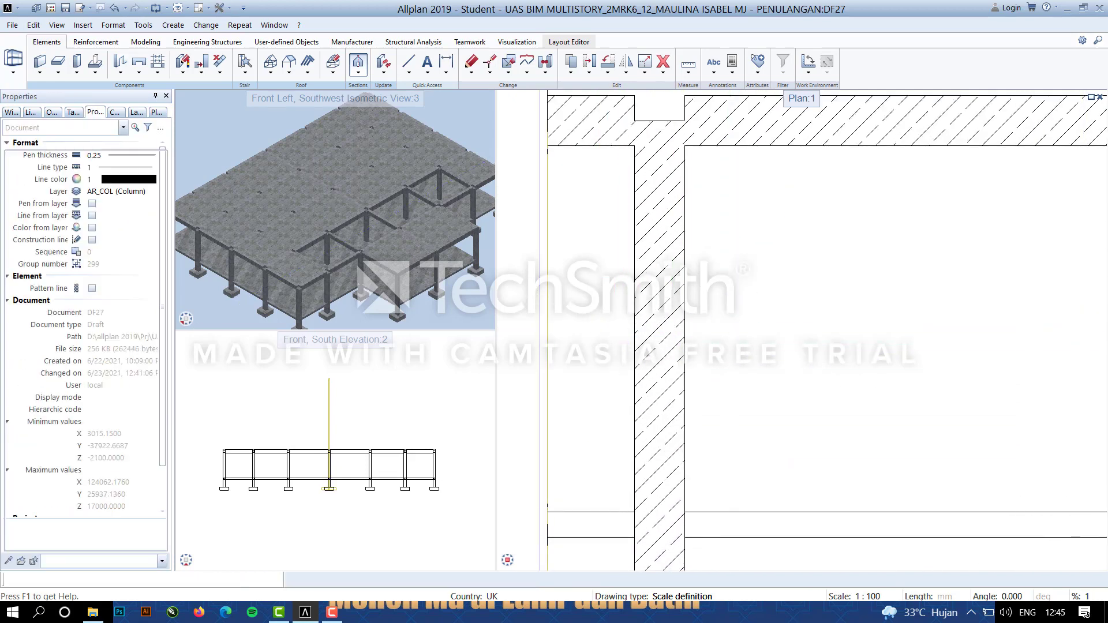
Based on section 1-1, draw clipping path 3 horizontally across the first column at mid-height, looking down with a shallow depth.
{"action": "left_click", "coordinate": [540, 352]}
{"action": "left_click", "coordinate": [600, 347]}
{"action": "left_click", "coordinate": [712, 347]}
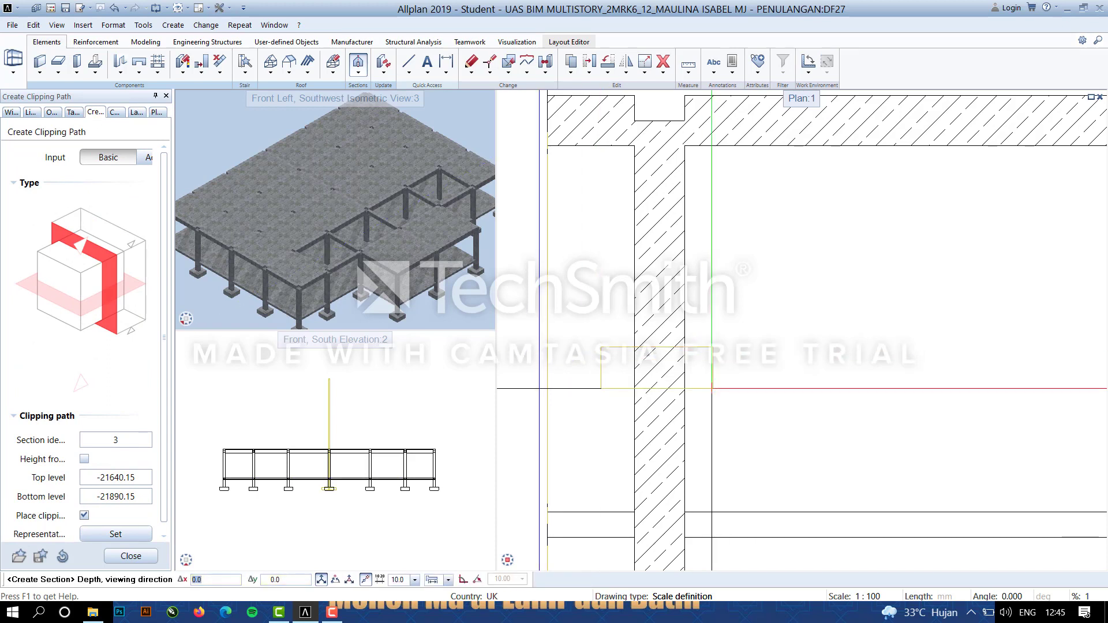
{"action": "left_click", "coordinate": [712, 389]}
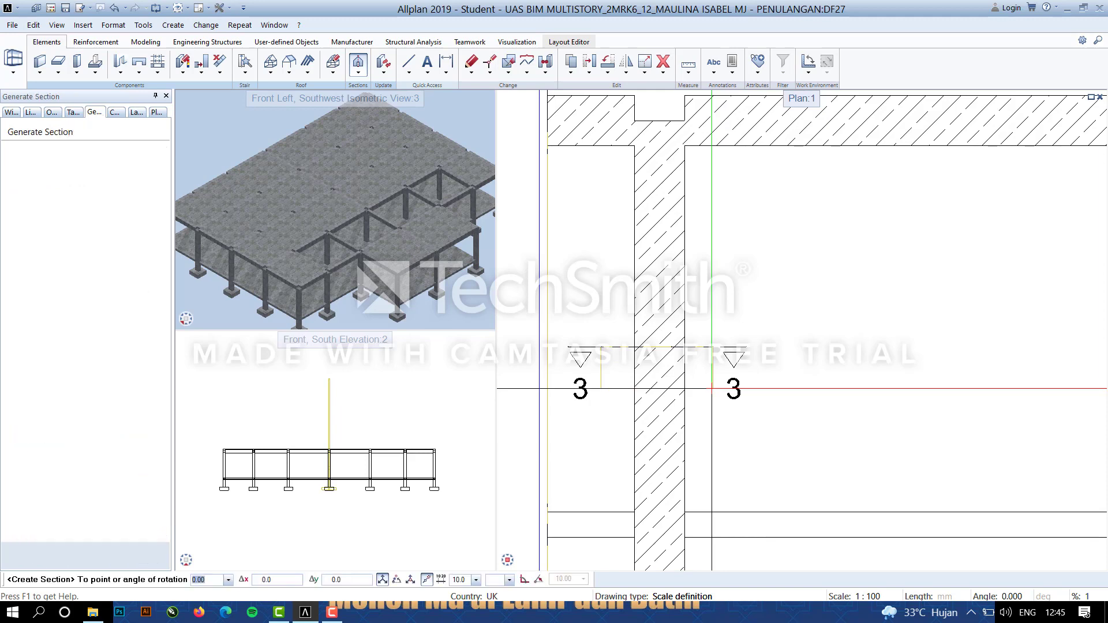
Place the generated section 3-3 of the column beside the footing section 2-2.
{"action": "scroll", "coordinate": [895, 418], "scroll_direction": "down", "scroll_amount": 5}
{"action": "scroll", "coordinate": [798, 421], "scroll_direction": "up", "scroll_amount": 6}
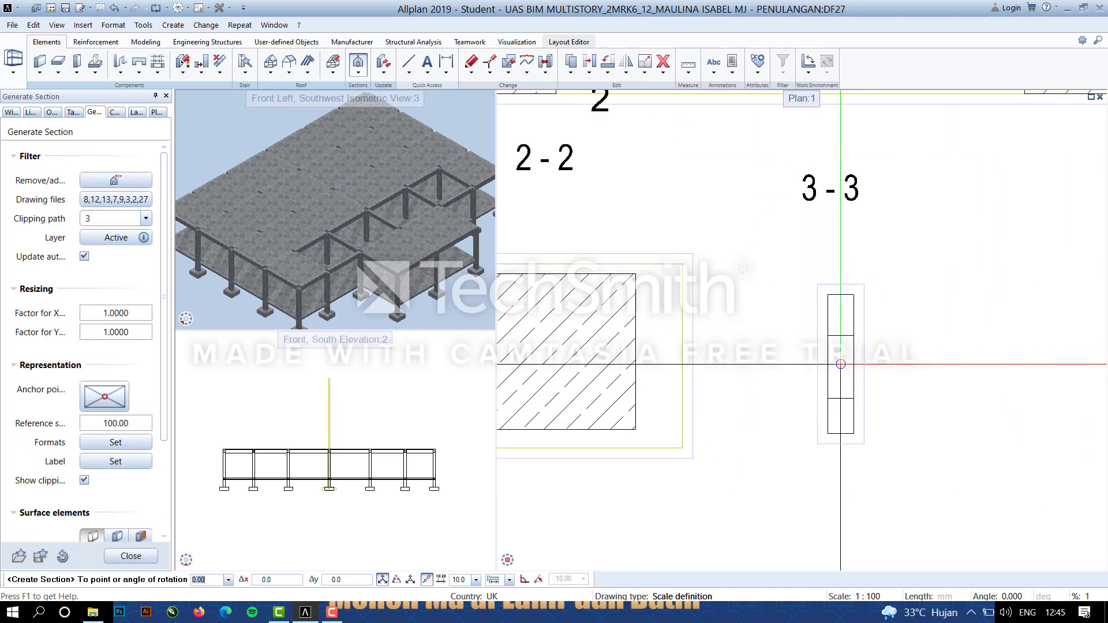
{"action": "left_click", "coordinate": [840, 363]}
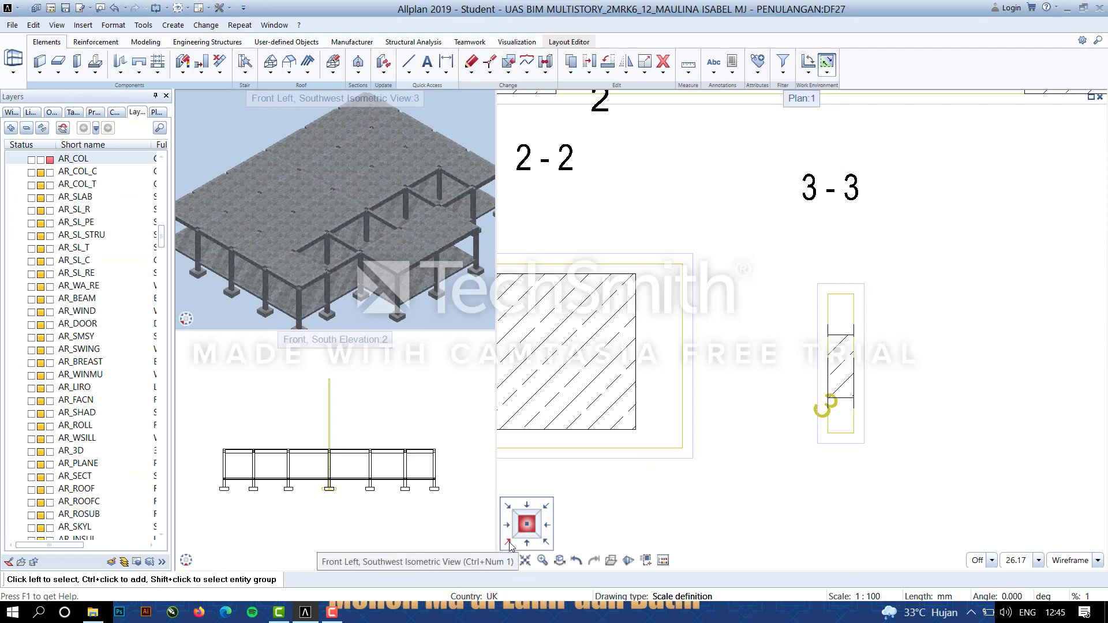
In the southwest isometric view, stretch the west side of clipping path 3 about 470 mm outward, past the column.
{"action": "left_click", "coordinate": [508, 542]}
{"action": "scroll", "coordinate": [748, 378], "scroll_direction": "up", "scroll_amount": 3}
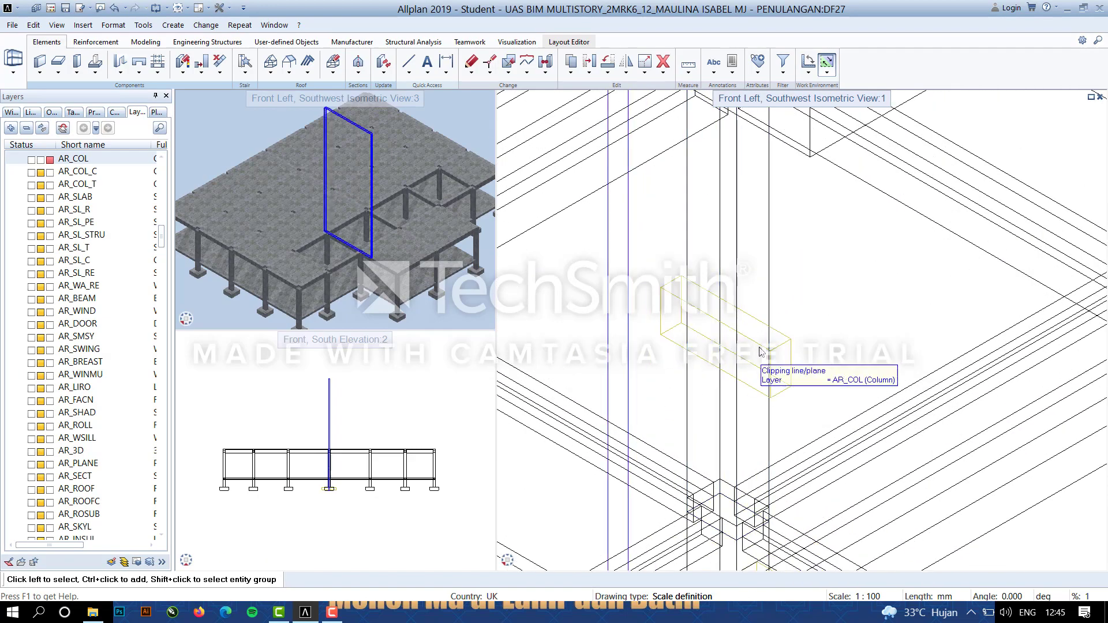
{"action": "left_click", "coordinate": [727, 355]}
{"action": "left_click", "coordinate": [715, 343]}
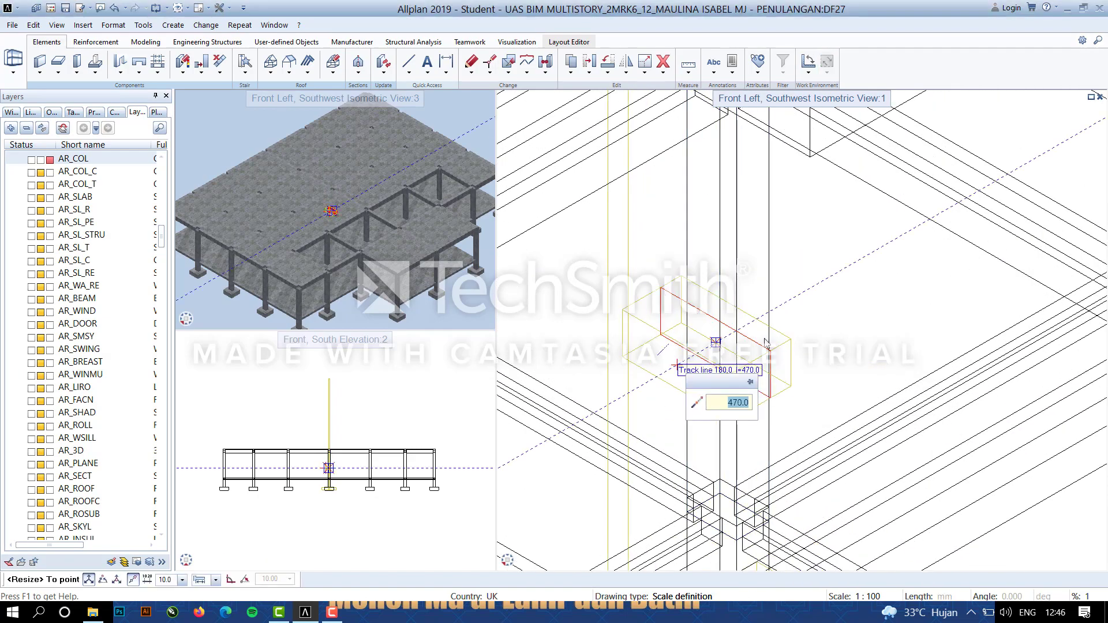
{"action": "left_click", "coordinate": [740, 328]}
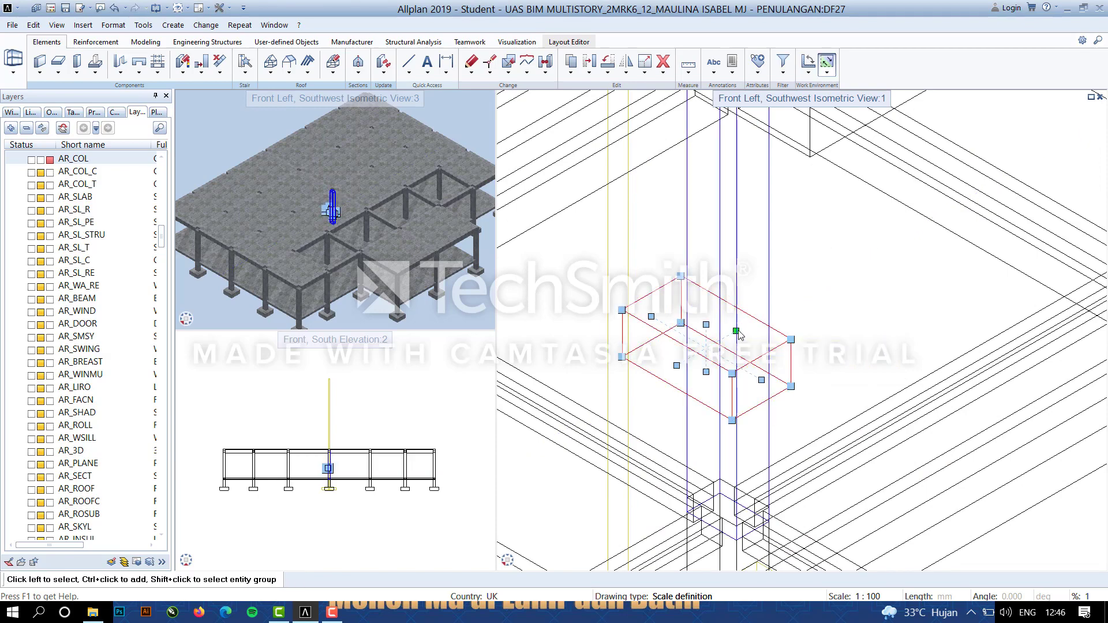
Stretch the east side of clipping path 3 about 700 mm outward beyond the column, and return to the plan view.
{"action": "left_click", "coordinate": [735, 331]}
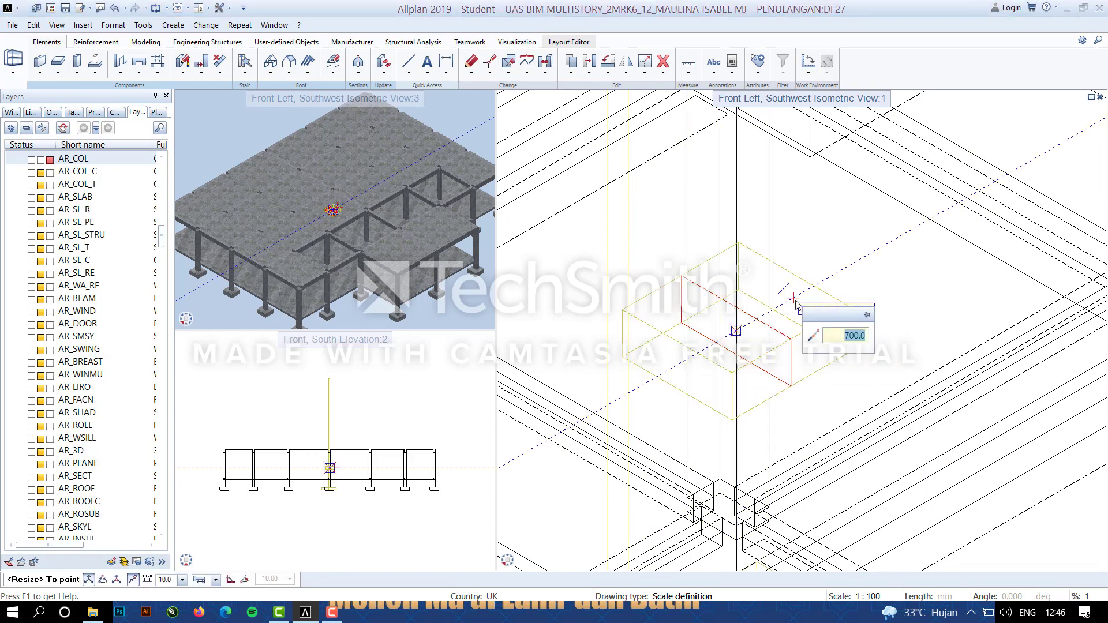
{"action": "left_click", "coordinate": [754, 403]}
{"action": "scroll", "coordinate": [758, 407], "scroll_direction": "down", "scroll_amount": 6}
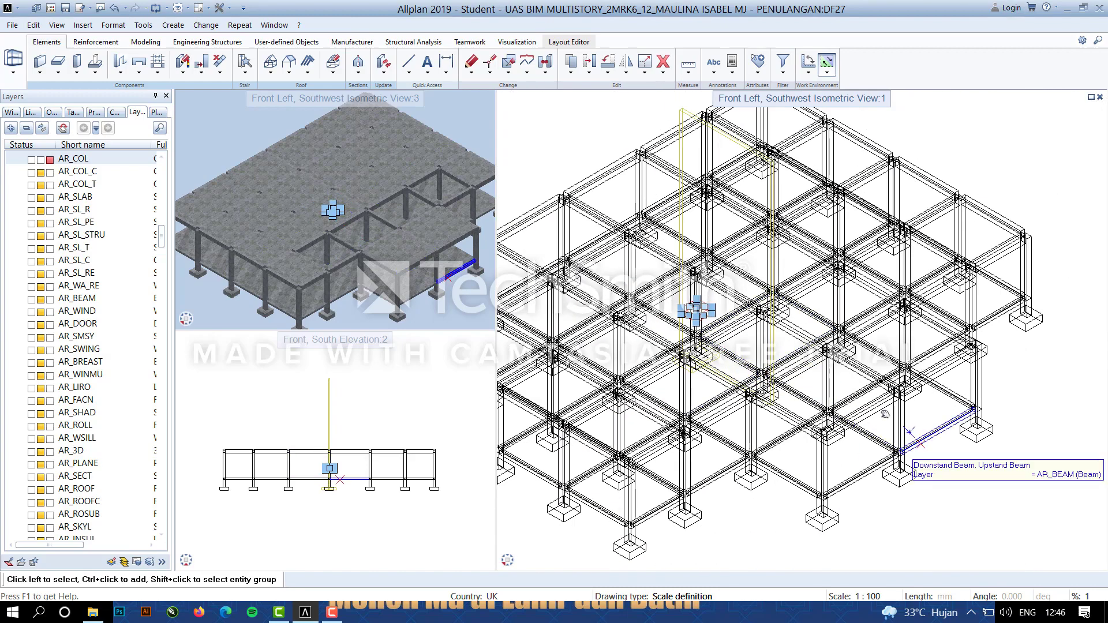
{"action": "middle_click_drag", "start_coordinate": [765, 417], "coordinate": [824, 444]}
{"action": "mouse_move", "coordinate": [507, 560]}
{"action": "left_click", "coordinate": [526, 524]}
{"action": "middle_click_drag", "start_coordinate": [882, 339], "coordinate": [699, 403]}
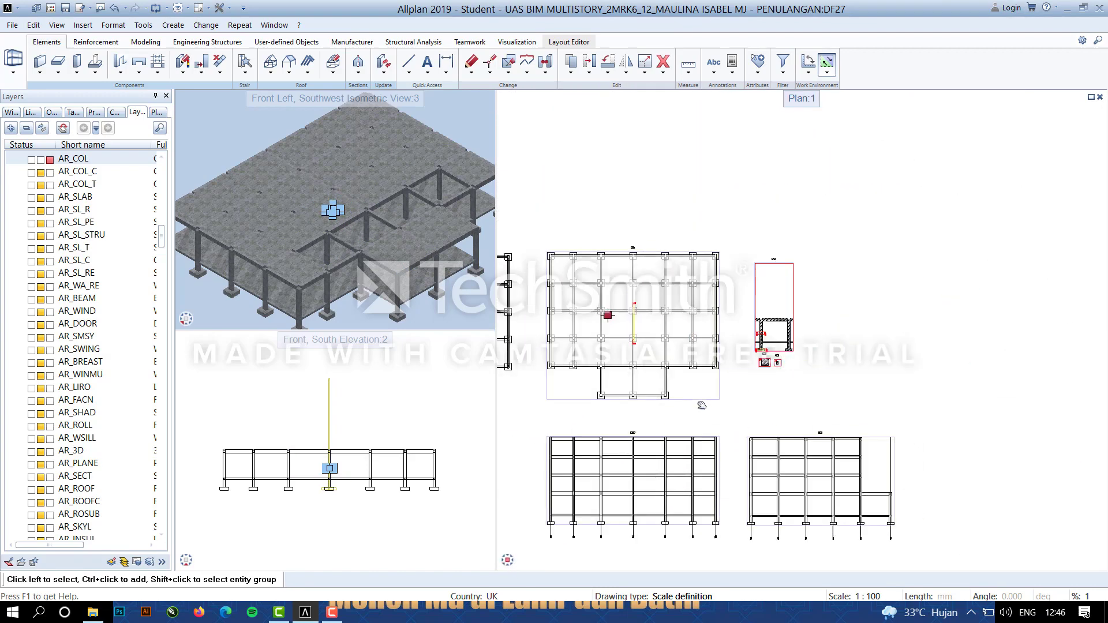
{"action": "scroll", "coordinate": [791, 372], "scroll_direction": "up", "scroll_amount": 5}
{"action": "scroll", "coordinate": [830, 385], "scroll_direction": "up", "scroll_amount": 2}
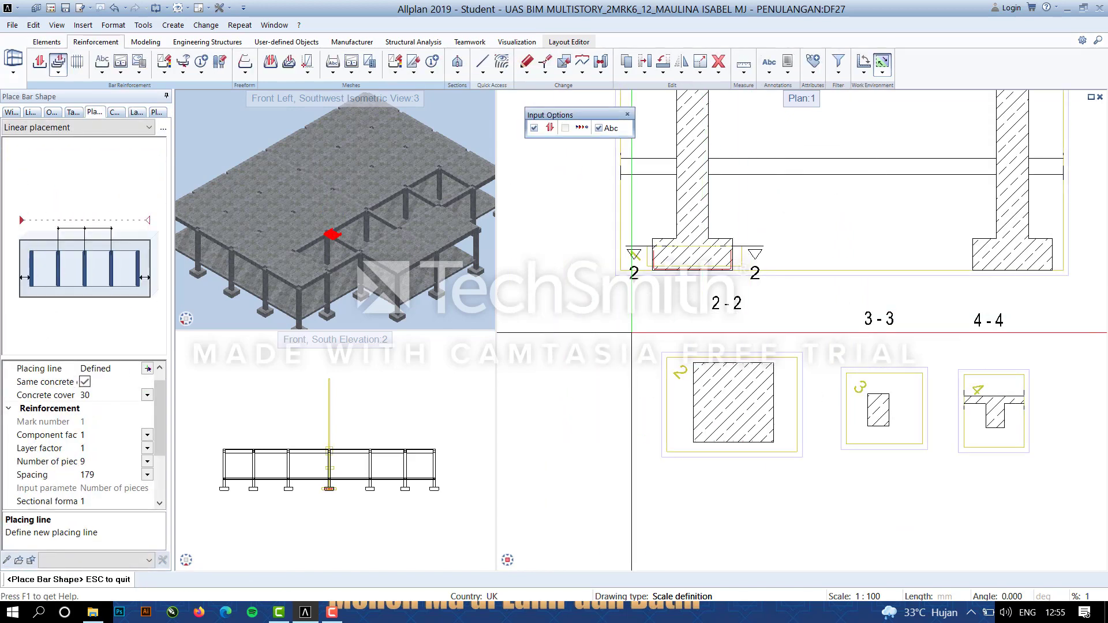
{"action": "scroll", "coordinate": [699, 314], "scroll_direction": "down", "scroll_amount": 4}
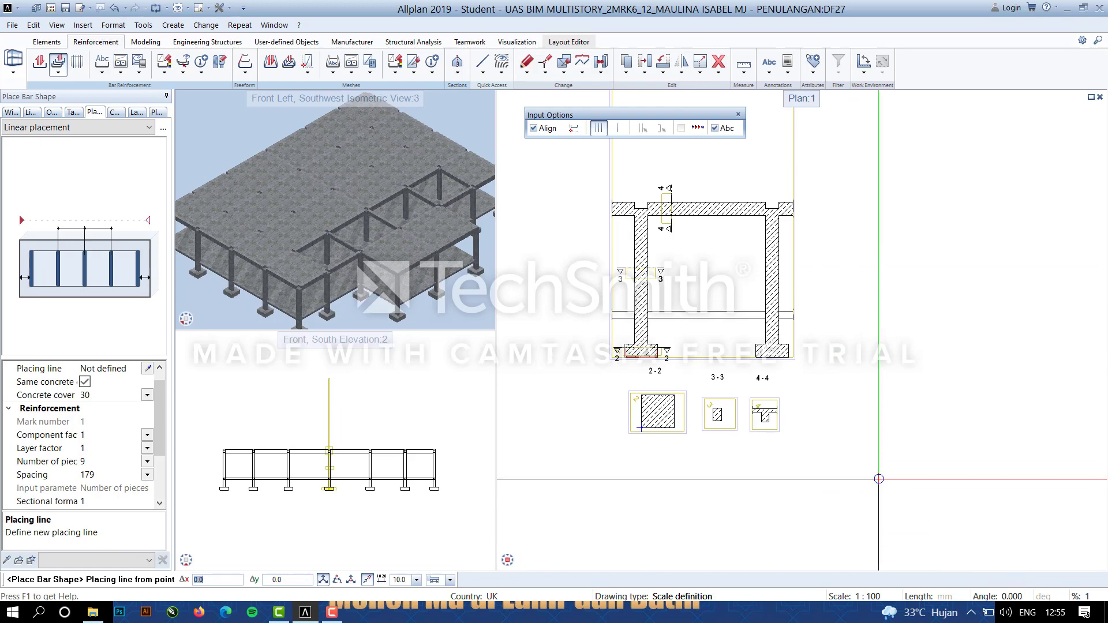
{"action": "scroll", "coordinate": [595, 387], "scroll_direction": "up", "scroll_amount": 3}
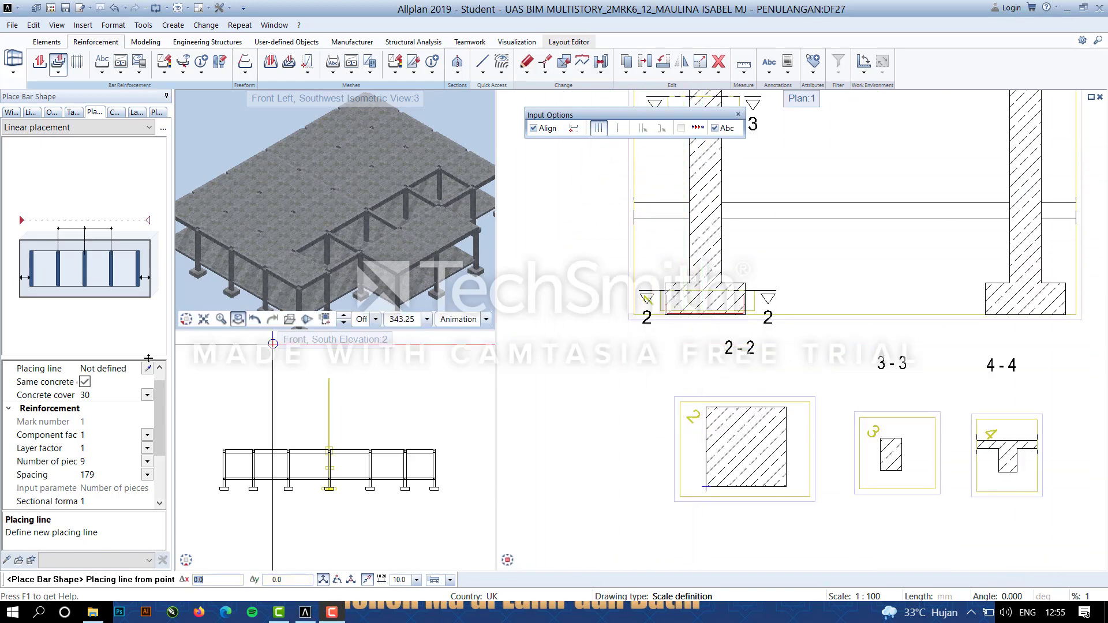
{"action": "scroll", "coordinate": [106, 416], "scroll_direction": "down", "scroll_amount": 2}
{"action": "scroll", "coordinate": [107, 415], "scroll_direction": "up", "scroll_amount": 3}
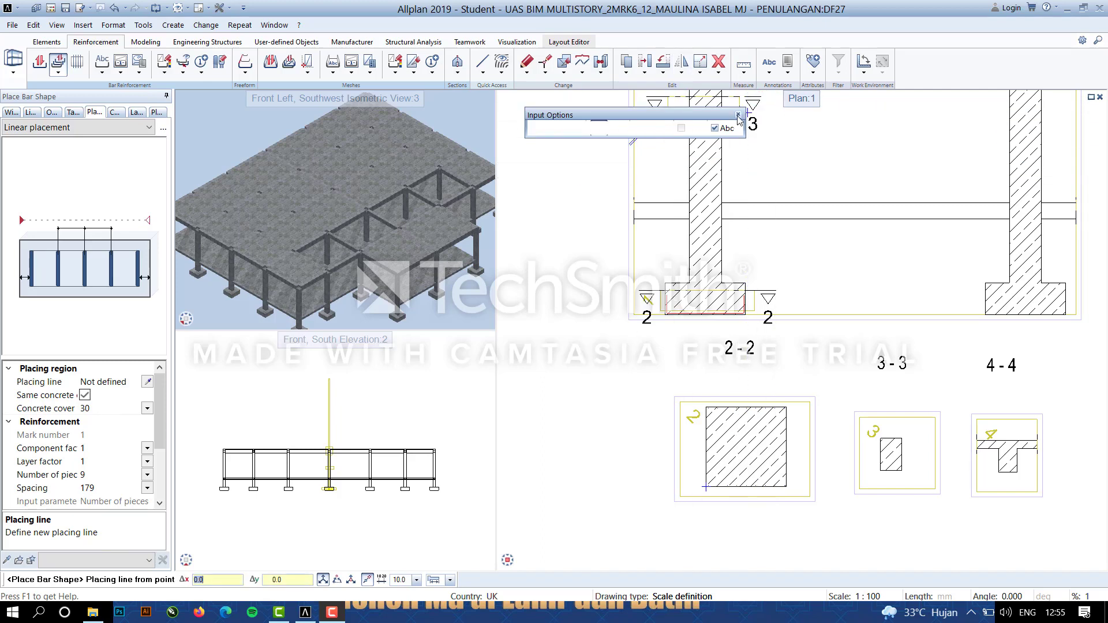
{"action": "scroll", "coordinate": [668, 326], "scroll_direction": "down", "scroll_amount": 3}
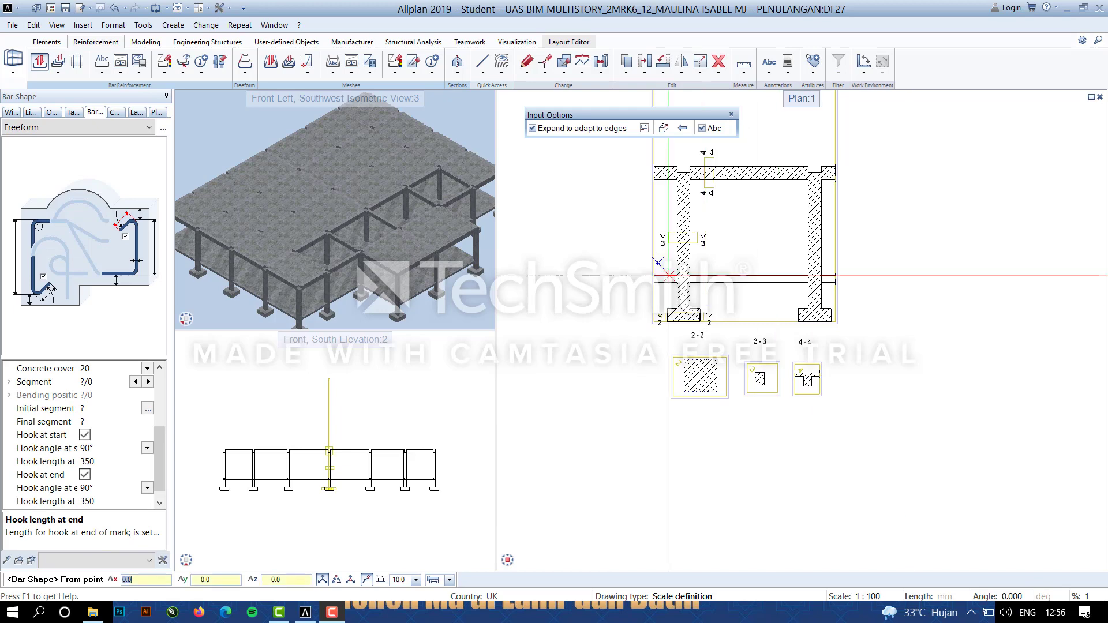
Draw a freeform bar along the first footing's top edge in section 1-1 with 350 mm, 90° hooks at both ends, and skip its label.
{"action": "scroll", "coordinate": [670, 308], "scroll_direction": "up", "scroll_amount": 7}
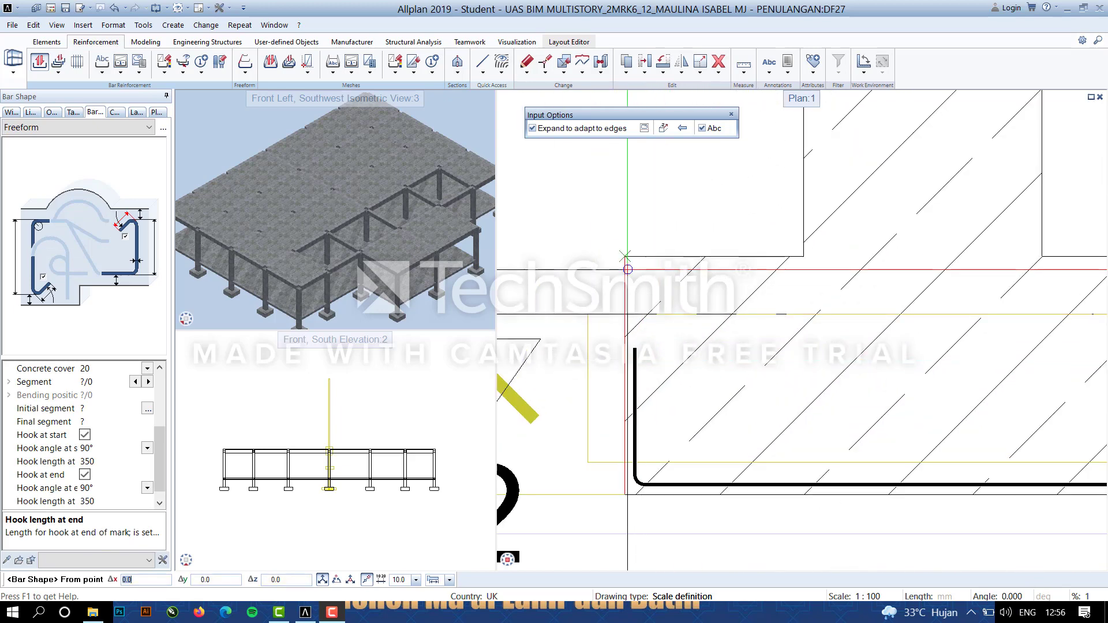
{"action": "left_click", "coordinate": [613, 246]}
{"action": "scroll", "coordinate": [613, 246], "scroll_direction": "down", "scroll_amount": 3}
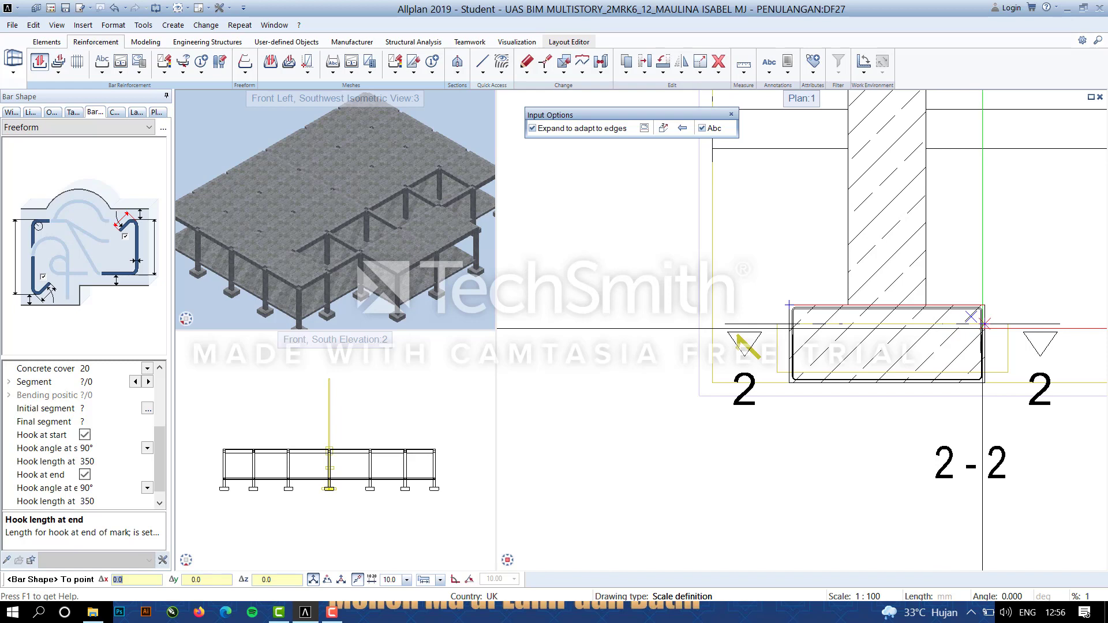
{"action": "scroll", "coordinate": [983, 325], "scroll_direction": "up", "scroll_amount": 3}
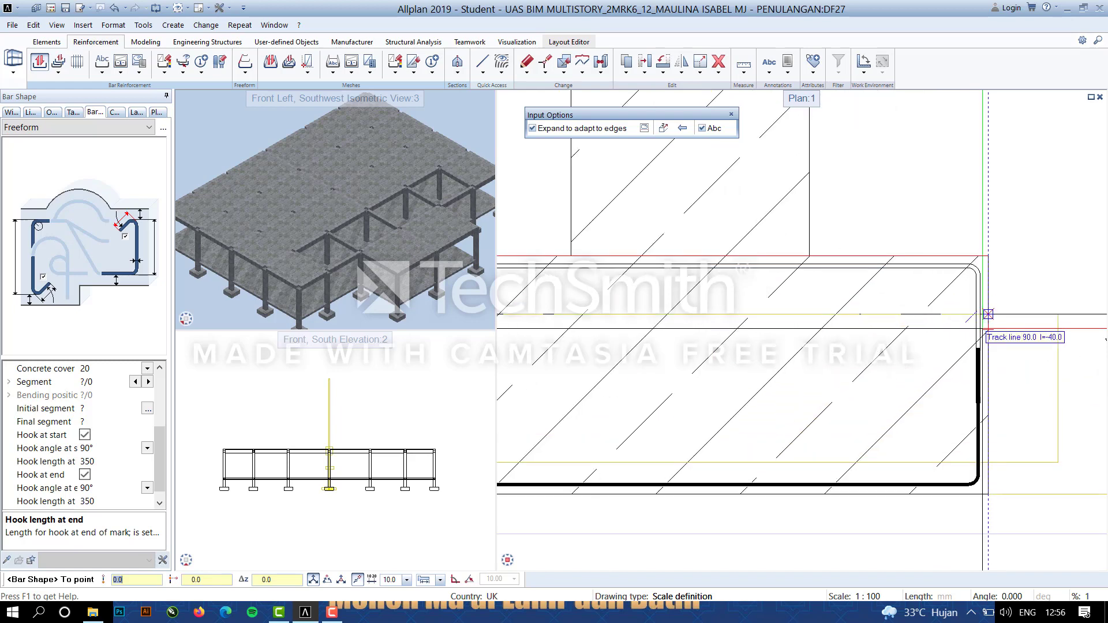
{"action": "left_click", "coordinate": [983, 329]}
{"action": "key", "text": "Escape"}
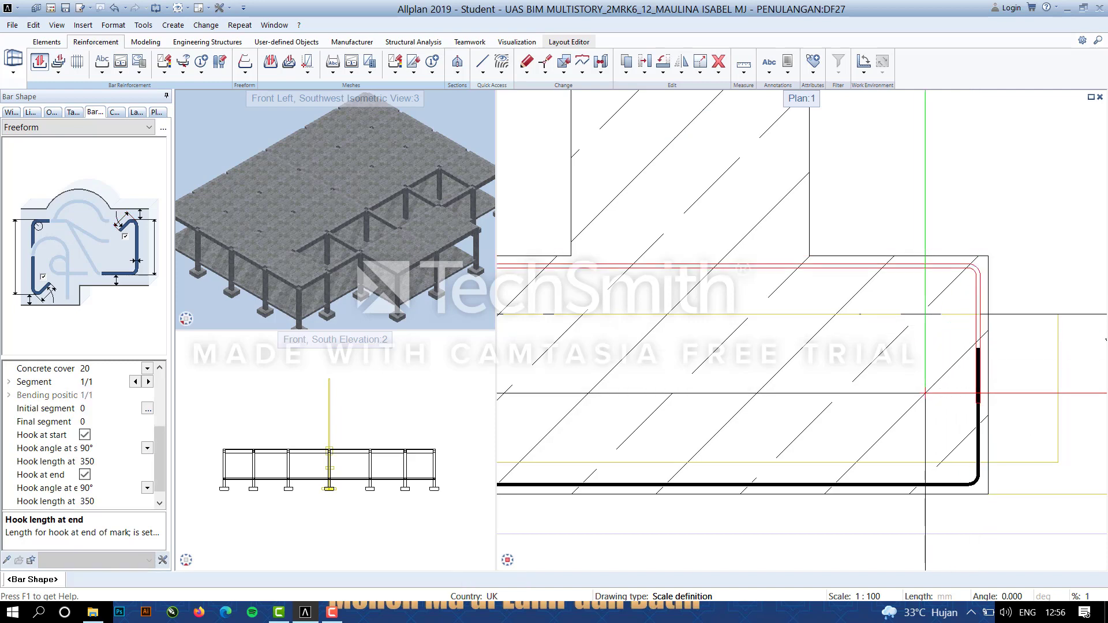
{"action": "scroll", "coordinate": [971, 383], "scroll_direction": "down", "scroll_amount": 3}
{"action": "scroll", "coordinate": [970, 383], "scroll_direction": "down", "scroll_amount": 1}
{"action": "middle_click_drag", "start_coordinate": [962, 441], "coordinate": [748, 399]}
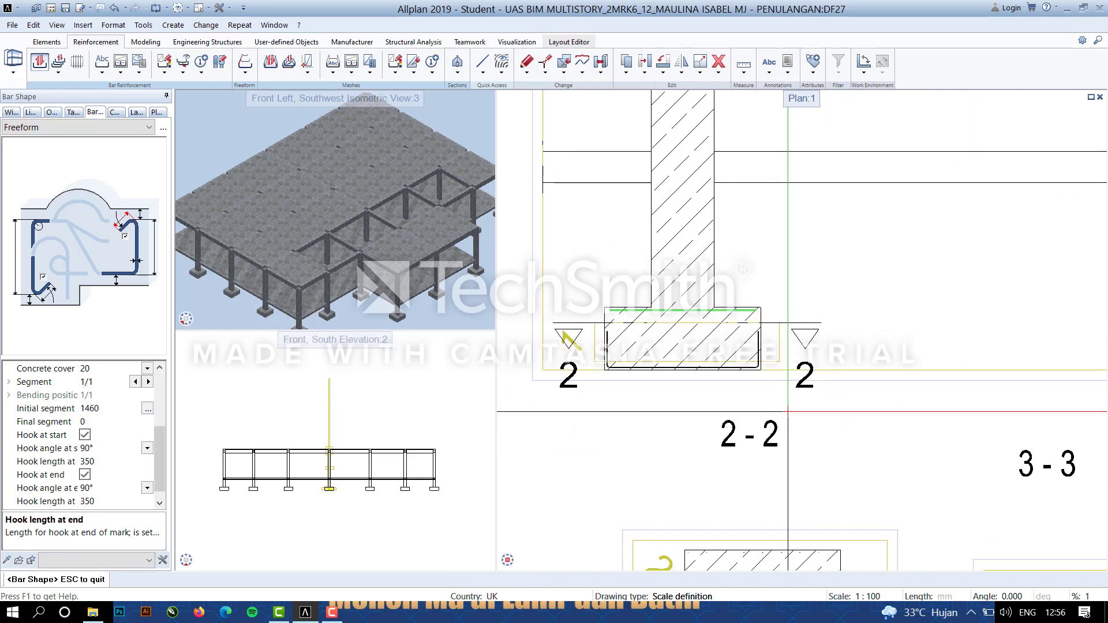
{"action": "key", "text": "Escape"}
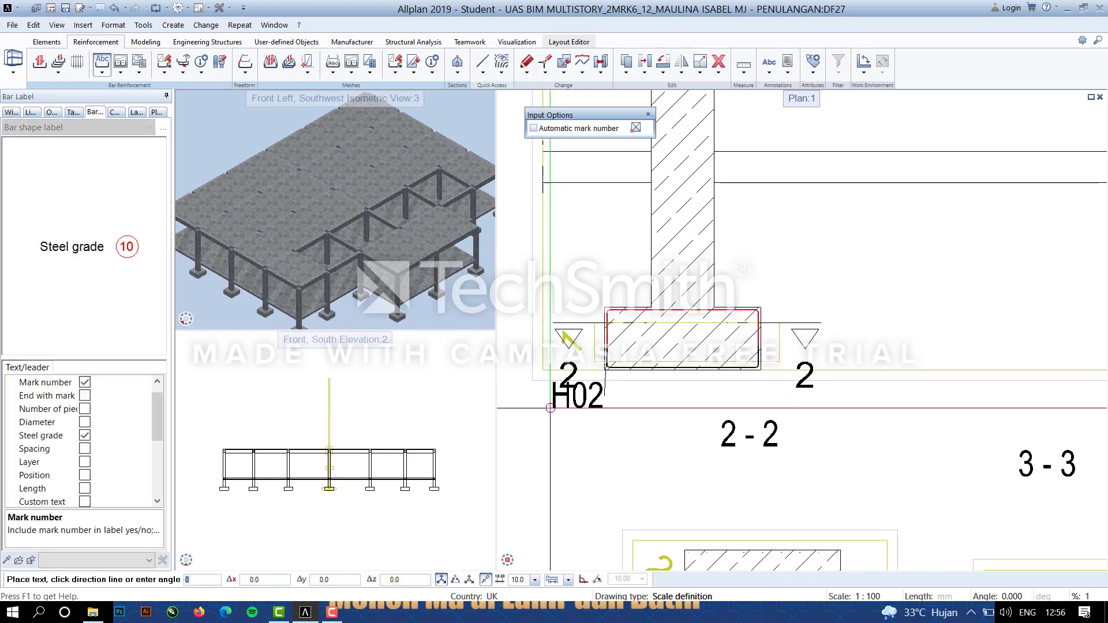
{"action": "key", "text": "Escape"}
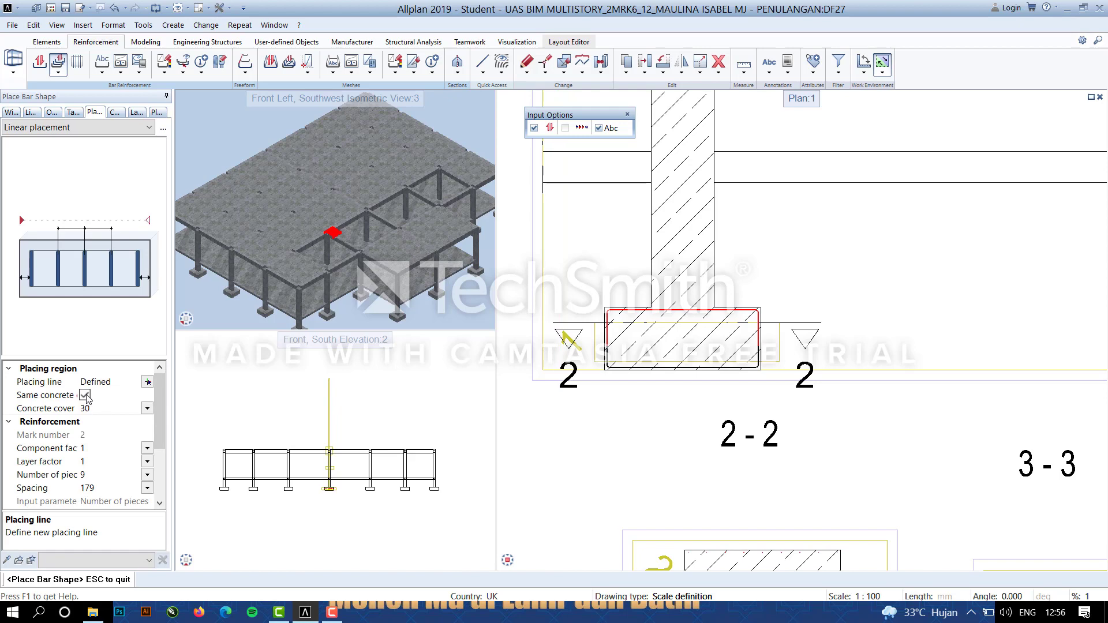
Turn off the same concrete cover option for the top bars' linear placement and set both start and end cover to 40.
{"action": "left_click", "coordinate": [85, 396]}
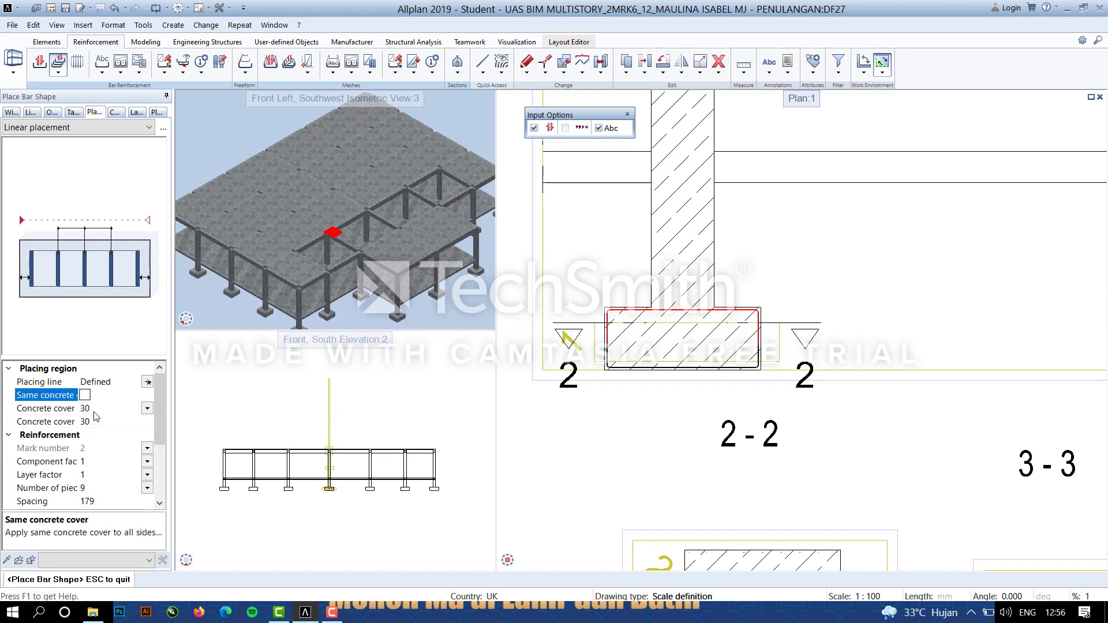
{"action": "left_click", "coordinate": [84, 395]}
{"action": "left_click", "coordinate": [84, 408]}
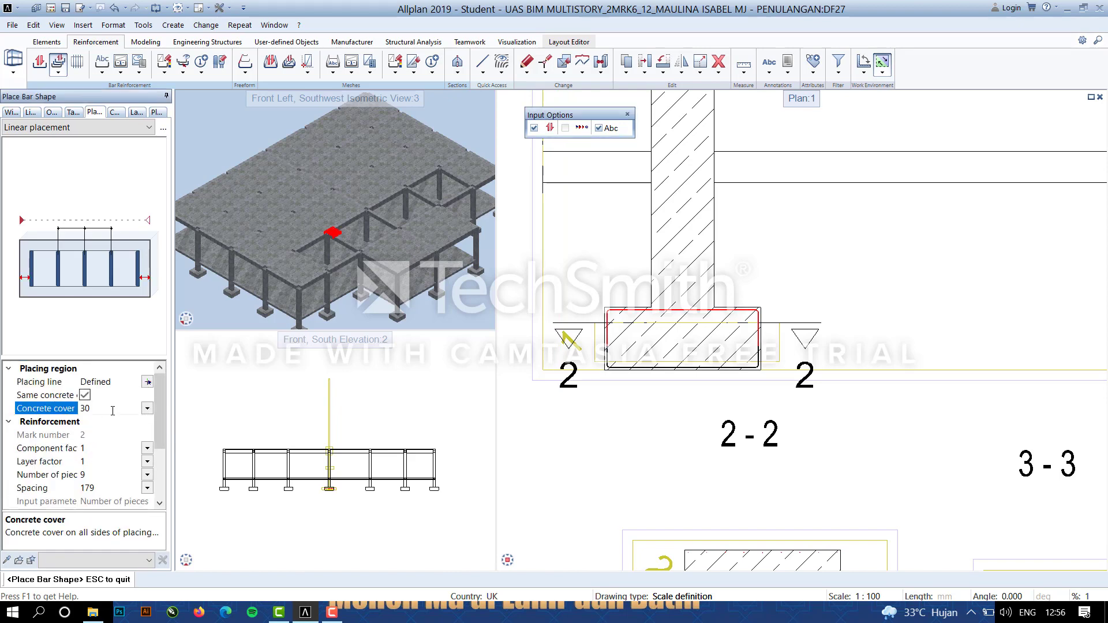
{"action": "left_click", "coordinate": [84, 395]}
{"action": "left_click", "coordinate": [87, 408]}
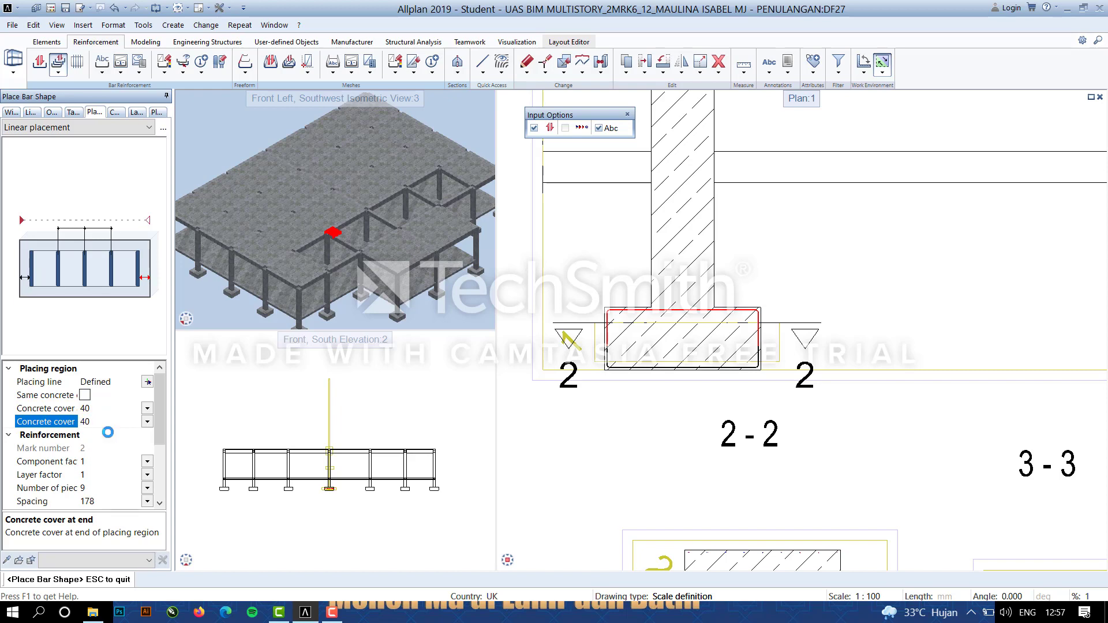
{"action": "left_click", "coordinate": [108, 434]}
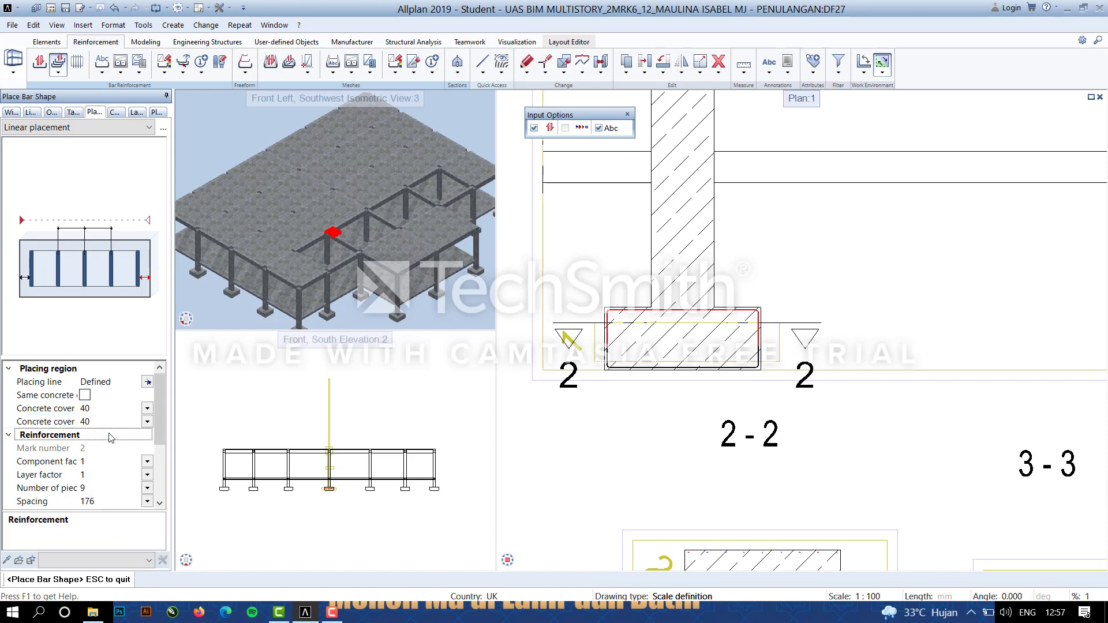
Compare the top bars' positions with the bottom bars in footing section 1-1 and along the footing edge in section 2-2.
{"action": "scroll", "coordinate": [575, 282], "scroll_direction": "up", "scroll_amount": 5}
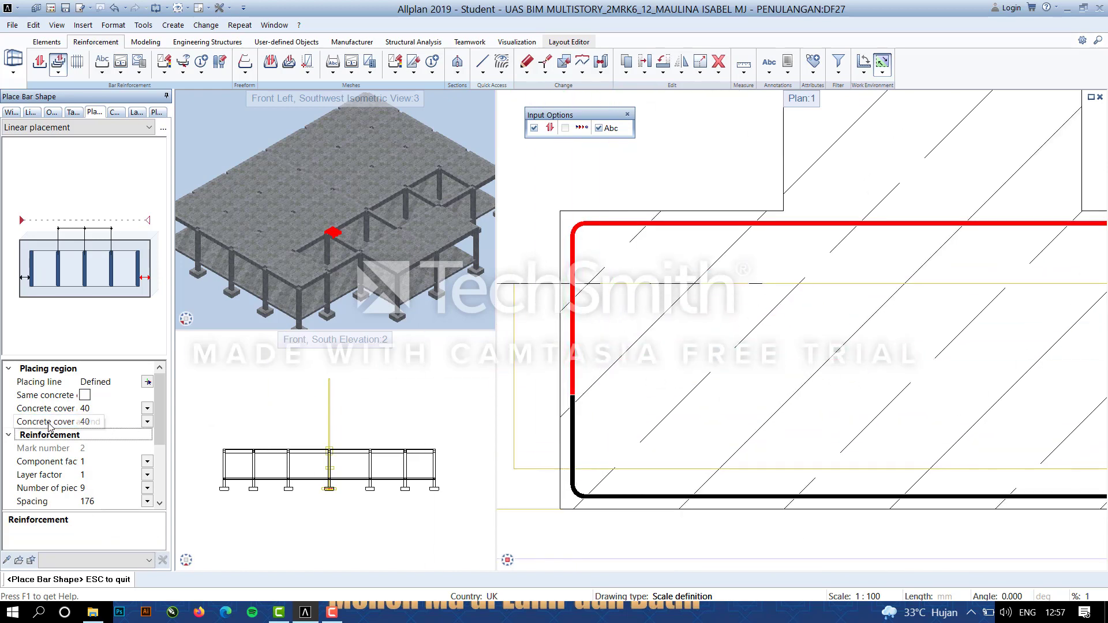
{"action": "scroll", "coordinate": [75, 433], "scroll_direction": "down", "scroll_amount": 3}
{"action": "scroll", "coordinate": [101, 440], "scroll_direction": "up", "scroll_amount": 3}
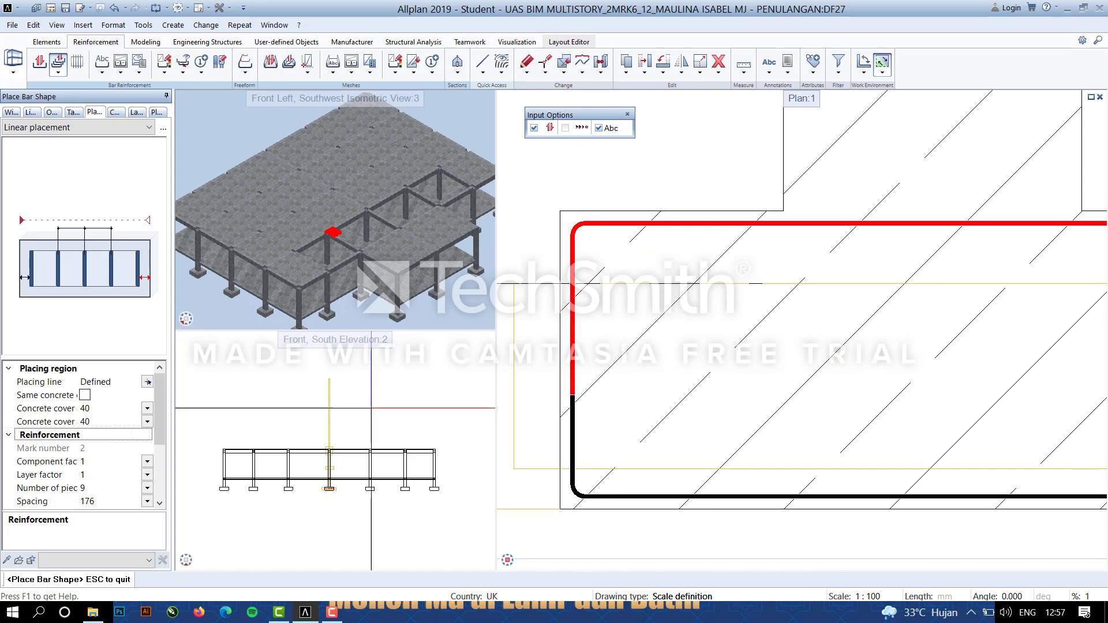
{"action": "scroll", "coordinate": [716, 423], "scroll_direction": "down", "scroll_amount": 8}
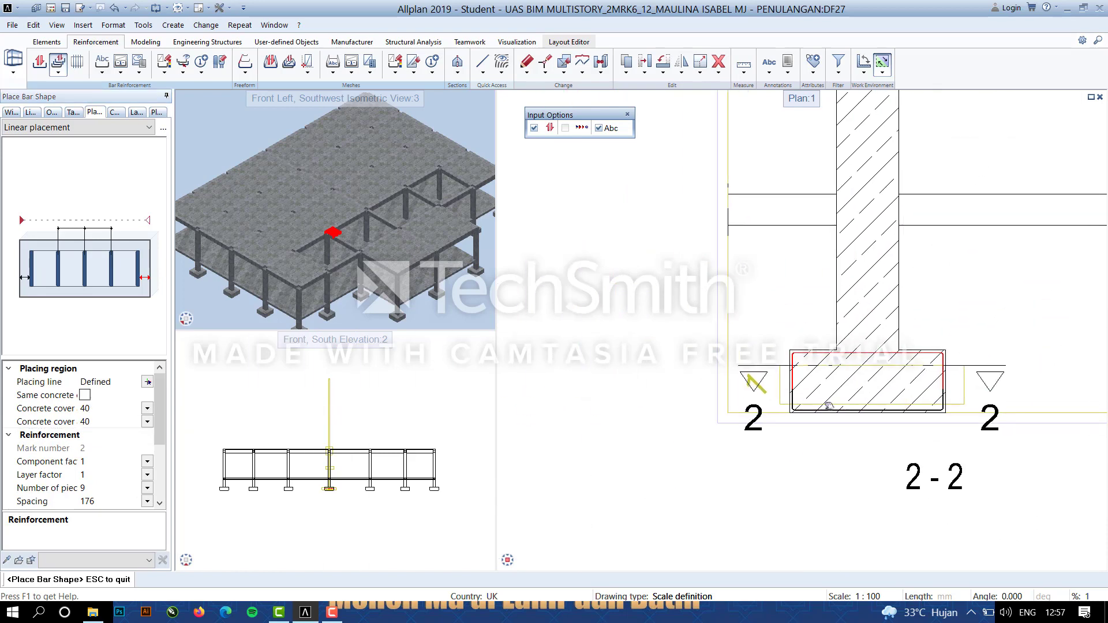
{"action": "middle_click_drag", "start_coordinate": [715, 423], "coordinate": [718, 412]}
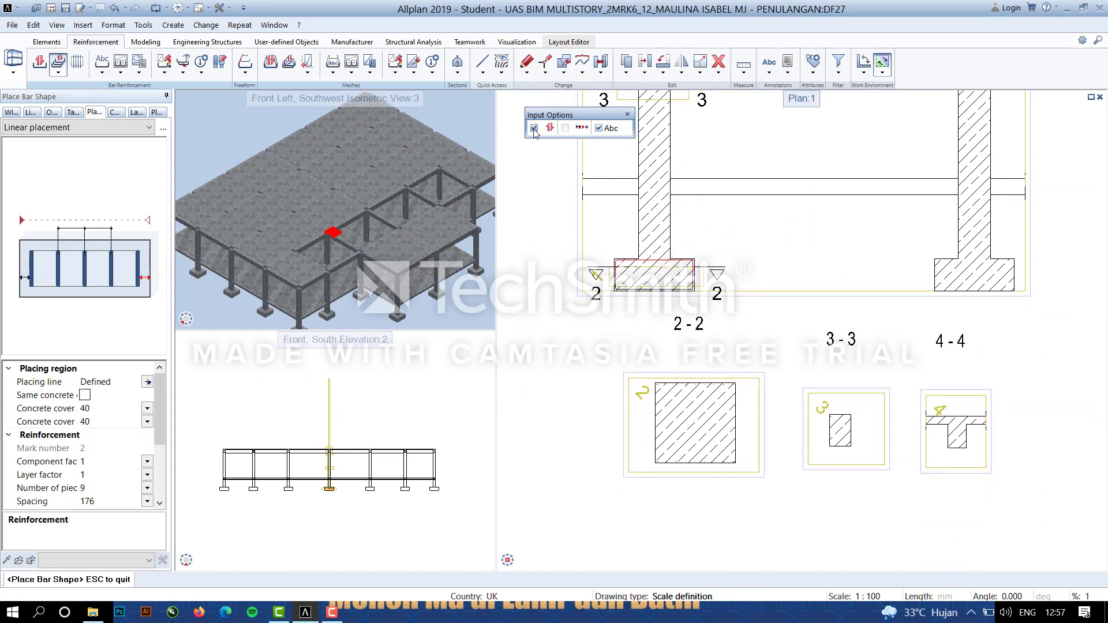
{"action": "scroll", "coordinate": [671, 419], "scroll_direction": "up", "scroll_amount": 4}
{"action": "scroll", "coordinate": [614, 283], "scroll_direction": "up", "scroll_amount": 4}
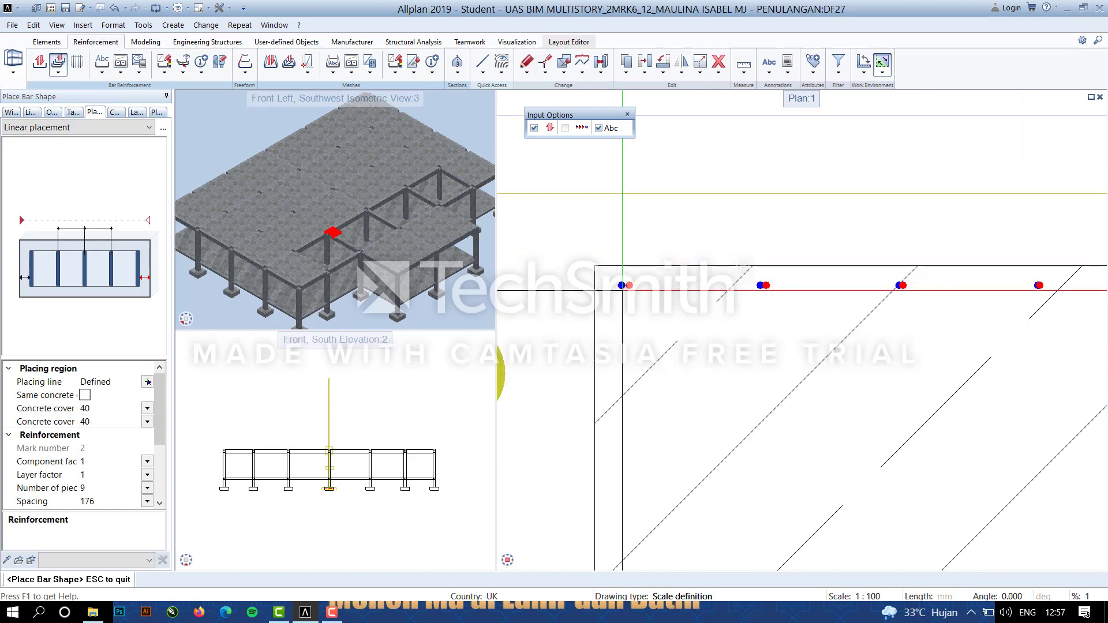
{"action": "scroll", "coordinate": [622, 283], "scroll_direction": "down", "scroll_amount": 6}
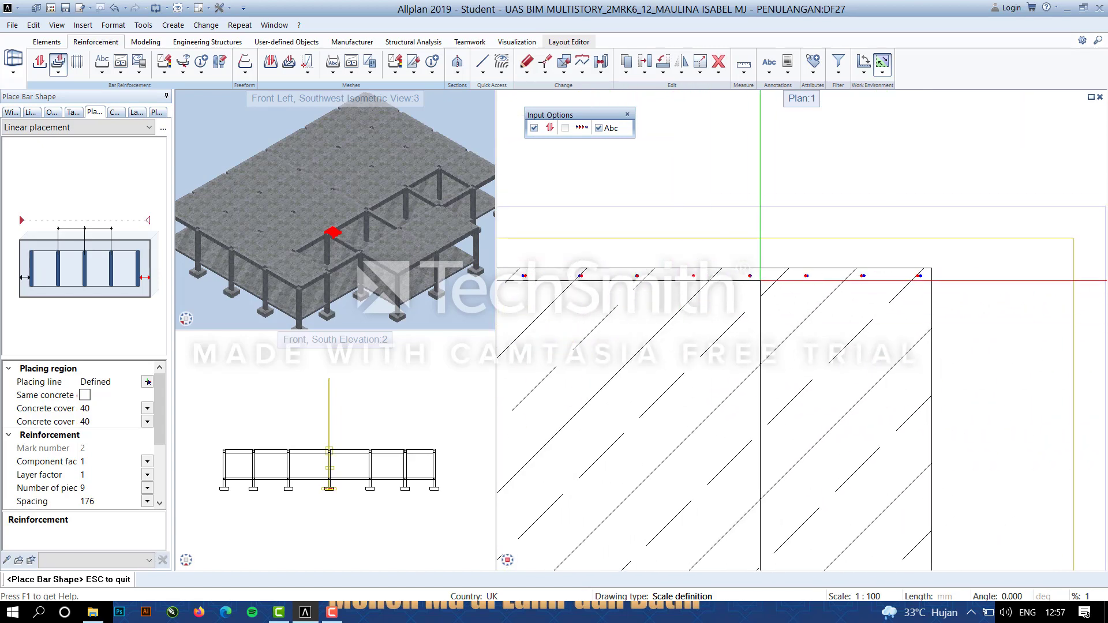
{"action": "scroll", "coordinate": [760, 281], "scroll_direction": "up", "scroll_amount": 4}
{"action": "scroll", "coordinate": [739, 280], "scroll_direction": "down", "scroll_amount": 6}
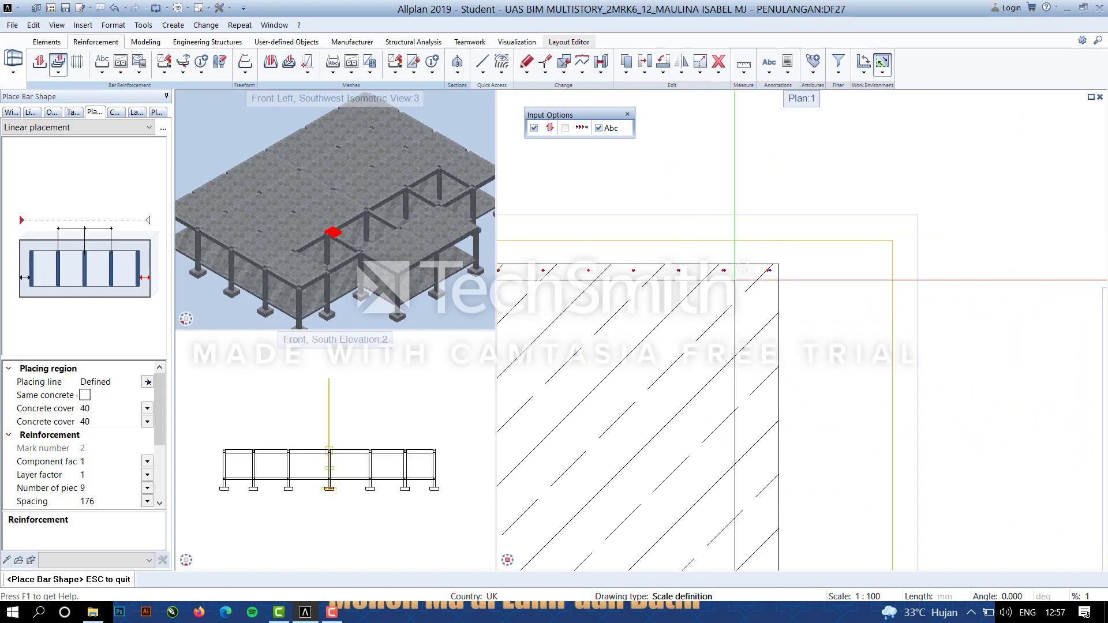
{"action": "scroll", "coordinate": [735, 279], "scroll_direction": "up", "scroll_amount": 3}
{"action": "scroll", "coordinate": [735, 280], "scroll_direction": "down", "scroll_amount": 6}
{"action": "scroll", "coordinate": [96, 397], "scroll_direction": "down", "scroll_amount": 3}
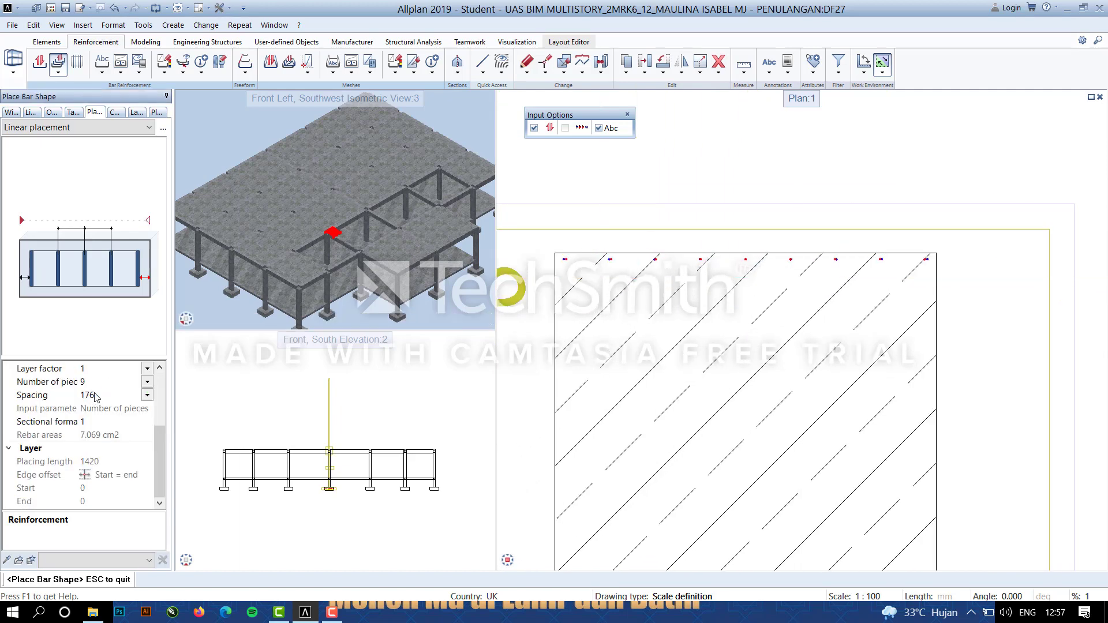
Set the concrete cover of the top bar placement to 50 at both the start and the end.
{"action": "scroll", "coordinate": [96, 397], "scroll_direction": "up", "scroll_amount": 3}
{"action": "left_click", "coordinate": [99, 408]}
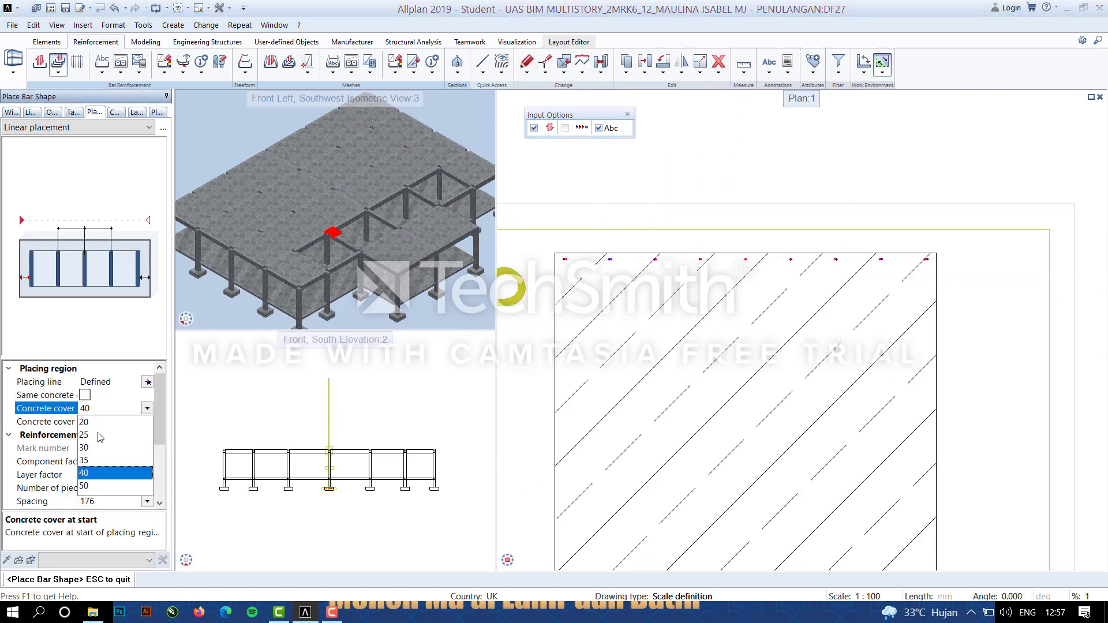
{"action": "left_click", "coordinate": [84, 473]}
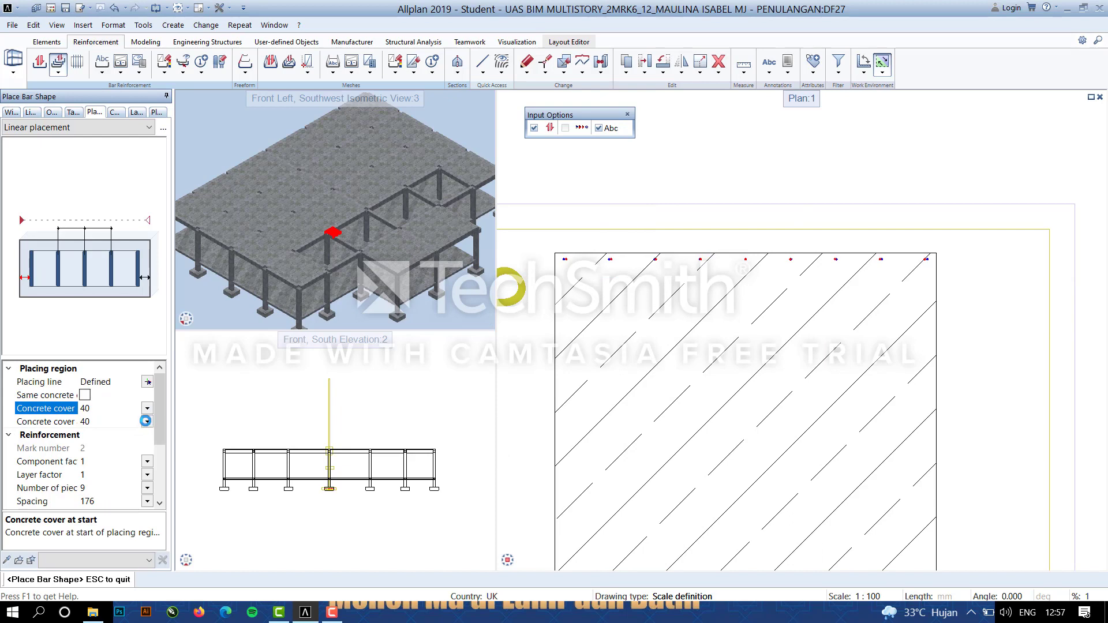
{"action": "left_click", "coordinate": [147, 422]}
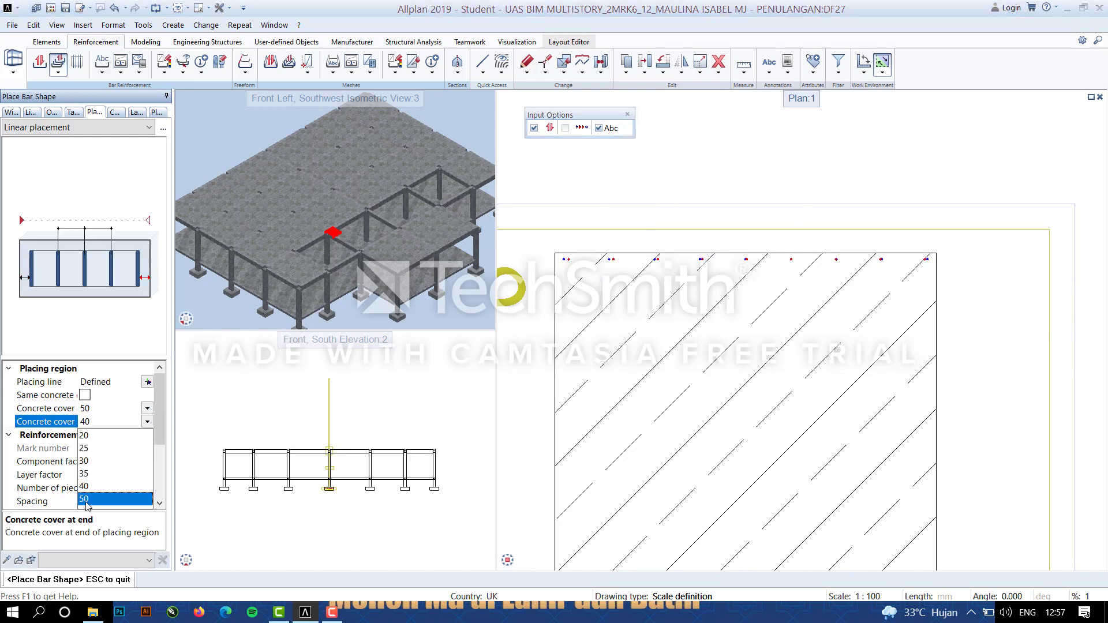
{"action": "left_click", "coordinate": [85, 500]}
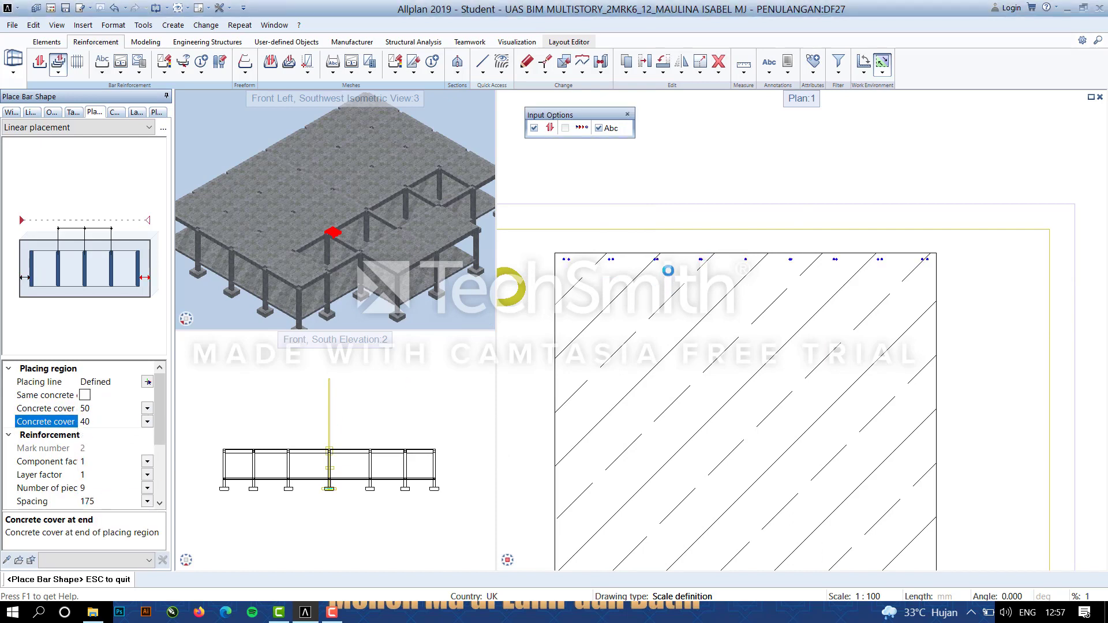
Examine the offset between the top and bottom bars in footing section 2-2 and the bar outline in section 1-1.
{"action": "scroll", "coordinate": [666, 281], "scroll_direction": "up", "scroll_amount": 7}
{"action": "scroll", "coordinate": [668, 281], "scroll_direction": "down", "scroll_amount": 5}
{"action": "middle_click_drag", "start_coordinate": [723, 344], "coordinate": [730, 356]}
{"action": "scroll", "coordinate": [733, 289], "scroll_direction": "down", "scroll_amount": 6}
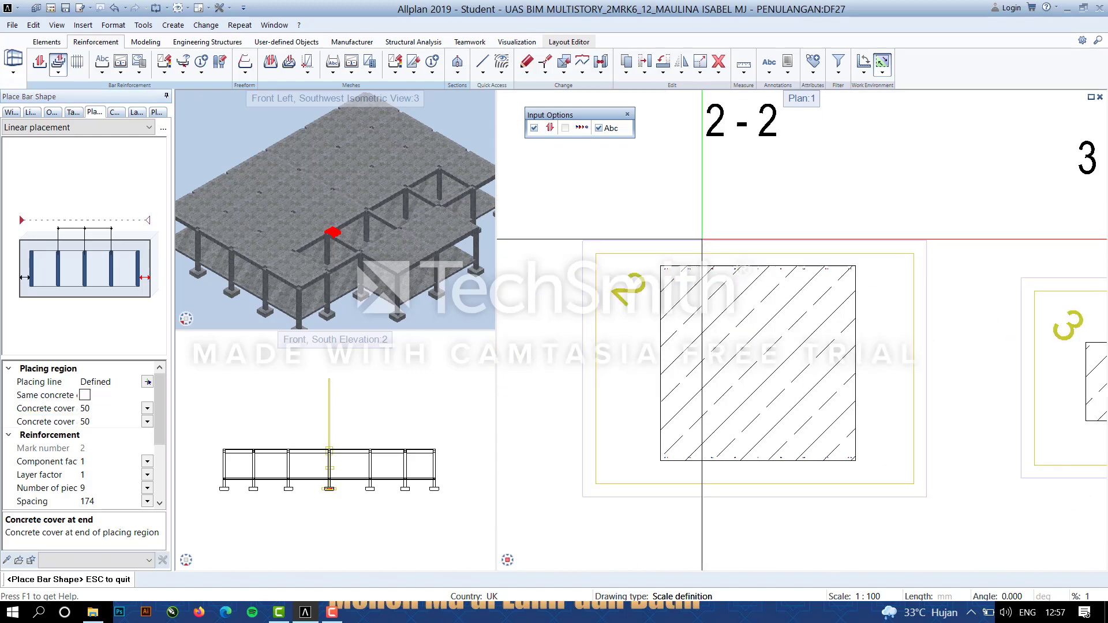
{"action": "middle_click_drag", "start_coordinate": [723, 214], "coordinate": [627, 495]}
{"action": "scroll", "coordinate": [583, 316], "scroll_direction": "up", "scroll_amount": 4}
{"action": "middle_click_drag", "start_coordinate": [681, 348], "coordinate": [738, 339]}
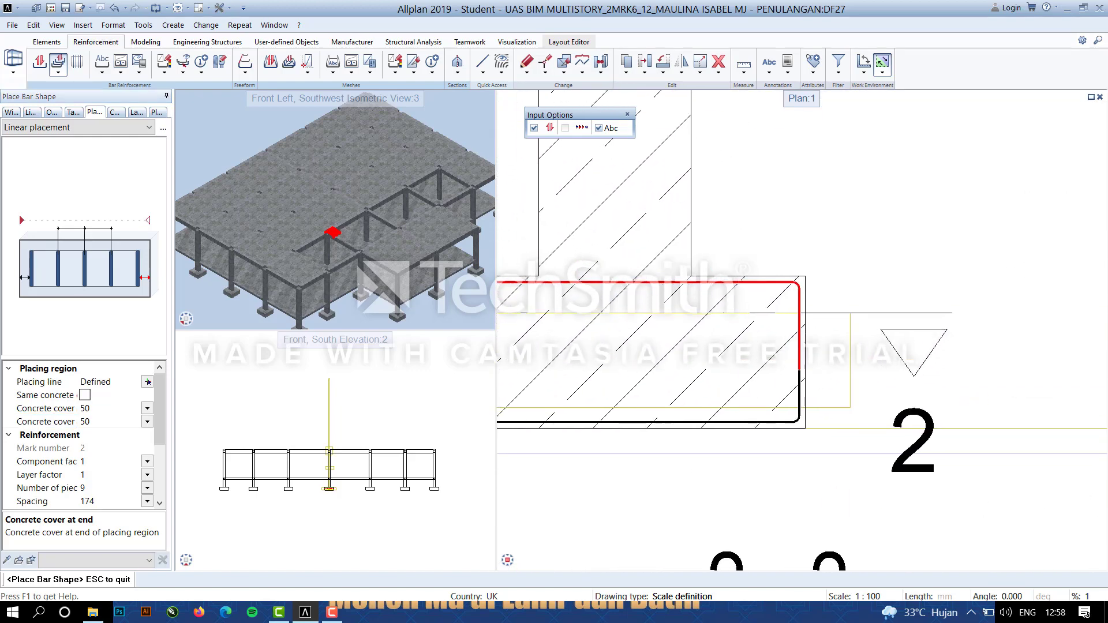
{"action": "scroll", "coordinate": [749, 331], "scroll_direction": "down", "scroll_amount": 2}
{"action": "scroll", "coordinate": [709, 343], "scroll_direction": "down", "scroll_amount": 5}
Examine the layout of the placed bars on the footing in the building's plan, and return to the footing in section 1-1.
{"action": "middle_click_drag", "start_coordinate": [616, 347], "coordinate": [1019, 350]}
{"action": "scroll", "coordinate": [587, 317], "scroll_direction": "down", "scroll_amount": 6}
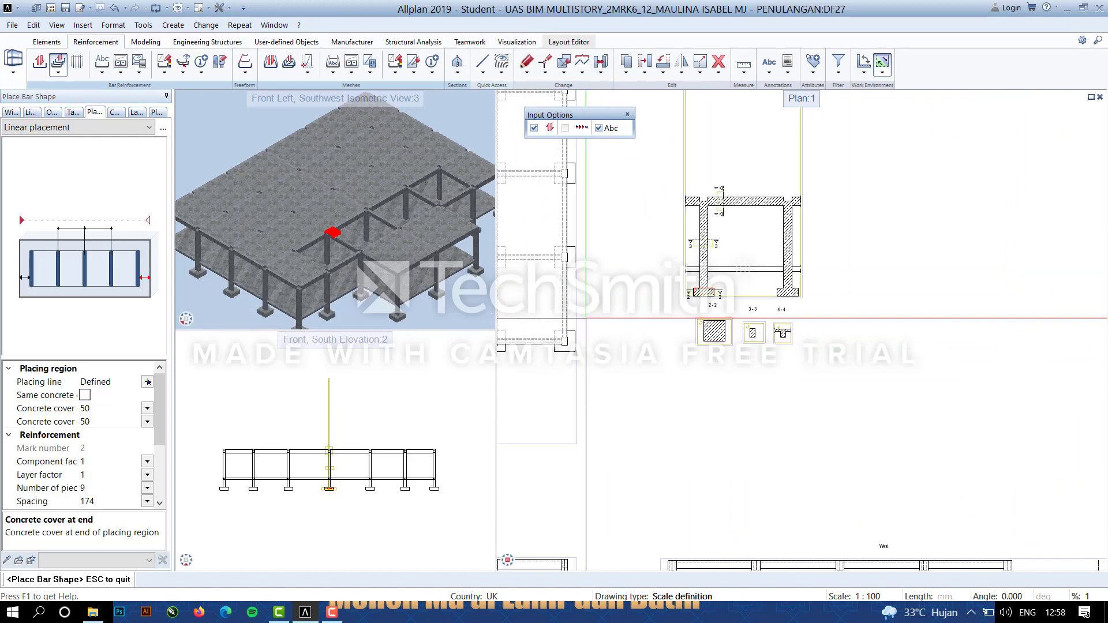
{"action": "middle_click_drag", "start_coordinate": [510, 311], "coordinate": [832, 309]}
{"action": "scroll", "coordinate": [633, 169], "scroll_direction": "up", "scroll_amount": 10}
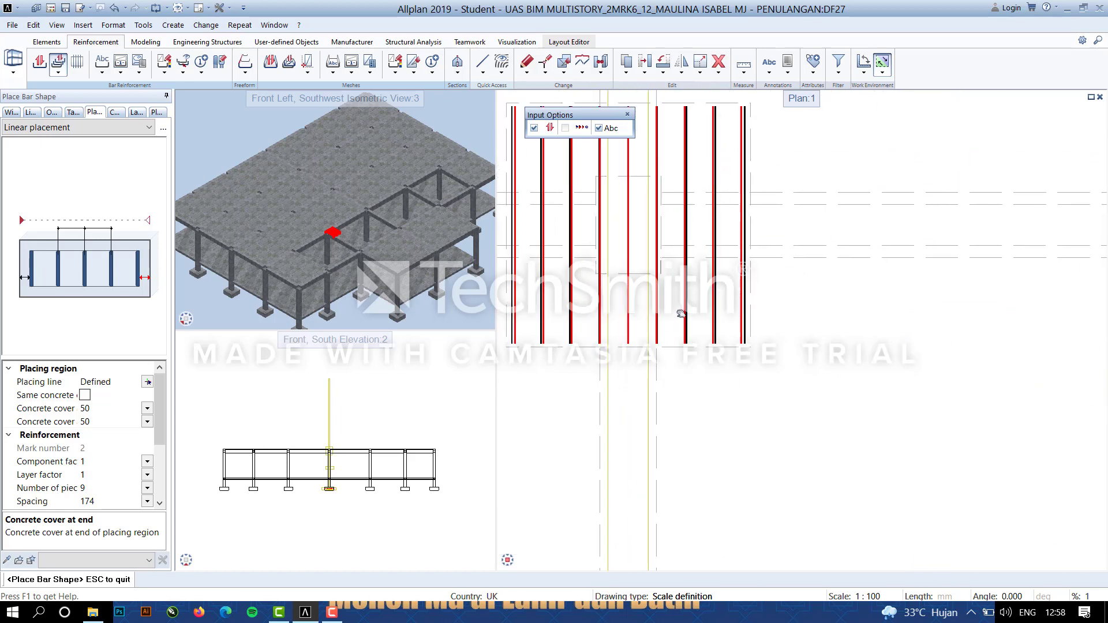
{"action": "scroll", "coordinate": [663, 222], "scroll_direction": "down", "scroll_amount": 4}
{"action": "scroll", "coordinate": [681, 227], "scroll_direction": "up", "scroll_amount": 4}
{"action": "scroll", "coordinate": [750, 233], "scroll_direction": "down", "scroll_amount": 5}
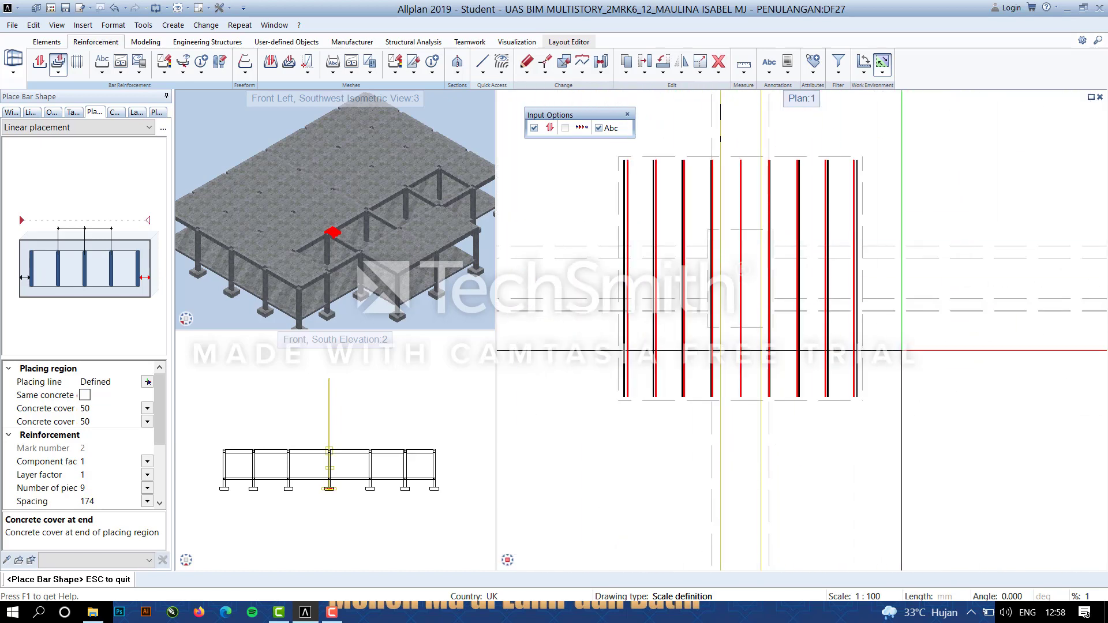
{"action": "middle_click_drag", "start_coordinate": [902, 311], "coordinate": [606, 311]}
{"action": "scroll", "coordinate": [857, 311], "scroll_direction": "down", "scroll_amount": 5}
{"action": "scroll", "coordinate": [748, 390], "scroll_direction": "up", "scroll_amount": 7}
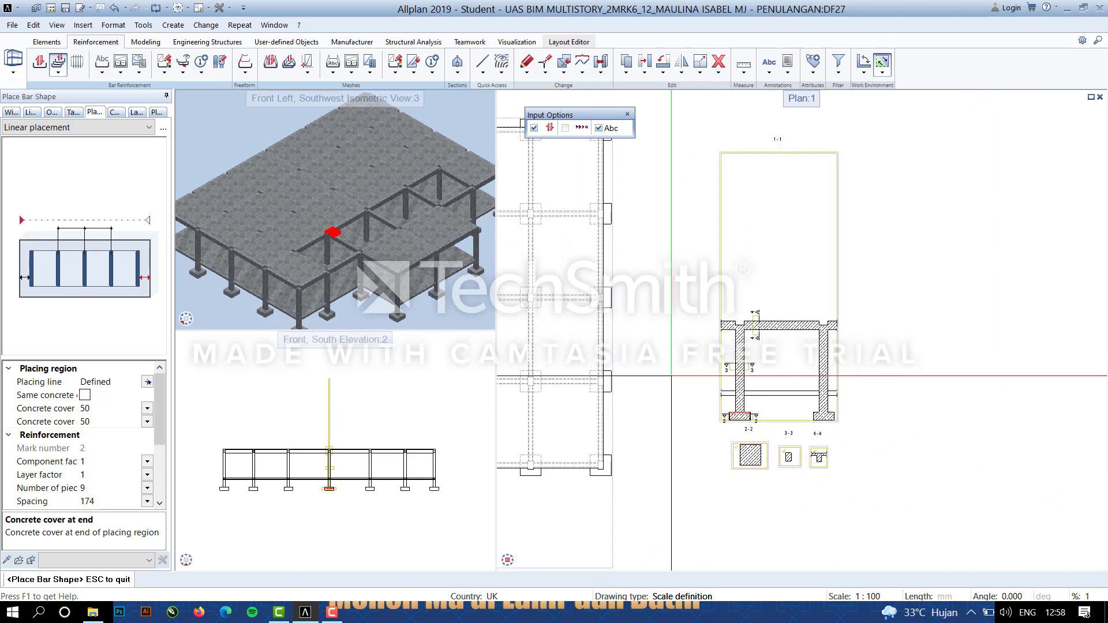
{"action": "scroll", "coordinate": [749, 390], "scroll_direction": "up", "scroll_amount": 5}
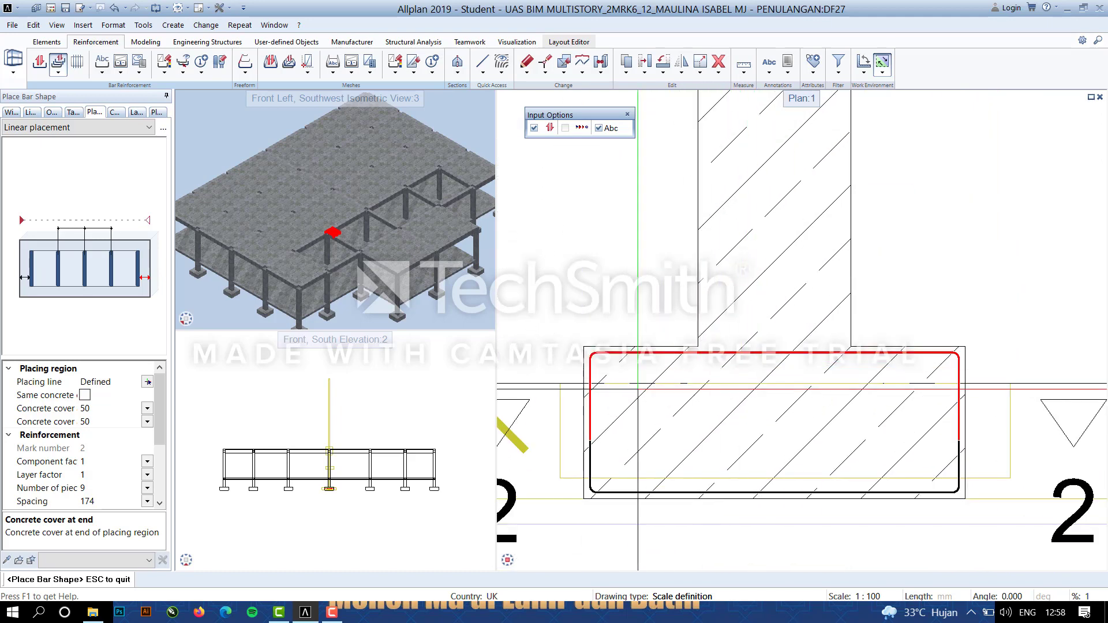
Start redefining the placing line for the footing's top bars.
{"action": "left_click", "coordinate": [148, 382]}
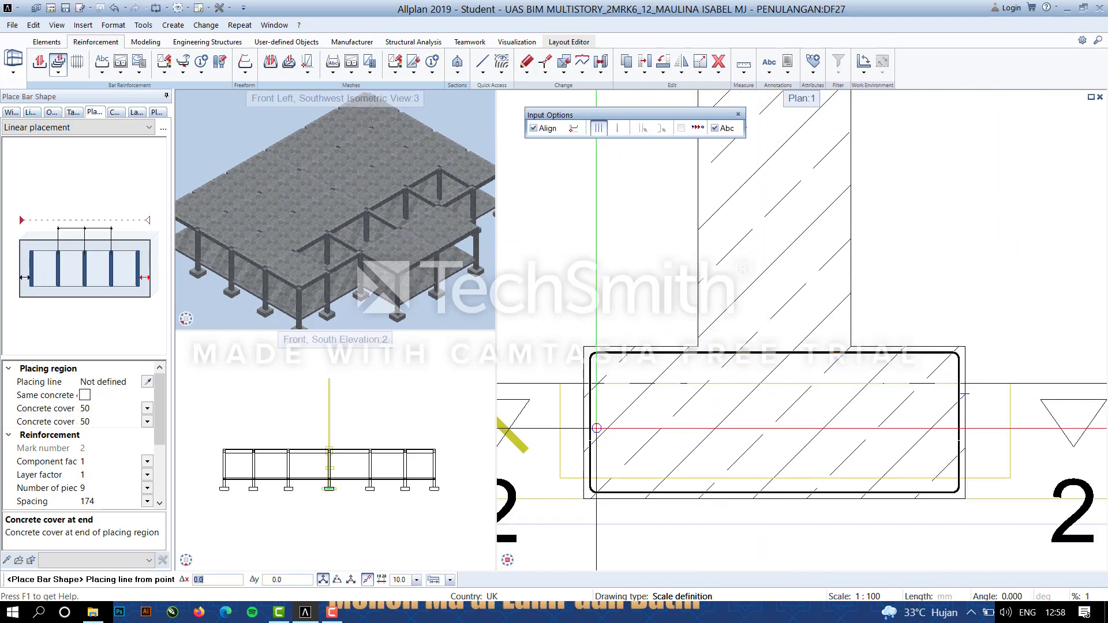
{"action": "scroll", "coordinate": [596, 428], "scroll_direction": "up", "scroll_amount": 3}
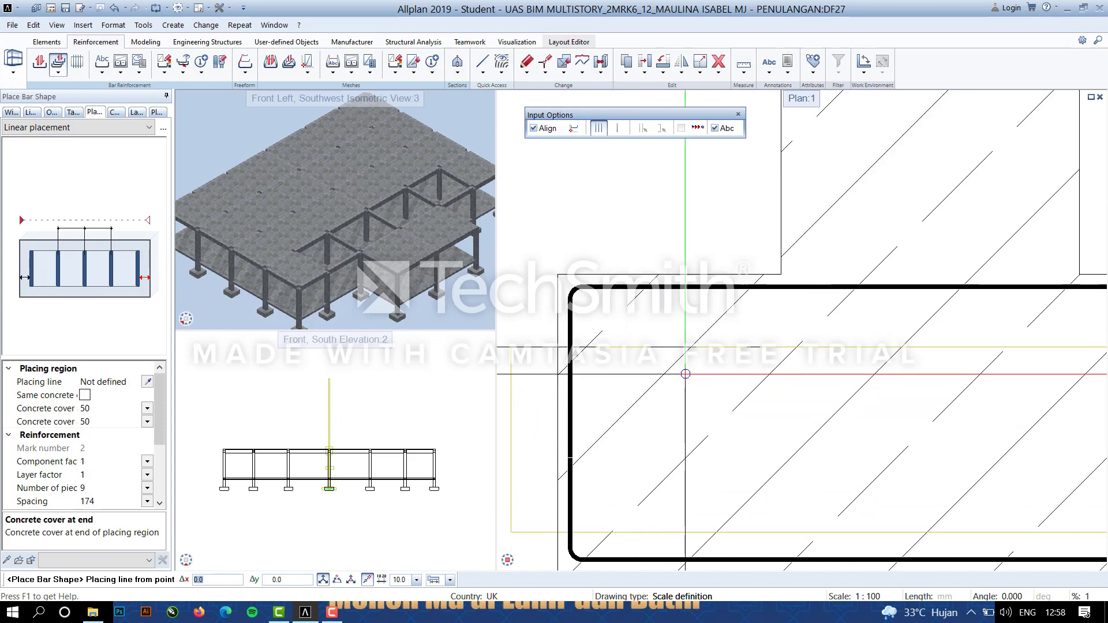
{"action": "scroll", "coordinate": [685, 374], "scroll_direction": "down", "scroll_amount": 4}
{"action": "scroll", "coordinate": [743, 379], "scroll_direction": "up", "scroll_amount": 3}
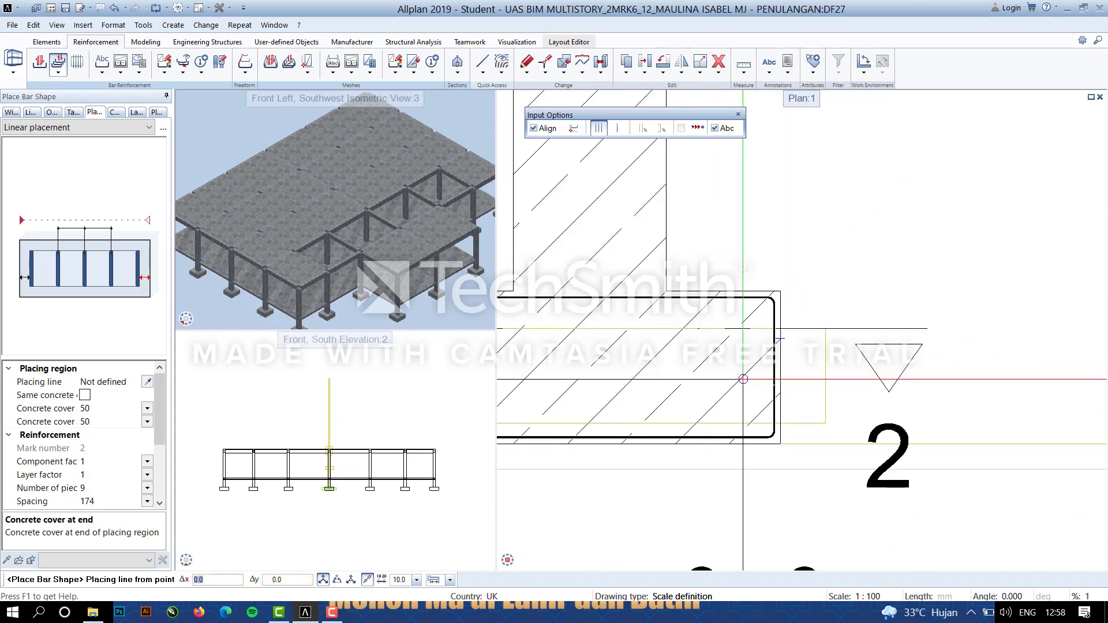
{"action": "scroll", "coordinate": [743, 379], "scroll_direction": "down", "scroll_amount": 3}
{"action": "middle_click_drag", "start_coordinate": [791, 475], "coordinate": [797, 237]}
{"action": "scroll", "coordinate": [644, 418], "scroll_direction": "up", "scroll_amount": 5}
{"action": "middle_click_drag", "start_coordinate": [817, 409], "coordinate": [576, 406]}
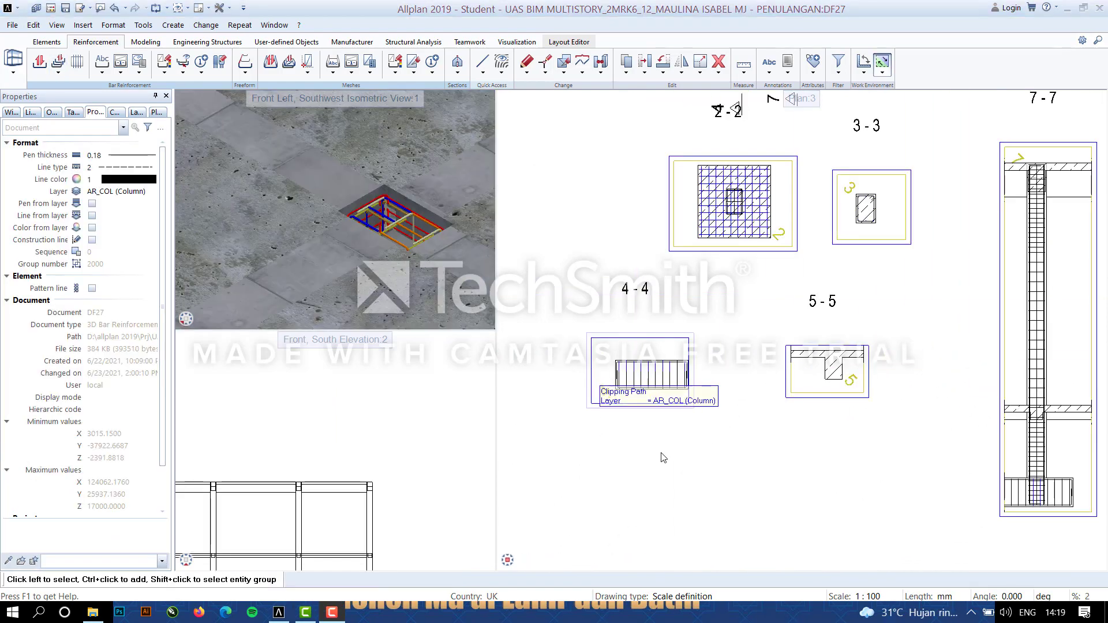
Create a closed stirrup of diameter 10 in beam section 5-5, with concrete cover 30 and 135° hooks 100 long.
{"action": "scroll", "coordinate": [791, 421], "scroll_direction": "down", "scroll_amount": 3}
{"action": "mouse_move", "coordinate": [802, 133]}
{"action": "middle_mouse_down"}
{"action": "mouse_move", "coordinate": [581, 210]}
{"action": "mouse_move", "coordinate": [930, 385]}
{"action": "mouse_move", "coordinate": [792, 351]}
{"action": "middle_mouse_up"}
{"action": "scroll", "coordinate": [606, 188], "scroll_direction": "up", "scroll_amount": 5}
{"action": "scroll", "coordinate": [930, 384], "scroll_direction": "down", "scroll_amount": 2}
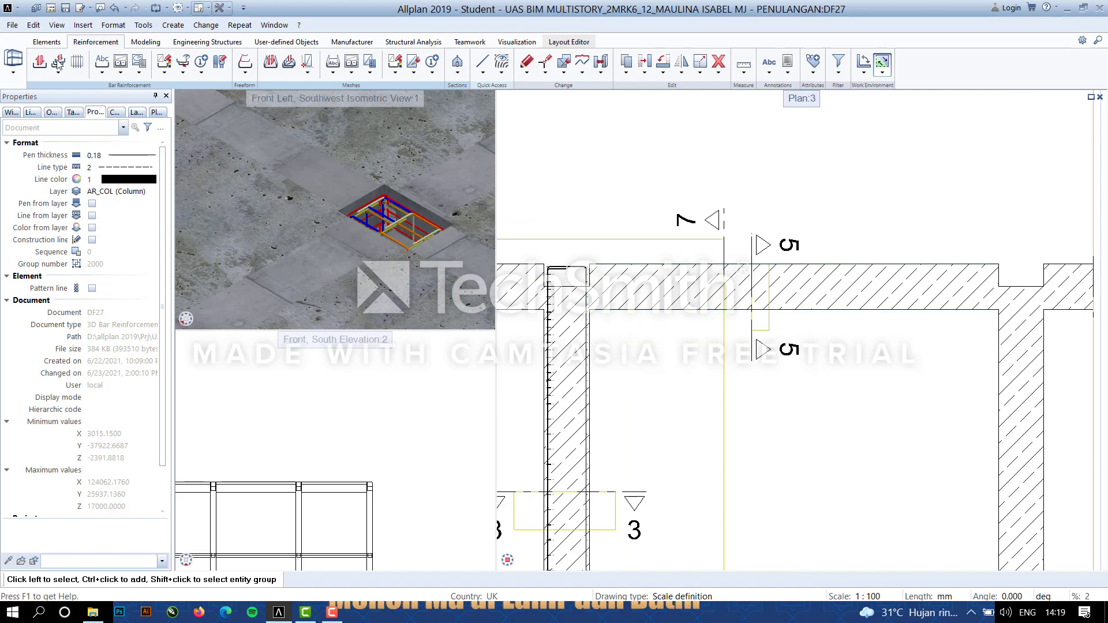
{"action": "left_click", "coordinate": [36, 67]}
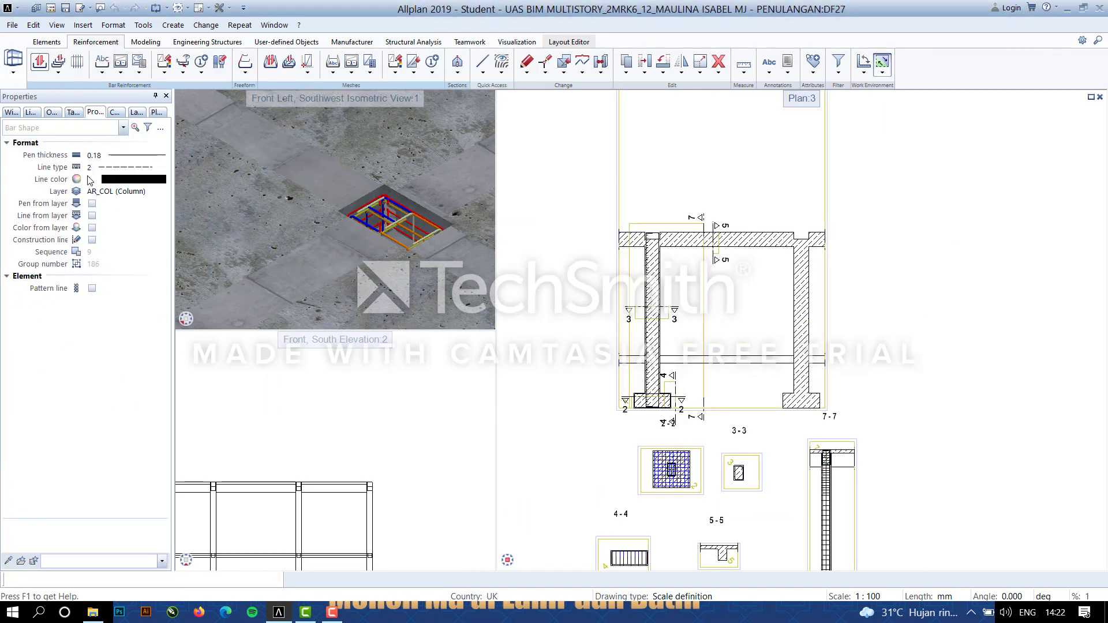
{"action": "left_click", "coordinate": [65, 130]}
{"action": "left_click", "coordinate": [35, 153]}
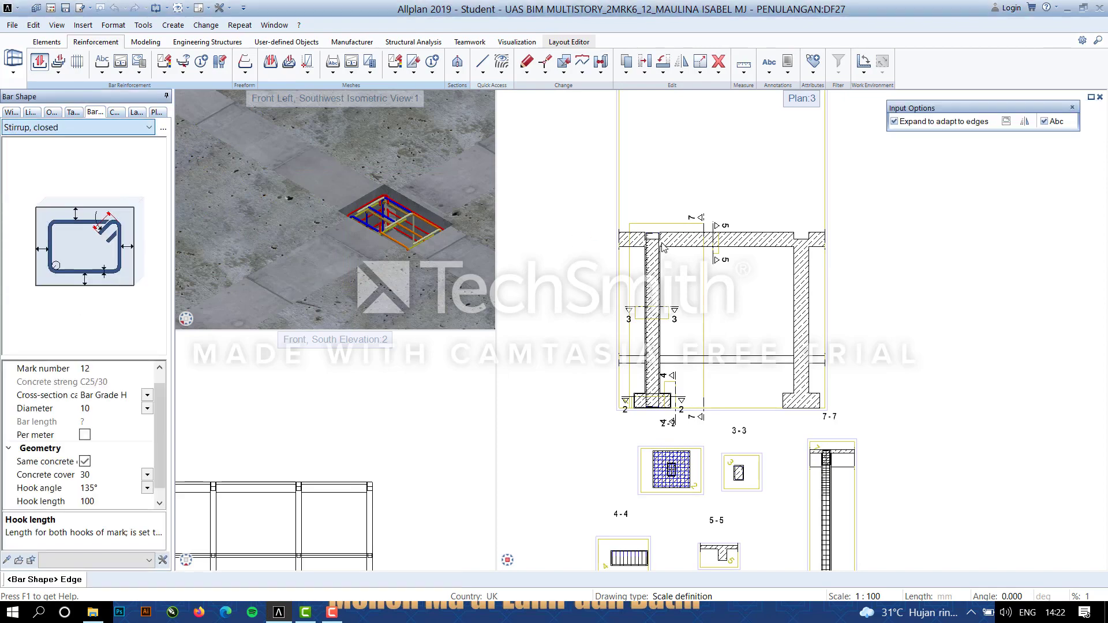
{"action": "scroll", "coordinate": [807, 432], "scroll_direction": "up", "scroll_amount": 3}
{"action": "scroll", "coordinate": [750, 461], "scroll_direction": "up", "scroll_amount": 5}
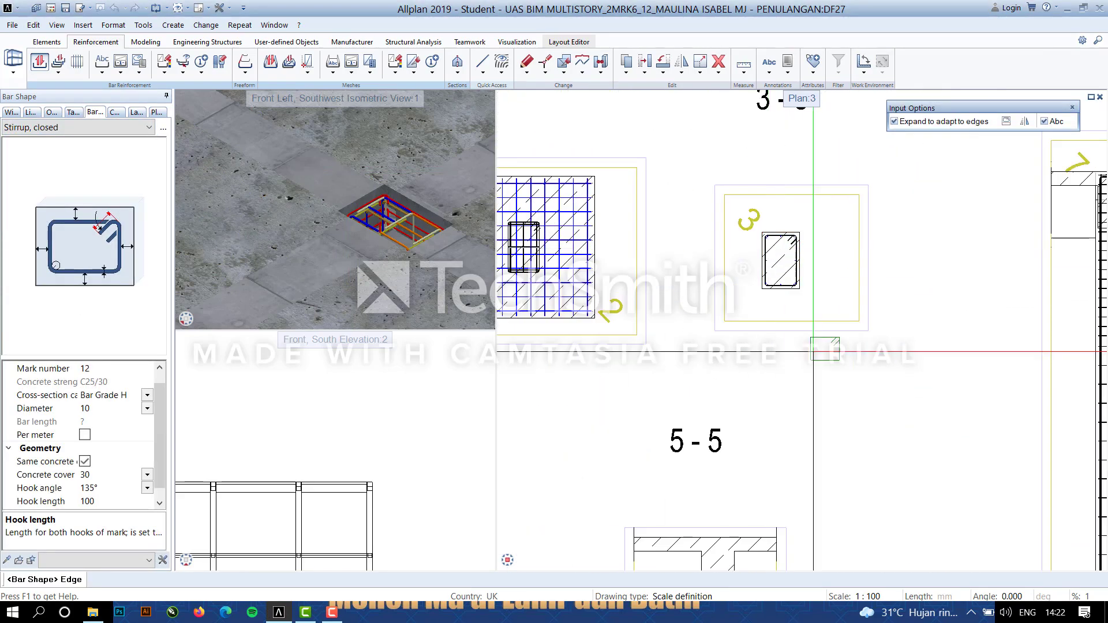
{"action": "left_click", "coordinate": [808, 428]}
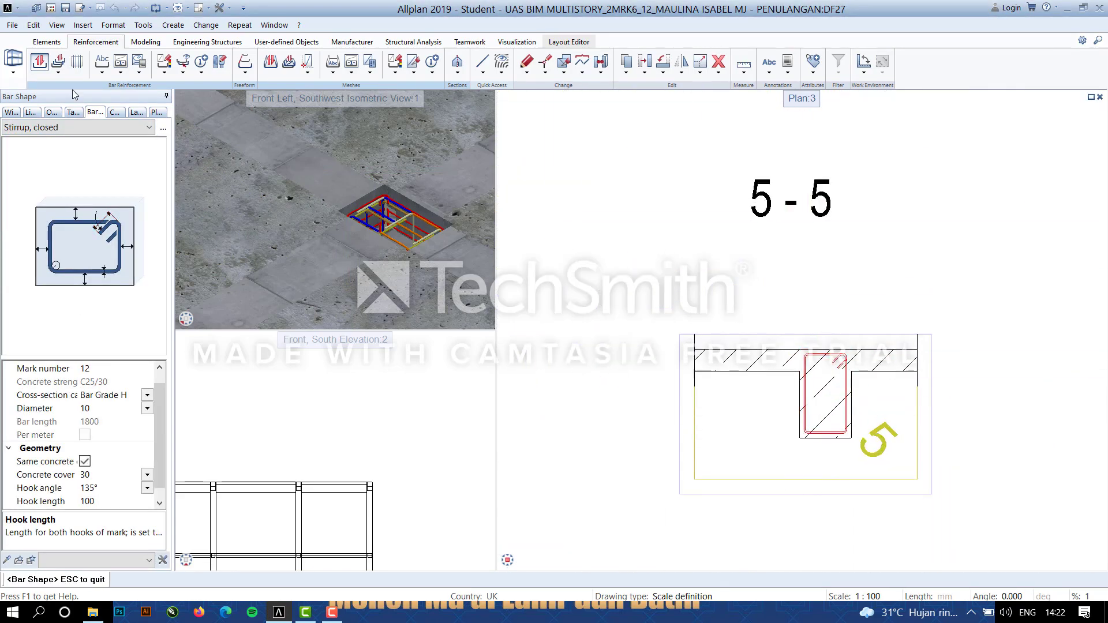
{"action": "scroll", "coordinate": [617, 491], "scroll_direction": "down", "scroll_amount": 4}
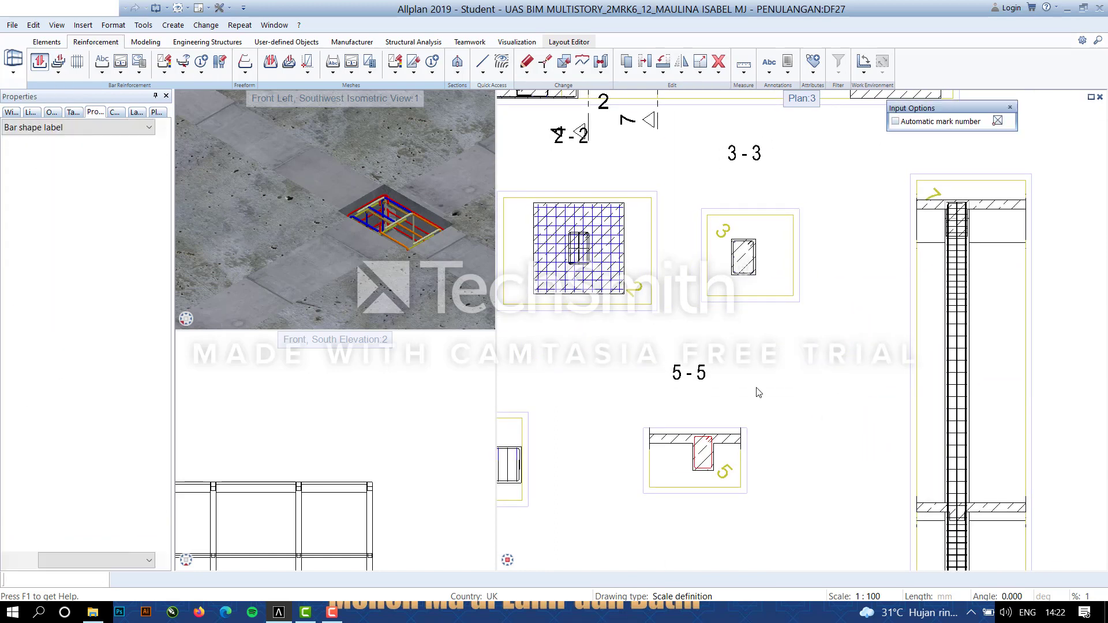
{"action": "key", "text": "Escape"}
Place the stirrups linearly along the beam's end zone beside the reinforced column in section 1-1, at a spacing of 100.
{"action": "scroll", "coordinate": [756, 360], "scroll_direction": "down", "scroll_amount": 1}
{"action": "middle_click_drag", "start_coordinate": [760, 383], "coordinate": [730, 475]}
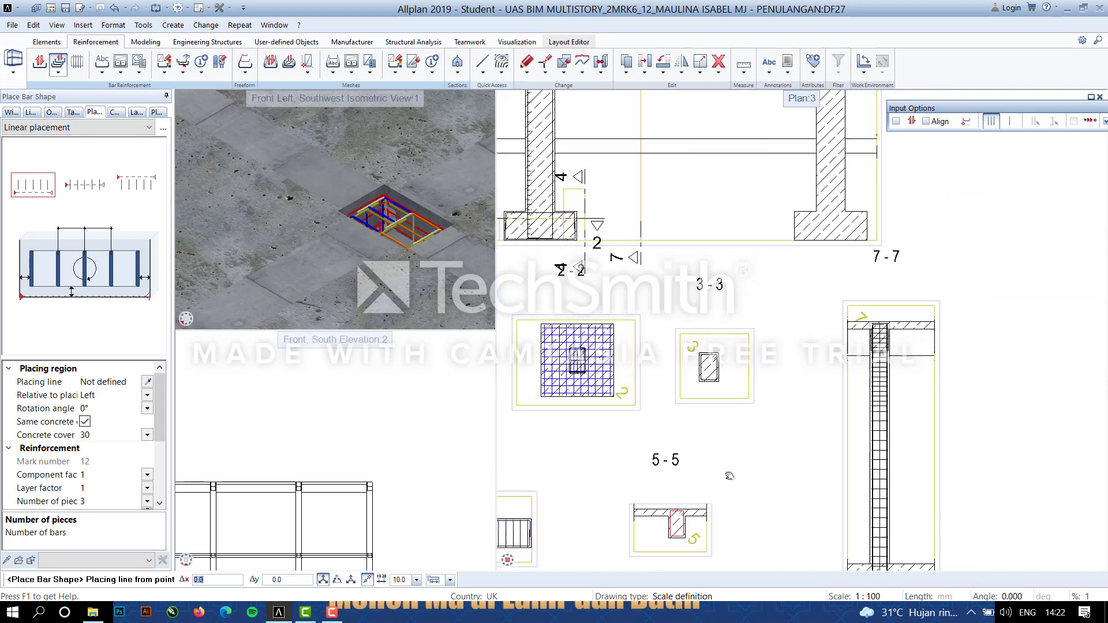
{"action": "scroll", "coordinate": [730, 404], "scroll_direction": "down", "scroll_amount": 1}
{"action": "middle_click_drag", "start_coordinate": [729, 404], "coordinate": [739, 548]}
{"action": "scroll", "coordinate": [600, 138], "scroll_direction": "up", "scroll_amount": 5}
{"action": "left_click", "coordinate": [624, 309]}
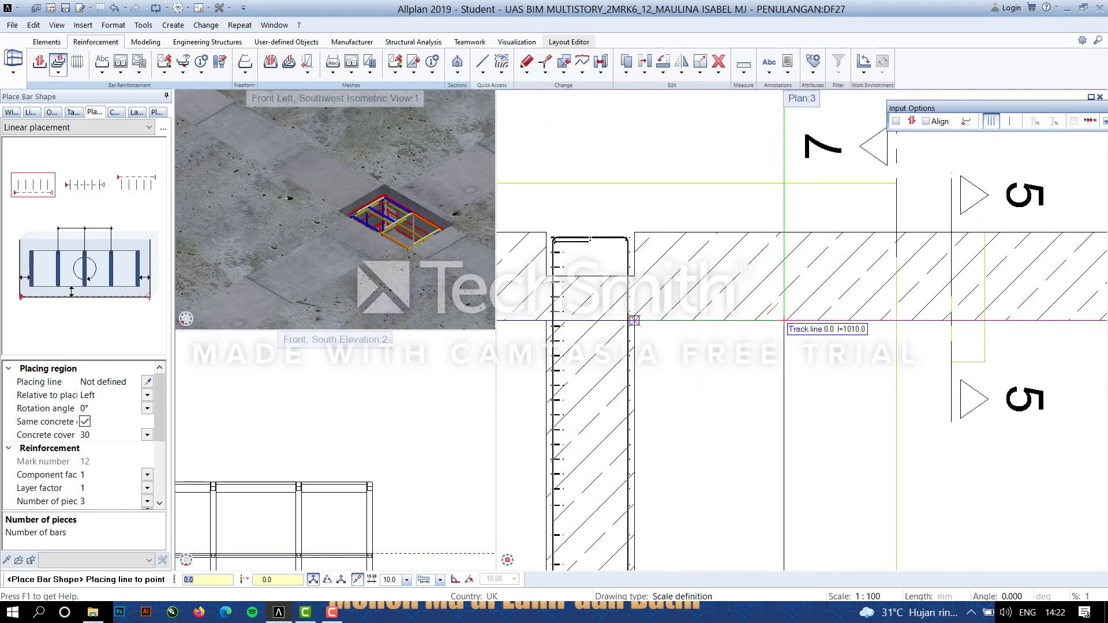
{"action": "left_click", "coordinate": [834, 319]}
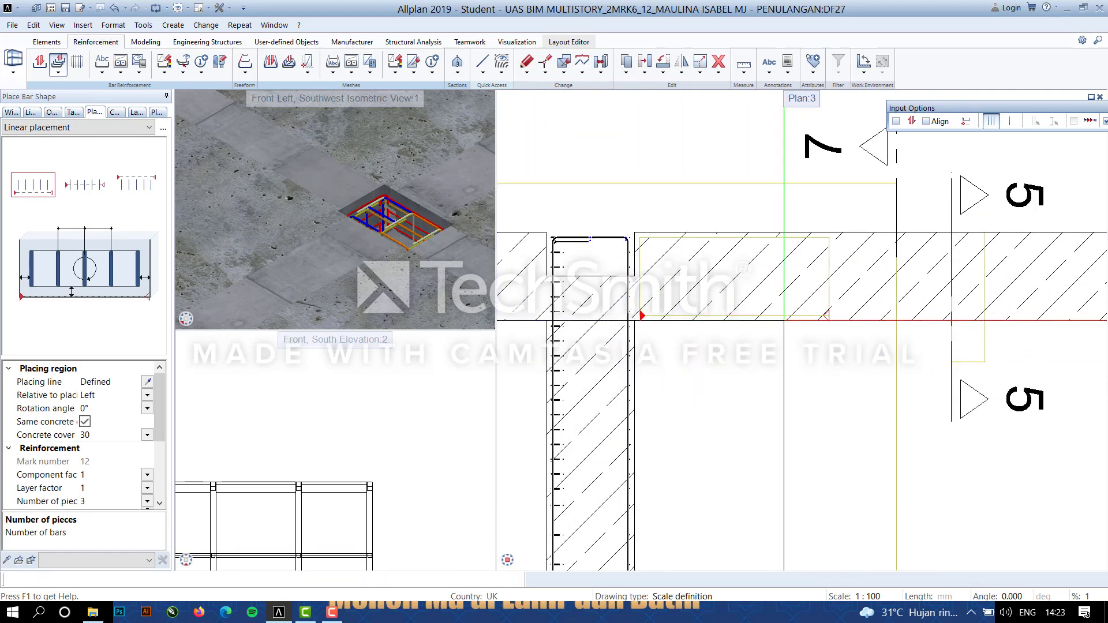
{"action": "scroll", "coordinate": [817, 340], "scroll_direction": "down", "scroll_amount": 3}
{"action": "scroll", "coordinate": [107, 430], "scroll_direction": "down", "scroll_amount": 3}
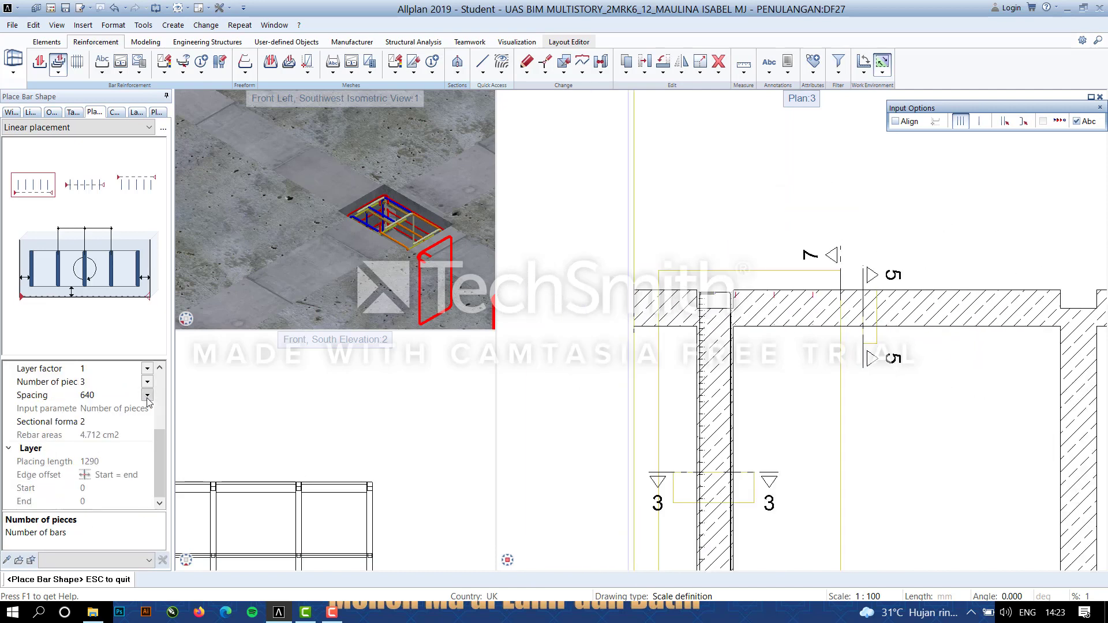
{"action": "left_click", "coordinate": [110, 394]}
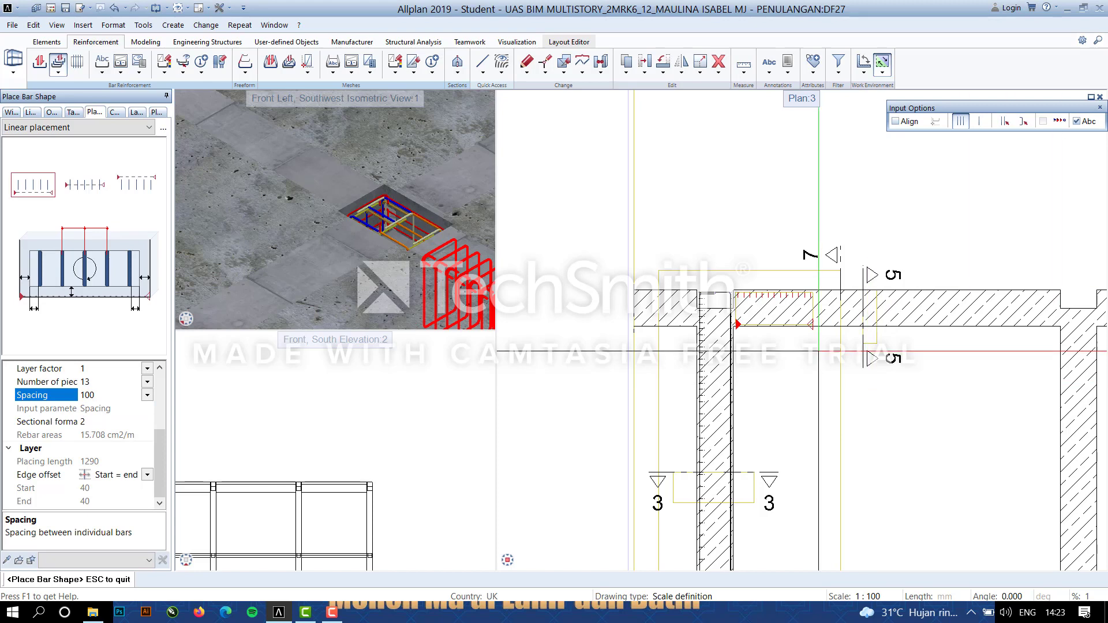
{"action": "key", "text": "Escape"}
Place the stirrups along the middle zone of the beam at a spacing of 200.
{"action": "scroll", "coordinate": [817, 324], "scroll_direction": "up", "scroll_amount": 6}
{"action": "left_click", "coordinate": [805, 324]}
{"action": "scroll", "coordinate": [803, 331], "scroll_direction": "down", "scroll_amount": 5}
{"action": "middle_click_drag", "start_coordinate": [792, 424], "coordinate": [590, 519]}
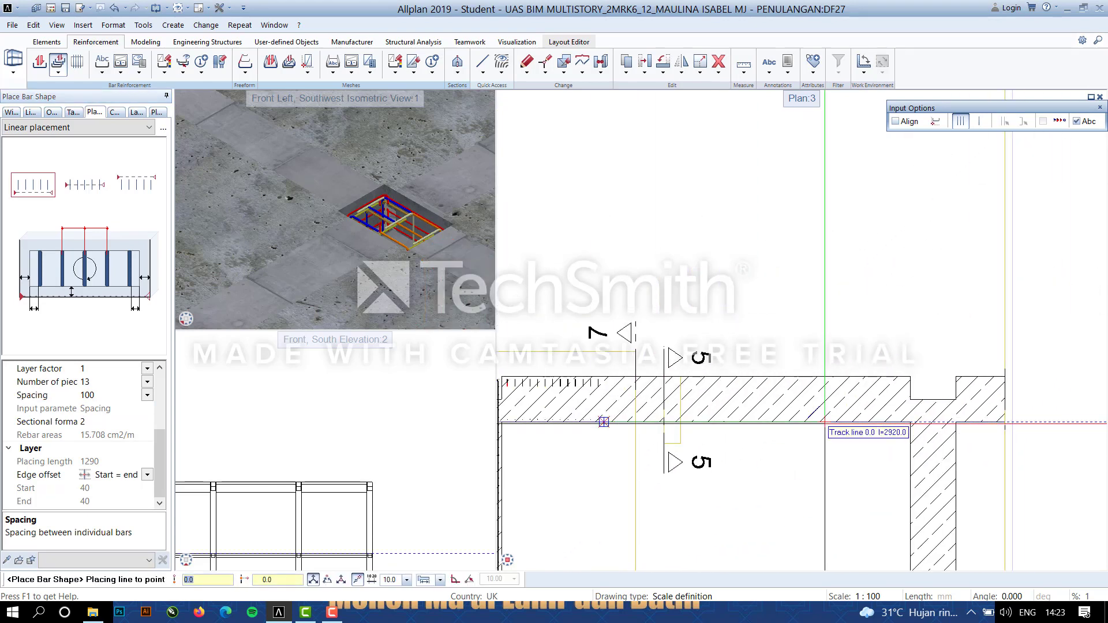
{"action": "left_click", "coordinate": [604, 421]}
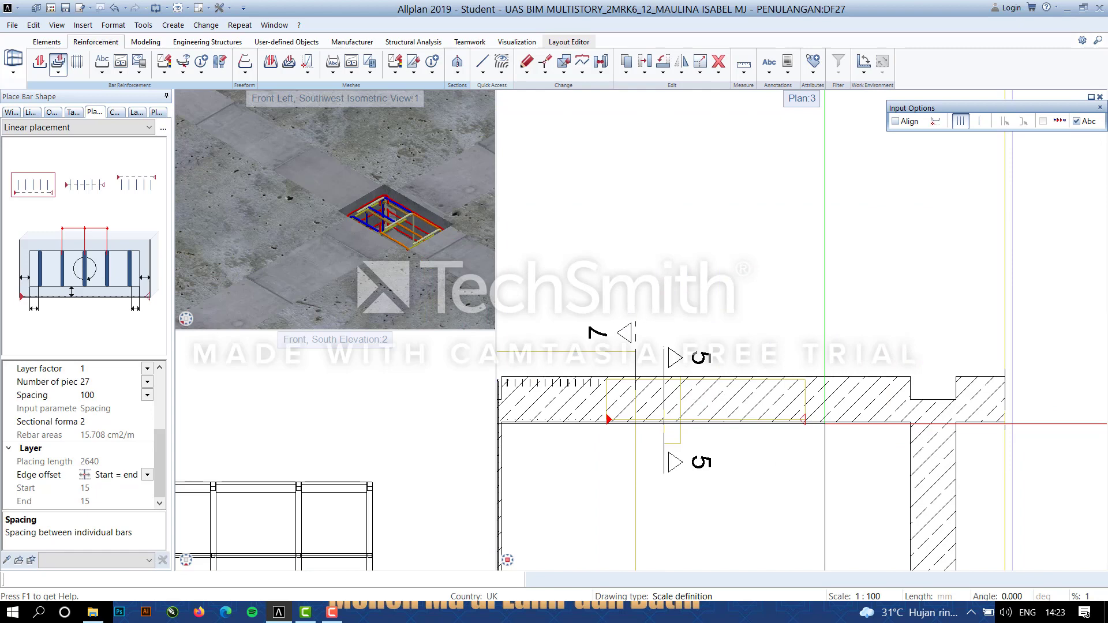
{"action": "left_click", "coordinate": [148, 394]}
{"action": "left_click", "coordinate": [100, 462]}
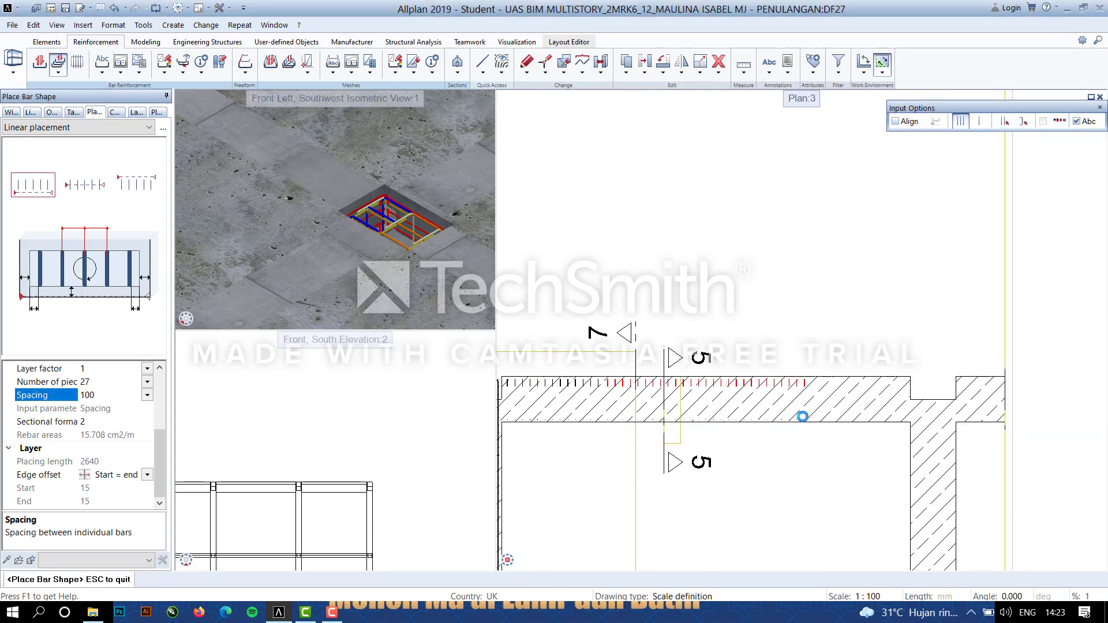
{"action": "scroll", "coordinate": [886, 433], "scroll_direction": "up", "scroll_amount": 5}
{"action": "scroll", "coordinate": [912, 462], "scroll_direction": "down", "scroll_amount": 5}
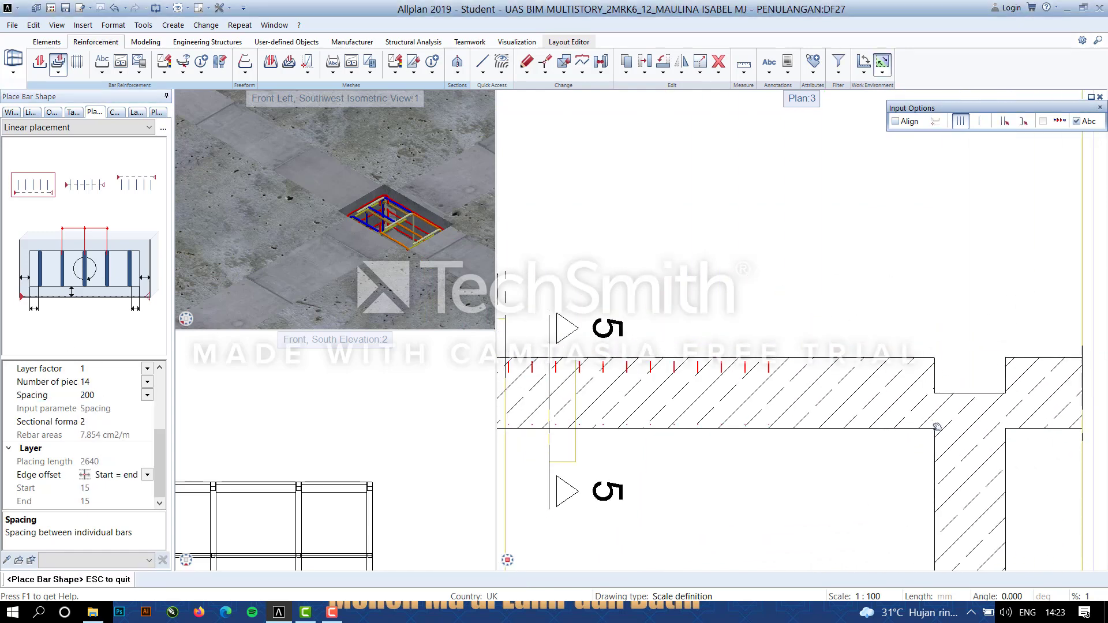
{"action": "middle_click_drag", "start_coordinate": [802, 436], "coordinate": [616, 415]}
{"action": "key", "text": "Escape"}
Place the stirrups along the beam's remaining end zone up to the far column at a spacing of 100.
{"action": "scroll", "coordinate": [618, 409], "scroll_direction": "up", "scroll_amount": 3}
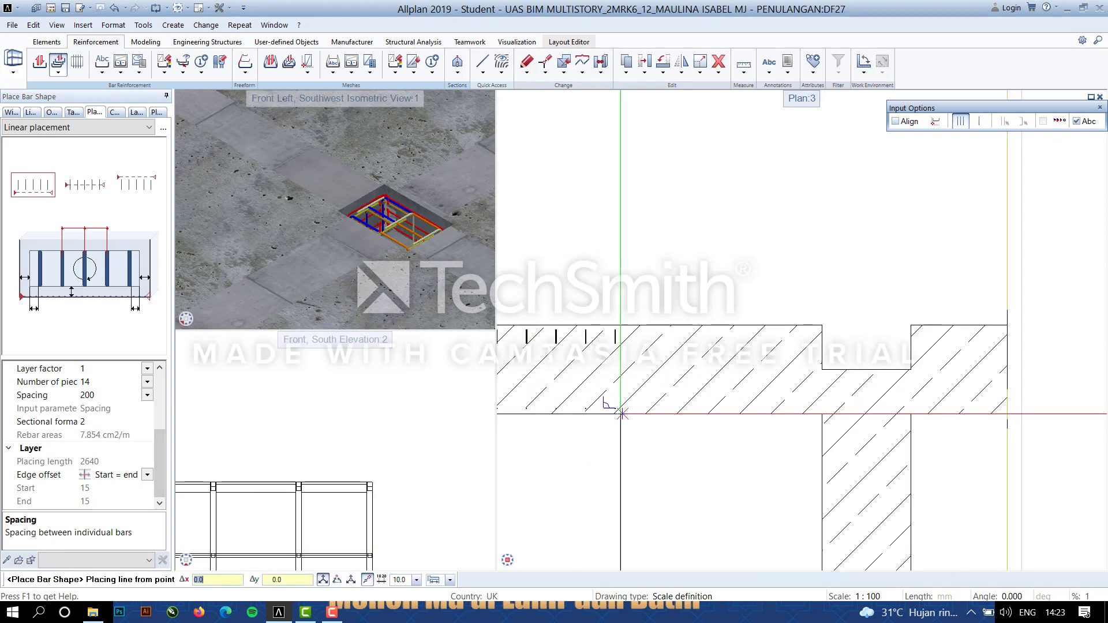
{"action": "left_click", "coordinate": [622, 413]}
{"action": "left_click", "coordinate": [822, 413]}
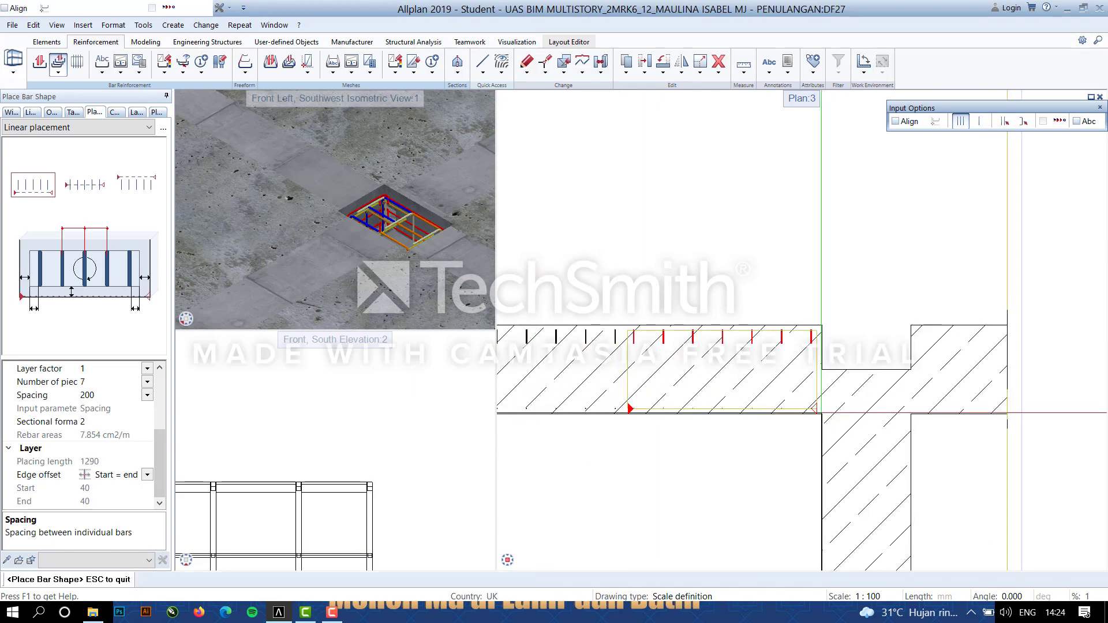
{"action": "left_click", "coordinate": [147, 396]}
{"action": "left_click", "coordinate": [97, 411]}
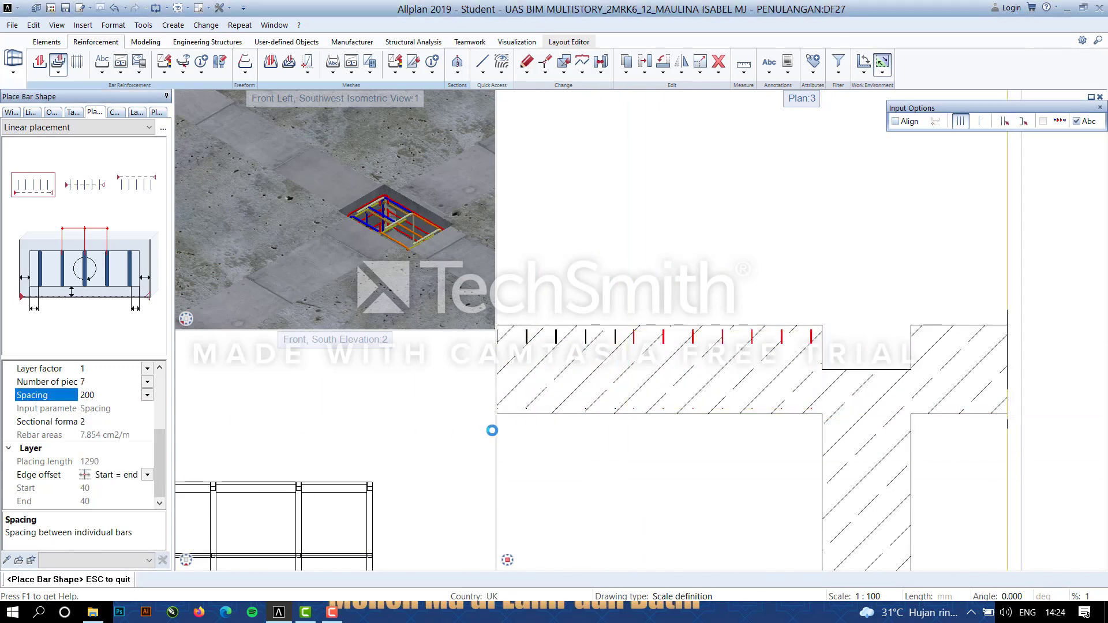
{"action": "scroll", "coordinate": [630, 437], "scroll_direction": "down", "scroll_amount": 4}
{"action": "key", "text": "Escape"}
{"action": "middle_click_drag", "start_coordinate": [638, 456], "coordinate": [827, 415]}
{"action": "key", "text": "Escape"}
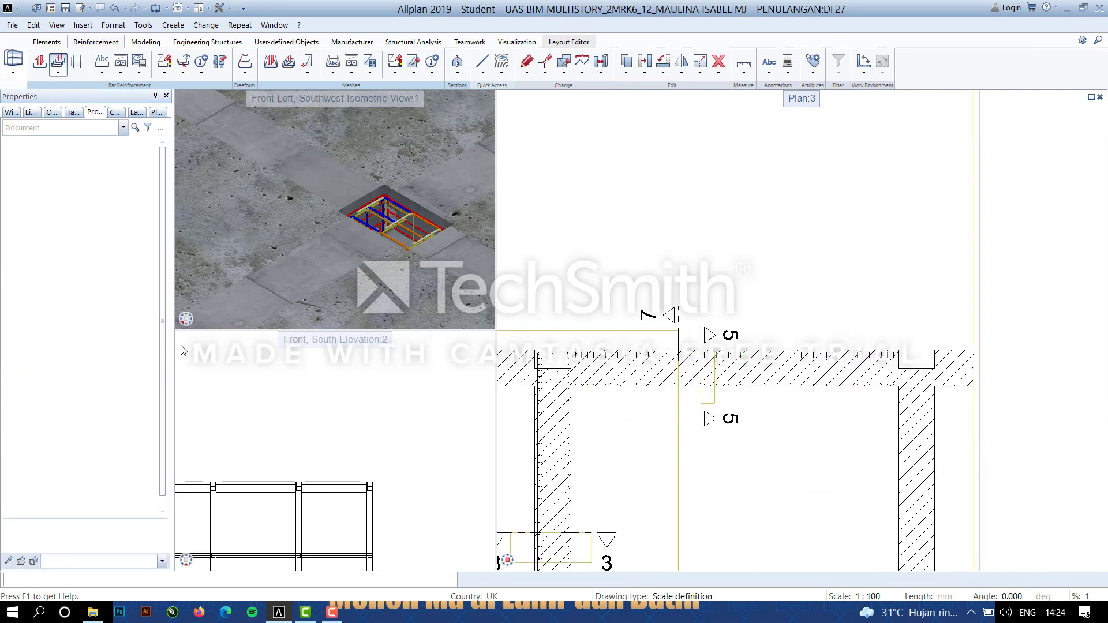
Start a freeform bar at the reinforced column's outer top corner and set its concrete cover to 40.
{"action": "left_click", "coordinate": [72, 65]}
{"action": "left_click", "coordinate": [46, 67]}
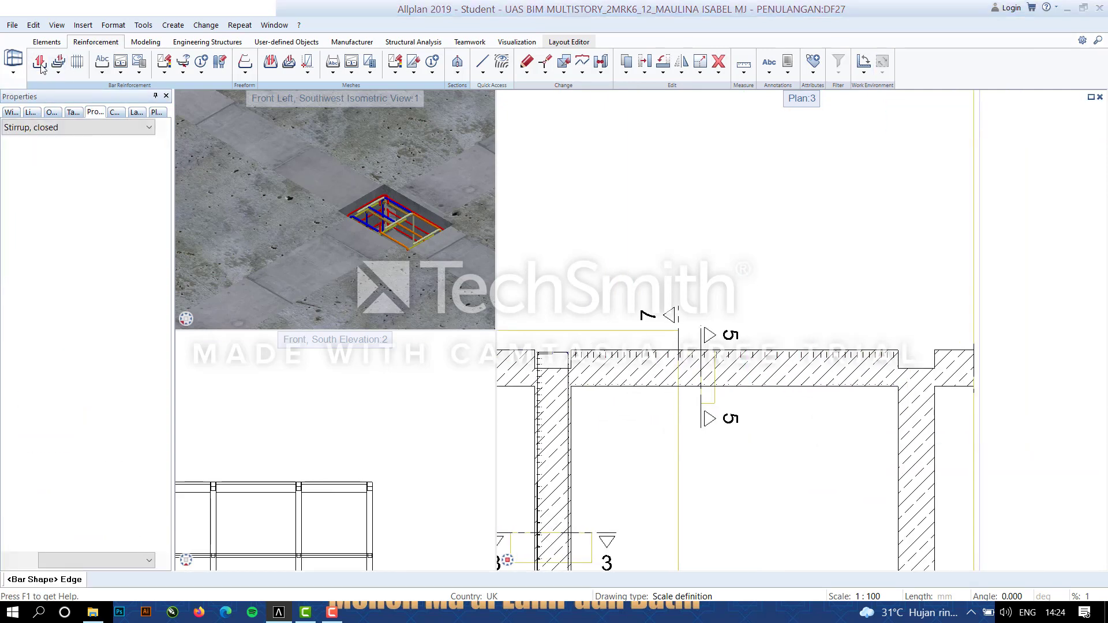
{"action": "scroll", "coordinate": [544, 357], "scroll_direction": "up", "scroll_amount": 4}
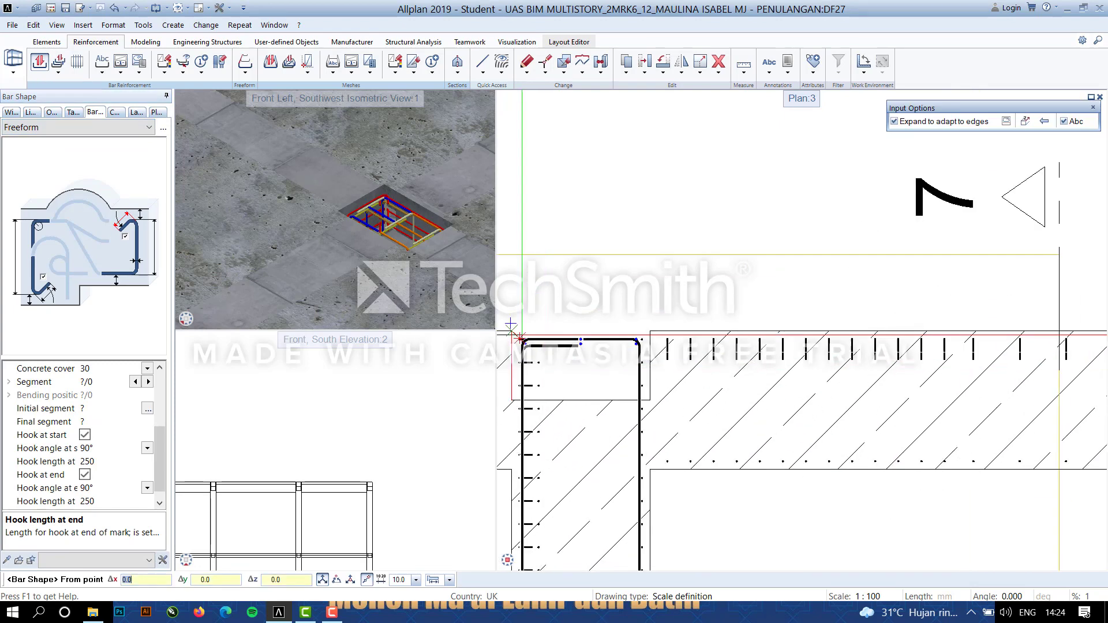
{"action": "left_click", "coordinate": [511, 330]}
{"action": "left_click", "coordinate": [147, 369]}
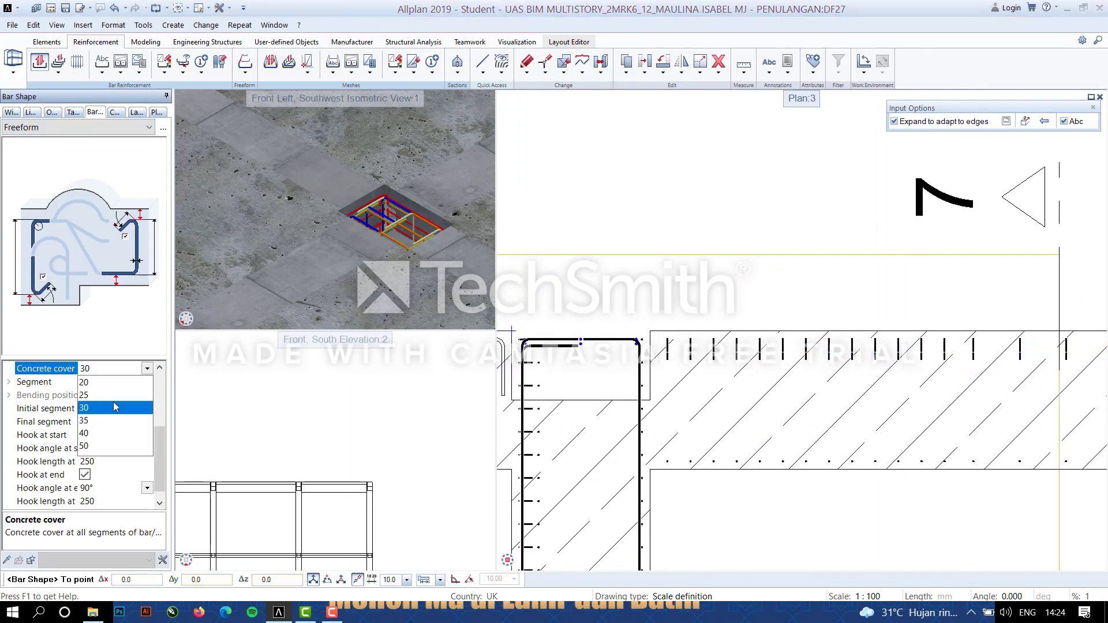
{"action": "left_click", "coordinate": [88, 433]}
{"action": "scroll", "coordinate": [813, 337], "scroll_direction": "up", "scroll_amount": 1}
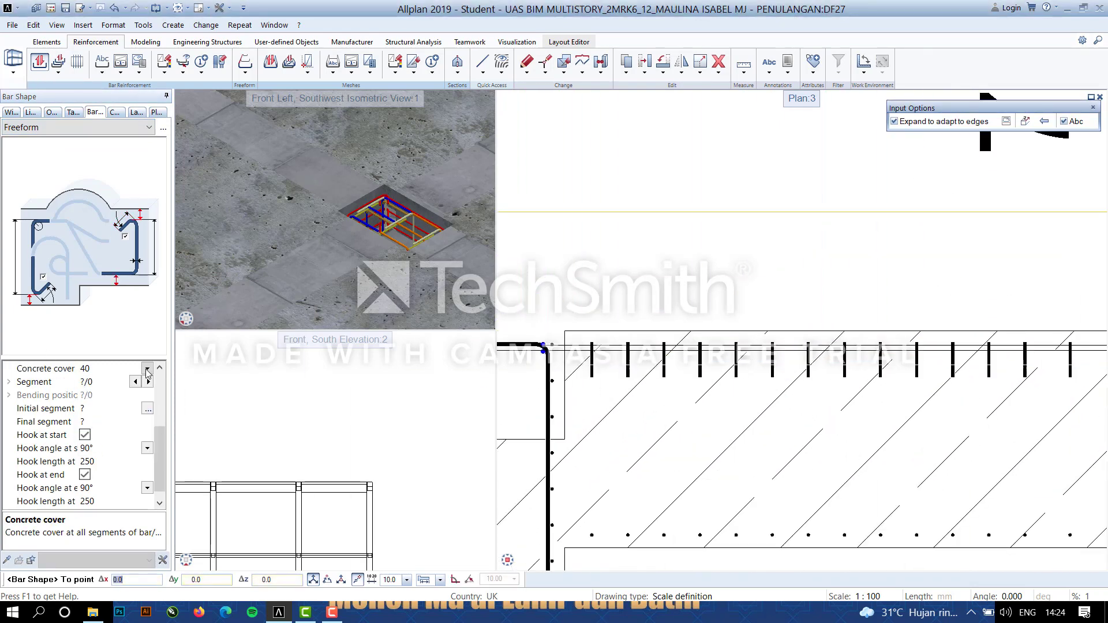
{"action": "scroll", "coordinate": [903, 350], "scroll_direction": "down", "scroll_amount": 3}
{"action": "middle_click_drag", "start_coordinate": [871, 391], "coordinate": [600, 418]}
{"action": "middle_click_drag", "start_coordinate": [1038, 413], "coordinate": [611, 430]}
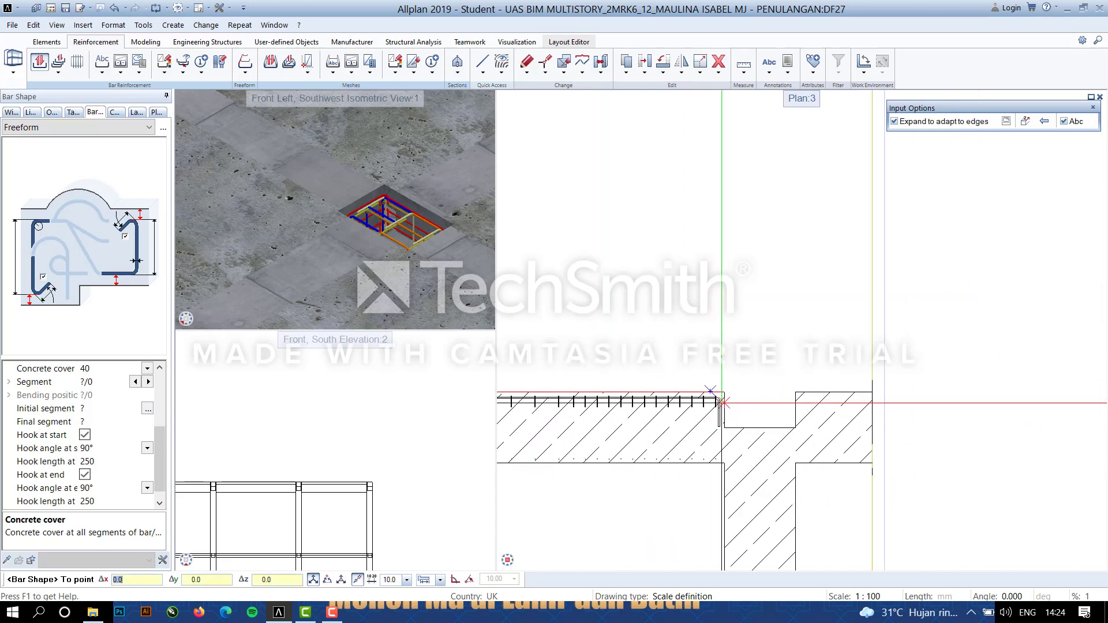
{"action": "left_click", "coordinate": [724, 394]}
{"action": "key", "text": "Escape"}
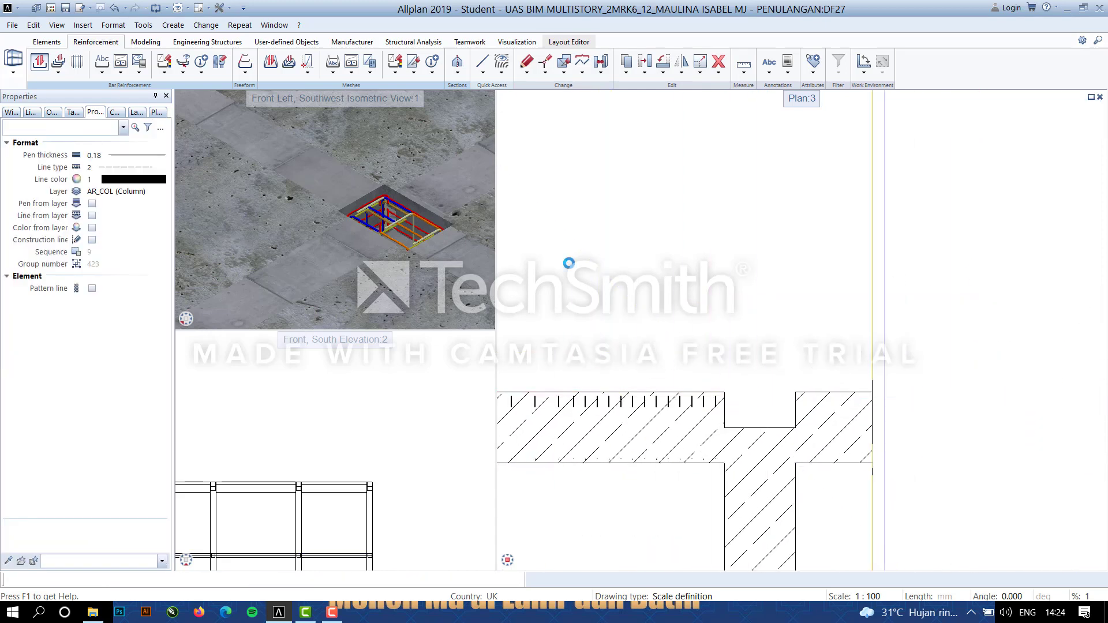
{"action": "left_click", "coordinate": [115, 8]}
{"action": "middle_click_drag", "start_coordinate": [588, 431], "coordinate": [915, 406]}
{"action": "left_click", "coordinate": [134, 8]}
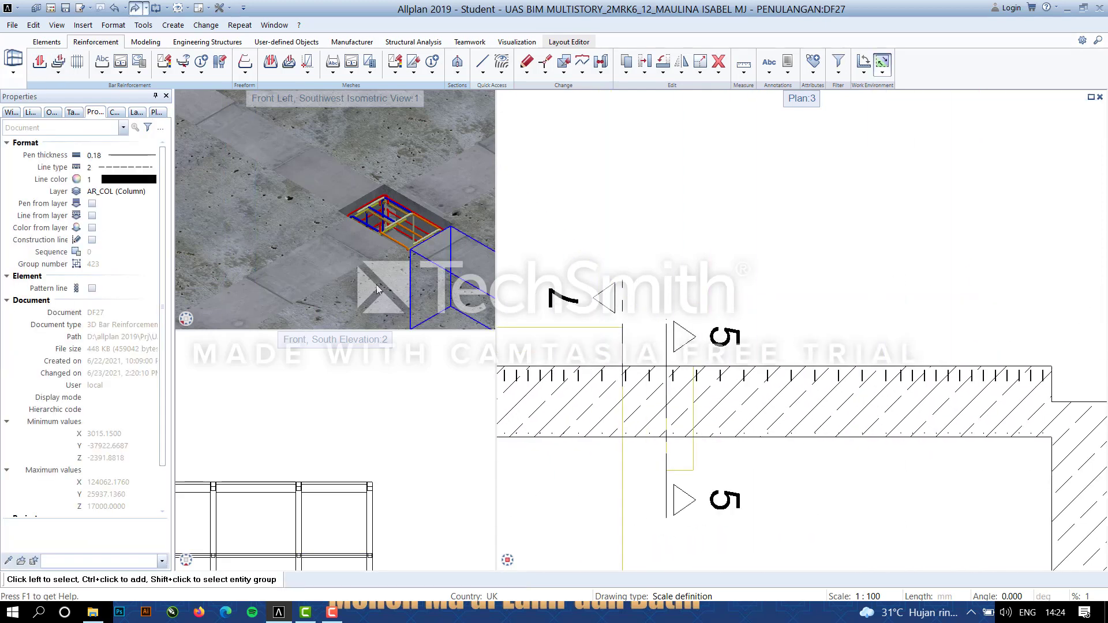
Draw the beam's top bar of diameter 13 from the reinforced column's outer top corner to the far column's outer top corner.
{"action": "left_click", "coordinate": [581, 387]}
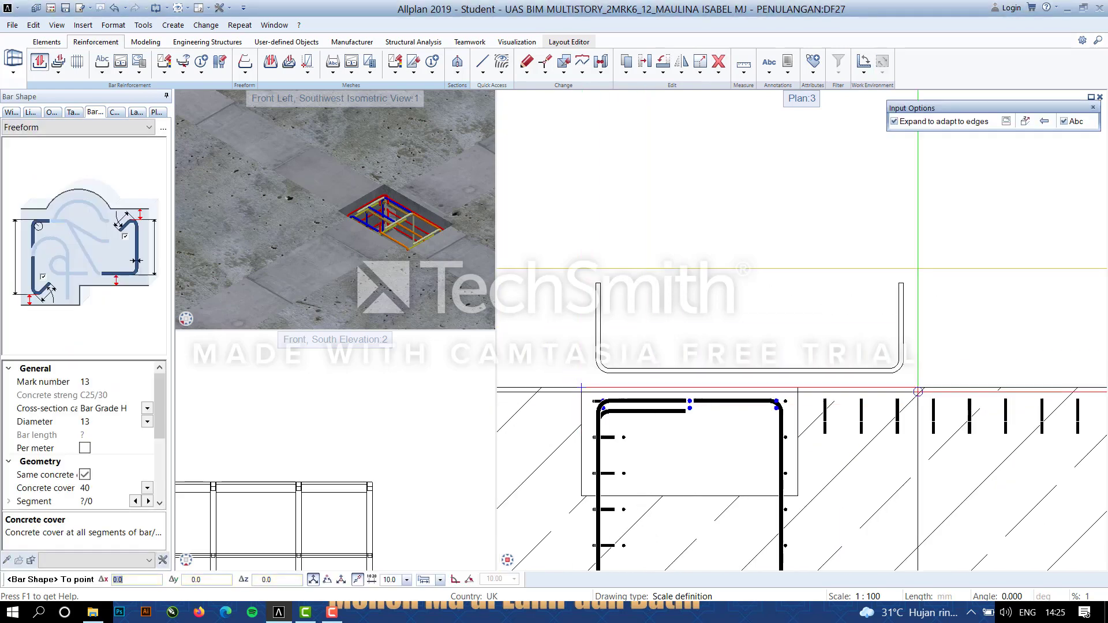
{"action": "scroll", "coordinate": [999, 433], "scroll_direction": "down", "scroll_amount": 6}
{"action": "middle_click_drag", "start_coordinate": [1051, 455], "coordinate": [736, 425]}
{"action": "scroll", "coordinate": [738, 415], "scroll_direction": "up", "scroll_amount": 3}
{"action": "left_click", "coordinate": [747, 413]}
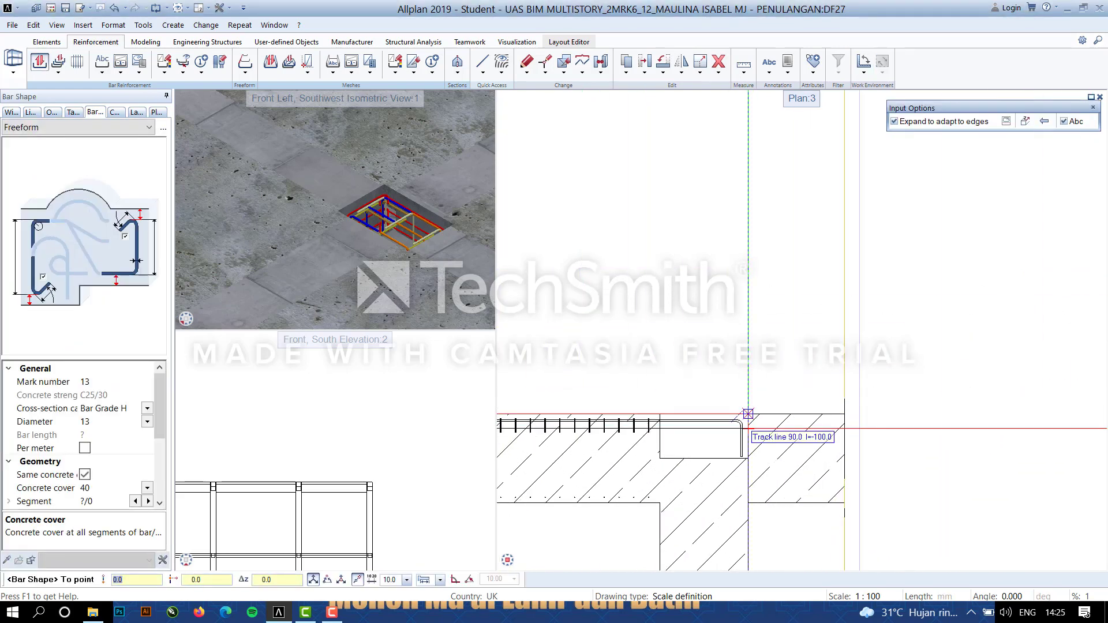
{"action": "key", "text": "Escape"}
{"action": "scroll", "coordinate": [722, 417], "scroll_direction": "down", "scroll_amount": 2}
{"action": "scroll", "coordinate": [733, 420], "scroll_direction": "up", "scroll_amount": 5}
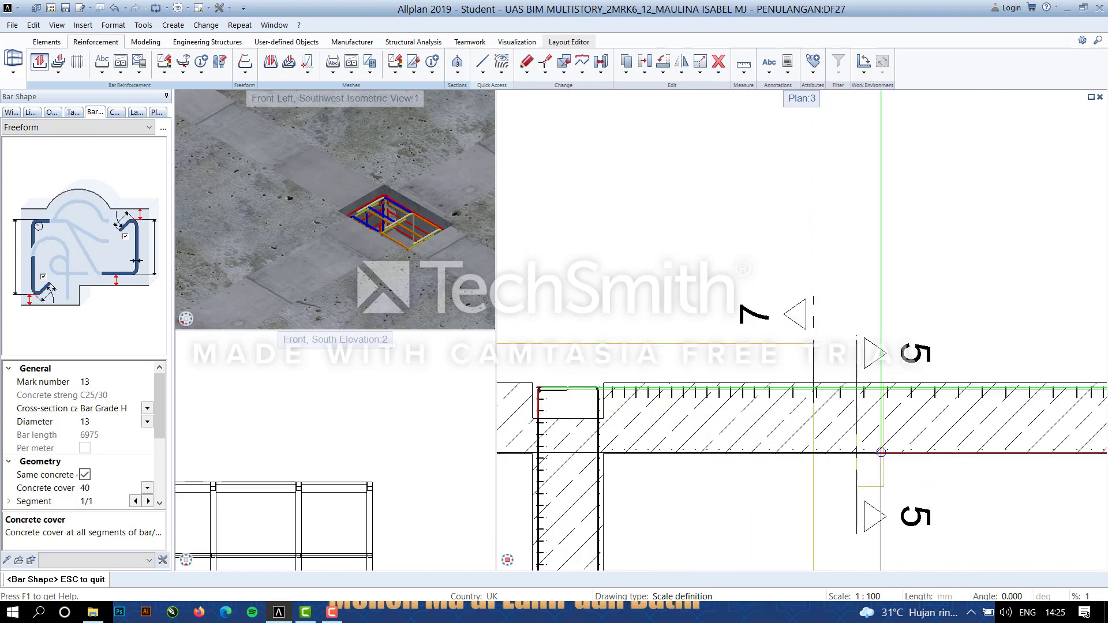
{"action": "key", "text": "Escape"}
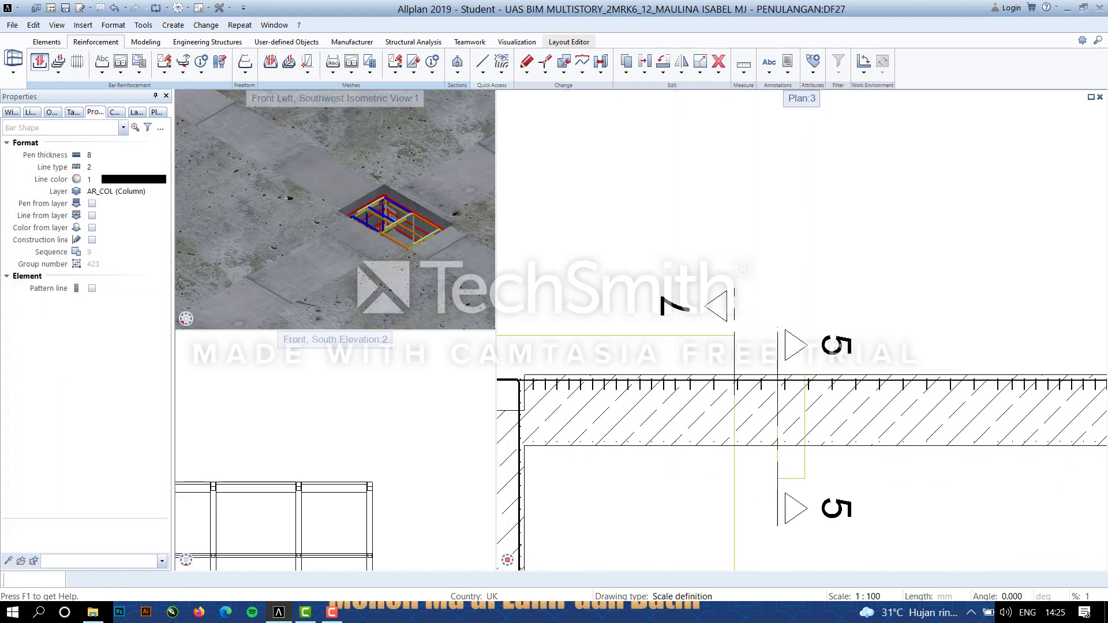
Place three of the beam's top bars along the top segment of the stirrup in section 5-5.
{"action": "scroll", "coordinate": [651, 504], "scroll_direction": "down", "scroll_amount": 2}
{"action": "middle_click_drag", "start_coordinate": [652, 503], "coordinate": [790, 301]}
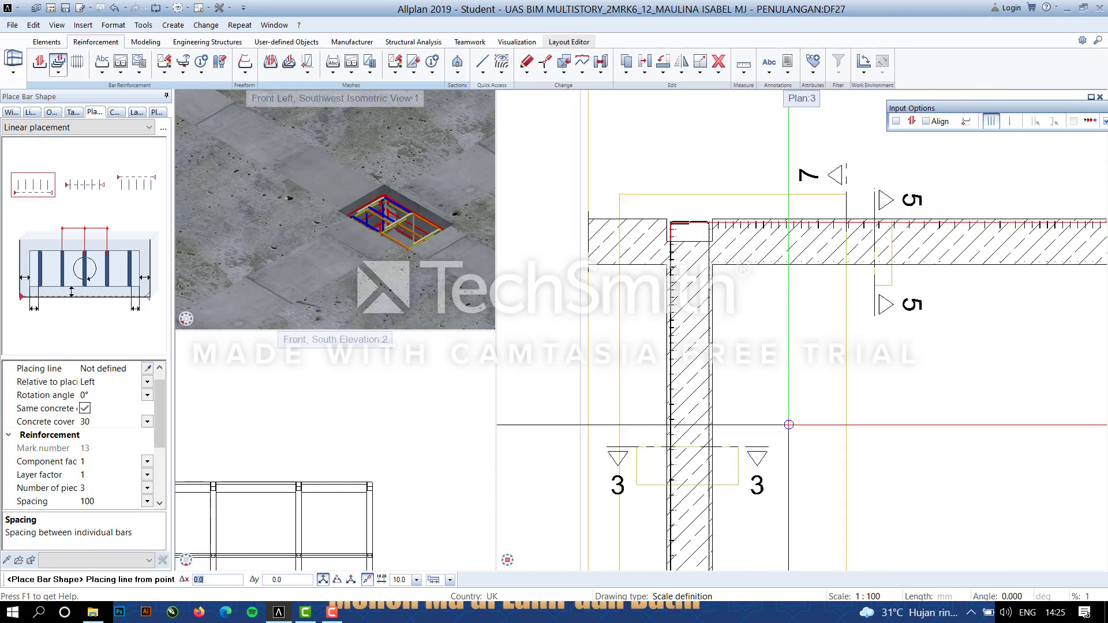
{"action": "middle_click_drag", "start_coordinate": [789, 425], "coordinate": [787, 351]}
{"action": "middle_click_drag", "start_coordinate": [658, 508], "coordinate": [710, 319]}
{"action": "scroll", "coordinate": [710, 319], "scroll_direction": "up", "scroll_amount": 4}
{"action": "left_click", "coordinate": [966, 122]}
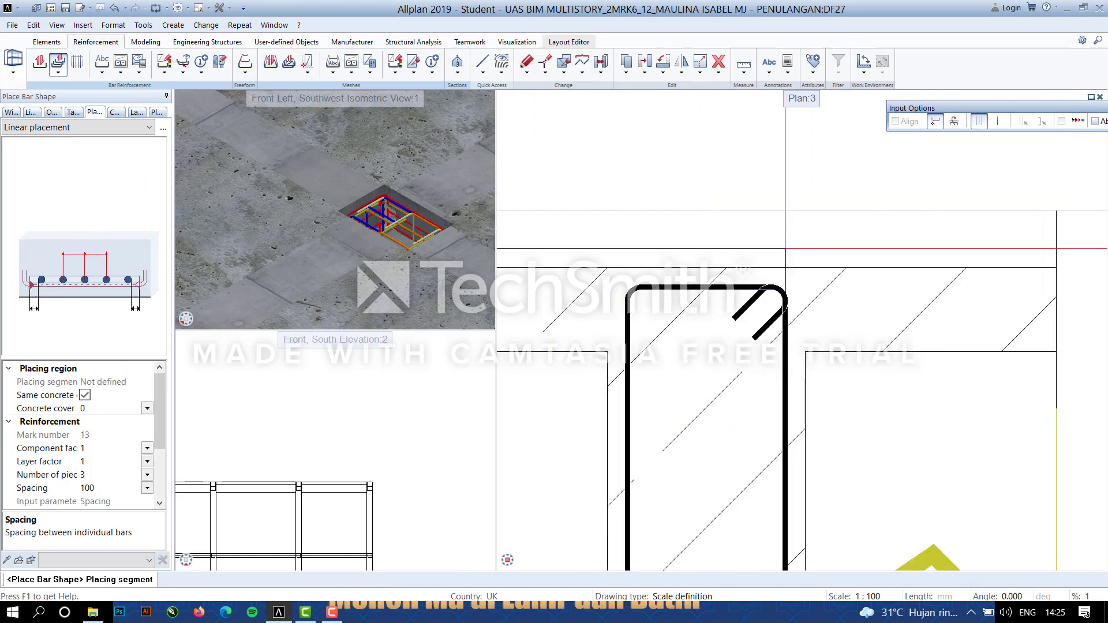
{"action": "scroll", "coordinate": [783, 321], "scroll_direction": "down", "scroll_amount": 4}
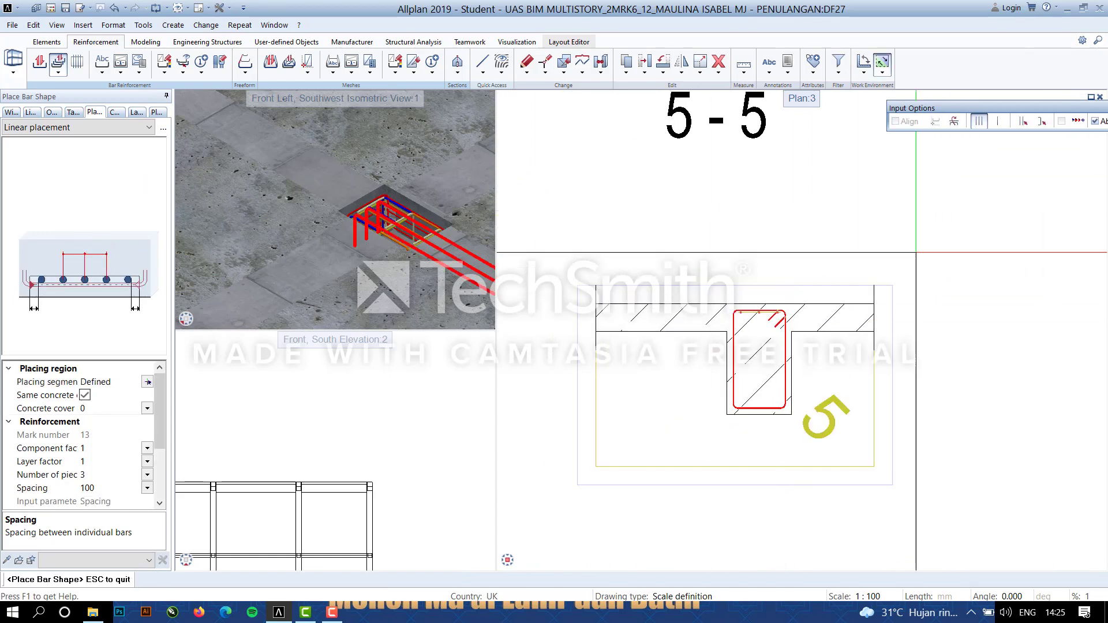
{"action": "scroll", "coordinate": [915, 250], "scroll_direction": "down", "scroll_amount": 5}
{"action": "middle_click_drag", "start_coordinate": [972, 197], "coordinate": [694, 477]}
{"action": "scroll", "coordinate": [695, 478], "scroll_direction": "down", "scroll_amount": 2}
{"action": "middle_click_drag", "start_coordinate": [589, 150], "coordinate": [650, 232]}
{"action": "scroll", "coordinate": [651, 232], "scroll_direction": "up", "scroll_amount": 5}
{"action": "middle_click_drag", "start_coordinate": [889, 349], "coordinate": [802, 391]}
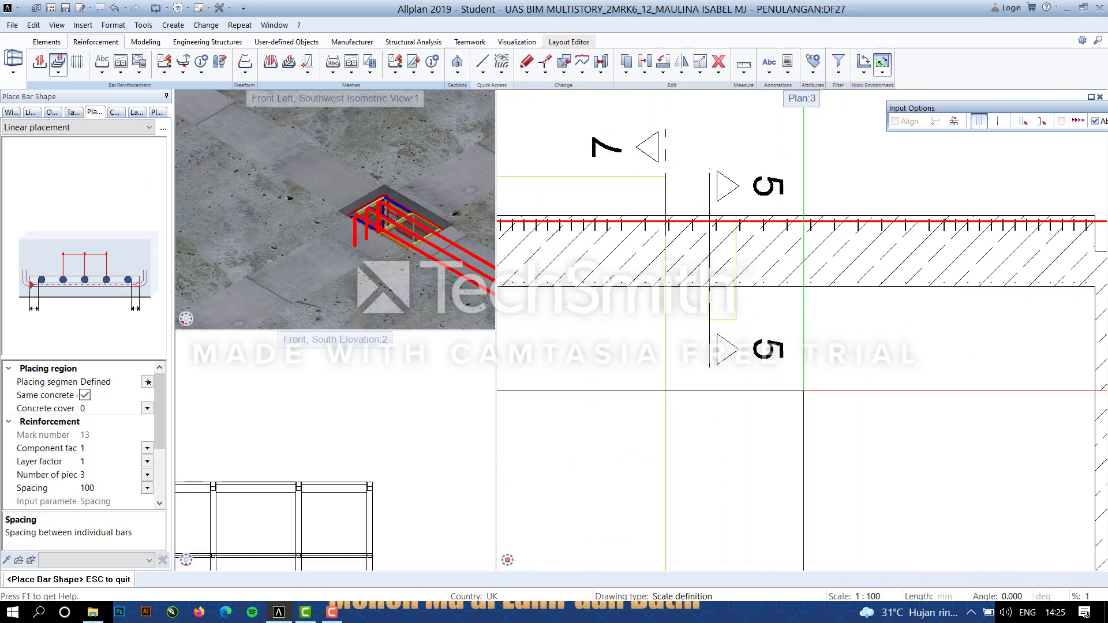
{"action": "key", "text": "Escape"}
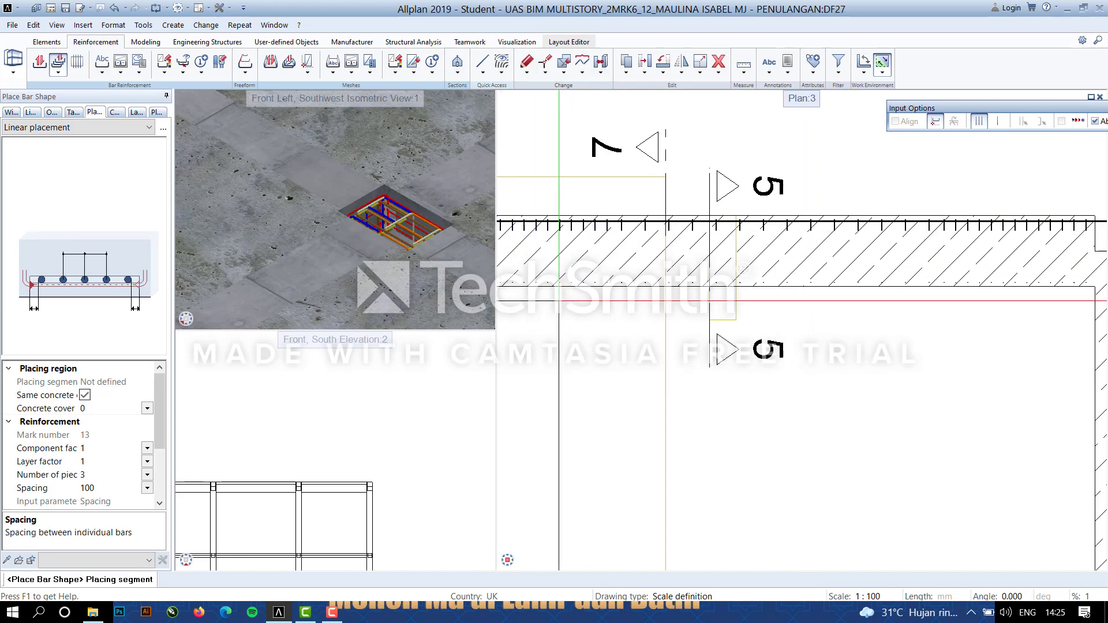
Draw the beam's bottom bar of diameter 13 with concrete cover 40 along its underside, from the reinforced column to the far column.
{"action": "key", "text": "Escape"}
{"action": "key", "text": "Escape"}
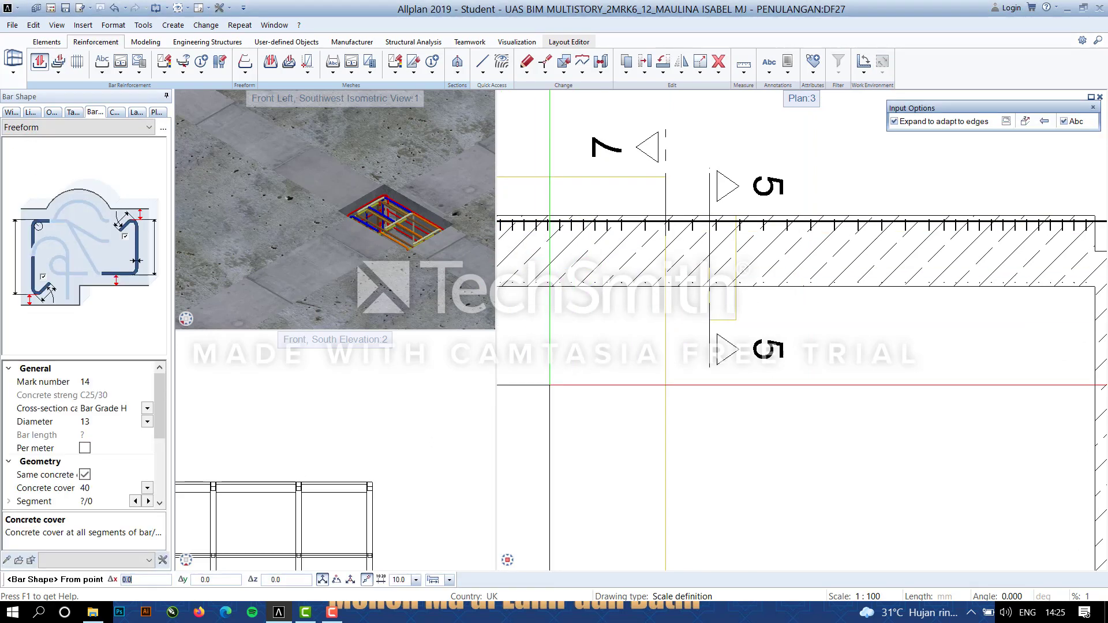
{"action": "middle_click_drag", "start_coordinate": [549, 385], "coordinate": [981, 385]}
{"action": "scroll", "coordinate": [900, 273], "scroll_direction": "up", "scroll_amount": 5}
{"action": "left_click", "coordinate": [709, 313]}
{"action": "scroll", "coordinate": [990, 329], "scroll_direction": "down", "scroll_amount": 4}
{"action": "scroll", "coordinate": [1034, 383], "scroll_direction": "down", "scroll_amount": 5}
{"action": "middle_click_drag", "start_coordinate": [1067, 398], "coordinate": [783, 416]}
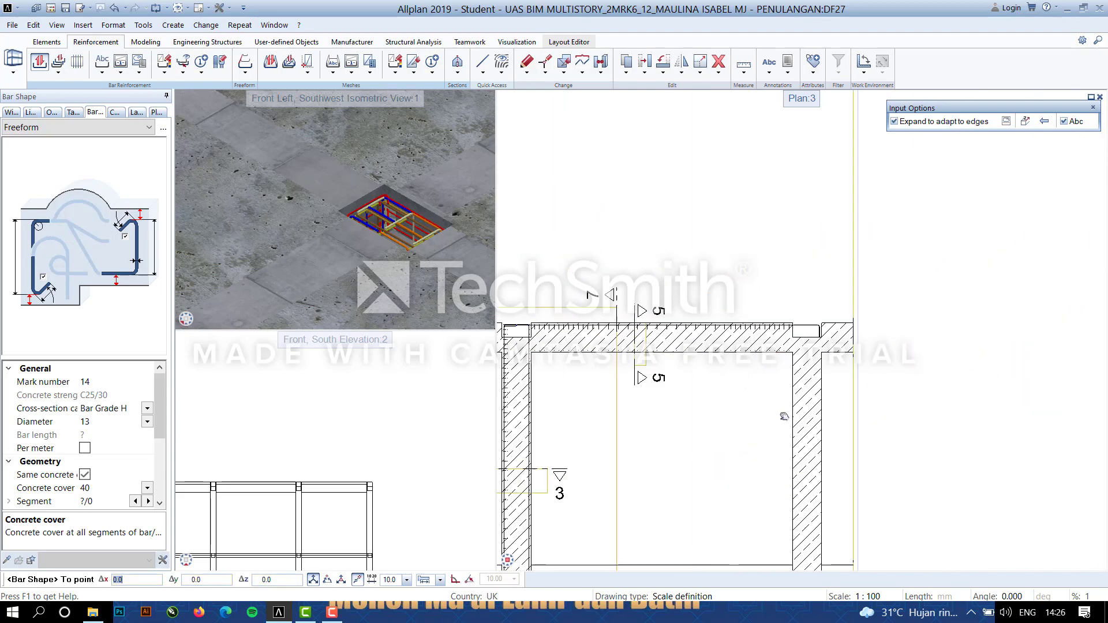
{"action": "scroll", "coordinate": [814, 345], "scroll_direction": "up", "scroll_amount": 5}
{"action": "left_click", "coordinate": [841, 372]}
{"action": "scroll", "coordinate": [792, 434], "scroll_direction": "down", "scroll_amount": 5}
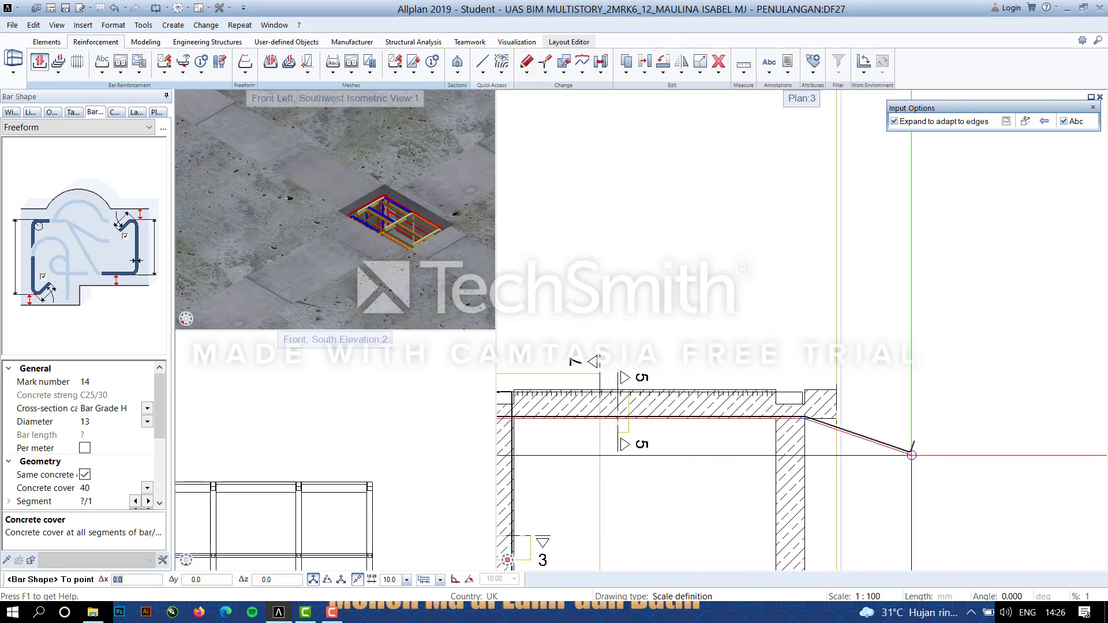
{"action": "key", "text": "Escape"}
Place the beam's bottom bars along the bottom segment of the stirrup in section 5-5.
{"action": "middle_click_drag", "start_coordinate": [522, 401], "coordinate": [628, 341]}
{"action": "scroll", "coordinate": [628, 341], "scroll_direction": "up", "scroll_amount": 5}
{"action": "scroll", "coordinate": [960, 468], "scroll_direction": "down", "scroll_amount": 4}
{"action": "middle_click_drag", "start_coordinate": [1021, 494], "coordinate": [806, 49]}
{"action": "key", "text": "Escape"}
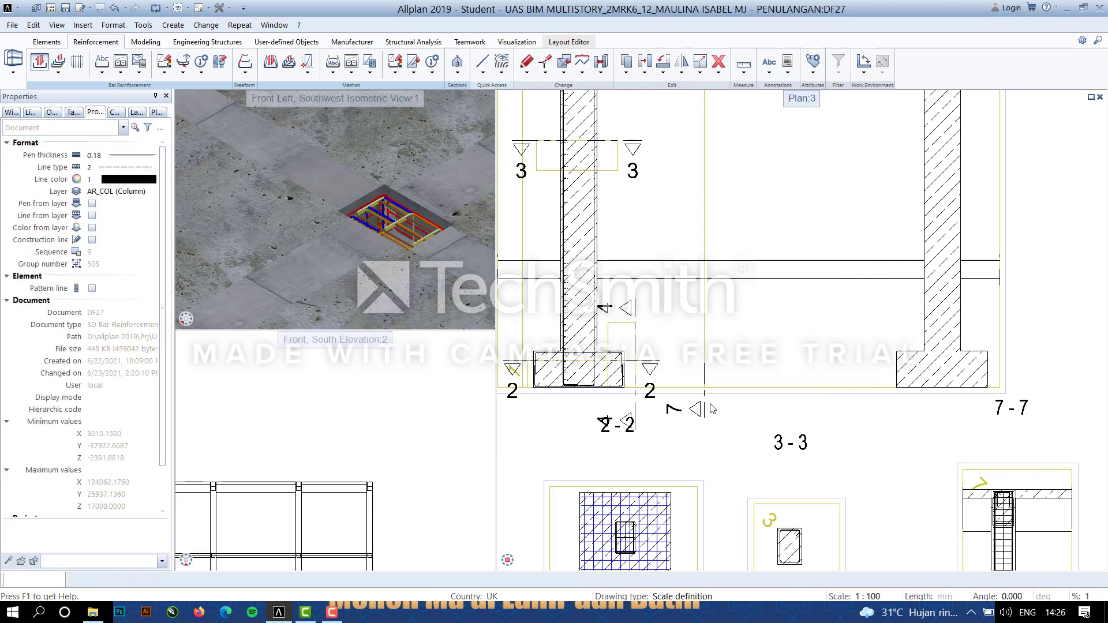
{"action": "key", "text": "Escape"}
{"action": "middle_click_drag", "start_coordinate": [847, 437], "coordinate": [794, 156]}
{"action": "scroll", "coordinate": [692, 473], "scroll_direction": "up", "scroll_amount": 8}
{"action": "middle_click_drag", "start_coordinate": [686, 509], "coordinate": [685, 426]}
{"action": "scroll", "coordinate": [685, 426], "scroll_direction": "up", "scroll_amount": 2}
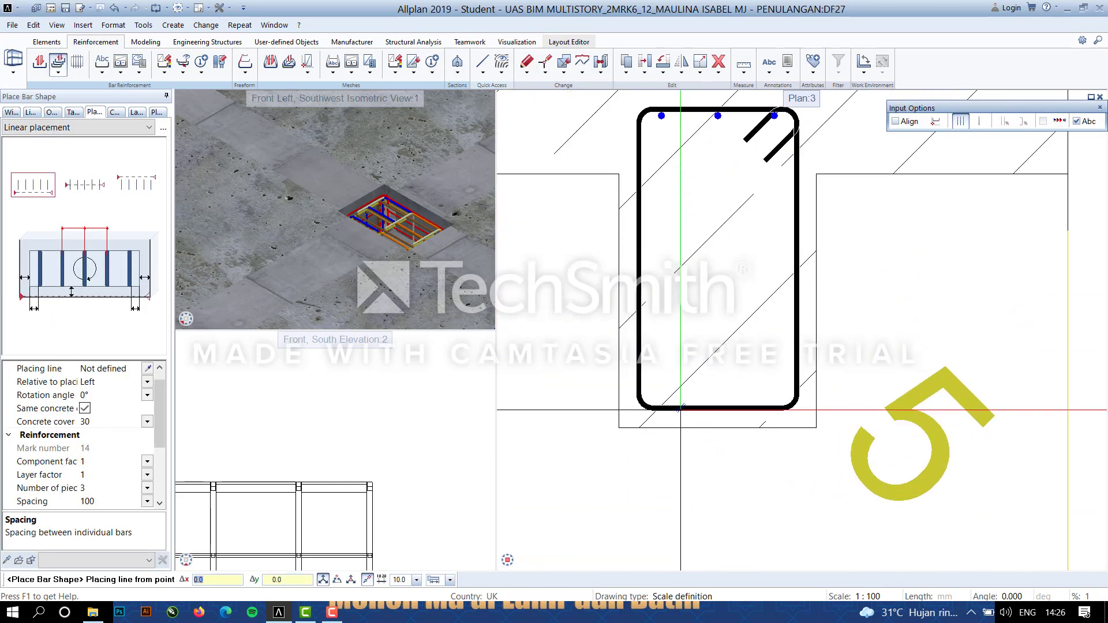
{"action": "left_click", "coordinate": [935, 123]}
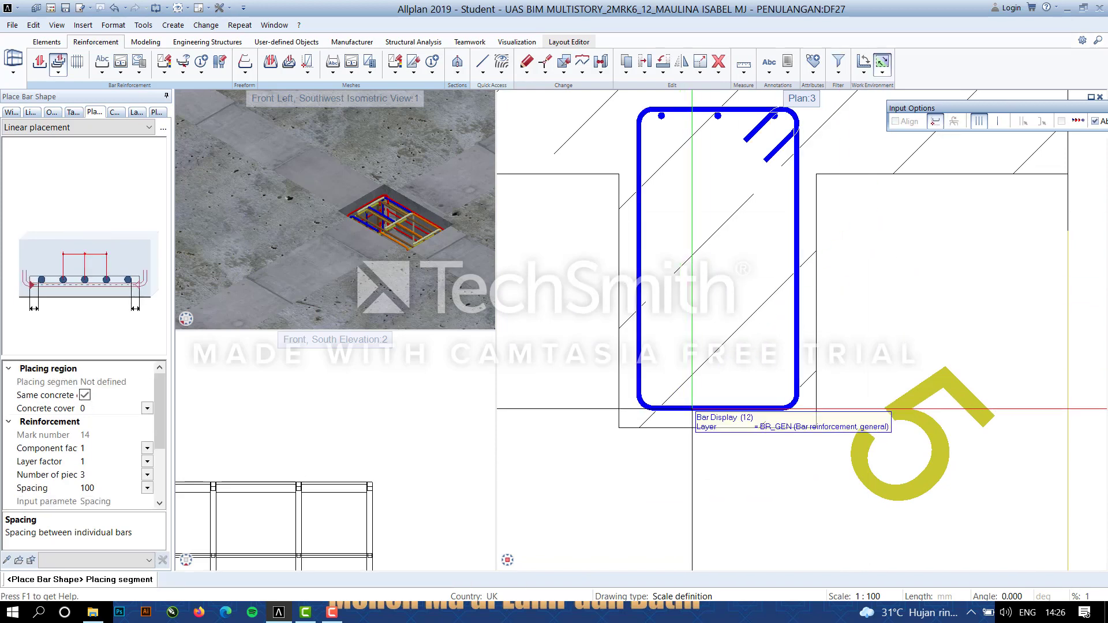
{"action": "left_click", "coordinate": [692, 409]}
{"action": "scroll", "coordinate": [691, 408], "scroll_direction": "down", "scroll_amount": 5}
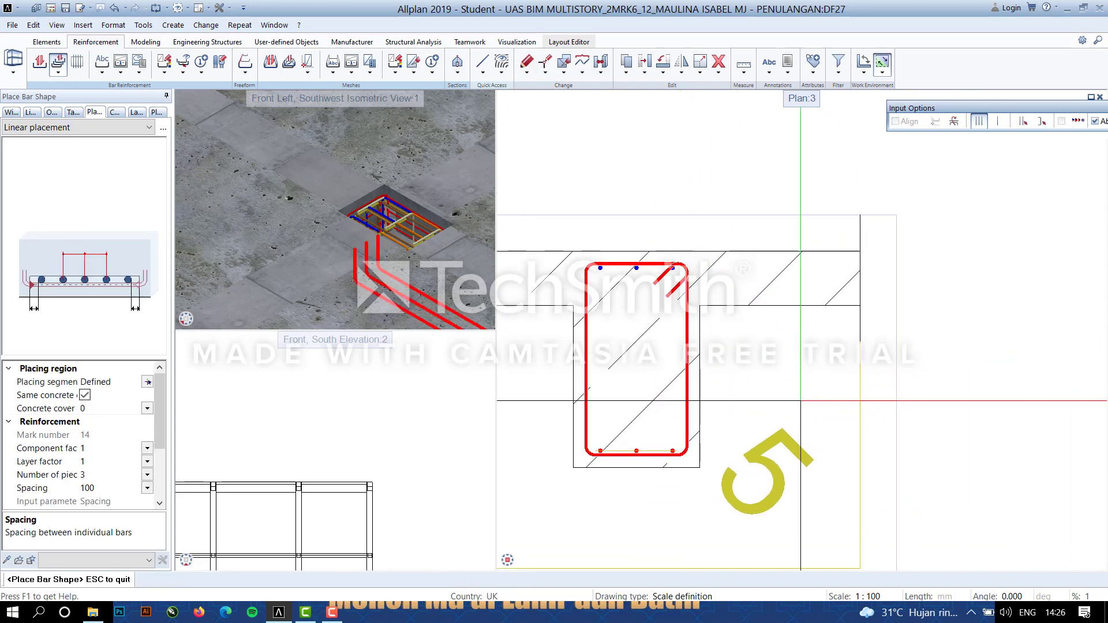
Set the bottom bar placement in section 5-5 to three pieces at a spacing of 115 and finish the placement.
{"action": "left_click", "coordinate": [147, 488]}
{"action": "left_click", "coordinate": [90, 515]}
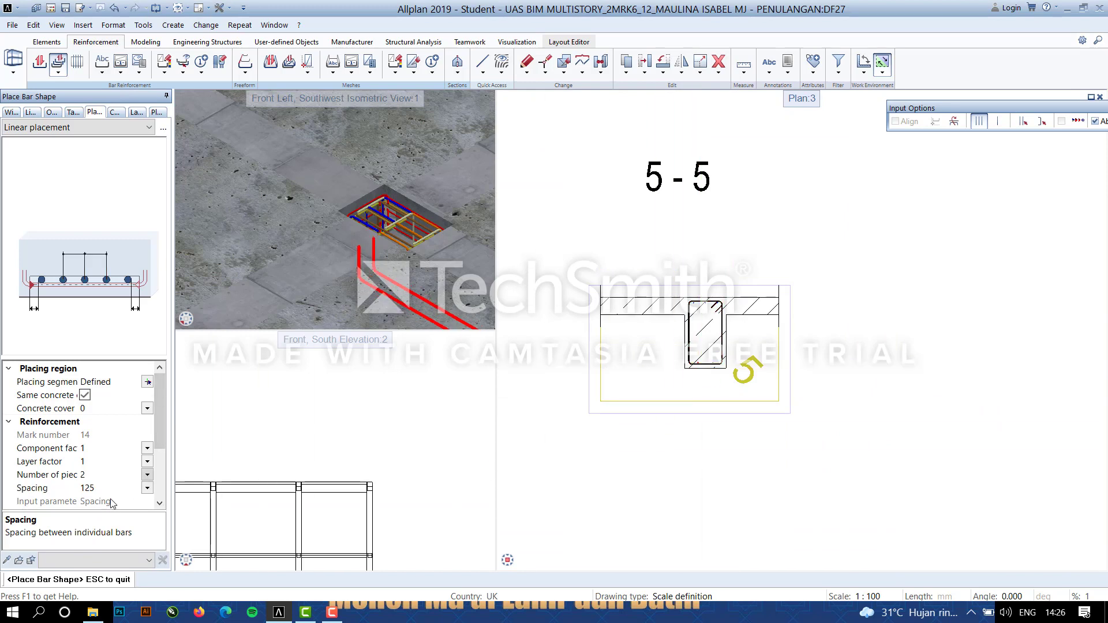
{"action": "left_click", "coordinate": [95, 516]}
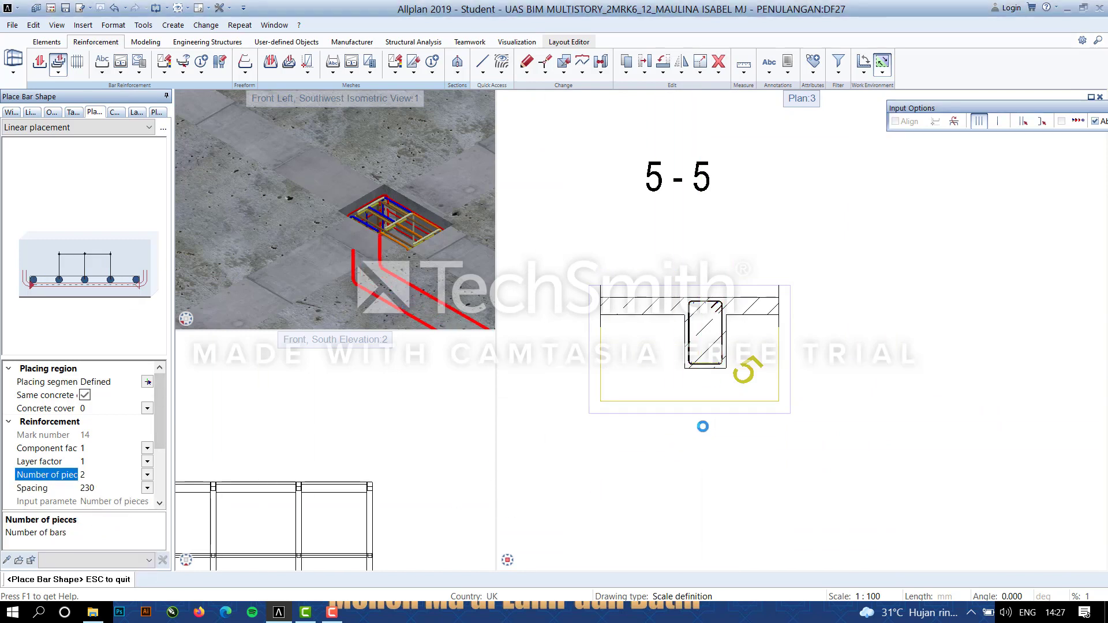
{"action": "scroll", "coordinate": [715, 367], "scroll_direction": "up", "scroll_amount": 8}
{"action": "scroll", "coordinate": [866, 372], "scroll_direction": "down", "scroll_amount": 3}
{"action": "middle_click_drag", "start_coordinate": [849, 414], "coordinate": [787, 503]}
{"action": "key", "text": "Escape"}
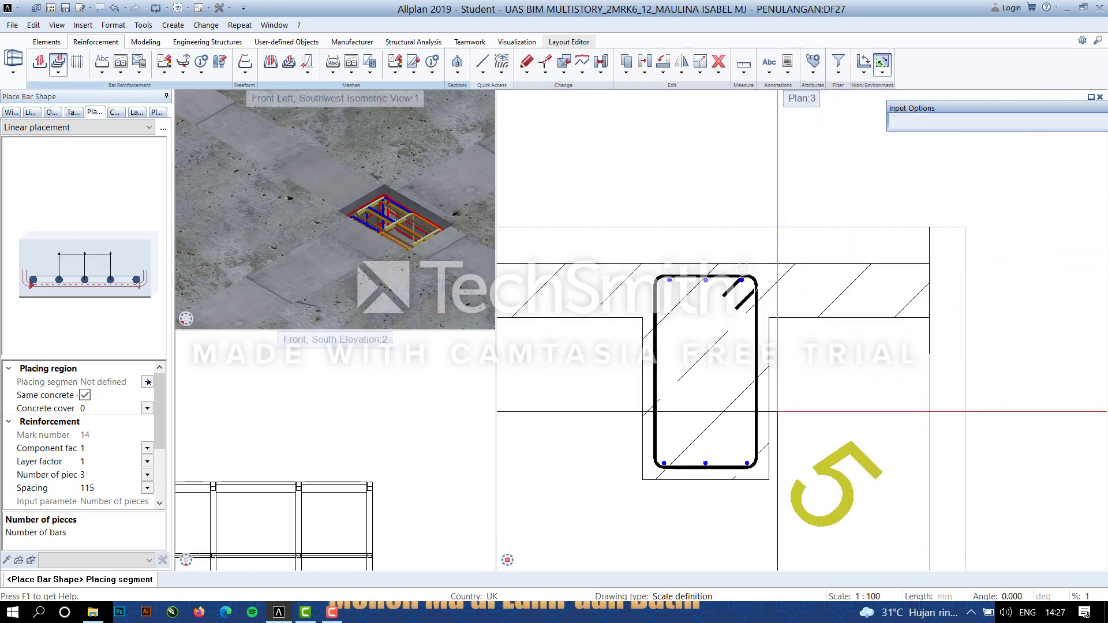
{"action": "key", "text": "Escape"}
{"action": "key", "text": "Escape"}
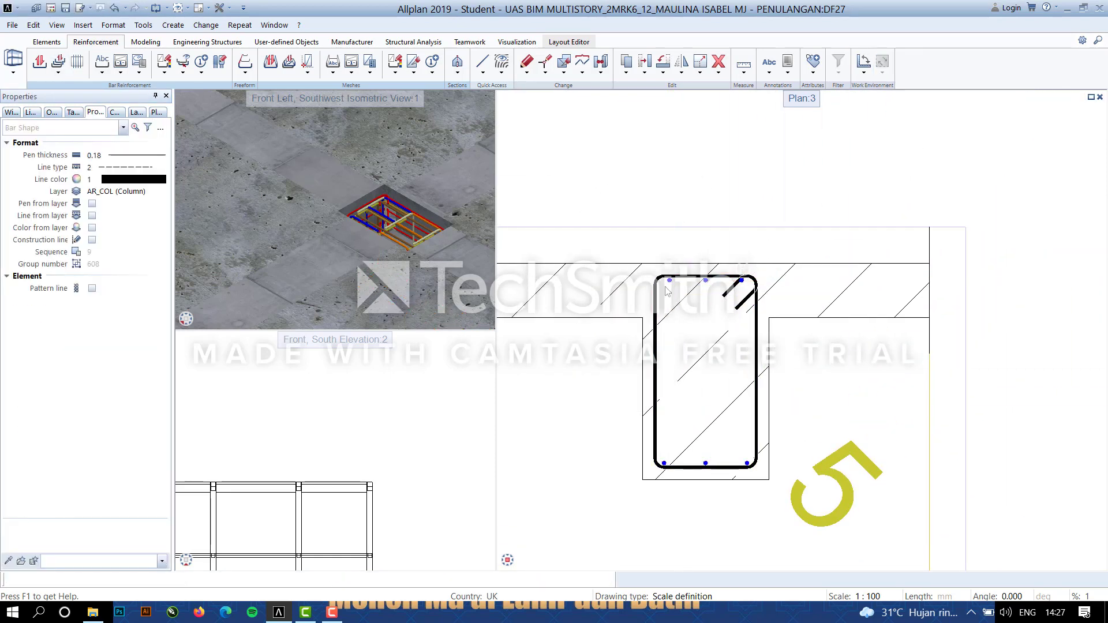
{"action": "key", "text": "Escape"}
{"action": "key", "text": "Escape"}
Try setting the spacing of the beam's top bars in section 5-5 to 115 directly on the drawing.
{"action": "left_click", "coordinate": [671, 286]}
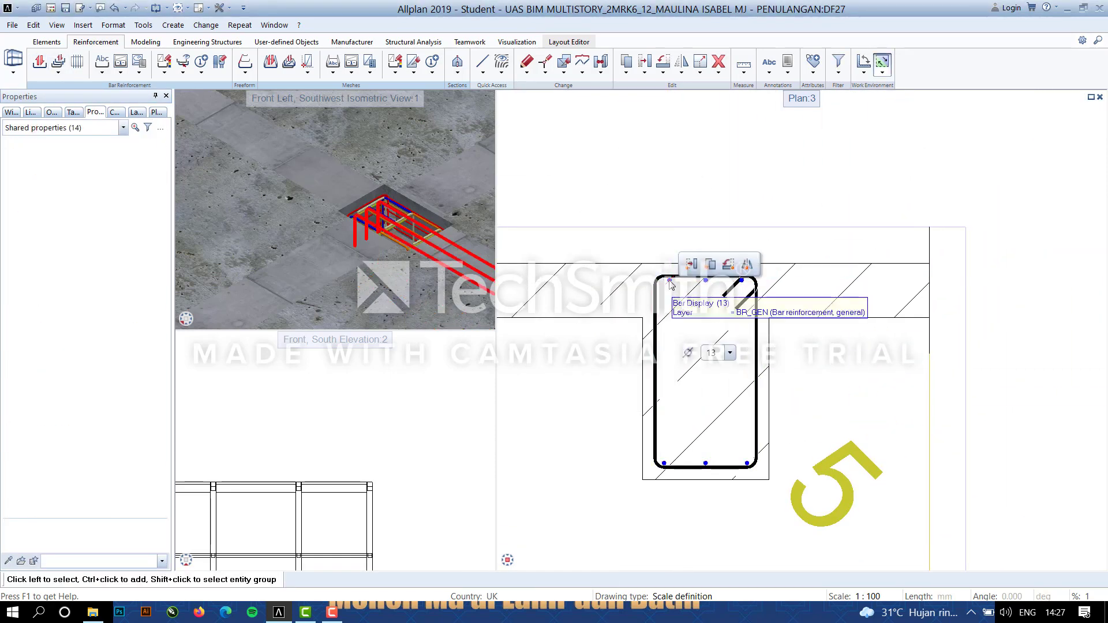
{"action": "scroll", "coordinate": [733, 289], "scroll_direction": "up", "scroll_amount": 4}
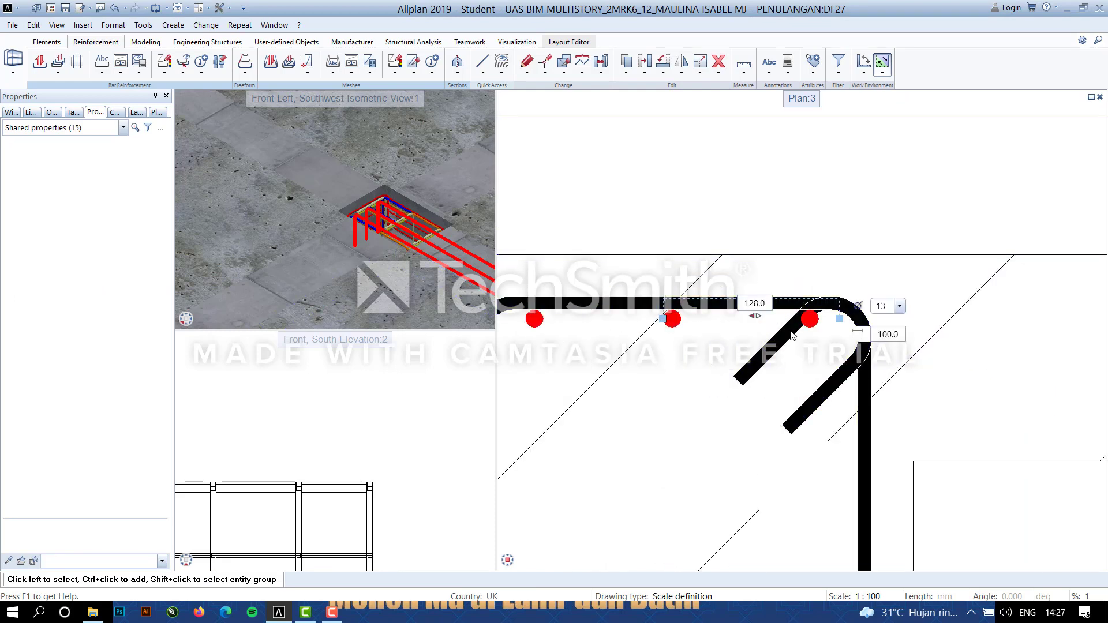
{"action": "left_click", "coordinate": [888, 336]}
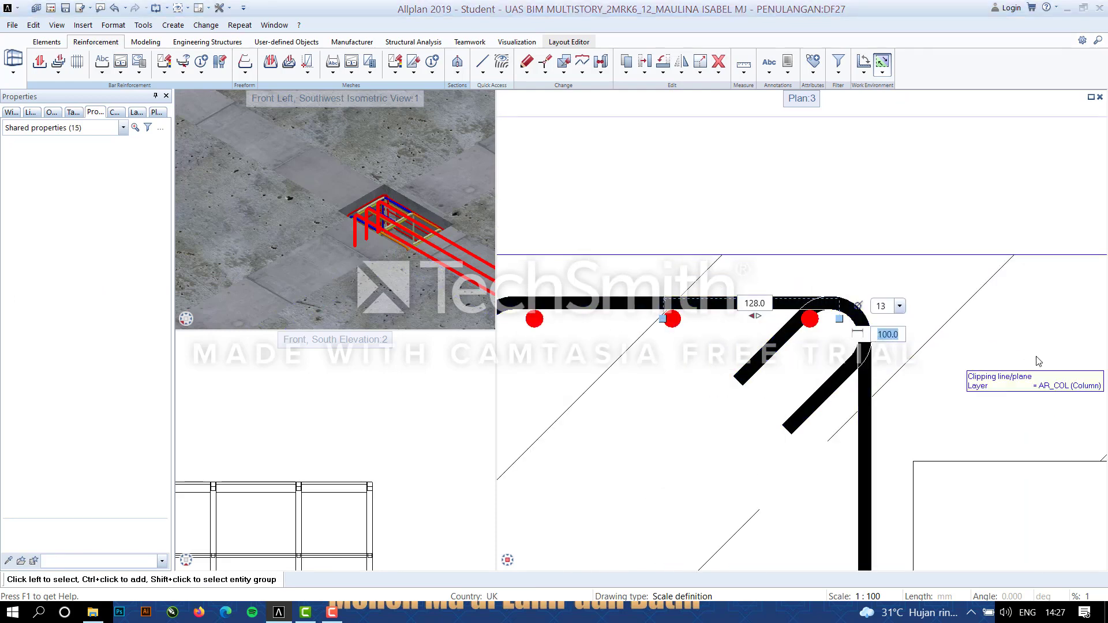
{"action": "scroll", "coordinate": [926, 385], "scroll_direction": "down", "scroll_amount": 2}
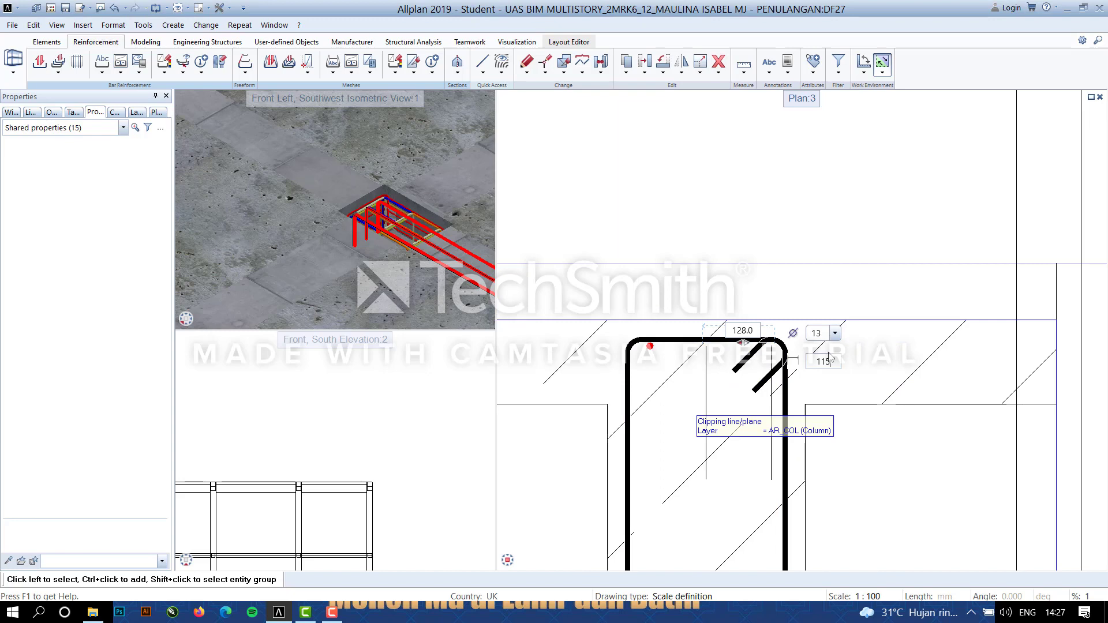
{"action": "key", "text": "Return"}
{"action": "scroll", "coordinate": [764, 355], "scroll_direction": "up", "scroll_amount": 3}
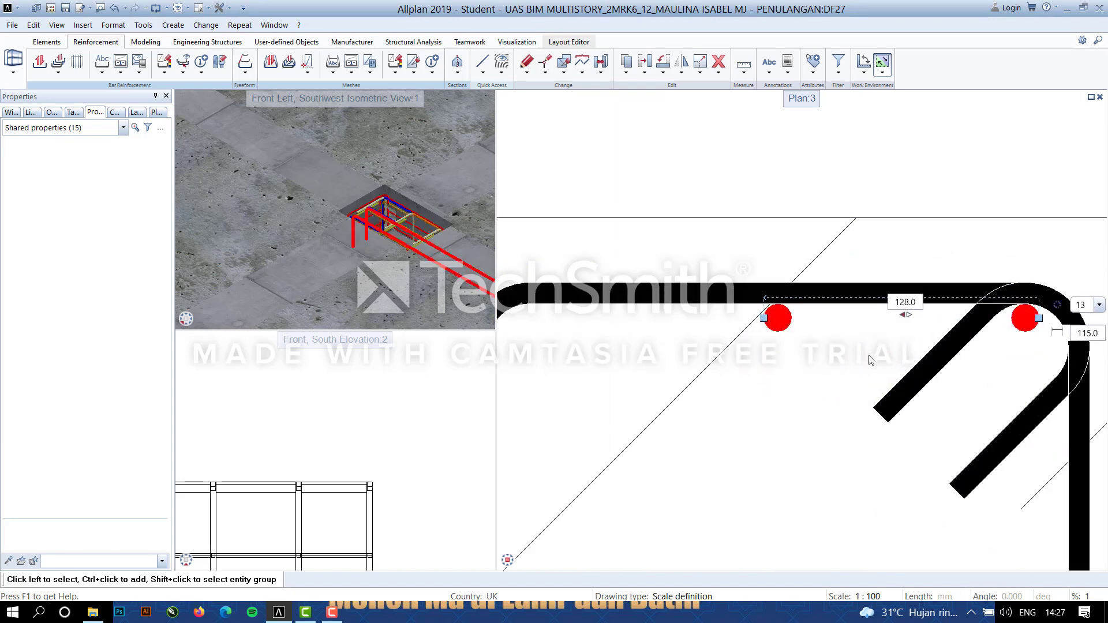
Try changing the number of pieces and spacing in the top bars' placement properties to get three bars.
{"action": "scroll", "coordinate": [875, 364], "scroll_direction": "down", "scroll_amount": 1}
{"action": "left_click", "coordinate": [124, 131]}
{"action": "left_click", "coordinate": [45, 177]}
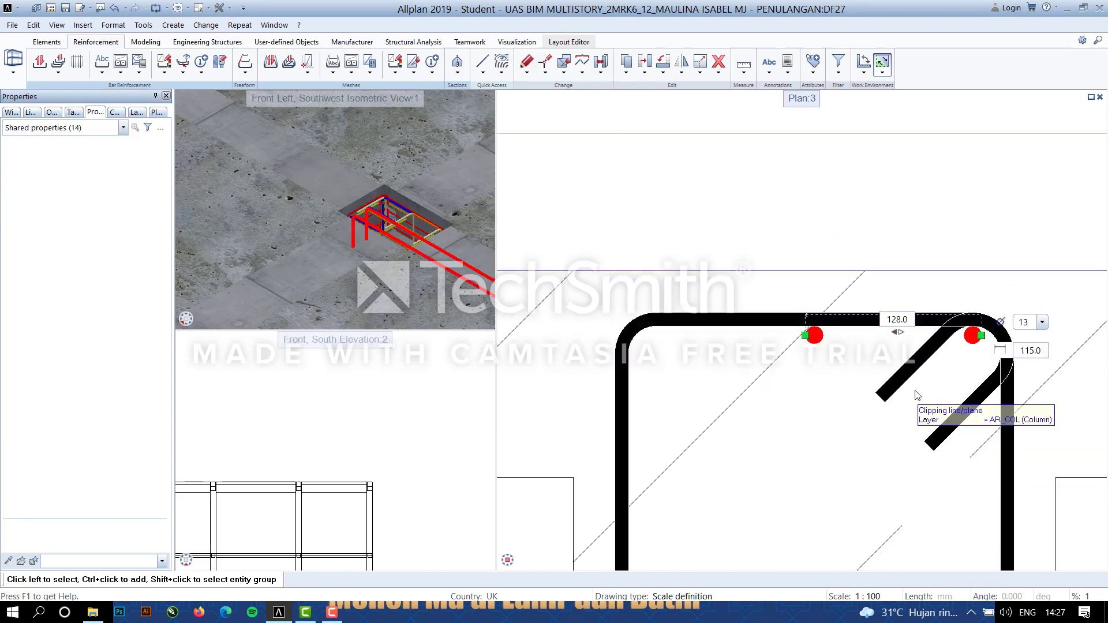
{"action": "left_click", "coordinate": [812, 337]}
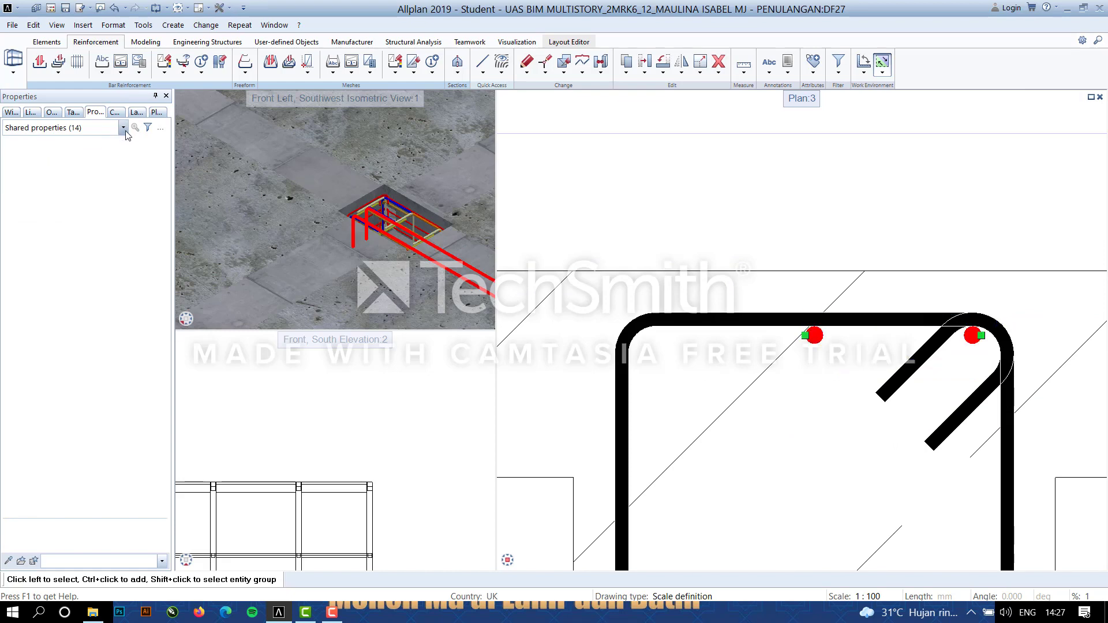
{"action": "left_click", "coordinate": [144, 452]}
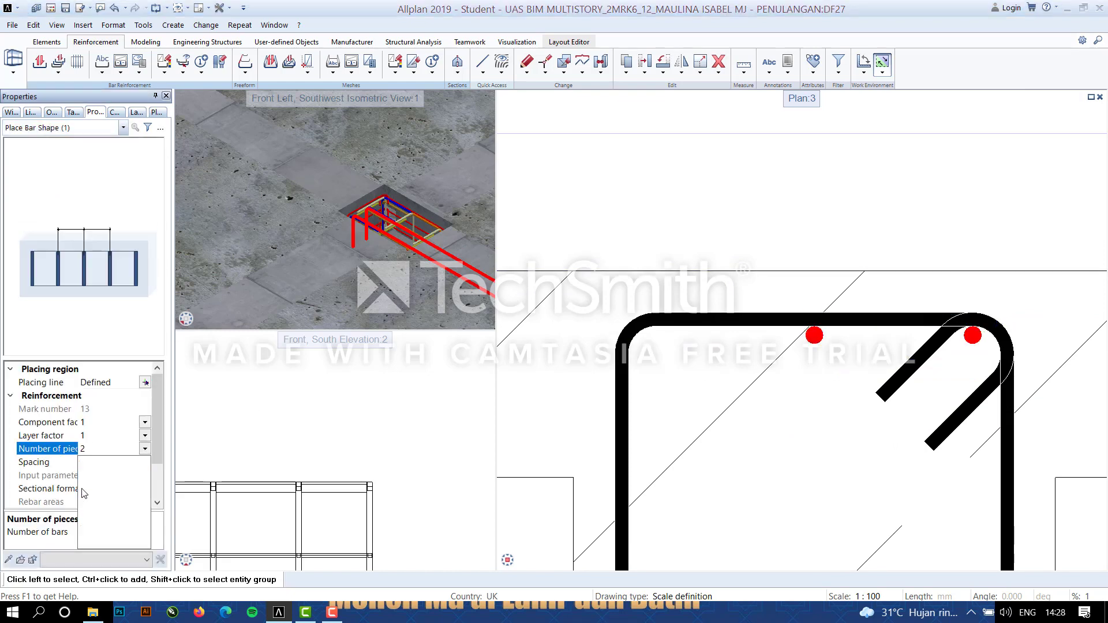
{"action": "left_click", "coordinate": [84, 492]}
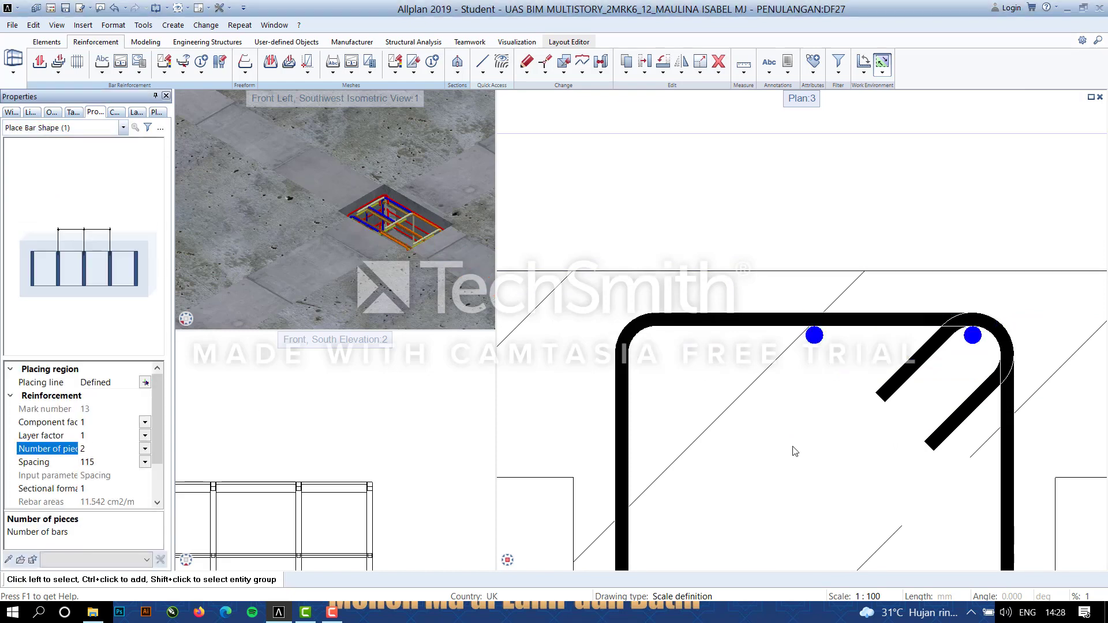
{"action": "left_click", "coordinate": [146, 464]}
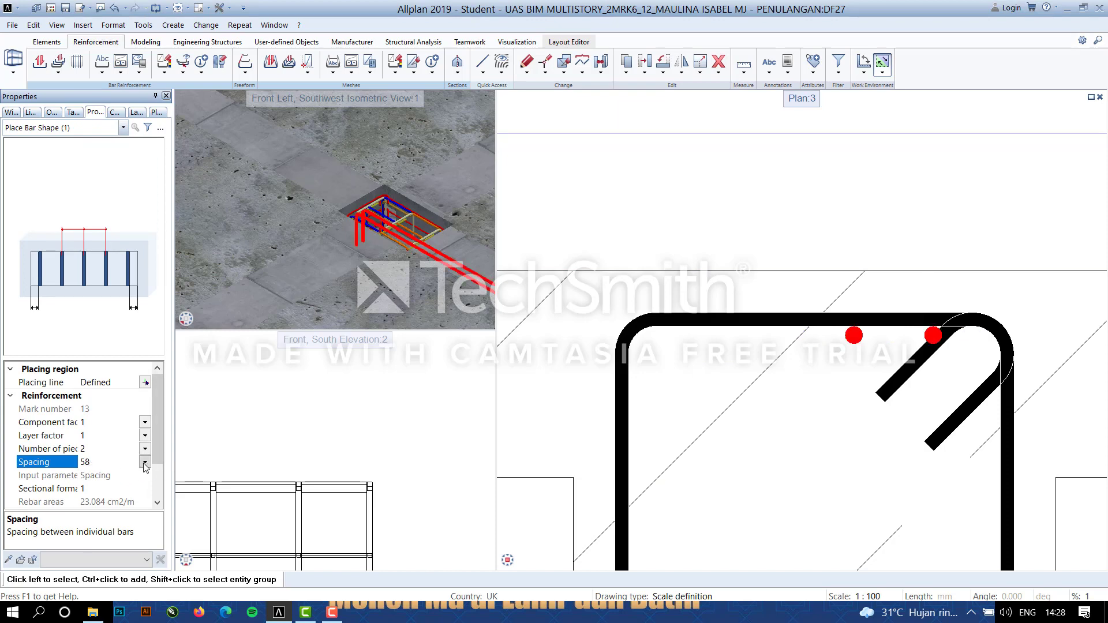
{"action": "scroll", "coordinate": [866, 341], "scroll_direction": "down", "scroll_amount": 5}
{"action": "left_click", "coordinate": [145, 462]}
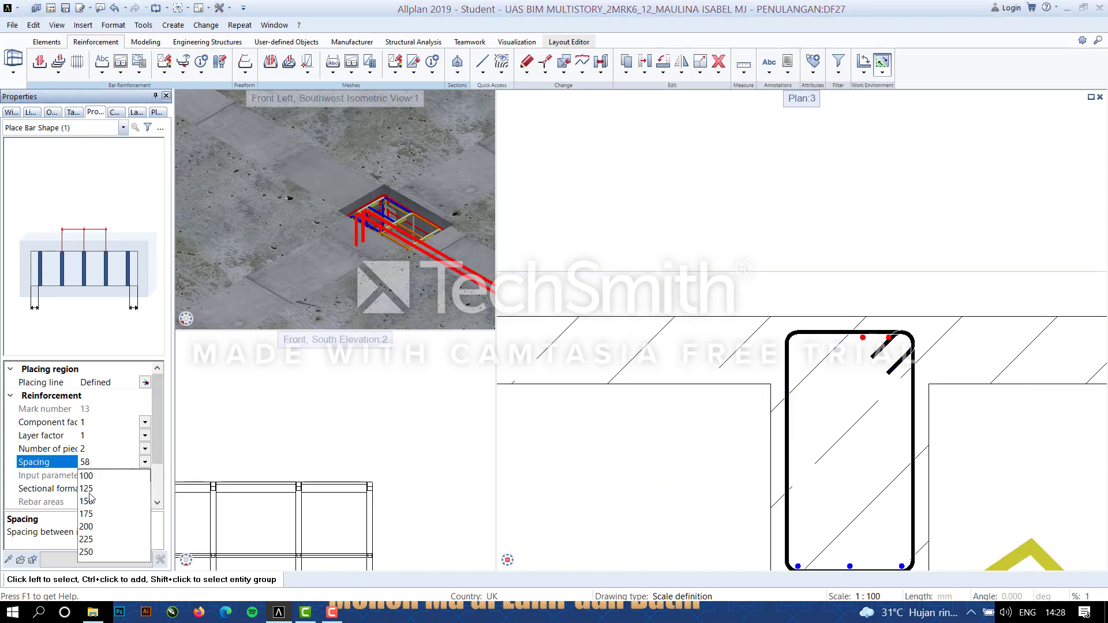
{"action": "left_click", "coordinate": [88, 501]}
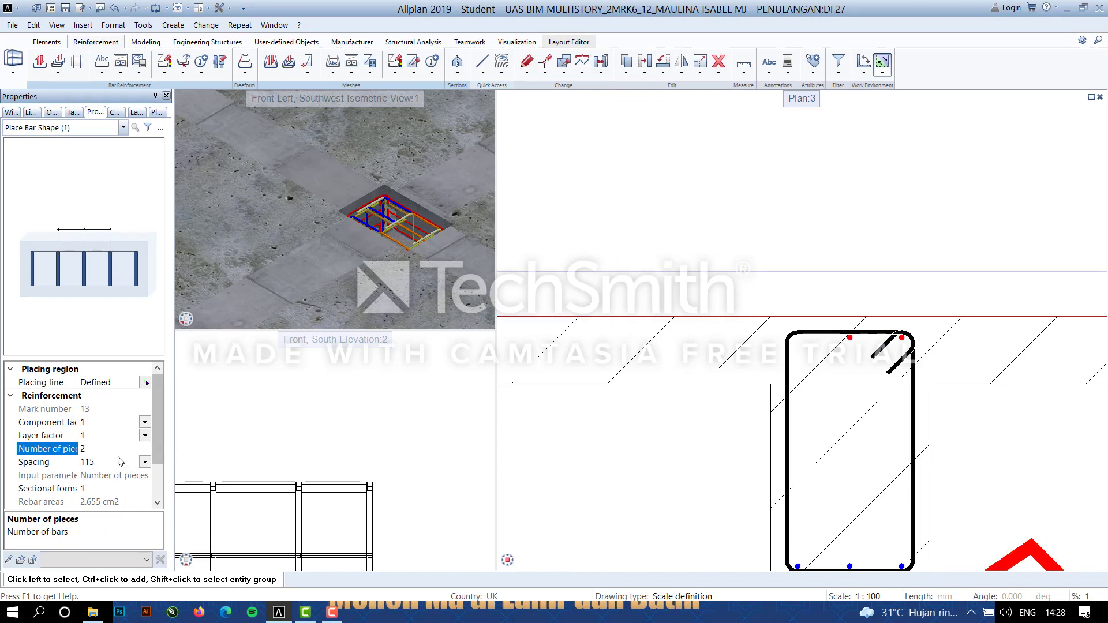
{"action": "scroll", "coordinate": [862, 340], "scroll_direction": "up", "scroll_amount": 6}
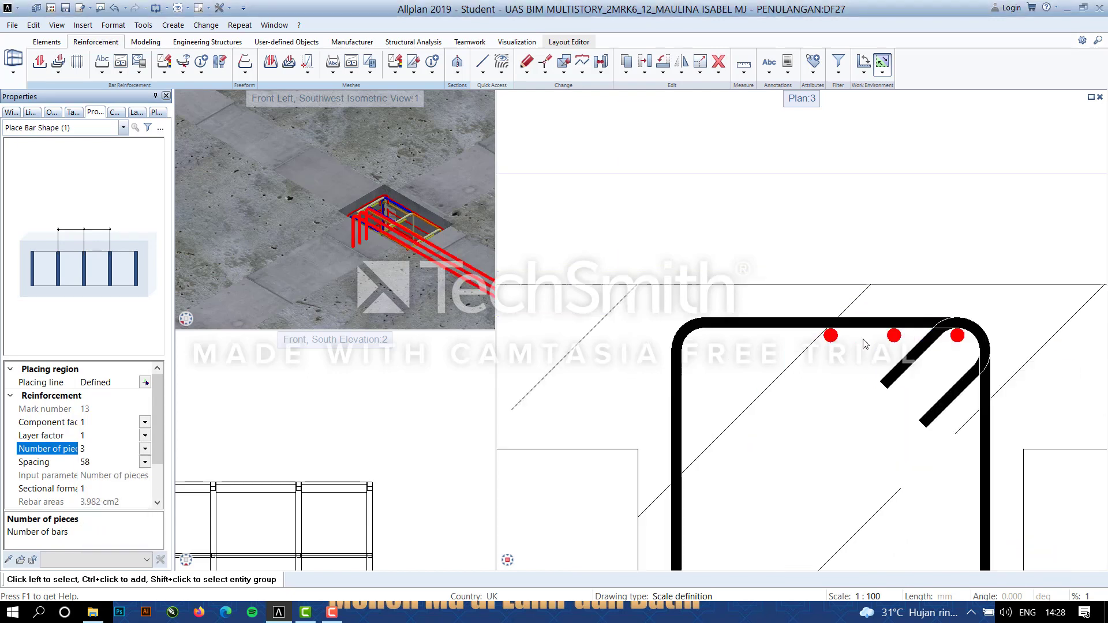
Try extending the top bars' placement line toward the opposite stirrup corner by 51 and 130, and undo the placement changes.
{"action": "left_click", "coordinate": [913, 333]}
{"action": "left_click", "coordinate": [814, 336]}
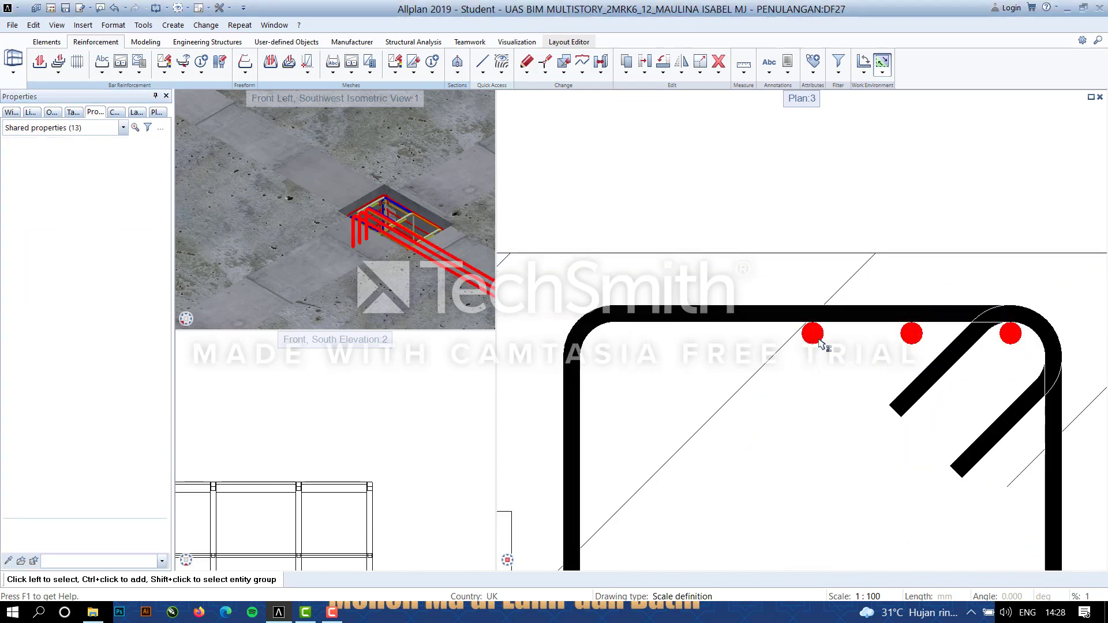
{"action": "left_click", "coordinate": [900, 335]}
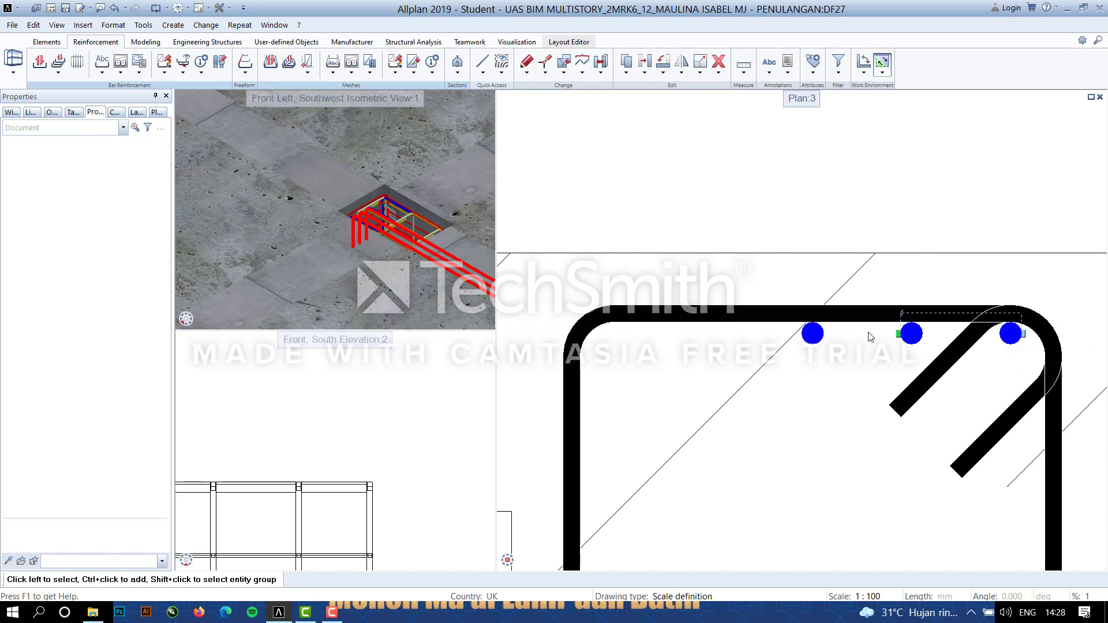
{"action": "left_click", "coordinate": [898, 334]}
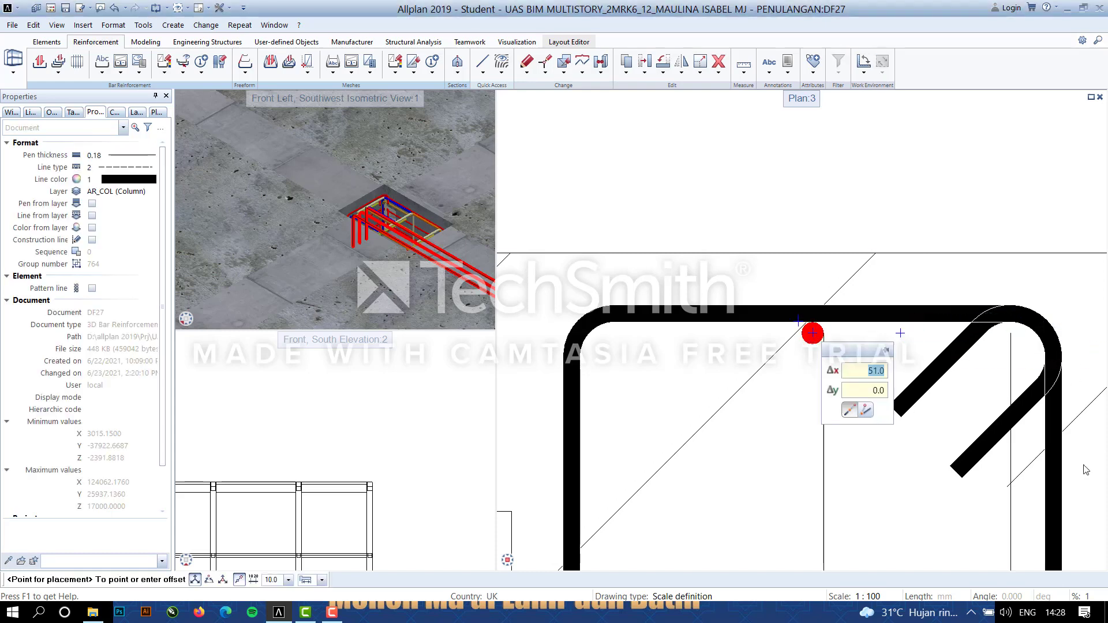
{"action": "key", "text": "Return"}
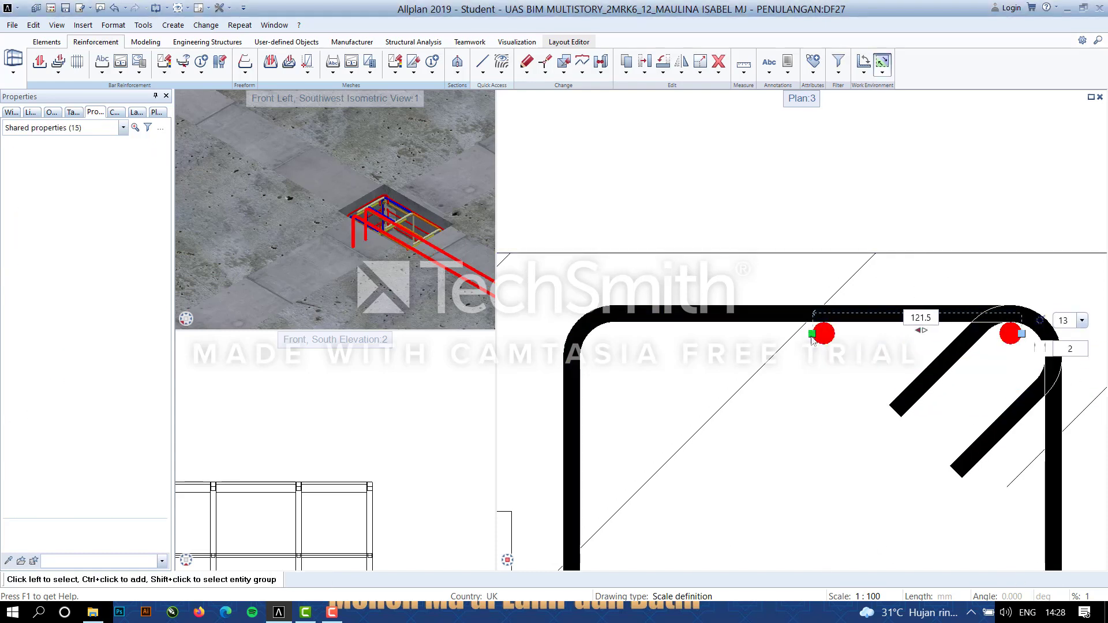
{"action": "left_click", "coordinate": [812, 334]}
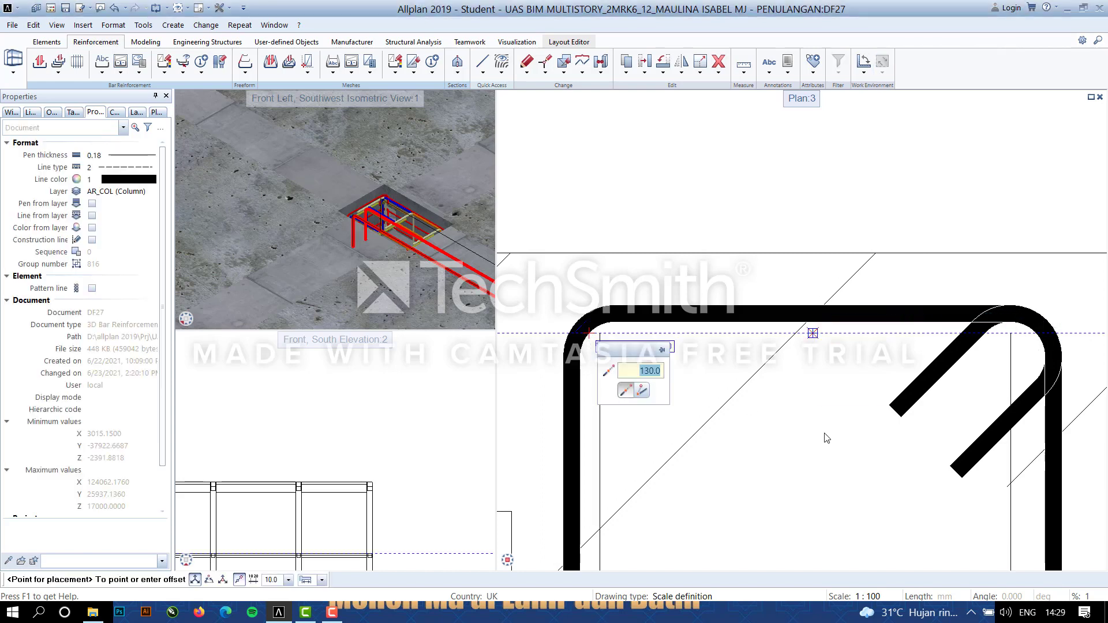
{"action": "key", "text": "Return"}
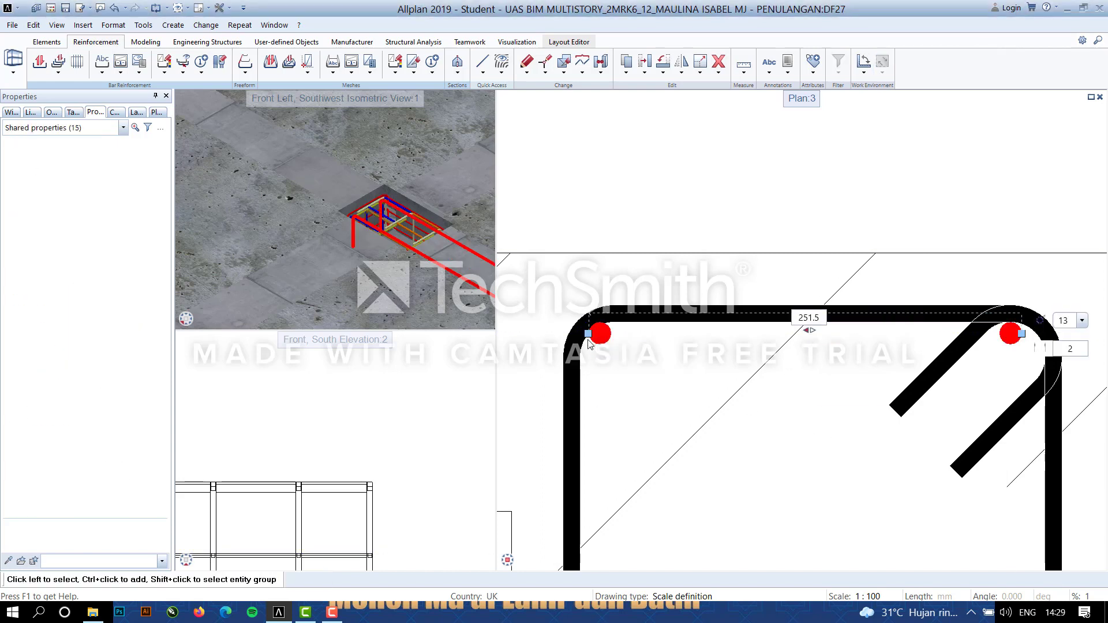
{"action": "key", "text": "ctrl+z"}
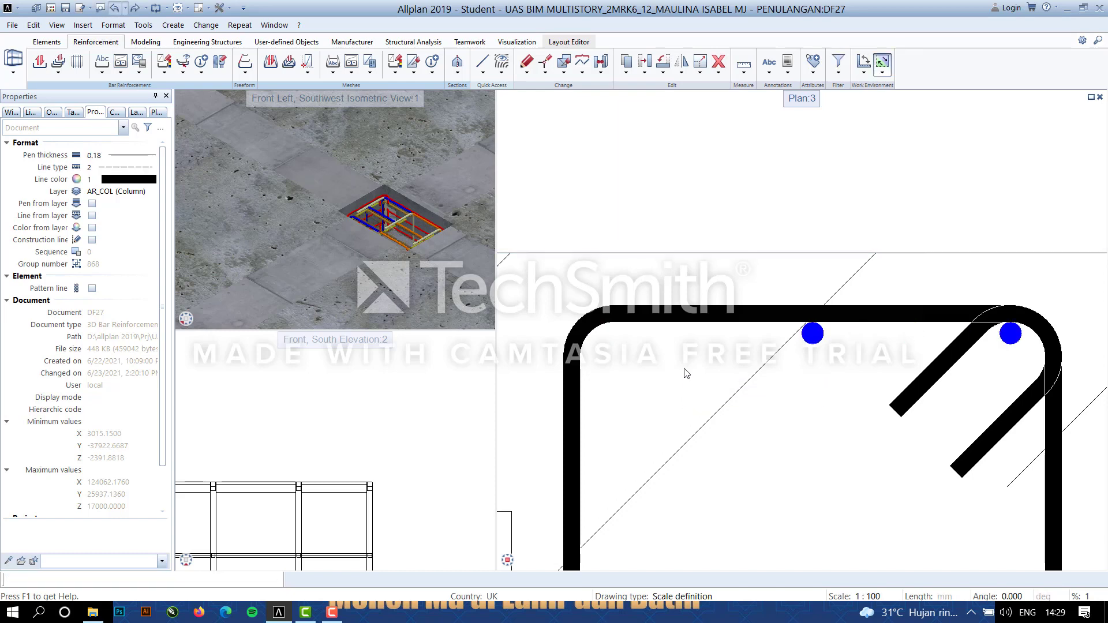
Set the spacing of the three top bars in section 5-5 to 115 in their placement properties.
{"action": "left_click", "coordinate": [640, 335]}
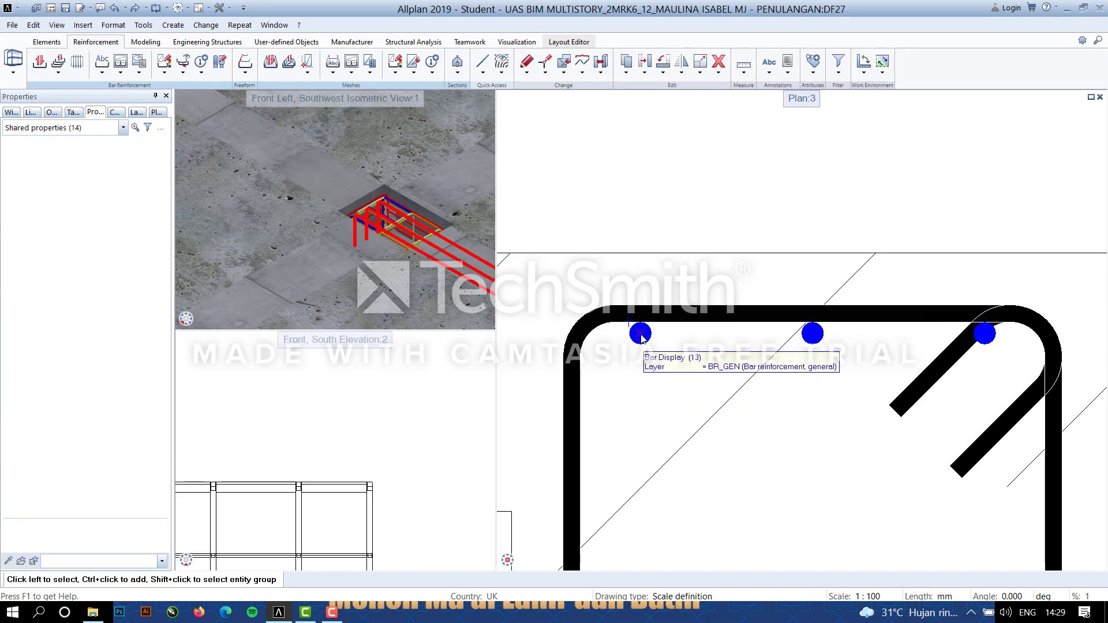
{"action": "left_click", "coordinate": [99, 128]}
{"action": "left_click", "coordinate": [69, 210]}
{"action": "left_click", "coordinate": [145, 462]}
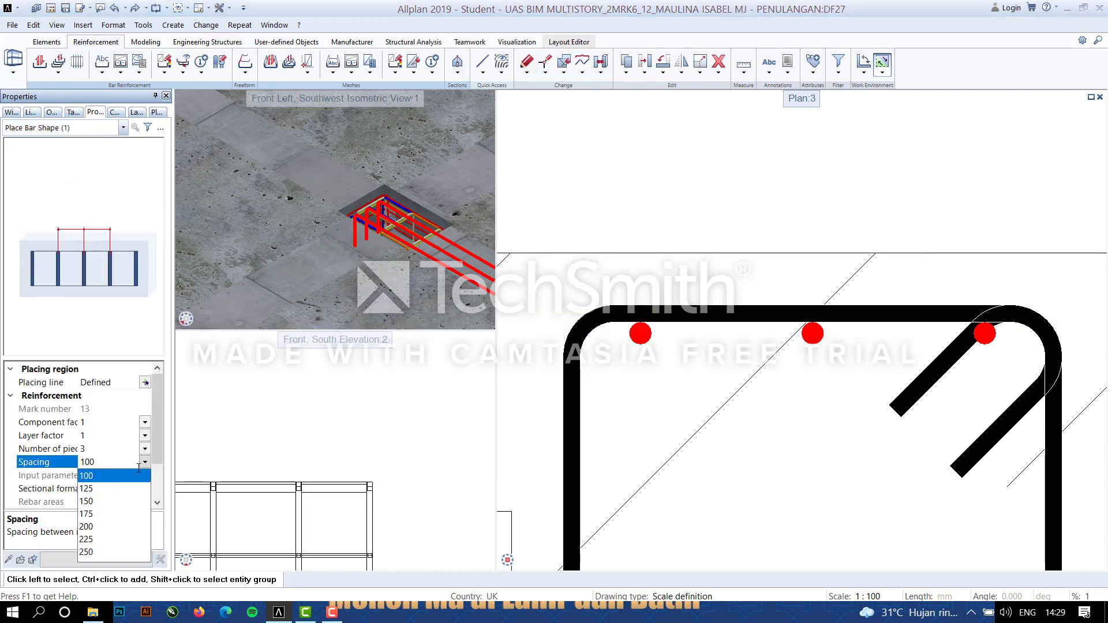
{"action": "left_click", "coordinate": [88, 462]}
{"action": "key", "text": "Return"}
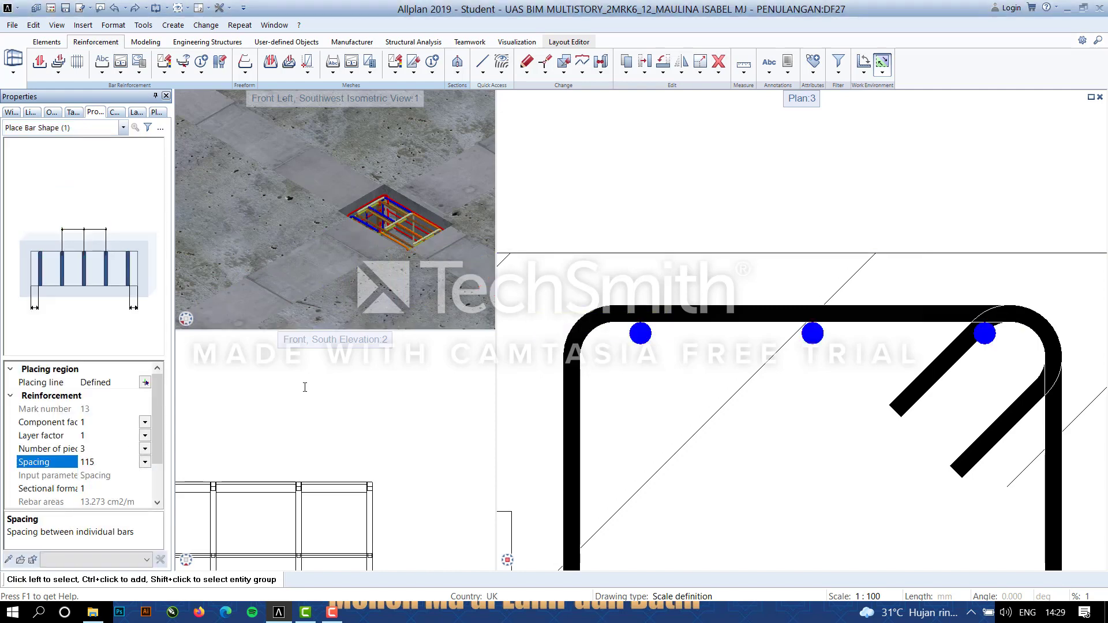
{"action": "key", "text": "Escape"}
{"action": "scroll", "coordinate": [701, 451], "scroll_direction": "down", "scroll_amount": 5}
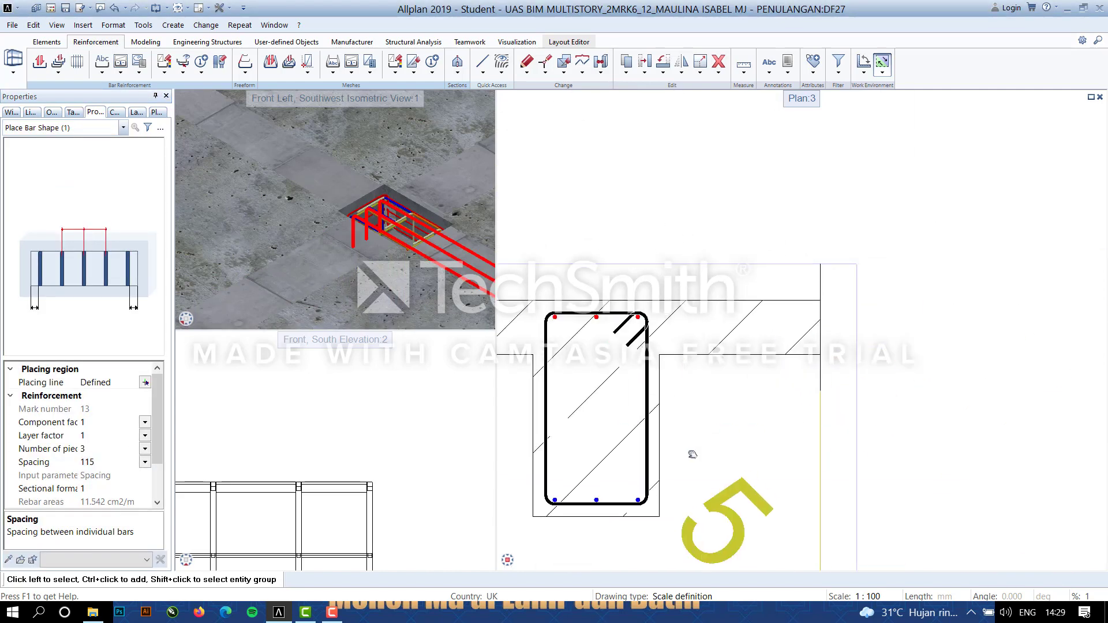
Try to create section 8 with a vertical clipping path in the plan bay beside the reinforced beam and place it right of the plan.
{"action": "scroll", "coordinate": [712, 408], "scroll_direction": "down", "scroll_amount": 5}
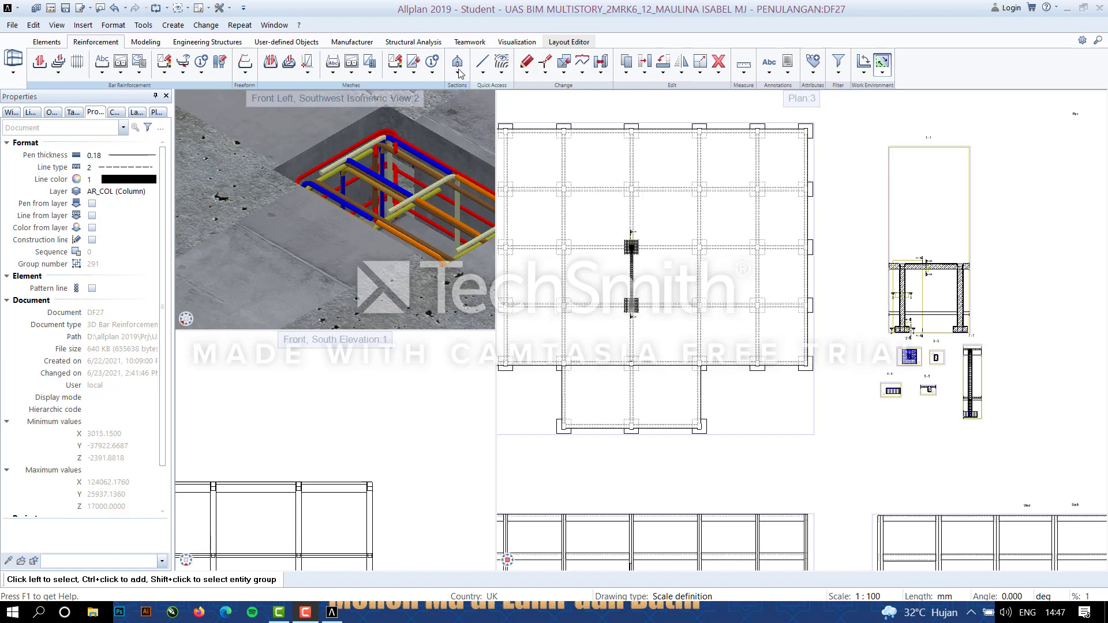
{"action": "left_click", "coordinate": [457, 62]}
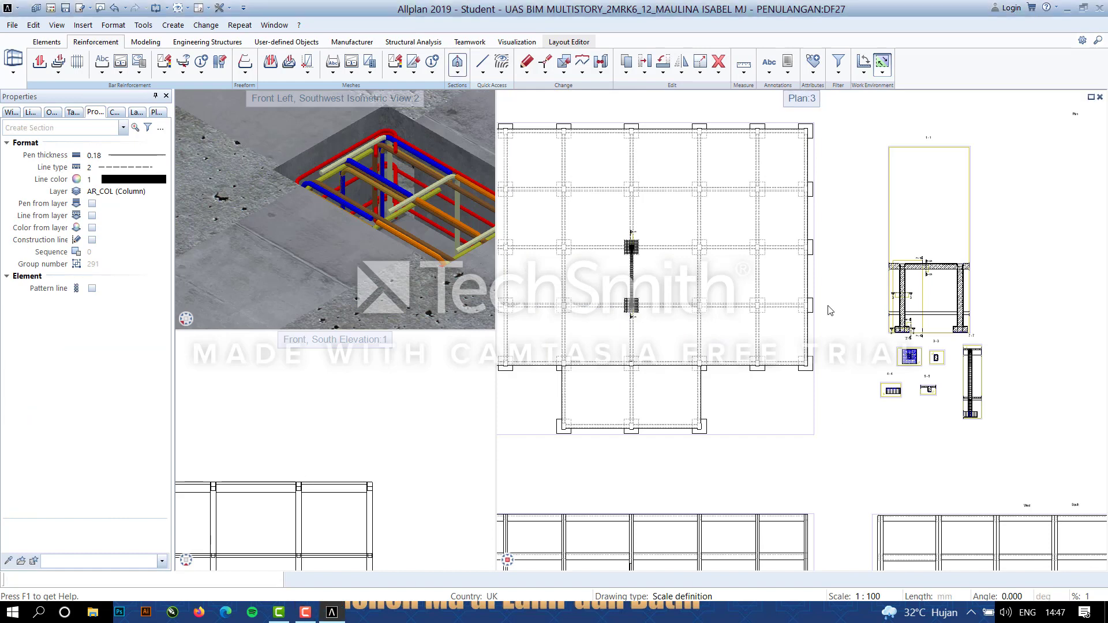
{"action": "scroll", "coordinate": [657, 229], "scroll_direction": "up", "scroll_amount": 5}
{"action": "left_click", "coordinate": [656, 229]}
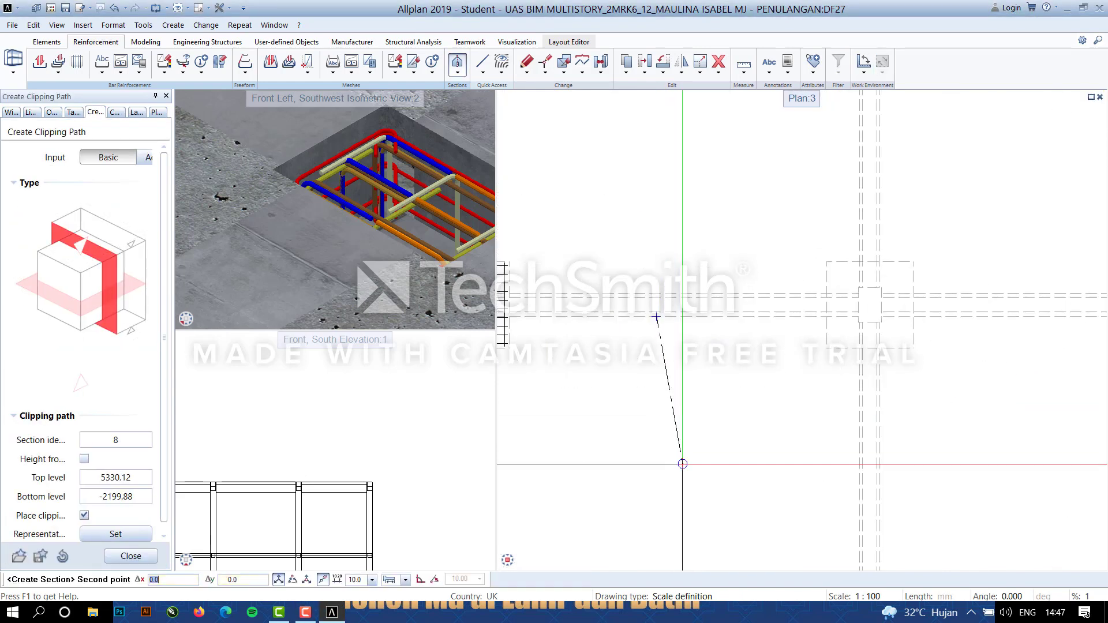
{"action": "scroll", "coordinate": [652, 242], "scroll_direction": "down", "scroll_amount": 3}
{"action": "scroll", "coordinate": [646, 277], "scroll_direction": "up", "scroll_amount": 3}
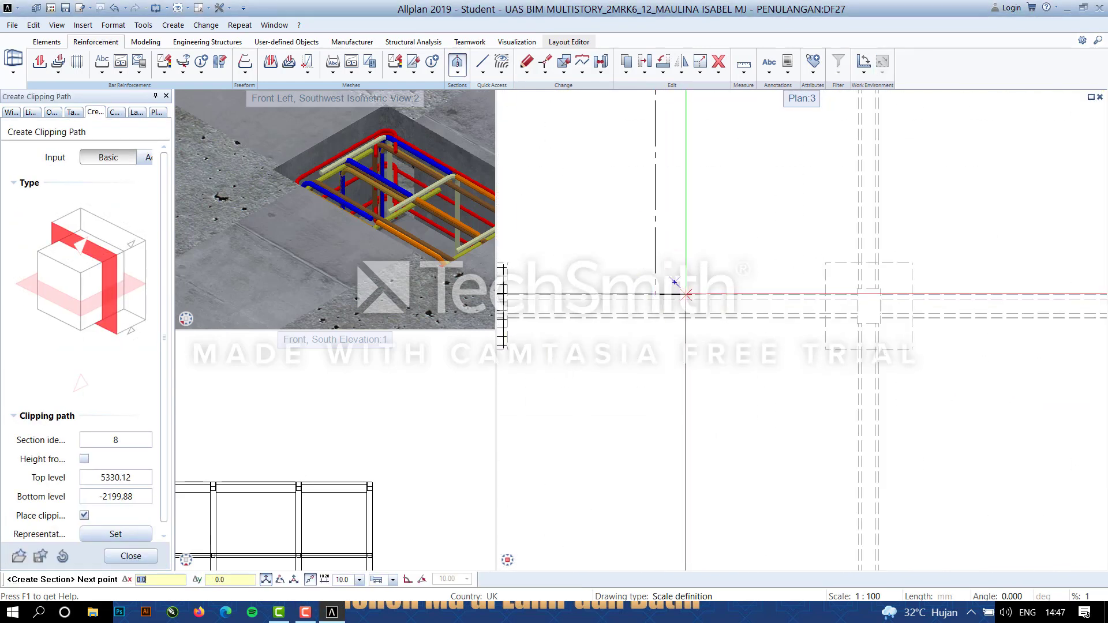
{"action": "left_click", "coordinate": [646, 284]}
{"action": "left_click", "coordinate": [686, 294]}
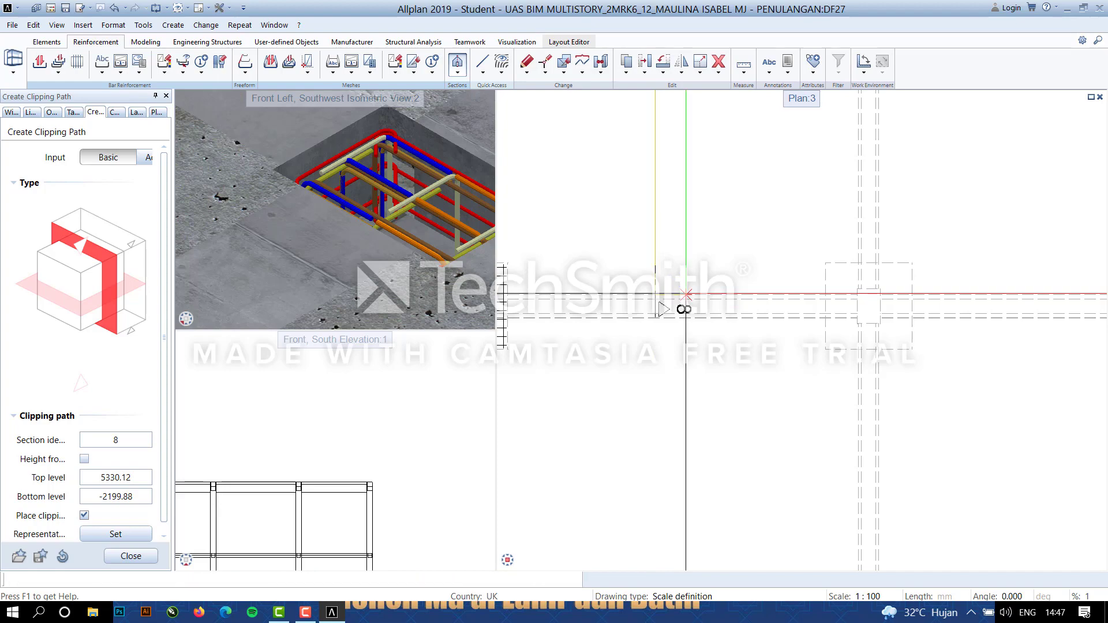
{"action": "scroll", "coordinate": [979, 284], "scroll_direction": "down", "scroll_amount": 5}
{"action": "middle_click_drag", "start_coordinate": [979, 284], "coordinate": [660, 286]}
{"action": "left_click", "coordinate": [943, 367]}
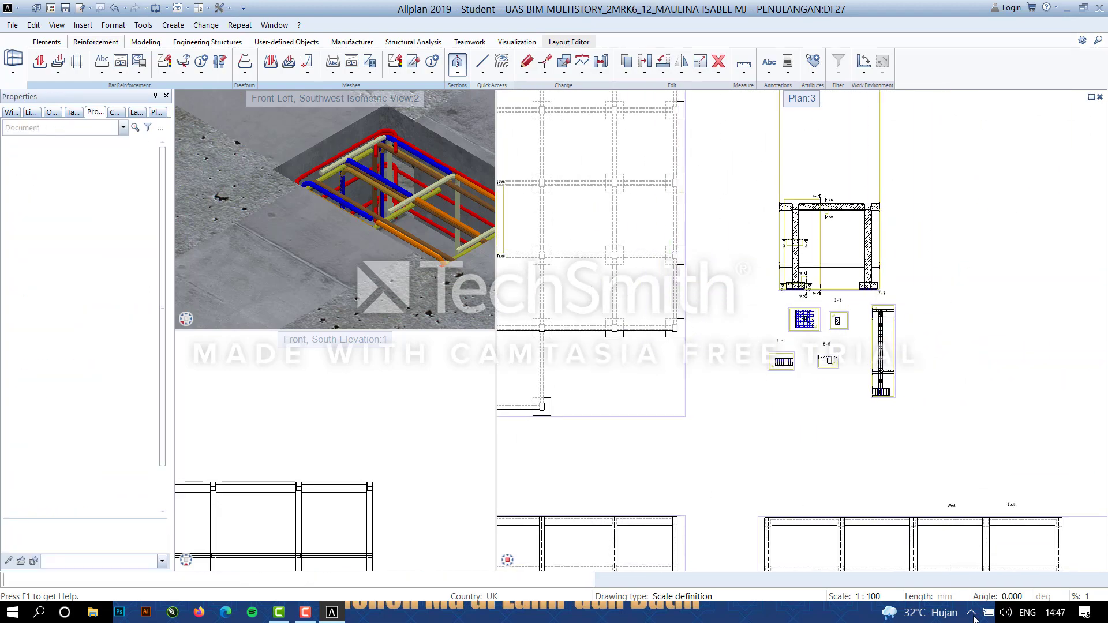
Define clipping path 10 horizontally across the reinforced beam and path 9 in the plan, with the viewing depth toward the lower footing.
{"action": "scroll", "coordinate": [709, 250], "scroll_direction": "up", "scroll_amount": 2}
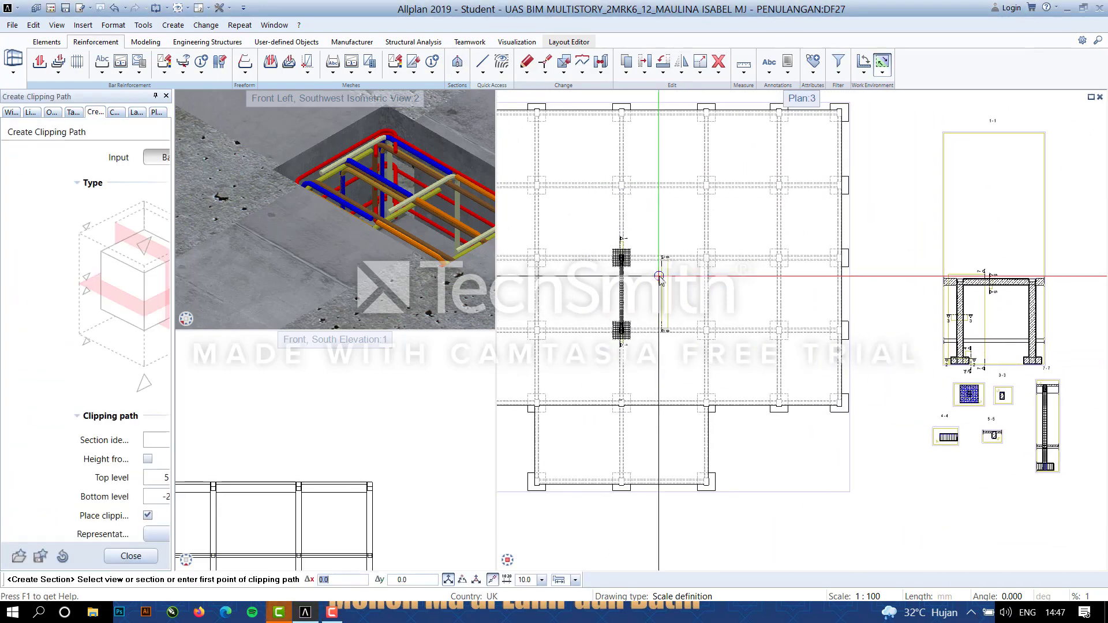
{"action": "scroll", "coordinate": [708, 245], "scroll_direction": "up", "scroll_amount": 4}
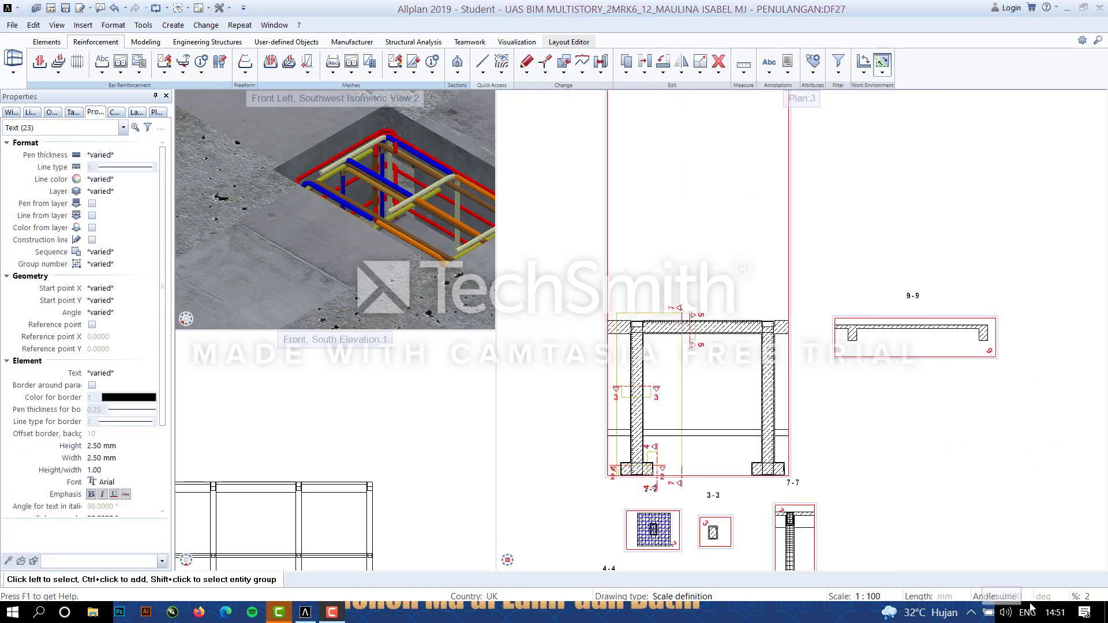
{"action": "scroll", "coordinate": [865, 459], "scroll_direction": "down", "scroll_amount": 4}
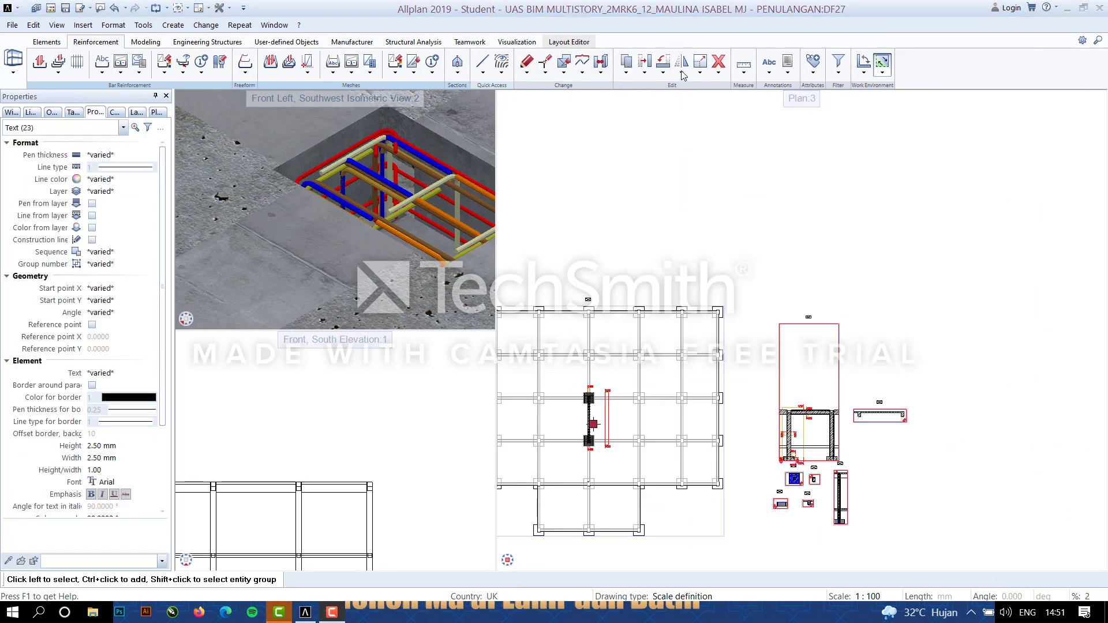
{"action": "left_click", "coordinate": [457, 62]}
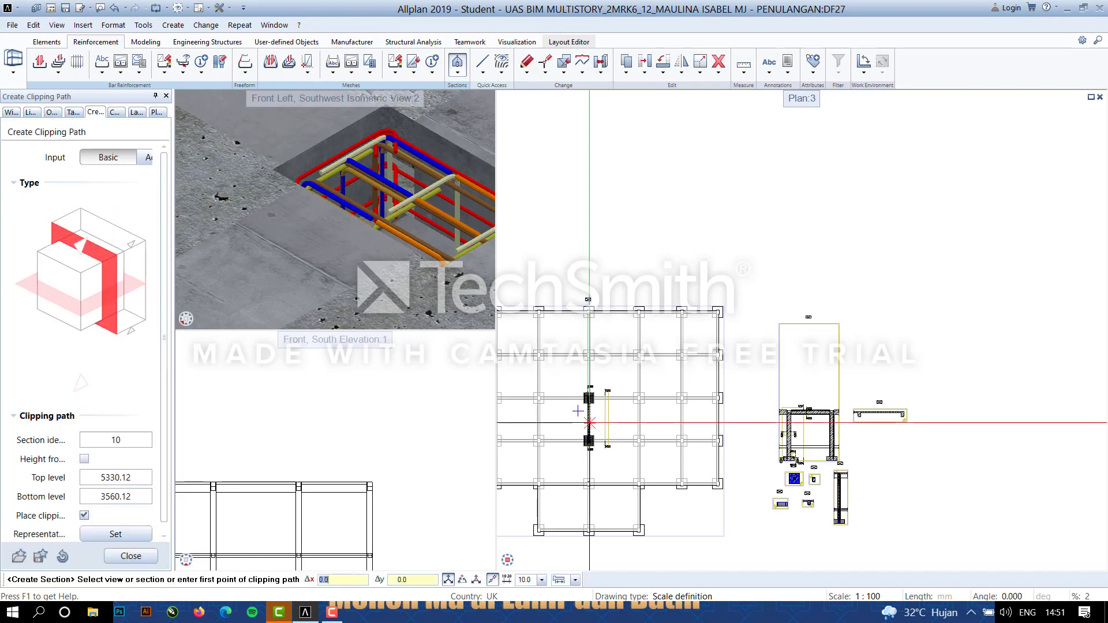
{"action": "scroll", "coordinate": [593, 428], "scroll_direction": "up", "scroll_amount": 7}
{"action": "scroll", "coordinate": [619, 332], "scroll_direction": "down", "scroll_amount": 4}
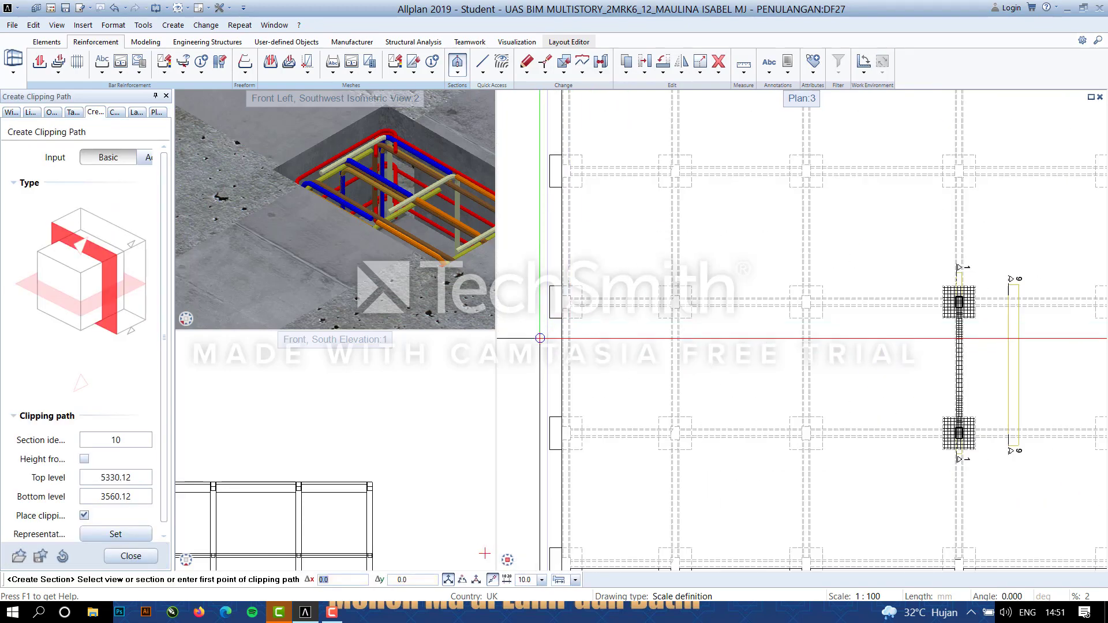
{"action": "scroll", "coordinate": [812, 362], "scroll_direction": "up", "scroll_amount": 4}
{"action": "left_click", "coordinate": [722, 350]}
{"action": "scroll", "coordinate": [1029, 353], "scroll_direction": "down", "scroll_amount": 3}
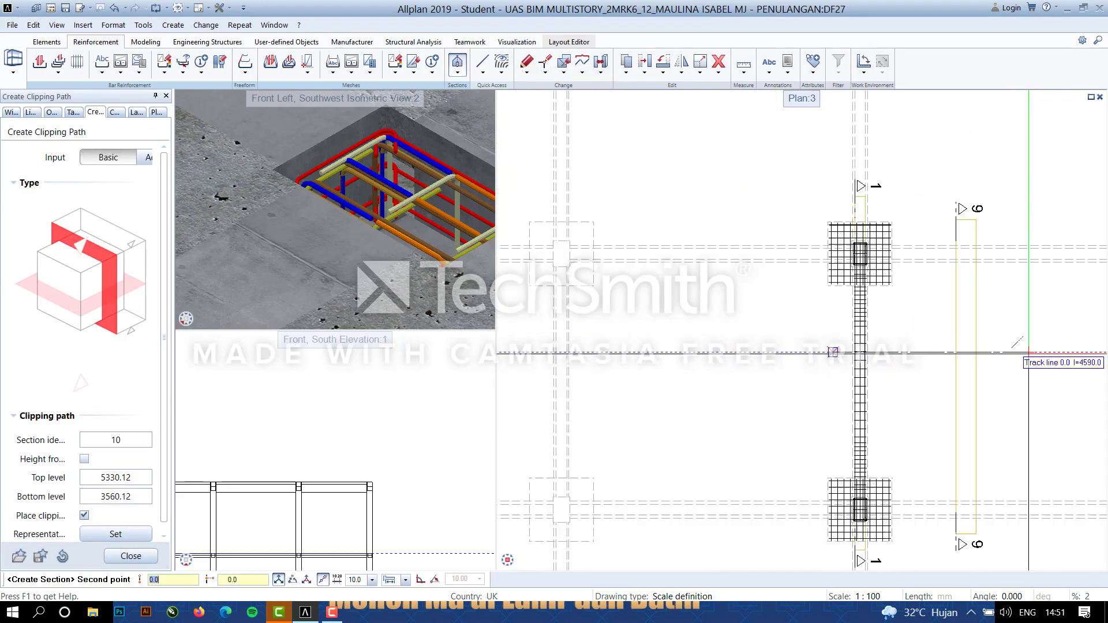
{"action": "middle_click_drag", "start_coordinate": [1085, 353], "coordinate": [715, 353]}
{"action": "left_click", "coordinate": [780, 360]}
{"action": "key", "text": "Escape"}
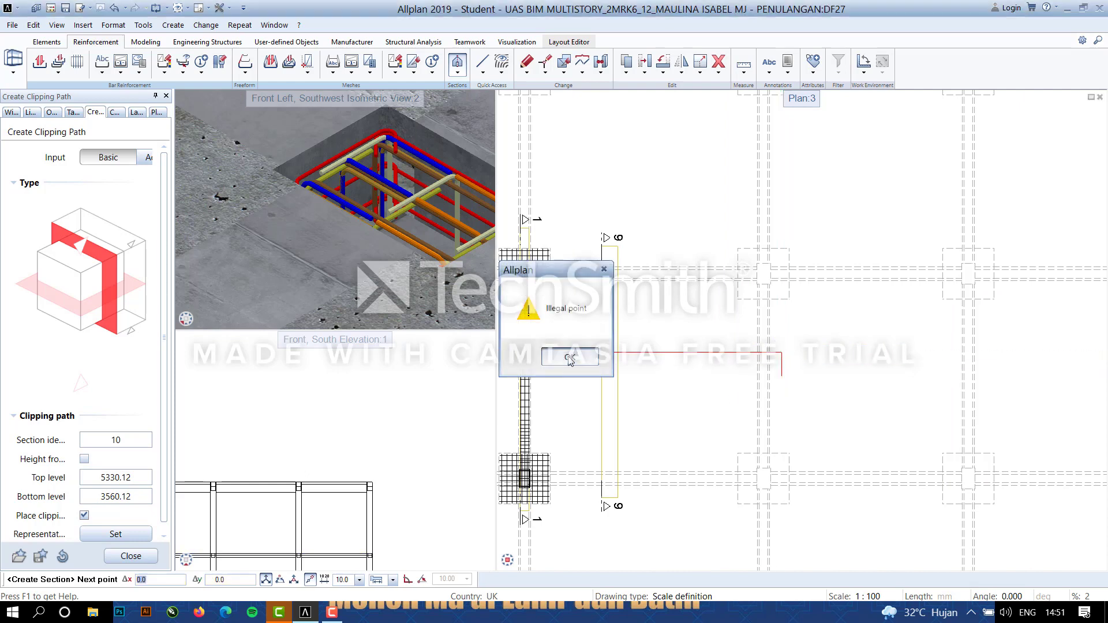
{"action": "left_click", "coordinate": [569, 356]}
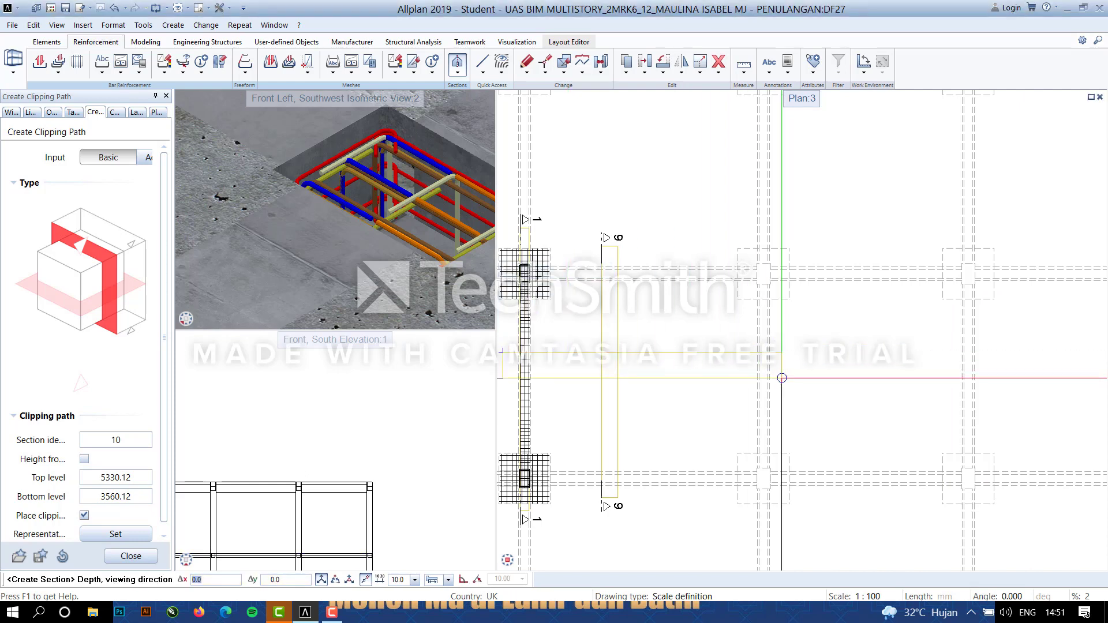
{"action": "left_click", "coordinate": [782, 379]}
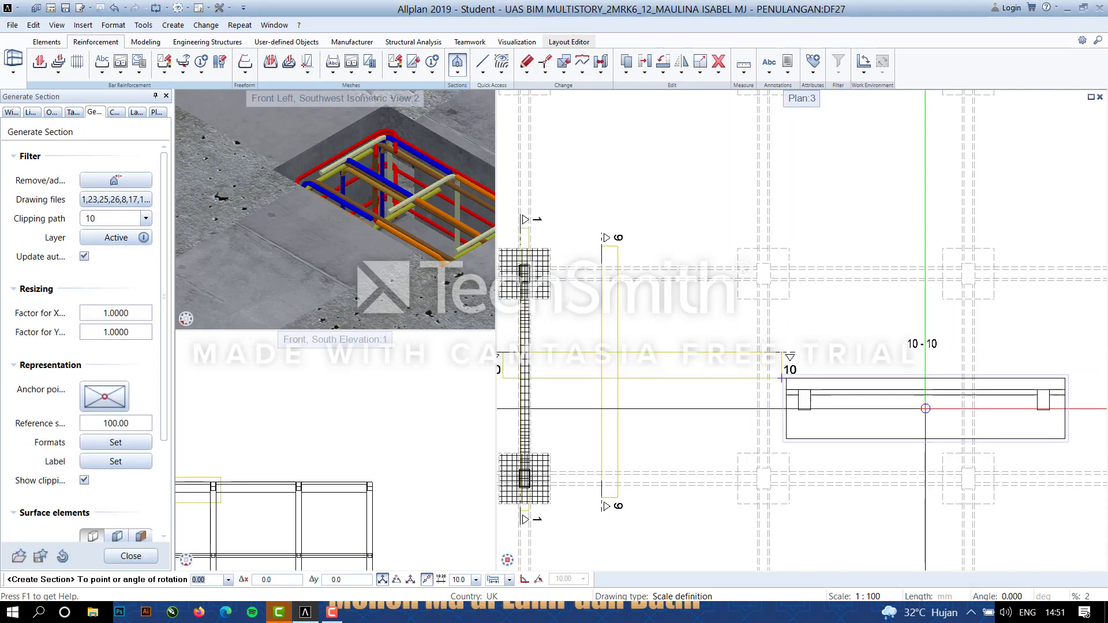
Place section 10-10 directly below section 9-9.
{"action": "scroll", "coordinate": [981, 433], "scroll_direction": "down", "scroll_amount": 4}
{"action": "middle_click_drag", "start_coordinate": [1067, 456], "coordinate": [823, 398]}
{"action": "scroll", "coordinate": [822, 399], "scroll_direction": "up", "scroll_amount": 4}
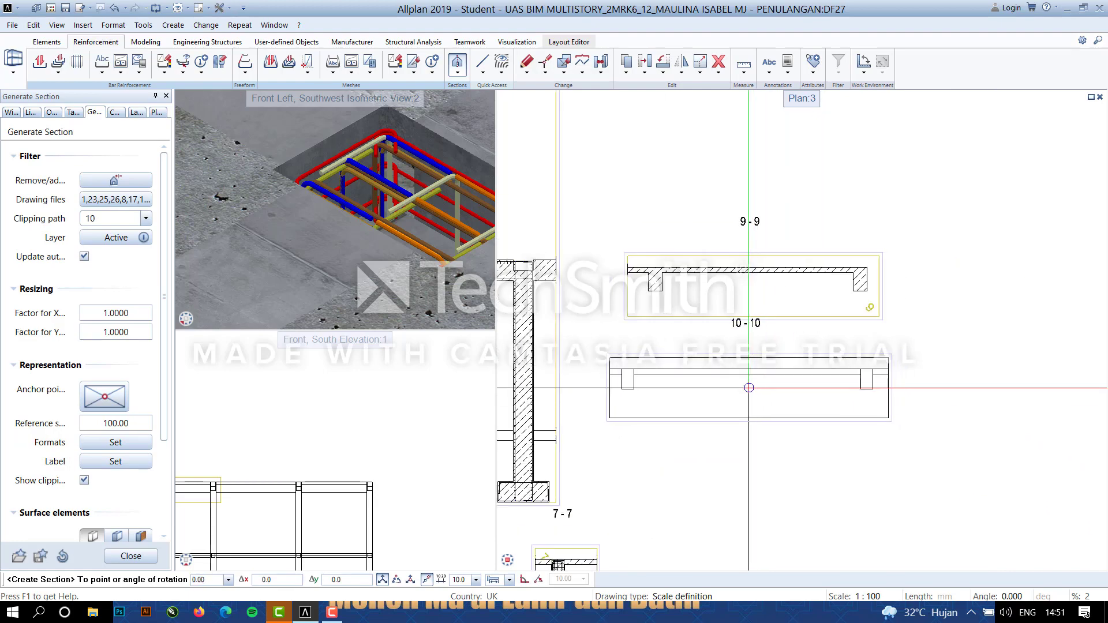
{"action": "left_click", "coordinate": [749, 388]}
{"action": "scroll", "coordinate": [721, 381], "scroll_direction": "down", "scroll_amount": 3}
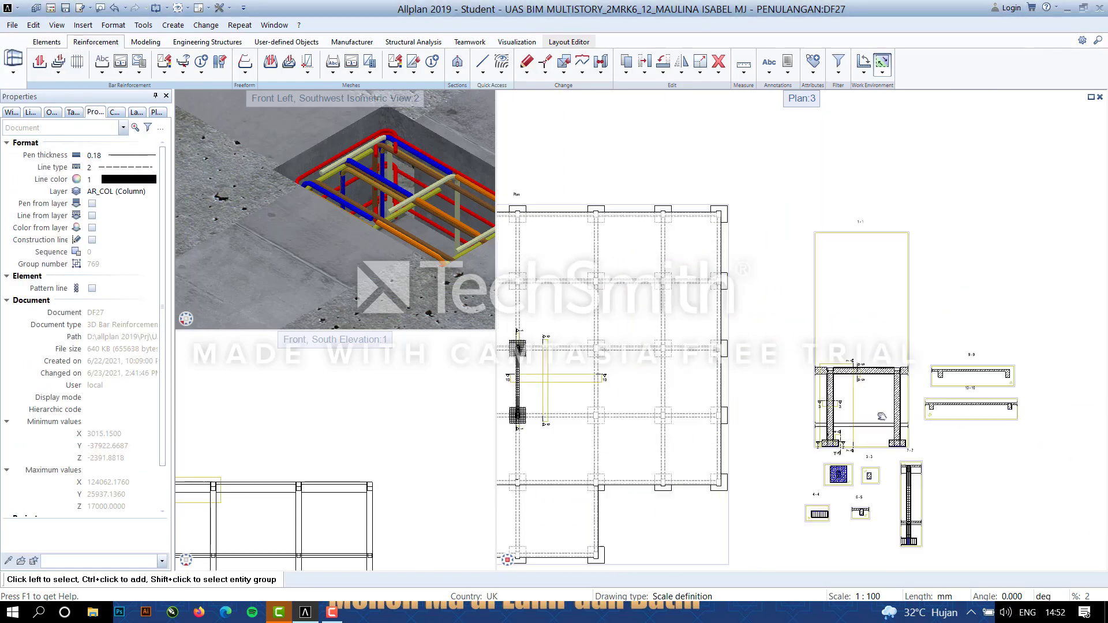
Start a freeform bar shape for the slab in section 9-9 and set its start and end hook angles to 135°.
{"action": "scroll", "coordinate": [687, 375], "scroll_direction": "up", "scroll_amount": 1}
{"action": "middle_click_drag", "start_coordinate": [1051, 421], "coordinate": [825, 398]}
{"action": "scroll", "coordinate": [981, 365], "scroll_direction": "up", "scroll_amount": 5}
{"action": "middle_click_drag", "start_coordinate": [982, 365], "coordinate": [841, 354]}
{"action": "middle_click_drag", "start_coordinate": [764, 474], "coordinate": [804, 424]}
{"action": "scroll", "coordinate": [874, 410], "scroll_direction": "up", "scroll_amount": 1}
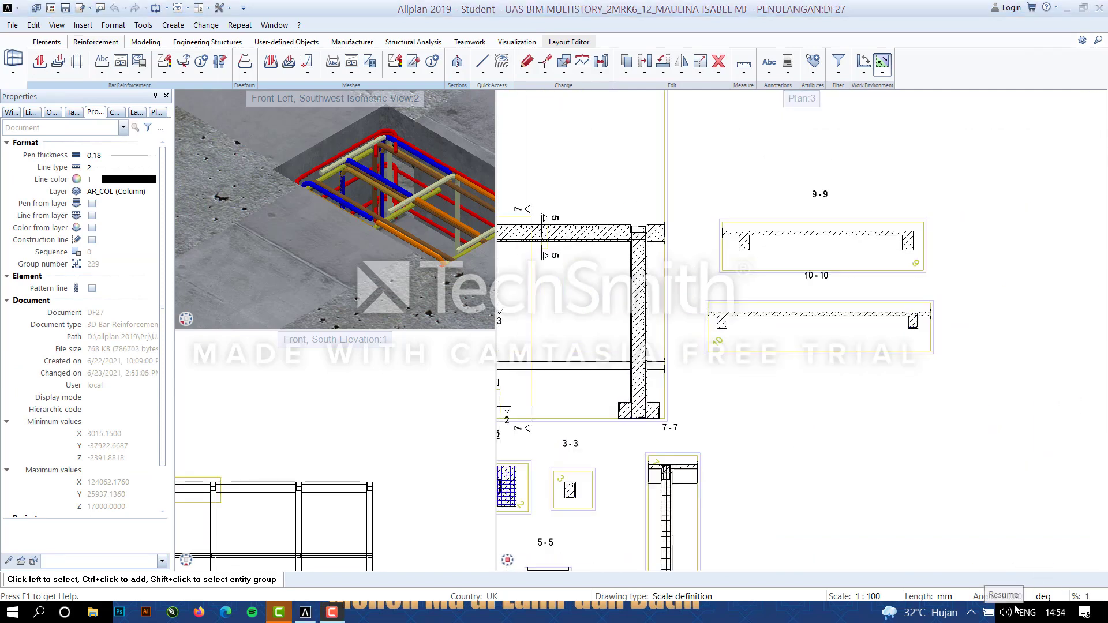
{"action": "left_click", "coordinate": [39, 62]}
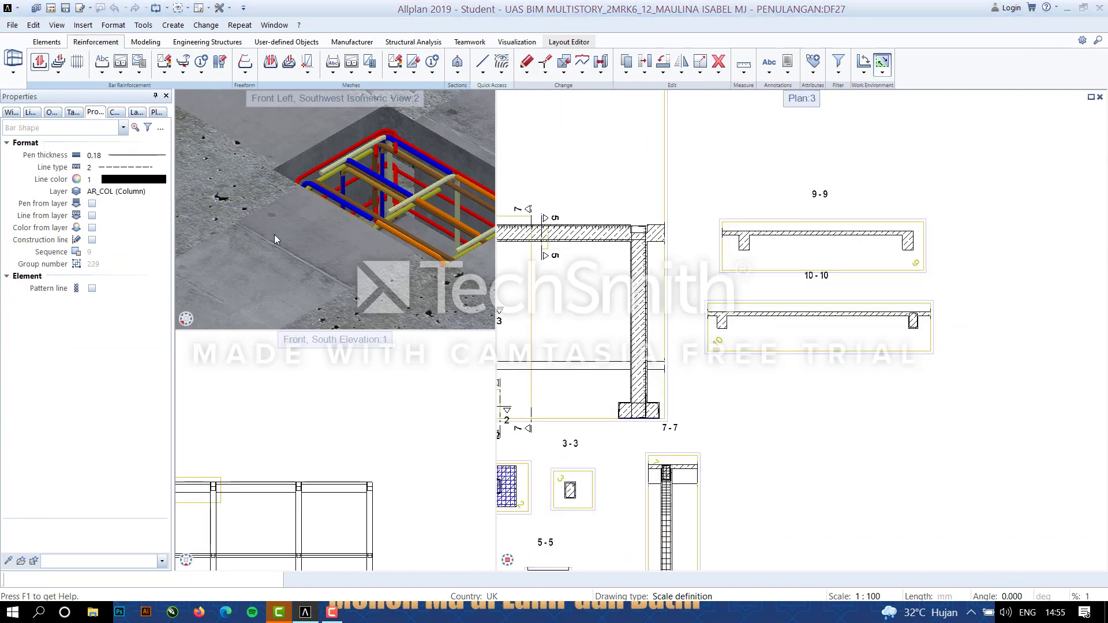
{"action": "scroll", "coordinate": [87, 450], "scroll_direction": "down", "scroll_amount": 3}
{"action": "left_click", "coordinate": [116, 434]}
{"action": "left_click", "coordinate": [93, 475]}
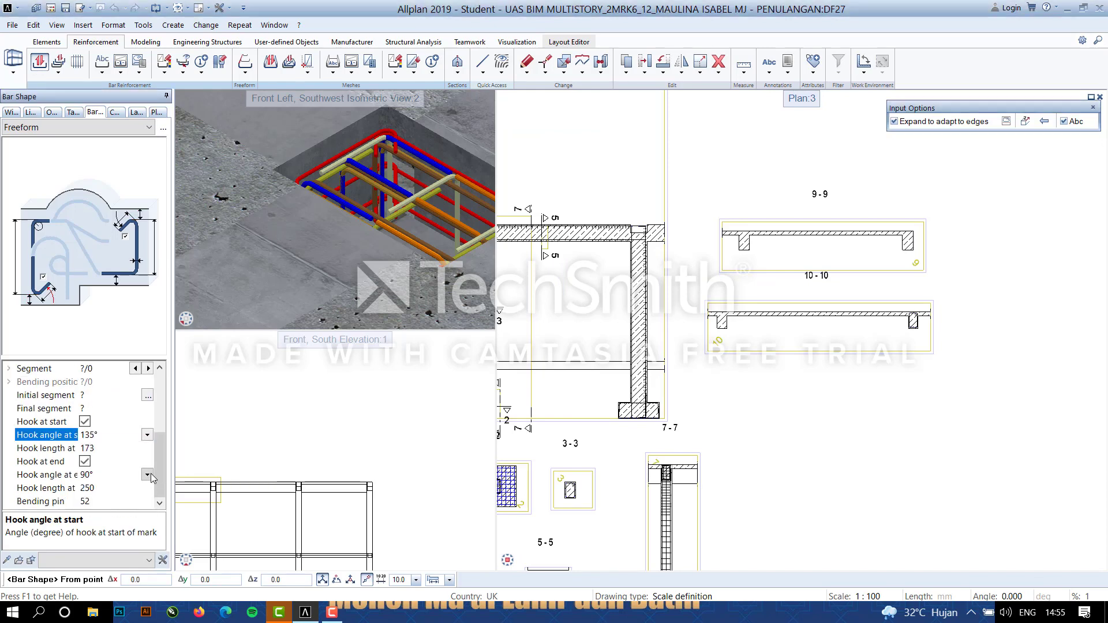
{"action": "left_click", "coordinate": [147, 474]}
{"action": "left_click", "coordinate": [89, 514]}
{"action": "scroll", "coordinate": [758, 261], "scroll_direction": "up", "scroll_amount": 3}
{"action": "scroll", "coordinate": [660, 328], "scroll_direction": "down", "scroll_amount": 2}
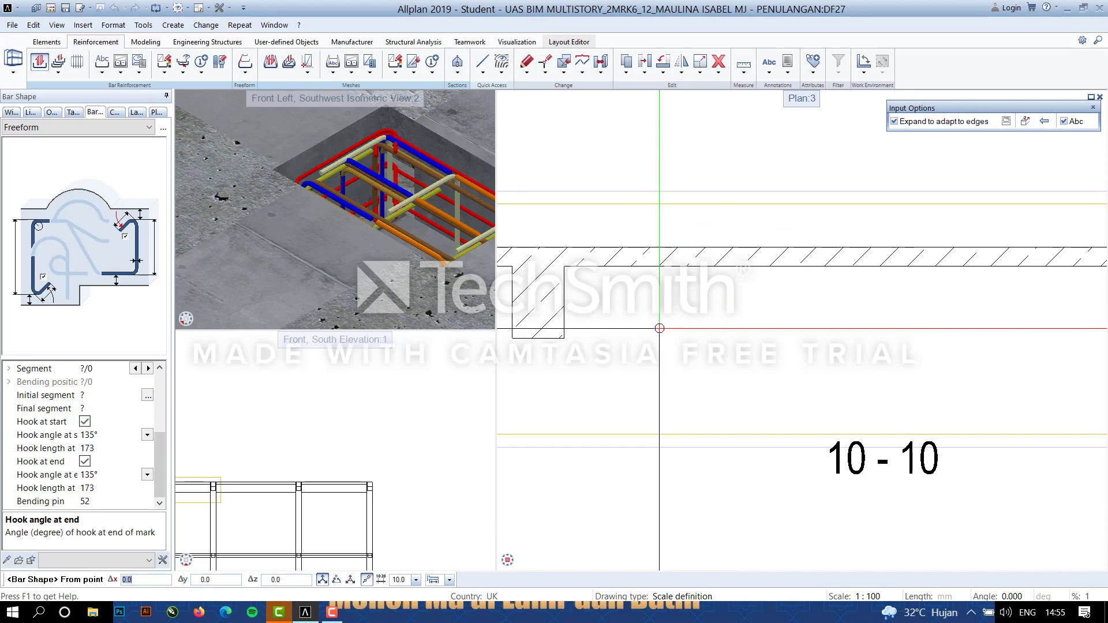
{"action": "scroll", "coordinate": [675, 347], "scroll_direction": "up", "scroll_amount": 1}
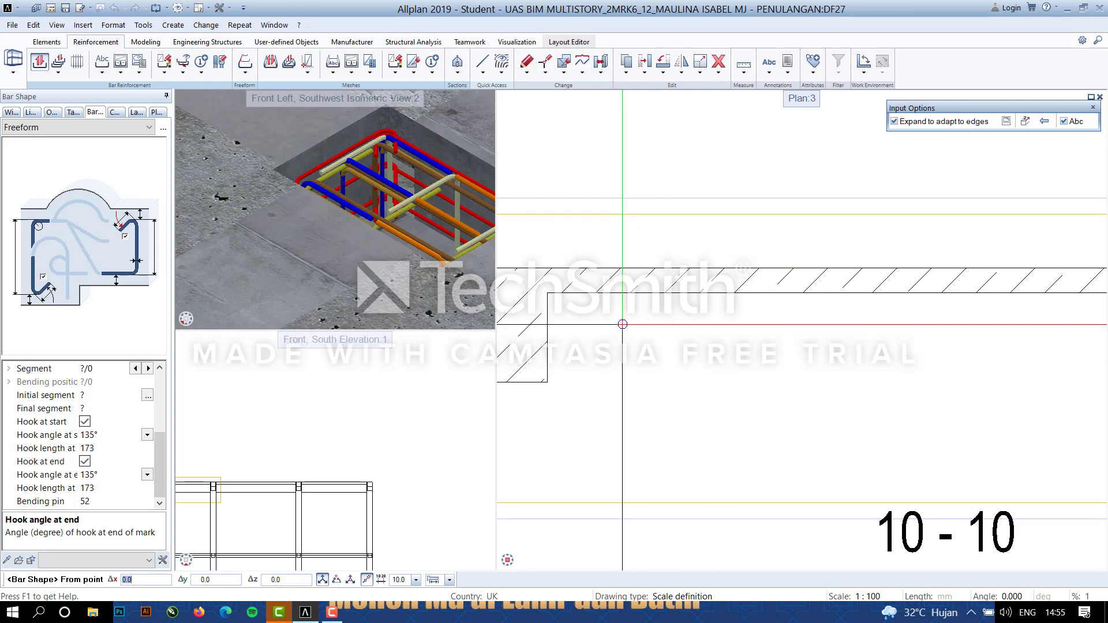
Turn off both hooks and draw a straight bar about 5520 mm long along the slab's underside in section 9-9, between the beams' inner faces.
{"action": "left_click", "coordinate": [88, 422]}
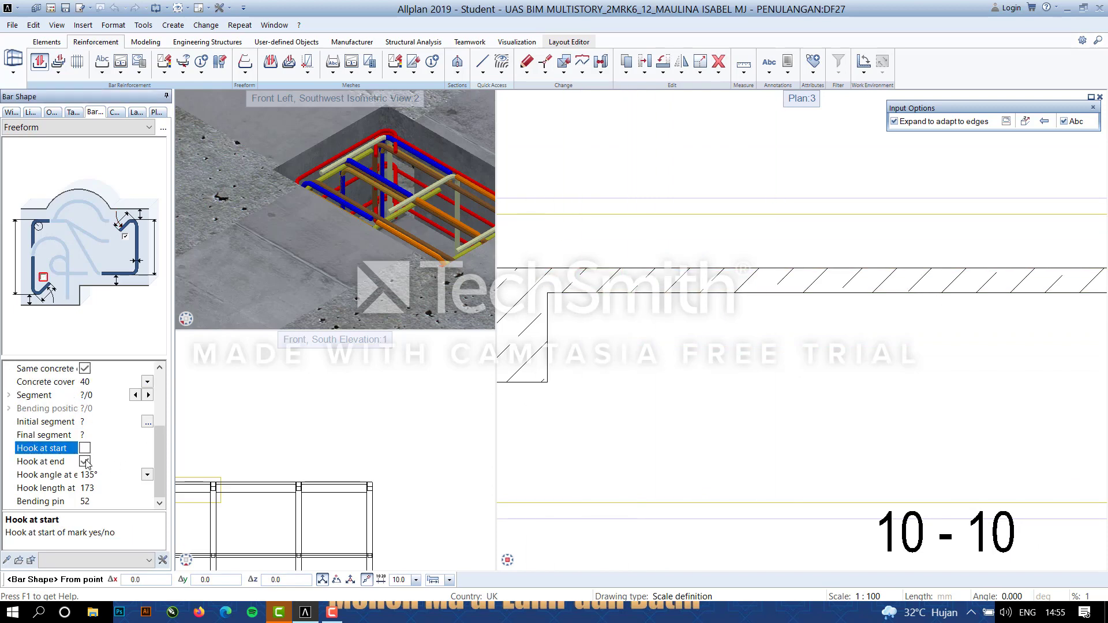
{"action": "left_click", "coordinate": [86, 461]}
{"action": "scroll", "coordinate": [571, 274], "scroll_direction": "up", "scroll_amount": 3}
{"action": "scroll", "coordinate": [571, 275], "scroll_direction": "down", "scroll_amount": 1}
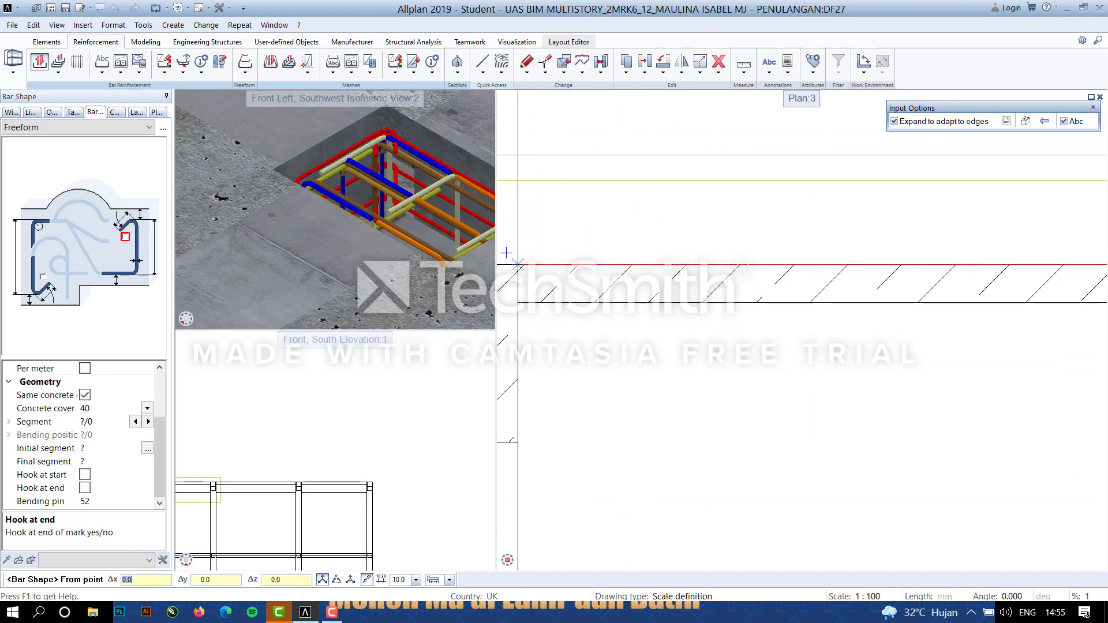
{"action": "left_click", "coordinate": [518, 302]}
{"action": "scroll", "coordinate": [927, 328], "scroll_direction": "down", "scroll_amount": 4}
{"action": "middle_click_drag", "start_coordinate": [1024, 354], "coordinate": [703, 364]}
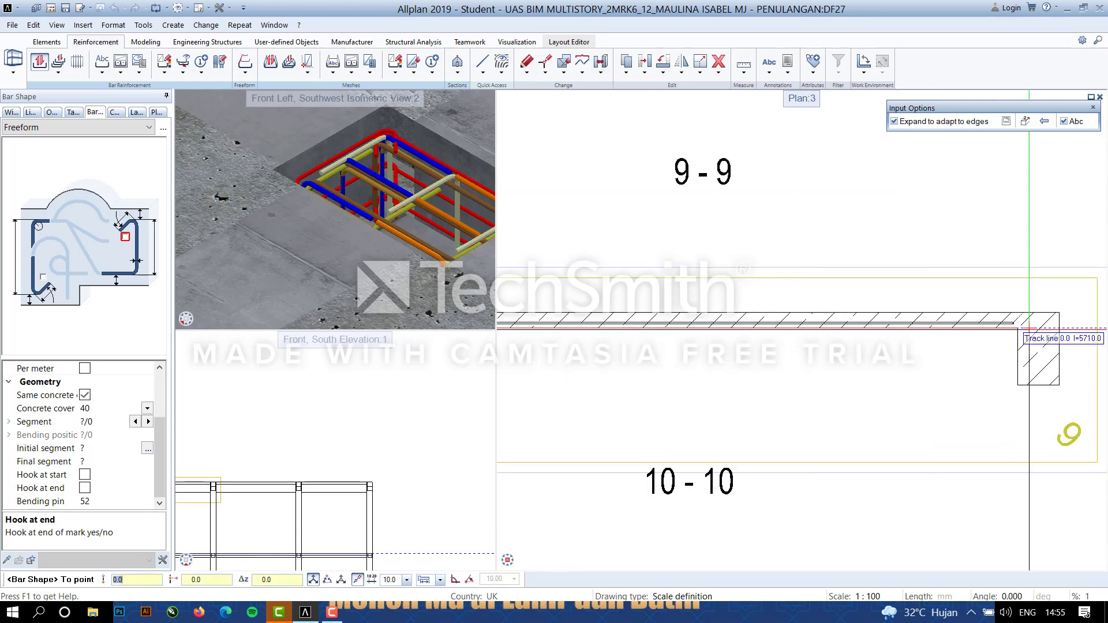
{"action": "left_click", "coordinate": [1017, 329]}
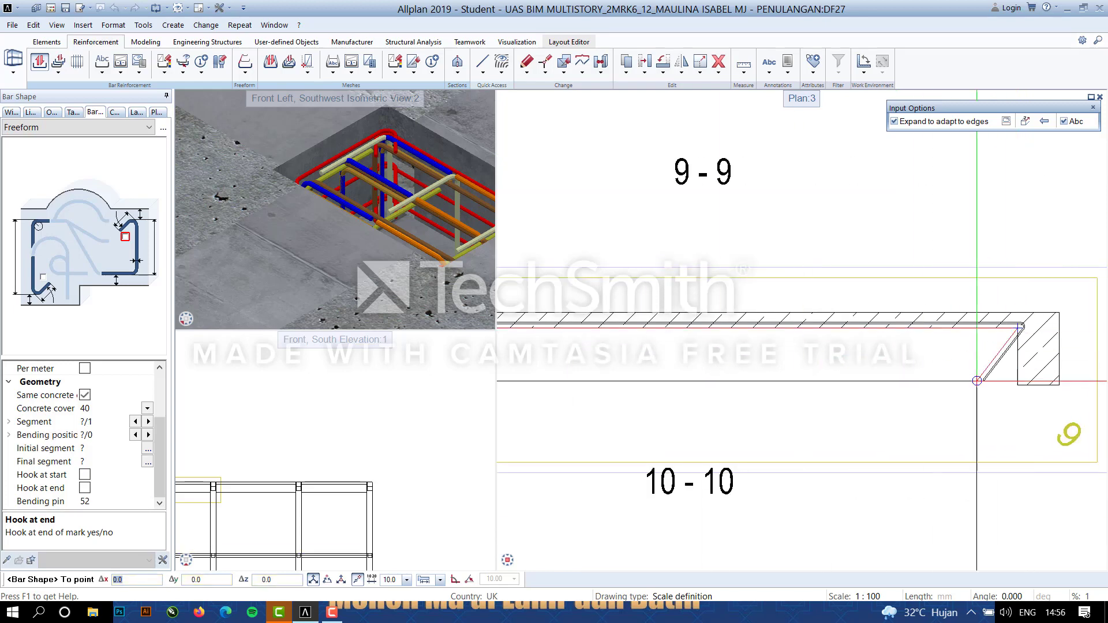
{"action": "key", "text": "Escape"}
Set the slab bar's diameter to 10 and finish the bar shape without placing a label.
{"action": "scroll", "coordinate": [685, 398], "scroll_direction": "down", "scroll_amount": 4}
{"action": "middle_click_drag", "start_coordinate": [685, 398], "coordinate": [869, 323]}
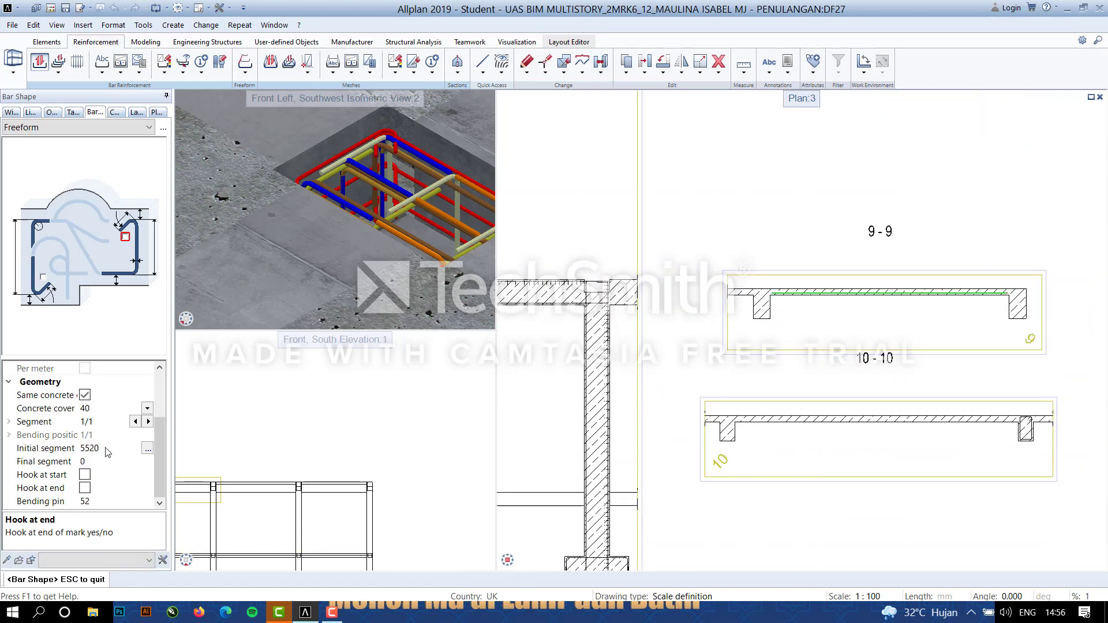
{"action": "scroll", "coordinate": [93, 461], "scroll_direction": "up", "scroll_amount": 2}
{"action": "left_click", "coordinate": [146, 421]}
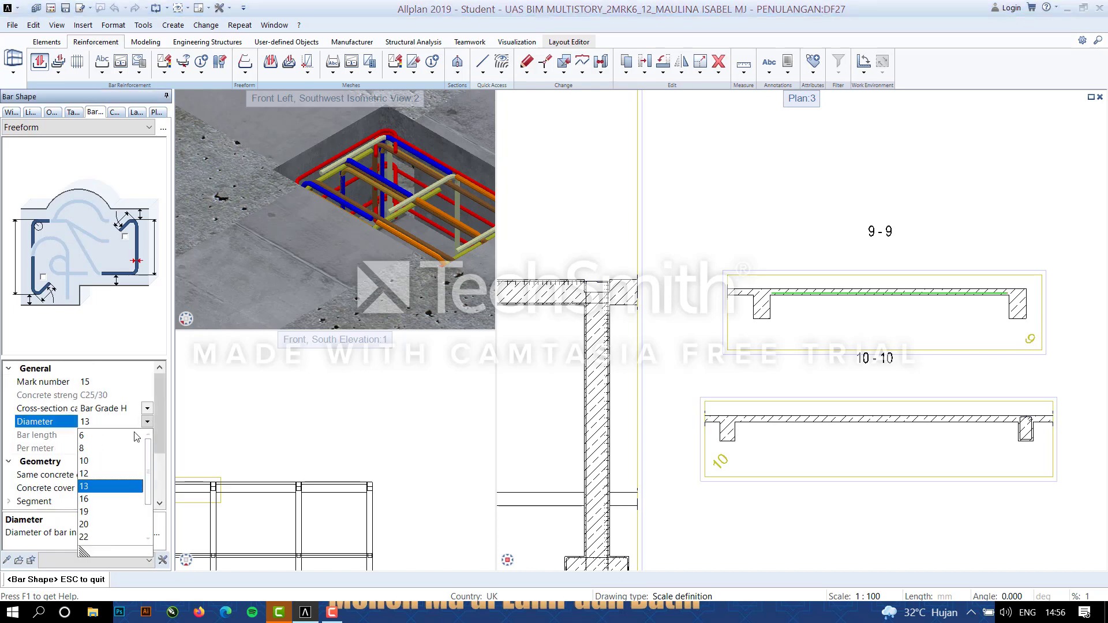
{"action": "left_click", "coordinate": [85, 461]}
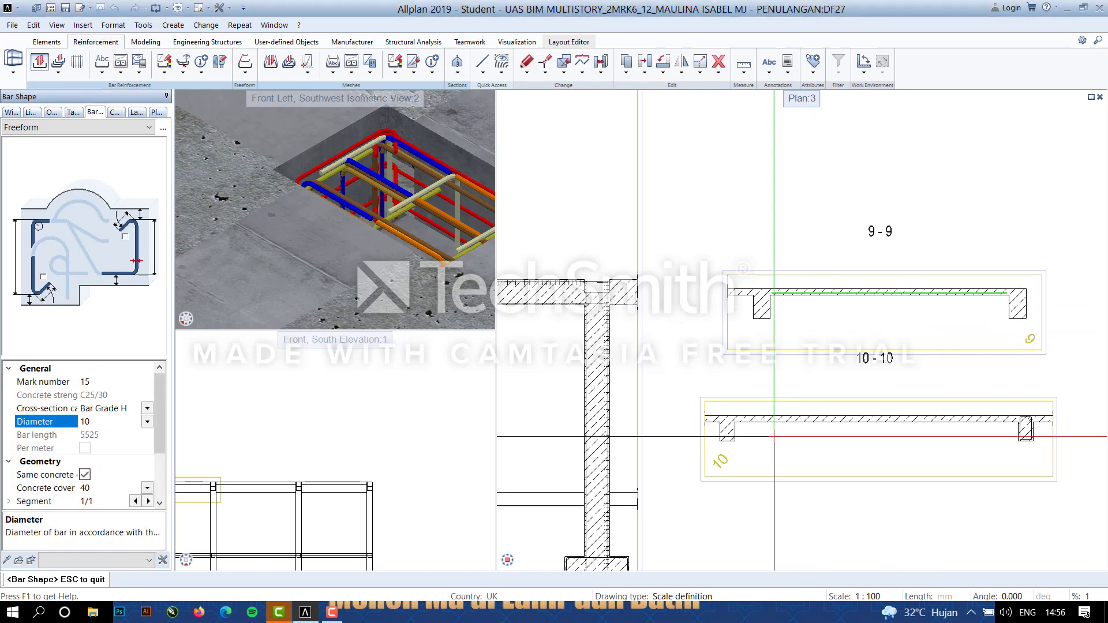
{"action": "key", "text": "Escape"}
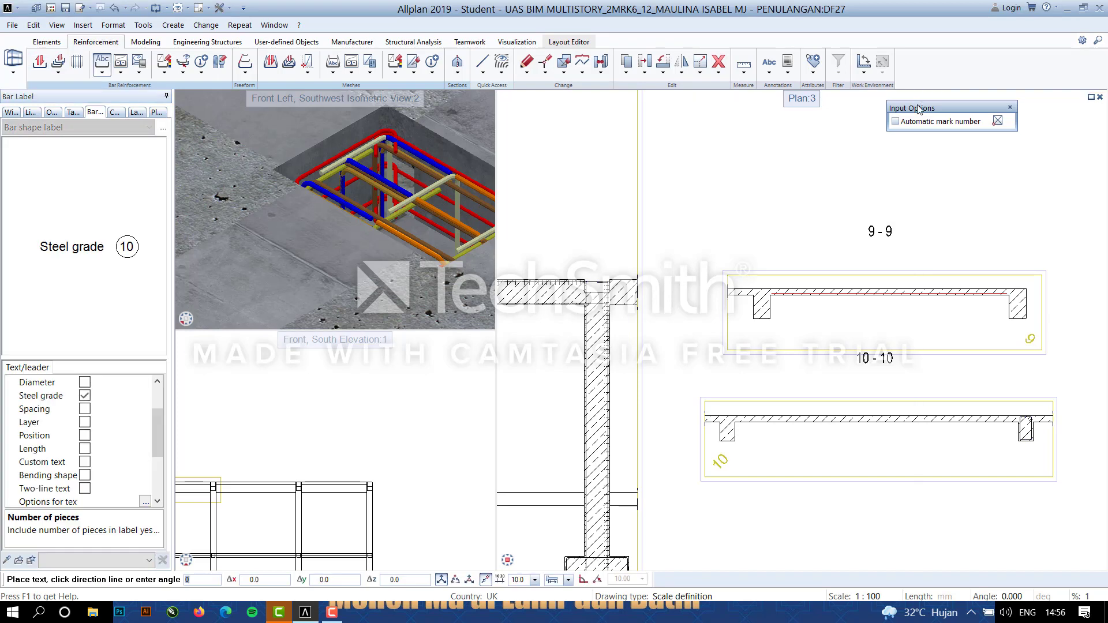
{"action": "key", "text": "Escape"}
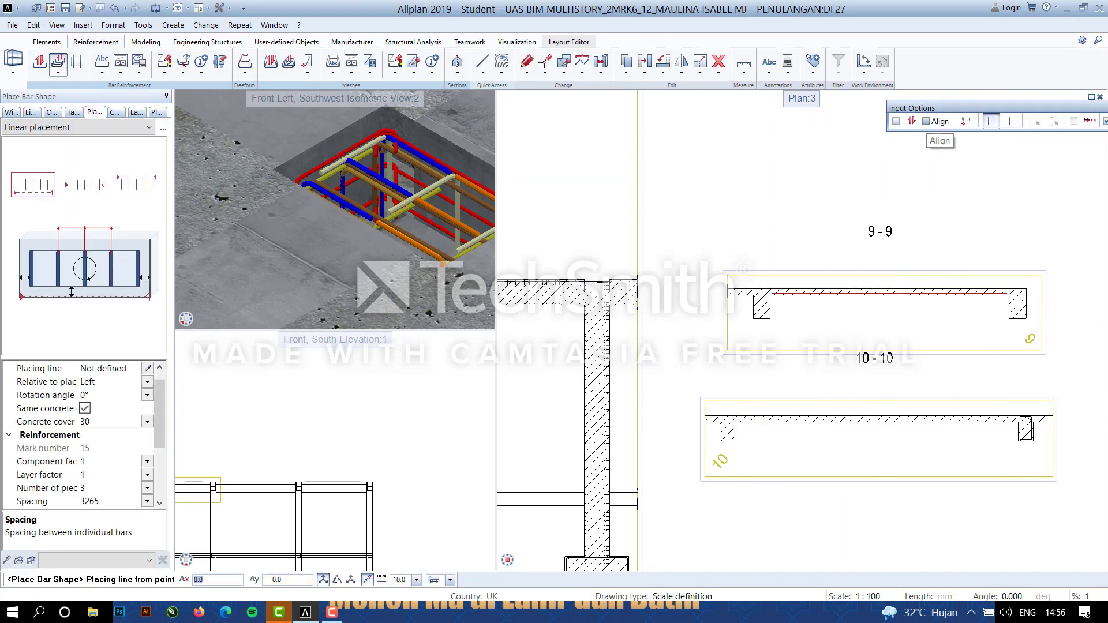
Place the slab's lower bars in a linear placement with a spacing of 150.
{"action": "left_click", "coordinate": [928, 122]}
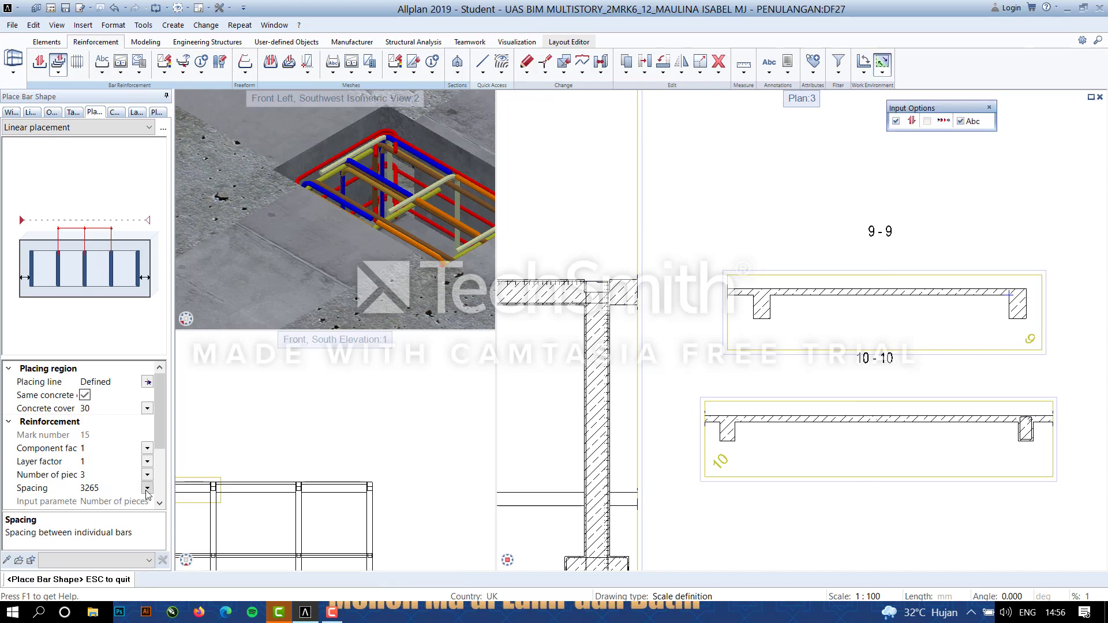
{"action": "left_click", "coordinate": [148, 489]}
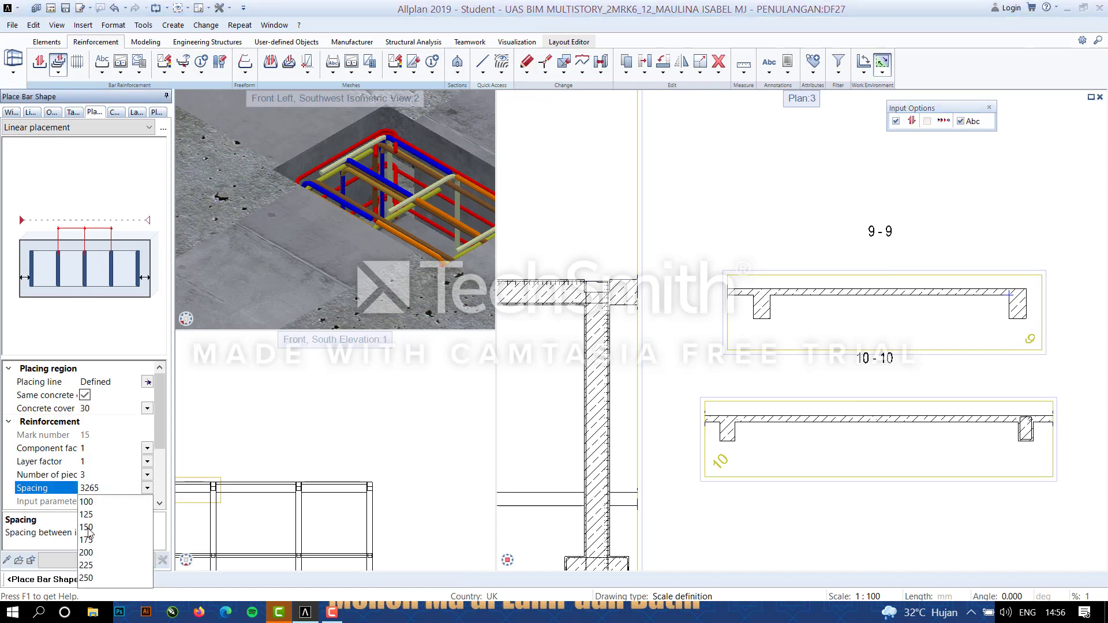
{"action": "left_click", "coordinate": [89, 534]}
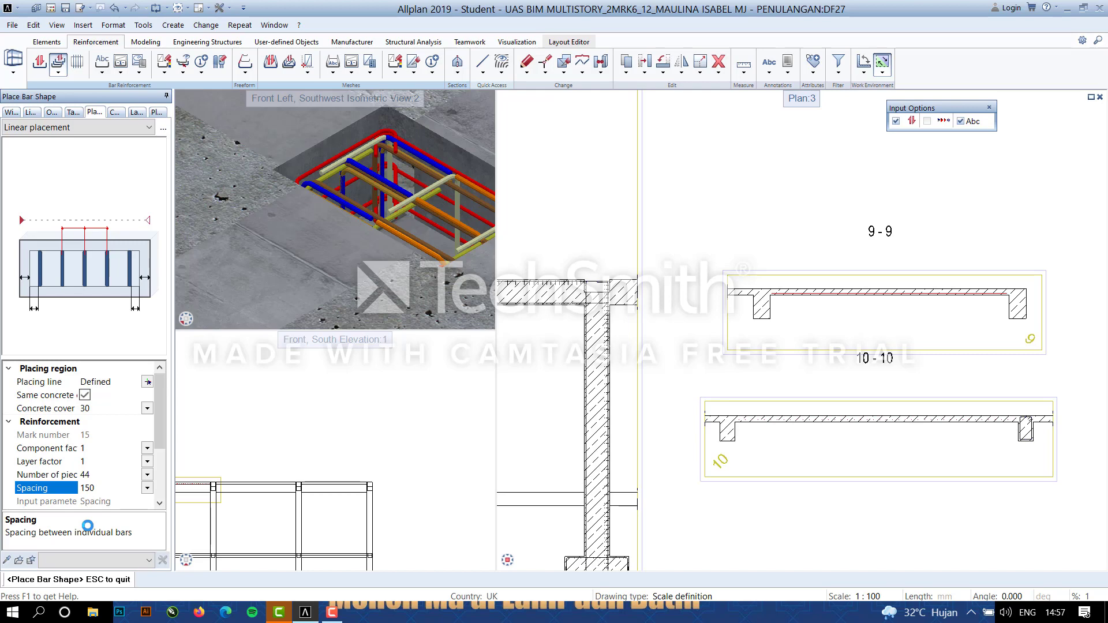
{"action": "scroll", "coordinate": [728, 415], "scroll_direction": "up", "scroll_amount": 4}
{"action": "scroll", "coordinate": [994, 487], "scroll_direction": "up", "scroll_amount": 2}
{"action": "middle_click_drag", "start_coordinate": [995, 487], "coordinate": [535, 459]}
{"action": "scroll", "coordinate": [535, 458], "scroll_direction": "down", "scroll_amount": 2}
{"action": "key", "text": "Escape"}
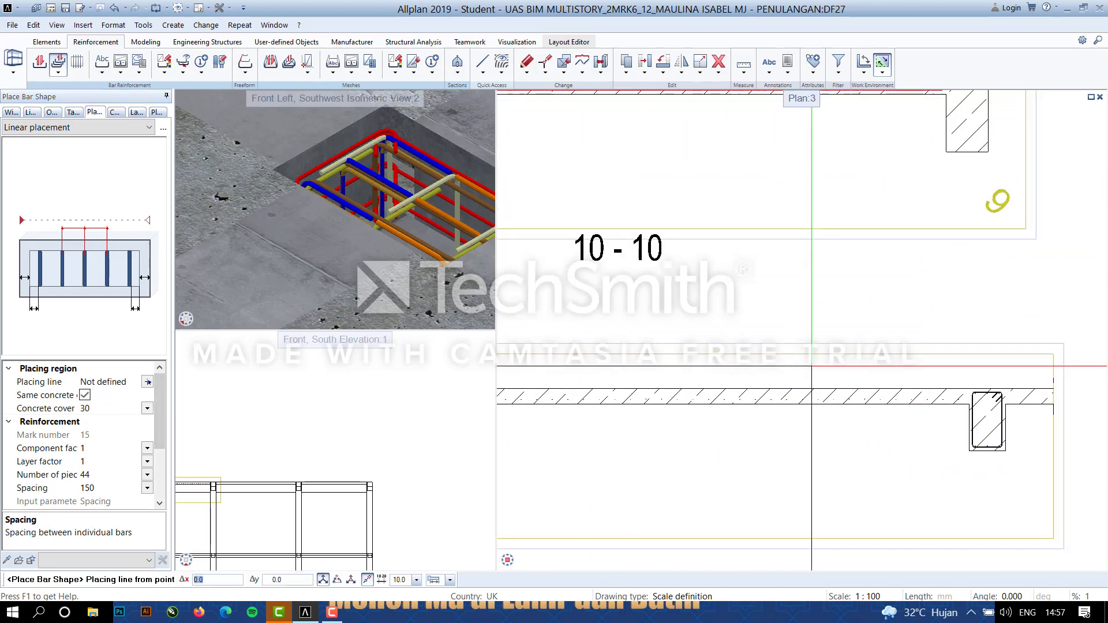
Try to define a further placing line for the slab's lower bars along section 9-9, ending at the beam's inner face.
{"action": "scroll", "coordinate": [746, 252], "scroll_direction": "down", "scroll_amount": 2}
{"action": "middle_click_drag", "start_coordinate": [747, 254], "coordinate": [817, 397]}
{"action": "scroll", "coordinate": [595, 285], "scroll_direction": "up", "scroll_amount": 7}
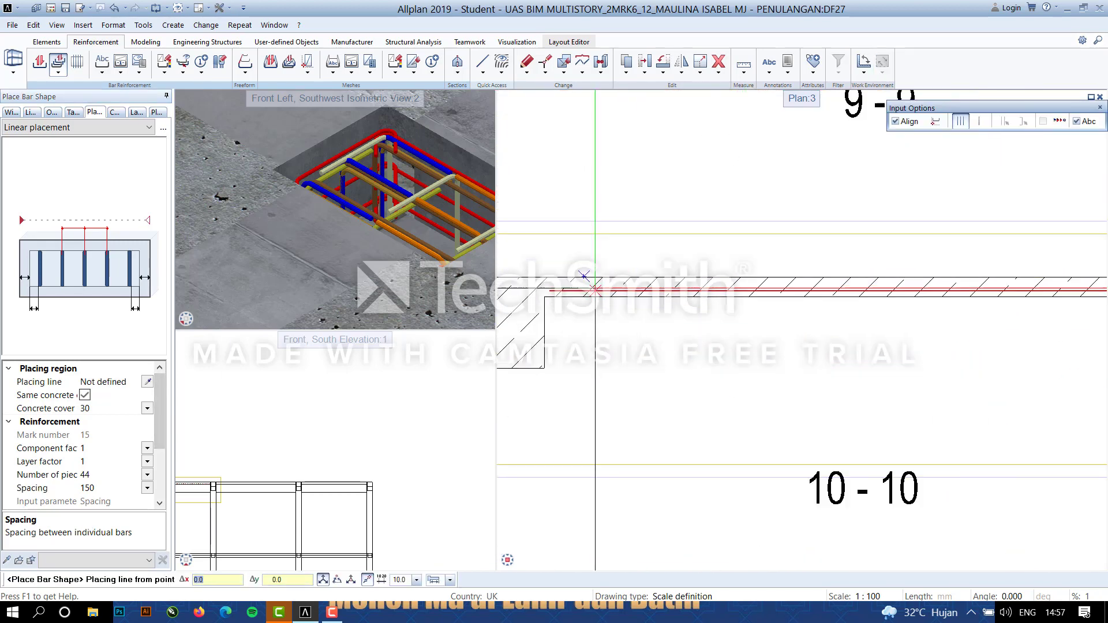
{"action": "left_click", "coordinate": [509, 259]}
{"action": "scroll", "coordinate": [509, 259], "scroll_direction": "down", "scroll_amount": 3}
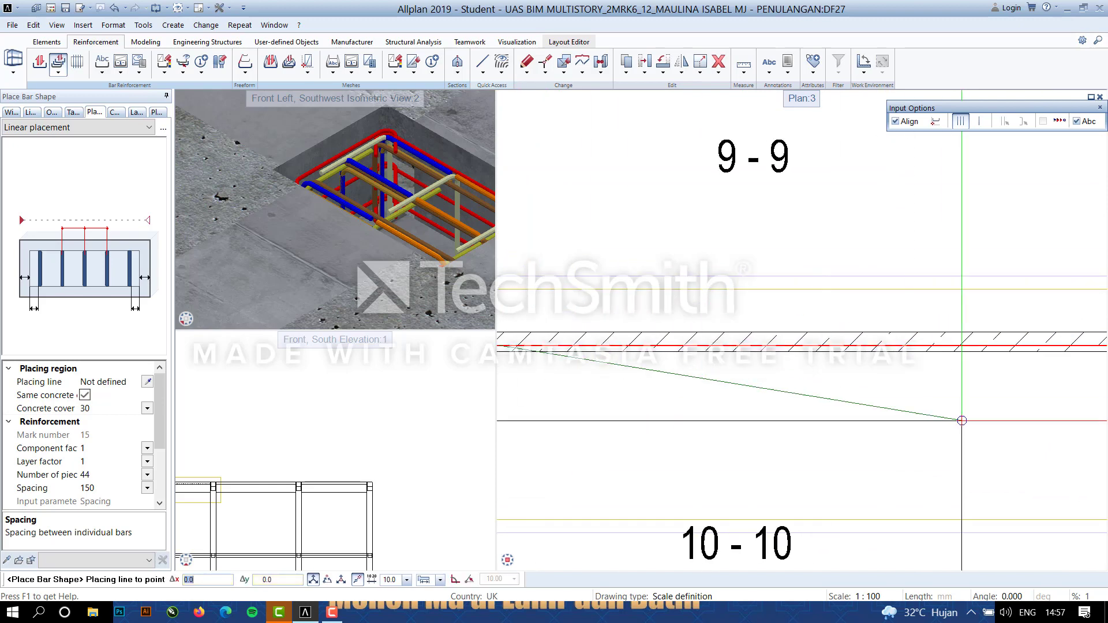
{"action": "scroll", "coordinate": [818, 311], "scroll_direction": "up", "scroll_amount": 4}
{"action": "left_click", "coordinate": [818, 311]}
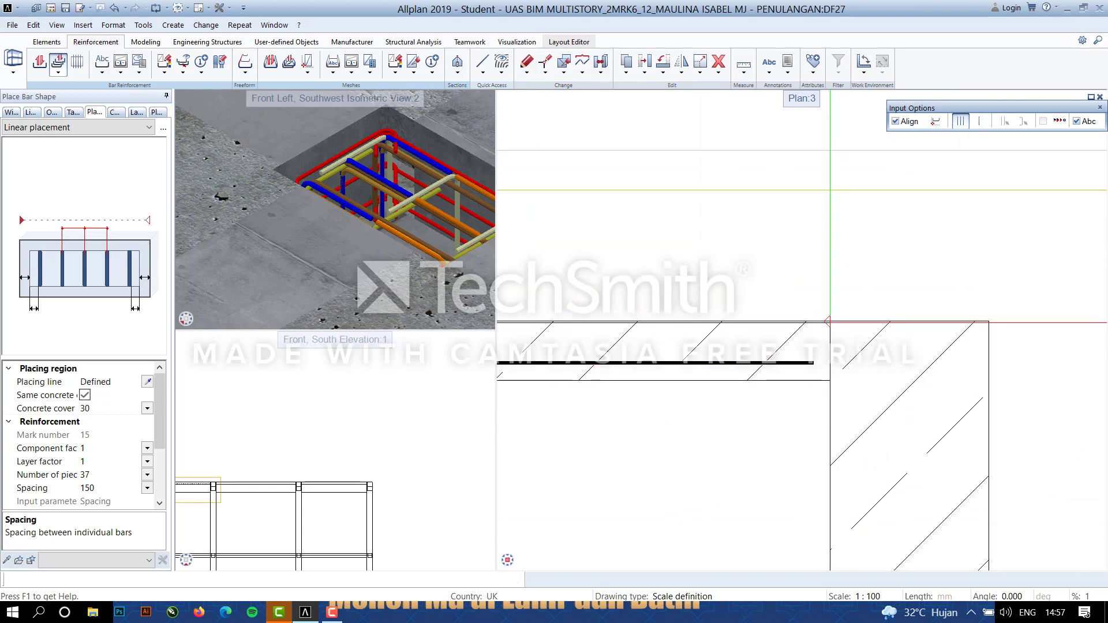
{"action": "key", "text": "Escape"}
{"action": "scroll", "coordinate": [868, 323], "scroll_direction": "down", "scroll_amount": 6}
{"action": "scroll", "coordinate": [693, 367], "scroll_direction": "up", "scroll_amount": 1}
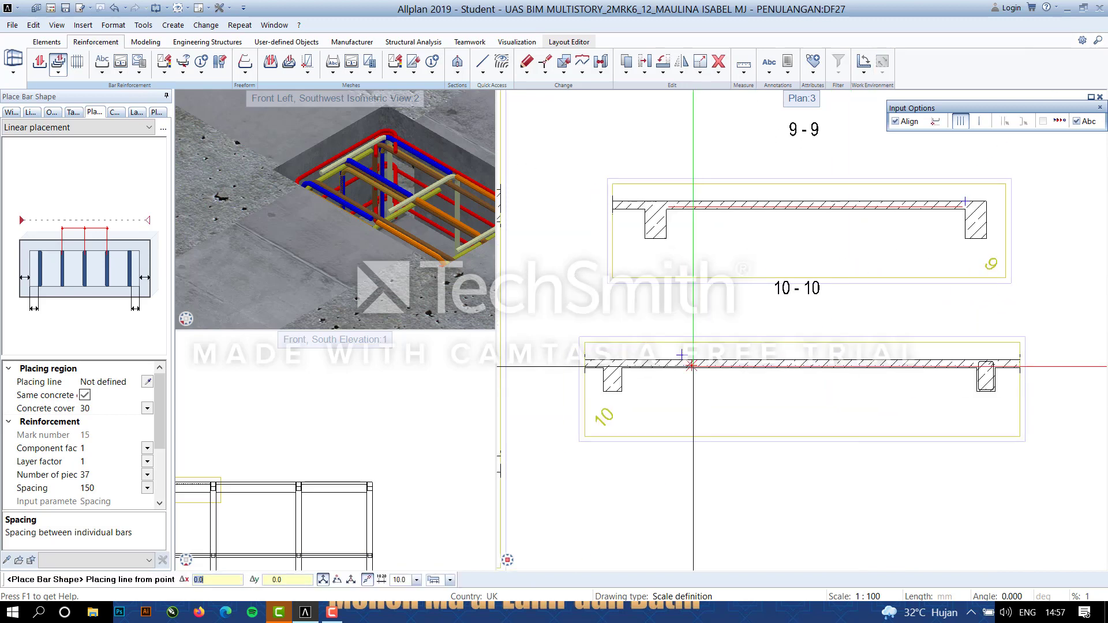
{"action": "scroll", "coordinate": [693, 366], "scroll_direction": "down", "scroll_amount": 3}
{"action": "scroll", "coordinate": [700, 369], "scroll_direction": "up", "scroll_amount": 9}
{"action": "key", "text": "Escape"}
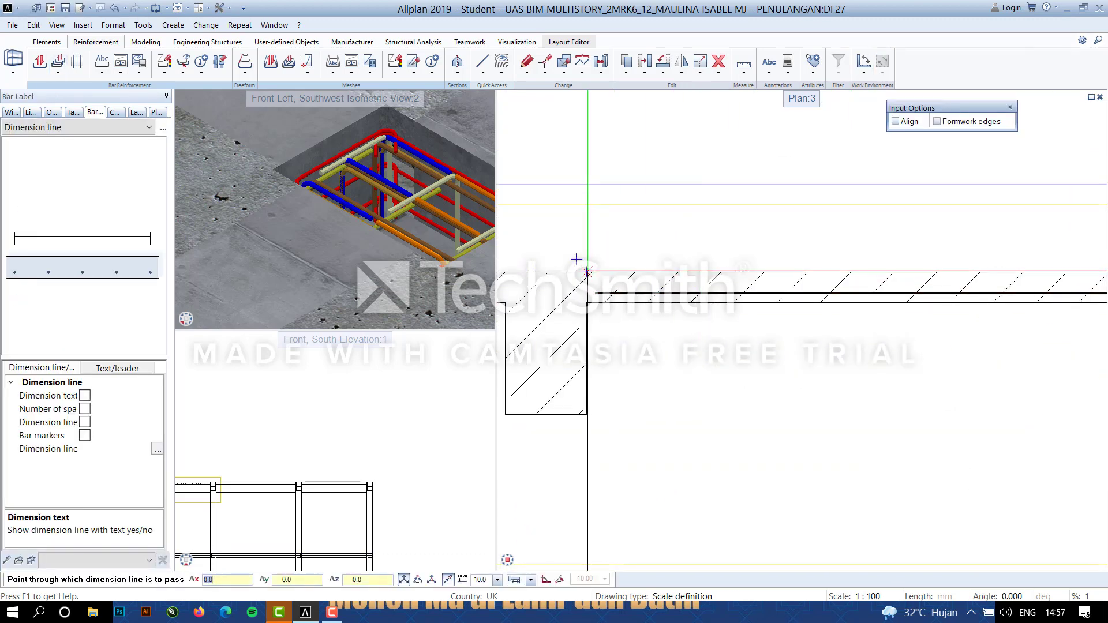
{"action": "left_click", "coordinate": [587, 272]}
{"action": "scroll", "coordinate": [849, 300], "scroll_direction": "down", "scroll_amount": 7}
{"action": "scroll", "coordinate": [705, 292], "scroll_direction": "up", "scroll_amount": 8}
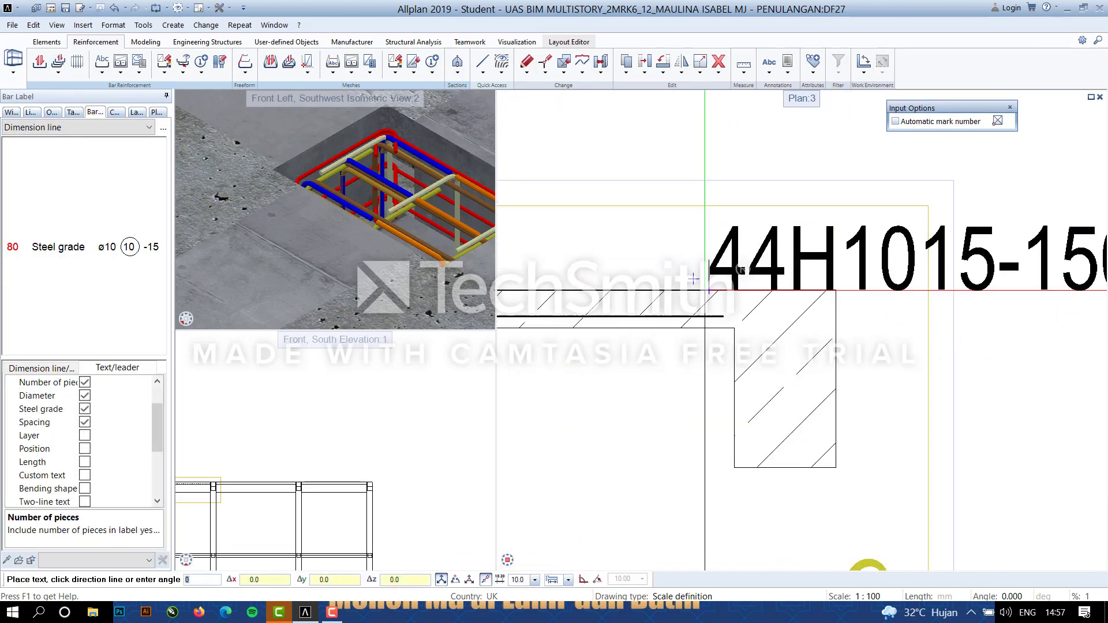
{"action": "left_click", "coordinate": [717, 290]}
{"action": "scroll", "coordinate": [613, 379], "scroll_direction": "down", "scroll_amount": 5}
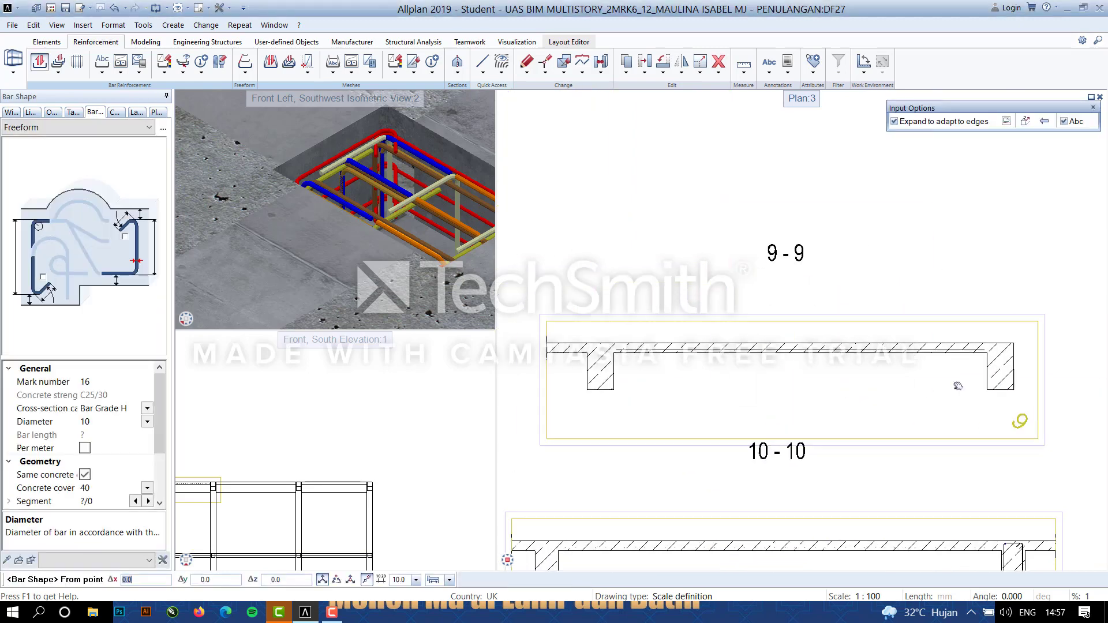
Draw a straight freeform bar about 5525 mm long along the slab's upper edge in section 9-9, between the beams' inner faces.
{"action": "scroll", "coordinate": [549, 333], "scroll_direction": "up", "scroll_amount": 6}
{"action": "left_click", "coordinate": [549, 333]}
{"action": "scroll", "coordinate": [635, 346], "scroll_direction": "down", "scroll_amount": 5}
{"action": "scroll", "coordinate": [960, 376], "scroll_direction": "up", "scroll_amount": 6}
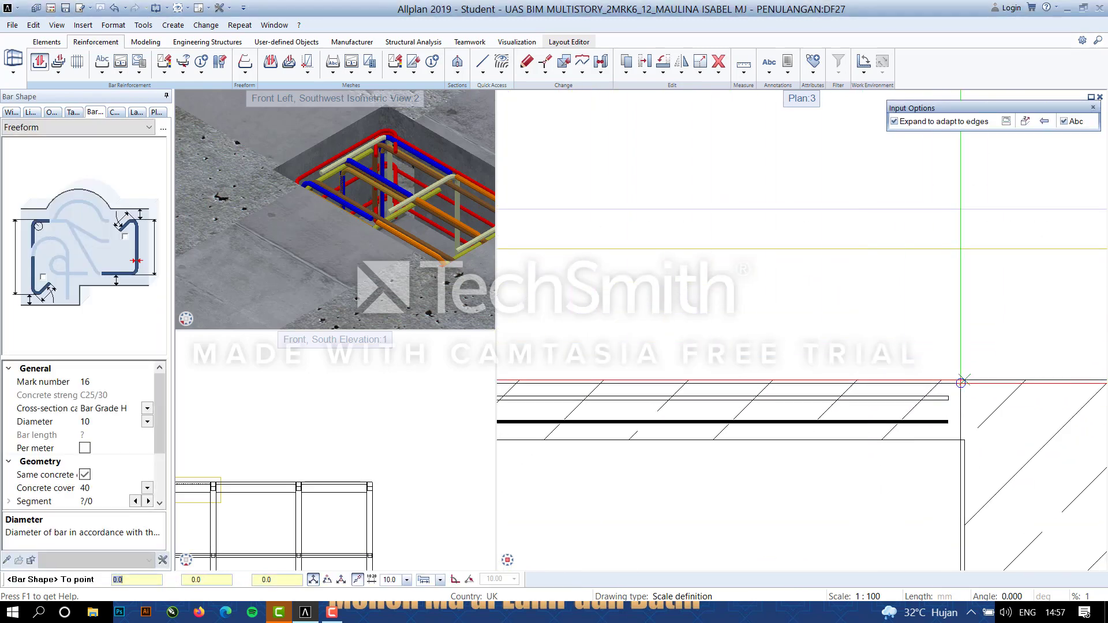
{"action": "left_click", "coordinate": [955, 444]}
{"action": "key", "text": "Escape"}
{"action": "scroll", "coordinate": [715, 351], "scroll_direction": "down", "scroll_amount": 5}
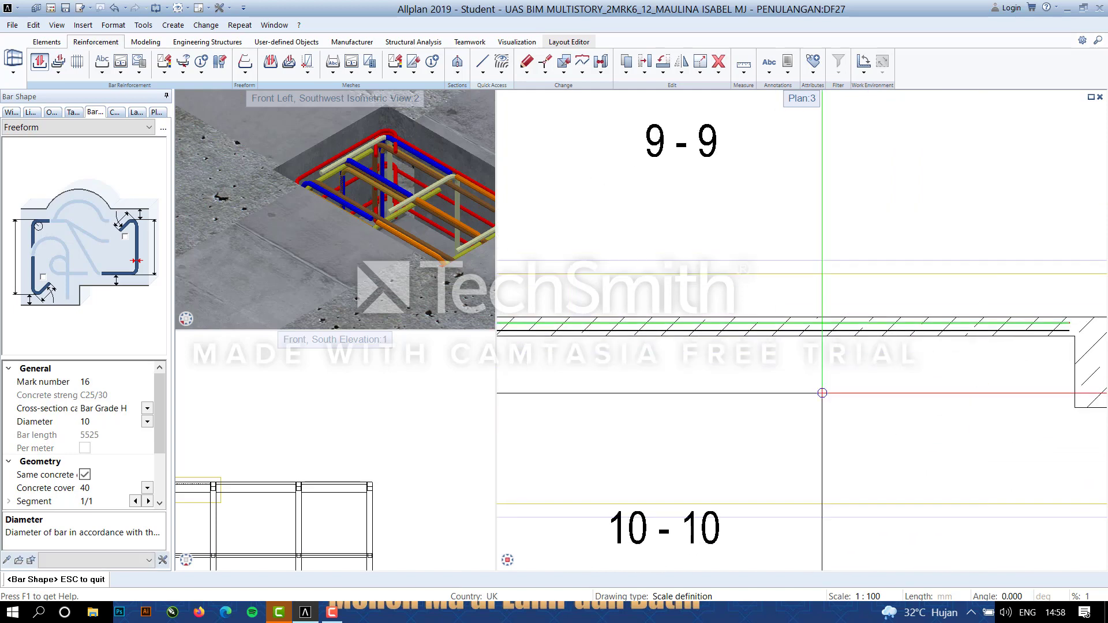
{"action": "scroll", "coordinate": [715, 351], "scroll_direction": "up", "scroll_amount": 2}
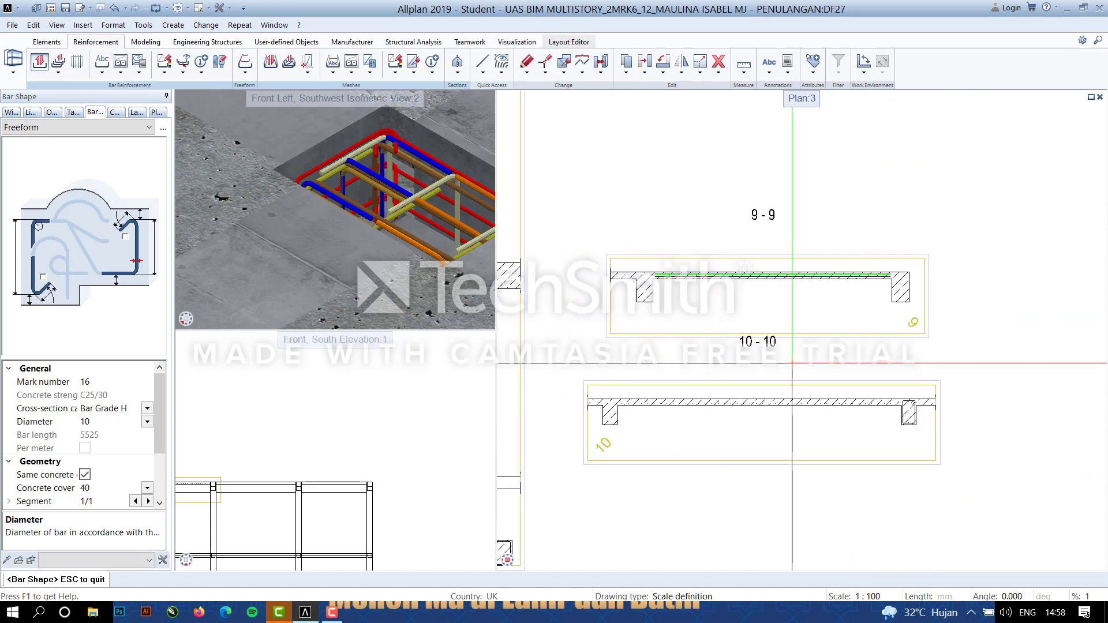
Place the slab's upper bars without labels in a linear placement along section 10-10 with a spacing of 150.
{"action": "key", "text": "Escape"}
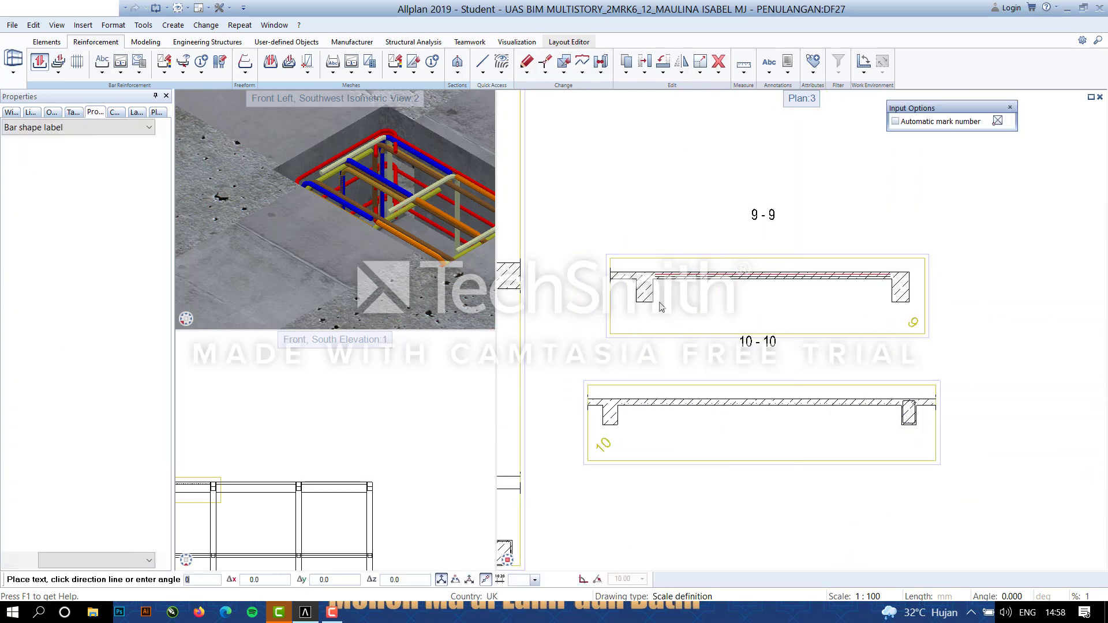
{"action": "key", "text": "Escape"}
{"action": "key", "text": "Escape"}
{"action": "double_click", "coordinate": [624, 402]}
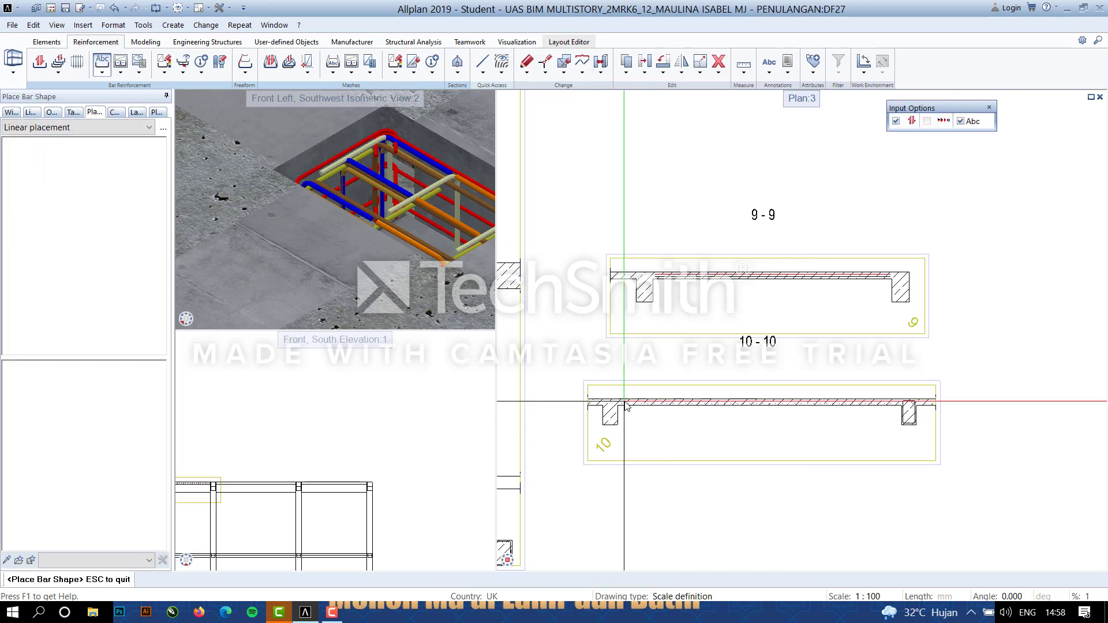
{"action": "left_click", "coordinate": [148, 381]}
{"action": "scroll", "coordinate": [644, 362], "scroll_direction": "up", "scroll_amount": 5}
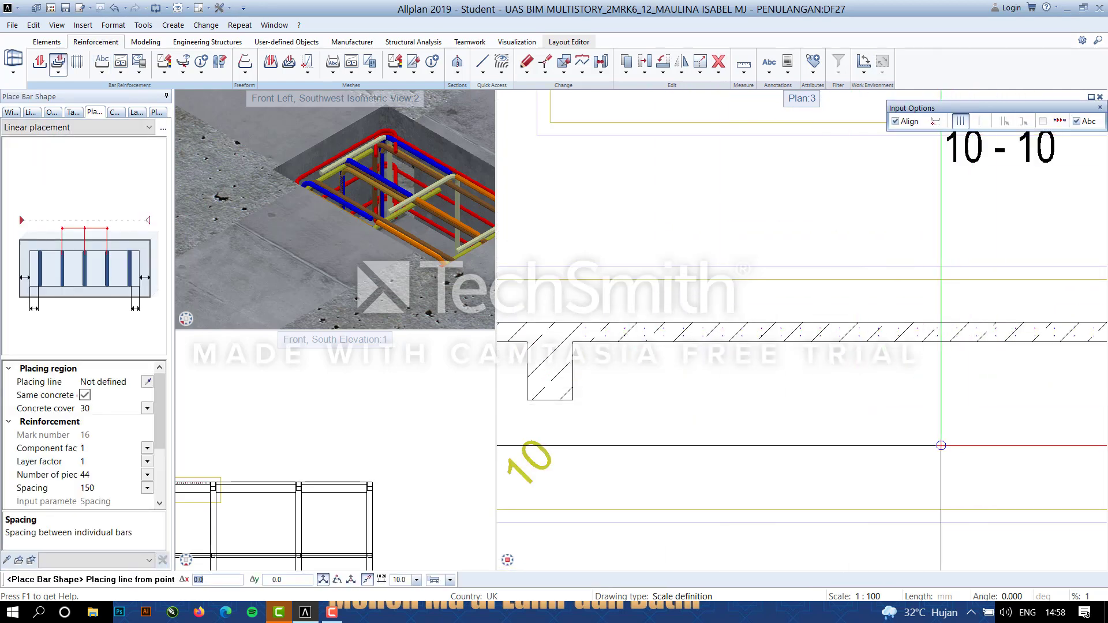
{"action": "key", "text": "Escape"}
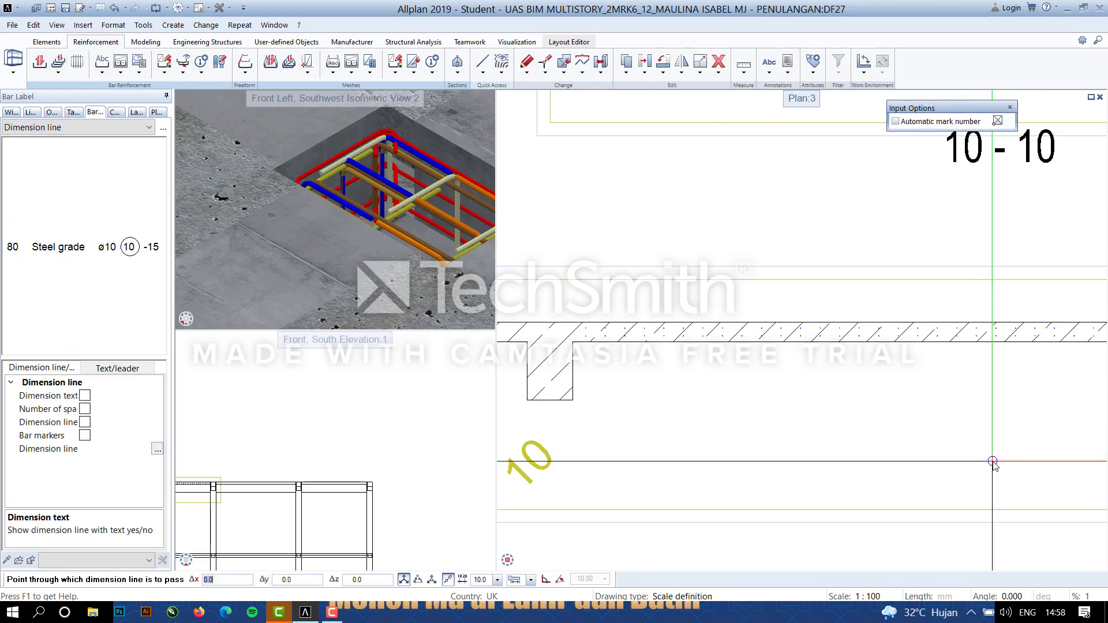
{"action": "key", "text": "Escape"}
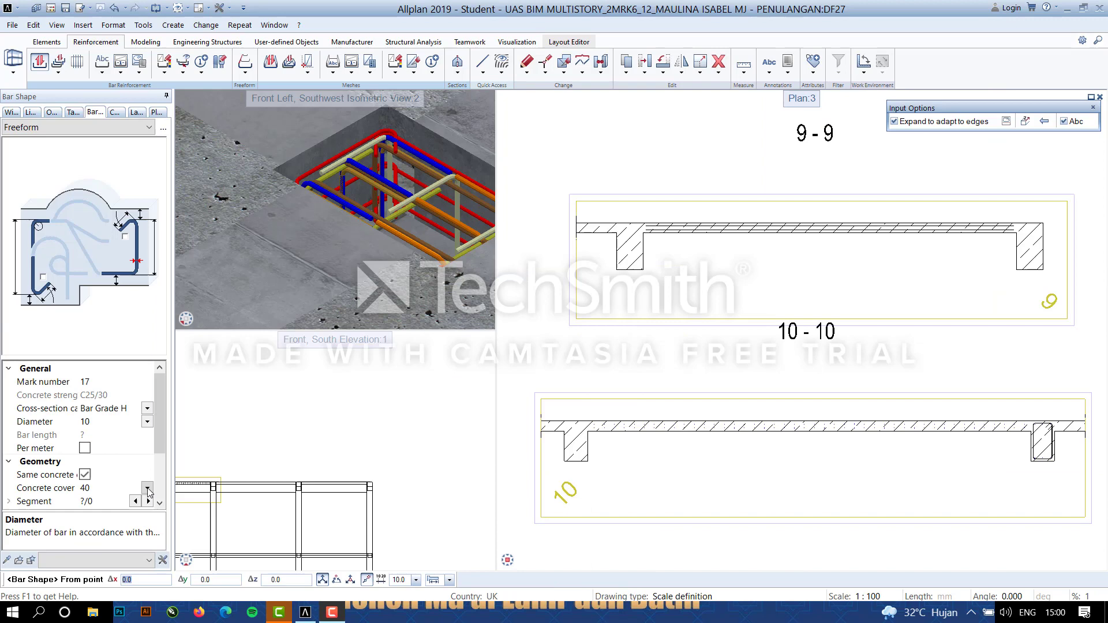
Set the concrete cover to 30 and draw a straight freeform bar about 6600 mm long along the slab's upper edge in section 10-10.
{"action": "left_click", "coordinate": [148, 489]}
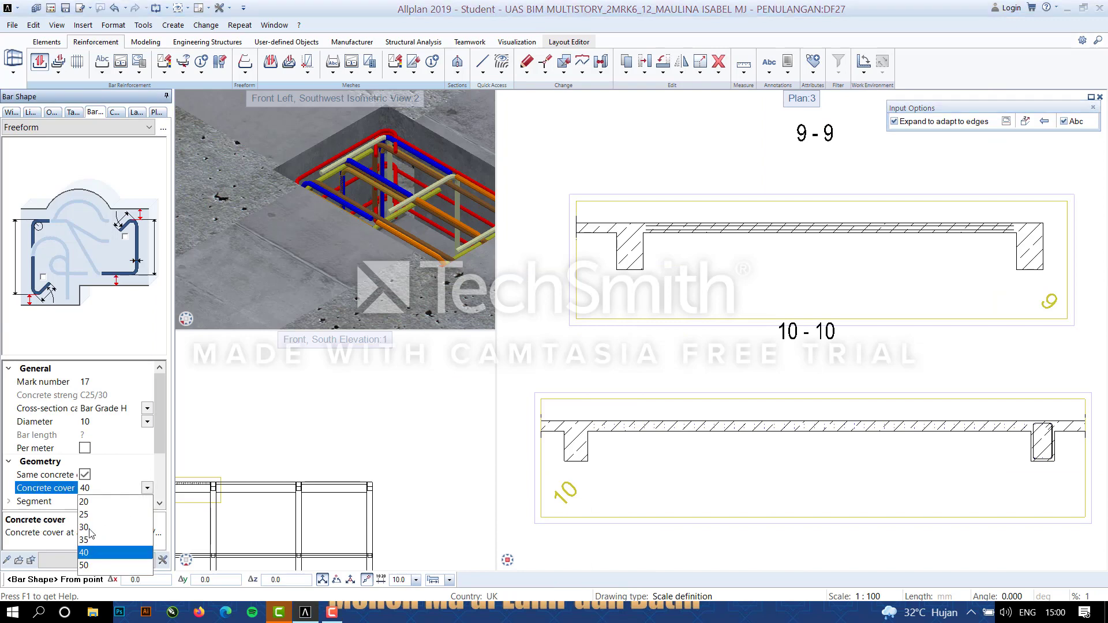
{"action": "left_click", "coordinate": [91, 529]}
{"action": "scroll", "coordinate": [578, 425], "scroll_direction": "up", "scroll_amount": 7}
{"action": "left_click", "coordinate": [615, 400]}
{"action": "scroll", "coordinate": [616, 401], "scroll_direction": "down", "scroll_amount": 4}
{"action": "middle_click_drag", "start_coordinate": [869, 452], "coordinate": [1099, 424]}
{"action": "scroll", "coordinate": [598, 490], "scroll_direction": "down", "scroll_amount": 4}
{"action": "scroll", "coordinate": [831, 492], "scroll_direction": "up", "scroll_amount": 7}
{"action": "left_click", "coordinate": [812, 384]}
{"action": "key", "text": "Escape"}
{"action": "scroll", "coordinate": [777, 471], "scroll_direction": "down", "scroll_amount": 4}
{"action": "scroll", "coordinate": [658, 399], "scroll_direction": "up", "scroll_amount": 4}
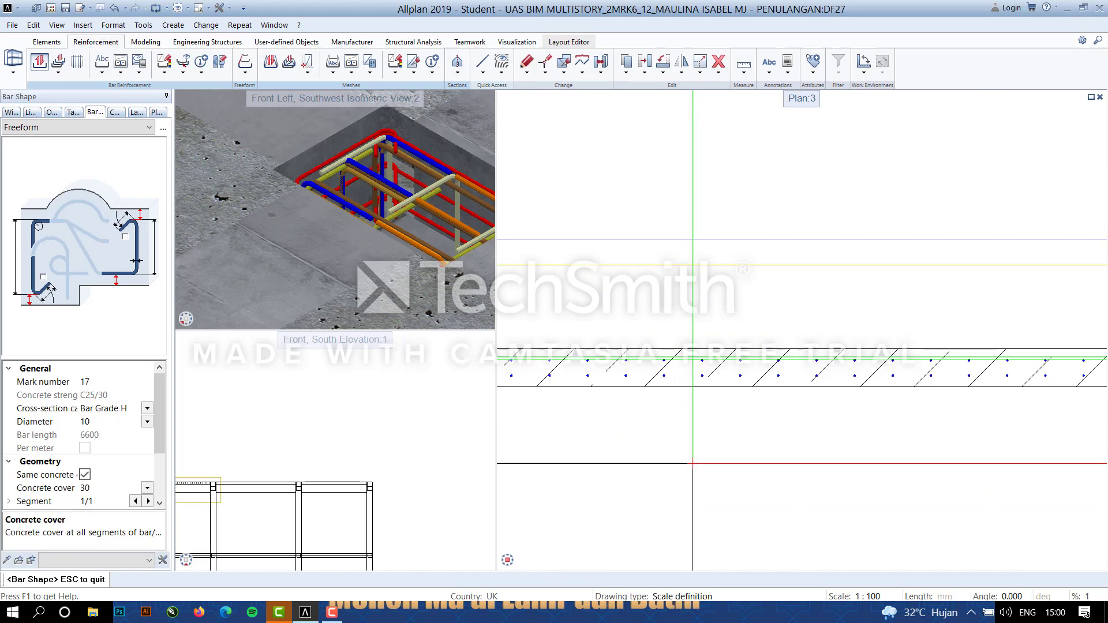
Finish the bar without a label and define its placing line along the slab's upper edge in section 9-9, between the beams' inner faces.
{"action": "key", "text": "Escape"}
{"action": "key", "text": "Escape"}
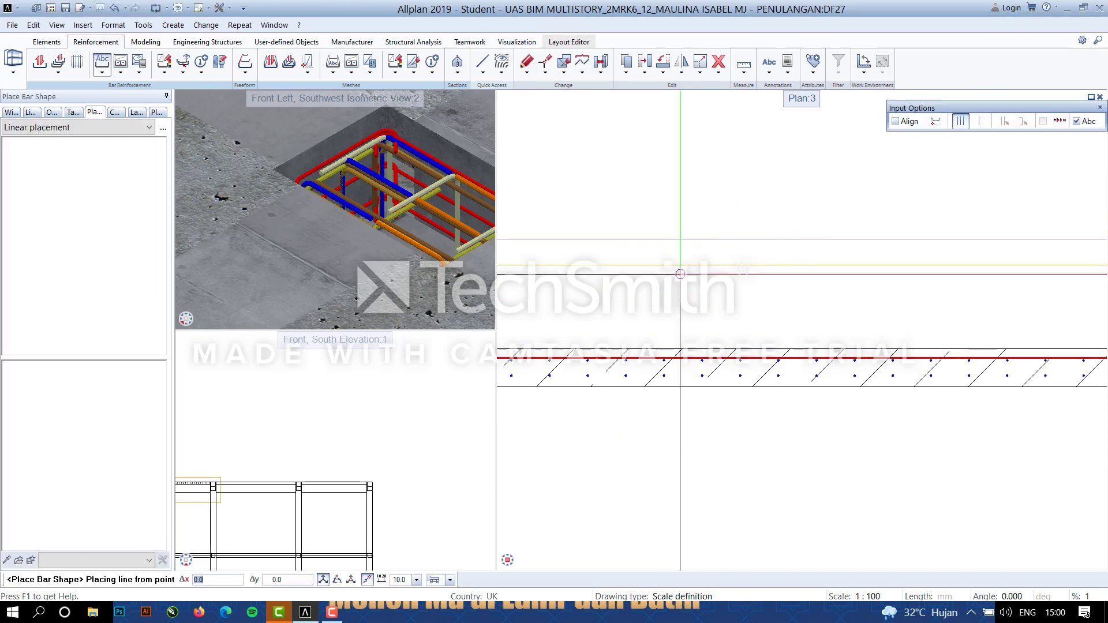
{"action": "scroll", "coordinate": [668, 463], "scroll_direction": "down", "scroll_amount": 5}
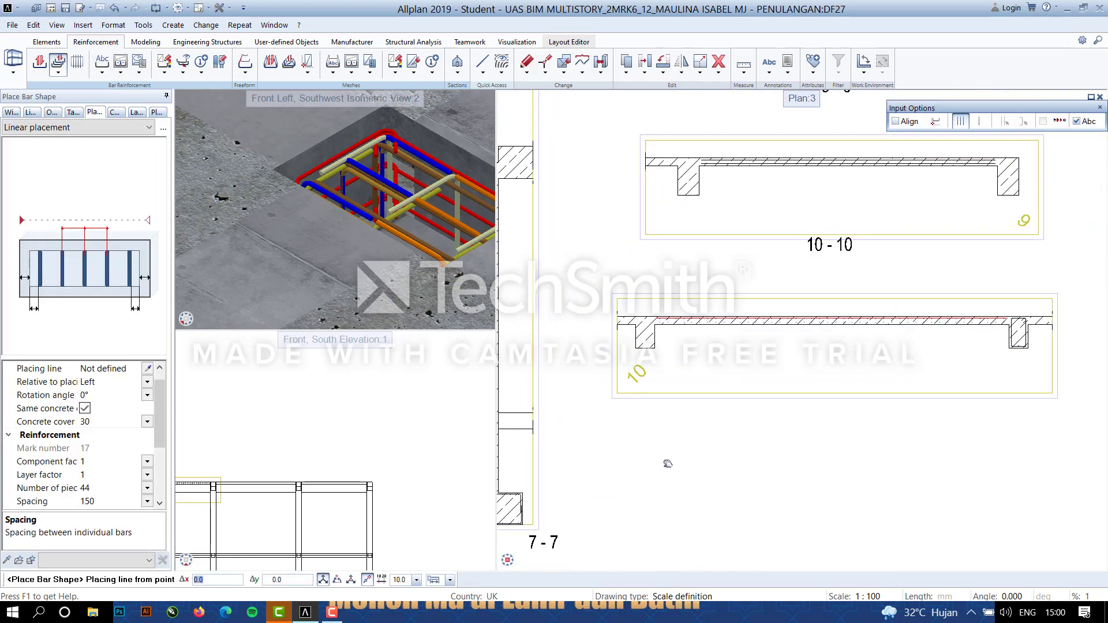
{"action": "scroll", "coordinate": [667, 463], "scroll_direction": "up", "scroll_amount": 6}
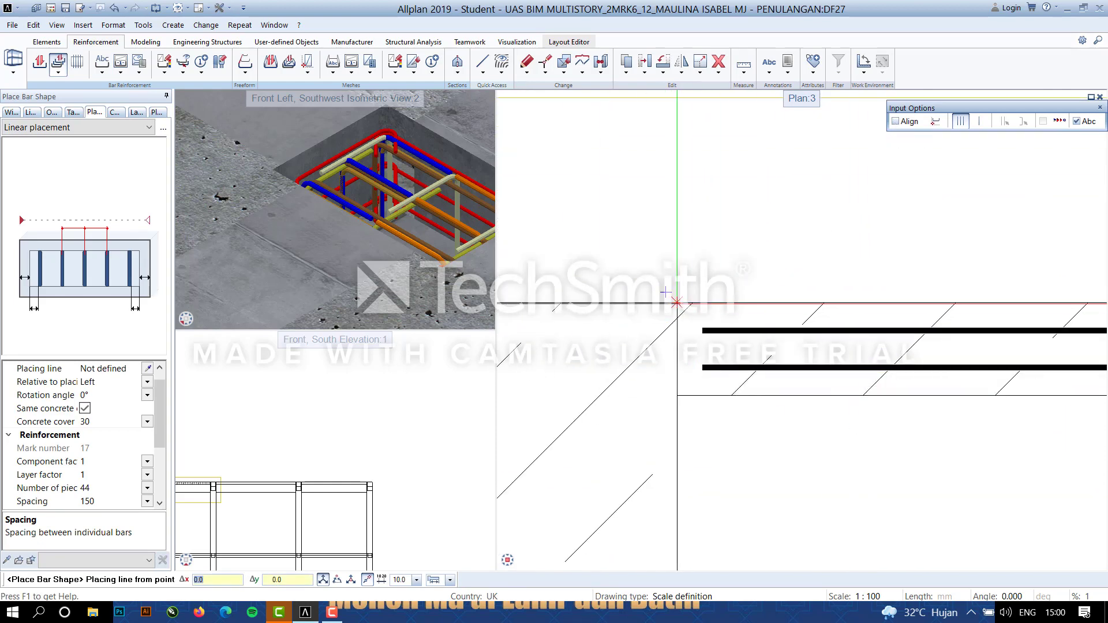
{"action": "left_click", "coordinate": [676, 303]}
{"action": "scroll", "coordinate": [808, 435], "scroll_direction": "down", "scroll_amount": 5}
{"action": "middle_click_drag", "start_coordinate": [985, 470], "coordinate": [649, 474]}
{"action": "scroll", "coordinate": [648, 474], "scroll_direction": "down", "scroll_amount": 4}
{"action": "scroll", "coordinate": [767, 371], "scroll_direction": "up", "scroll_amount": 5}
{"action": "left_click", "coordinate": [775, 376]}
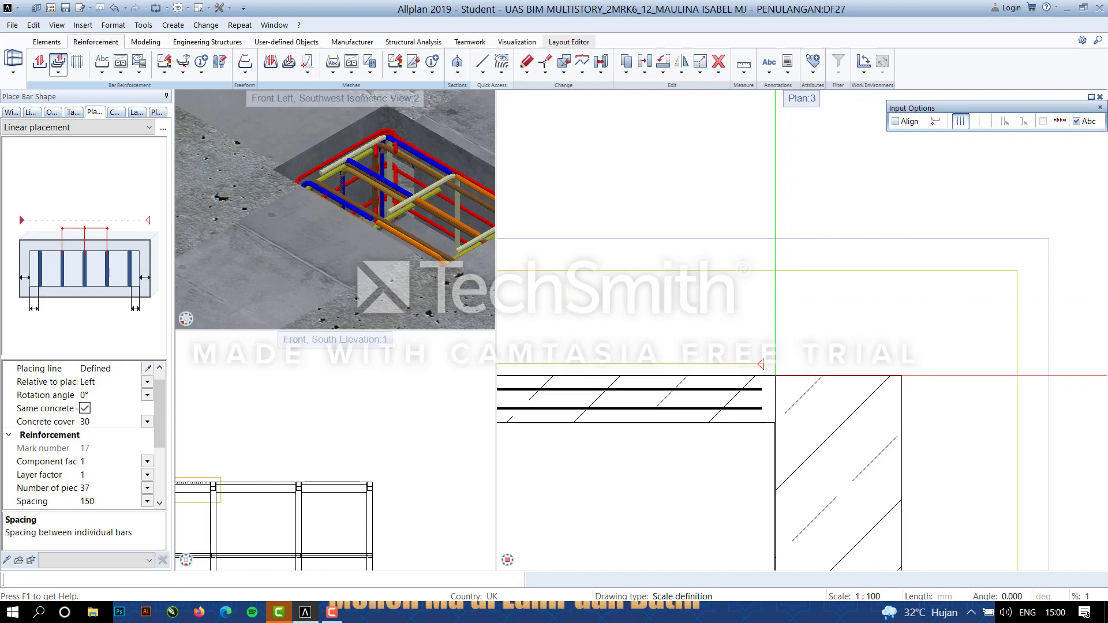
Set the upper bars' position relative to the placing line to Right and finish the placement without a label.
{"action": "scroll", "coordinate": [706, 458], "scroll_direction": "down", "scroll_amount": 4}
{"action": "middle_click_drag", "start_coordinate": [640, 505], "coordinate": [758, 401]}
{"action": "scroll", "coordinate": [758, 400], "scroll_direction": "down", "scroll_amount": 3}
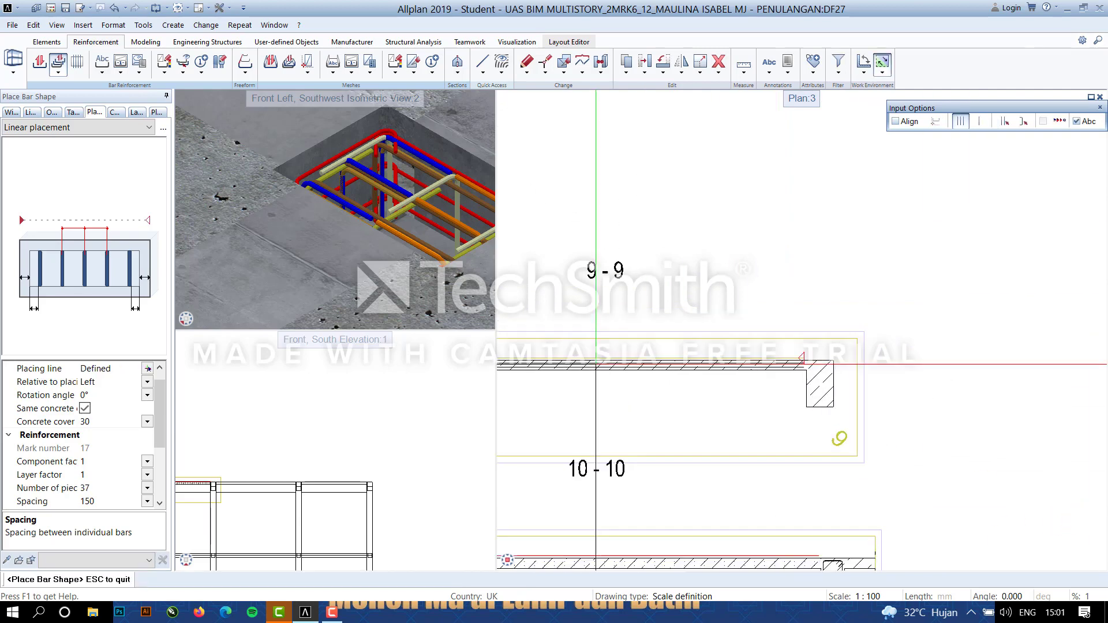
{"action": "scroll", "coordinate": [593, 364], "scroll_direction": "up", "scroll_amount": 5}
{"action": "scroll", "coordinate": [130, 400], "scroll_direction": "up", "scroll_amount": 1}
{"action": "left_click", "coordinate": [147, 395]}
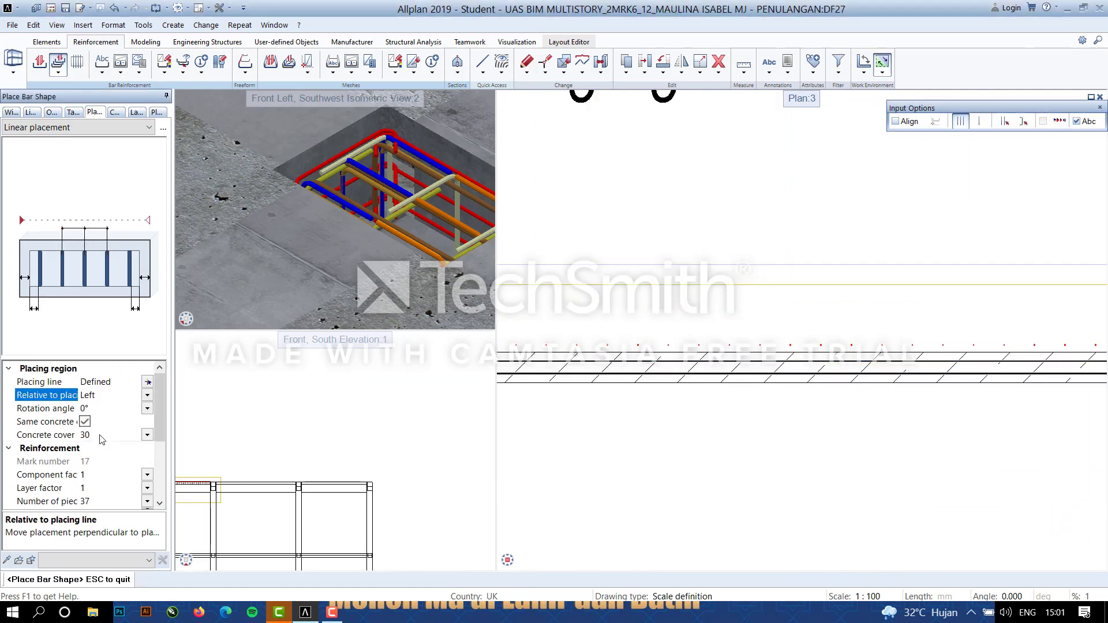
{"action": "middle_click_drag", "start_coordinate": [508, 378], "coordinate": [619, 357]}
{"action": "scroll", "coordinate": [619, 359], "scroll_direction": "up", "scroll_amount": 3}
{"action": "key", "text": "Escape"}
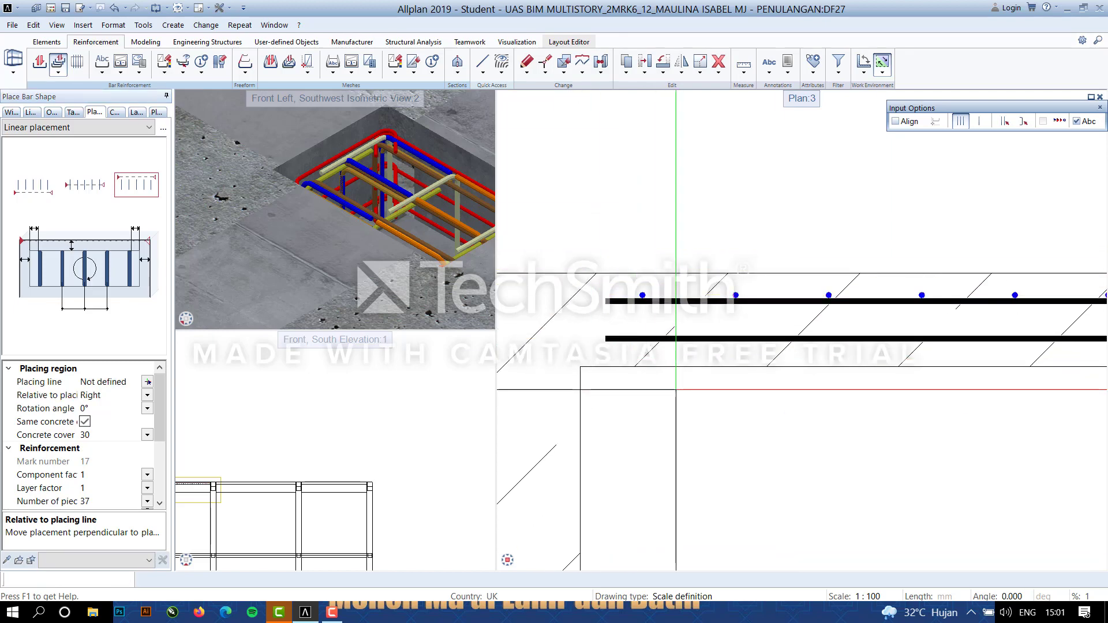
{"action": "scroll", "coordinate": [594, 383], "scroll_direction": "down", "scroll_amount": 5}
{"action": "key", "text": "Escape"}
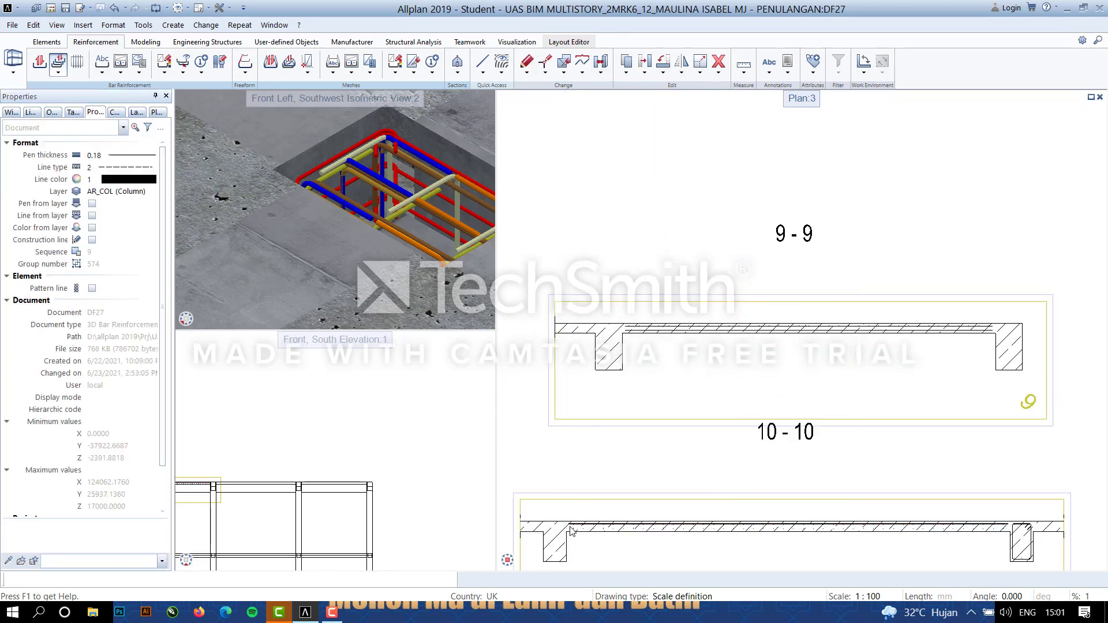
{"action": "key", "text": "Escape"}
Draw a straight freeform bar about 6600 mm long along the slab's underside in section 10-10, between the beams' inner faces.
{"action": "scroll", "coordinate": [568, 528], "scroll_direction": "up", "scroll_amount": 4}
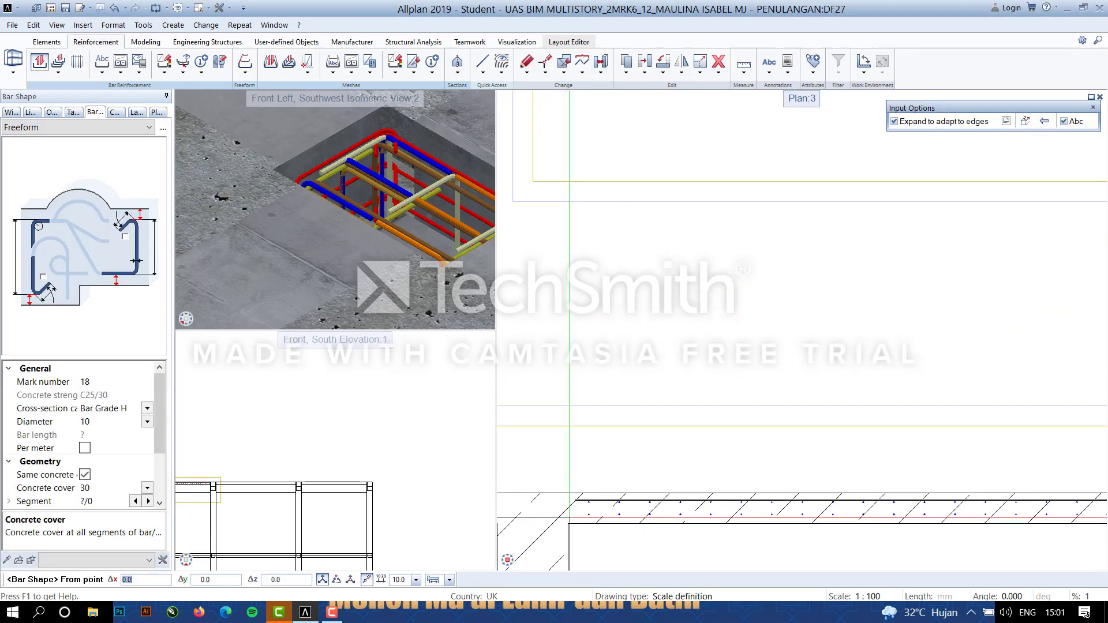
{"action": "left_click", "coordinate": [568, 521]}
{"action": "scroll", "coordinate": [865, 523], "scroll_direction": "down", "scroll_amount": 4}
{"action": "scroll", "coordinate": [1009, 537], "scroll_direction": "up", "scroll_amount": 4}
{"action": "middle_click_drag", "start_coordinate": [1009, 531], "coordinate": [623, 514]}
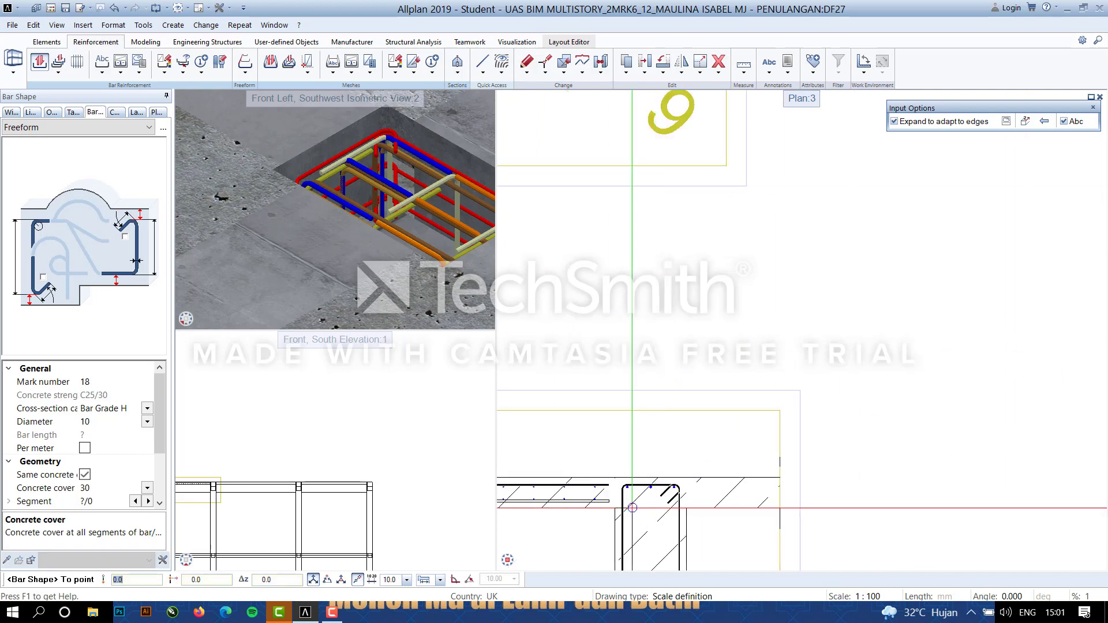
{"action": "left_click", "coordinate": [614, 509]}
{"action": "key", "text": "Escape"}
{"action": "scroll", "coordinate": [645, 458], "scroll_direction": "down", "scroll_amount": 6}
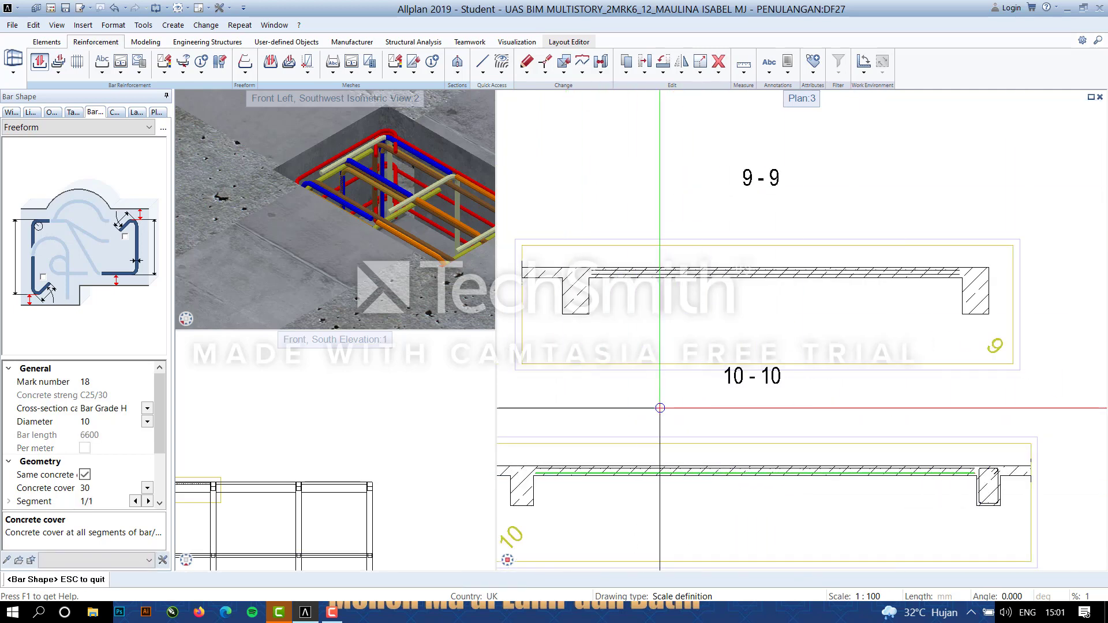
Place the new lower bars along the slab's underside in section 9-9 between the beams and switch them to the placing line's other side.
{"action": "scroll", "coordinate": [620, 315], "scroll_direction": "up", "scroll_amount": 6}
{"action": "scroll", "coordinate": [594, 352], "scroll_direction": "down", "scroll_amount": 5}
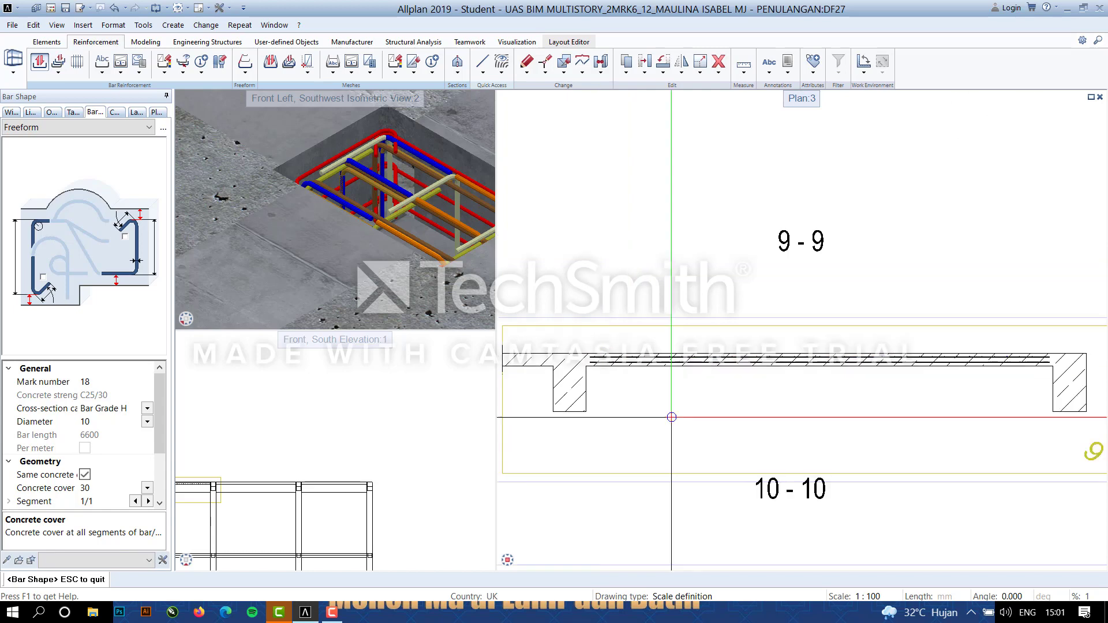
{"action": "scroll", "coordinate": [655, 380], "scroll_direction": "up", "scroll_amount": 5}
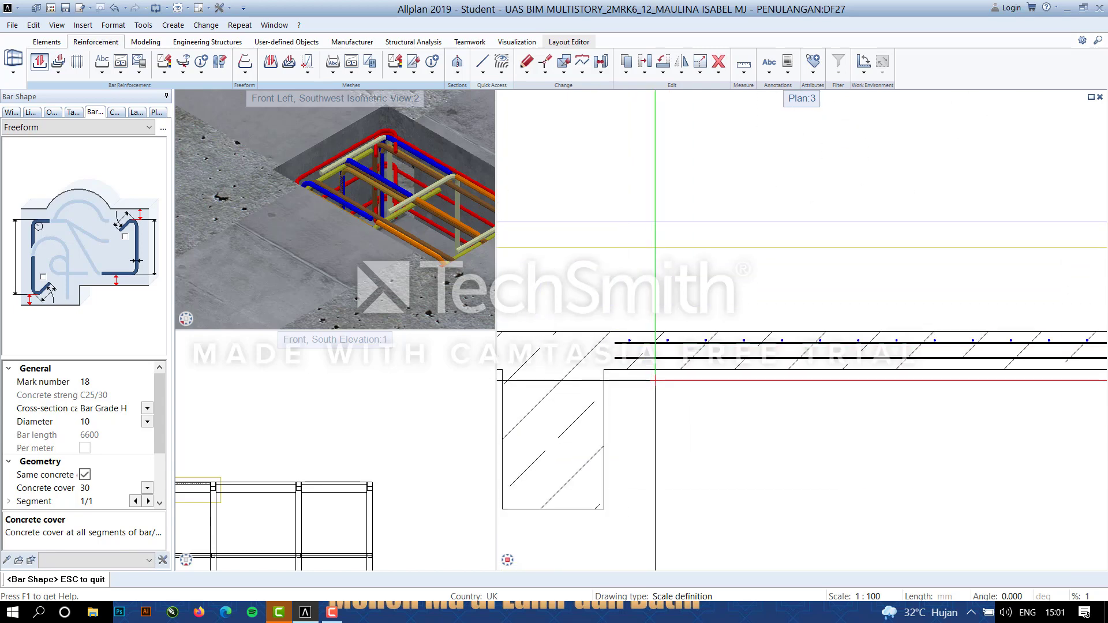
{"action": "key", "text": "Escape"}
{"action": "key", "text": "Escape"}
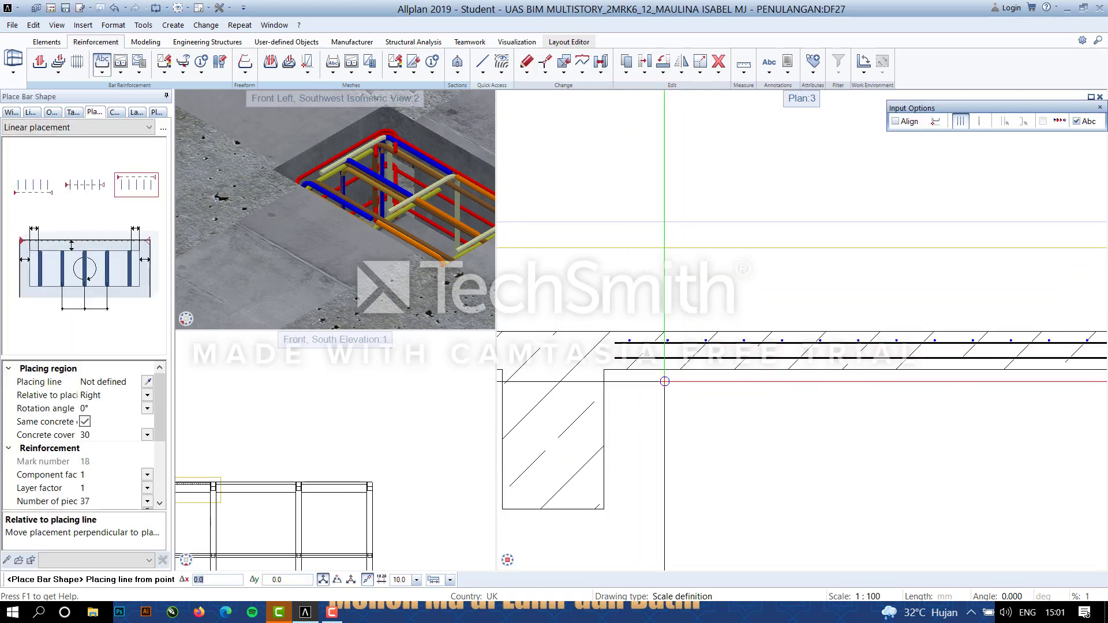
{"action": "scroll", "coordinate": [664, 381], "scroll_direction": "down", "scroll_amount": 5}
{"action": "scroll", "coordinate": [511, 398], "scroll_direction": "up", "scroll_amount": 5}
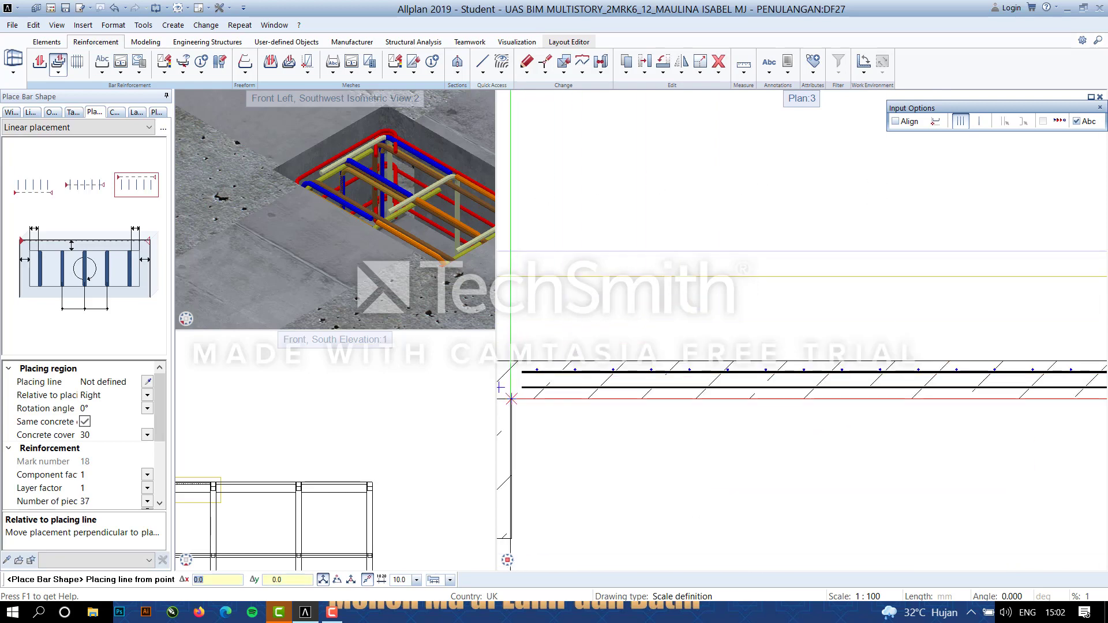
{"action": "left_click", "coordinate": [511, 398]}
{"action": "scroll", "coordinate": [511, 398], "scroll_direction": "down", "scroll_amount": 5}
{"action": "scroll", "coordinate": [719, 398], "scroll_direction": "up", "scroll_amount": 6}
{"action": "left_click", "coordinate": [722, 408]}
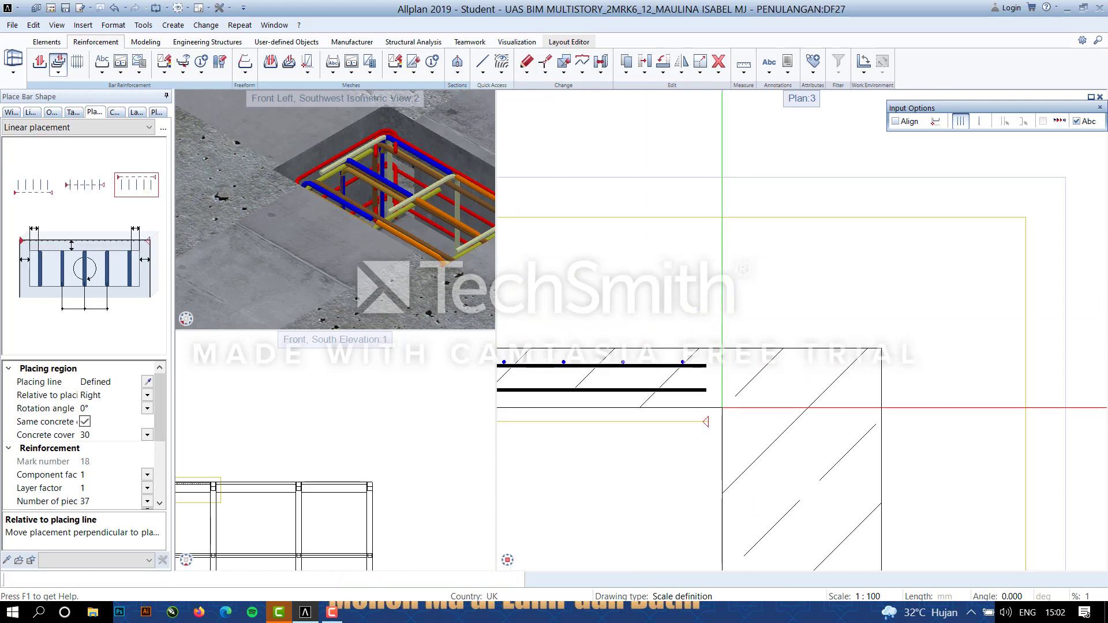
{"action": "left_click", "coordinate": [147, 396]}
{"action": "left_click", "coordinate": [100, 411]}
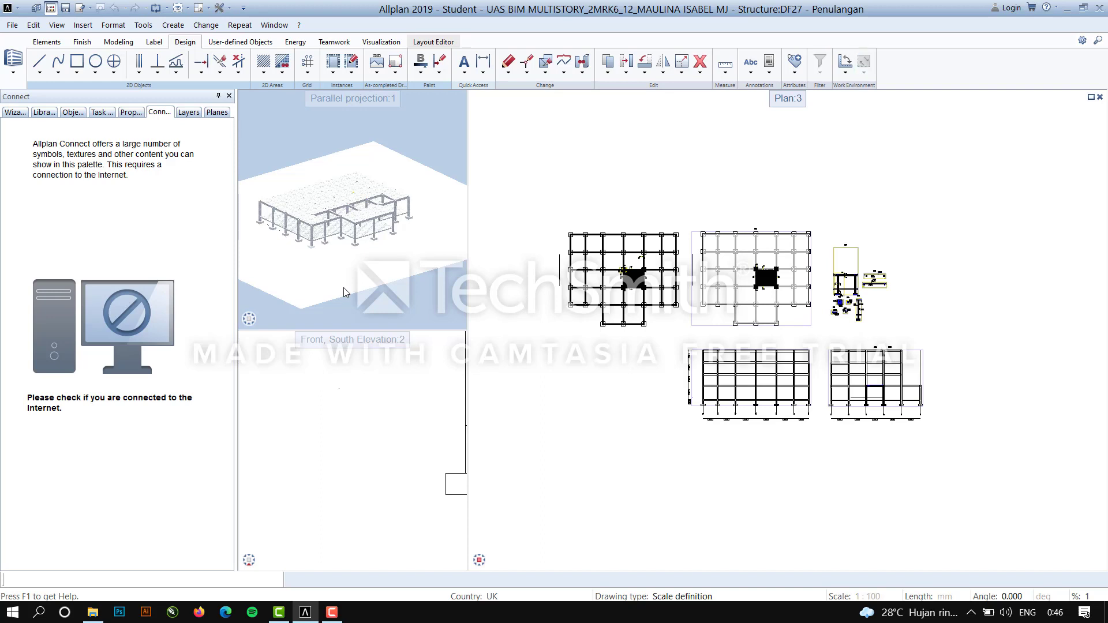
Show the building in the parallel projection viewport from the front left, southwest isometric direction.
{"action": "left_click", "coordinate": [247, 302]}
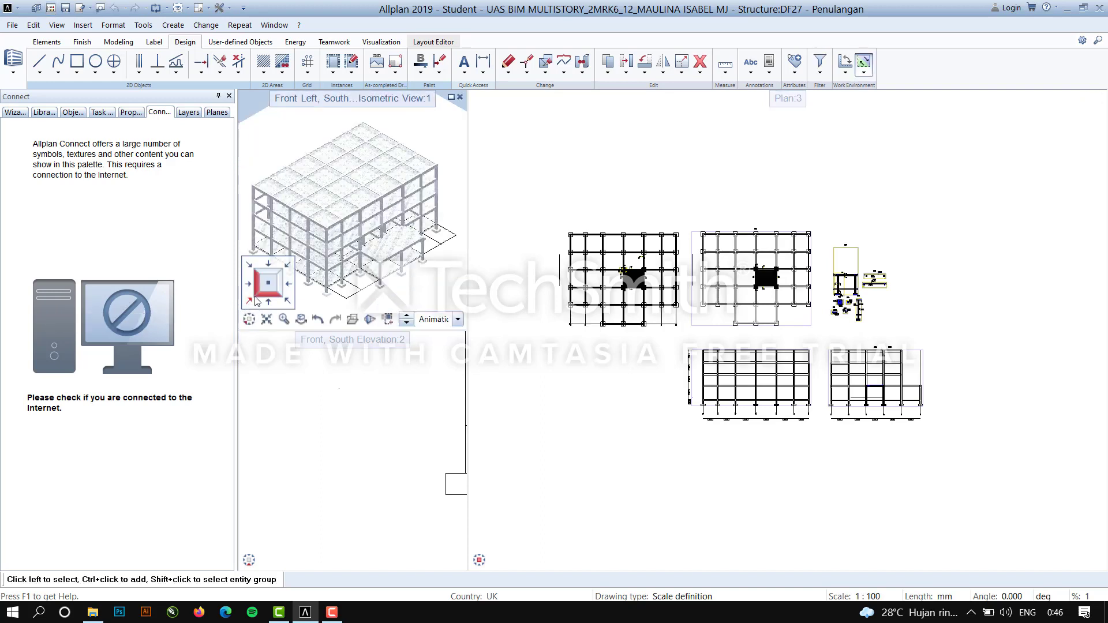
Show the building shaded in the isometric viewport and inspect its floors, columns and footings up close.
{"action": "left_click", "coordinate": [404, 322]}
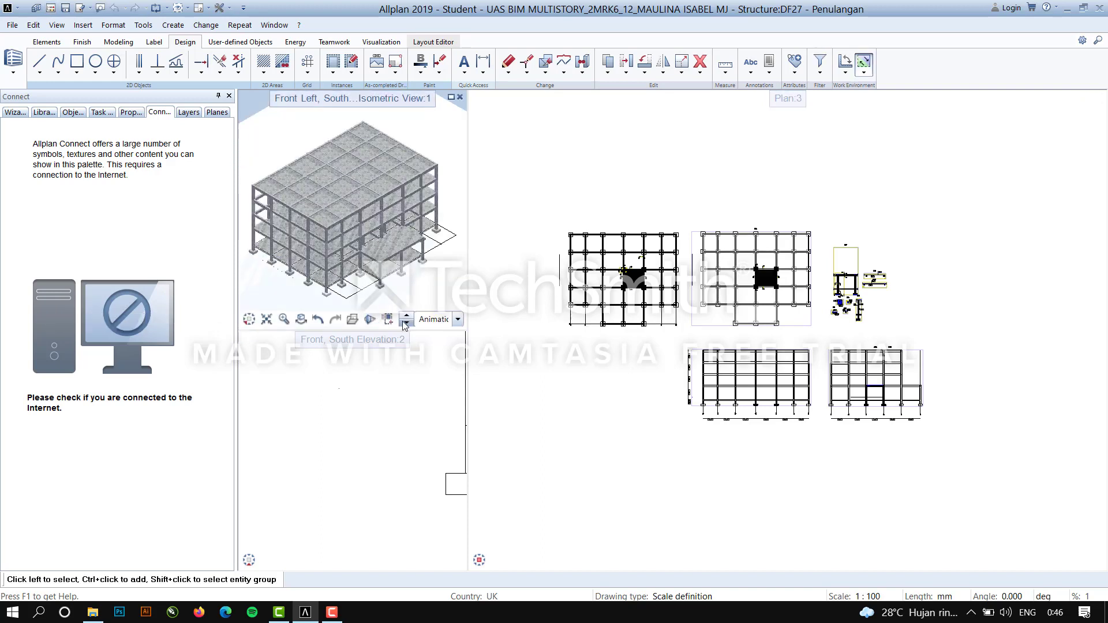
{"action": "left_click", "coordinate": [404, 322]}
{"action": "scroll", "coordinate": [347, 273], "scroll_direction": "up", "scroll_amount": 4}
{"action": "scroll", "coordinate": [348, 277], "scroll_direction": "down", "scroll_amount": 4}
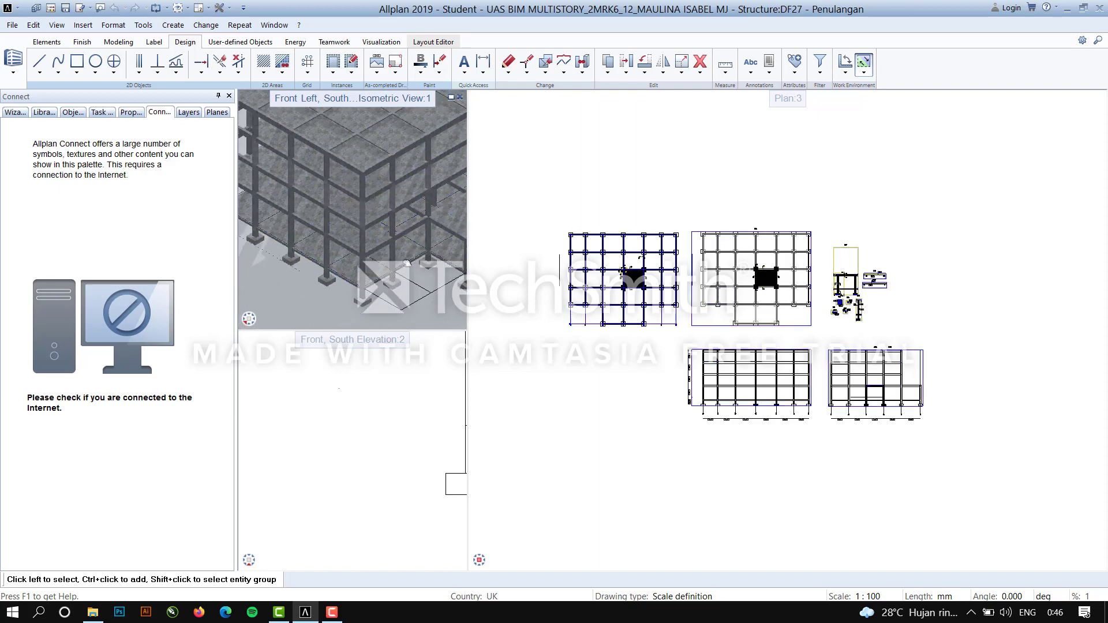
{"action": "scroll", "coordinate": [327, 266], "scroll_direction": "up", "scroll_amount": 4}
{"action": "scroll", "coordinate": [329, 267], "scroll_direction": "down", "scroll_amount": 3}
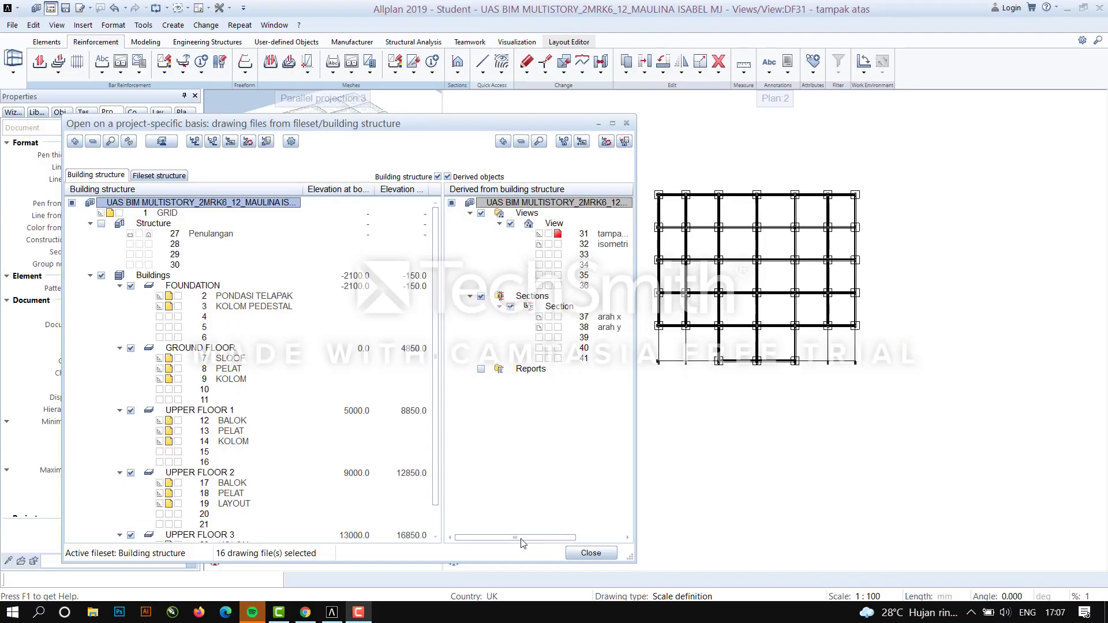
Close the drawing file selection with tampak atas active and generate a plan view of the building placed below the existing plan.
{"action": "left_click_drag", "start_coordinate": [522, 543], "coordinate": [548, 543]}
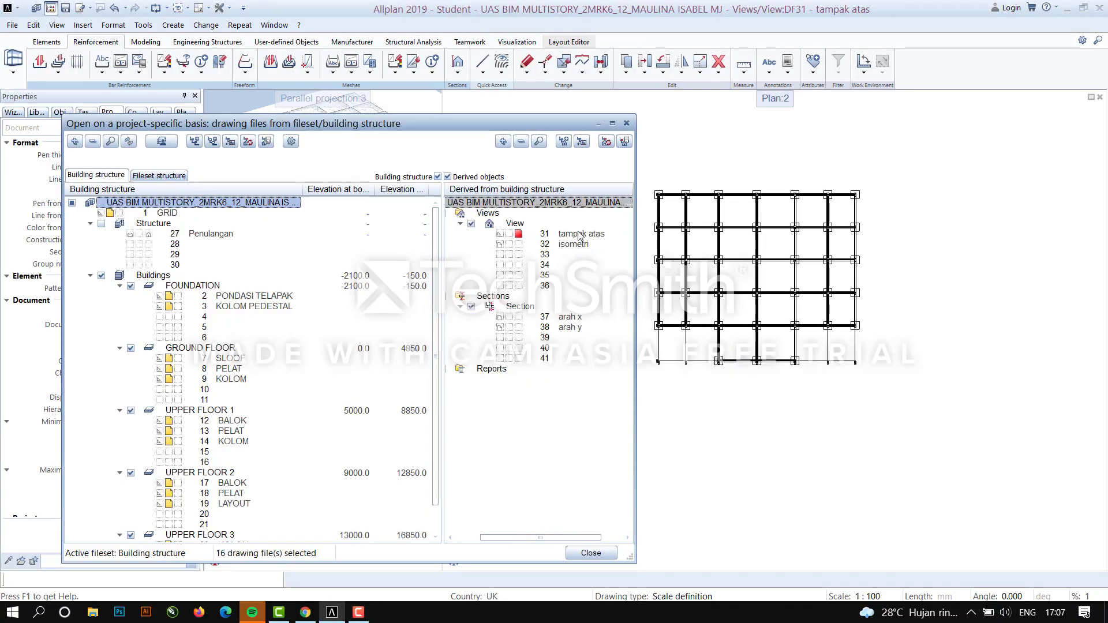
{"action": "left_click", "coordinate": [590, 553]}
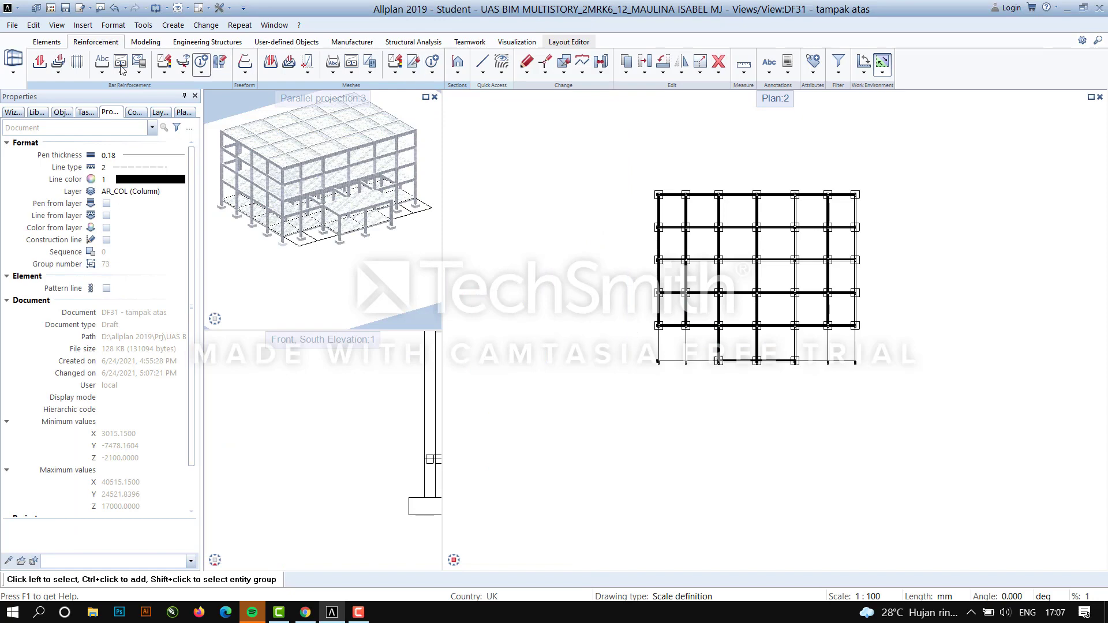
{"action": "left_click", "coordinate": [459, 64]}
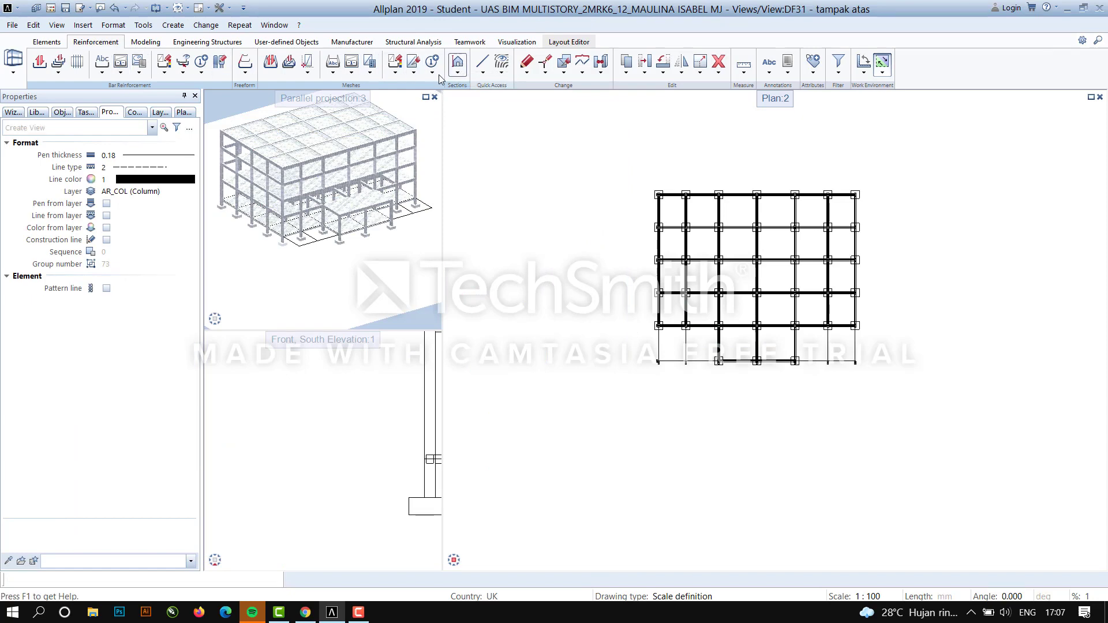
{"action": "left_click", "coordinate": [93, 359]}
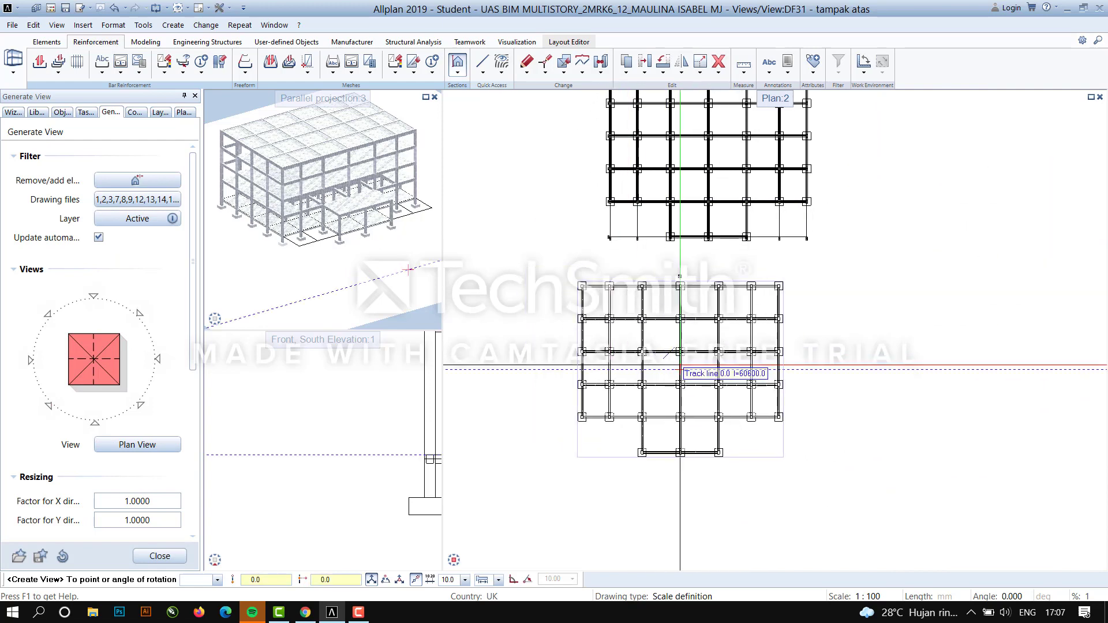
{"action": "left_click", "coordinate": [709, 378]}
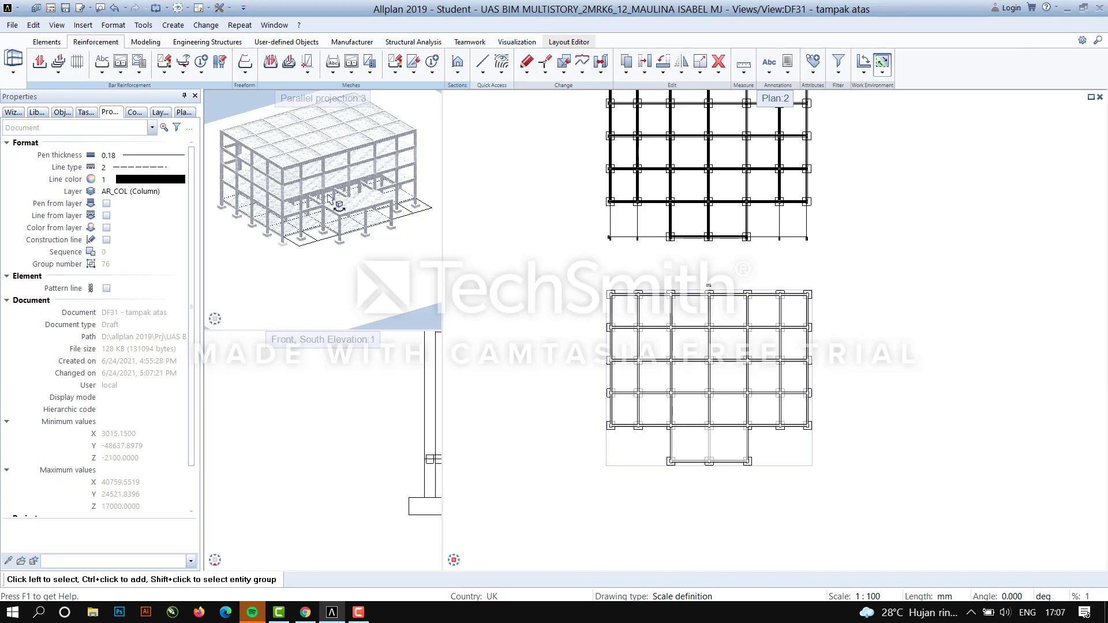
Generate a front right, southeast isometric view with the saved 3D view settings loaded and place it beside the plan view.
{"action": "left_click", "coordinate": [458, 64]}
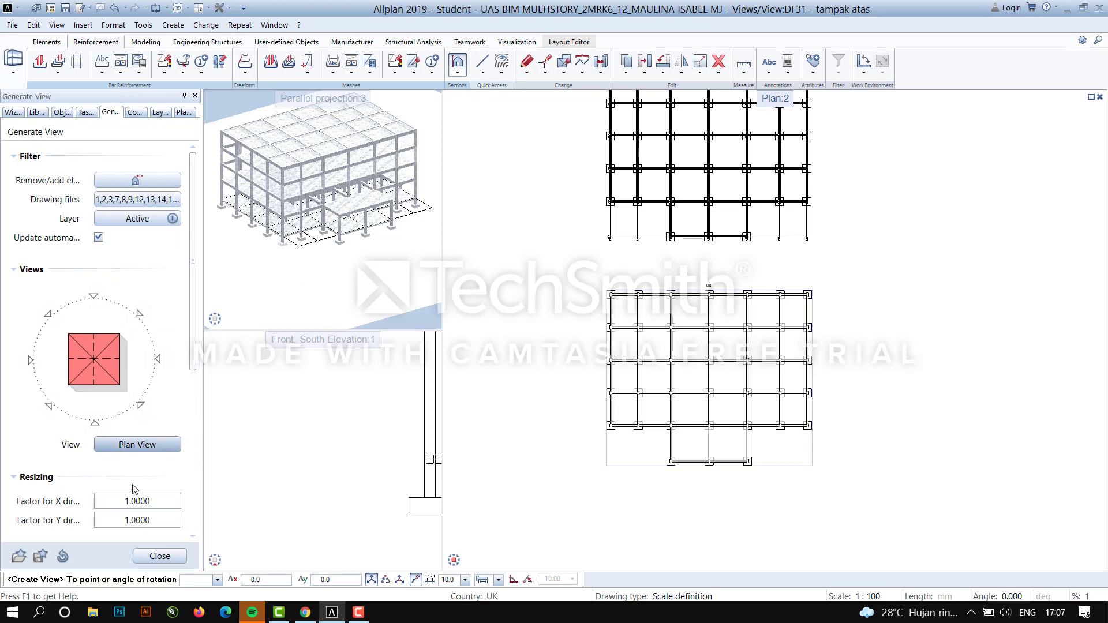
{"action": "left_click", "coordinate": [156, 361]}
{"action": "left_click", "coordinate": [137, 444]}
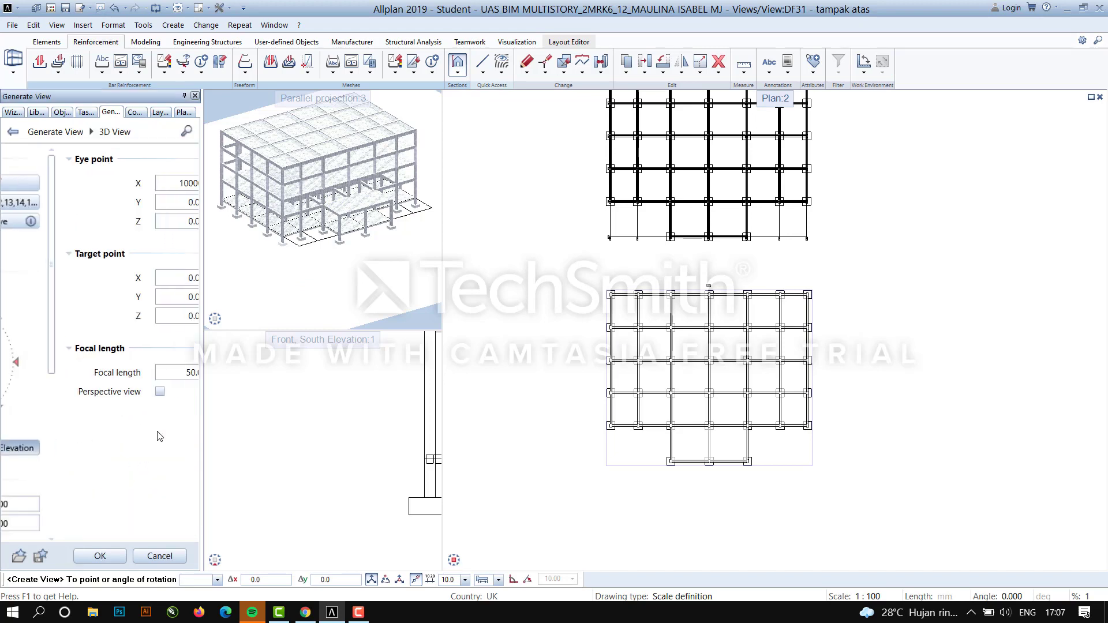
{"action": "left_click", "coordinate": [19, 557]}
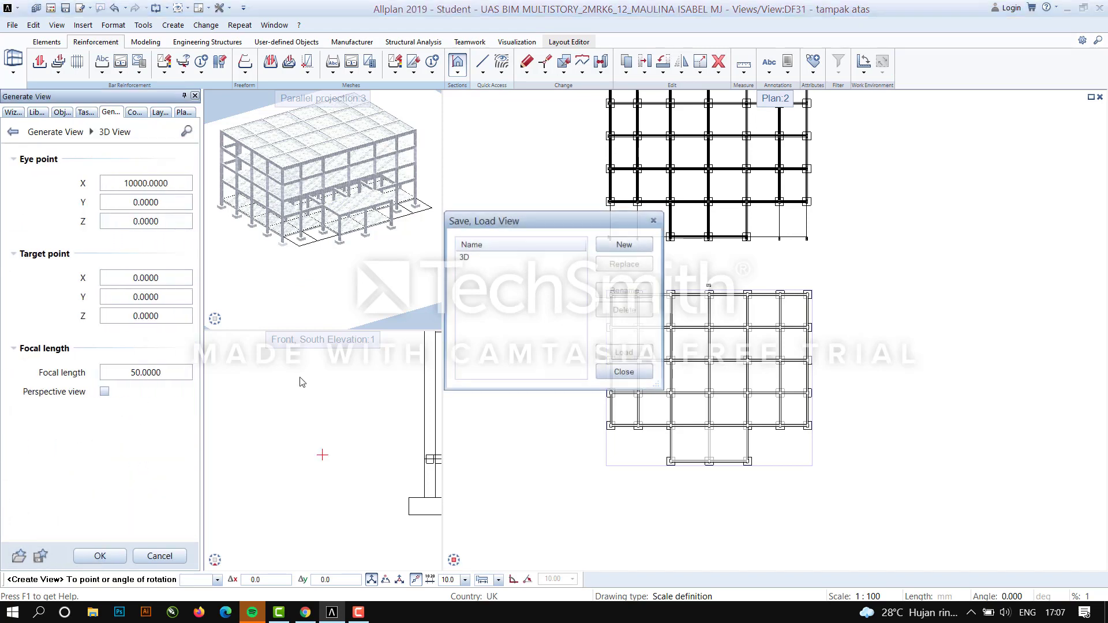
{"action": "left_click", "coordinate": [466, 257]}
{"action": "left_click", "coordinate": [624, 353]}
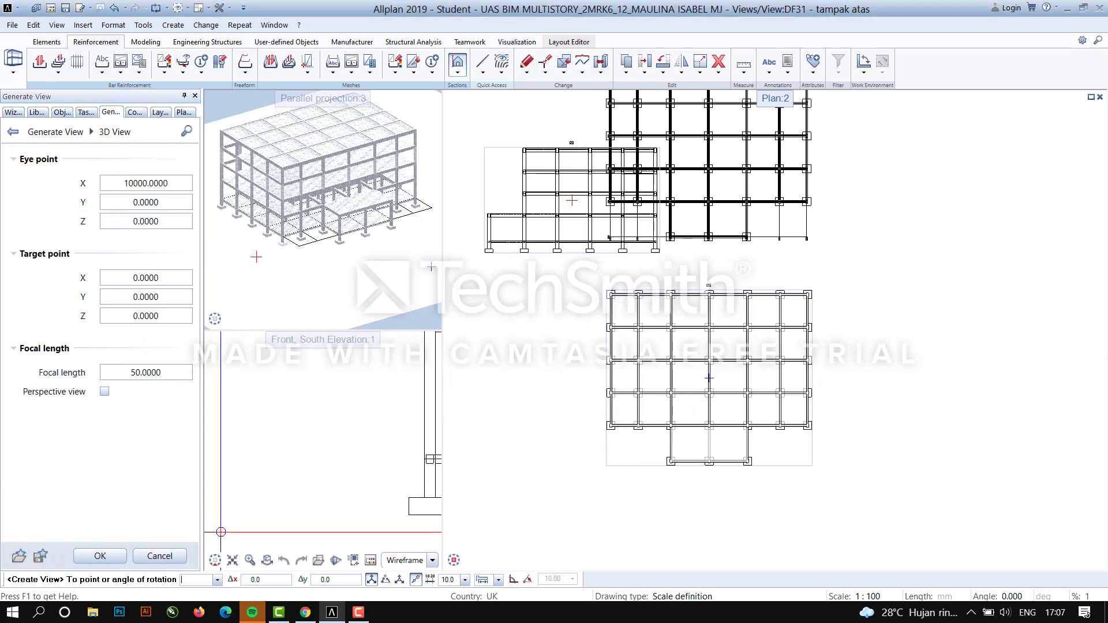
{"action": "left_click", "coordinate": [100, 556]}
{"action": "left_click", "coordinate": [141, 410]}
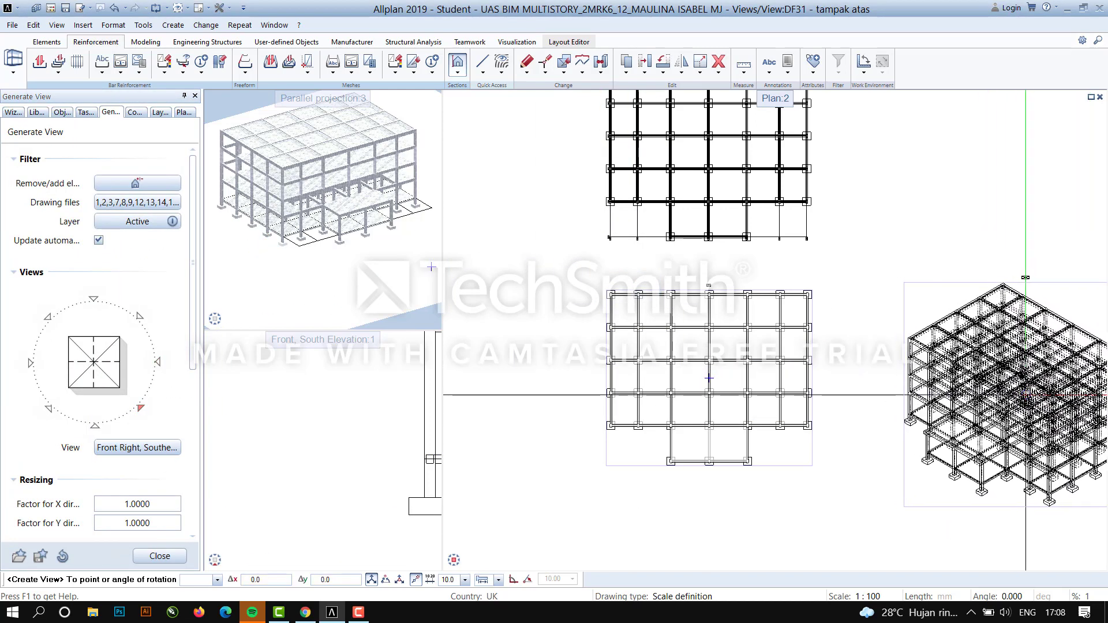
{"action": "left_click", "coordinate": [1026, 276]}
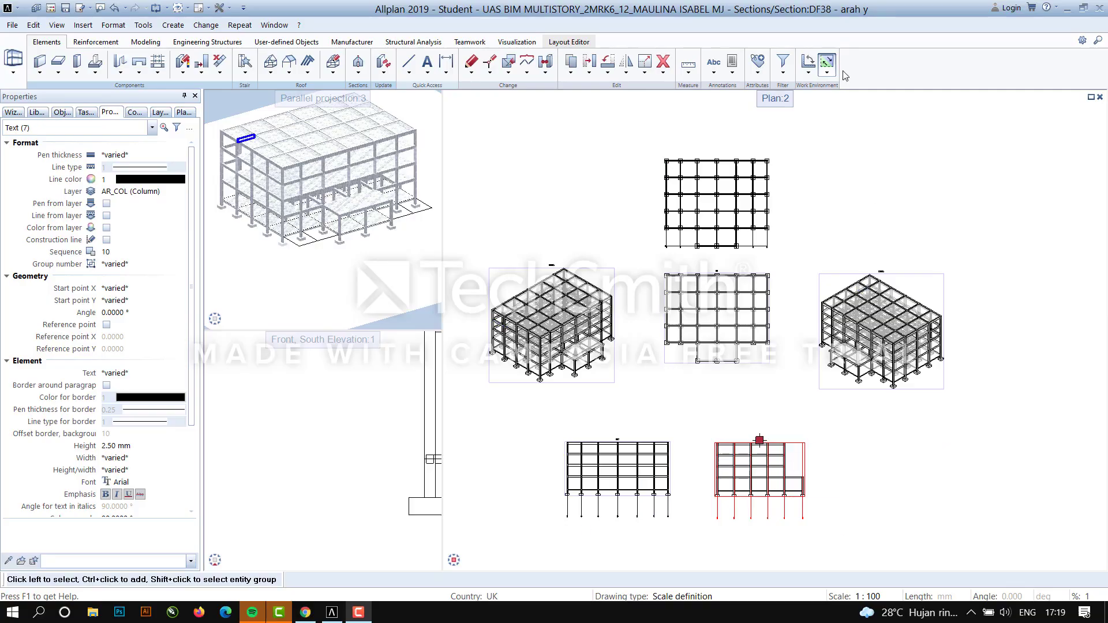
Set up the layout page in DIN A3 format with a Filing margin (DIN 824 A) border.
{"action": "left_click", "coordinate": [569, 43]}
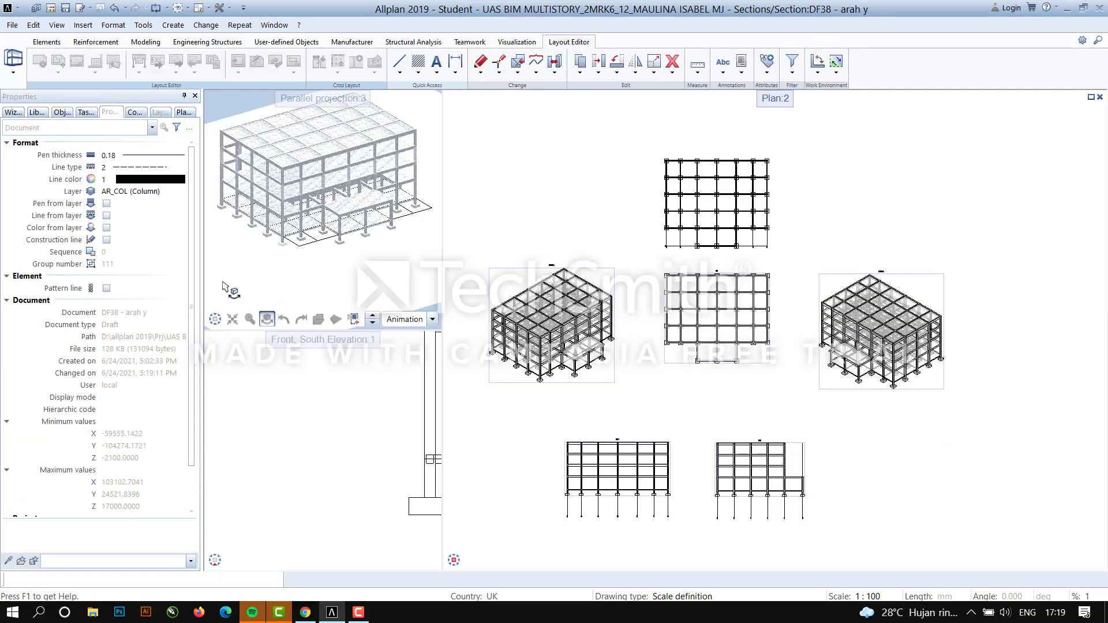
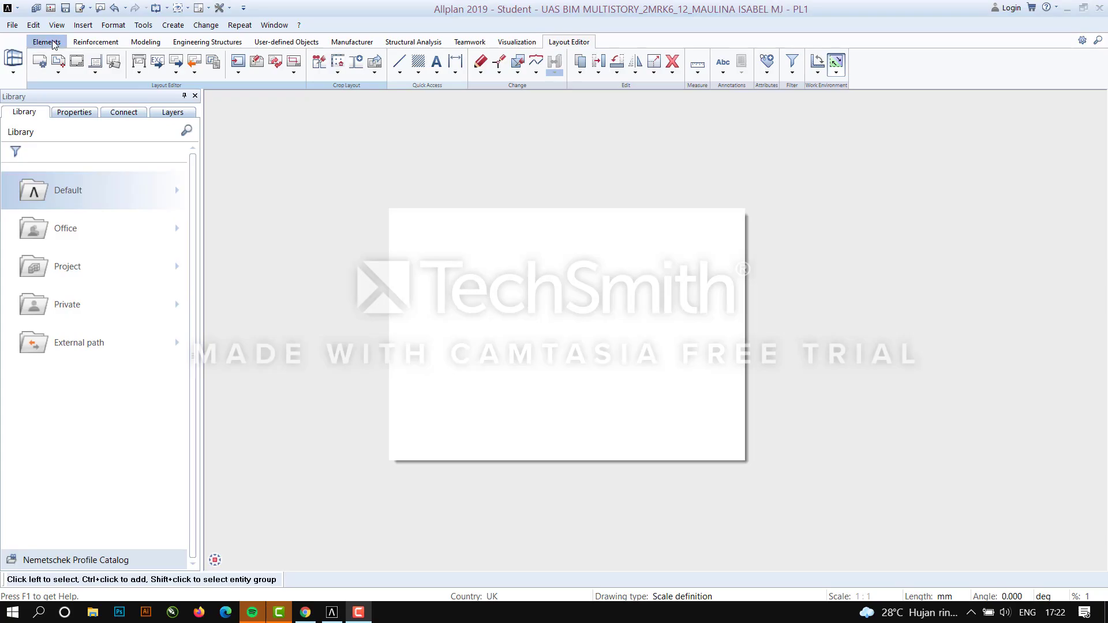
{"action": "left_click", "coordinate": [40, 65]}
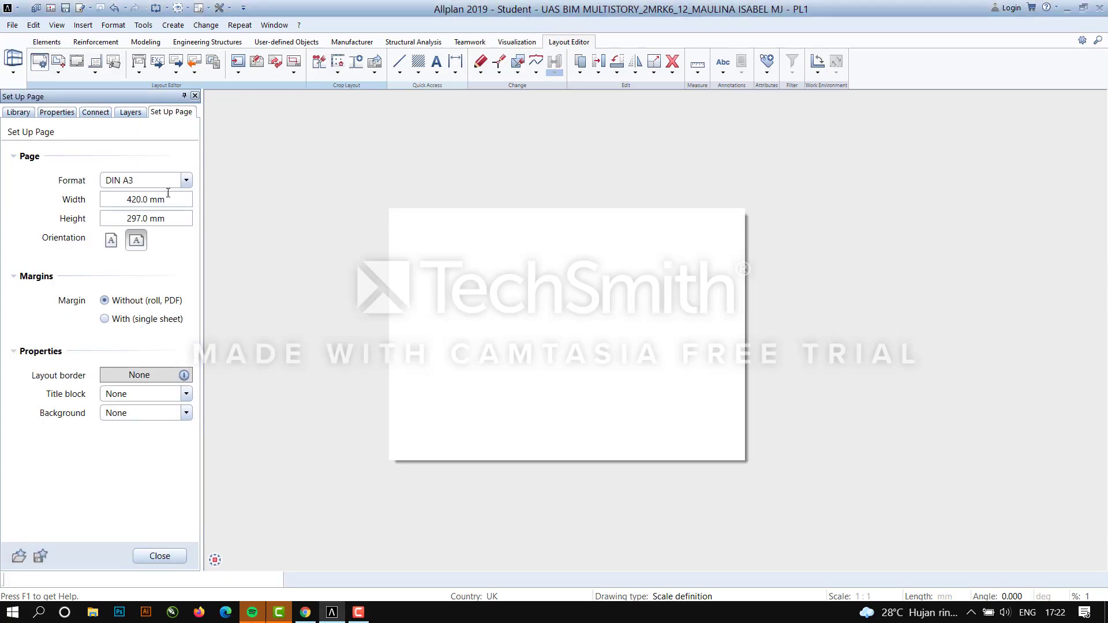
{"action": "left_click", "coordinate": [186, 180]}
{"action": "left_click", "coordinate": [169, 214]}
{"action": "left_click", "coordinate": [150, 375]}
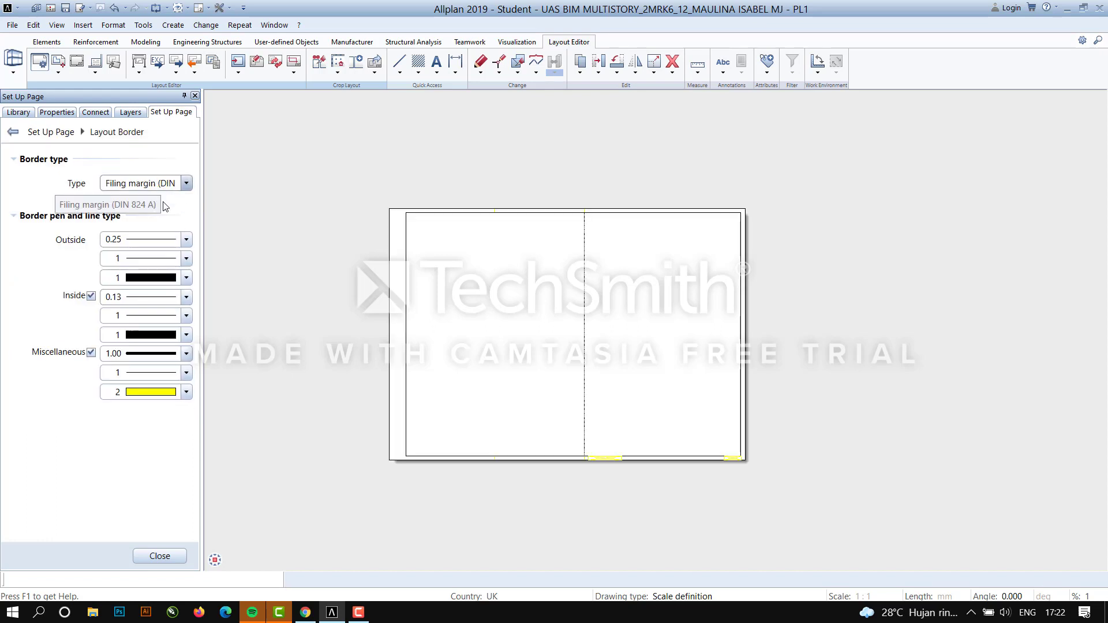
{"action": "left_click", "coordinate": [155, 555]}
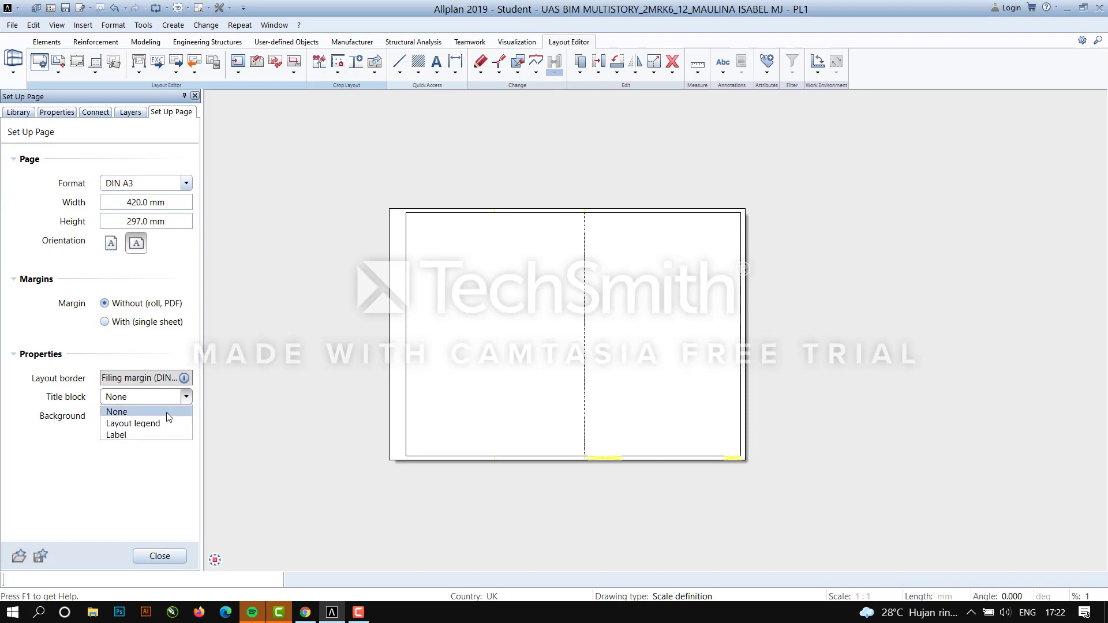
Add a layout legend title block to the page using the legend 22 Layout name.
{"action": "left_click", "coordinate": [165, 423]}
{"action": "scroll", "coordinate": [214, 340], "scroll_direction": "down", "scroll_amount": 3}
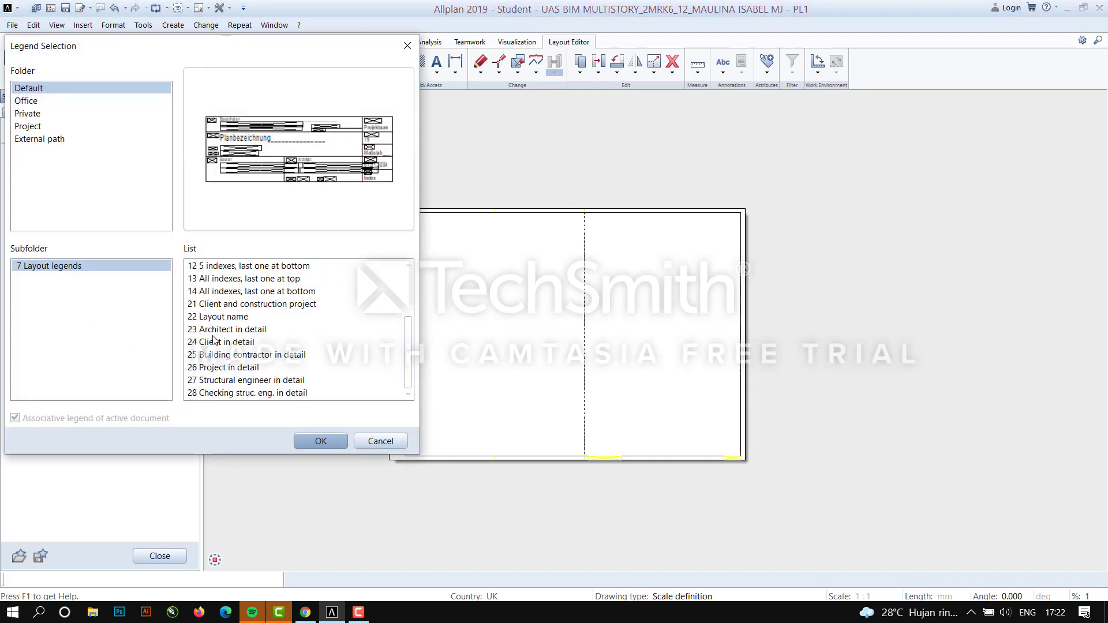
{"action": "left_click", "coordinate": [233, 318]}
{"action": "left_click", "coordinate": [319, 441]}
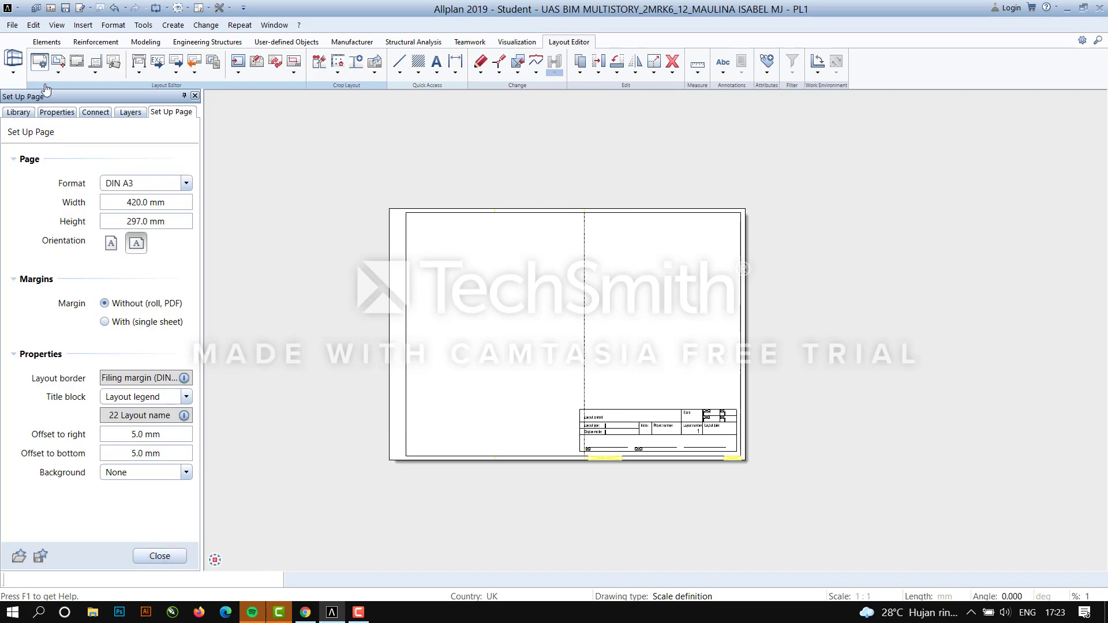
Place drawing file 32 with the isometric views as a layout element at scale 1:100 beside the page.
{"action": "left_click", "coordinate": [58, 64]}
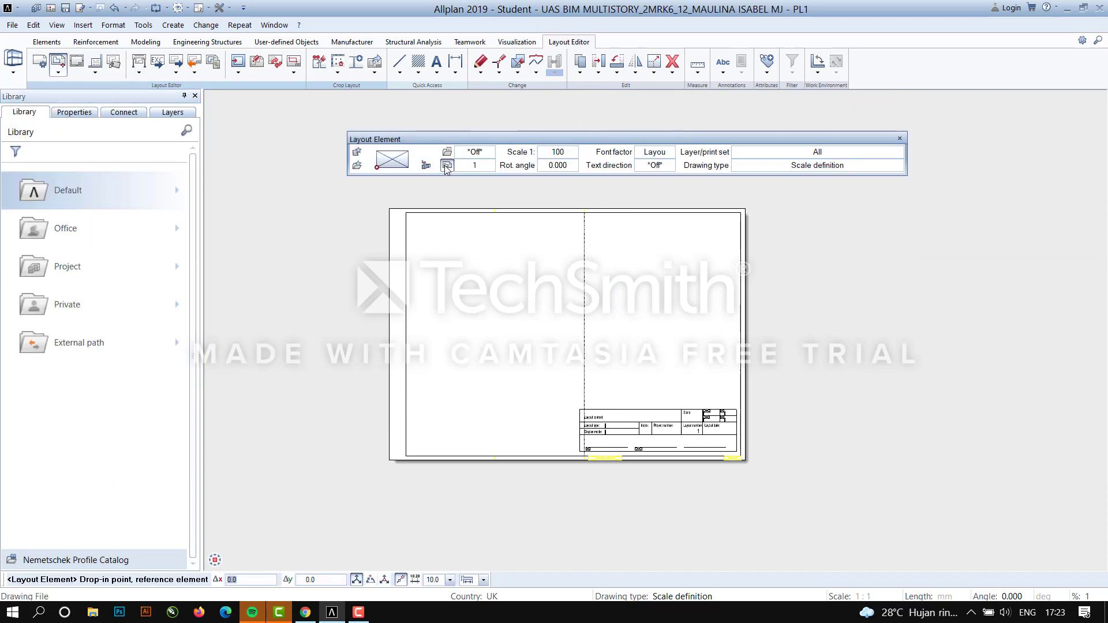
{"action": "left_click", "coordinate": [446, 166]}
{"action": "left_click", "coordinate": [416, 378]}
{"action": "left_click", "coordinate": [681, 469]}
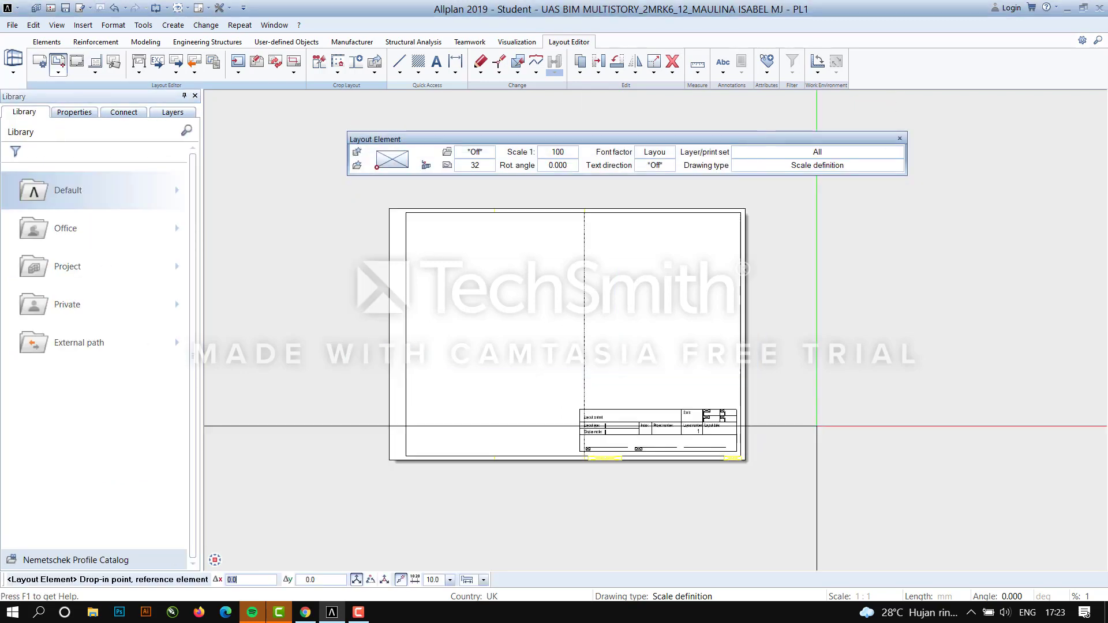
{"action": "scroll", "coordinate": [823, 374], "scroll_direction": "down", "scroll_amount": 3}
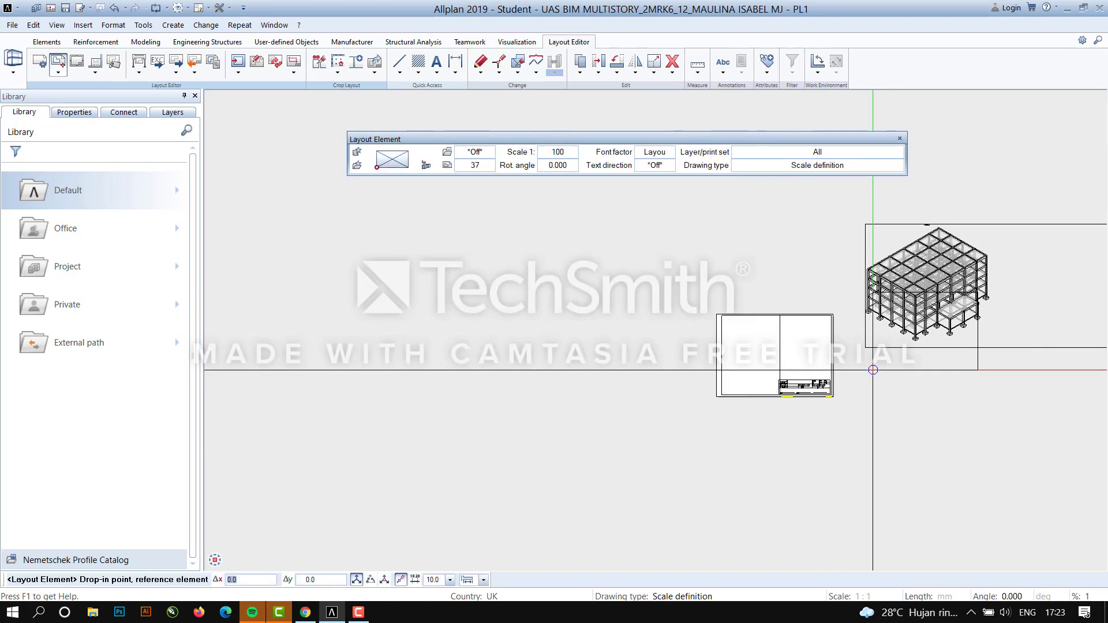
{"action": "key", "text": "Escape"}
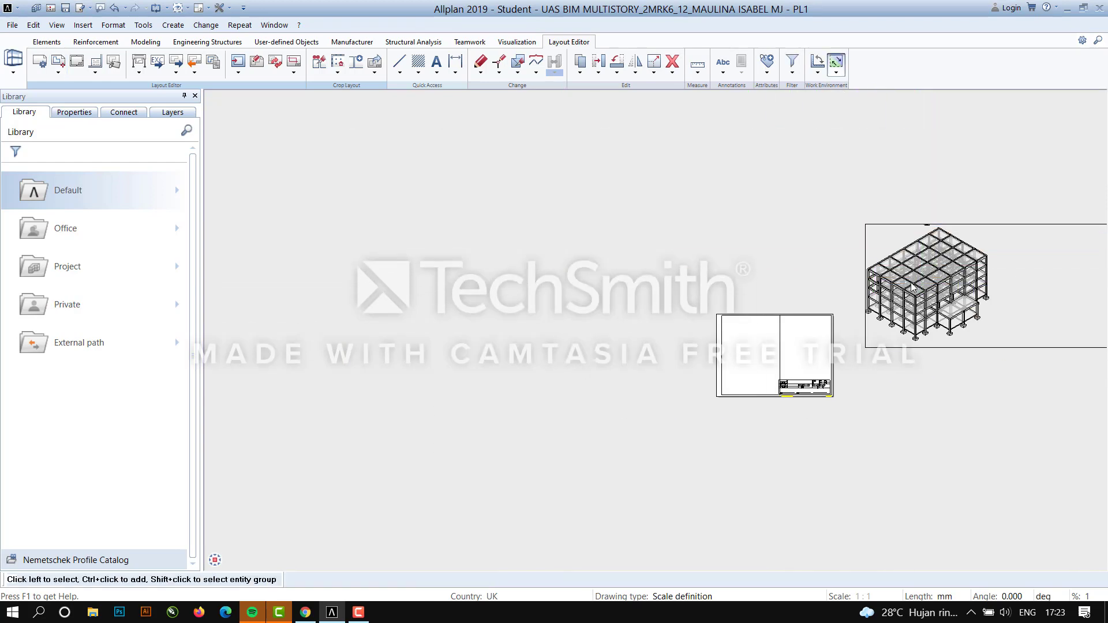
Set the scale of the isometric layout element to 1:200.
{"action": "left_click", "coordinate": [75, 113]}
{"action": "left_click", "coordinate": [107, 338]}
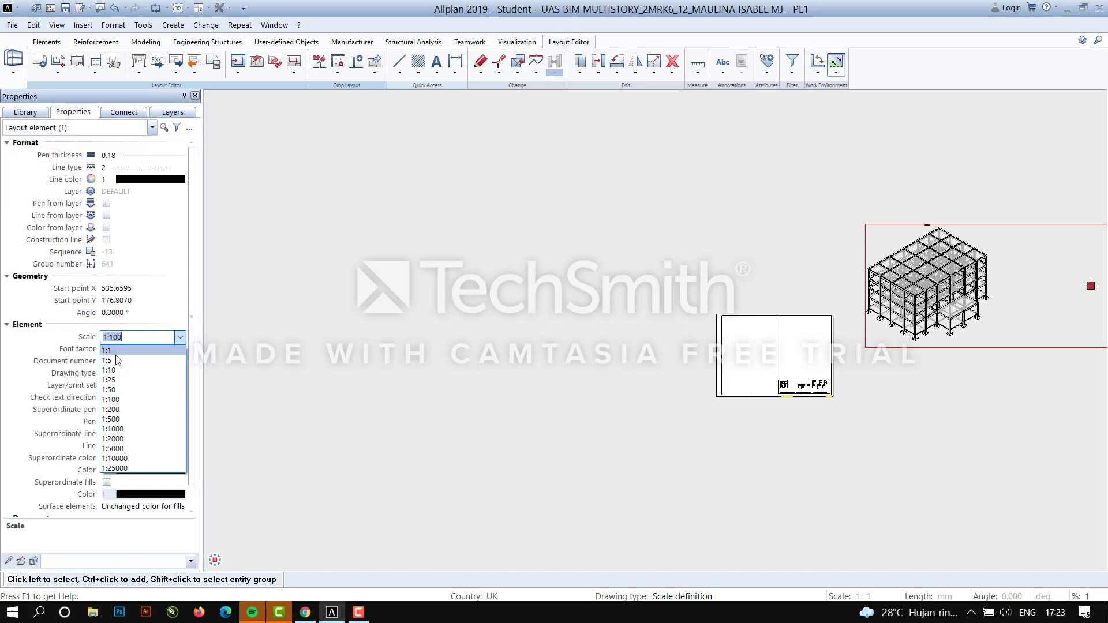
{"action": "left_click", "coordinate": [112, 409]}
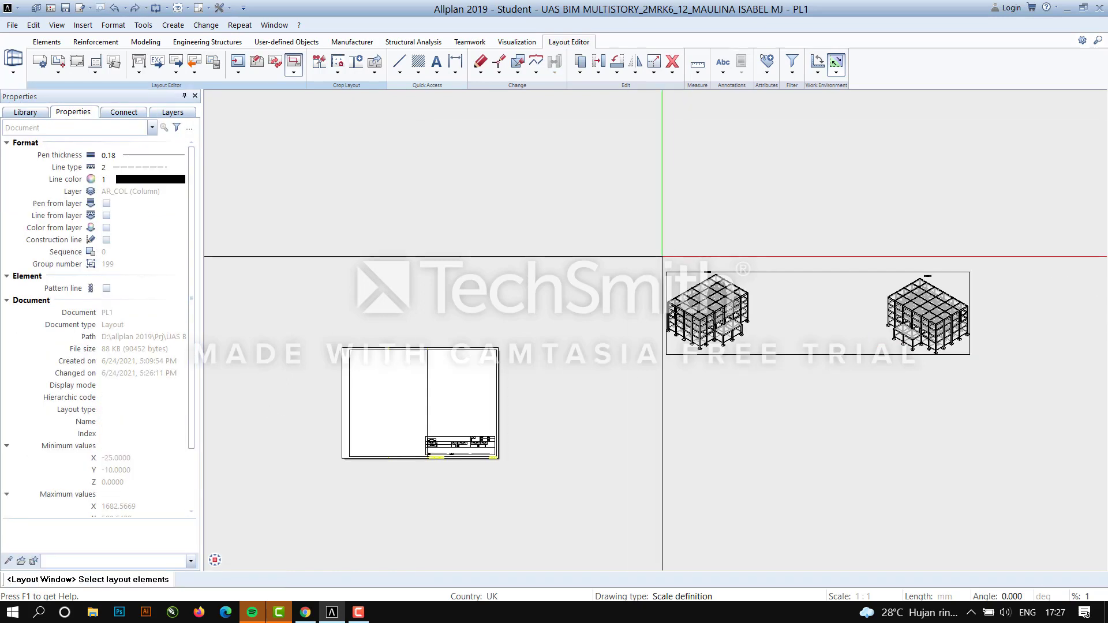
Define a rectangular layout window on the isometric layout element around the southwest view only.
{"action": "left_click", "coordinate": [663, 269]}
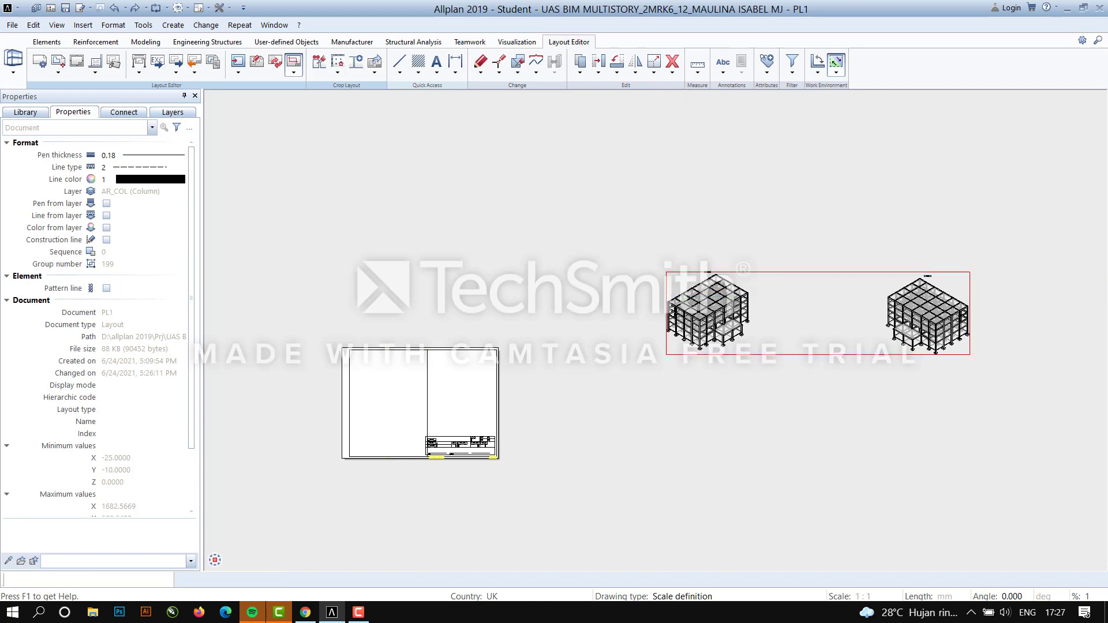
{"action": "left_click", "coordinate": [657, 265]}
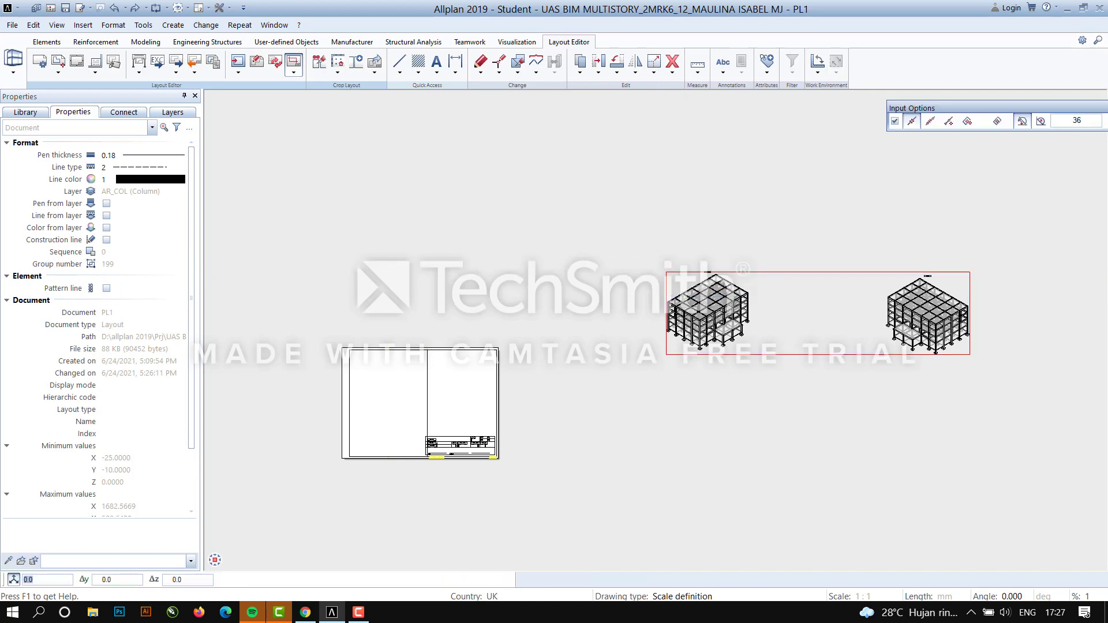
{"action": "left_click", "coordinate": [758, 366]}
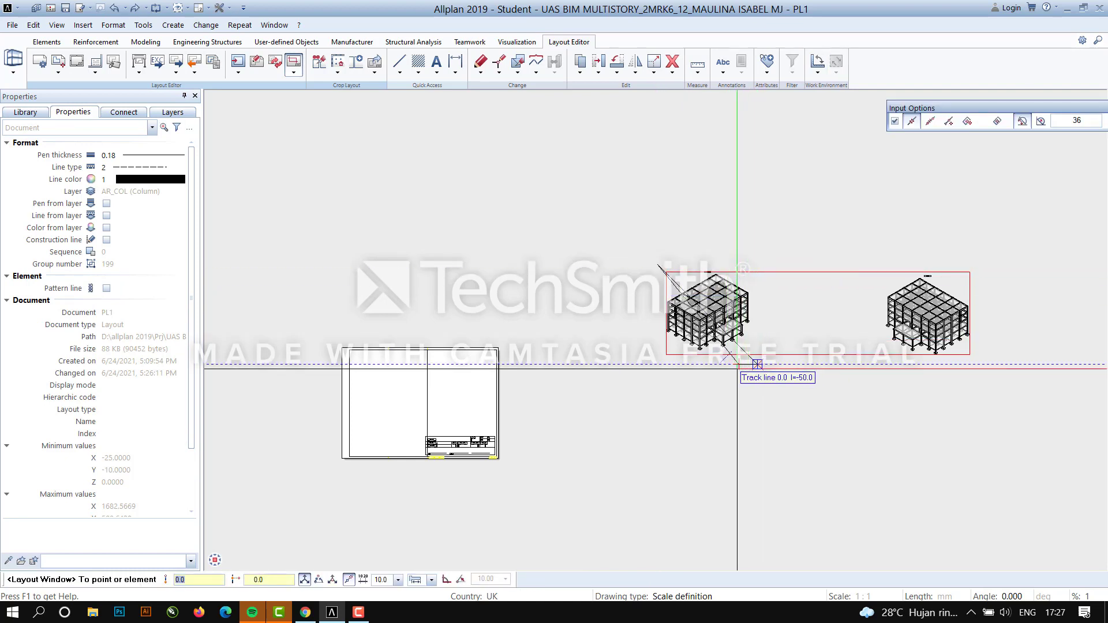
{"action": "key", "text": "Escape"}
{"action": "scroll", "coordinate": [715, 320], "scroll_direction": "up", "scroll_amount": 4}
{"action": "scroll", "coordinate": [714, 320], "scroll_direction": "down", "scroll_amount": 1}
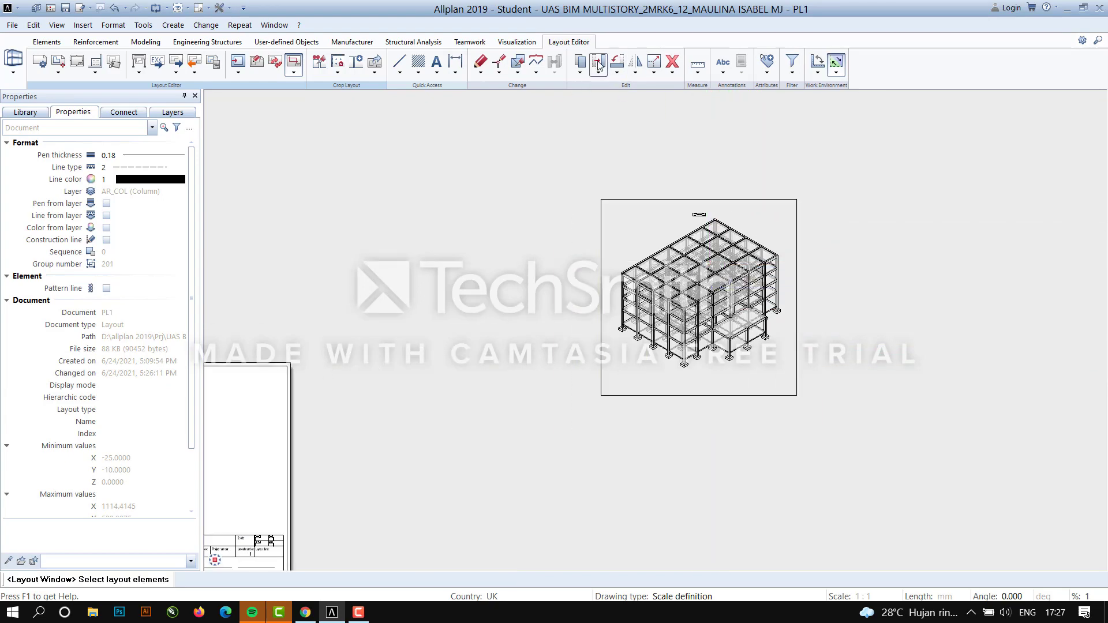
Move the windowed southwest isometric view by its lower-left corner onto the page inside the layout border.
{"action": "left_click", "coordinate": [598, 62]}
{"action": "left_click", "coordinate": [692, 307]}
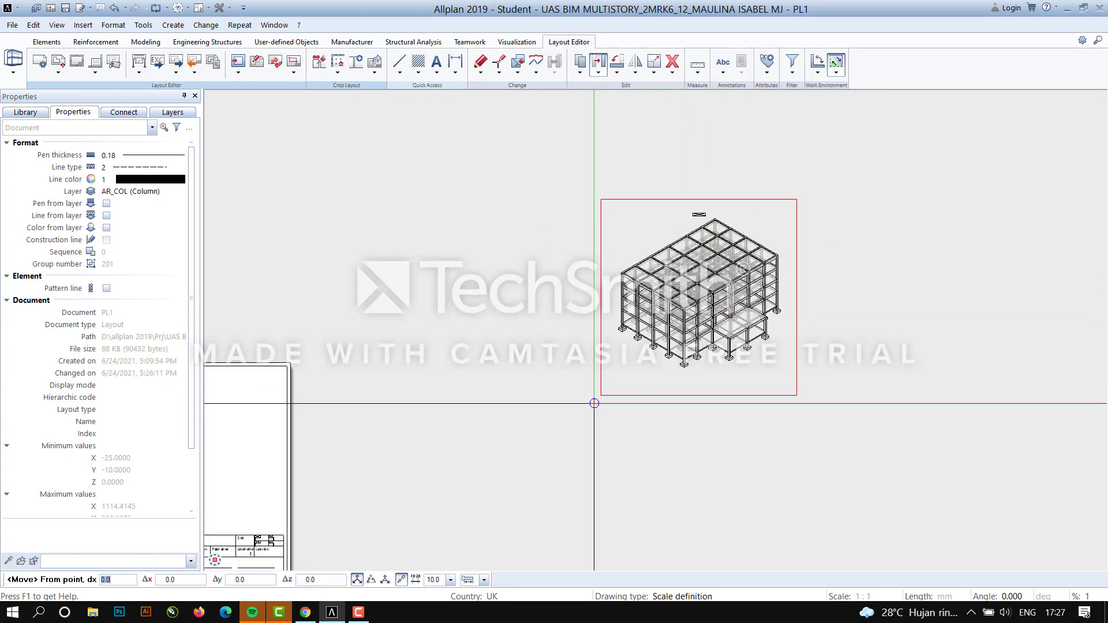
{"action": "left_click", "coordinate": [600, 395]}
{"action": "scroll", "coordinate": [446, 439], "scroll_direction": "down", "scroll_amount": 4}
{"action": "scroll", "coordinate": [340, 464], "scroll_direction": "up", "scroll_amount": 4}
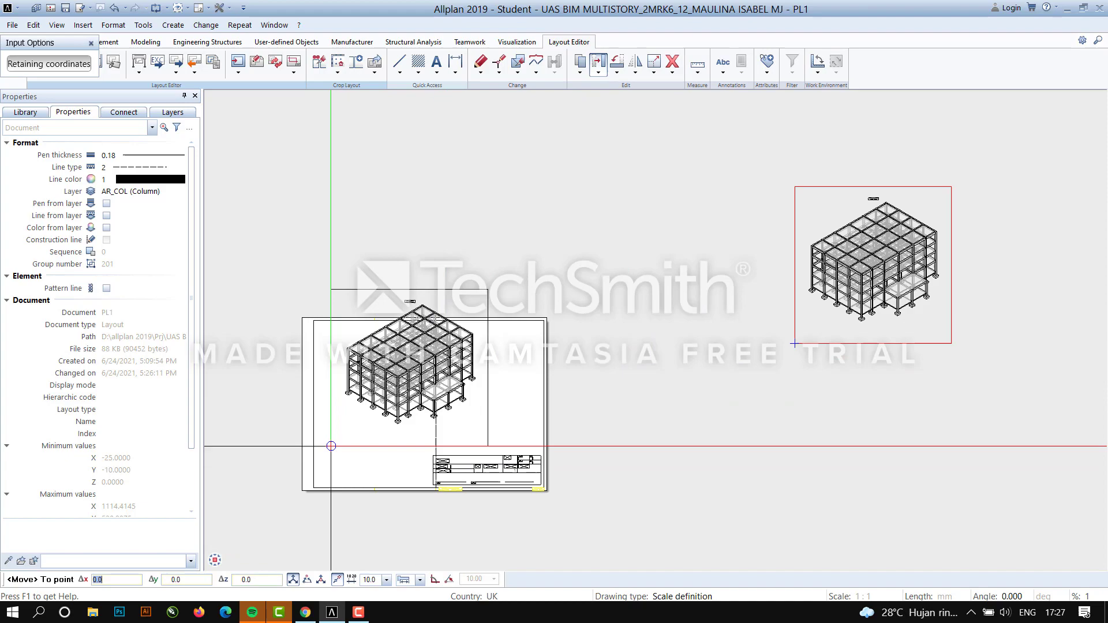
{"action": "left_click", "coordinate": [330, 474]}
{"action": "scroll", "coordinate": [537, 473], "scroll_direction": "down", "scroll_amount": 1}
{"action": "scroll", "coordinate": [437, 440], "scroll_direction": "up", "scroll_amount": 6}
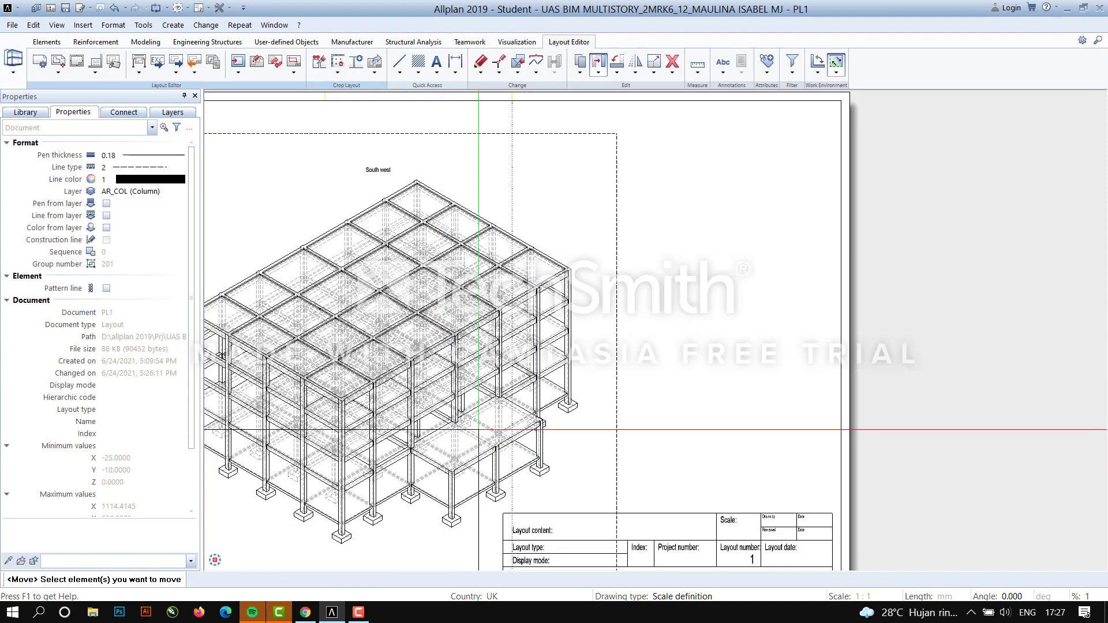
{"action": "scroll", "coordinate": [561, 444], "scroll_direction": "down", "scroll_amount": 2}
{"action": "key", "text": "Escape"}
{"action": "middle_click_drag", "start_coordinate": [656, 452], "coordinate": [620, 368]}
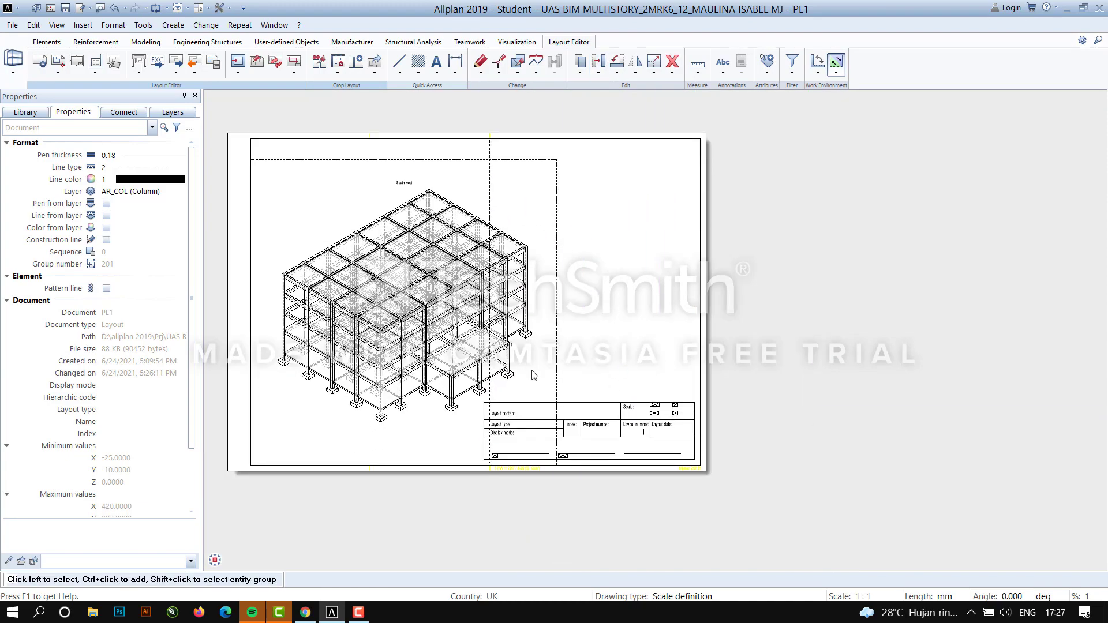
Set up printing of the layout with the Microsoft Print to PDF printer, A3 format and landscape orientation.
{"action": "left_click", "coordinate": [143, 66]}
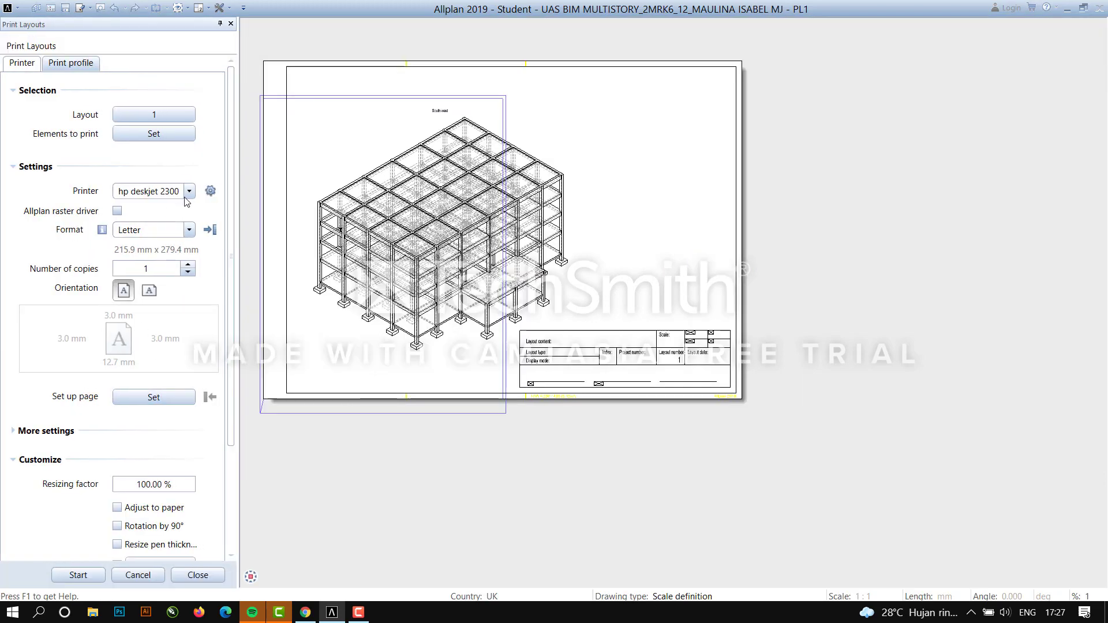
{"action": "left_click", "coordinate": [189, 191]}
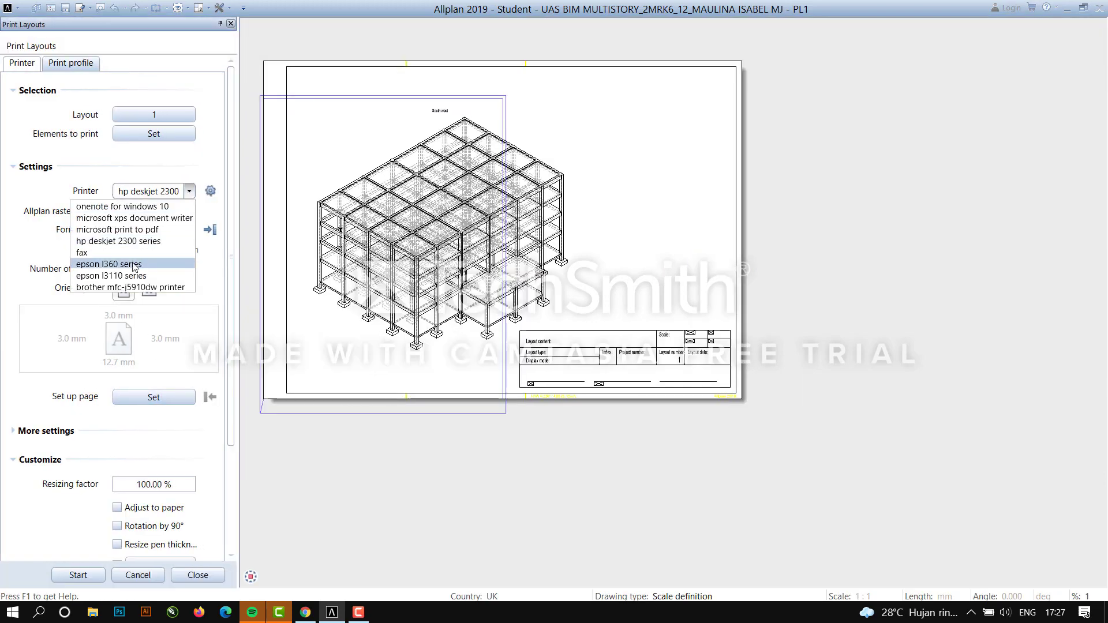
{"action": "left_click", "coordinate": [205, 236]}
{"action": "left_click", "coordinate": [188, 230]}
{"action": "left_click", "coordinate": [124, 245]}
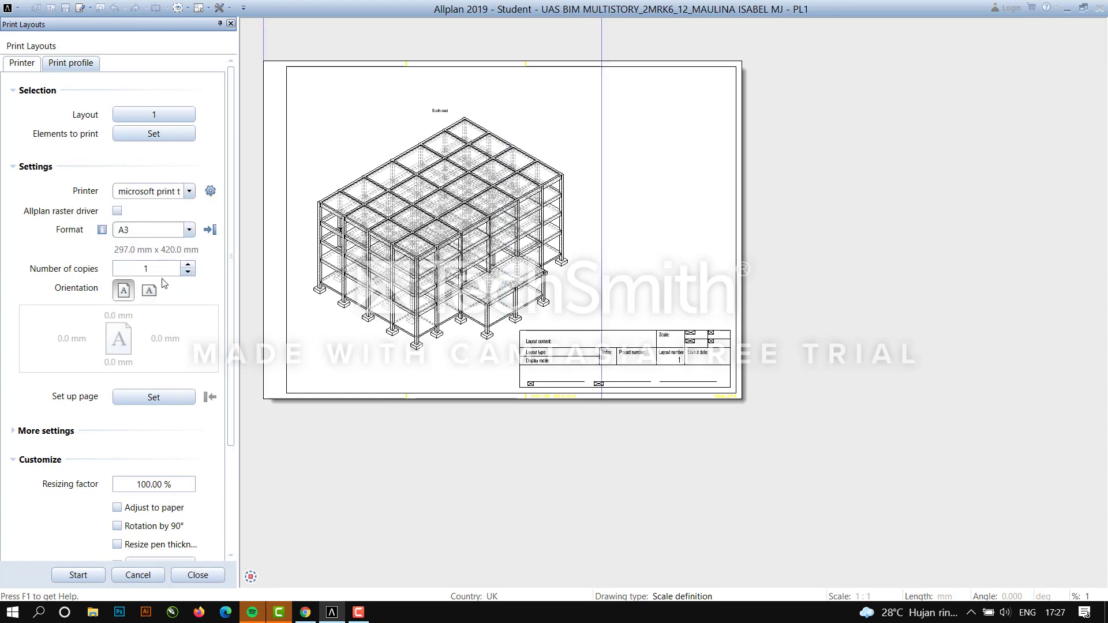
{"action": "scroll", "coordinate": [150, 416], "scroll_direction": "down", "scroll_amount": 3}
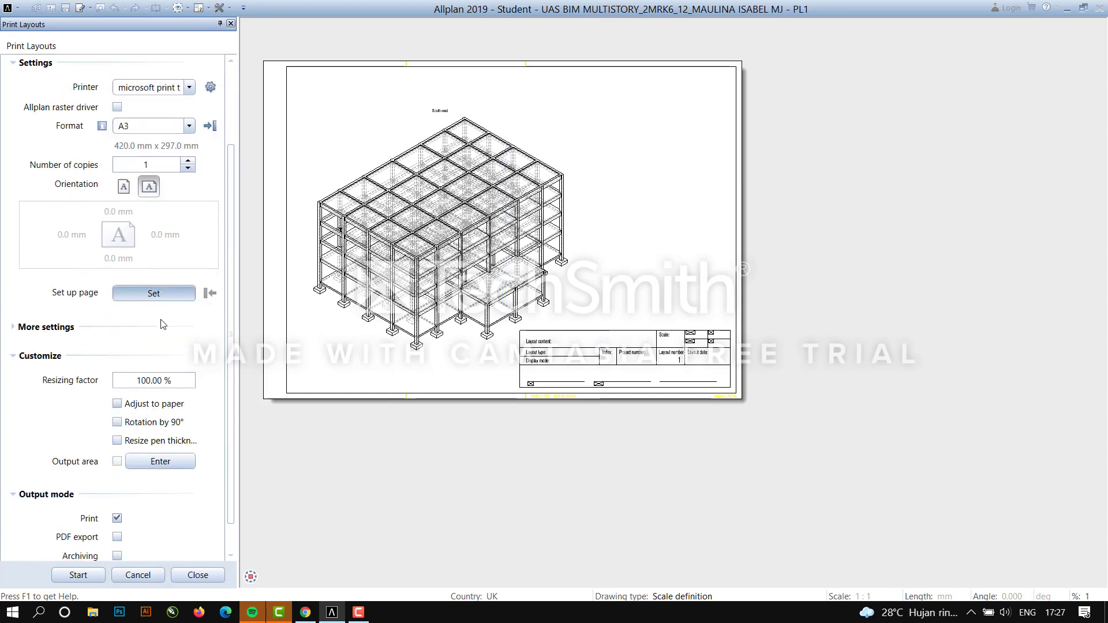
{"action": "left_click", "coordinate": [153, 293]}
{"action": "left_click", "coordinate": [197, 576]}
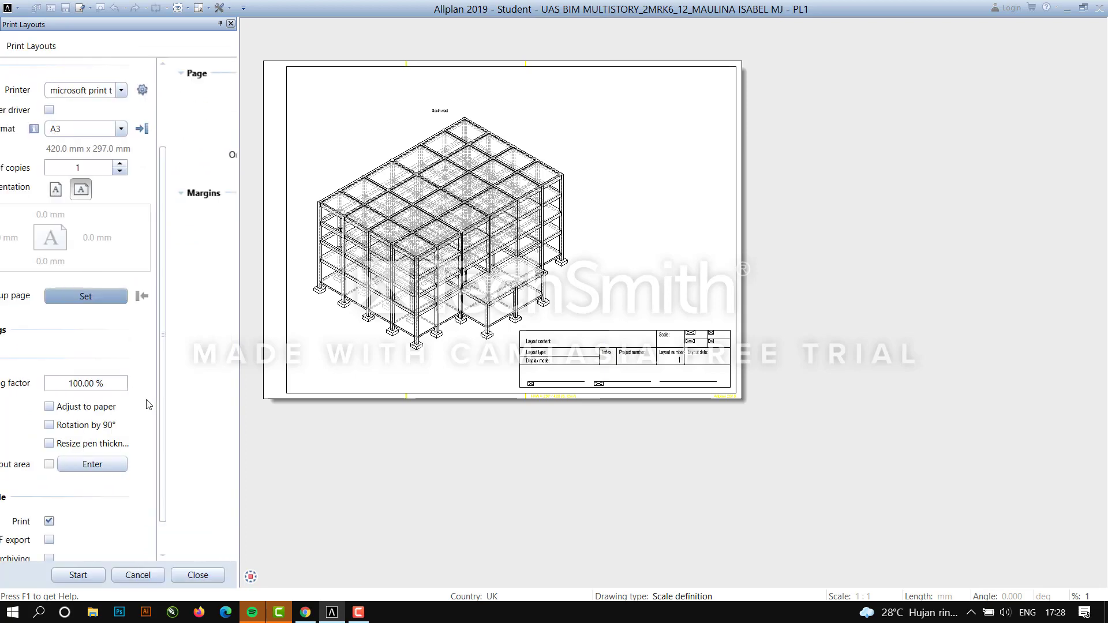
Switch the output mode from Print to PDF export and export the layout as Plan1 in the project folder.
{"action": "scroll", "coordinate": [155, 432], "scroll_direction": "down", "scroll_amount": 1}
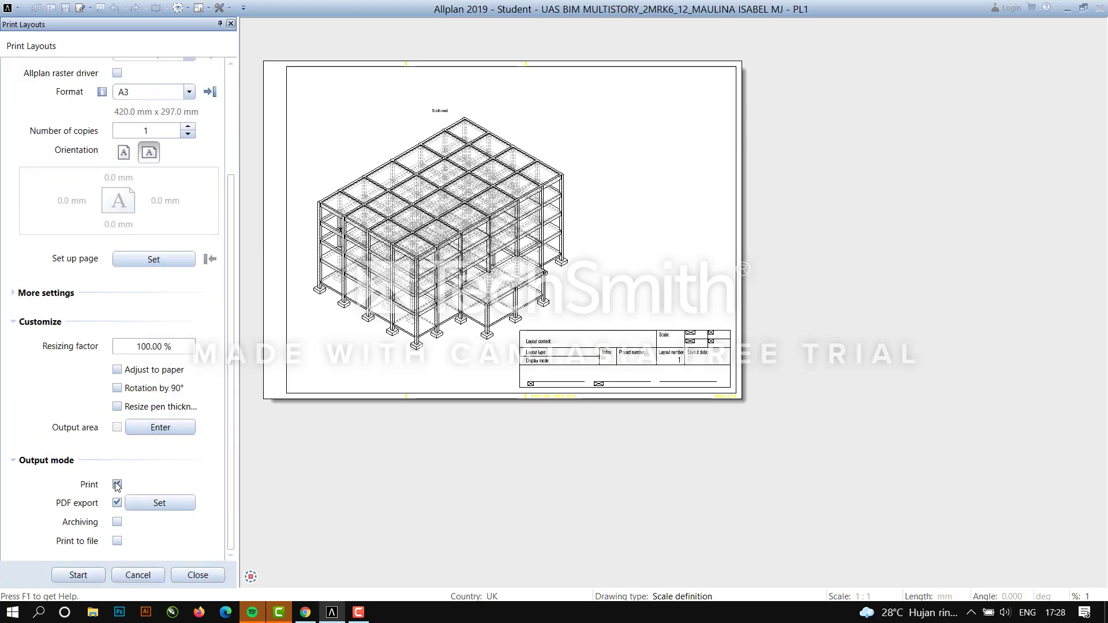
{"action": "left_click", "coordinate": [153, 505]}
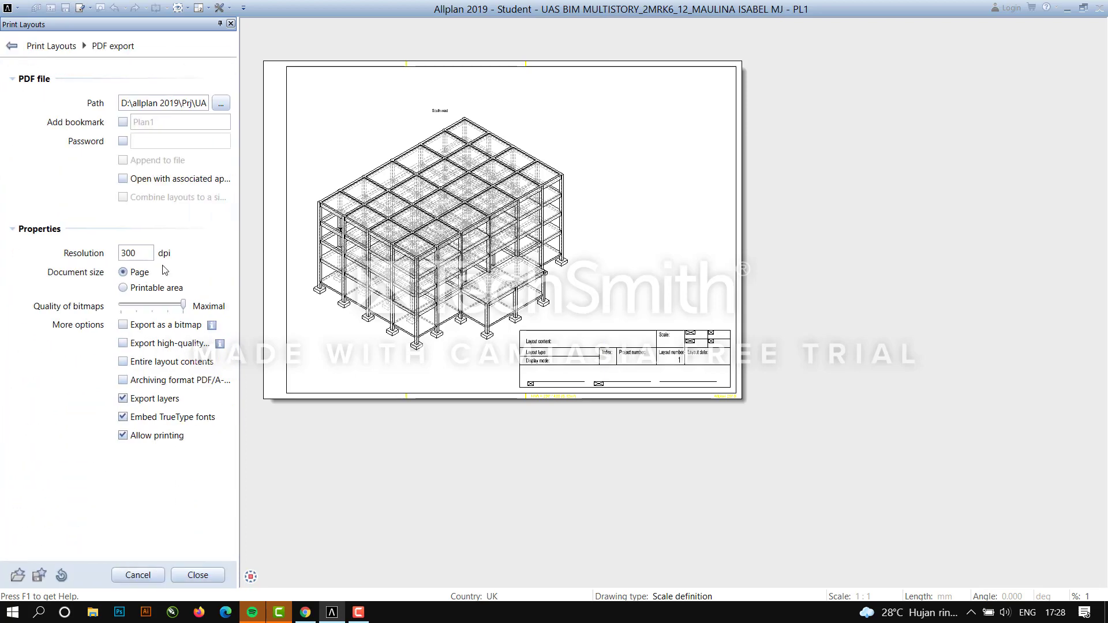
{"action": "left_click", "coordinate": [221, 104]}
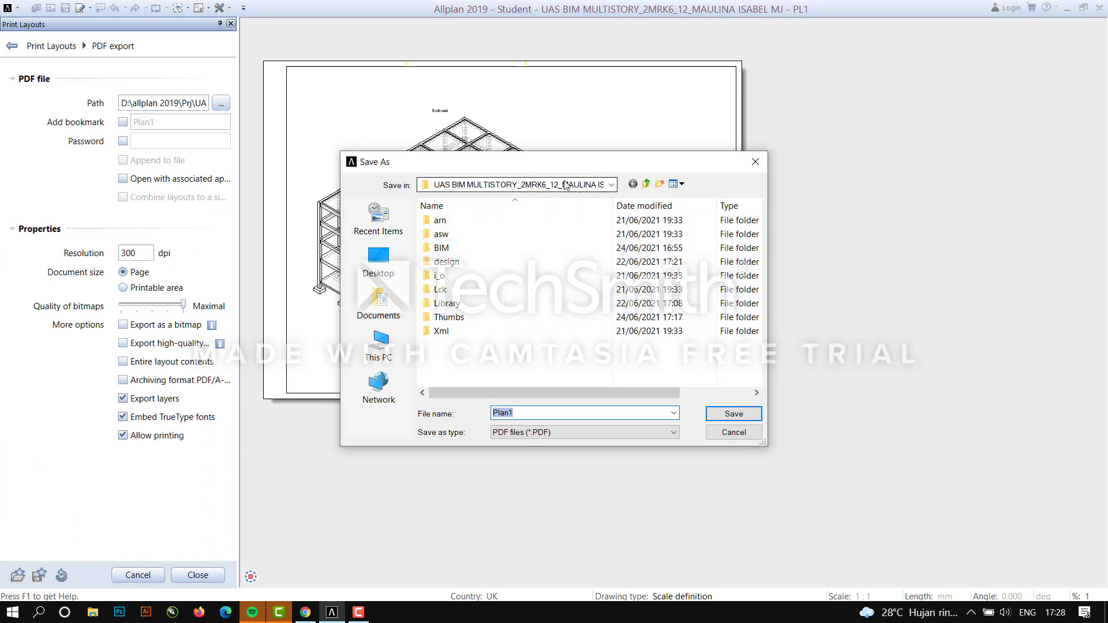
{"action": "left_click", "coordinate": [728, 416]}
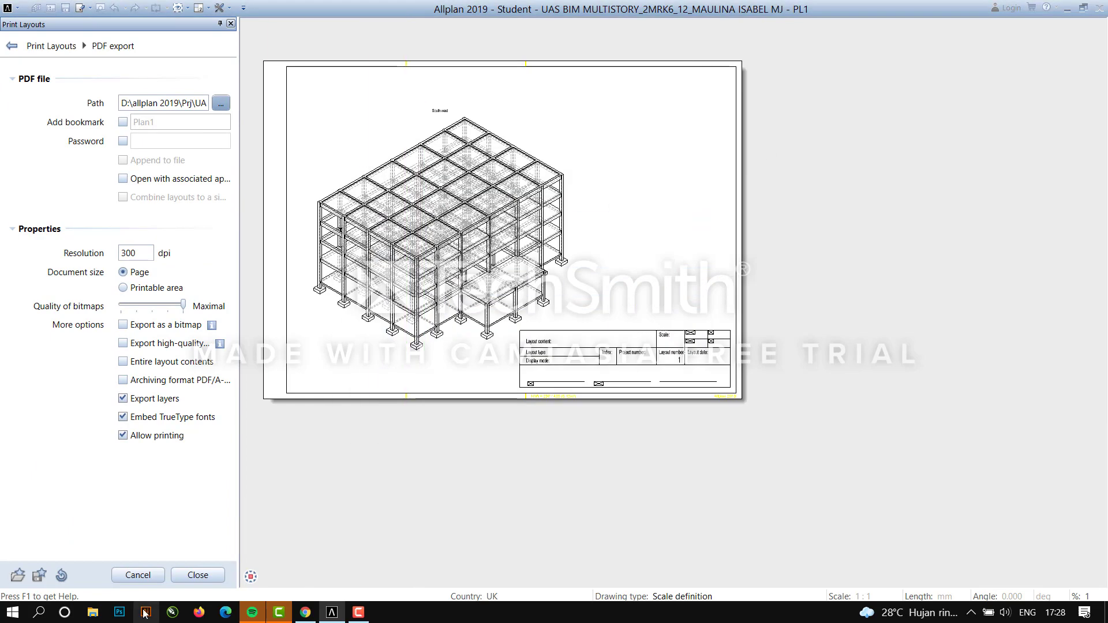
{"action": "left_click", "coordinate": [220, 575]}
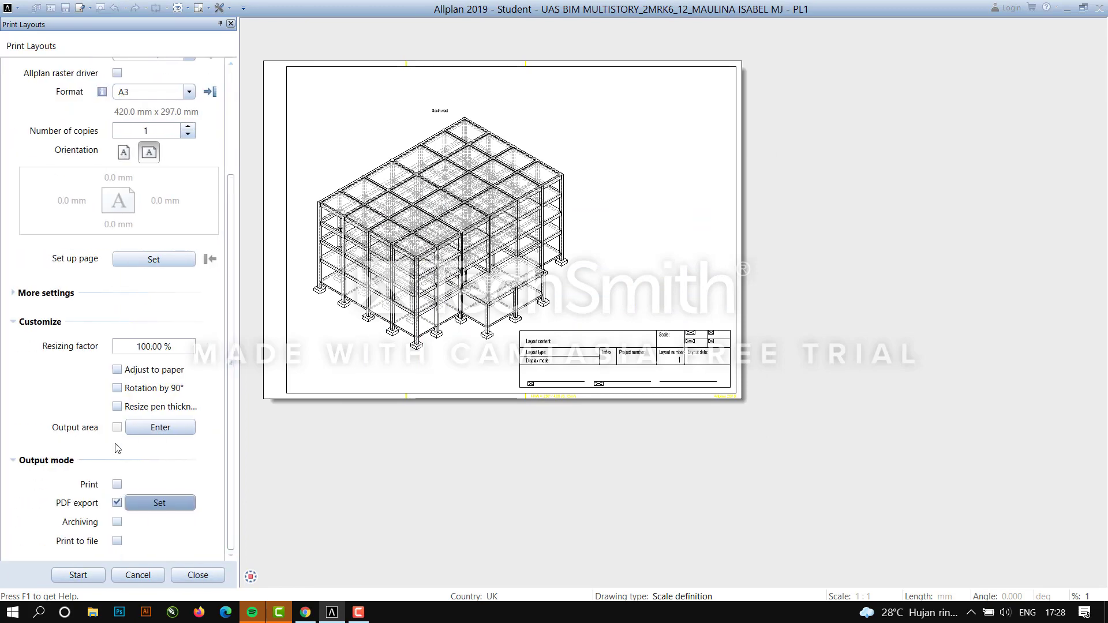
{"action": "left_click", "coordinate": [92, 576]}
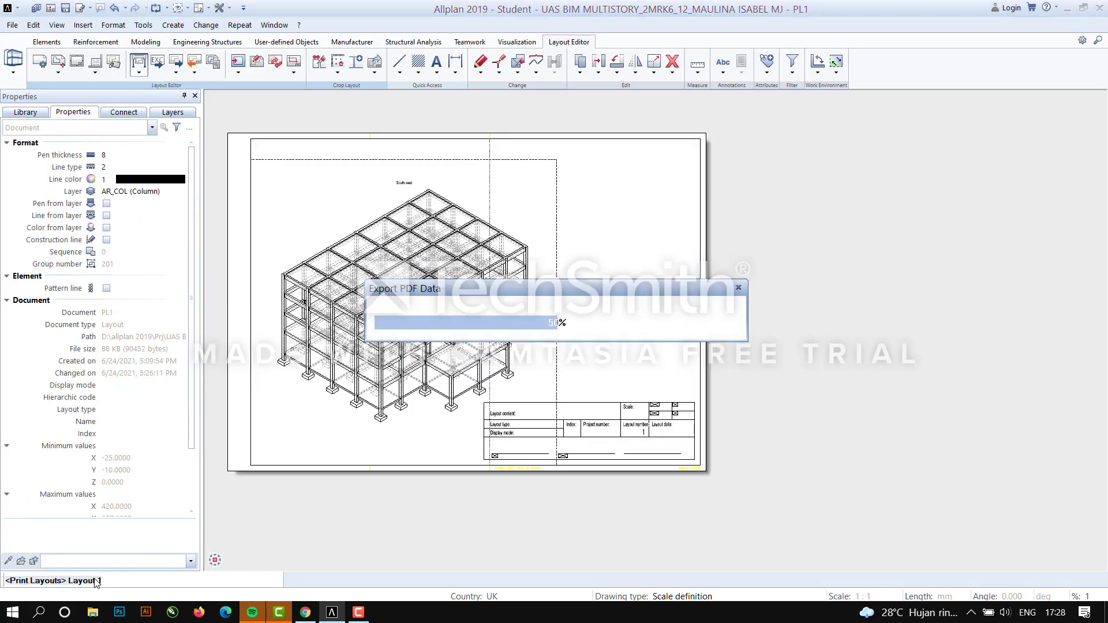